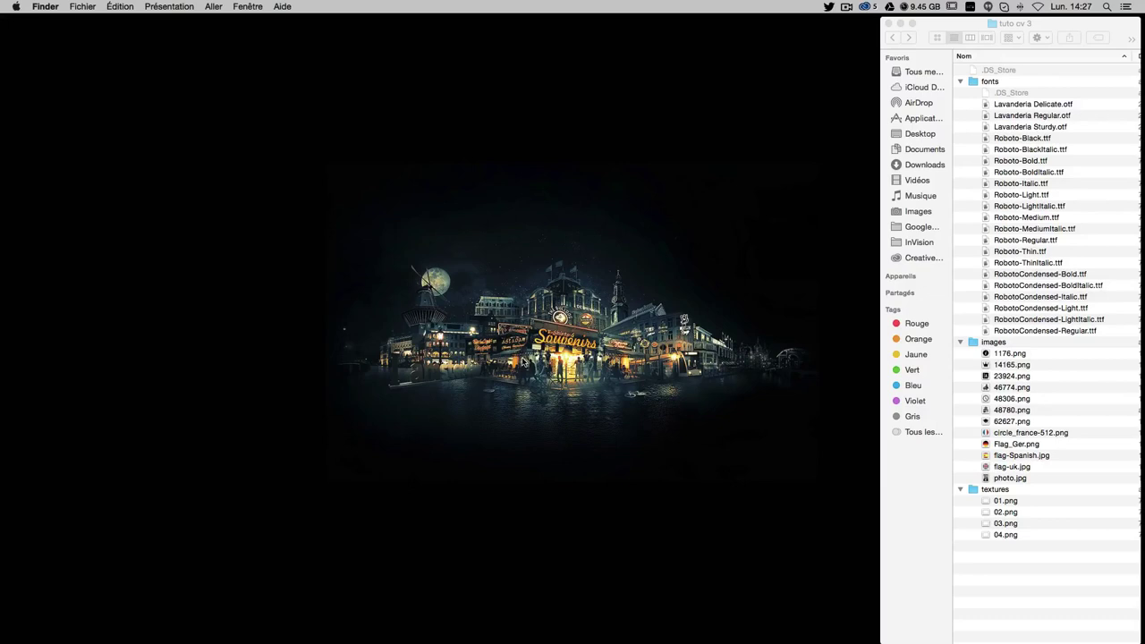
- Bring the project folder window forward and open the SSD drive in a new window
left_click(1002, 88)
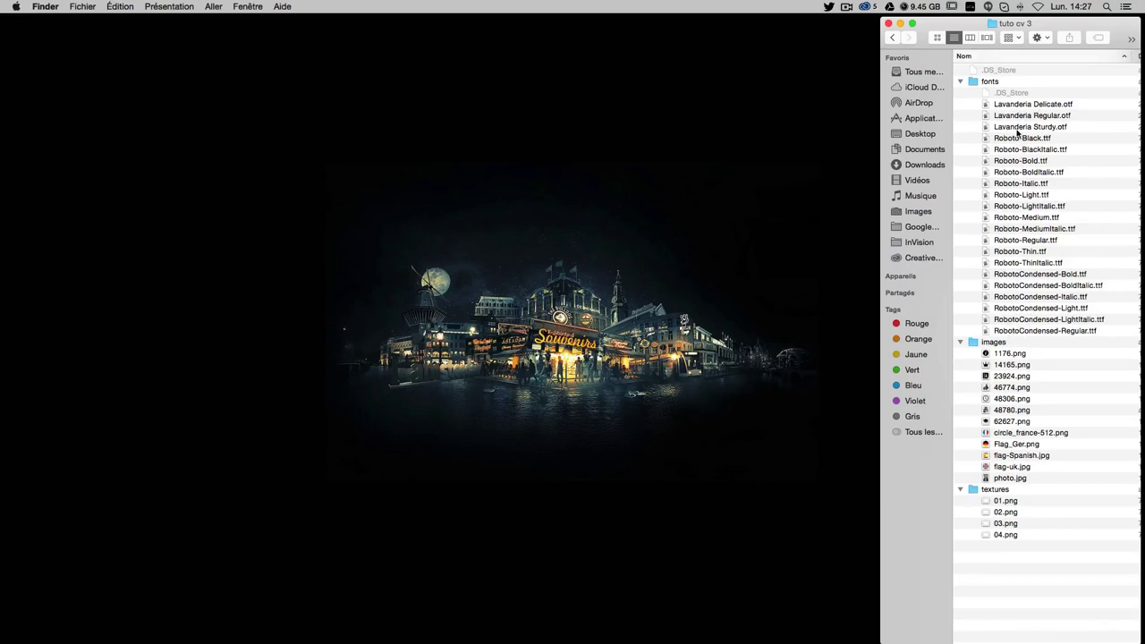
left_click(1001, 345)
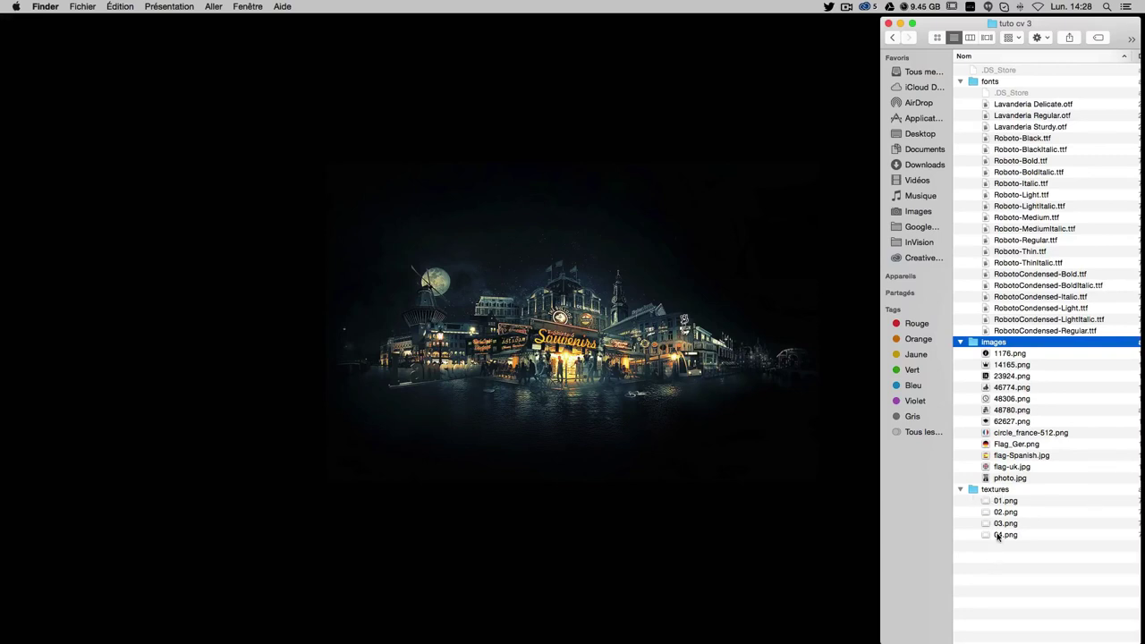
left_click(1003, 580)
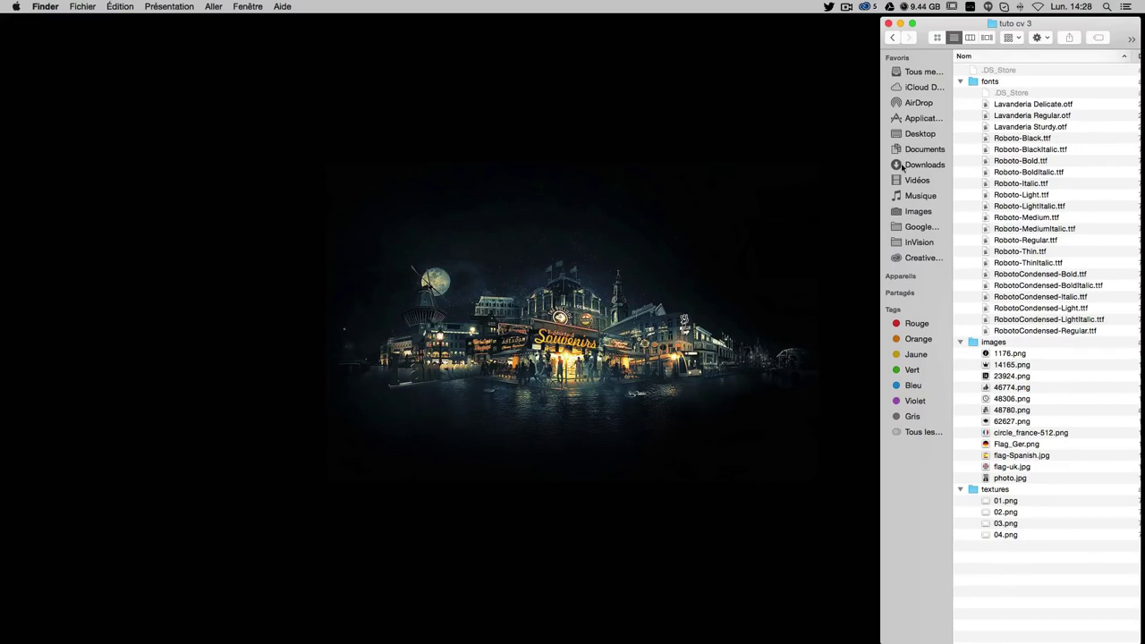
left_click_drag(1059, 29, 1050, 46)
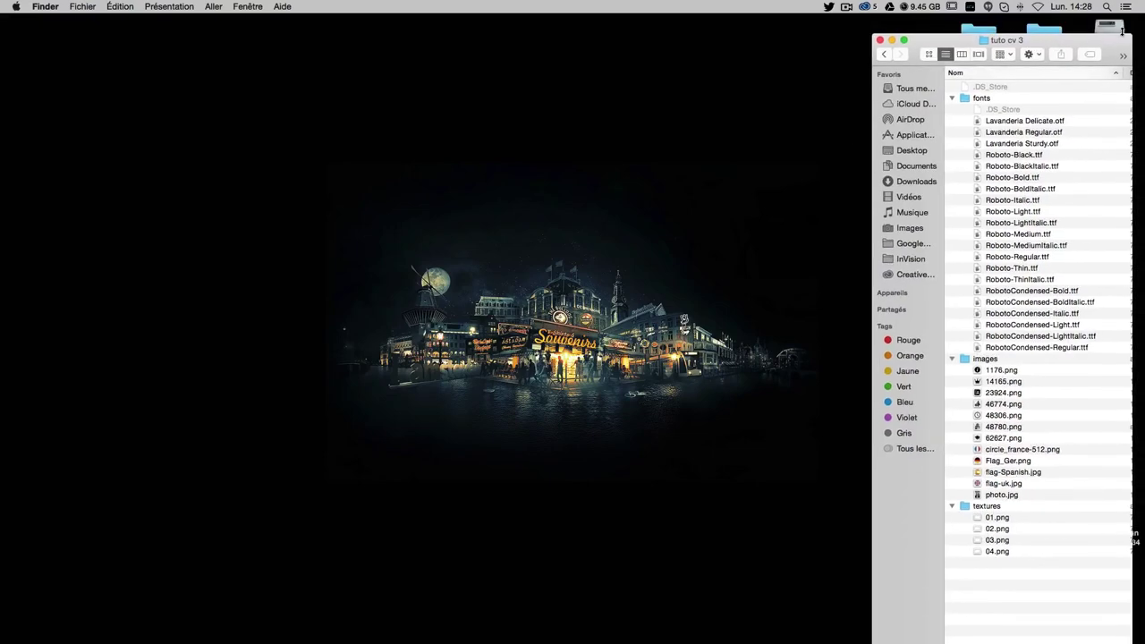
double_click(1114, 30)
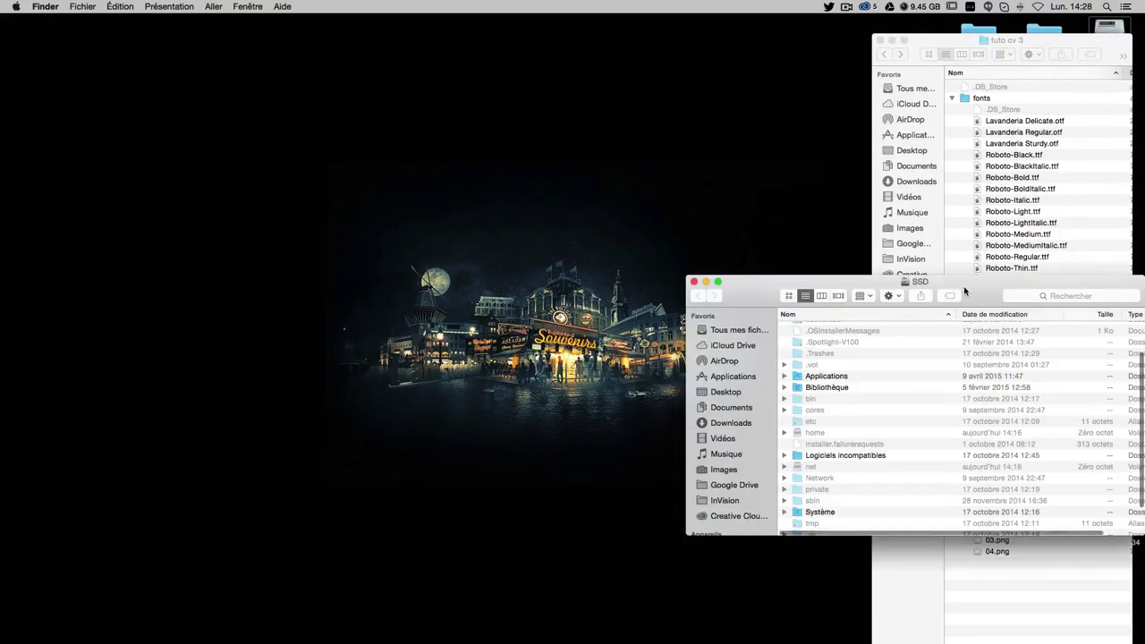
left_click_drag(974, 284, 655, 217)
- Browse the system Fonts folder inside Bibliothèque, then close it and tidy the Finder windows
double_click(495, 320)
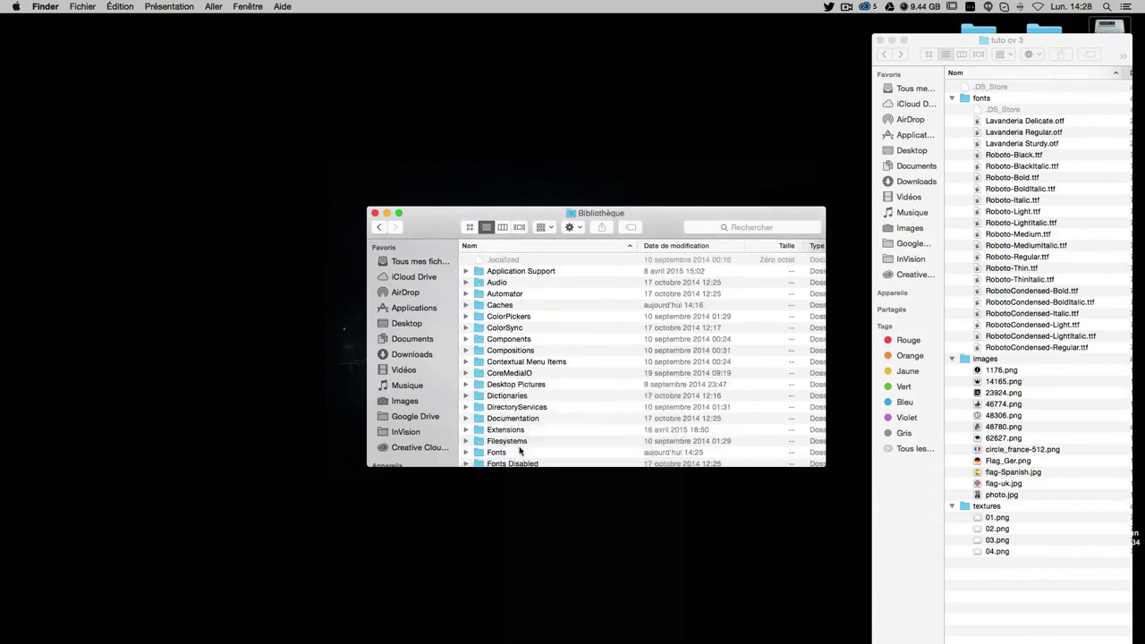
double_click(499, 452)
scroll(725, 442, "down", 10)
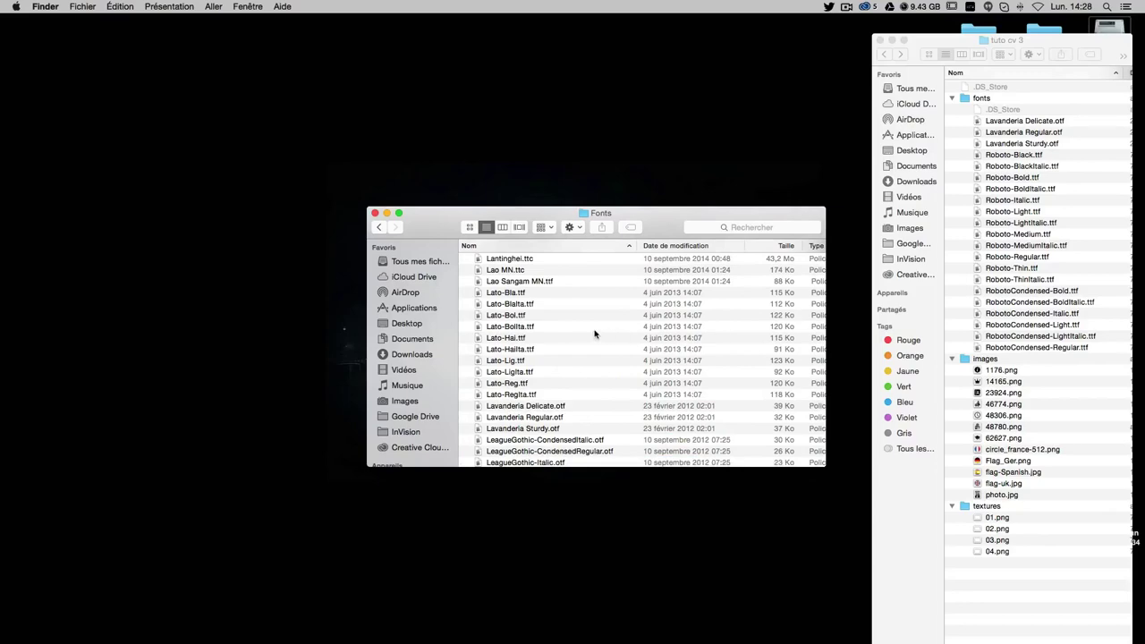
left_click(374, 213)
left_click_drag(1020, 41, 1030, 21)
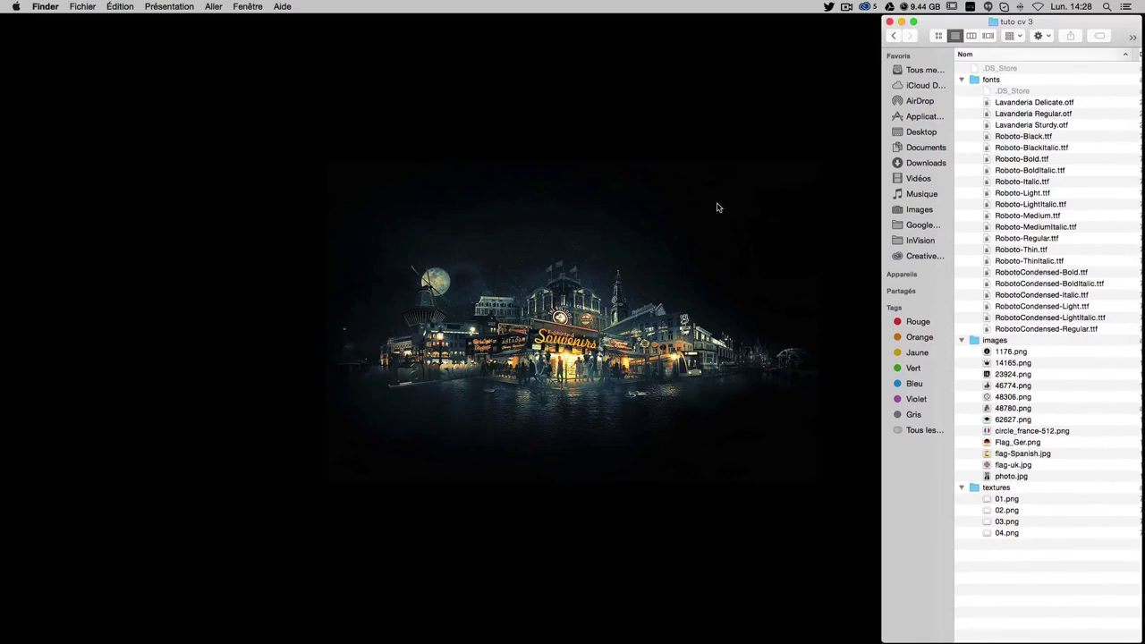
left_click(458, 224)
mouse_move(595, 601)
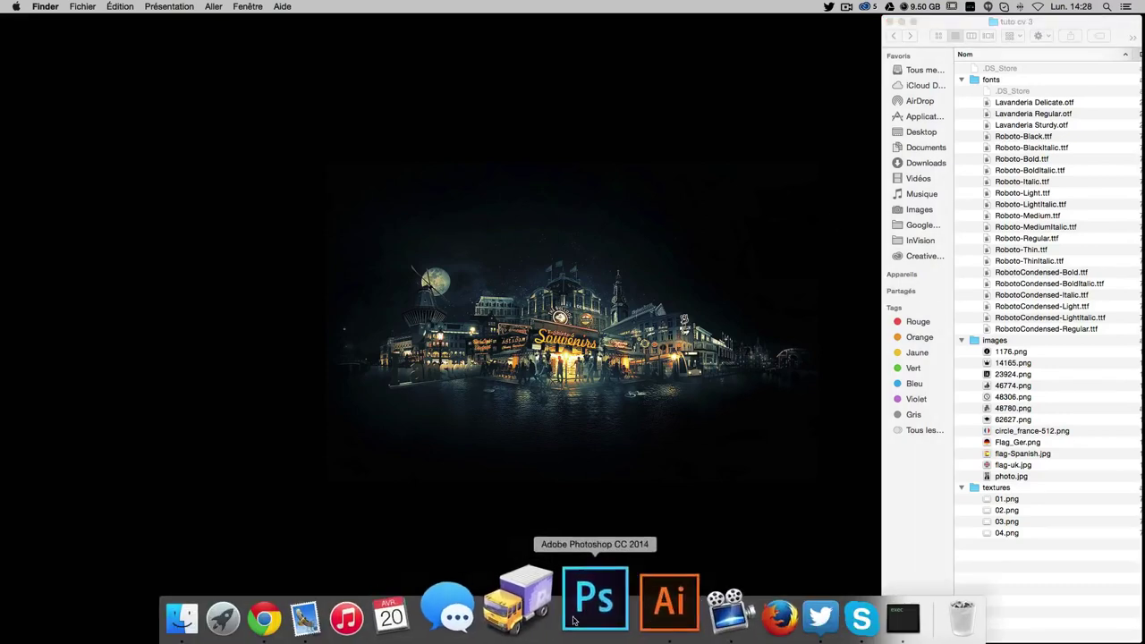
- Launch Photoshop and create an A4 document (210 × 297 mm, 300 ppi) from the international paper preset
left_click(573, 620)
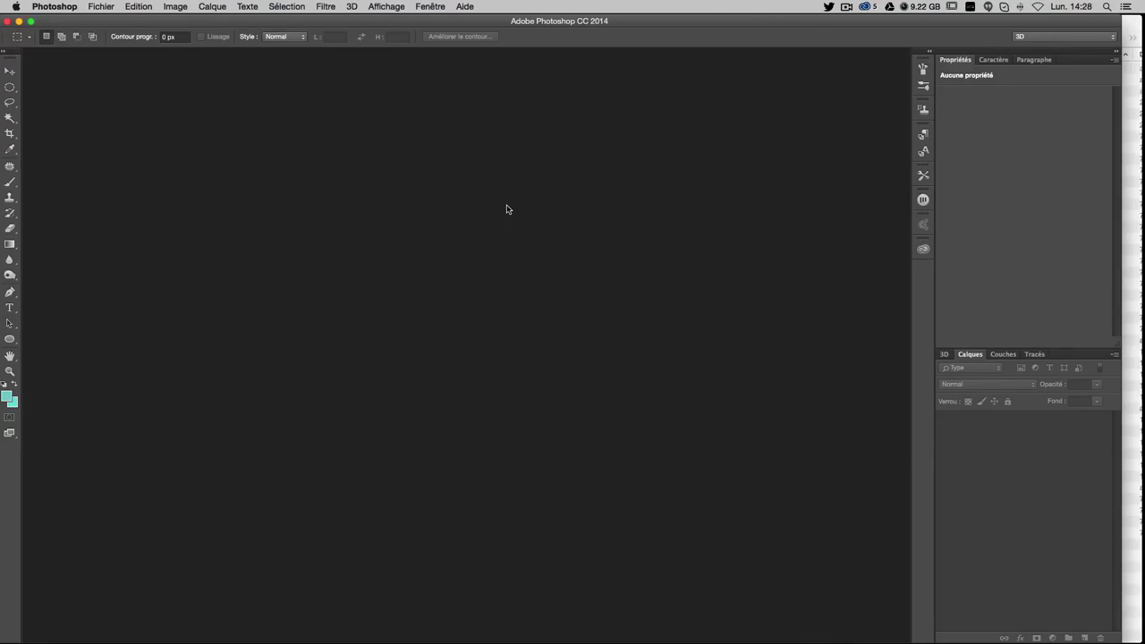
key("super+n")
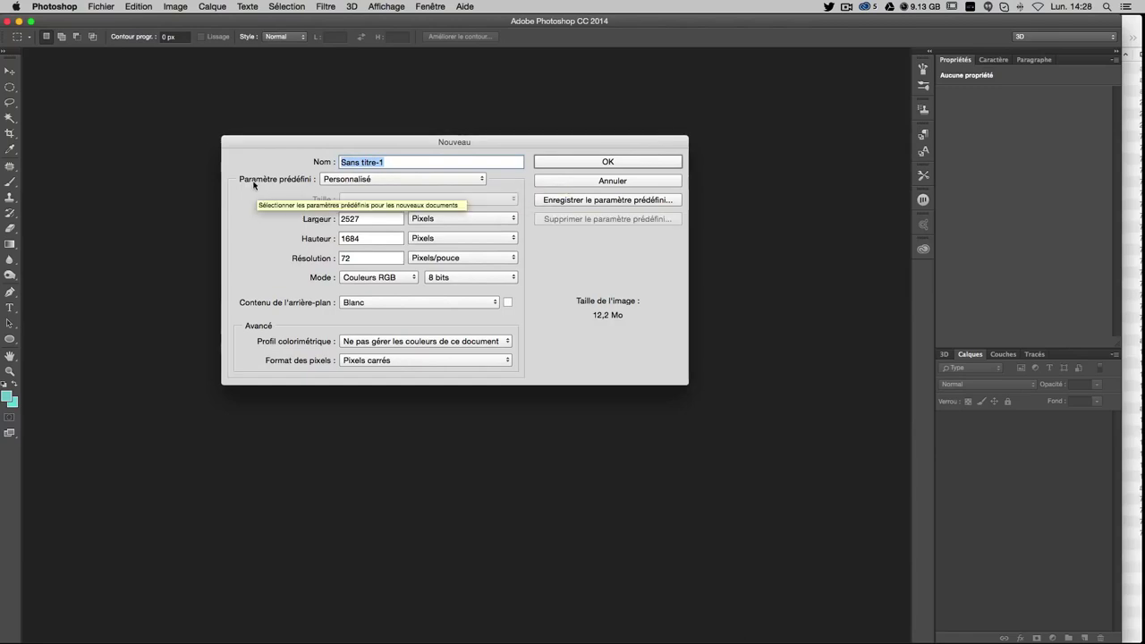
left_click(400, 181)
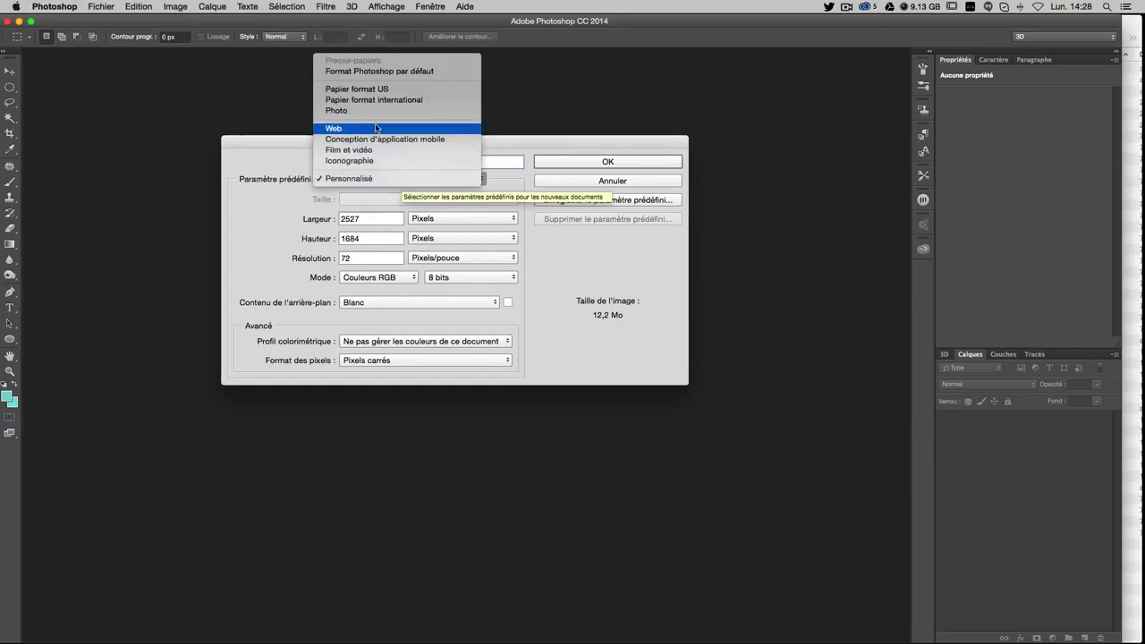
left_click(335, 101)
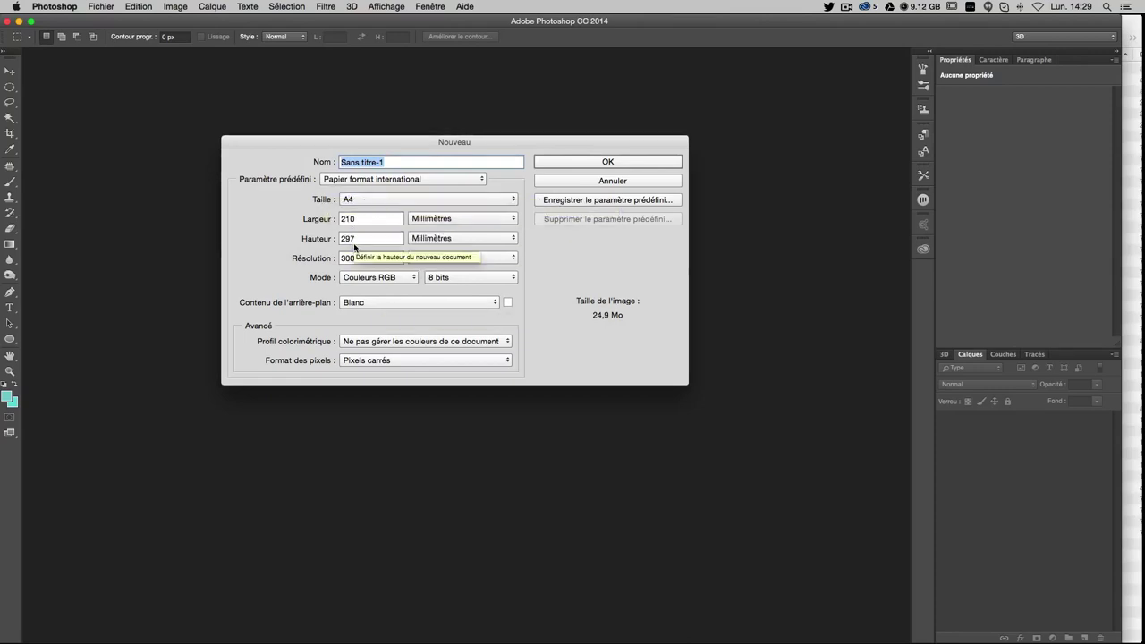
key("Tab")
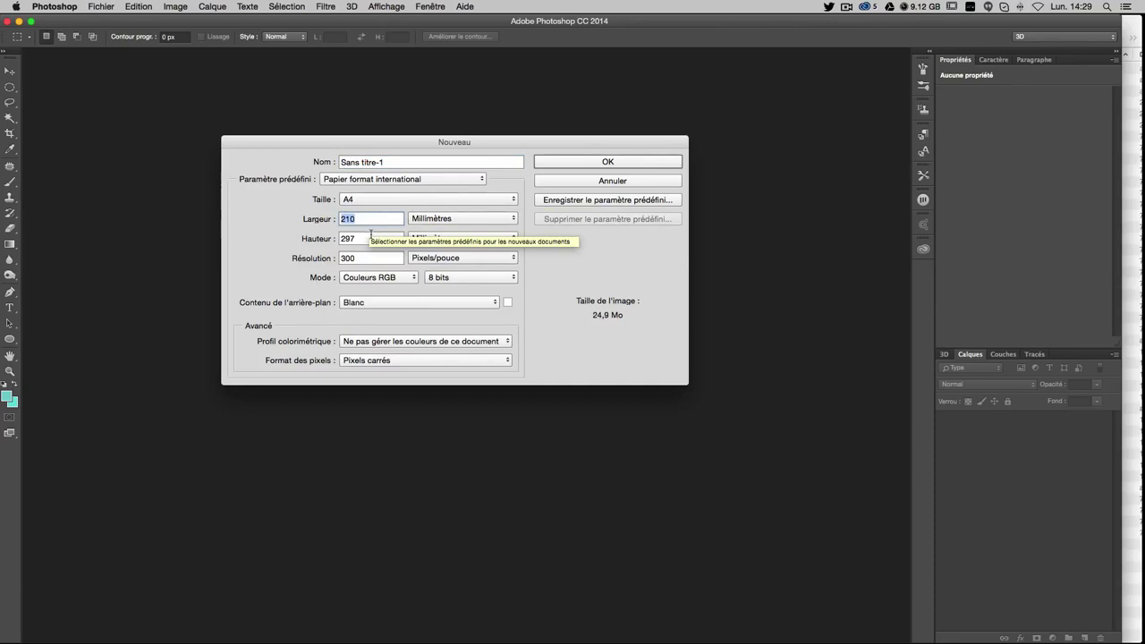
key("Tab")
left_click(378, 241)
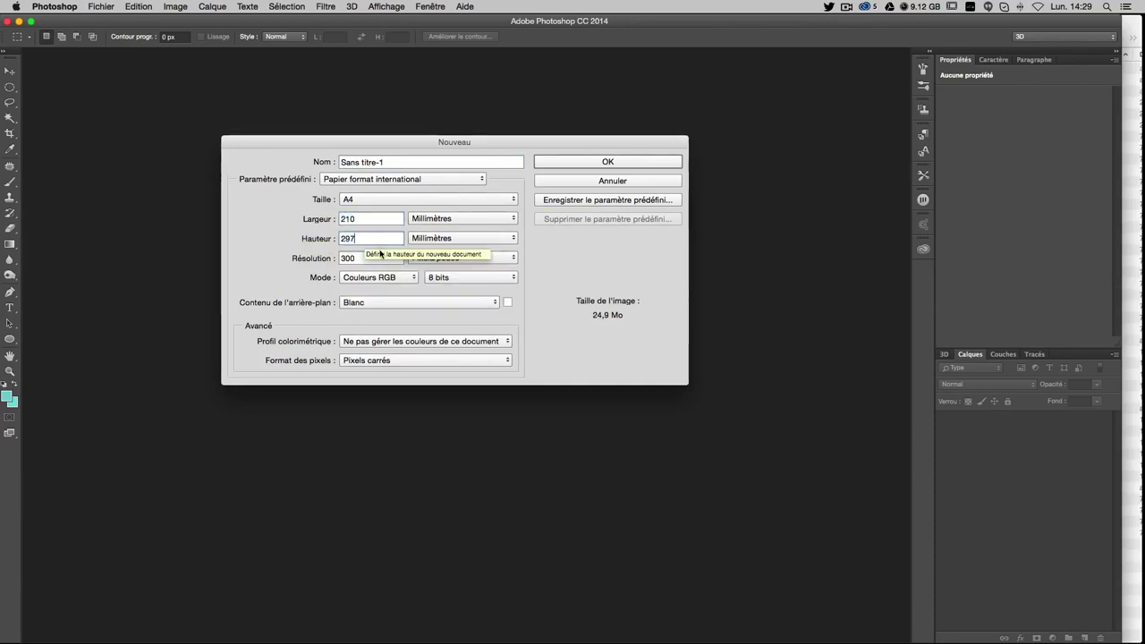
double_click(355, 218)
key("Tab")
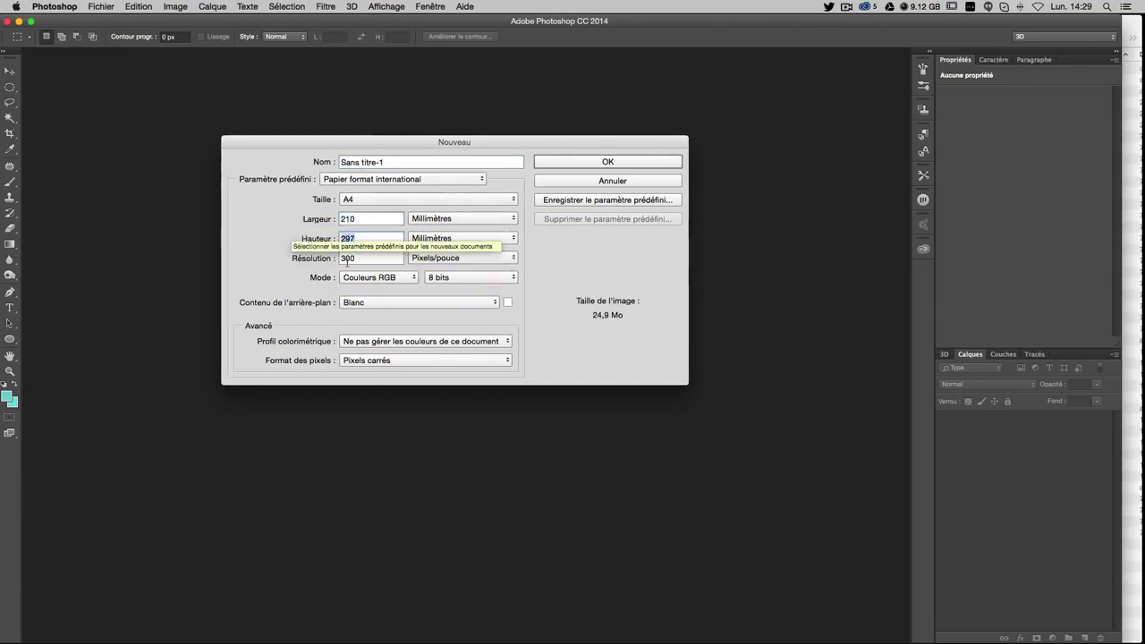
key("Tab")
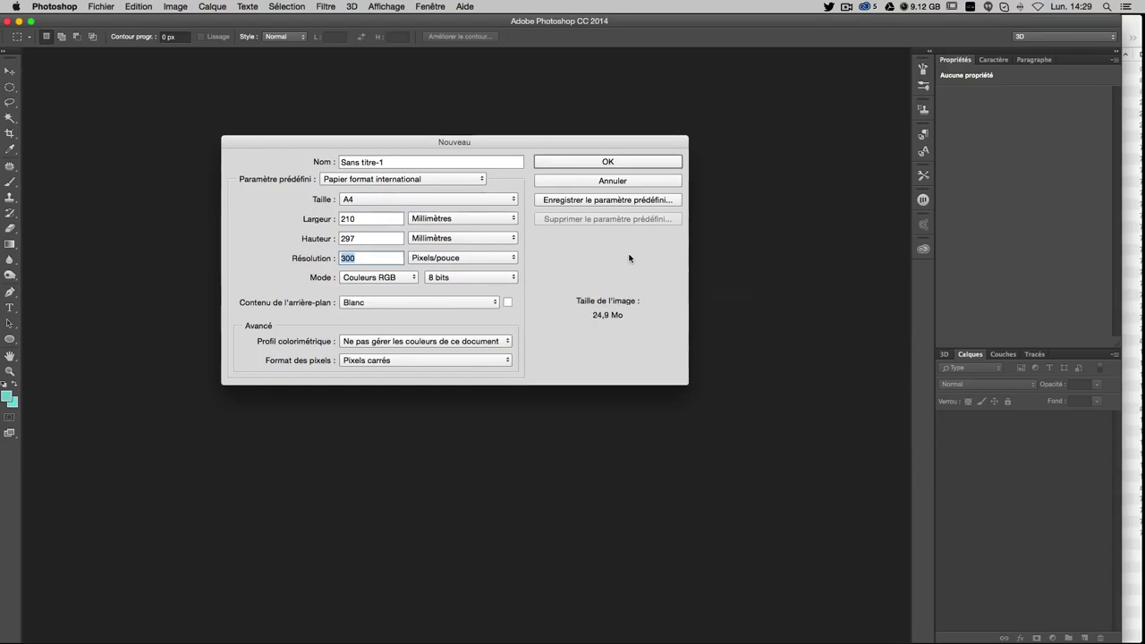
left_click(612, 161)
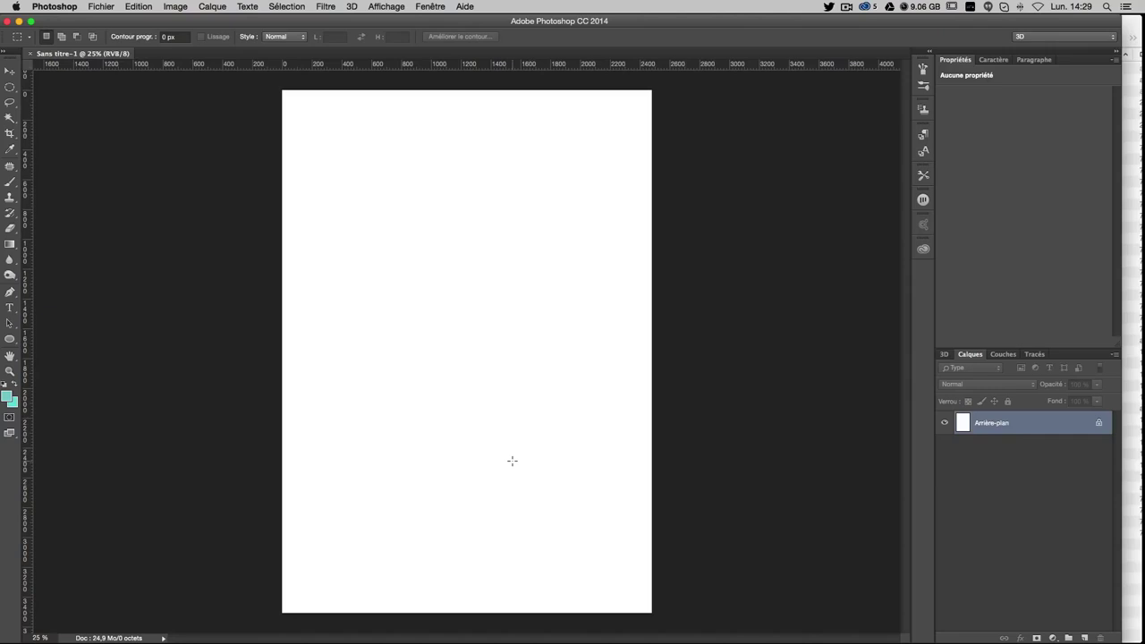
- Show the rulers, zoom to 50%, and place a vertical guide at about 800 px
key("v")
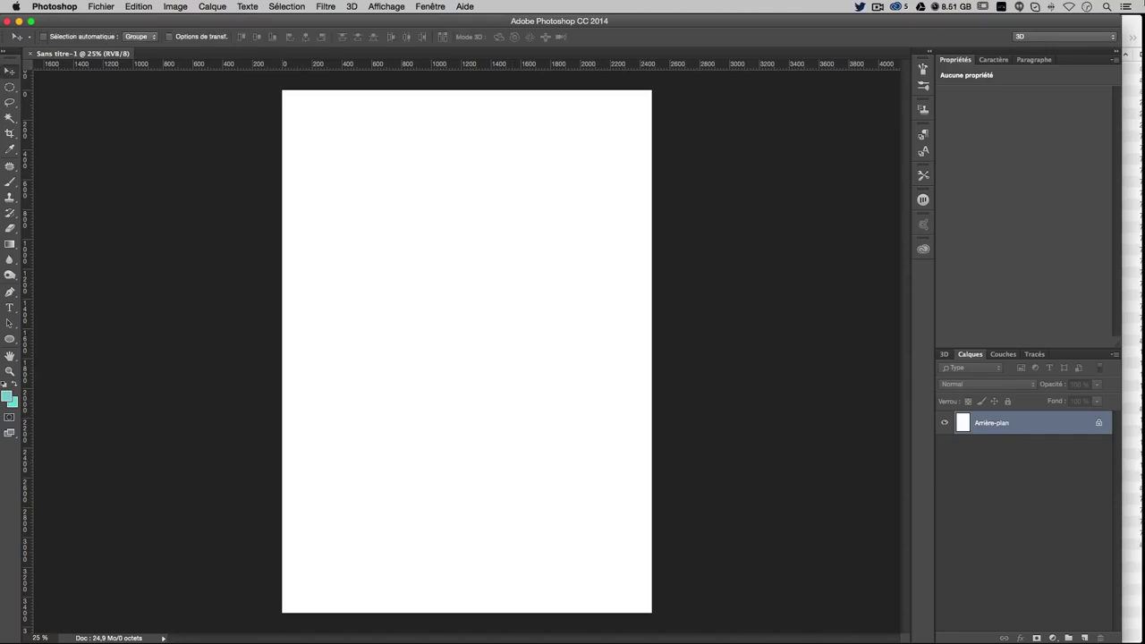
key("super+r")
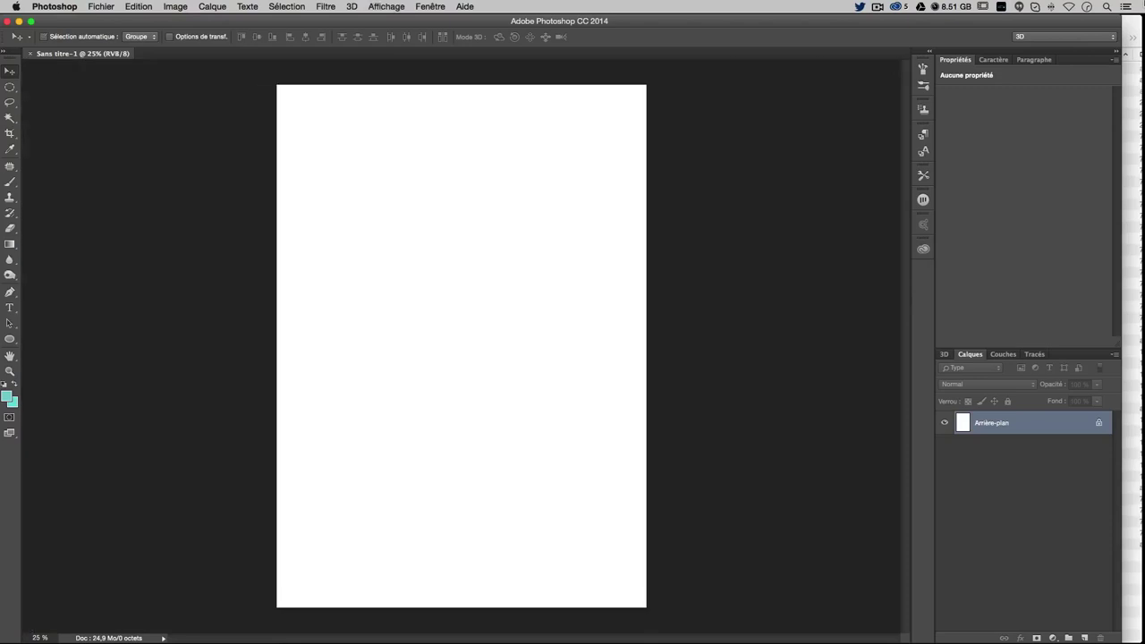
key("super+r")
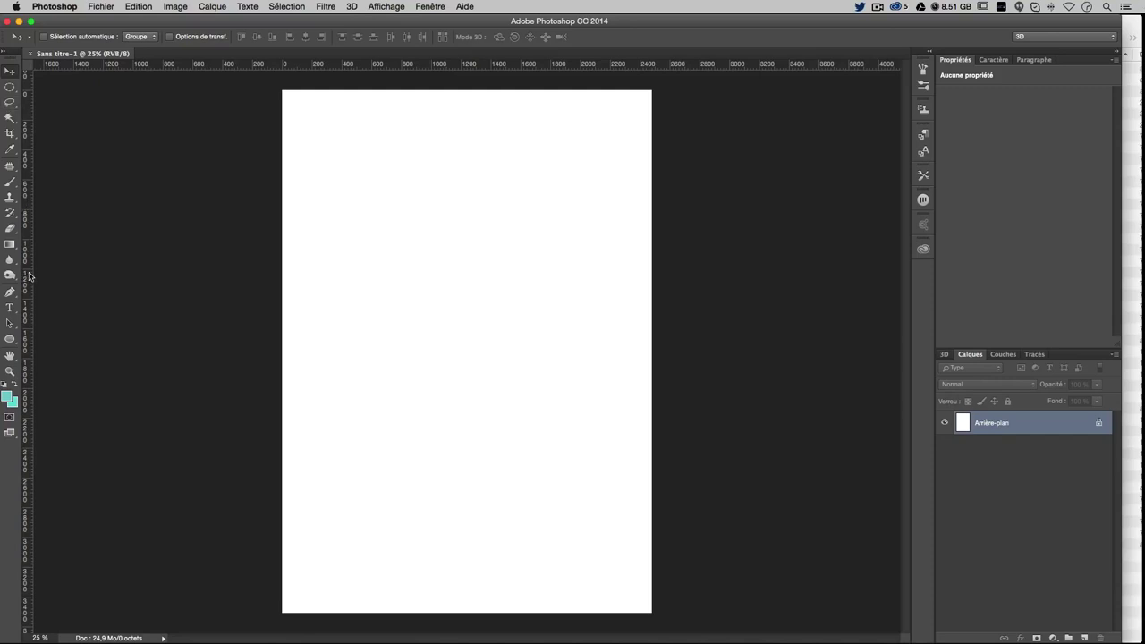
mouse_move(25, 279)
left_mouse_down()
mouse_move(404, 257)
mouse_move(5, 107)
left_mouse_up()
key("super+0")
key("super+plus")
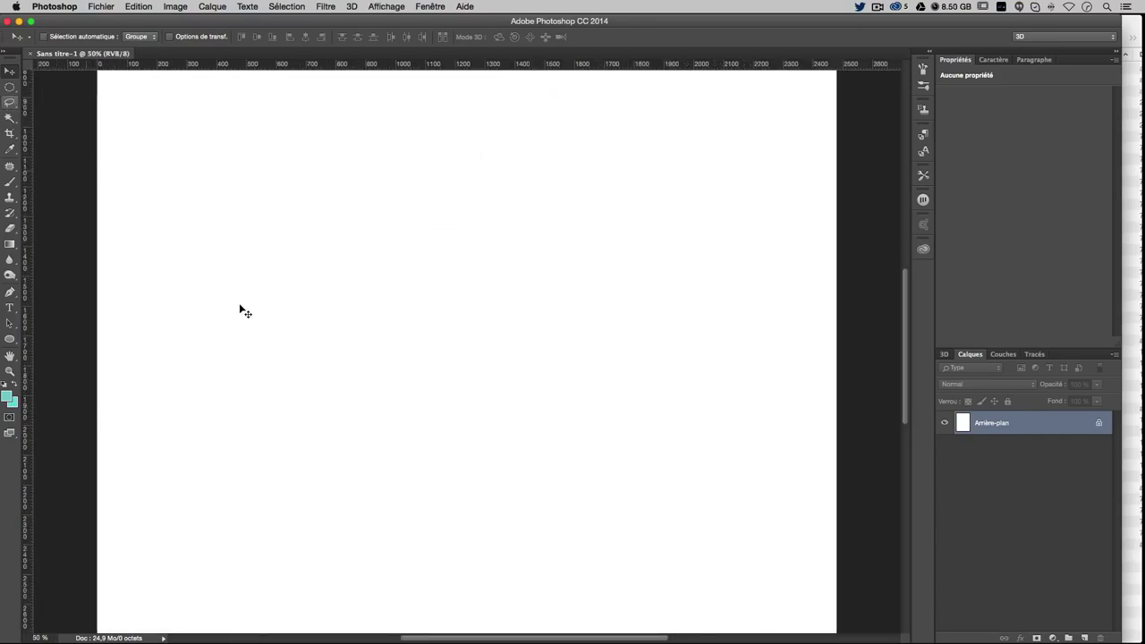
scroll(276, 360, "up", 2)
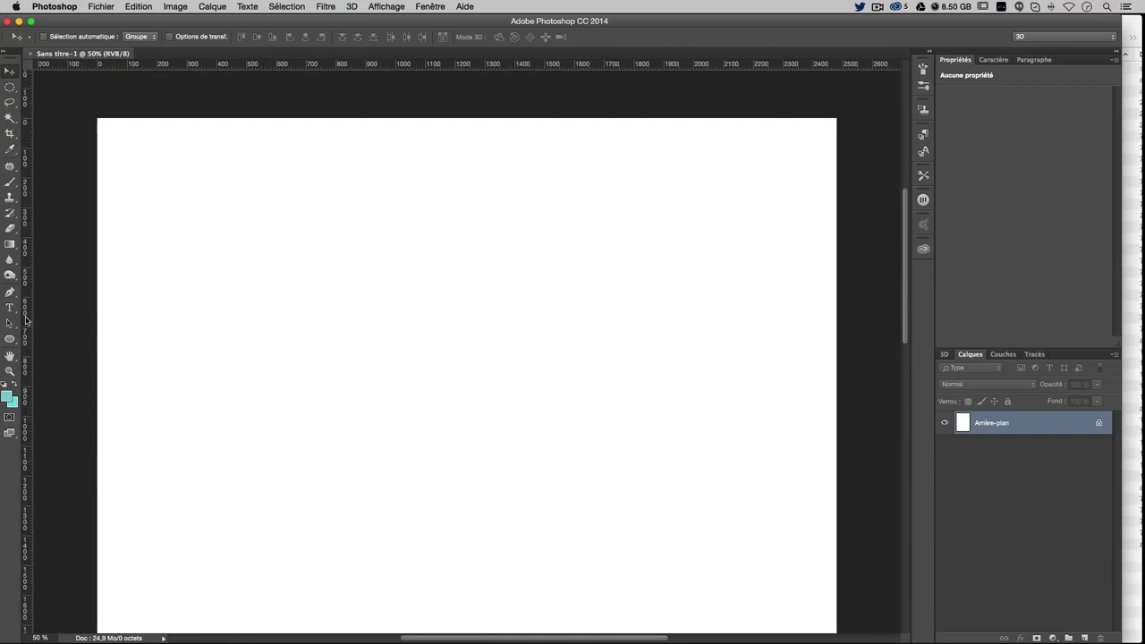
mouse_move(30, 321)
left_mouse_down()
mouse_move(353, 332)
mouse_move(319, 327)
mouse_move(335, 319)
left_mouse_up()
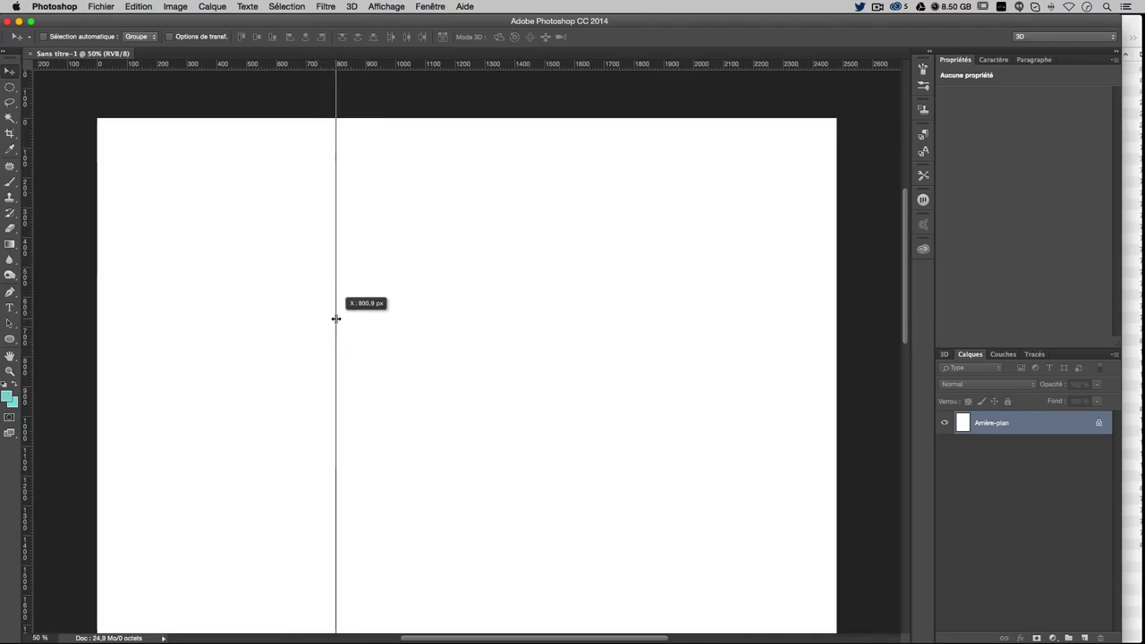
left_click_drag(336, 318, 336, 318)
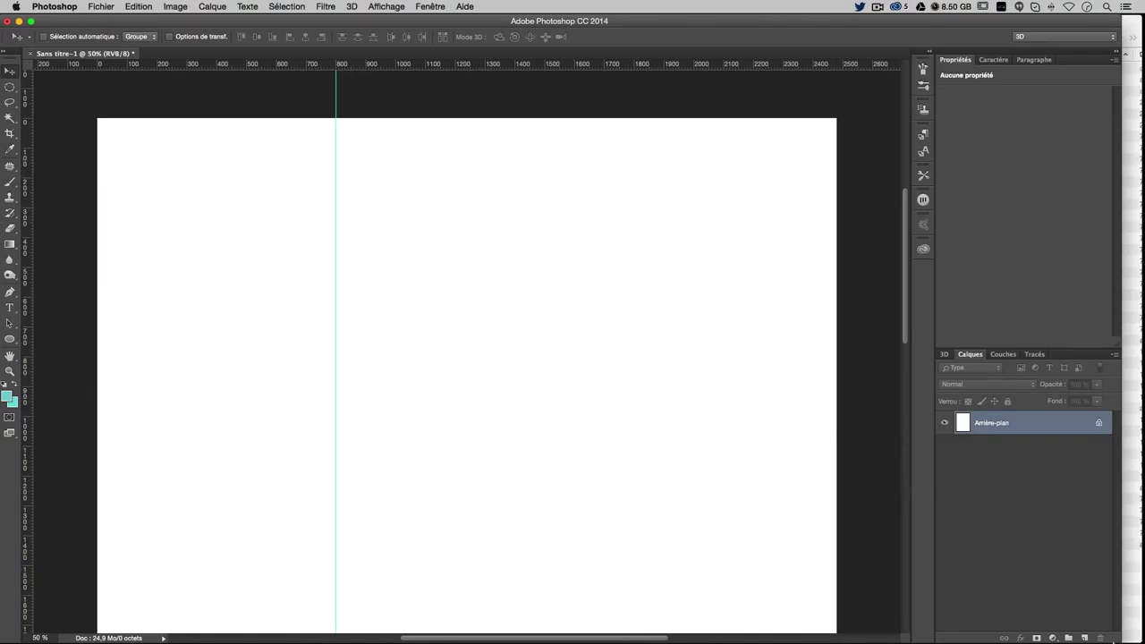
- Create a layer group named 'sidebar' holding a new layer named 'bg vert'
left_click(1068, 637)
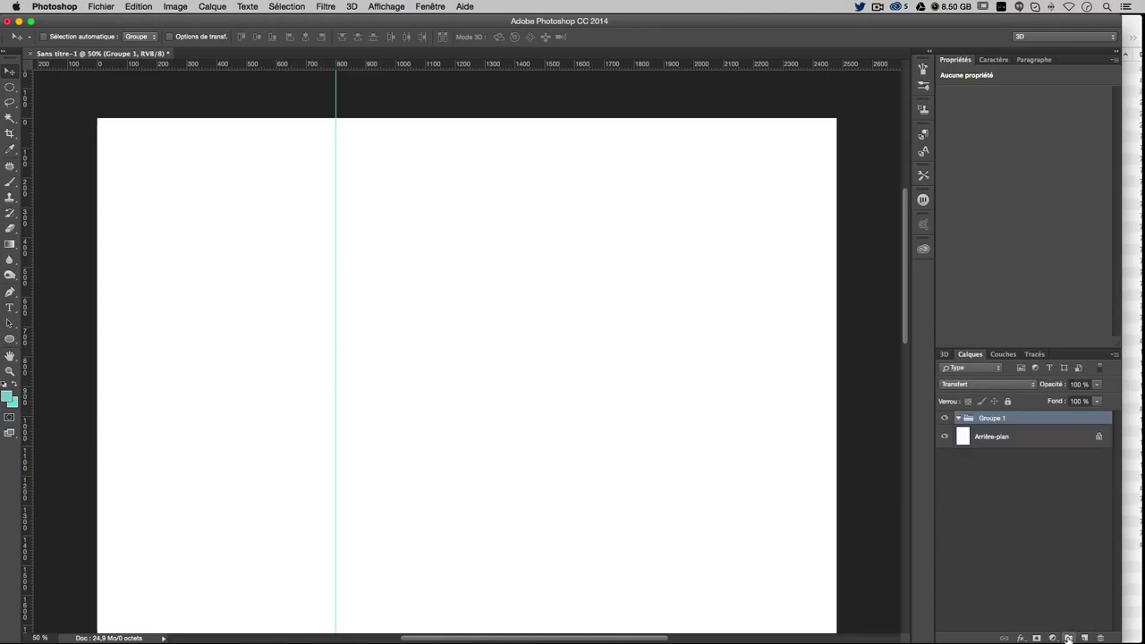
double_click(992, 419)
type("side")
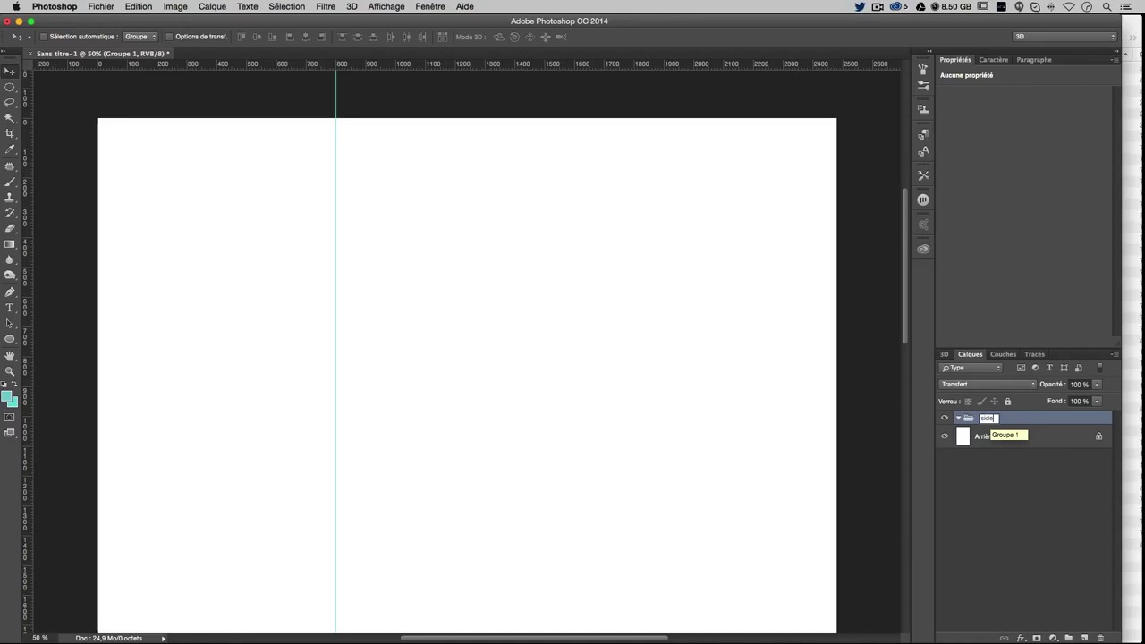
type("bar")
key("Return")
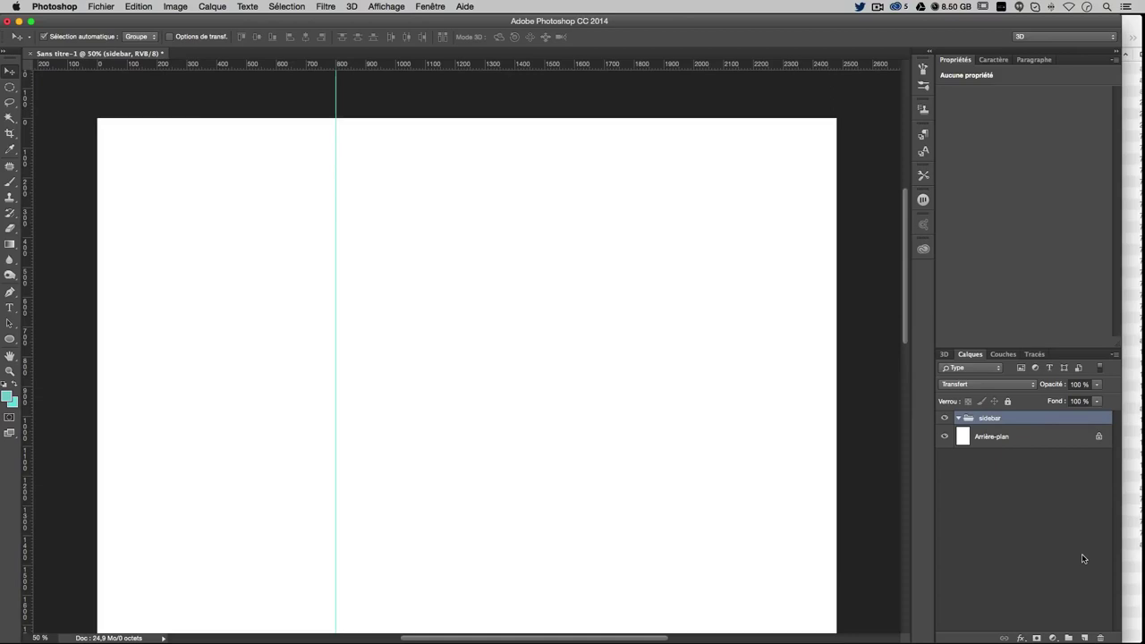
key("ctrl+shift+n")
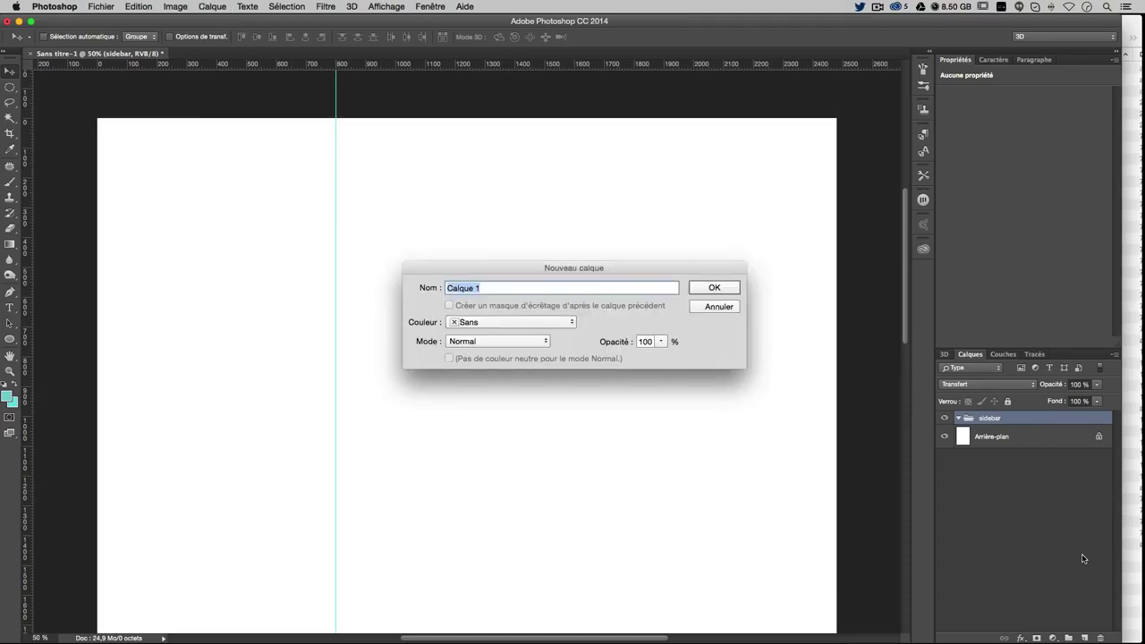
type("bg")
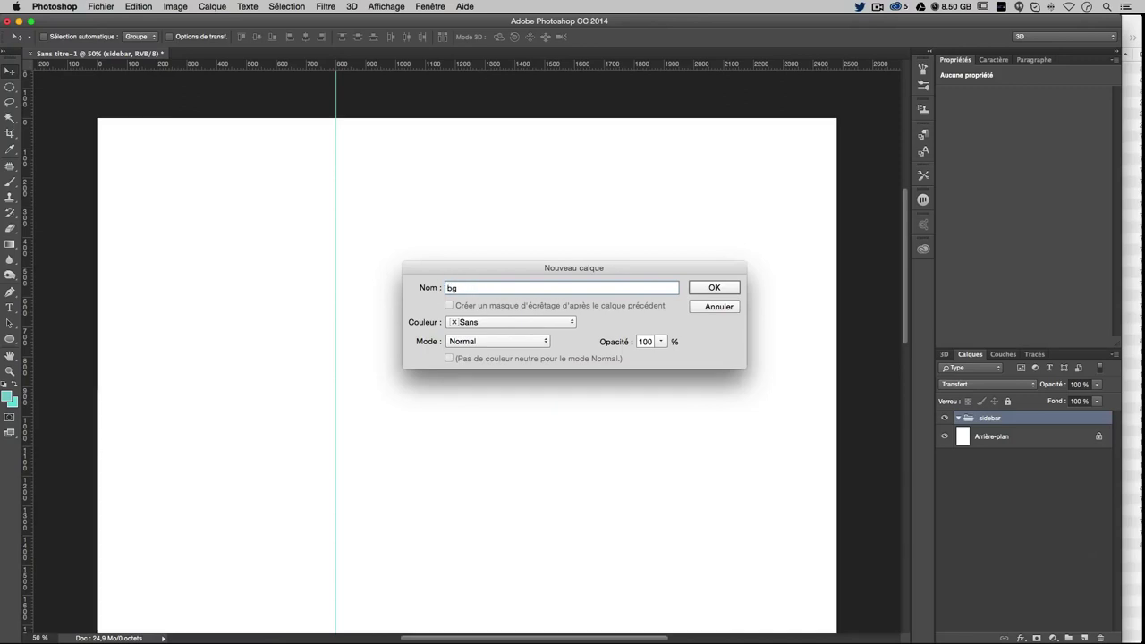
type(" vert")
key("Return")
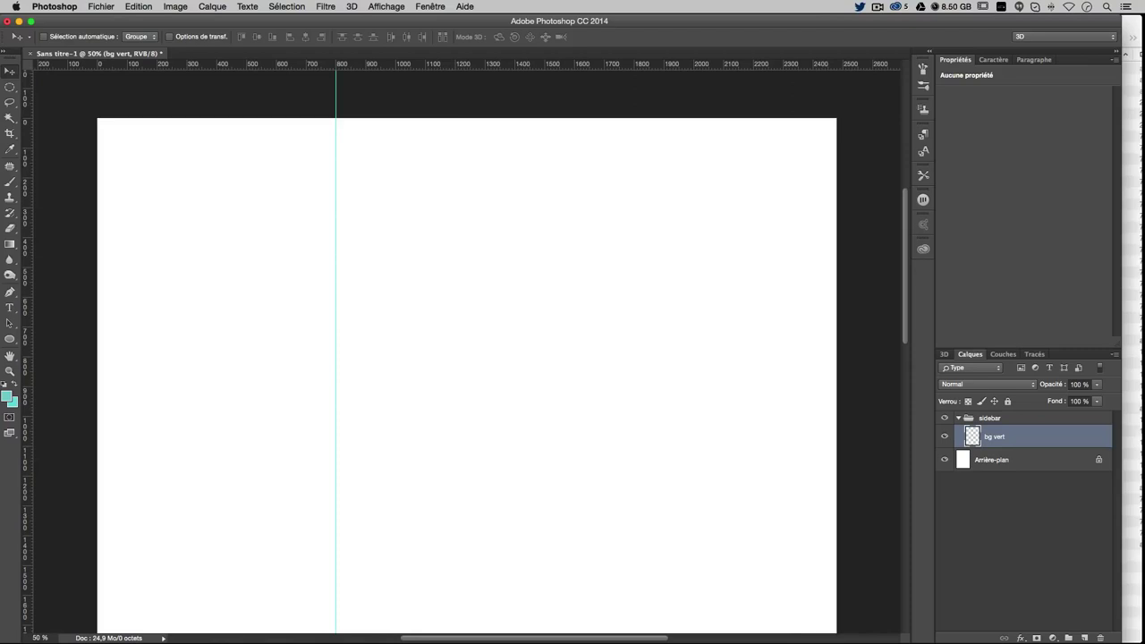
- Draw an exact 800 × 800 px rectangle shape with the Rectangle tool
left_click(10, 87)
left_click(66, 84)
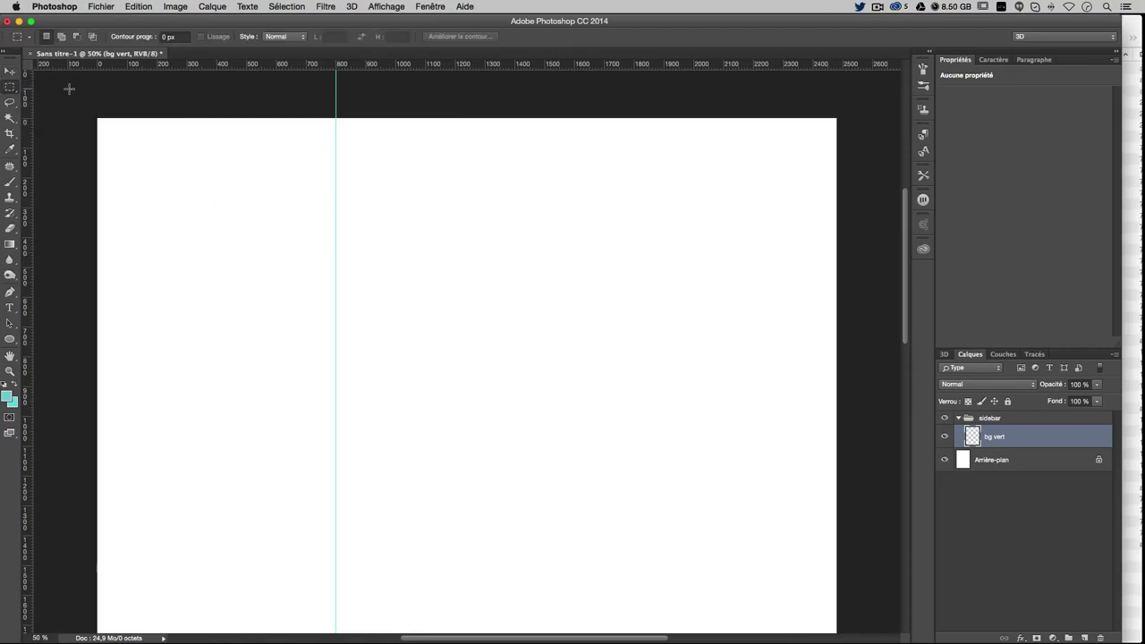
left_click(9, 341)
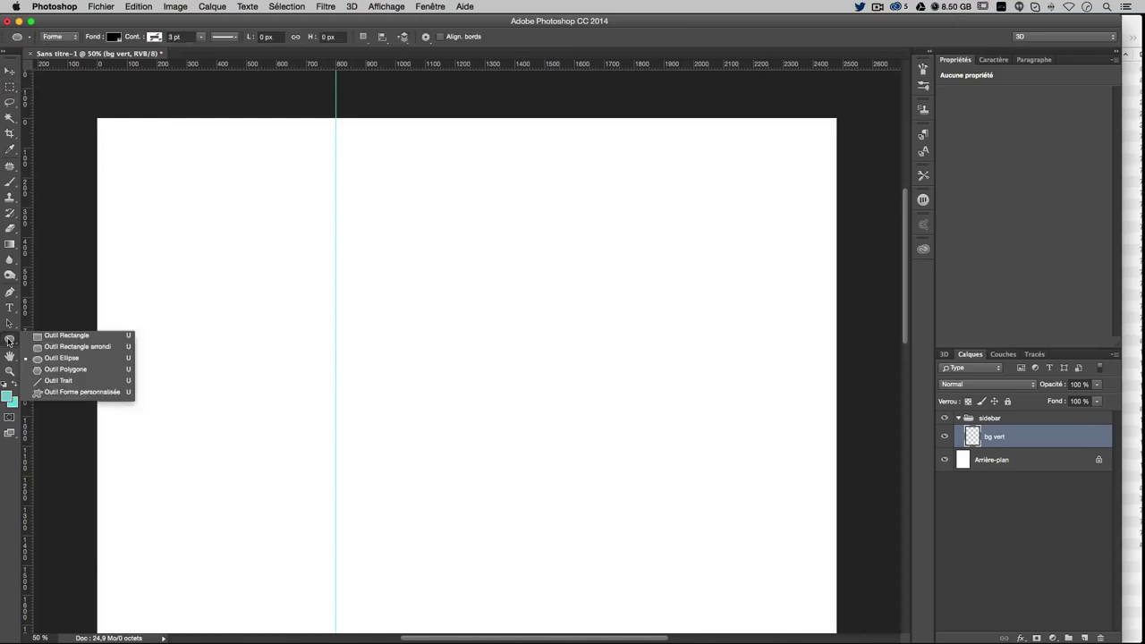
left_click(64, 337)
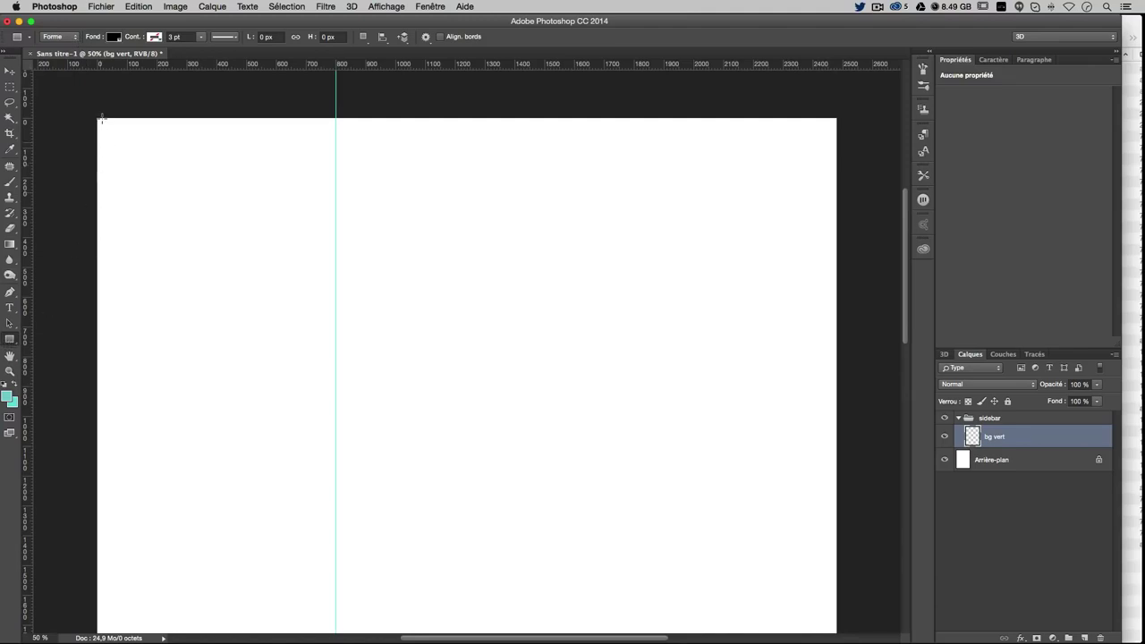
left_click(135, 133)
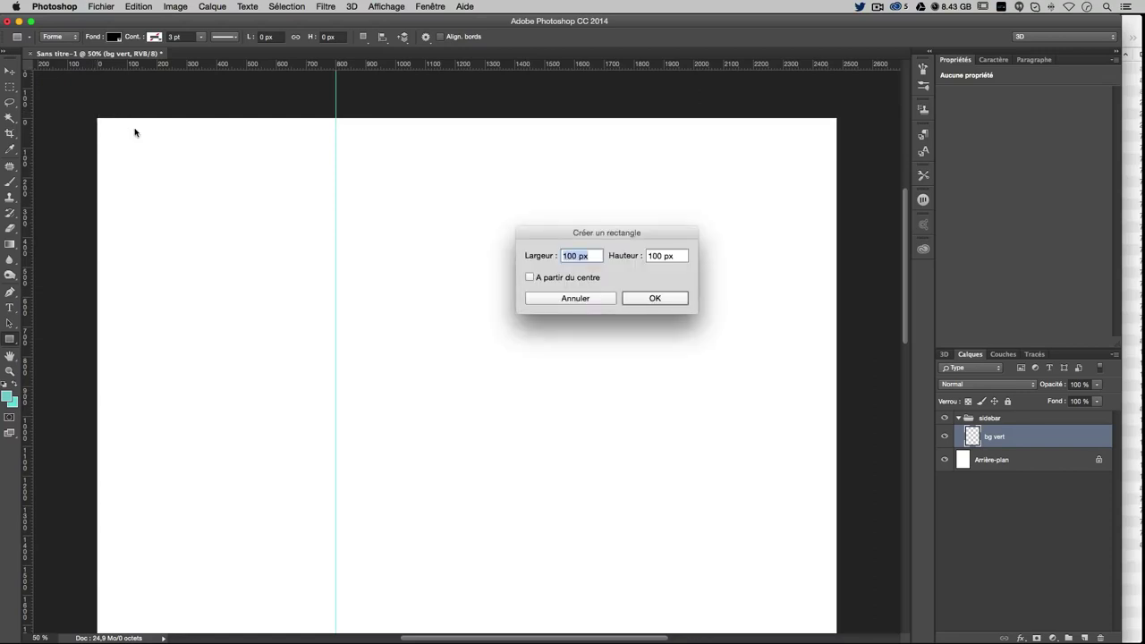
type("800")
key("Tab")
type("800")
key("Tab")
key("Return")
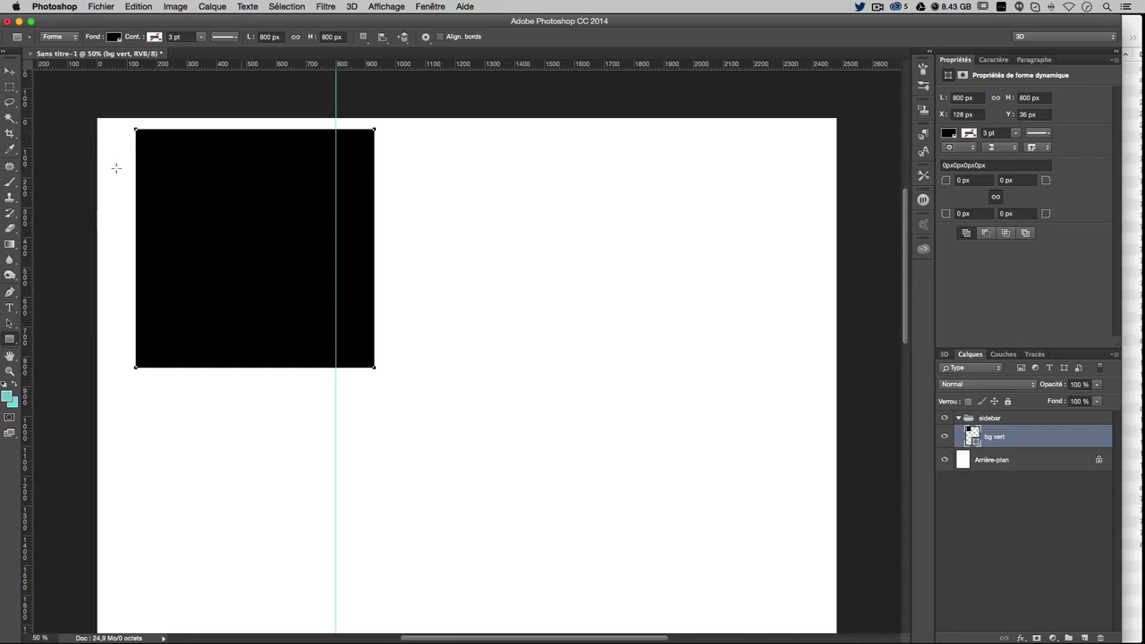
left_click(10, 71)
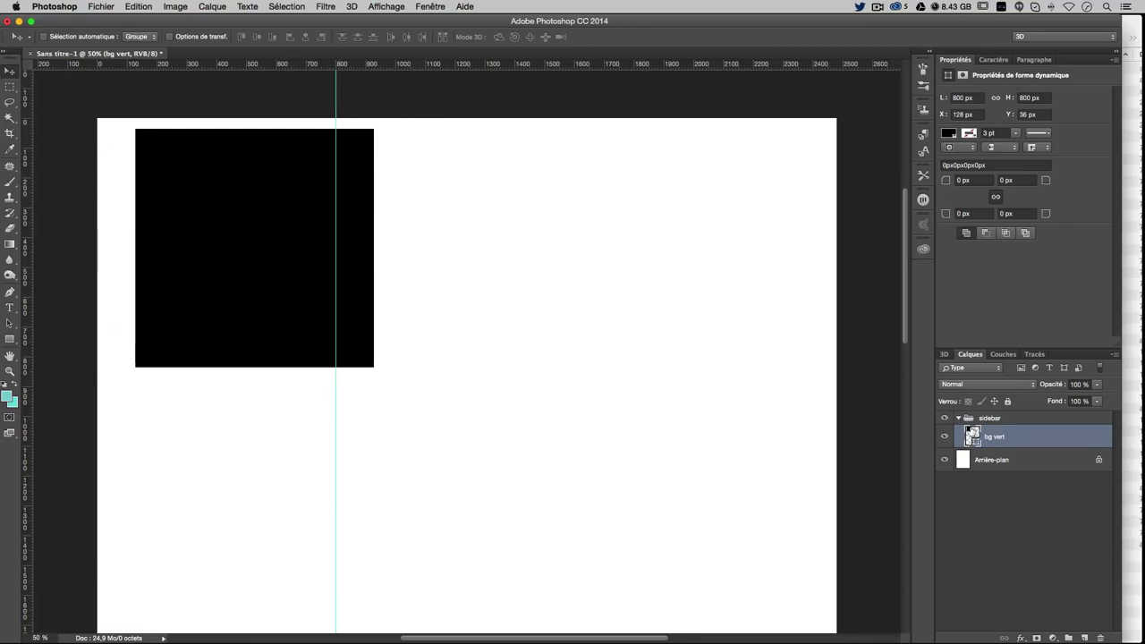
- Fill the square with teal #81cdd1 and move it flush to the page's top-left corner
double_click(971, 435)
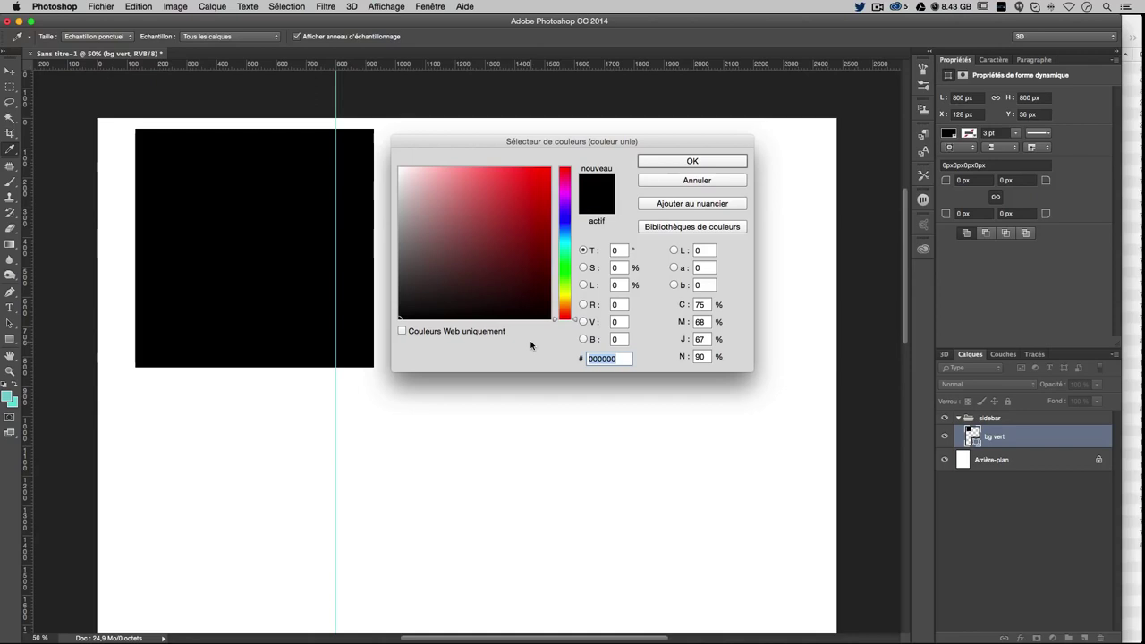
type("81")
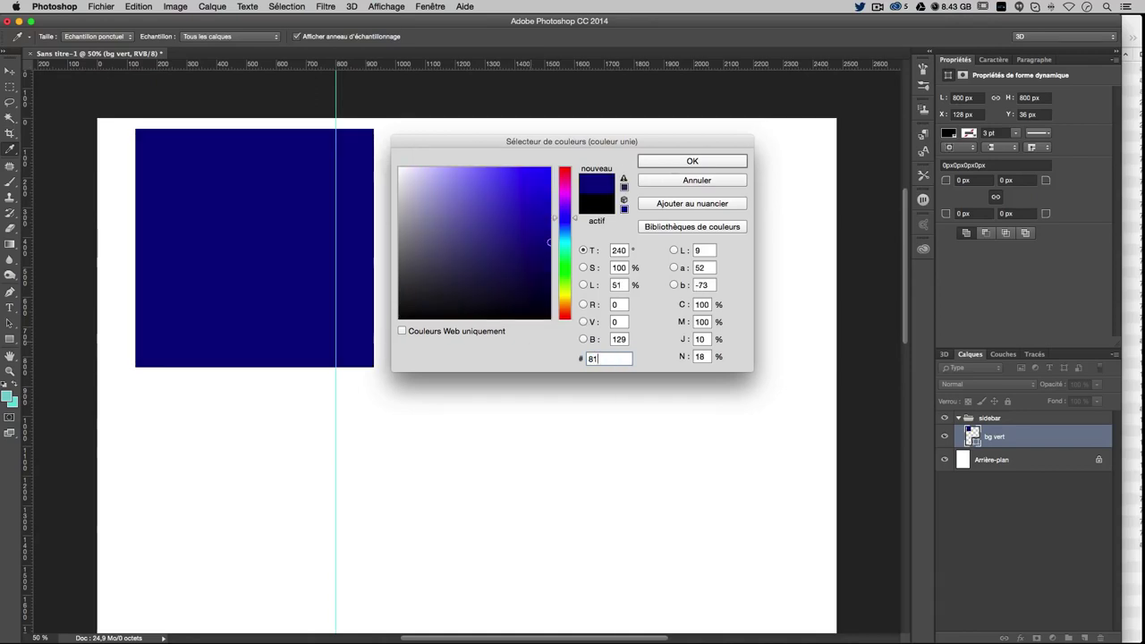
type("c")
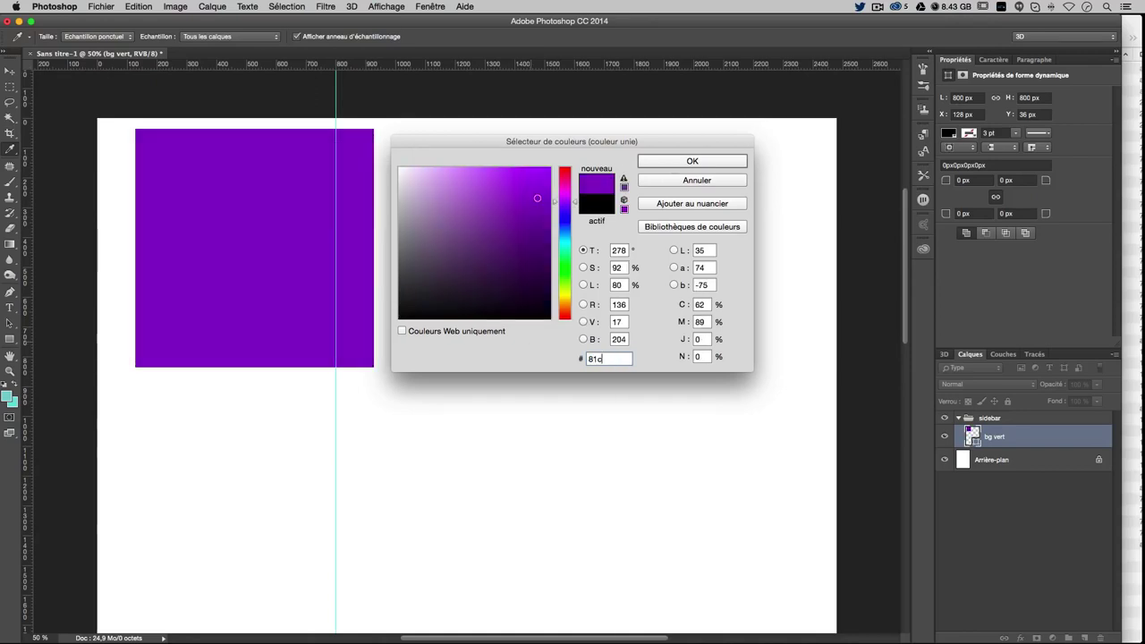
type("dd1")
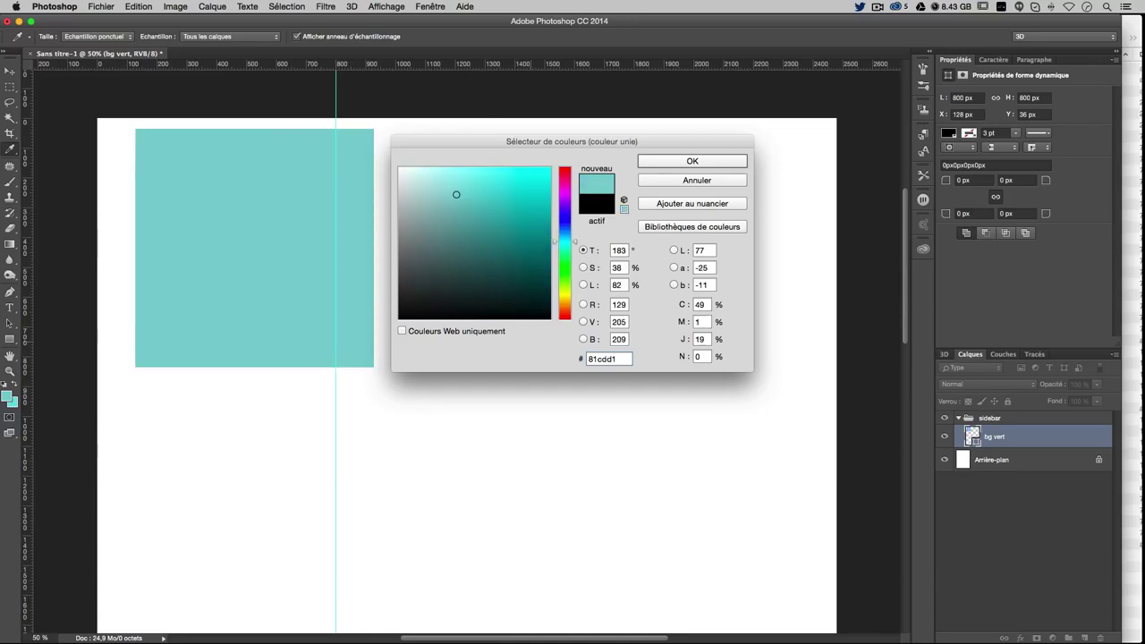
left_click(678, 162)
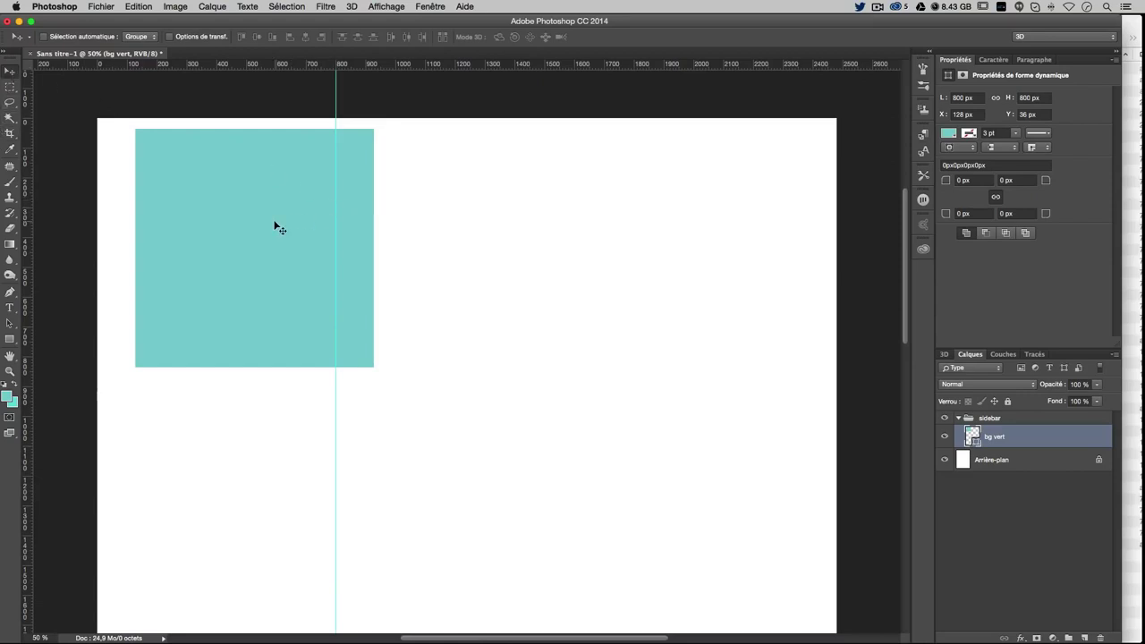
left_click_drag(276, 224, 241, 228)
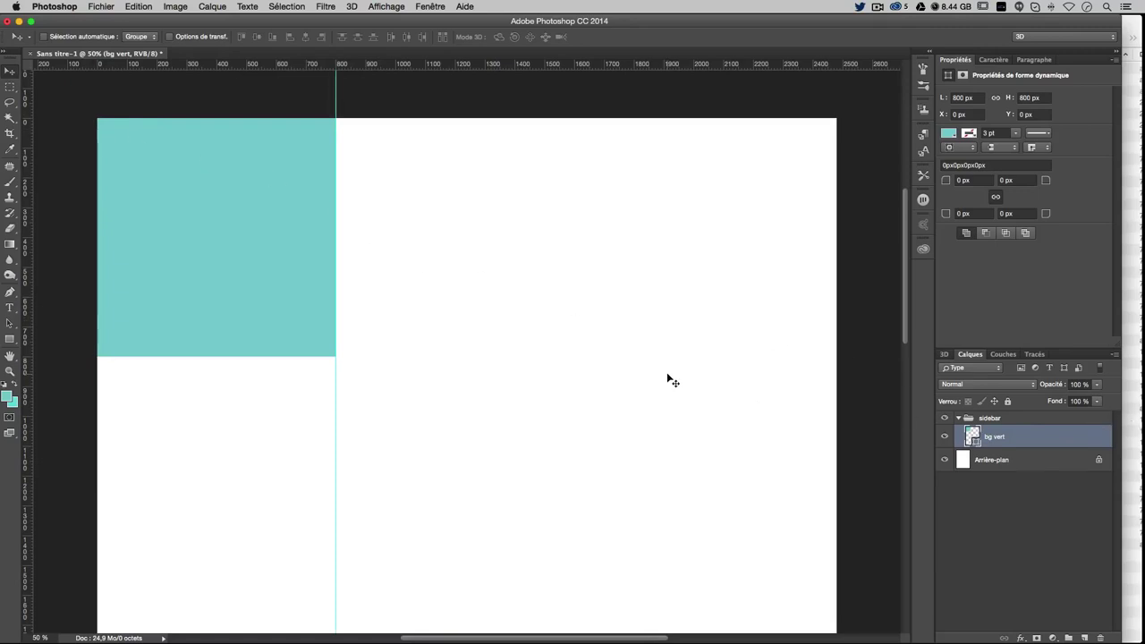
key("ctrl")
key("ctrl+t")
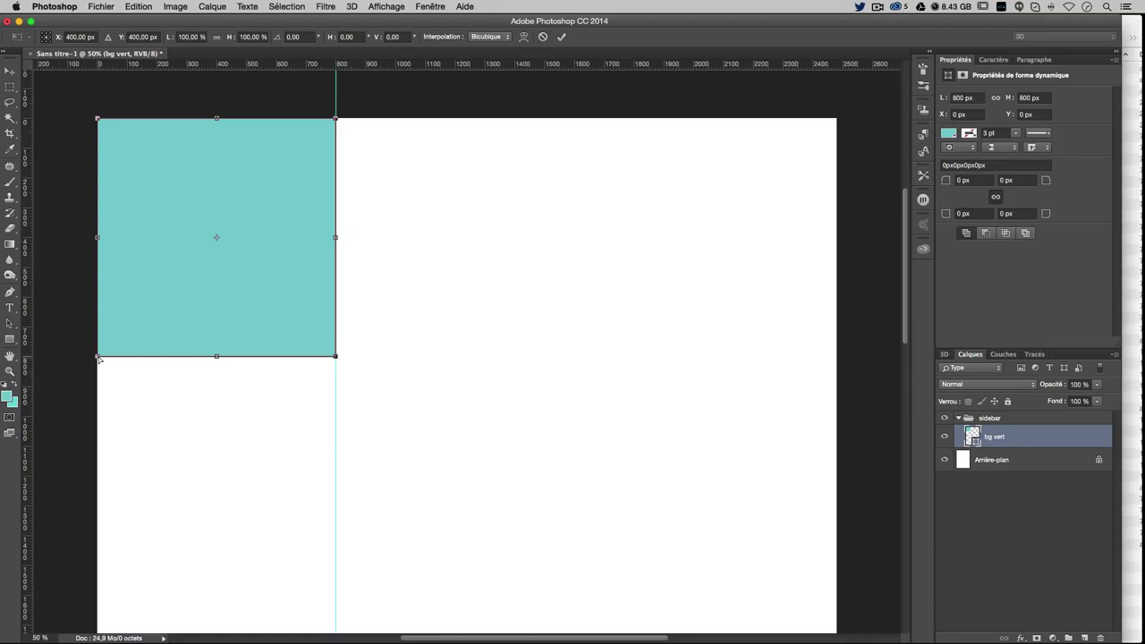
- Skew the square's bottom edge to about -7° by lowering its left corner, and apply
left_click_drag(98, 357, 99, 386)
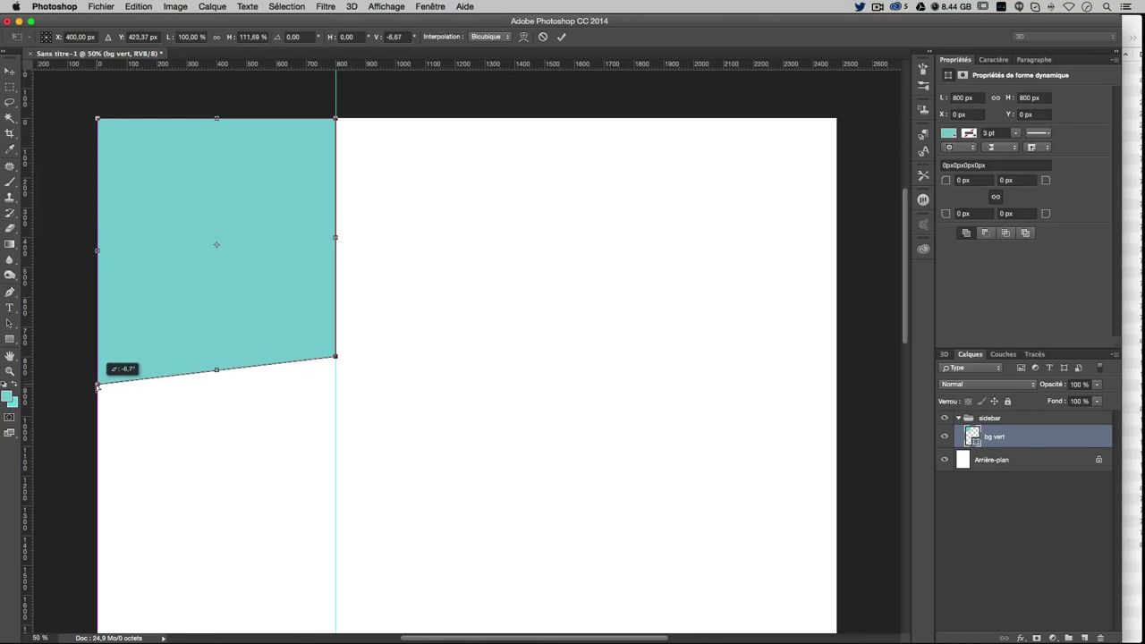
left_click_drag(98, 386, 97, 388)
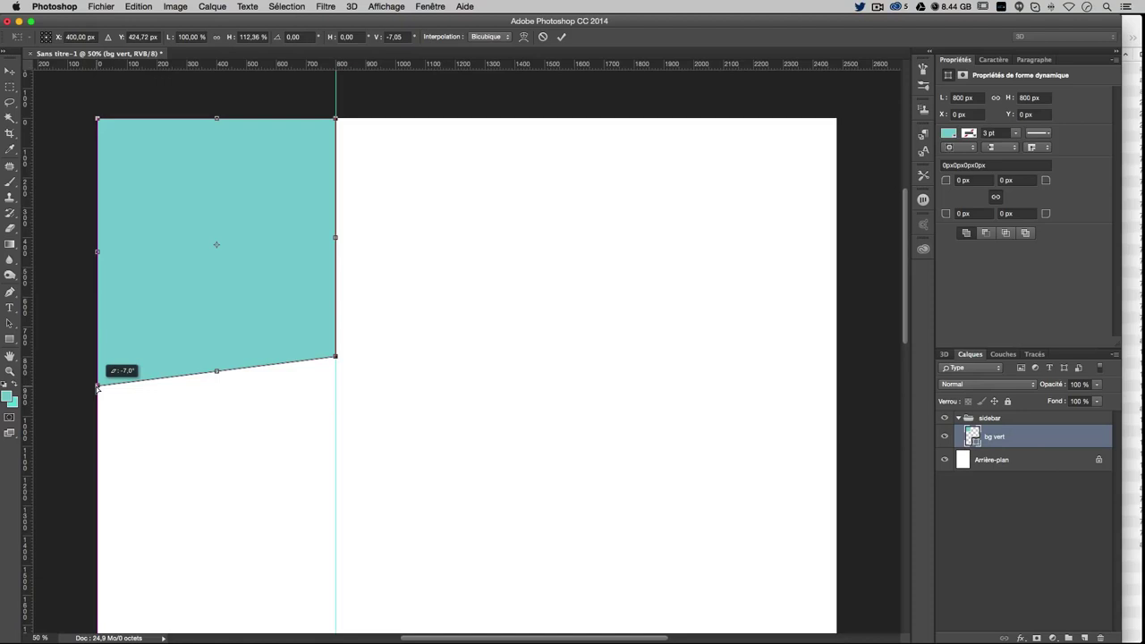
left_click_drag(97, 387, 97, 387)
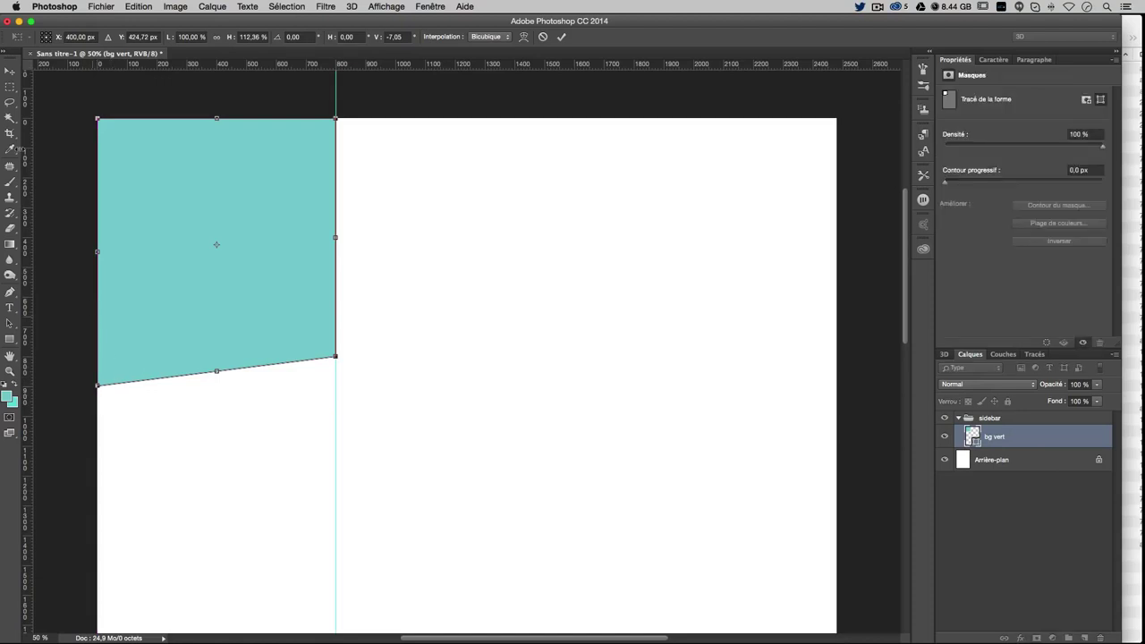
left_click(13, 71)
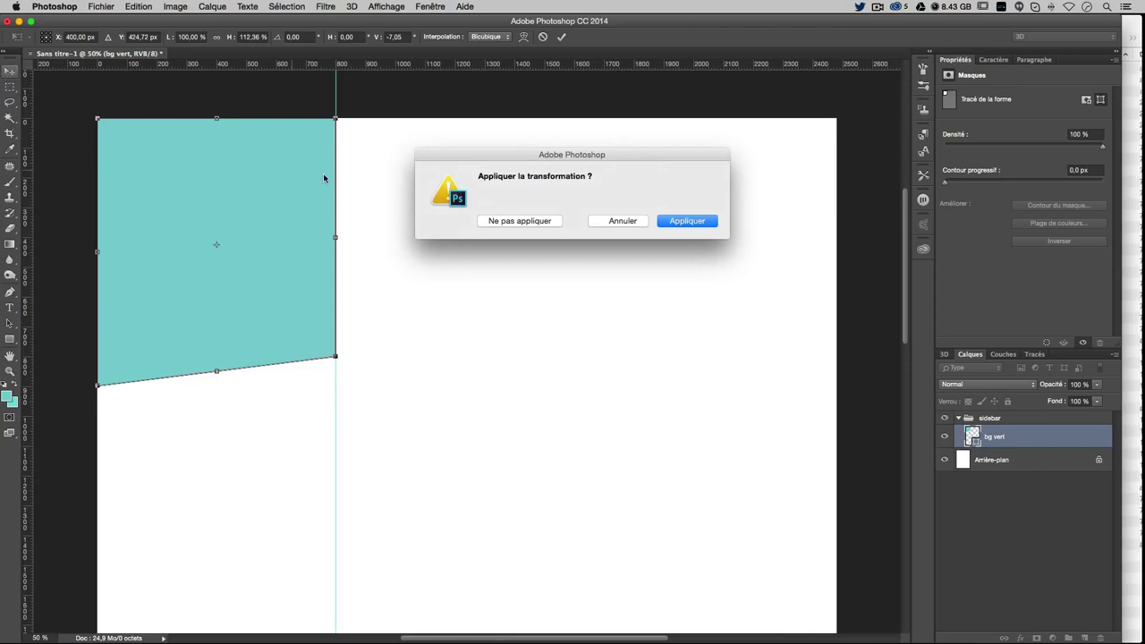
left_click(684, 222)
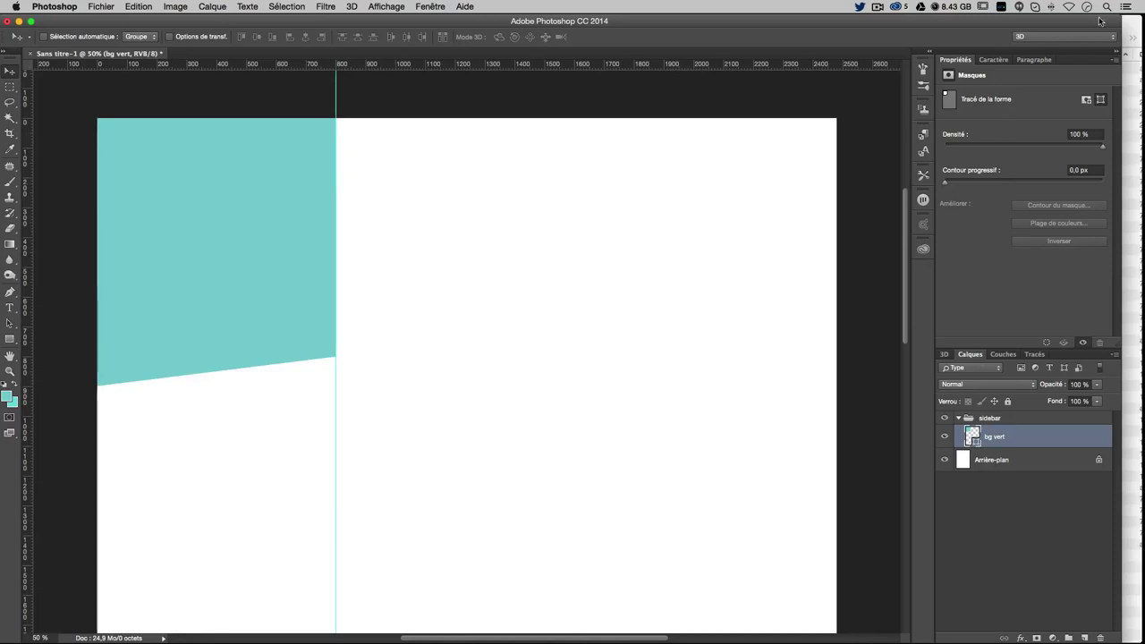
key("super+Tab")
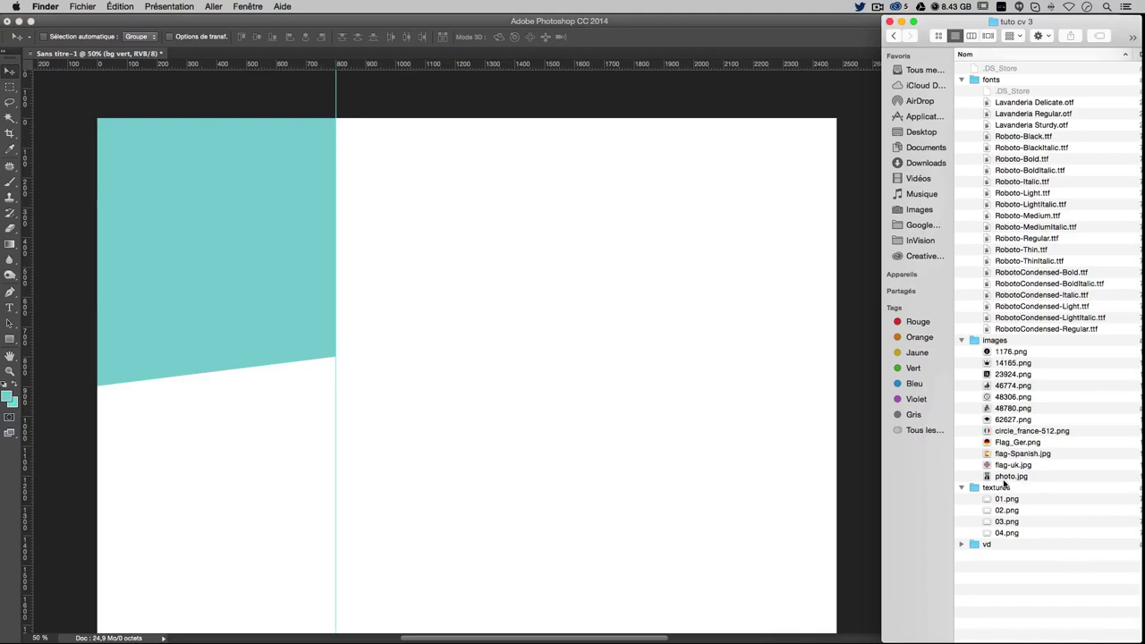
- Open photo.jpg from the images folder with Adobe Photoshop CC 2014
left_click(1003, 477)
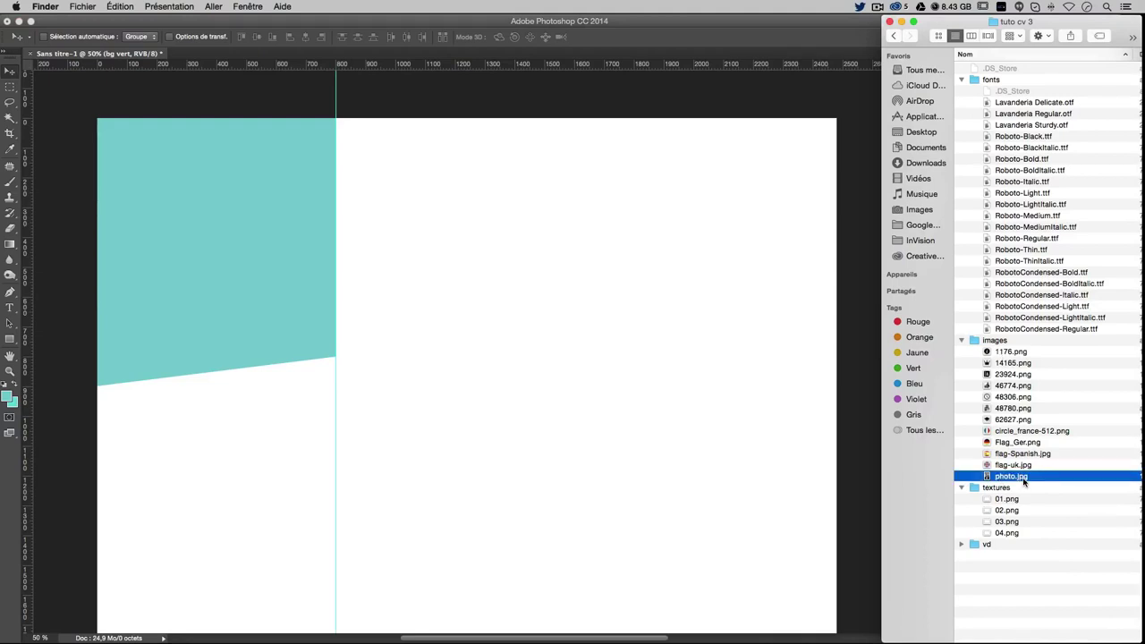
right_click(1014, 483)
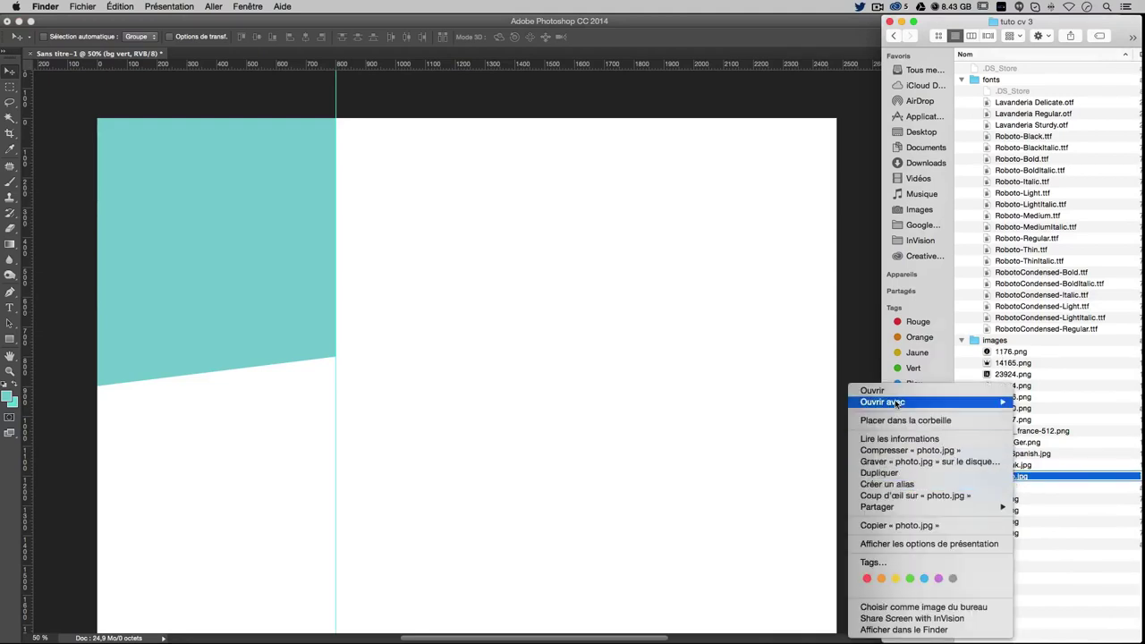
mouse_move(883, 402)
left_click(741, 452)
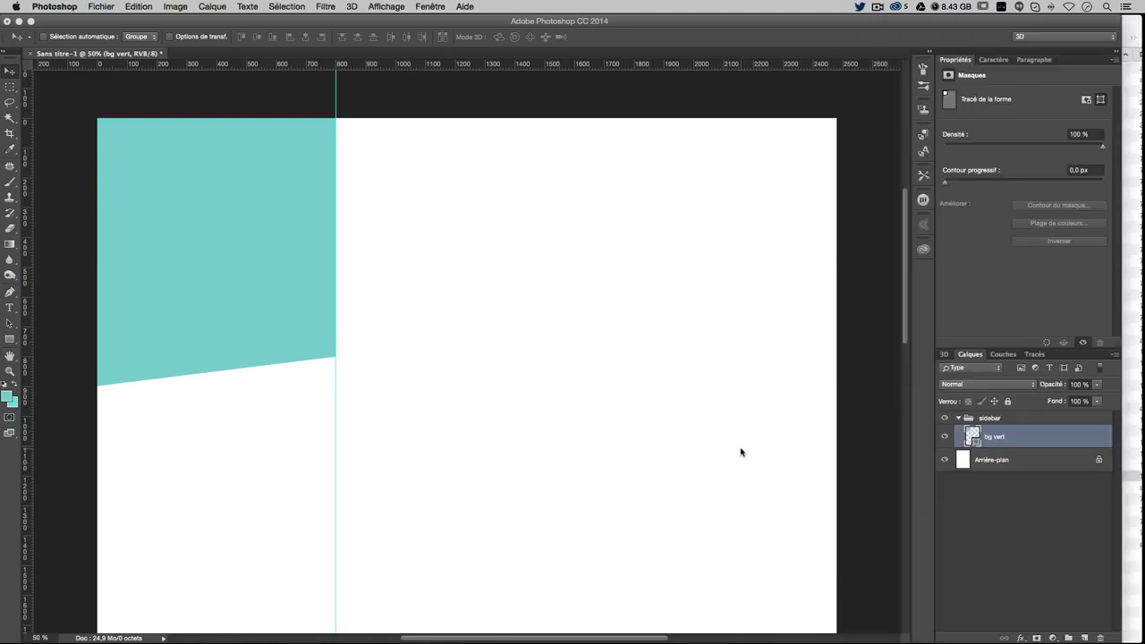
- Accept the colour profile notice and draw a circular elliptical marquee around the woman's face
left_click(686, 380)
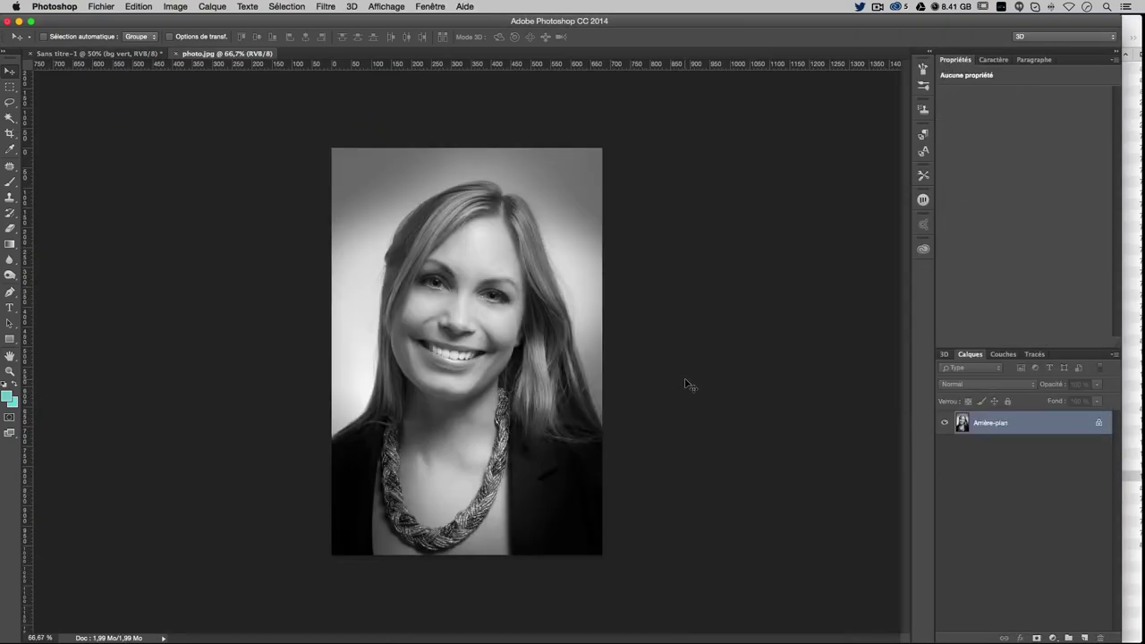
key("ctrl+1")
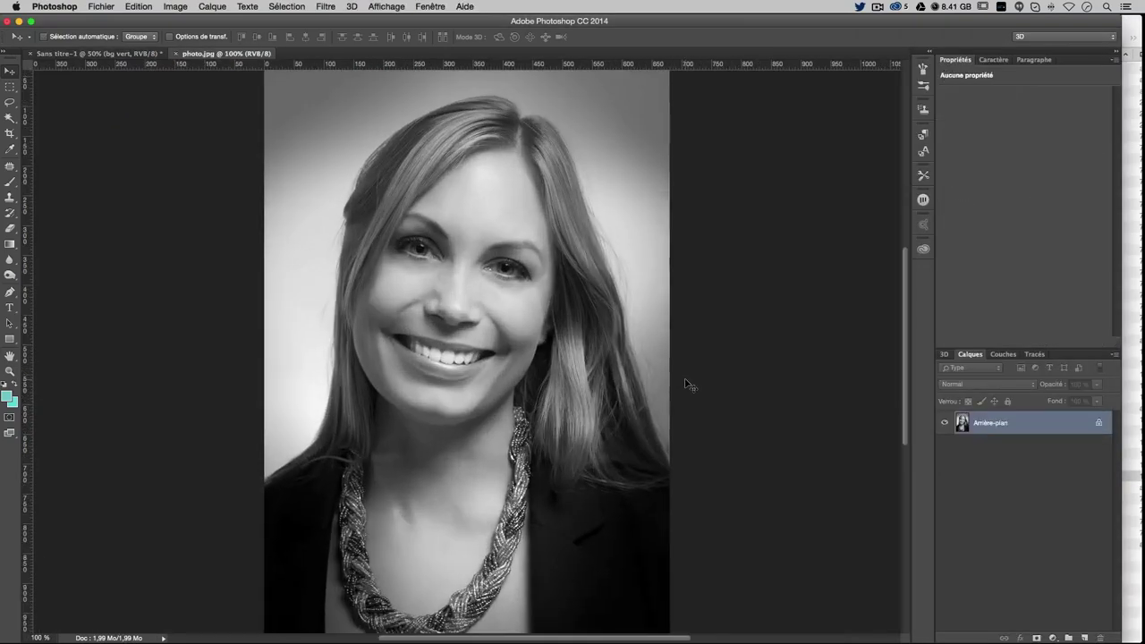
key("ctrl+minus")
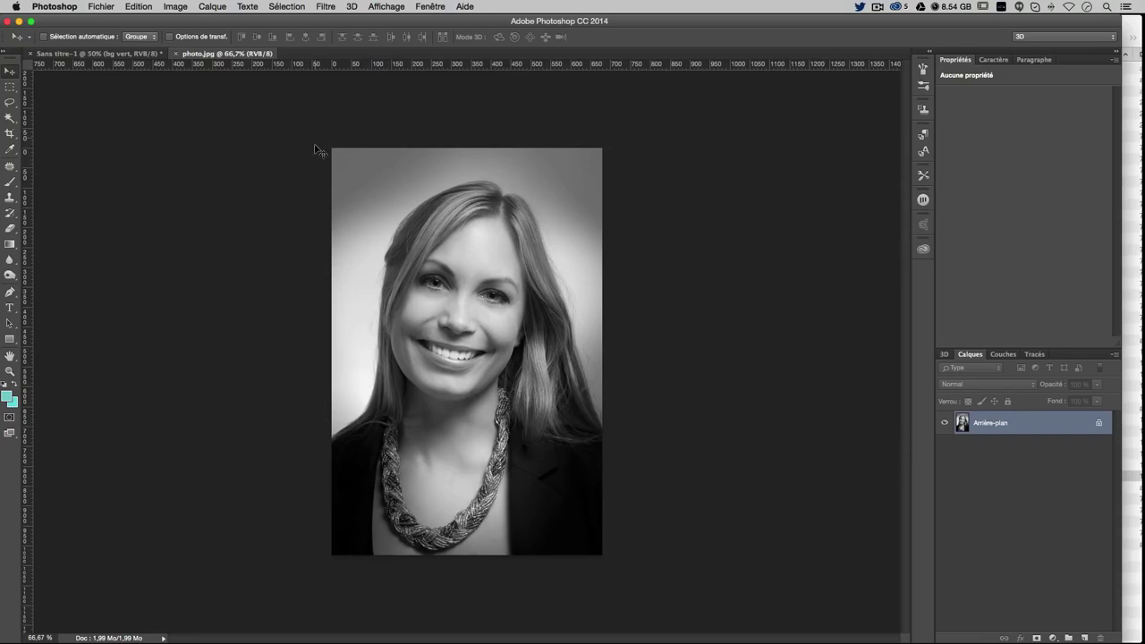
left_click(11, 92)
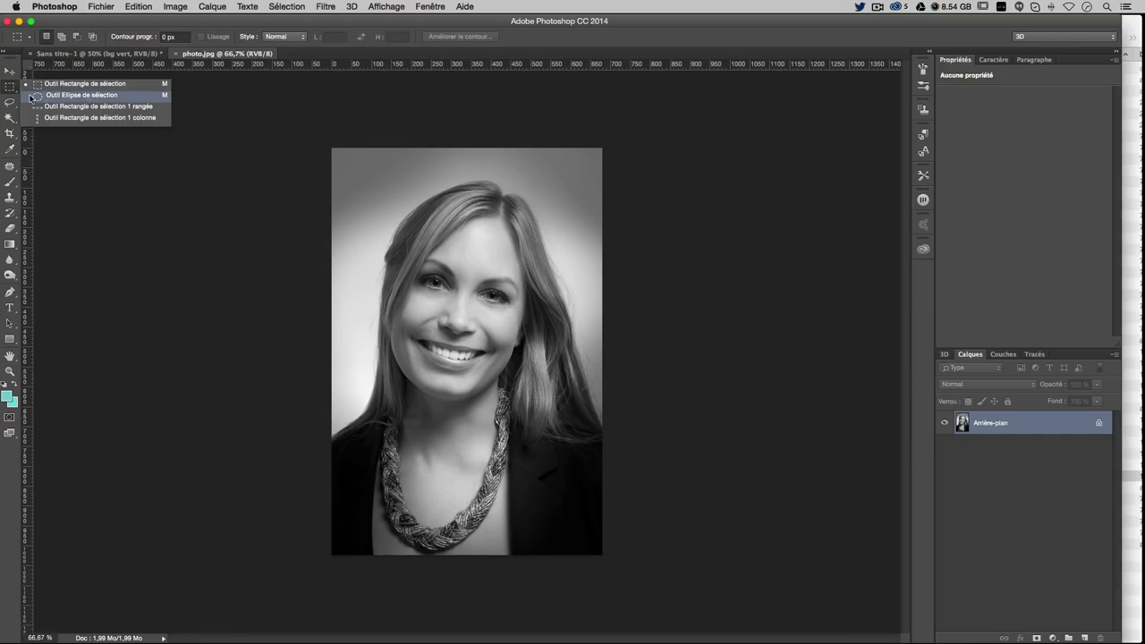
left_click(32, 94)
left_click(54, 83)
left_click(10, 93)
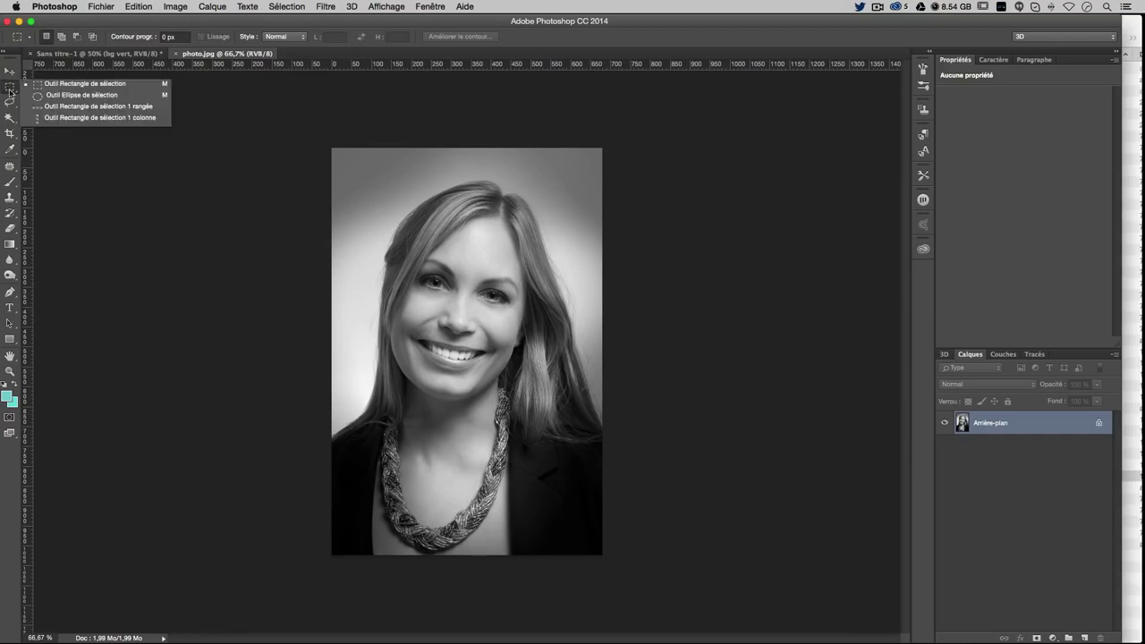
left_click(87, 95)
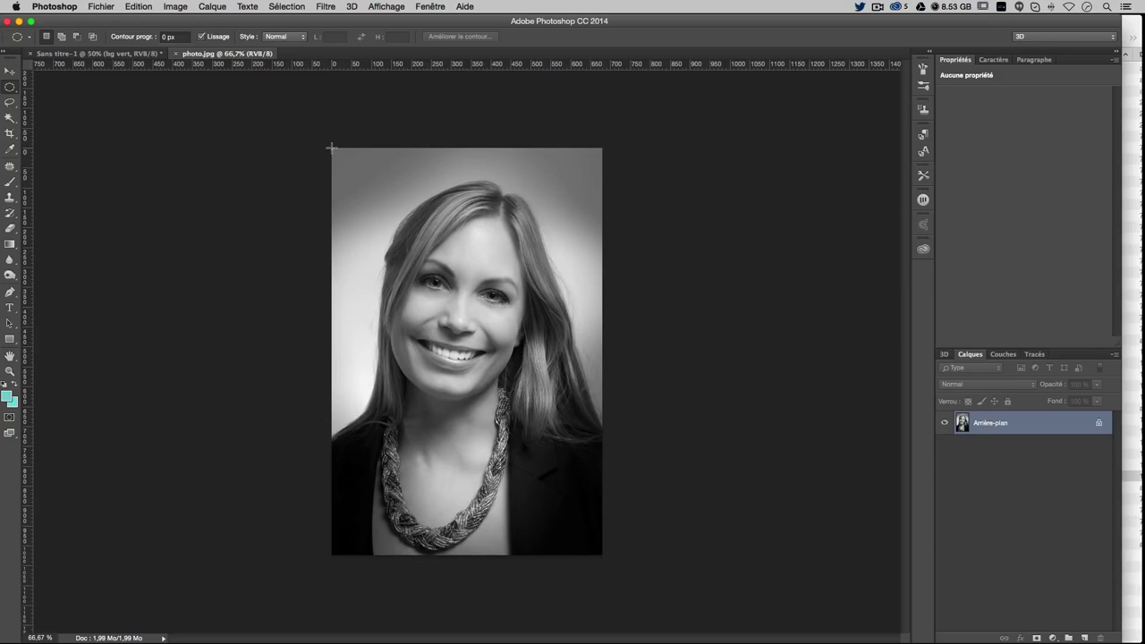
left_click_drag(331, 147, 600, 432)
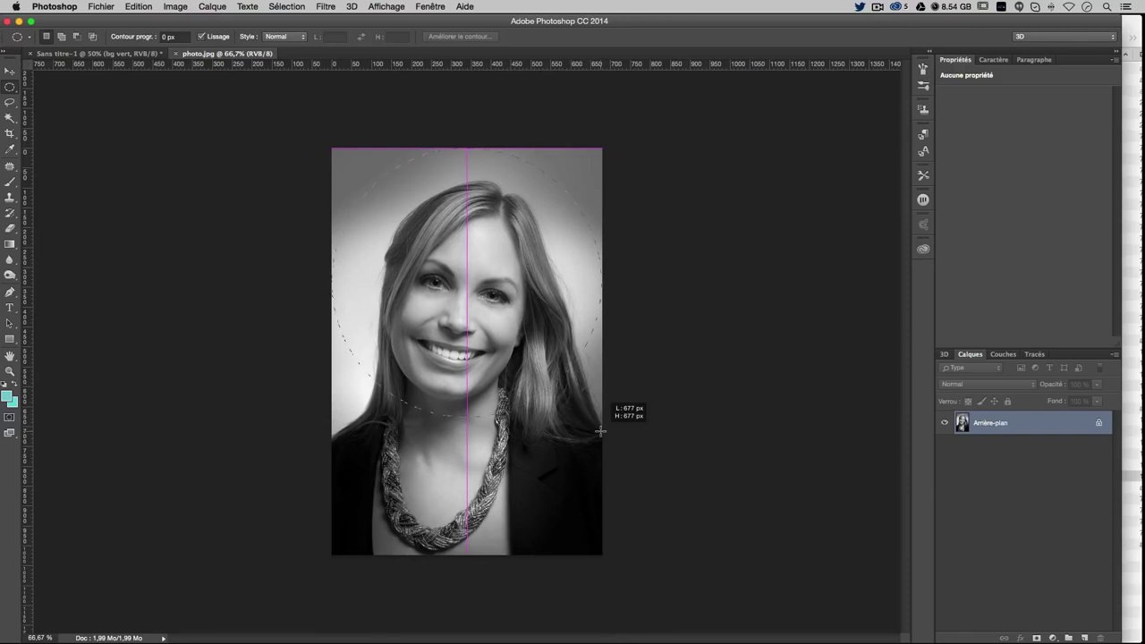
left_click_drag(600, 432, 601, 432)
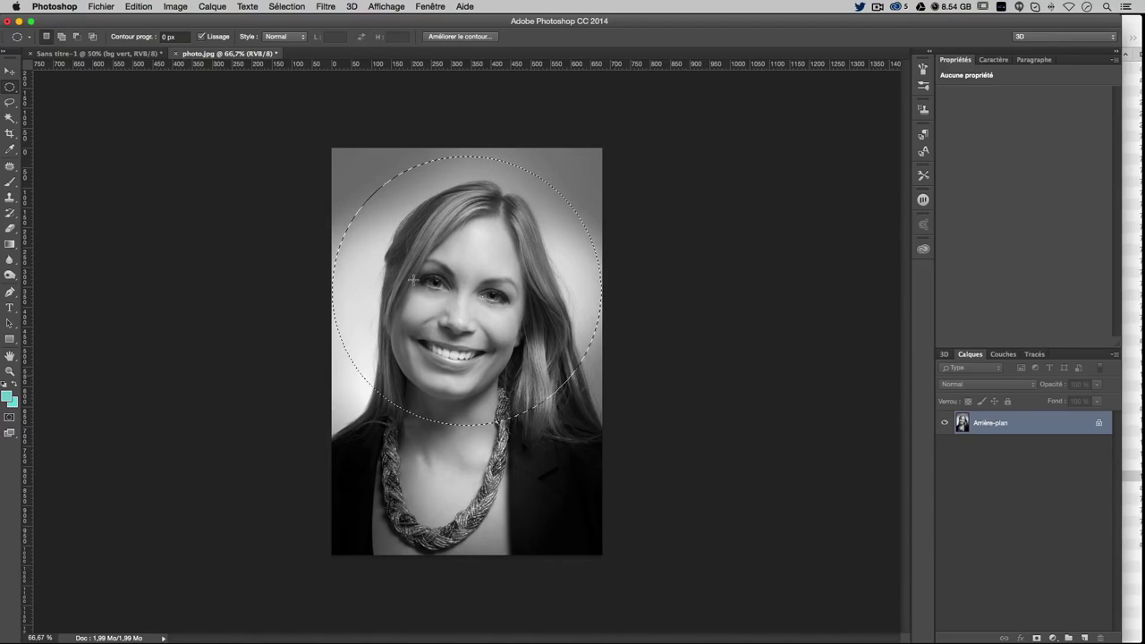
- Paste the circular portrait into the CV document and move it onto the teal panel
left_click(123, 55)
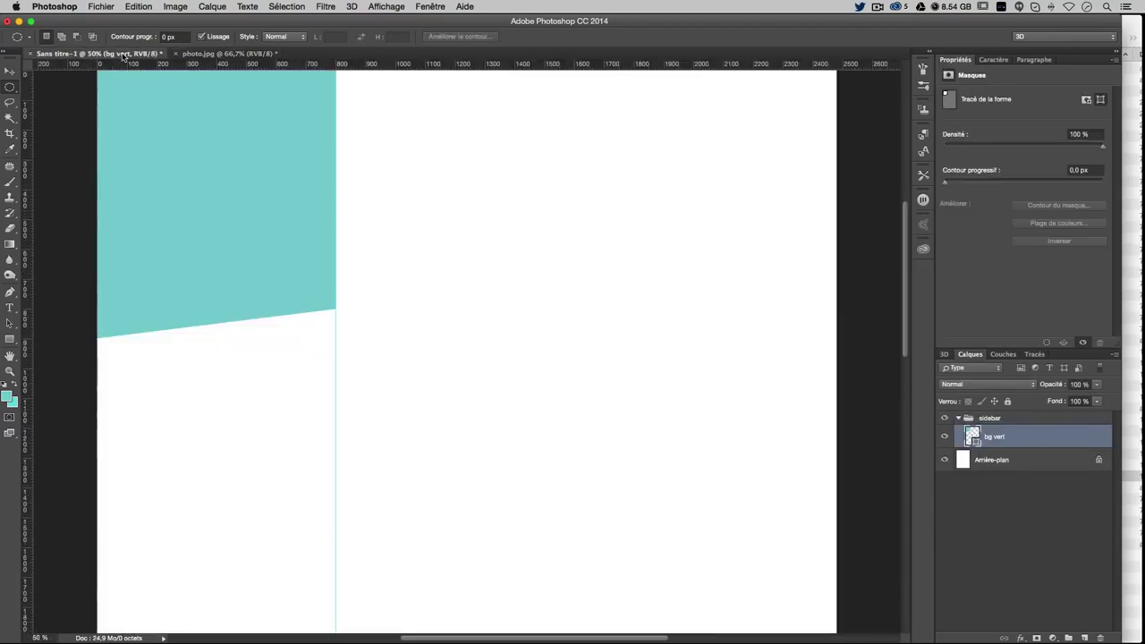
scroll(313, 214, "up", 2)
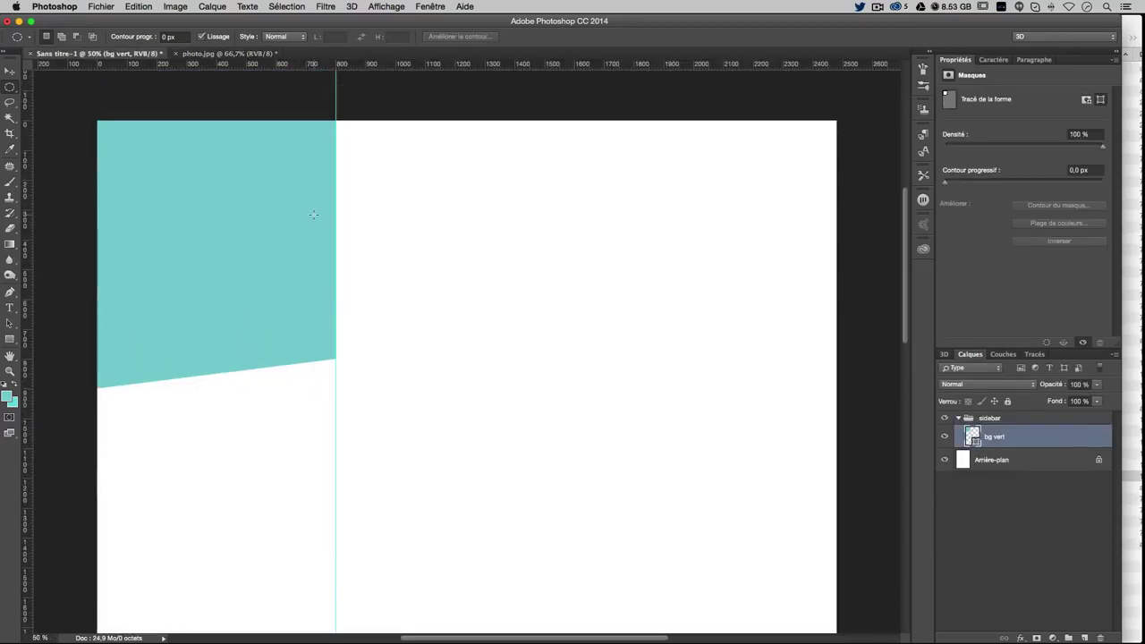
key("super+v")
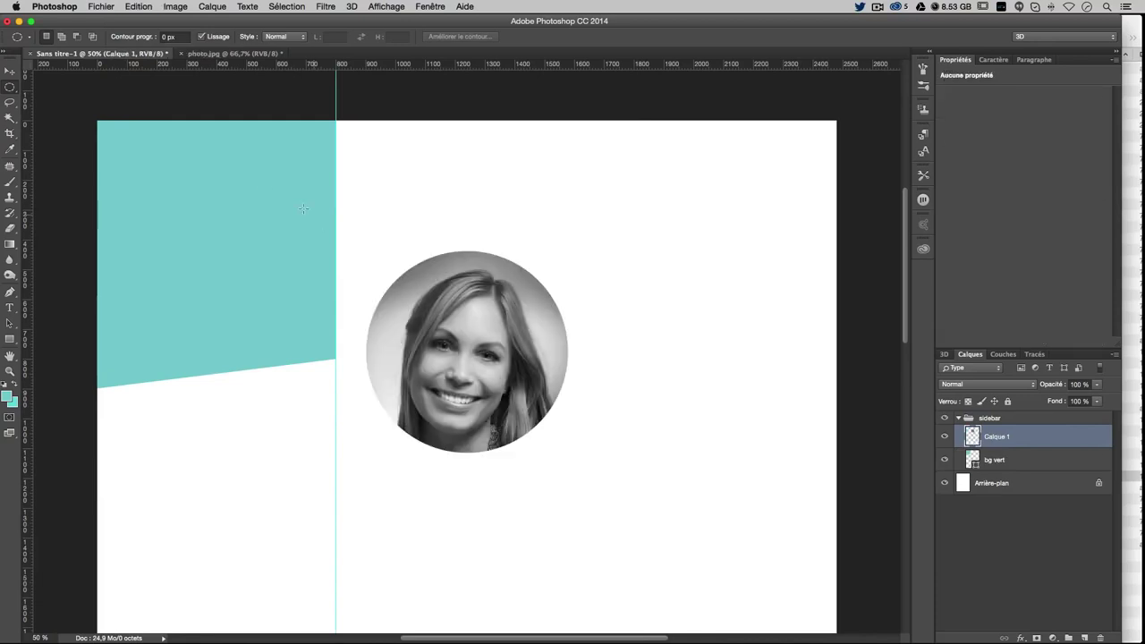
left_click(9, 71)
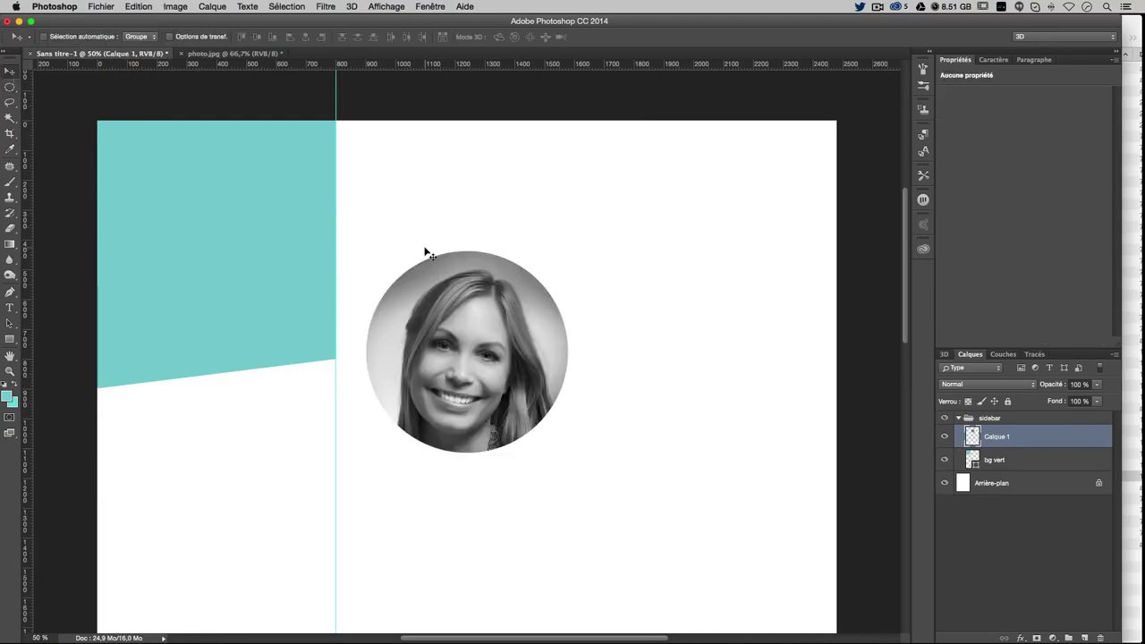
left_click_drag(478, 353, 233, 241)
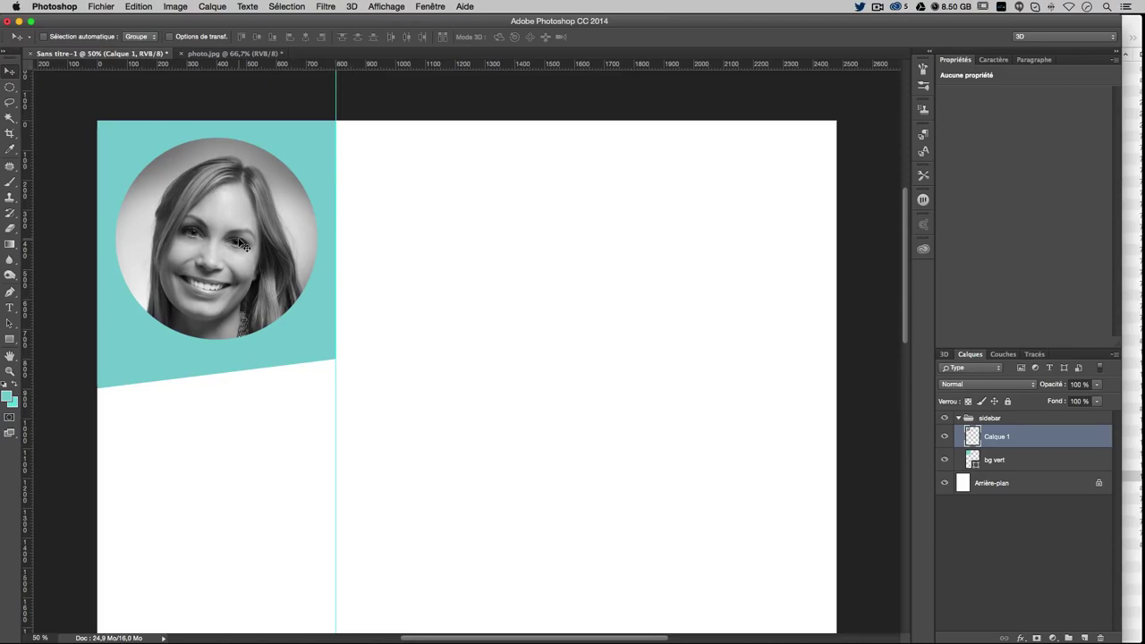
- Scale the portrait down to about 63% and shift it toward the panel's top
key("ctrl+t")
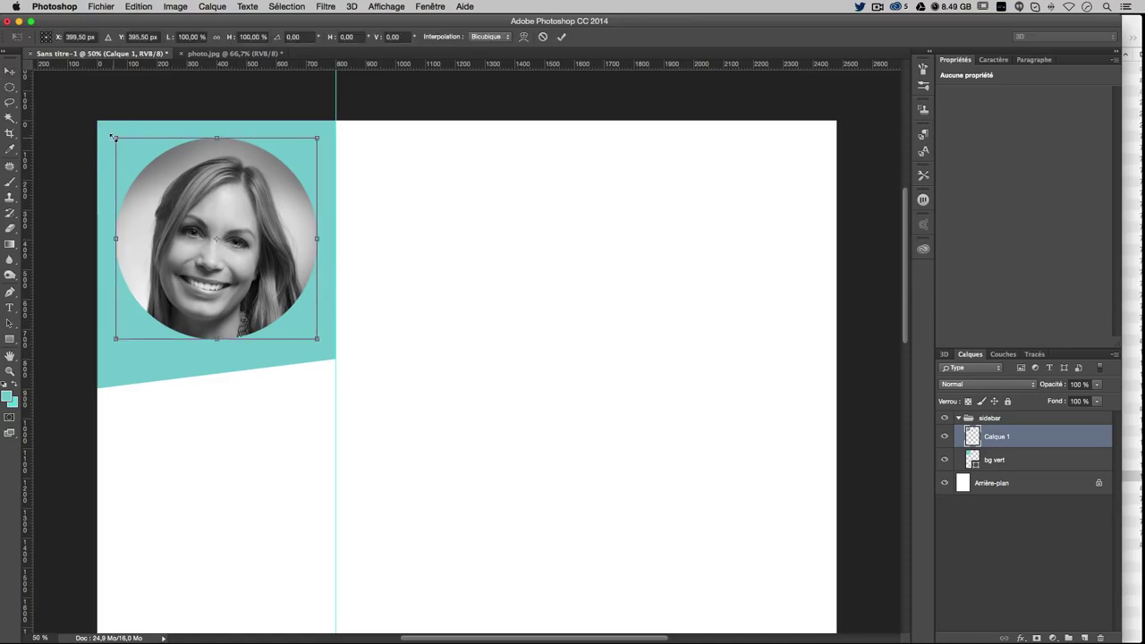
left_click_drag(113, 137, 166, 192)
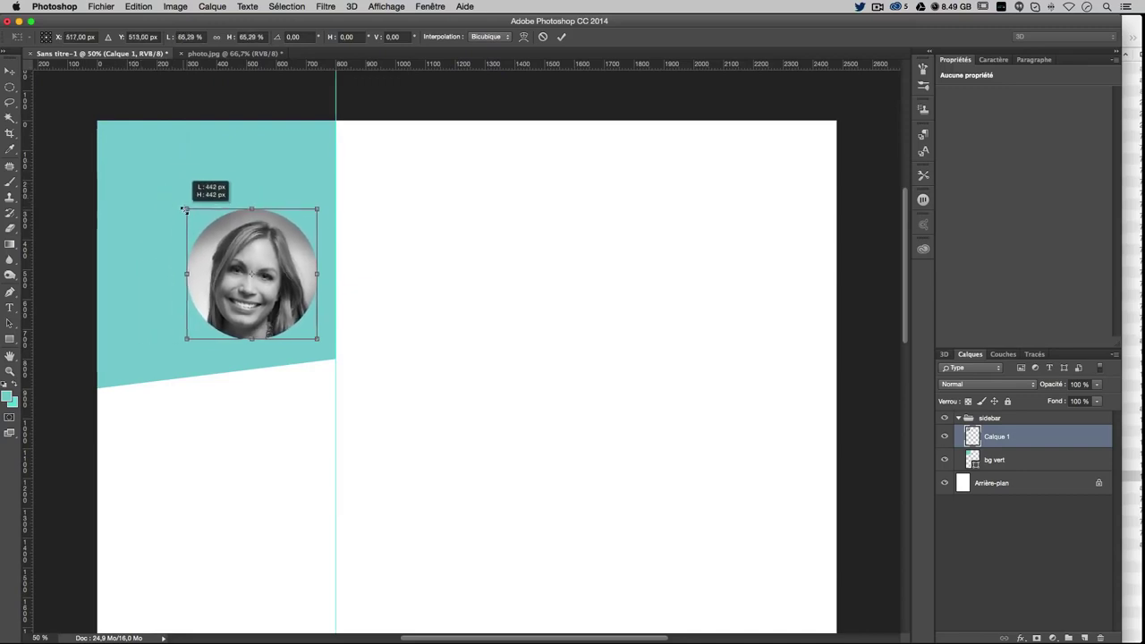
left_click_drag(165, 191, 193, 213)
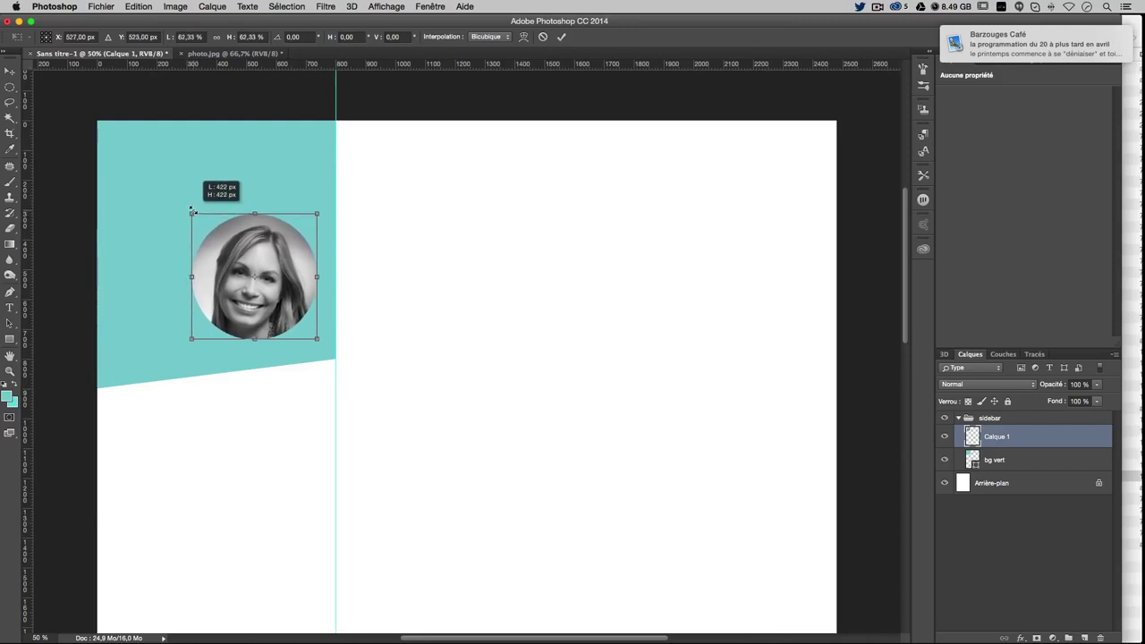
left_click_drag(193, 212, 190, 210)
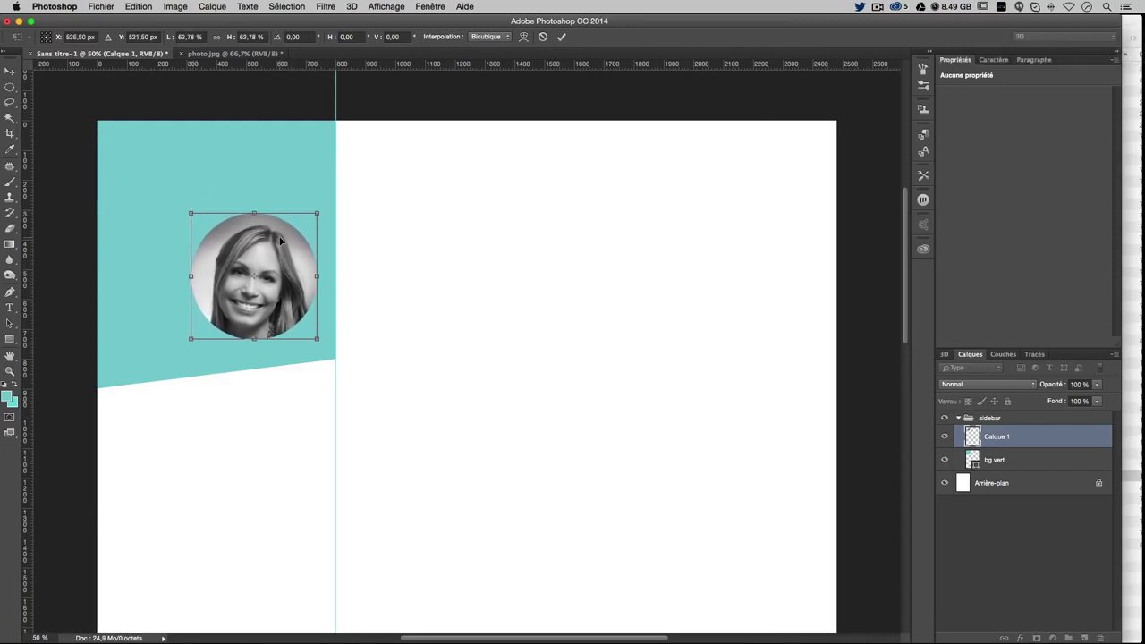
key("Return")
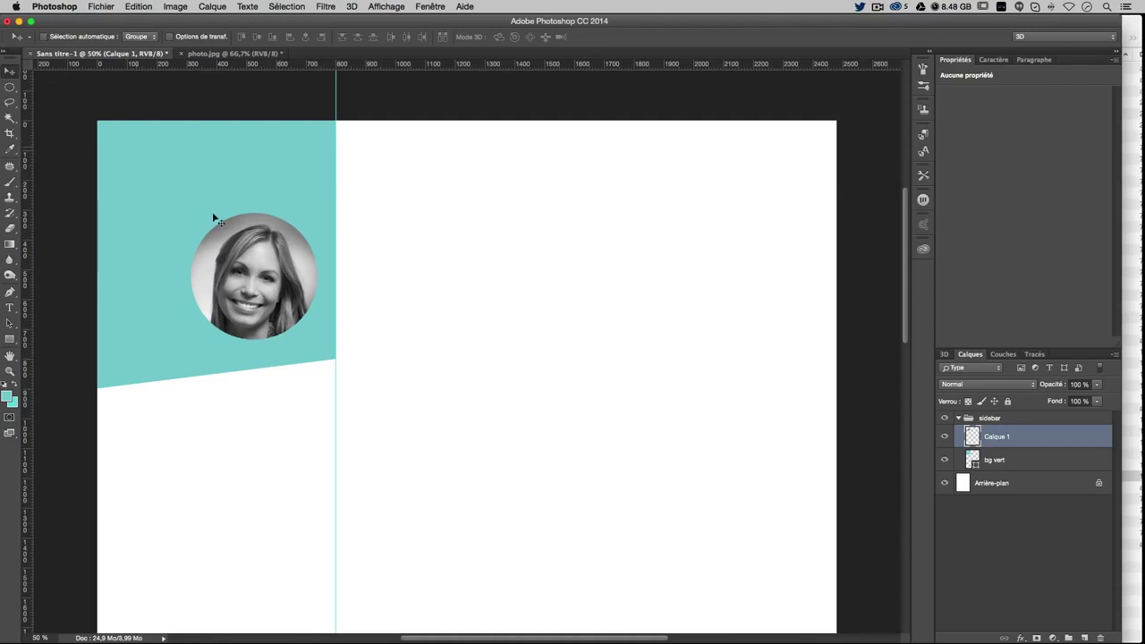
left_click_drag(255, 244, 217, 193)
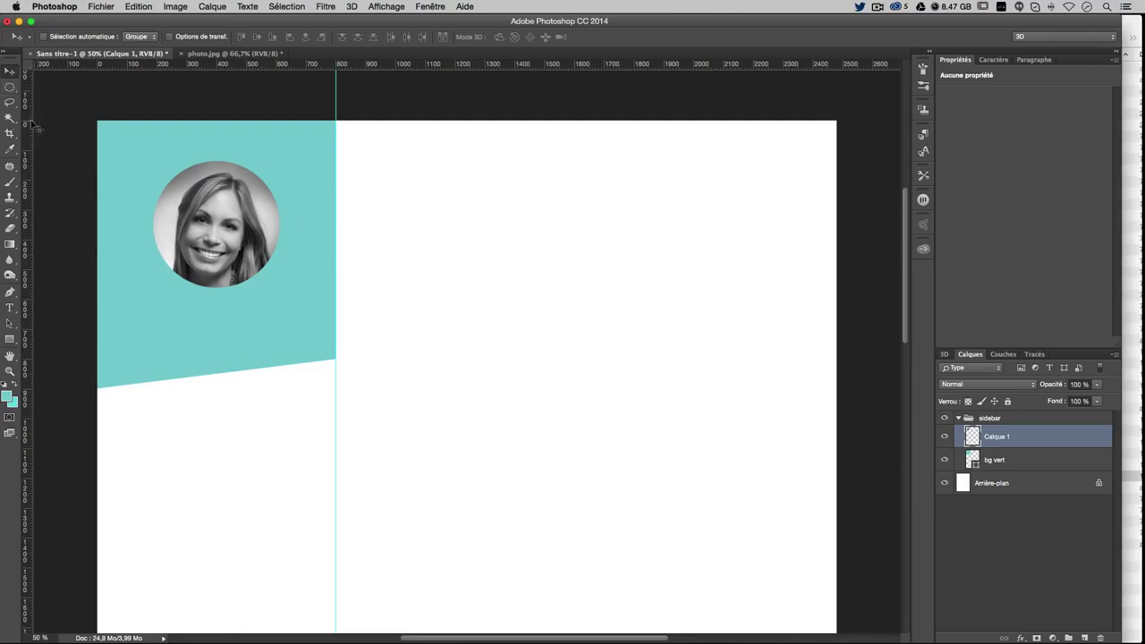
- Add left and right margin guides, measuring the right margin (about 686 px) with a rectangular marquee
left_click_drag(31, 152, 131, 155)
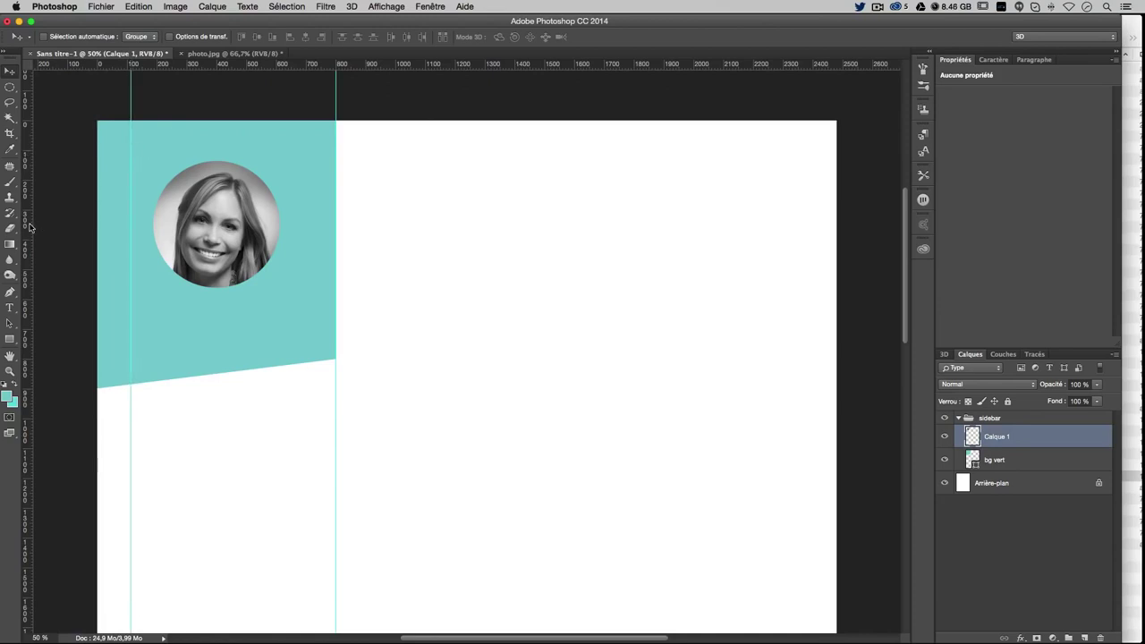
mouse_move(27, 226)
left_mouse_down()
mouse_move(187, 215)
mouse_move(336, 231)
left_mouse_up()
left_click(10, 87)
left_click(82, 83)
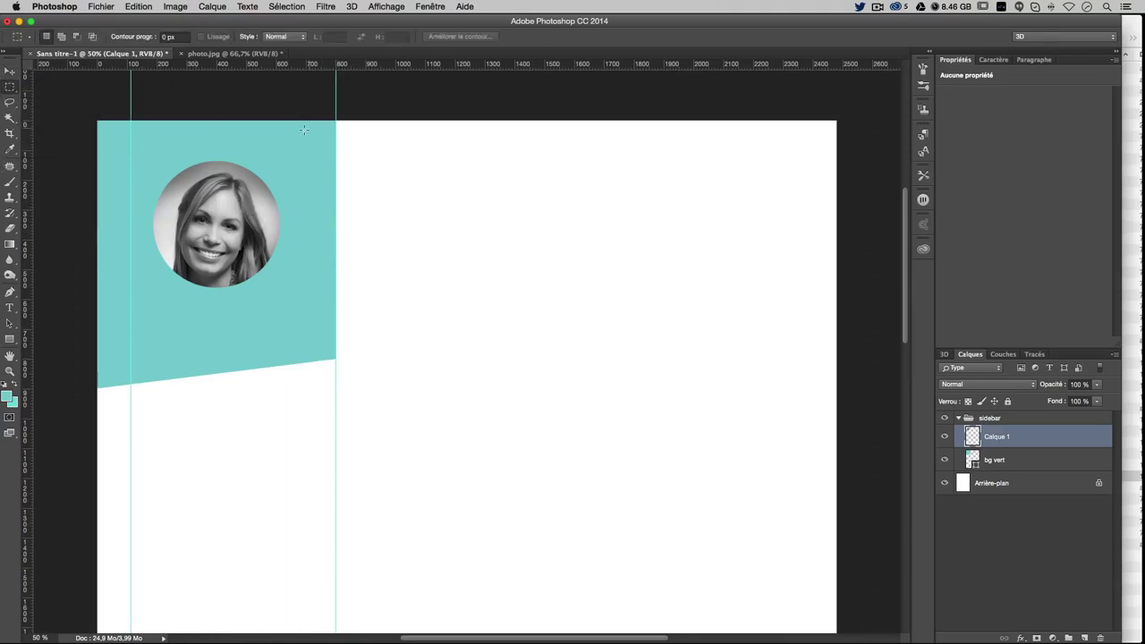
left_click_drag(336, 113, 302, 167)
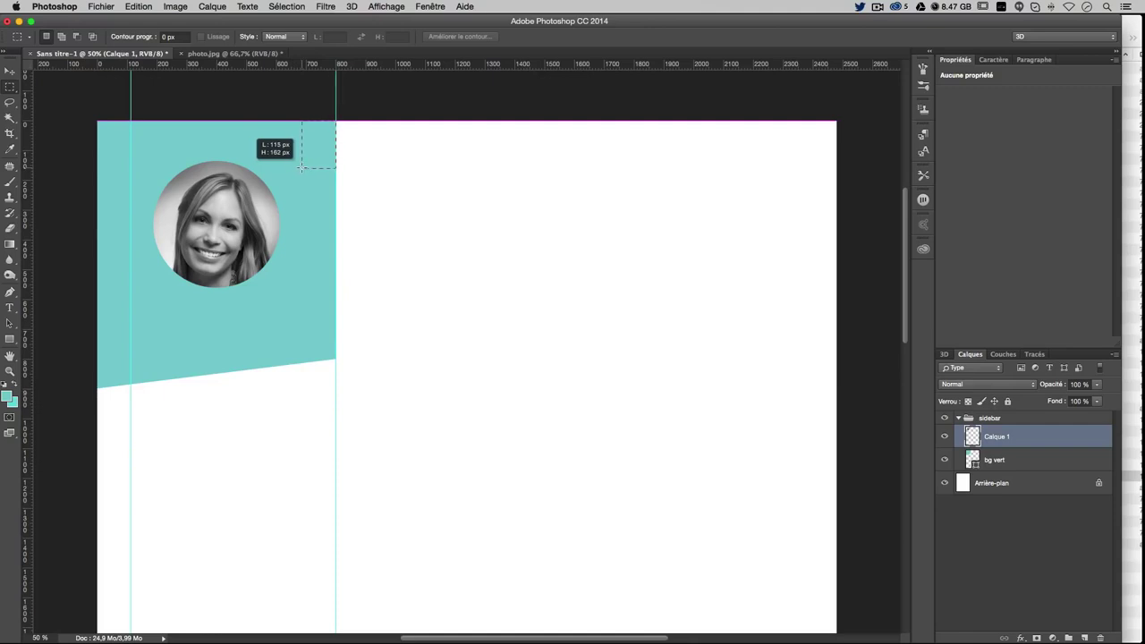
left_click_drag(302, 167, 303, 169)
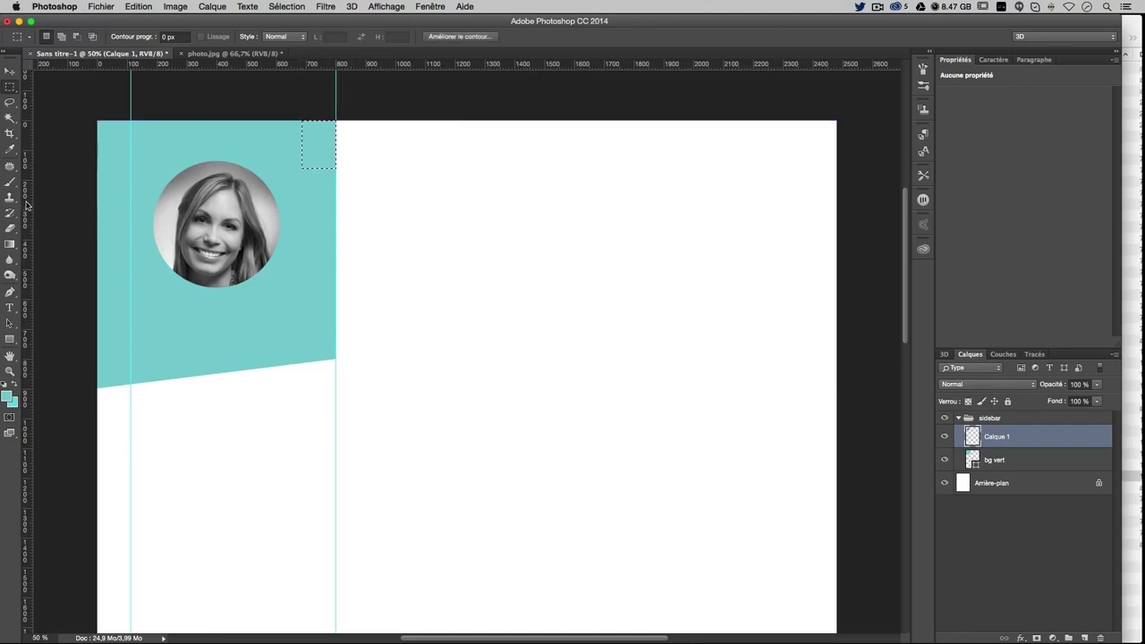
mouse_move(30, 199)
left_mouse_down()
mouse_move(249, 221)
mouse_move(305, 138)
left_mouse_up()
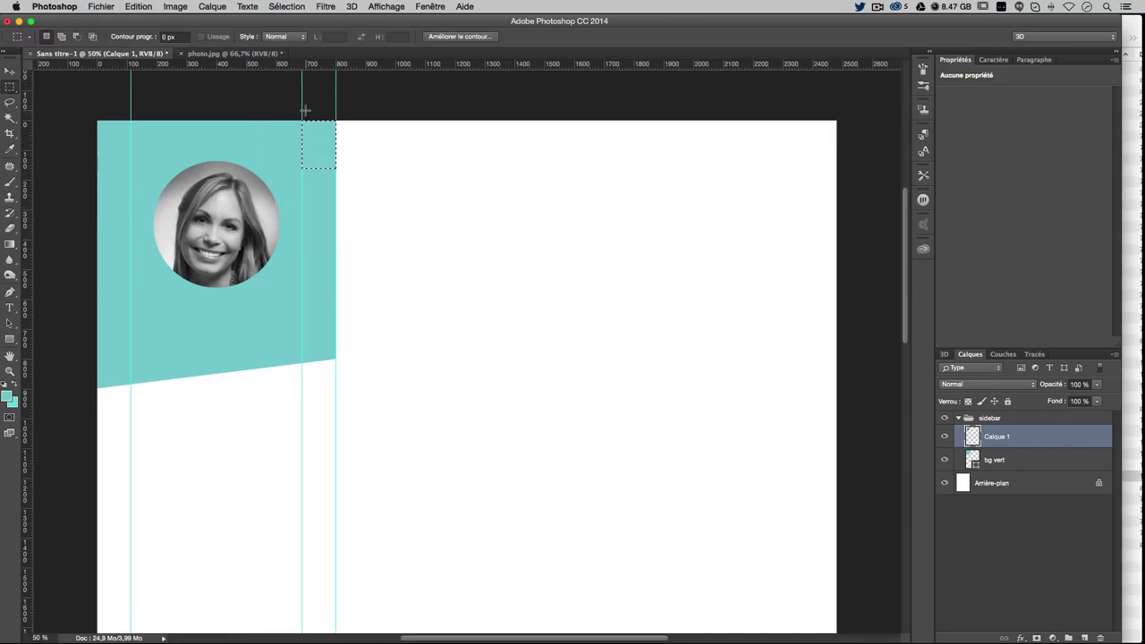
left_click(308, 197)
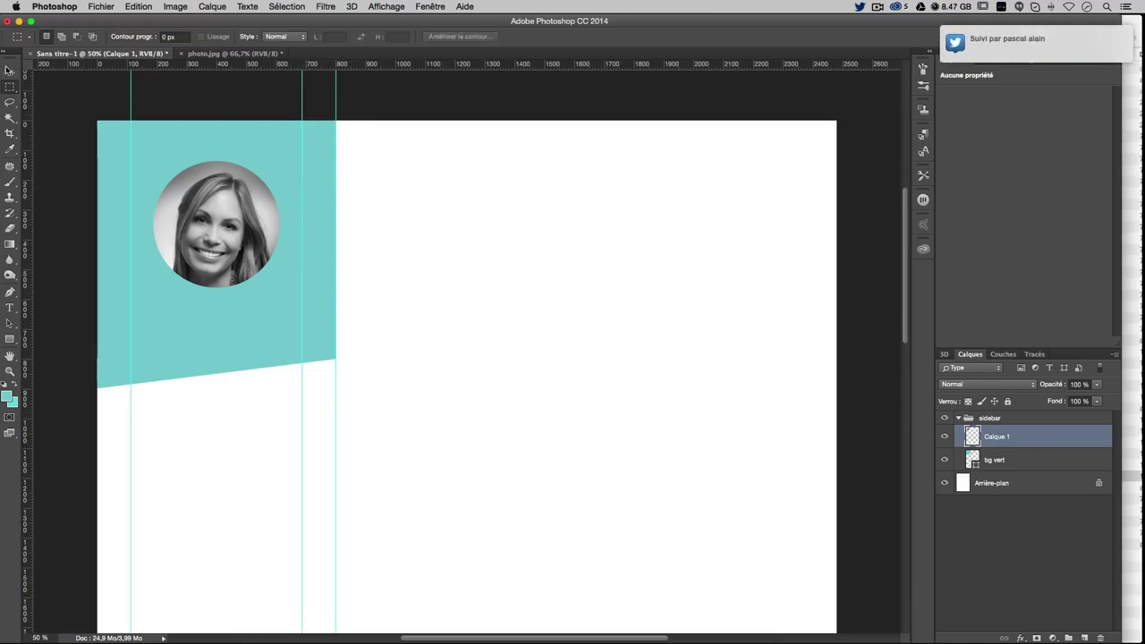
- Rename the portrait layer from Calque 1 to 'photo'
key("v")
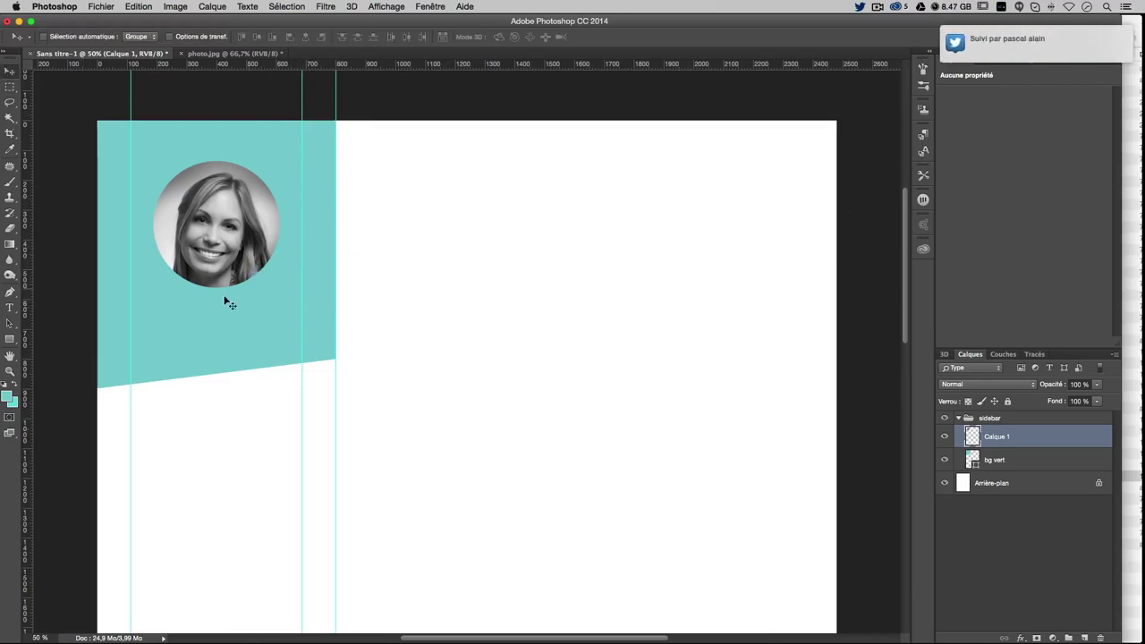
key("ctrl")
double_click(999, 437)
type("photo")
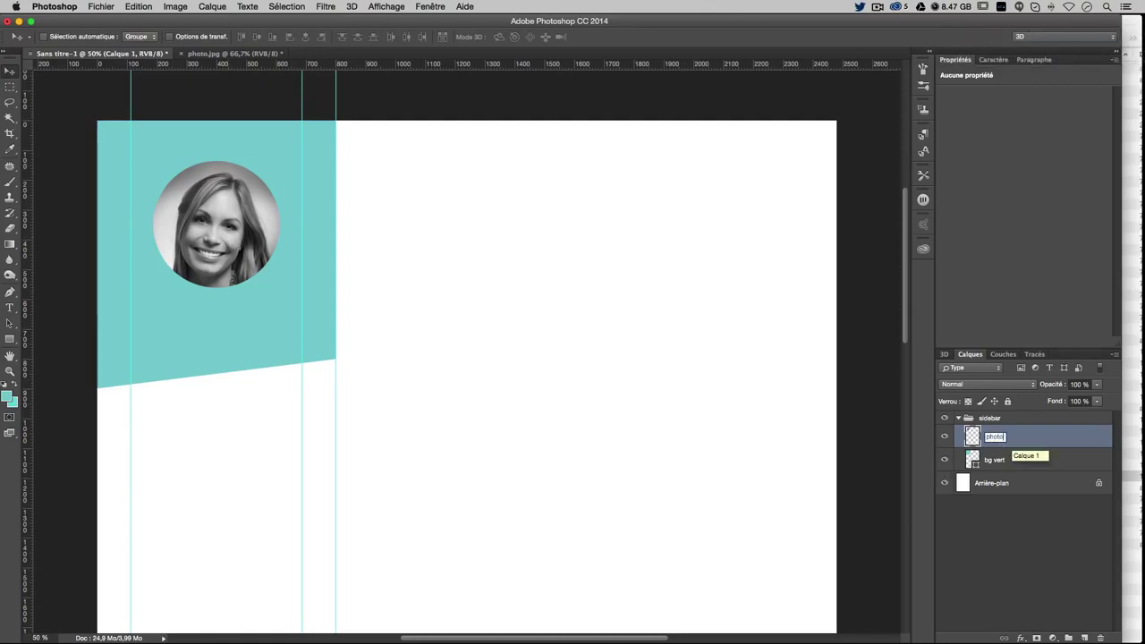
key("Return")
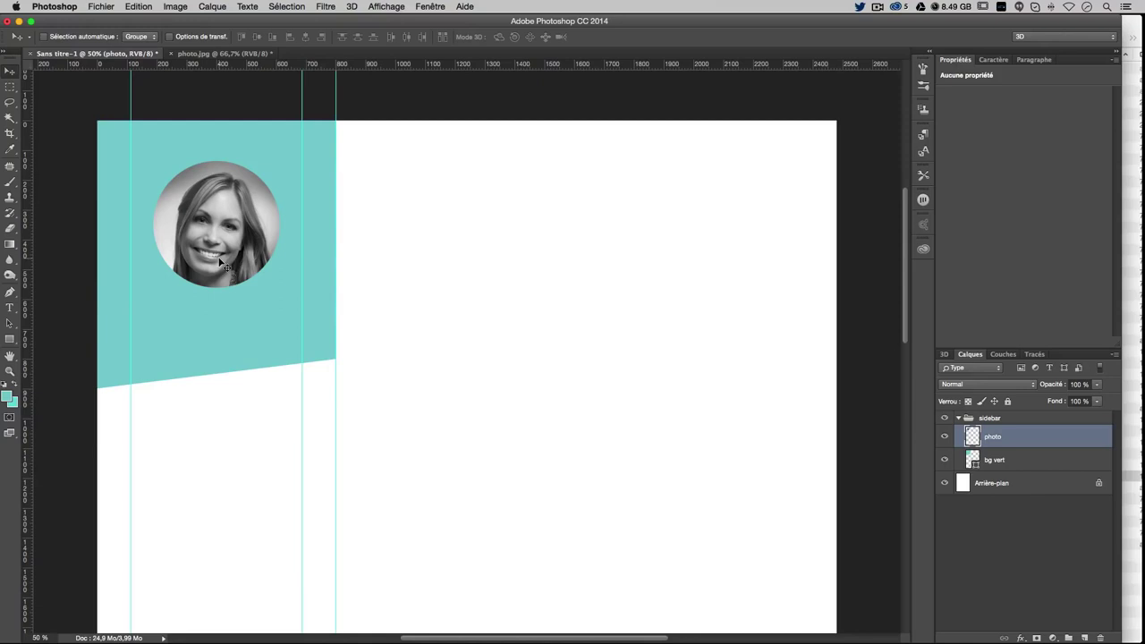
- Nudge the portrait left and right until its side gaps to the teal panel match
key("ctrl")
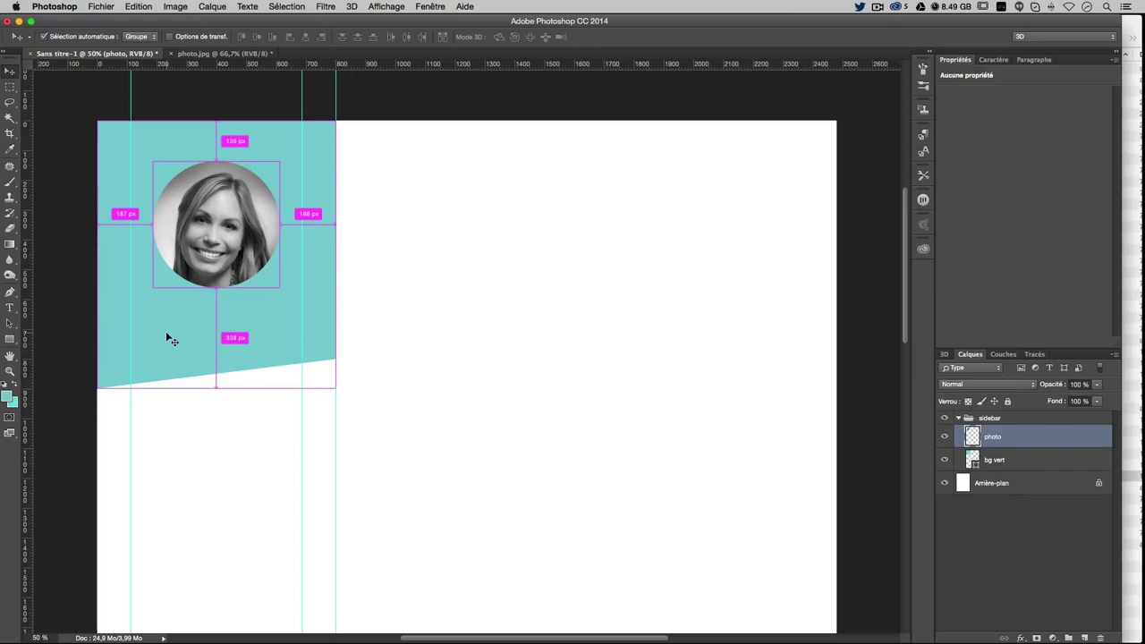
key("shift+Left")
key("Left")
key("Left")
key("Left")
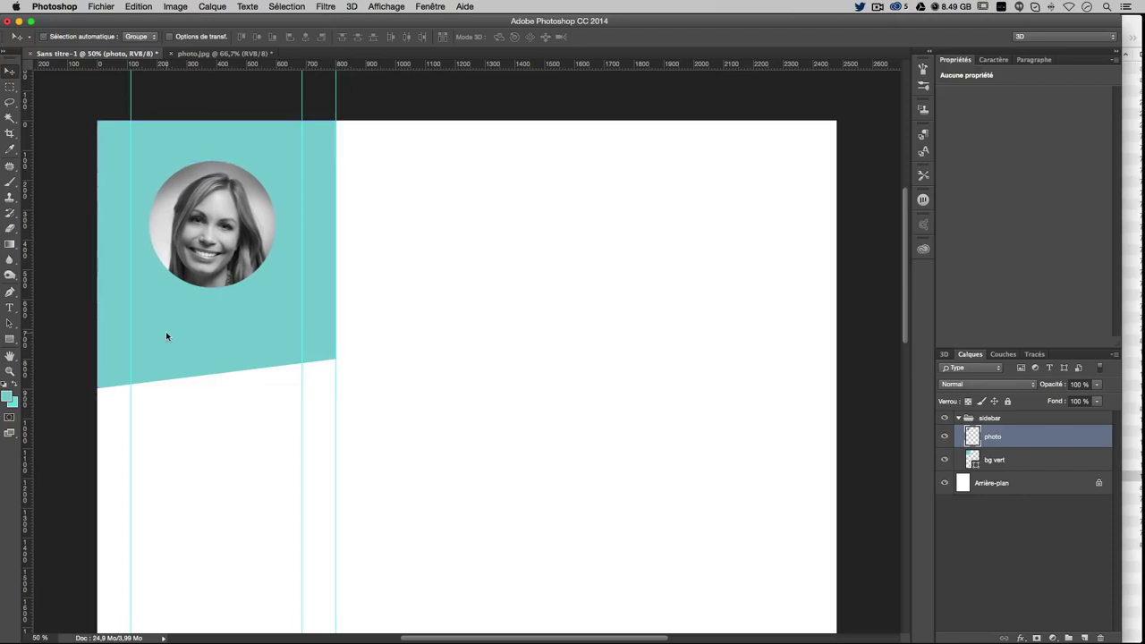
key("Left")
key("Left")
key("Left")
key("Left")
key("Left")
key("Left")
key("Left")
key("Left")
key("Left")
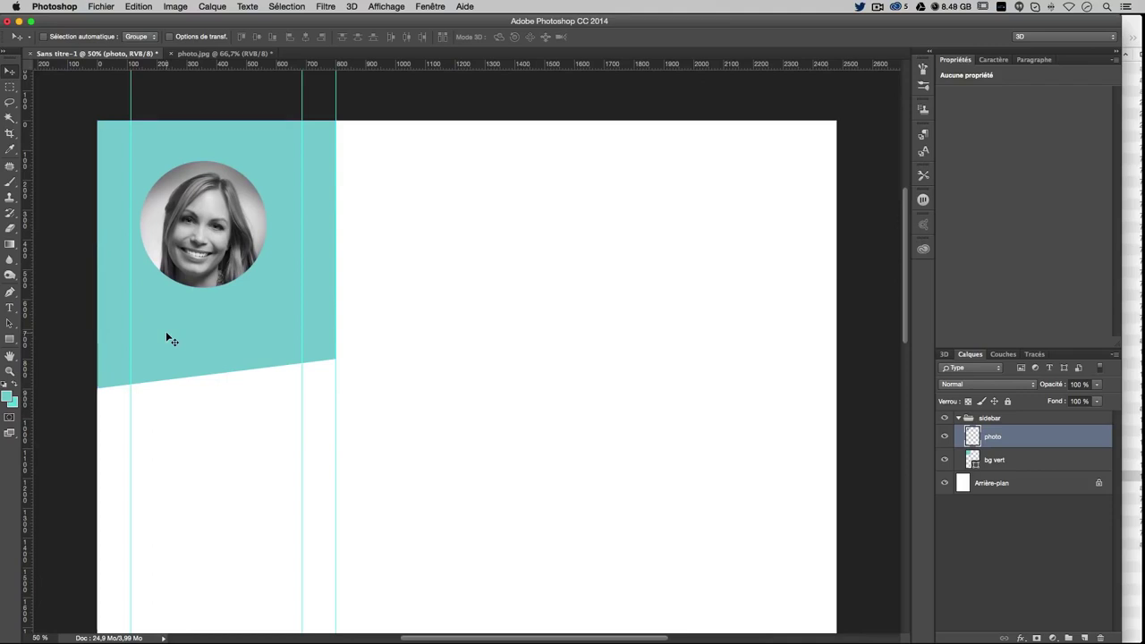
key("super")
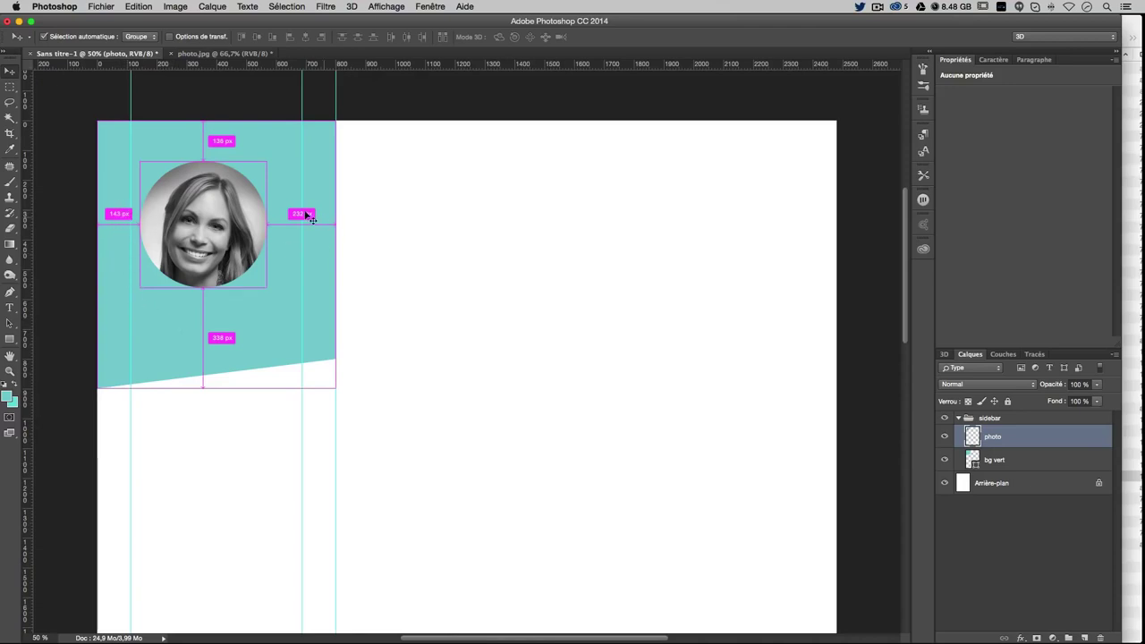
key("Right")
key("Right")
key("Right")
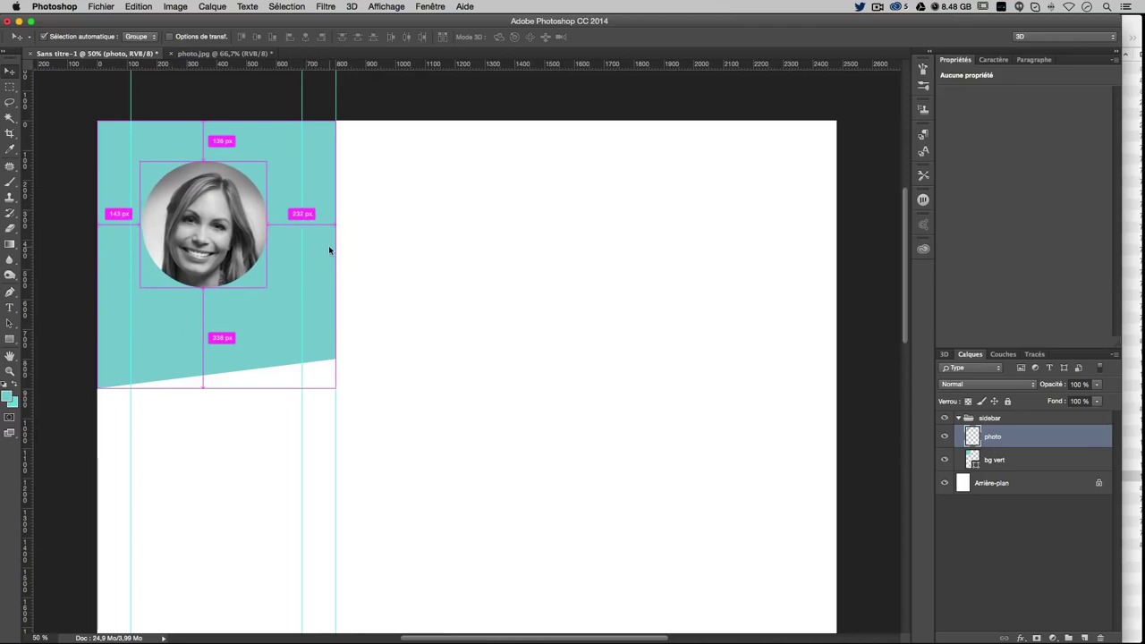
key("Right")
key("Right")
key("Right")
key("Right")
key("Right")
key("Right")
key("Right")
key("Right")
key("Right")
key("Right")
key("Right")
key("Right")
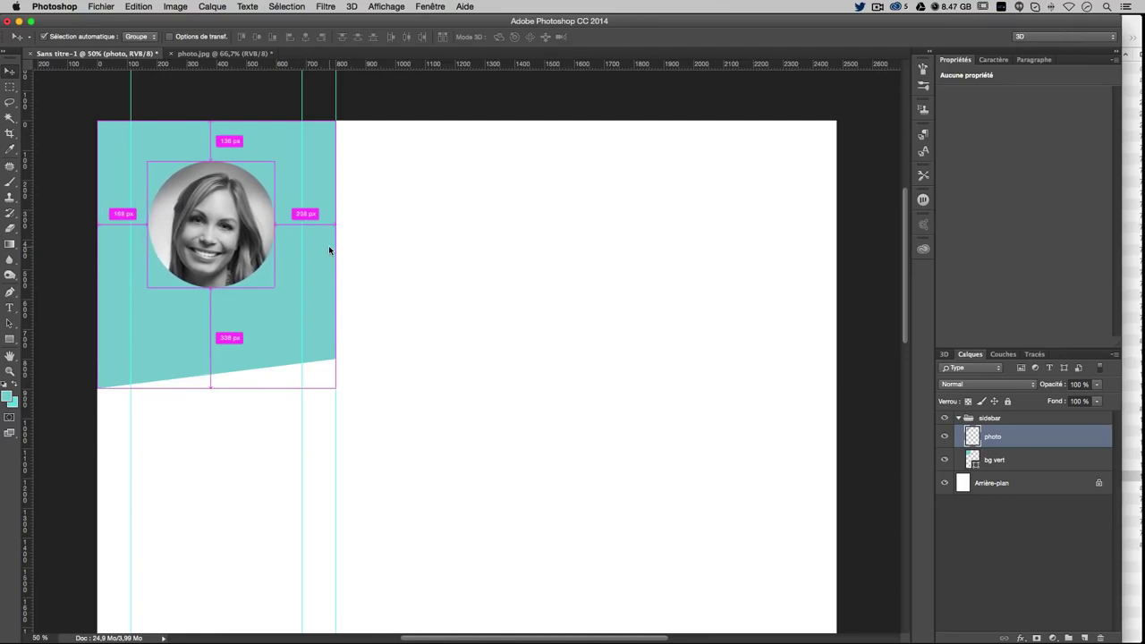
key("Right")
key("Right")
key("Right")
key("Right")
key("Right")
key("Right")
key("Right")
key("Right")
key("Right")
key("Right")
key("Right")
key("Right")
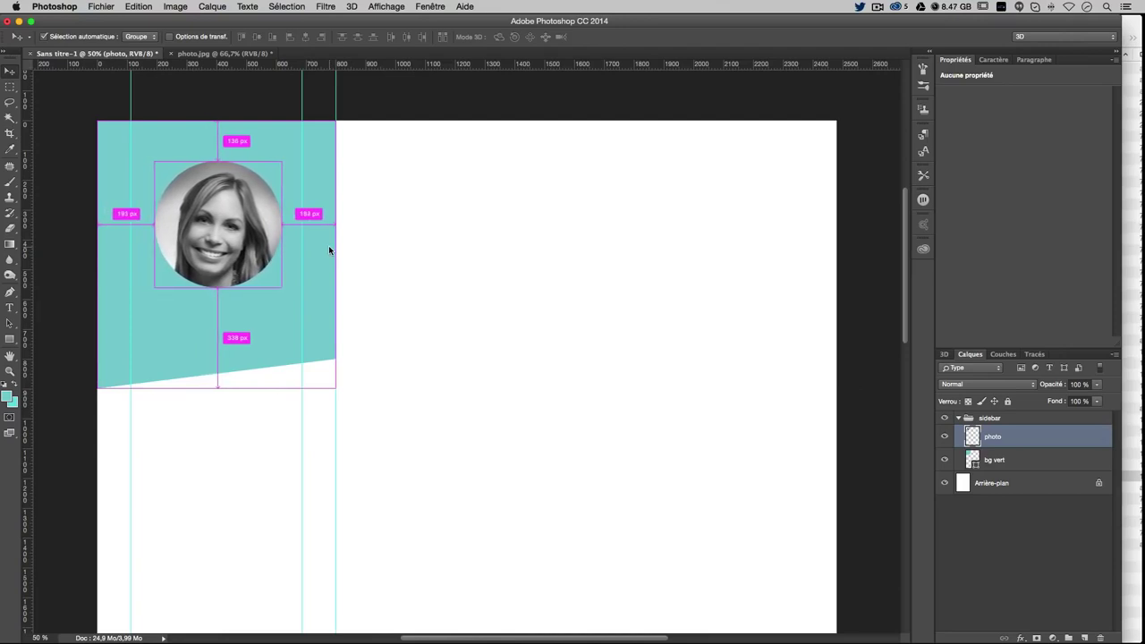
key("Right")
key("Right")
key("Right")
key("Right")
key("Right")
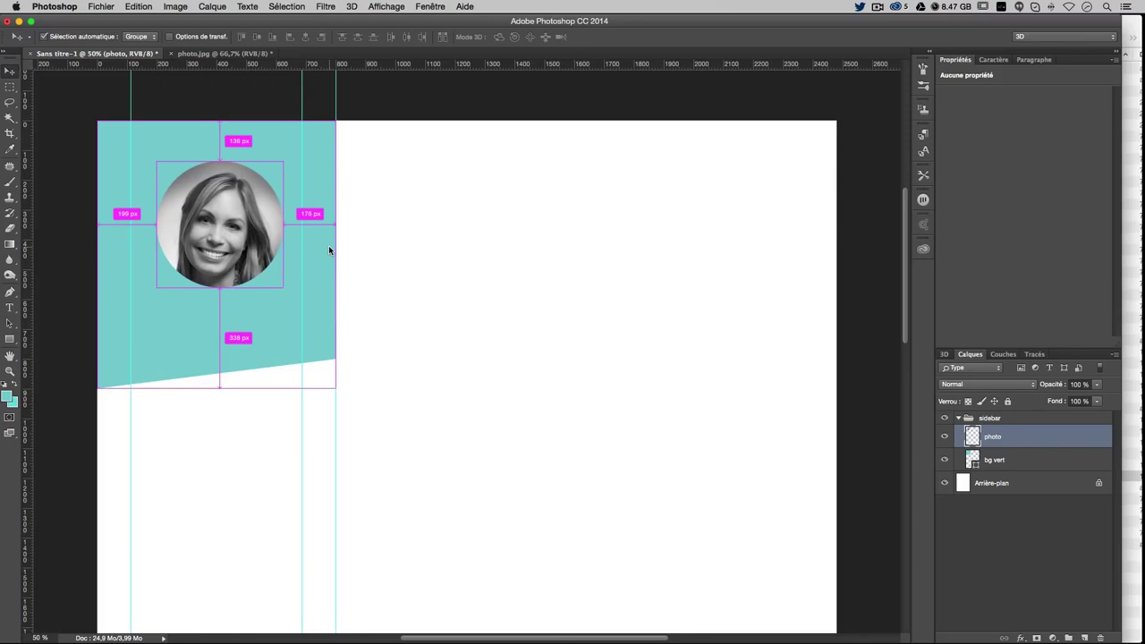
key("Left")
key("Left")
key("Left")
key("Left")
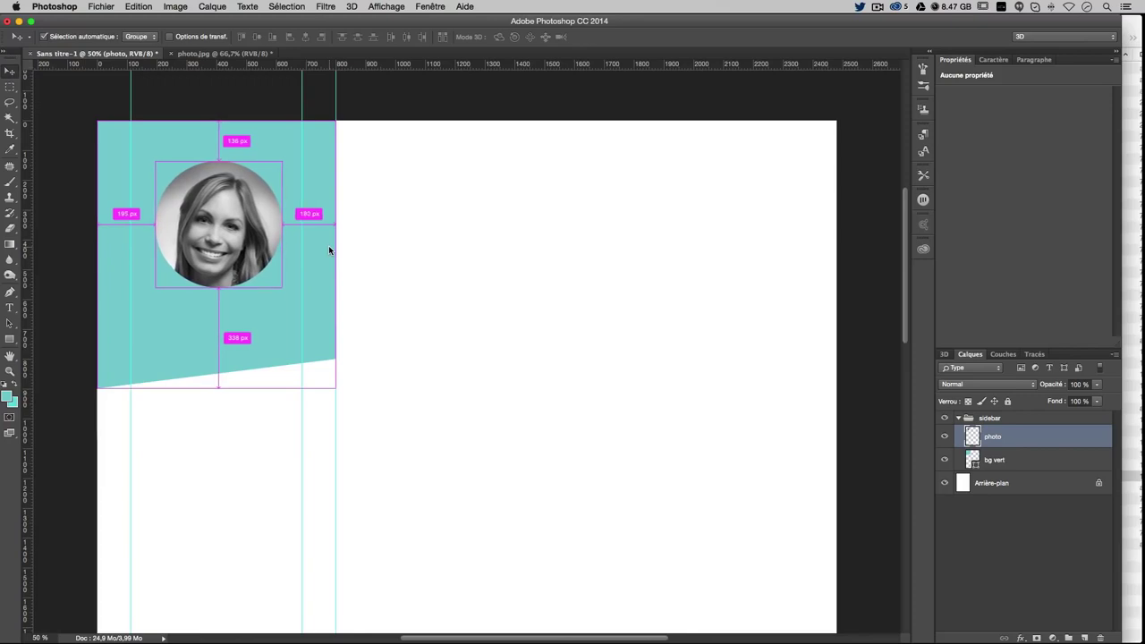
key("Left")
key("Left")
key("Left")
key("Left")
key("Left")
key("Left")
key("Left")
key("Left")
key("Left")
key("Left")
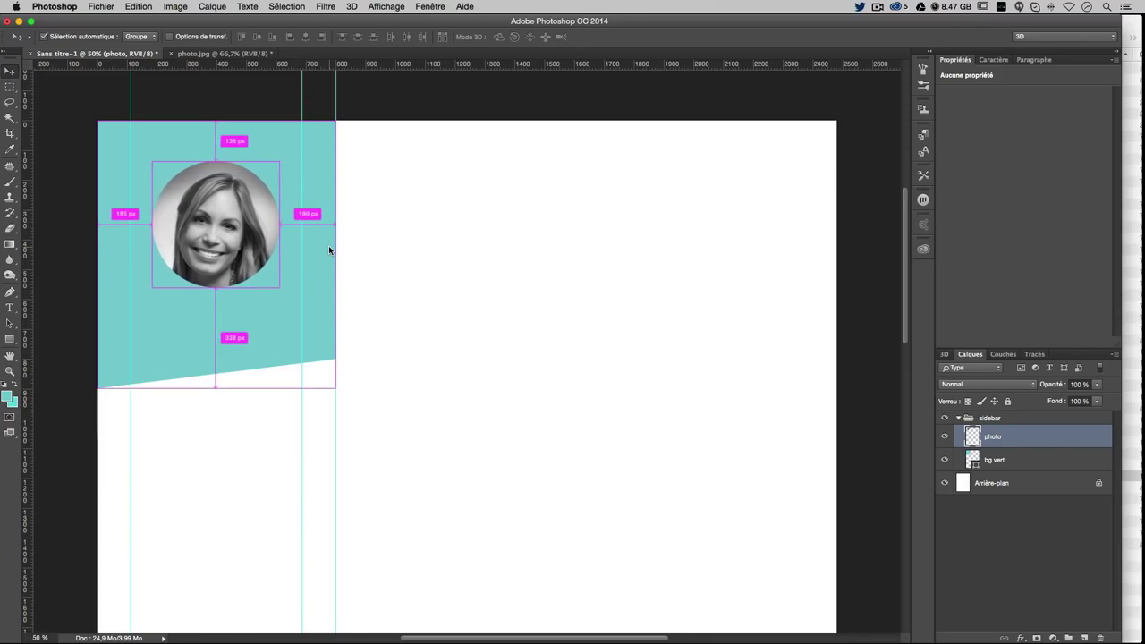
key("Right")
key("Right")
key("super")
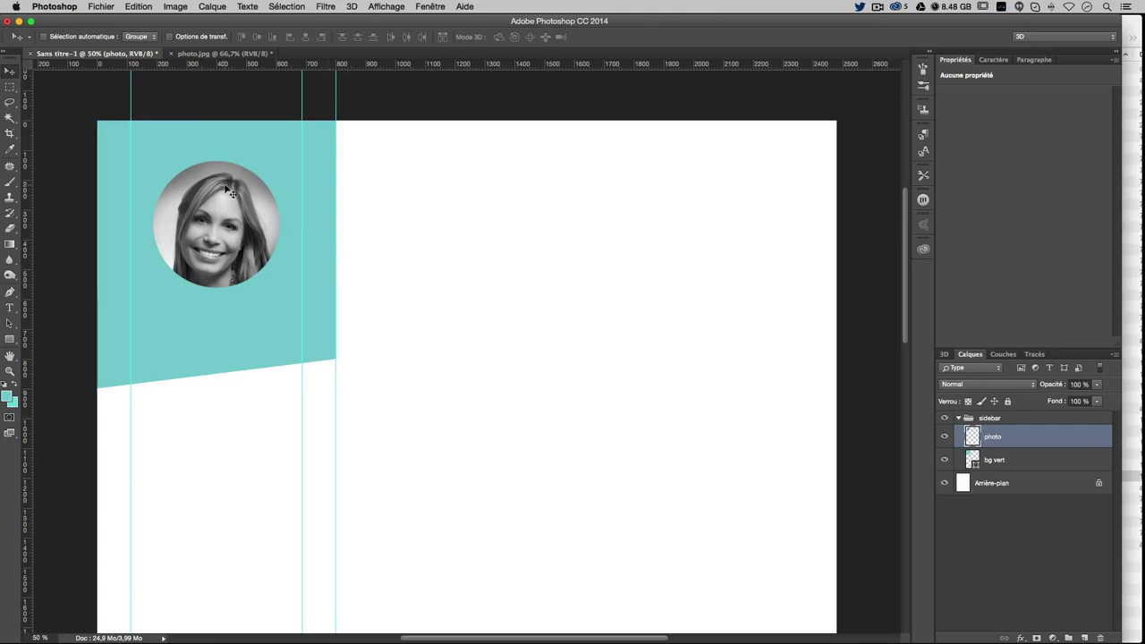
- Nudge the portrait slightly higher in the teal panel
key("Up")
key("Up")
key("Up")
key("Up")
key("Up")
key("Up")
key("Up")
key("Up")
key("Up")
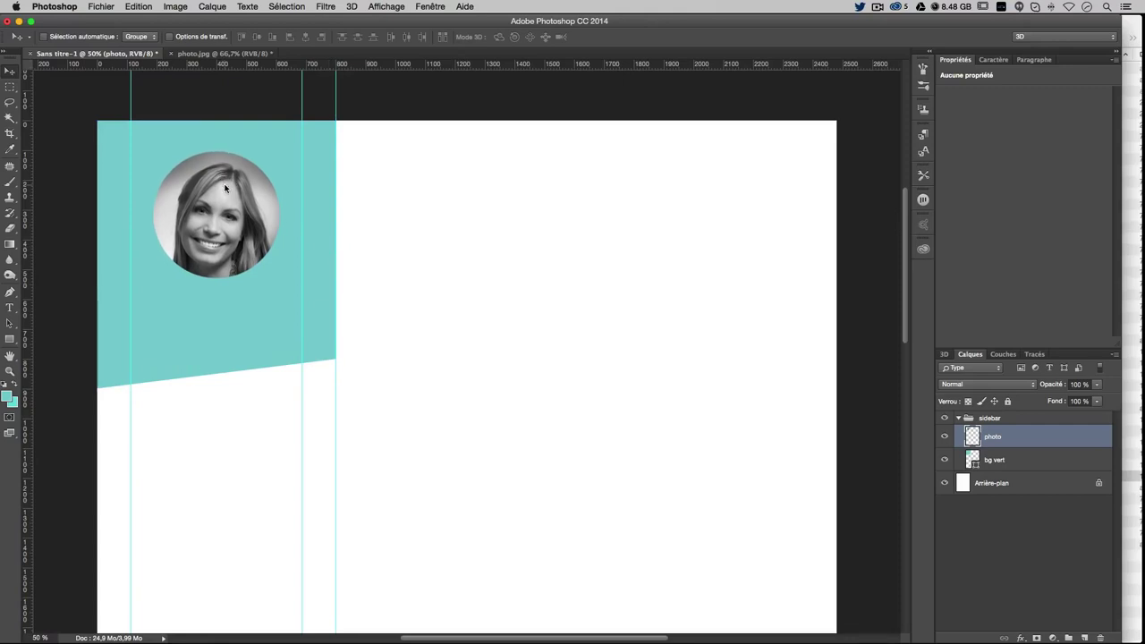
key("Up")
key("Up")
key("Up")
key("Up")
key("Up")
key("Up")
key("Up")
key("Up")
key("Up")
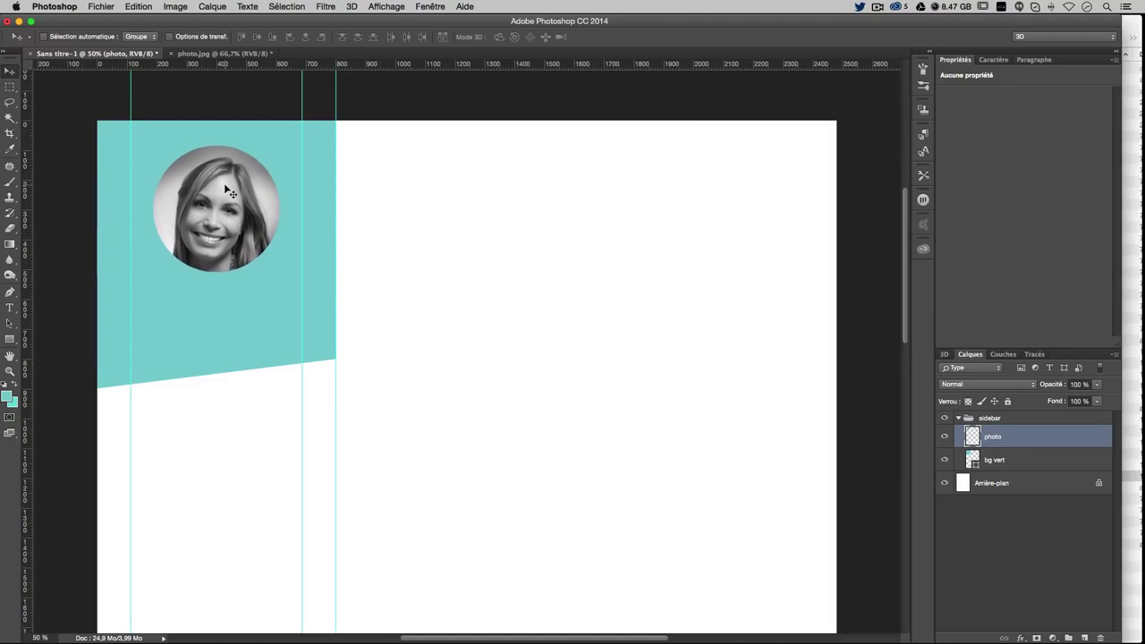
key("Up")
key("Up")
key("Down")
key("Down")
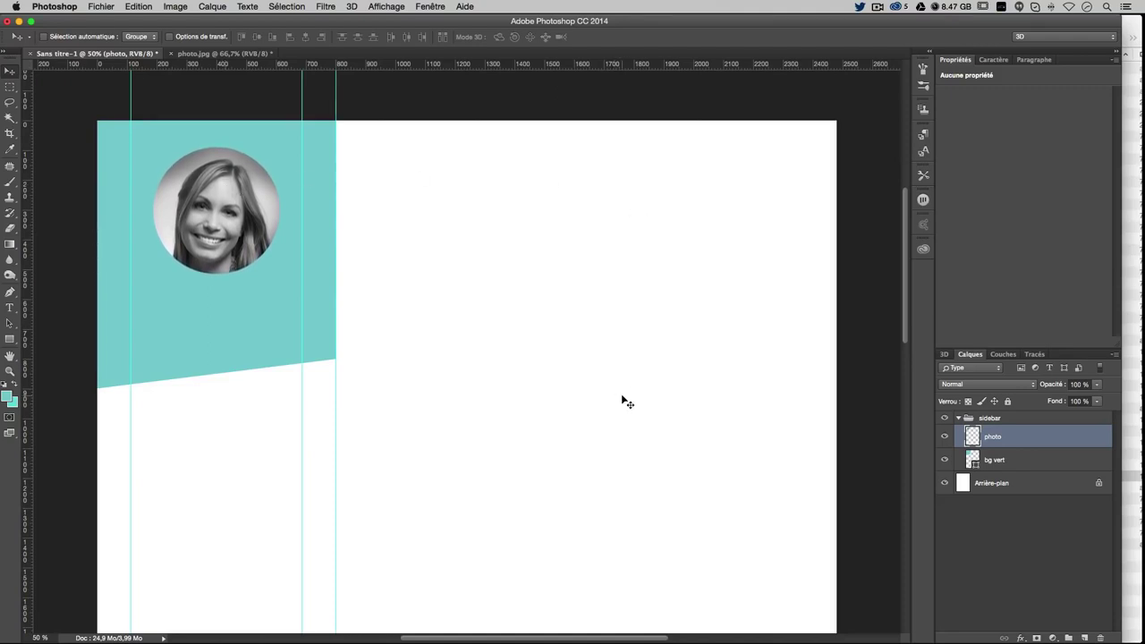
- Give the photo layer a 7 px white stroke around the circular portrait
double_click(1047, 441)
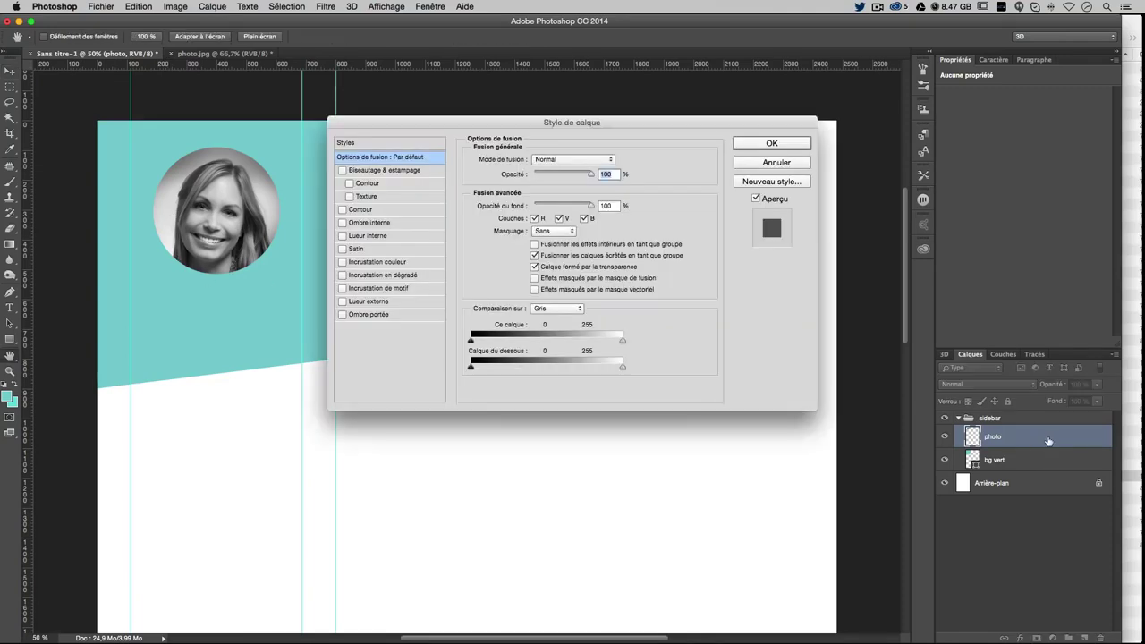
left_click(359, 209)
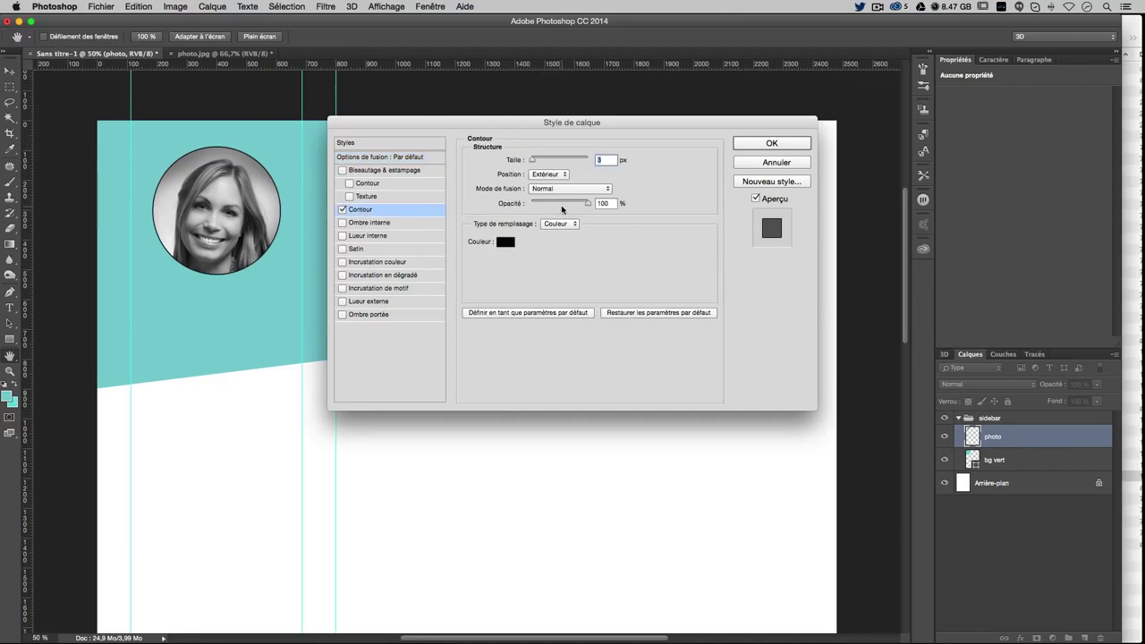
type("5")
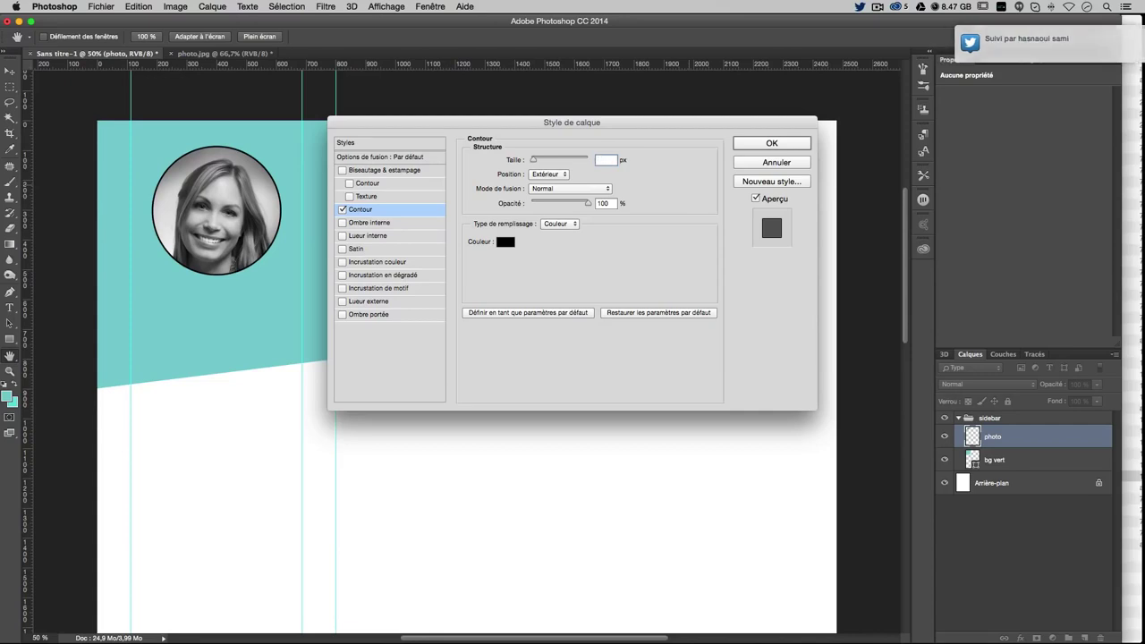
type("1")
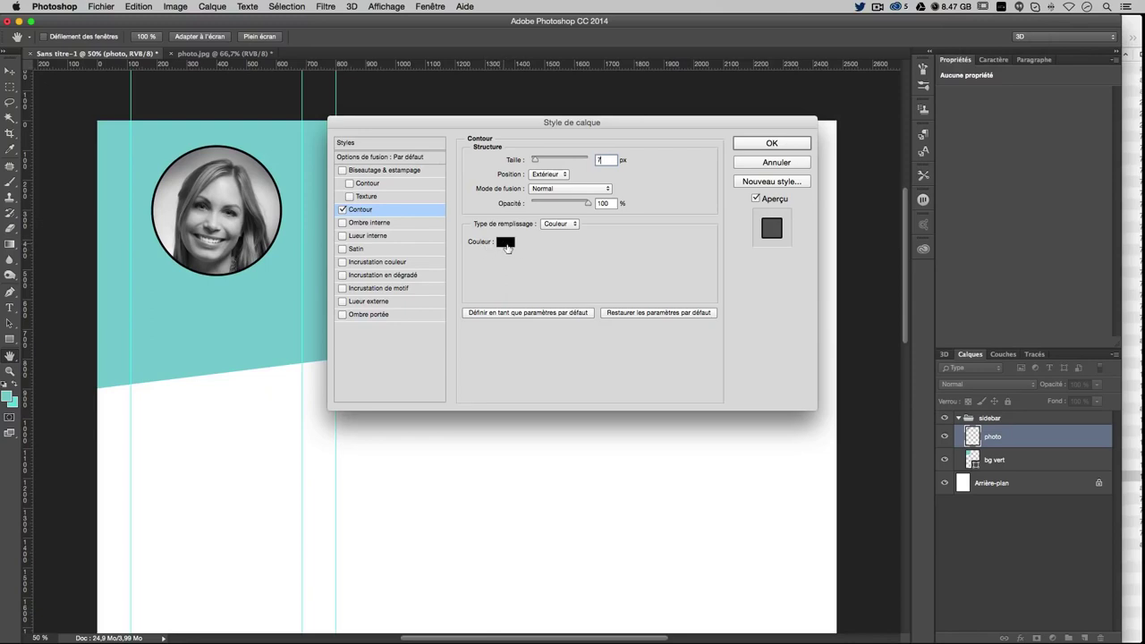
left_click(505, 242)
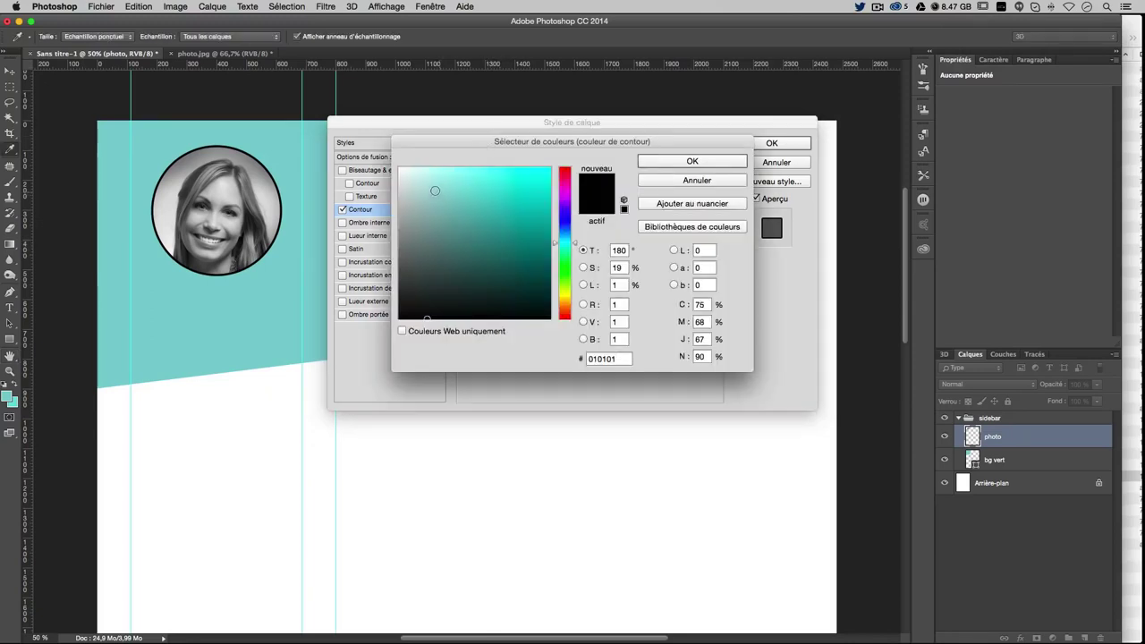
left_click_drag(439, 192, 392, 163)
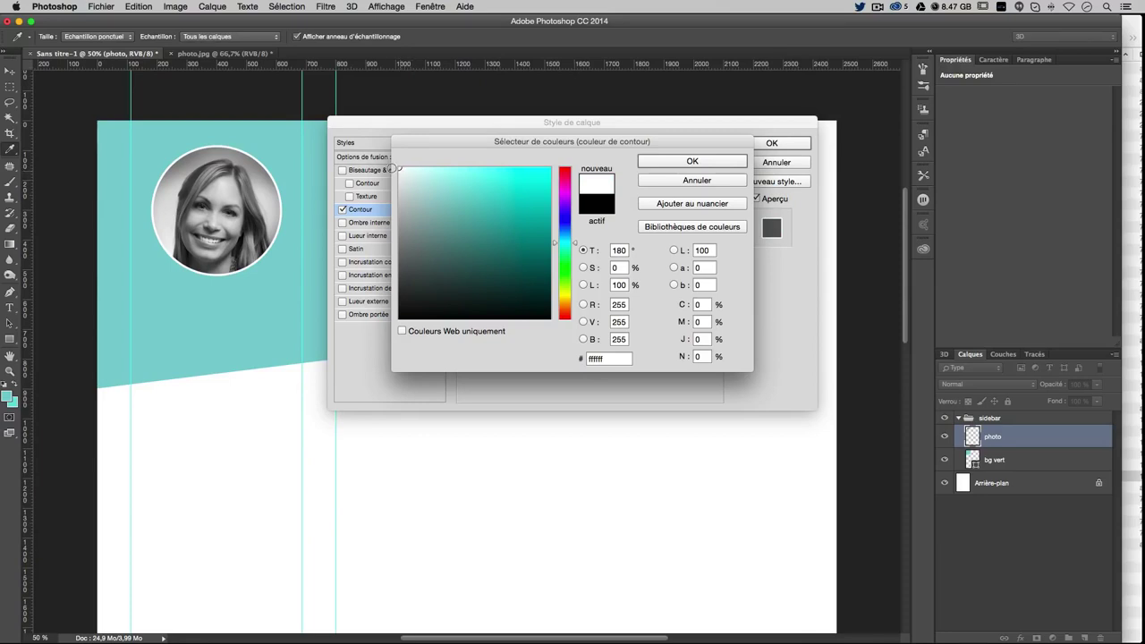
left_click(702, 162)
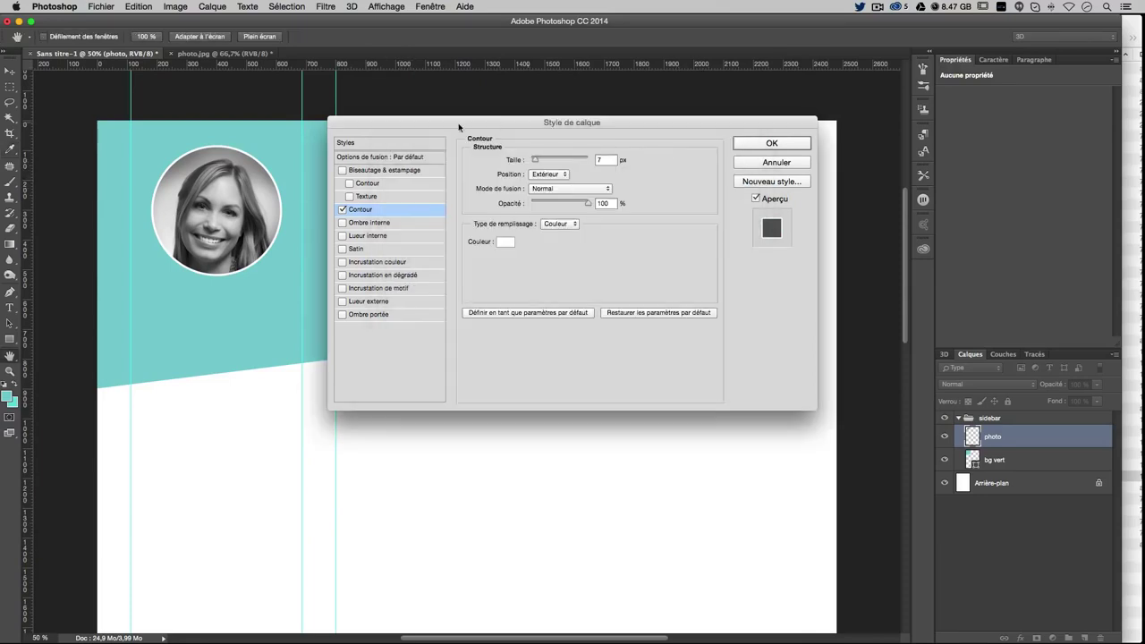
left_click(752, 146)
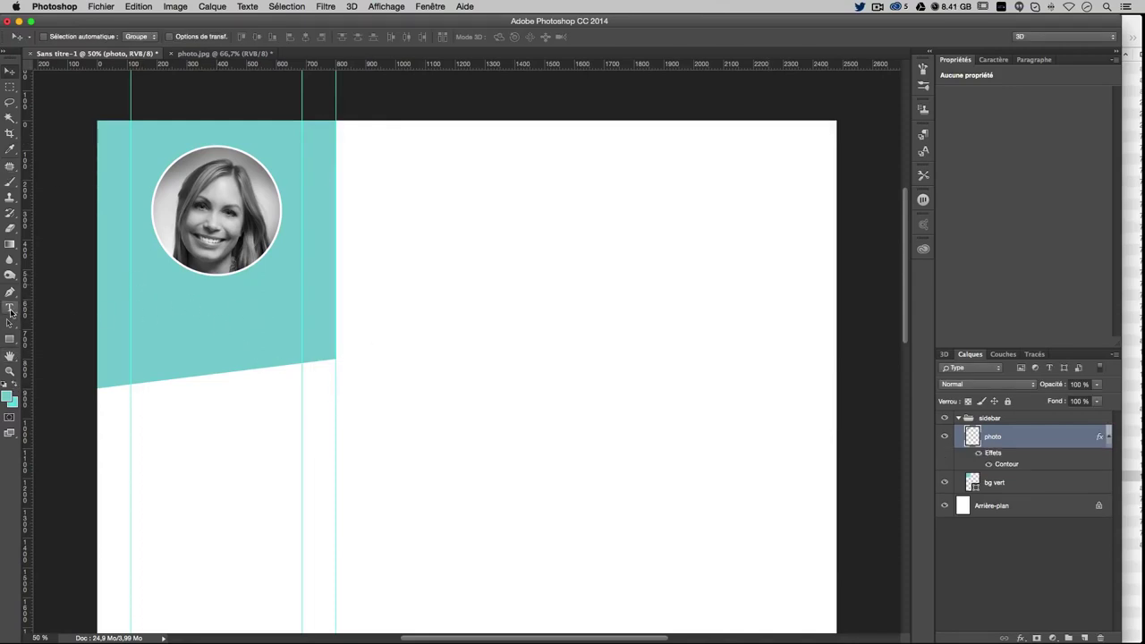
- Make white the foreground colour, type the candidate's name below the portrait, and select it all
left_click(4, 385)
left_click(13, 384)
left_click(9, 309)
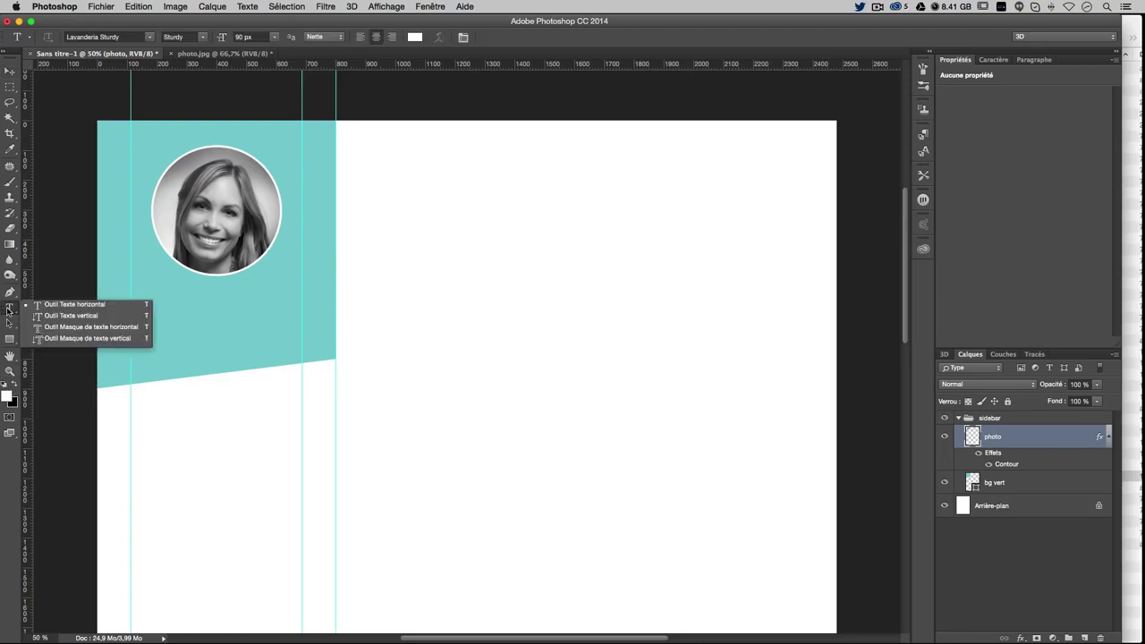
left_click(188, 317)
left_click(199, 321)
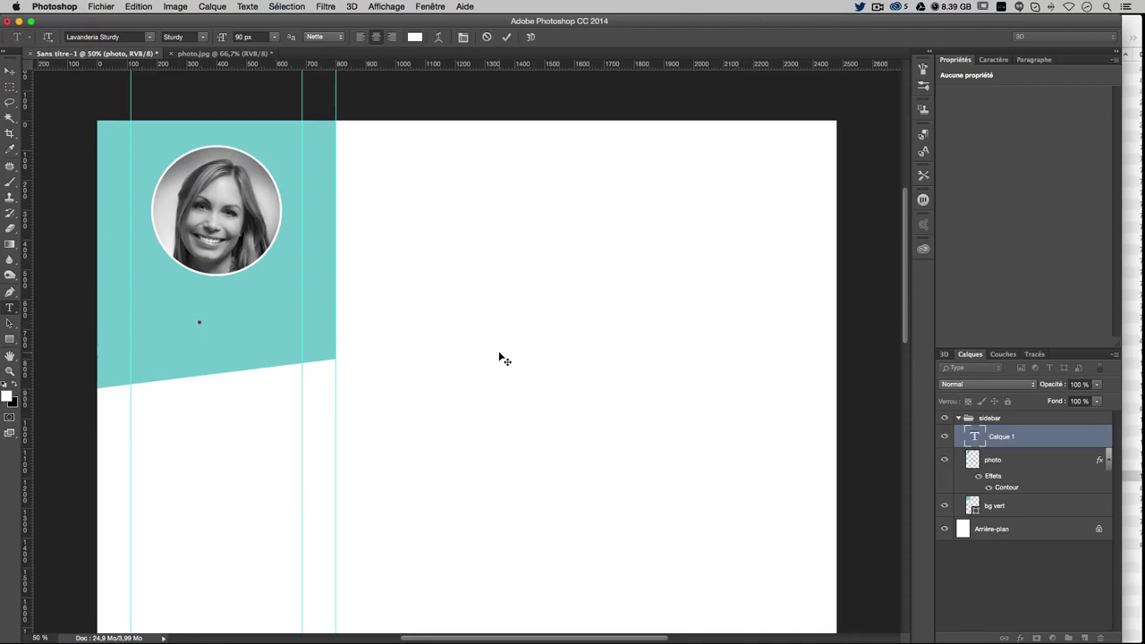
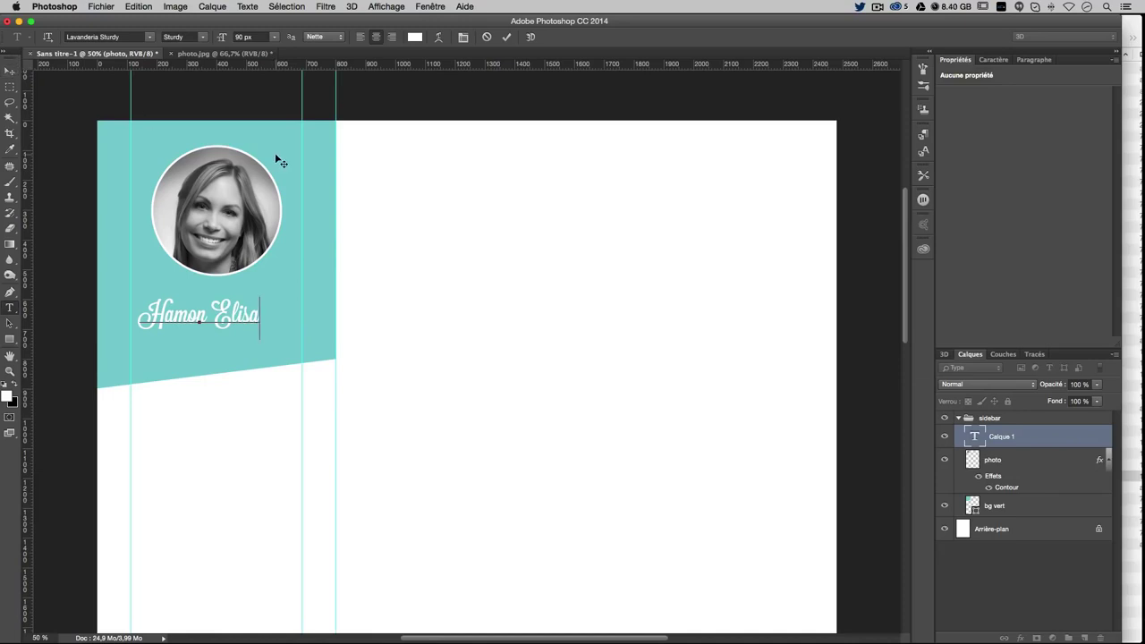
key("ctrl")
key("ctrl+a")
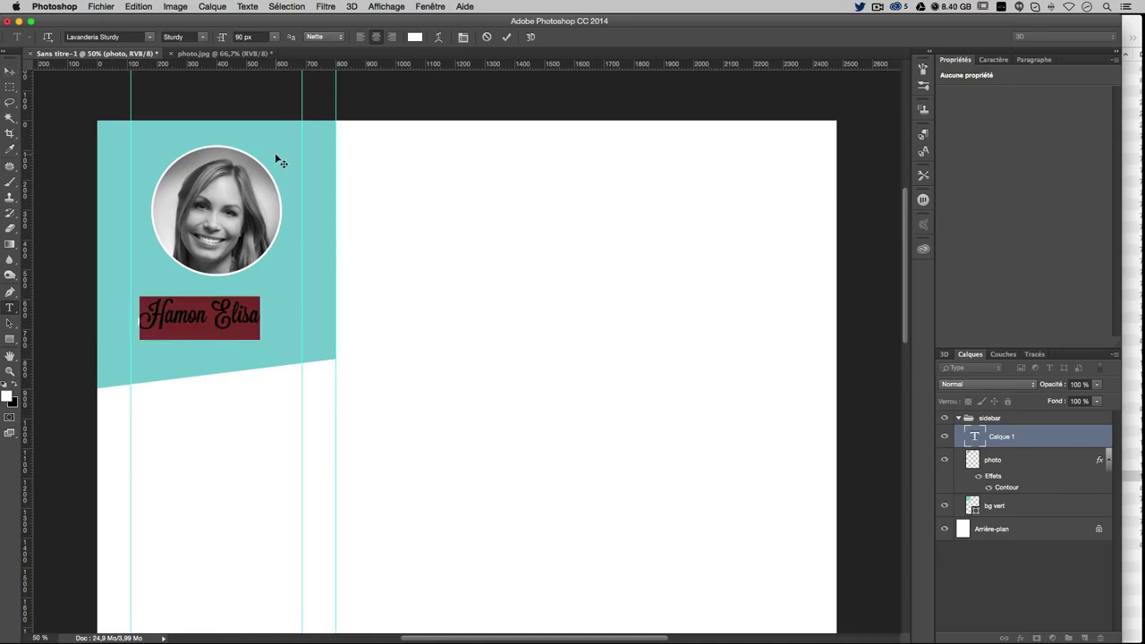
key("ctrl")
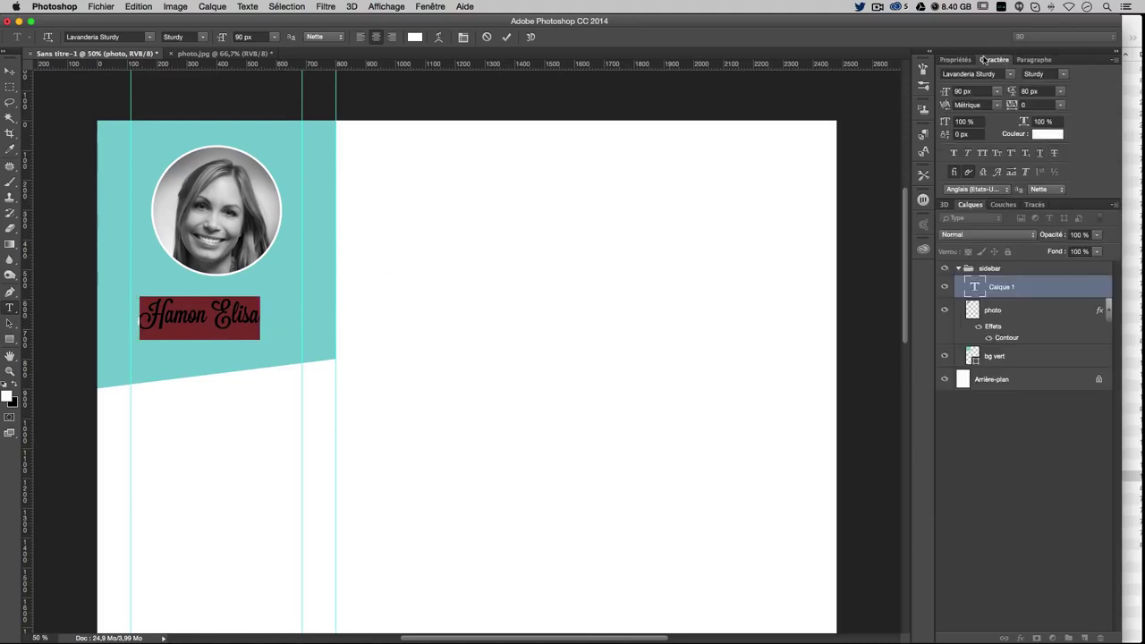
- Set the name's font to Lavanderia Sturdy in the Character panel
left_click(218, 315)
left_click(1002, 73)
left_click(1011, 75)
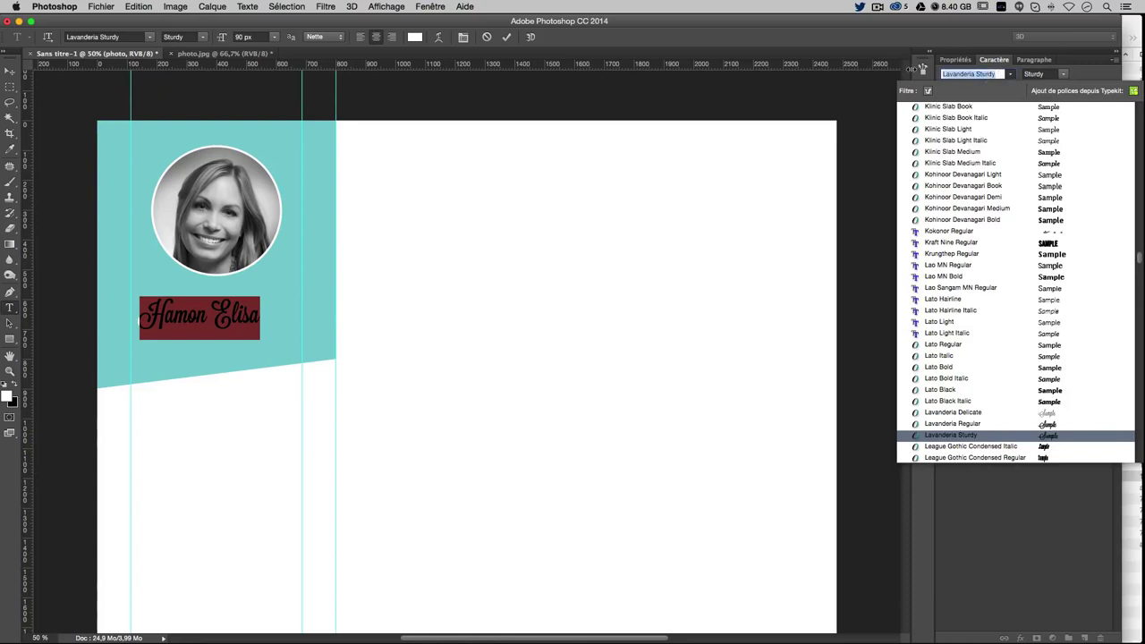
type("bl")
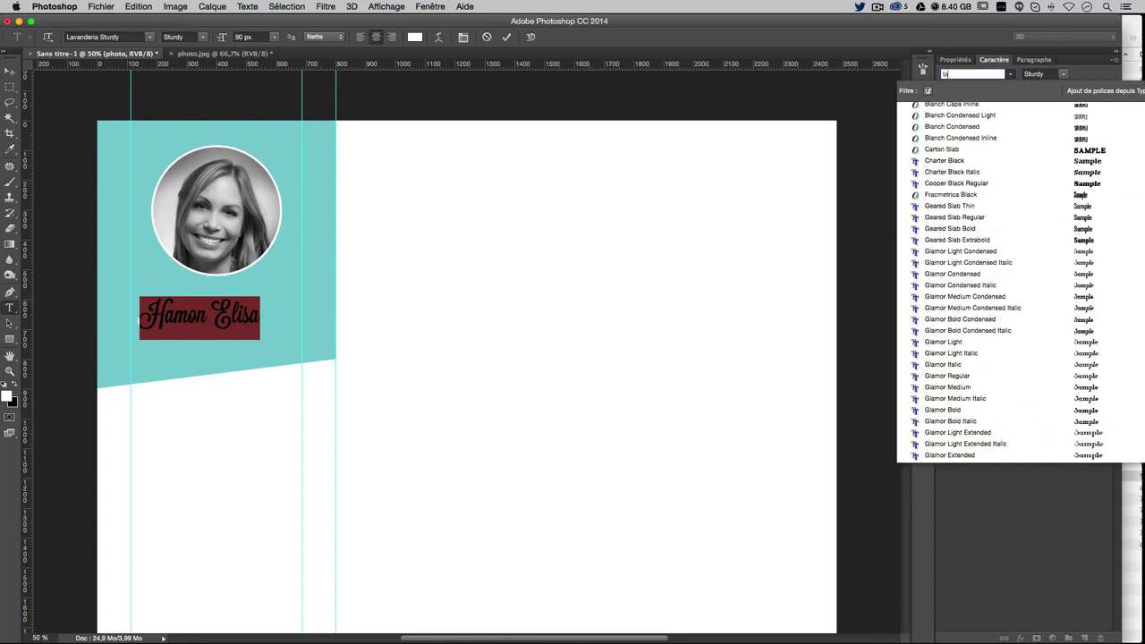
key("BackSpace")
key("BackSpace")
type("lave")
key("BackSpace")
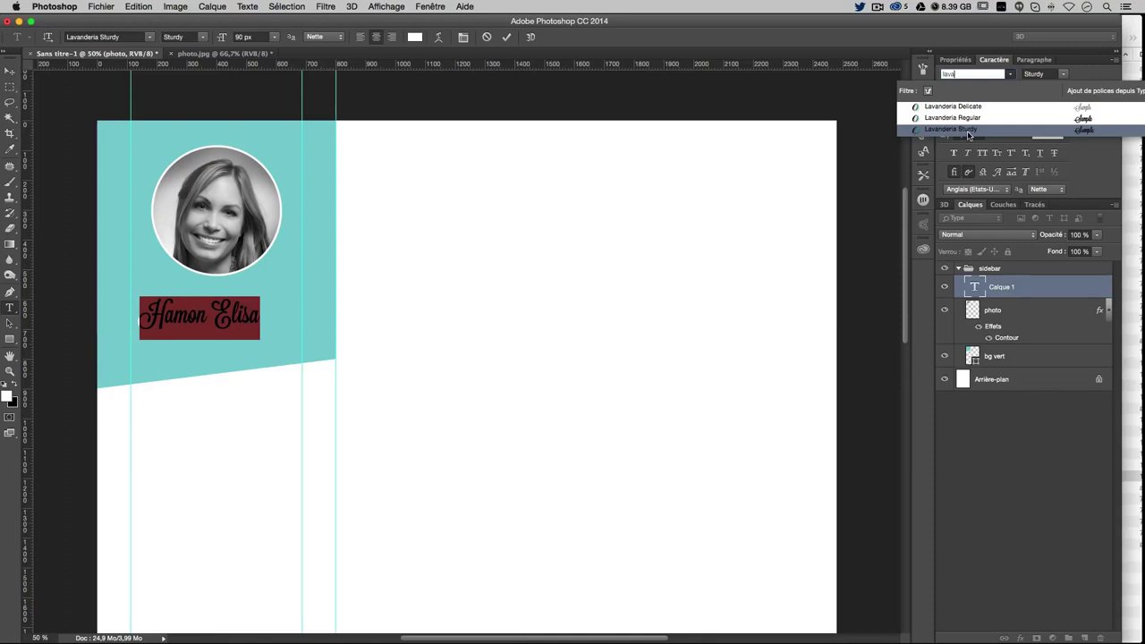
left_click(968, 131)
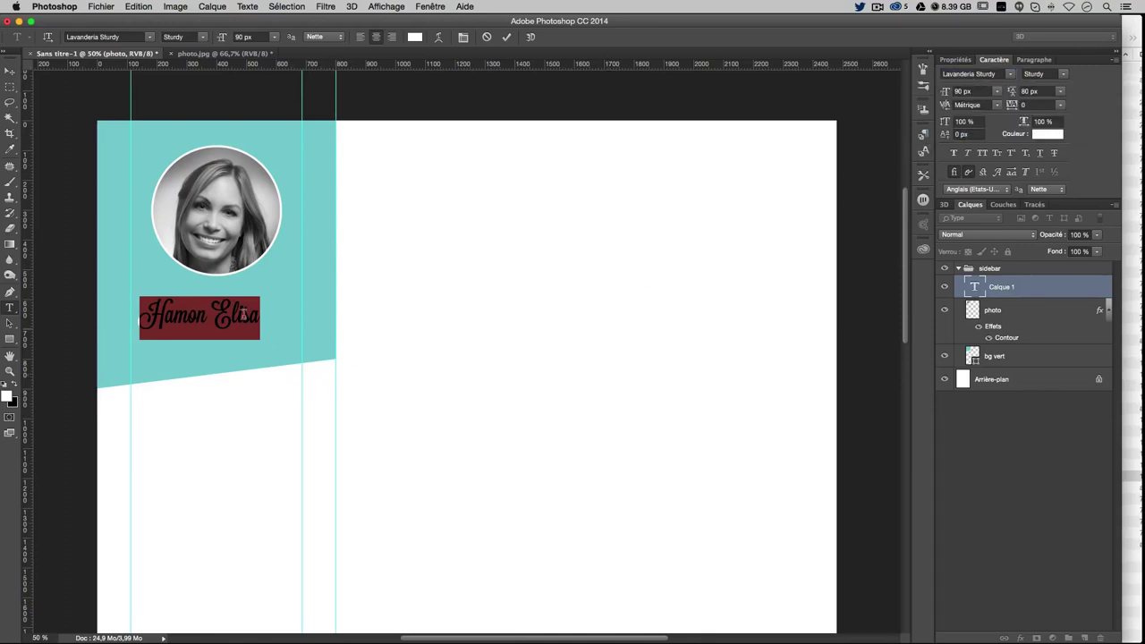
- Switch the name's second word to Lavanderia Regular and commit the text
left_click(245, 313)
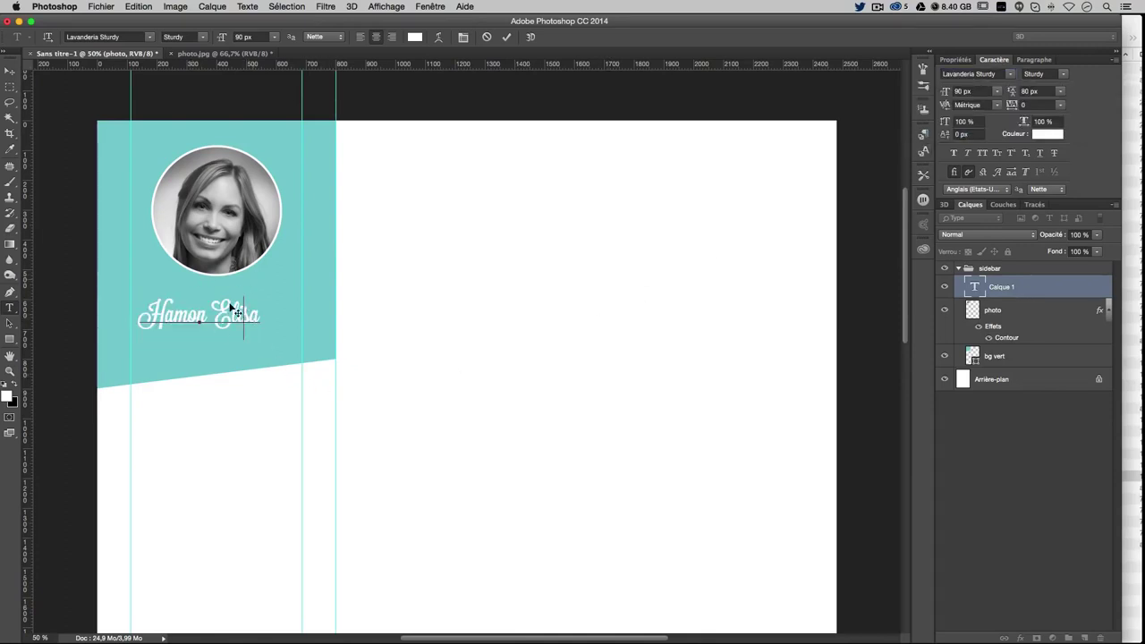
left_click(185, 316)
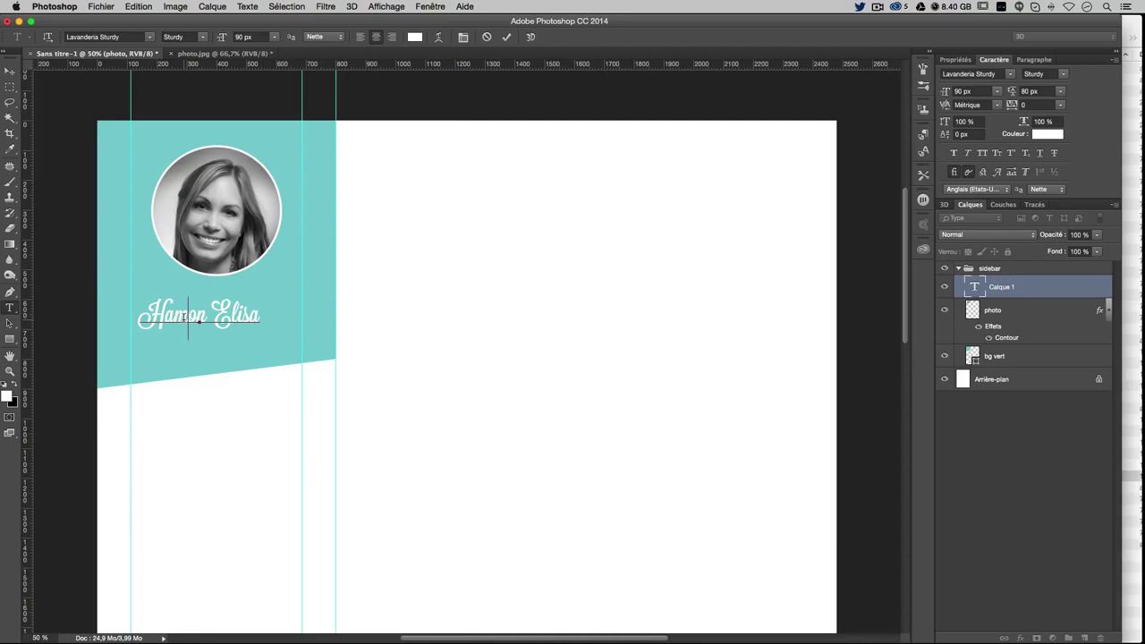
double_click(242, 317)
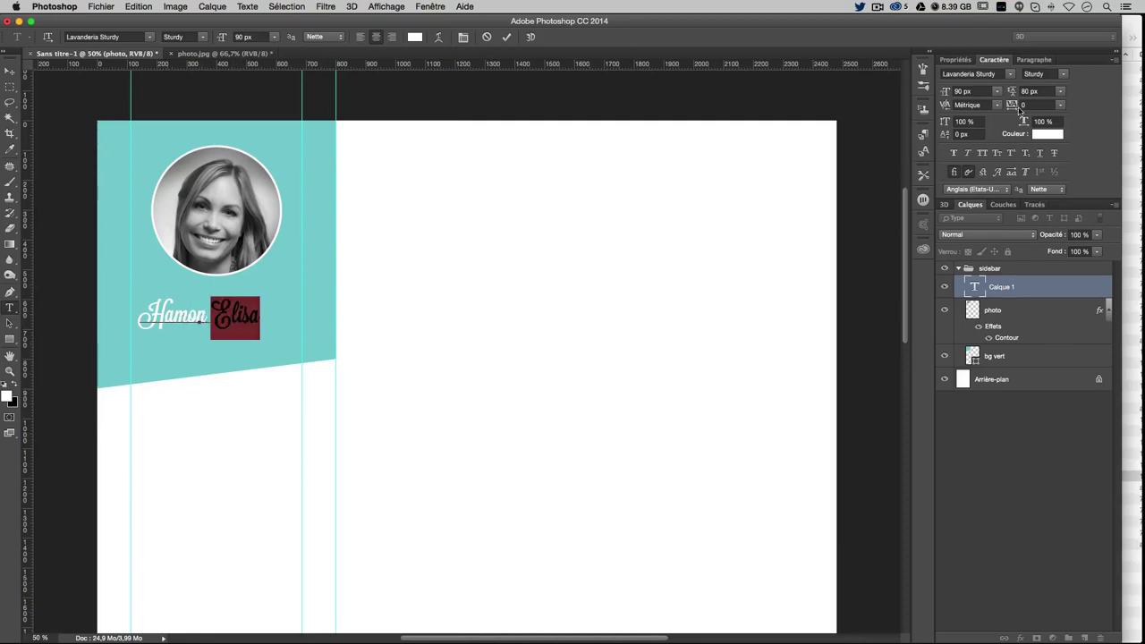
left_click(1063, 75)
left_click(1065, 77)
left_click(9, 71)
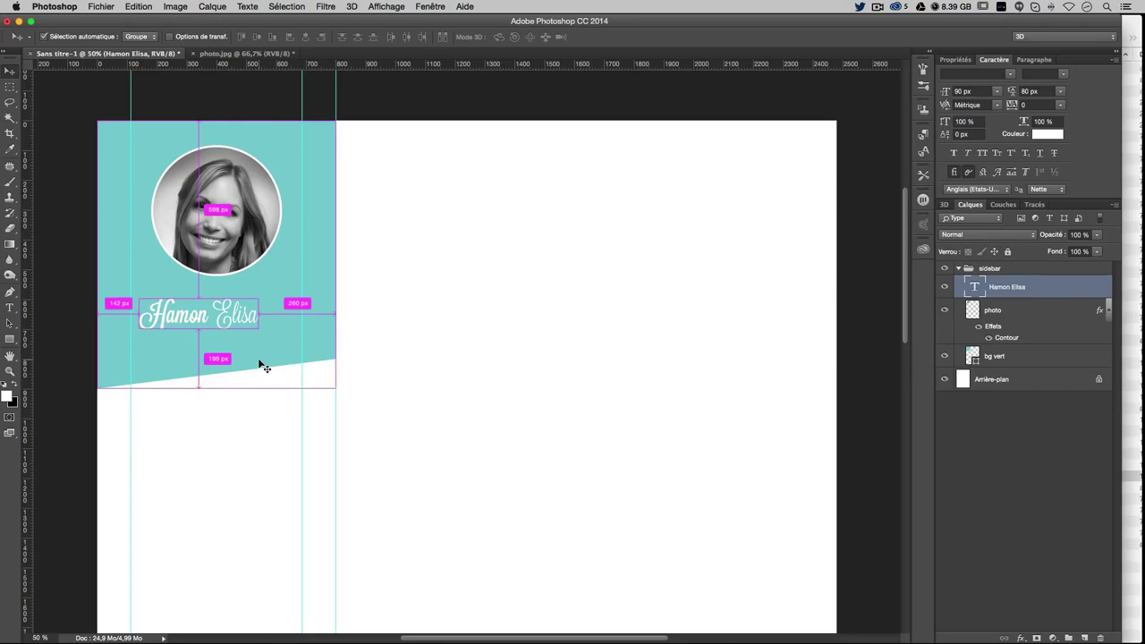
- Nudge the name text right until it is centred across the teal sidebar
key("Right")
key("Right")
key("Right")
key("Right")
key("Right")
key("Right")
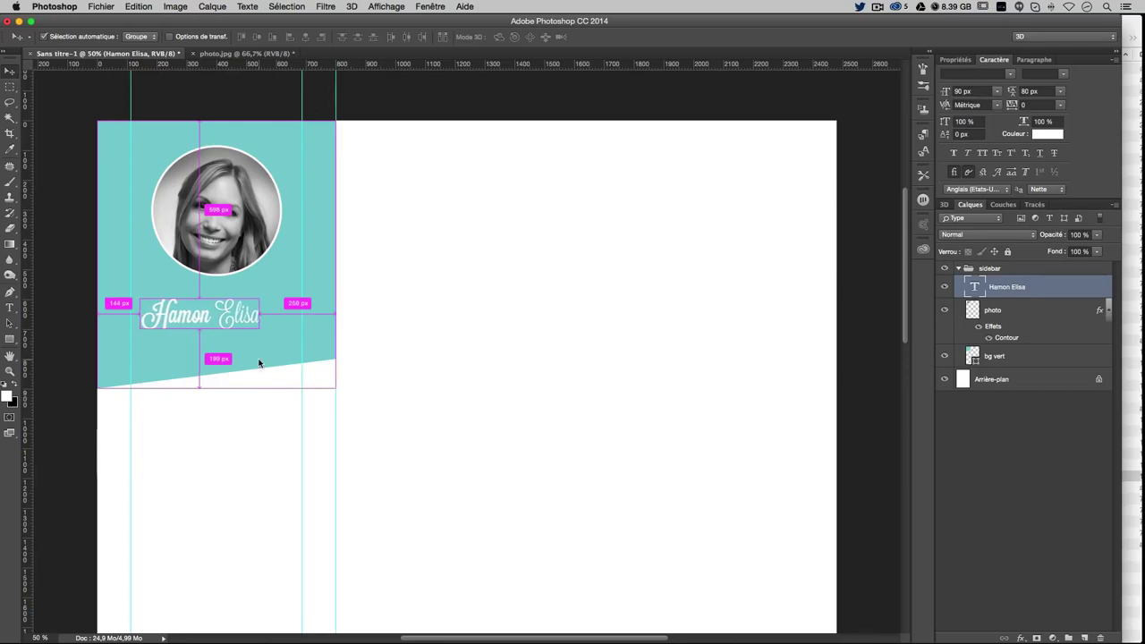
key("Right")
key("Right")
key("Right")
key("Right")
key("Right")
key("Right")
key("Right")
key("Right")
key("Right")
key("Right")
key("Right")
key("Right")
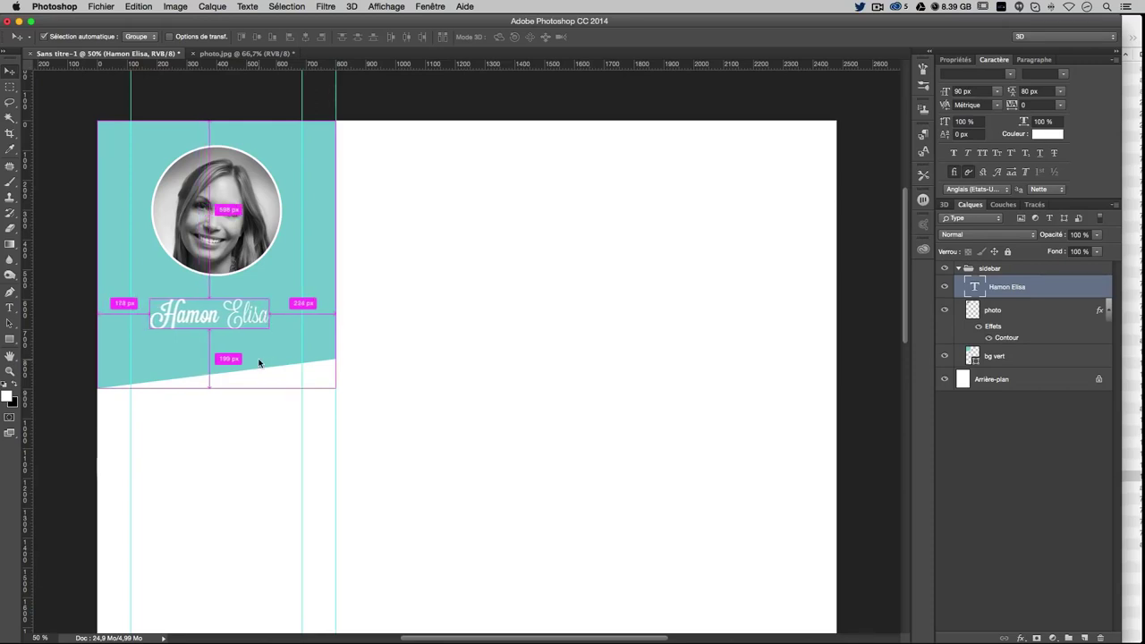
key("Right")
key("Right")
key("Right")
key("Right")
key("Right")
key("Right")
key("Right")
key("Right")
key("Right")
key("Right")
key("Right")
key("Right")
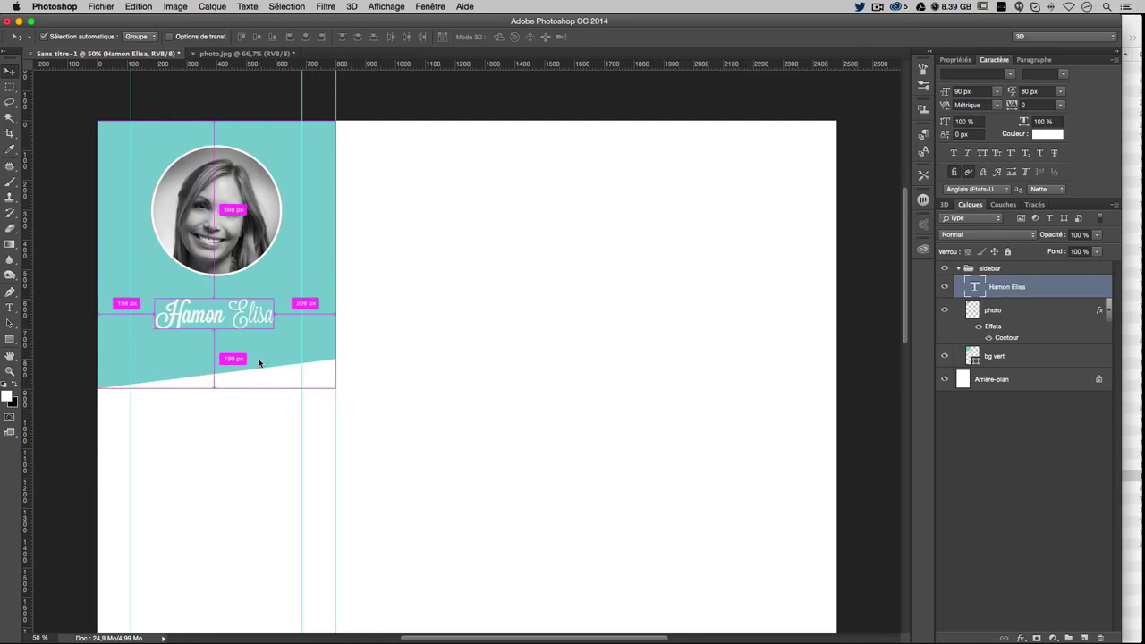
key("Right")
key("Right")
key("Right")
key("Right")
key("Right")
key("Right")
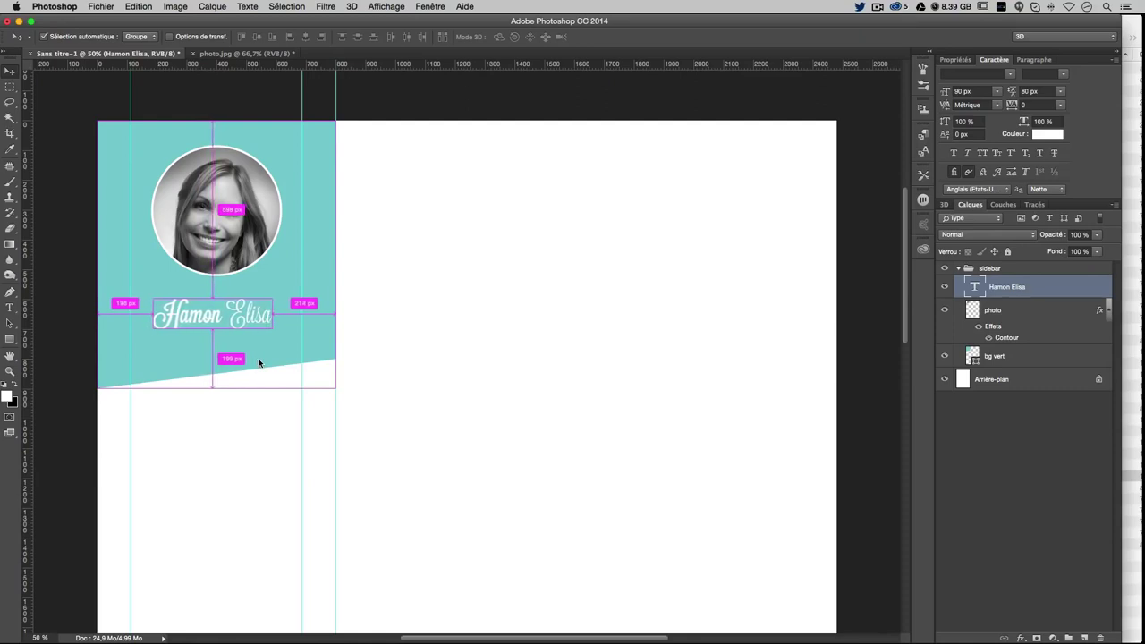
key("Right")
key("Right")
key("Right")
key("Right")
key("Right")
key("Right")
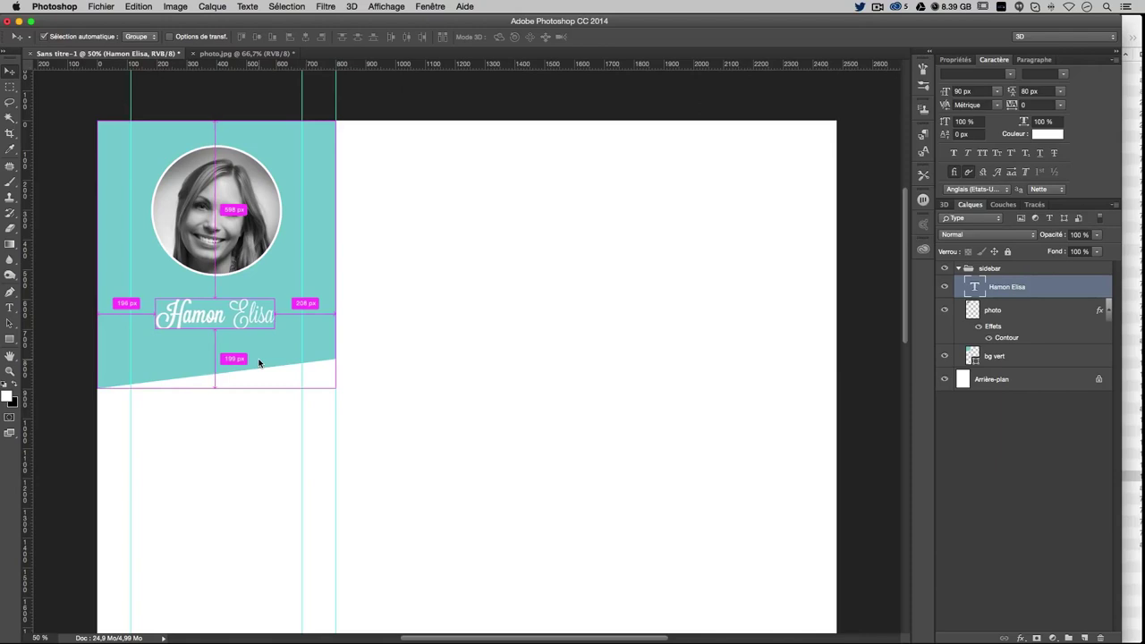
key("Right")
key("Right")
key("Right")
key("Right")
key("Right")
key("Right")
key("Right")
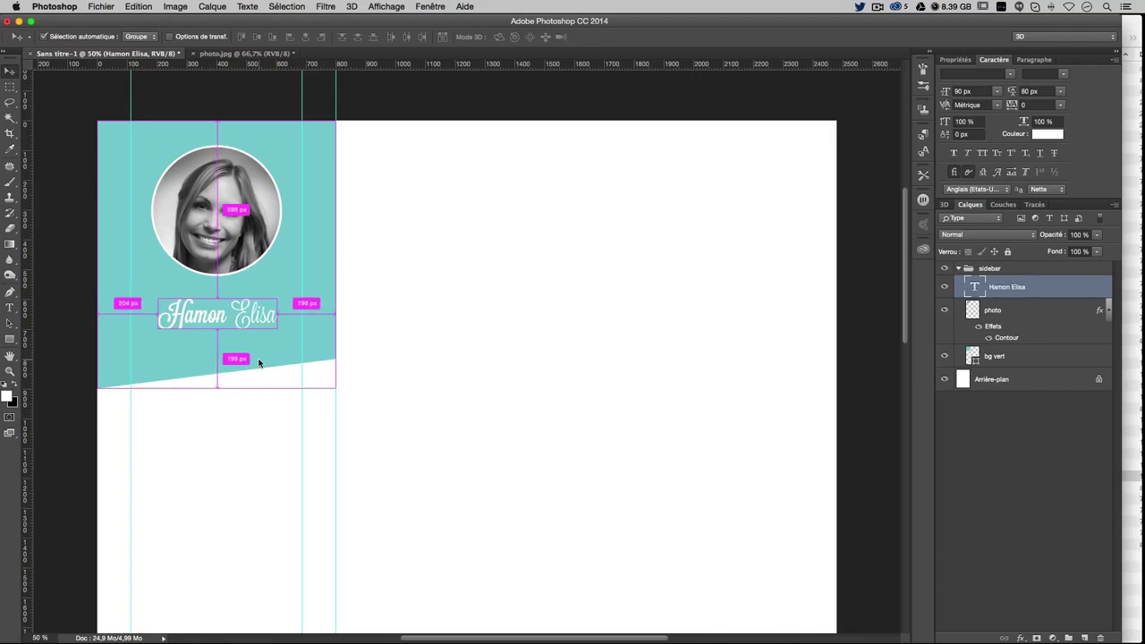
key("Left")
key("Left")
key("Left")
key("Left")
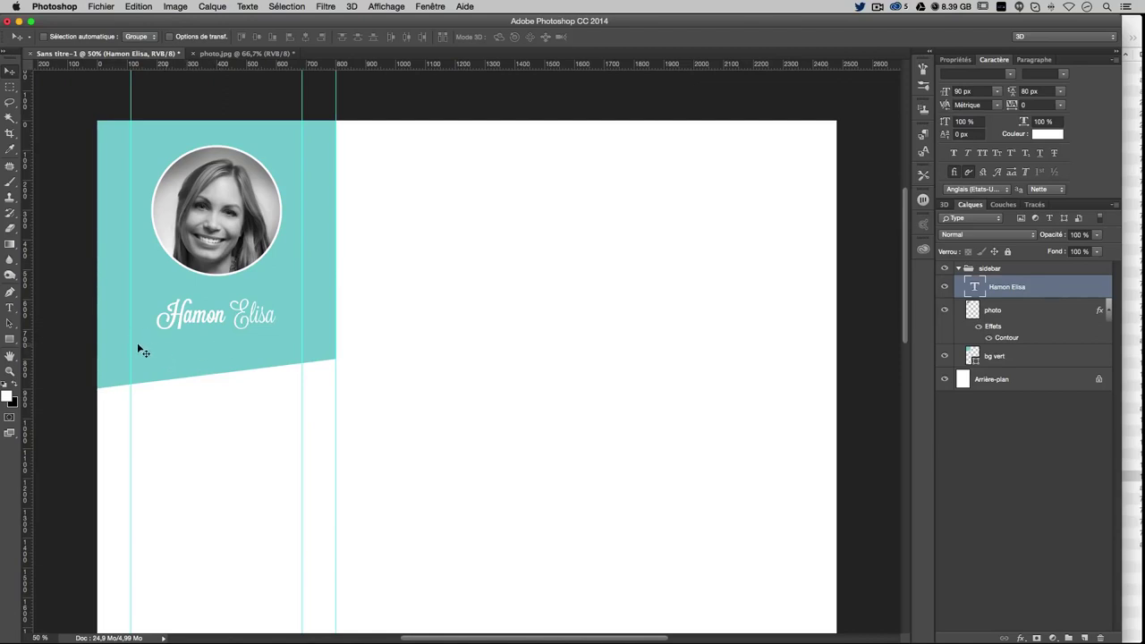
- Add 'Designer Graphique' as a second line under the name and select that line
left_click(10, 307)
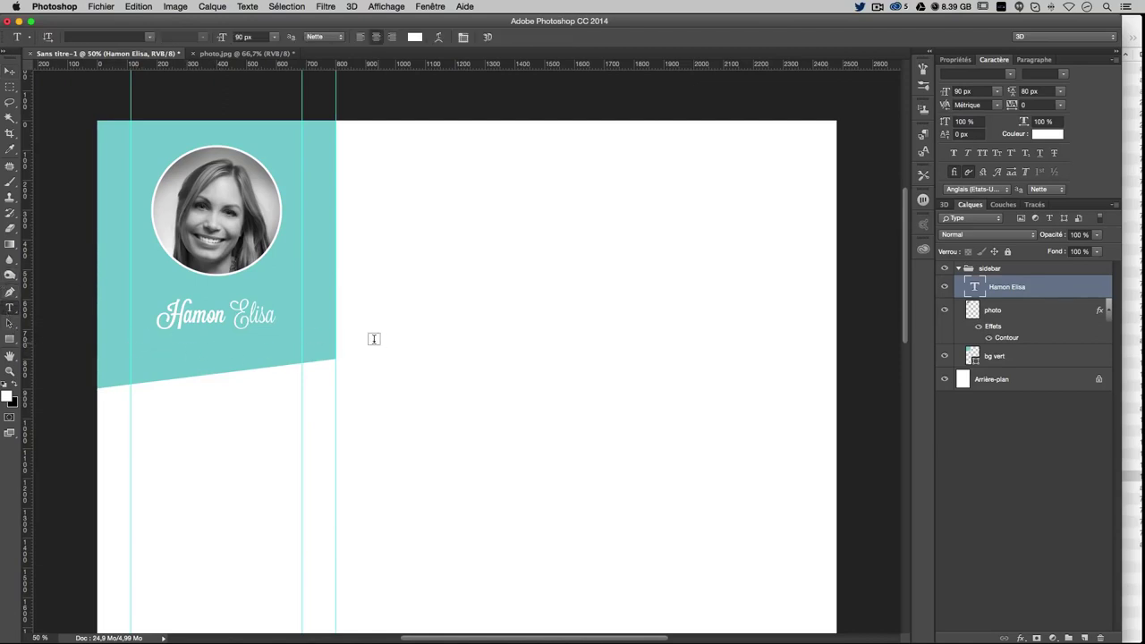
triple_click(269, 316)
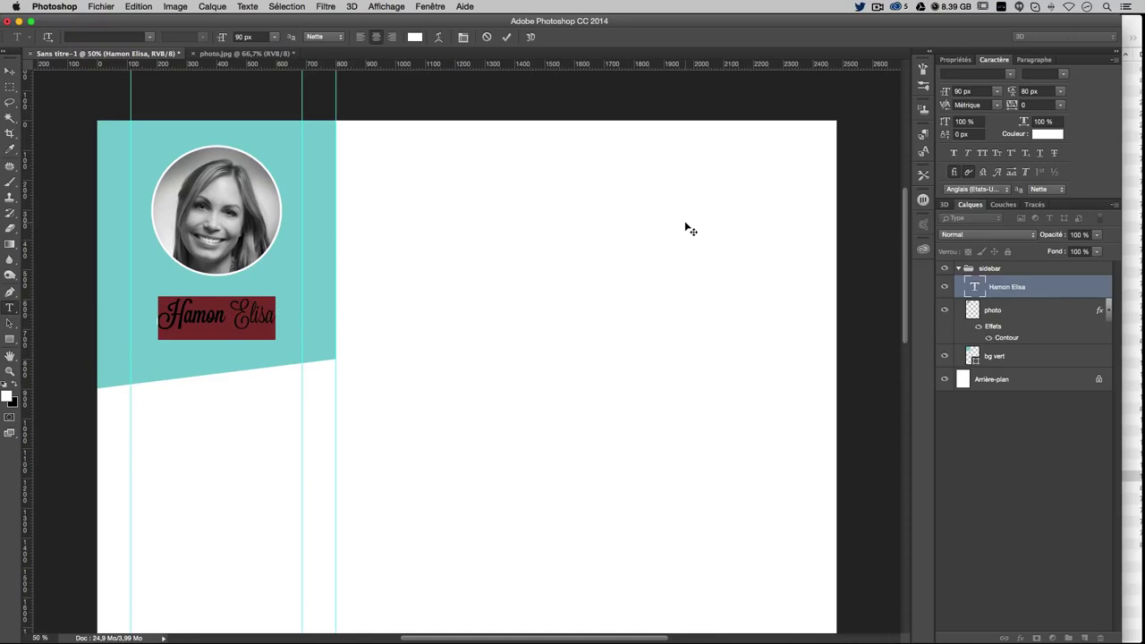
left_click(263, 338)
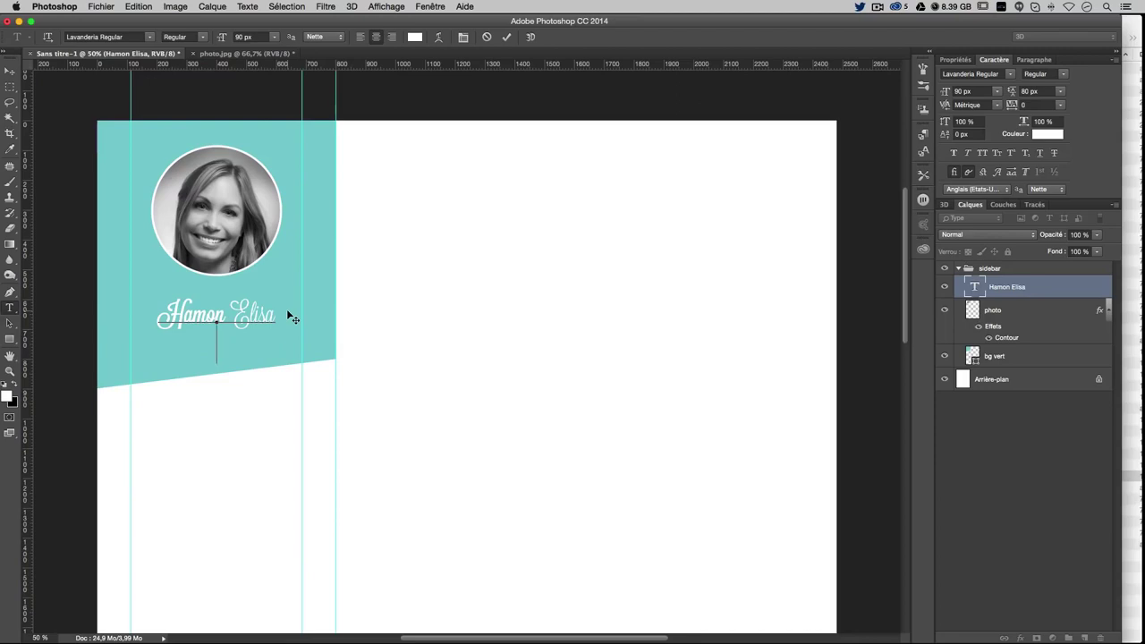
type("Designe")
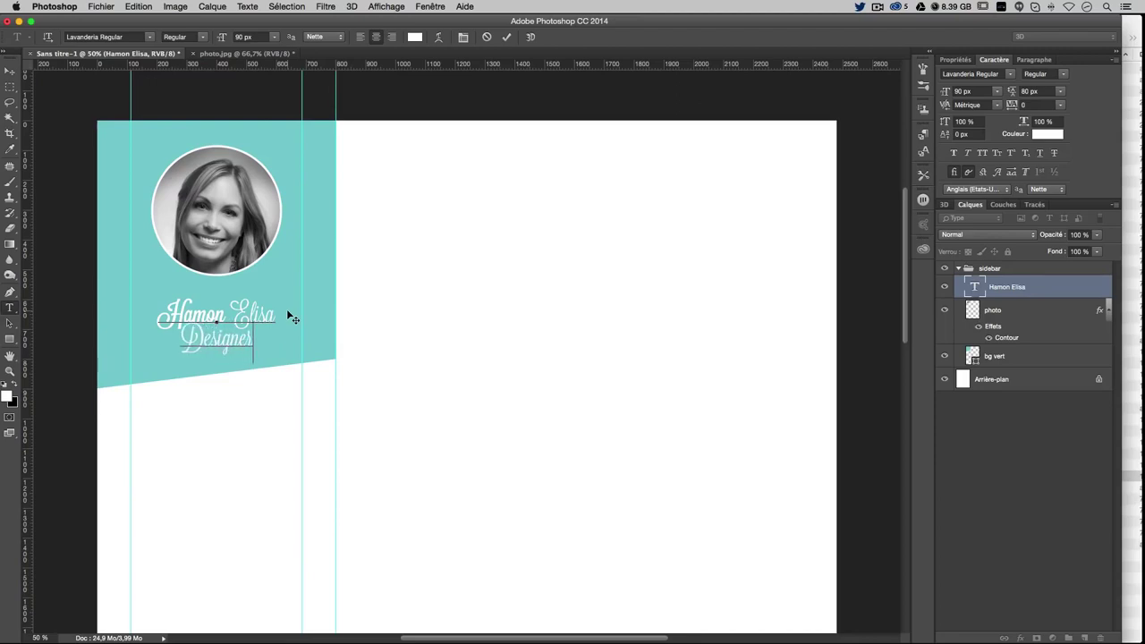
type("r Gr")
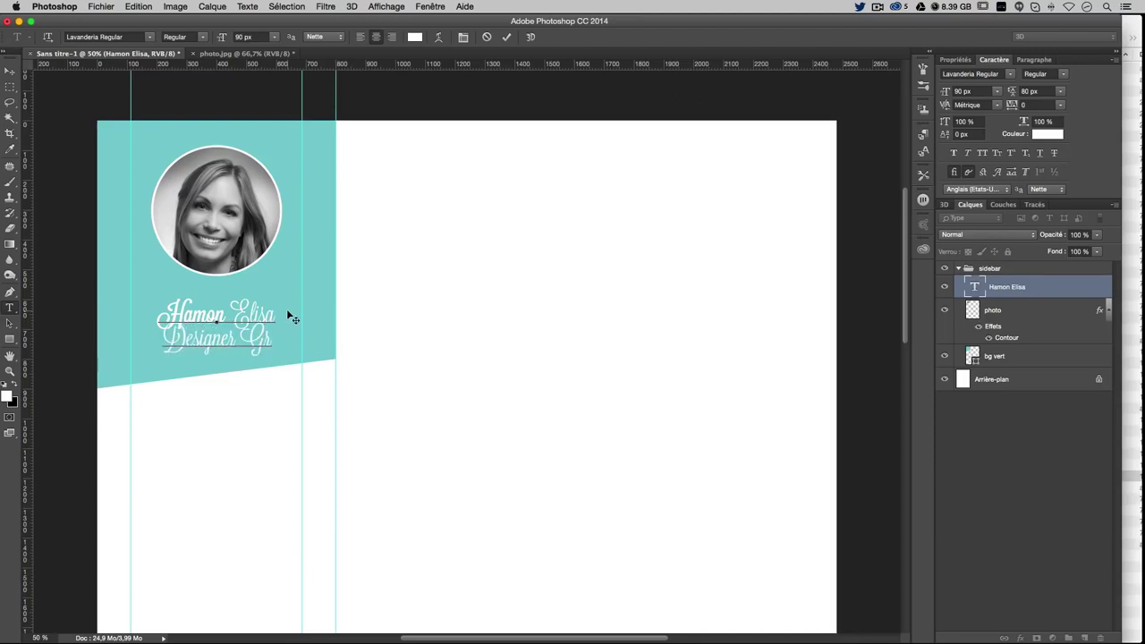
type("aphique")
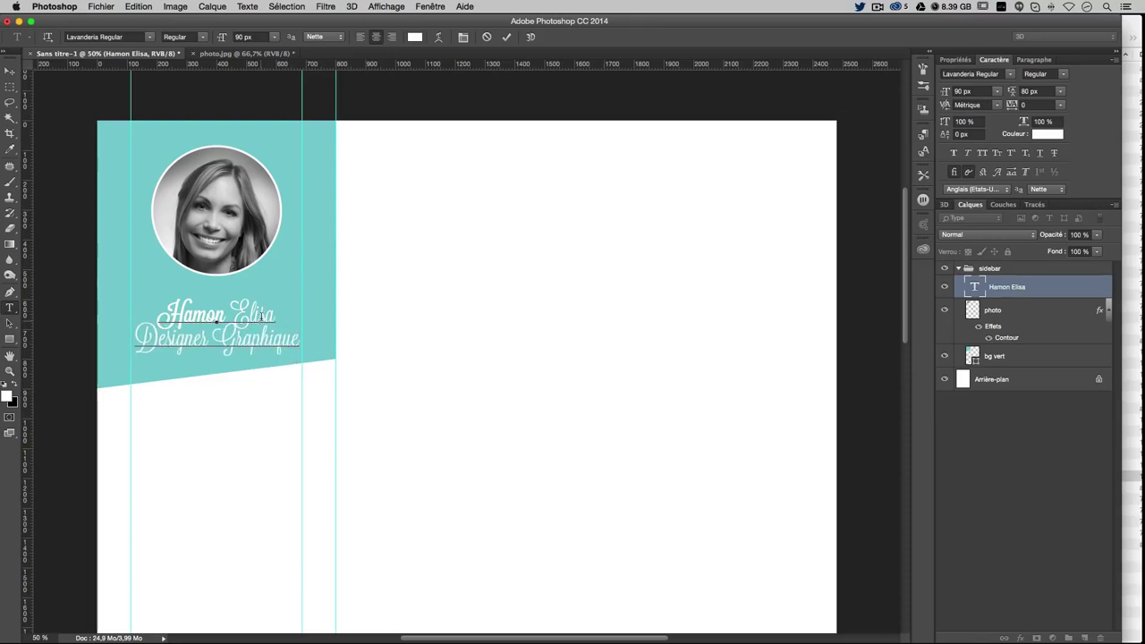
triple_click(189, 342)
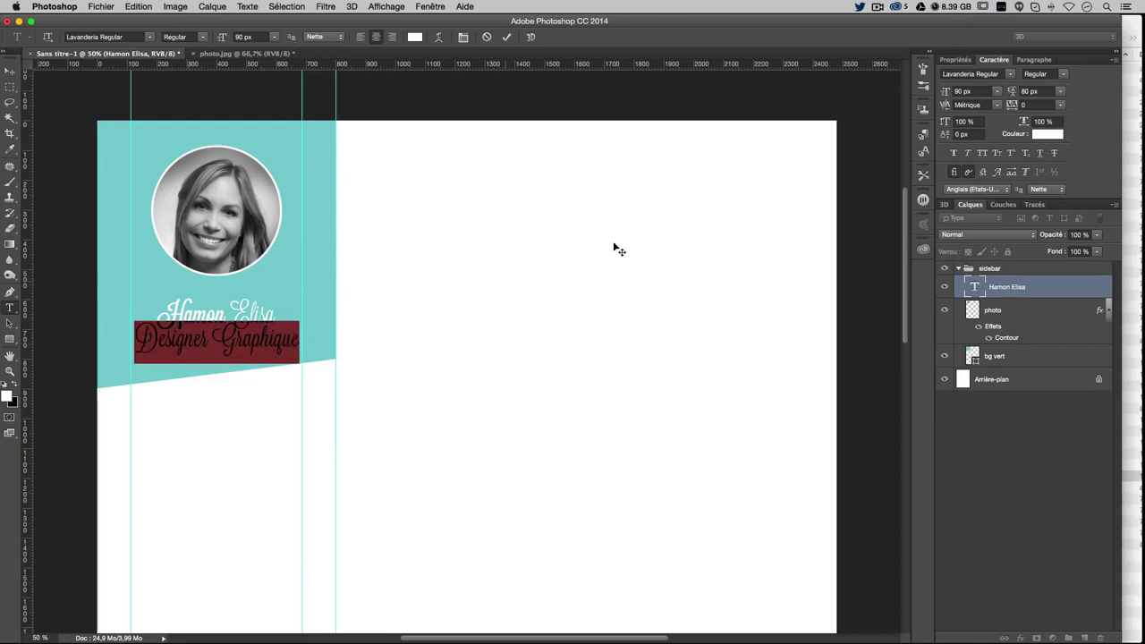
- Set the Designer Graphique line to Roboto Regular 50 px, then reselect the name line
type("80")
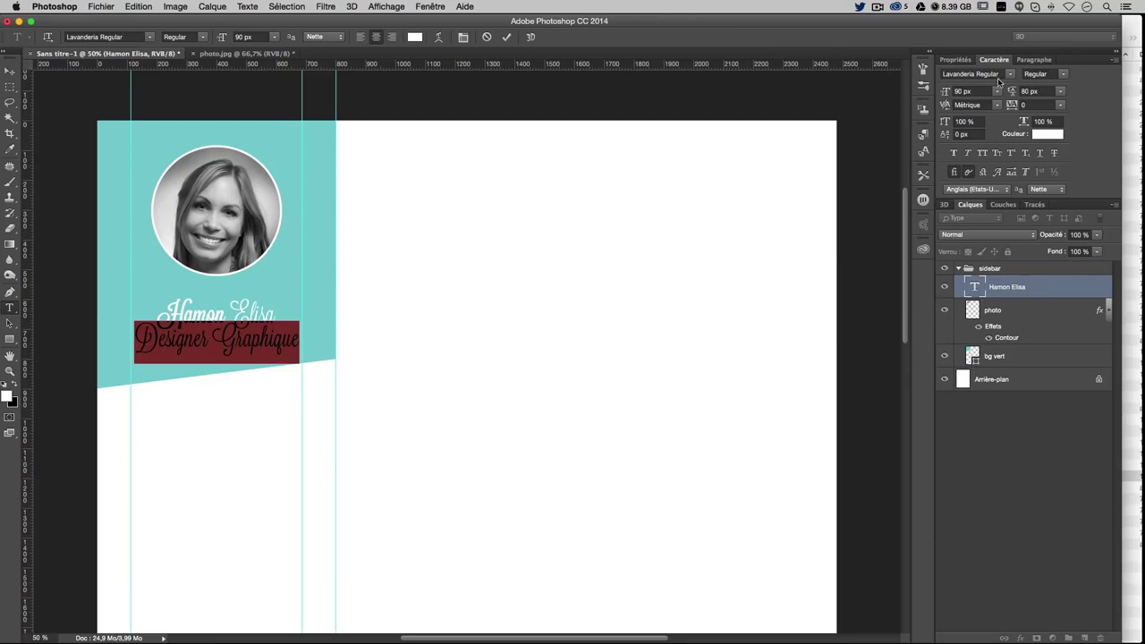
left_click(975, 74)
type("robo")
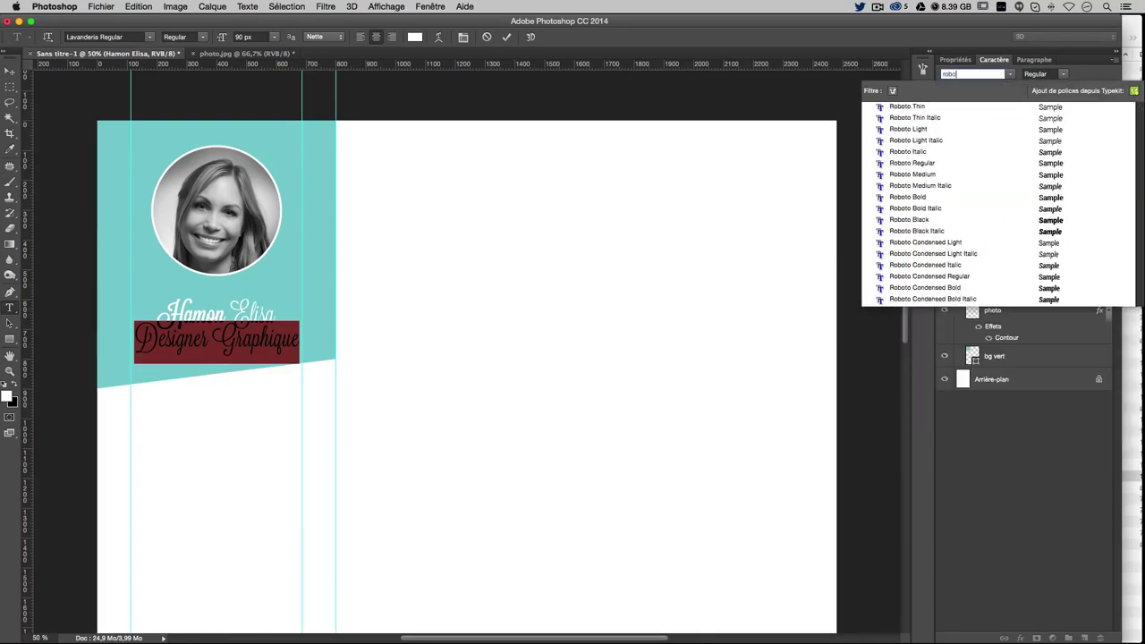
left_click(939, 164)
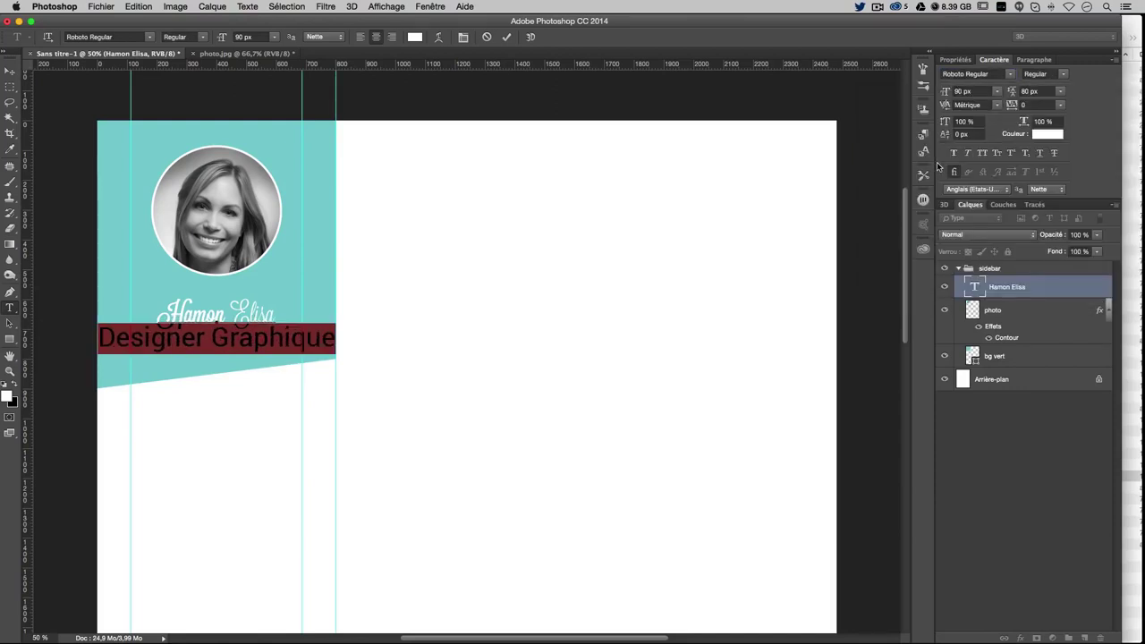
left_click(966, 91)
type("70")
key("Return")
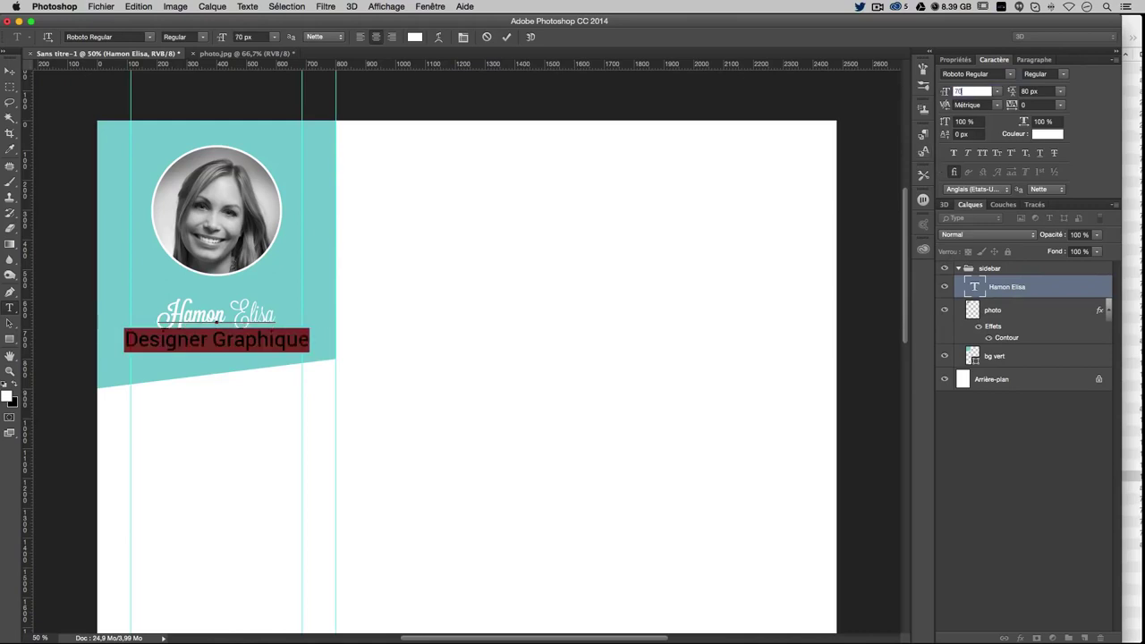
type("7")
type("50")
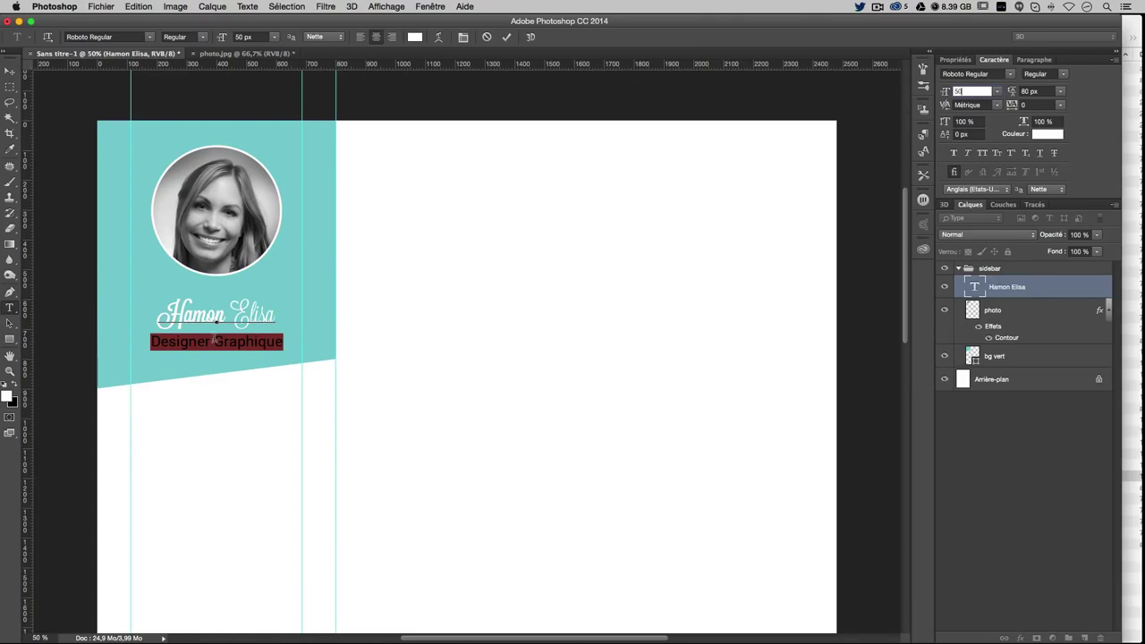
left_click(175, 338)
double_click(188, 315)
triple_click(186, 315)
- Enlarge the script name to 125 px, trying 100, 112 and 120 first
scroll(240, 310, "down", 3)
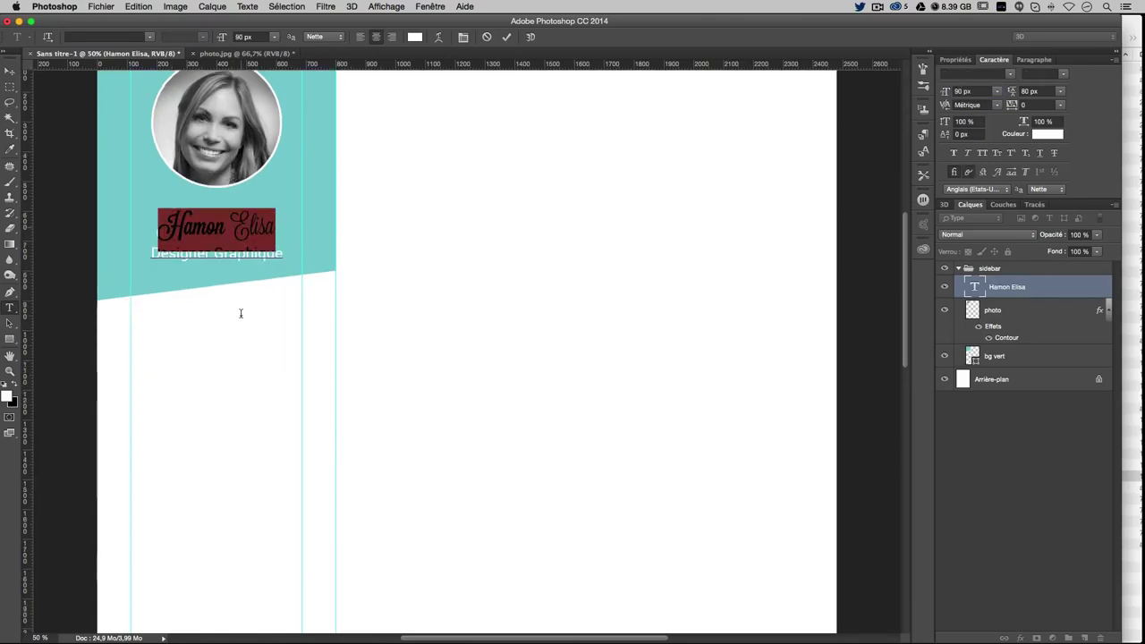
scroll(381, 324, "up", 5)
scroll(383, 328, "up", 3)
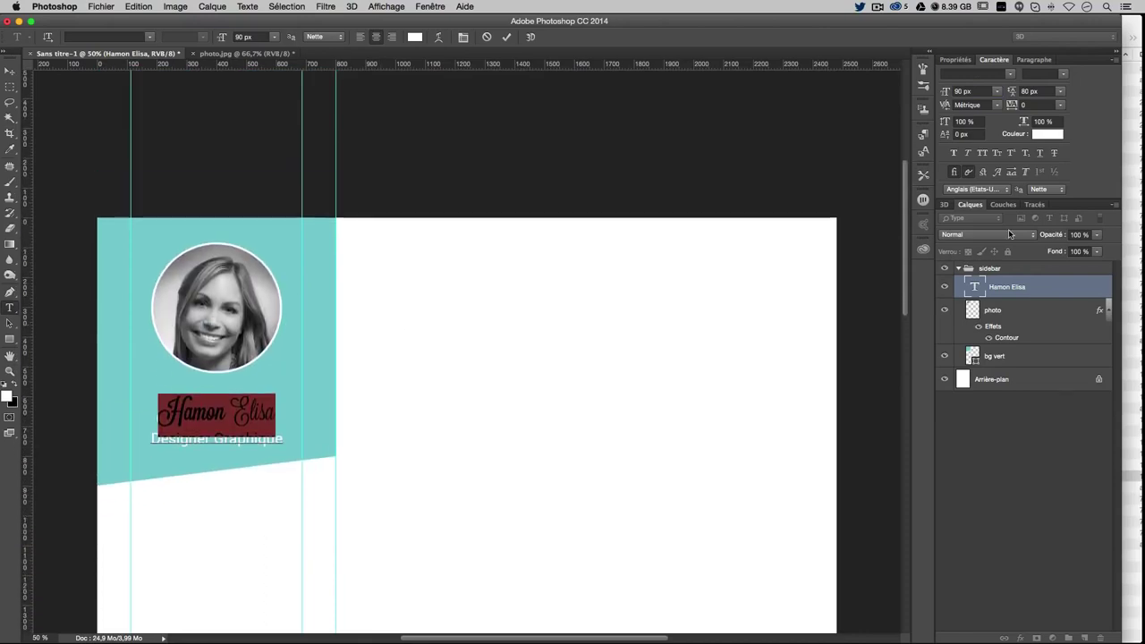
type("100")
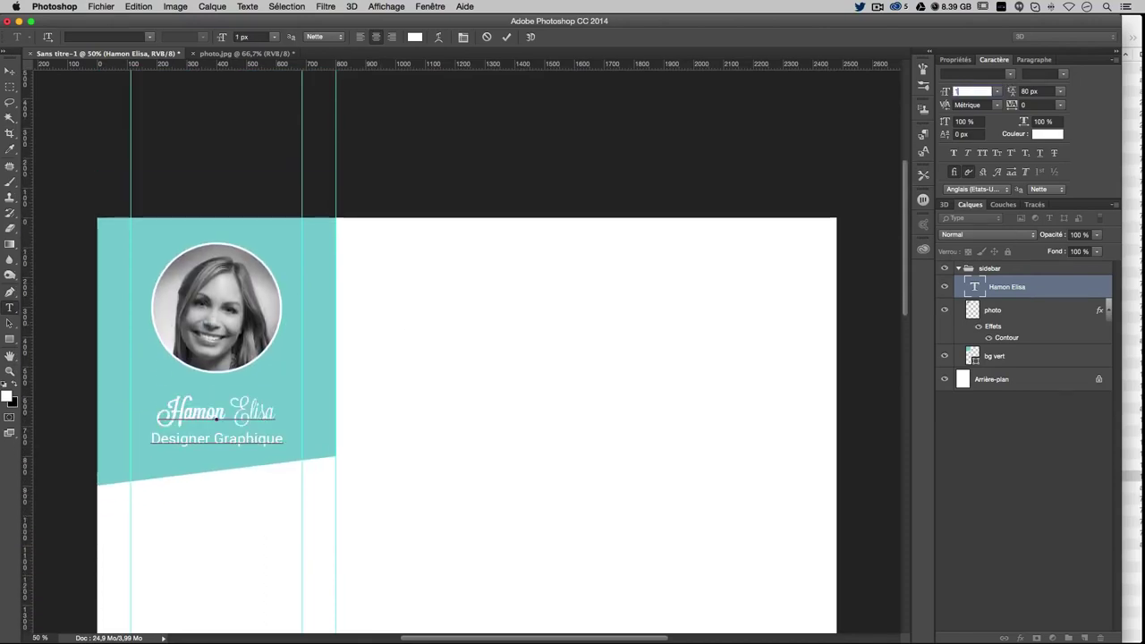
key("Return")
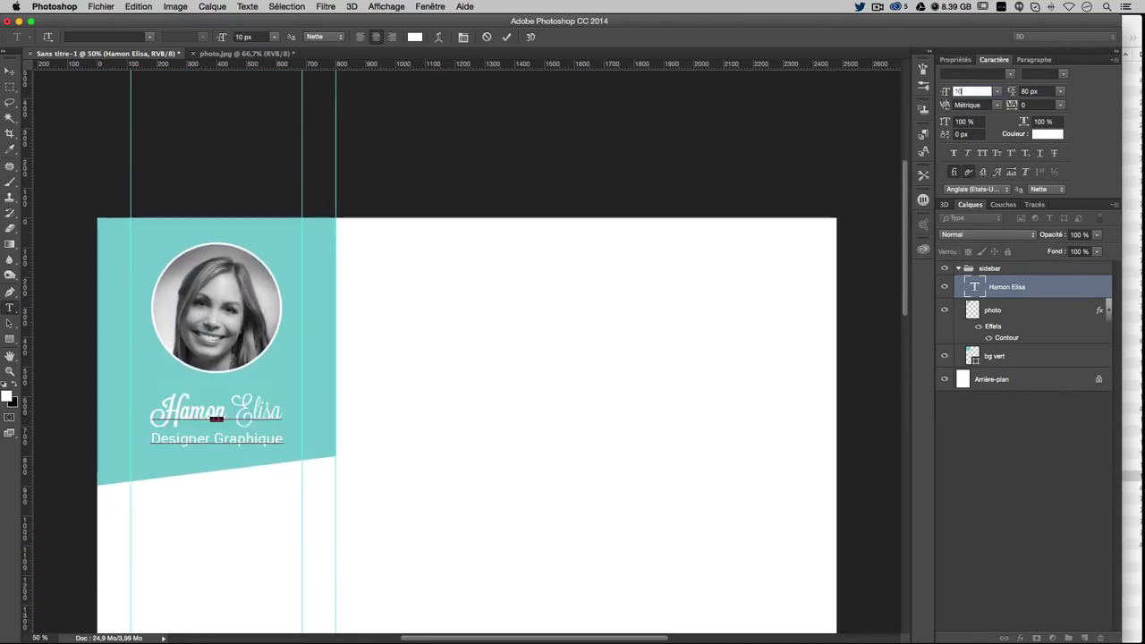
type("112")
key("Return")
type("120")
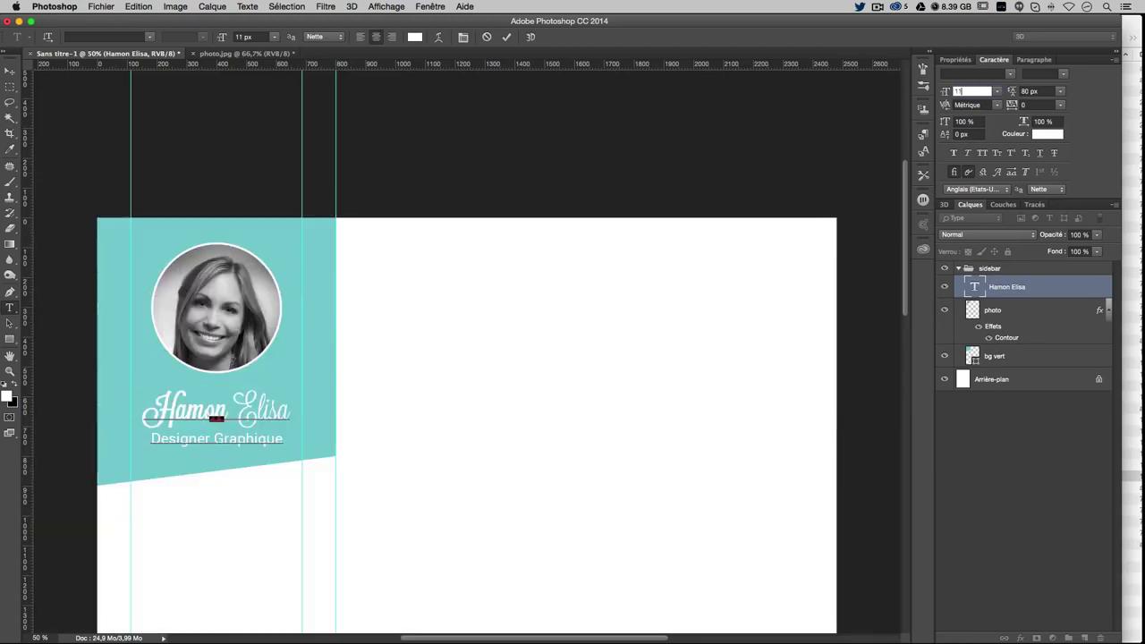
key("Return")
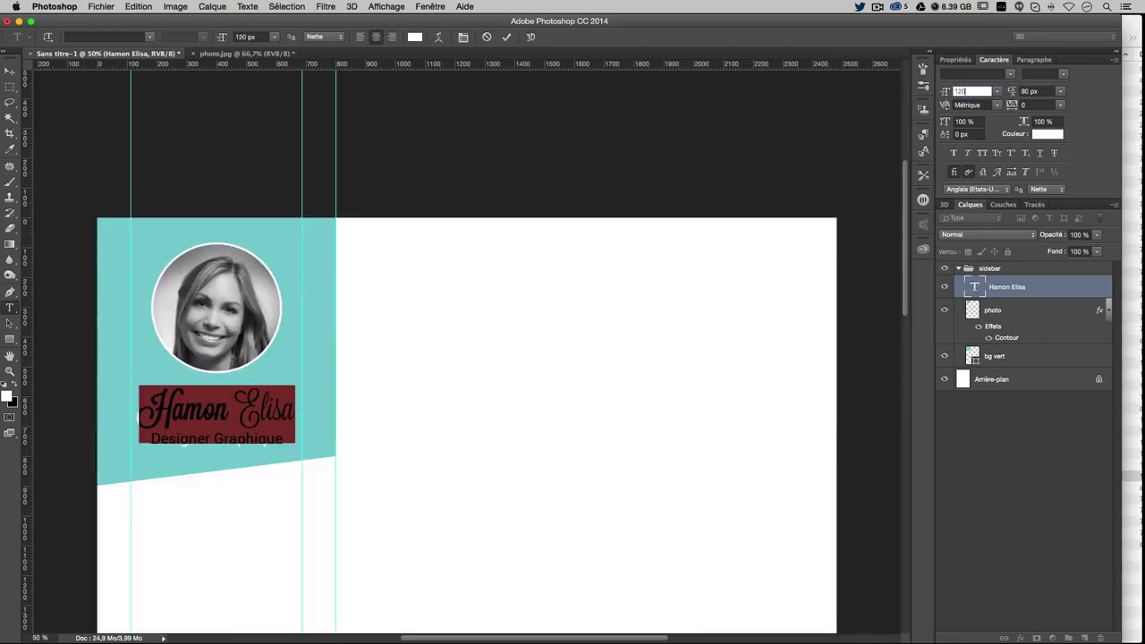
type("125")
key("Return")
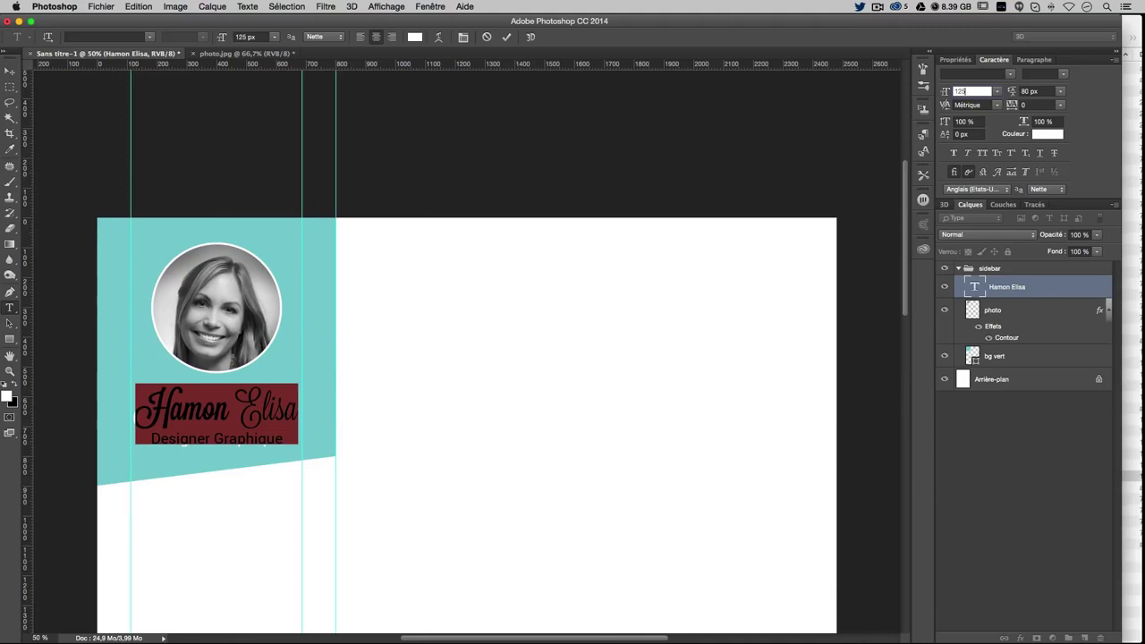
left_click(278, 426)
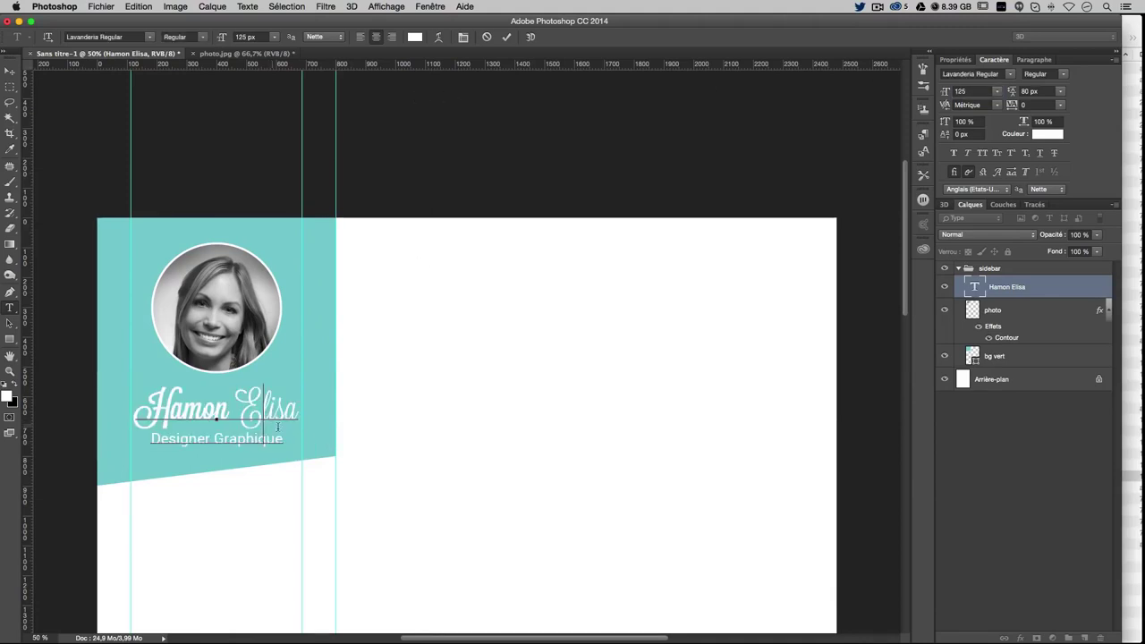
- Select both lines and adjust the leading, settling on 80 px
mouse_move(288, 437)
left_mouse_down()
mouse_move(257, 432)
mouse_move(266, 438)
left_mouse_up()
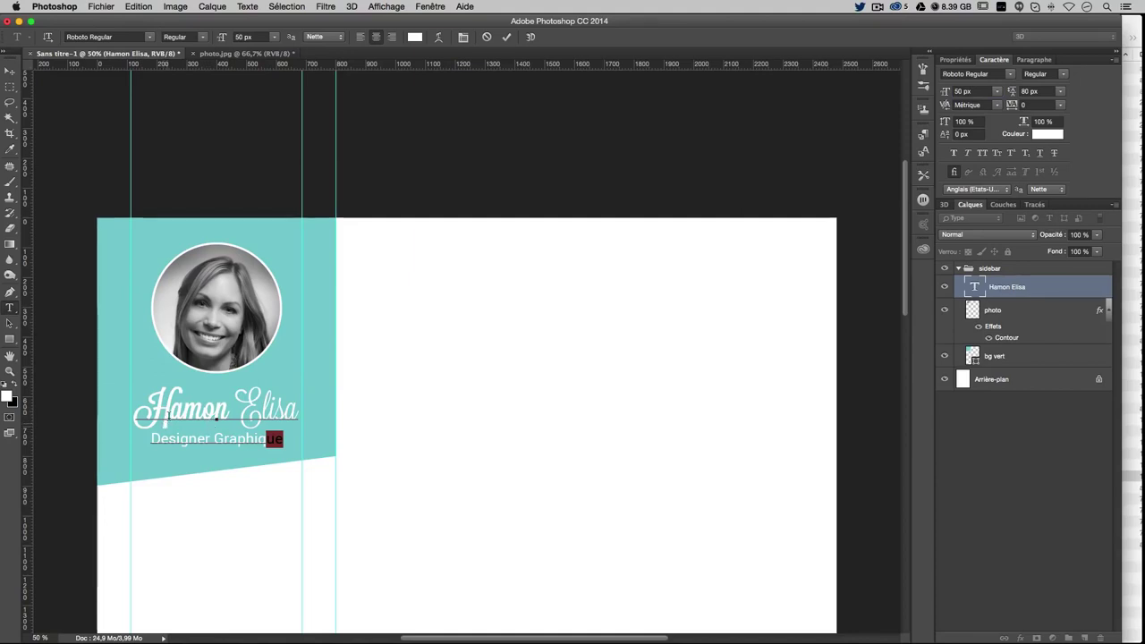
key("ctrl+a")
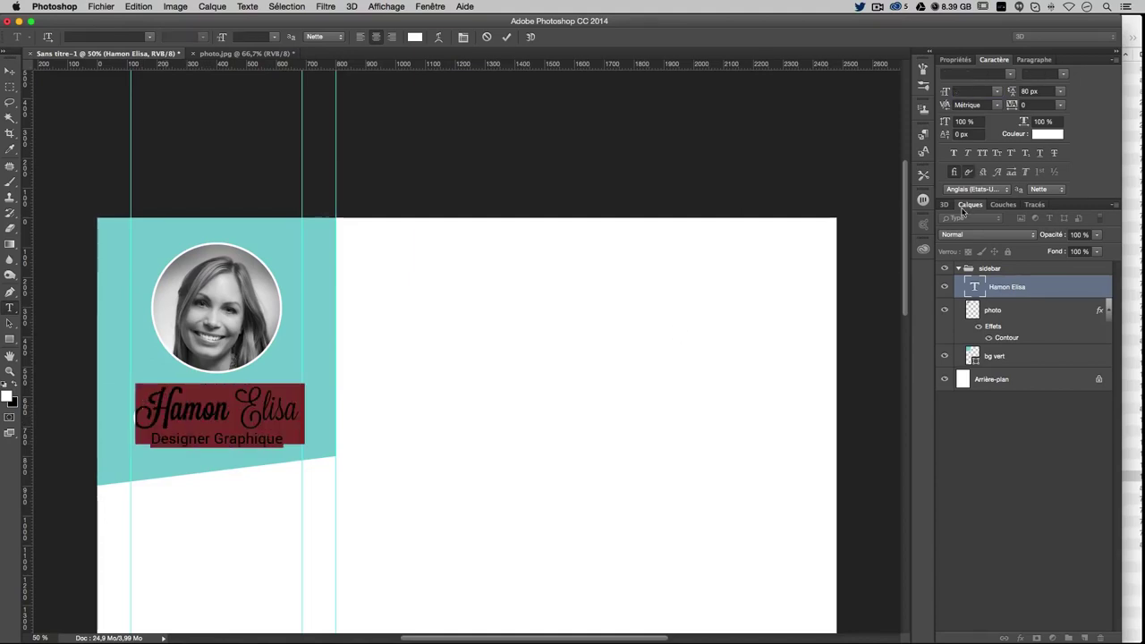
left_click(1029, 91)
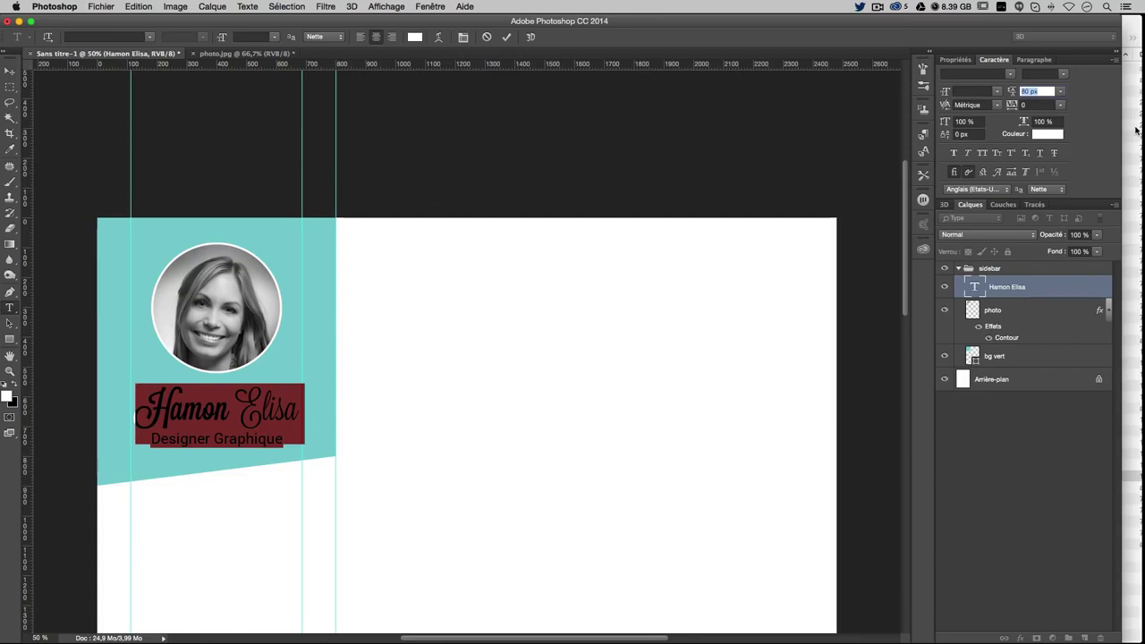
type("100")
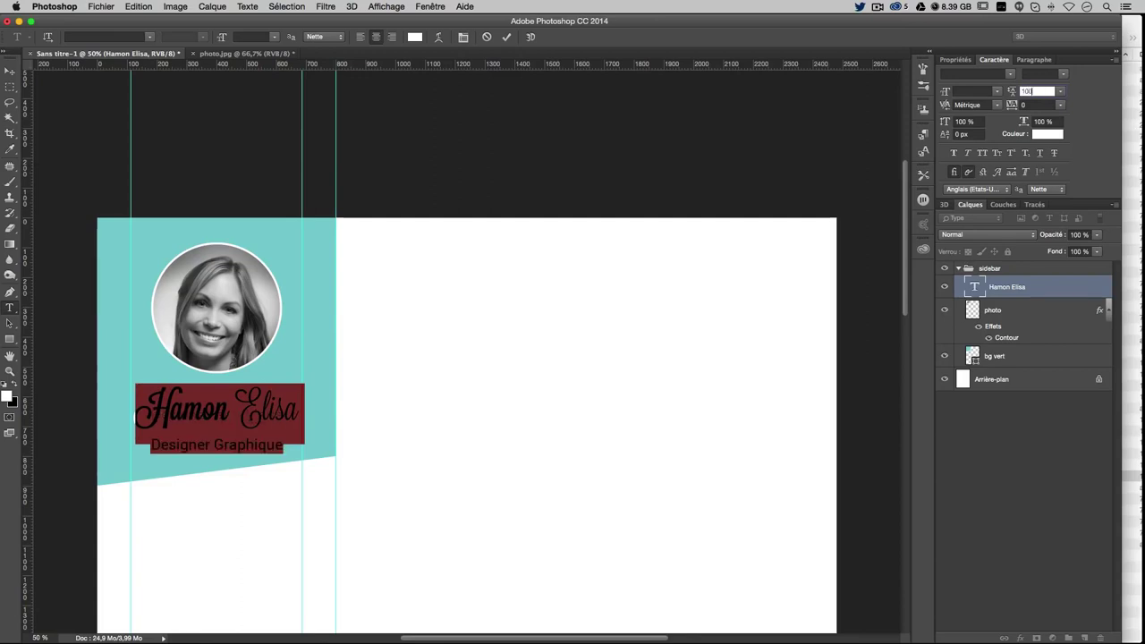
type("10")
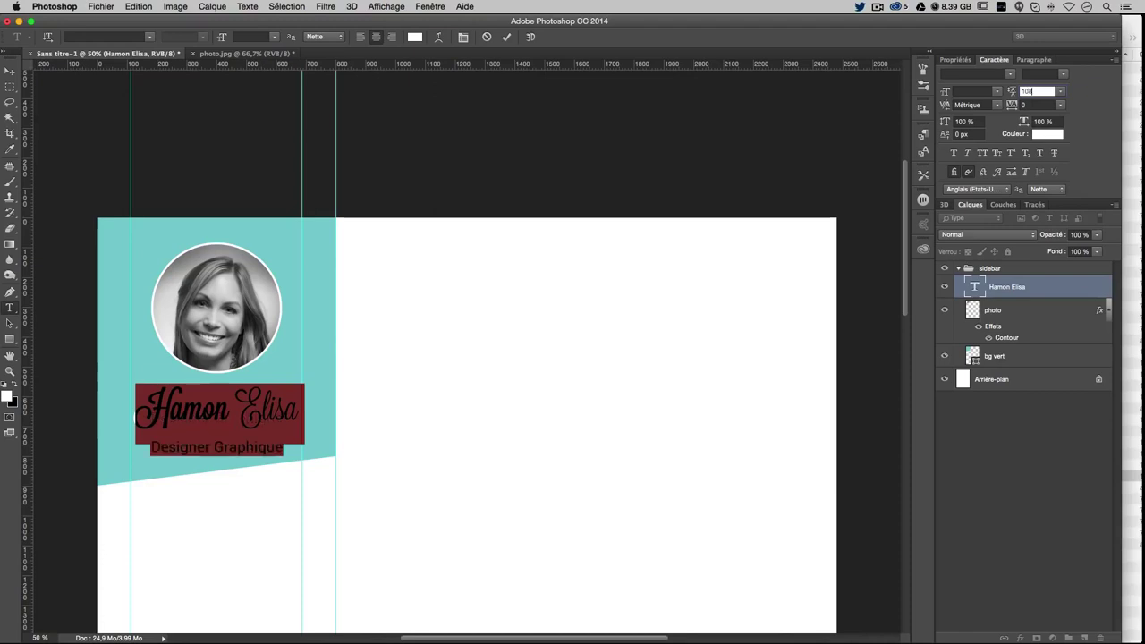
key("BackSpace")
key("BackSpace")
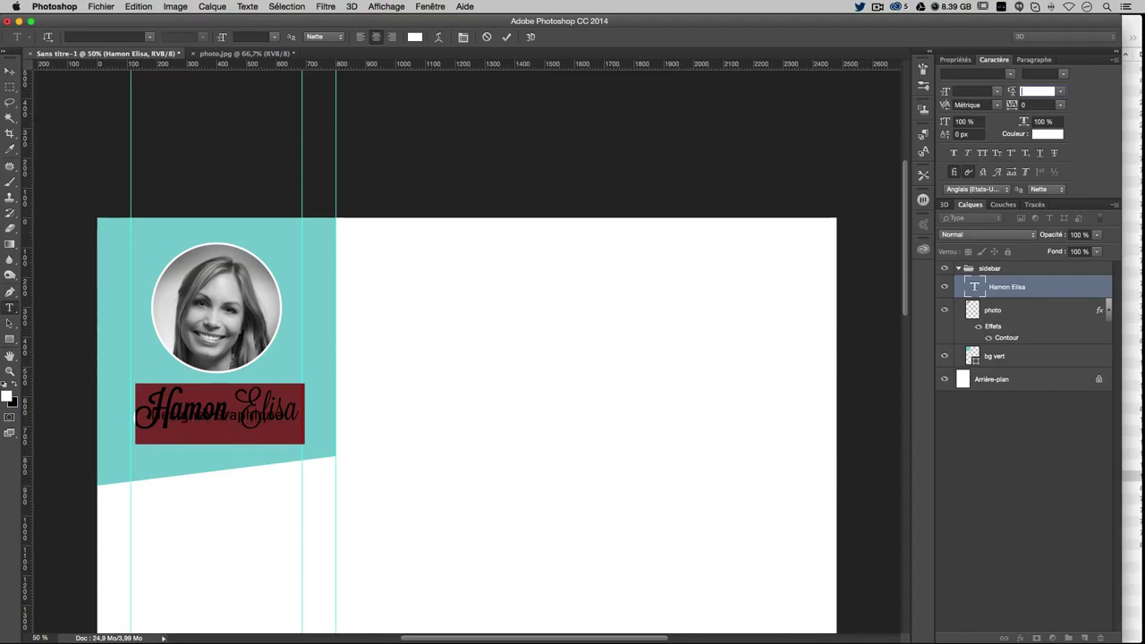
type("50")
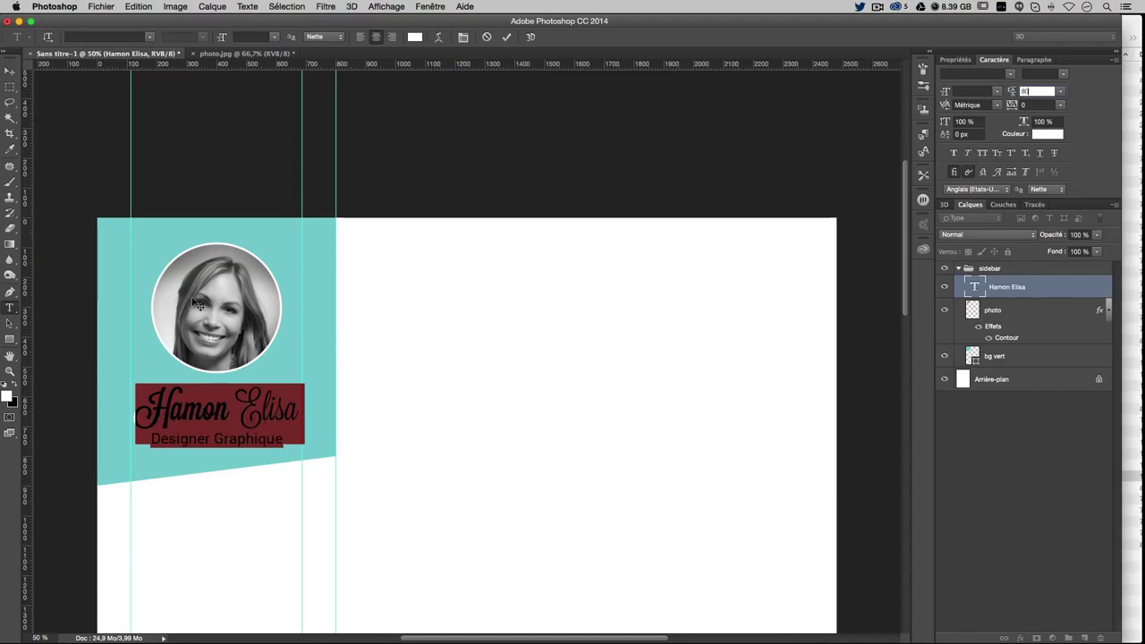
left_click(187, 436)
- Colour the Designer Graphique line dark slate #2d373d
double_click(189, 437)
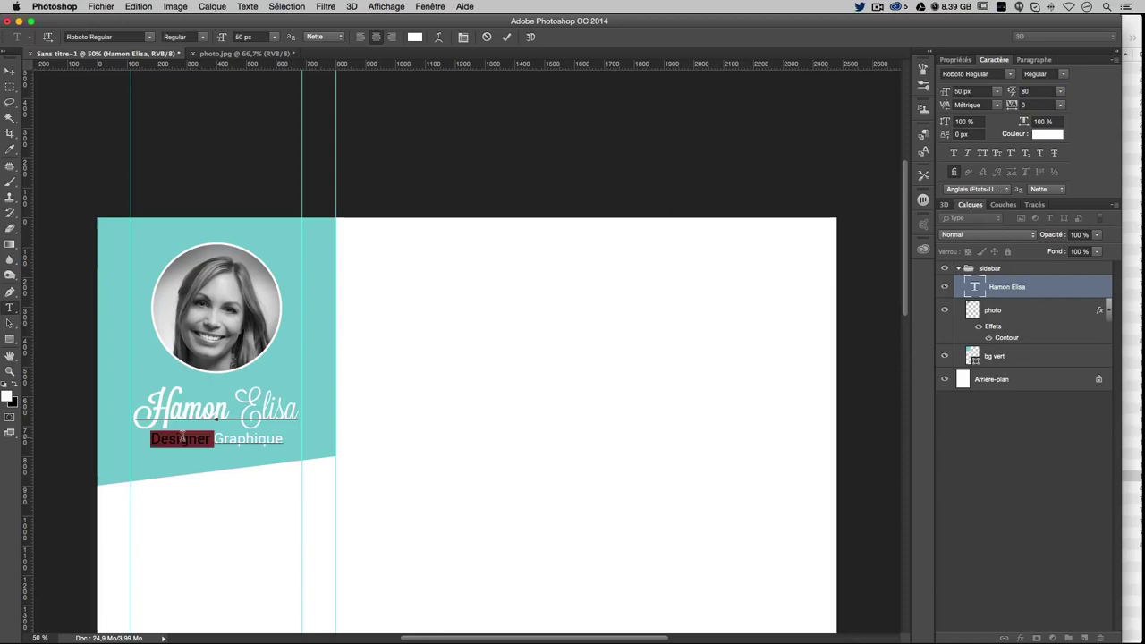
left_click_drag(189, 437, 231, 433)
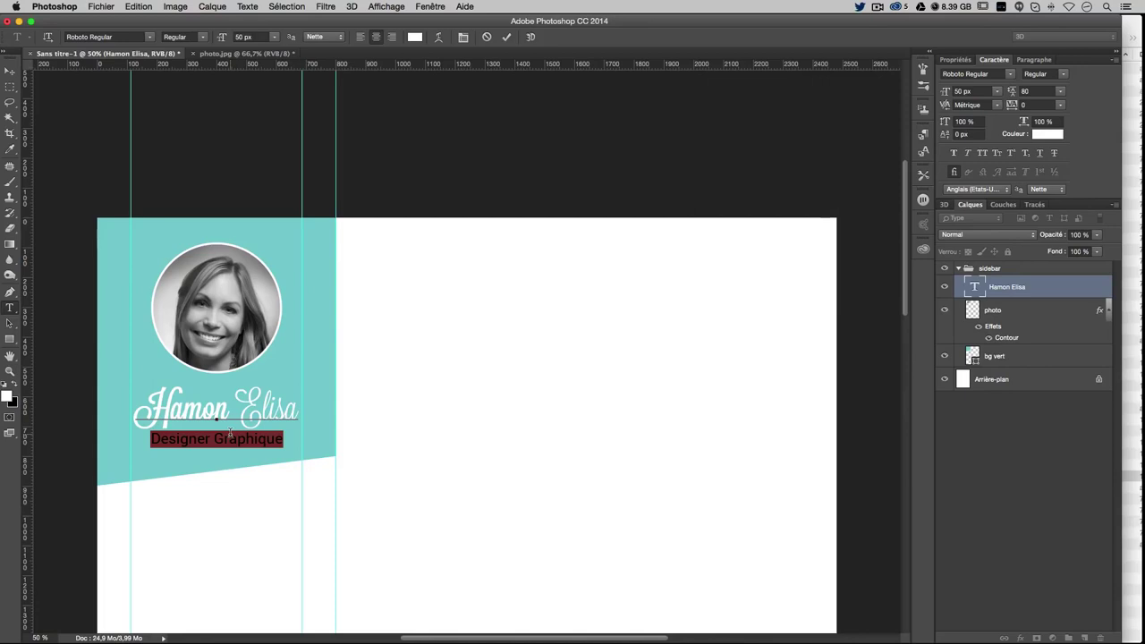
left_click(1043, 134)
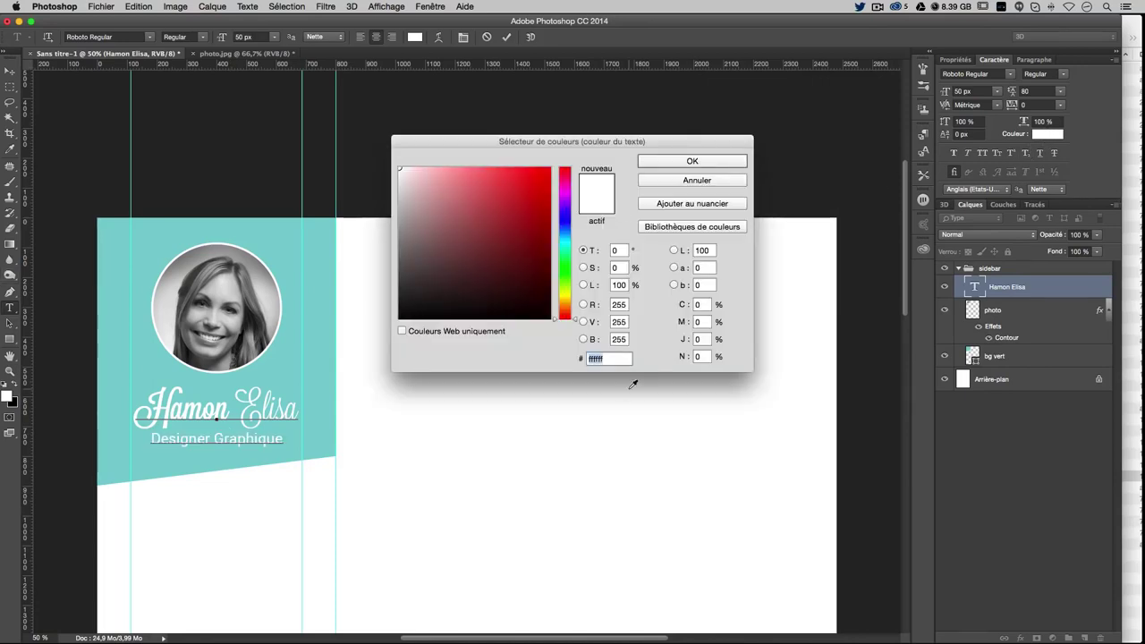
type("2")
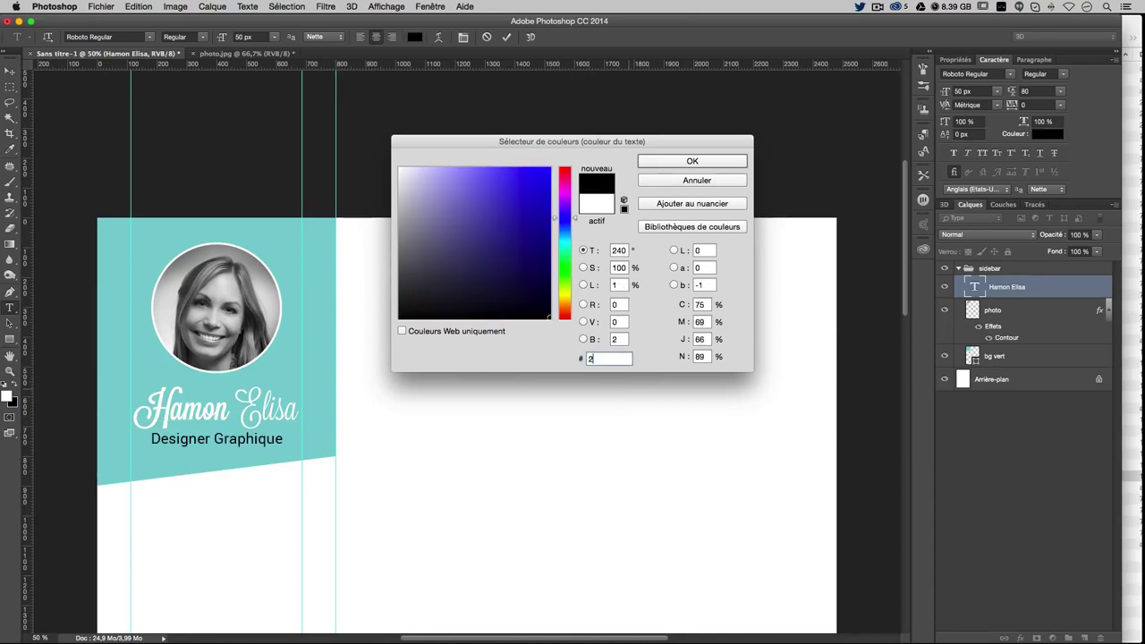
type("d3")
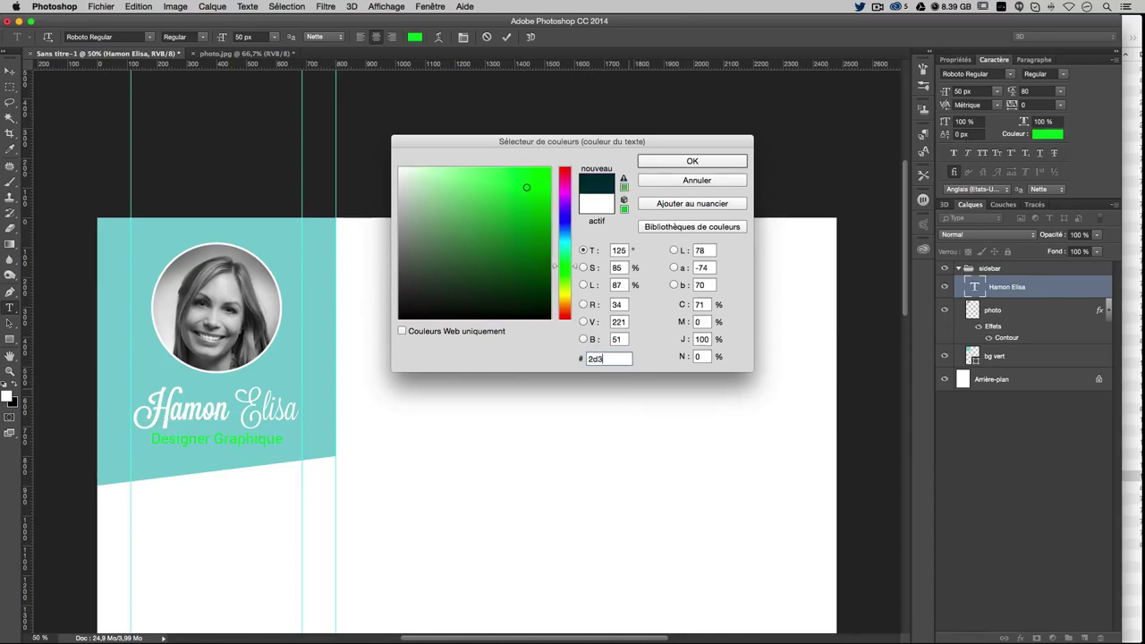
type("73d")
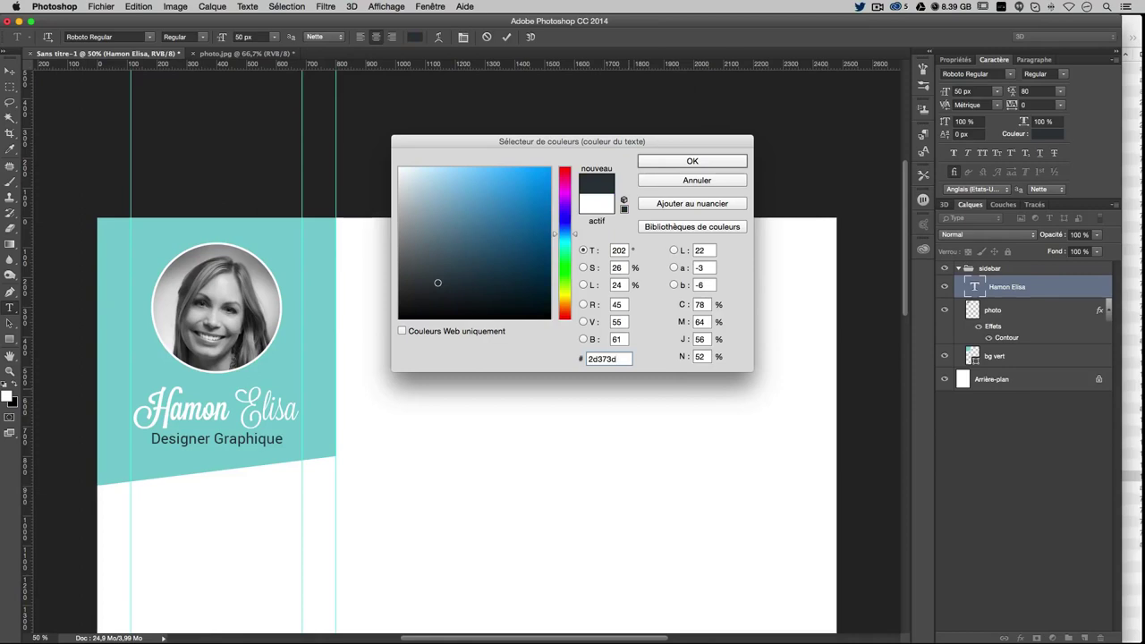
left_click(687, 164)
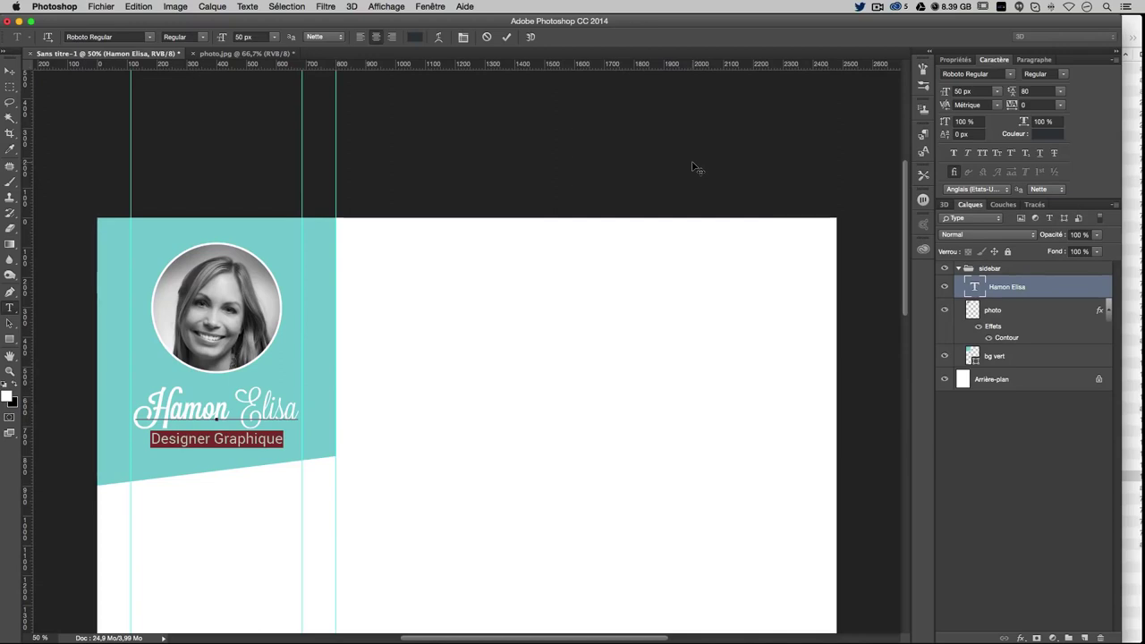
- Set the subtitle to Roboto Light and commit the text edit
left_click(1063, 75)
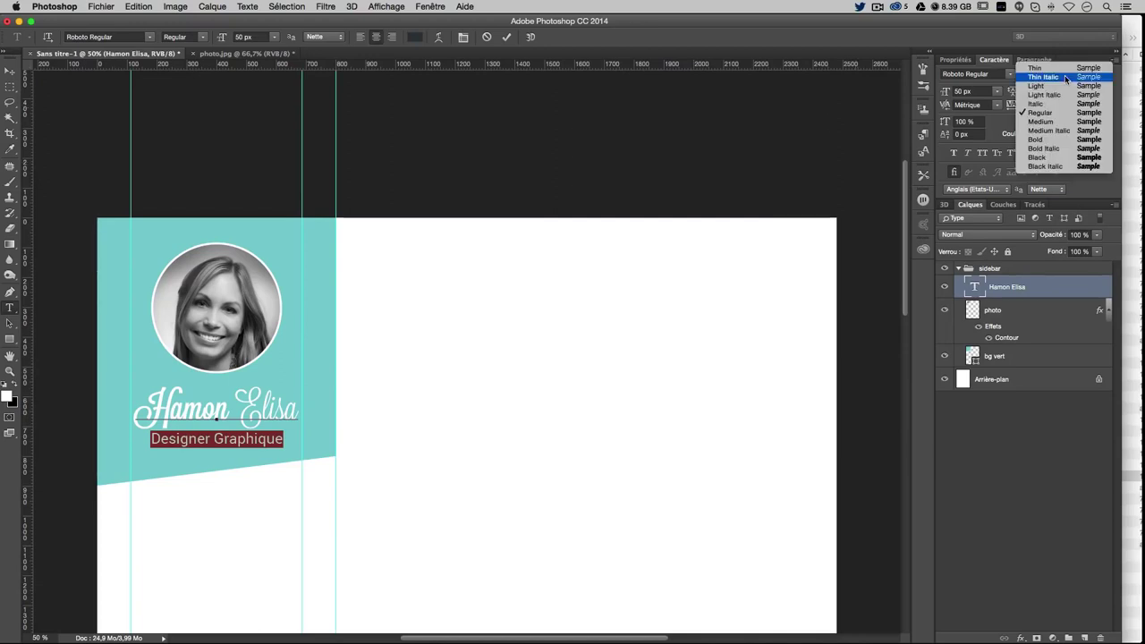
left_click(1063, 86)
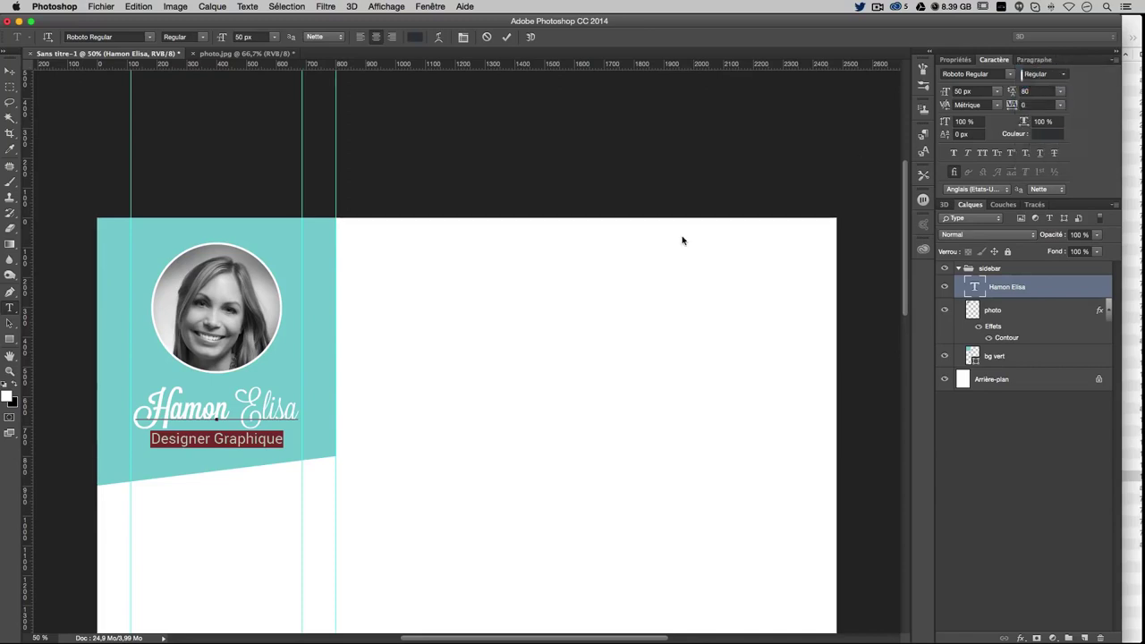
left_click(6, 72)
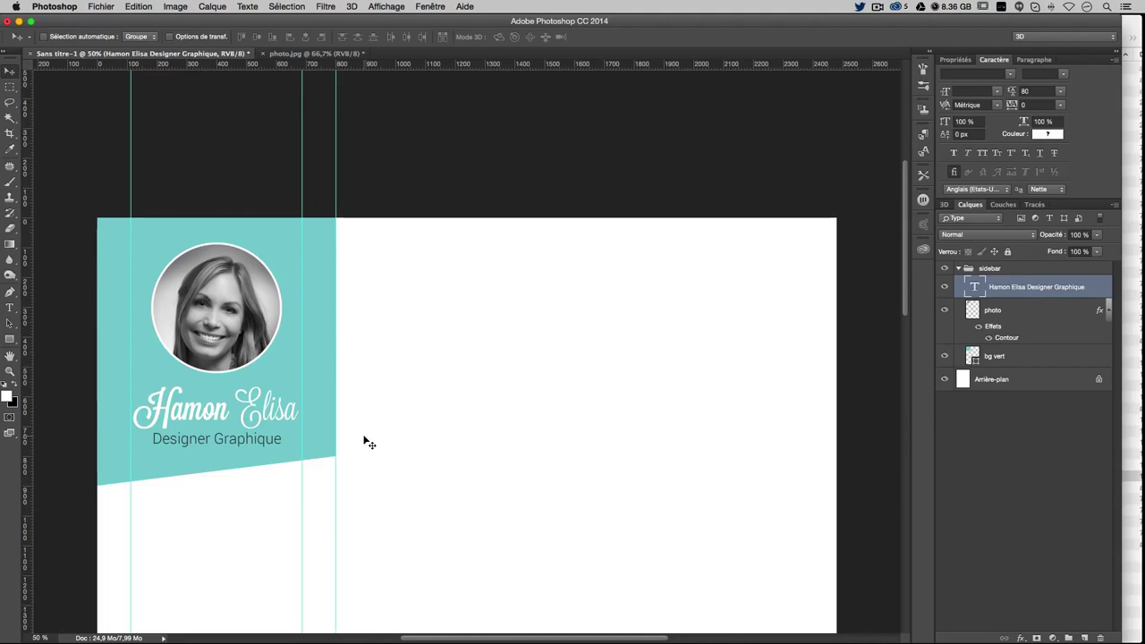
- Centre-align the name and Designer Graphique paragraph and commit the change
key("Right")
key("Right")
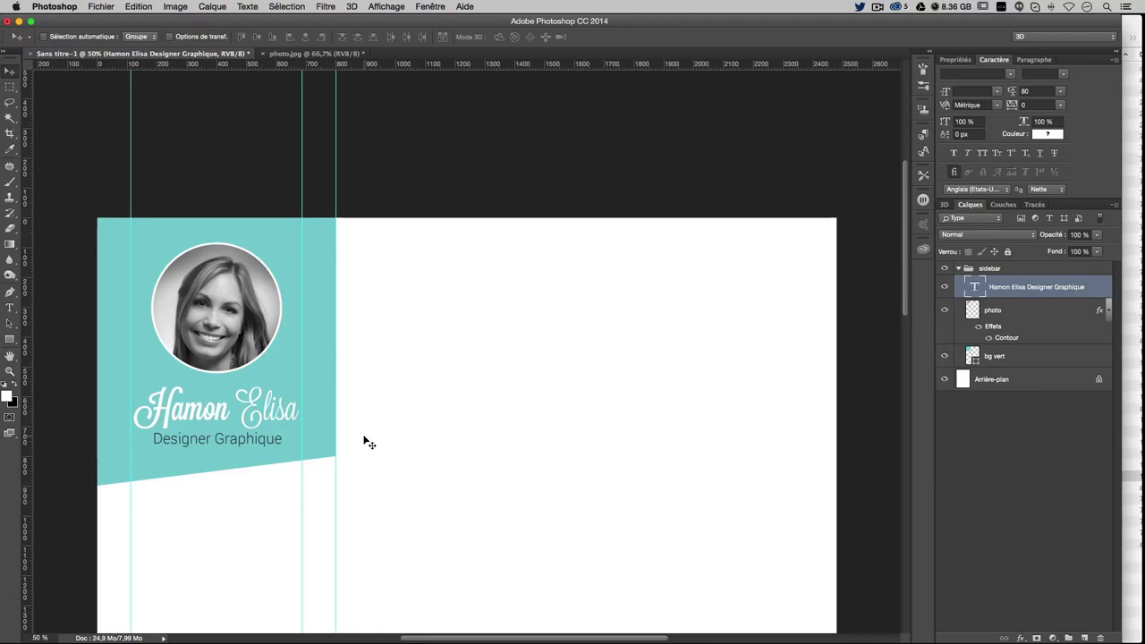
double_click(975, 290)
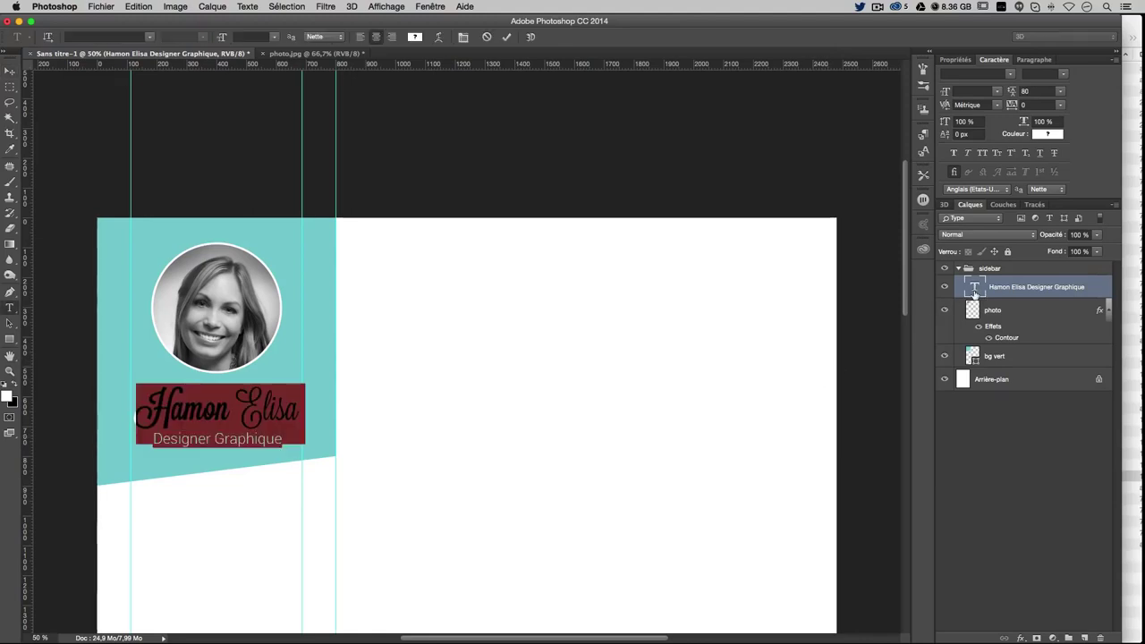
left_click(1037, 60)
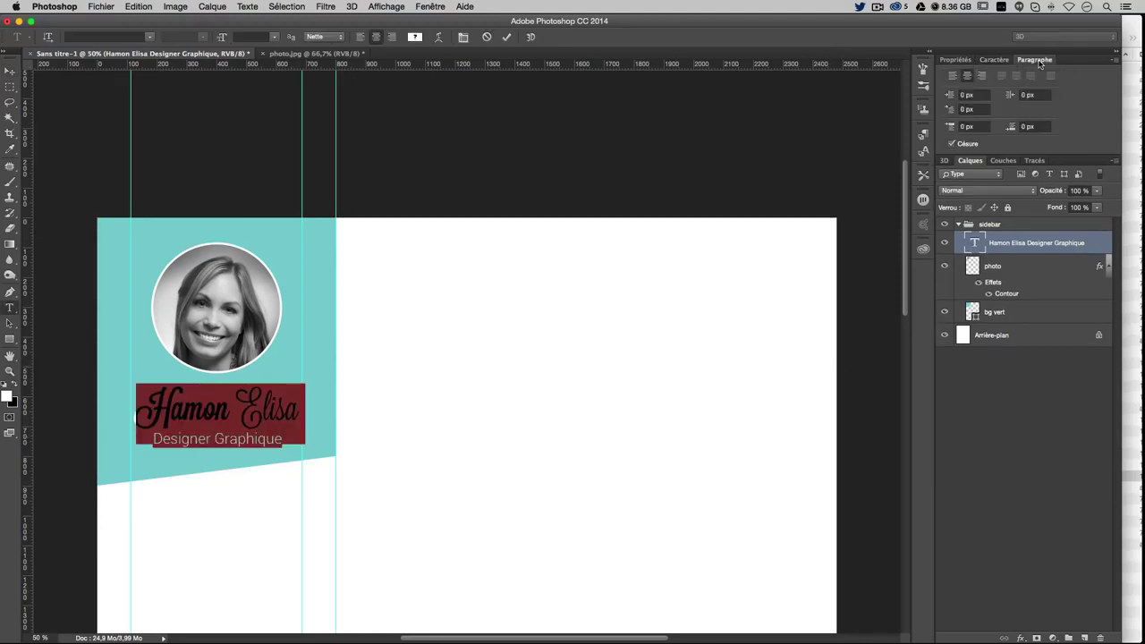
left_click(954, 77)
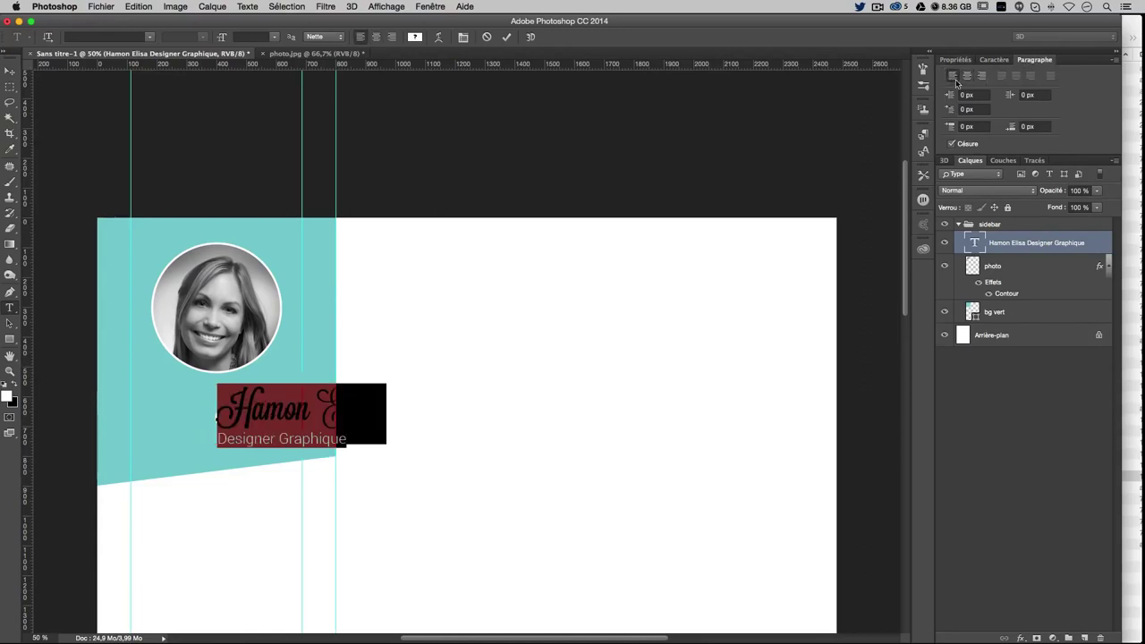
left_click(966, 77)
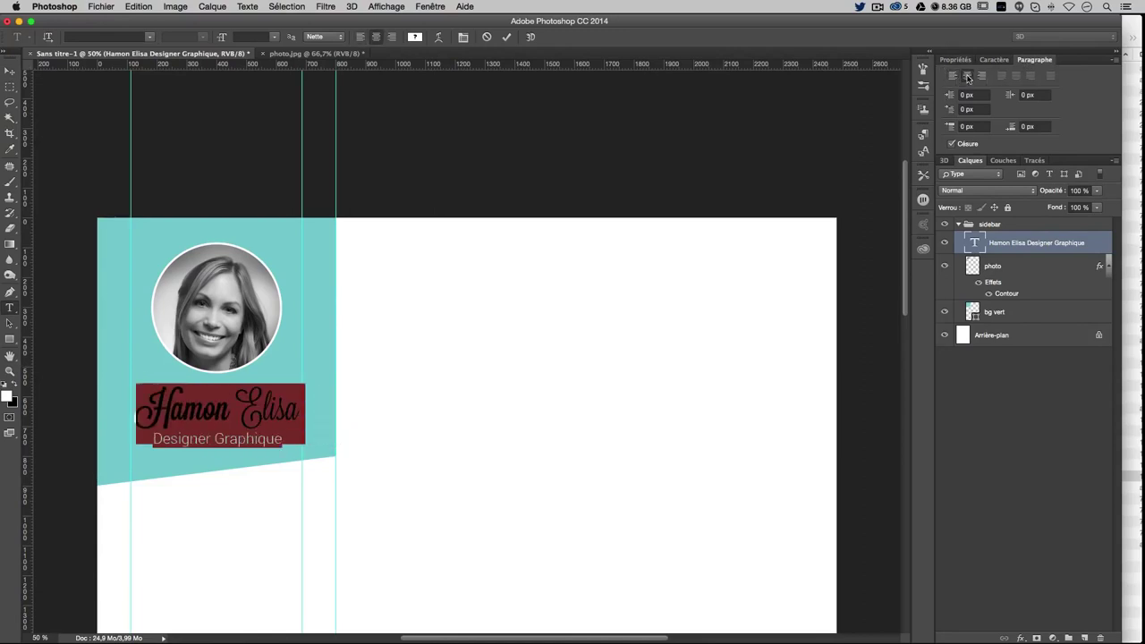
left_click(10, 71)
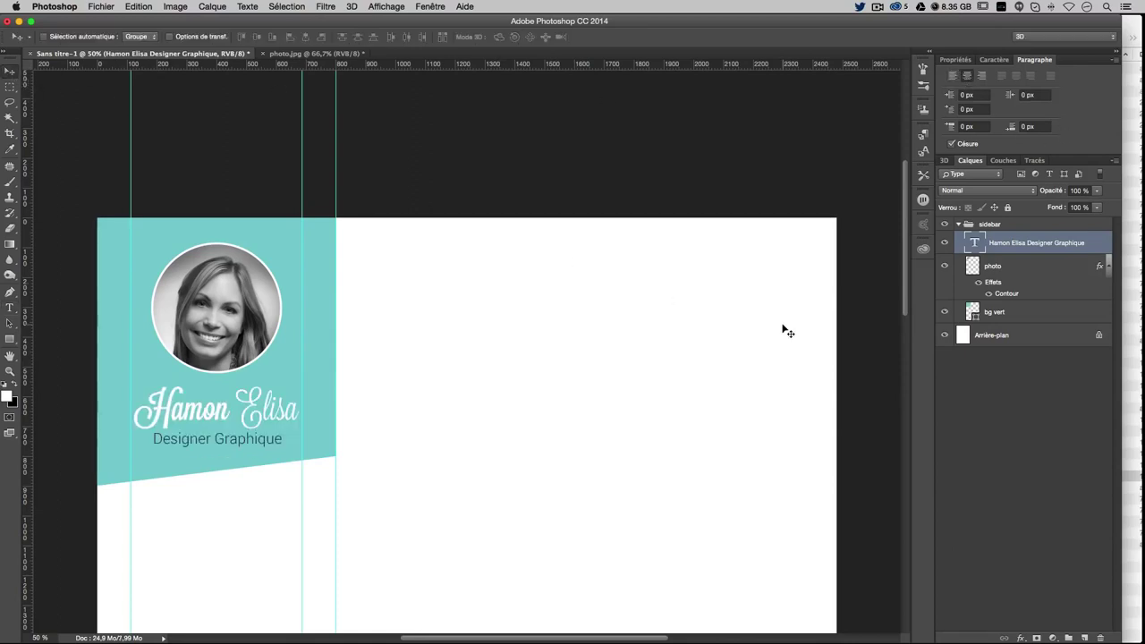
- Zoom out, hide the guides, and nudge the name-and-title text layer up 2 px
key("ctrl+minus")
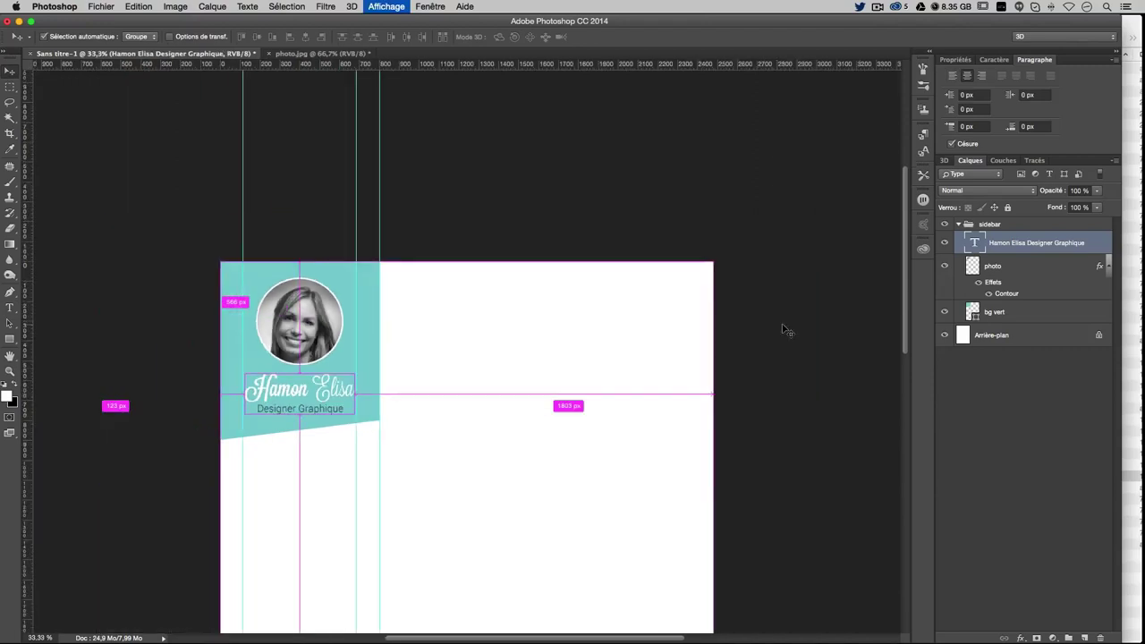
key("ctrl+minus")
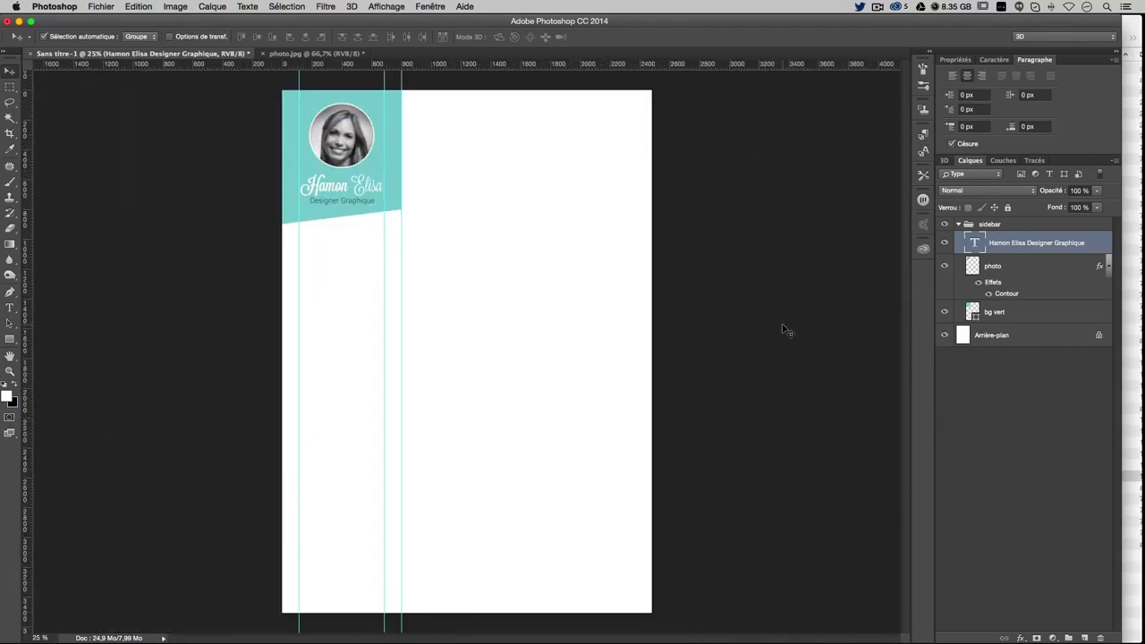
key("ctrl+semicolon")
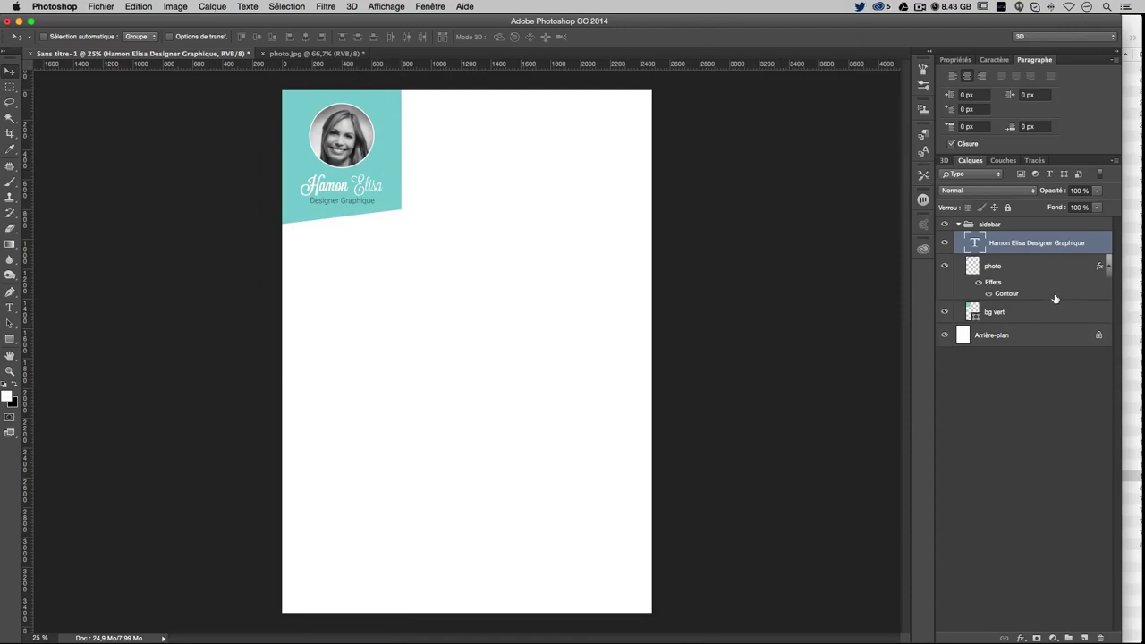
left_click(1013, 266)
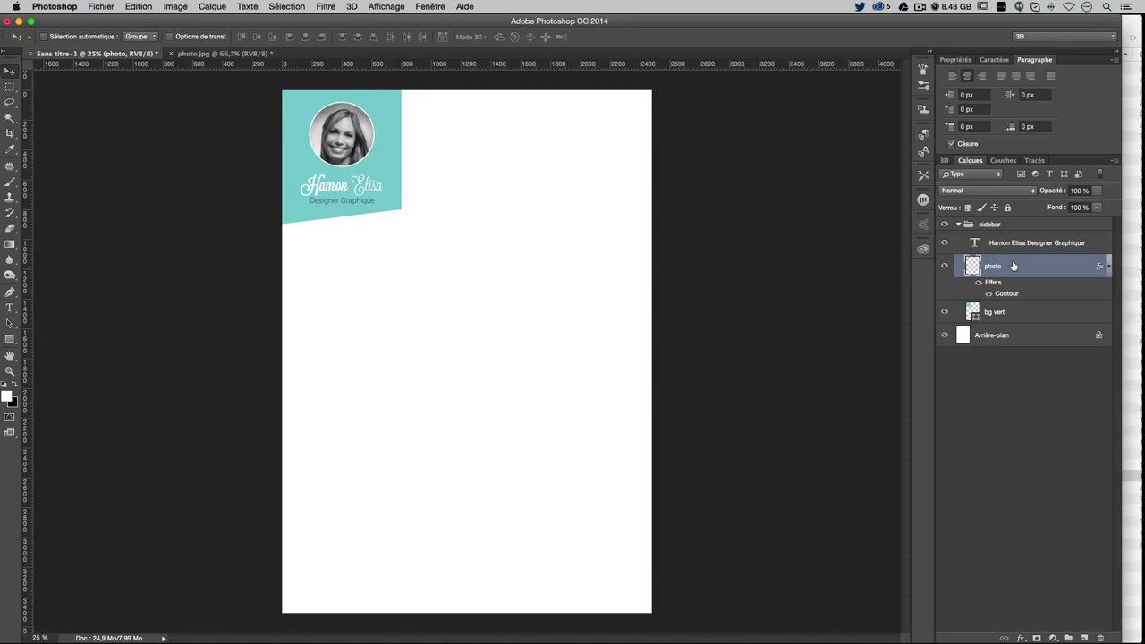
left_click(1013, 252)
key("Up")
key("Up")
key("Up")
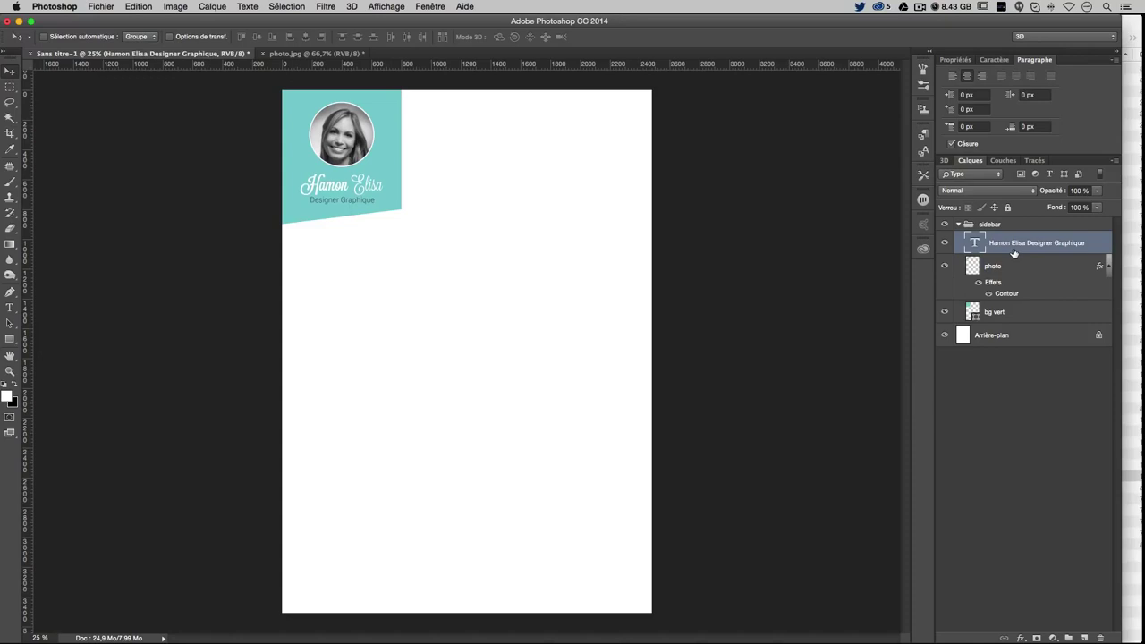
key("Up")
key("Up")
key("Up")
- Select 'Designer' in the subtitle and open its text colour picker, then cancel without changes
left_click(1008, 313)
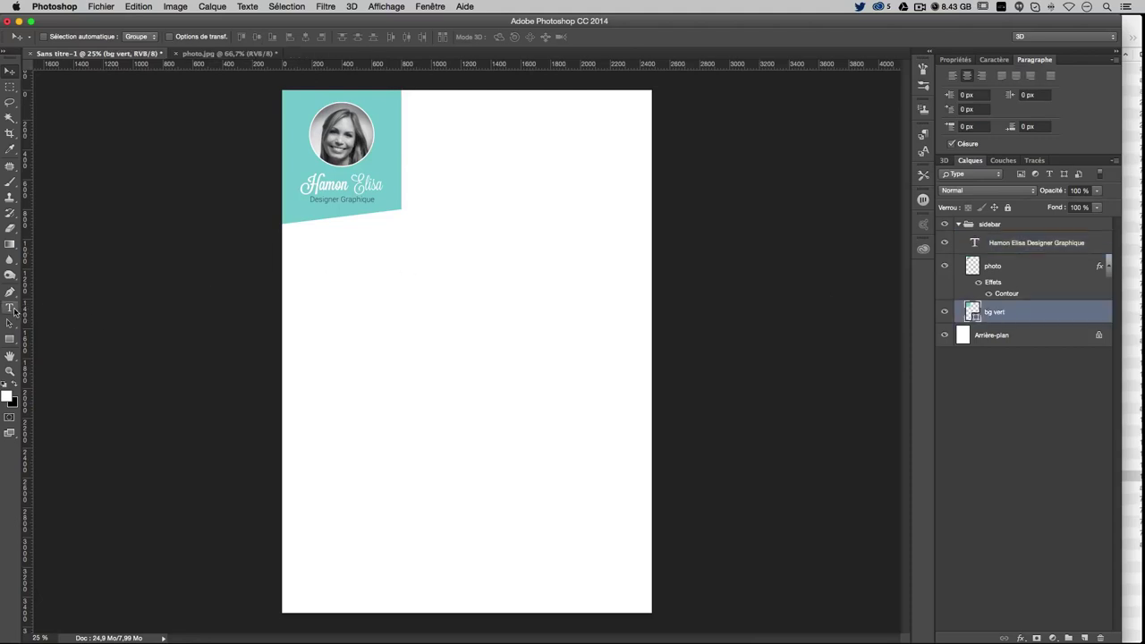
left_click(9, 307)
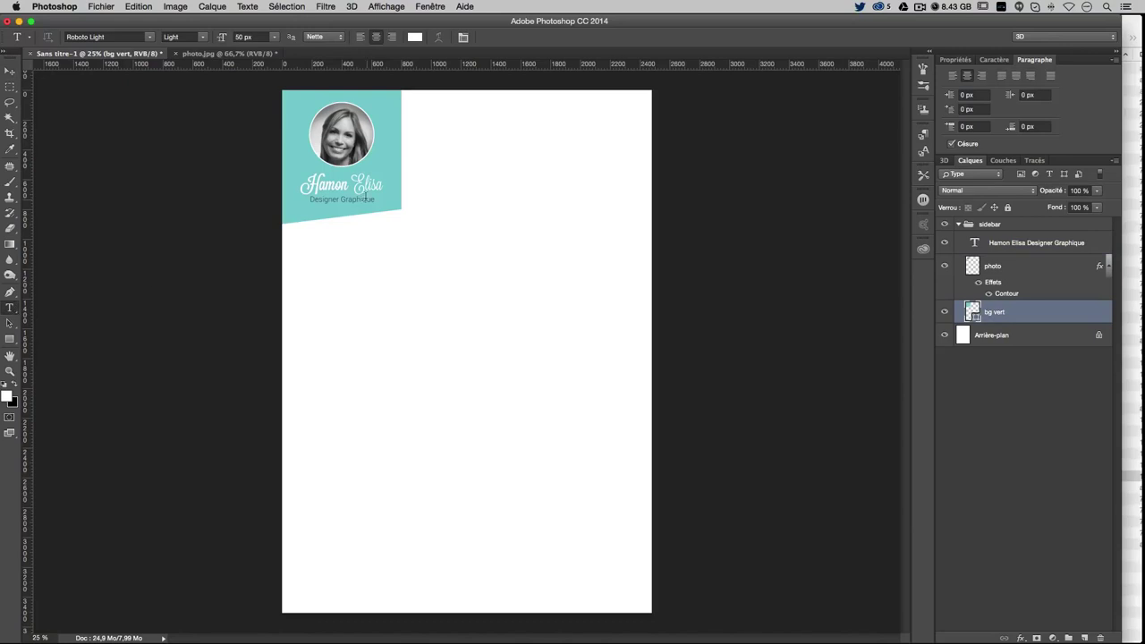
left_click(314, 203)
key("Escape")
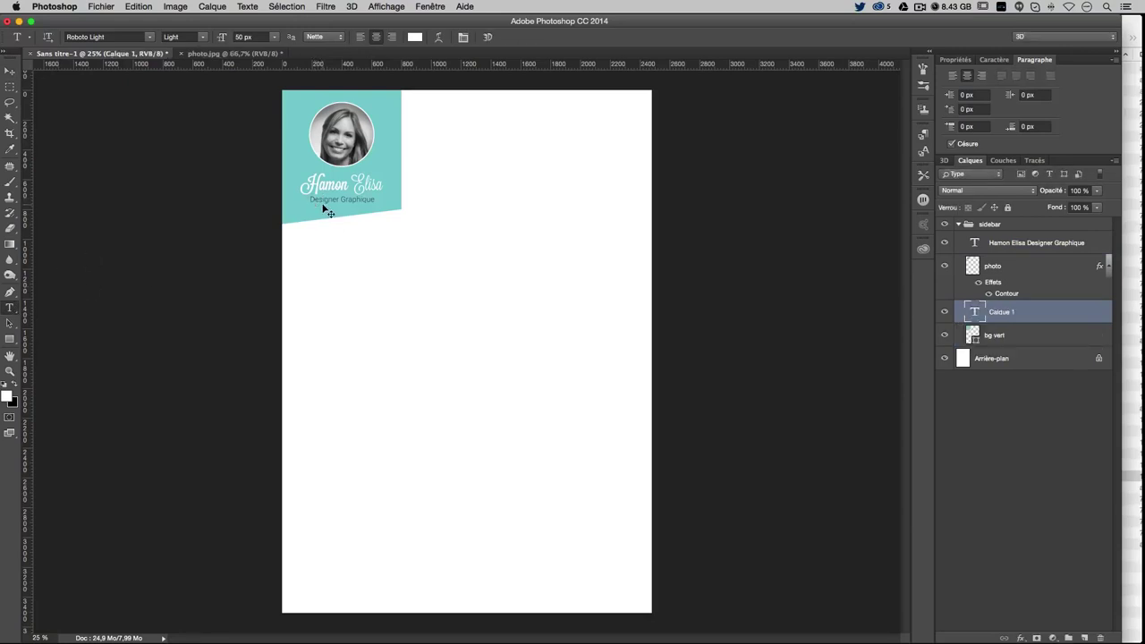
double_click(324, 199)
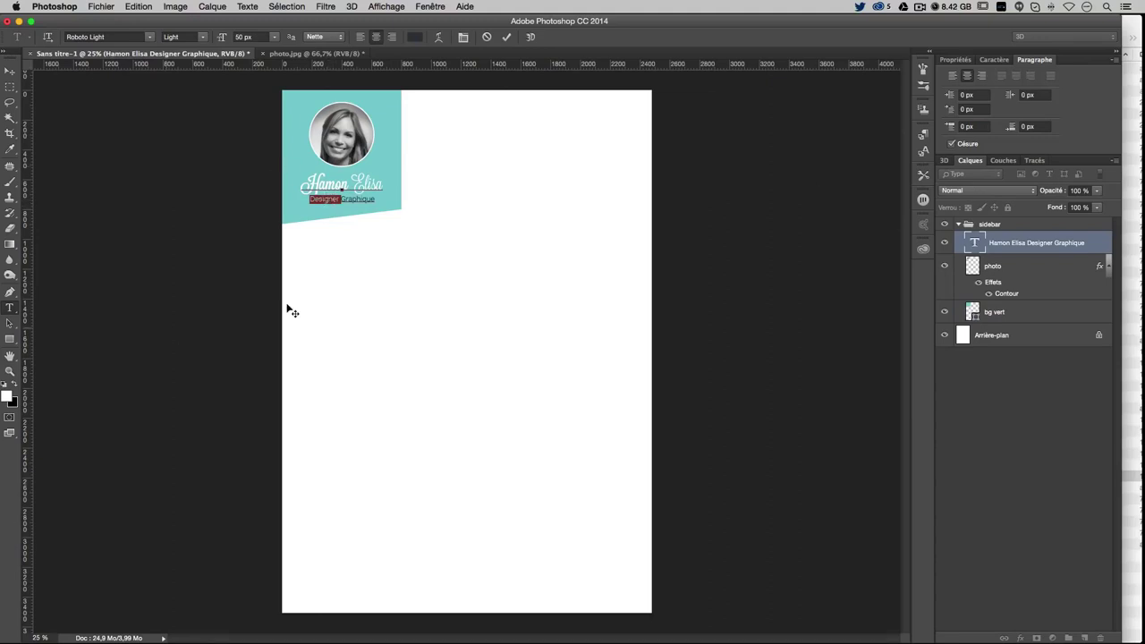
left_click(994, 60)
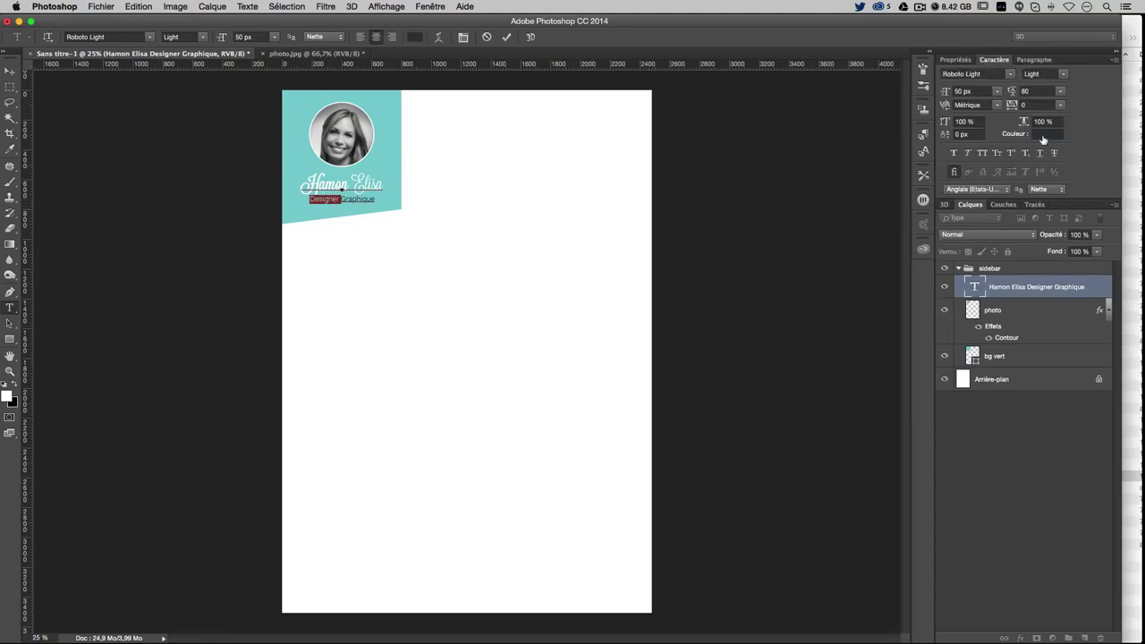
left_click(1044, 137)
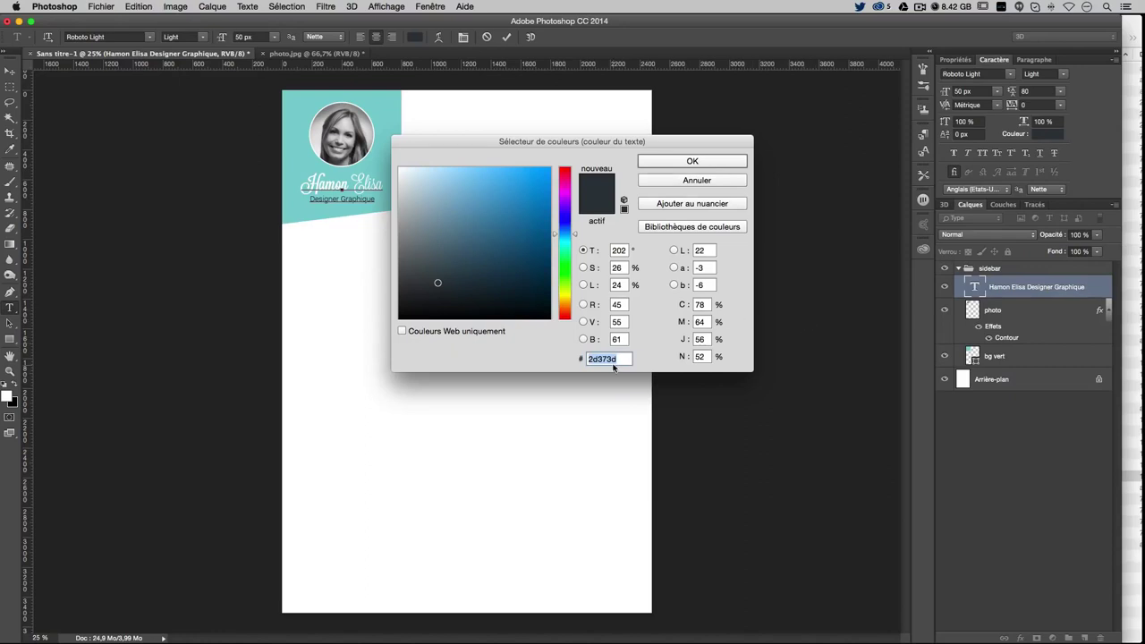
left_click(685, 183)
left_click(10, 71)
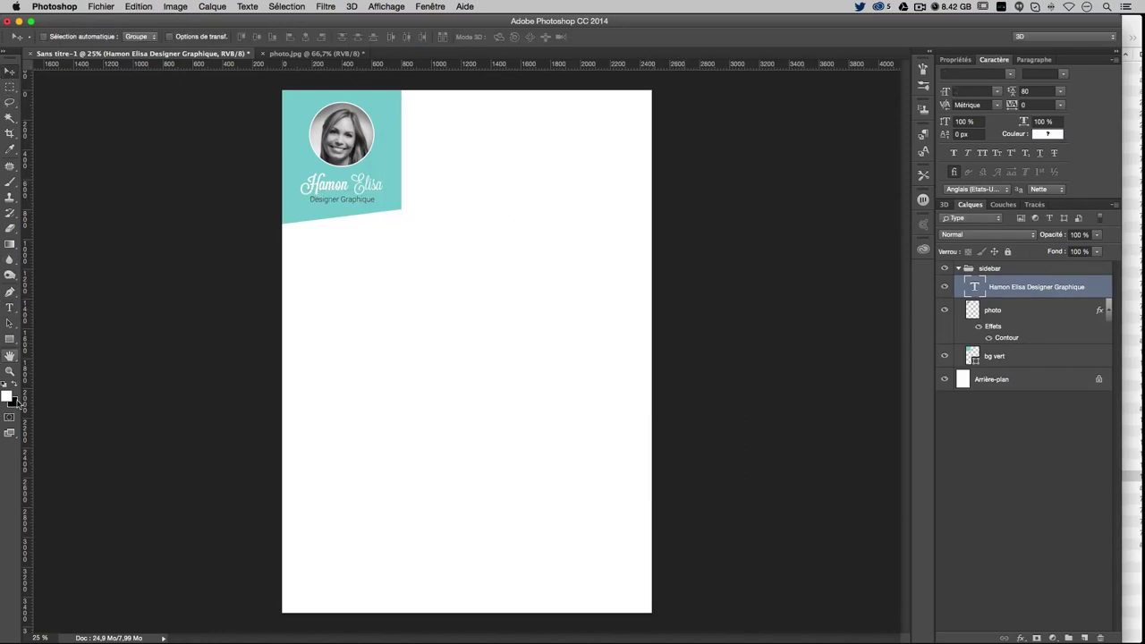
- Undo a narrow trial rectangle and create an exact 800 px wide rectangle instead
left_click(10, 343)
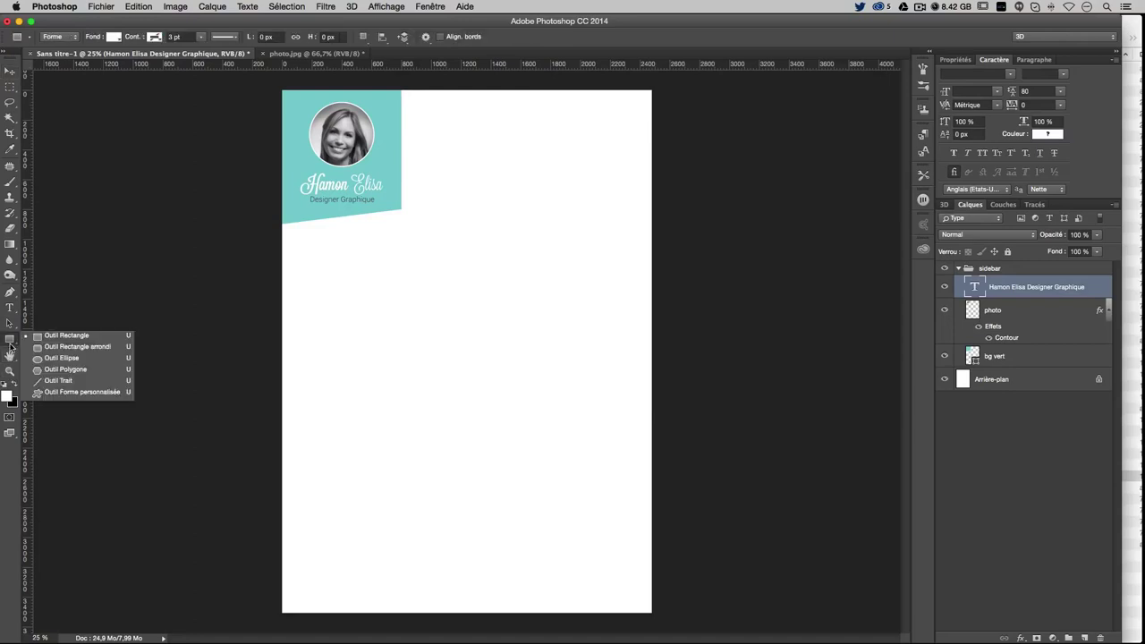
left_click(111, 338)
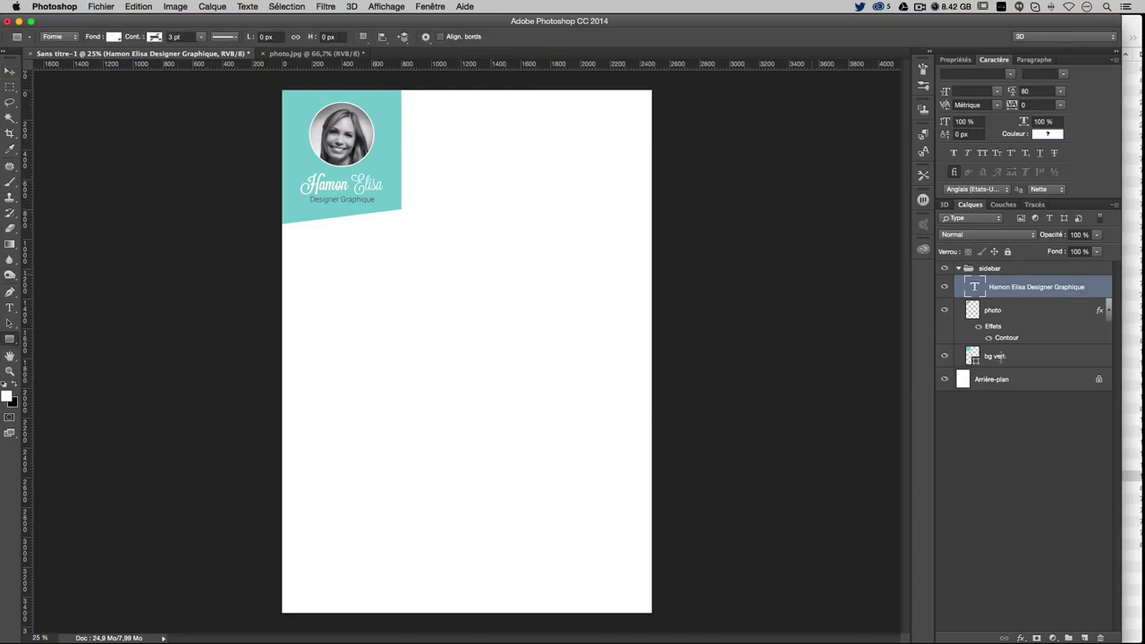
left_click(1045, 367)
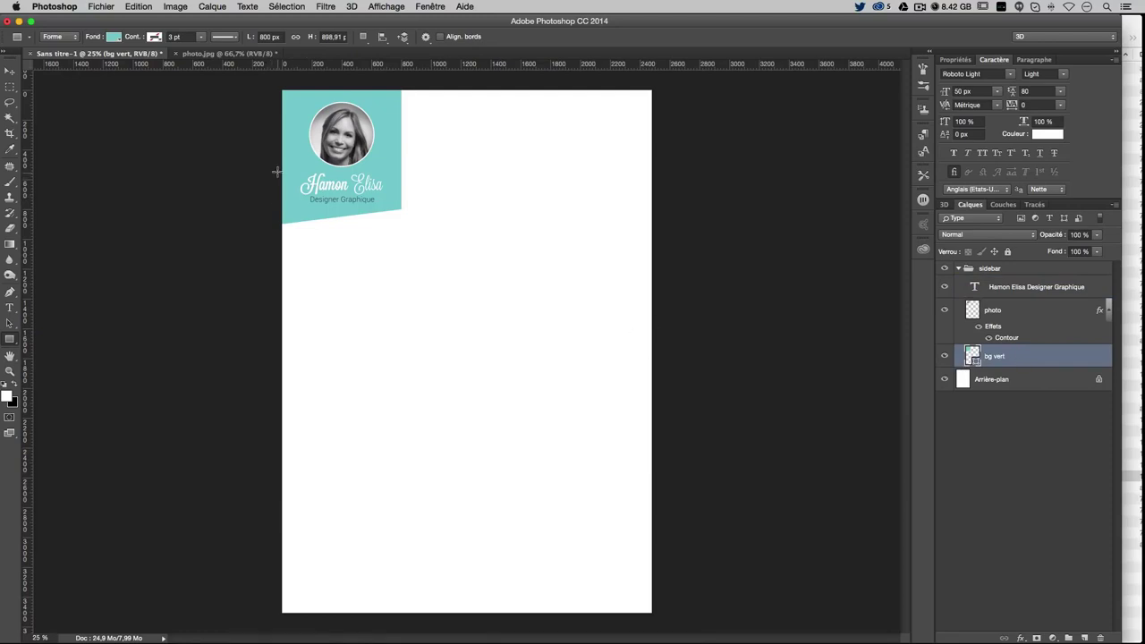
left_click_drag(277, 172, 293, 309)
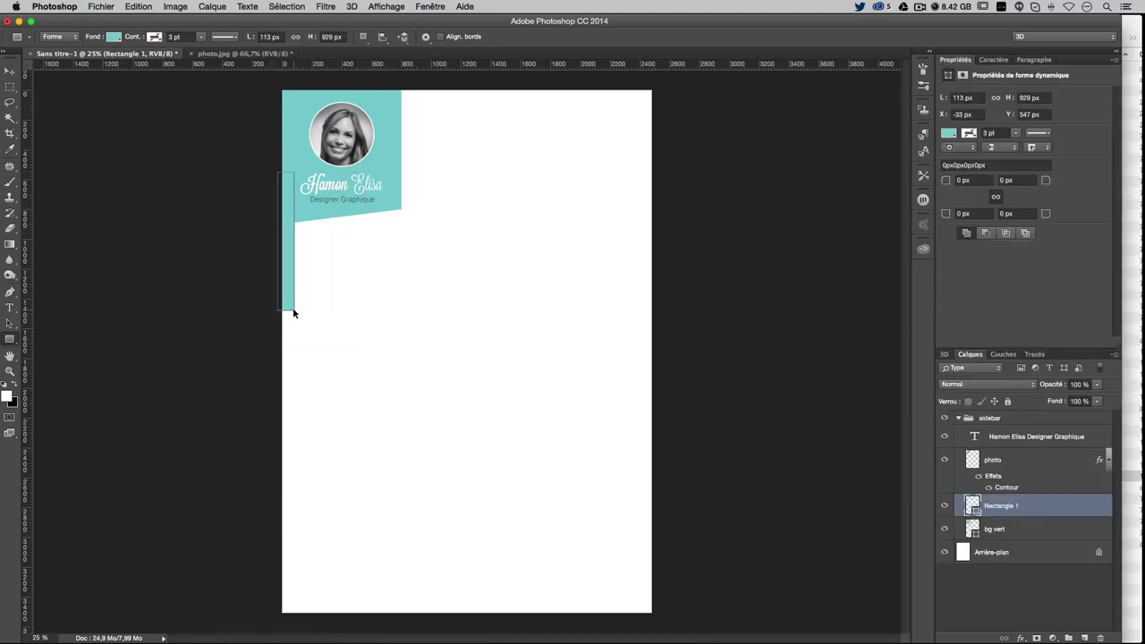
key("ctrl+z")
key("ctrl+semicolon")
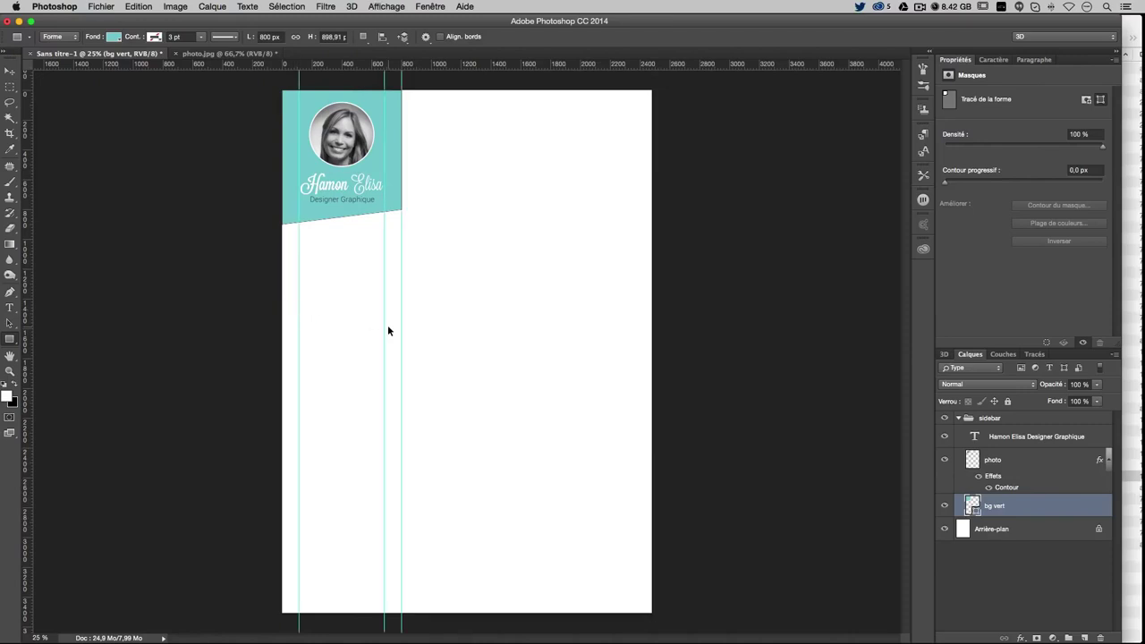
key("ctrl+plus")
scroll(364, 339, "up", 3)
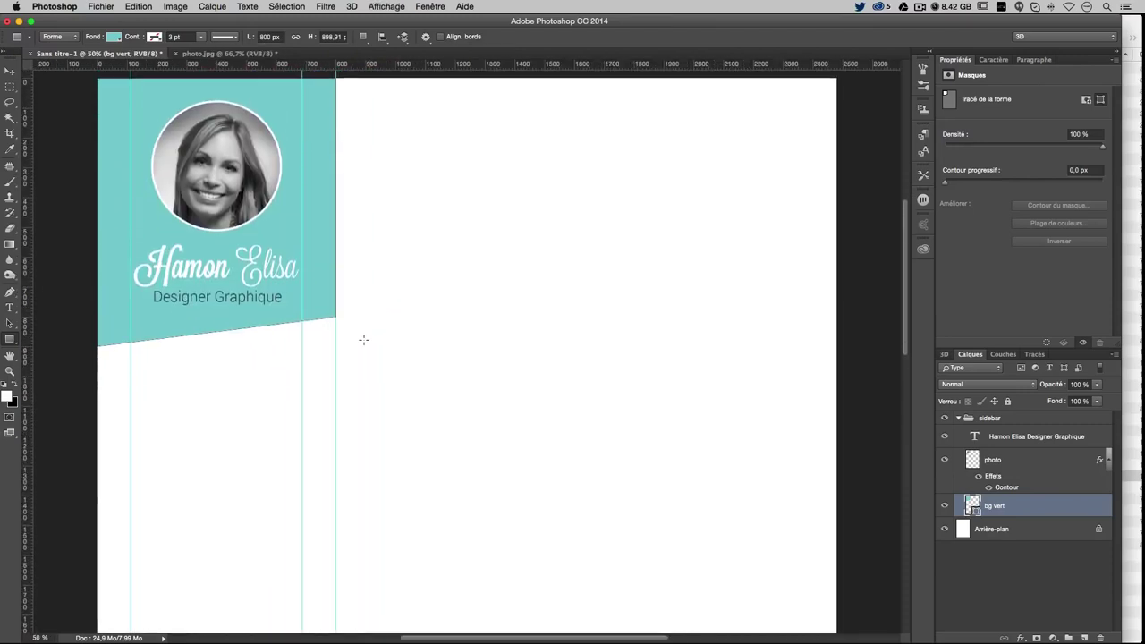
left_click(210, 403)
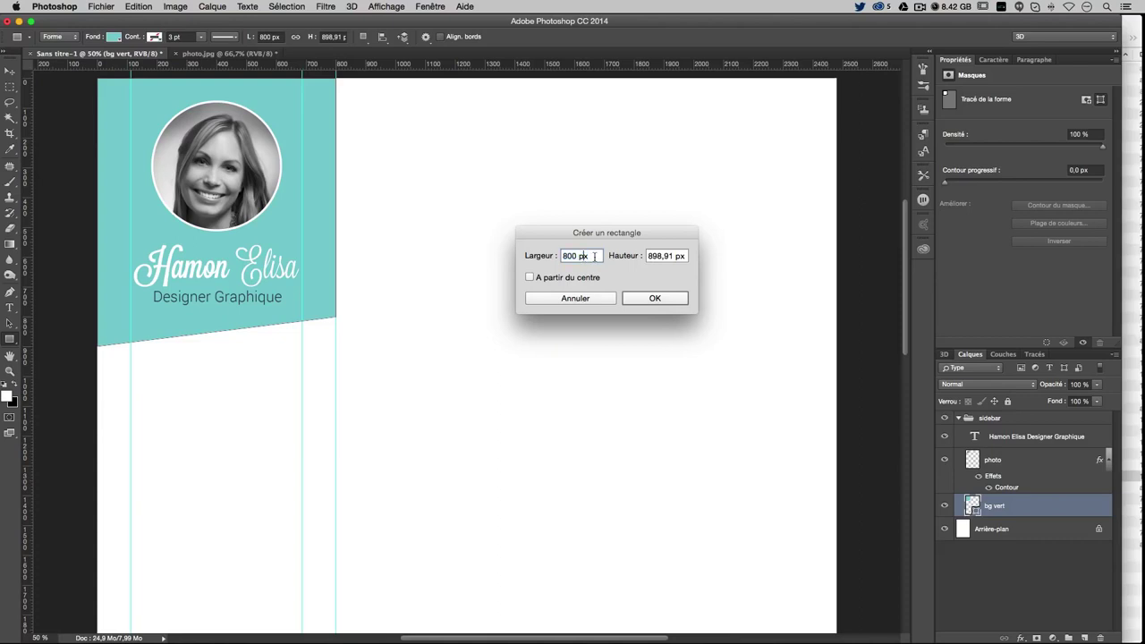
left_click(655, 298)
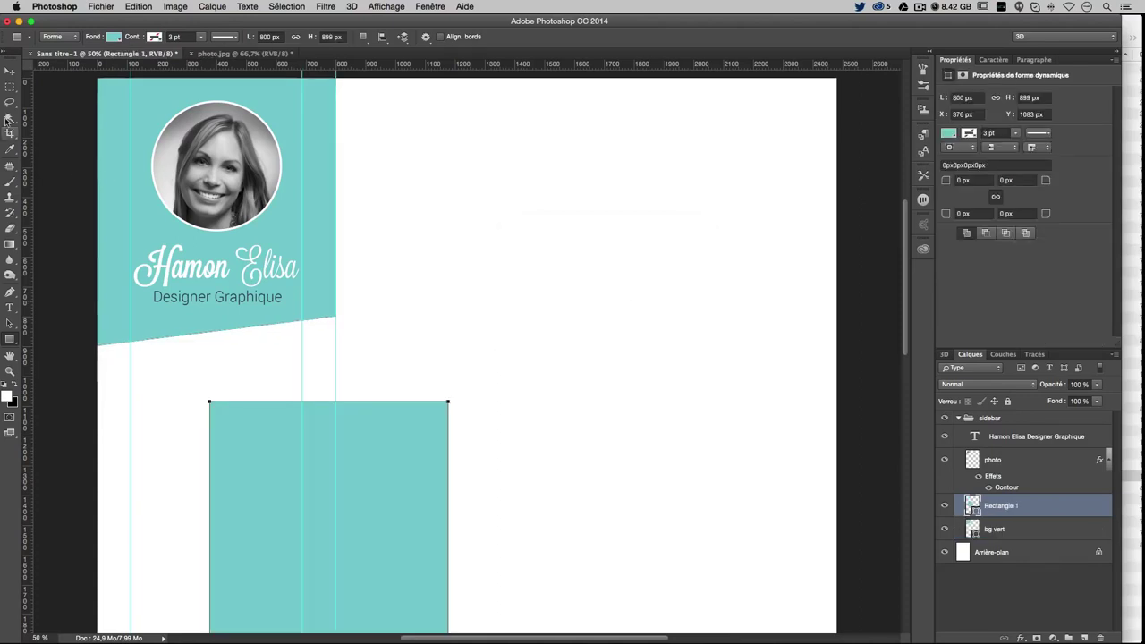
- Fill the rectangle with #2d373d and move it flush left beneath the teal header
scroll(433, 331, "down", 5)
scroll(433, 331, "up", 2)
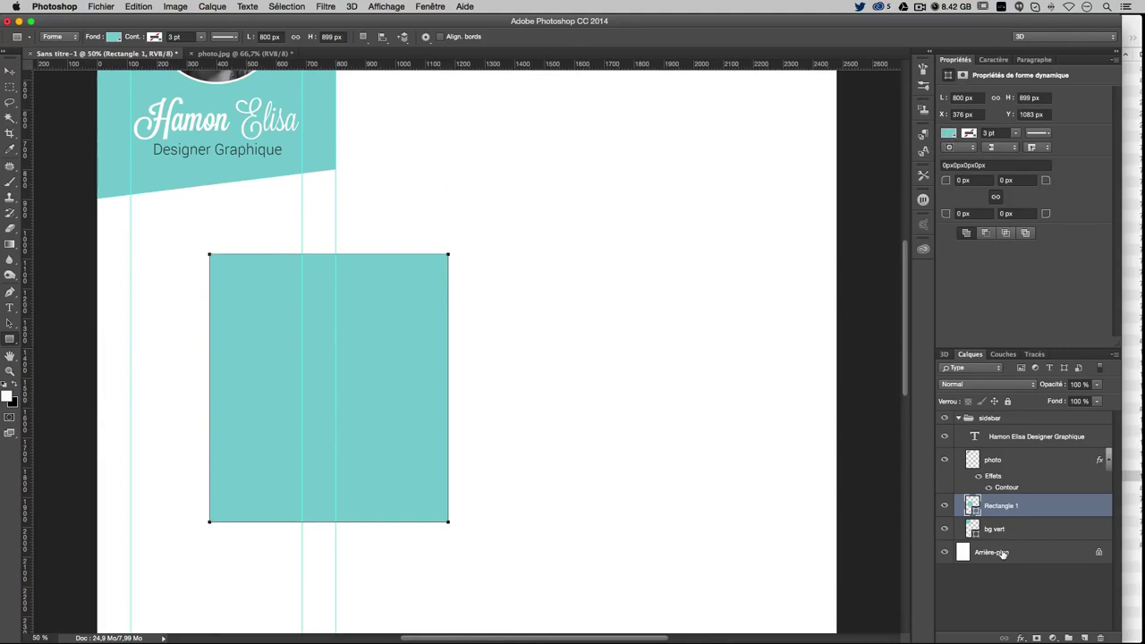
double_click(972, 506)
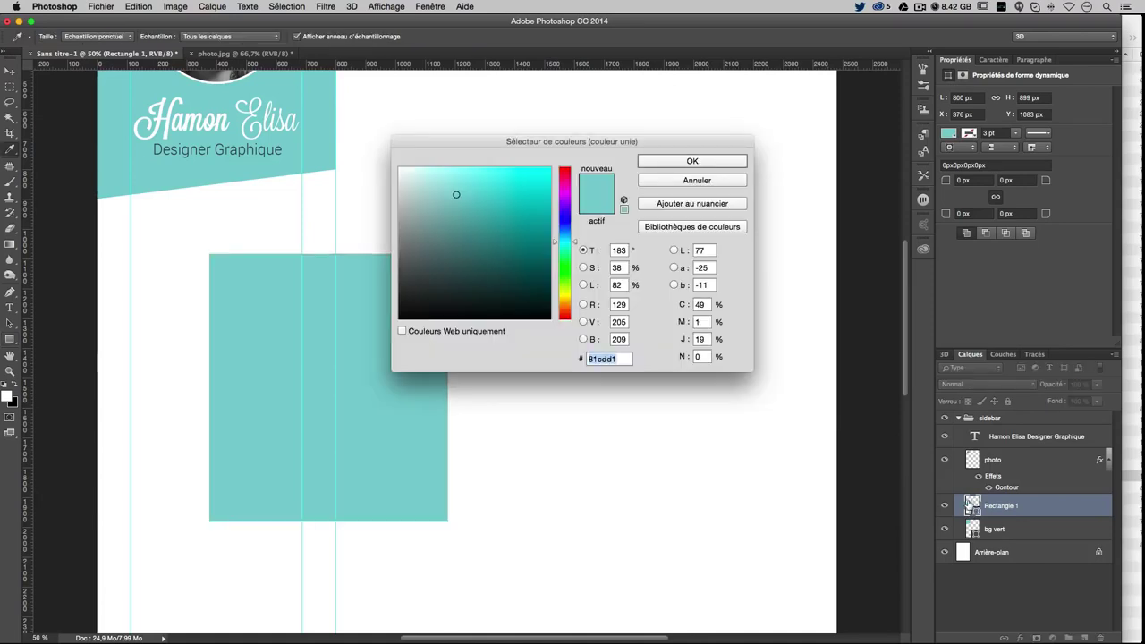
type("2d373d")
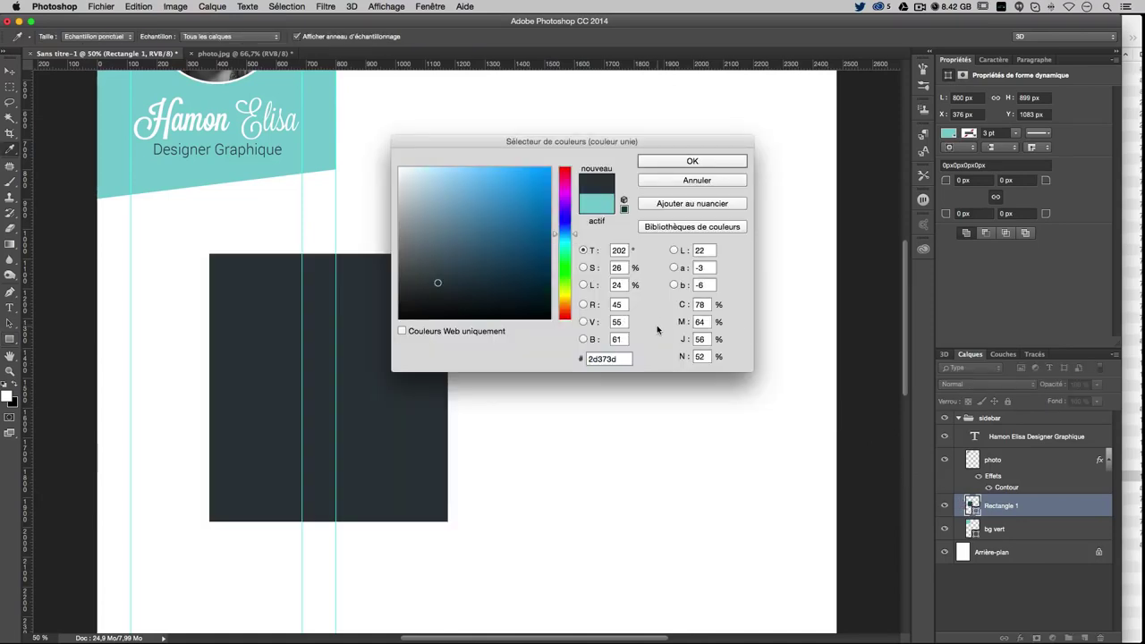
left_click(679, 161)
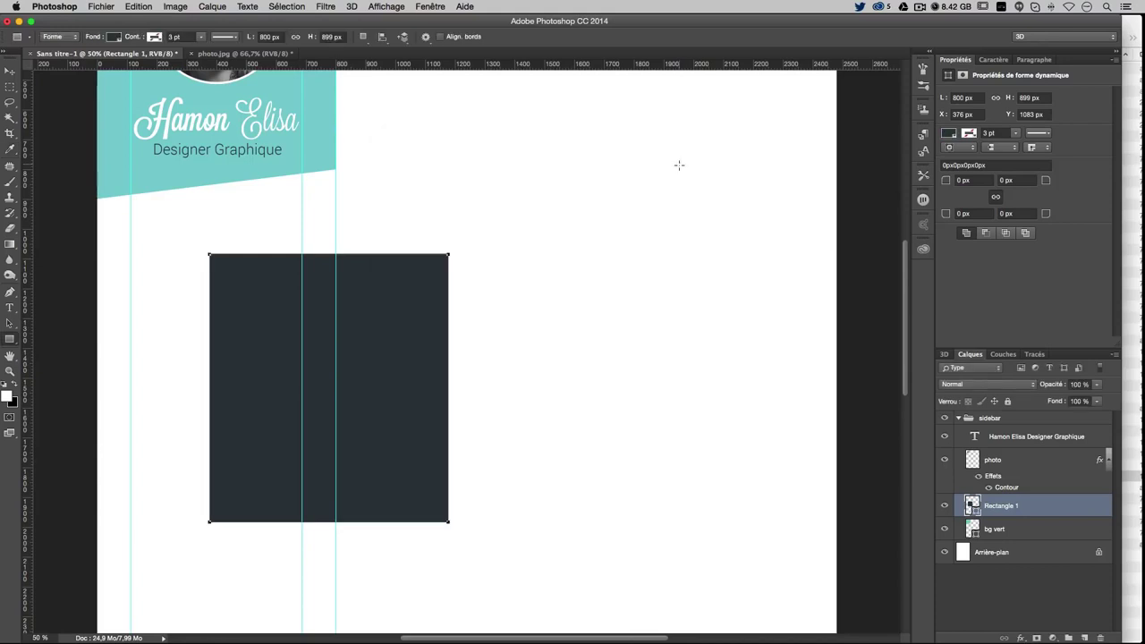
key("v")
left_click_drag(392, 306, 282, 217)
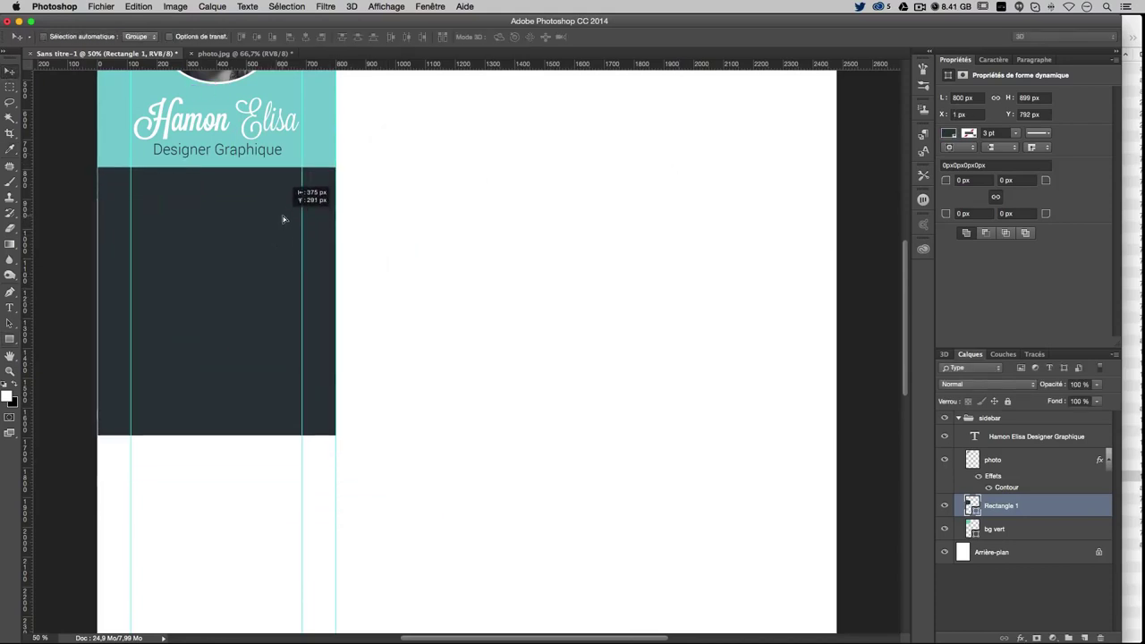
key("Left")
key("Left")
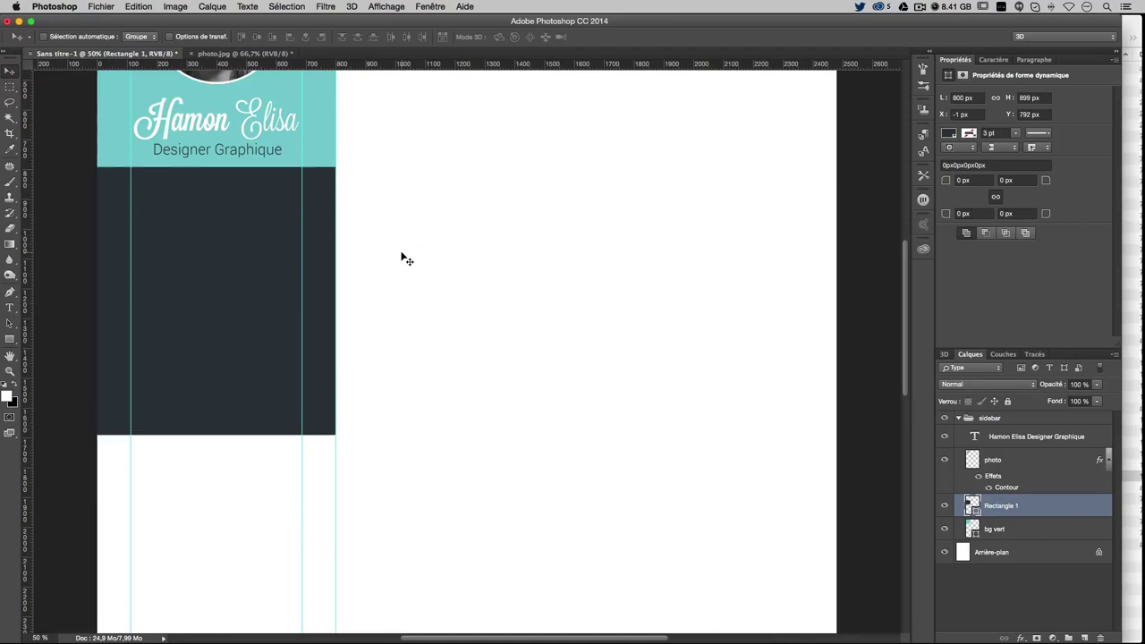
- Rename Rectangle 1 to 'bg noir' and move it below the 'bg vert' layer
double_click(1000, 506)
type("bg noi")
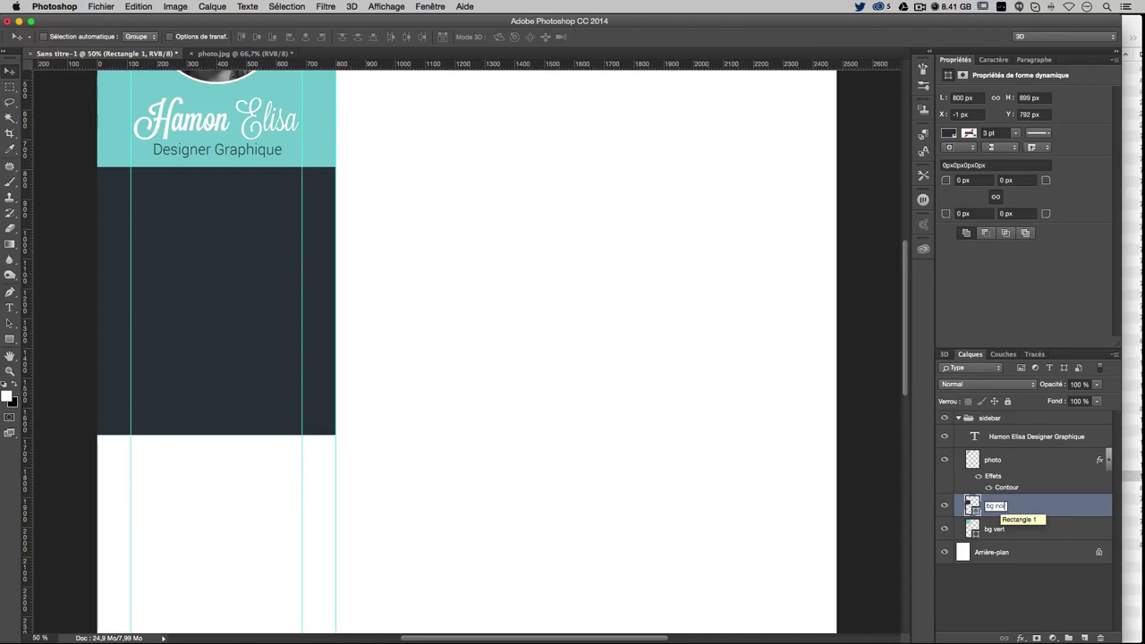
type("r")
key("Return")
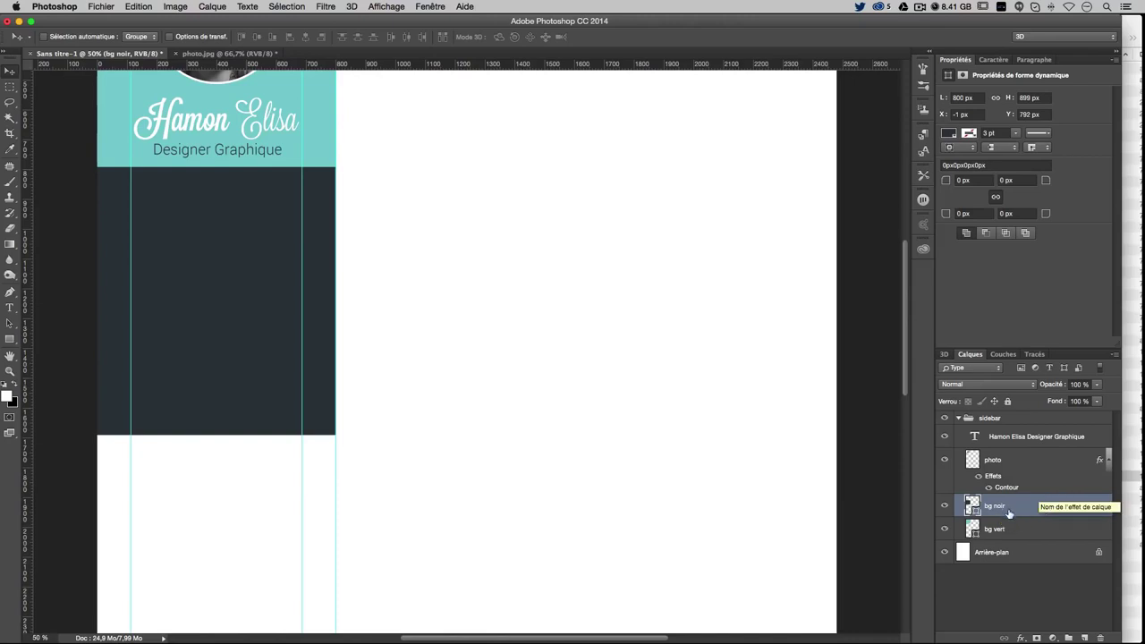
left_click_drag(1009, 513, 1001, 538)
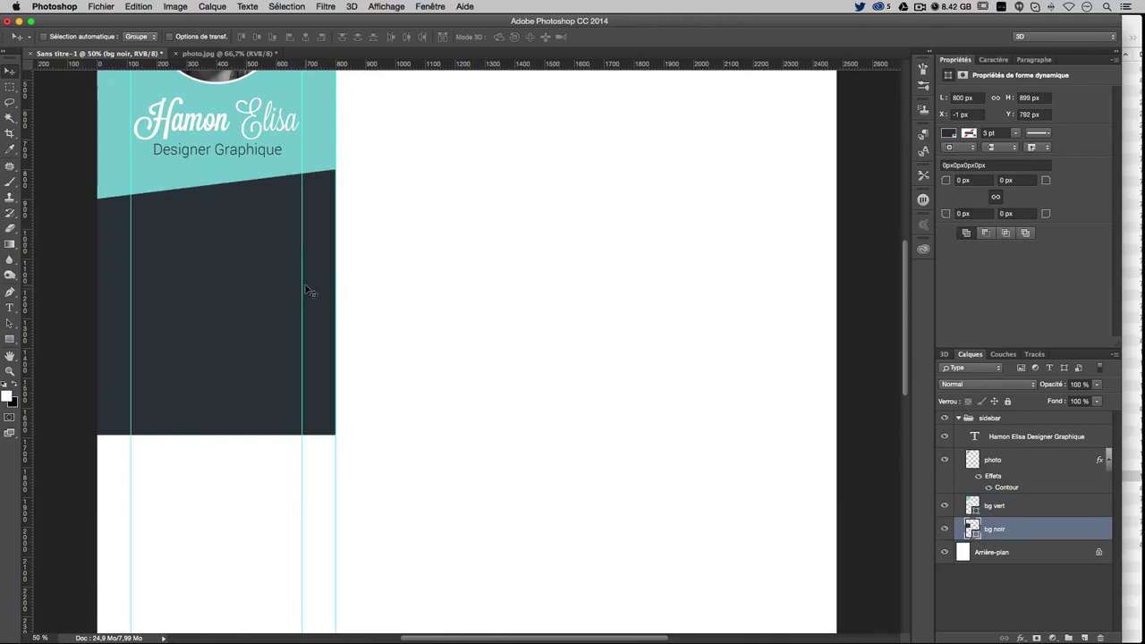
- Stretch 'bg noir' down to the page bottom with Free Transform, then hide guides
key("ctrl+t")
scroll(432, 392, "down", 3)
scroll(432, 393, "down", 3)
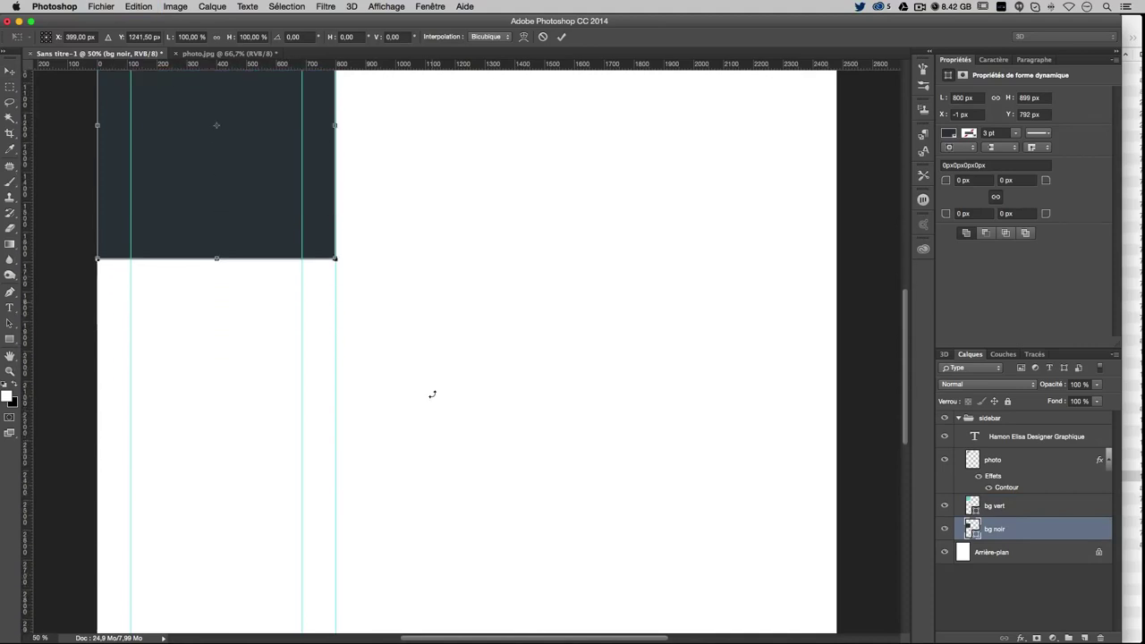
scroll(432, 394, "down", 3)
key("ctrl+minus")
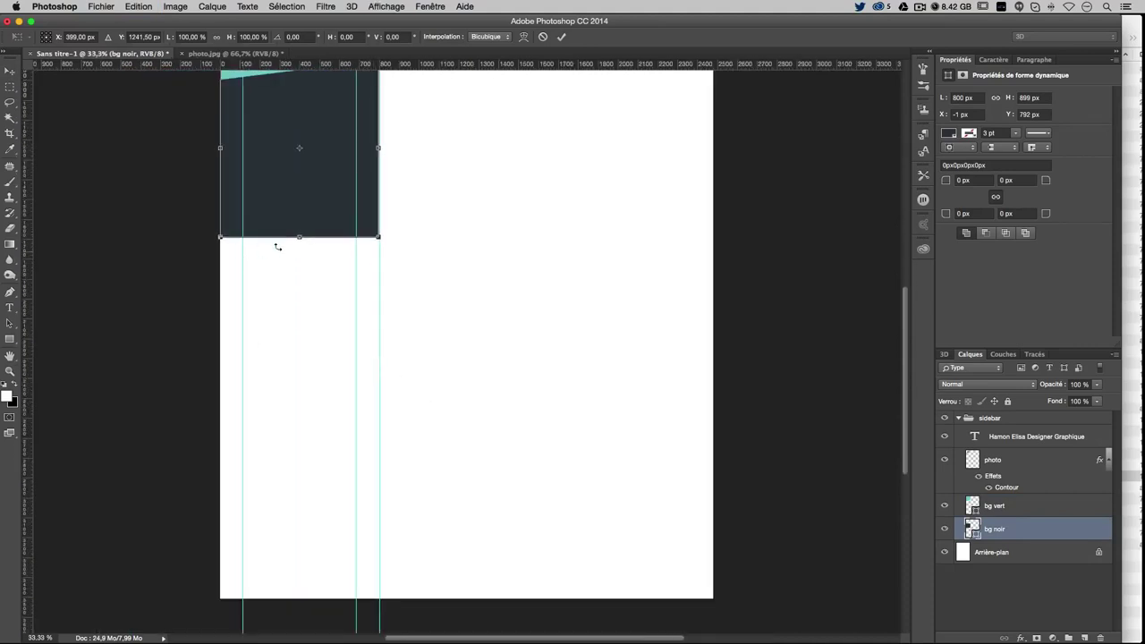
left_click_drag(299, 237, 307, 596)
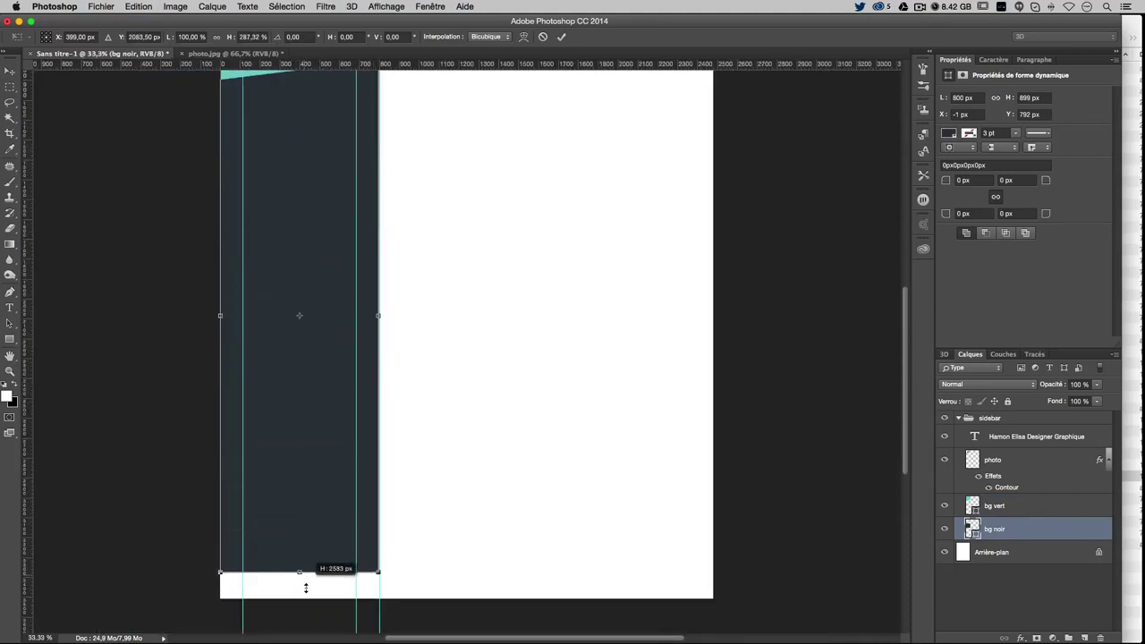
key("Return")
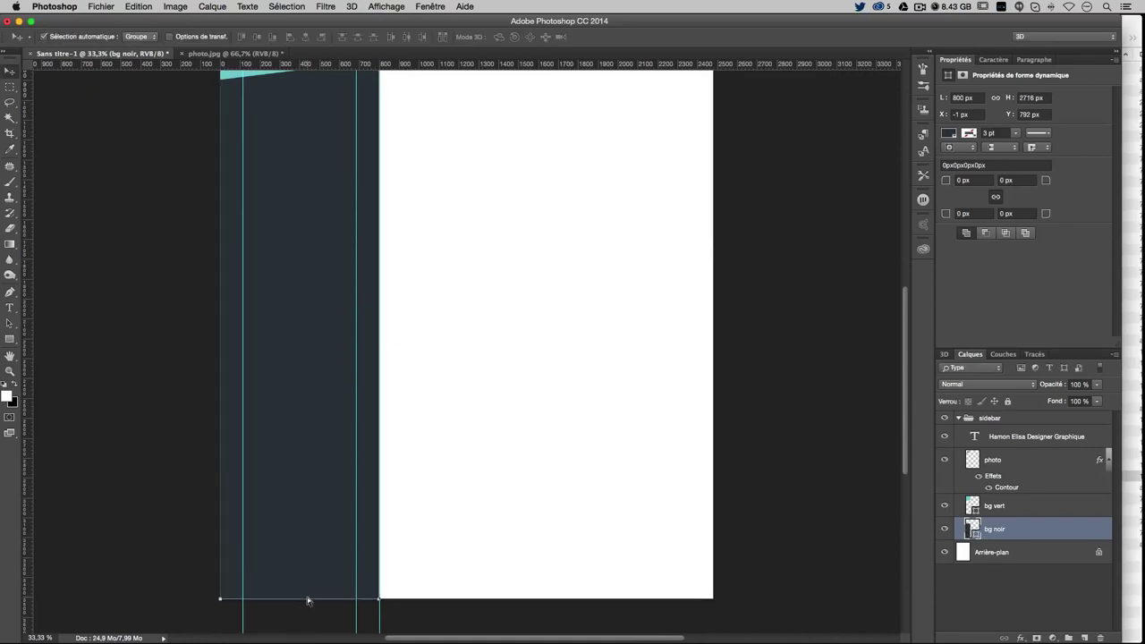
key("ctrl+plus")
key("ctrl+semicolon")
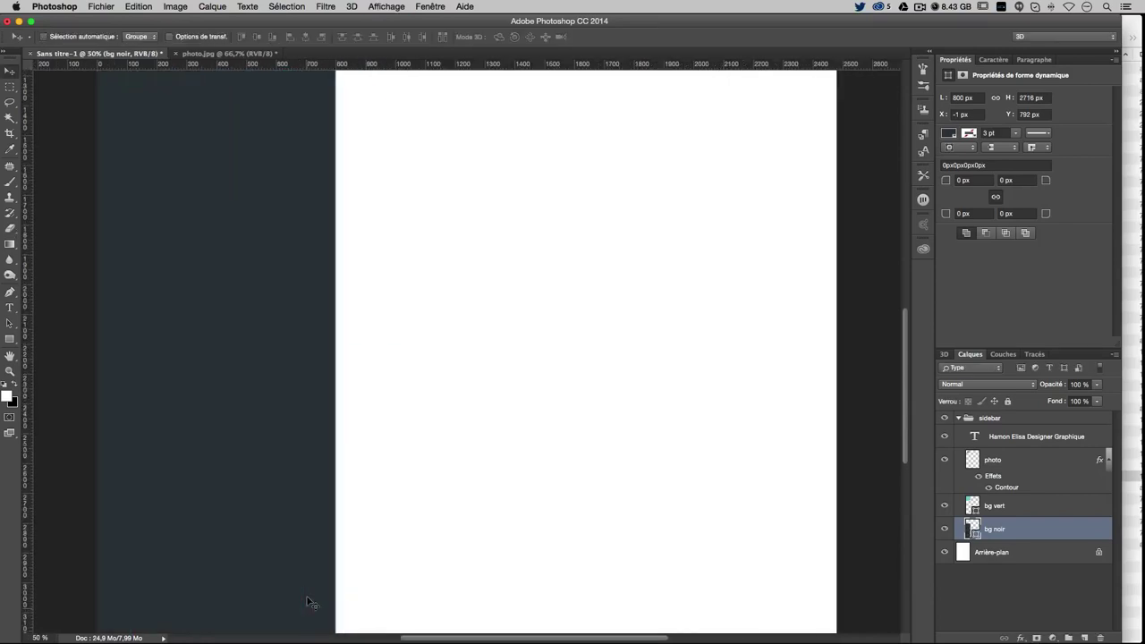
scroll(307, 602, "up", 10)
scroll(307, 605, "up", 2)
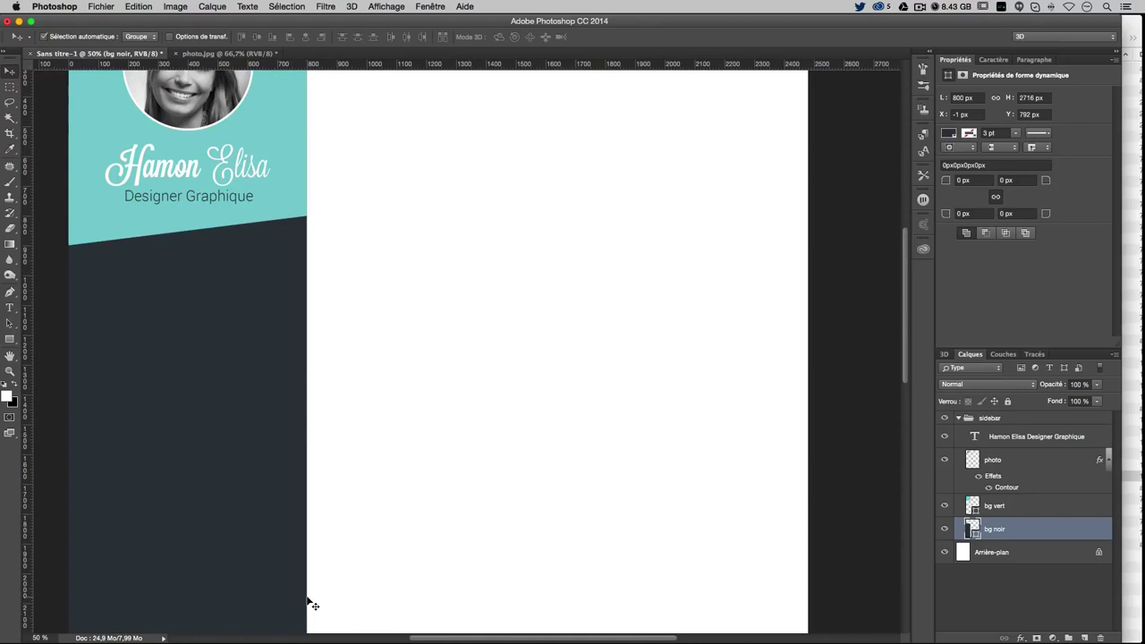
key("ctrl+minus")
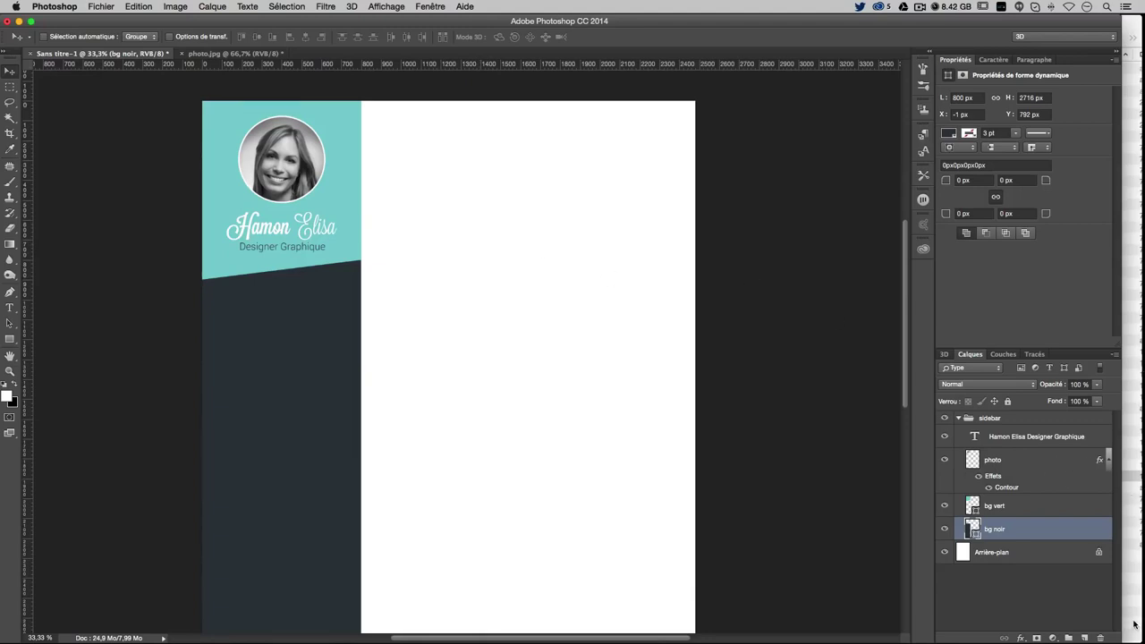
- Create a 50 × 50 px ellipse and move it onto the white page area
left_click(8, 88)
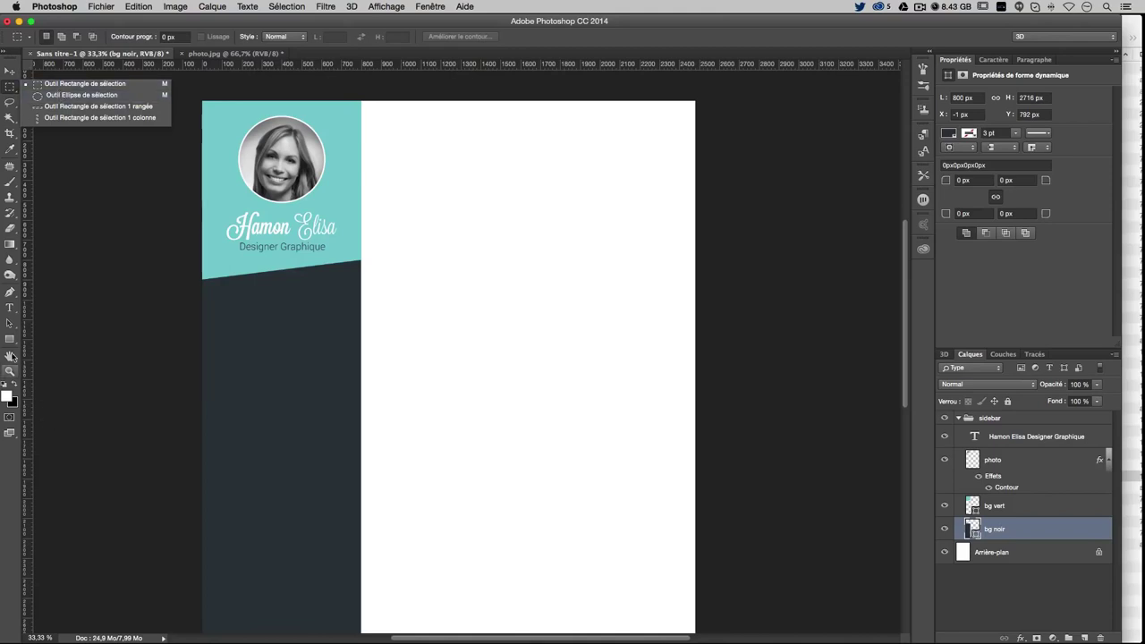
left_click(17, 343)
left_click_drag(17, 342, 78, 361)
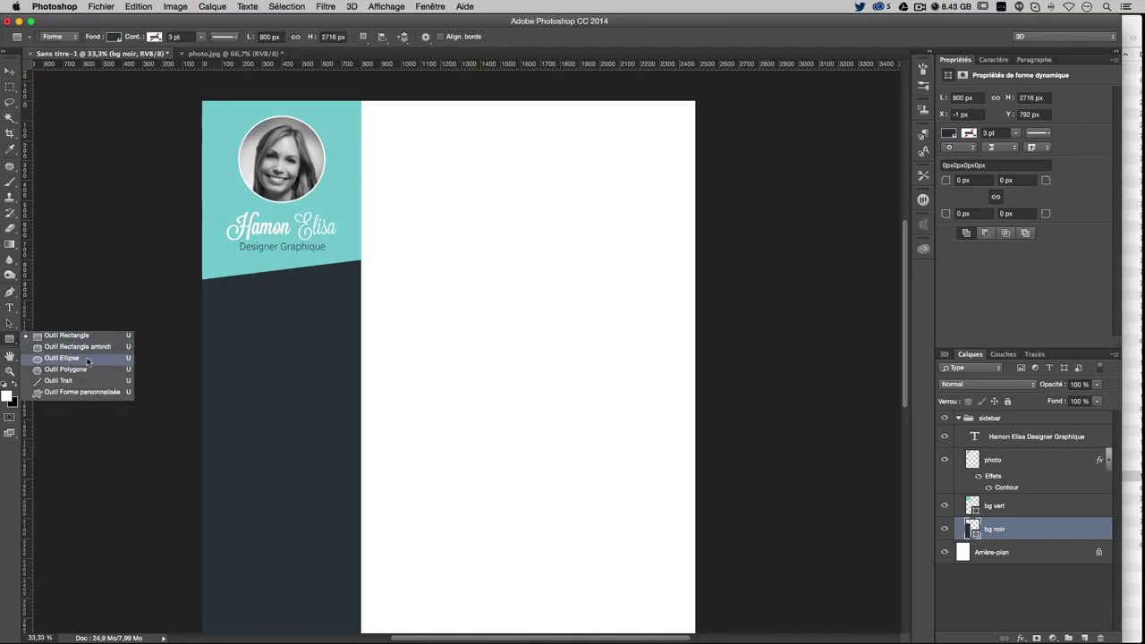
left_click(285, 334)
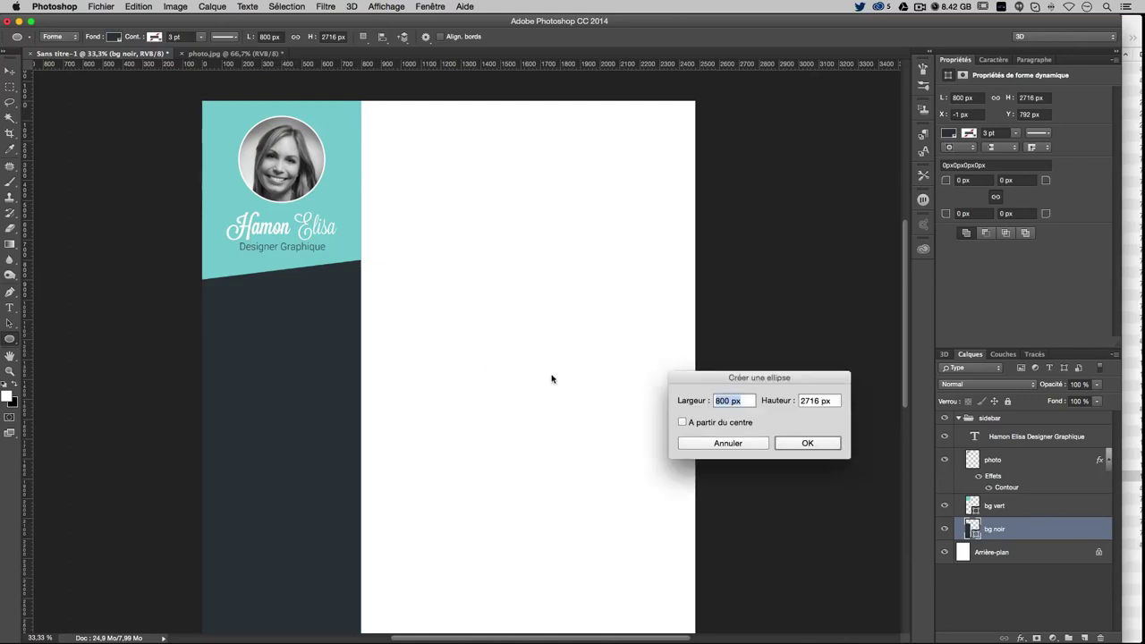
type("50")
key("Tab")
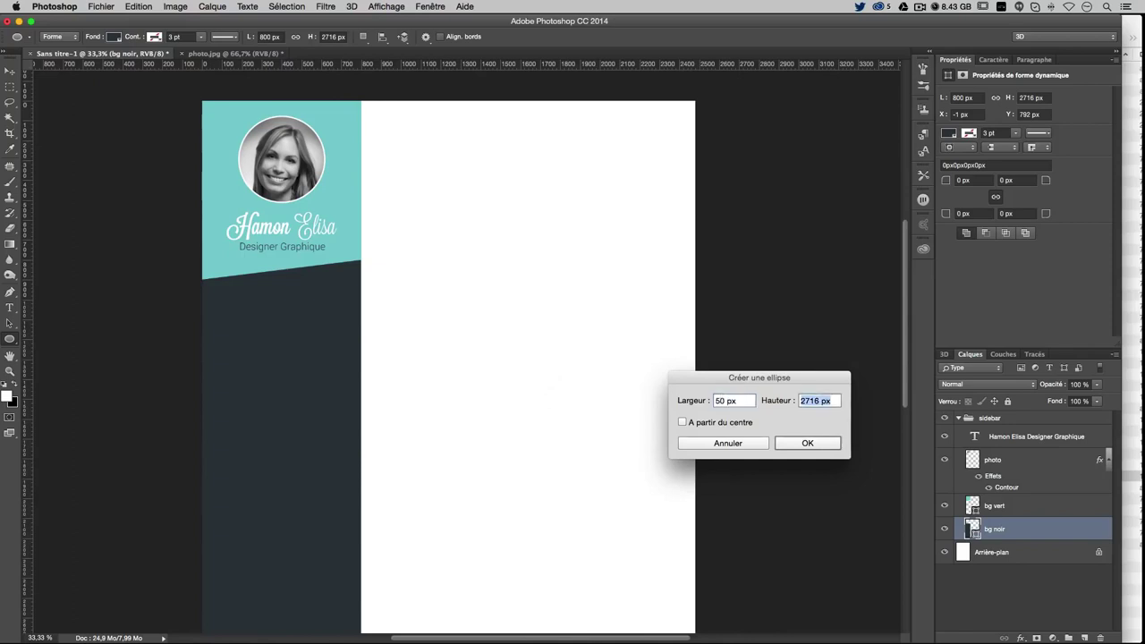
type("50")
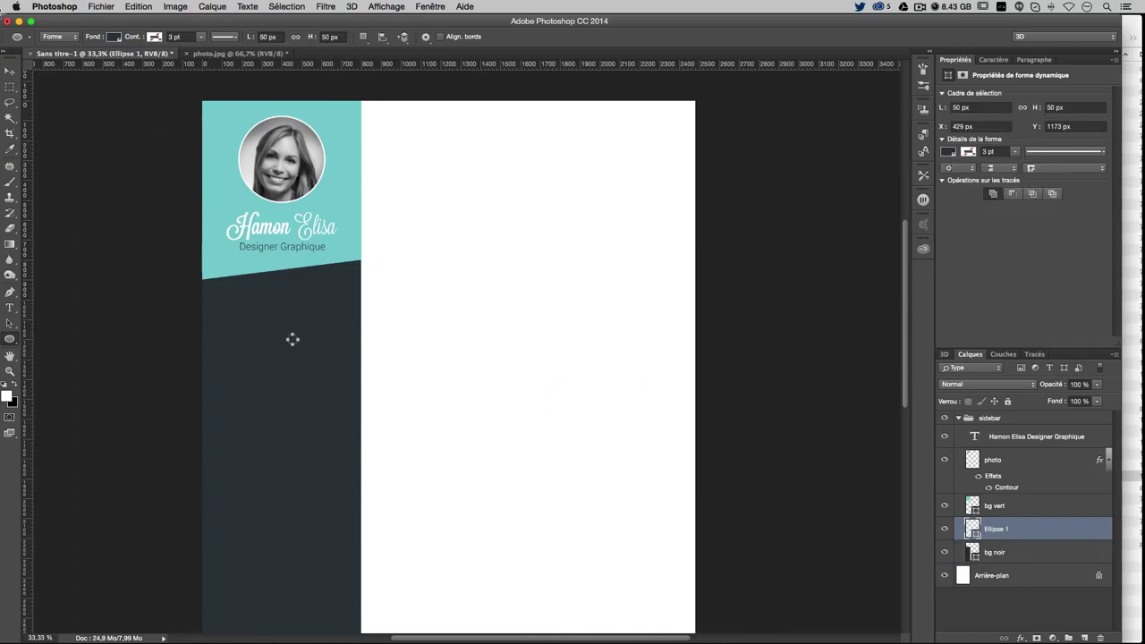
key("v")
left_click_drag(327, 385, 467, 401)
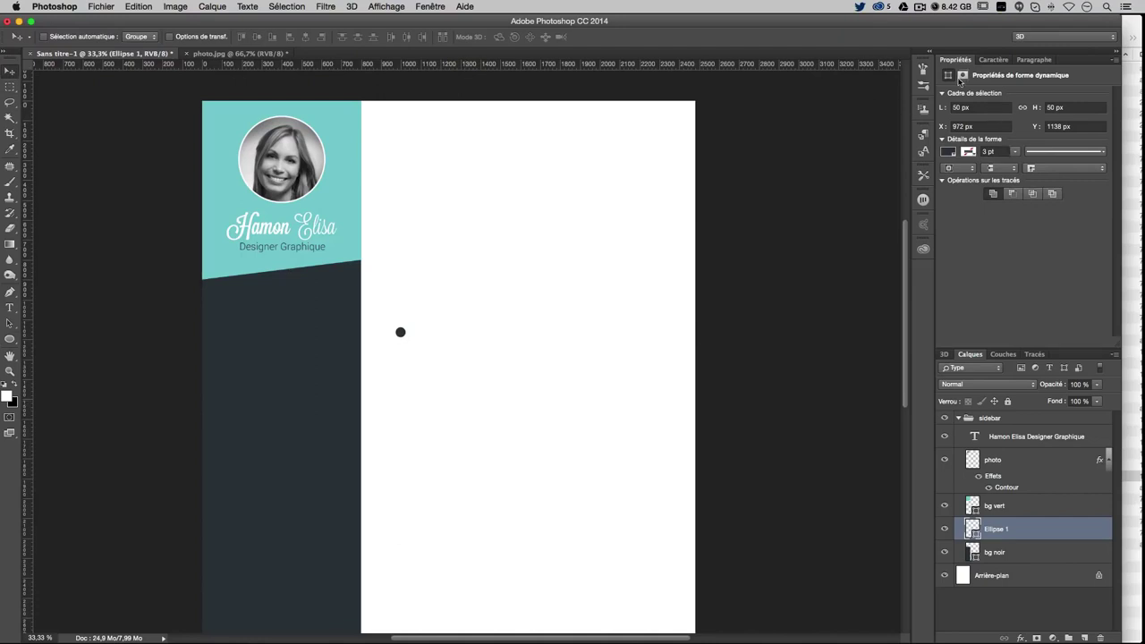
- Resize the dot in Properties to 80 px, then to 100 × 100 px
left_click(986, 108)
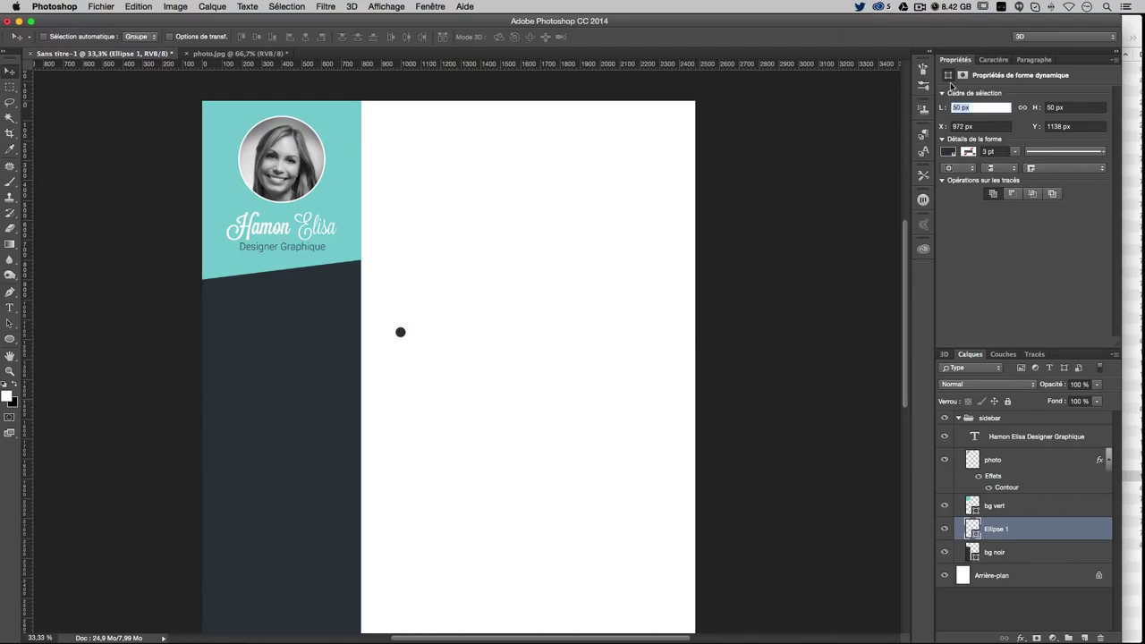
type("80")
key("Tab")
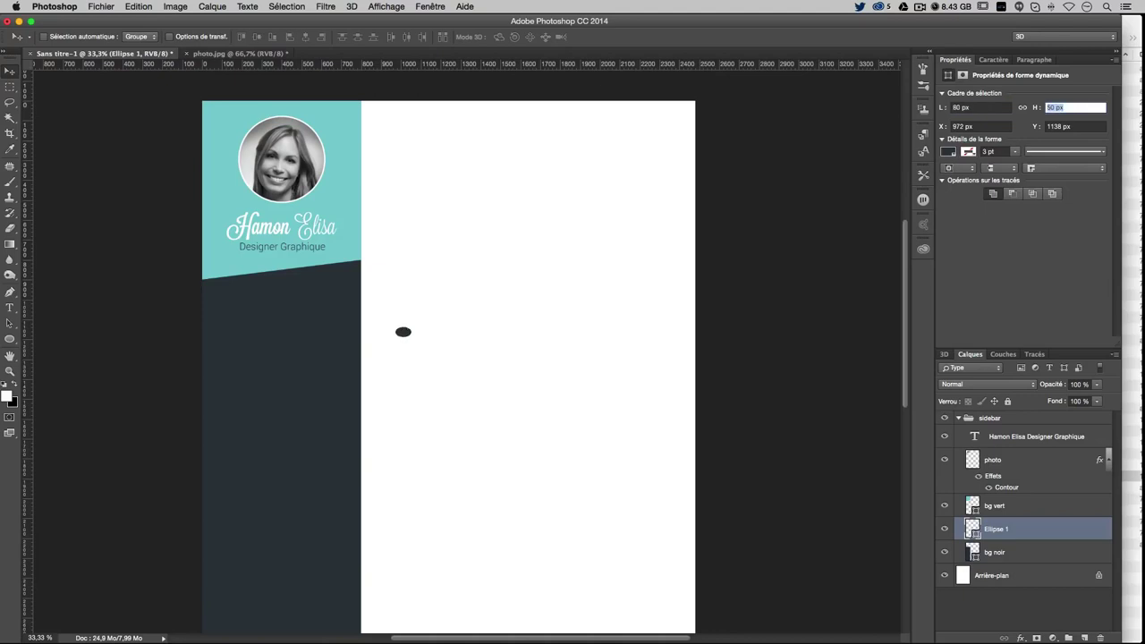
type("80")
key("Tab")
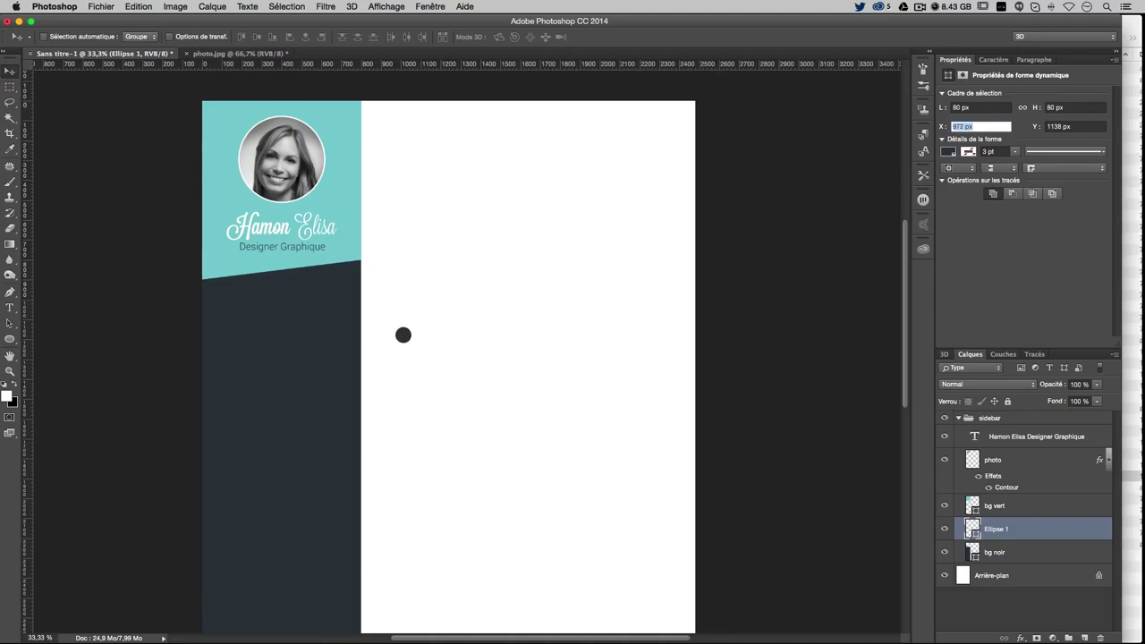
left_click(986, 107)
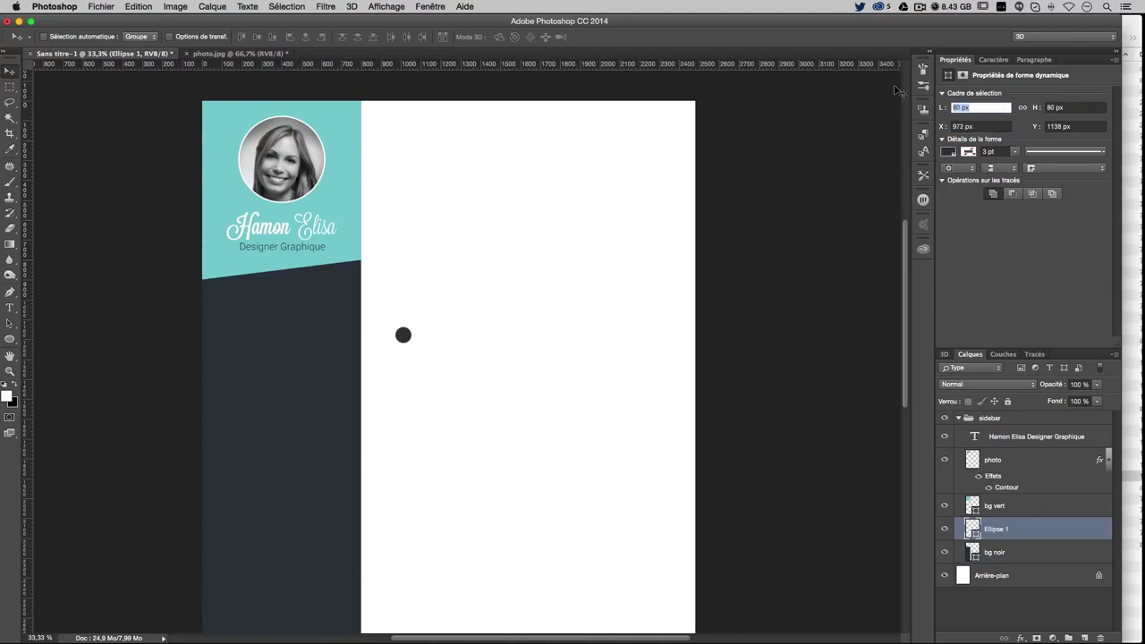
type("100")
key("Tab")
type("100")
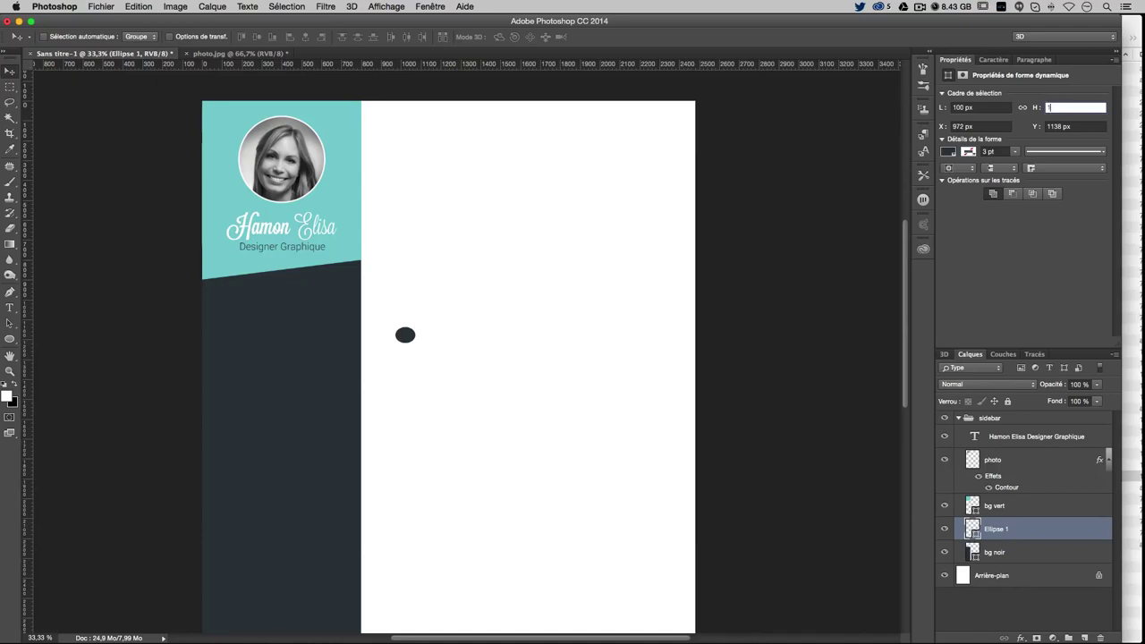
key("Tab")
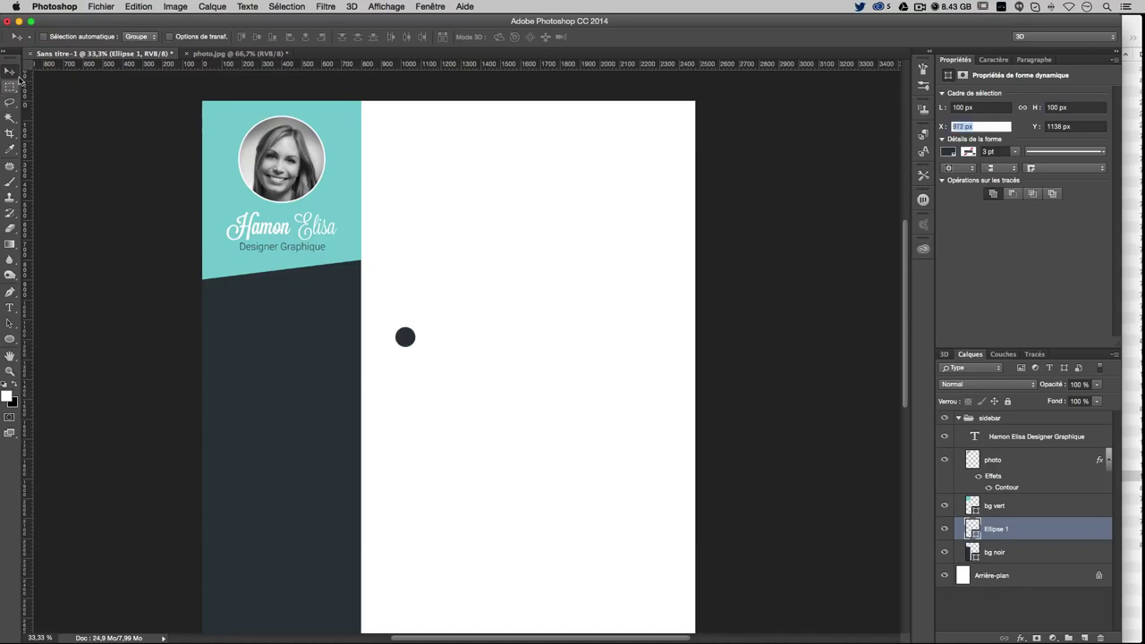
- Move the ellipse layer to the top of the sidebar group and rename it 'puce'
left_click_drag(1004, 531, 1002, 436)
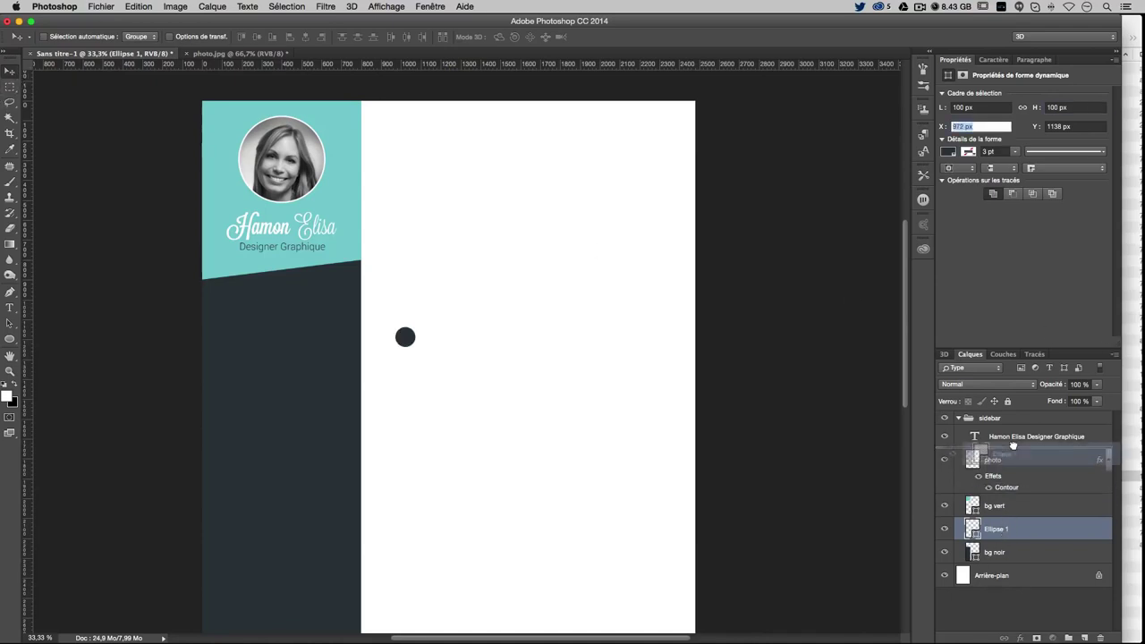
double_click(996, 436)
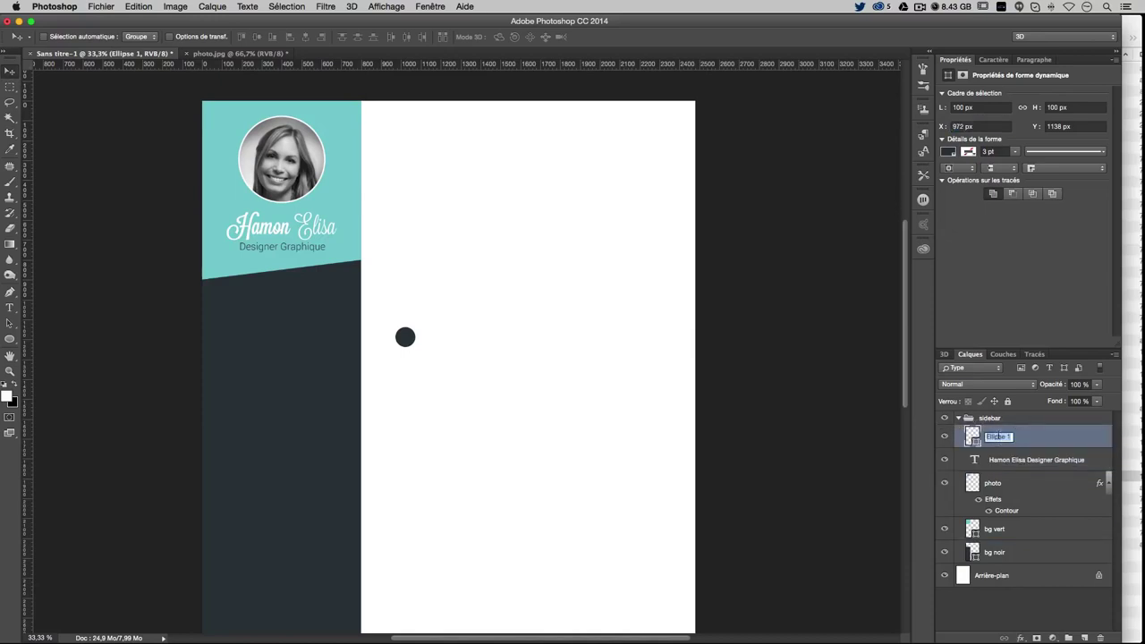
type("puce")
key("Return")
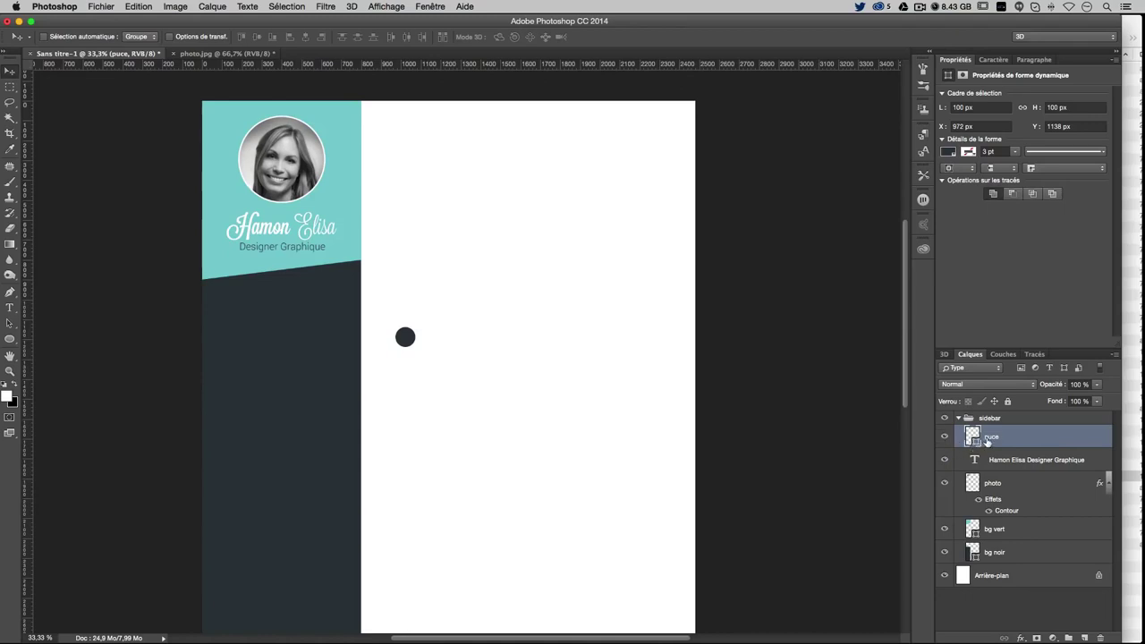
- Give the puce layer a red (Rouge) label and fill its circle white (#ffffff)
right_click(999, 441)
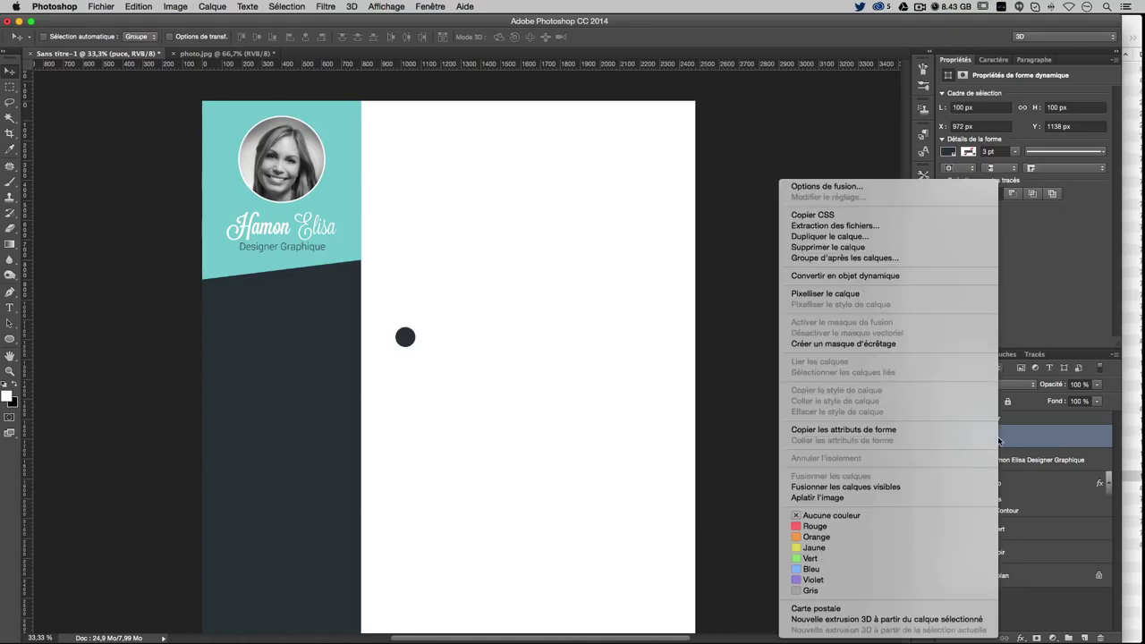
left_click(949, 531)
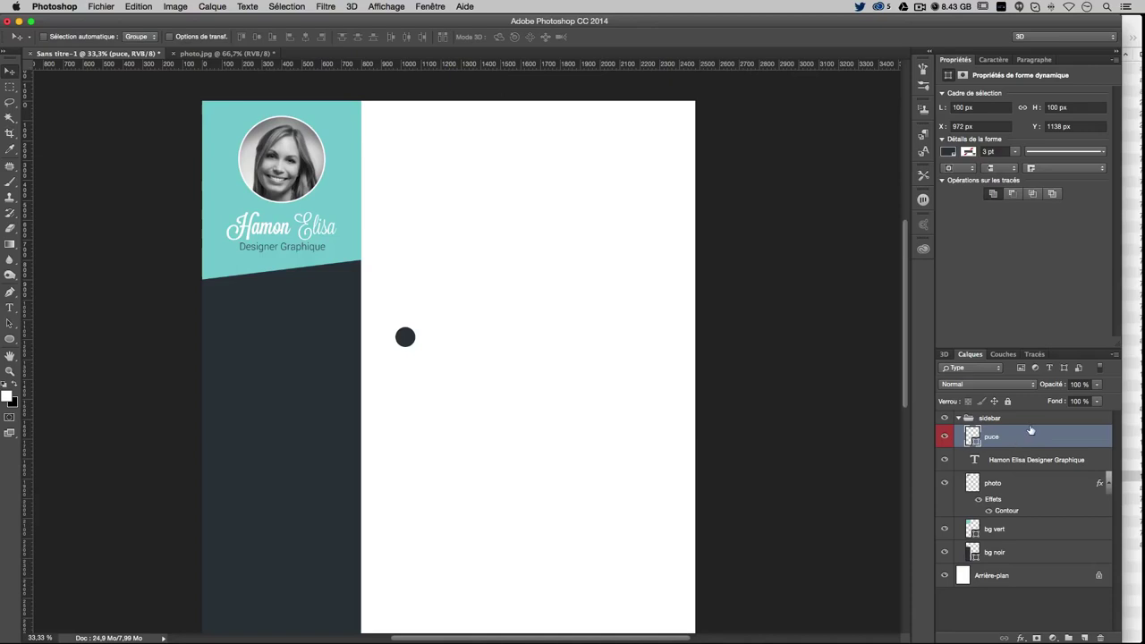
double_click(973, 436)
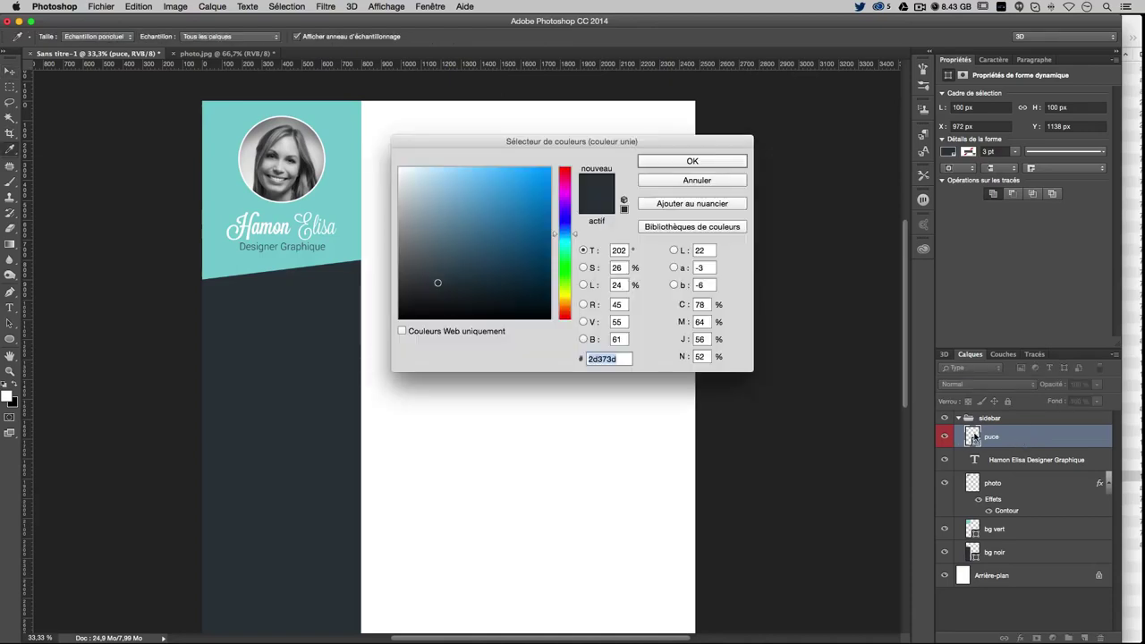
left_click_drag(550, 301, 349, 143)
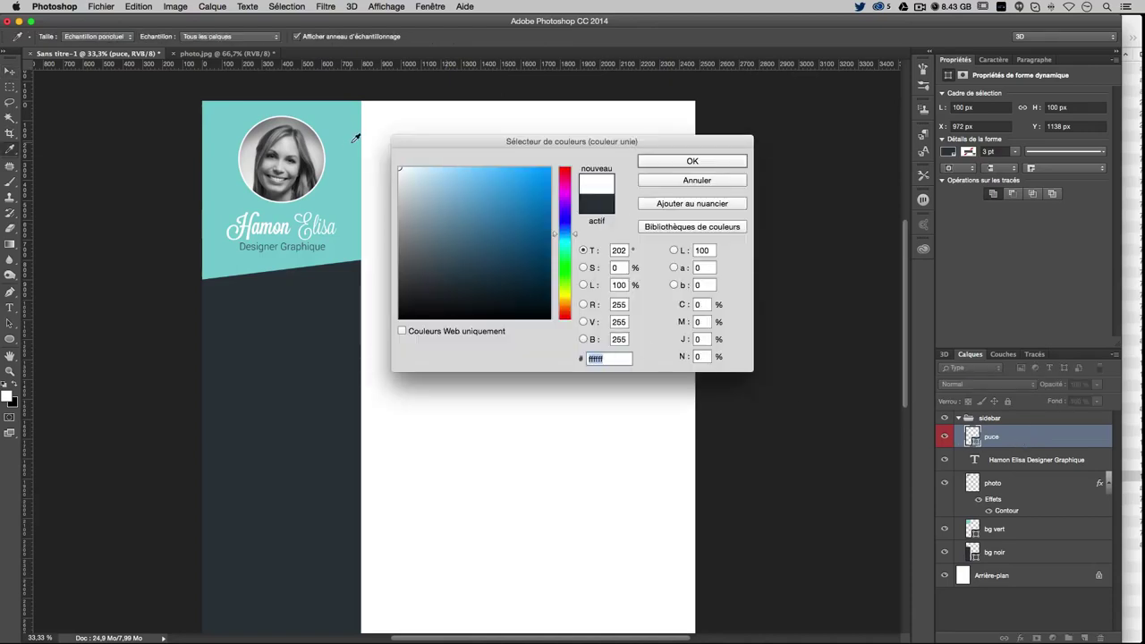
left_click(705, 165)
- Move the white circle onto the dark sidebar and nudge it against the left guide
key("v")
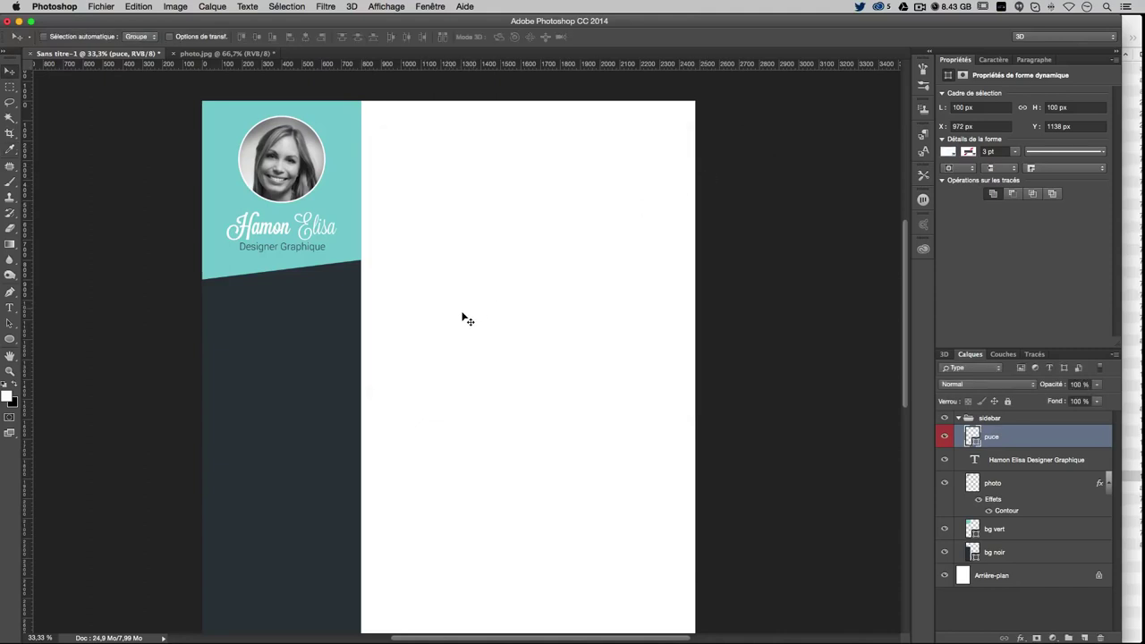
left_click_drag(462, 317, 289, 283)
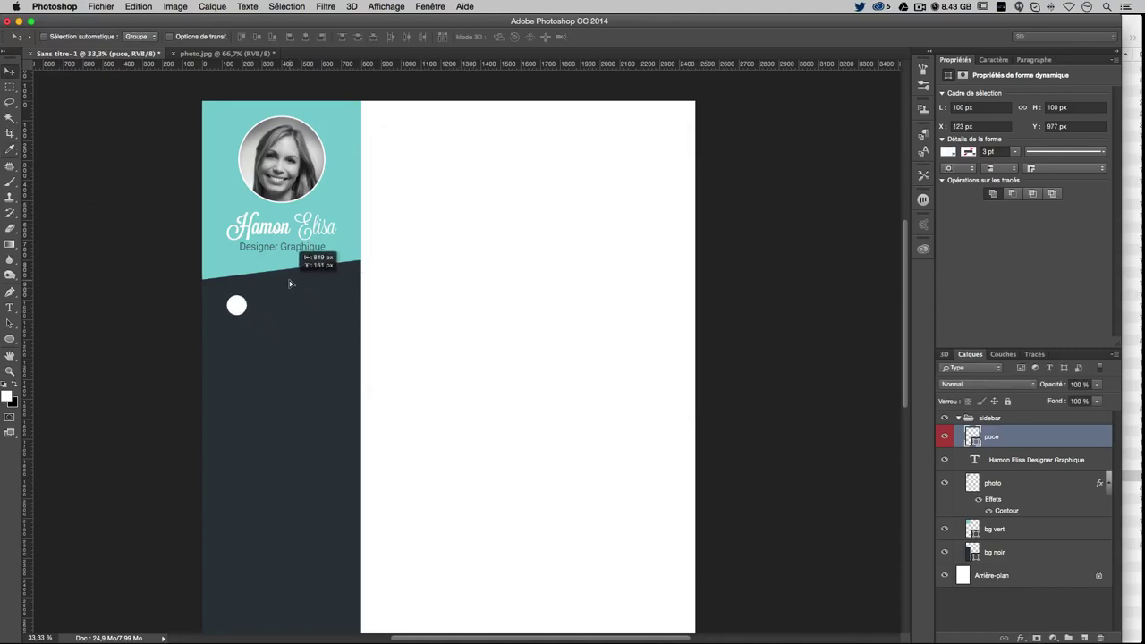
key("ctrl+semicolon")
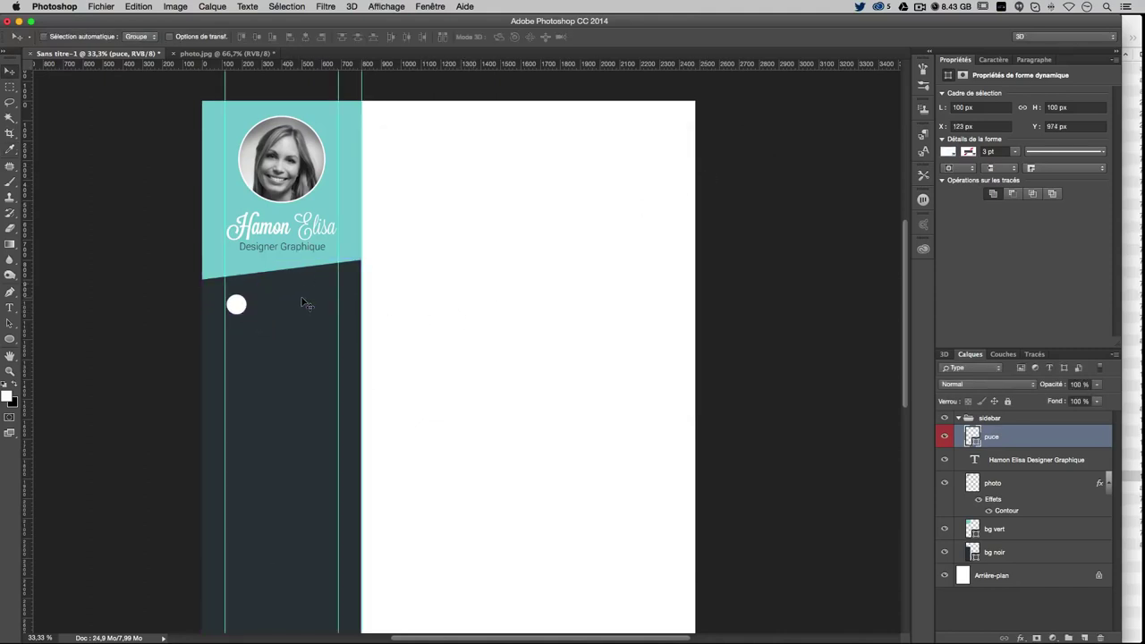
left_click_drag(307, 302, 303, 306)
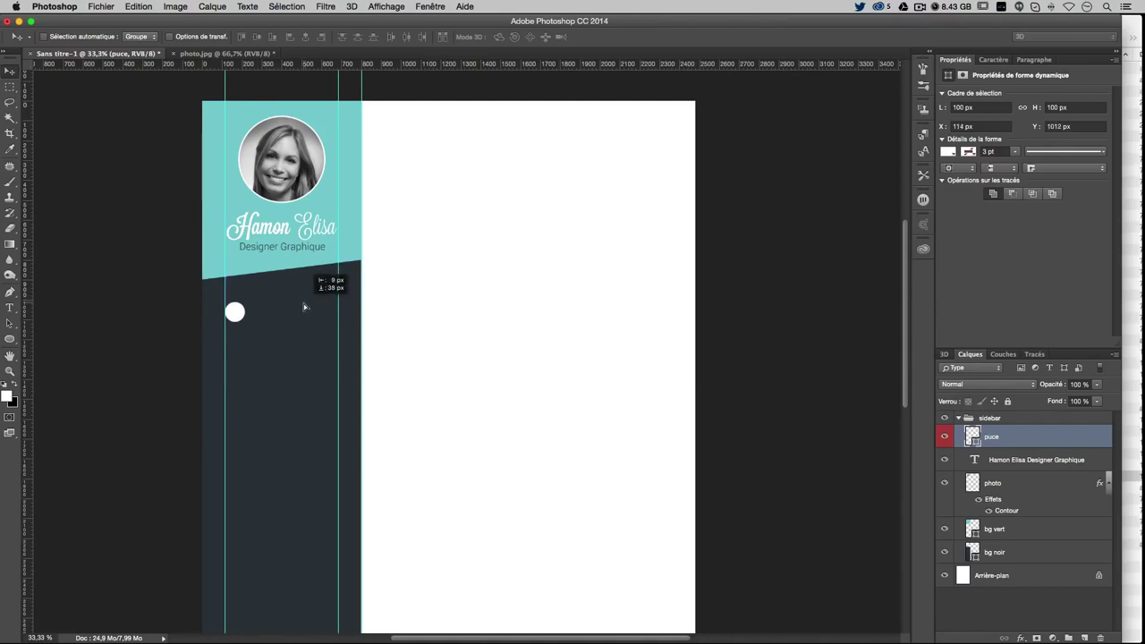
left_click_drag(304, 307, 303, 310)
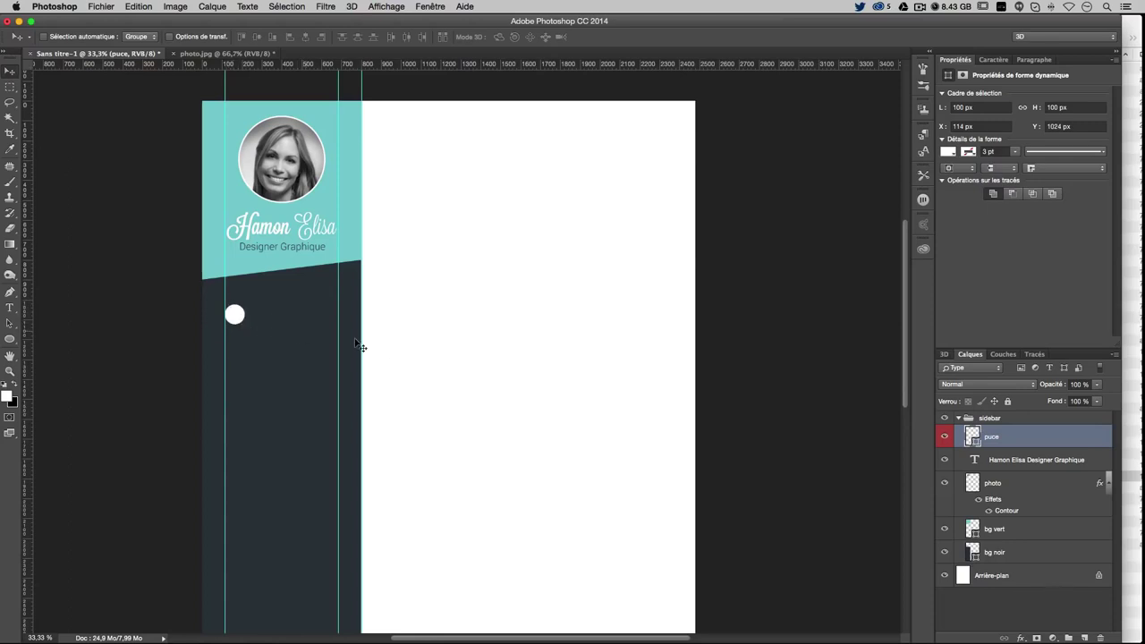
- Drag 1176.png from the images folder in Finder onto the Photoshop canvas
left_click(1130, 23)
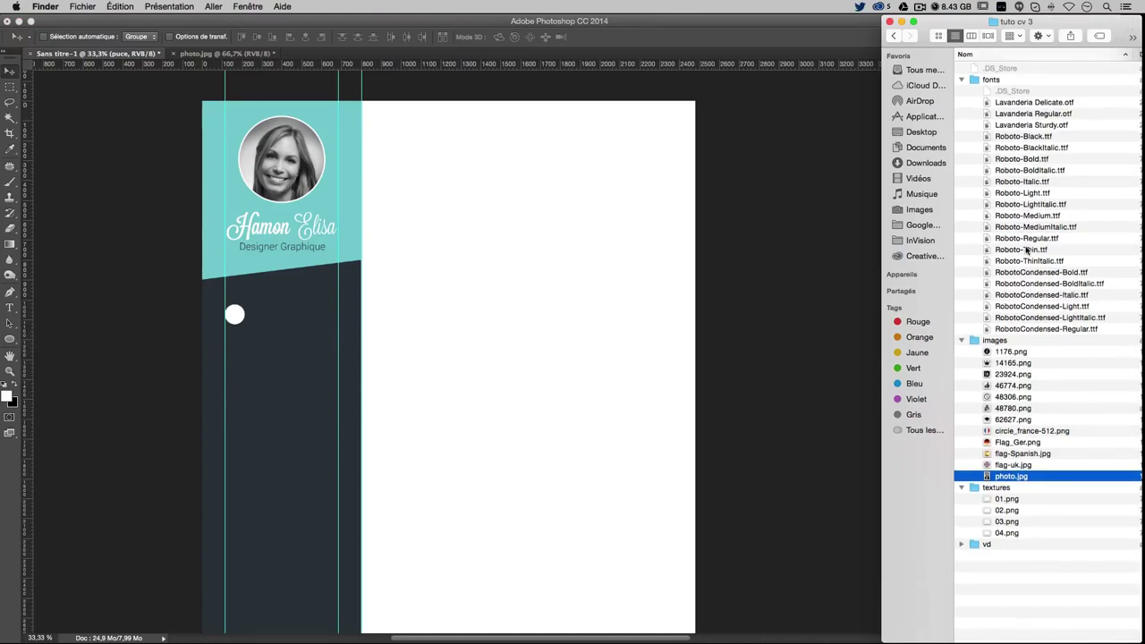
left_click(1018, 354)
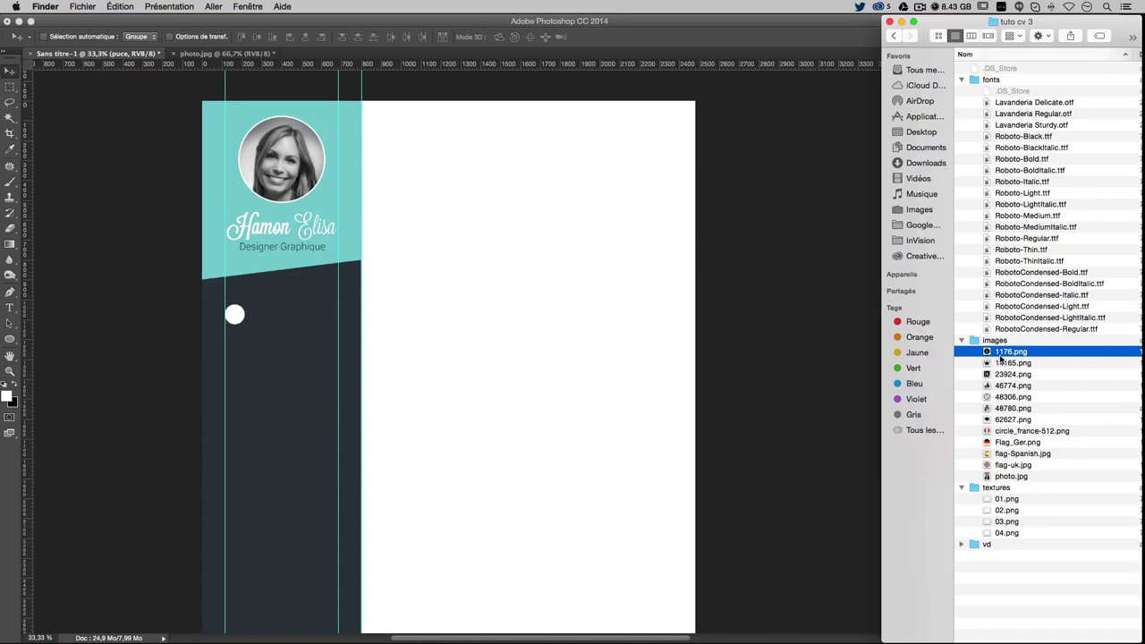
left_click_drag(1010, 355, 256, 322)
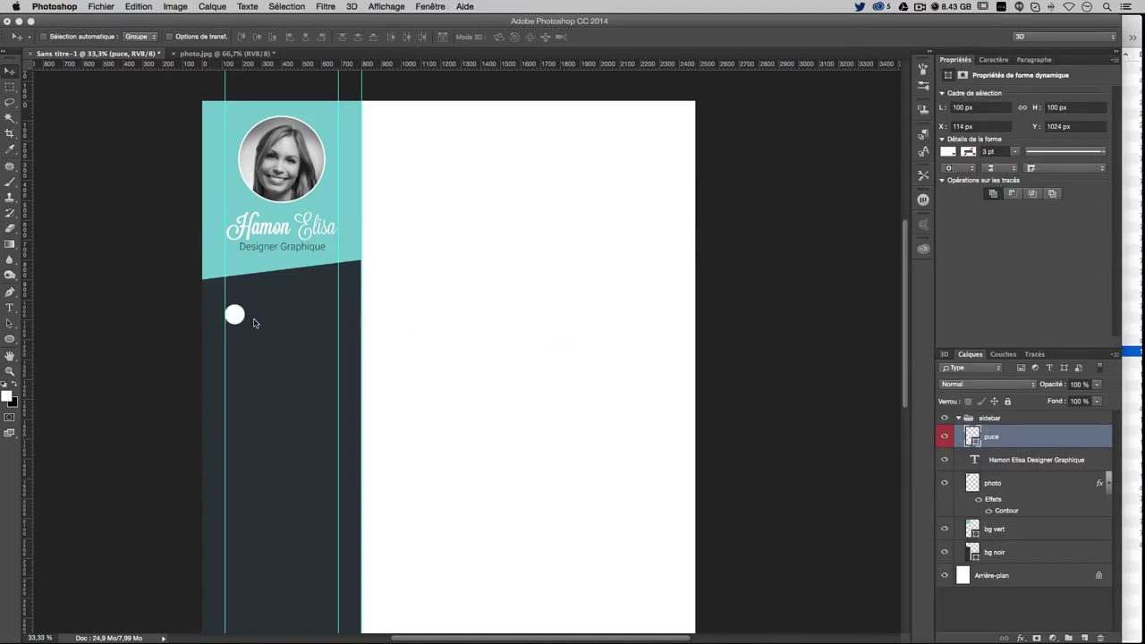
- Commit the 1176 info icon placement and move the icon onto the sidebar
key("Return")
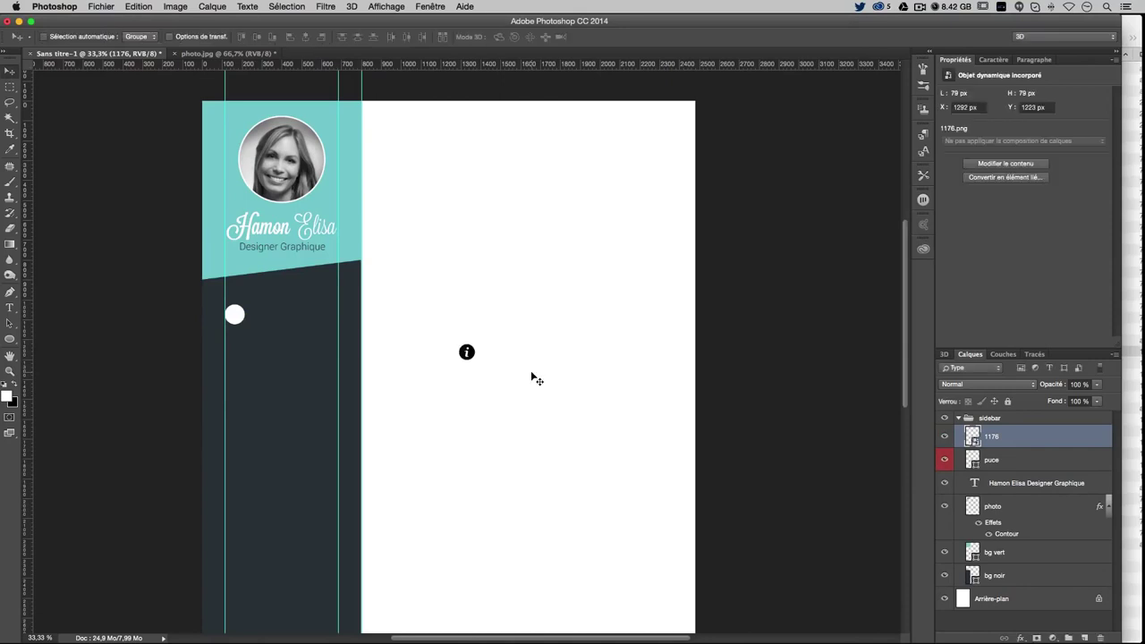
mouse_move(533, 382)
left_mouse_down()
mouse_move(312, 346)
mouse_move(314, 369)
mouse_move(477, 356)
mouse_move(384, 343)
mouse_move(478, 359)
left_mouse_up()
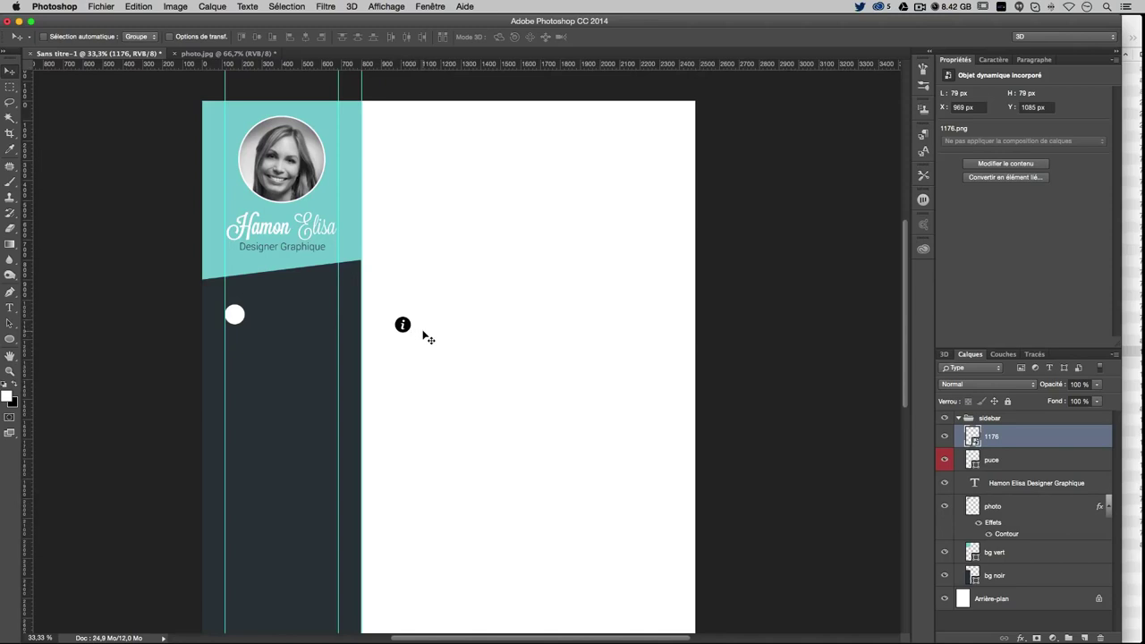
left_click_drag(423, 332, 257, 325)
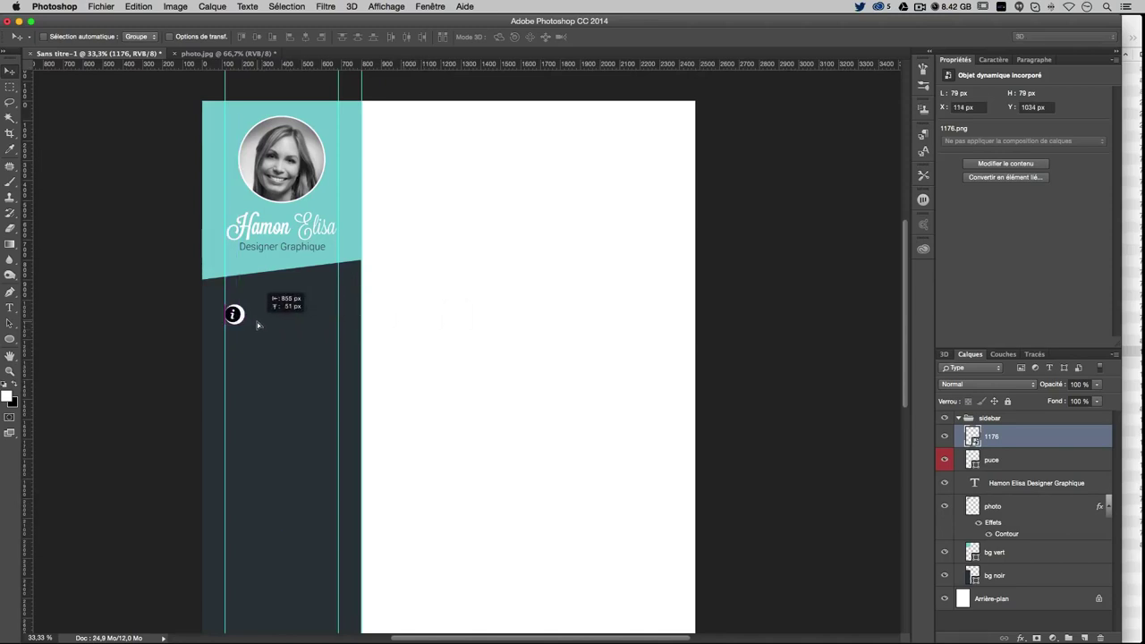
- Move the white puce circle further down the sidebar
left_click(246, 320)
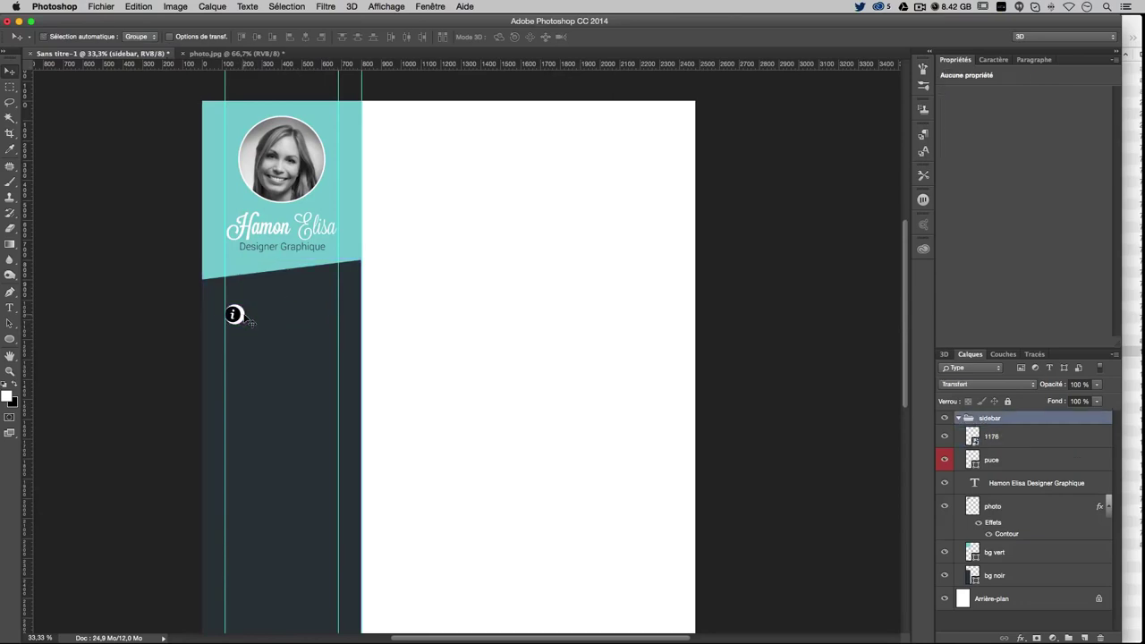
left_click(1016, 459)
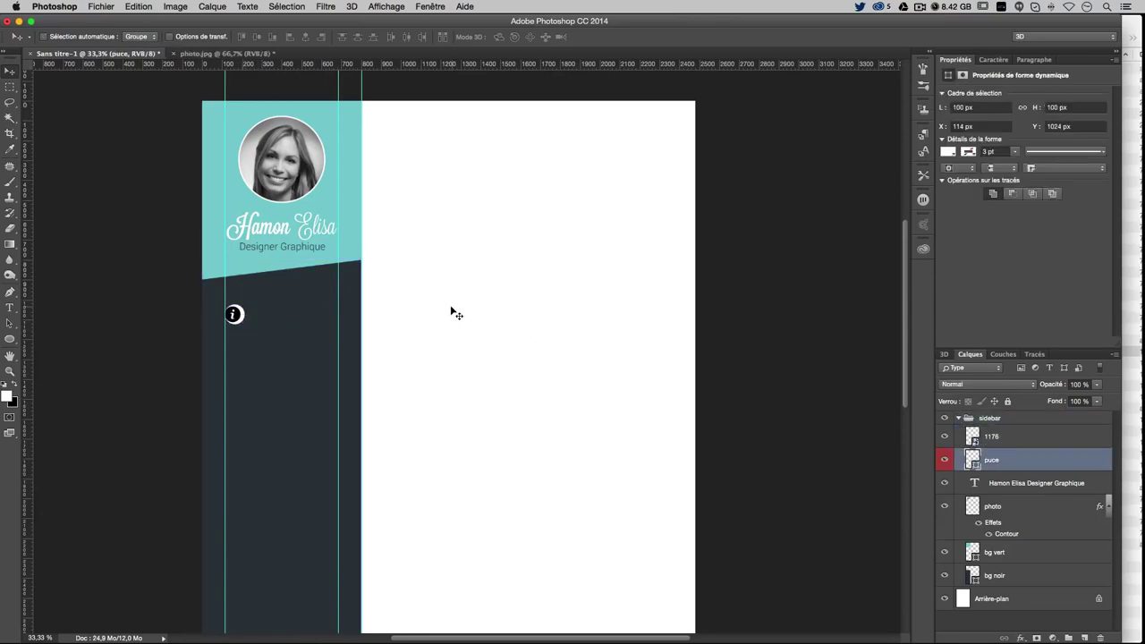
left_click_drag(456, 313, 447, 464)
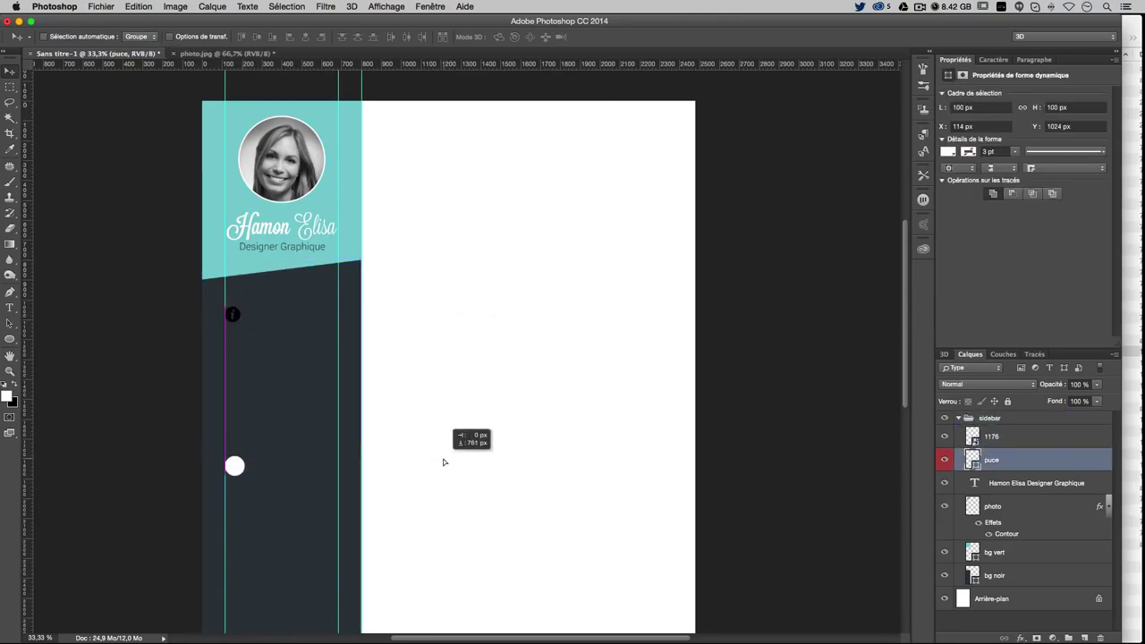
- Rename the 1176 layer to 'ico info'
double_click(1018, 441)
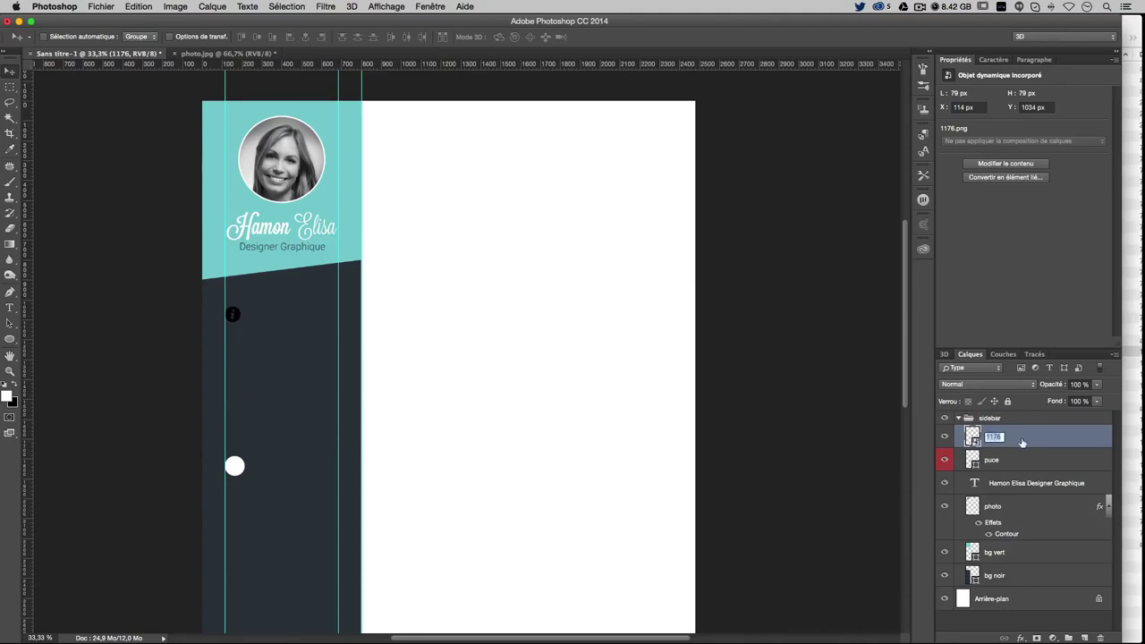
type("i")
key("BackSpace")
key("BackSpace")
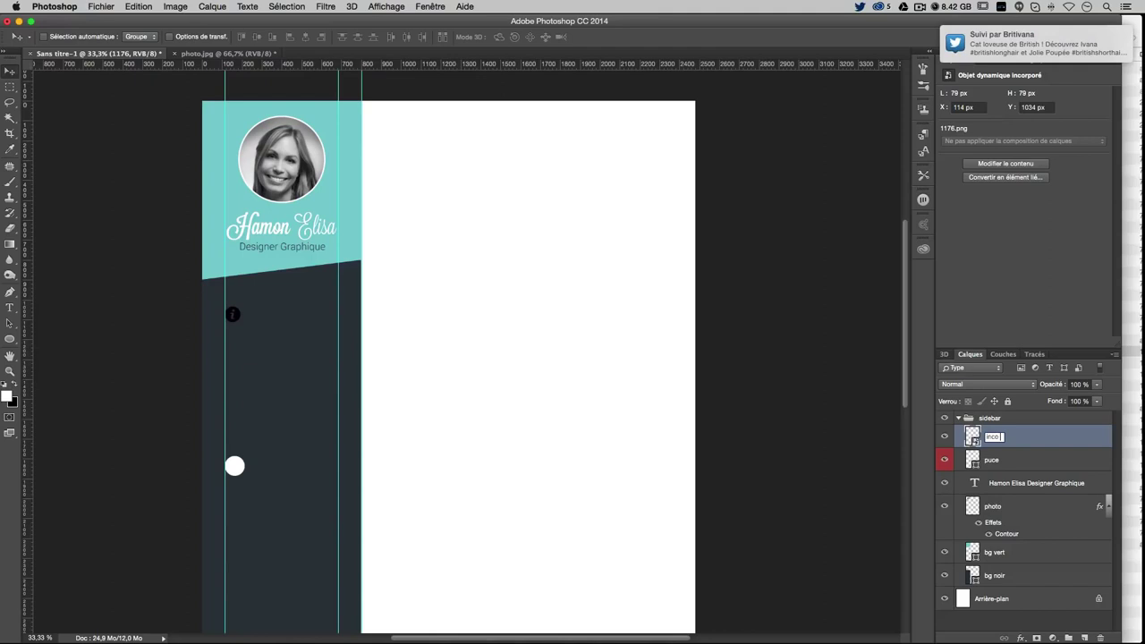
type("info")
key("Return")
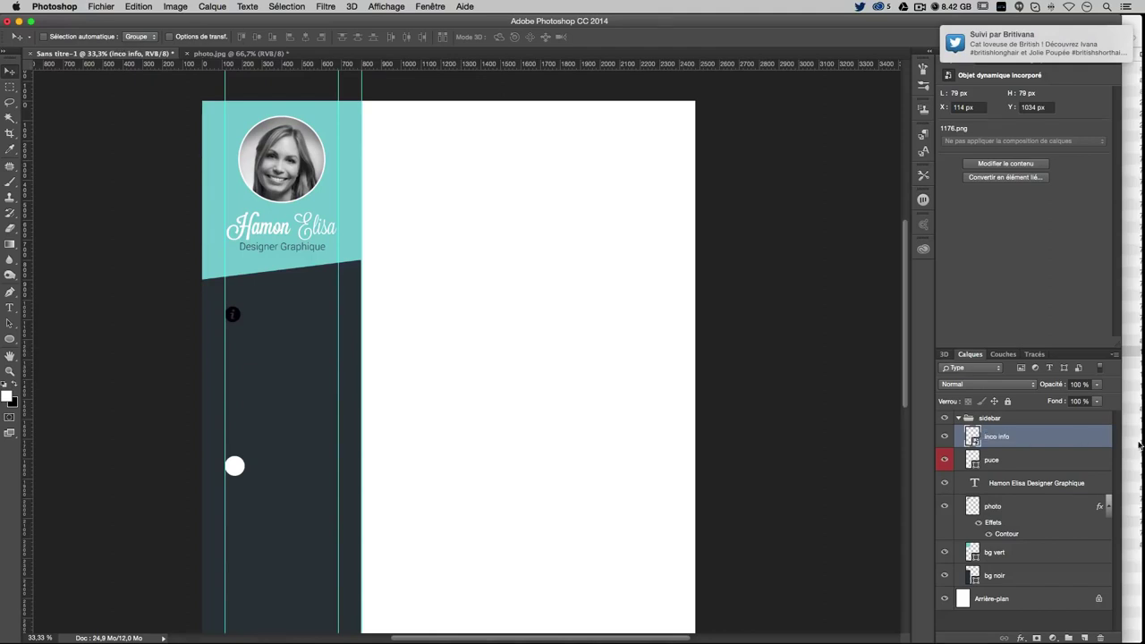
double_click(995, 437)
type("ico info")
key("Return")
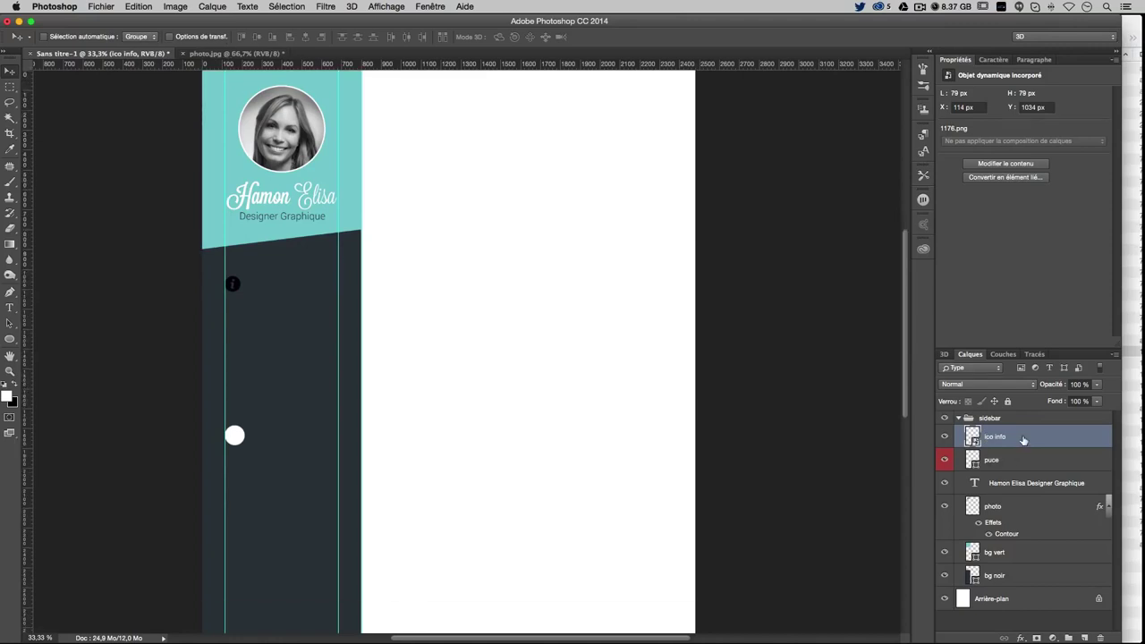
- Add a white Color Overlay layer style to the ico info icon
double_click(1023, 440)
left_click(367, 263)
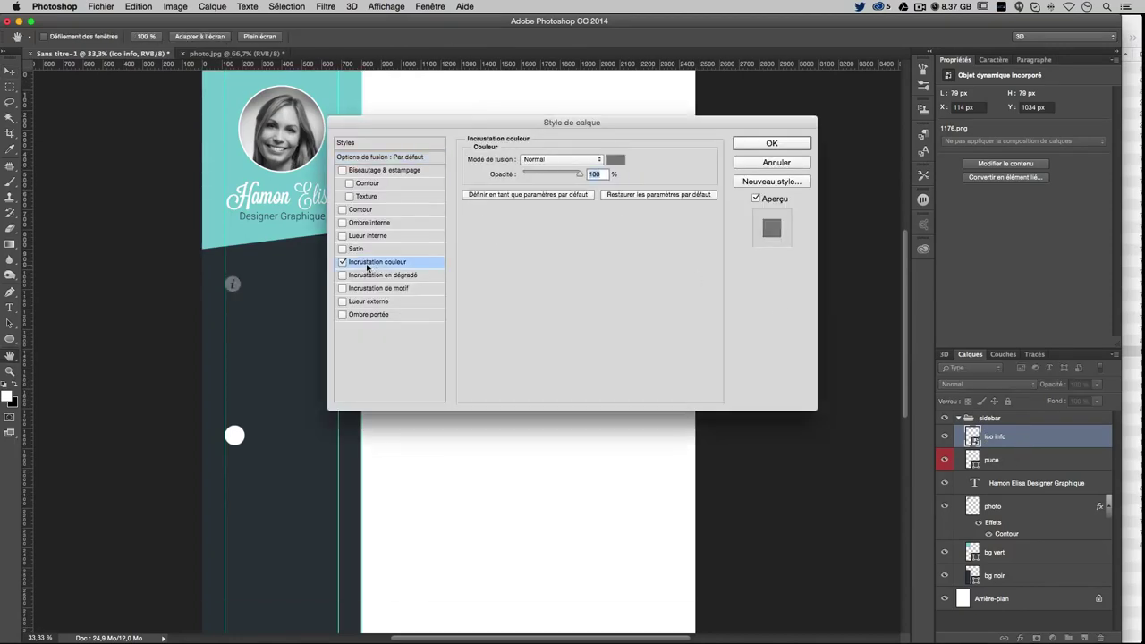
left_click(615, 161)
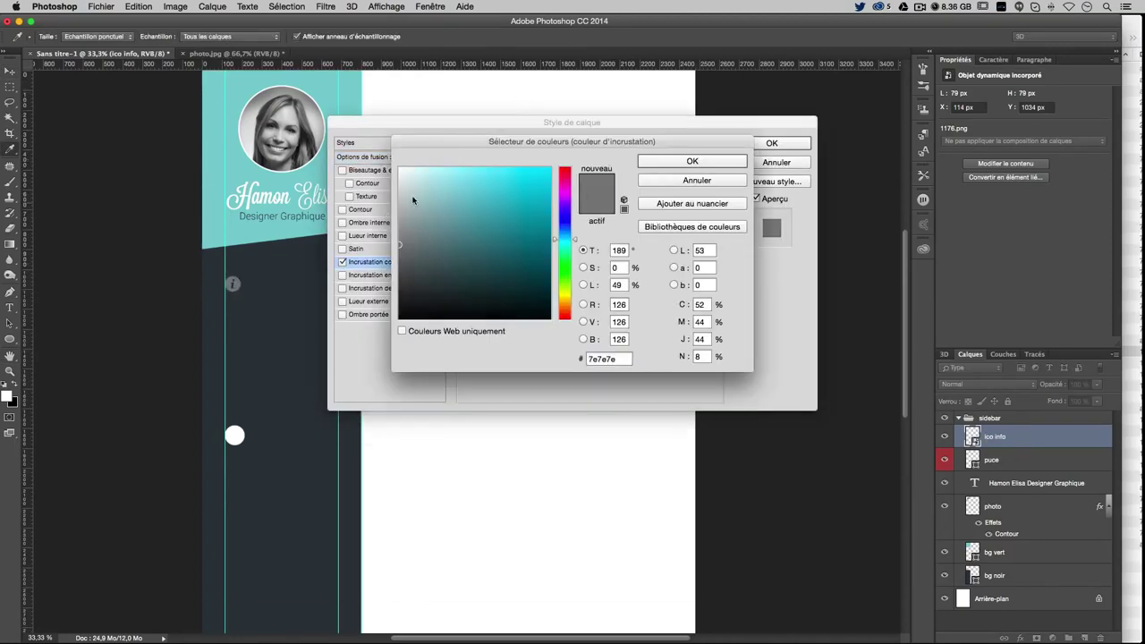
left_click_drag(412, 200, 392, 136)
left_click(741, 163)
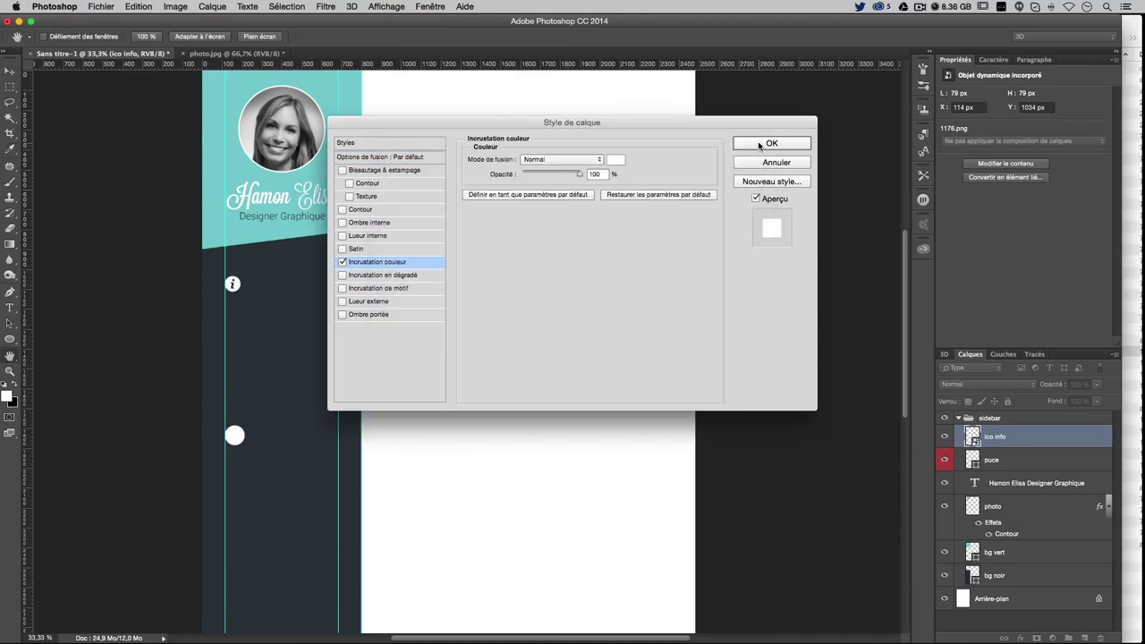
left_click(759, 145)
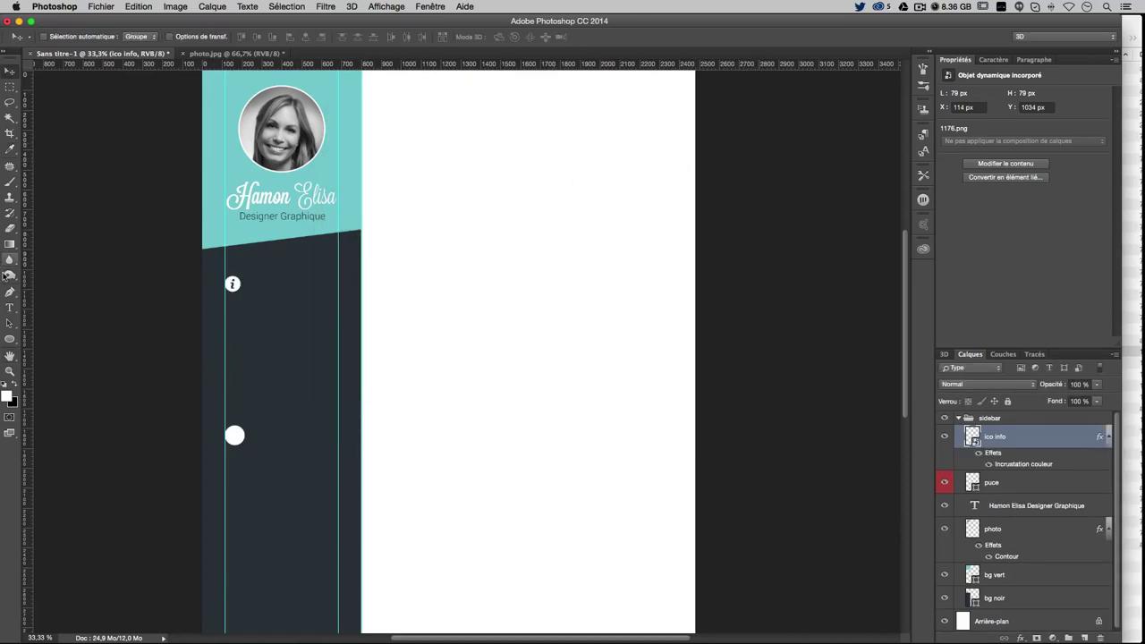
- Type the 'A propos' heading beside the info icon
left_click(10, 307)
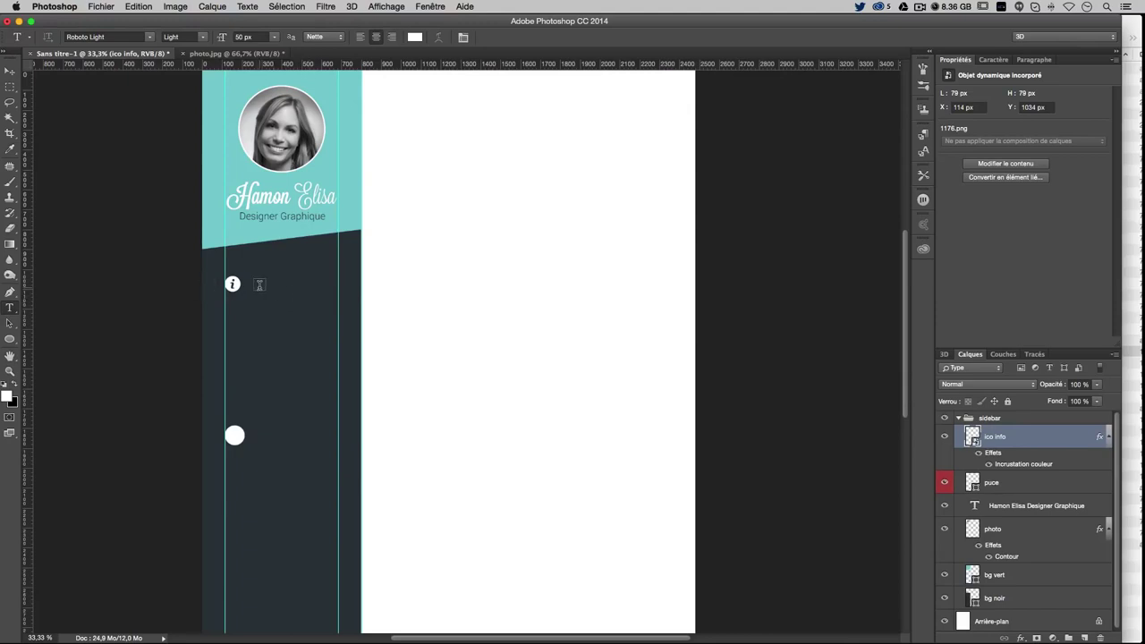
left_click(259, 284)
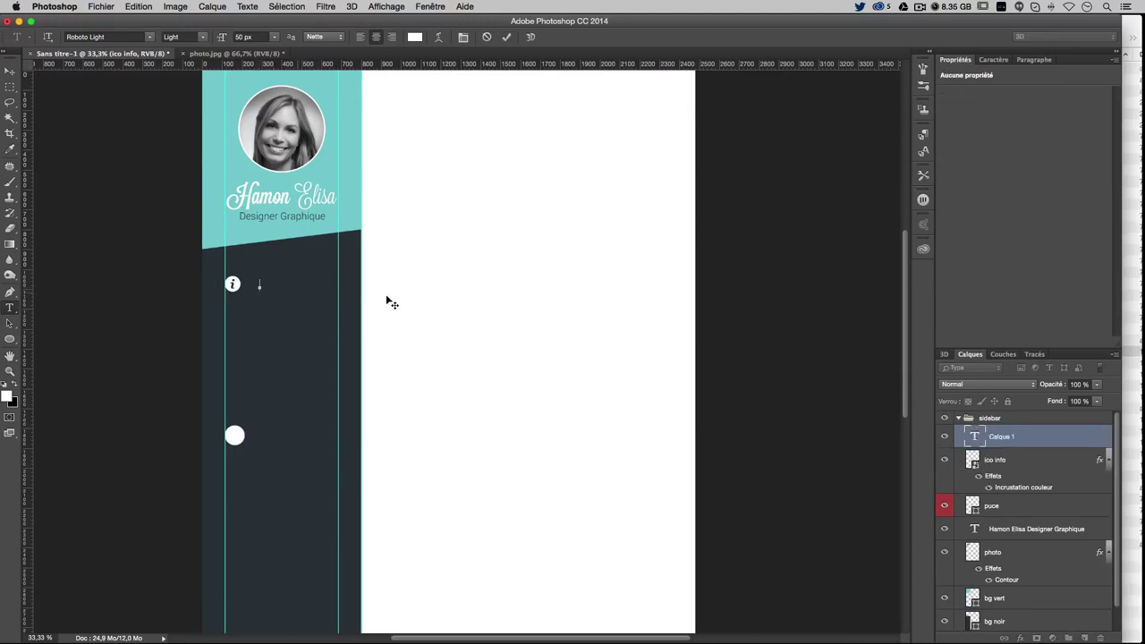
type("pr")
type("opos")
key("super+a")
- Set the heading font to Lavanderia Sturdy at 100 px
left_click(1000, 60)
left_click(977, 73)
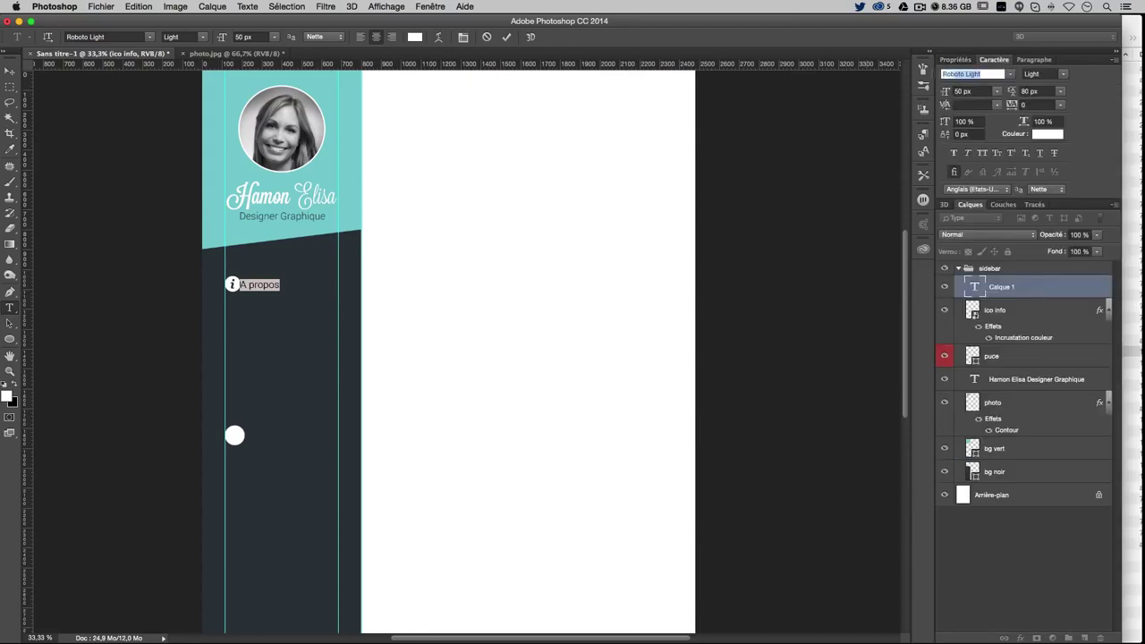
key("BackSpace")
type("lavan")
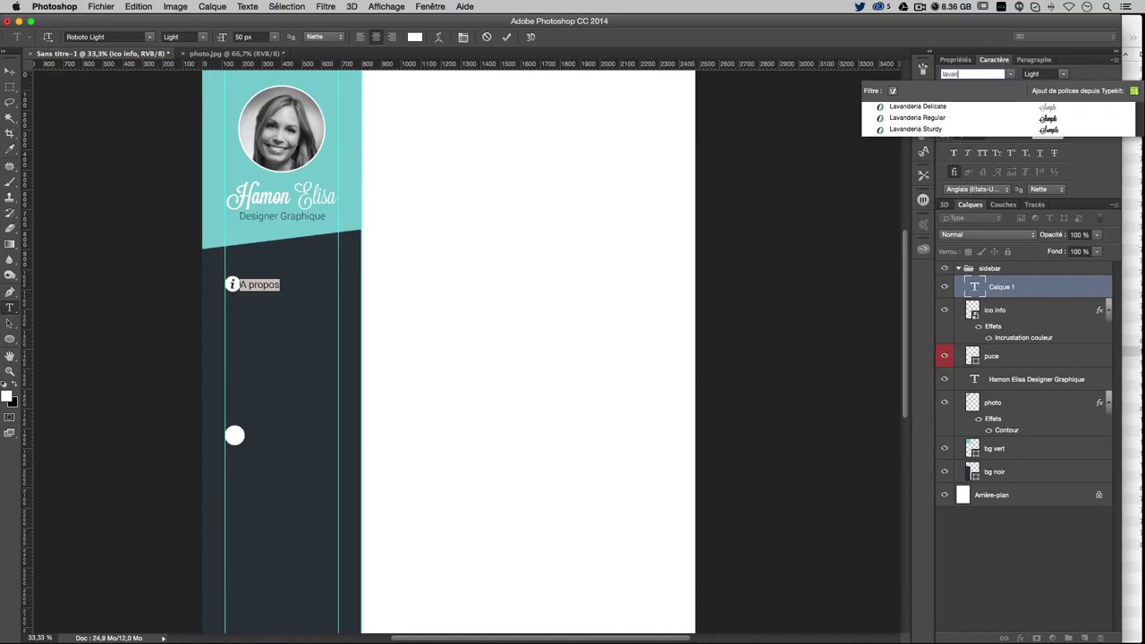
key("Down")
key("Down")
key("Return")
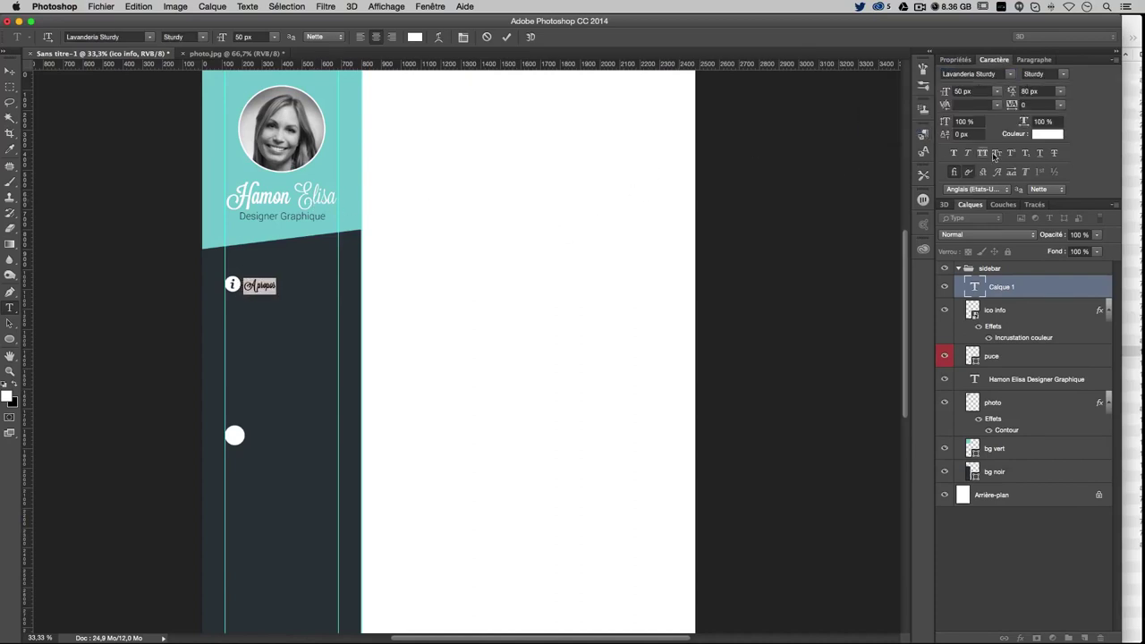
key("Tab")
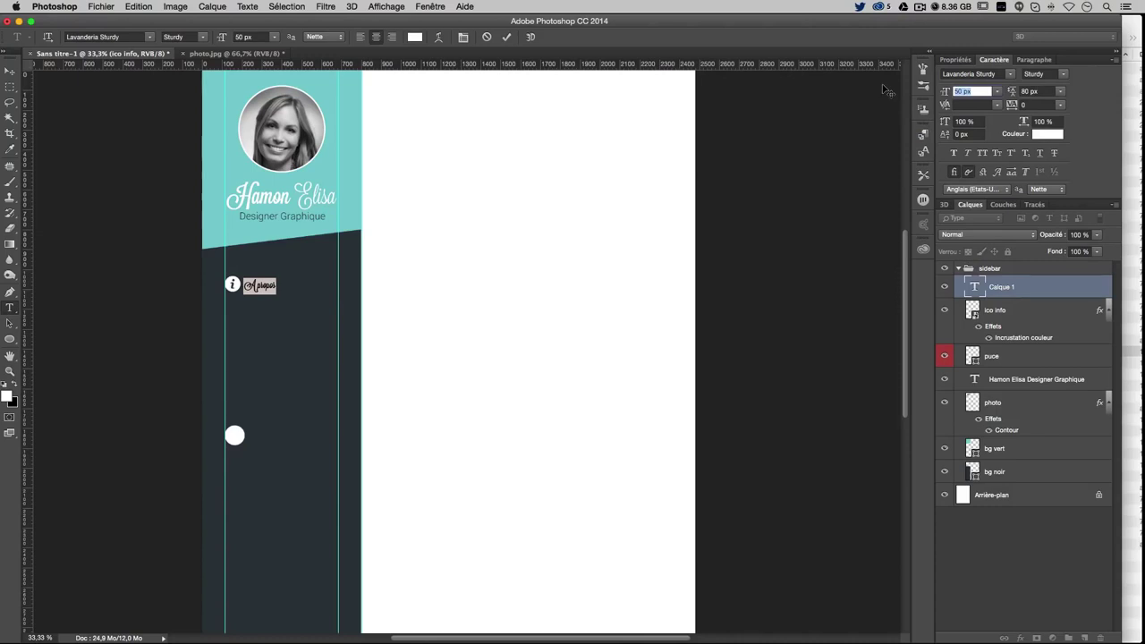
type("100")
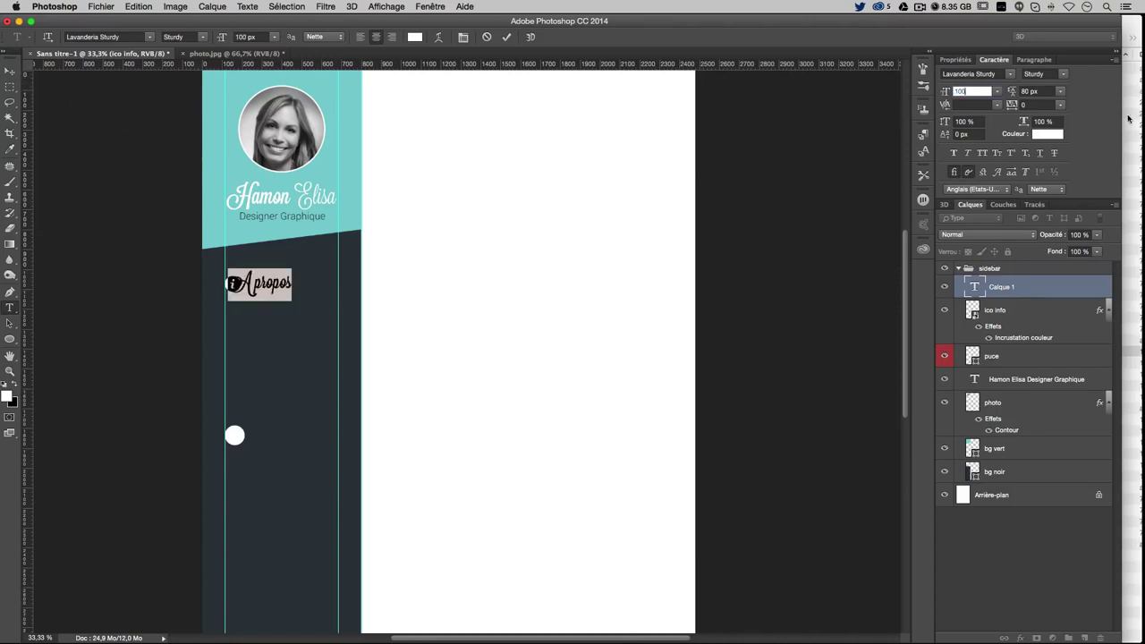
- Colour the heading the sidebar's teal, shift it right, and add a guide level with it
left_click(1041, 134)
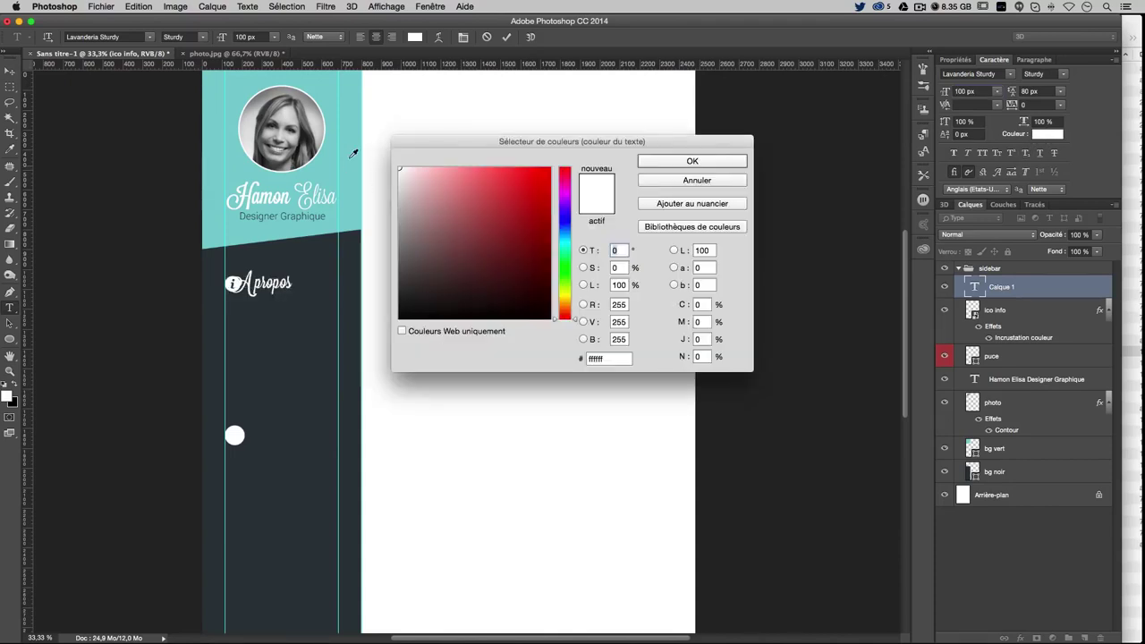
left_click(356, 126)
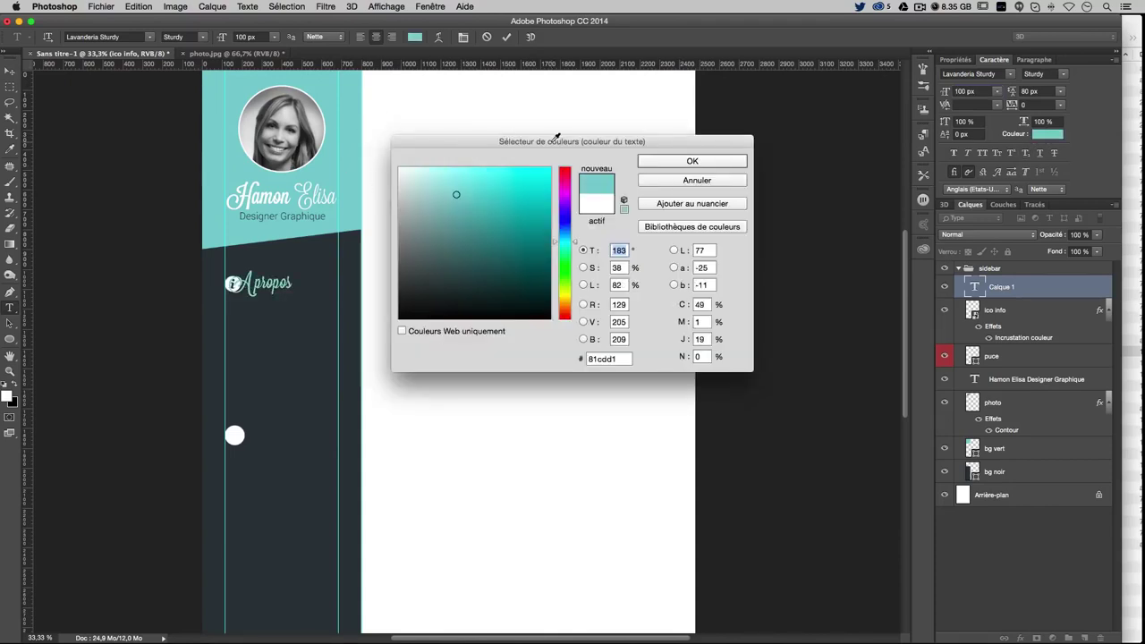
left_click(687, 163)
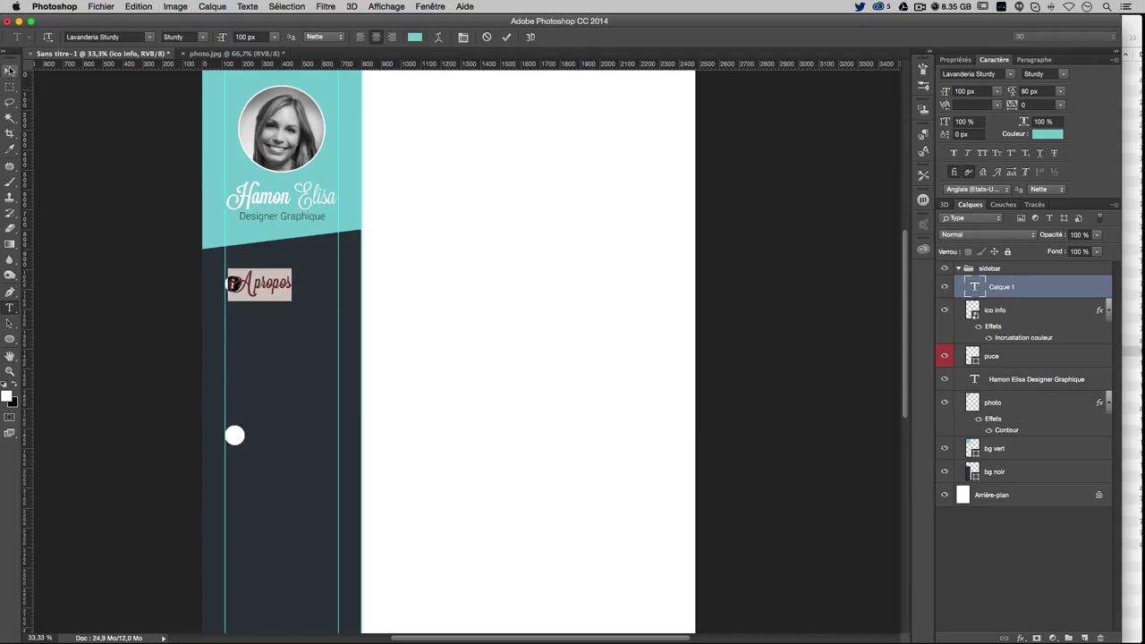
left_click(9, 70)
left_click_drag(286, 249, 318, 249)
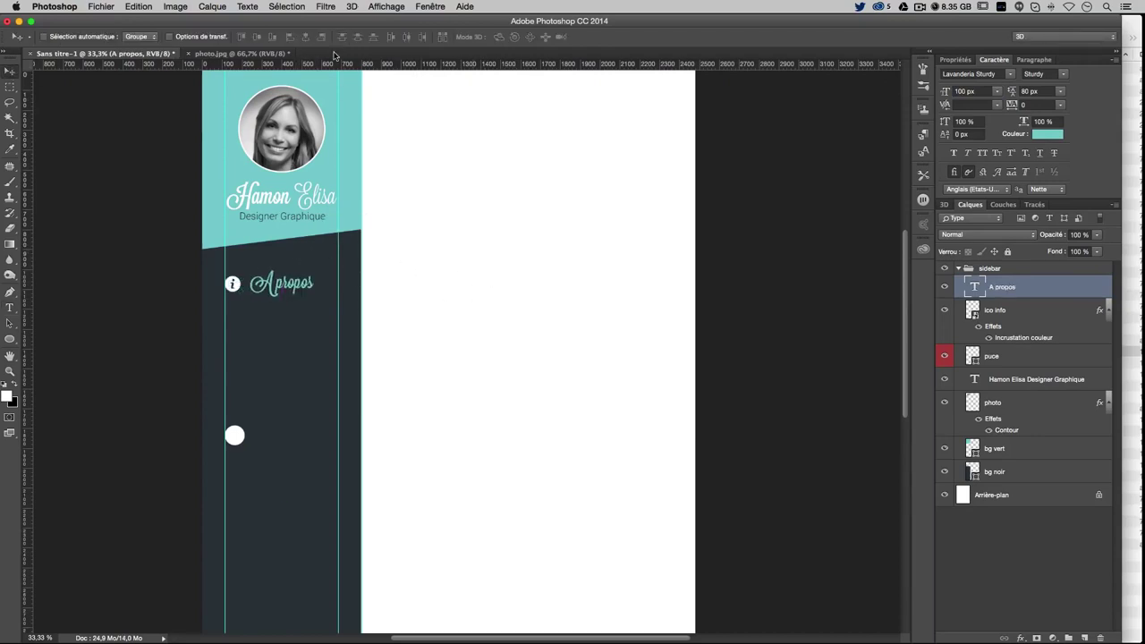
mouse_move(335, 63)
left_mouse_down()
mouse_move(354, 285)
mouse_move(351, 5)
left_mouse_up()
- Nudge the 'A propos' heading slightly to the right
key("shift+Right")
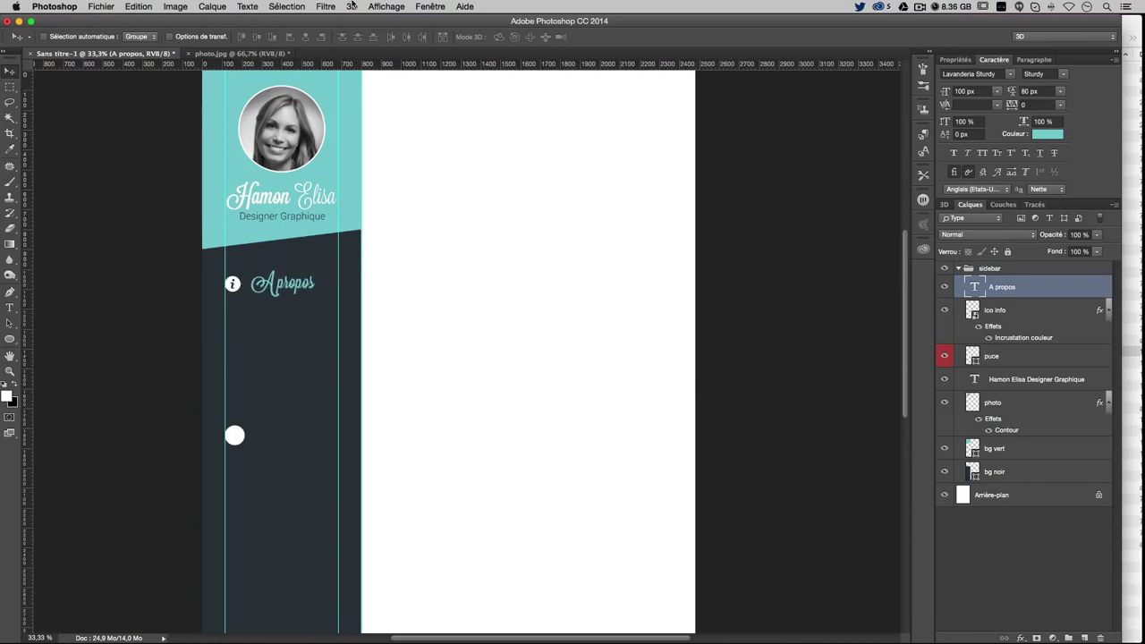
key("Right")
key("Right")
scroll(465, 401, "up", 2)
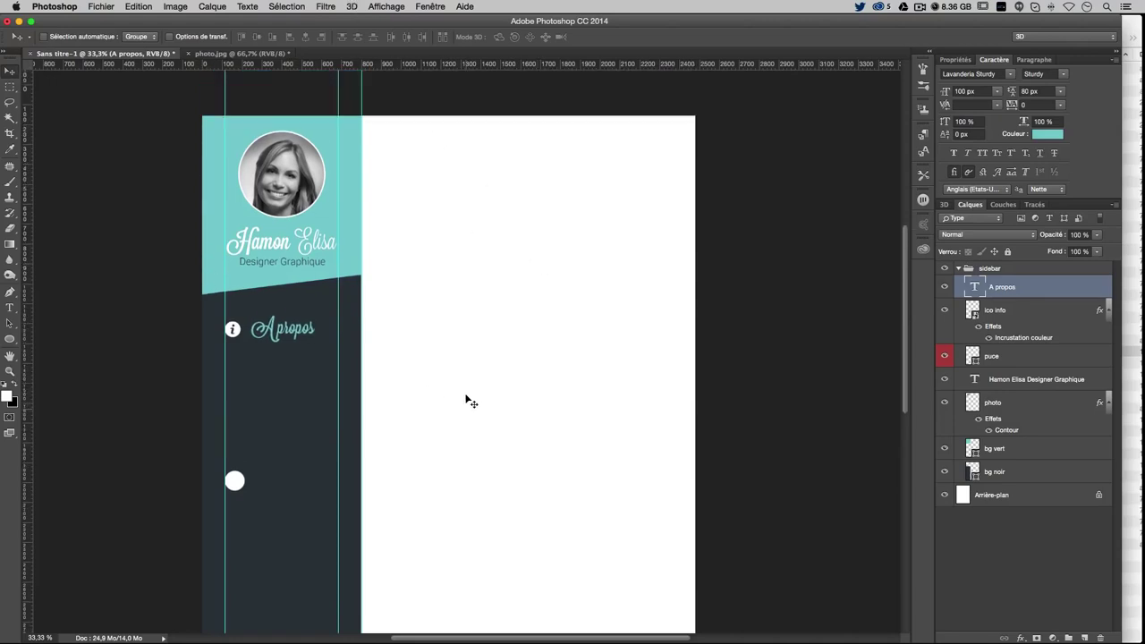
scroll(466, 401, "down", 1)
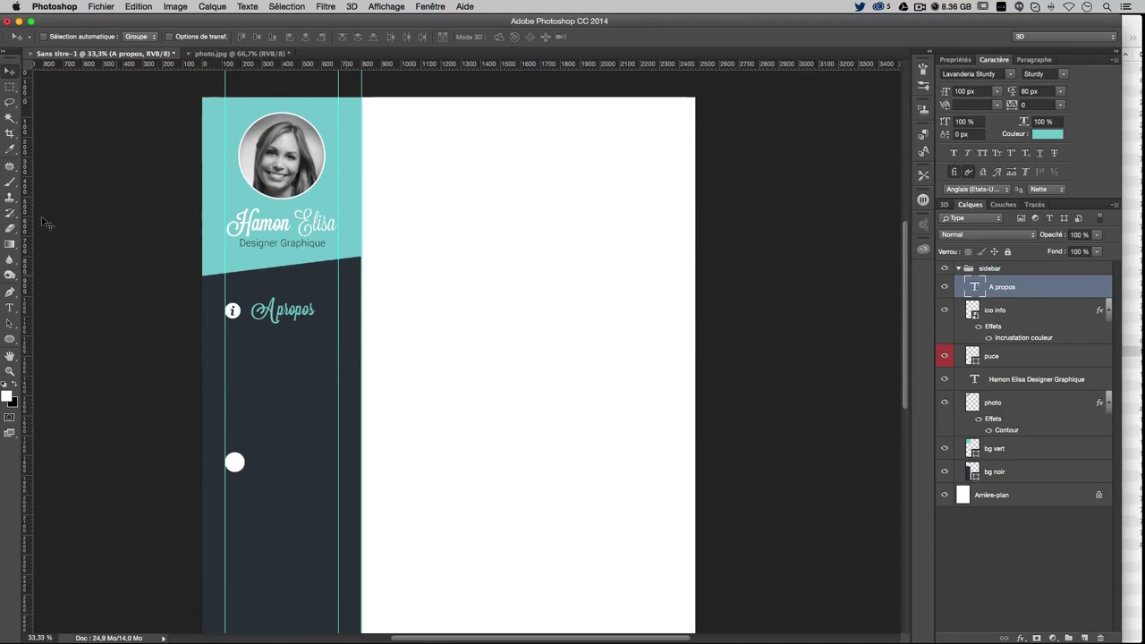
- Draw a paragraph text box below 'A propos' fitted between the guides, with placeholder text
left_click(11, 308)
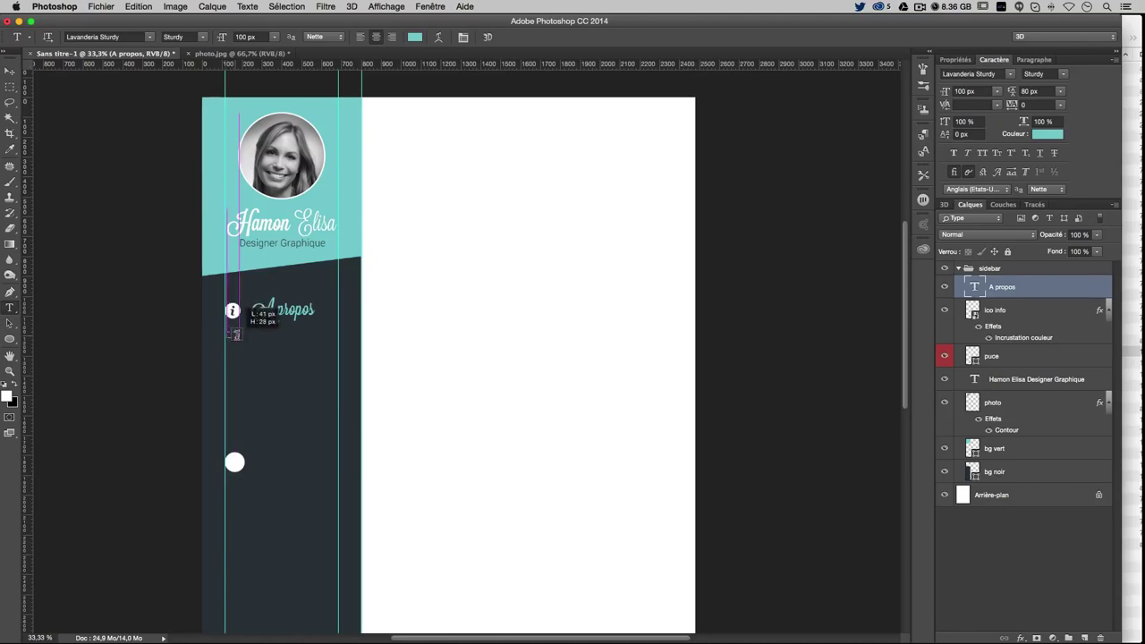
mouse_move(228, 333)
left_mouse_down()
mouse_move(257, 349)
mouse_move(342, 450)
left_mouse_up()
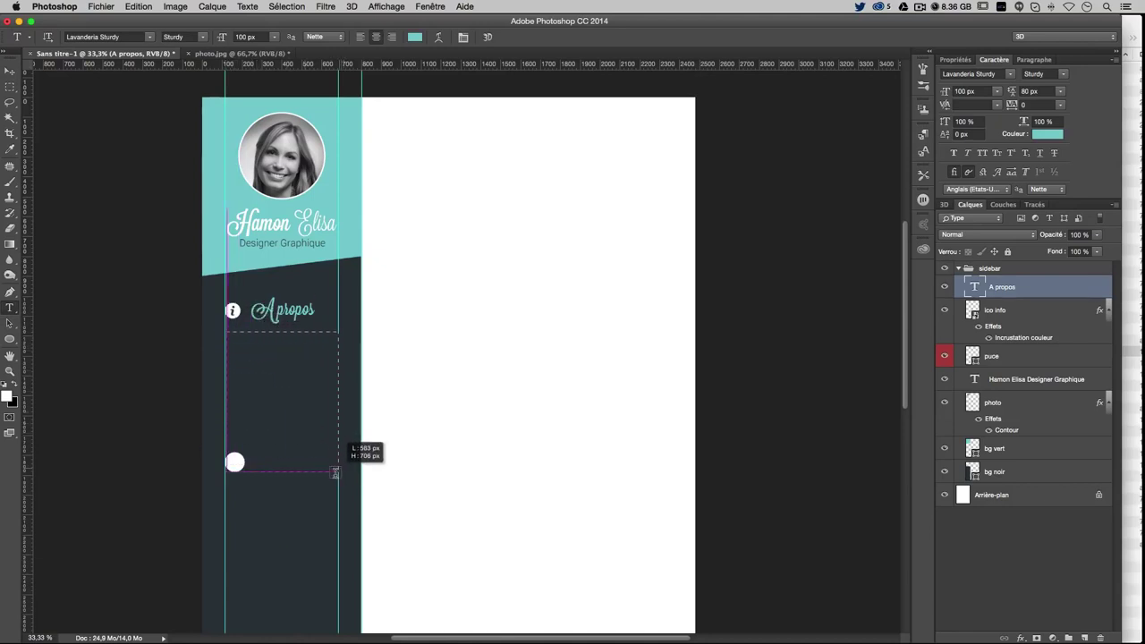
mouse_move(341, 450)
left_mouse_down()
mouse_move(335, 506)
mouse_move(337, 490)
left_mouse_up()
left_click_drag(225, 412, 225, 411)
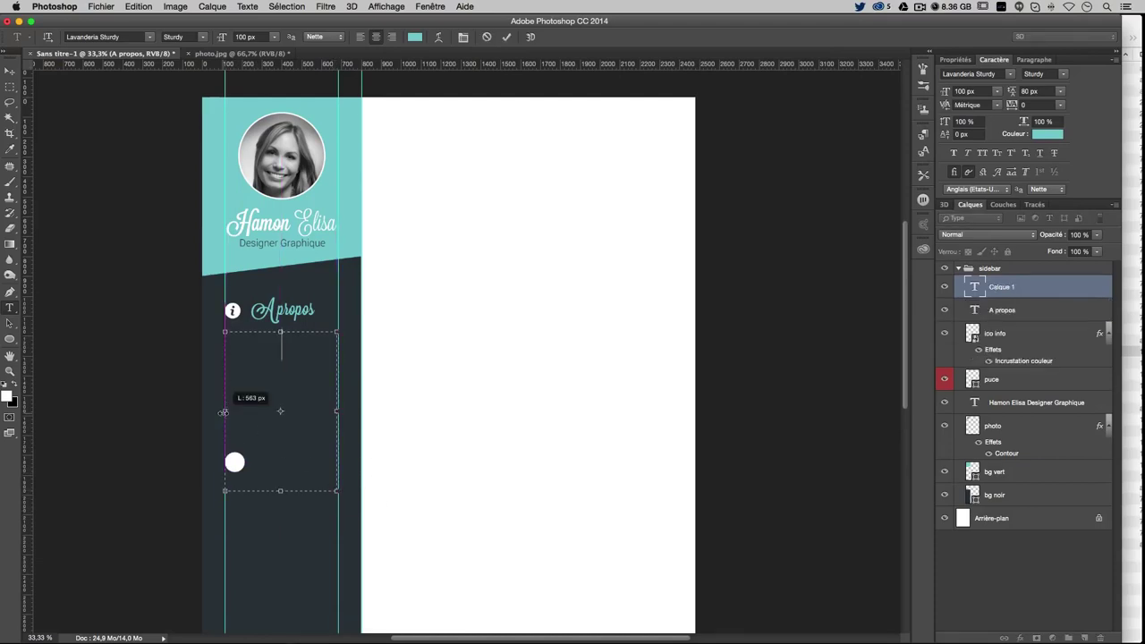
left_click_drag(339, 412, 340, 410)
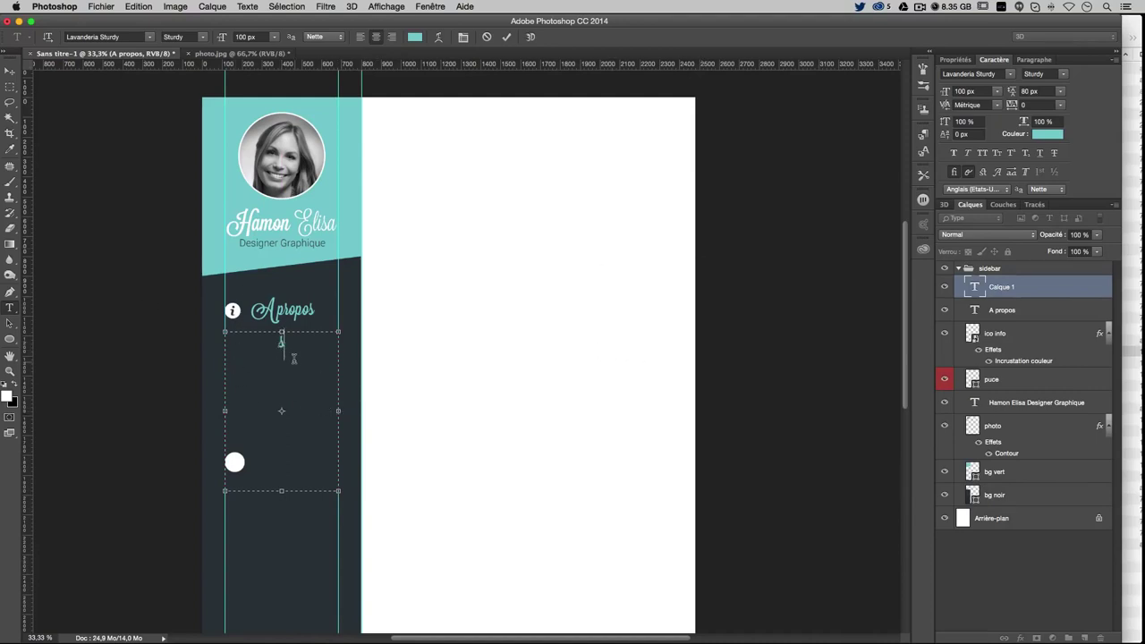
type("qs")
- Left-align the placeholder text and make it white
left_click_drag(293, 350, 227, 336)
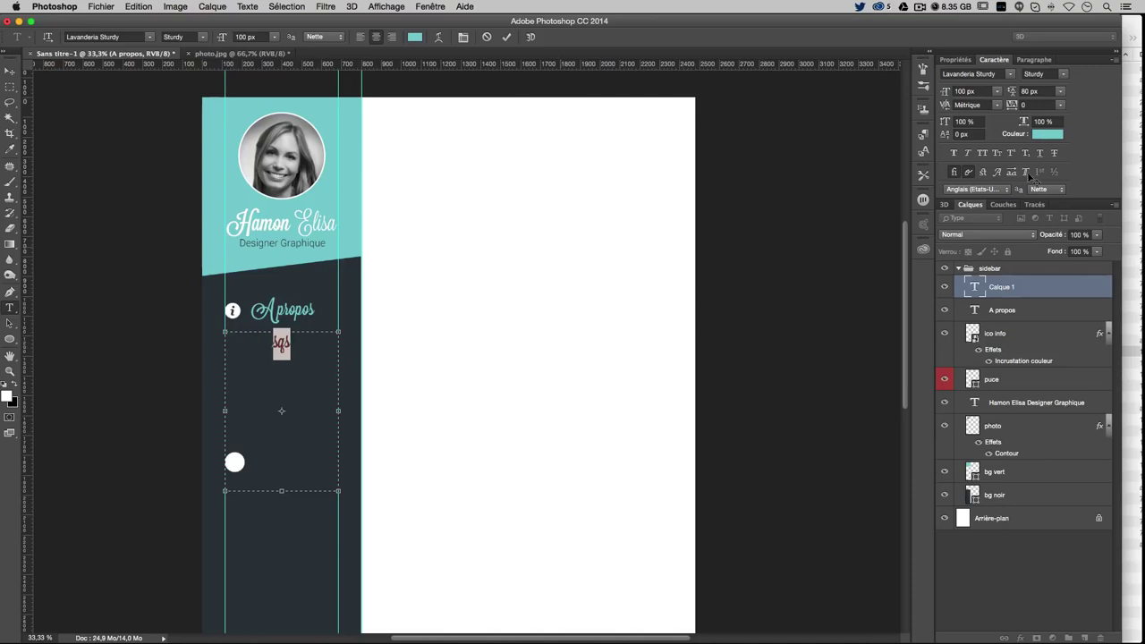
left_click(1033, 60)
left_click(952, 76)
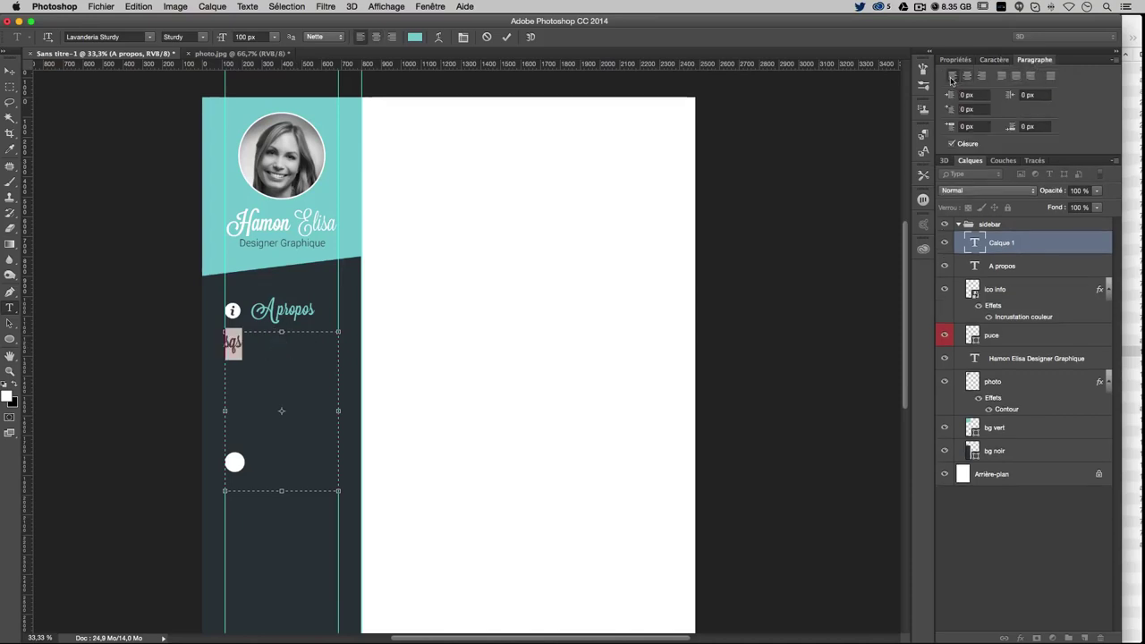
left_click(994, 60)
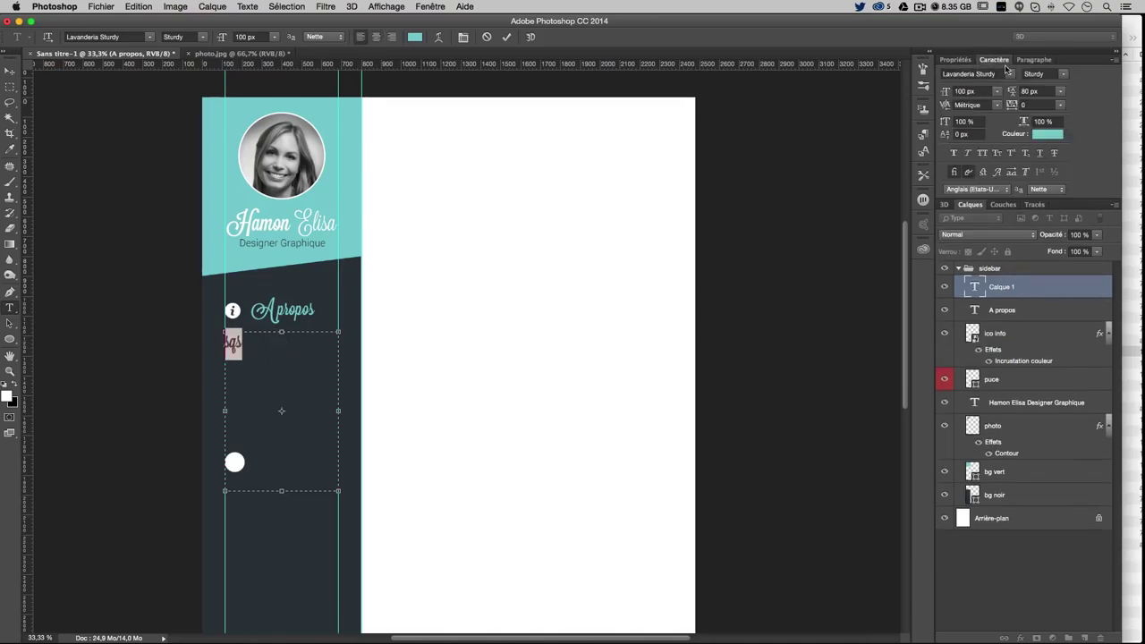
left_click(1048, 134)
left_click(369, 124)
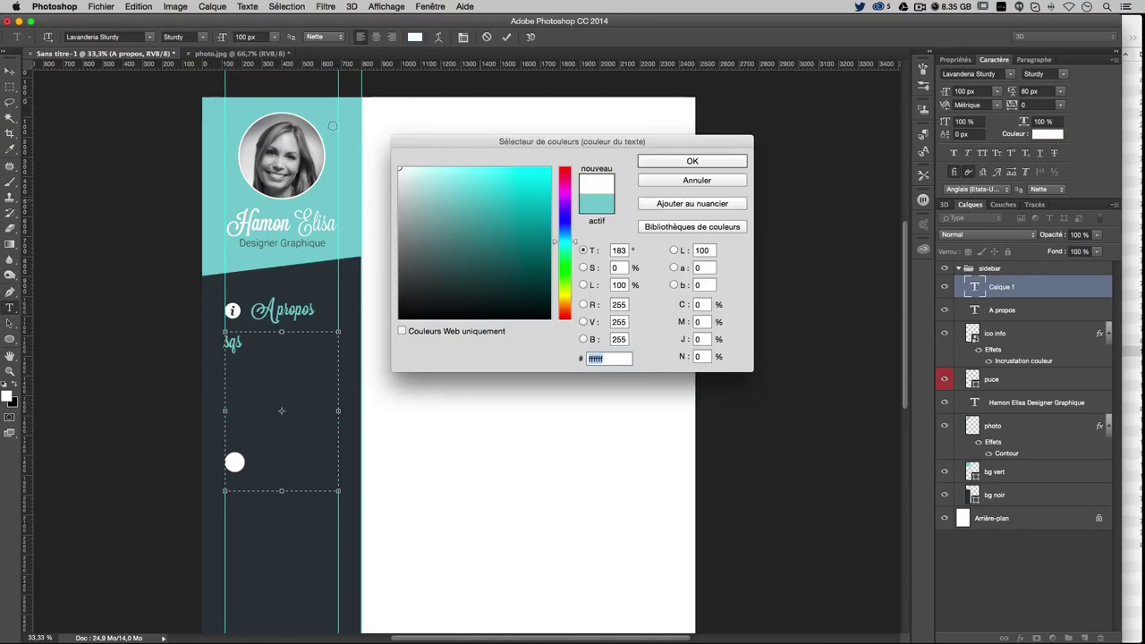
left_click(707, 163)
- Set the placeholder text to Roboto Regular at 35 px
left_click(972, 75)
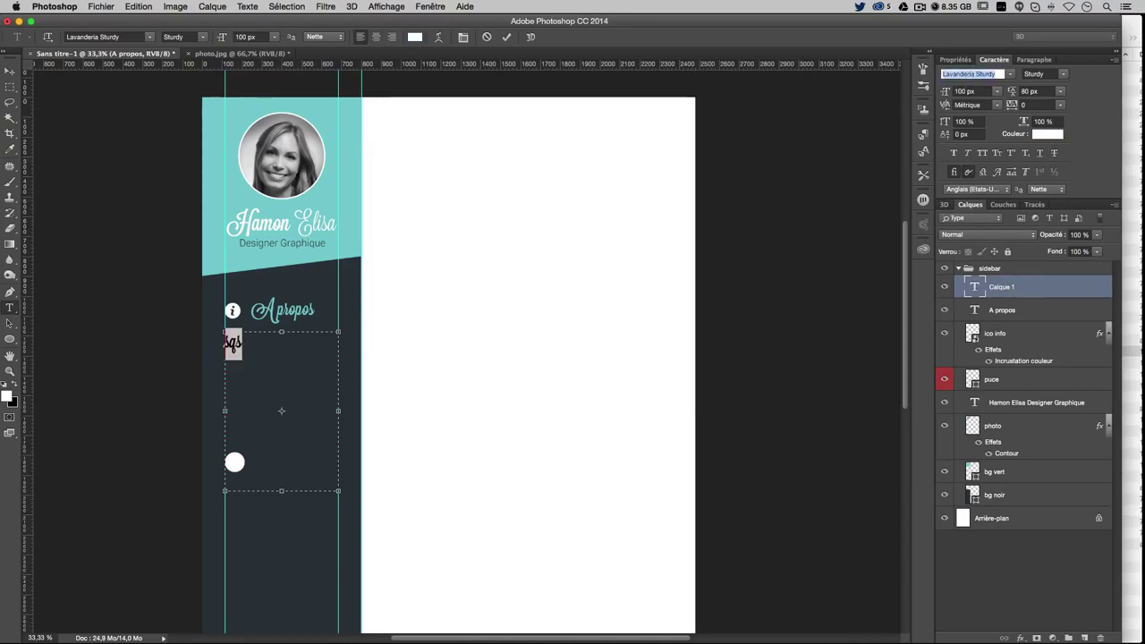
type("robo")
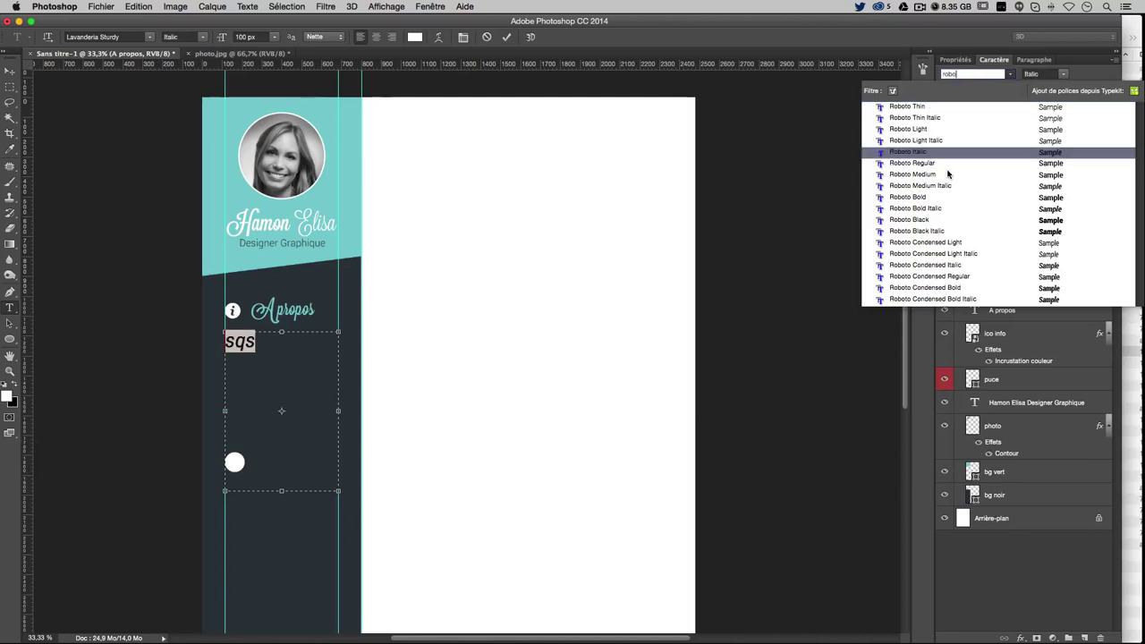
left_click(935, 153)
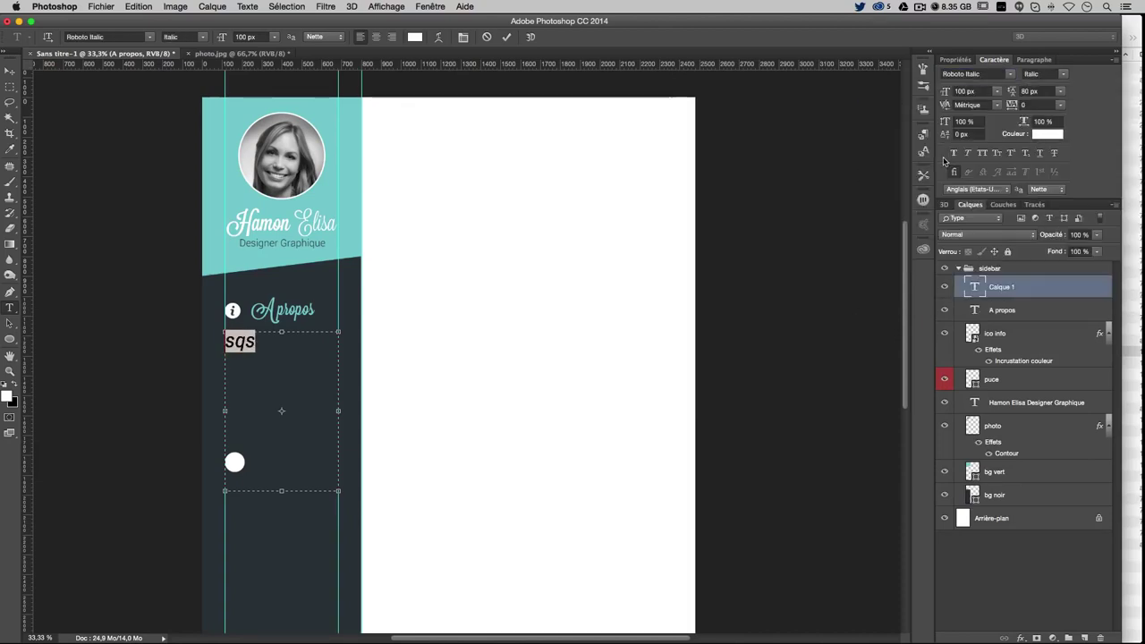
left_click(1011, 74)
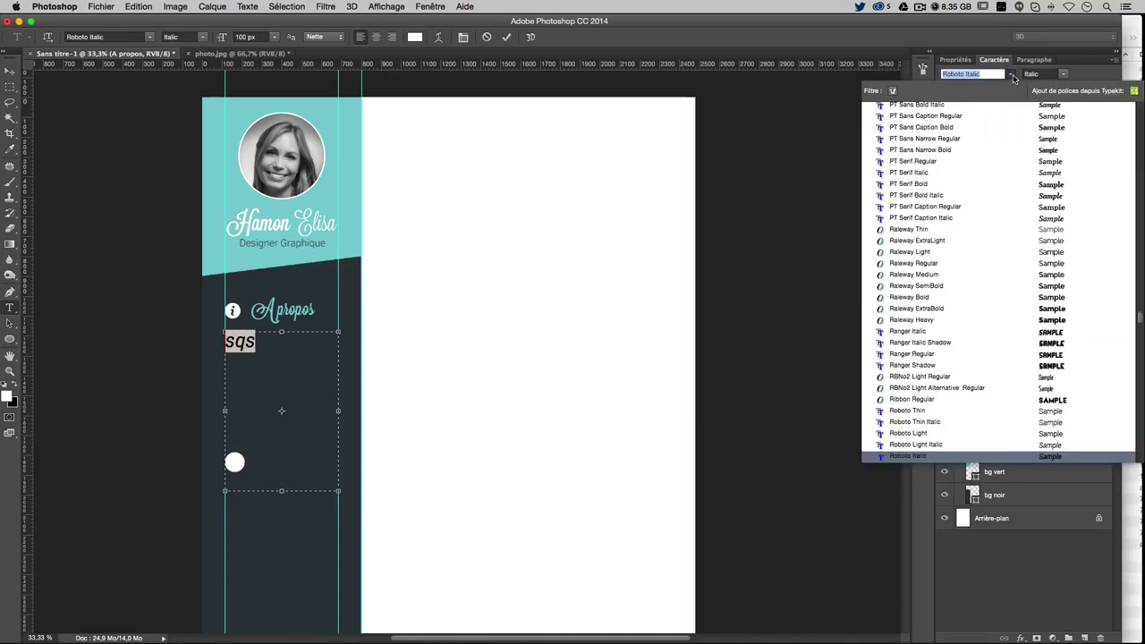
scroll(921, 436, "down", 2)
left_click(922, 436)
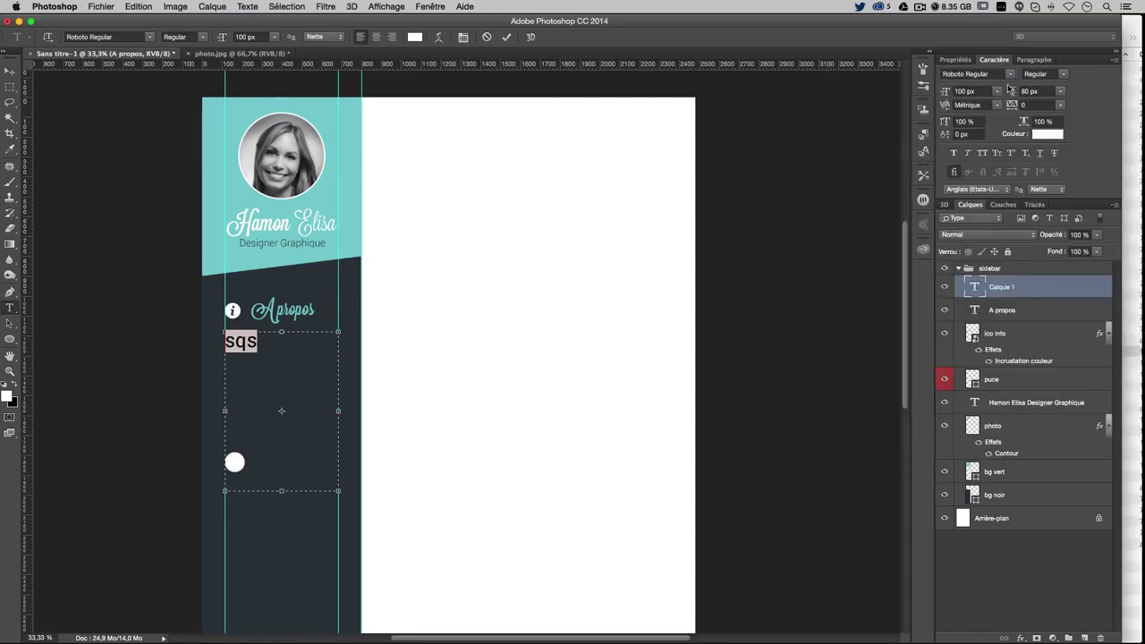
left_click(971, 91)
type("50")
key("Return")
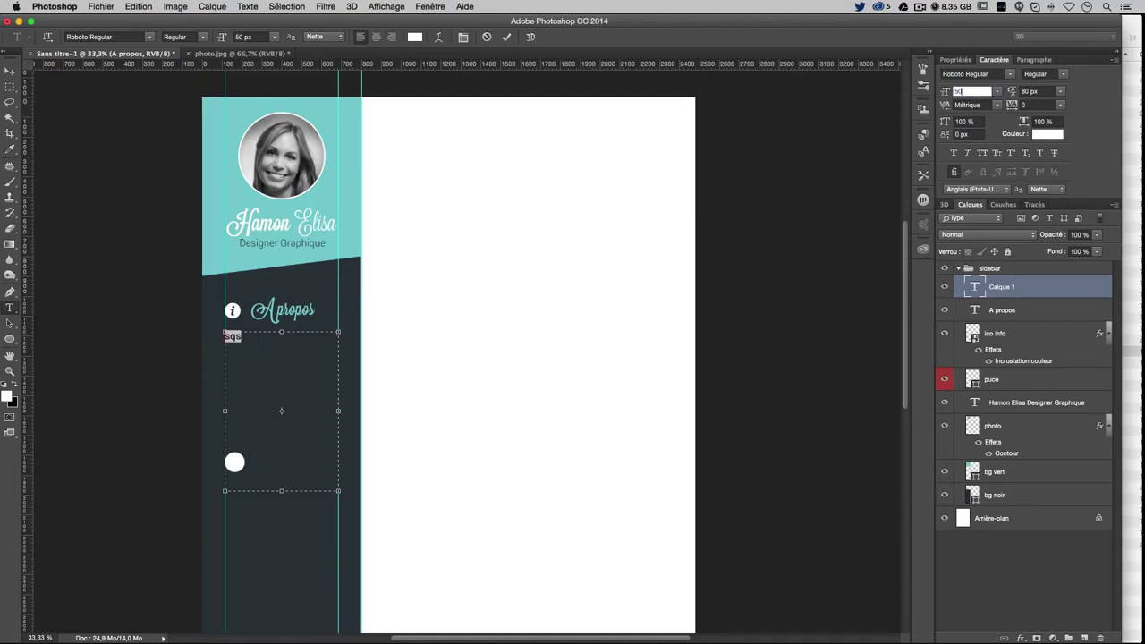
type("45")
key("Return")
key("Return")
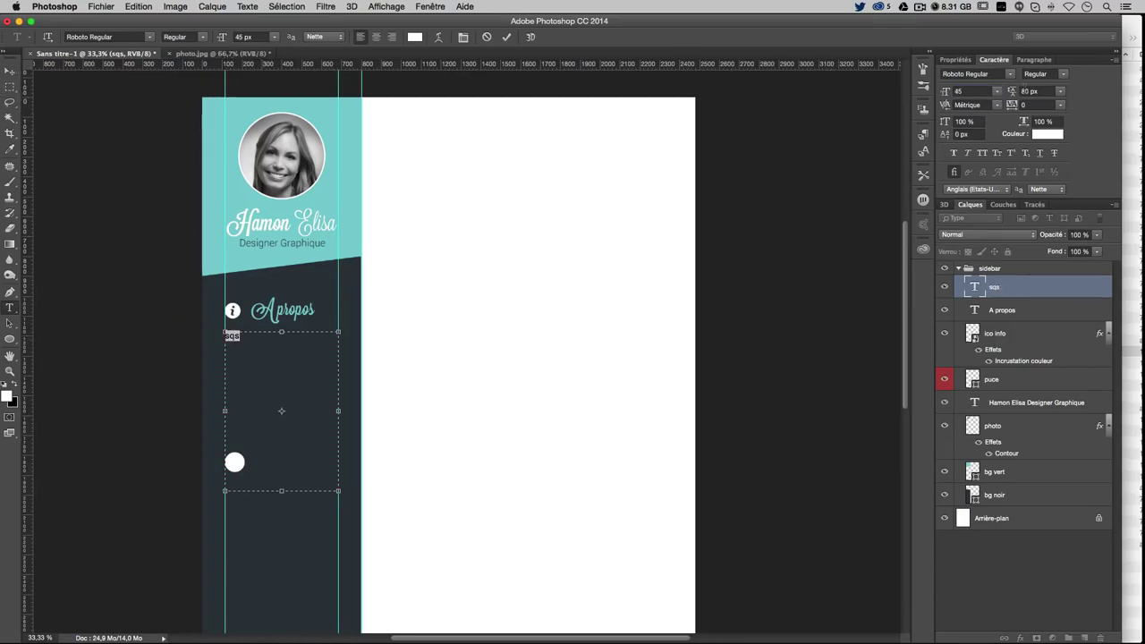
type("35")
key("Return")
- Commit the paragraph text, then reopen it and select the placeholder text
left_click(10, 70)
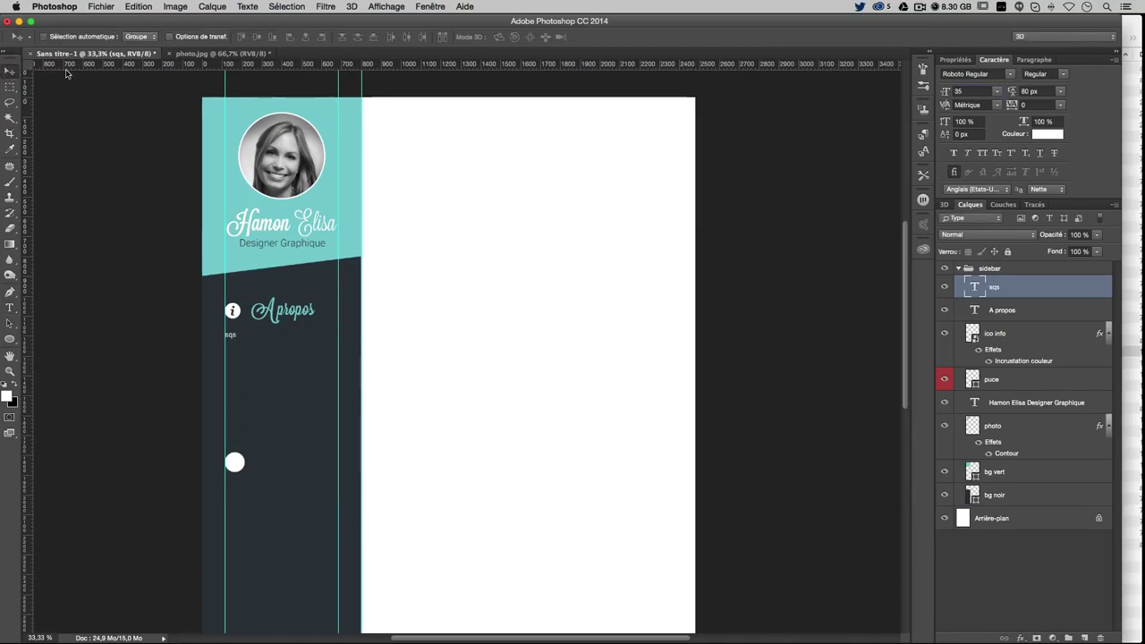
left_click(10, 306)
left_click(229, 334)
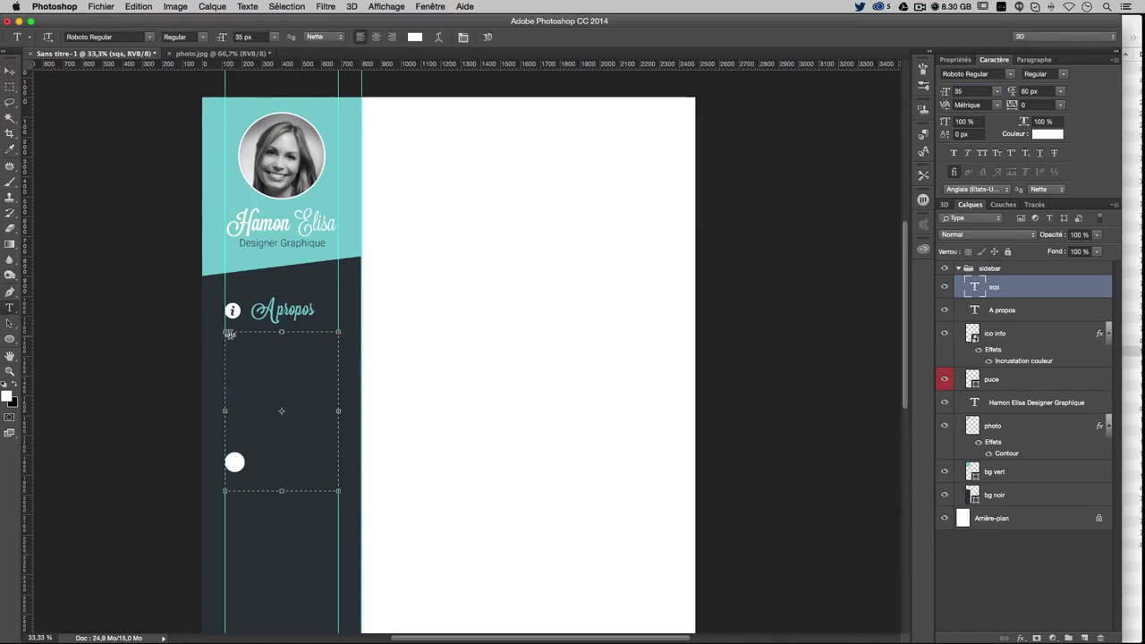
double_click(229, 334)
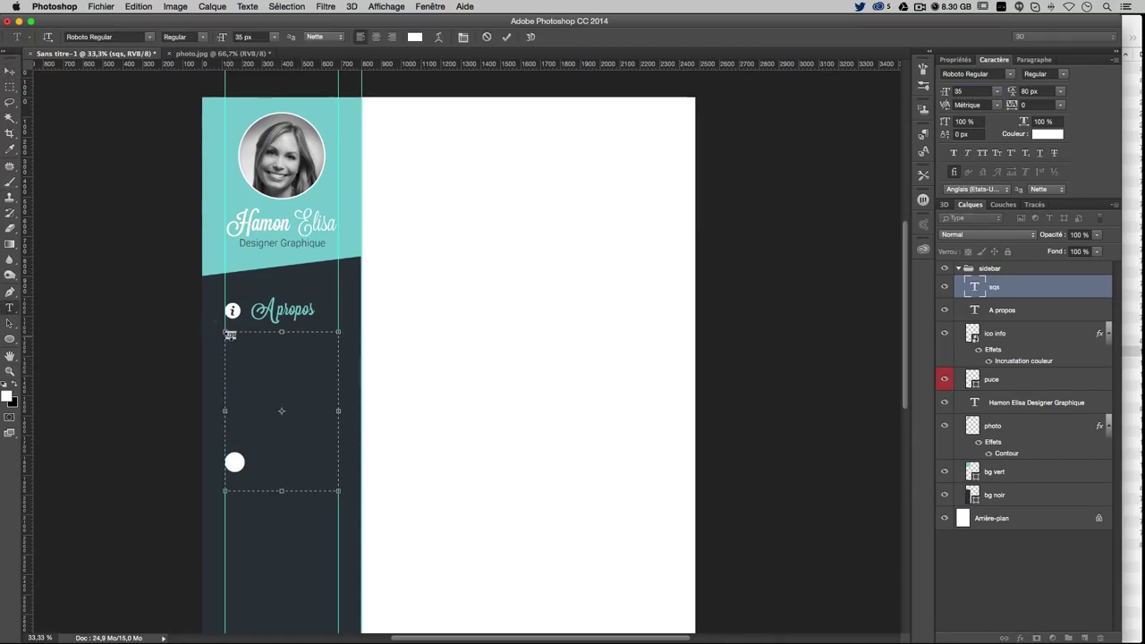
left_click(285, 7)
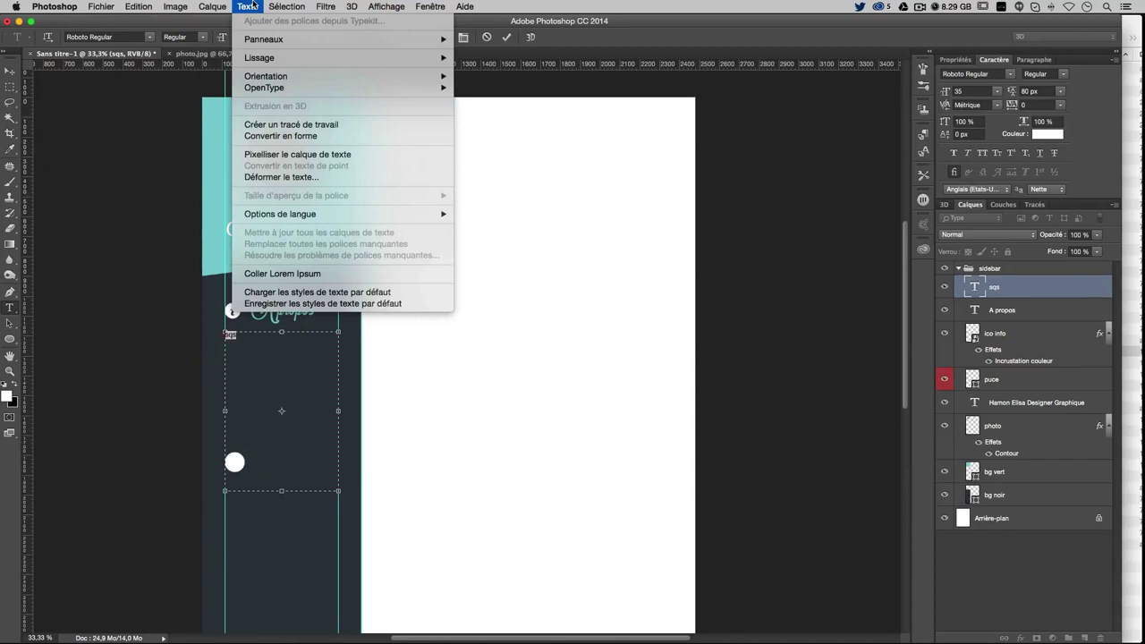
- Fill the text box with Lorem Ipsum and set its leading to 50 px
left_click(340, 274)
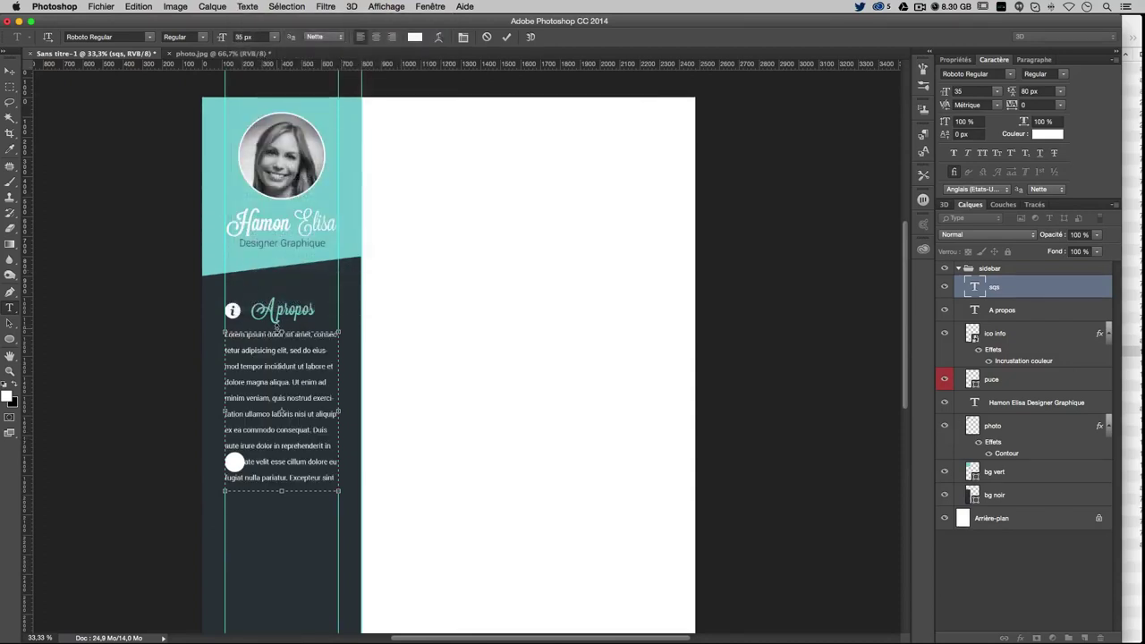
key("super+a")
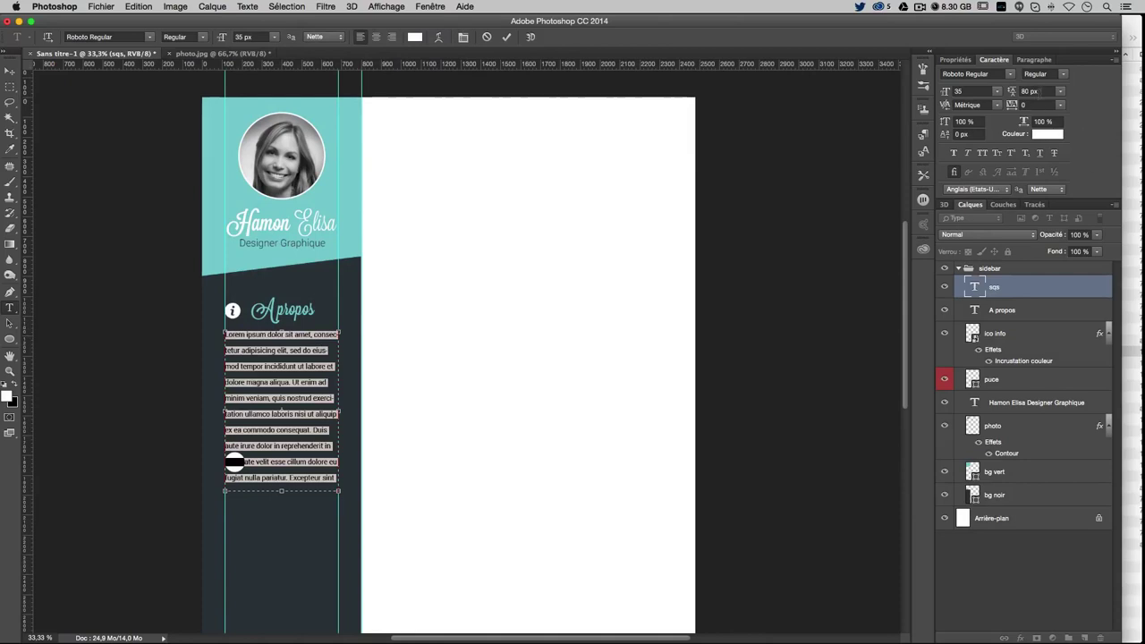
left_click(1035, 91)
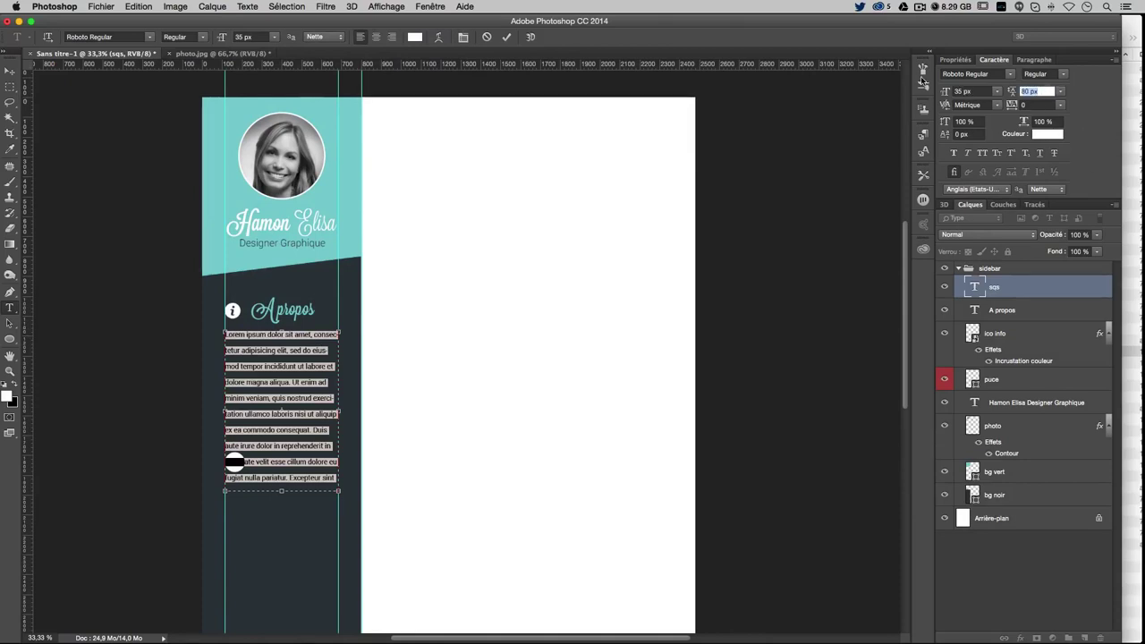
type("50")
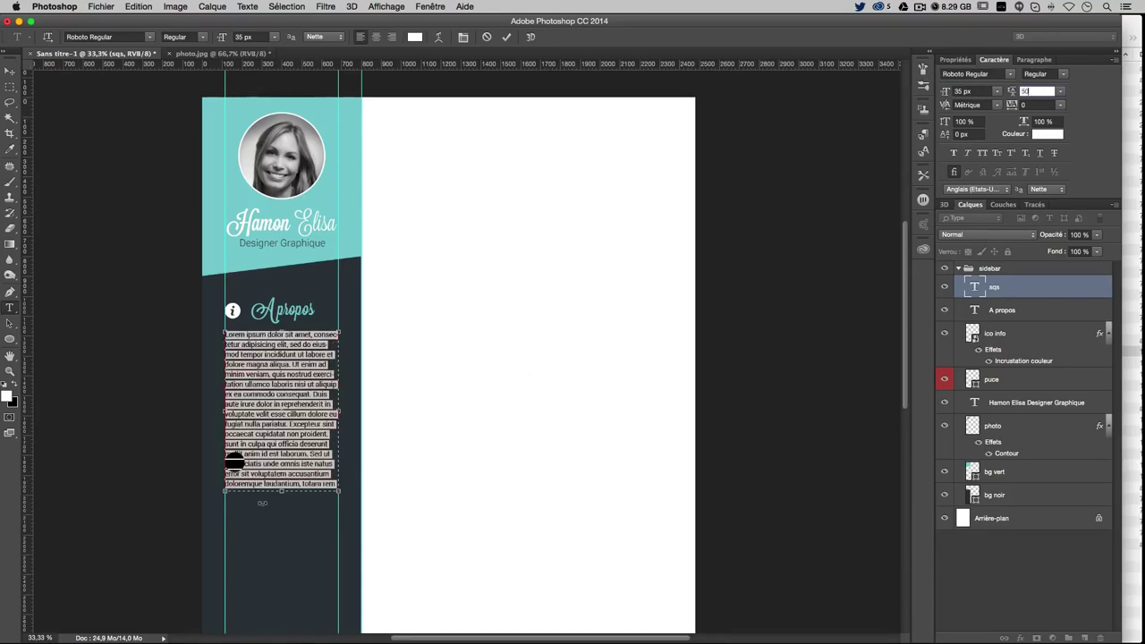
- Enlarge the text frame and delete the trailing placeholder text
left_click_drag(282, 491, 286, 626)
scroll(462, 521, "down", 5)
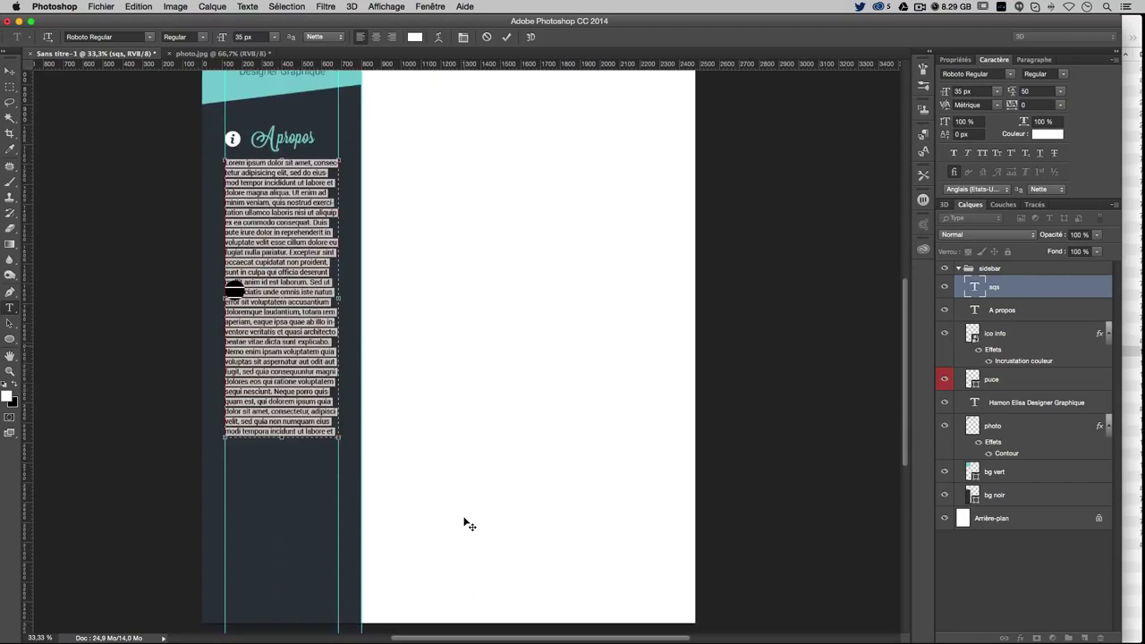
scroll(463, 522, "down", 5)
left_click_drag(282, 282, 295, 447)
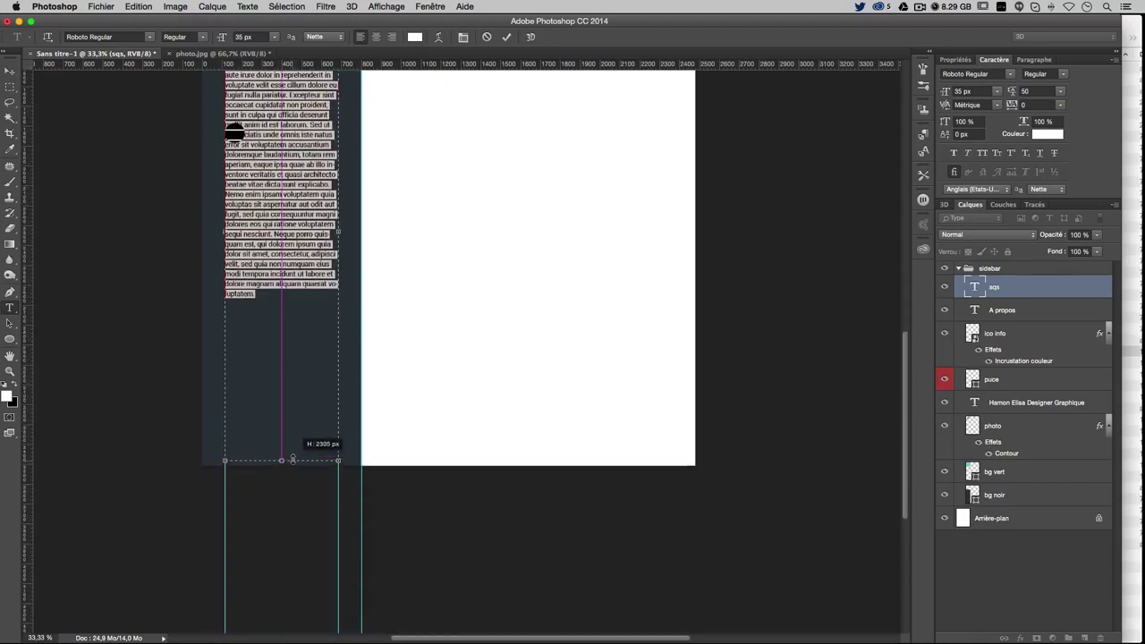
scroll(298, 435, "up", 7)
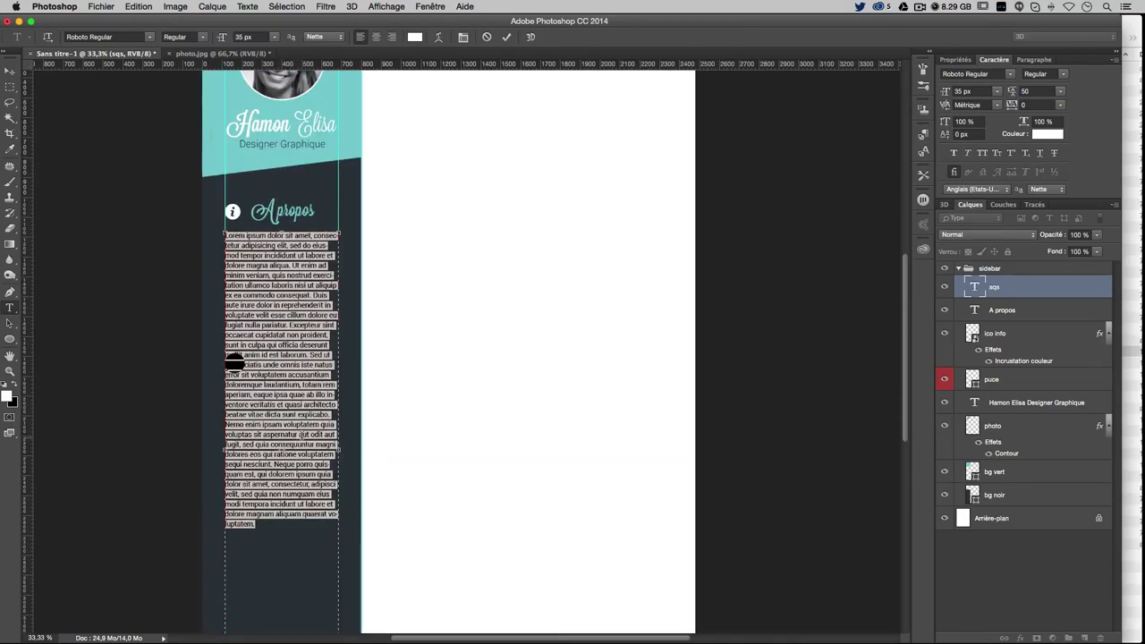
left_click(282, 543)
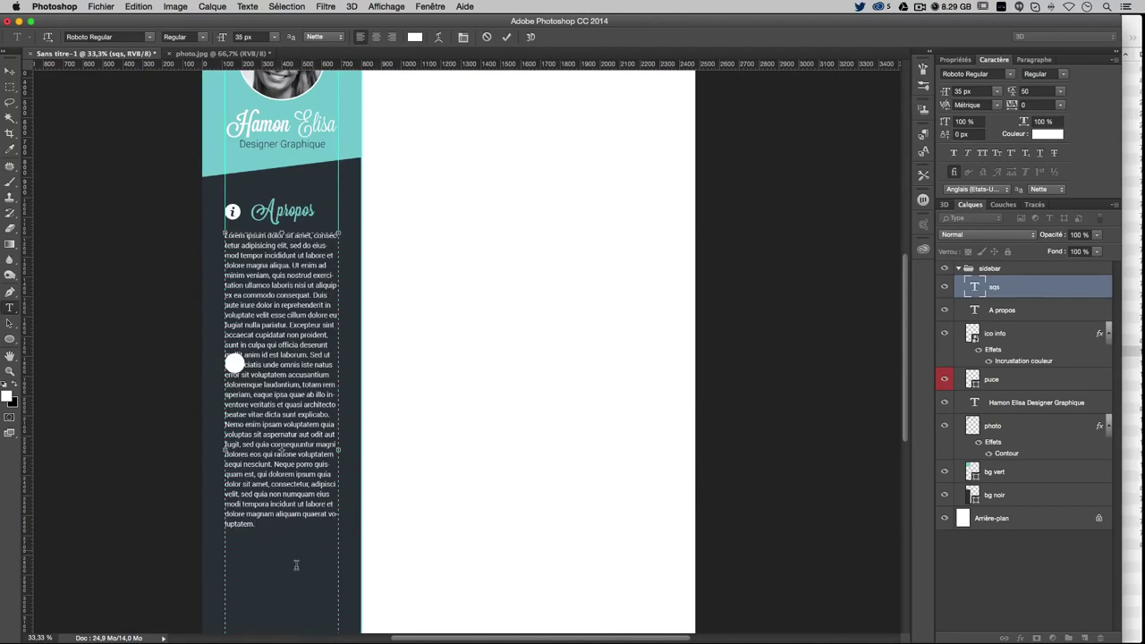
mouse_move(288, 552)
left_mouse_down()
mouse_move(314, 385)
mouse_move(308, 405)
left_mouse_up()
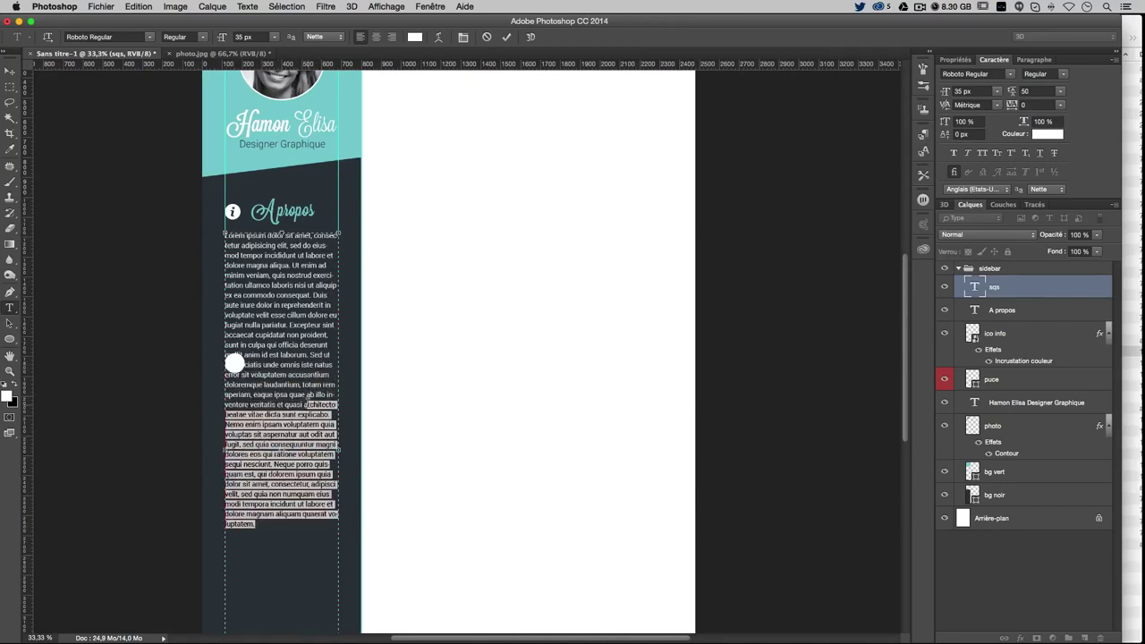
key("BackSpace")
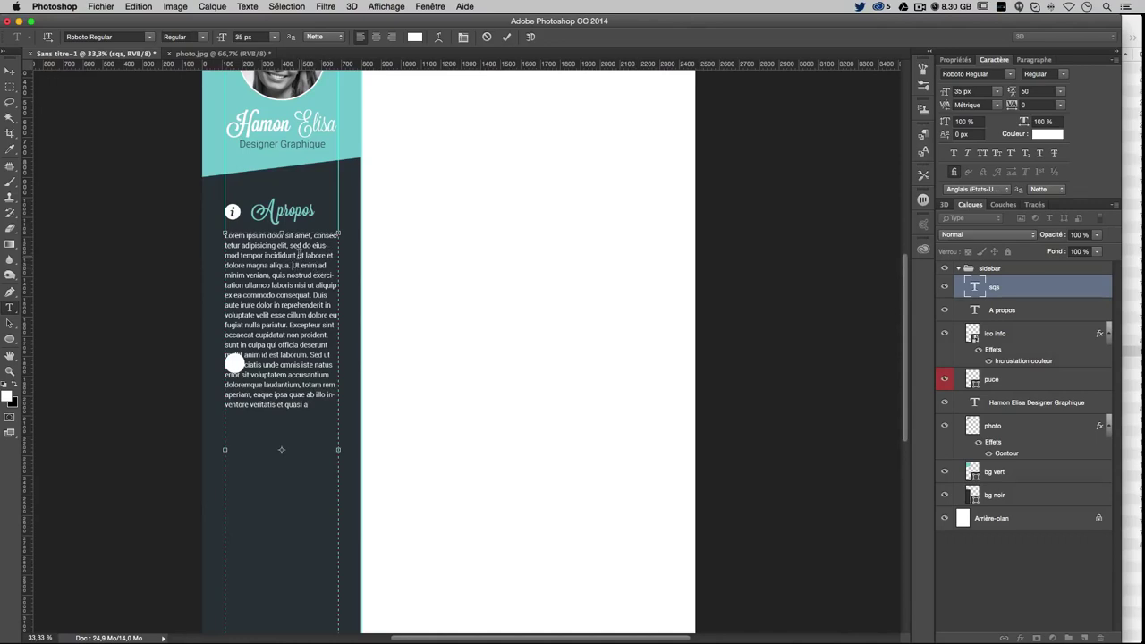
- Break the text into two paragraphs after 'incididunt', starting the second with a capital U
key("Return")
key("Return")
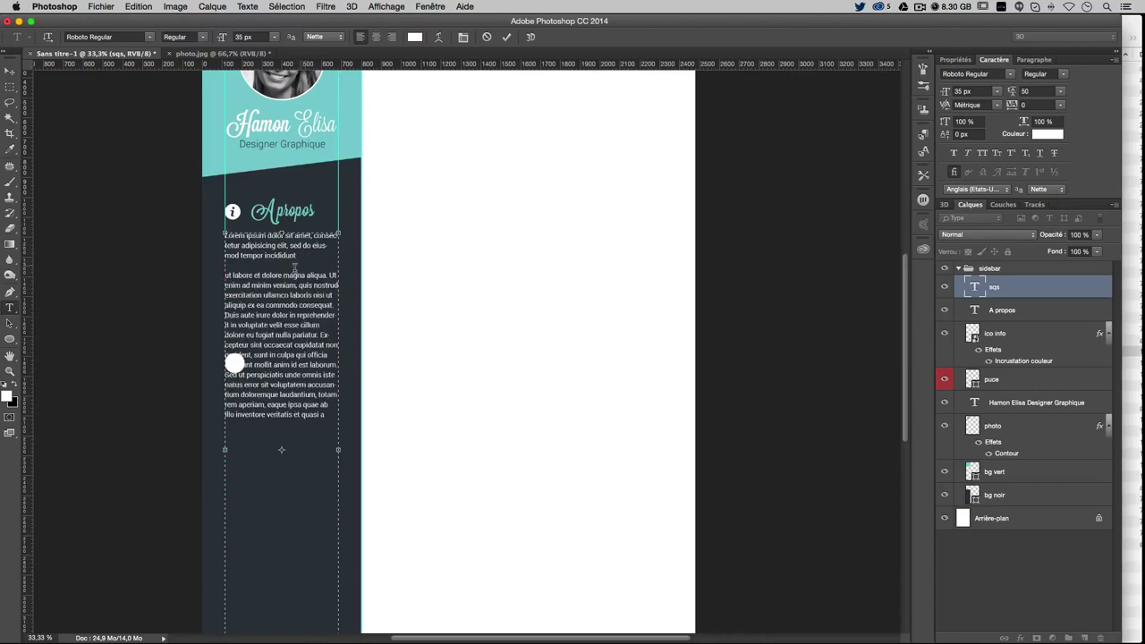
key("Delete")
type("U")
- Delete the excess text after 'pariatur.' and commit the text
left_click(317, 256)
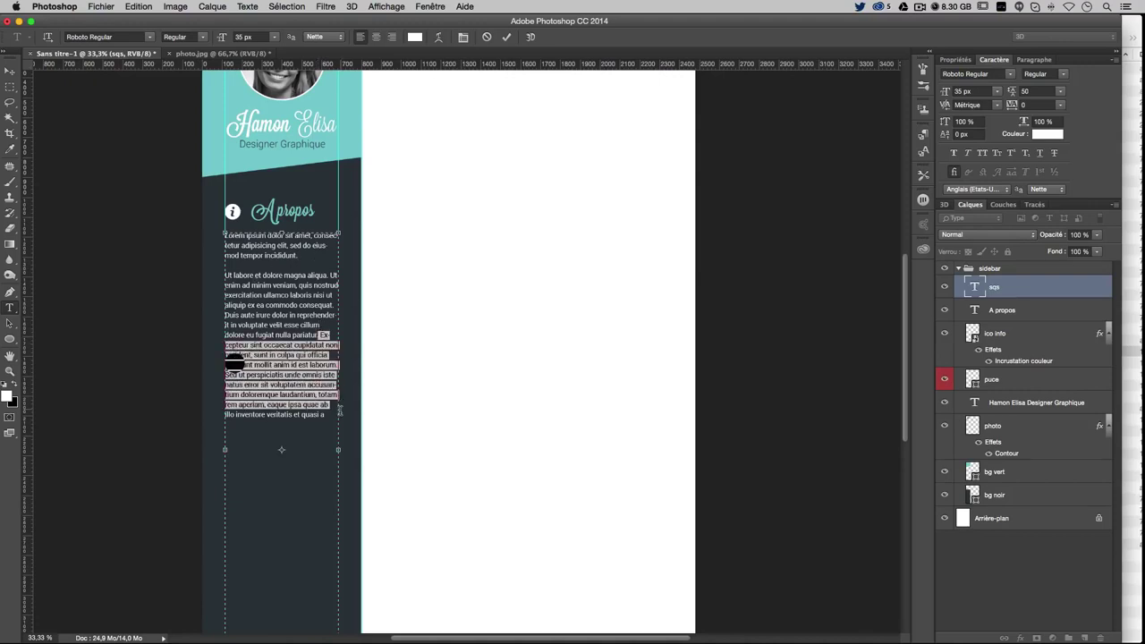
left_click_drag(319, 335, 340, 414)
left_click(343, 330)
key("BackSpace")
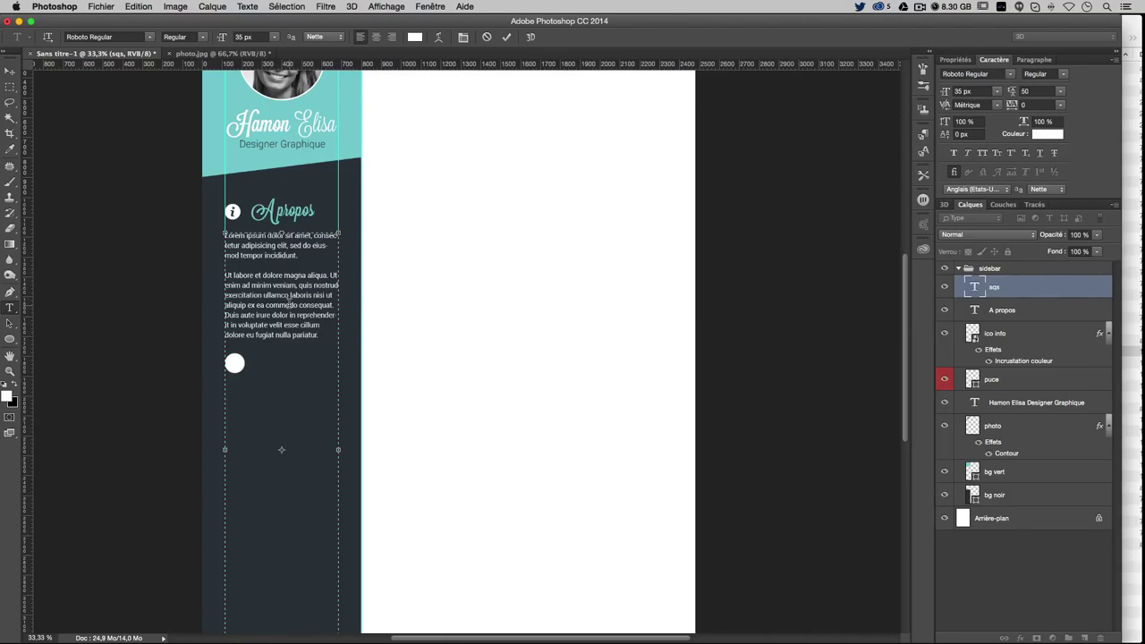
scroll(291, 334, "down", 5)
mouse_move(285, 539)
left_mouse_down()
mouse_move(295, 219)
mouse_move(294, 260)
mouse_move(307, 242)
left_mouse_up()
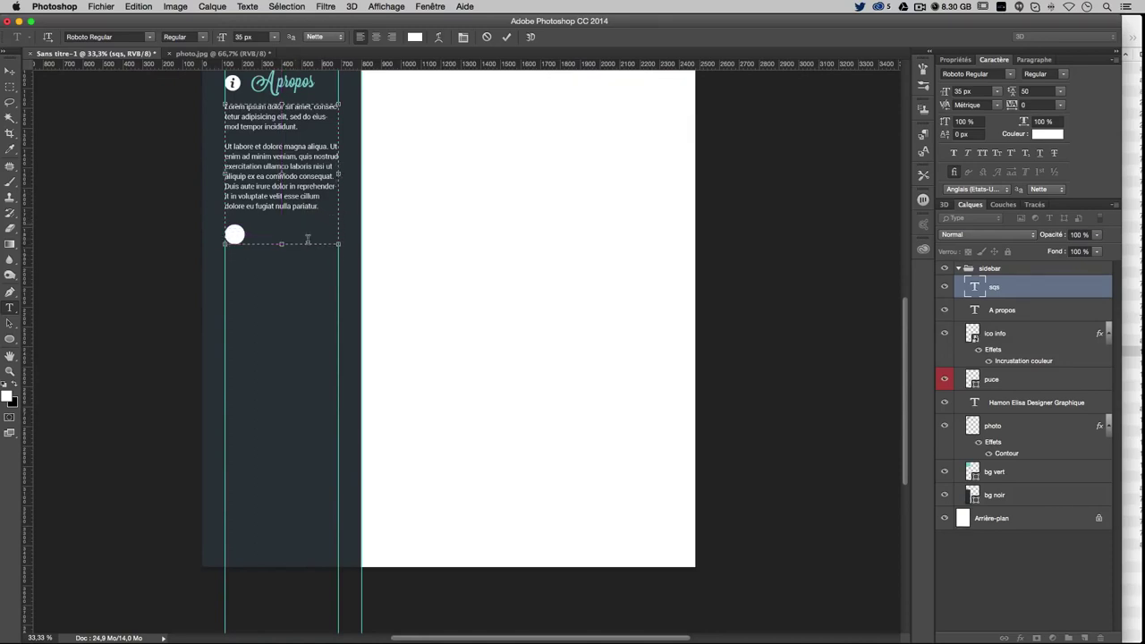
left_click(11, 71)
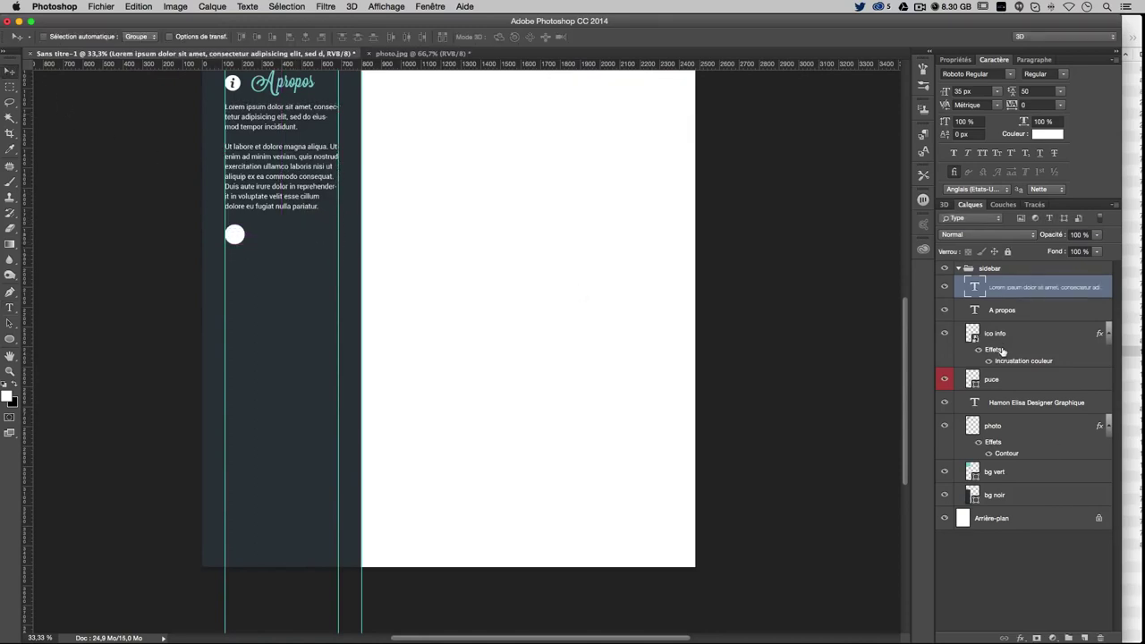
- Move the white puce dot lower in the sidebar
left_click(1003, 375)
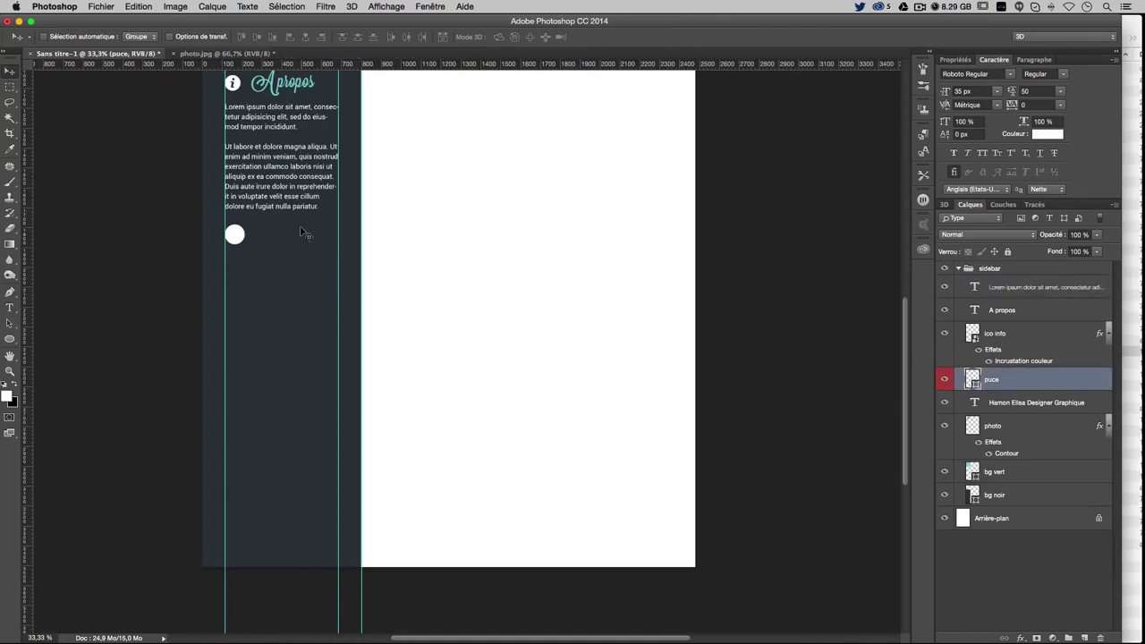
left_click_drag(299, 252, 296, 331)
scroll(383, 317, "up", 3)
scroll(384, 316, "up", 1)
- Remove the words after 'cillum' and add a 'langues parlées' line to the text
left_click(10, 307)
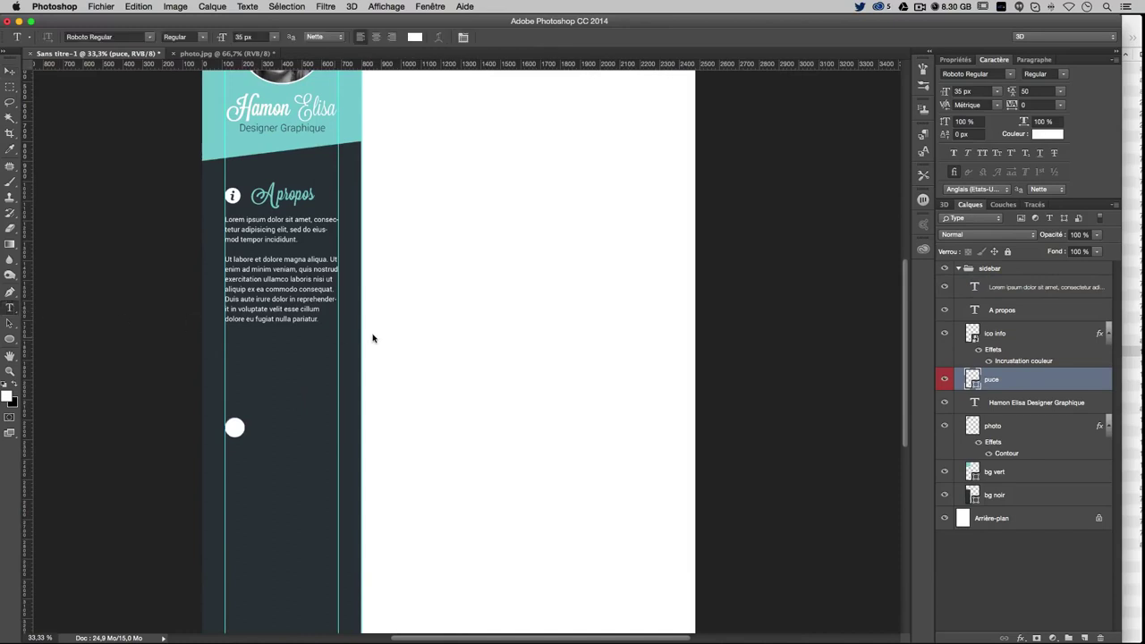
left_click_drag(320, 309, 338, 329)
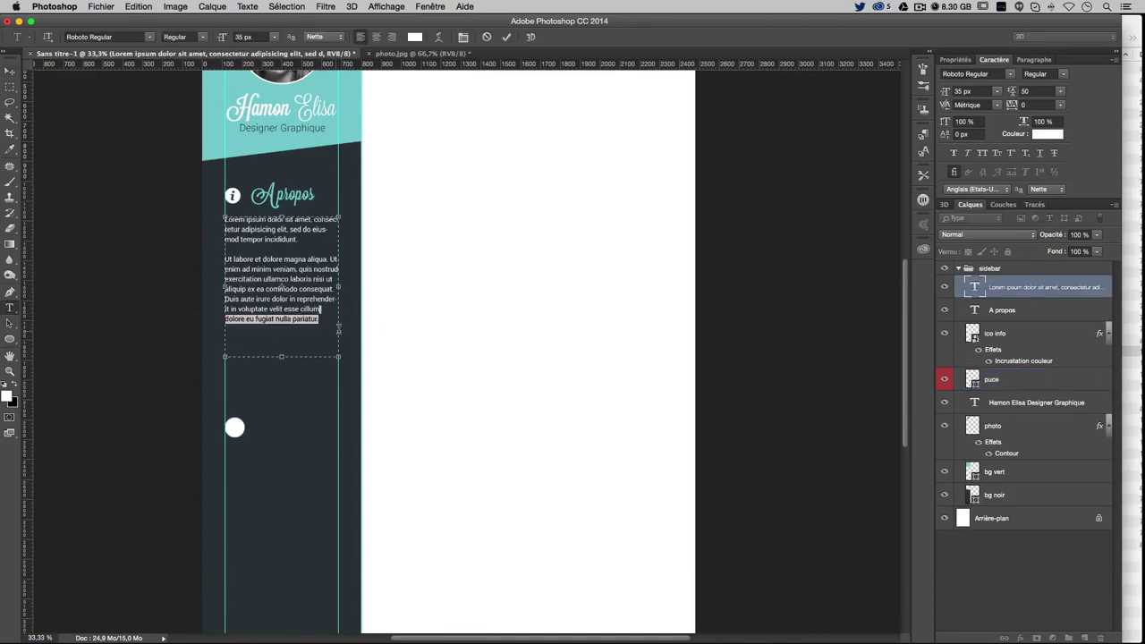
key("BackSpace")
type("langue")
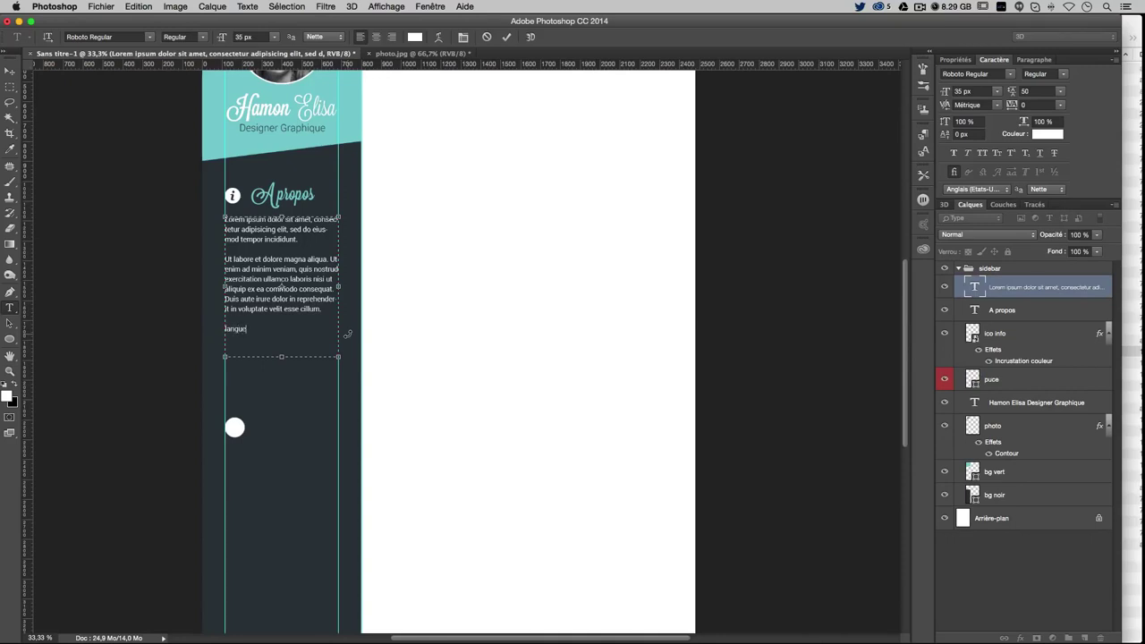
type("s parlées")
- Make 'langues parlées' all caps in Roboto Bold, shorten the text box, and commit
left_click_drag(283, 327, 121, 324)
left_click(982, 153)
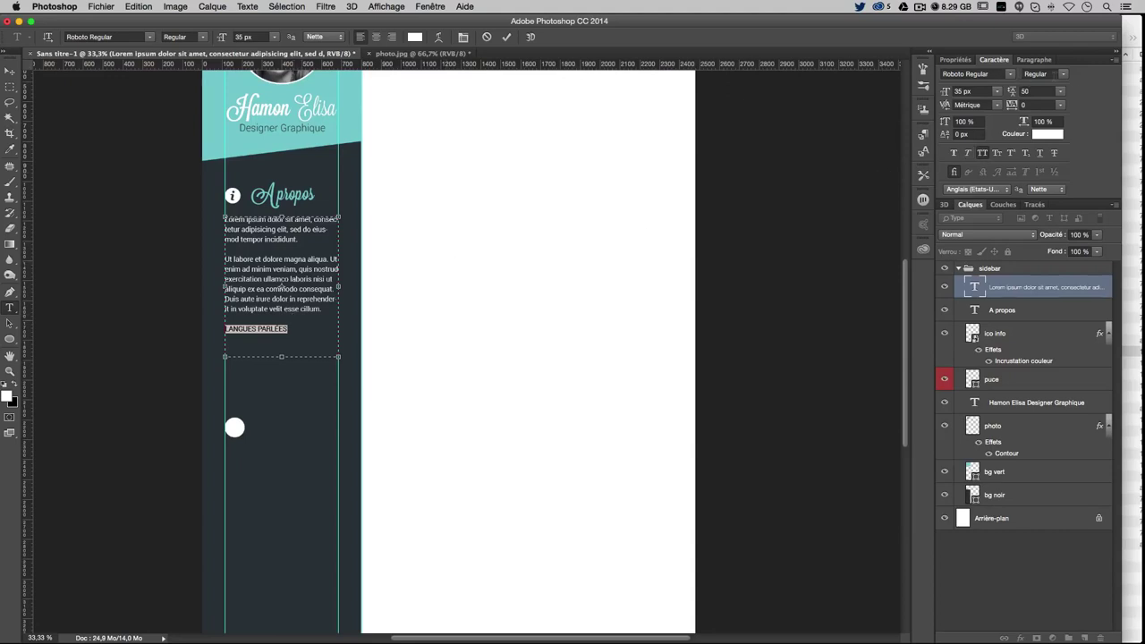
left_click(1063, 78)
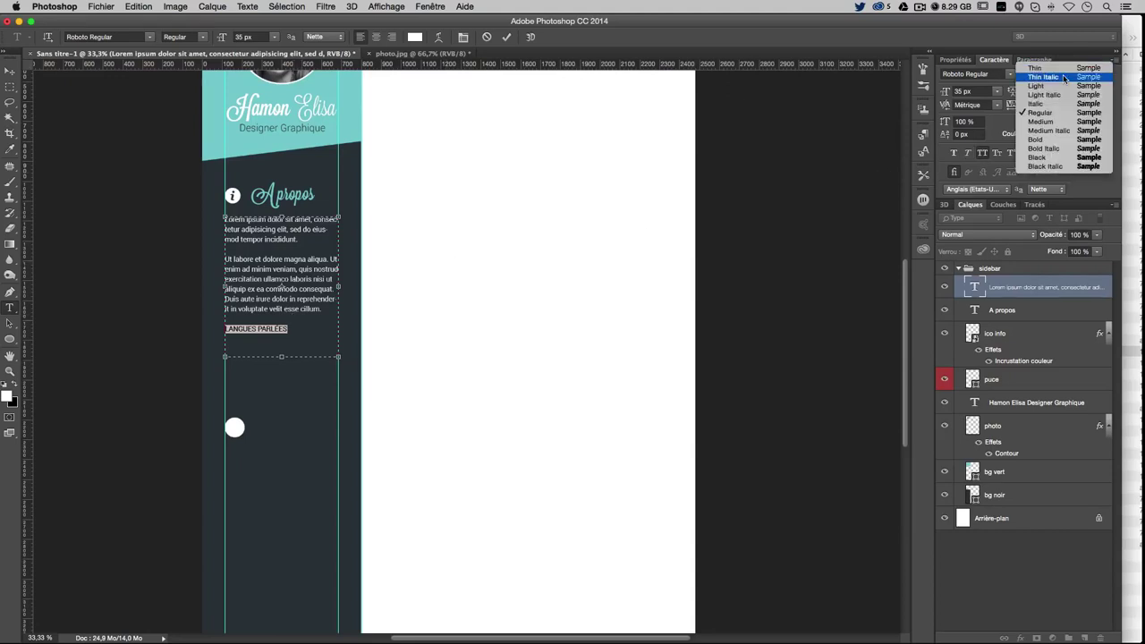
left_click(1048, 148)
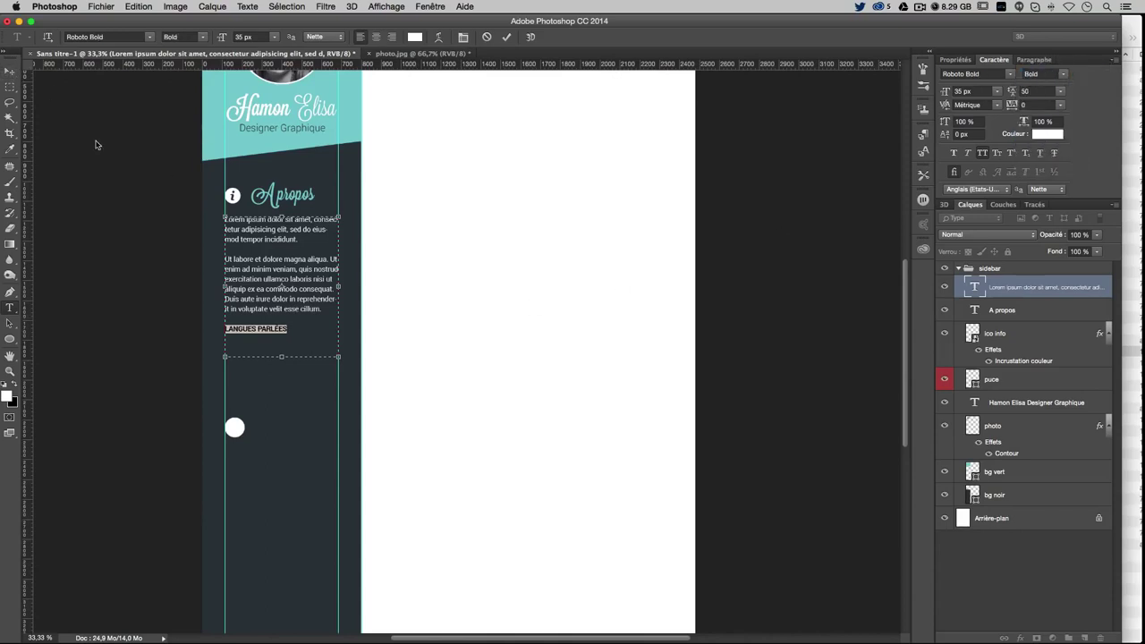
left_click_drag(284, 356, 283, 336)
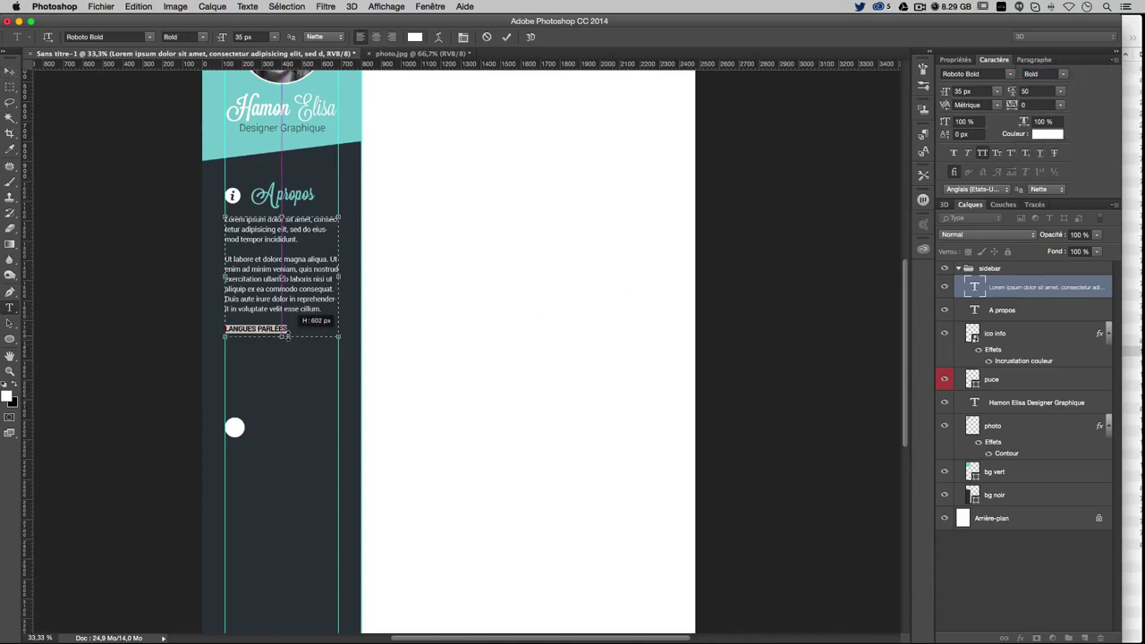
left_click(9, 71)
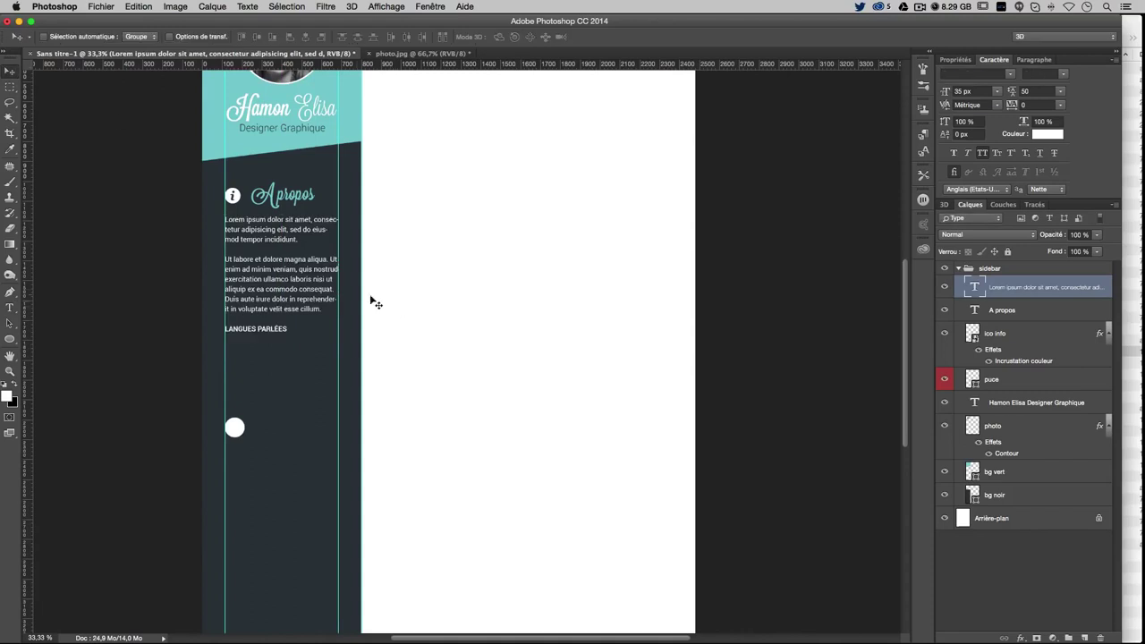
- Drag the four flag images, circle_france-512.png through flag-uk.jpg, from tuto cv 3 onto the canvas
left_click(1131, 27)
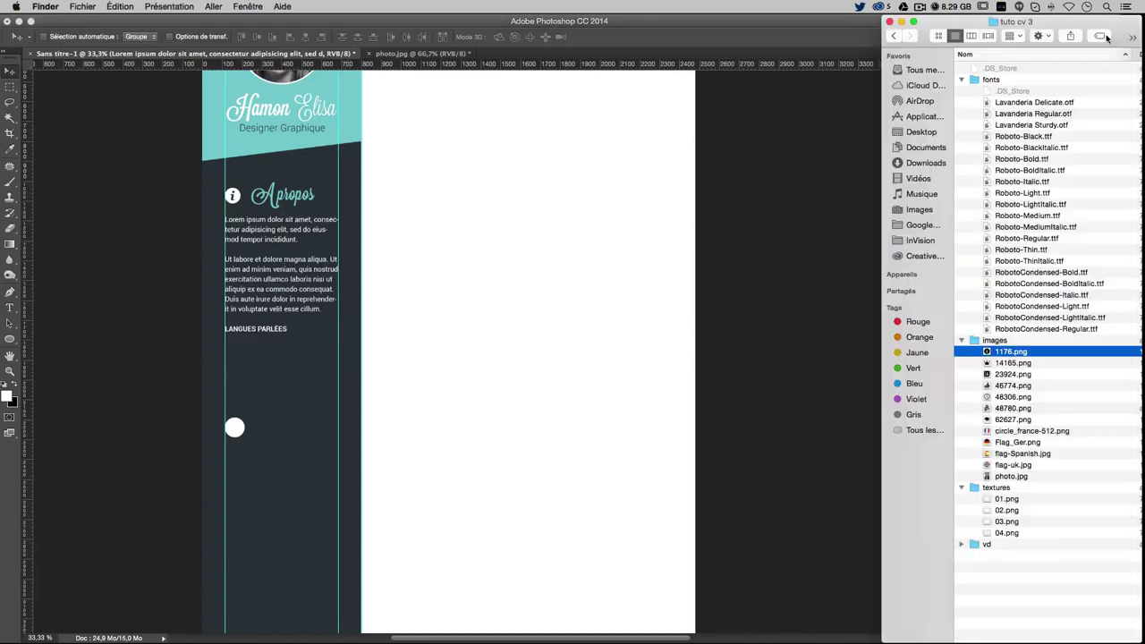
left_click(1003, 434)
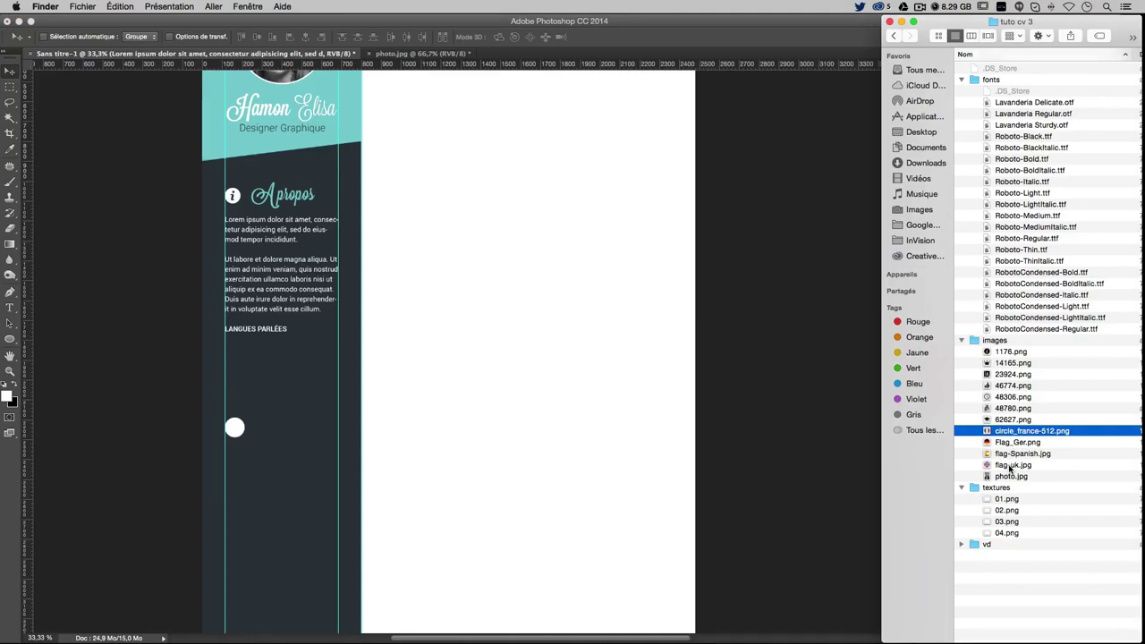
left_click(1010, 468, "shift")
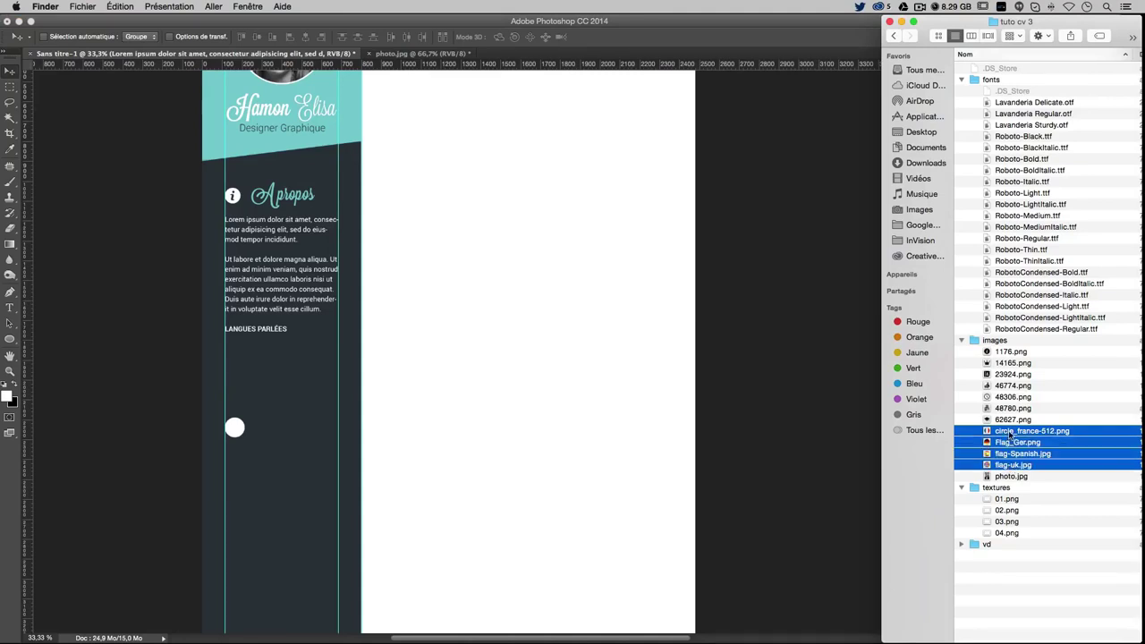
left_click_drag(1010, 434, 273, 361)
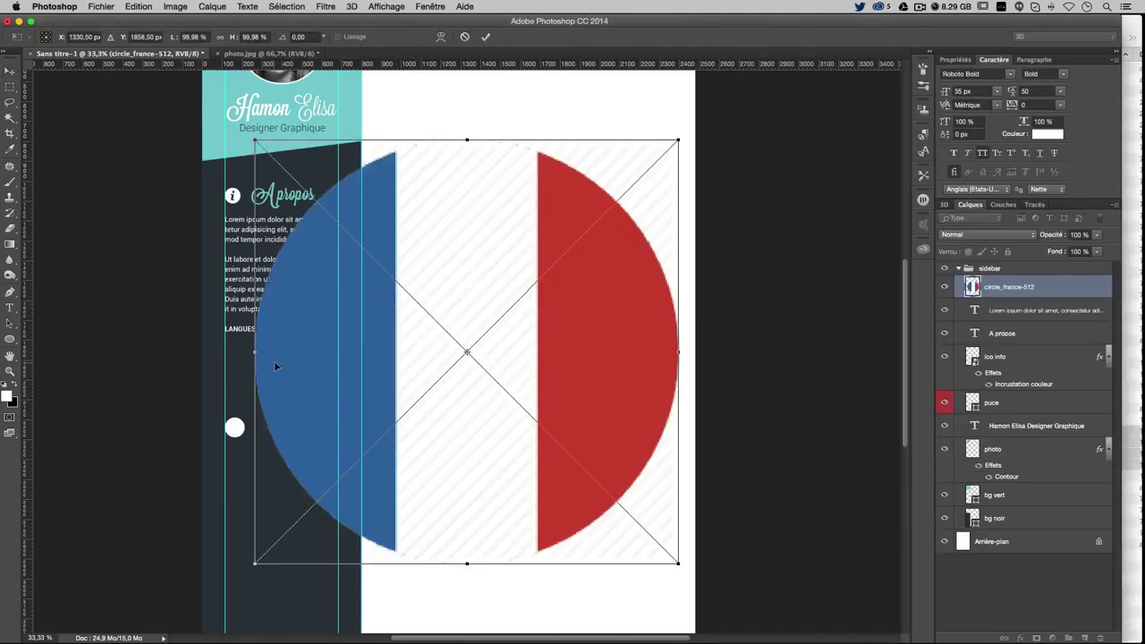
- Confirm the placed French and German flags and select both flag layers
key("Return")
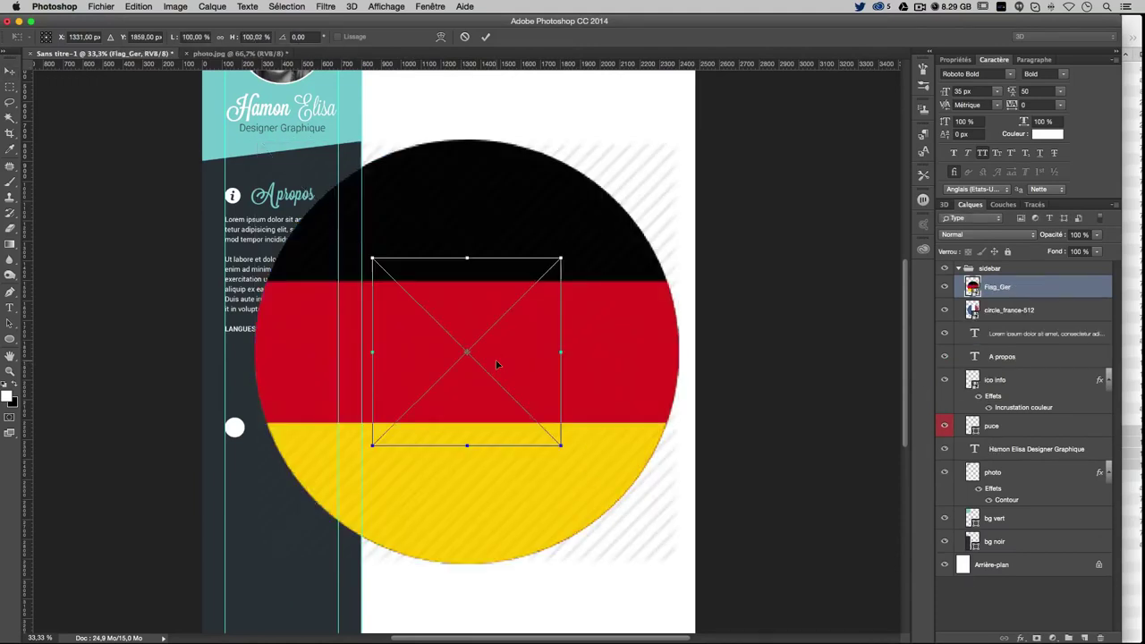
key("Return")
key("Return")
key("Return")
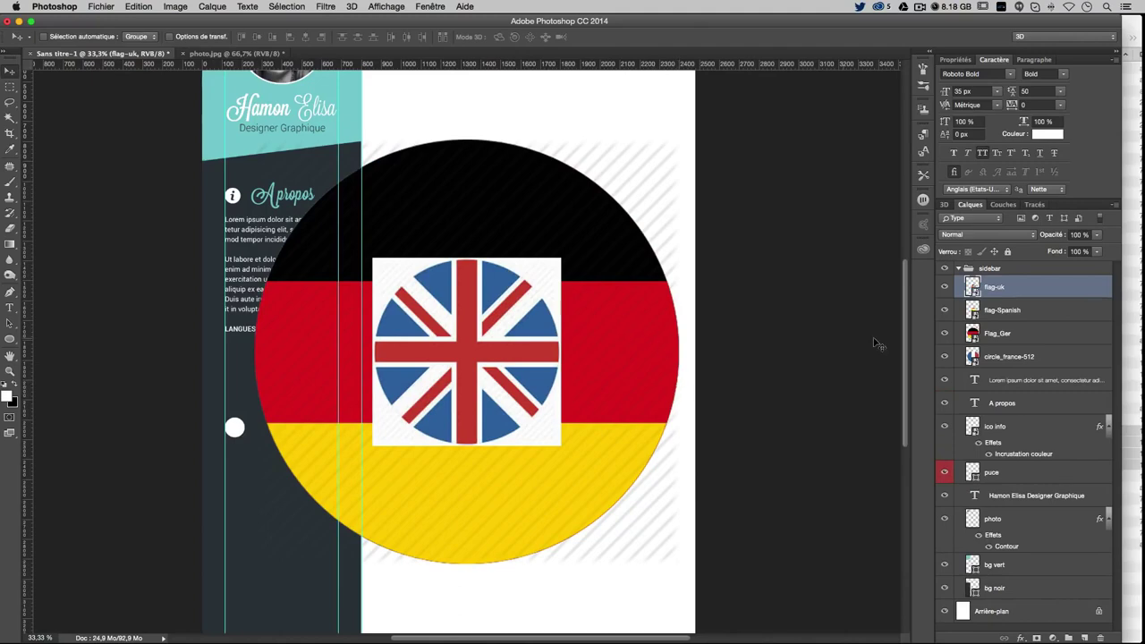
left_click(1012, 334)
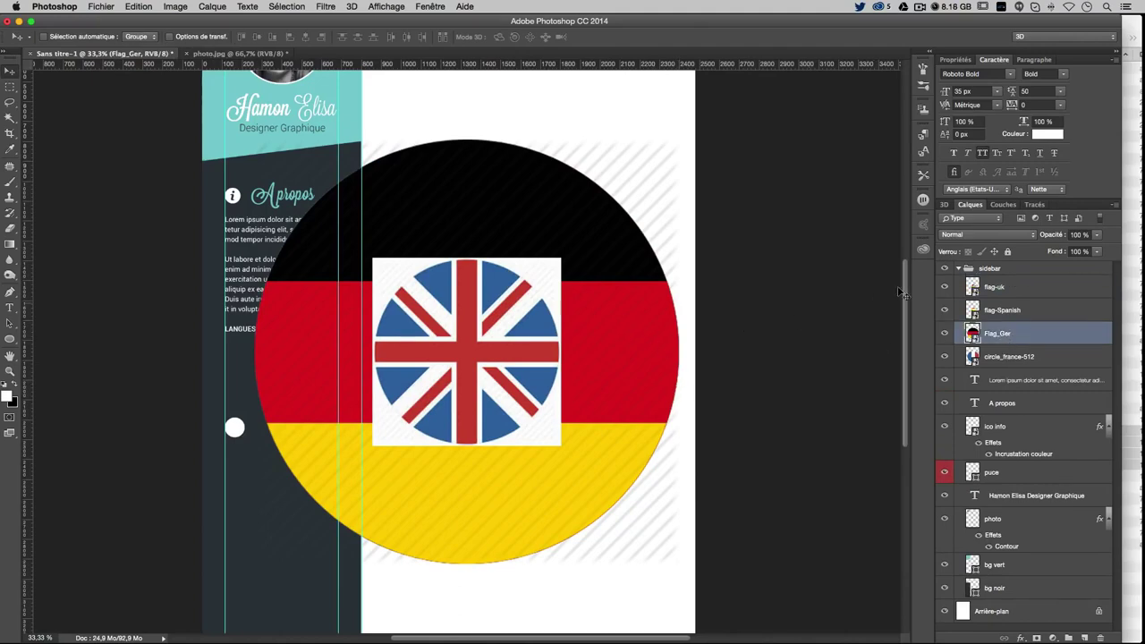
left_click(944, 334)
left_click(1020, 358, "shift")
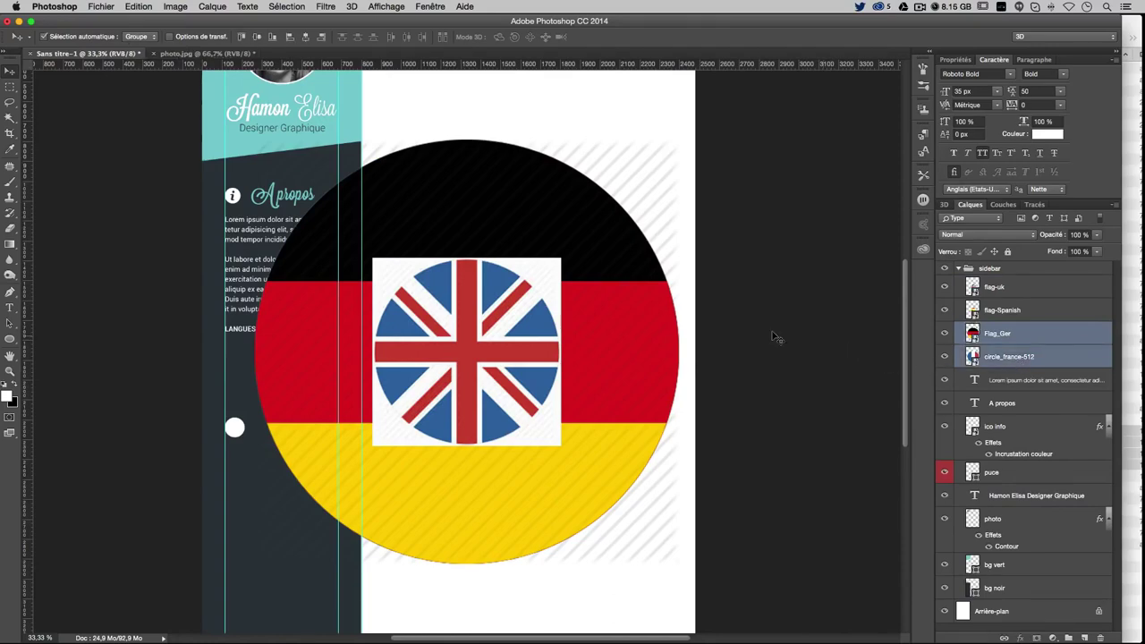
- Scale the French and German flags down together to about 5%
key("ctrl+t")
left_click_drag(255, 139, 330, 217)
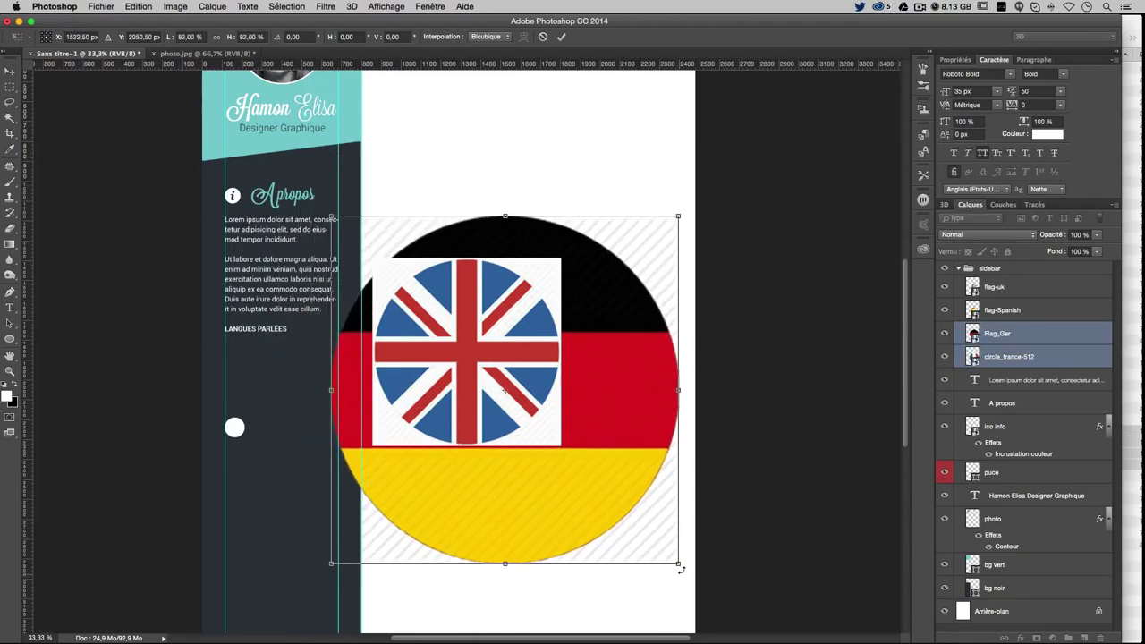
mouse_move(674, 558)
left_mouse_down()
mouse_move(369, 271)
mouse_move(313, 184)
left_mouse_up()
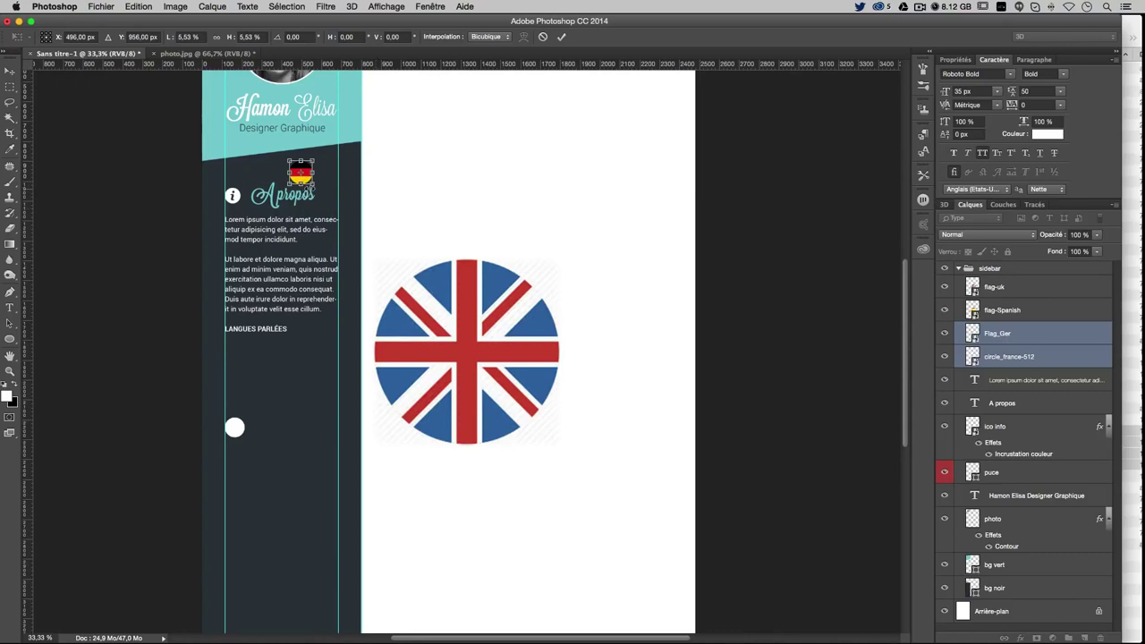
left_click_drag(313, 184, 309, 180)
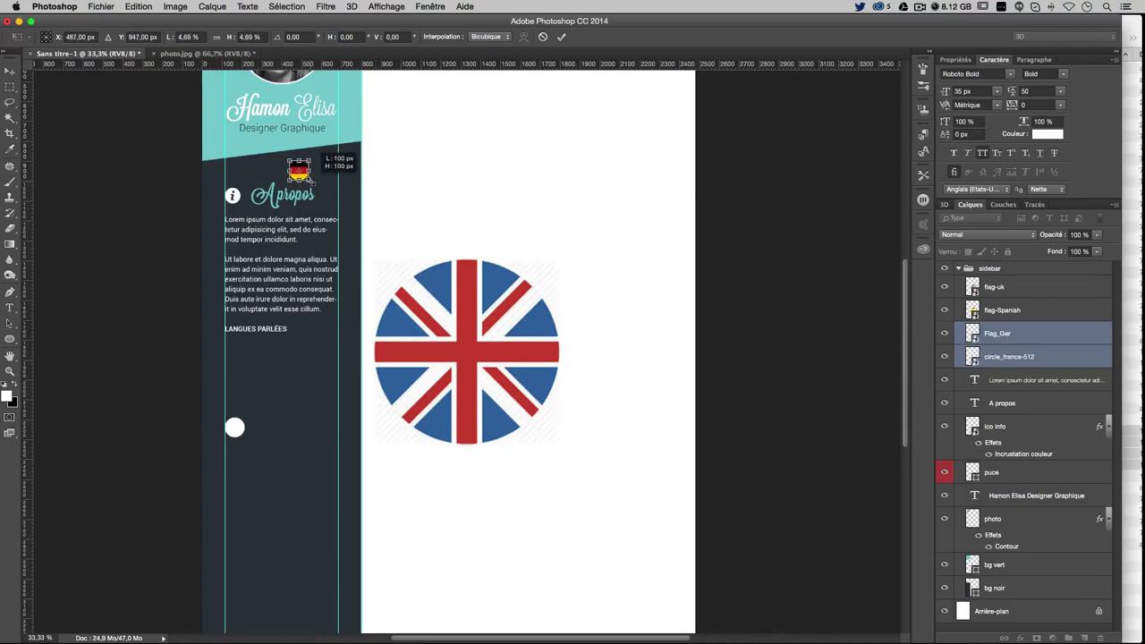
key("Return")
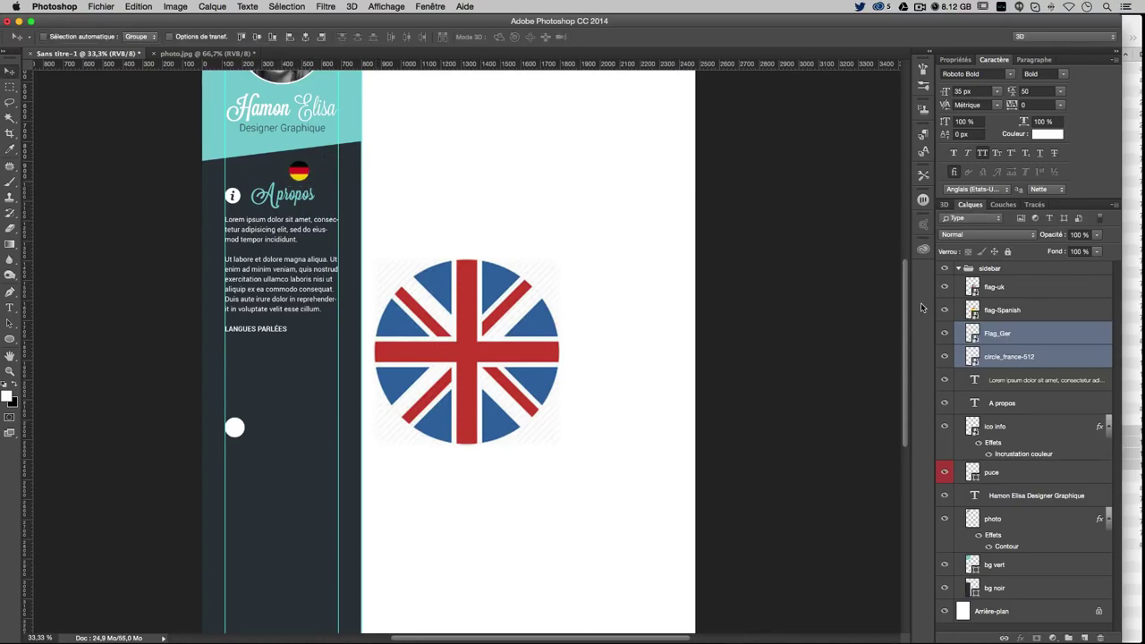
- Place the German flag beside the French flag below LANGUES PARLÉES
mouse_move(305, 195)
left_mouse_down()
mouse_move(268, 379)
mouse_move(288, 399)
mouse_move(273, 391)
left_mouse_up()
left_click(1038, 358)
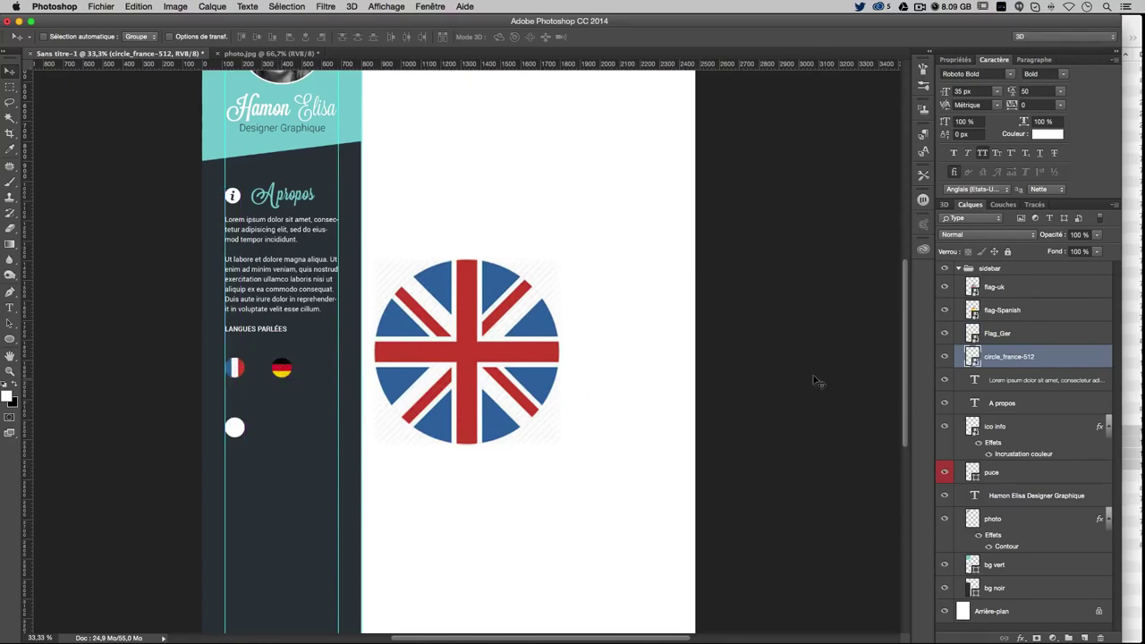
left_click(991, 335)
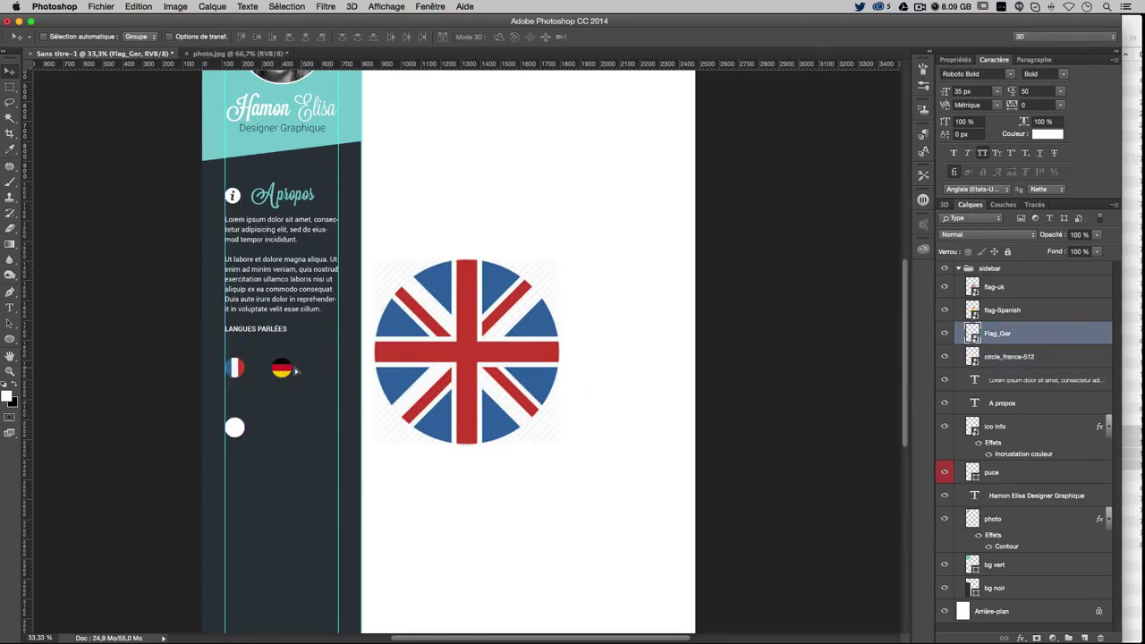
left_click_drag(300, 376, 272, 376)
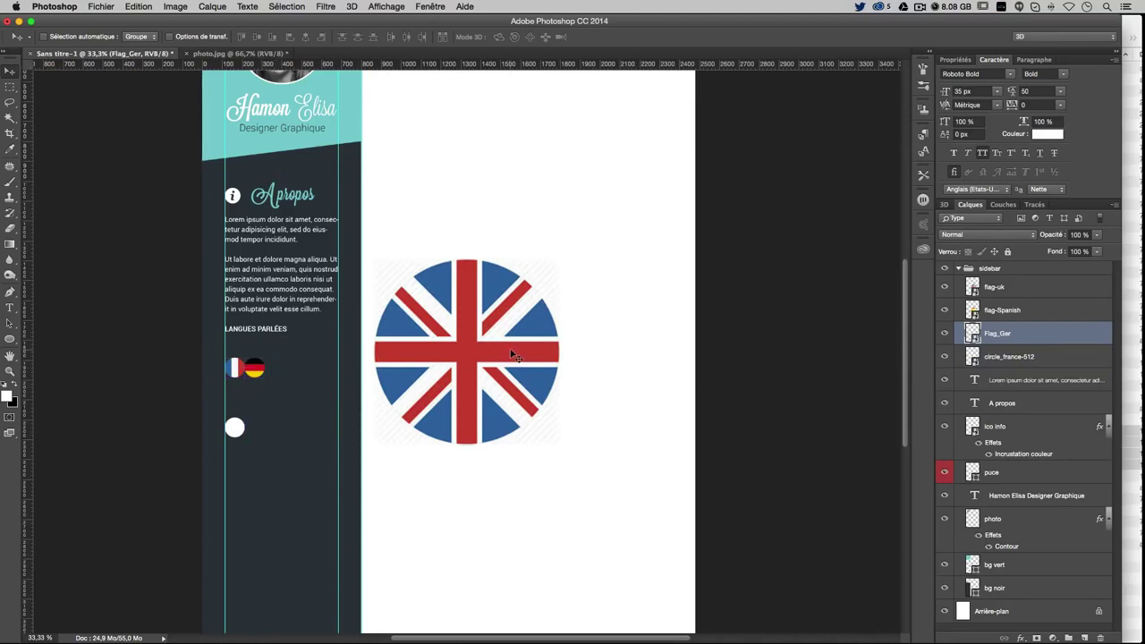
left_click(1006, 288)
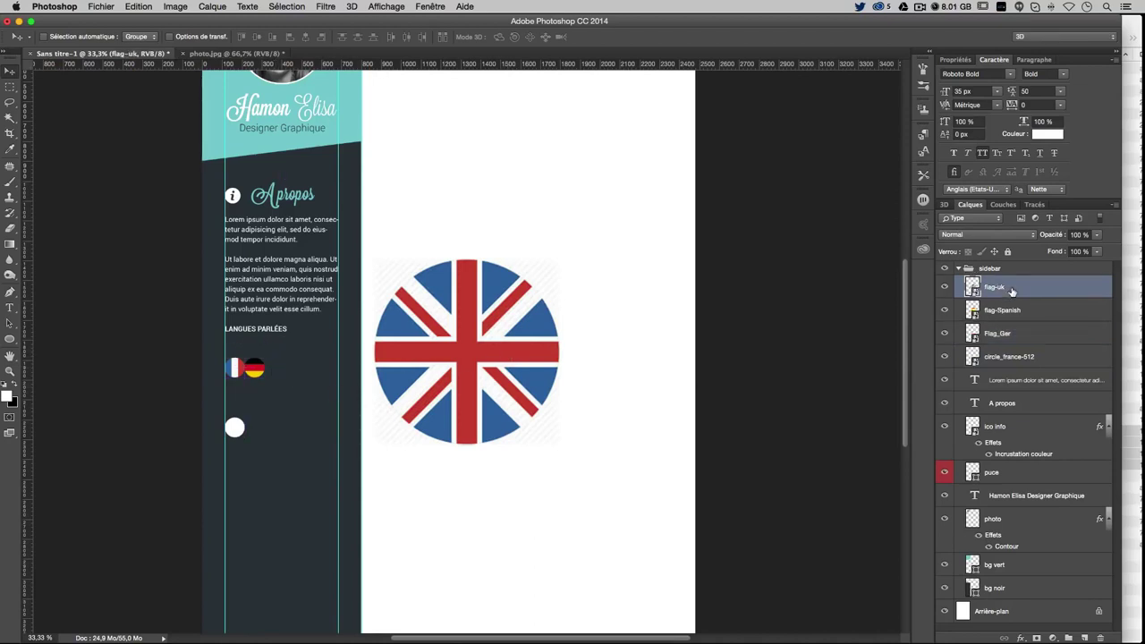
- Move the UK flag off the Spanish flag and draw a circular selection around it
left_click(10, 87)
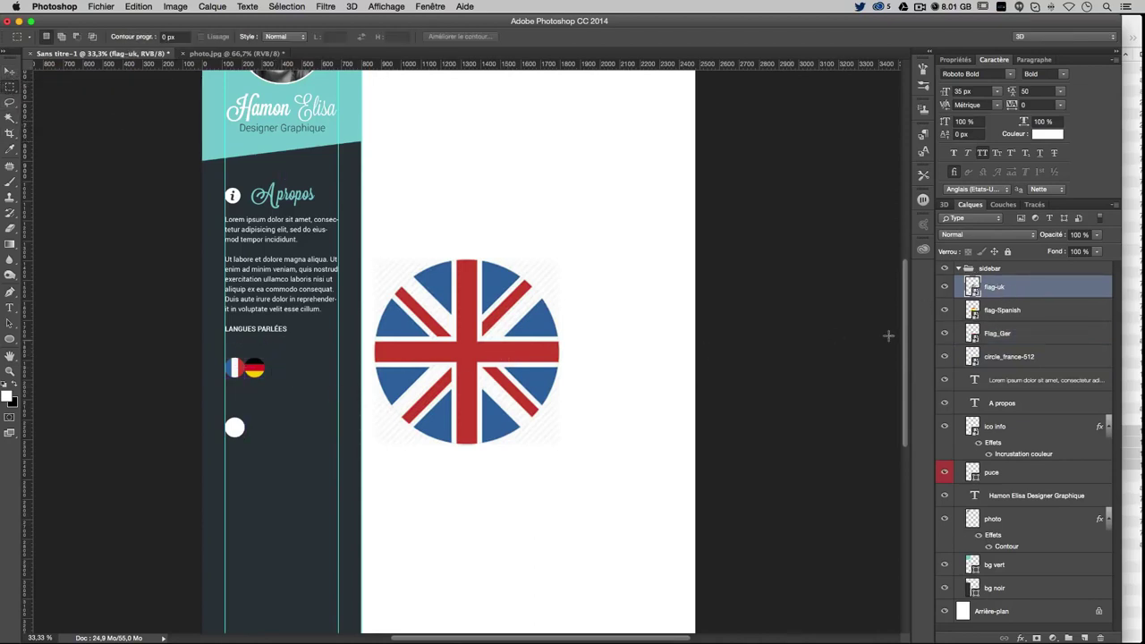
key("v")
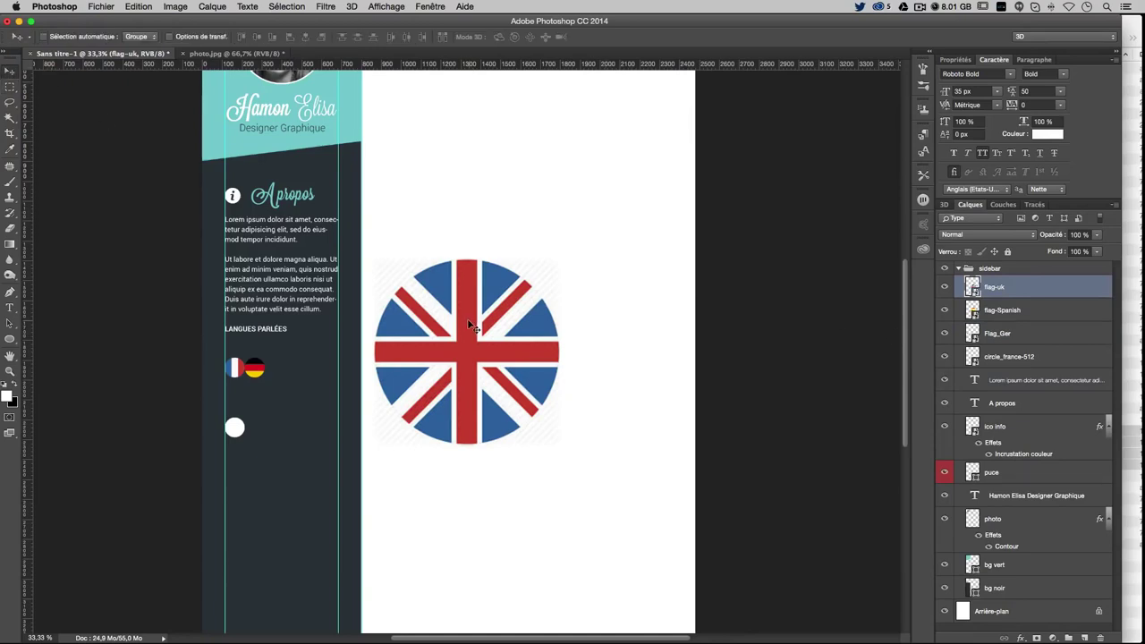
mouse_move(470, 338)
left_mouse_down()
mouse_move(379, 371)
mouse_move(379, 390)
left_mouse_up()
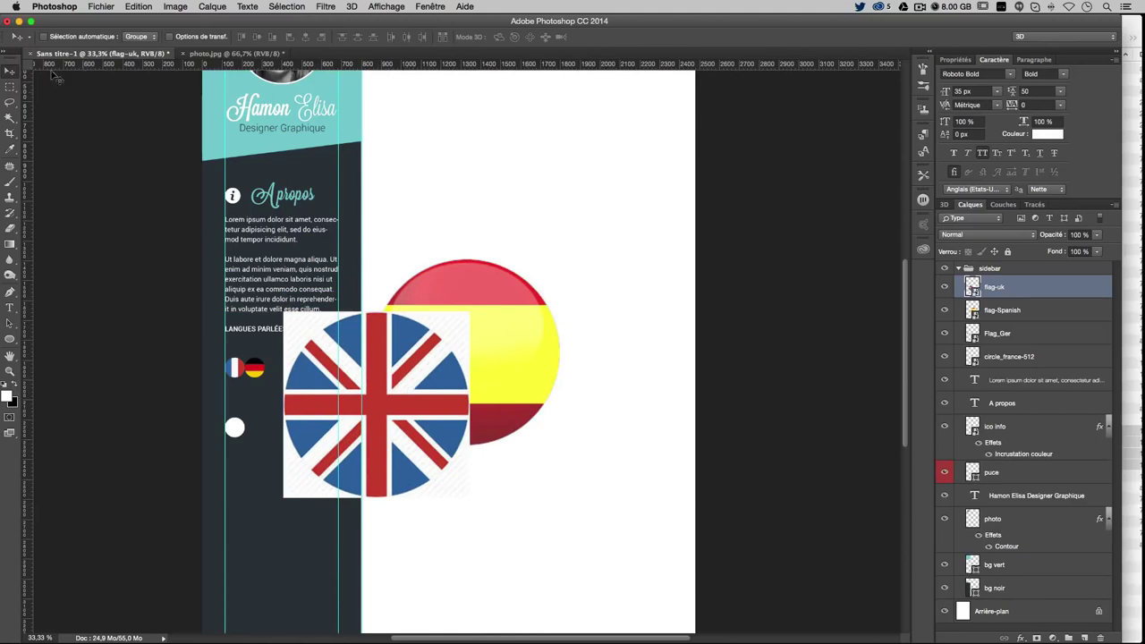
left_click(10, 87)
left_click_drag(10, 87, 65, 101)
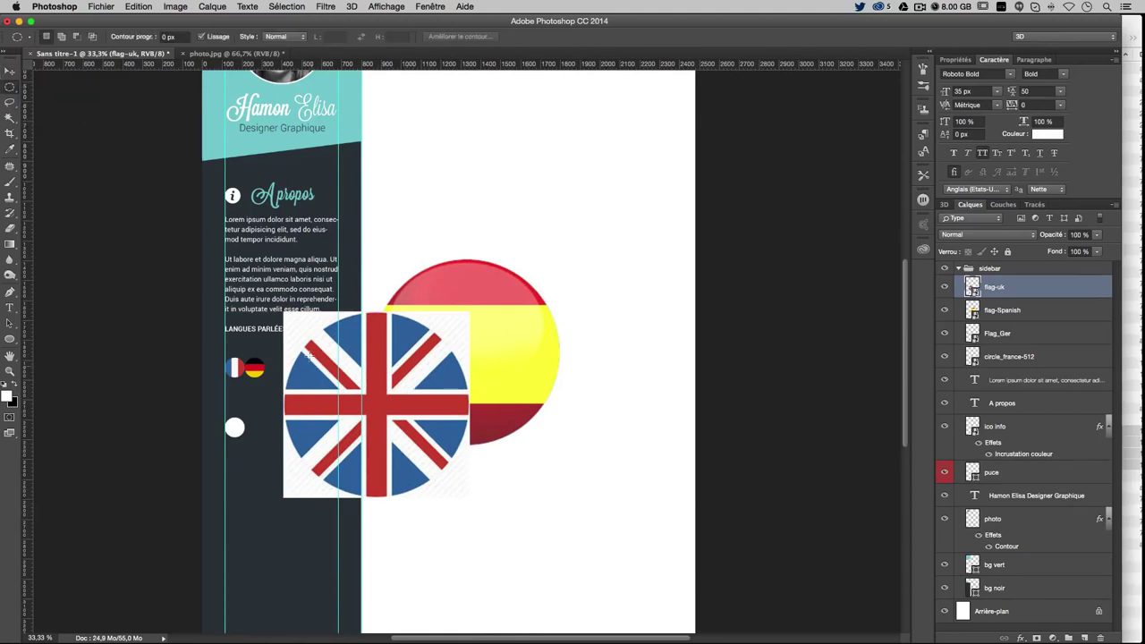
left_click_drag(285, 315, 542, 494)
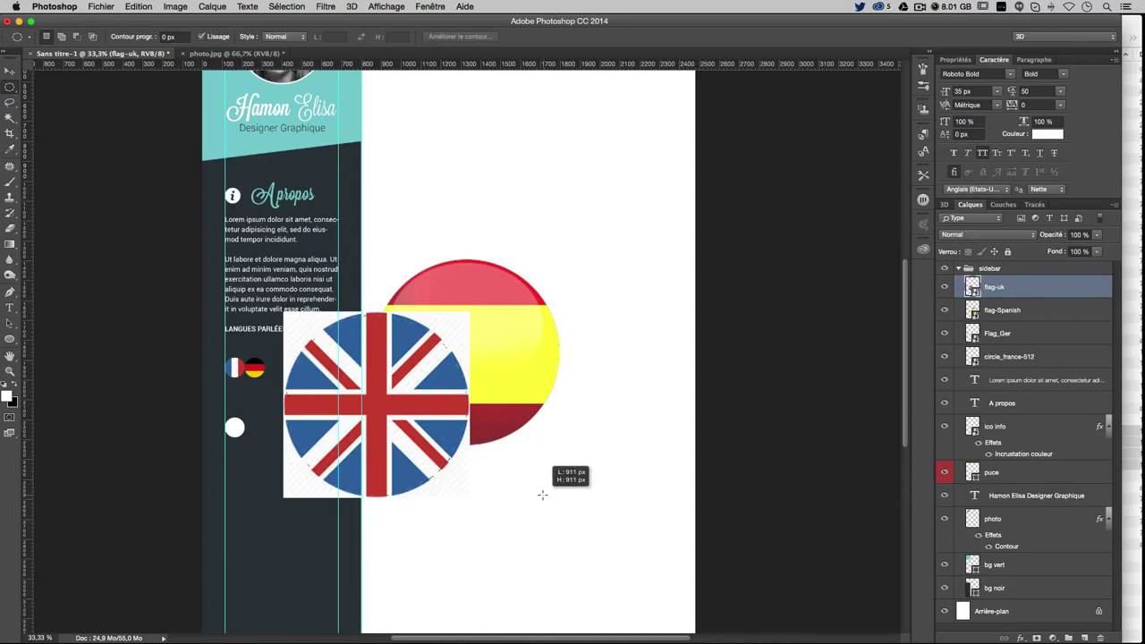
left_click_drag(542, 495, 542, 496)
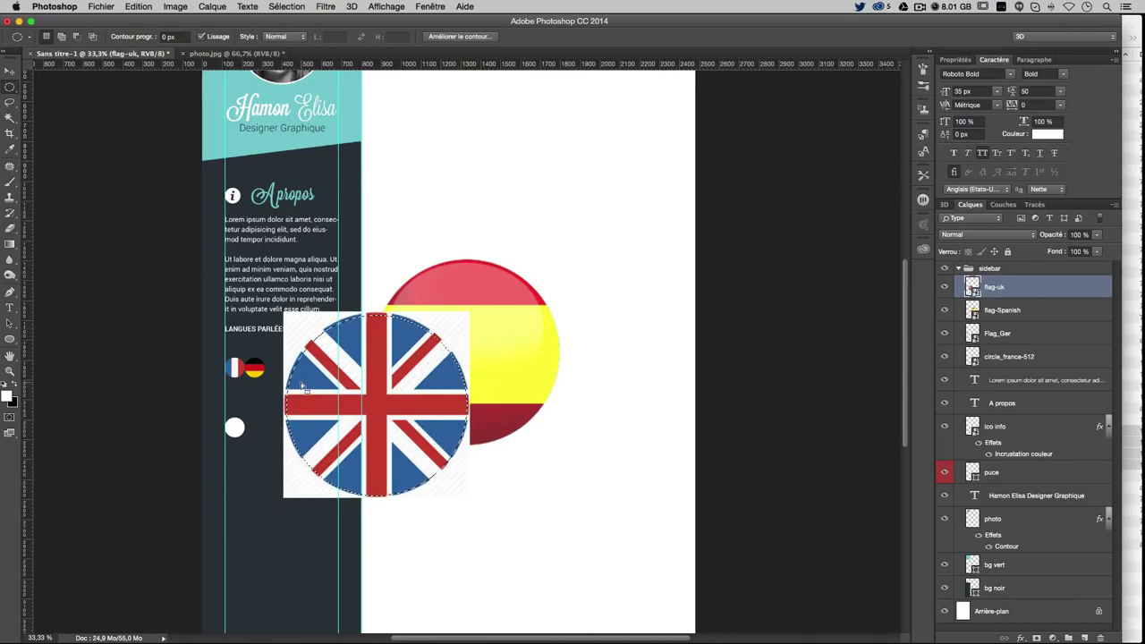
- Rasterize the UK flag layer and delete the white corners outside the circle
key("ctrl+shift+i")
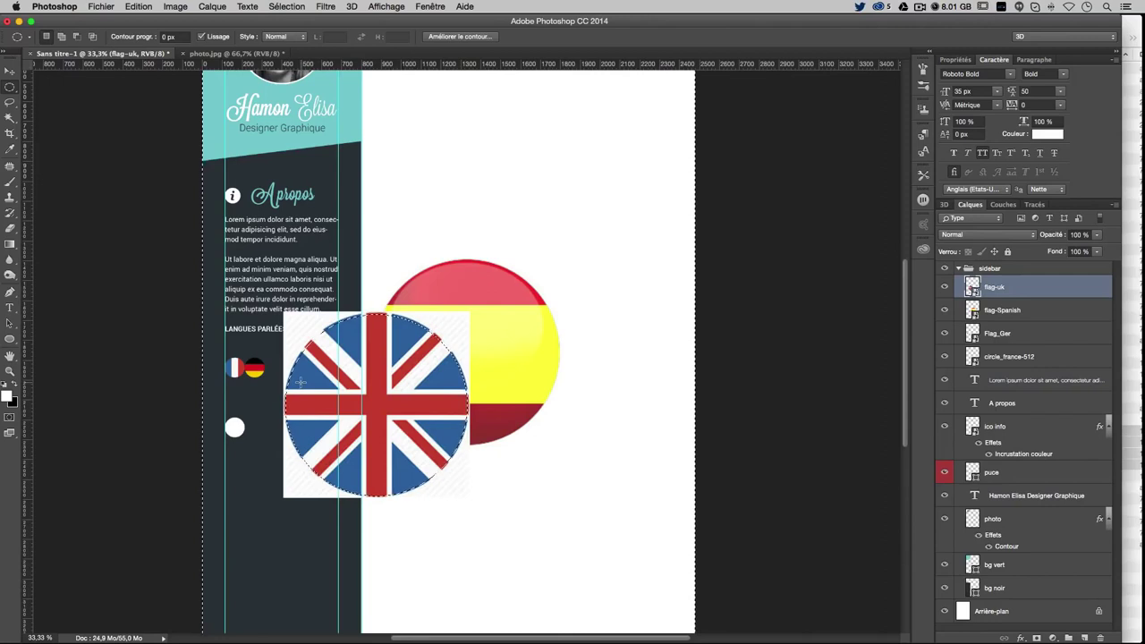
key("Delete")
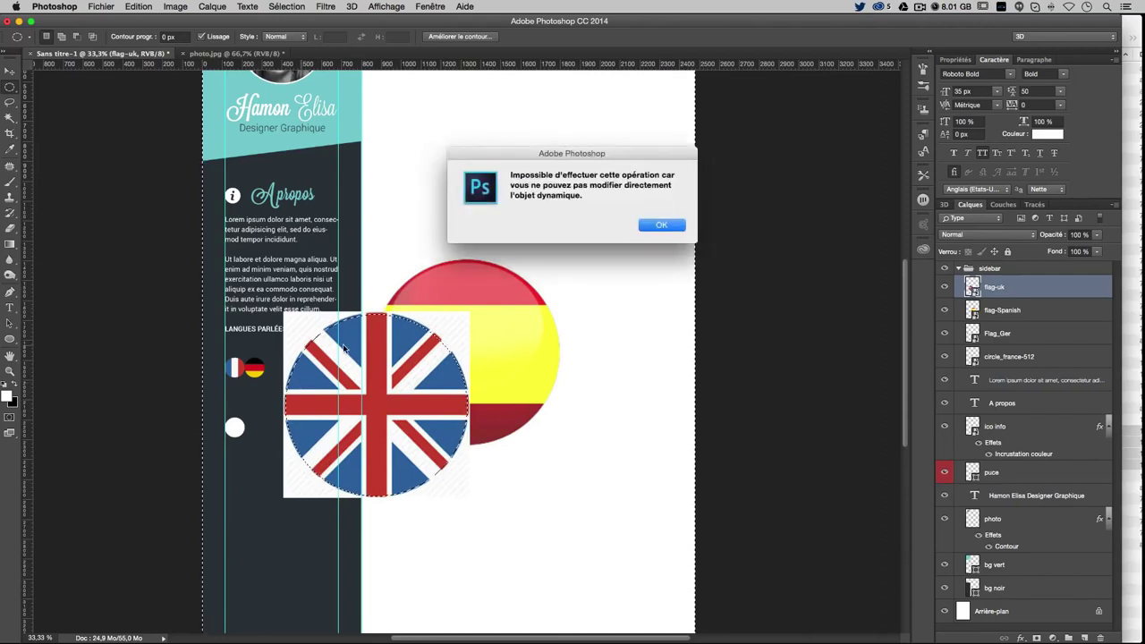
key("Return")
right_click(1016, 288)
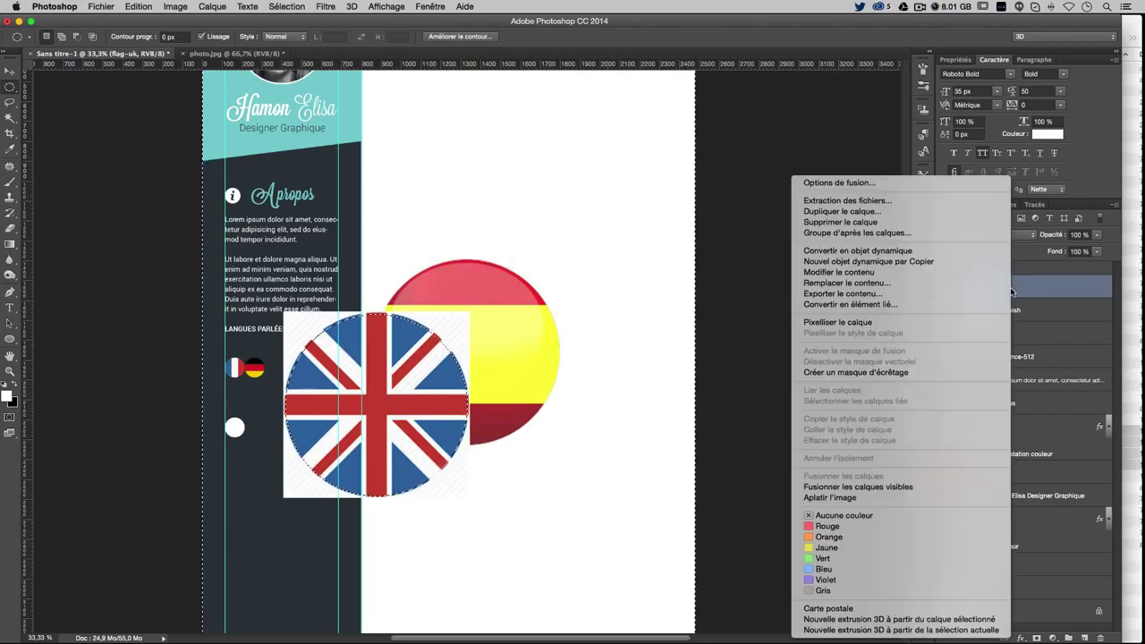
left_click(875, 322)
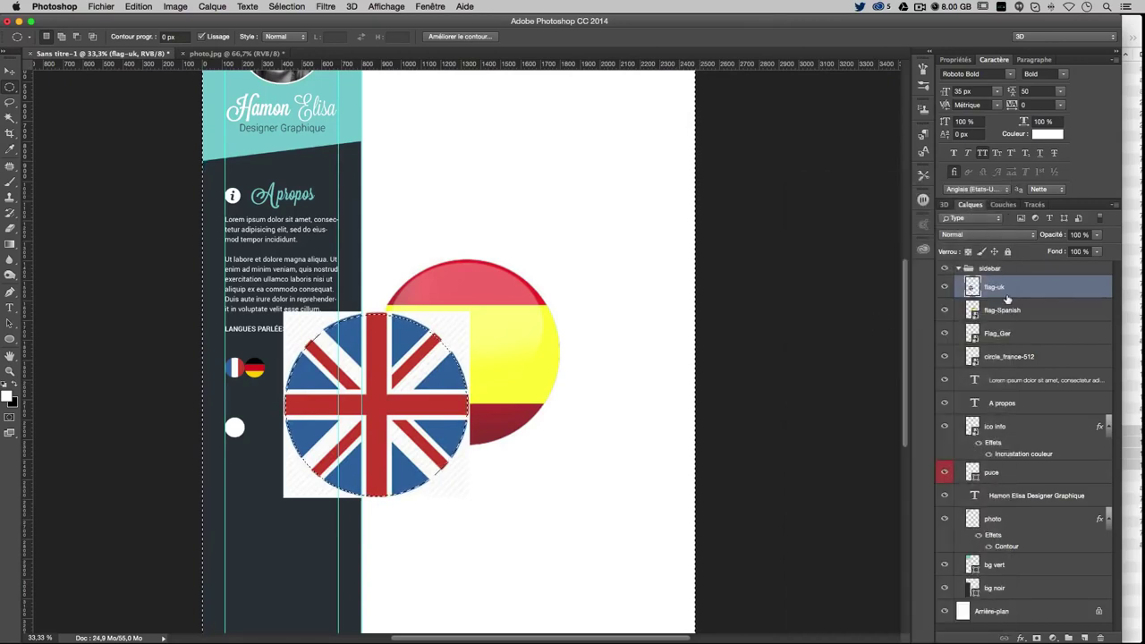
key("Delete")
key("ctrl+d")
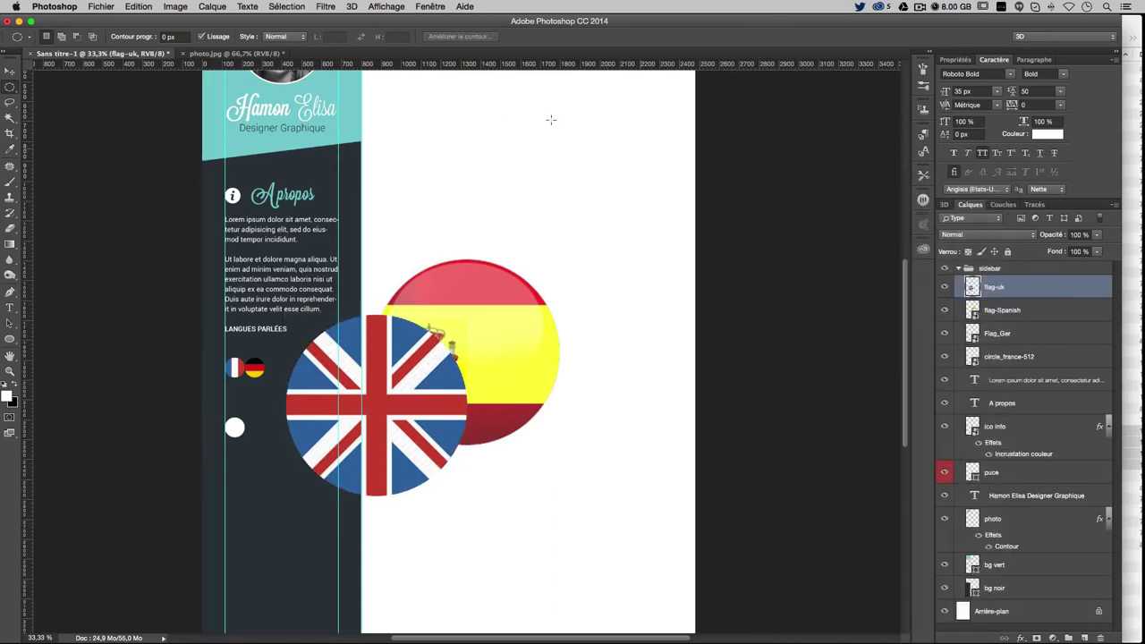
- Shrink the UK flag to about 128 px and place it beside the German flag
left_click(9, 72)
key("ctrl+t")
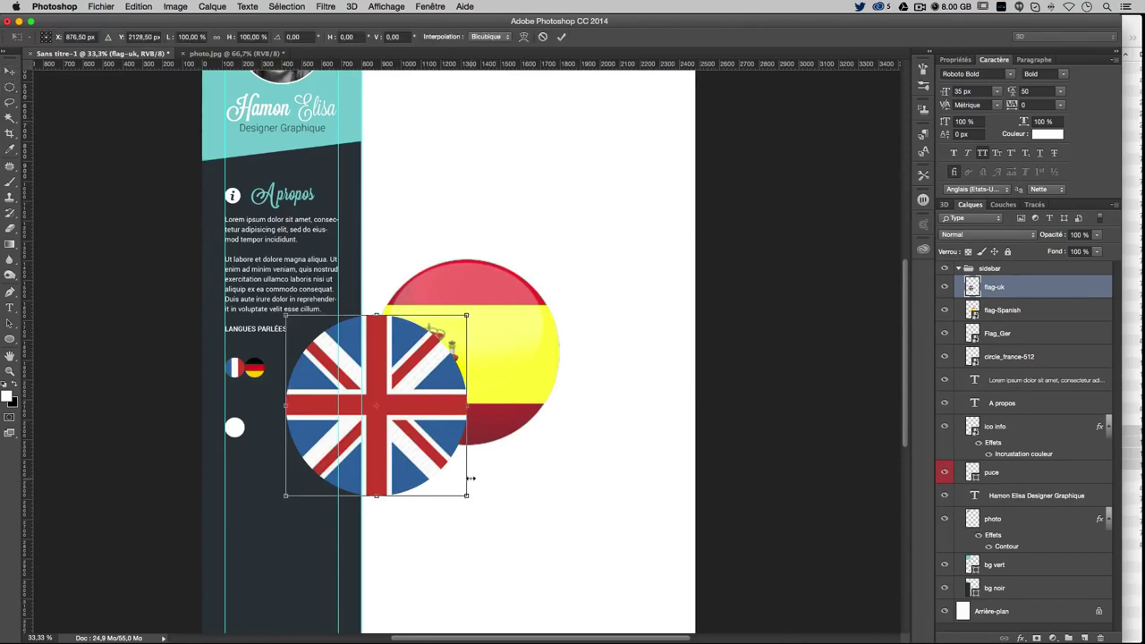
left_click_drag(463, 499, 303, 335)
key("Return")
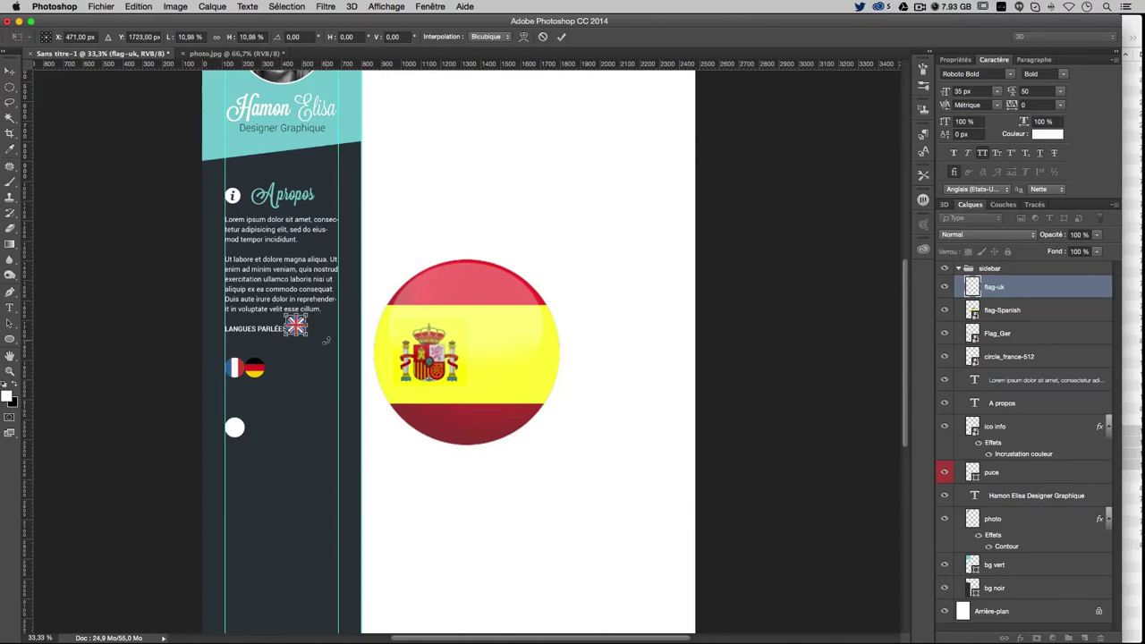
mouse_move(390, 334)
left_mouse_down()
mouse_move(603, 335)
mouse_move(426, 317)
left_mouse_up()
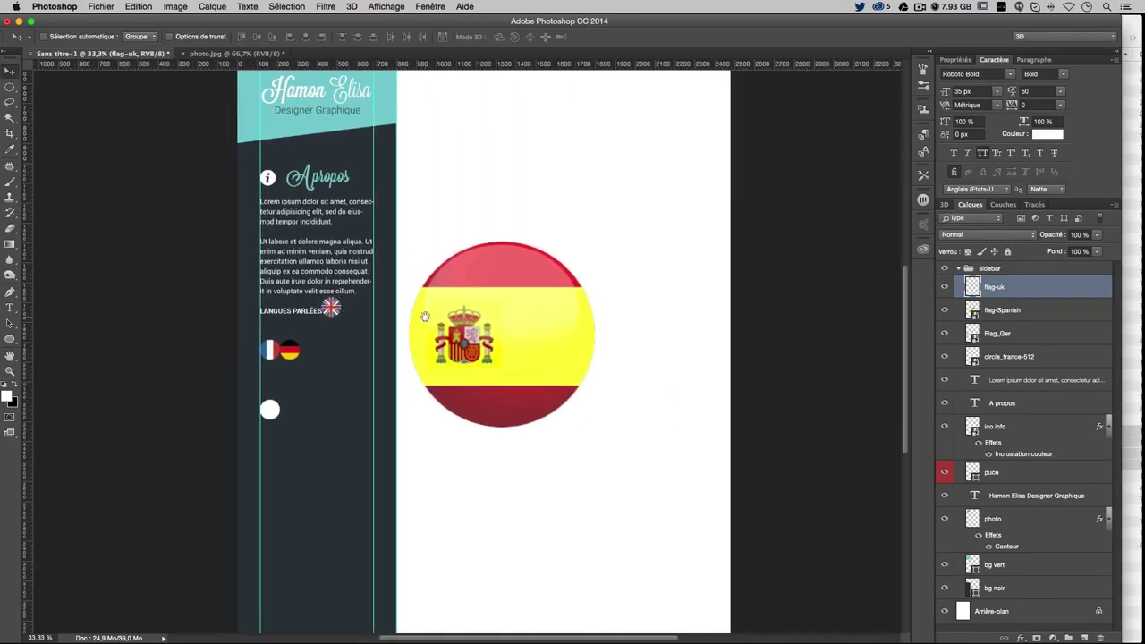
left_click_drag(346, 335, 328, 366)
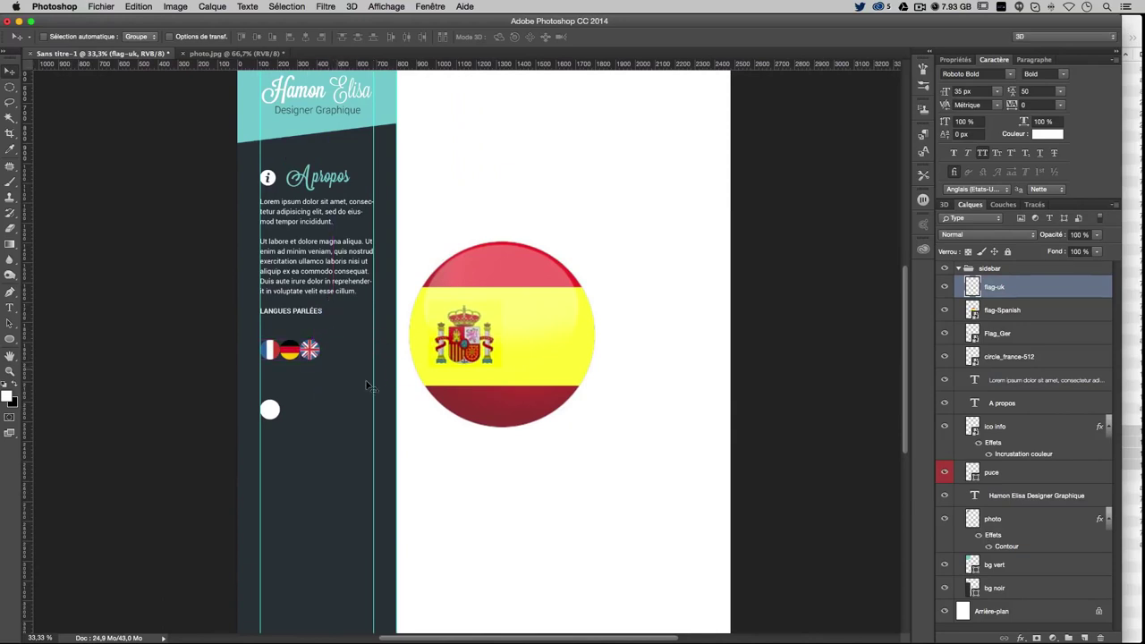
- Select the Spanish flag layer and draw a circular selection around the flag
left_click(1028, 311)
key("ctrl+t")
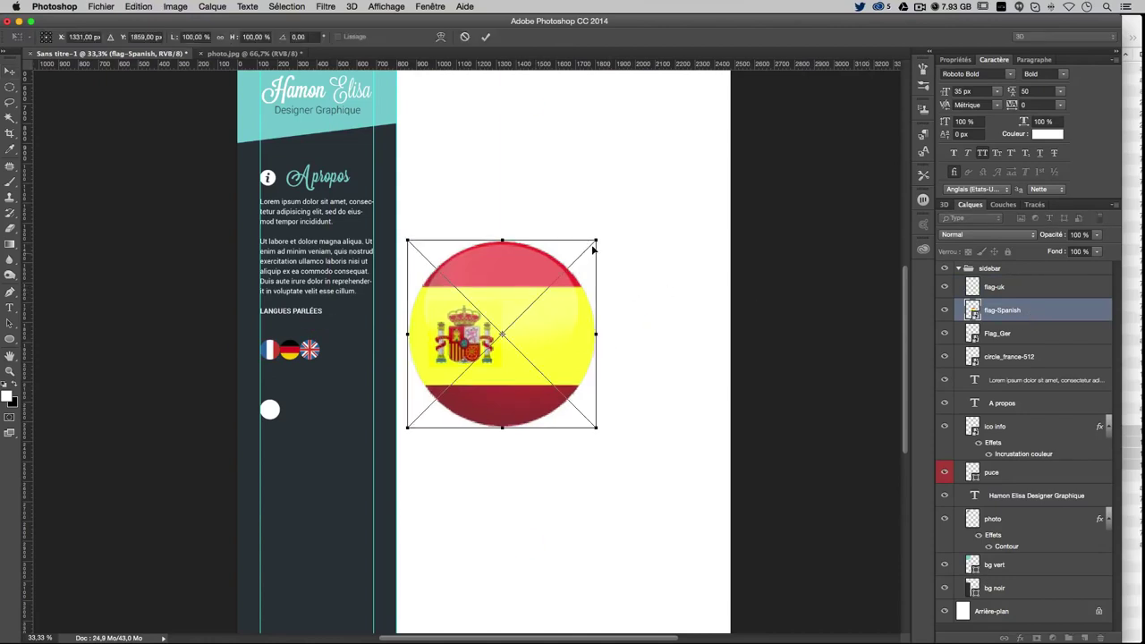
mouse_move(593, 250)
left_mouse_down()
mouse_move(506, 331)
mouse_move(418, 358)
mouse_move(380, 349)
mouse_move(392, 342)
mouse_move(337, 355)
left_mouse_up()
key("Escape")
left_click(10, 86)
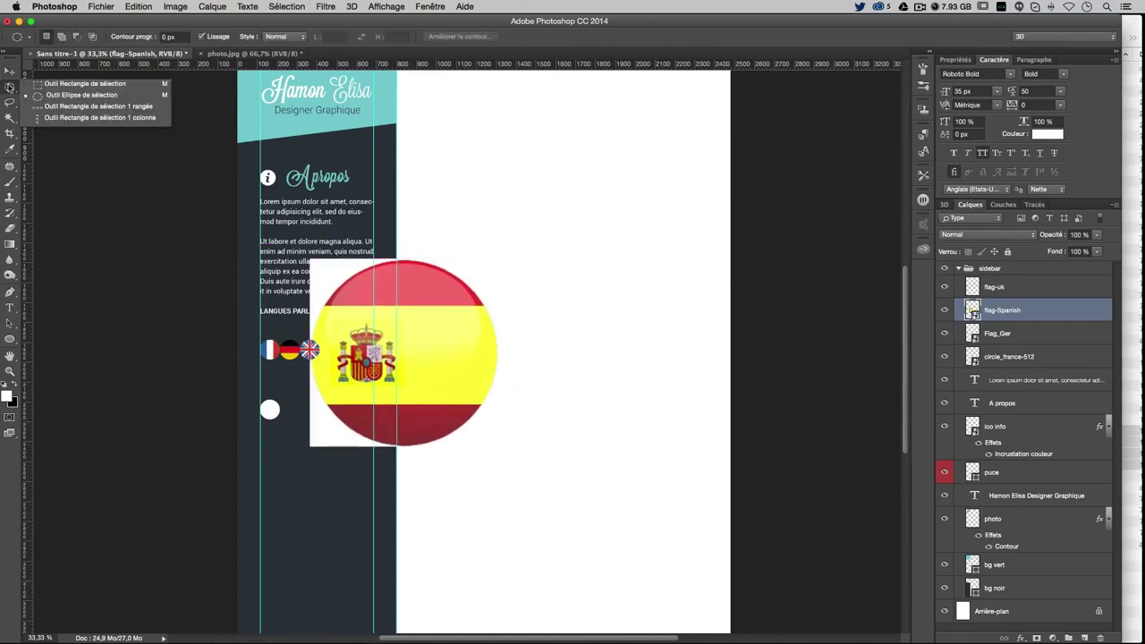
left_click(89, 83)
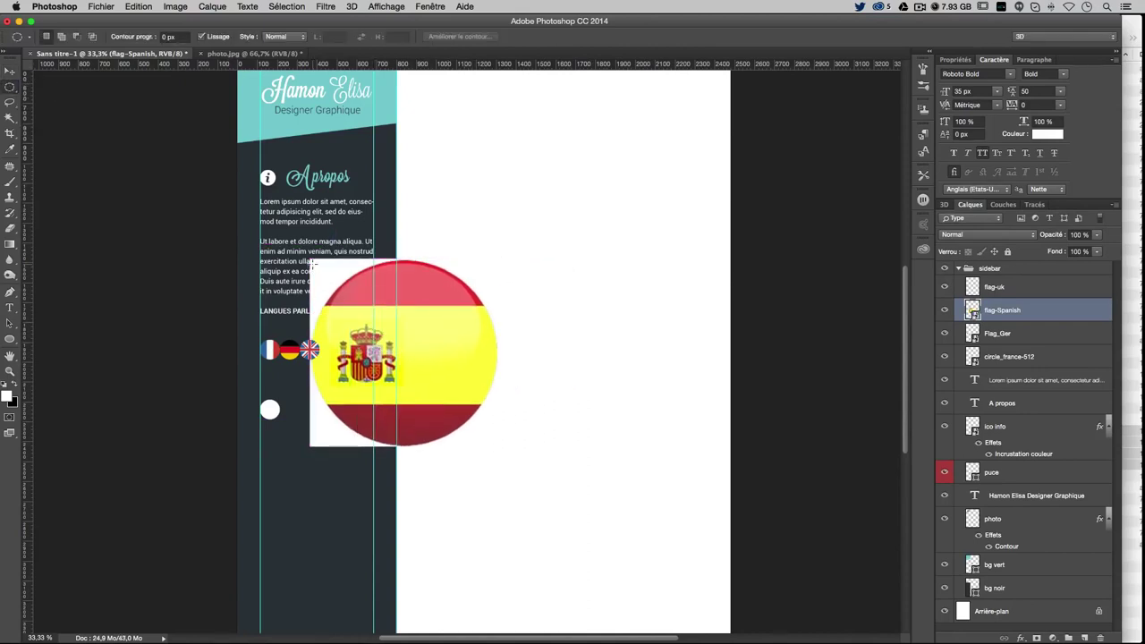
left_click_drag(312, 263, 521, 443)
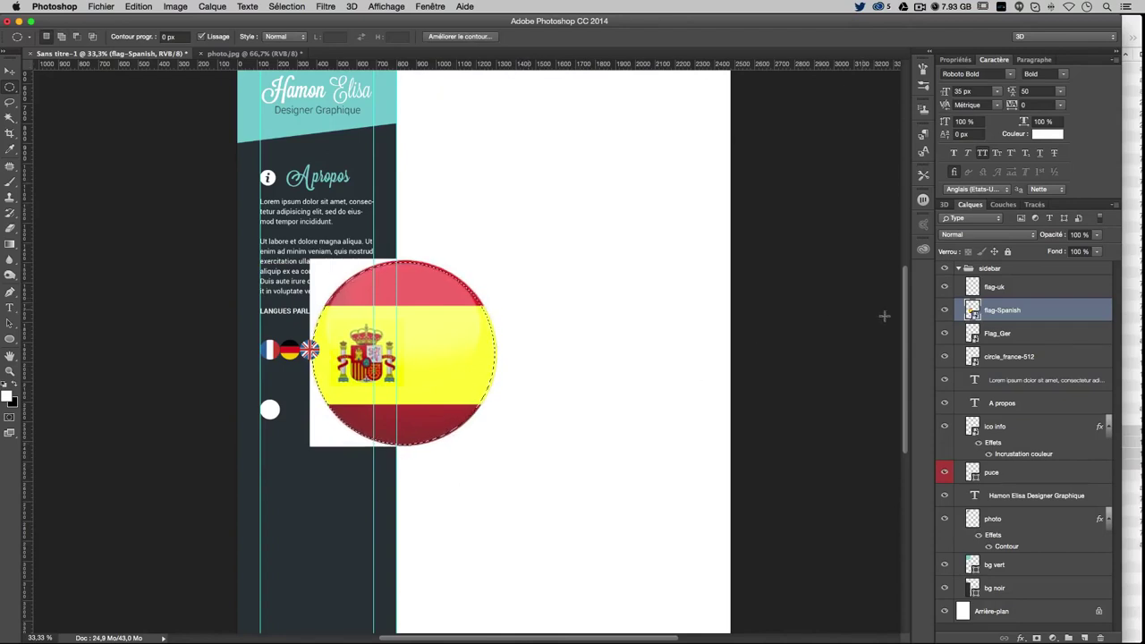
- Rasterize the Spanish flag layer and delete the white corners outside the circle
right_click(998, 313)
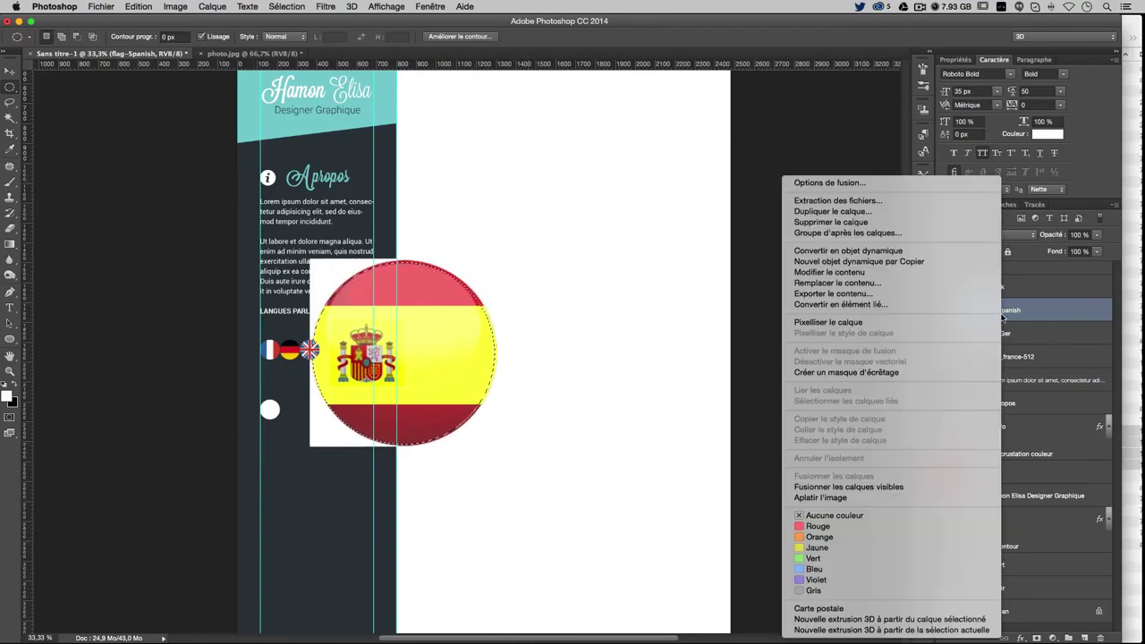
left_click(874, 322)
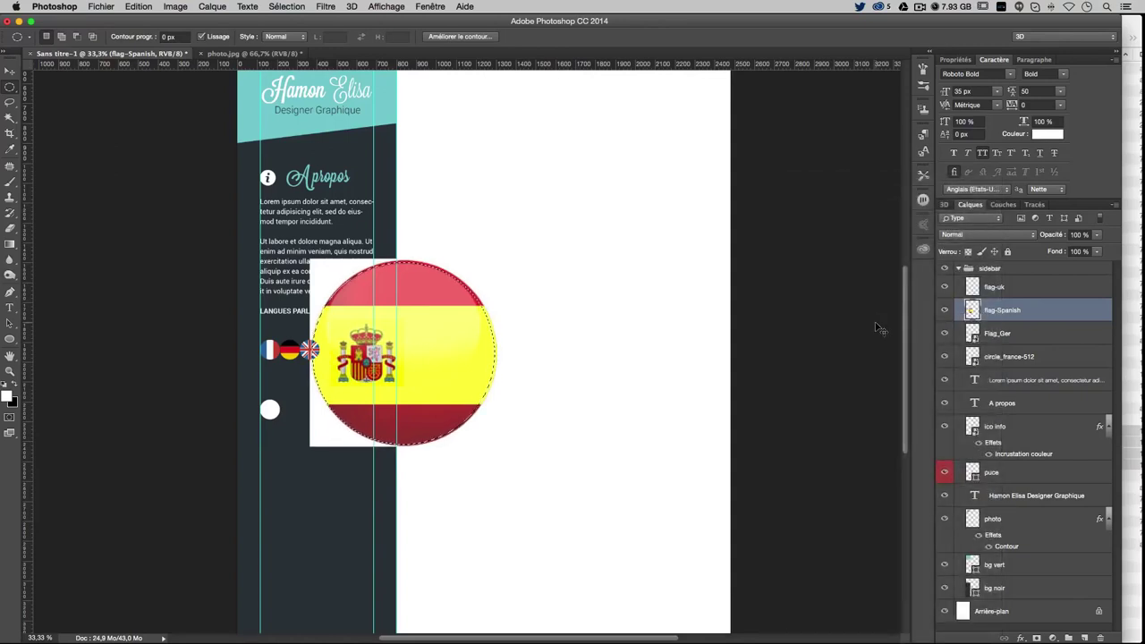
key("ctrl+shift+i")
key("Delete")
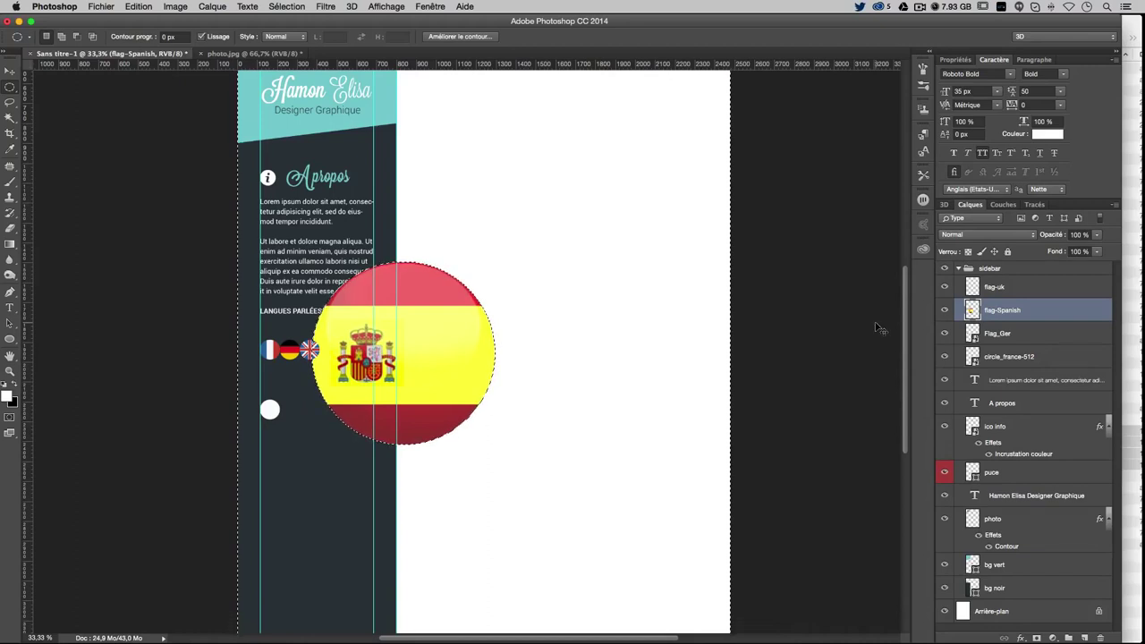
key("ctrl+d")
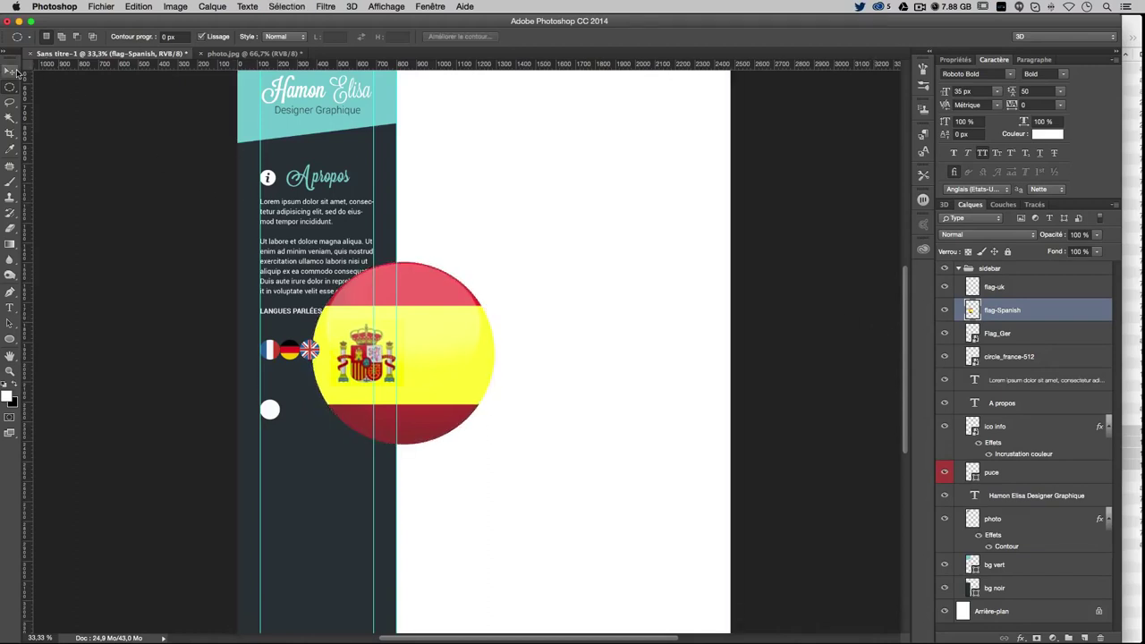
- Shrink the Spanish flag to about a quarter and place it beside the other flags
left_click(17, 71)
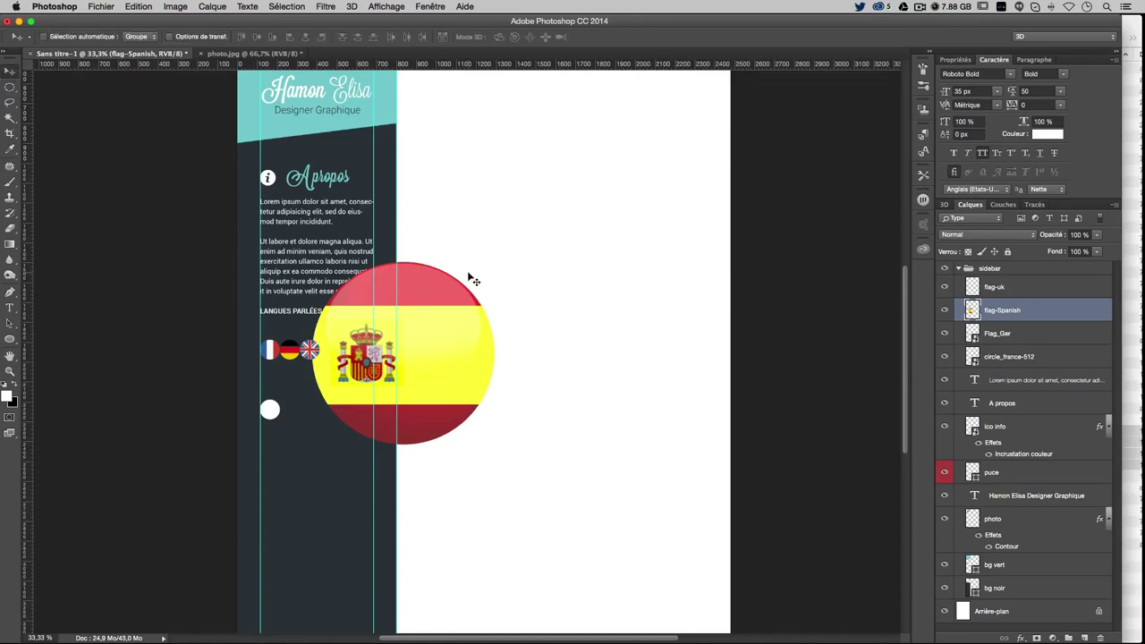
key("ctrl+t")
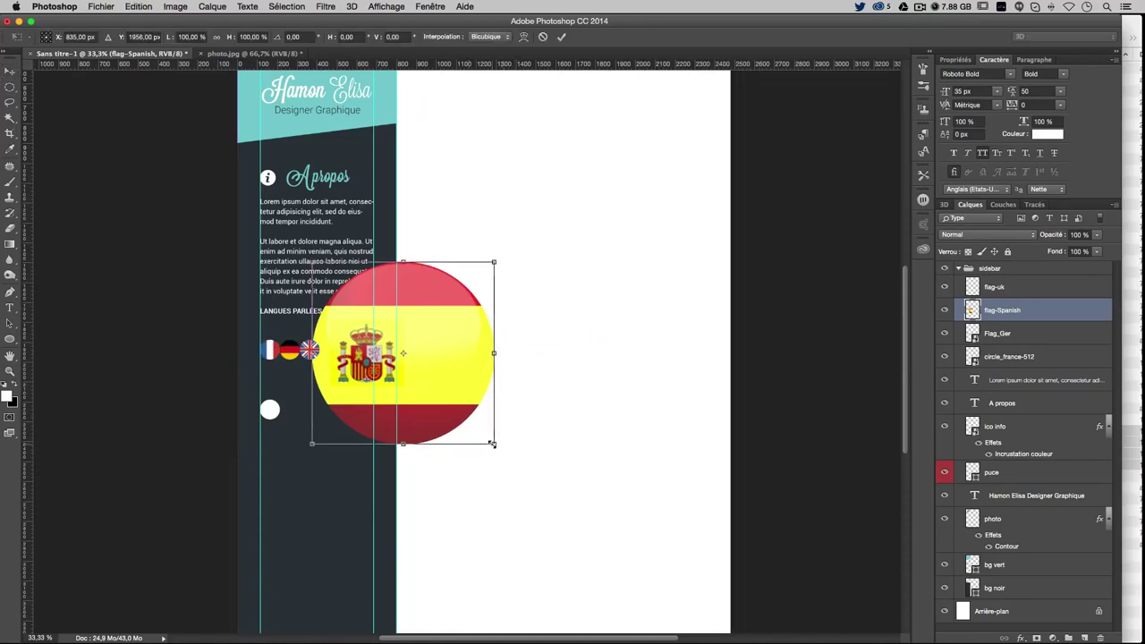
left_click_drag(488, 437, 331, 278)
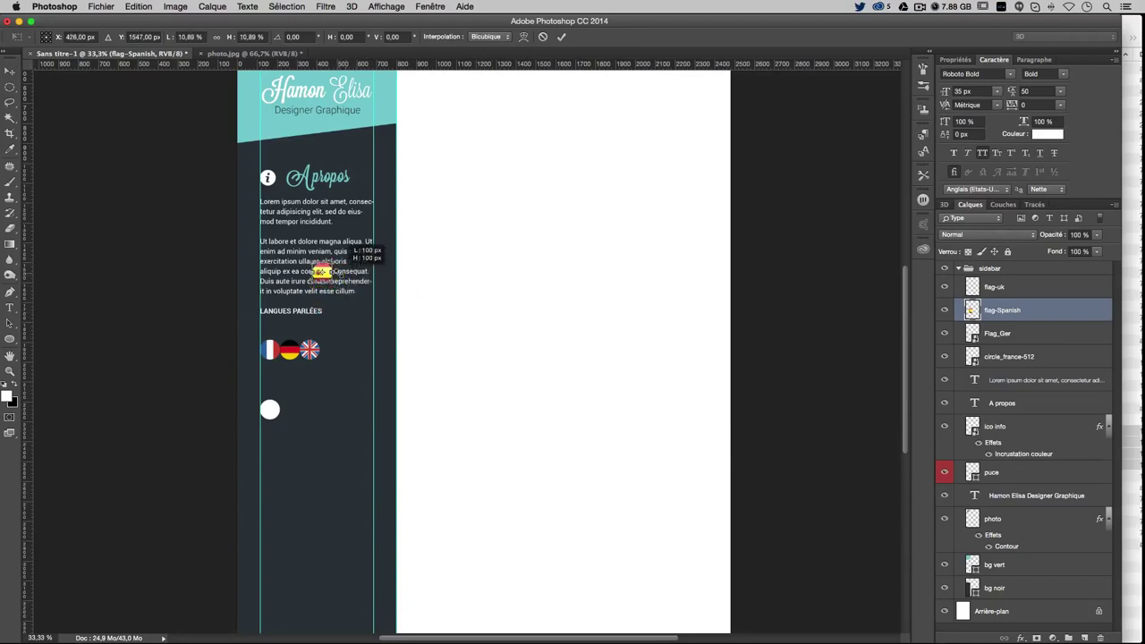
key("Return")
mouse_move(339, 280)
left_mouse_down()
mouse_move(350, 368)
mouse_move(346, 359)
left_mouse_up()
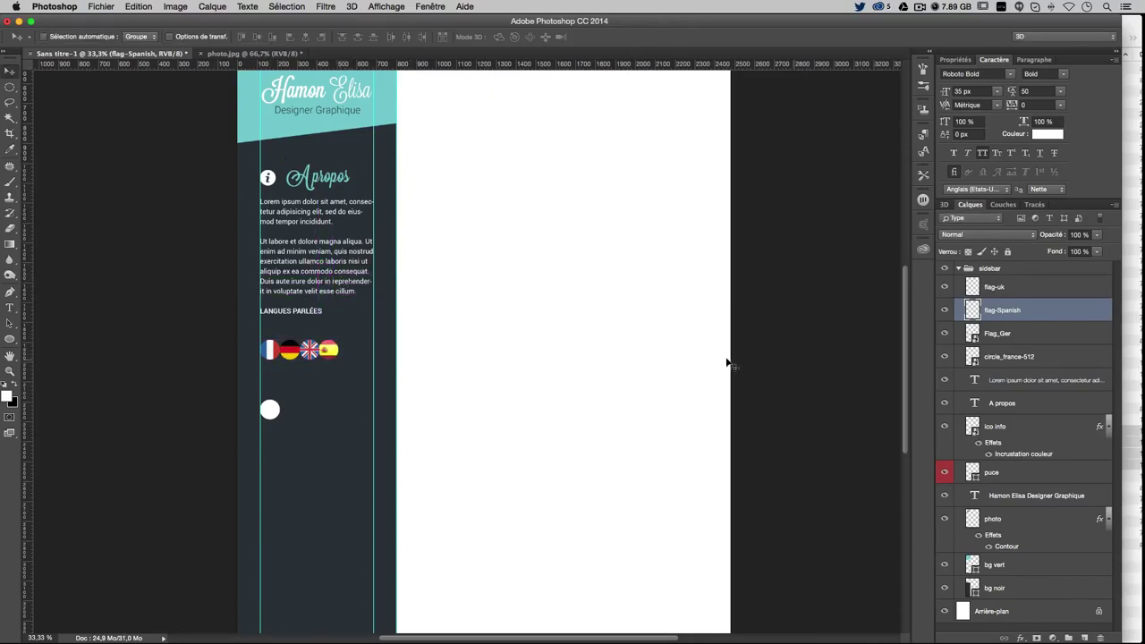
- Select the German, UK and Spanish flags and nudge them sideways to even the spacing
left_click(1018, 334)
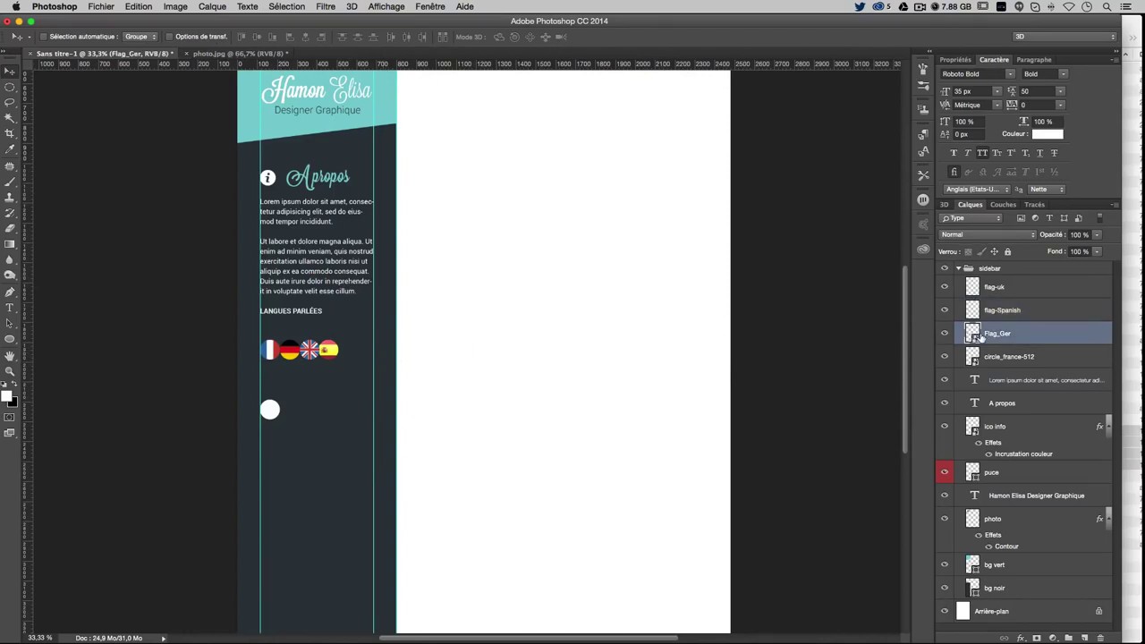
left_click(1020, 310, "shift")
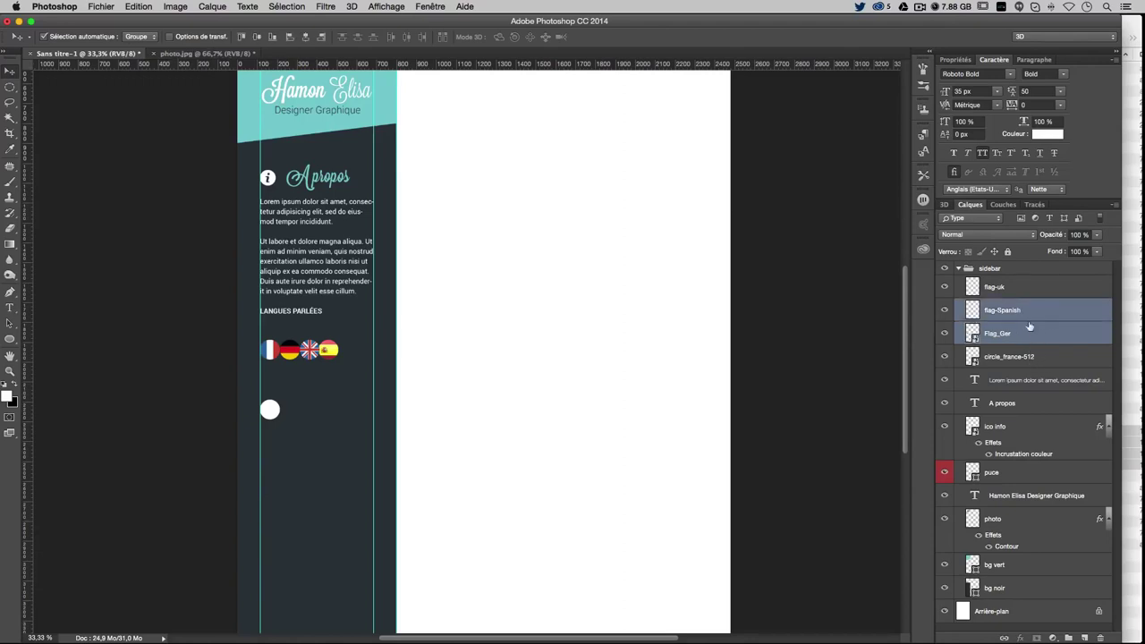
left_click(1028, 290, "shift")
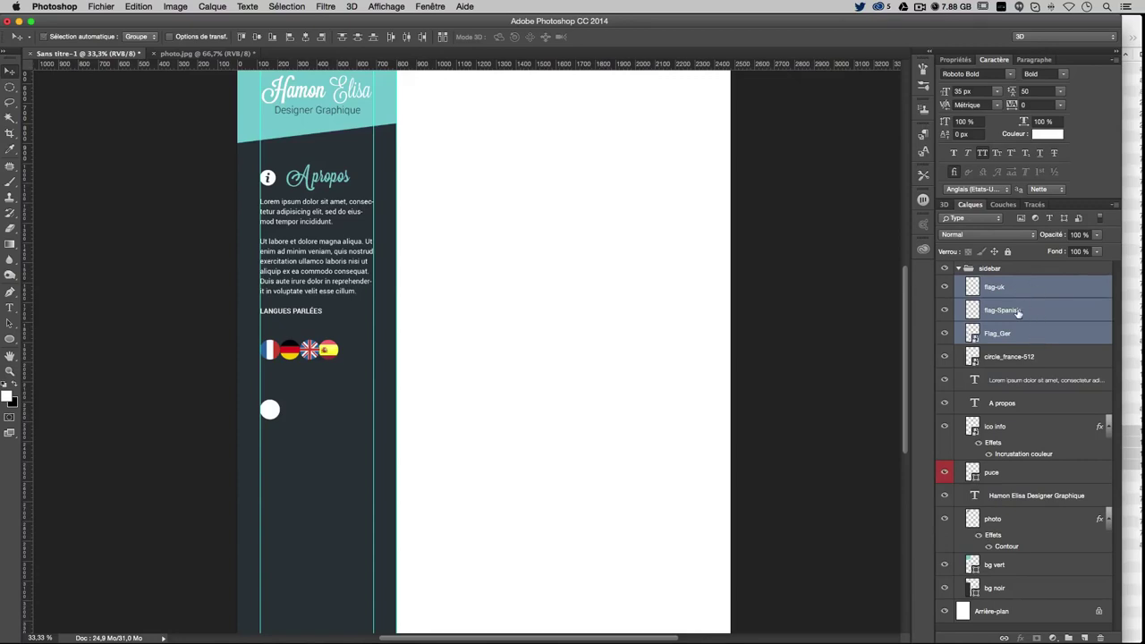
key("Right")
key("Right")
key("Right")
key("Right")
key("Right")
key("Right")
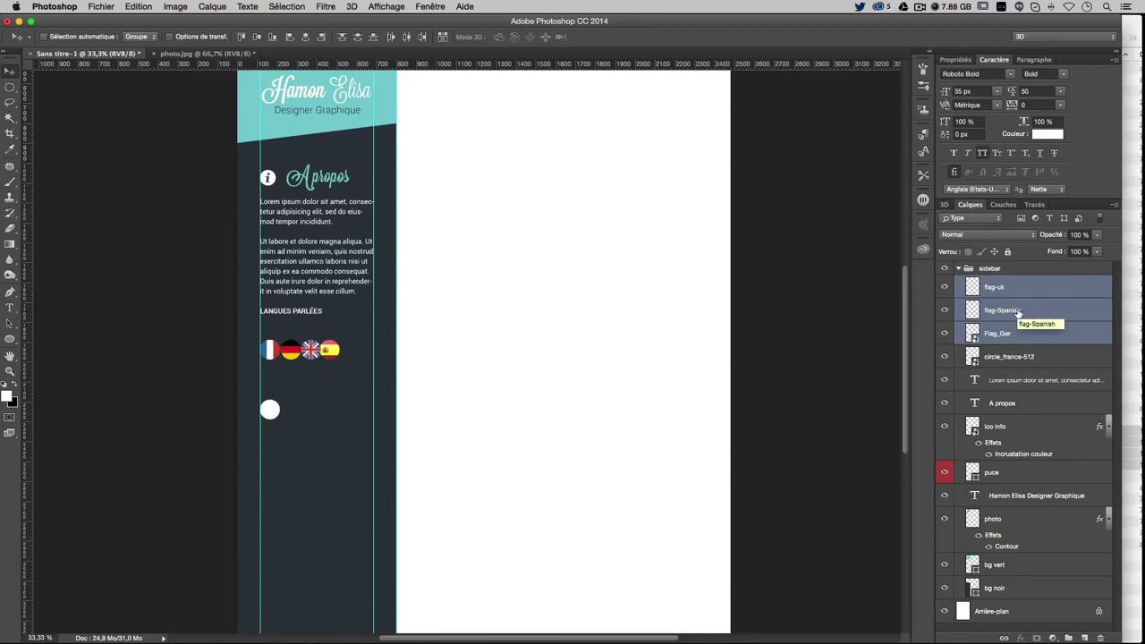
key("Right")
key("Right")
key("Right")
key("Right")
key("Right")
key("Right")
key("Right")
key("Right")
key("Right")
key("Right")
key("Right")
key("Right")
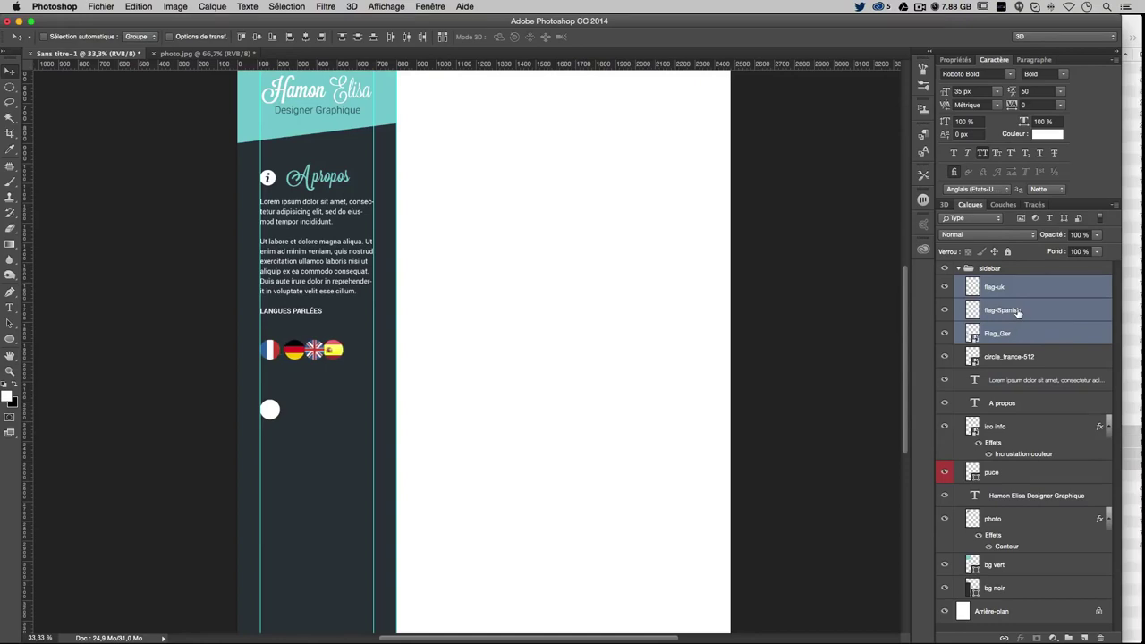
key("Left")
key("Left")
key("Left")
key("Left")
key("Left")
- Fine-tune the UK and Spanish flag positions pixel by pixel for even gaps
left_click(1049, 339, "super")
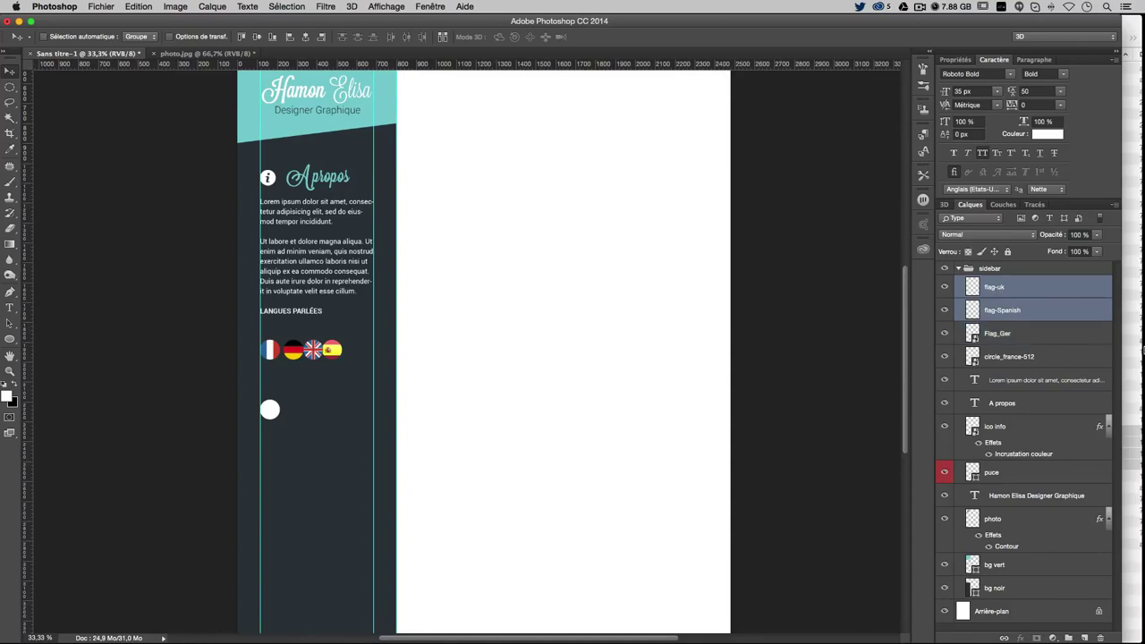
key("Right")
key("Right")
key("Right")
key("Right")
key("Right")
key("Right")
key("Right")
key("Right")
key("Right")
key("Right")
key("Right")
key("Right")
left_click(1028, 290, "super")
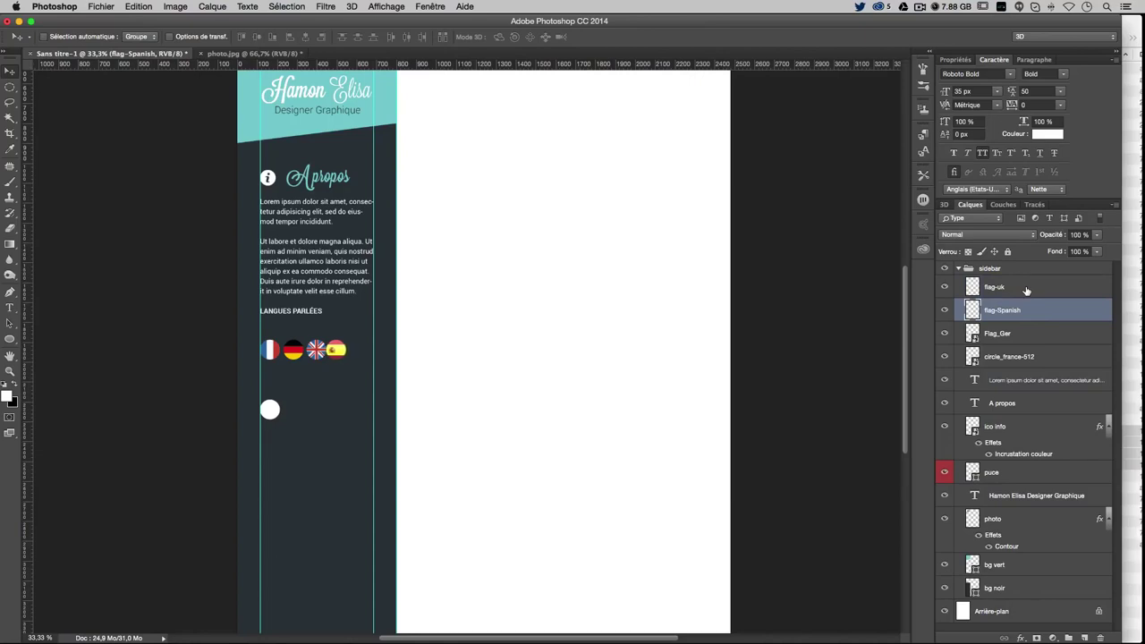
key("super+plus")
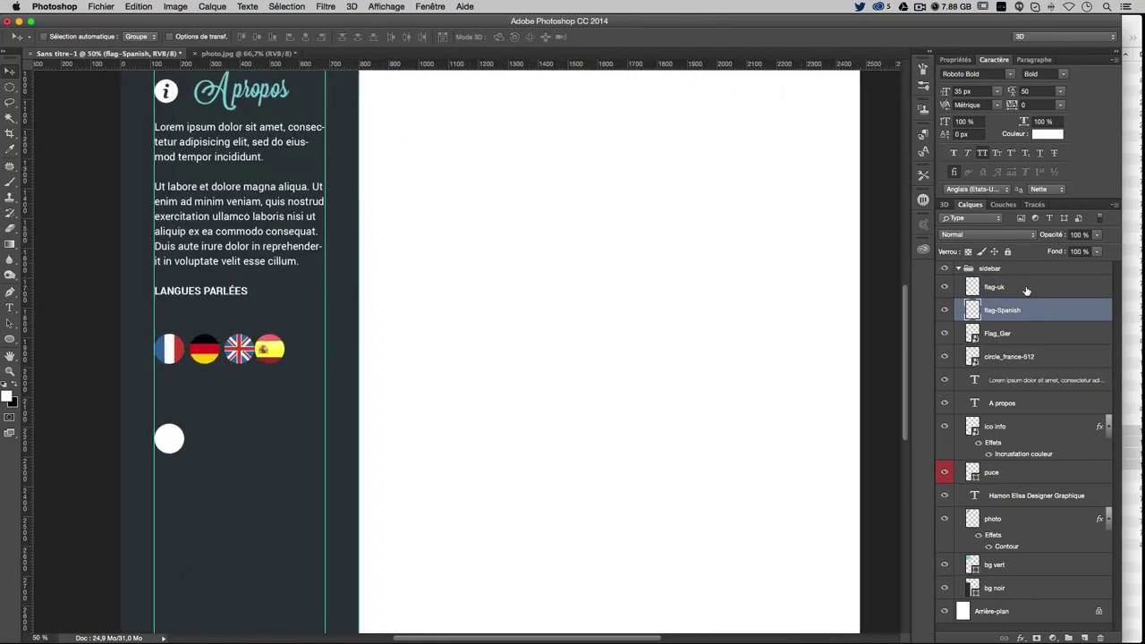
key("Left")
key("Left")
key("Right")
key("Right")
key("Right")
key("Right")
key("Right")
key("Right")
key("Right")
key("Right")
key("Left")
key("ctrl+minus")
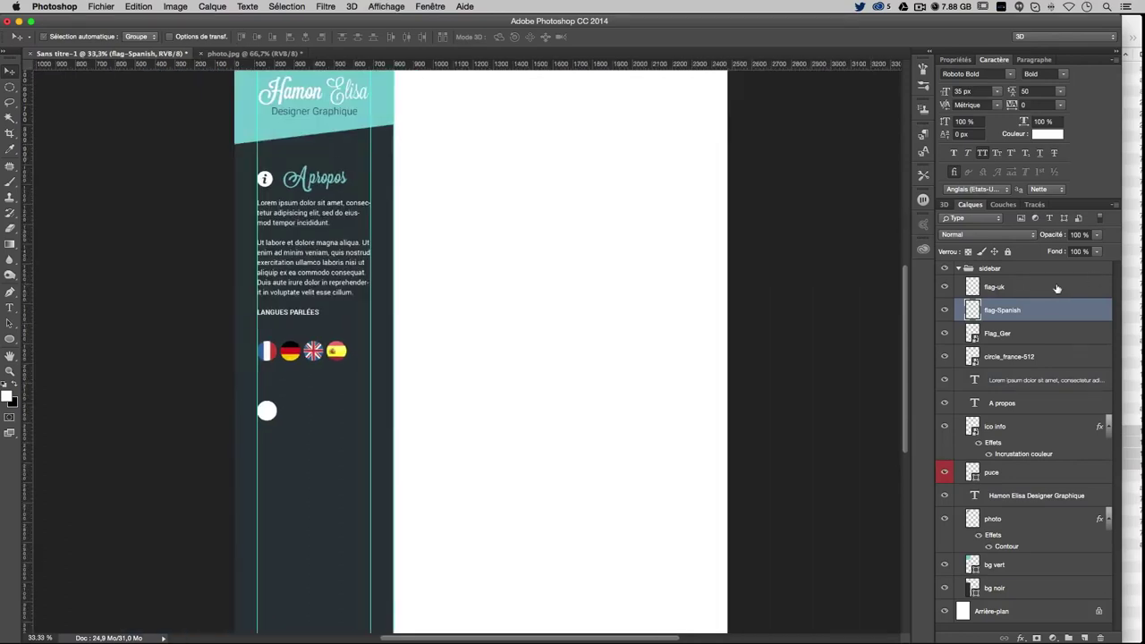
- Move all four flags up together just beneath the LANGUES PARLÉES heading
left_click(1057, 288)
left_click(1010, 357, "shift")
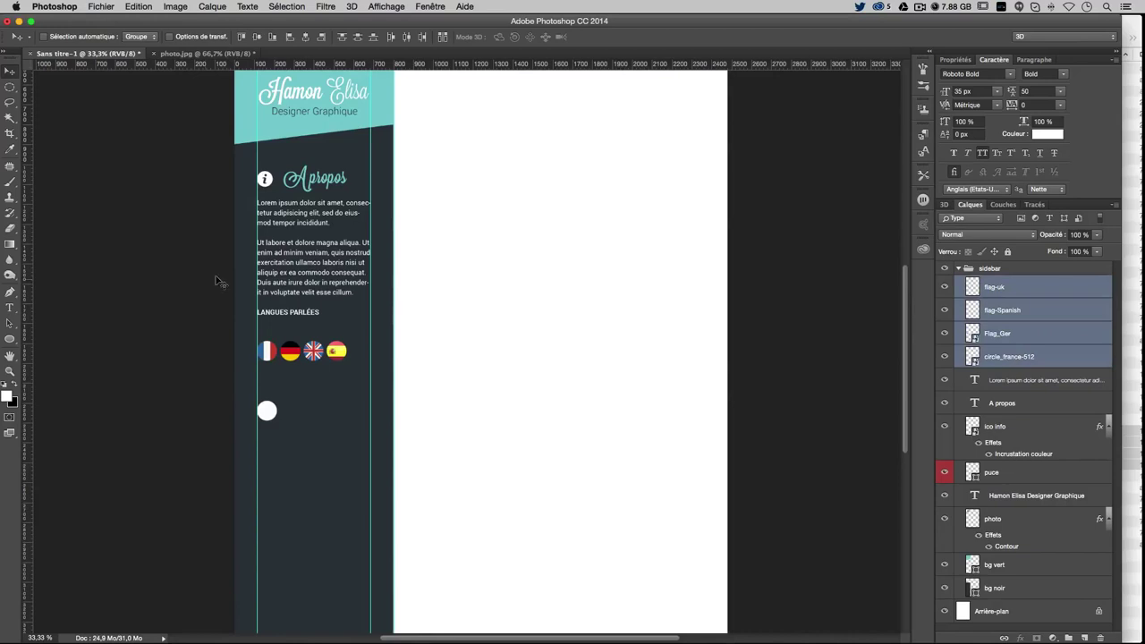
key("Up")
key("Up")
key("Up")
key("Up")
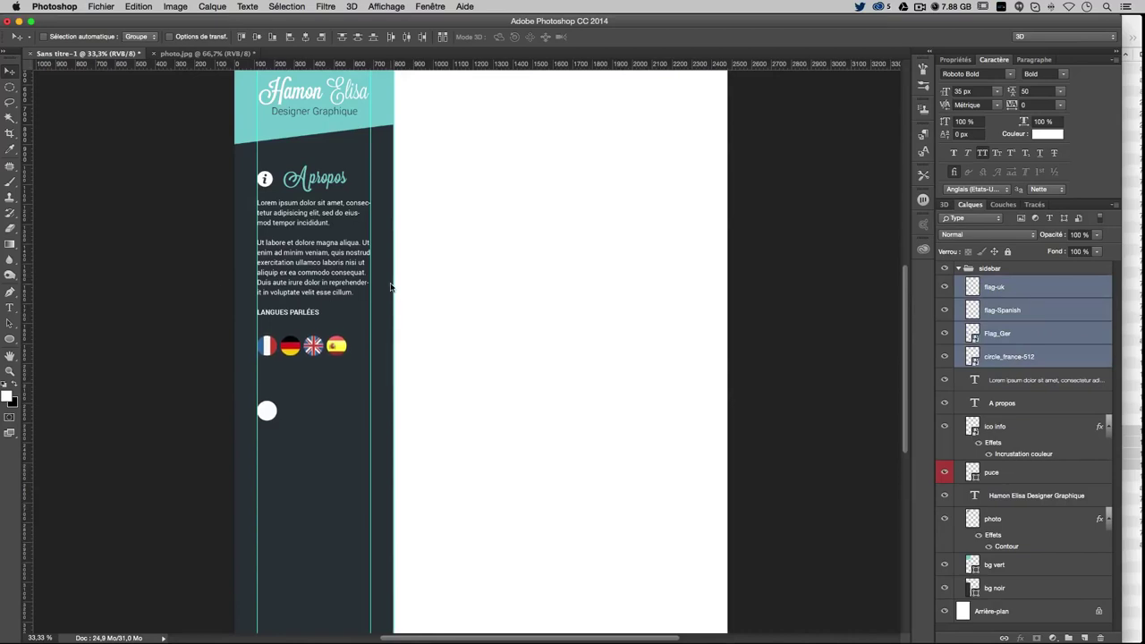
key("Up")
key("Up")
key("Up")
key("Up")
key("Up")
key("Up")
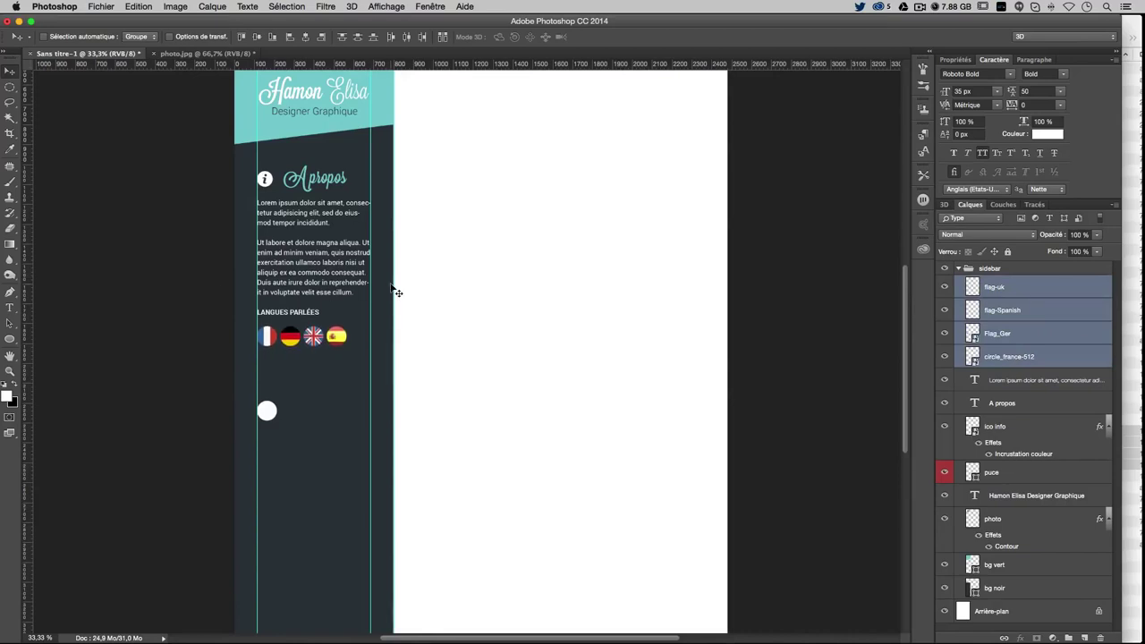
key("Down")
key("Down")
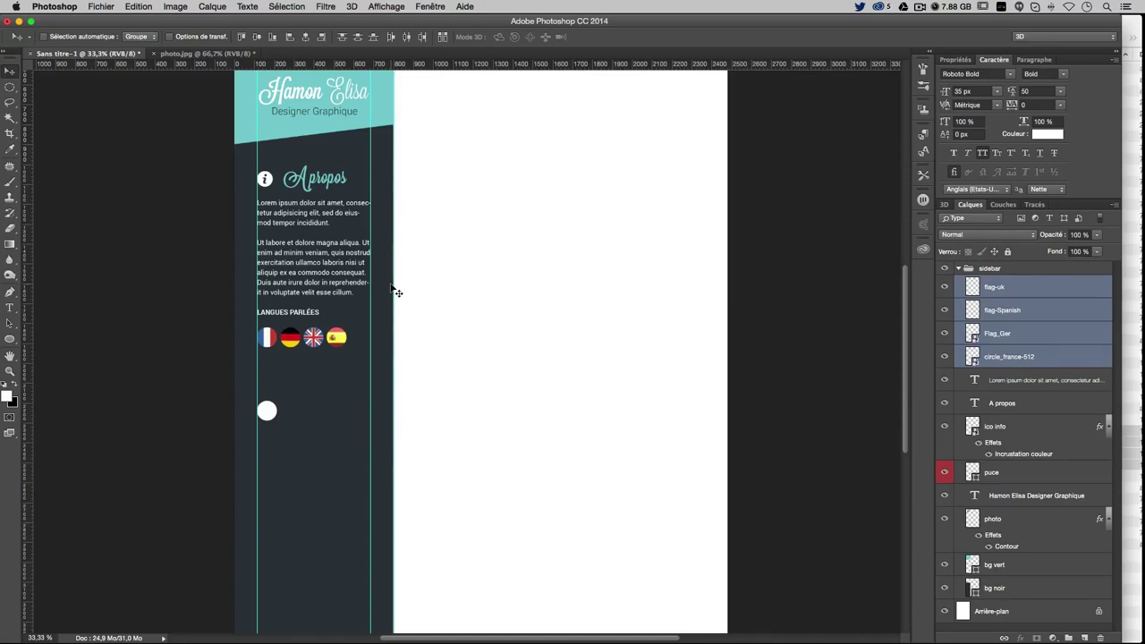
key("Up")
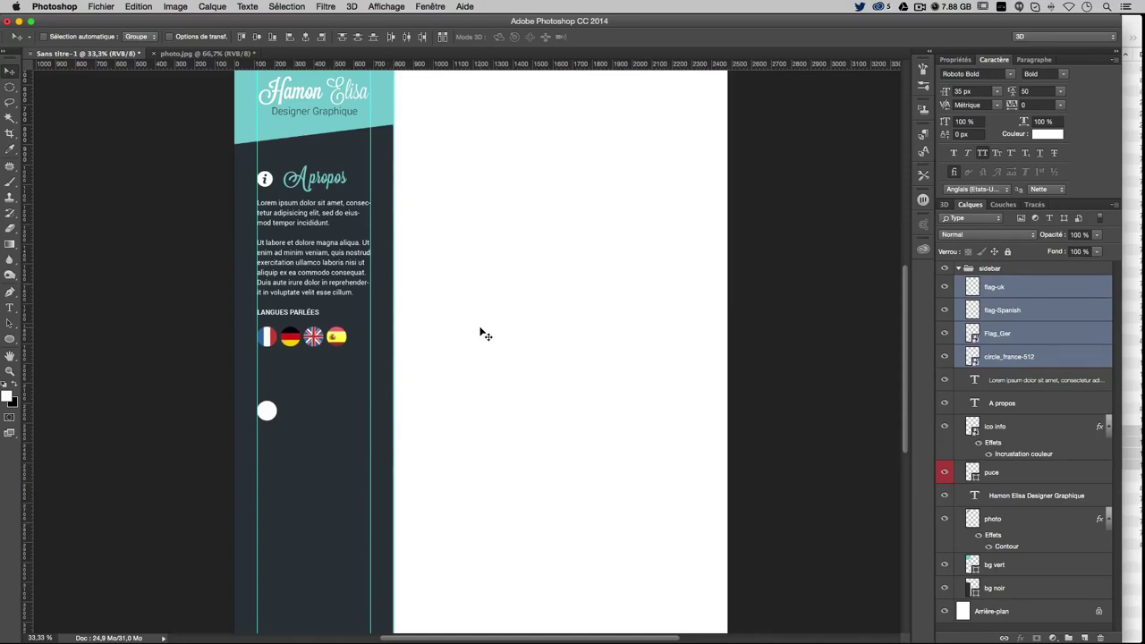
- Create a new layer group named 'A propos'
scroll(480, 327, "up", 3)
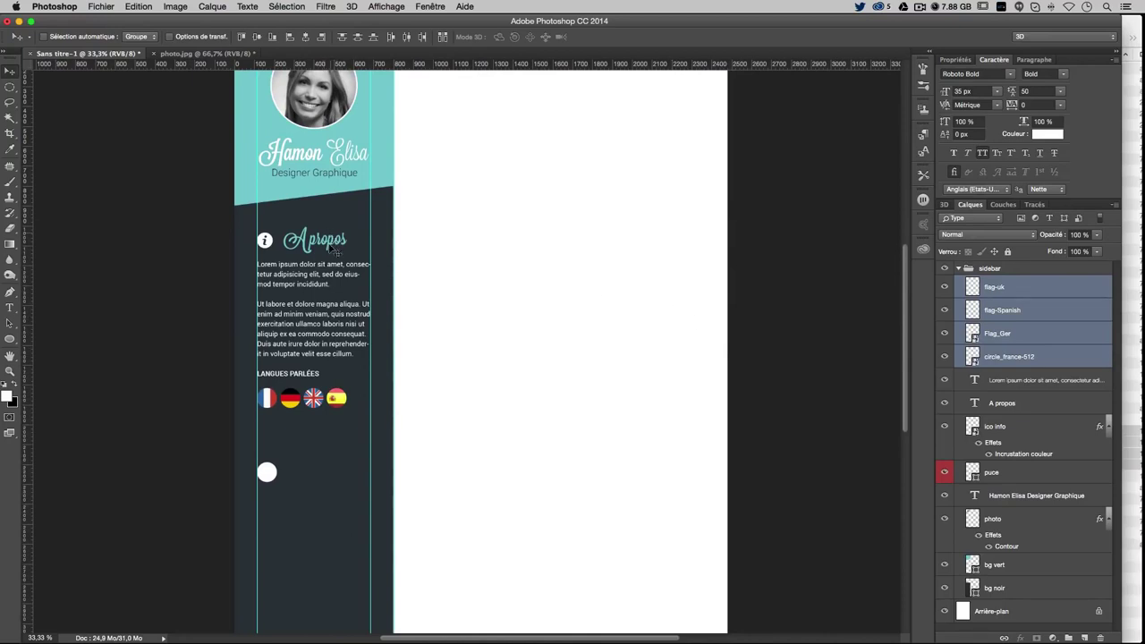
left_click(1018, 286)
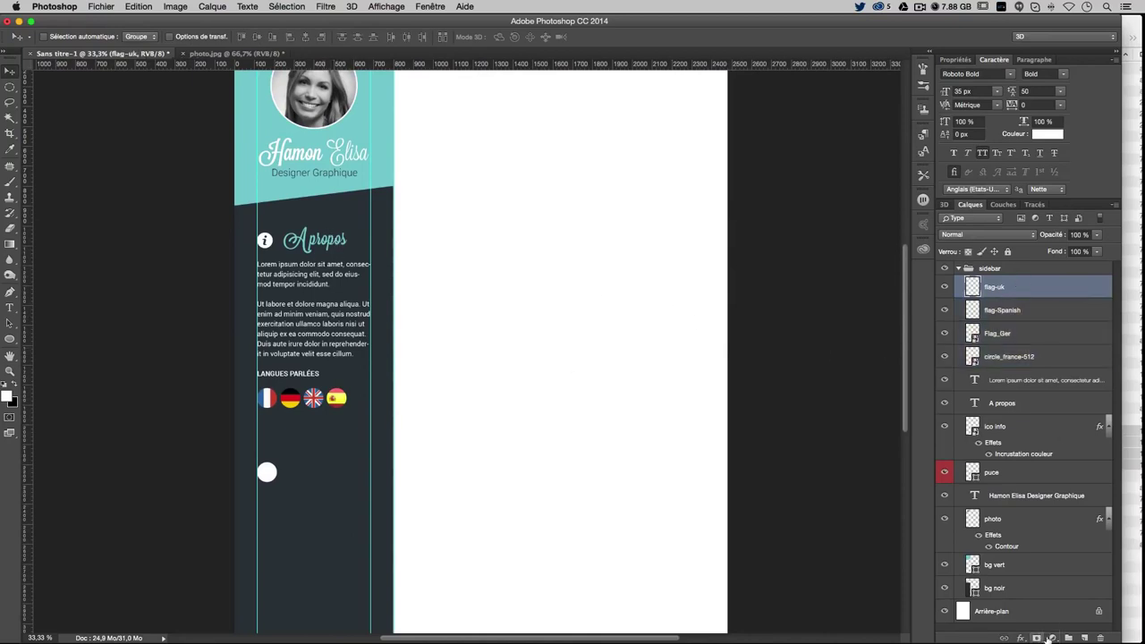
left_click(1085, 637)
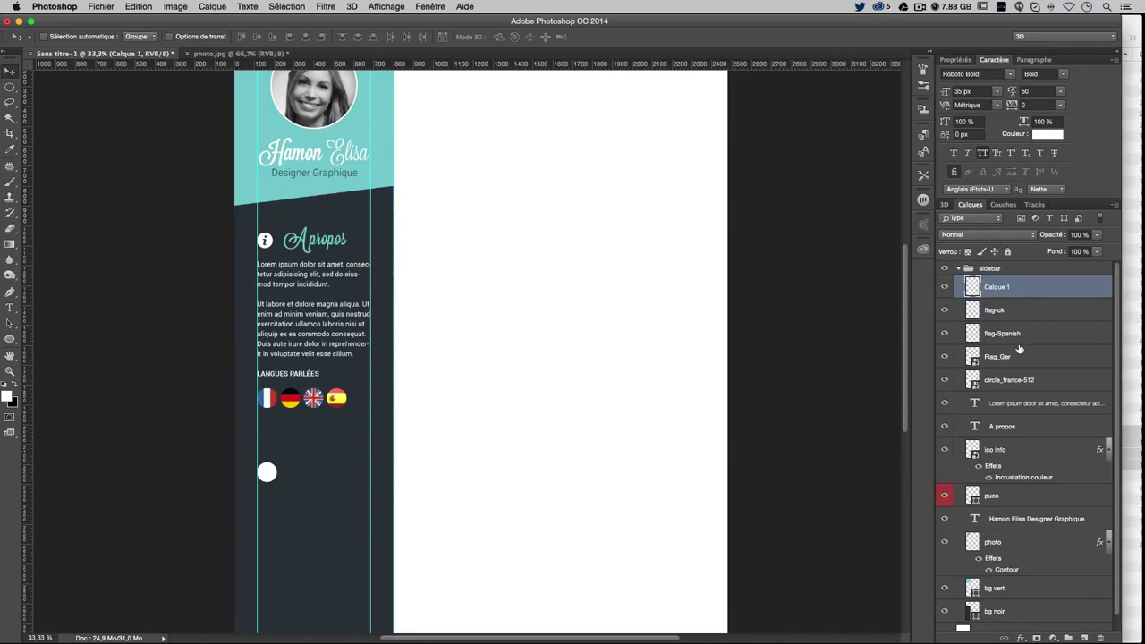
key("BackSpace")
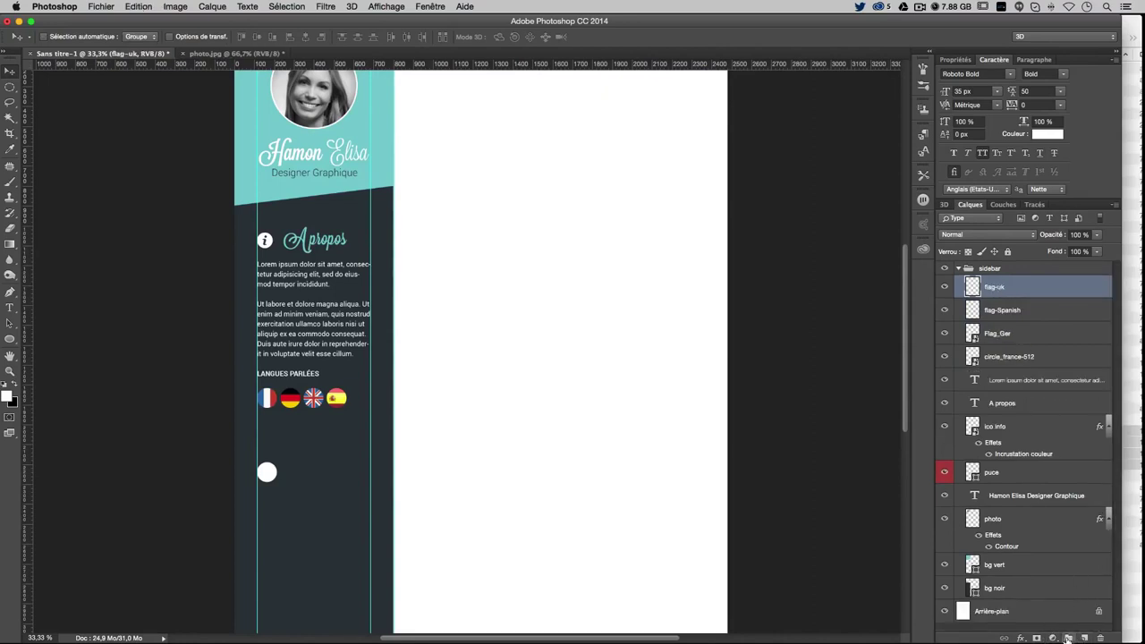
left_click(1068, 638)
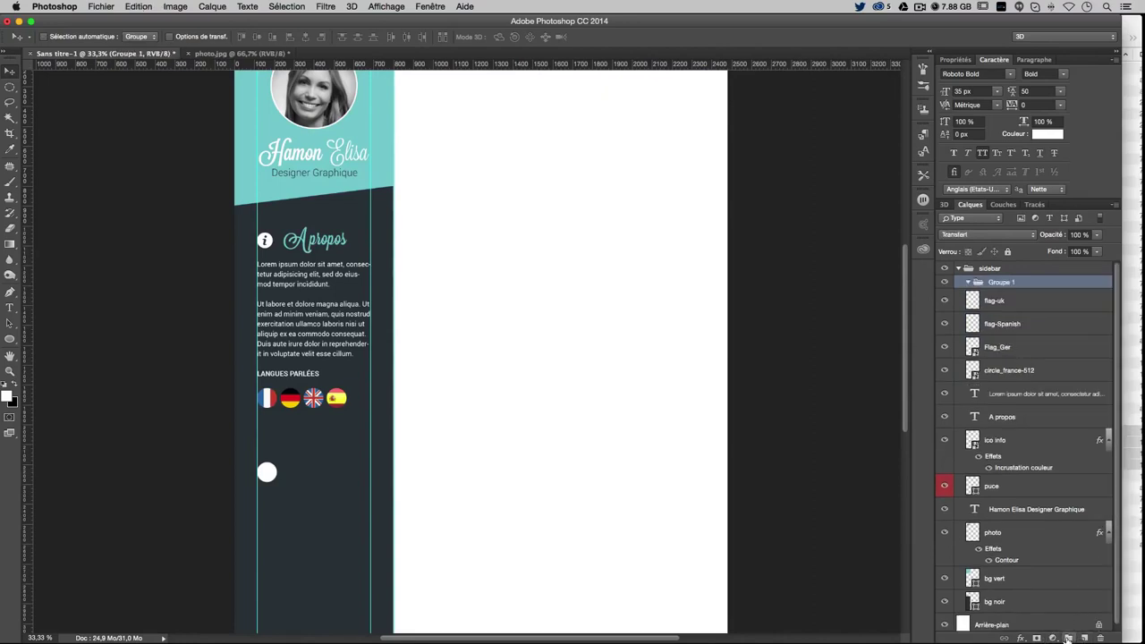
double_click(989, 283)
type("A propos")
key("Return")
- Move the layers from flag-uk down to ico info into the A propos group
left_click(1029, 299)
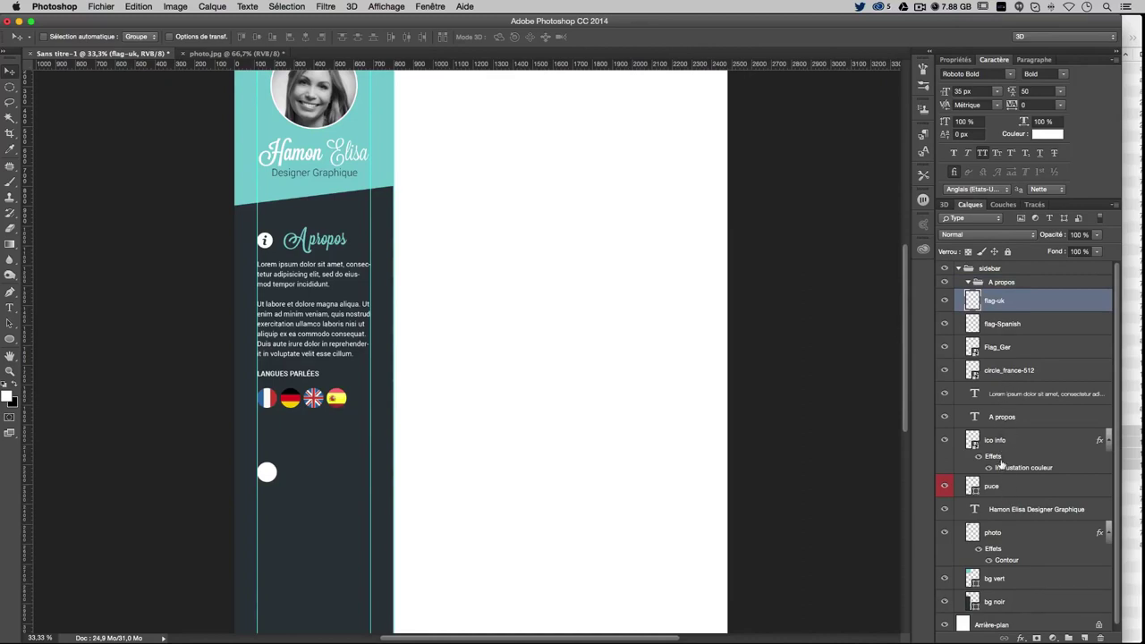
left_click(1023, 440, "shift")
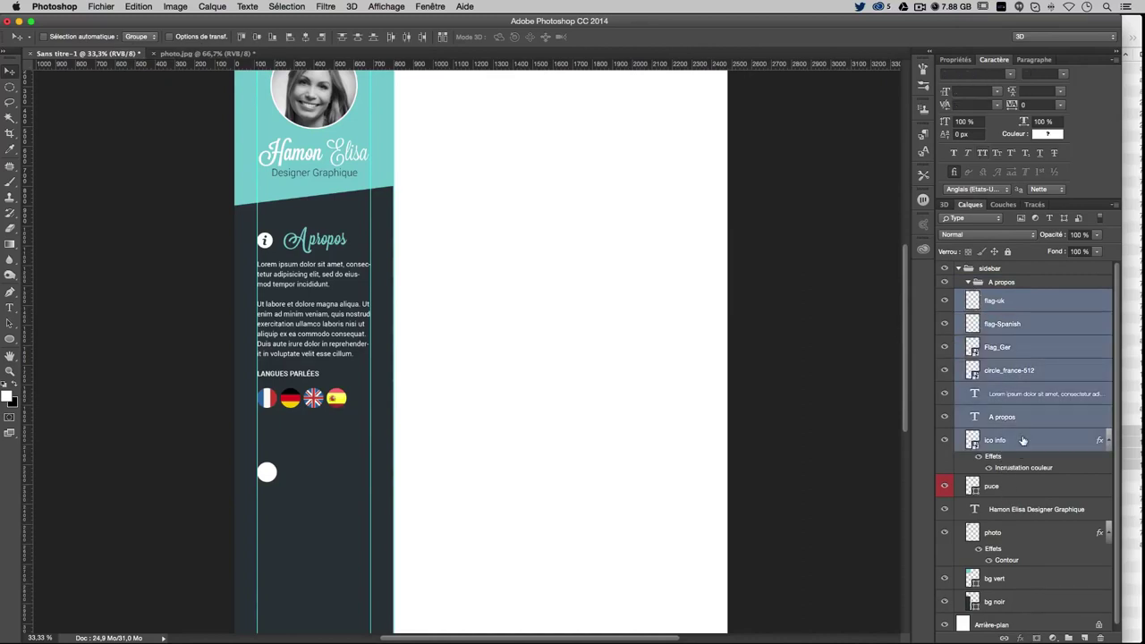
left_click(944, 484)
left_click_drag(1022, 391, 997, 285)
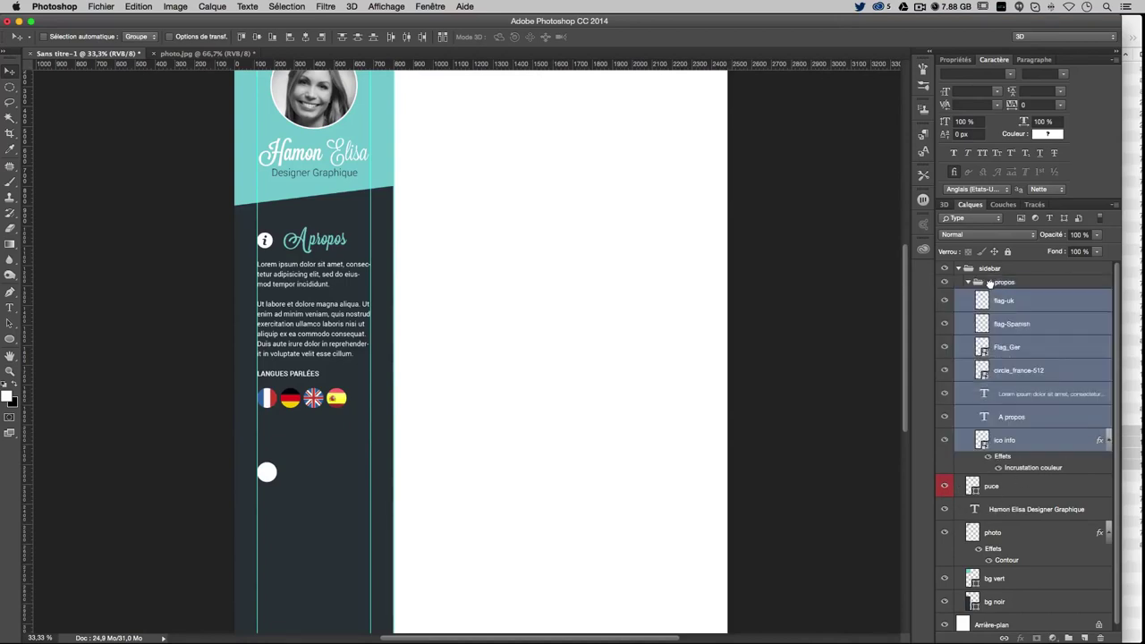
- Toggle the A propos group's visibility to compare, then collapse the group
left_click(944, 283)
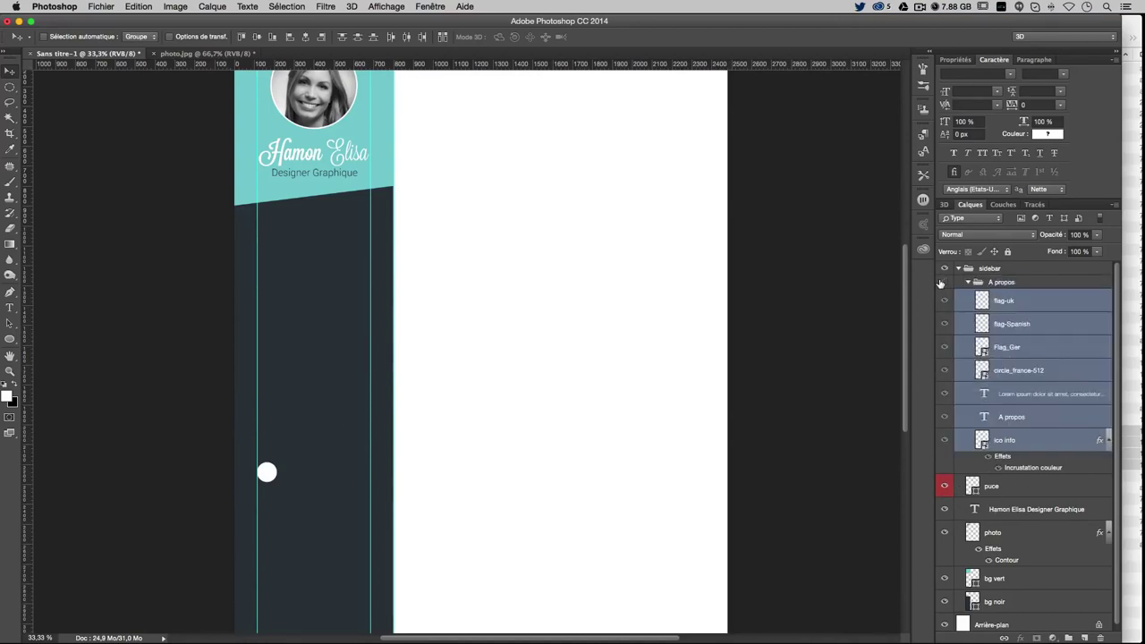
left_click(945, 283)
left_click(945, 283)
left_click(968, 283)
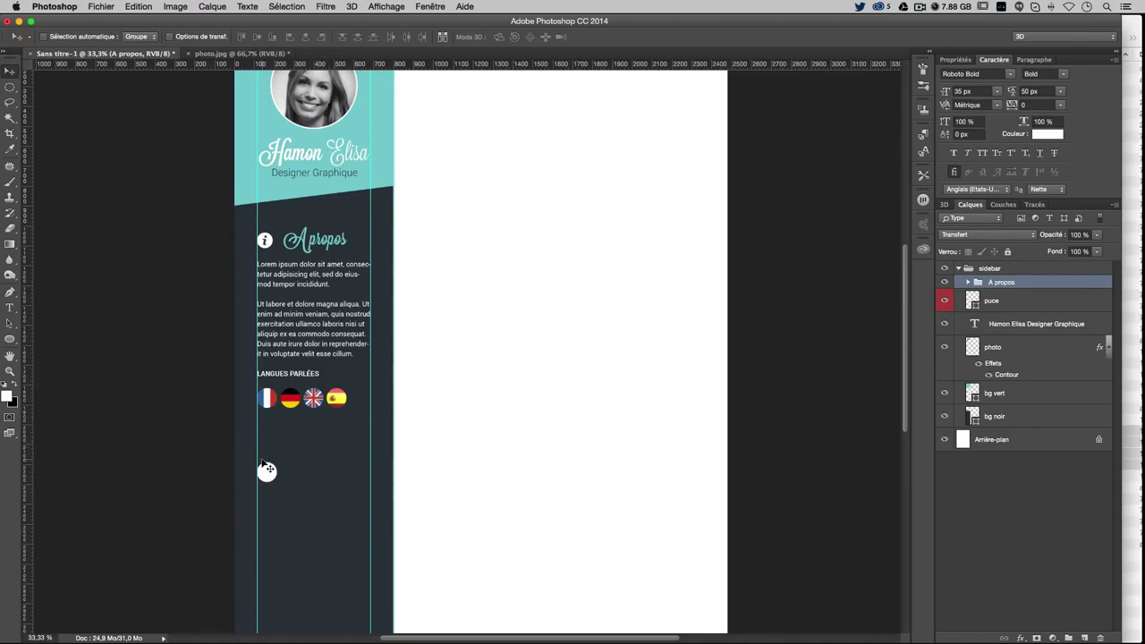
- Check the ico info icon's size by copying it and previewing a clipboard-sized new document
right_click(271, 476)
left_click(271, 475)
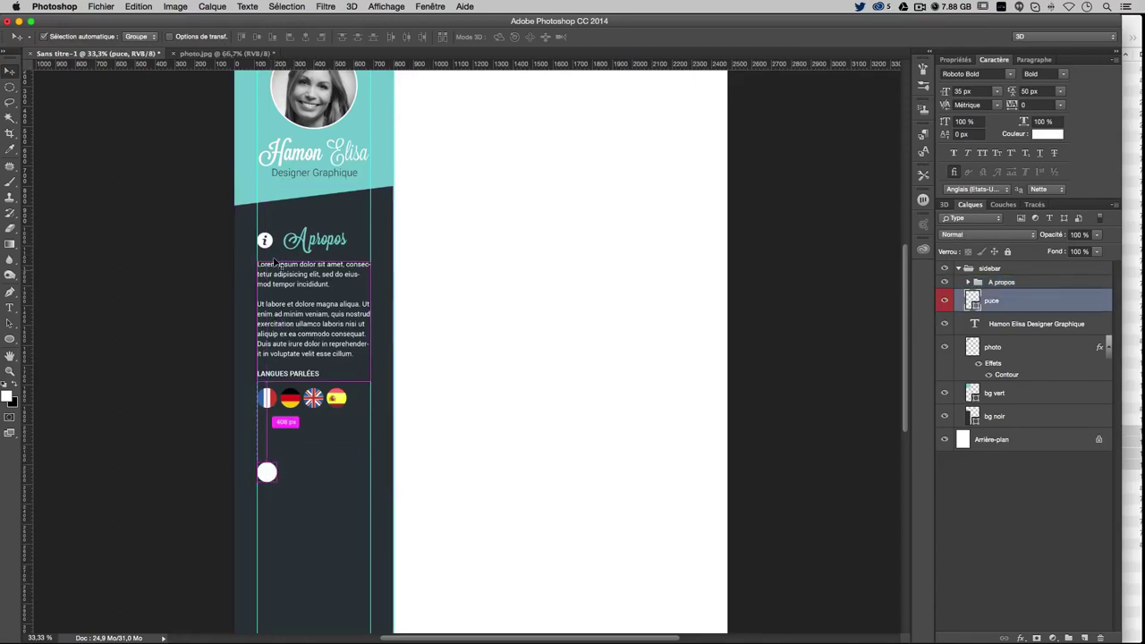
right_click(271, 245)
left_click(309, 244)
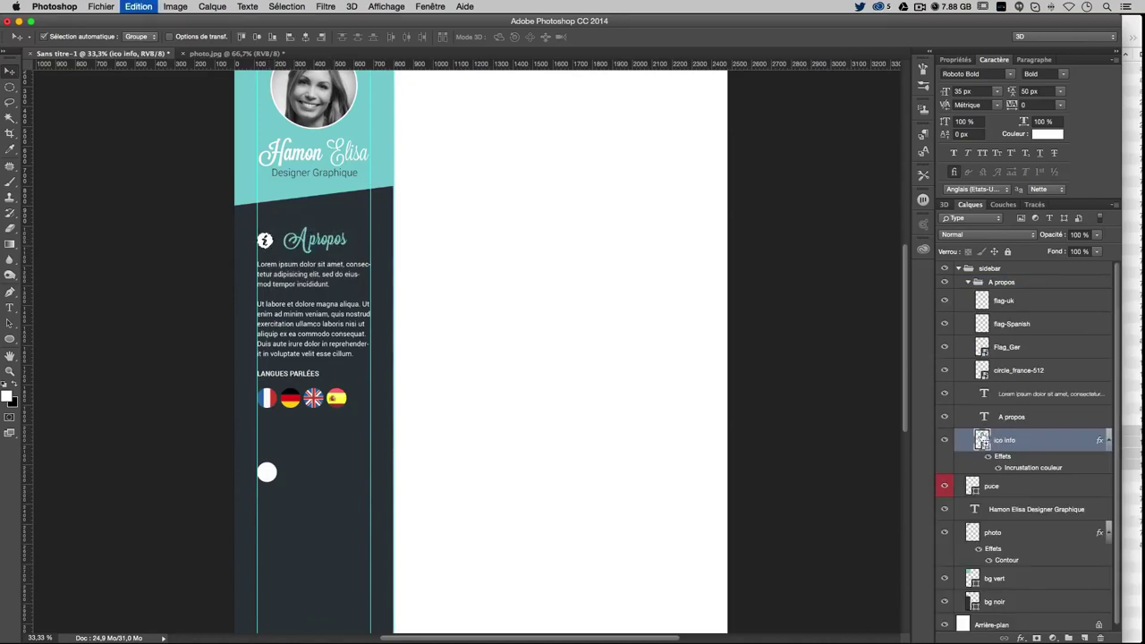
key("ctrl+c")
key("ctrl+n")
key("Escape")
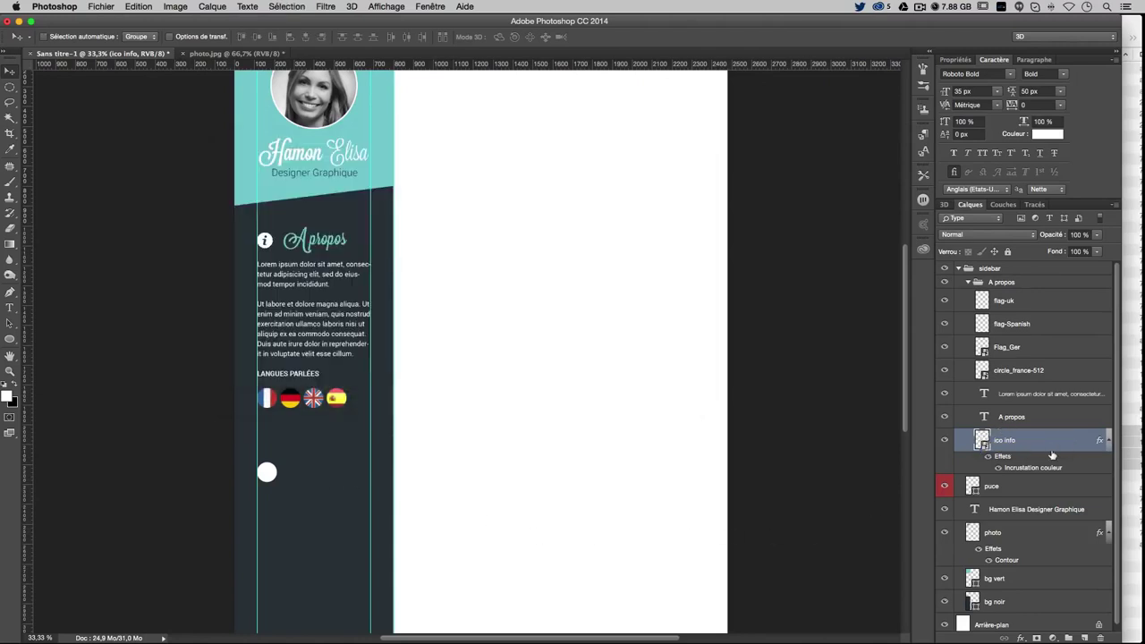
- Shrink the white puce dot to about 83 px
left_click(1030, 483)
key("ctrl+t")
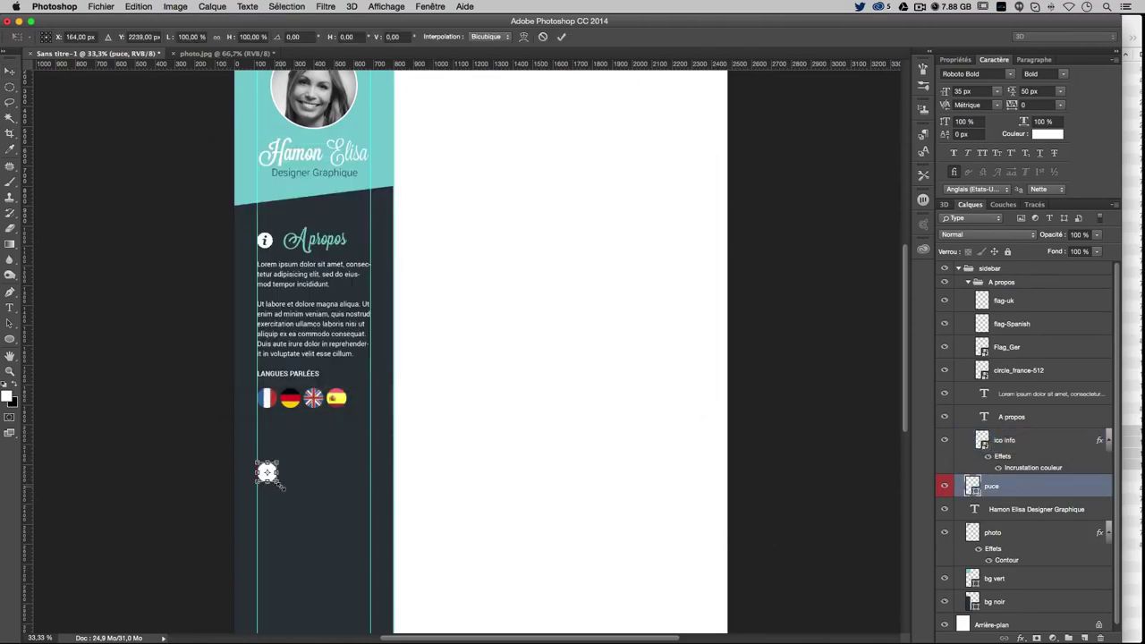
left_click_drag(281, 481, 279, 477)
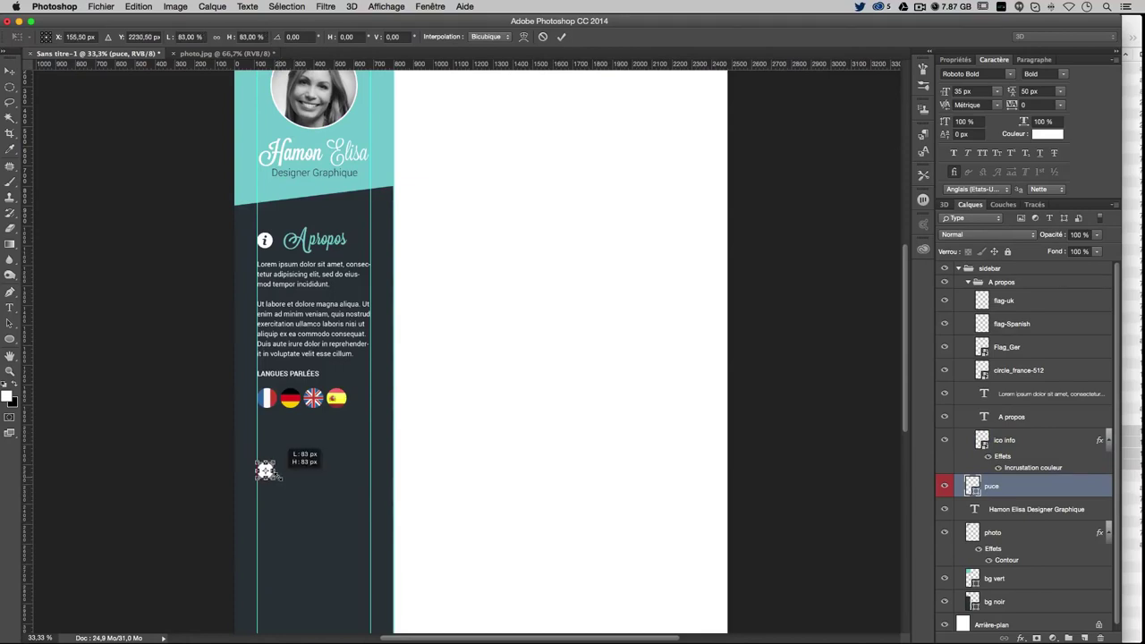
key("Return")
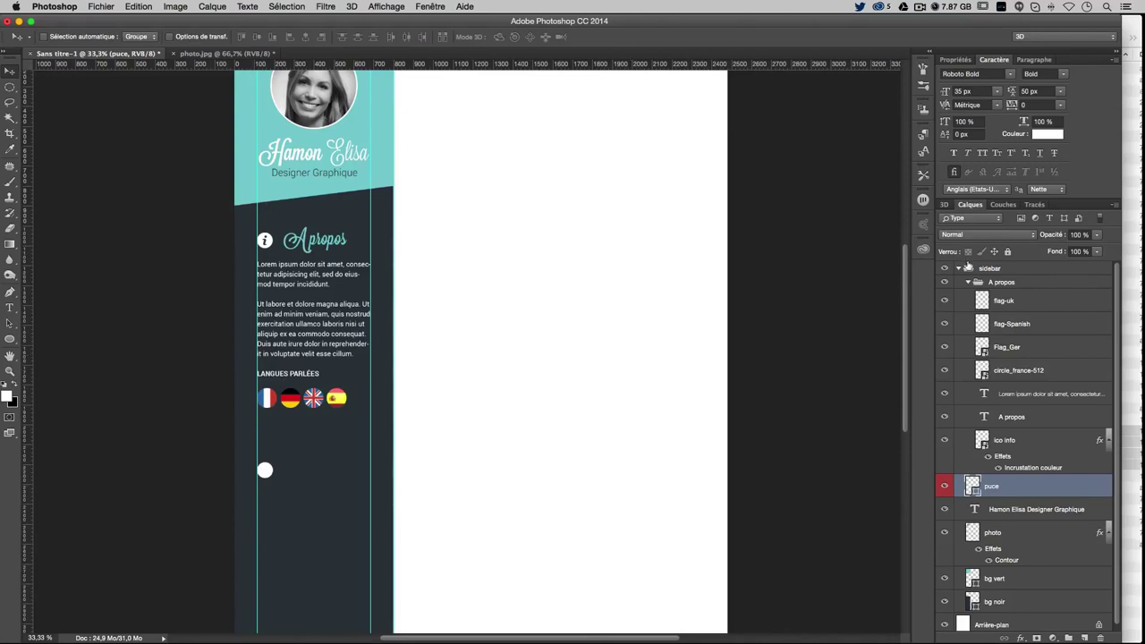
- Bring up the tuto cv 3 Finder window and select 14165.png in the images folder
left_click(1133, 28)
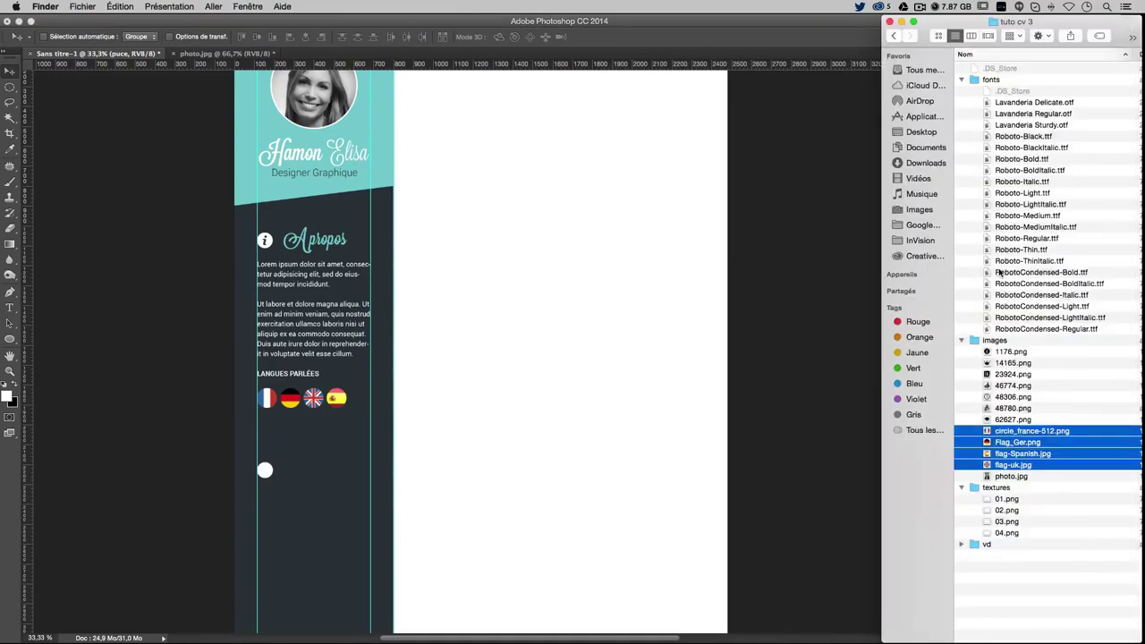
left_click(1019, 401)
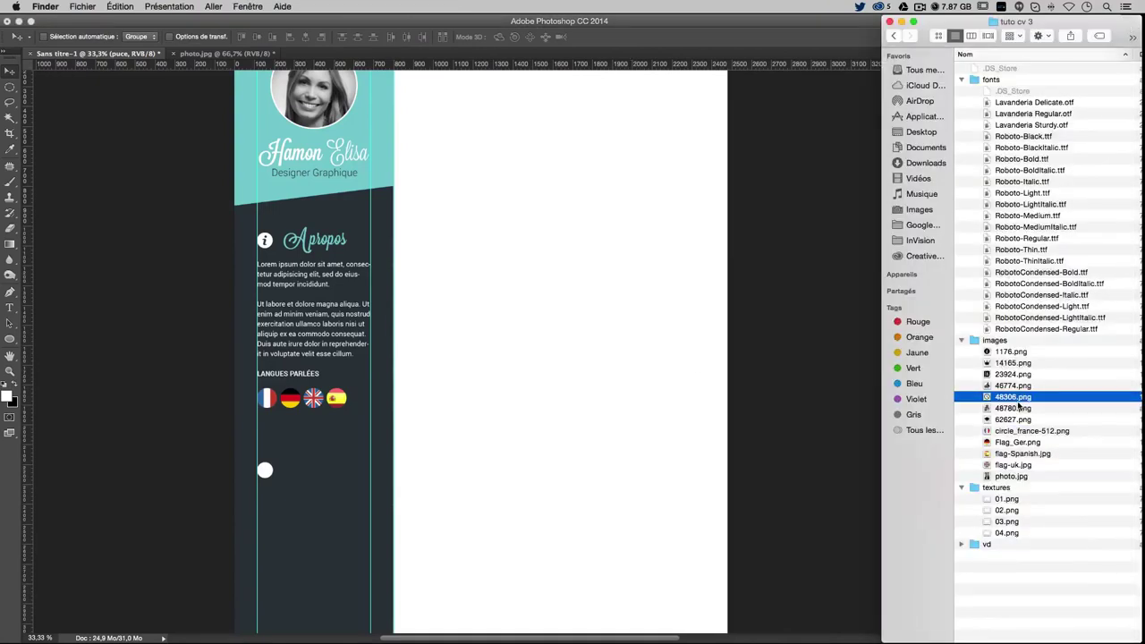
left_click(1012, 365)
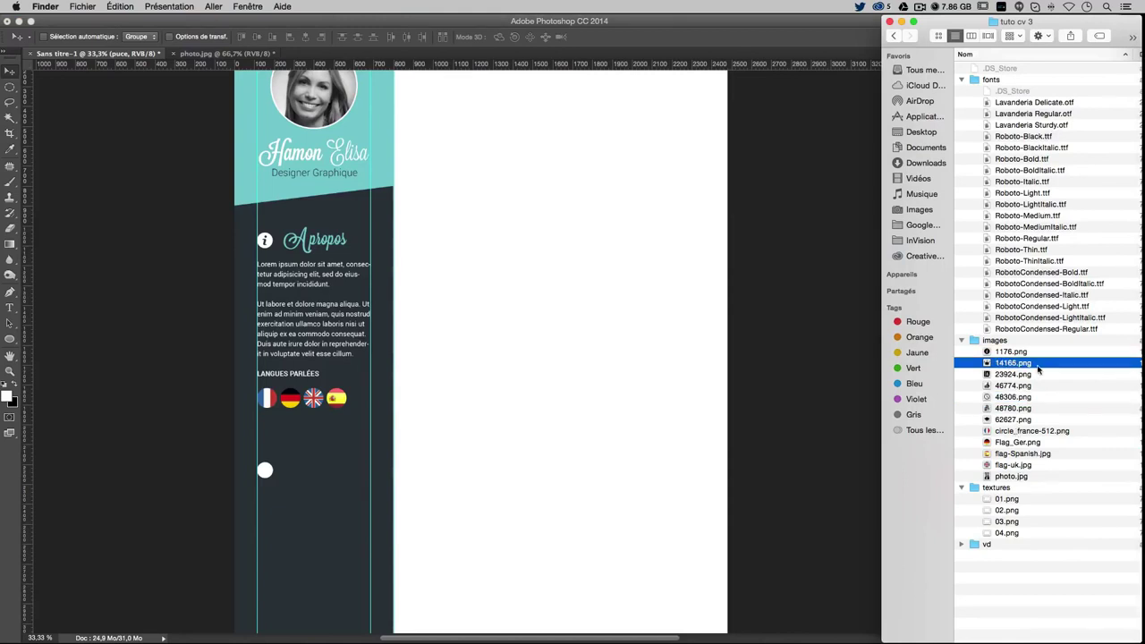
- Place the 14165.png crown and tint it with a #2d373d Colour Overlay
left_click_drag(1007, 366, 299, 442)
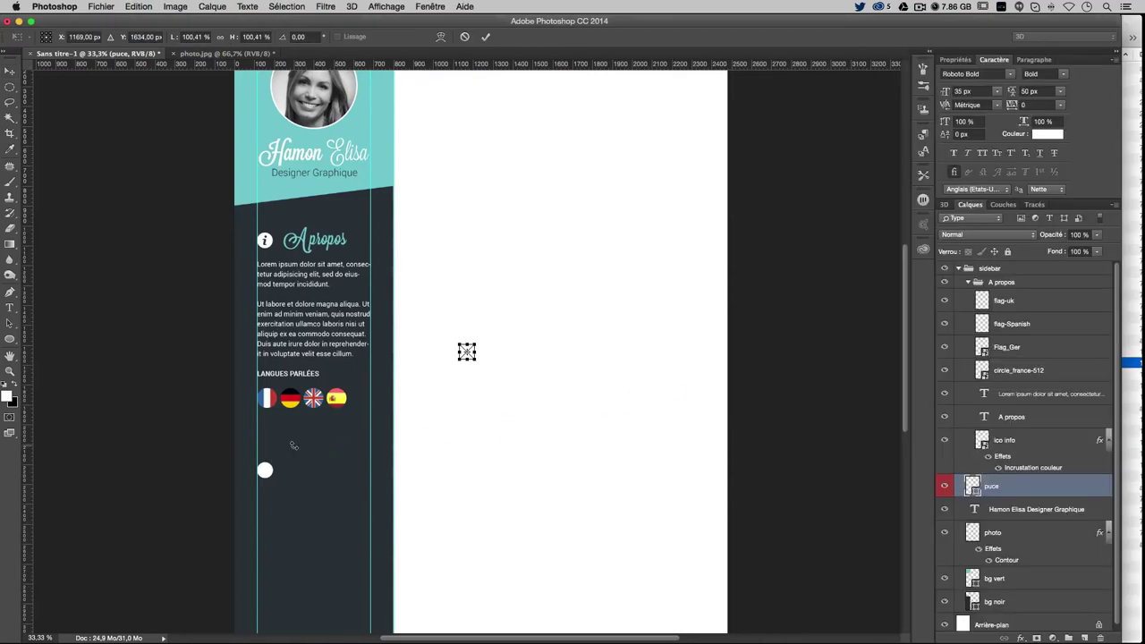
key("Return")
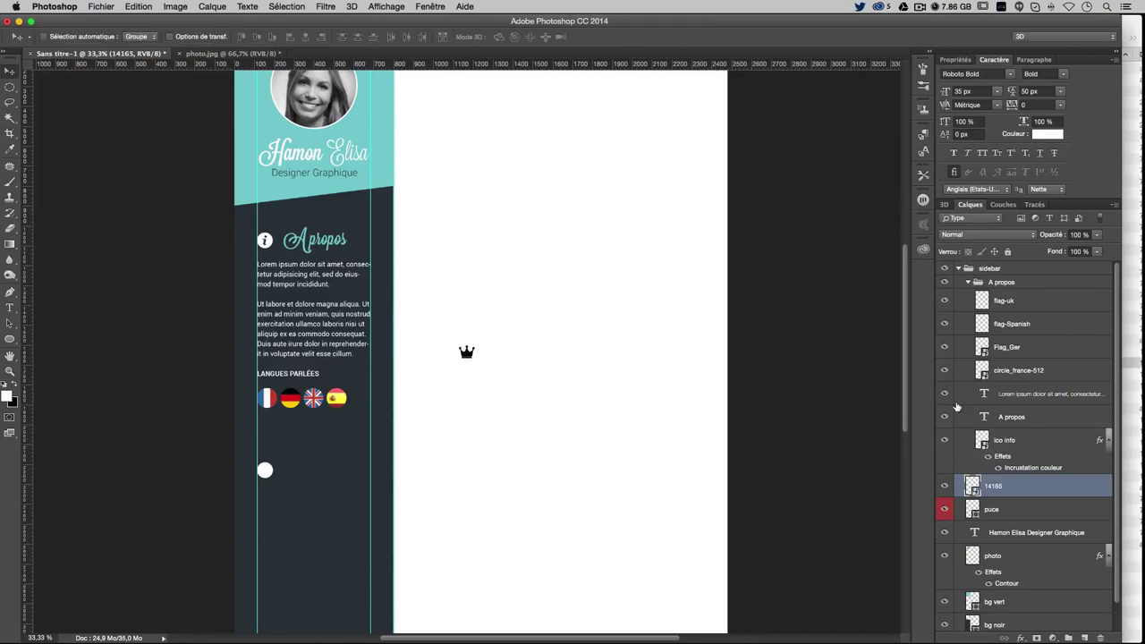
double_click(1077, 487)
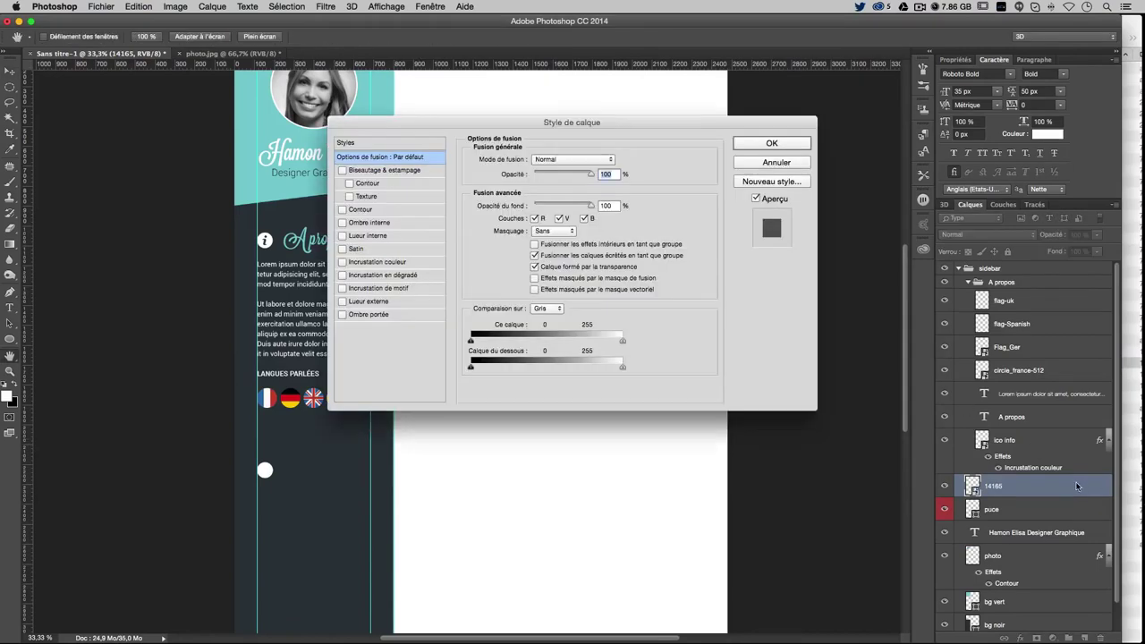
left_click(393, 262)
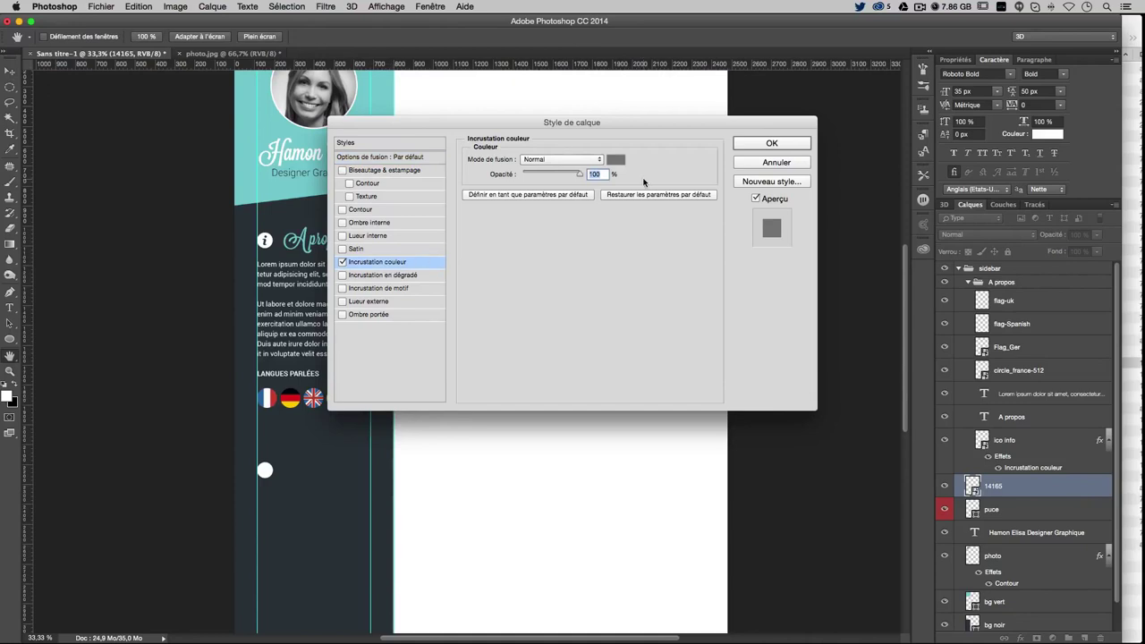
left_click(615, 161)
left_click_drag(626, 148, 805, 175)
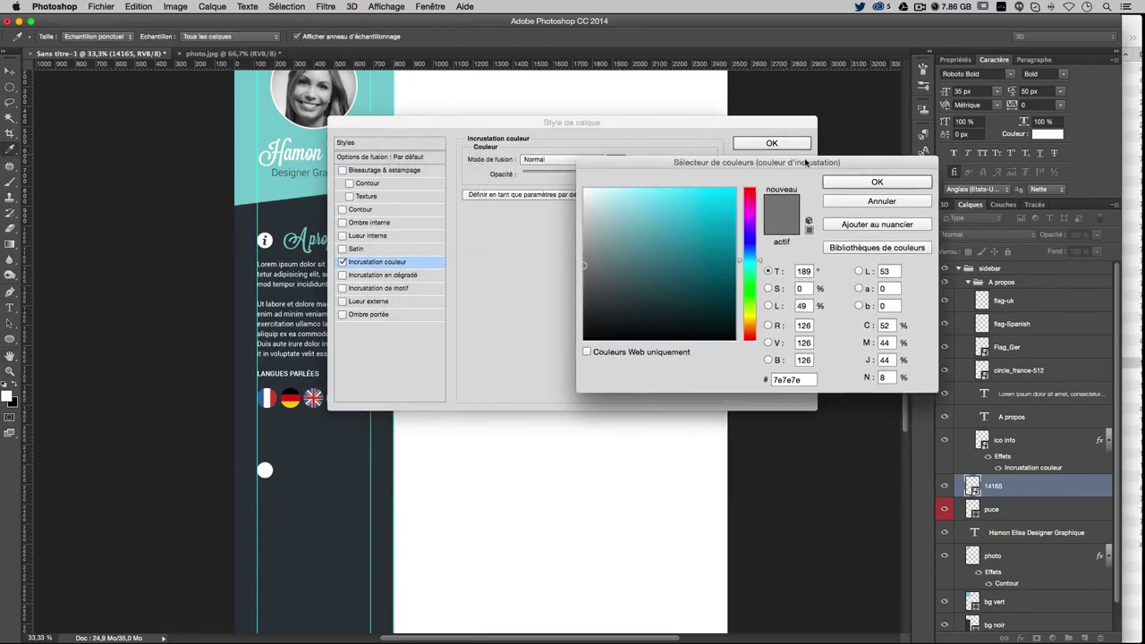
left_click(329, 481)
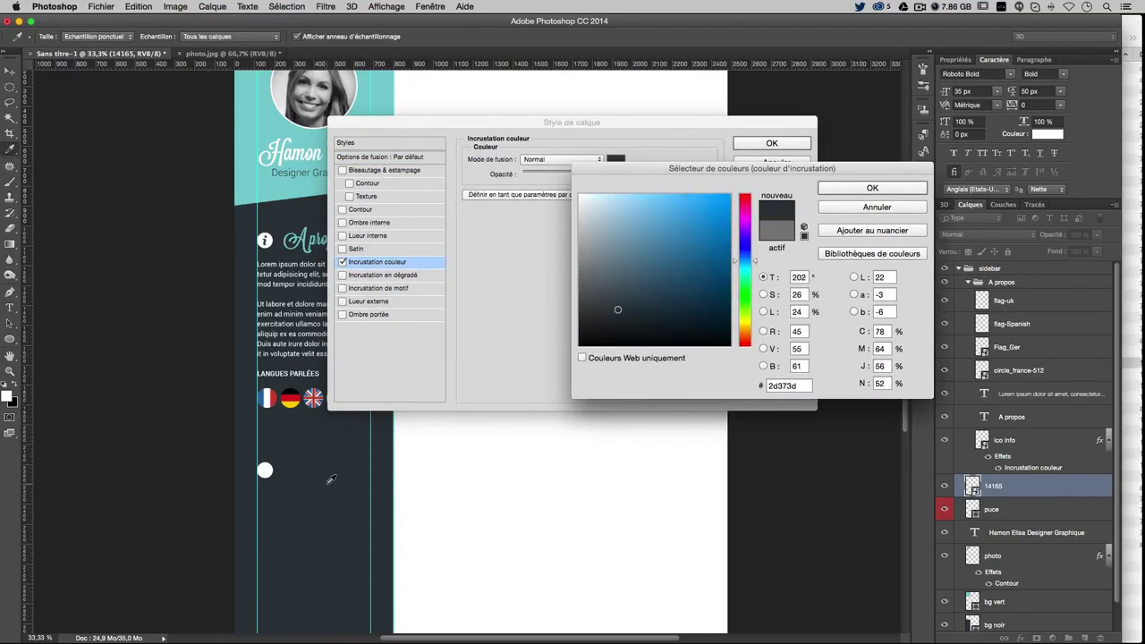
key("Return")
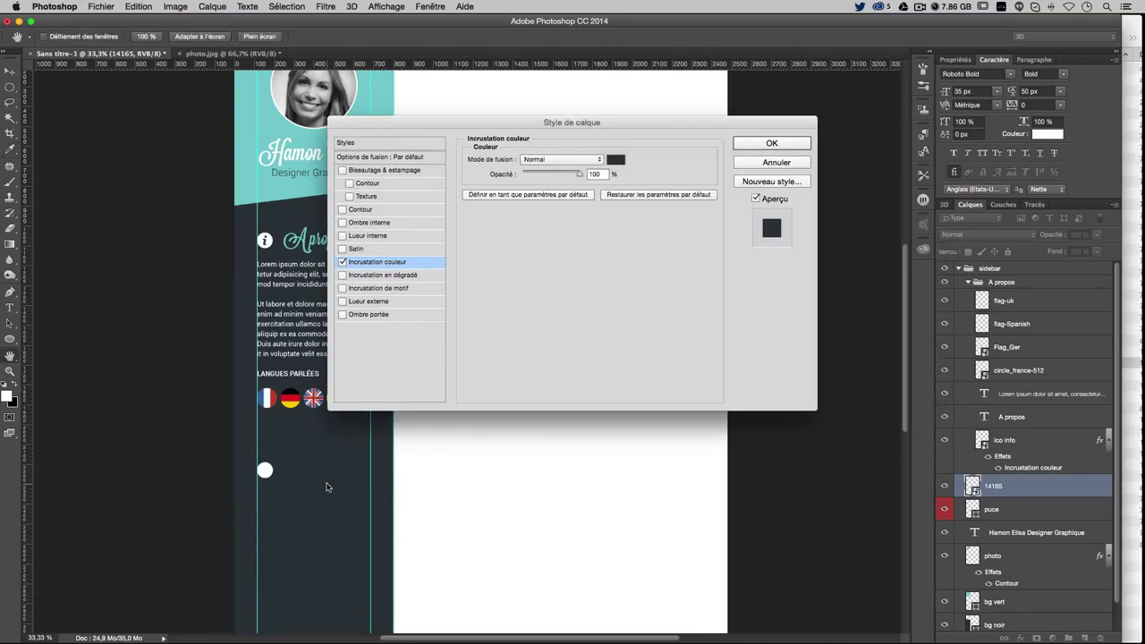
key("Return")
- Move the crown onto the white dot and scale it to about 82%
mouse_move(504, 380)
left_mouse_down()
mouse_move(311, 493)
mouse_move(314, 483)
left_mouse_up()
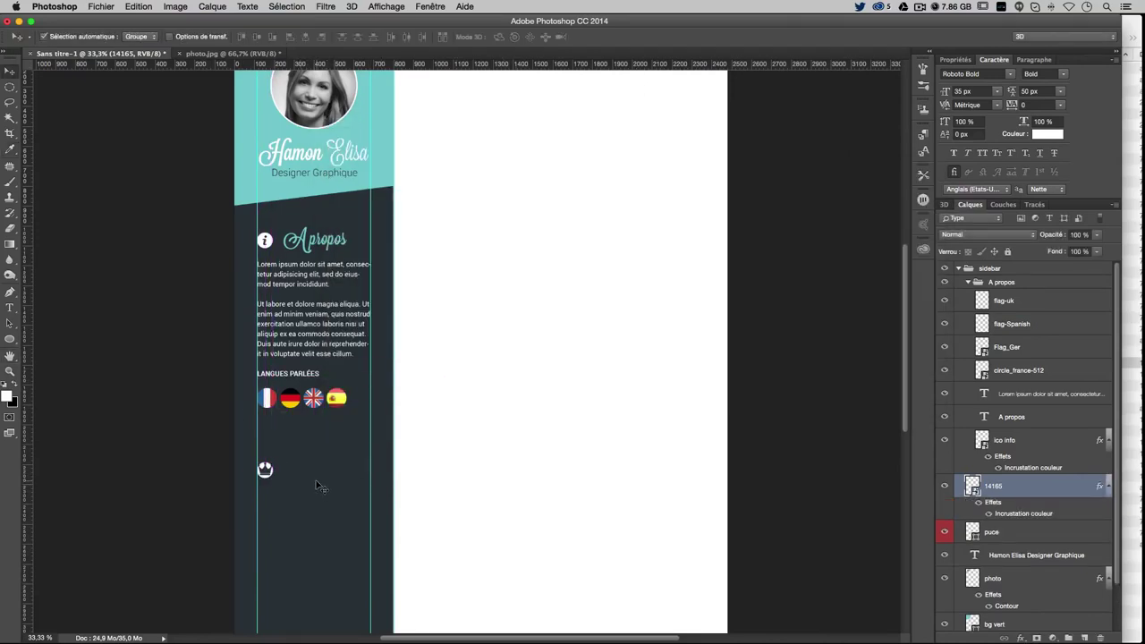
key("ctrl+t")
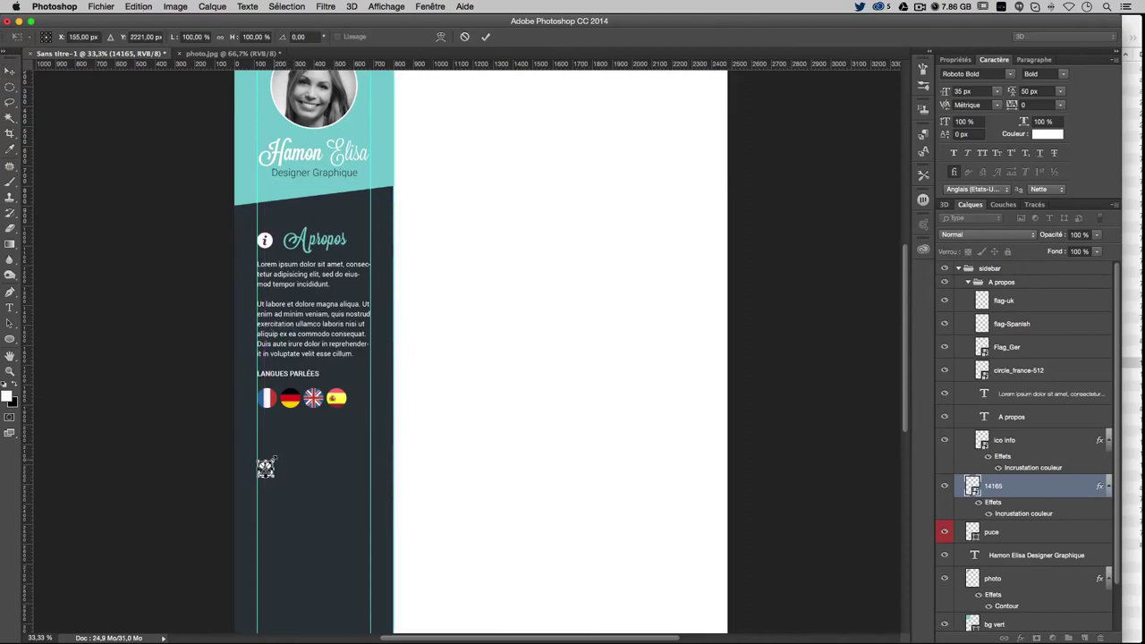
left_click_drag(266, 467, 264, 469)
key("Return")
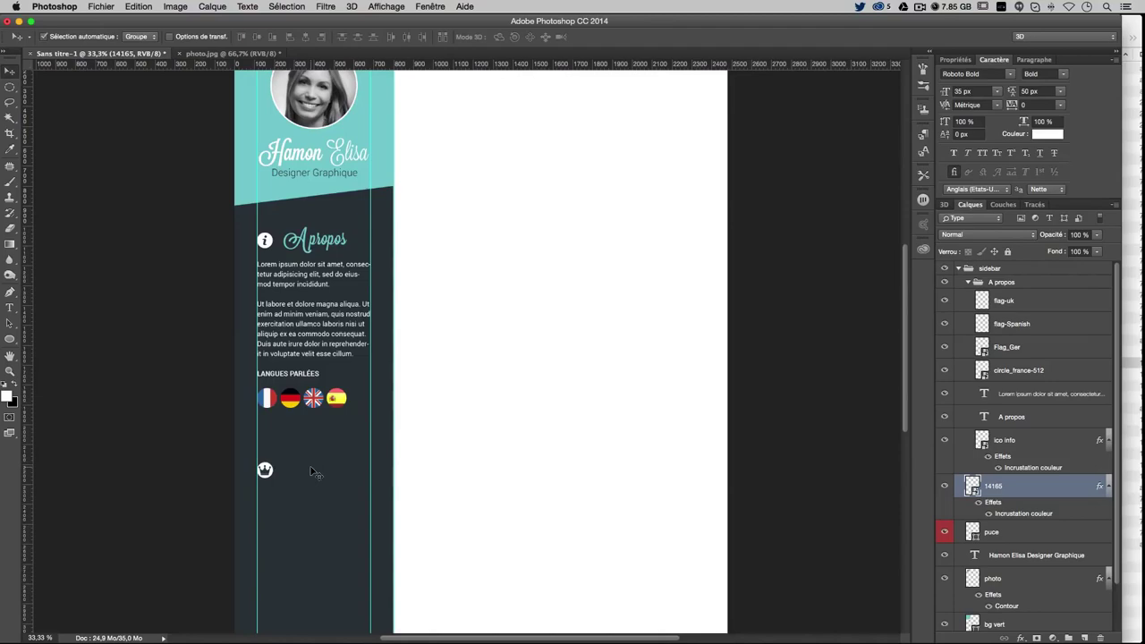
- Zoom in and shrink the crown to about 55 px
key("ctrl+t")
key("ctrl+plus")
key("ctrl+plus")
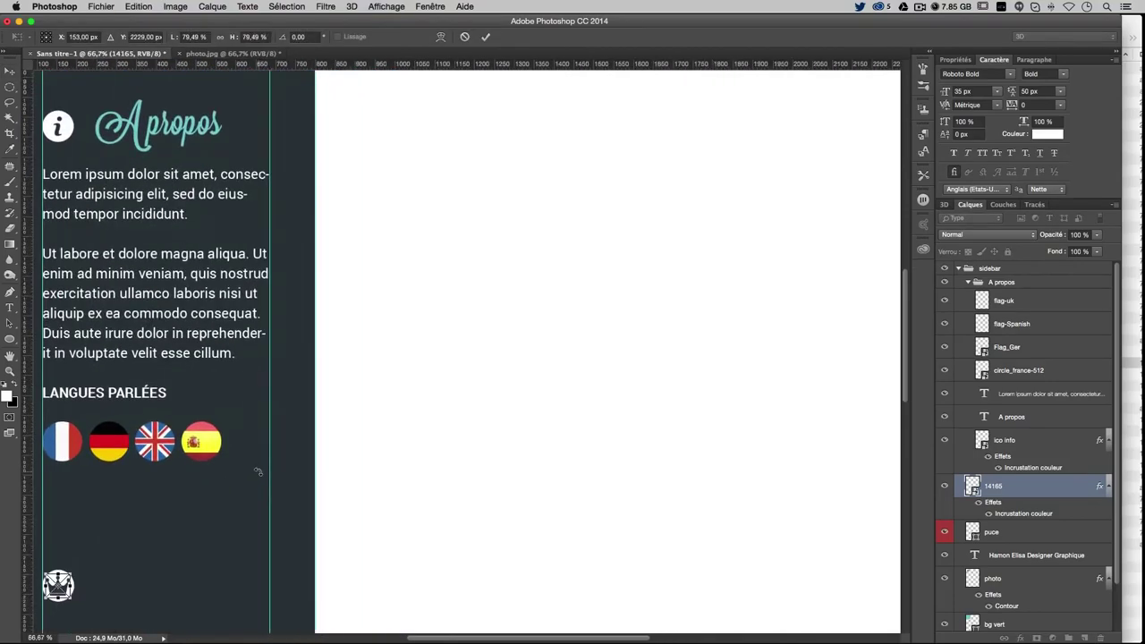
scroll(258, 471, "left", 2)
scroll(179, 537, "left", 2)
left_click_drag(107, 599, 114, 592)
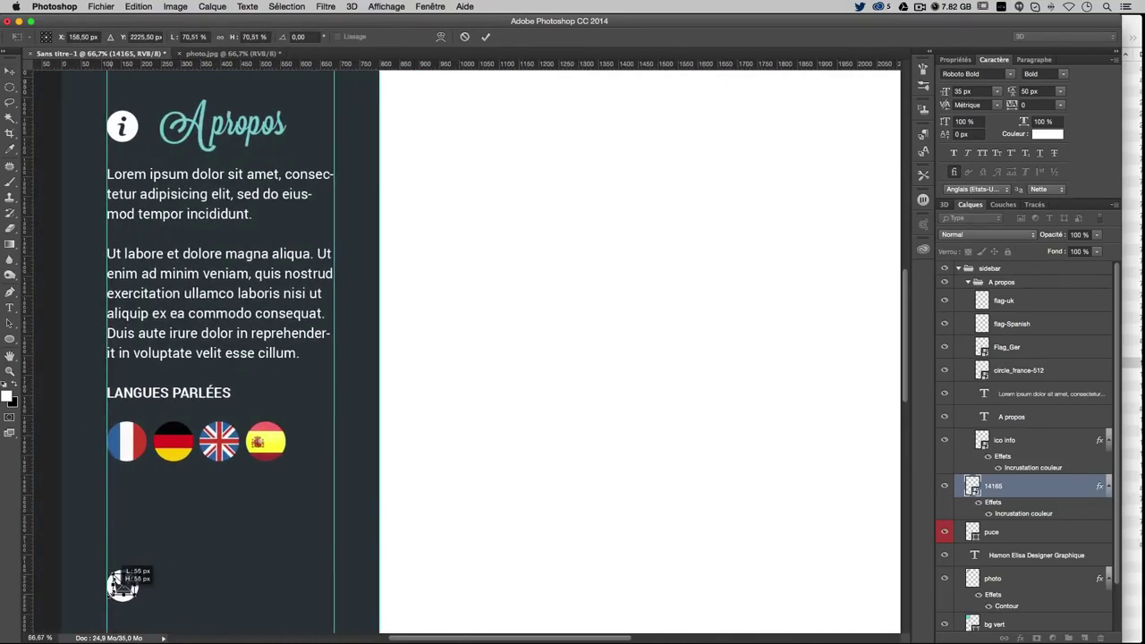
key("Return")
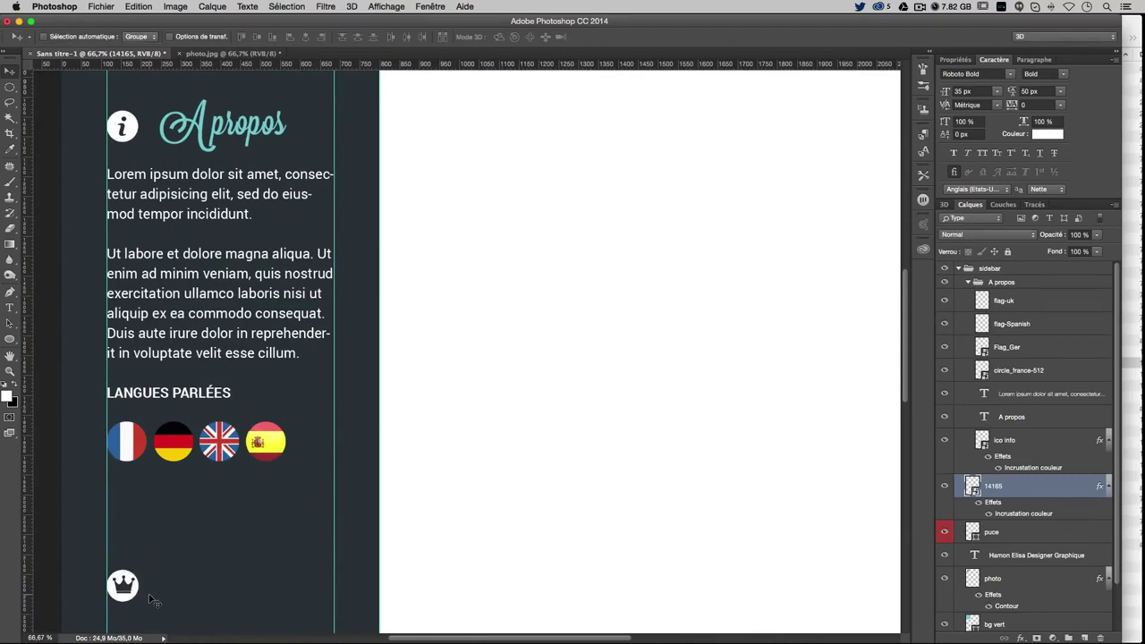
- Centre the crown inside the white dot, hide the guides and zoom back out
key("Right")
key("super+semicolon")
key("Right")
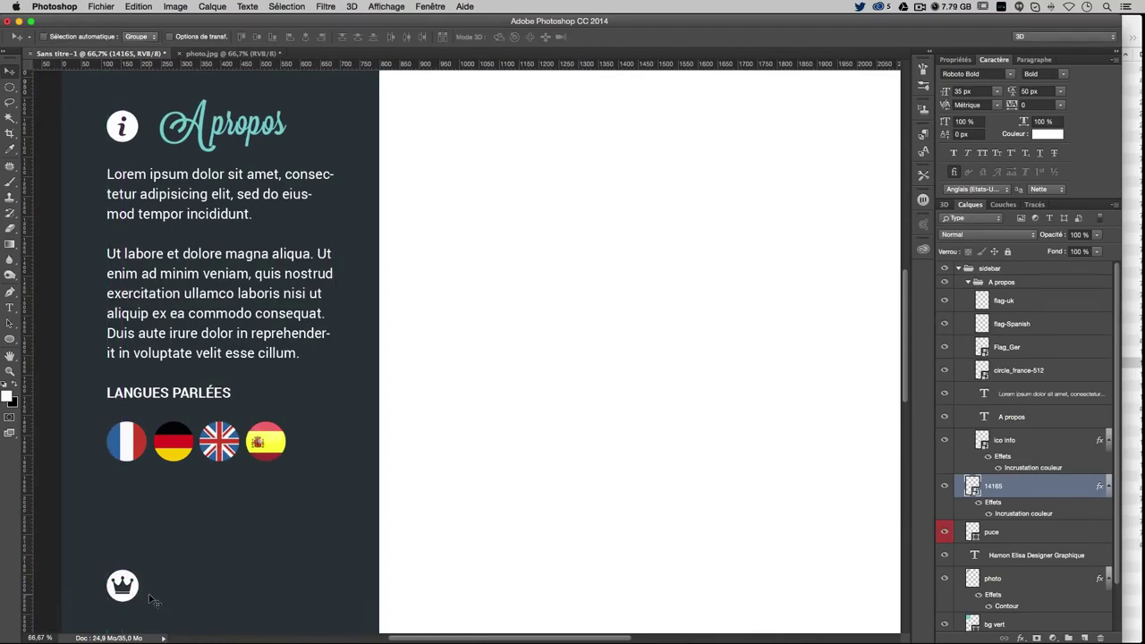
key("Right")
key("super+plus")
key("super+minus")
key("super+minus")
key("super+minus")
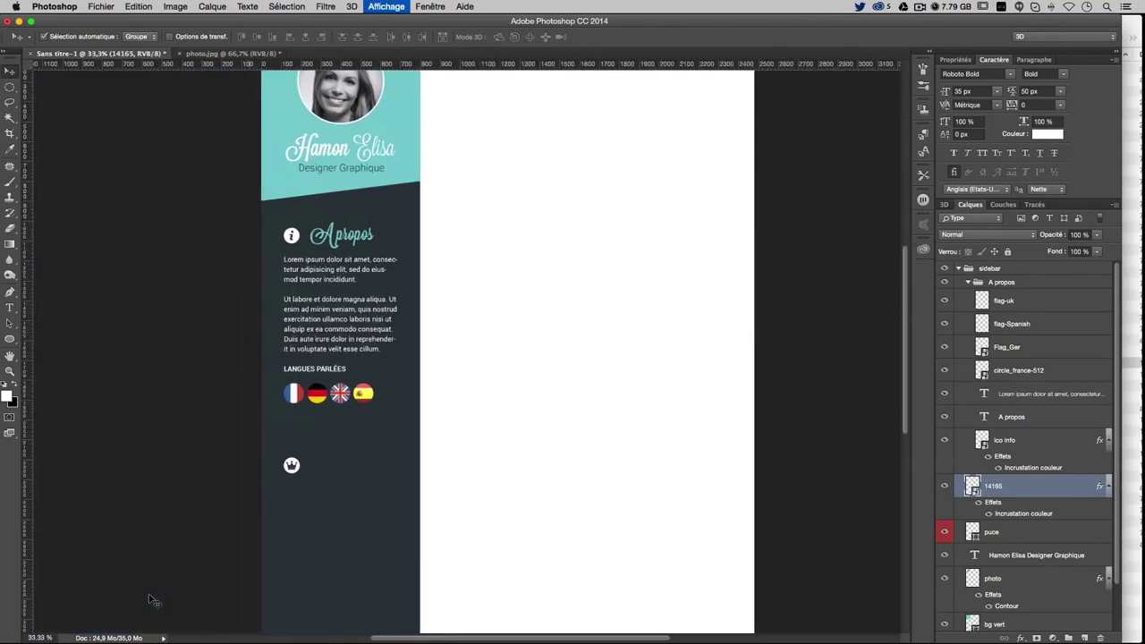
- Collapse the A propos group and create a new layer group named 'competences'
left_click(968, 283)
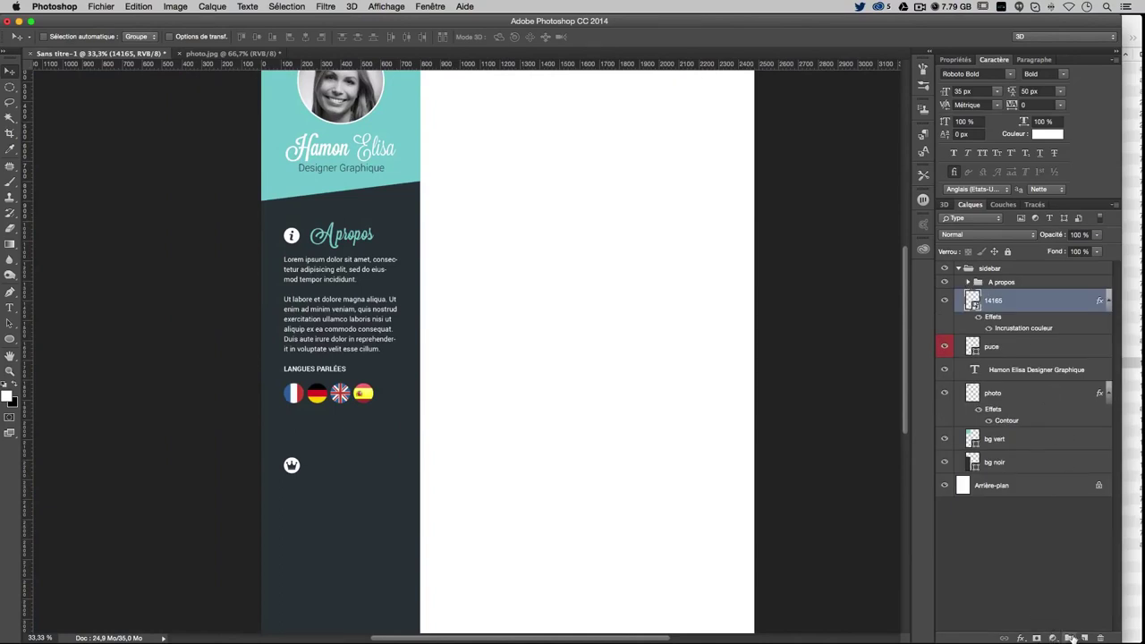
left_click(1068, 636)
double_click(1002, 296)
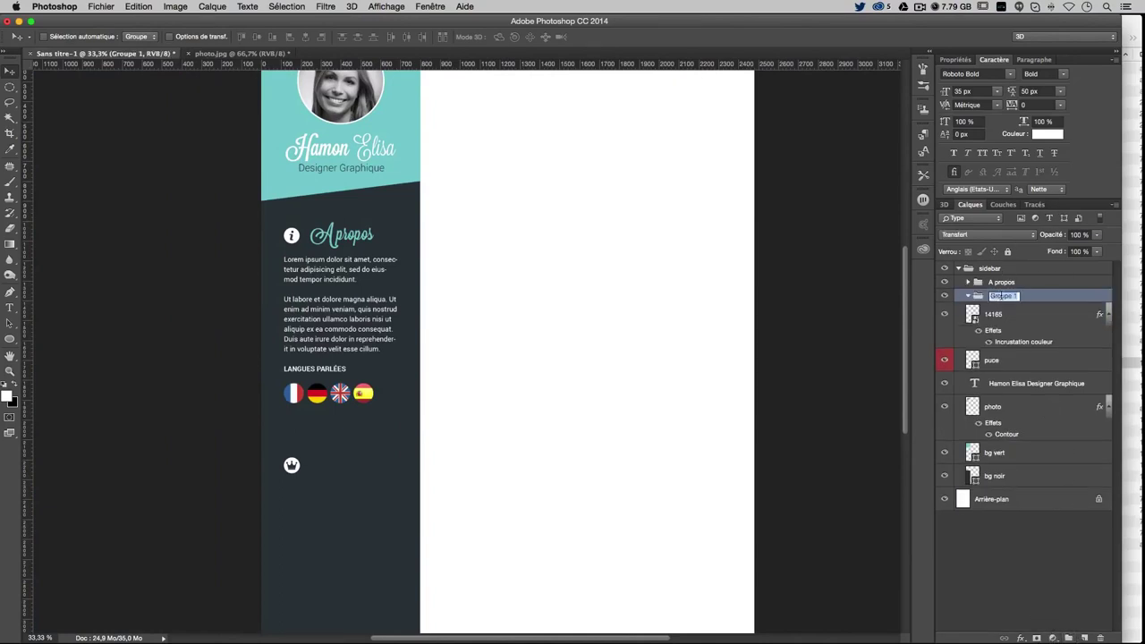
type("com")
type("te")
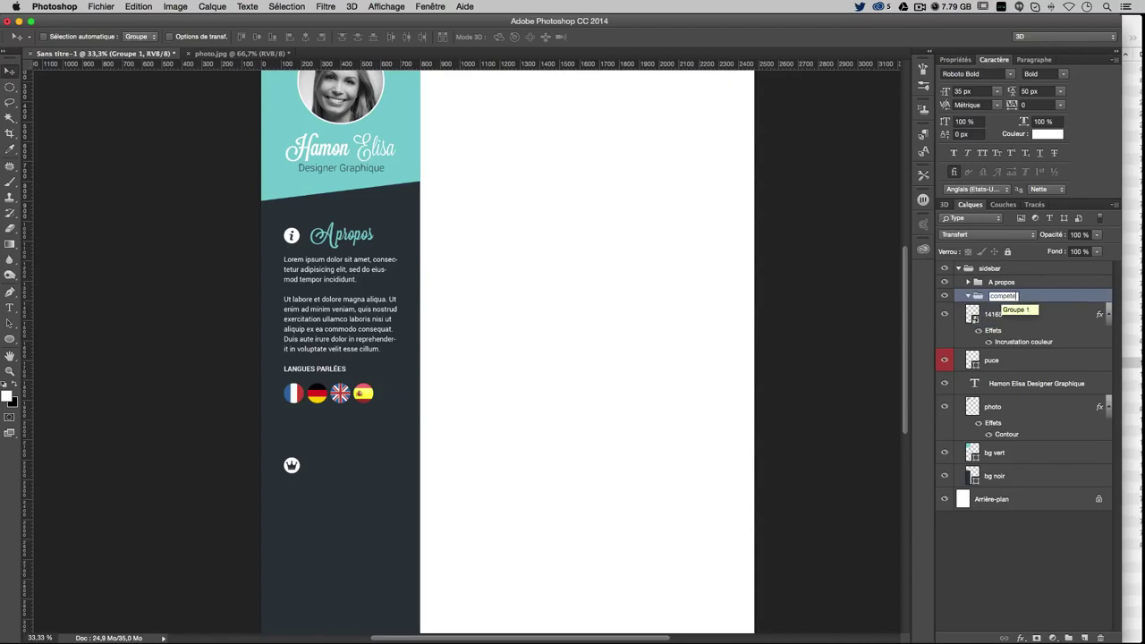
type("s")
key("Return")
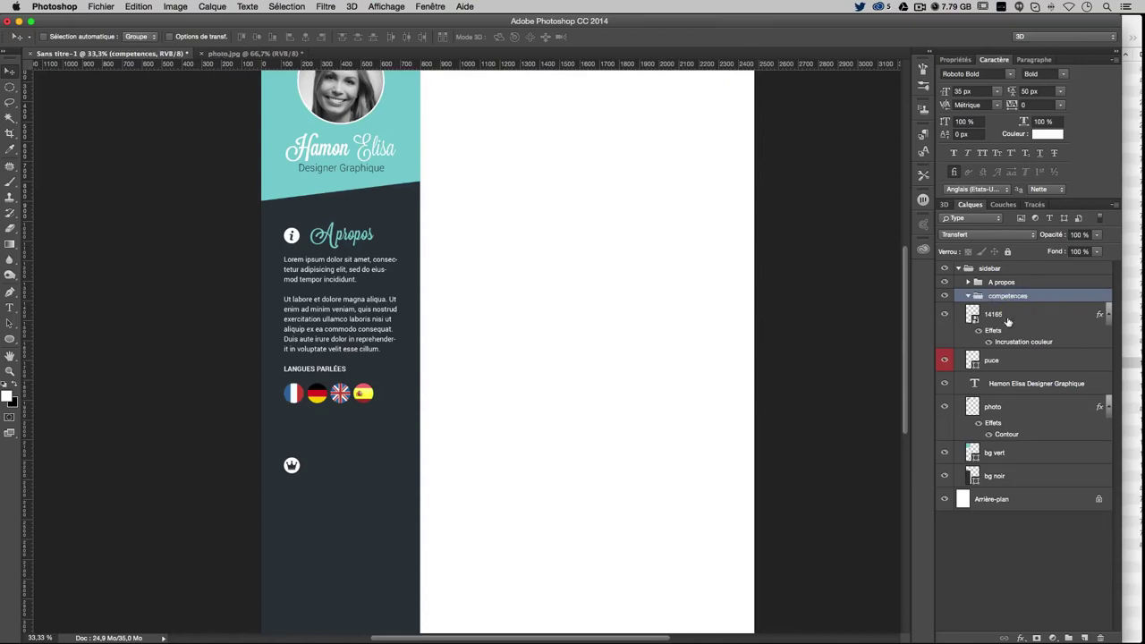
- Move the crown icon (14165) and bullet (puce) layers into the competences group
left_click(997, 320)
left_click(1004, 356, "shift")
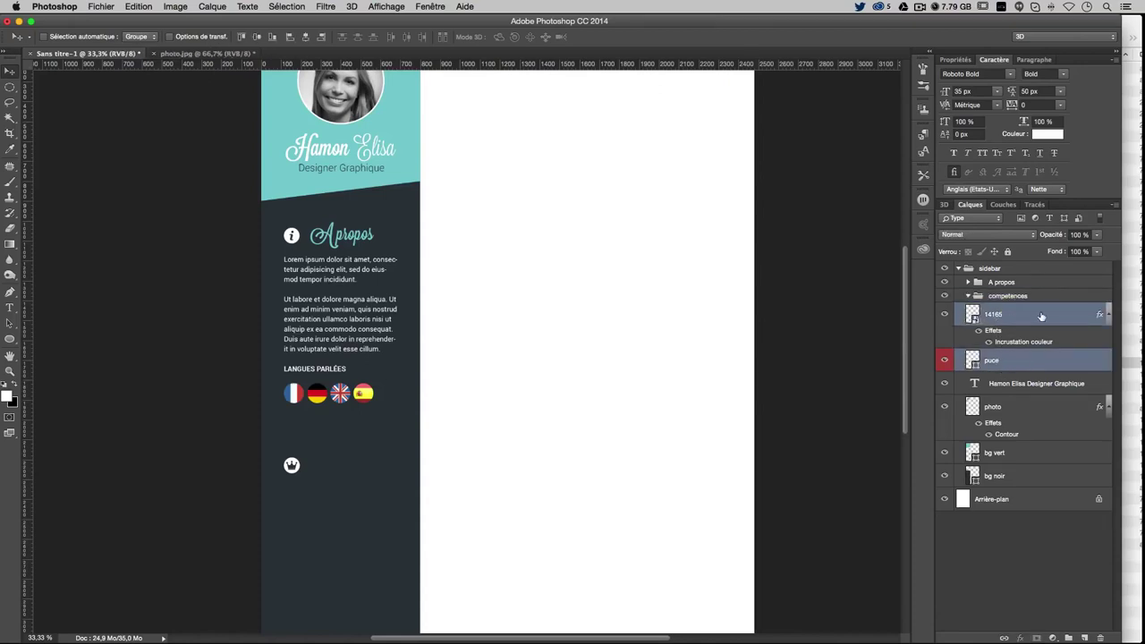
left_click_drag(996, 314, 1009, 297)
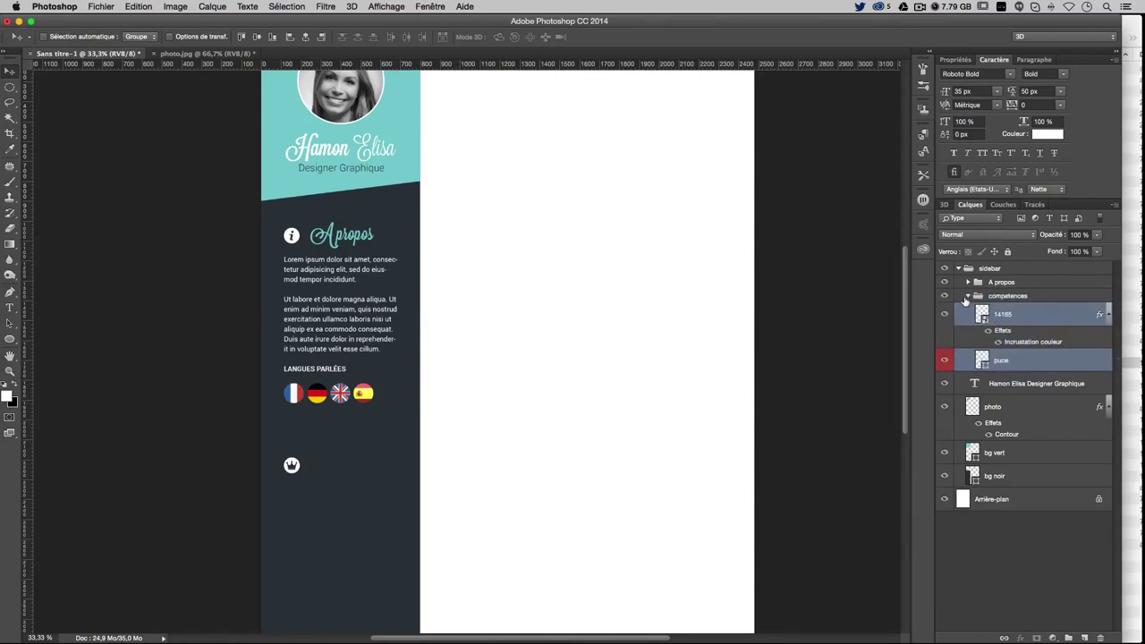
left_click(1070, 309)
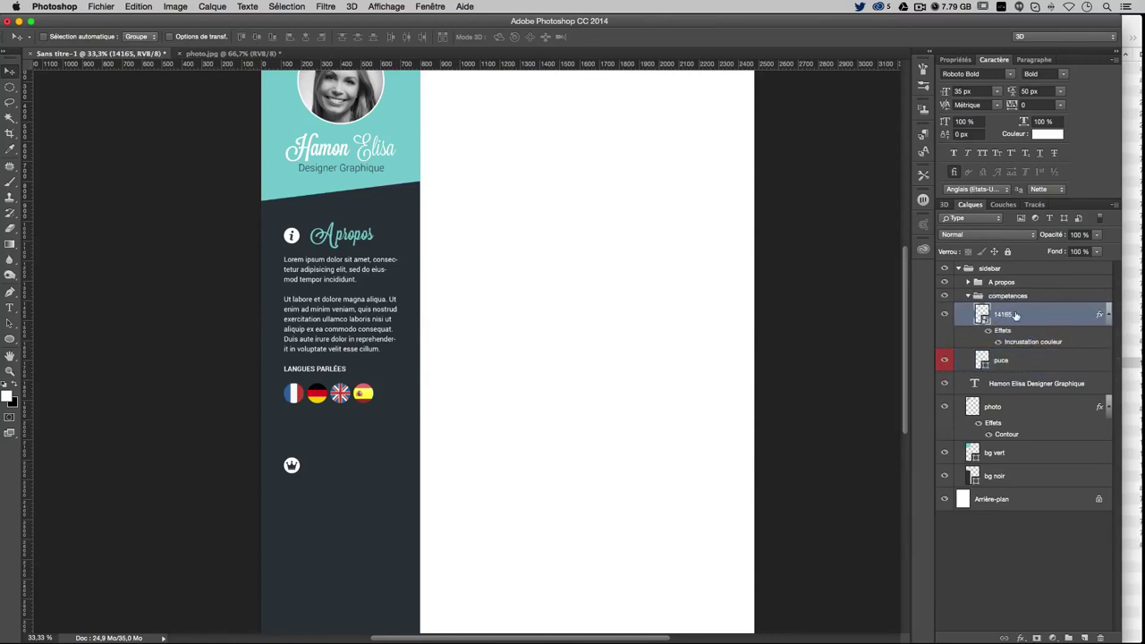
left_click(1007, 296)
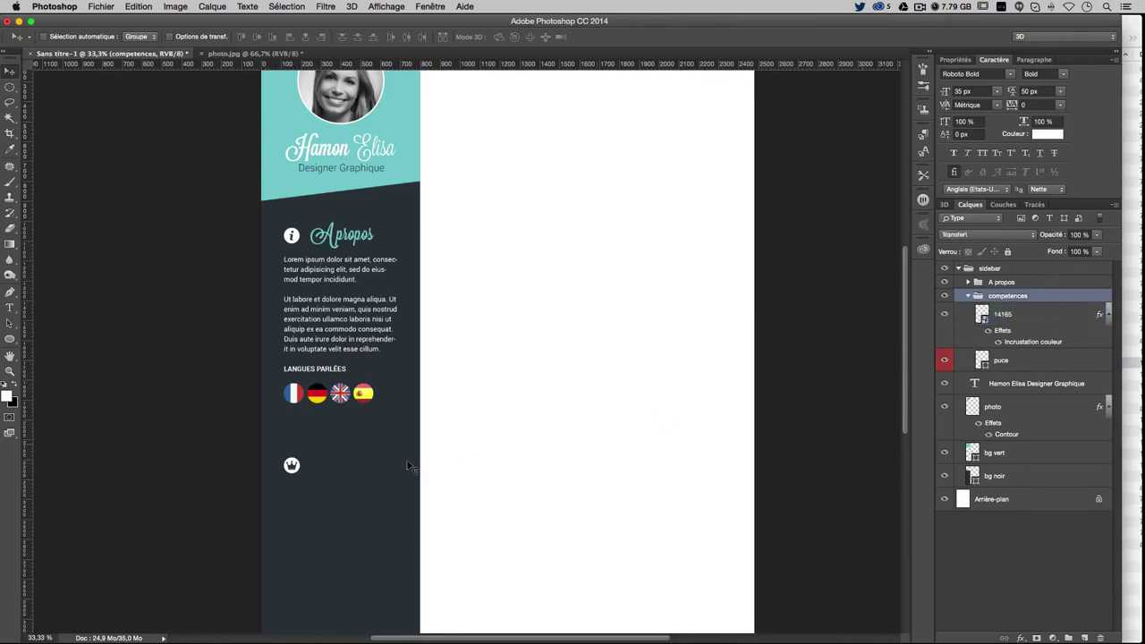
- Raise the crown icon nearer the flags, show guides, and expand the A propos group
left_click_drag(345, 491, 345, 256)
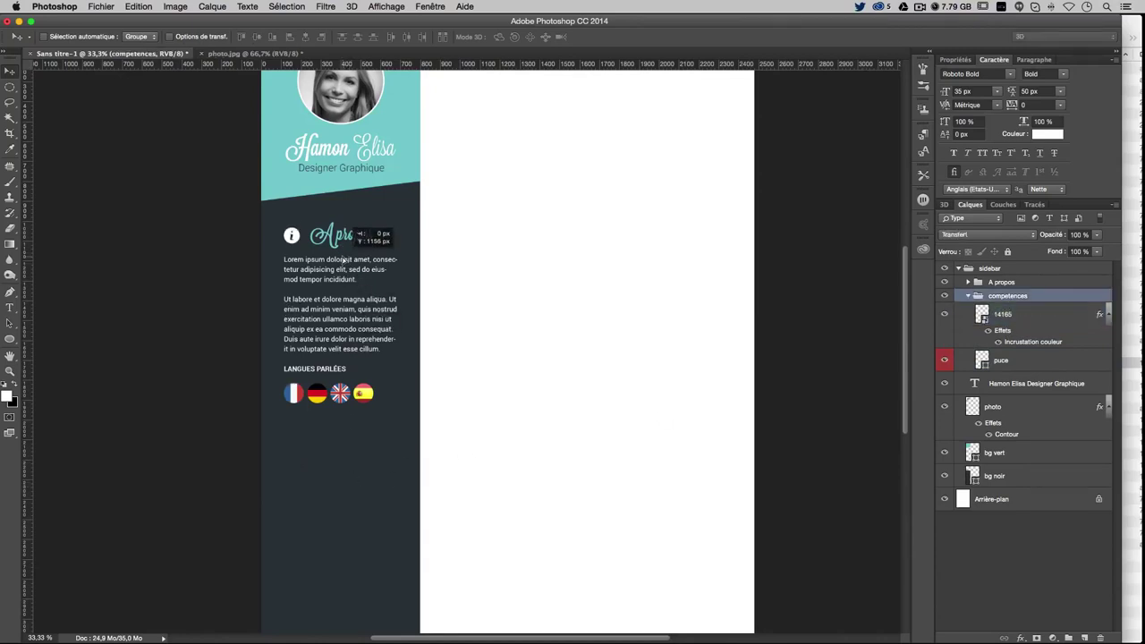
key("ctrl+z")
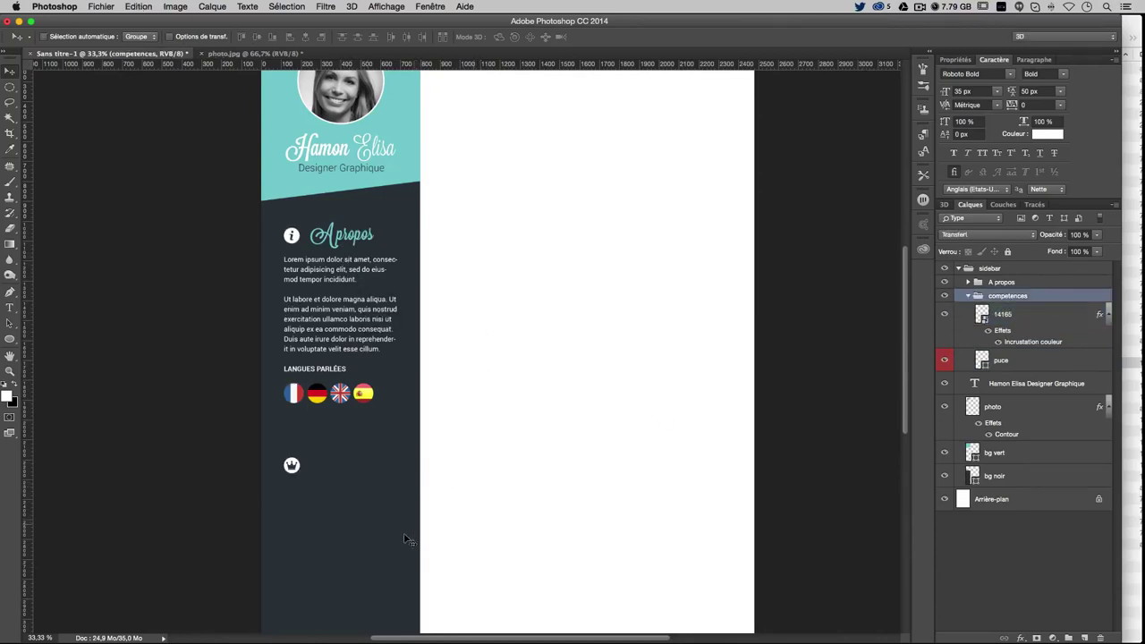
left_click_drag(370, 527, 375, 512)
key("super+semicolon")
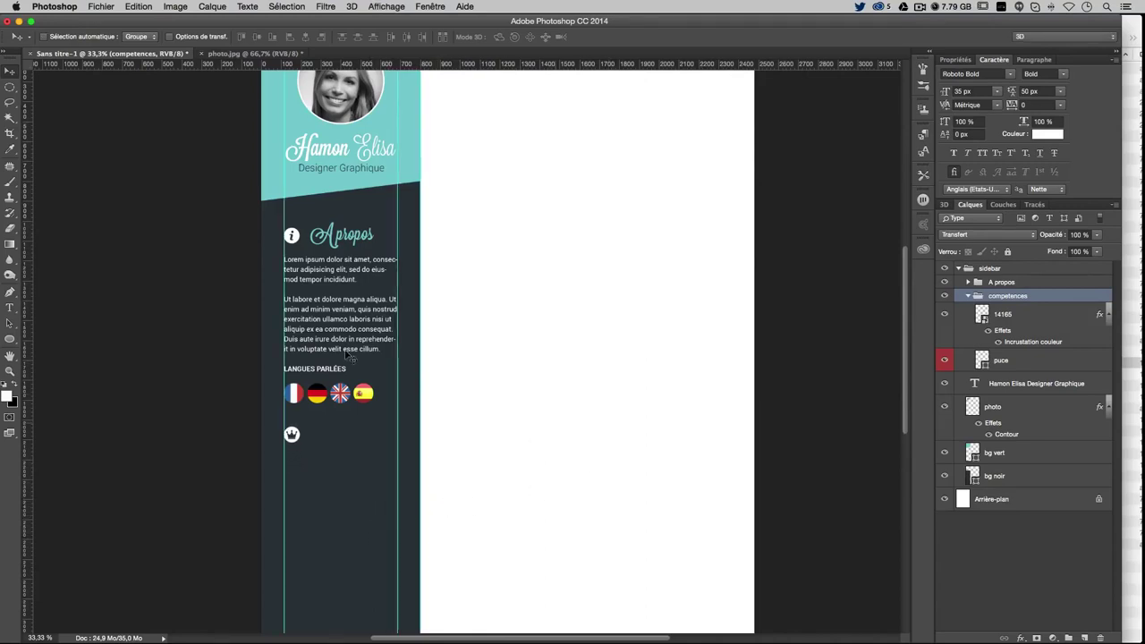
left_click(983, 283)
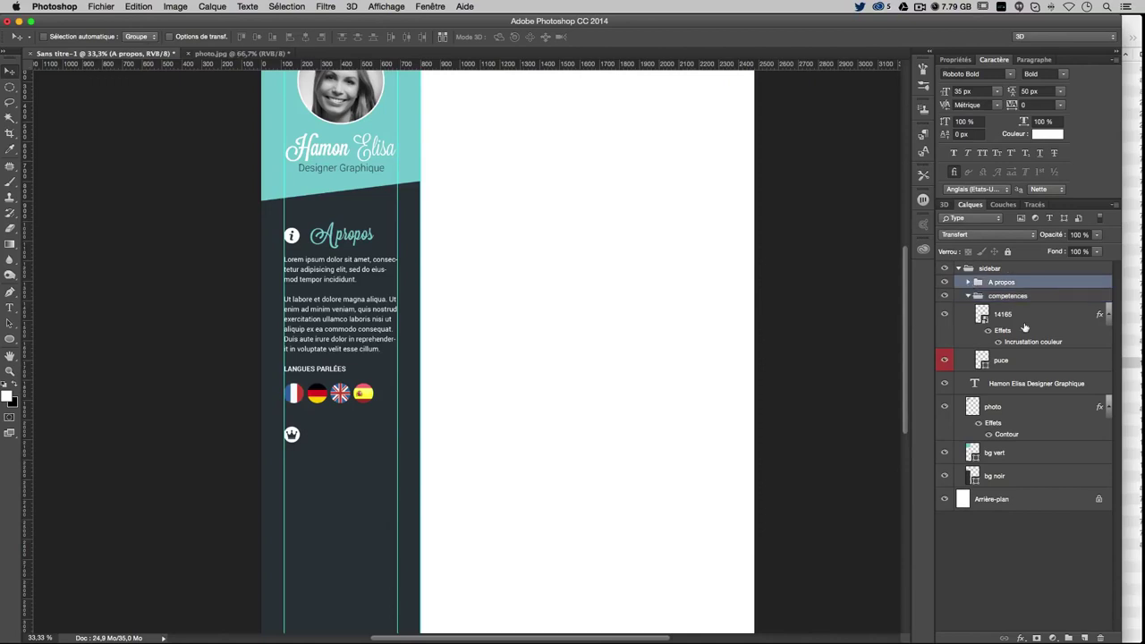
left_click(968, 282)
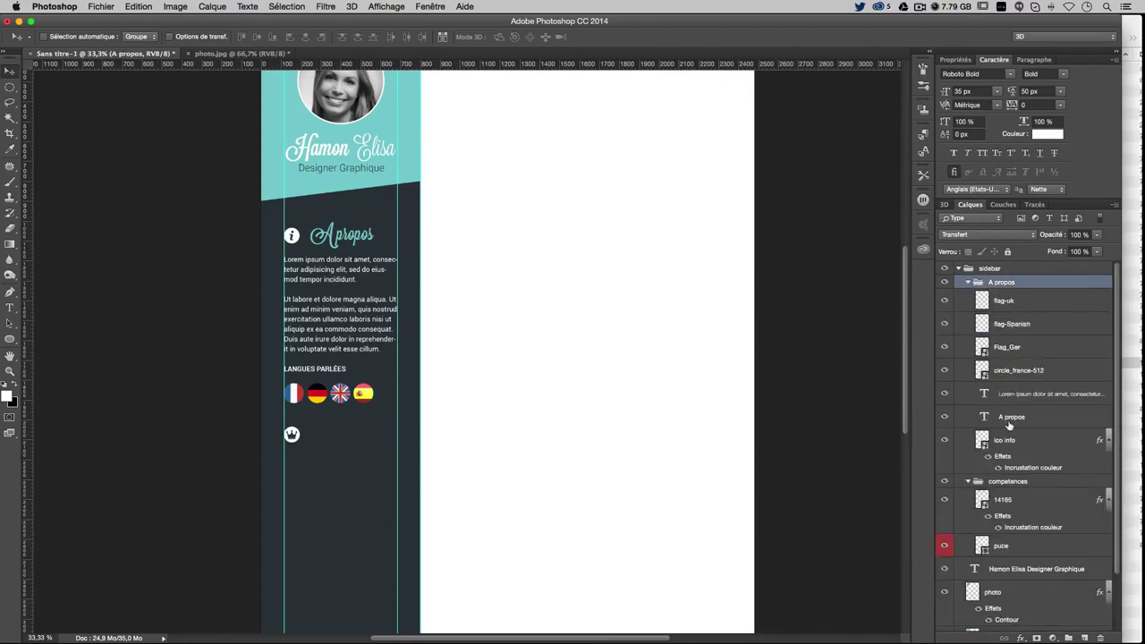
- Duplicate the A propos heading into the competences group, placed beside the crown icon
left_click(1008, 424)
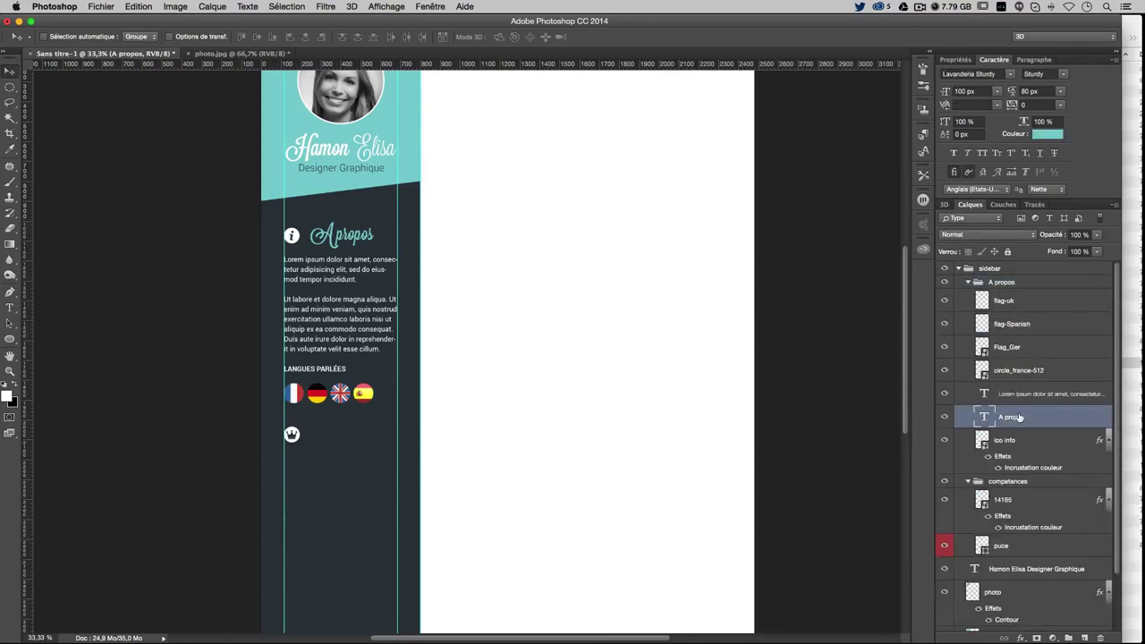
key("super+j")
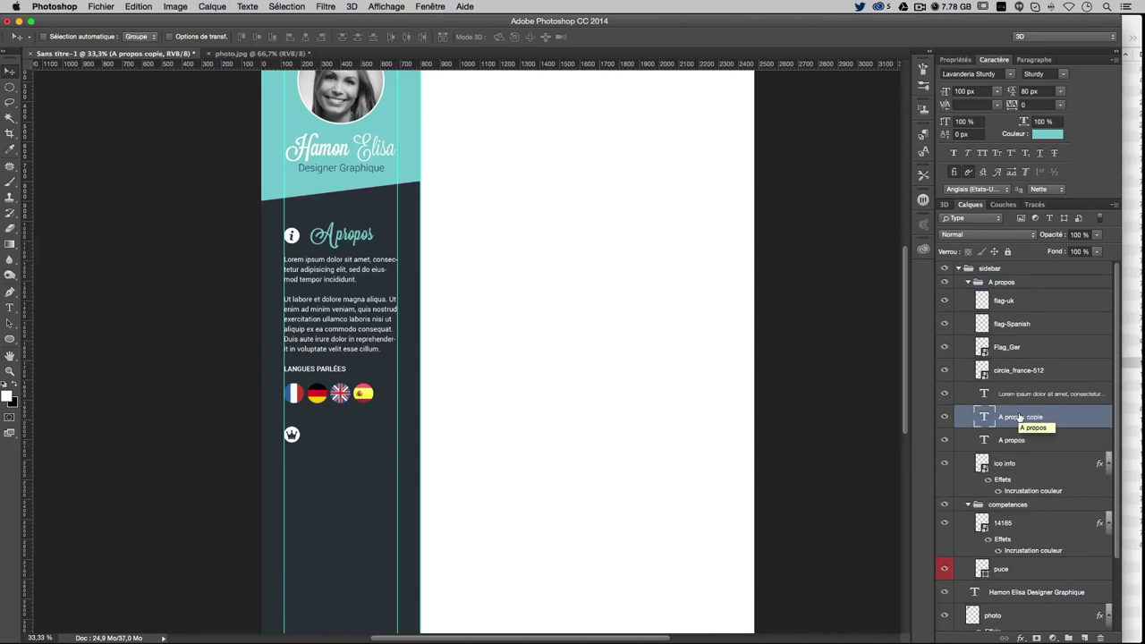
mouse_move(1018, 417)
left_mouse_down()
mouse_move(1026, 569)
mouse_move(1018, 284)
left_mouse_up()
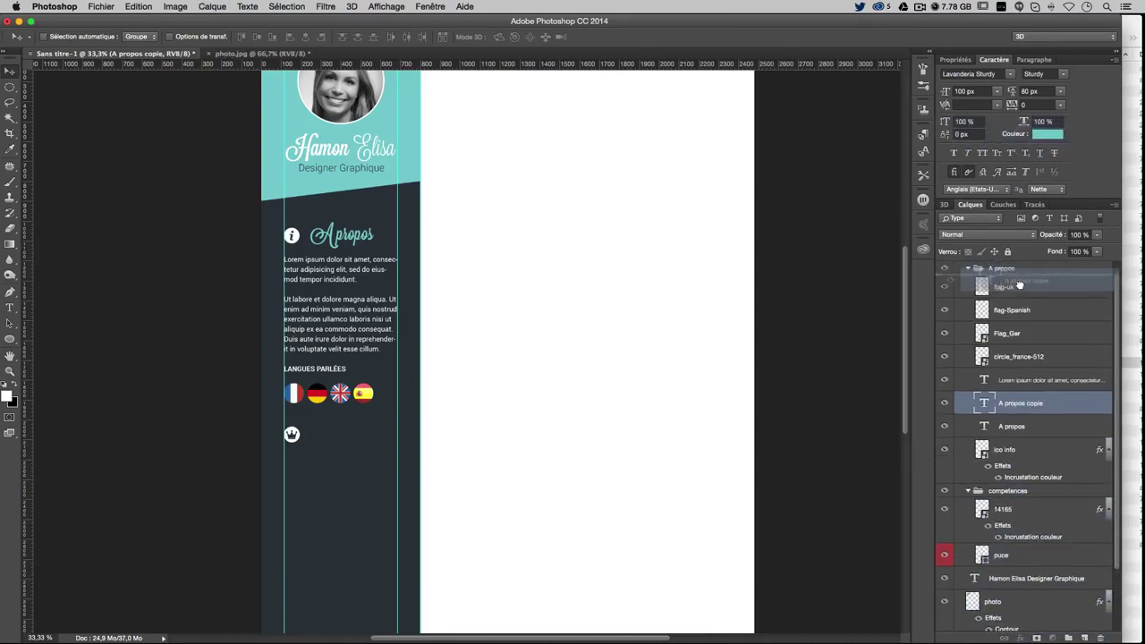
left_click_drag(1019, 284, 1018, 497)
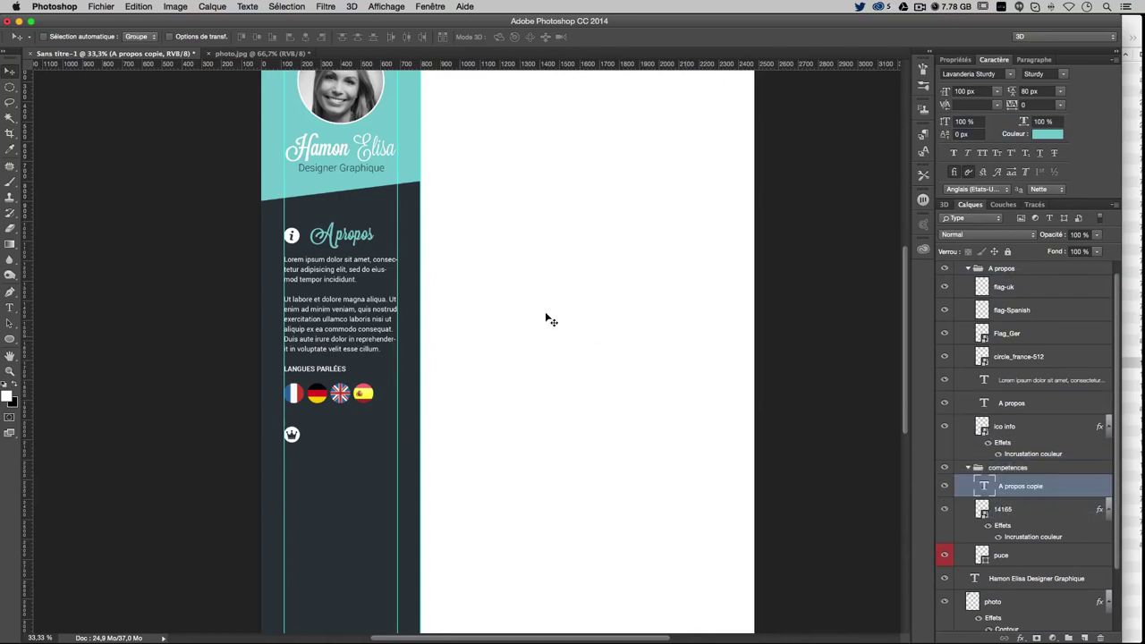
left_click_drag(475, 242, 470, 438)
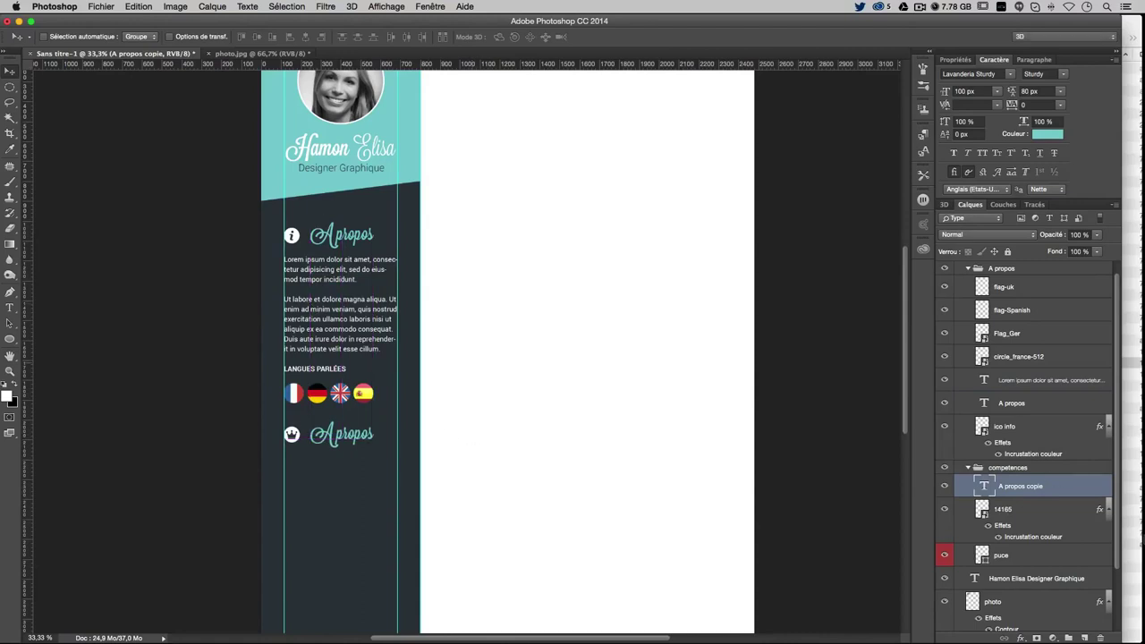
- Retype the copied heading as 'Compétences', centre-align it and nudge it left
double_click(982, 486)
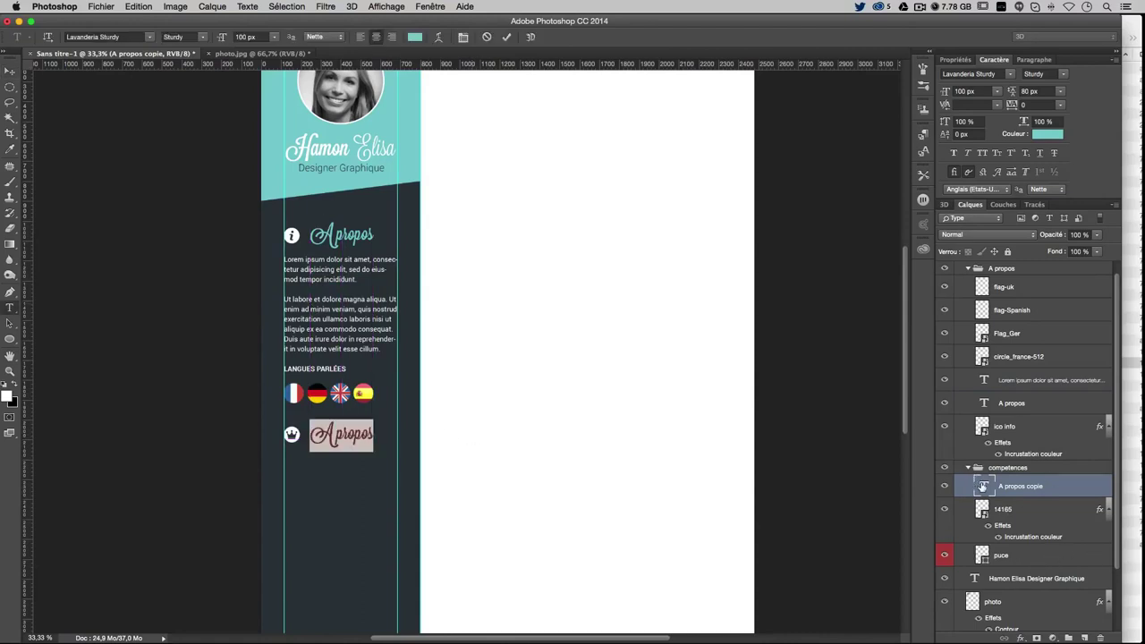
type("C")
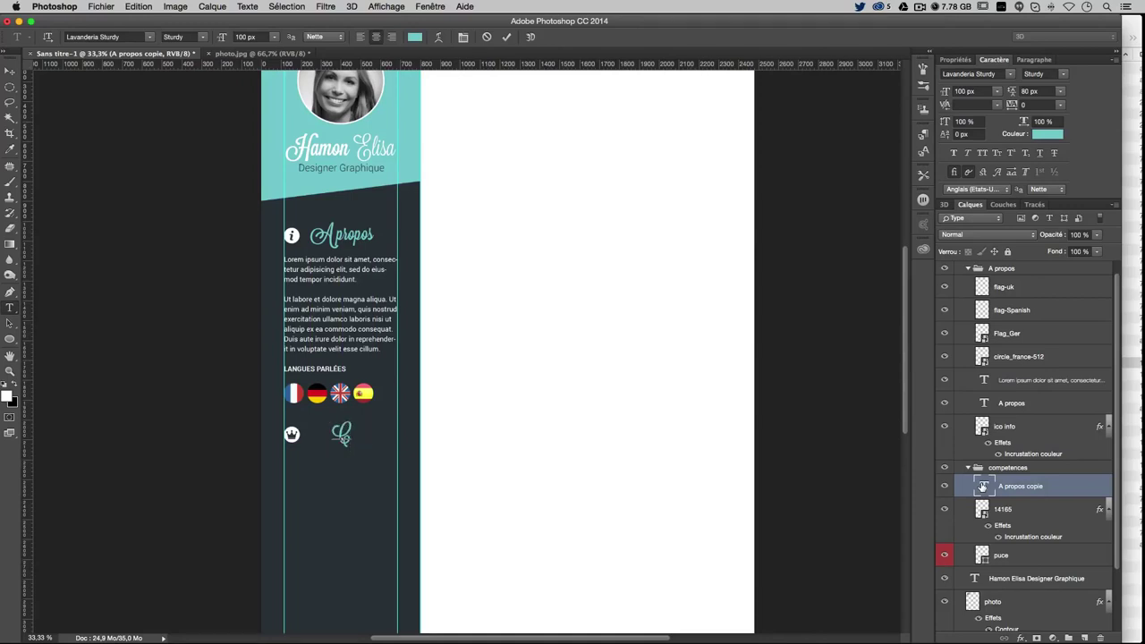
type("ompétence")
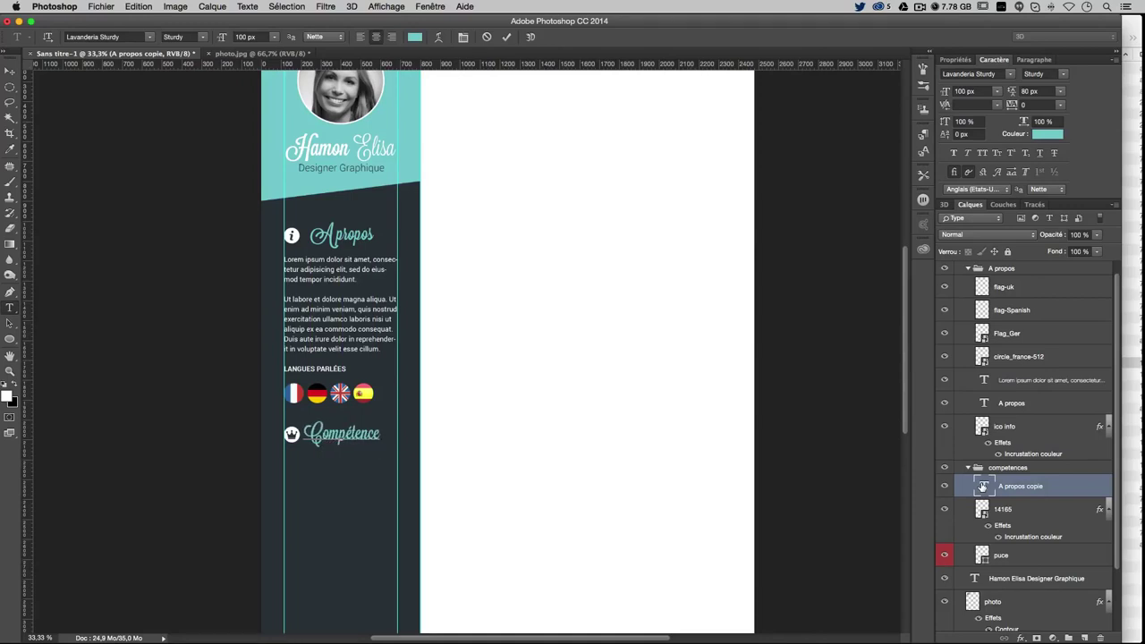
type("s")
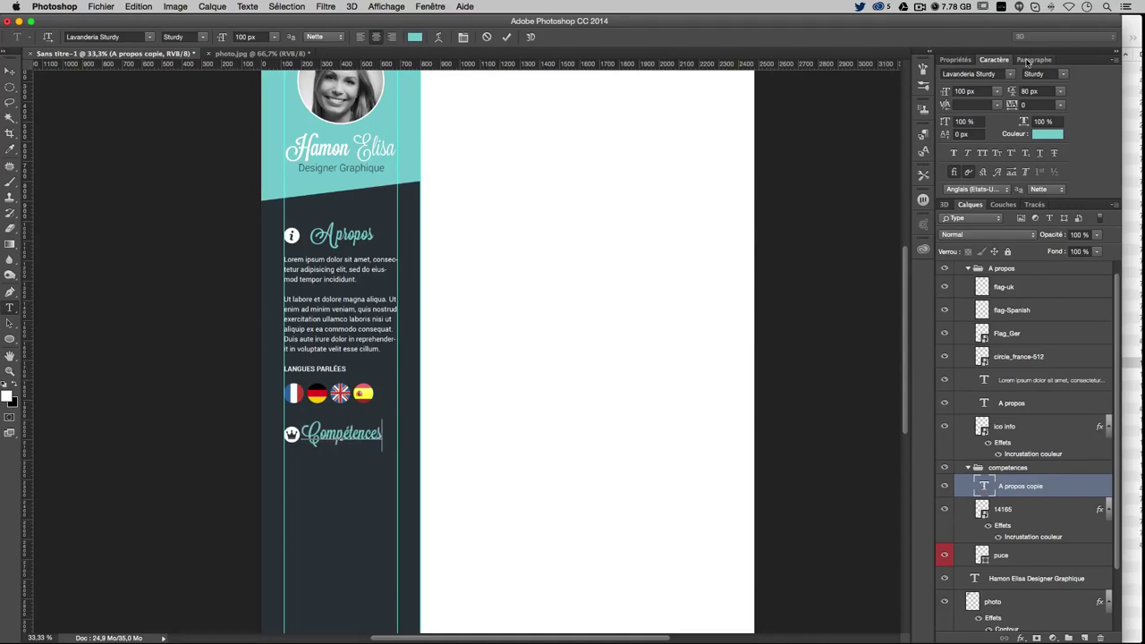
key("ctrl+a")
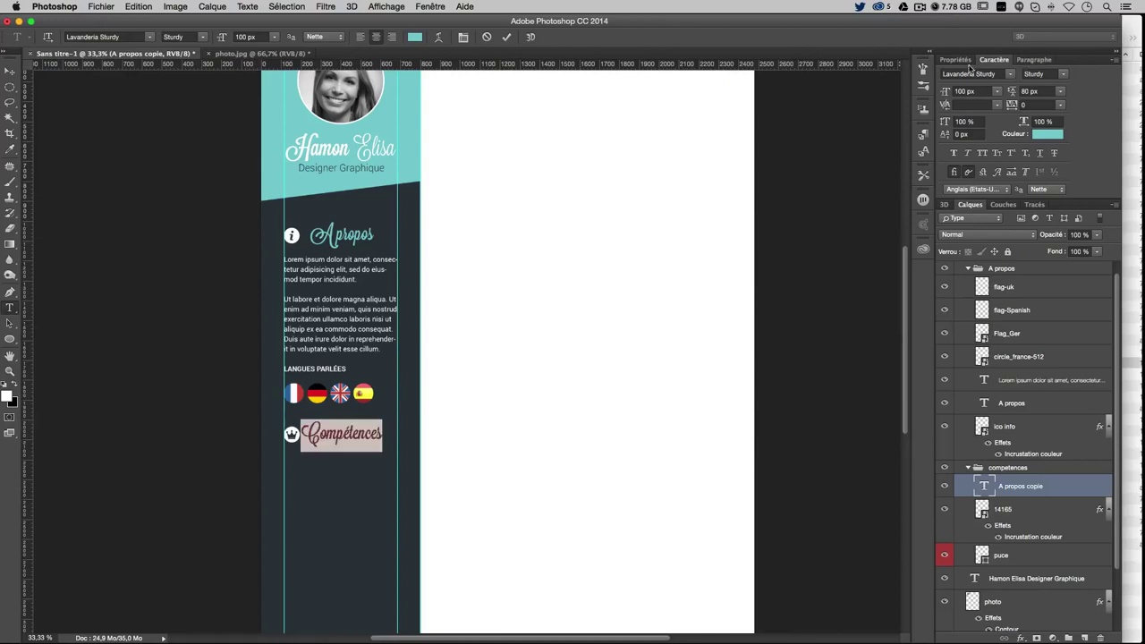
left_click(1035, 60)
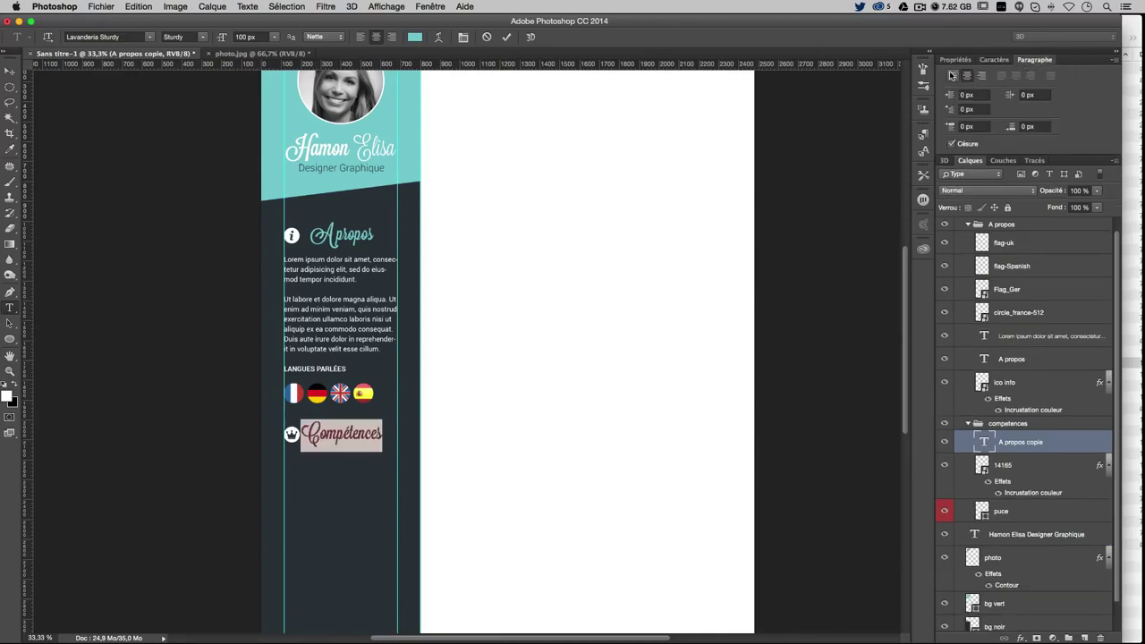
left_click(965, 76)
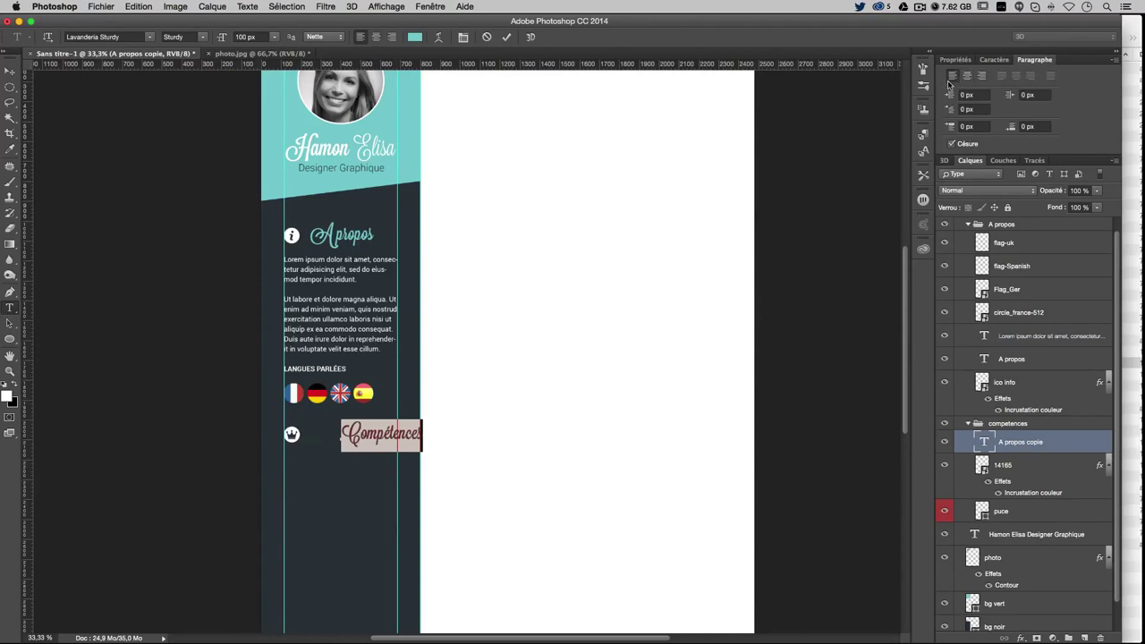
left_click(9, 70)
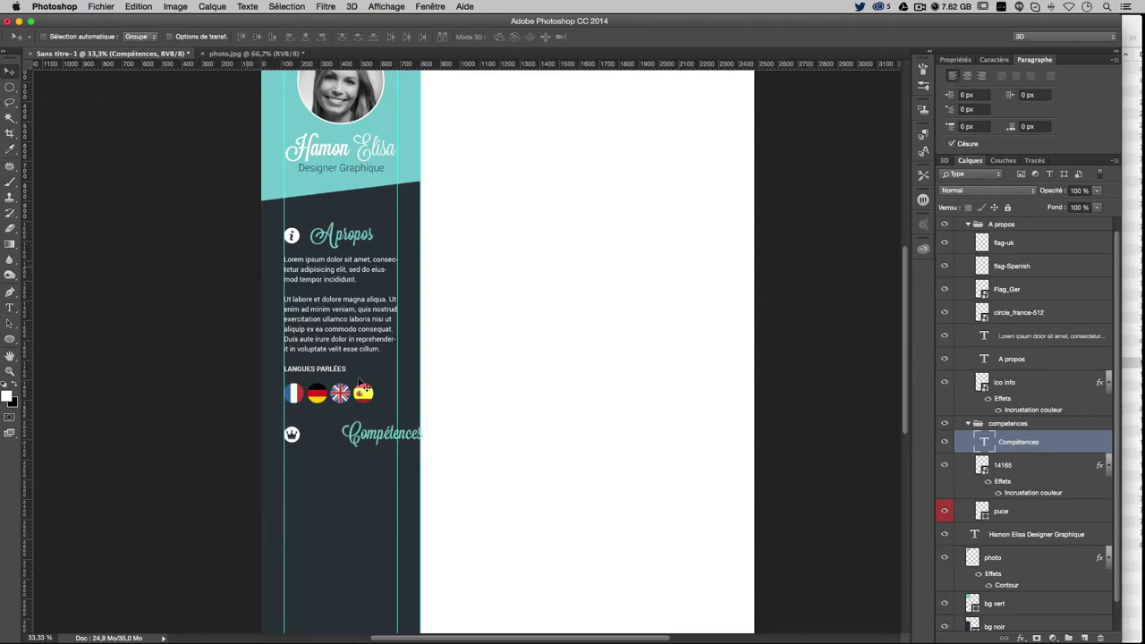
key("shift+Left")
key("shift+Left")
key("shift+Left")
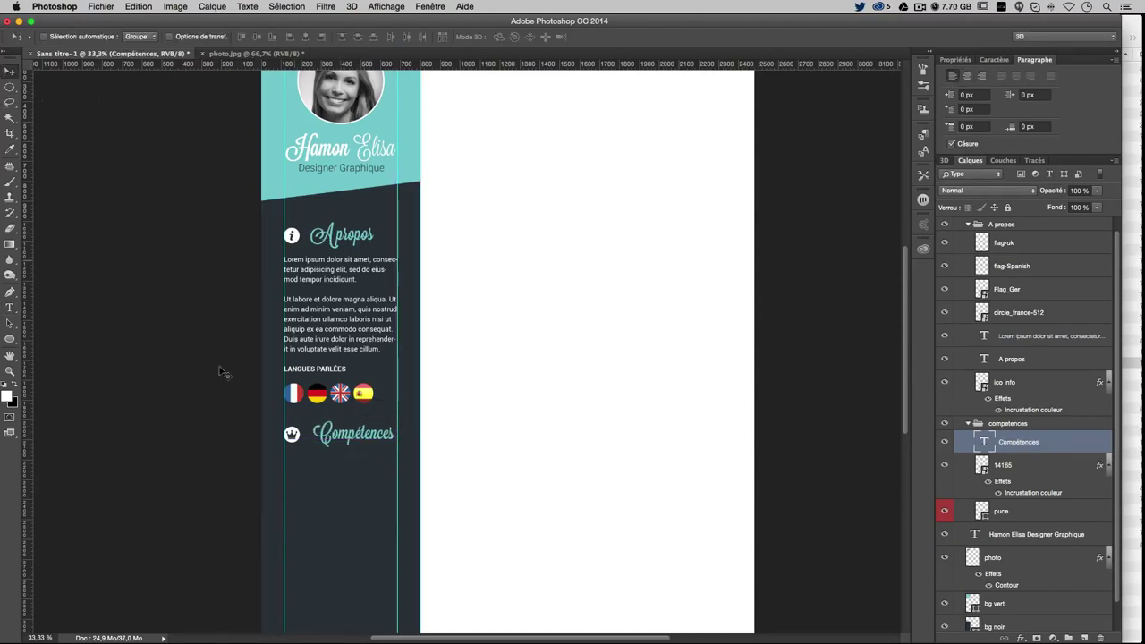
- Add guides at the text column's edge and align the Compétences heading to them
mouse_move(27, 450)
left_mouse_down()
mouse_move(312, 392)
mouse_move(18, 394)
left_mouse_up()
key("ctrl+plus")
key("ctrl+plus")
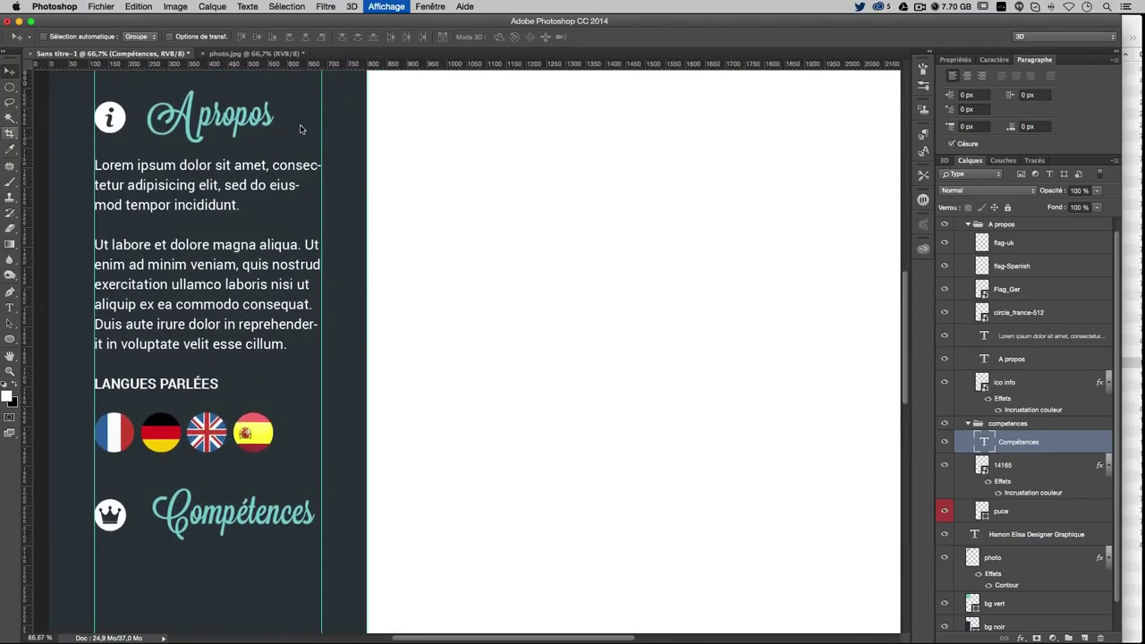
left_click_drag(26, 201, 147, 135)
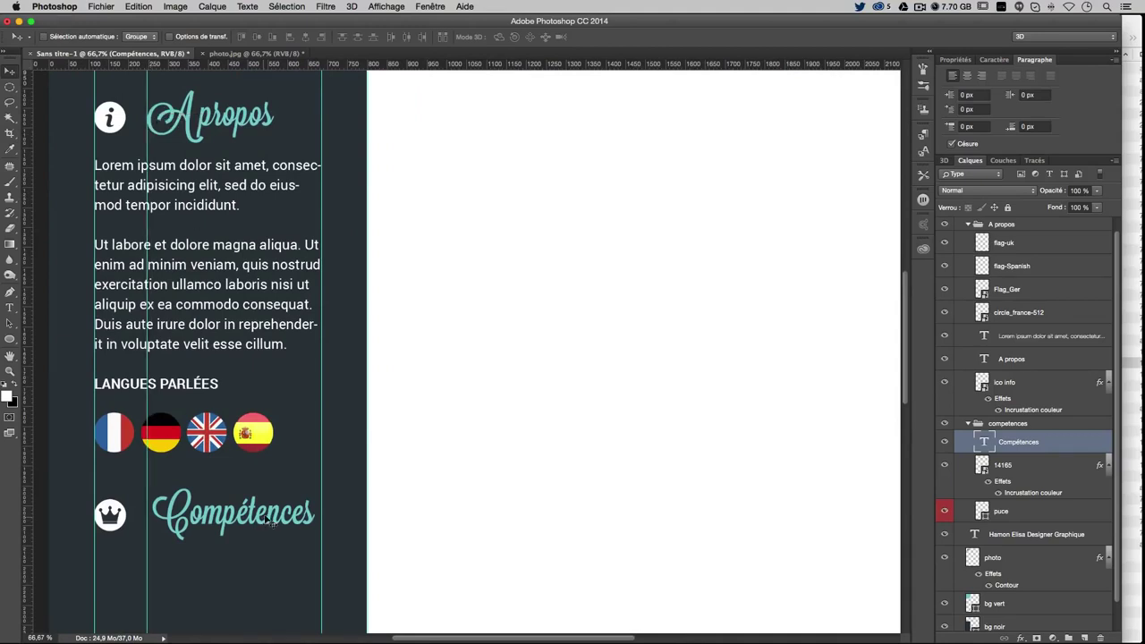
left_click_drag(283, 498, 274, 495)
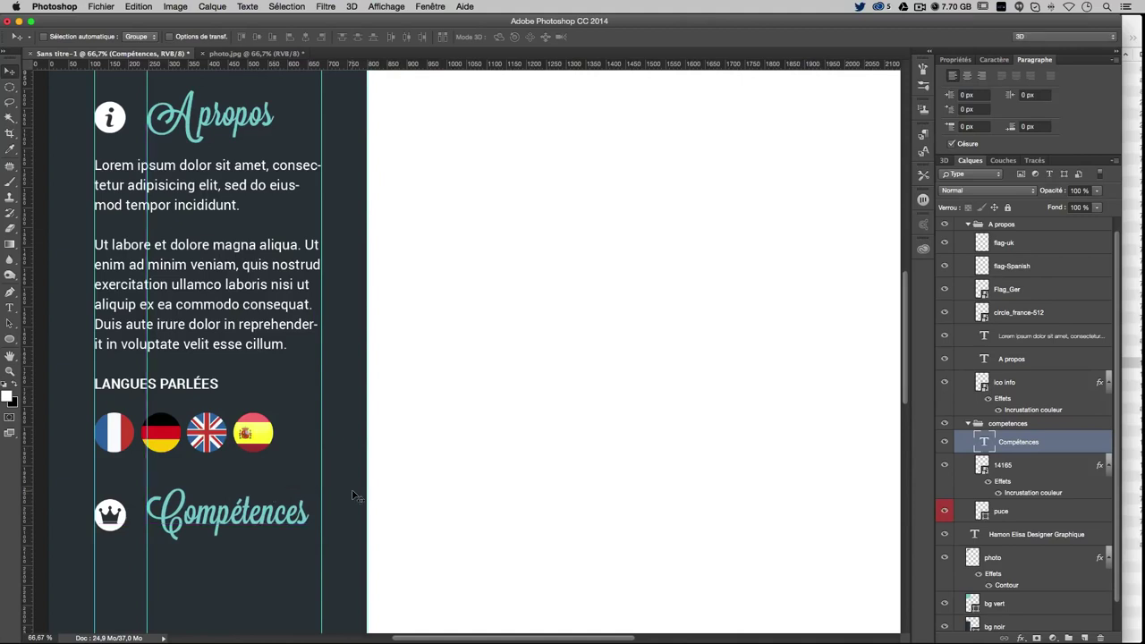
key("Right")
key("ctrl+minus")
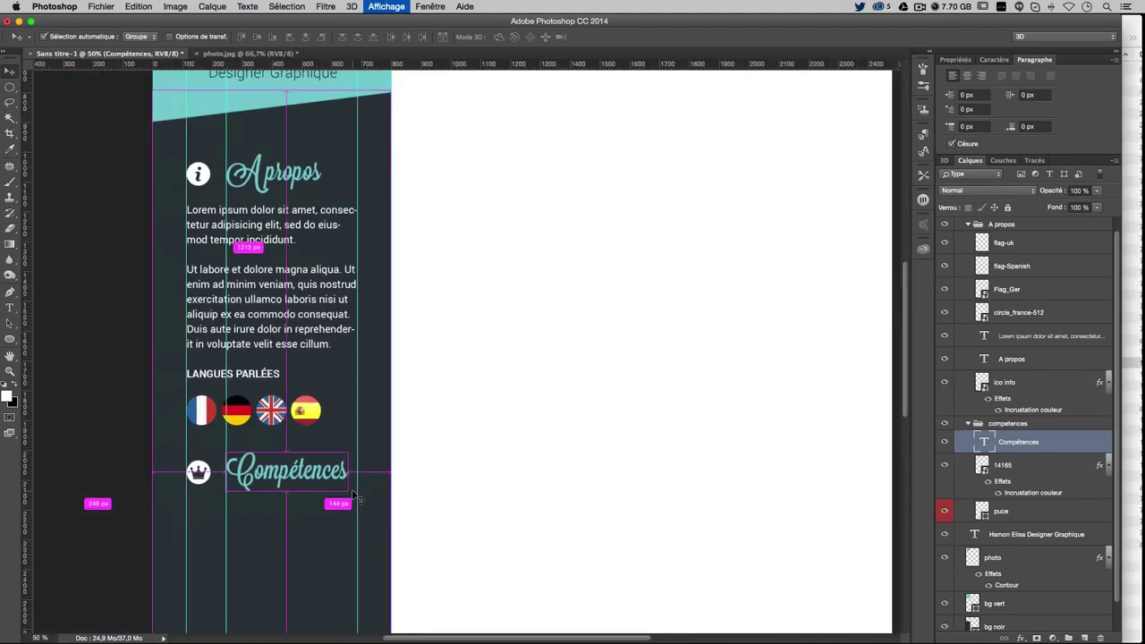
- Hide the guides and start a new text layer below the Compétences heading
key("ctrl+semicolon")
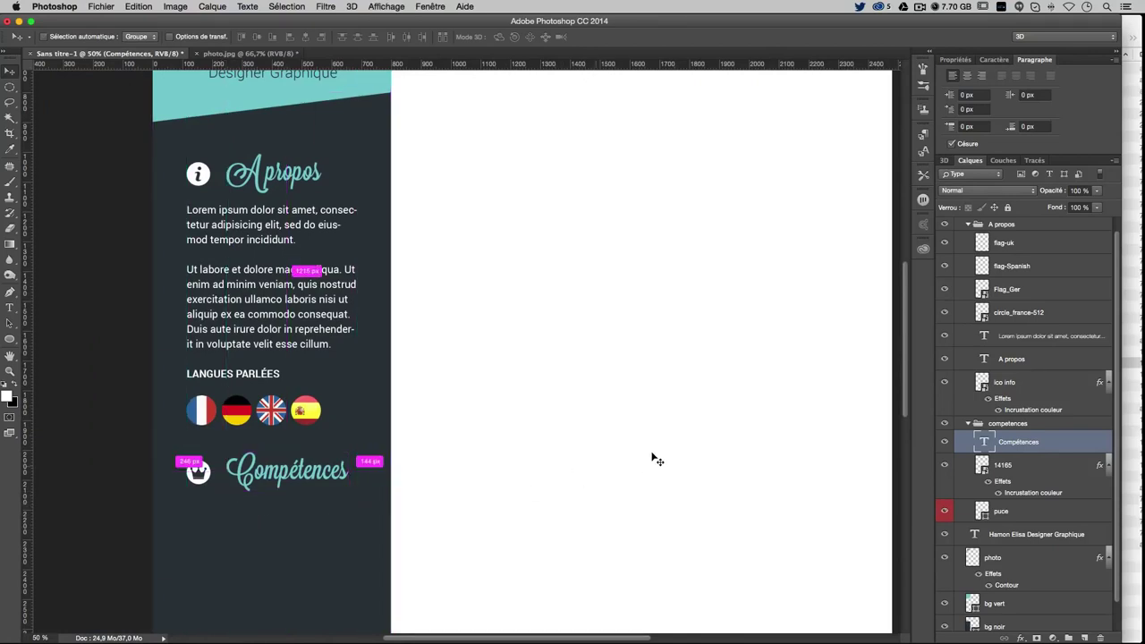
scroll(569, 424, "down", 2)
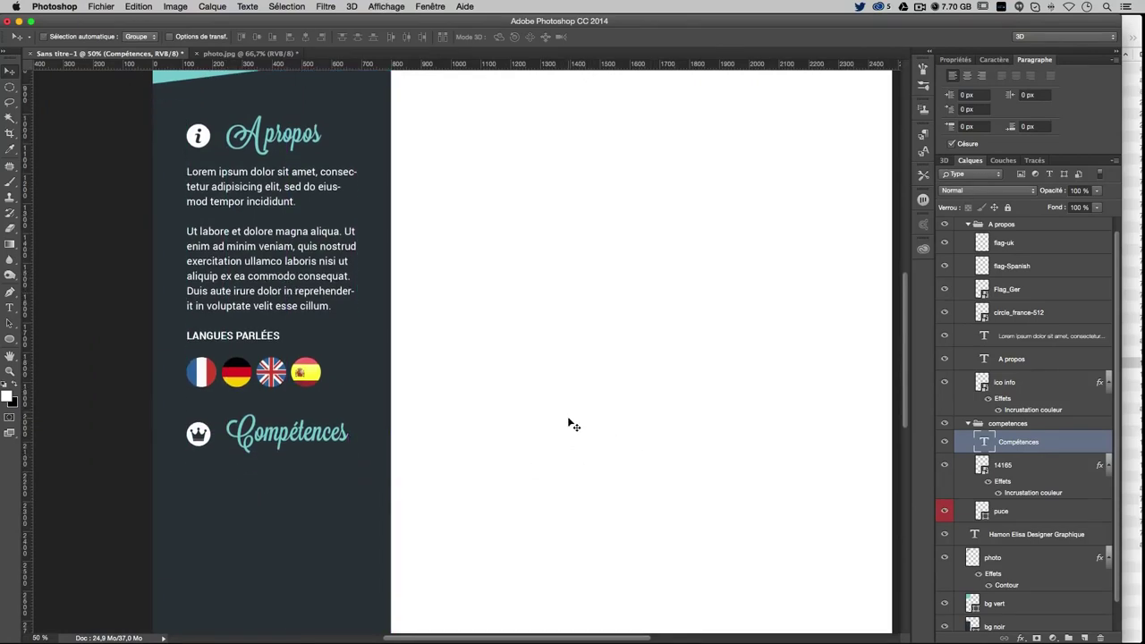
left_click(10, 307)
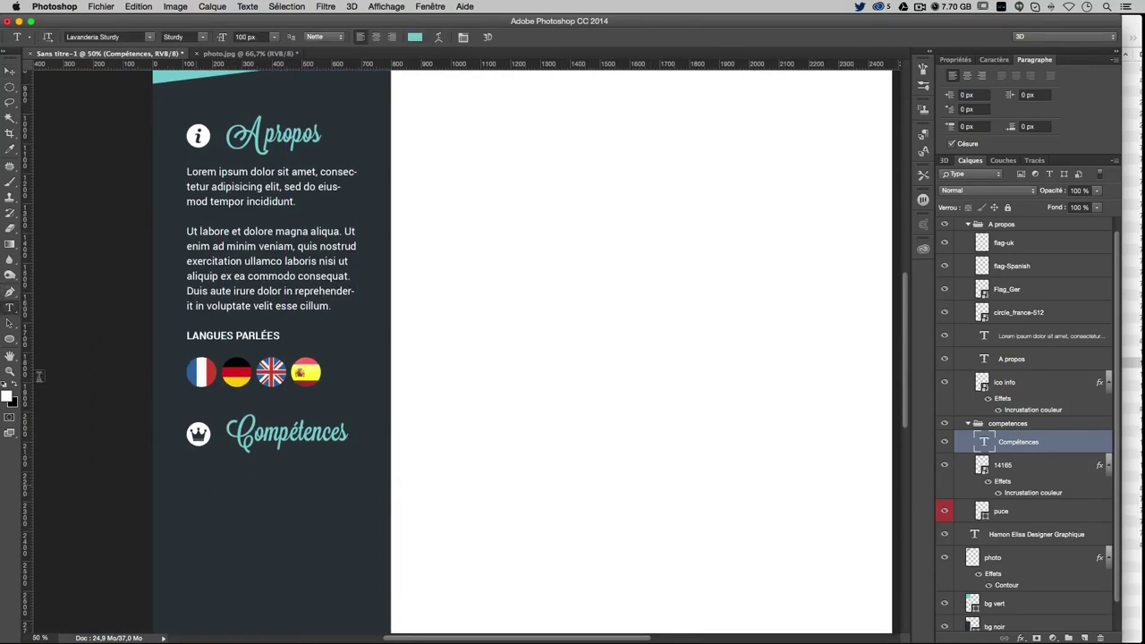
left_click(200, 508)
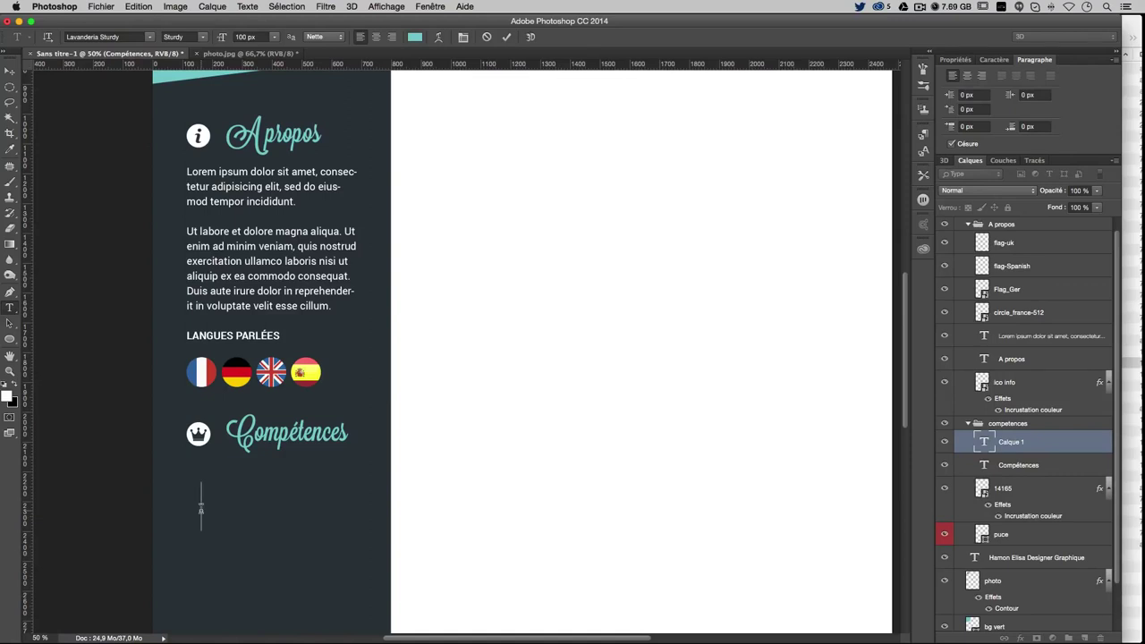
- Type 'Adobe' and set it to Roboto Regular at 45 px
type("P")
type("A")
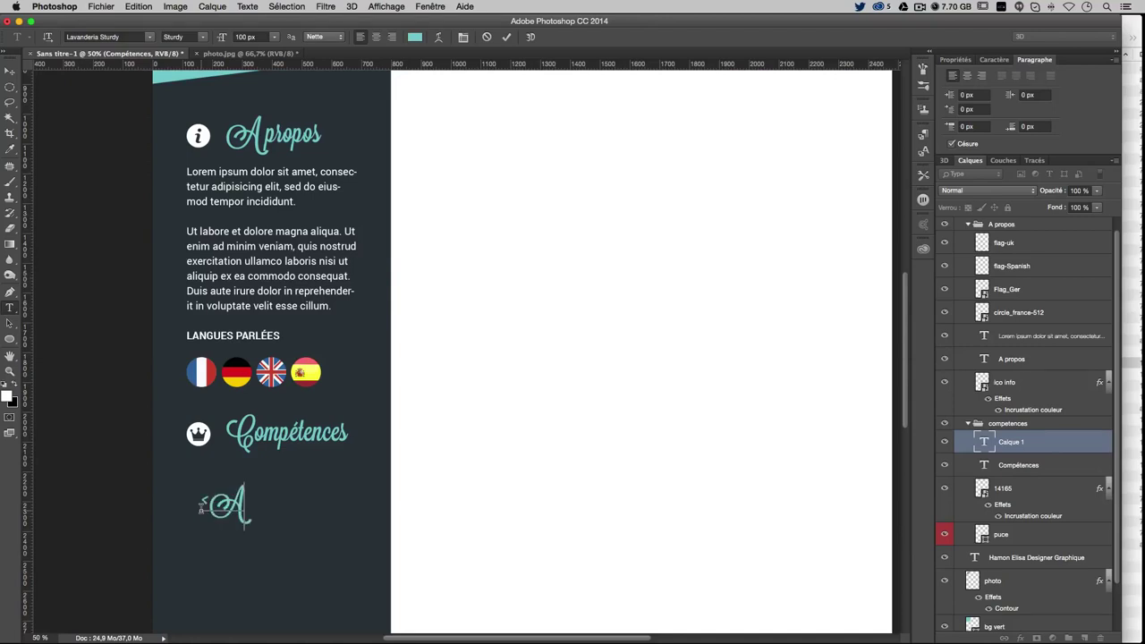
key("BackSpace")
type("Adob")
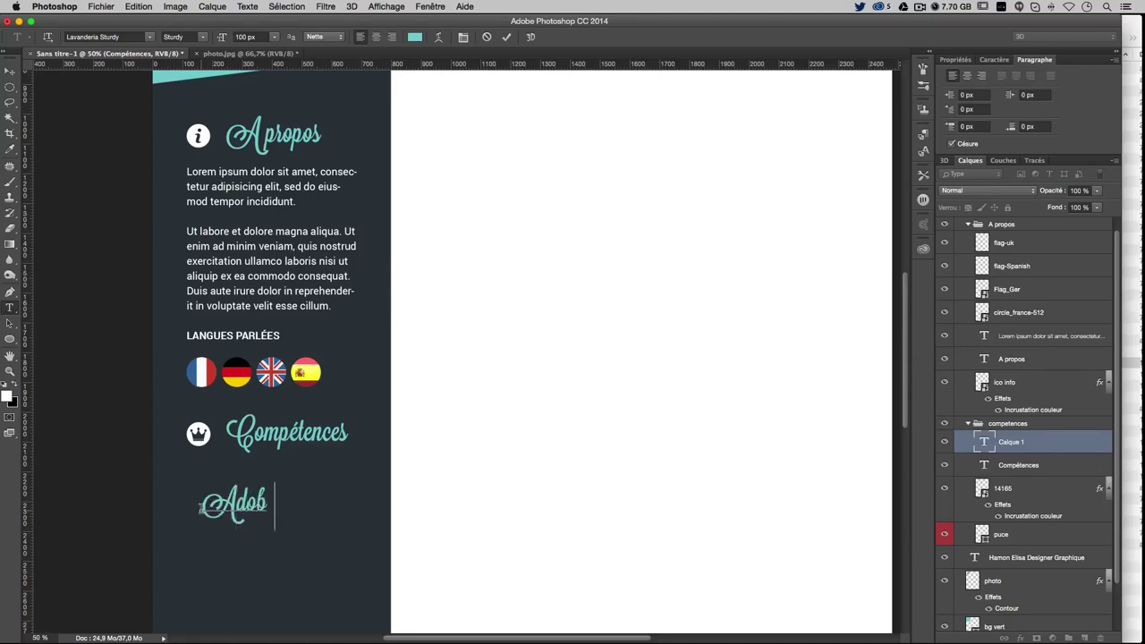
type("e")
double_click(224, 502)
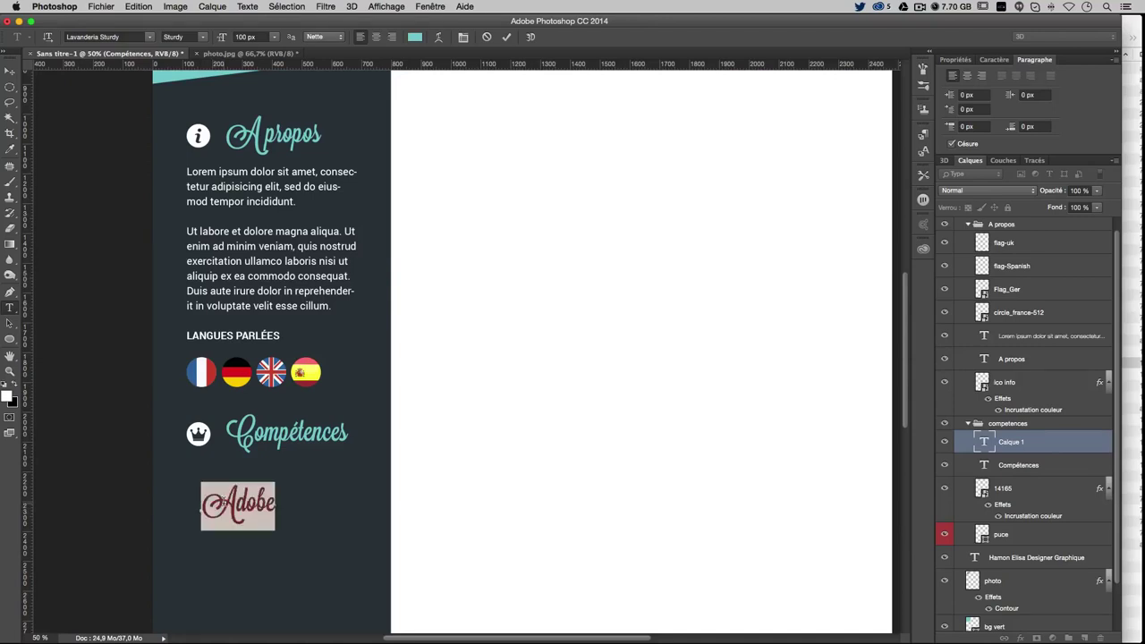
left_click(995, 60)
type("ro")
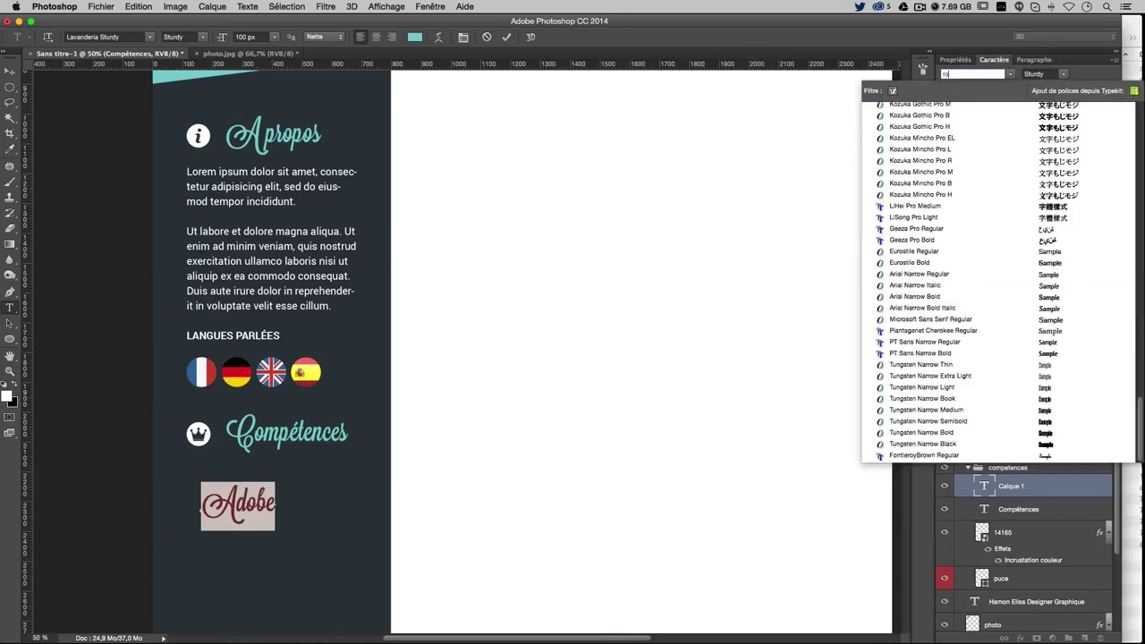
type("bo")
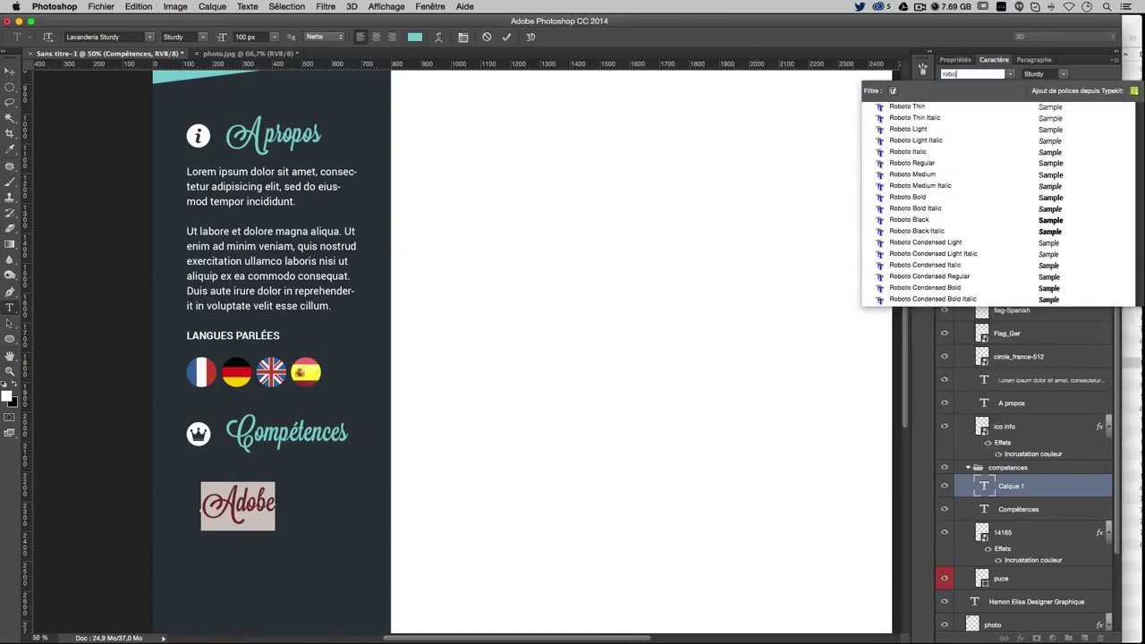
left_click(969, 165)
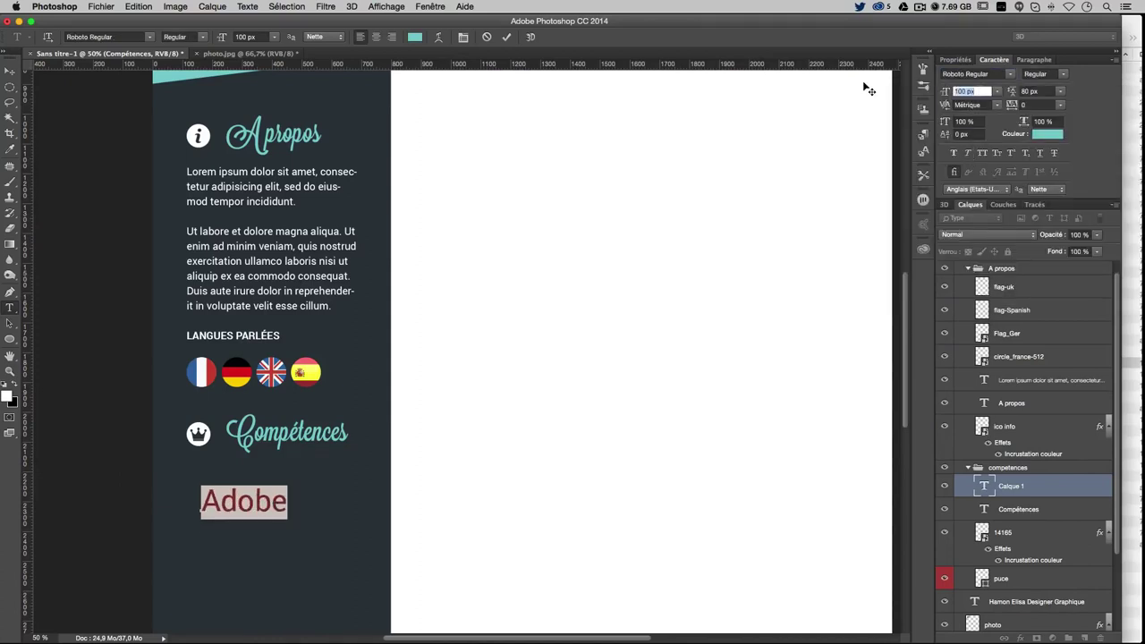
type("45")
key("Return")
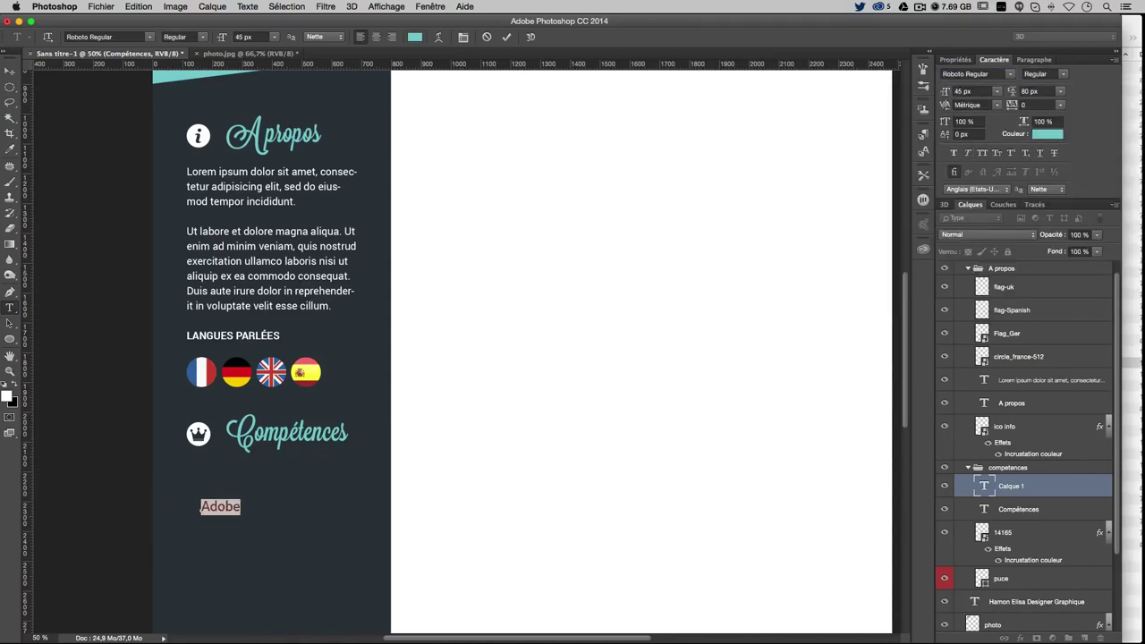
- Complete the text as 'Adobe Photoshop' and colour it white (#ffffff)
left_click(253, 506)
type("Photo shop")
key("ctrl+a")
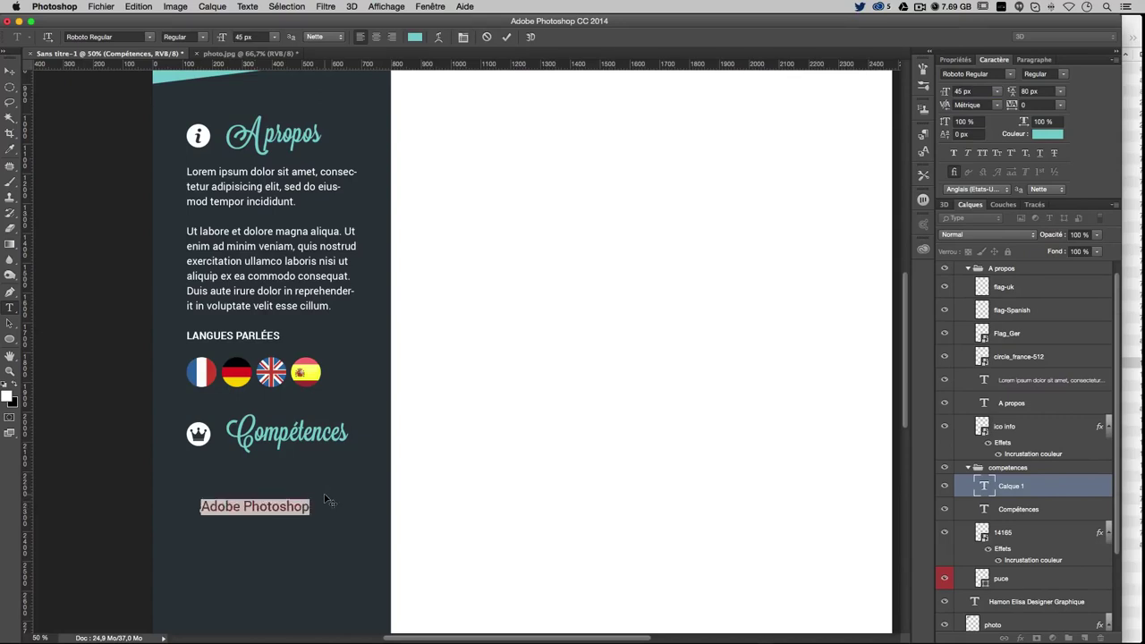
left_click(1054, 141)
type("ffffff")
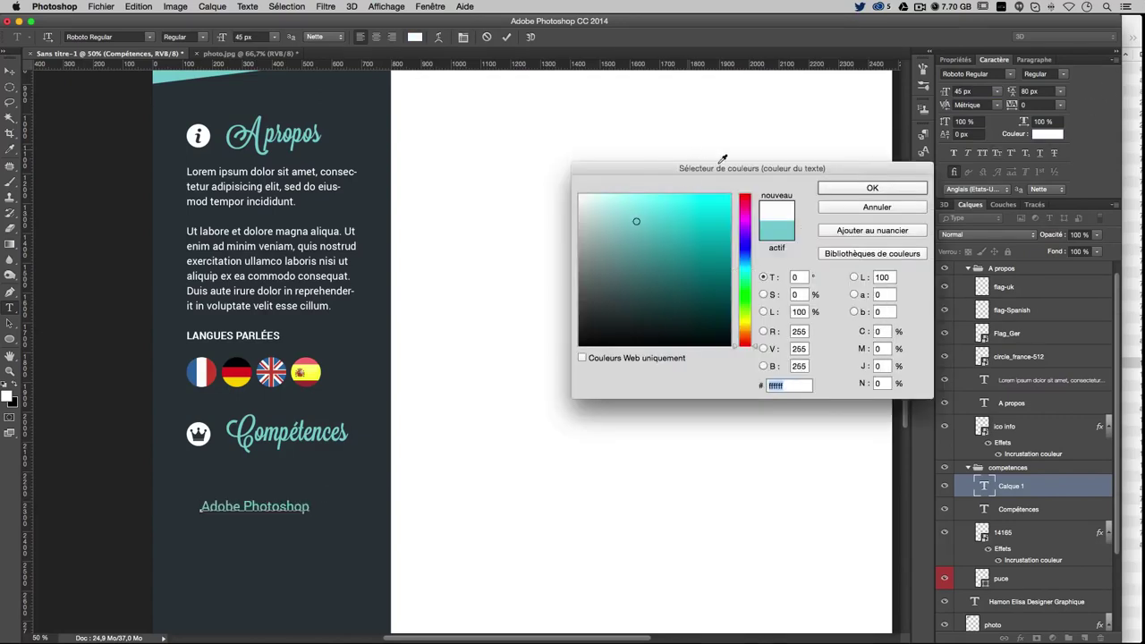
left_click(876, 188)
- Position 'Adobe Photoshop' under Compétences, aligned with the sidebar's left text margin
left_click(10, 70)
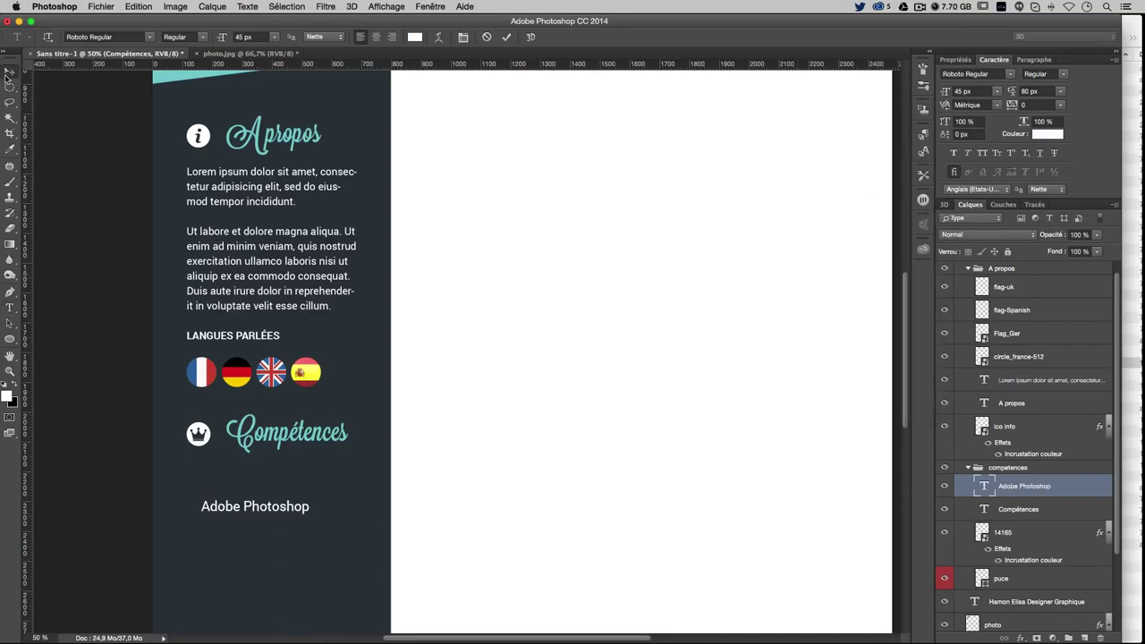
left_click_drag(289, 537, 307, 504)
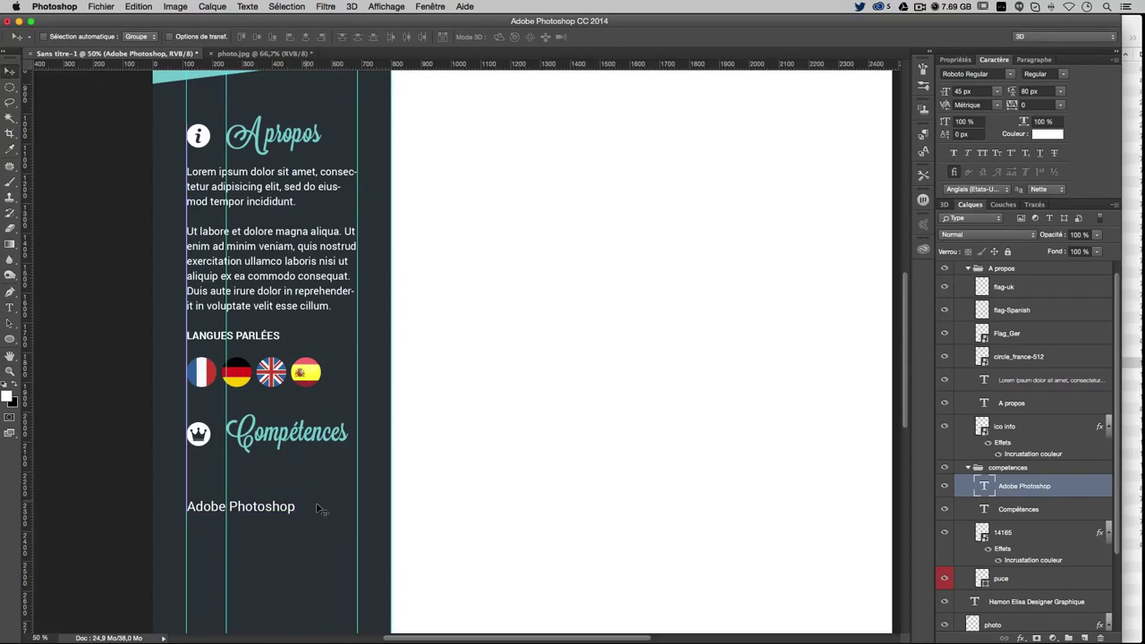
left_click_drag(283, 542, 287, 516)
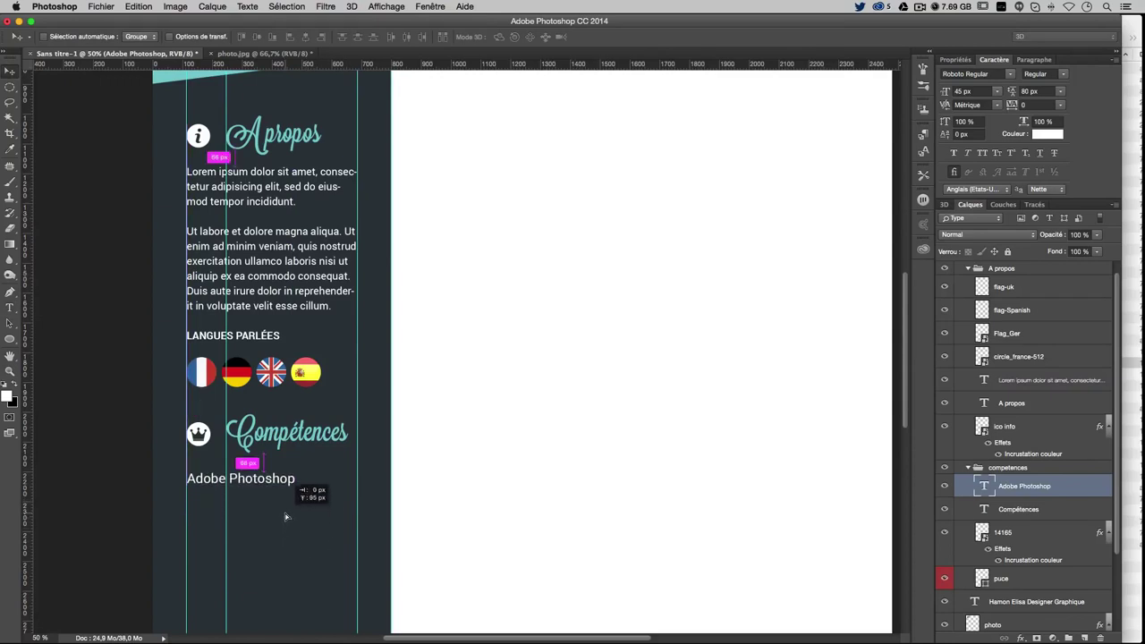
left_click_drag(286, 516, 284, 514)
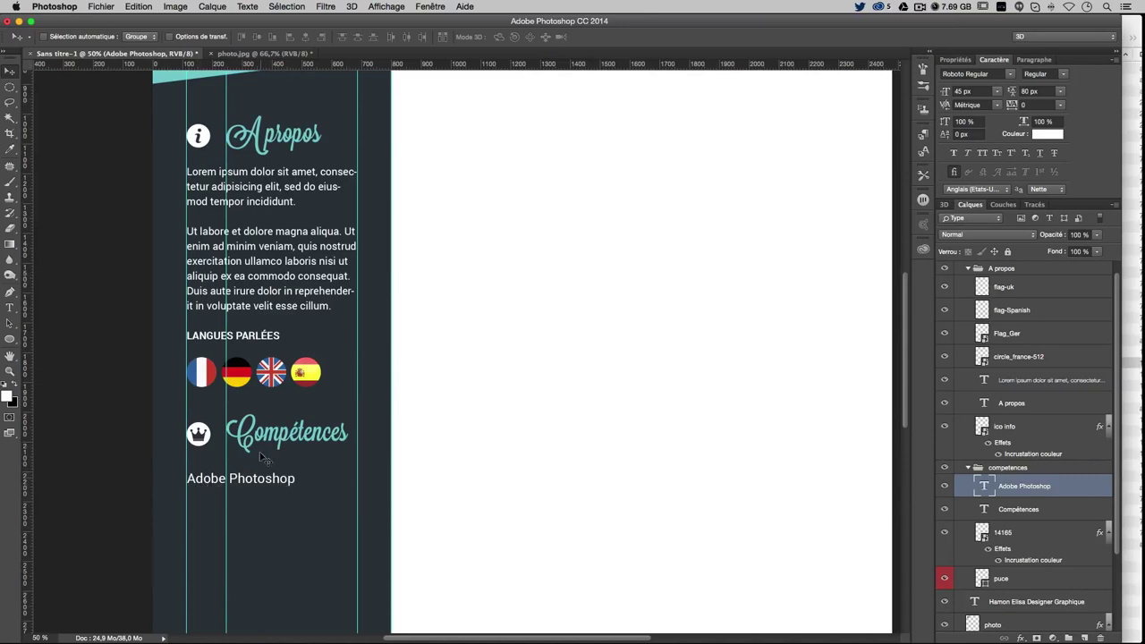
- Try a rounded rectangle below 'Adobe Photoshop' with 80 px width, then cancel it
scroll(633, 529, "down", 1)
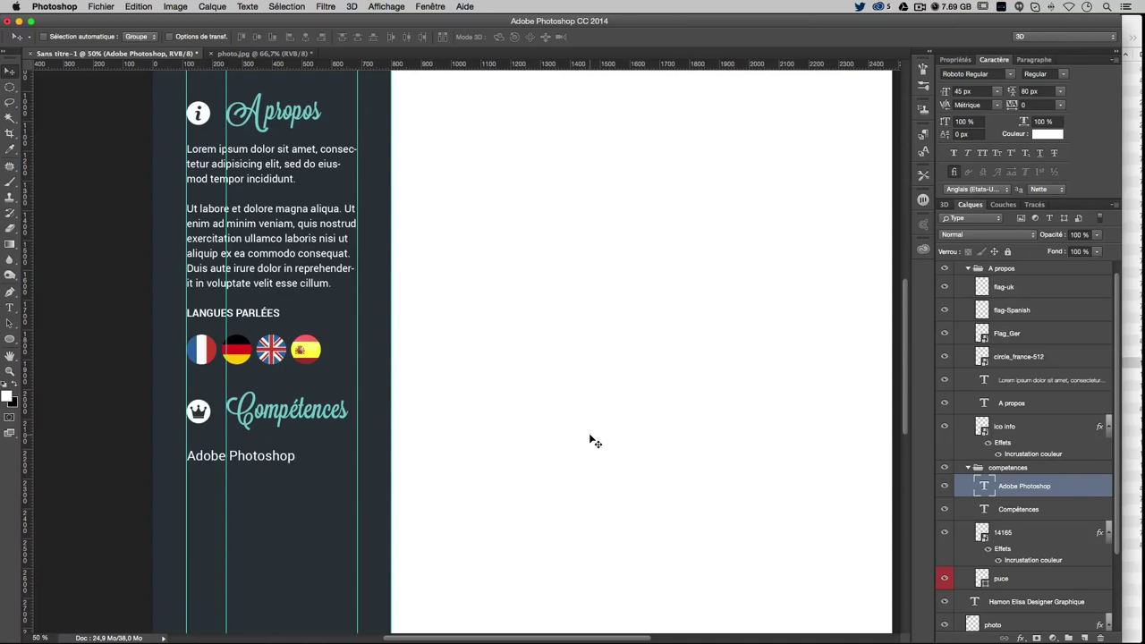
left_click(9, 340)
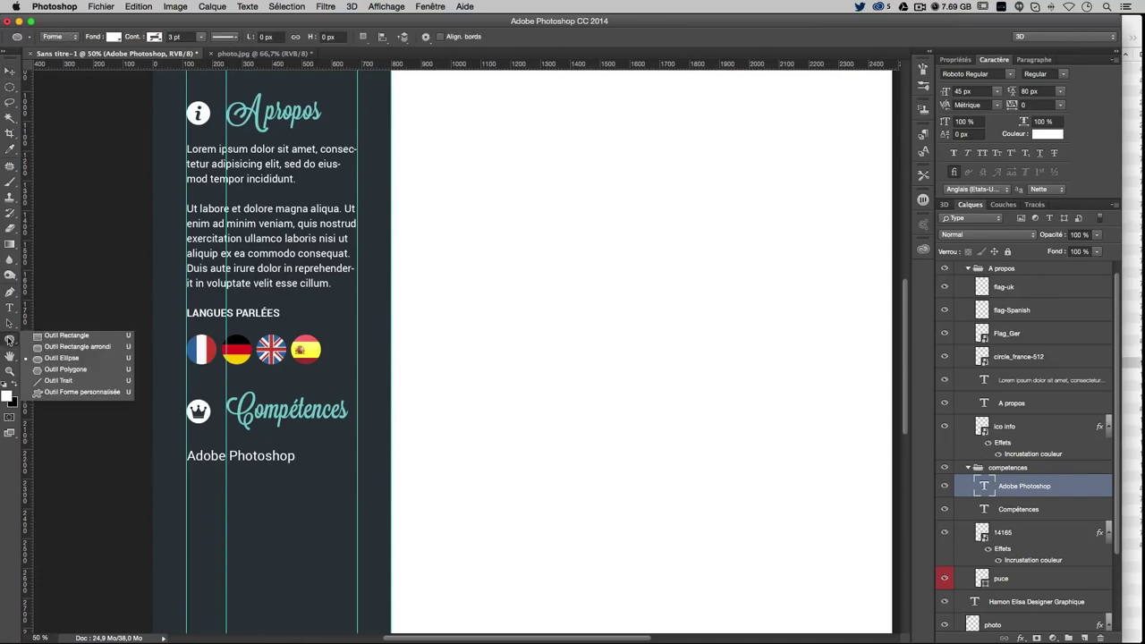
left_click(88, 358)
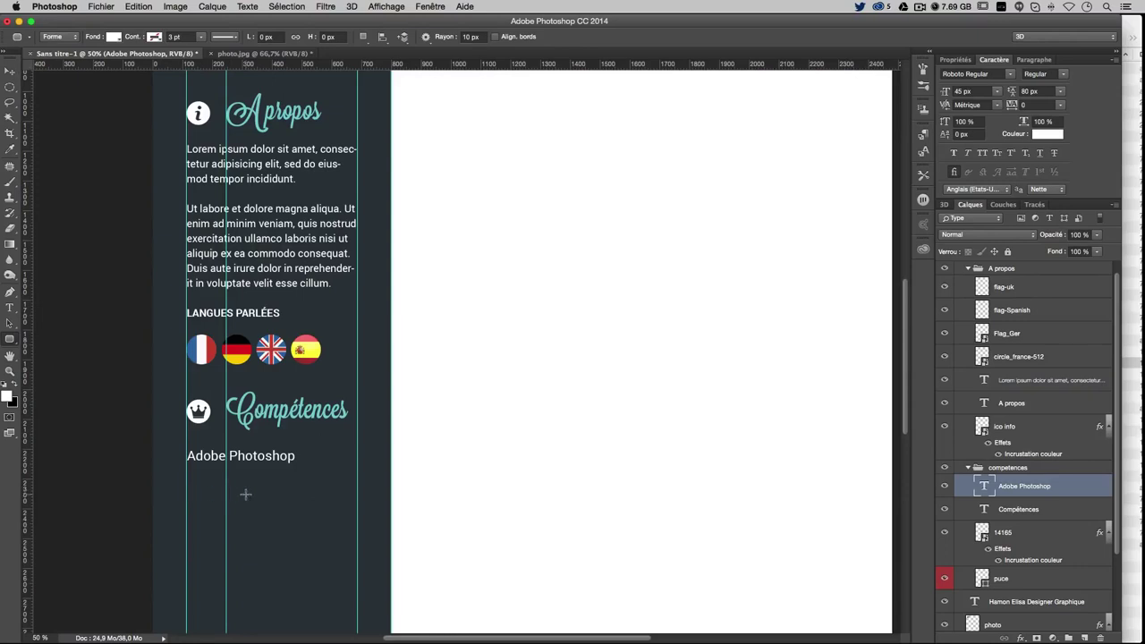
left_click(245, 494)
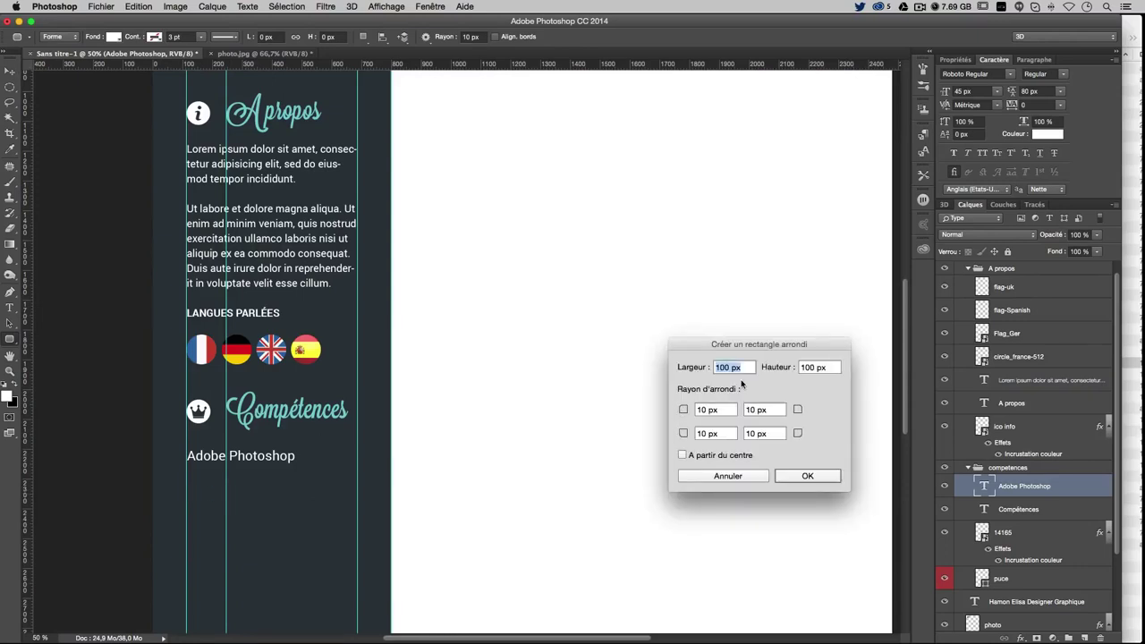
type("800")
key("Tab")
key("shift+Tab")
key("Escape")
- Measure a small body-text area, then reopen the rounded rectangle dialog below 'Adobe Photoshop'
left_click(11, 88)
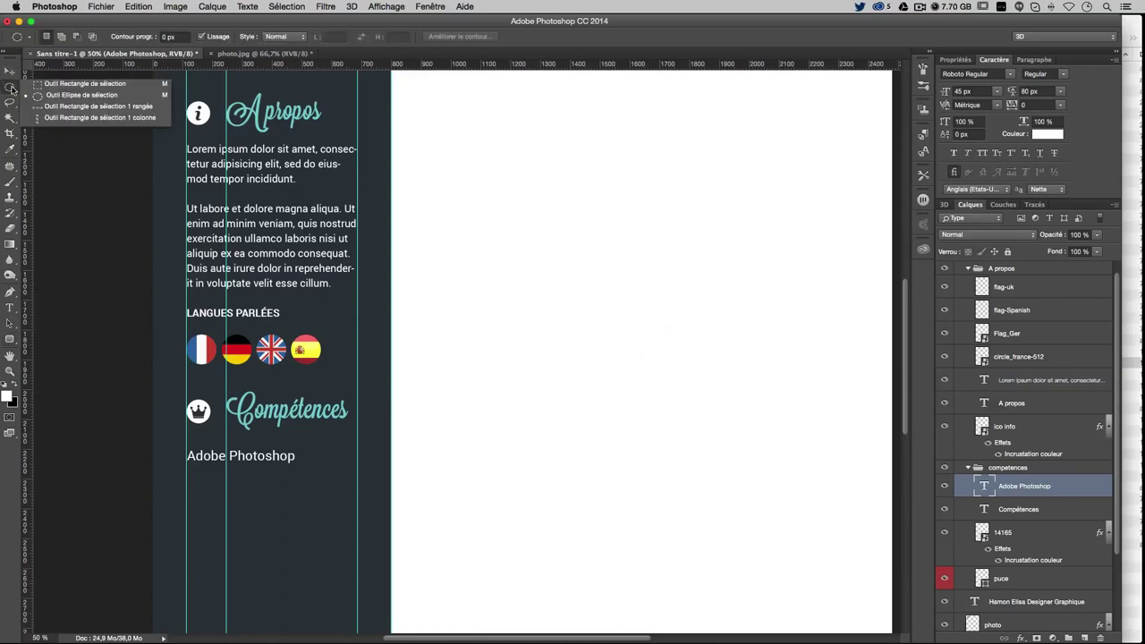
left_click(85, 83)
left_click_drag(154, 157, 188, 187)
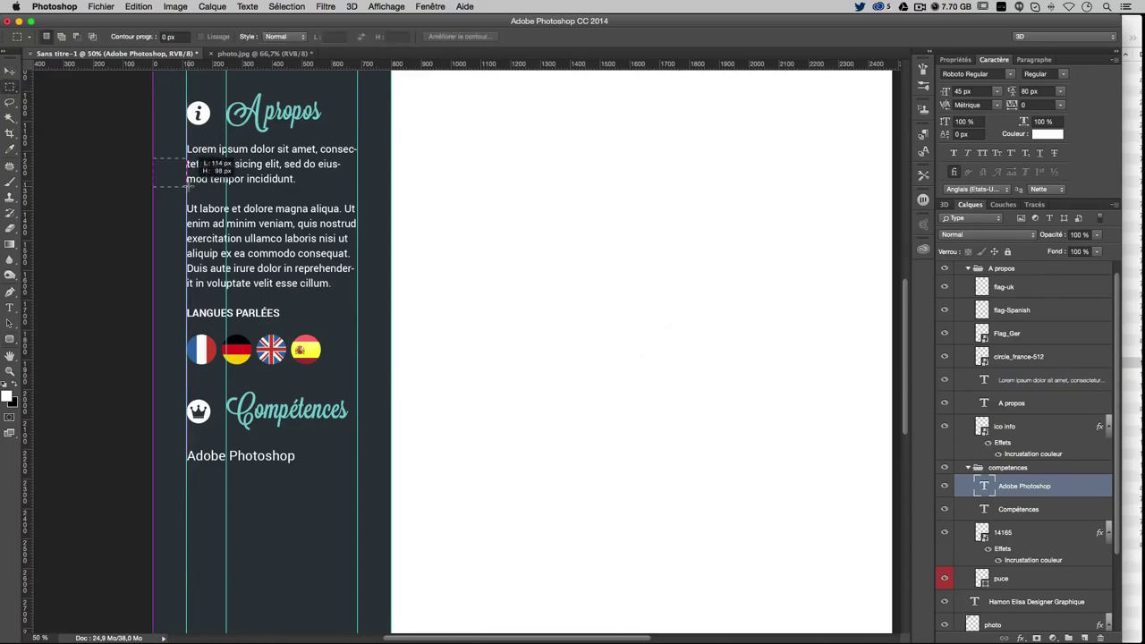
left_click(421, 263)
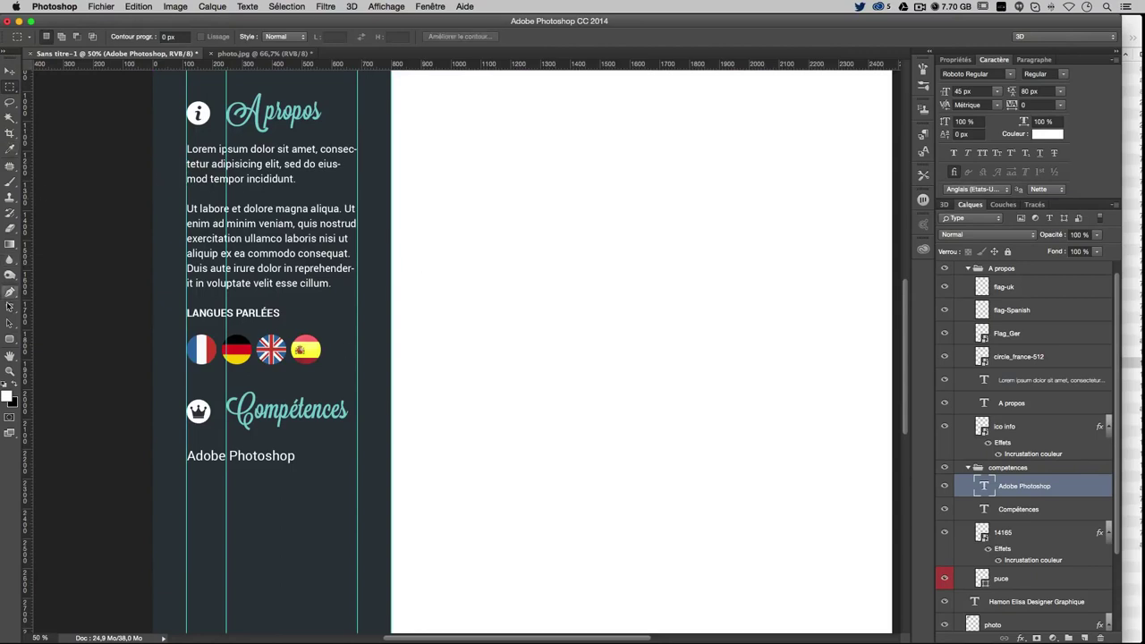
left_click(10, 339)
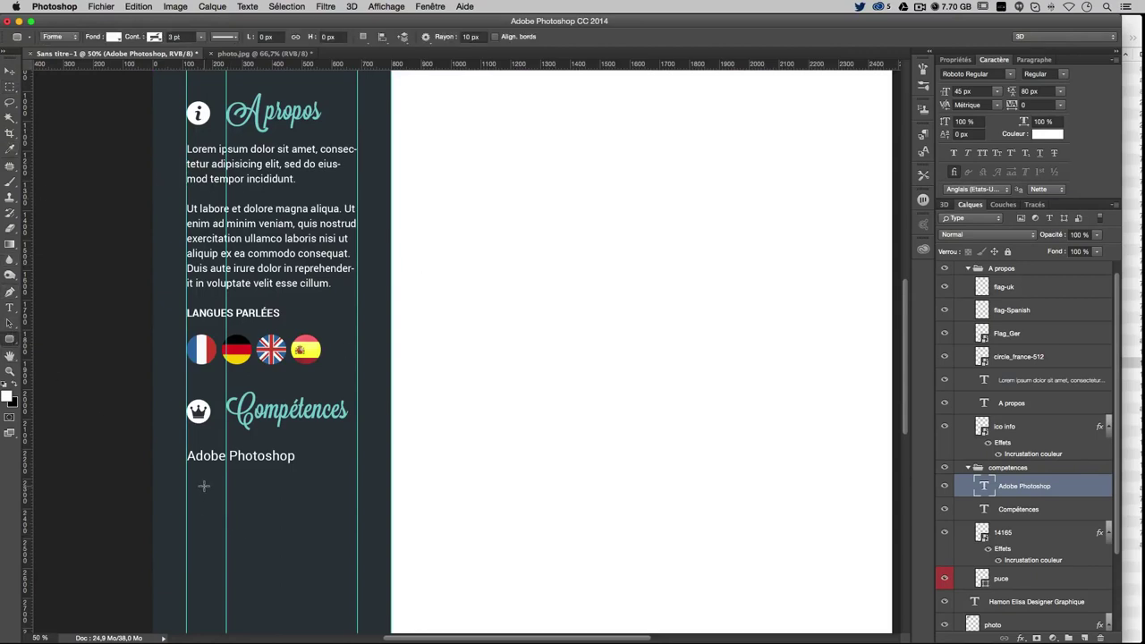
left_click(204, 485)
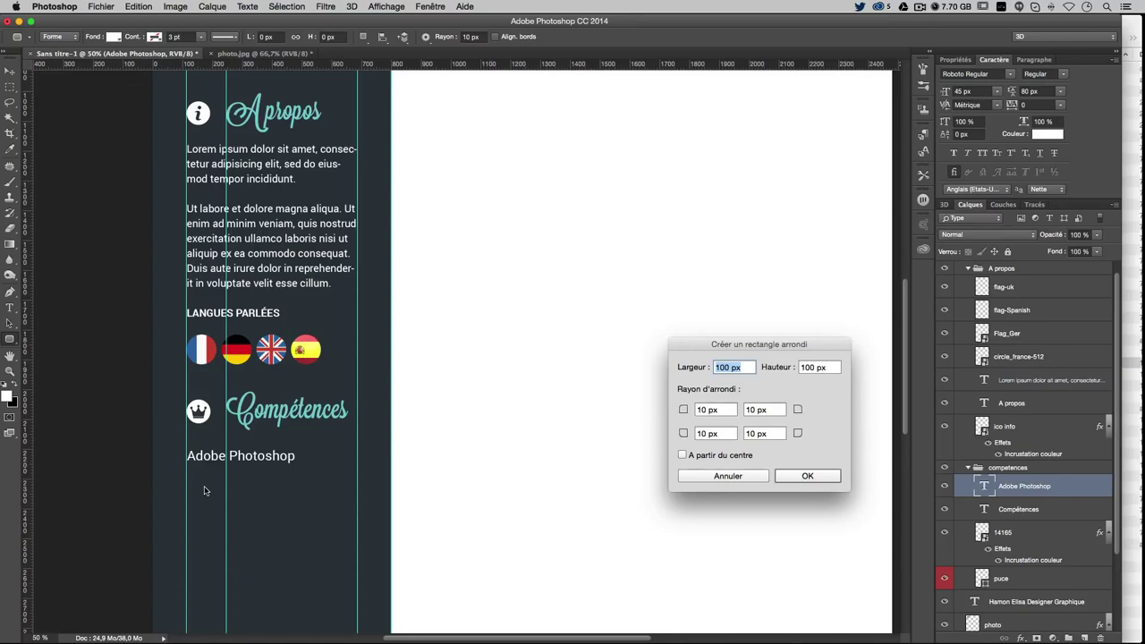
- Create a 770 × 20 px white rounded bar and slide it left into the sidebar
type("770")
key("Tab")
type("20")
key("Return")
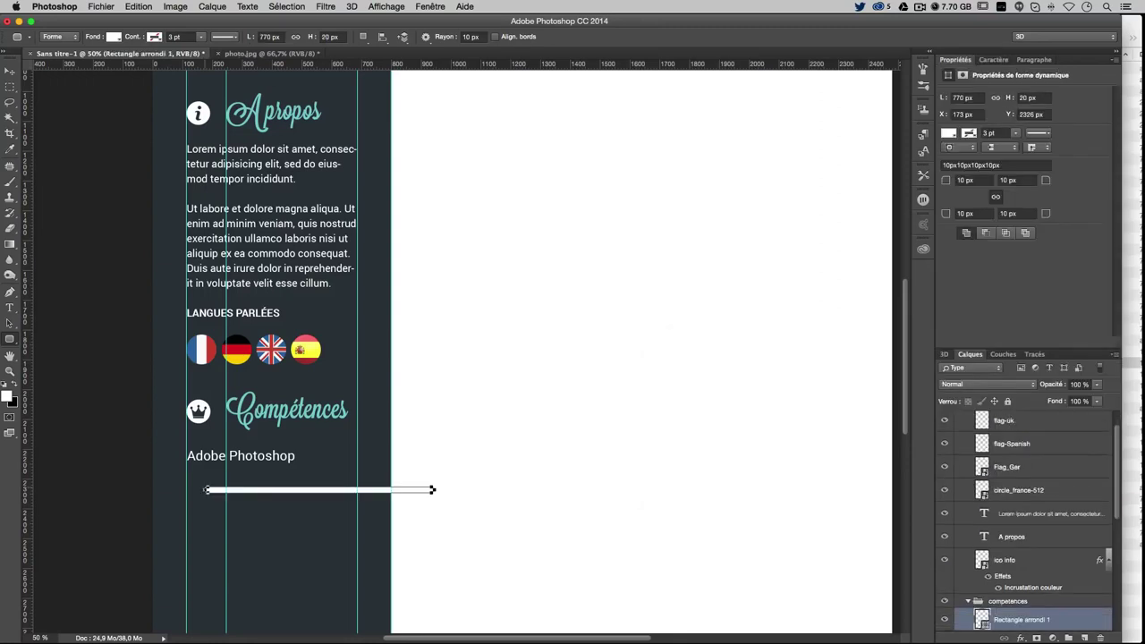
left_click(10, 71)
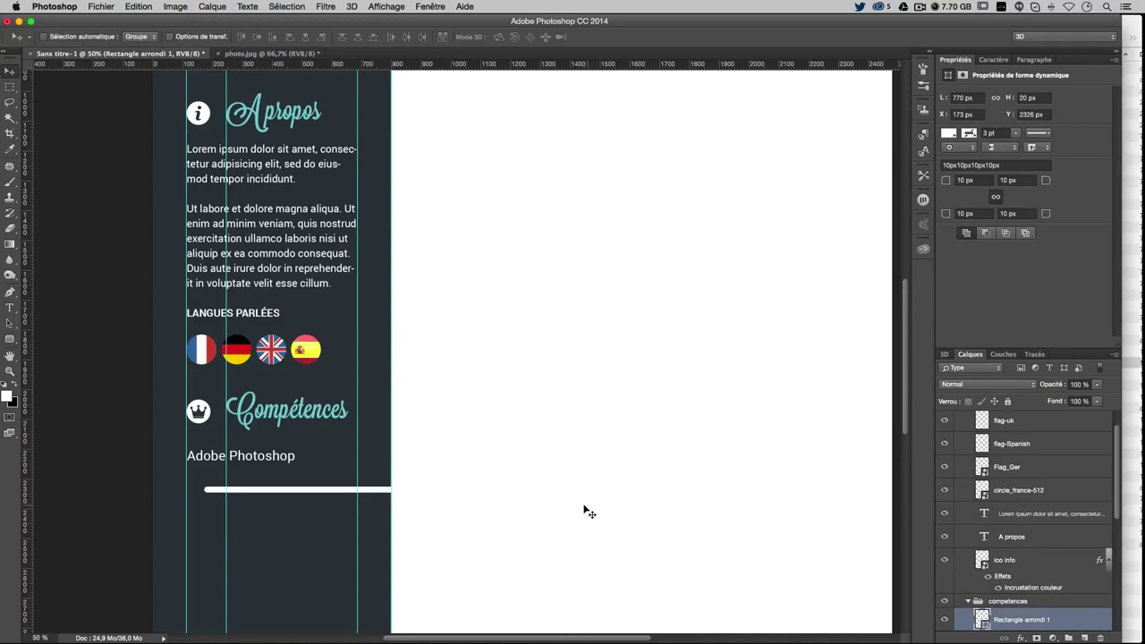
left_click_drag(438, 469, 419, 468)
- Resize the bar to 575 px wide and nudge it up under the Adobe Photoshop label
left_click(955, 97)
double_click(955, 98)
left_click(954, 98)
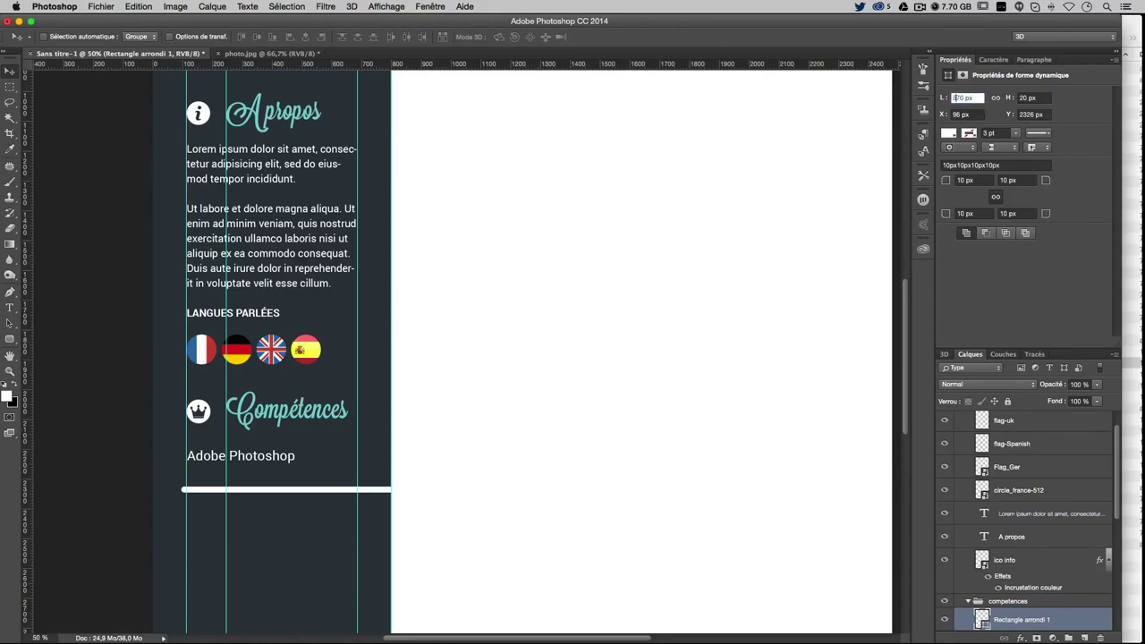
key("Return")
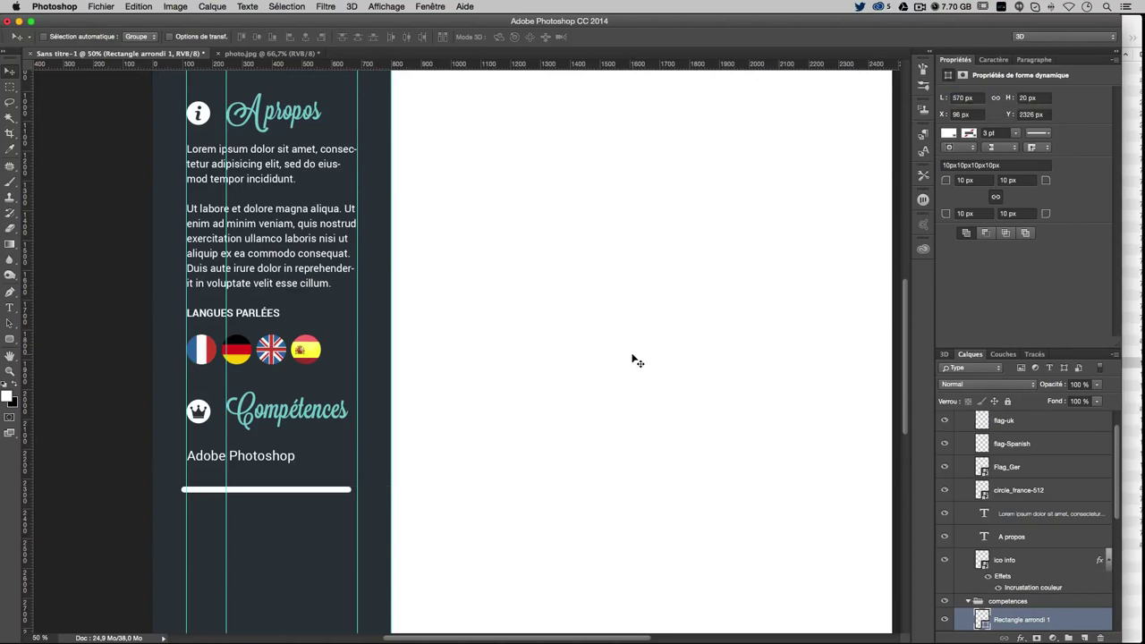
key("Right")
key("Right")
key("Right")
left_click(959, 97)
type("5")
key("Return")
key("Up")
key("Up")
key("Up")
key("Up")
key("Up")
key("Up")
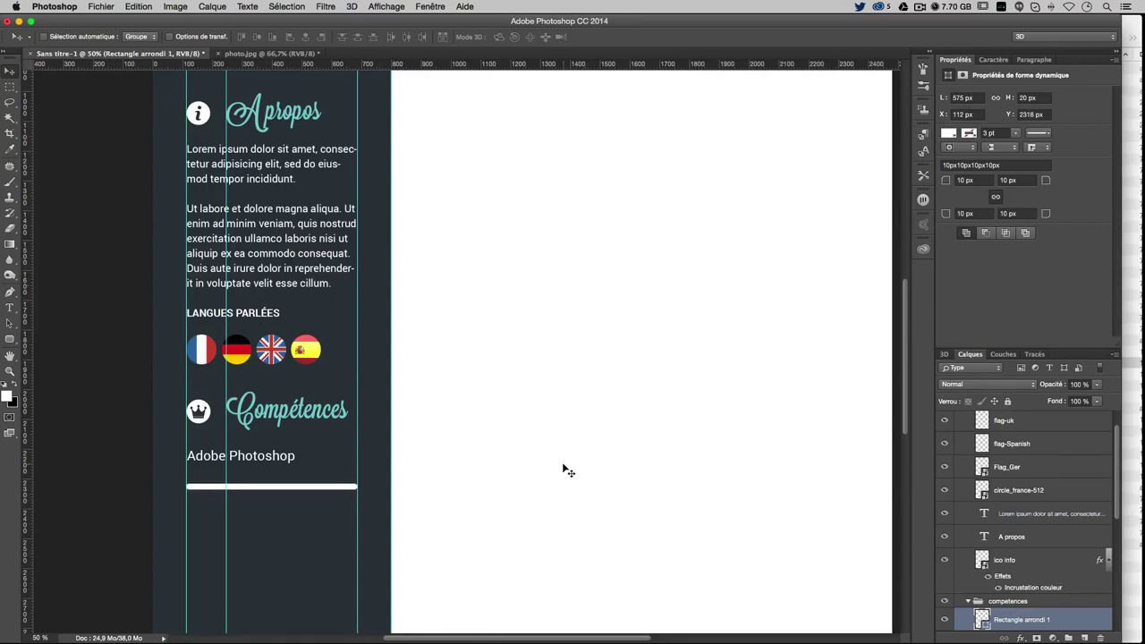
key("Up")
key("Up")
key("Up")
key("Up")
key("Up")
key("Up")
key("Up")
key("Up")
key("Up")
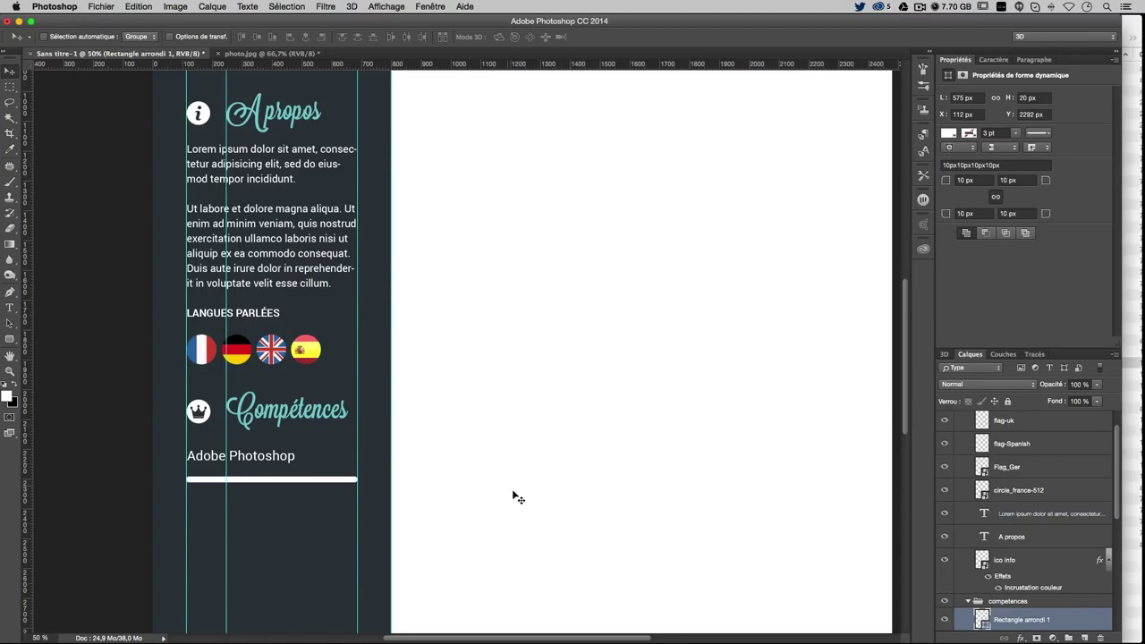
- Rename the rounded rectangle layer to 'Dessous Bar'
double_click(1039, 619)
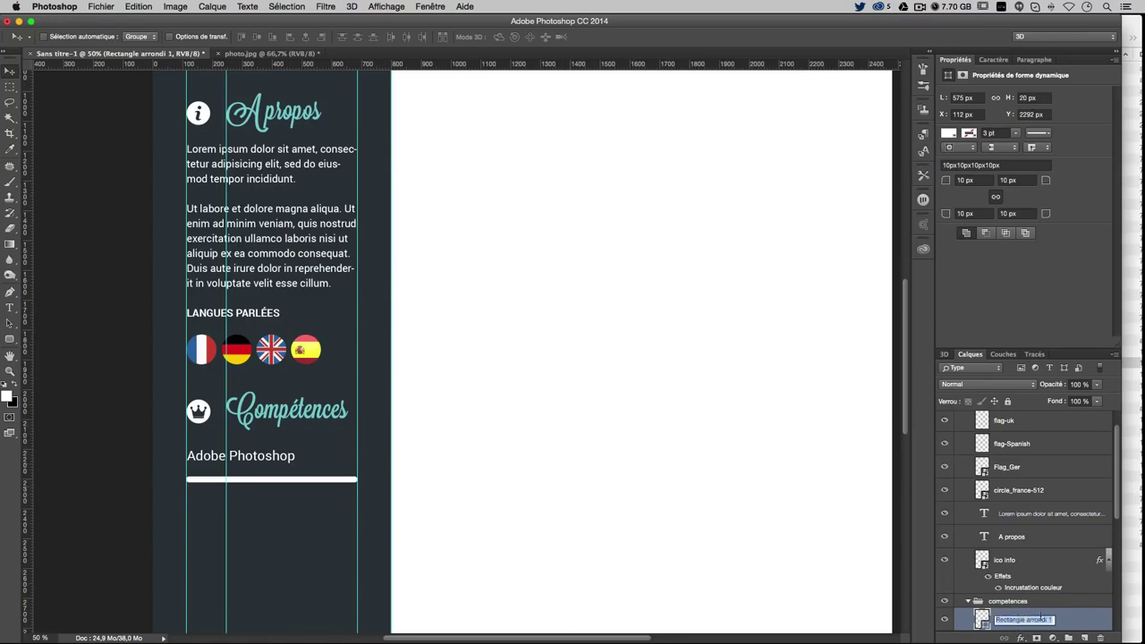
scroll(1073, 622, "down", 1)
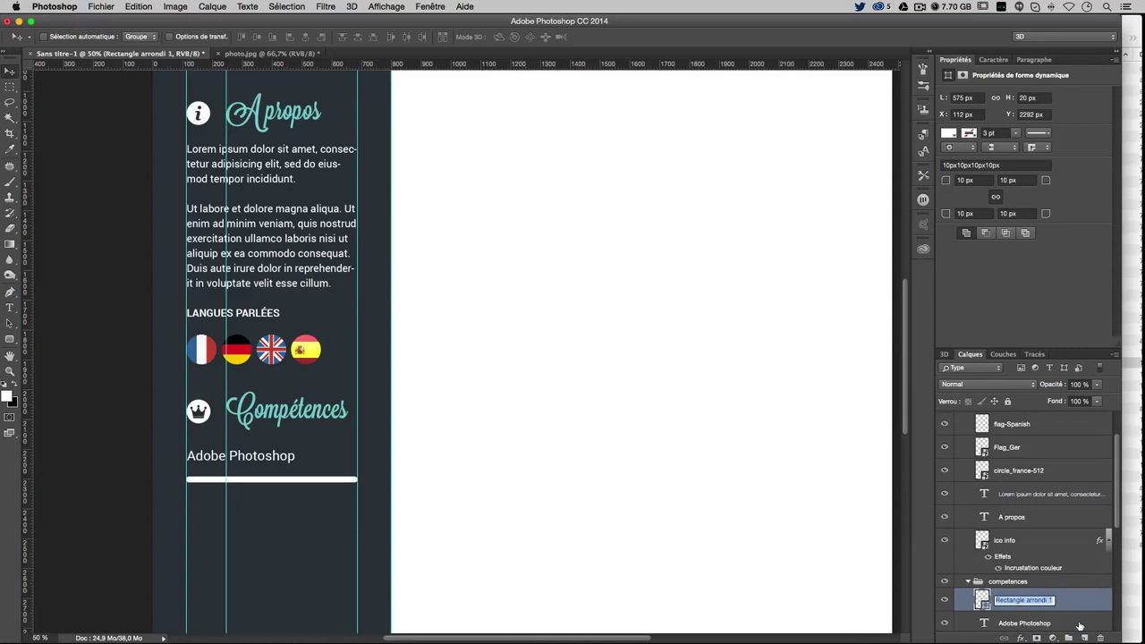
type("bar")
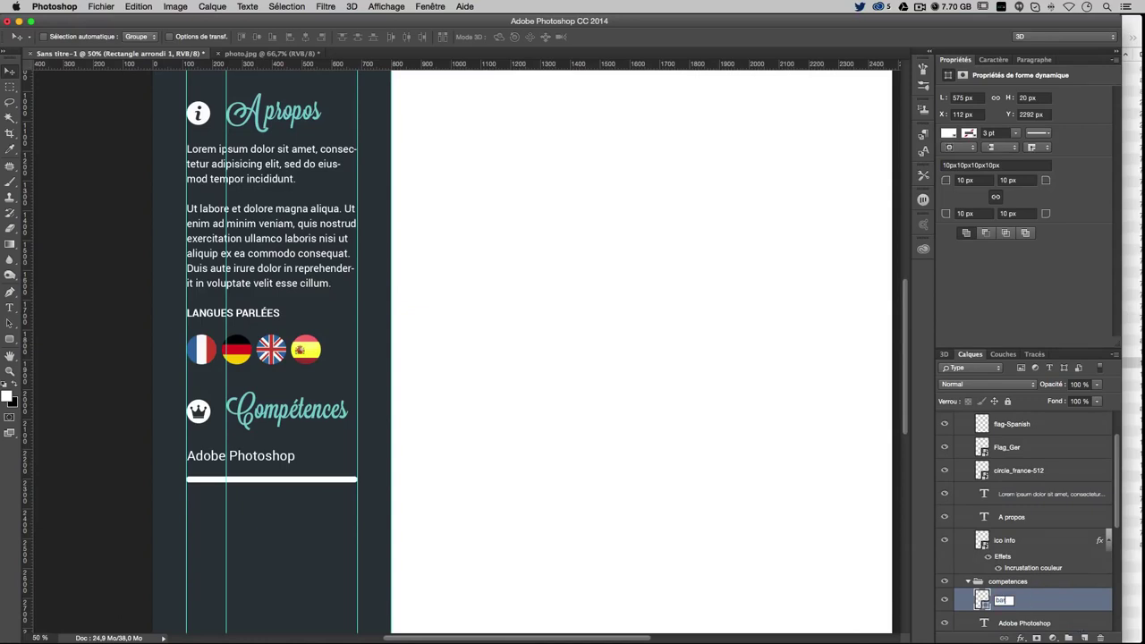
type("Desso")
type("us")
key("BackSpace")
type("Bar")
key("Return")
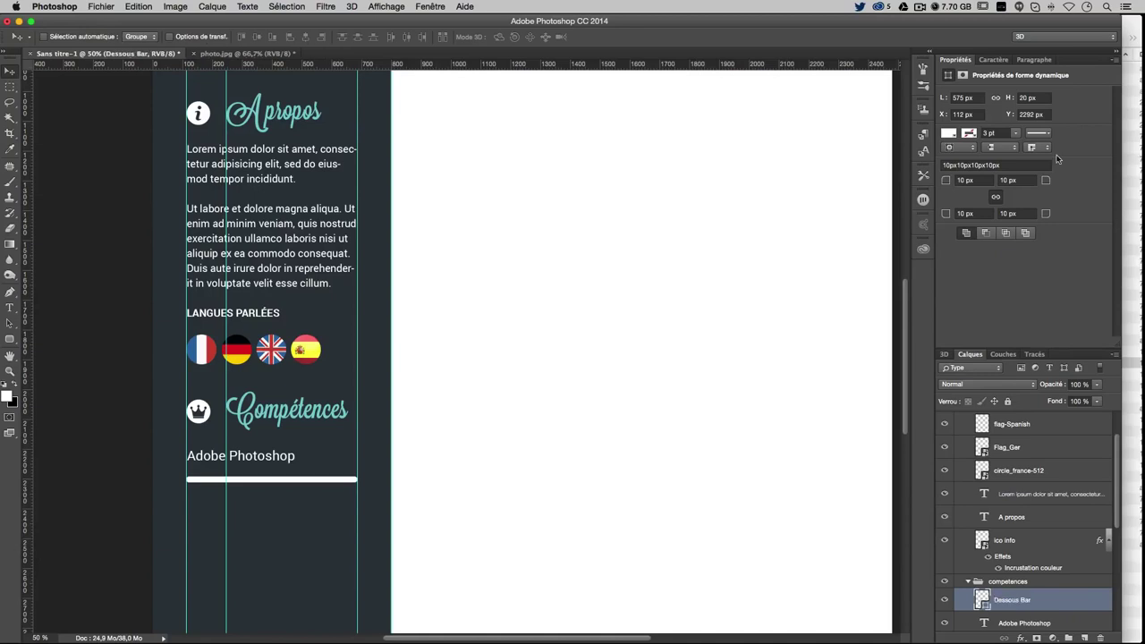
- Fill the bar with near-black #101416
double_click(982, 599)
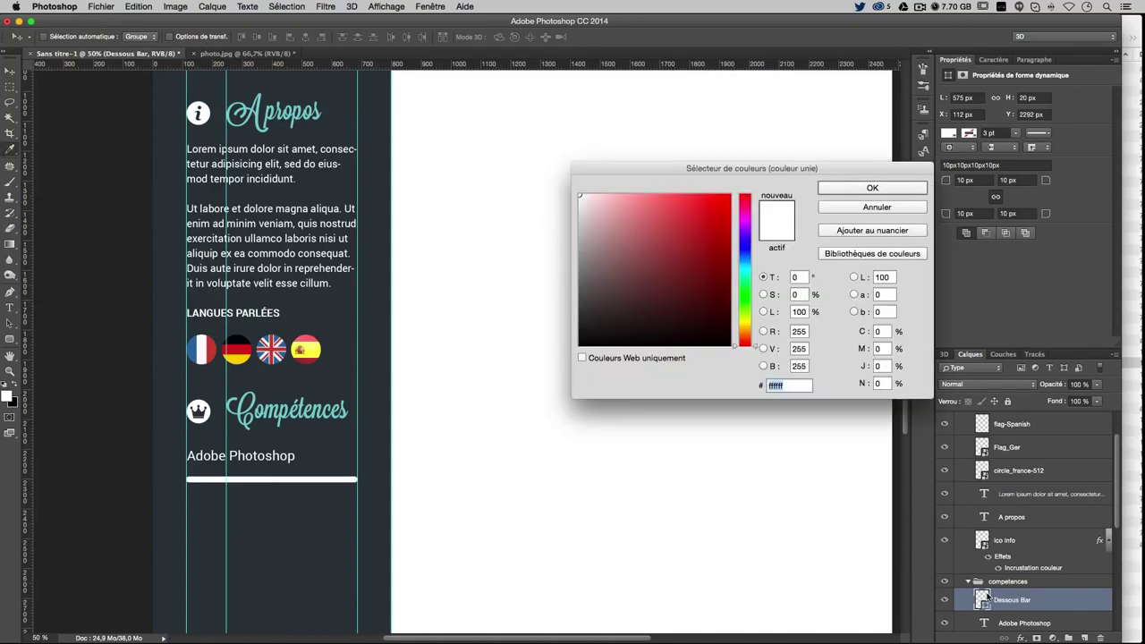
left_click(302, 506)
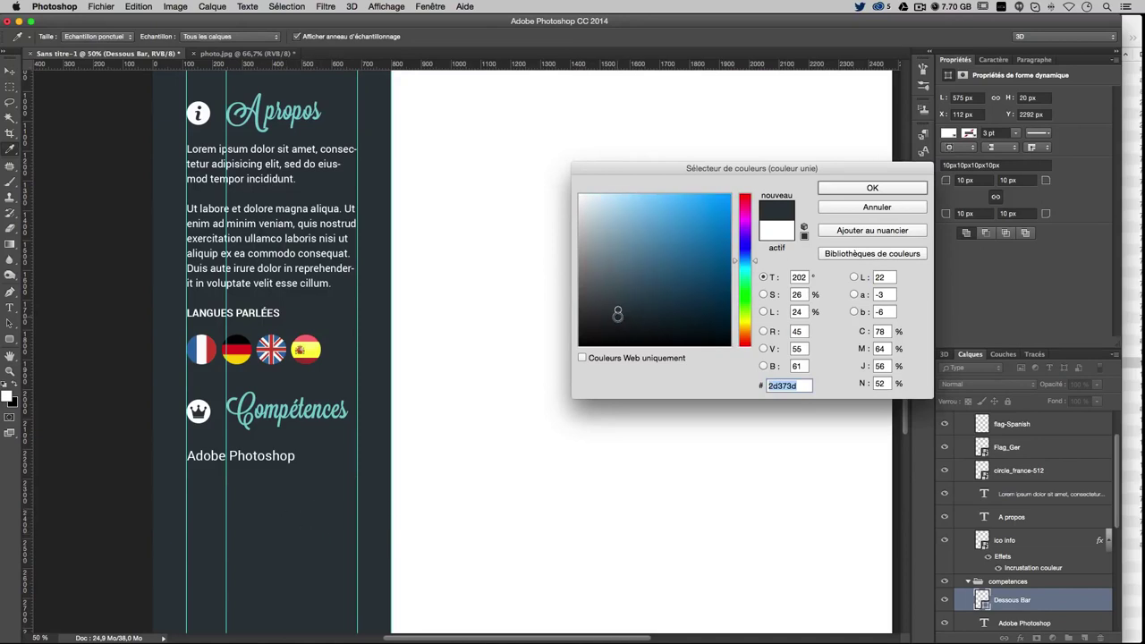
left_click_drag(618, 312, 616, 326)
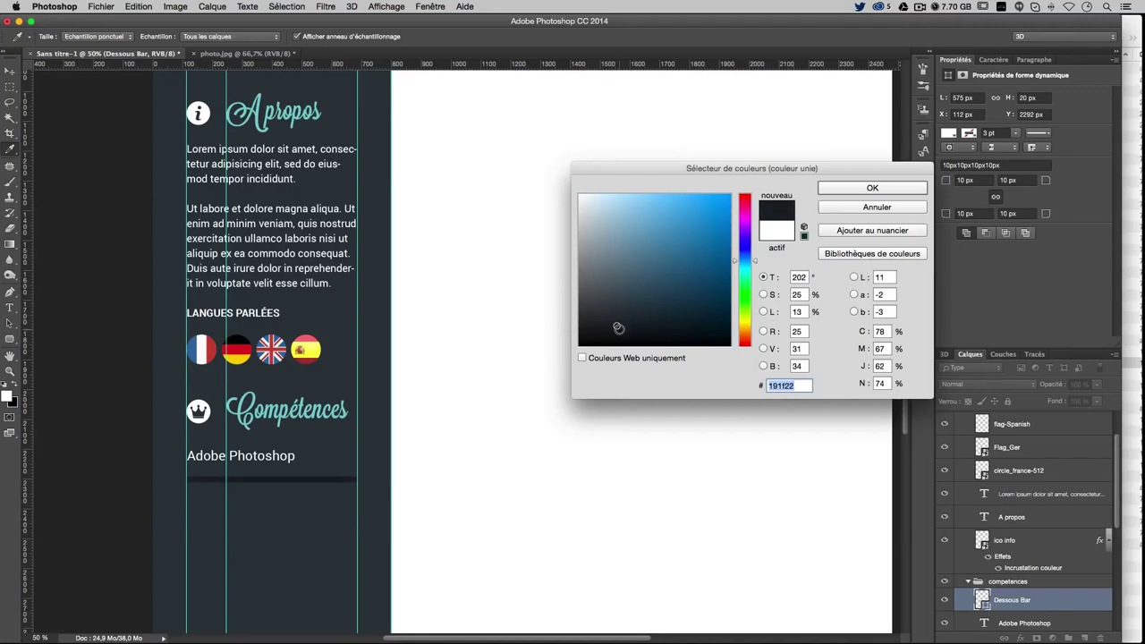
left_click_drag(616, 327, 617, 332)
left_click(616, 333)
left_click(872, 190)
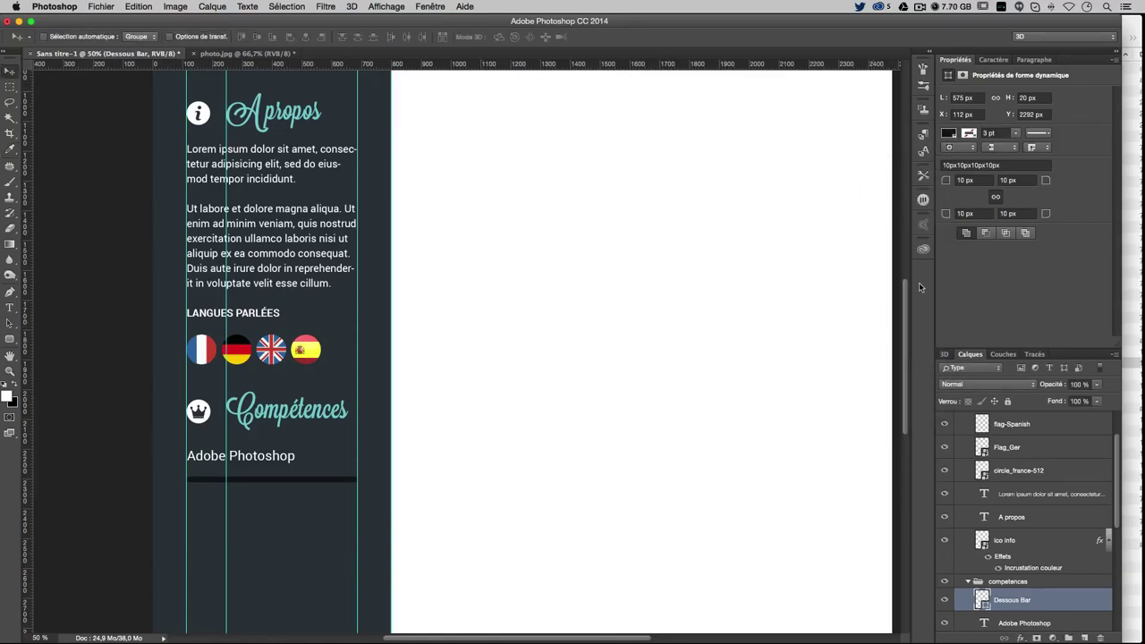
- Make the bar 25 px tall
left_click(1031, 96)
type("4")
key("Return")
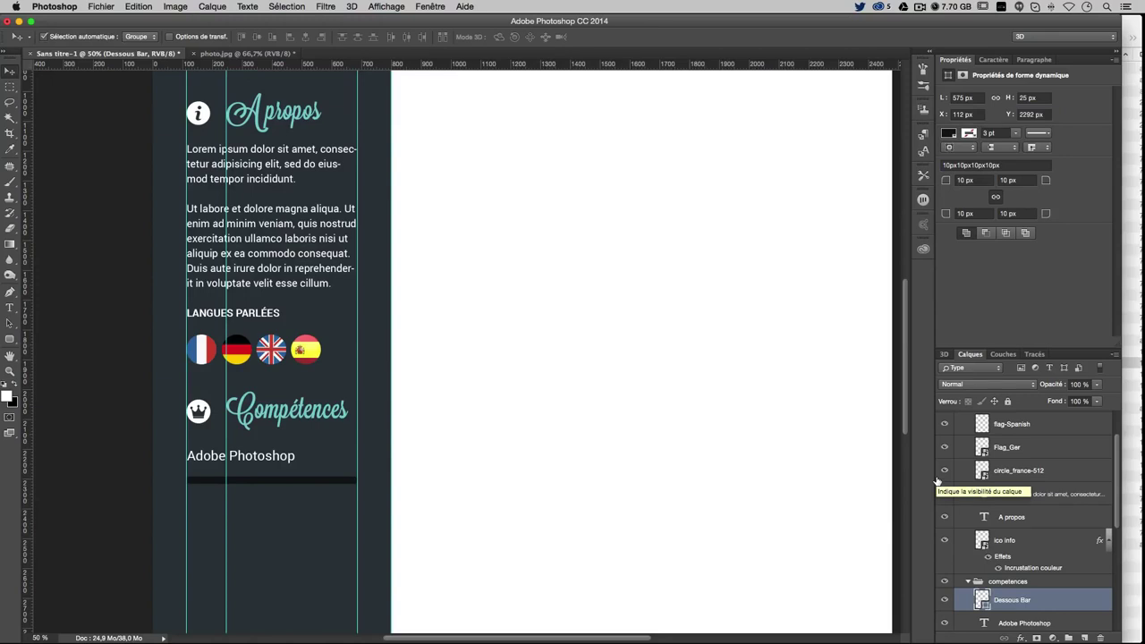
- Duplicate Dessous Bar and fill the copy bright blue
key("ctrl+j")
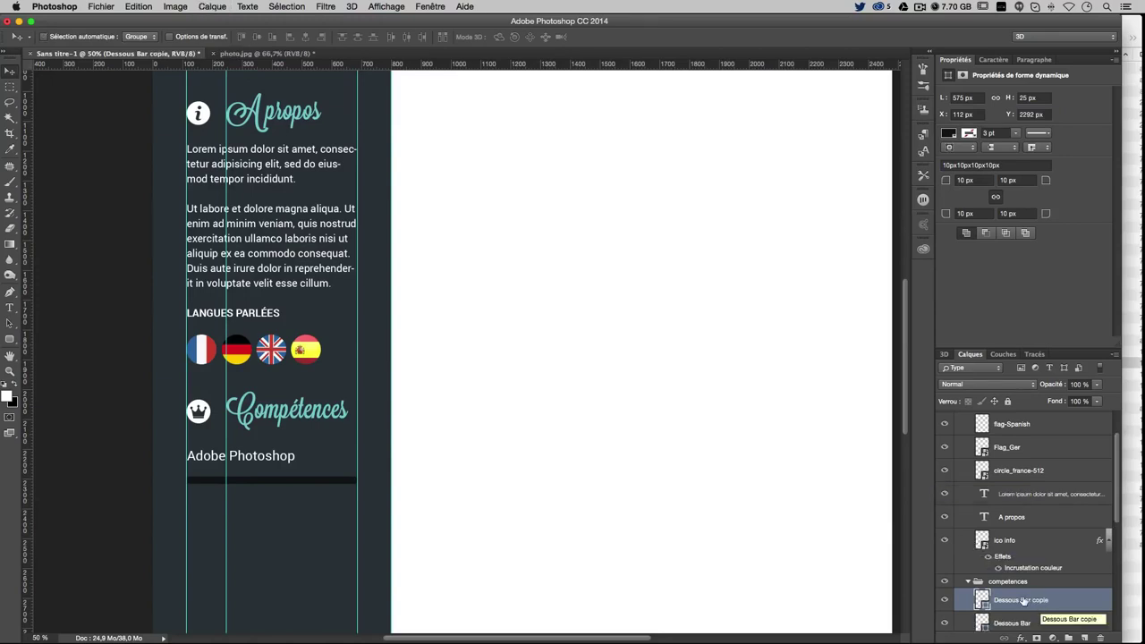
double_click(982, 597)
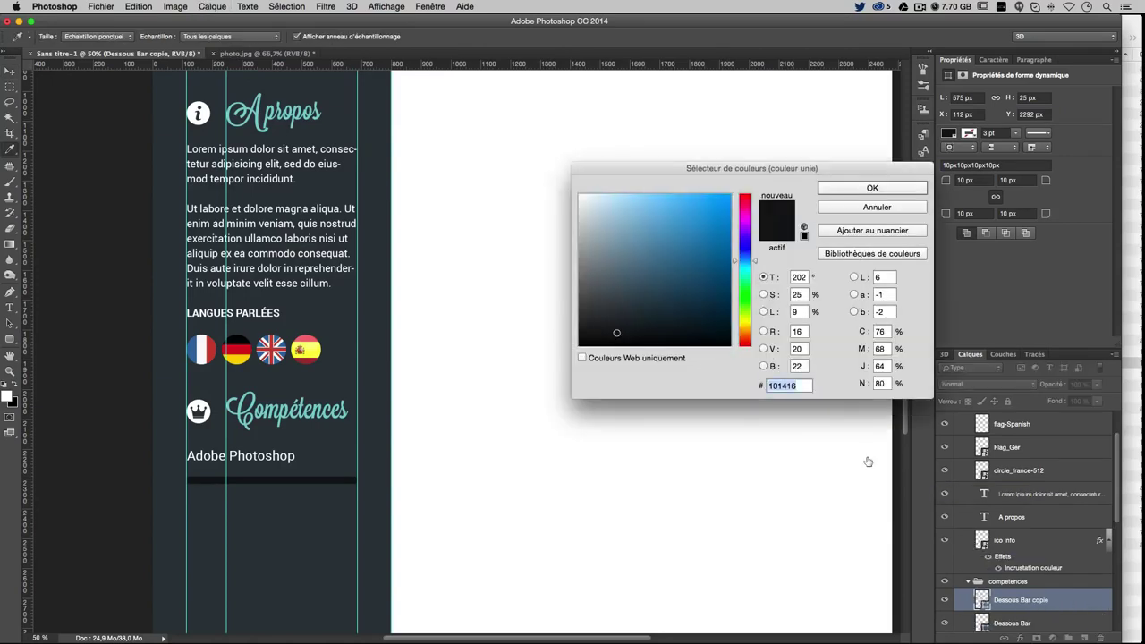
left_click_drag(708, 213, 711, 202)
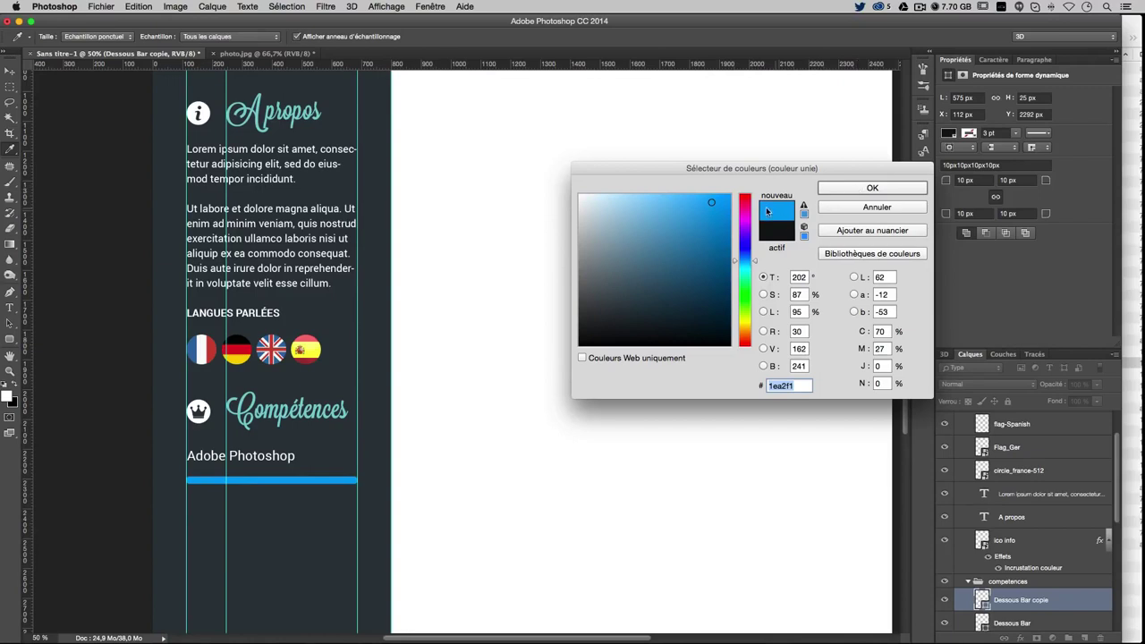
left_click(860, 186)
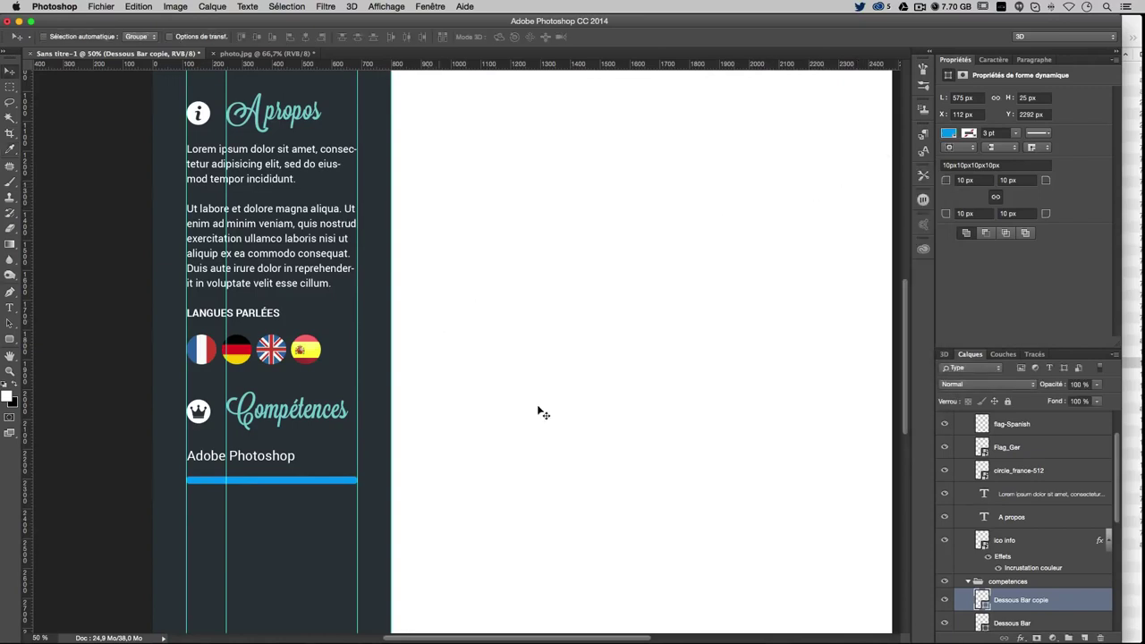
double_click(982, 599)
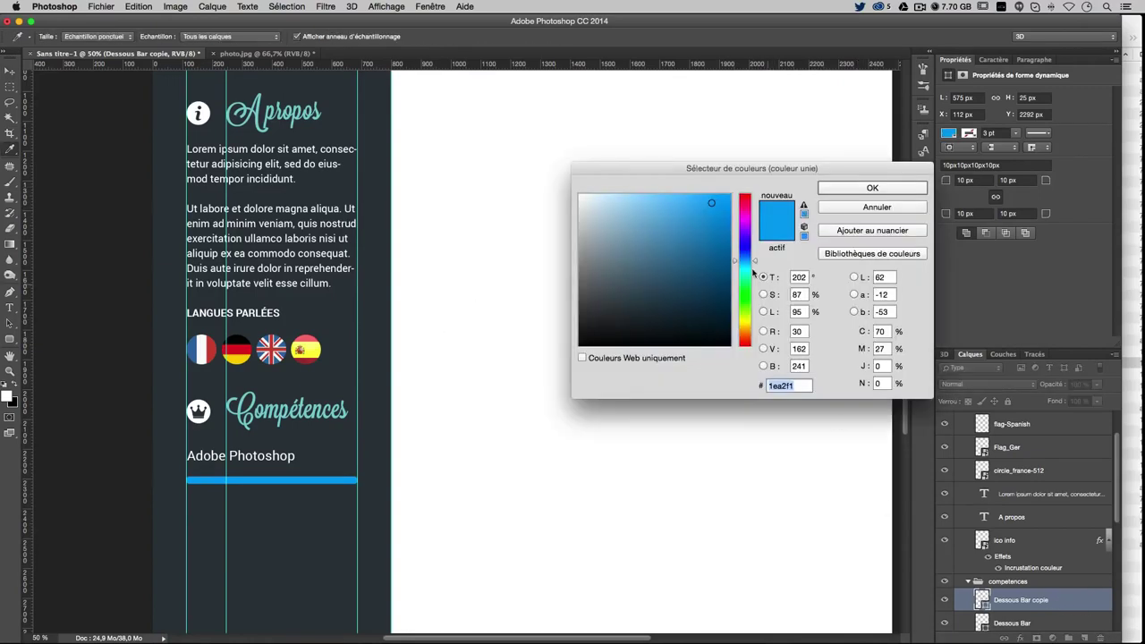
left_click(699, 209)
left_click(767, 386)
left_click_drag(767, 386, 796, 385)
left_click(873, 190)
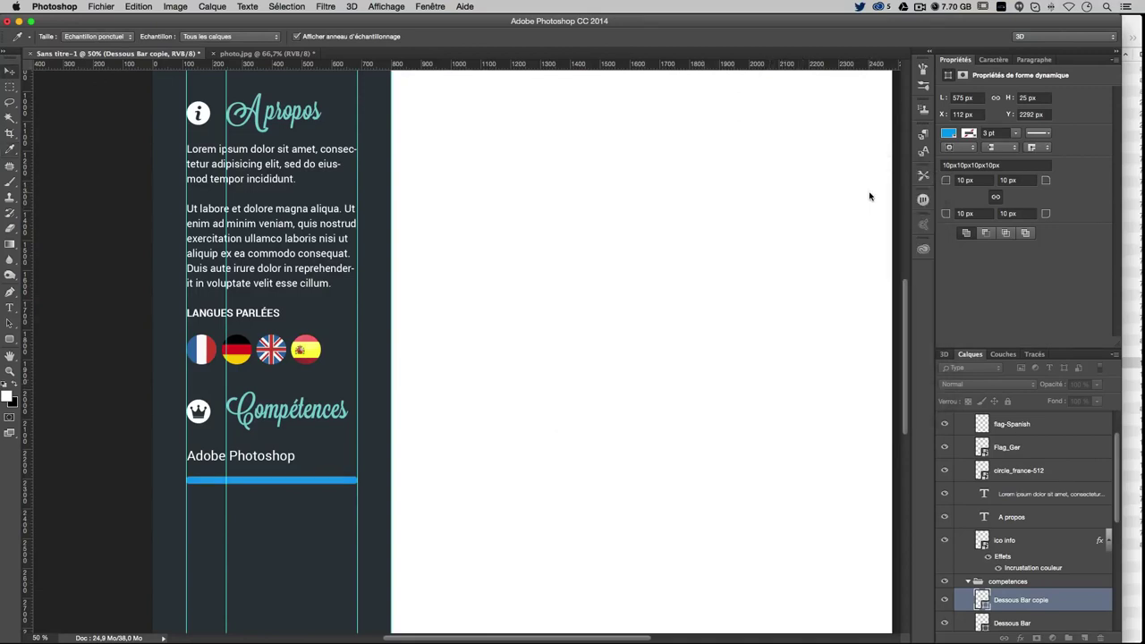
- Shorten the blue bar to 525 px wide over the dark track
left_click(1029, 98)
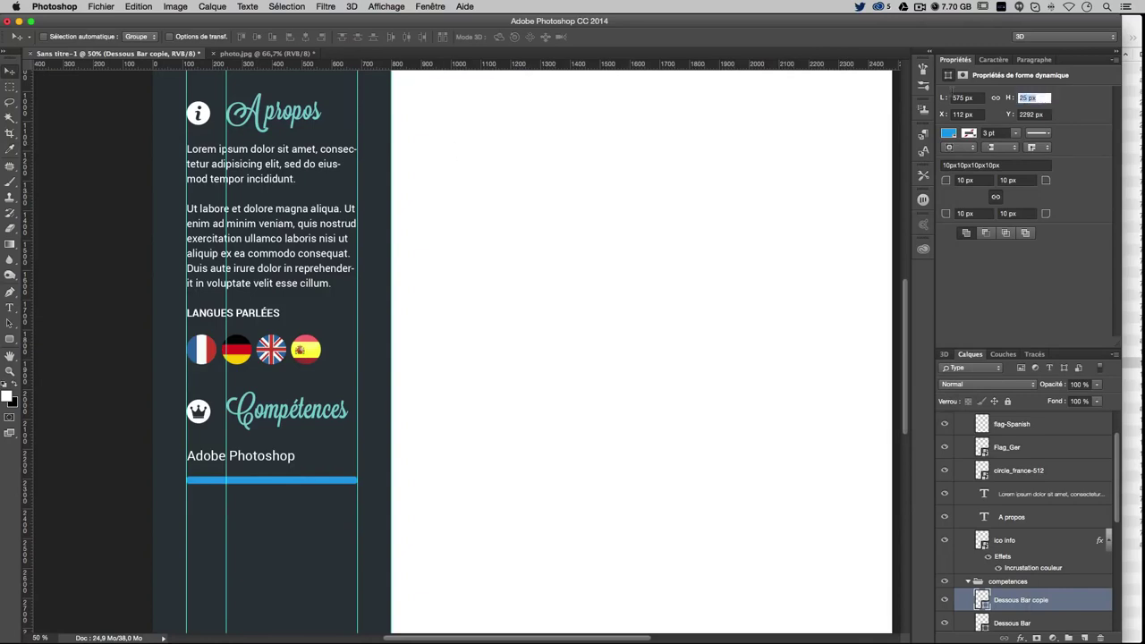
left_click(970, 98)
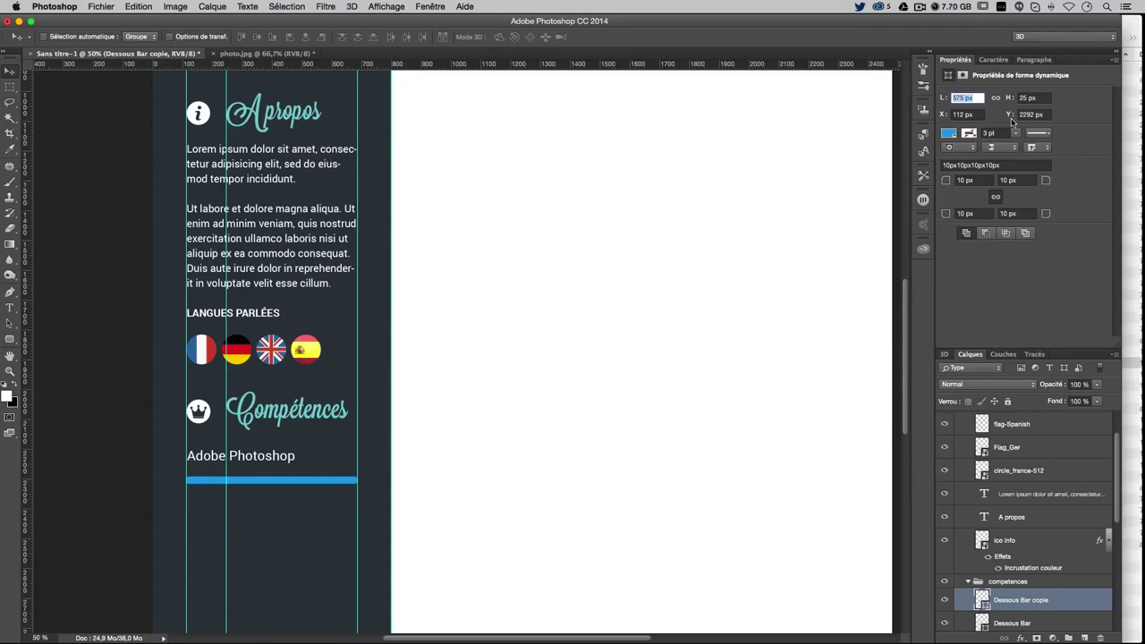
type("525")
key("Return")
key("ctrl+t")
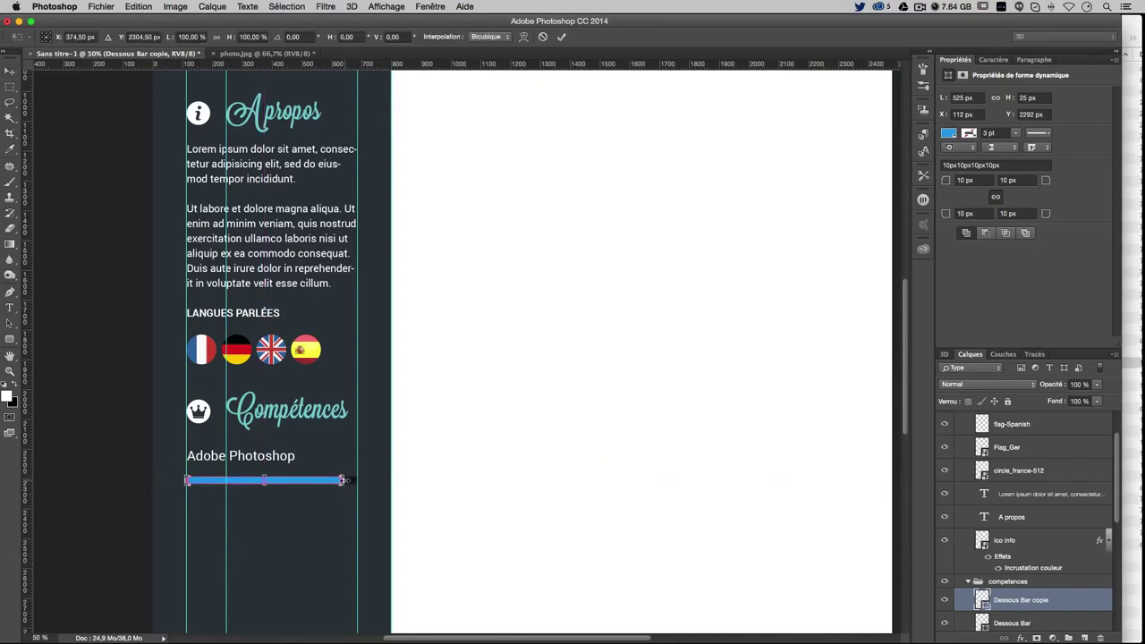
left_click_drag(343, 481, 305, 480)
key("Return")
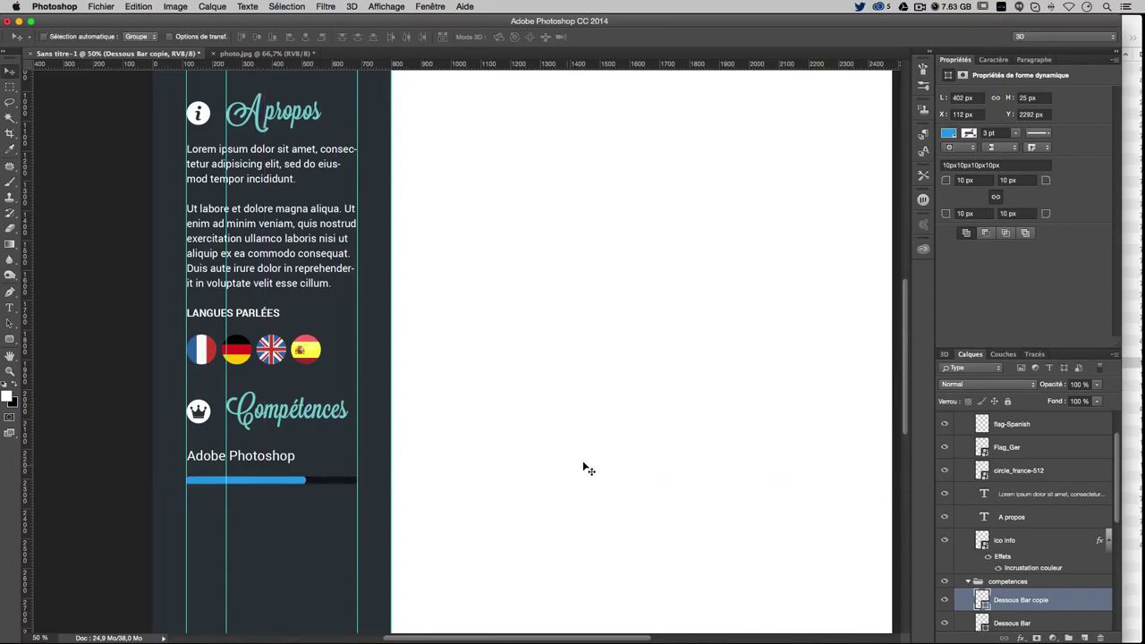
key("ctrl+z")
scroll(1033, 619, "down", 1)
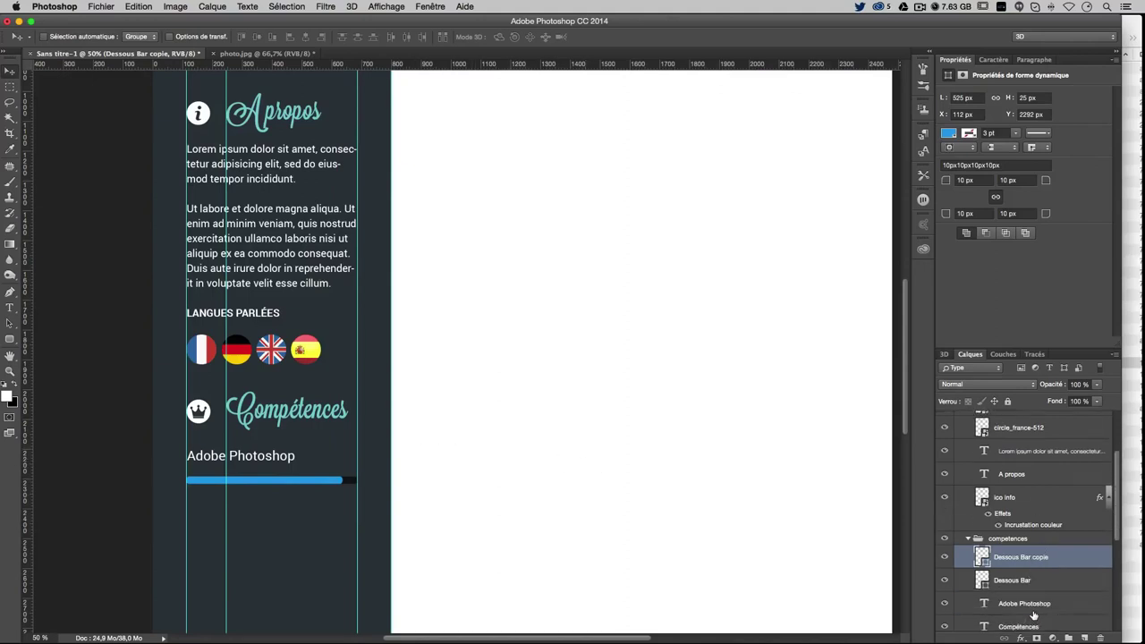
- Duplicate the Adobe Photoshop label and both bars as a second skill row below
left_click(1036, 582, "shift")
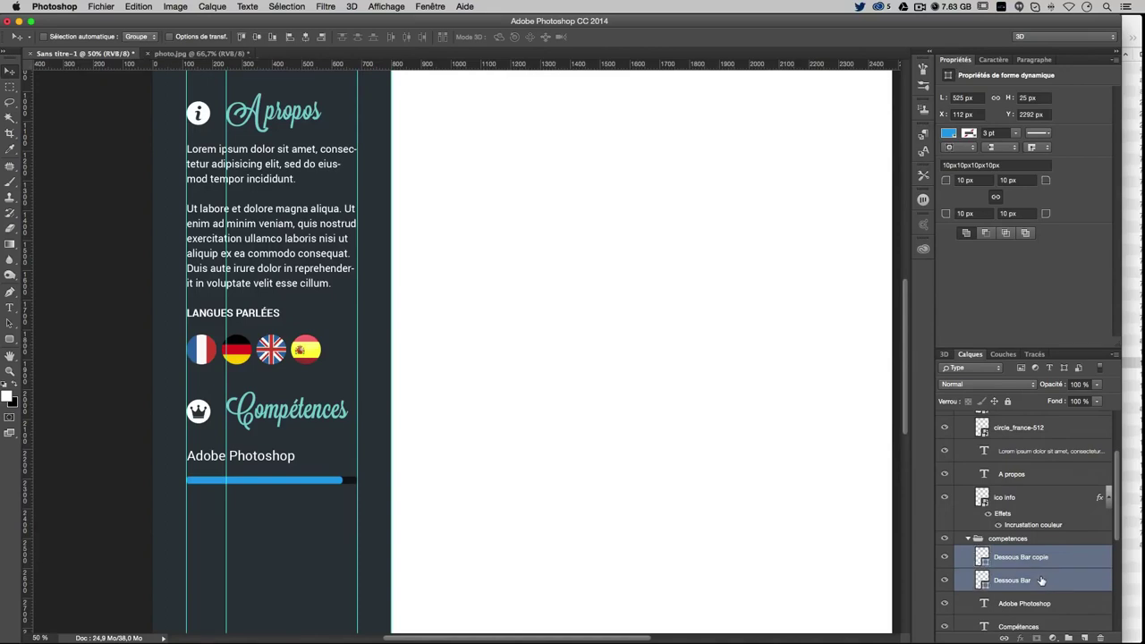
key("Up")
key("Up")
key("Up")
key("Up")
key("Up")
key("Up")
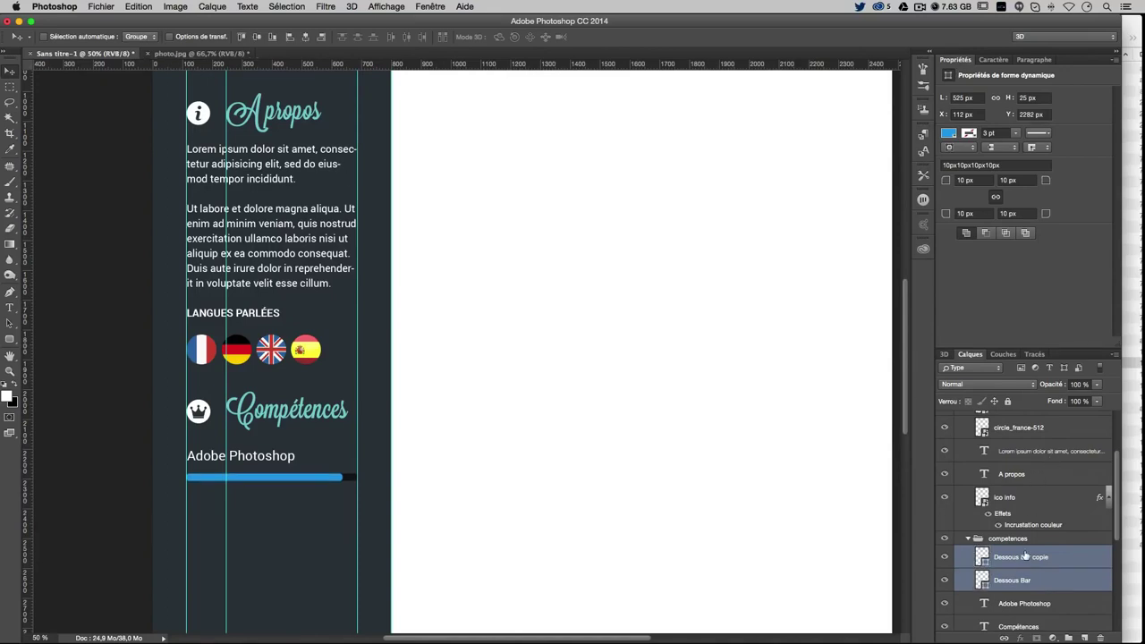
scroll(1025, 555, "down", 1)
left_click(1043, 560)
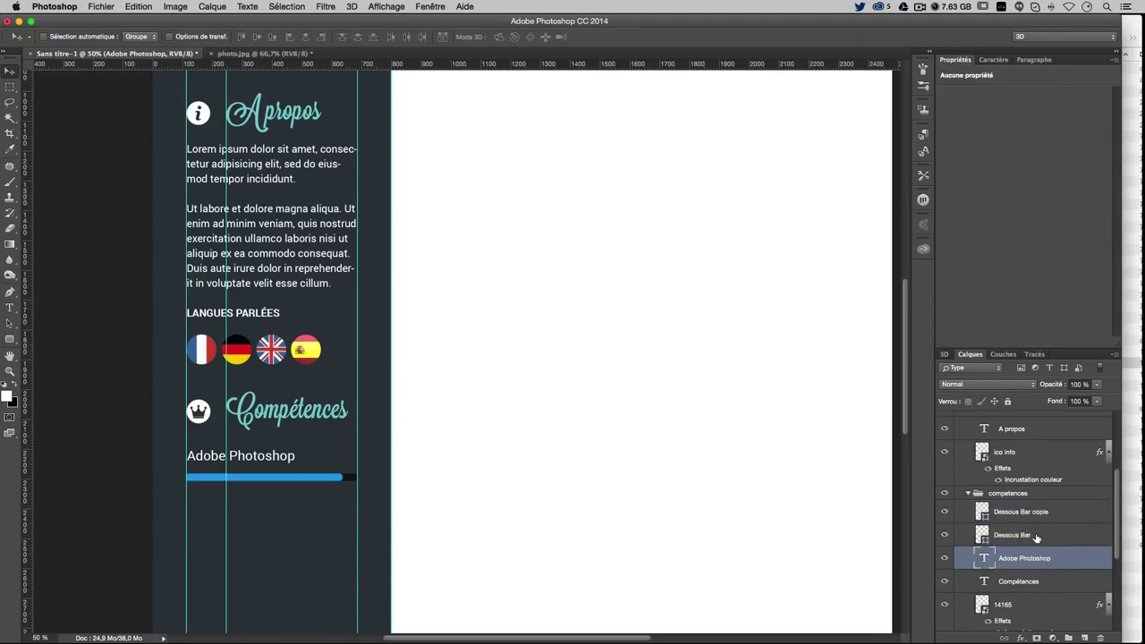
left_click(1037, 521, "shift")
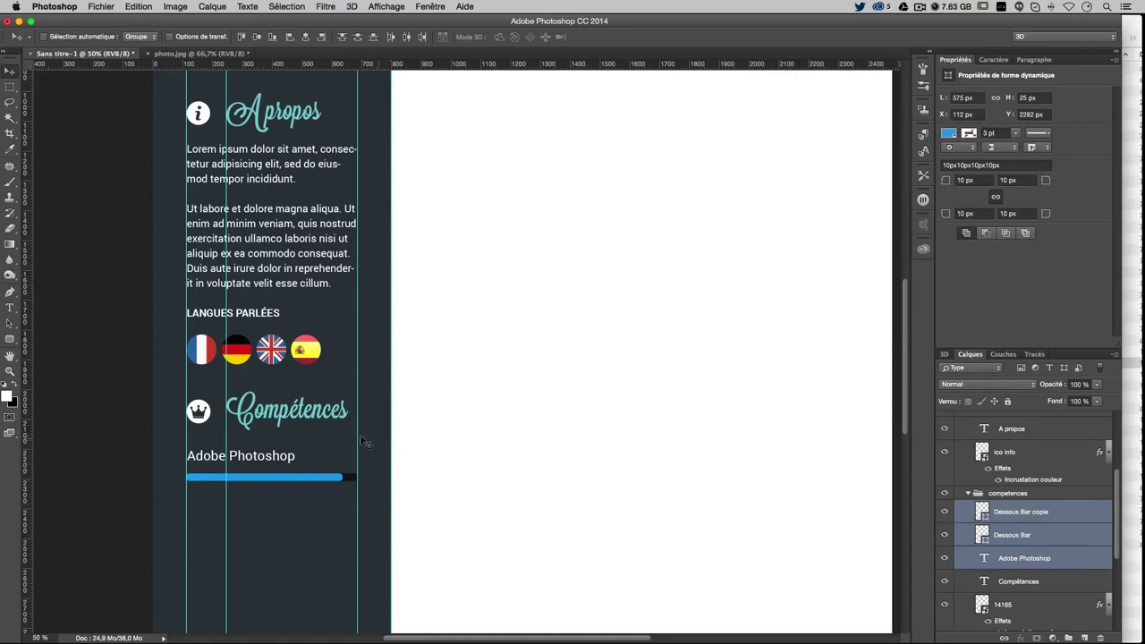
mouse_move(306, 472)
left_mouse_down()
mouse_move(304, 499)
mouse_move(305, 488)
left_mouse_up()
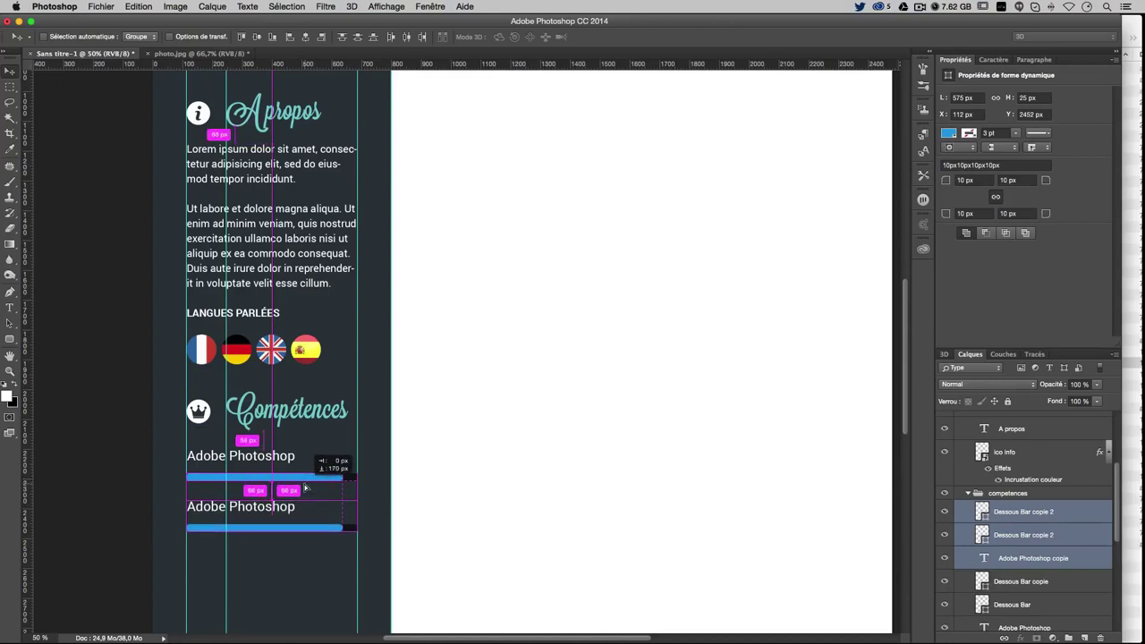
left_click_drag(305, 487, 305, 488)
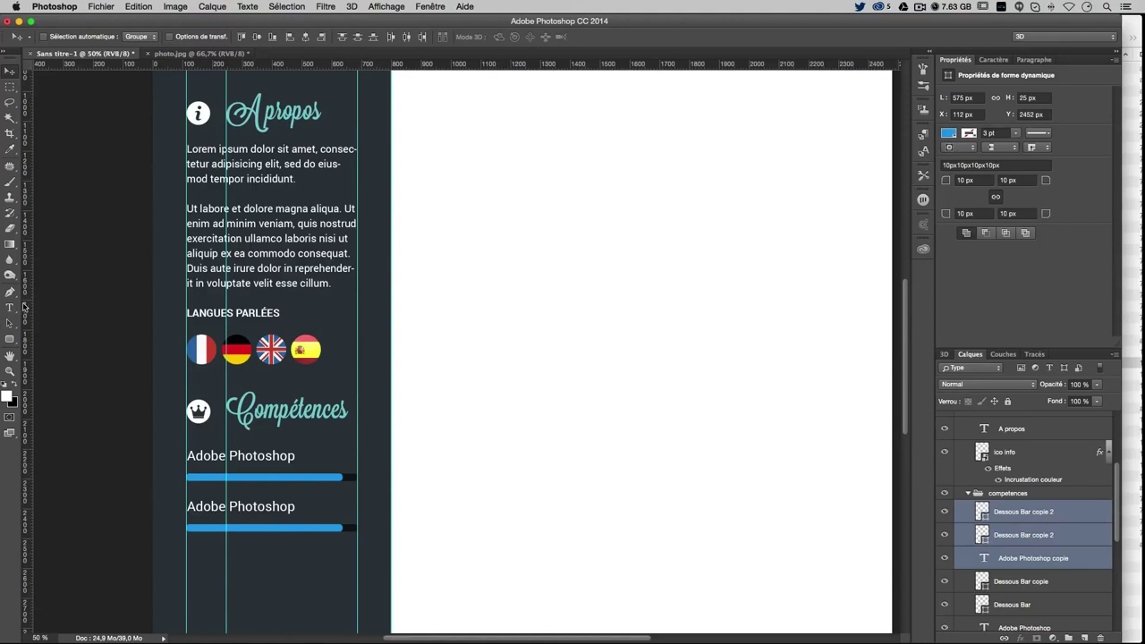
- Change the copied label's text to 'Adobe Illustrator'
left_click(10, 307)
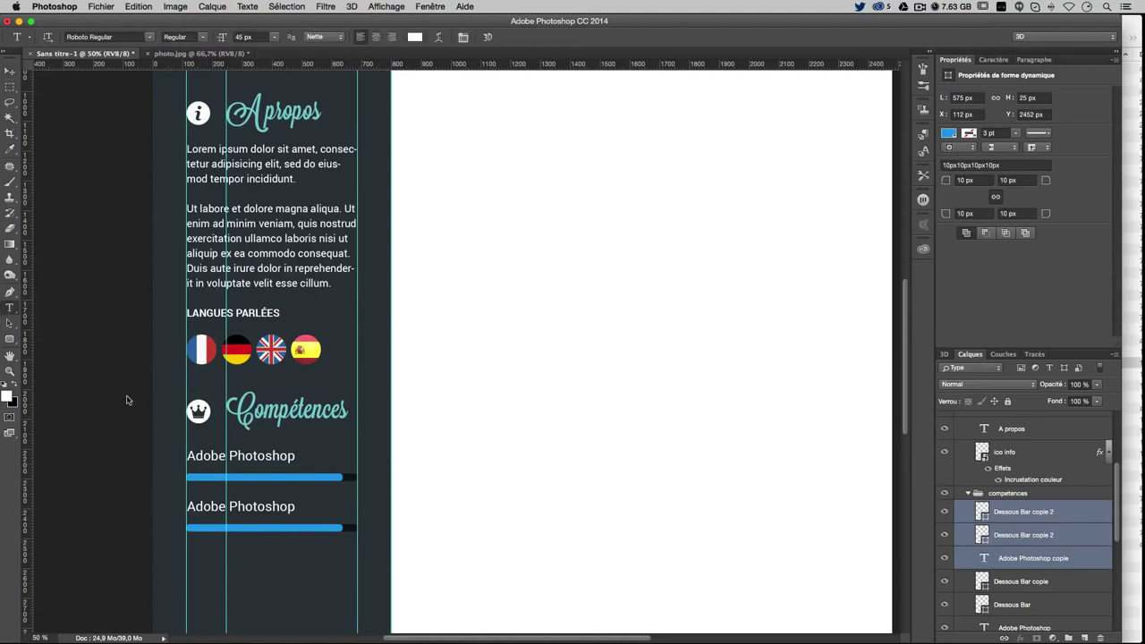
double_click(275, 506)
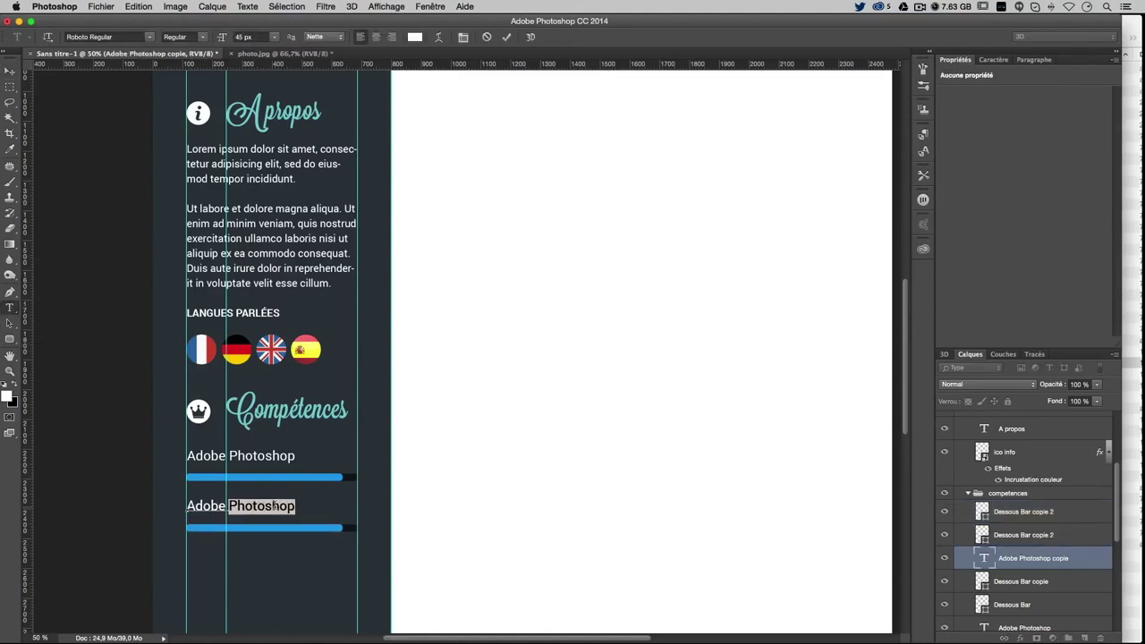
type("Illustrator")
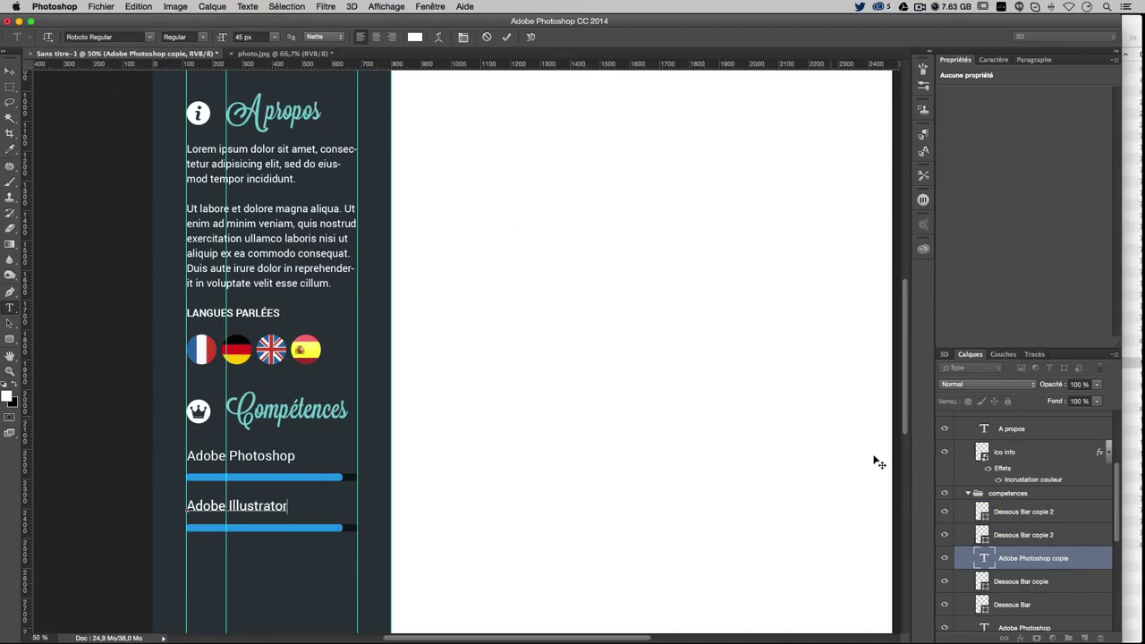
scroll(906, 491, "down", 1)
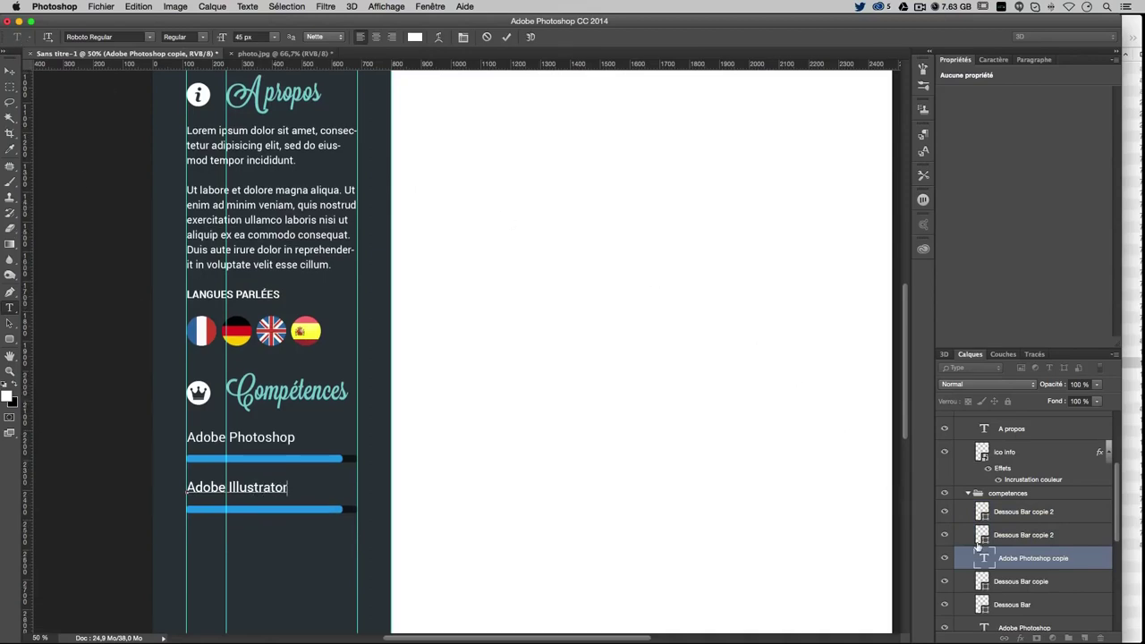
left_click(9, 70)
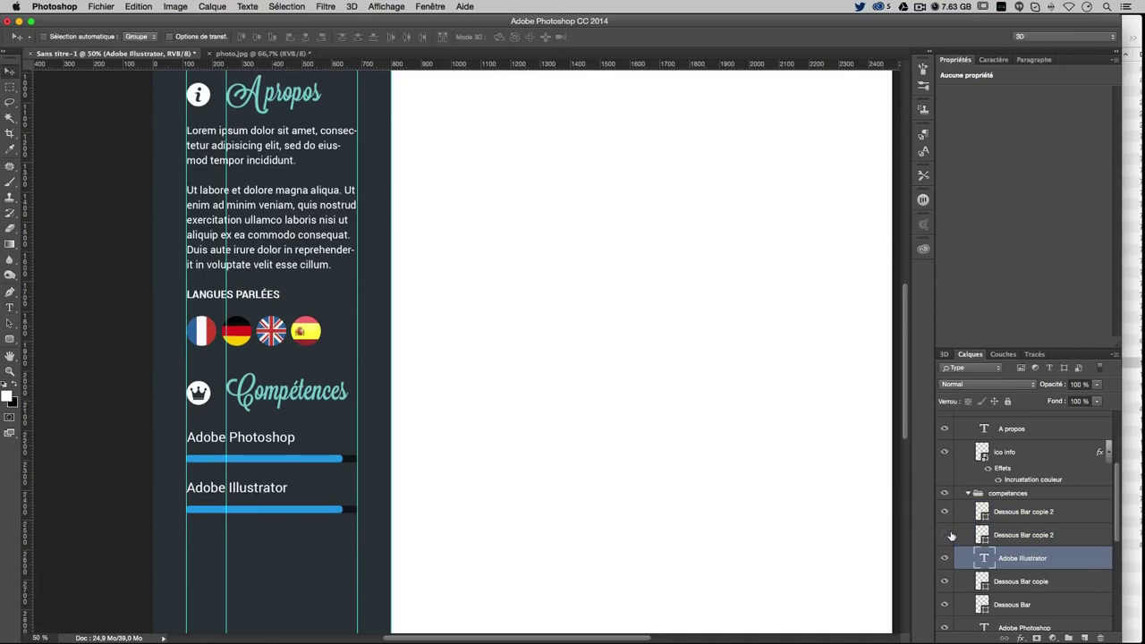
left_click(1052, 536)
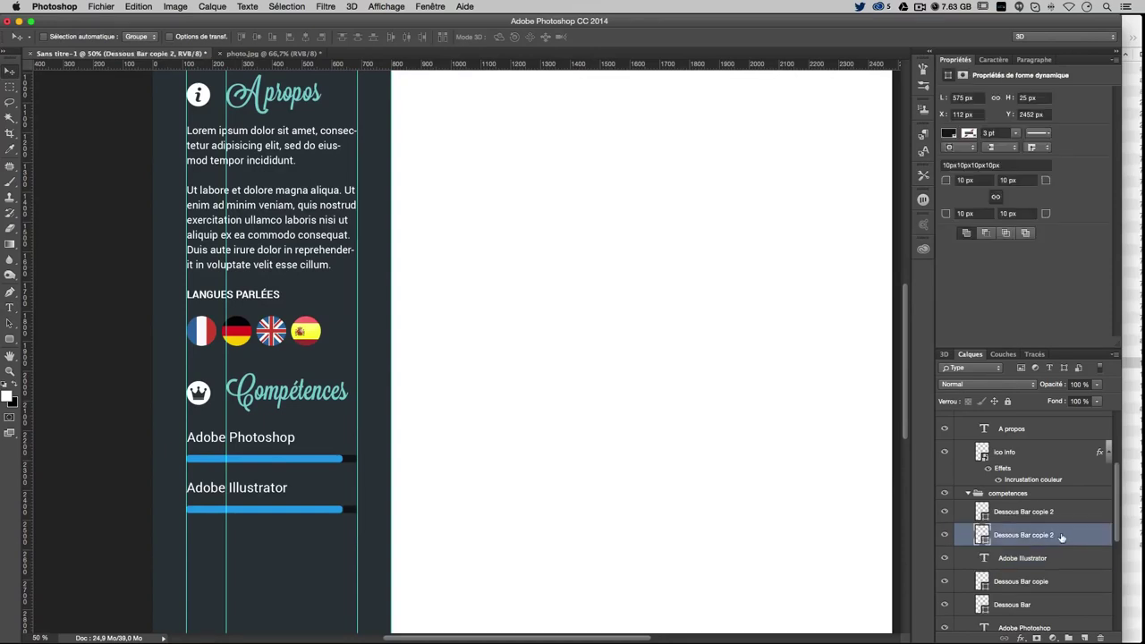
- Recolour the Adobe Illustrator fill bar orange/golden yellow
left_click(1029, 514)
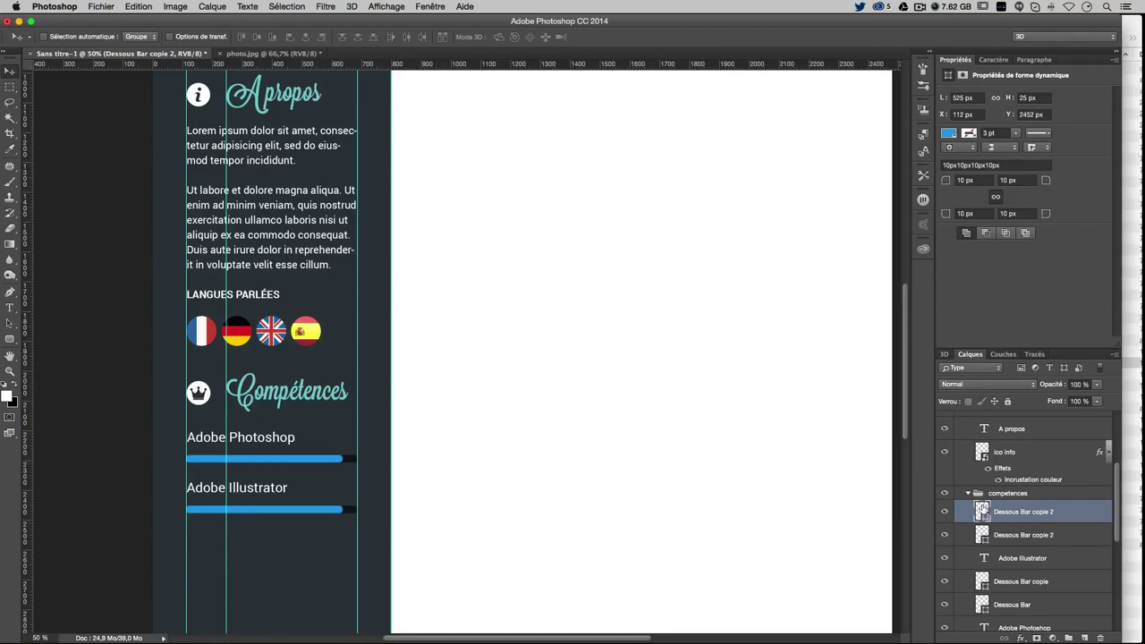
double_click(982, 510)
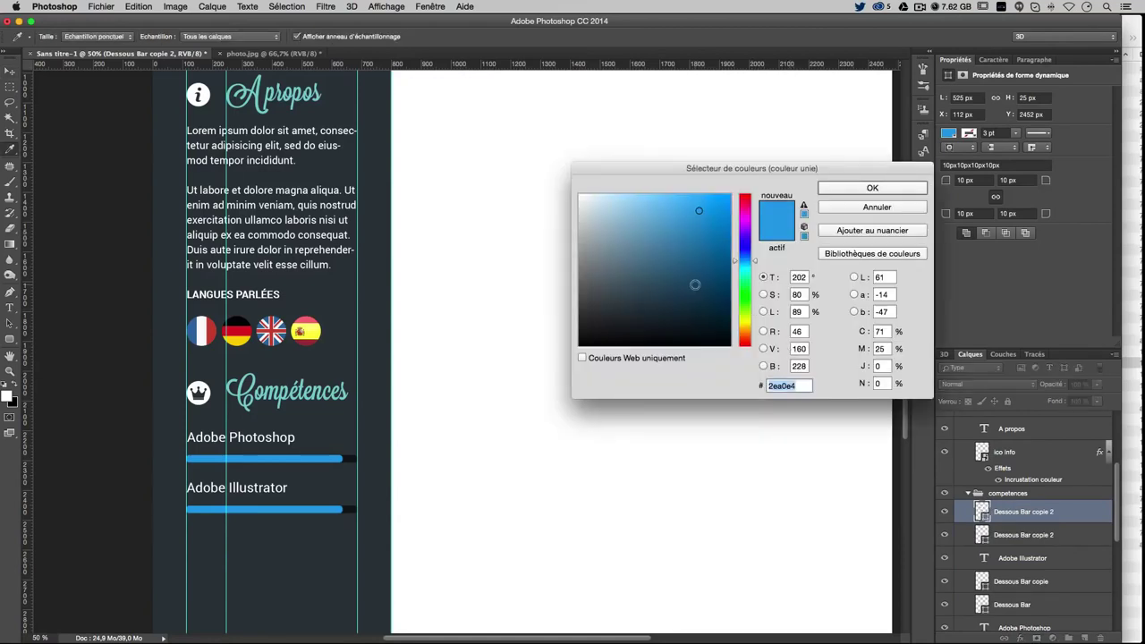
left_click(749, 329)
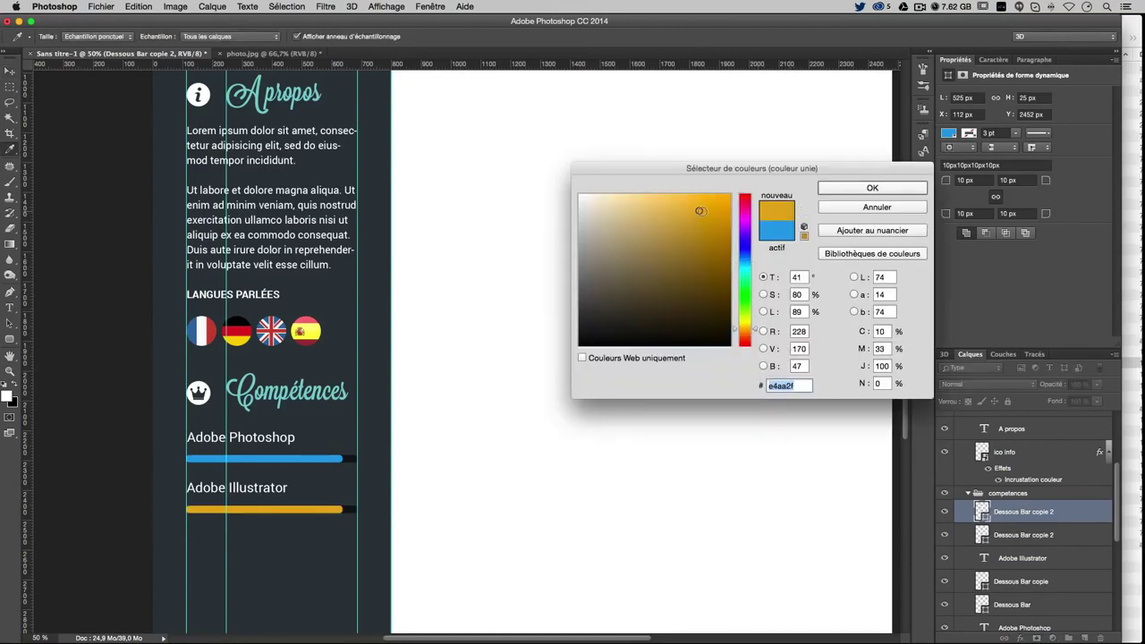
left_click(701, 207)
left_click_drag(803, 386, 761, 388)
left_click(860, 188)
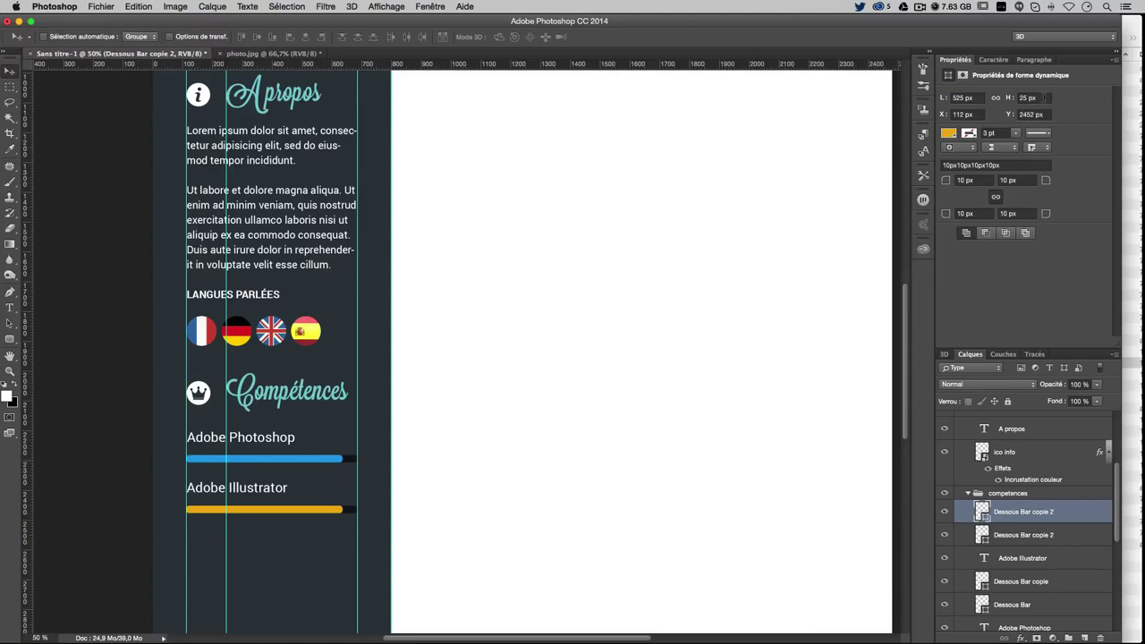
- Shorten the Illustrator bar to 450 px wide and hide the guides
left_click(967, 98)
type("500")
key("Return")
type("450")
key("Return")
key("ctrl+semicolon")
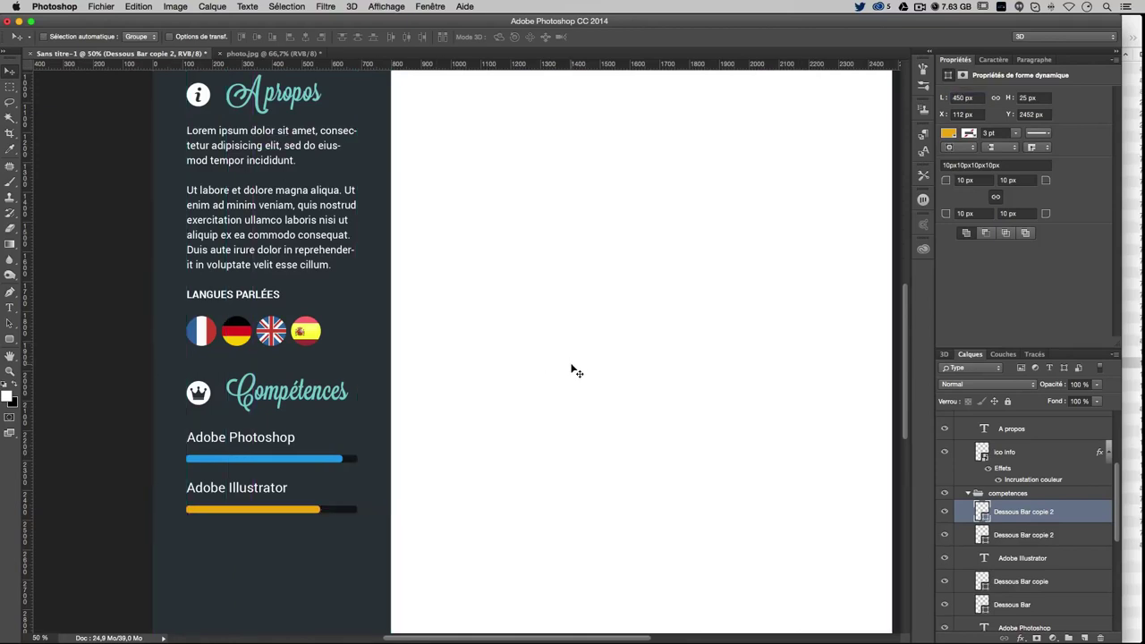
key("ctrl+minus")
key("ctrl+minus")
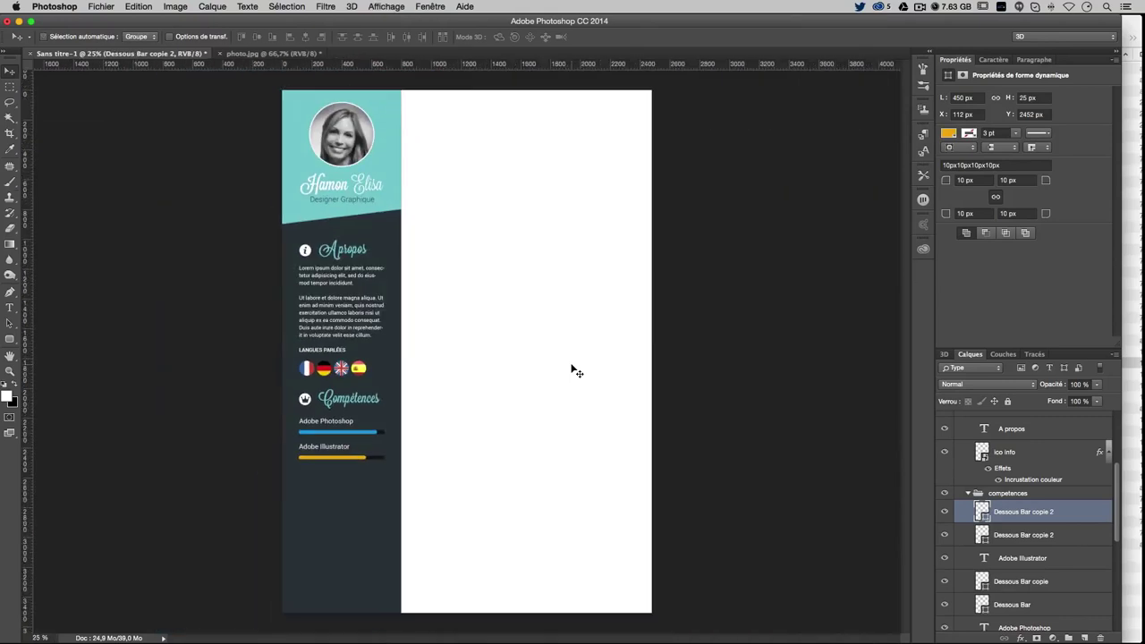
- Rename the Photoshop fill-bar layer 'Dessous Bar copie' to 'Bar ps'
key("ctrl+plus")
key("ctrl+plus")
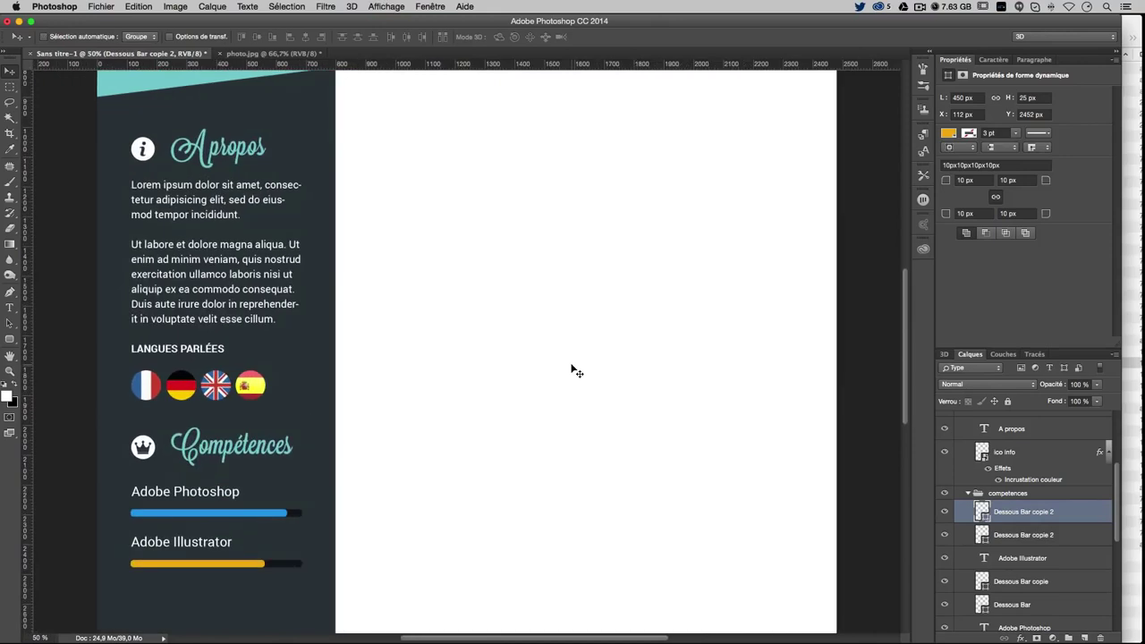
scroll(574, 370, "down", 1)
scroll(574, 371, "down", 3)
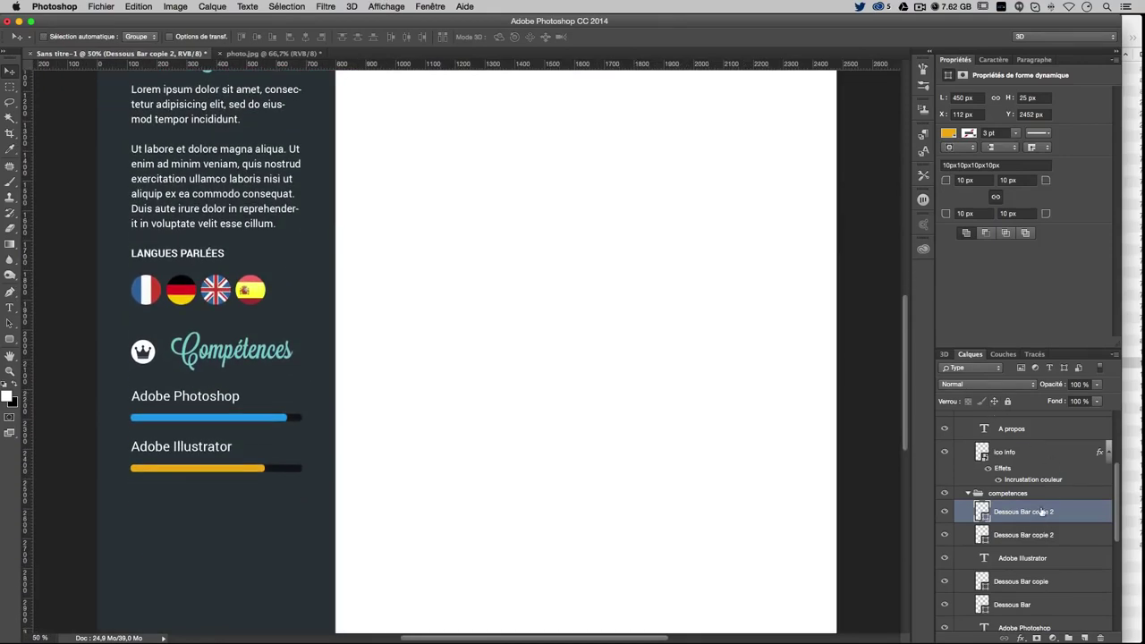
double_click(1020, 581)
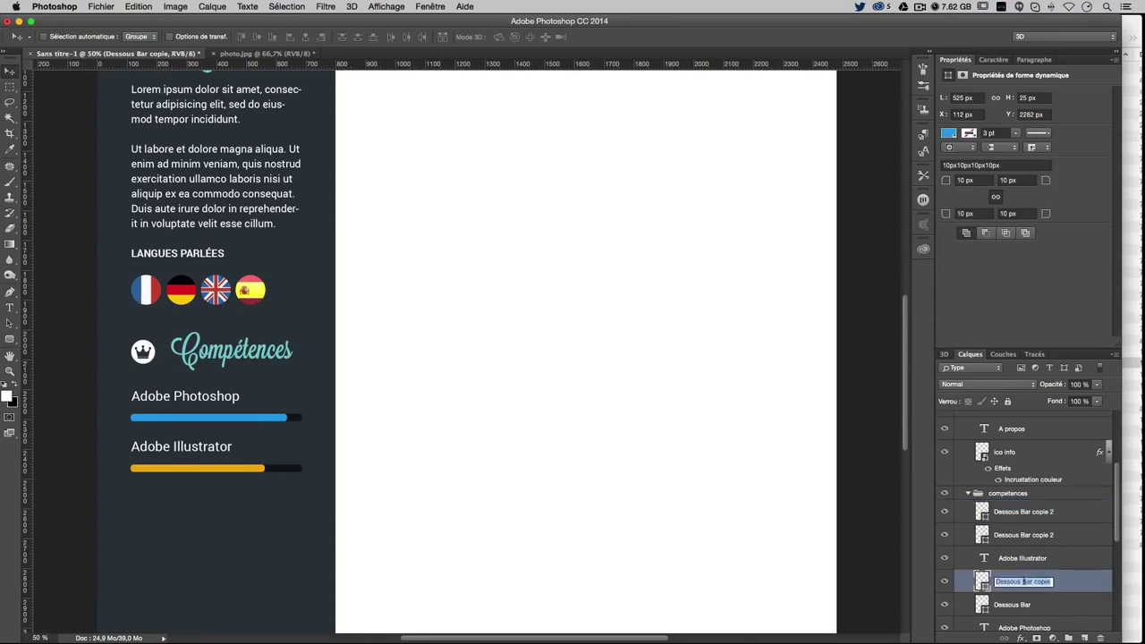
mouse_move(1012, 581)
left_mouse_down()
mouse_move(1057, 583)
mouse_move(995, 581)
left_mouse_up()
key("BackSpace")
double_click(1021, 581)
type("ps")
key("Return")
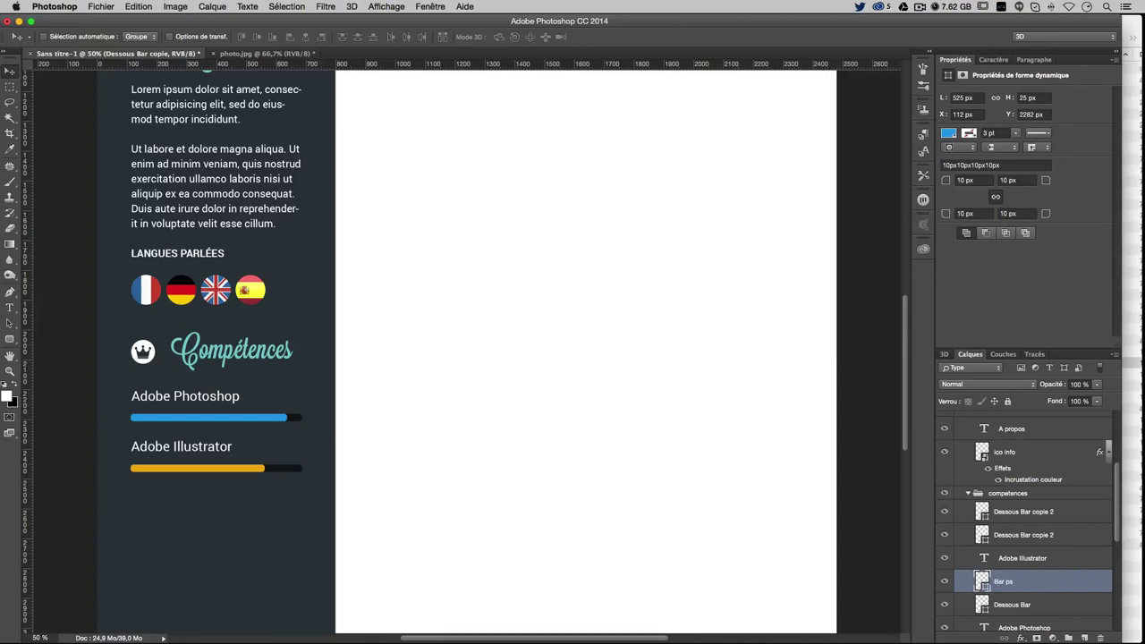
- Rename the Illustrator fill-bar layer to 'Bar ai'
double_click(1035, 511)
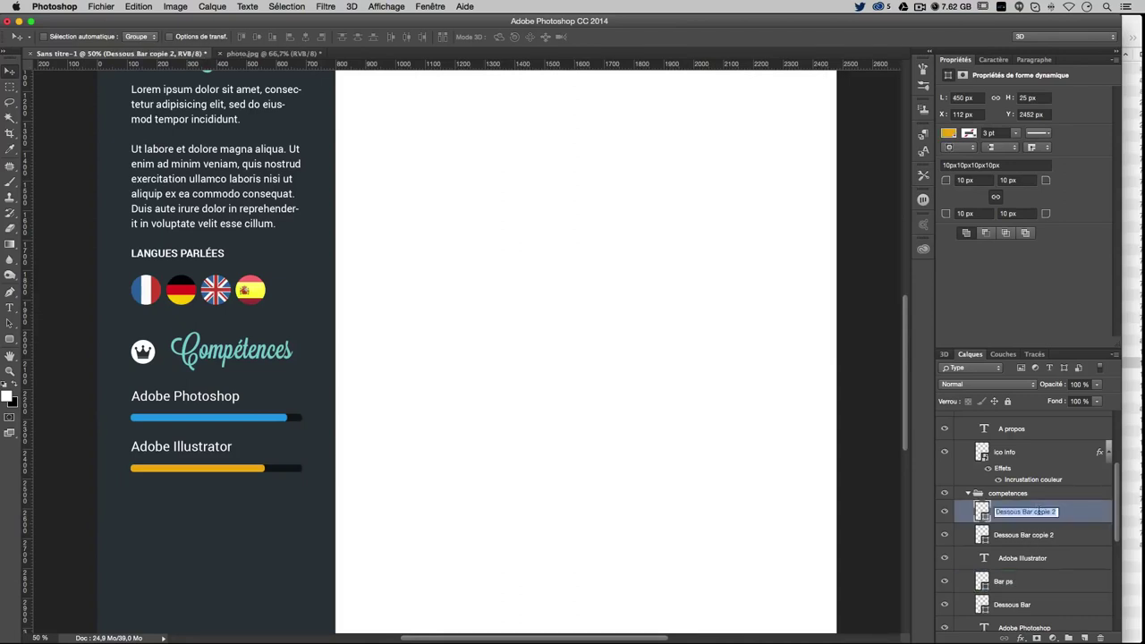
type("B")
key("BackSpace")
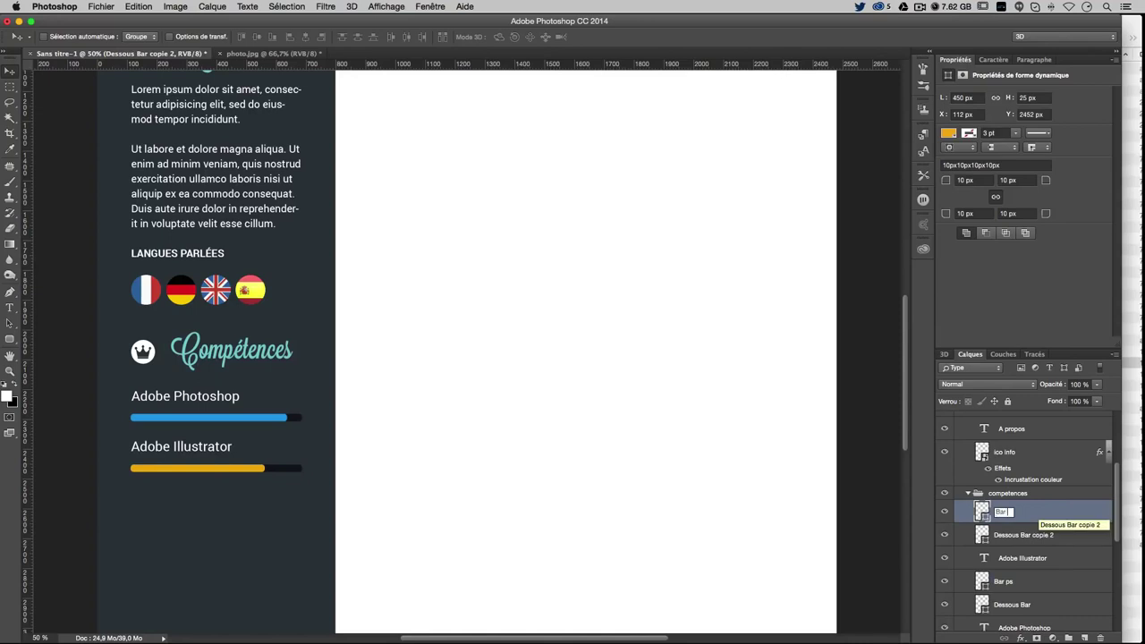
key("Return")
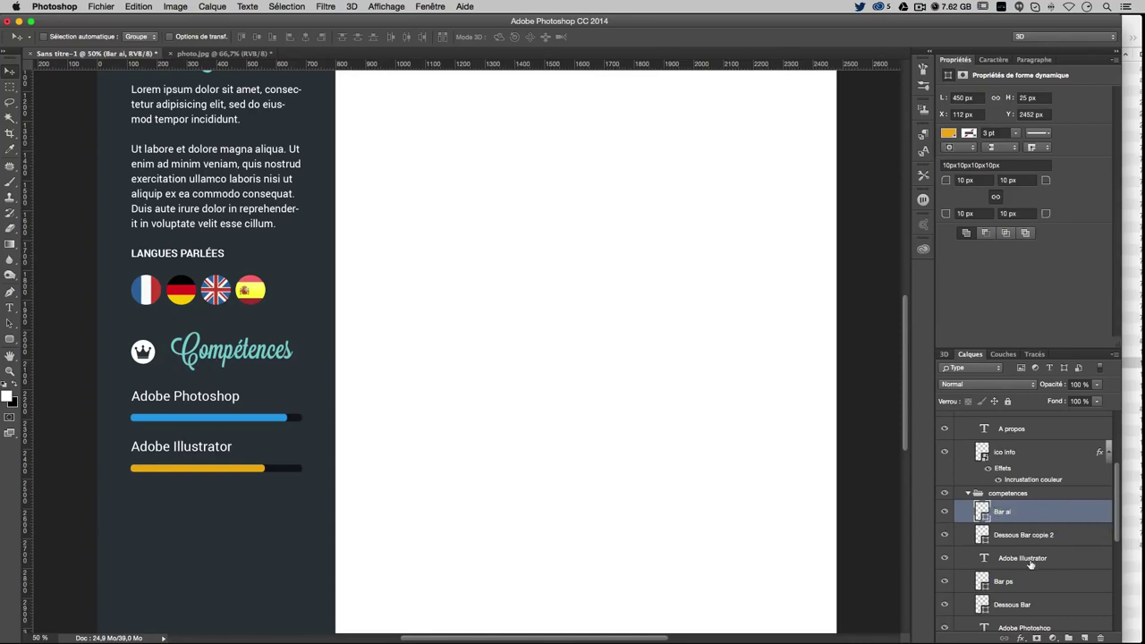
left_click(1033, 559, "shift")
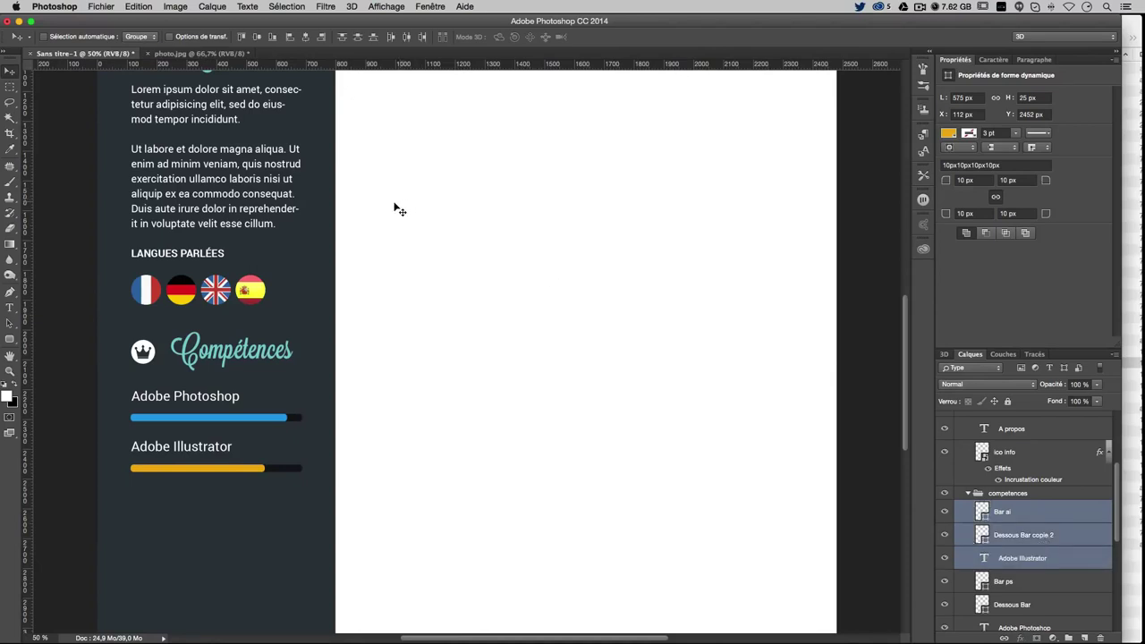
- Duplicate the Illustrator skill row below it and relabel the copy 'Adobe Dreamweaver'
left_click_drag(276, 224, 299, 295)
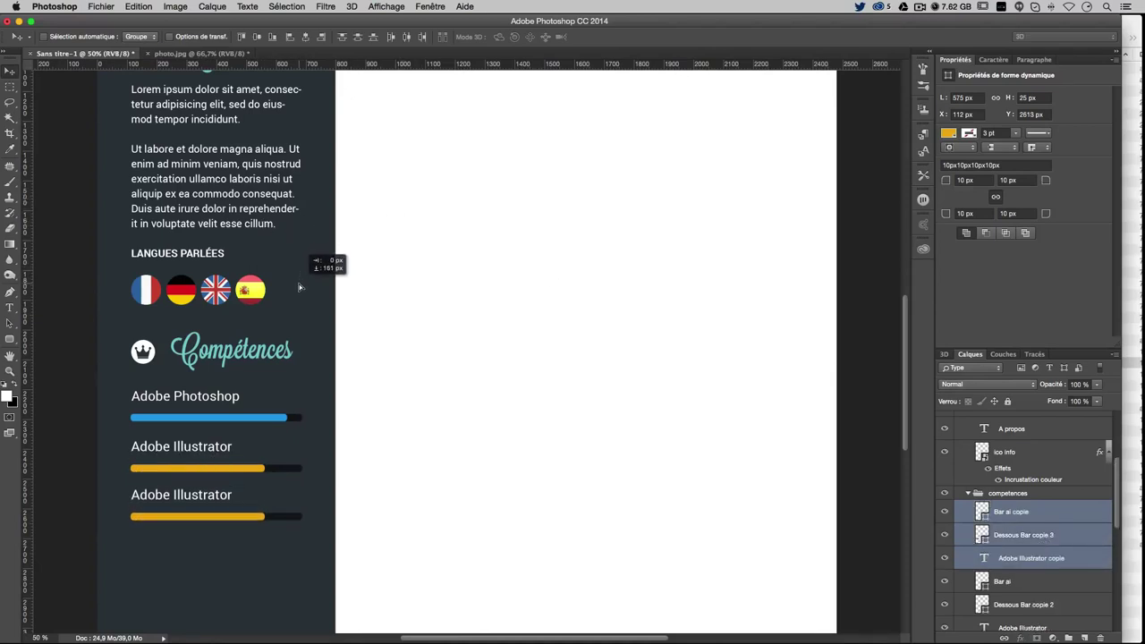
key("ctrl+semicolon")
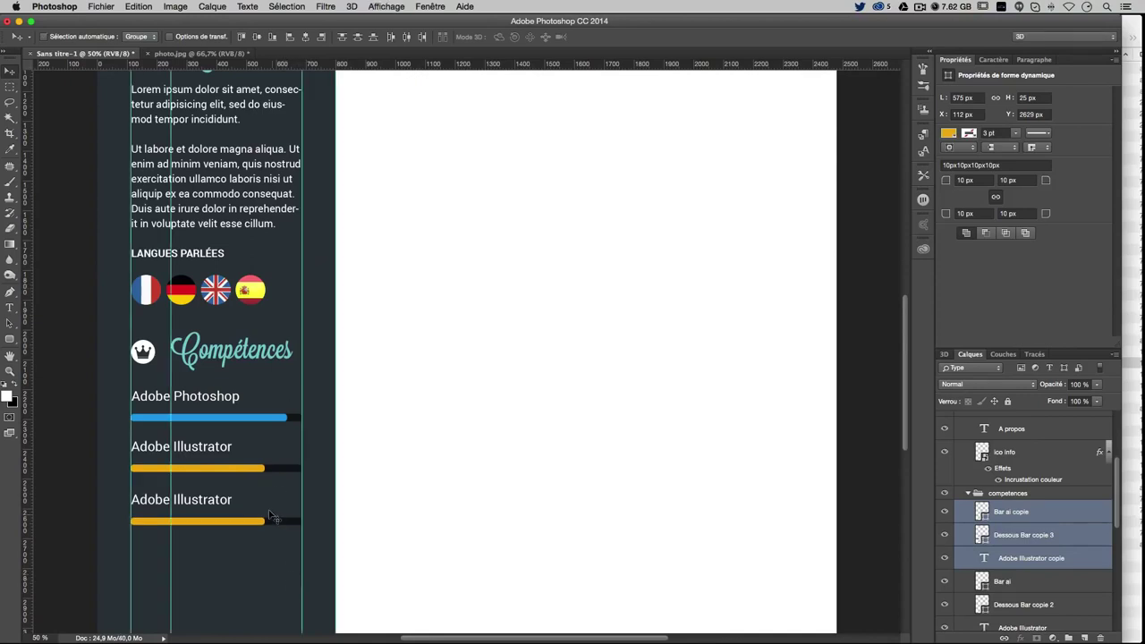
left_click_drag(265, 495, 263, 492)
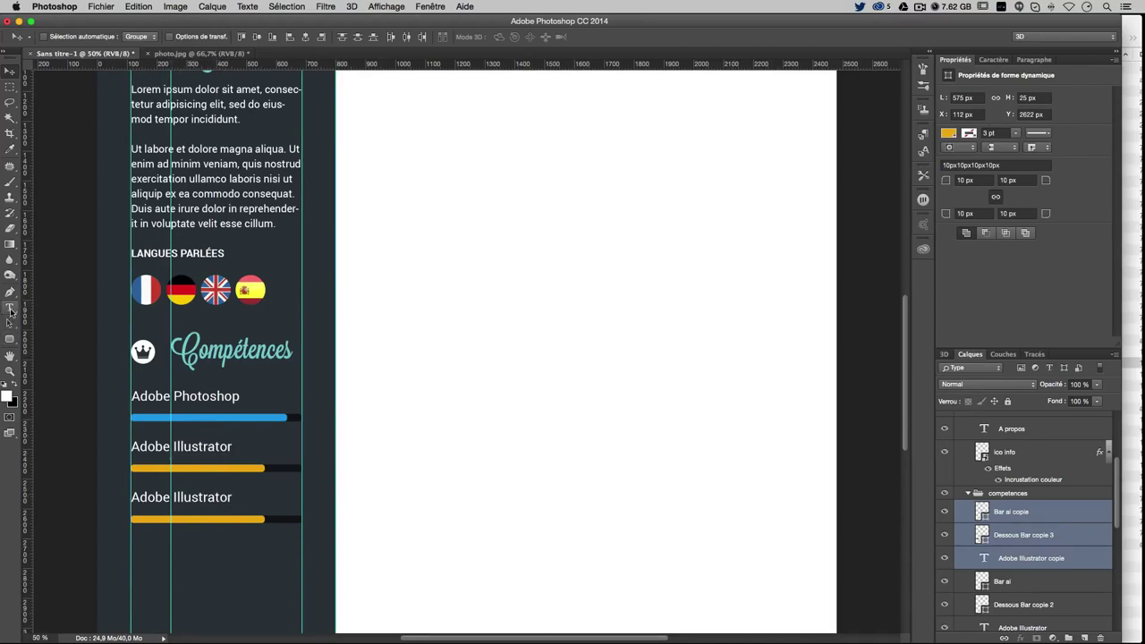
left_click(11, 309)
double_click(201, 497)
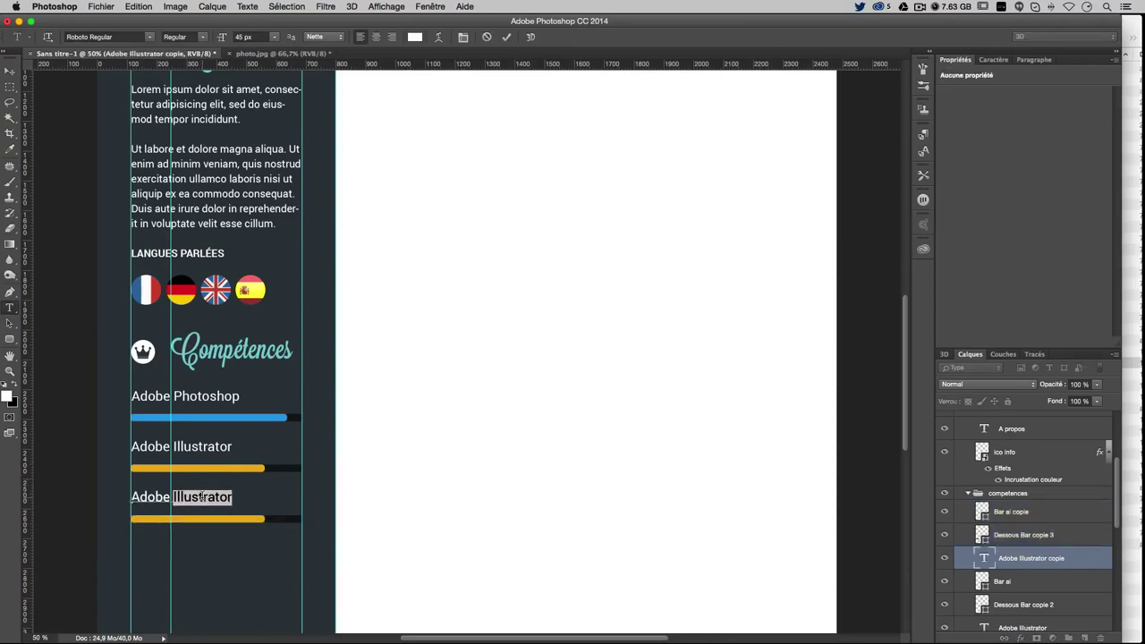
type("Dre")
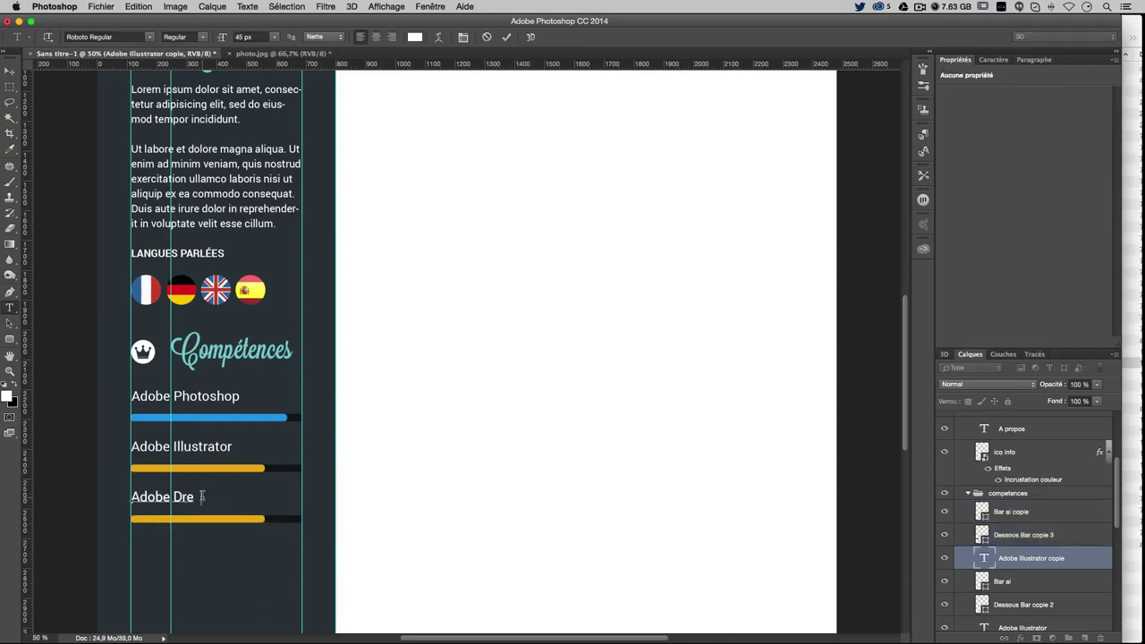
type("amwe")
type("aver")
left_click(8, 69)
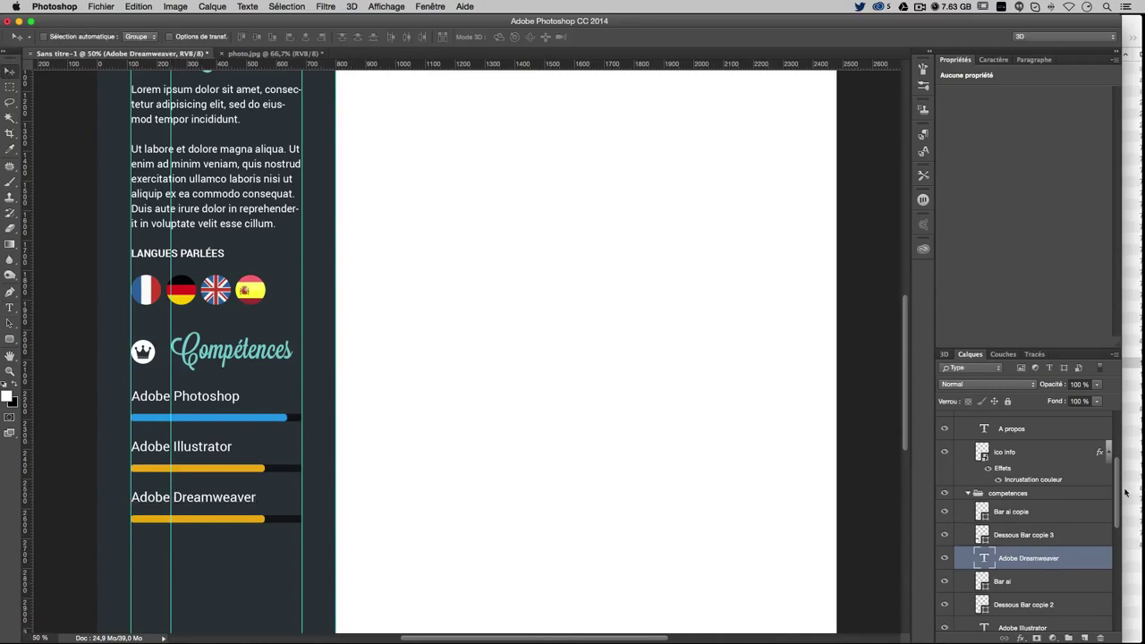
- Rename the copied fill-bar layer to 'Bar dw'
left_click(1012, 513)
double_click(1008, 513)
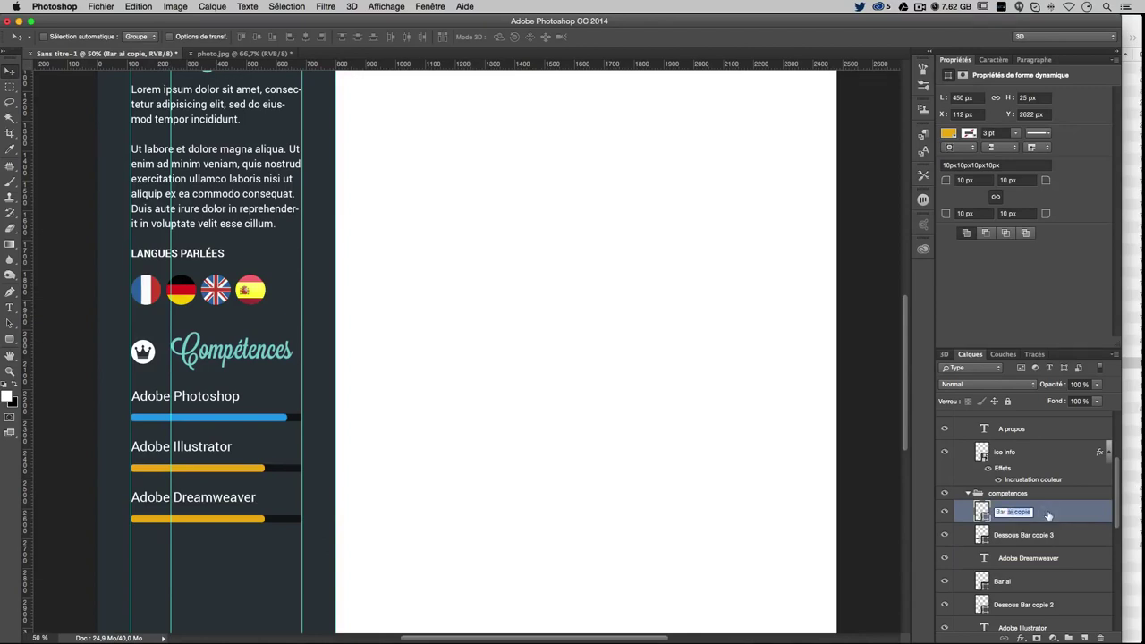
type("Bar dw")
key("Return")
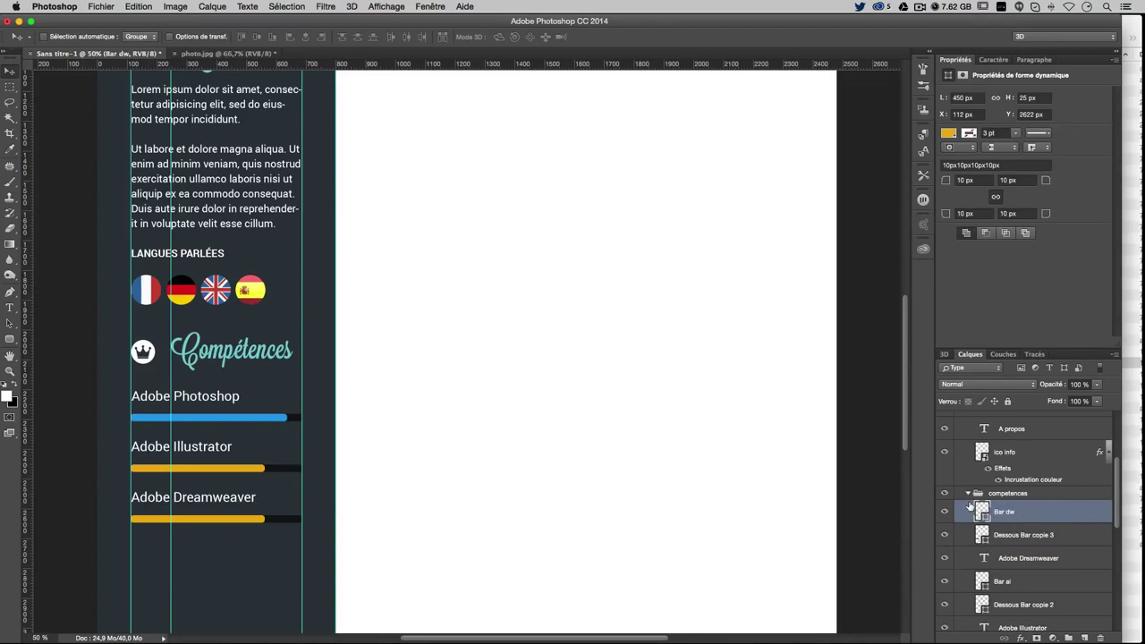
- Fill the Bar dw shape with green #4cc10d
double_click(981, 510)
left_click(747, 310)
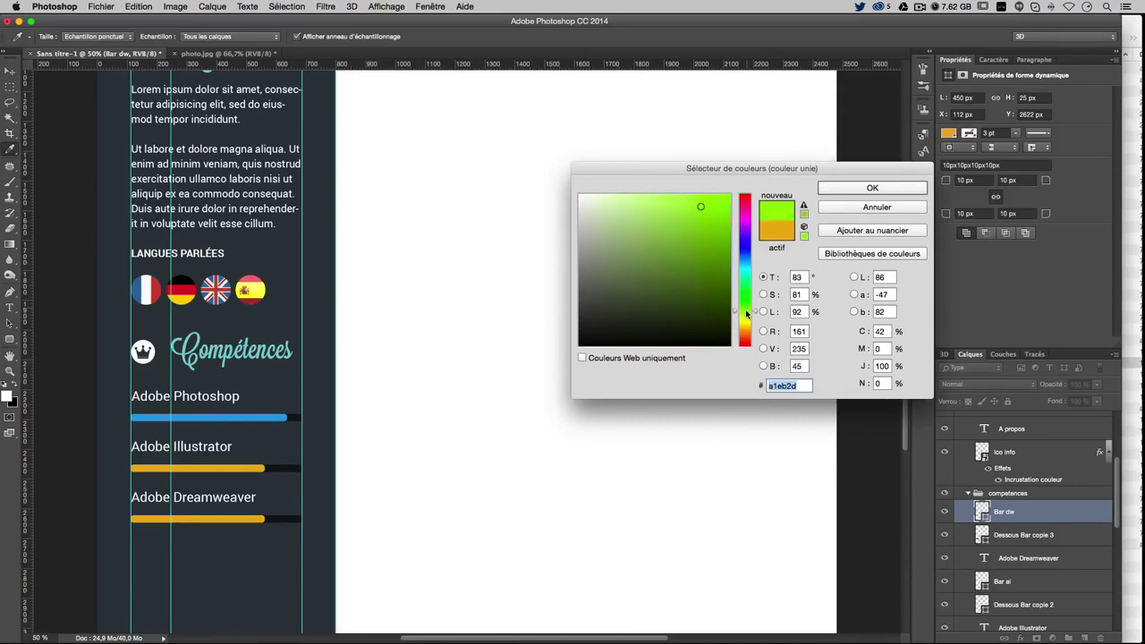
left_click_drag(747, 311, 747, 314)
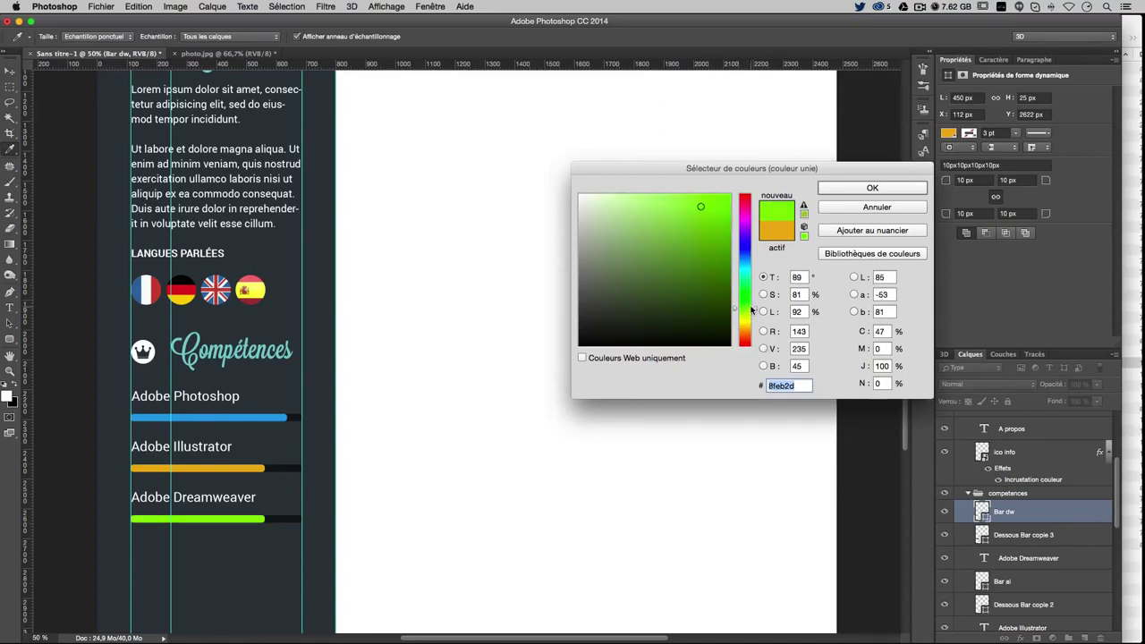
left_click_drag(751, 312, 754, 311)
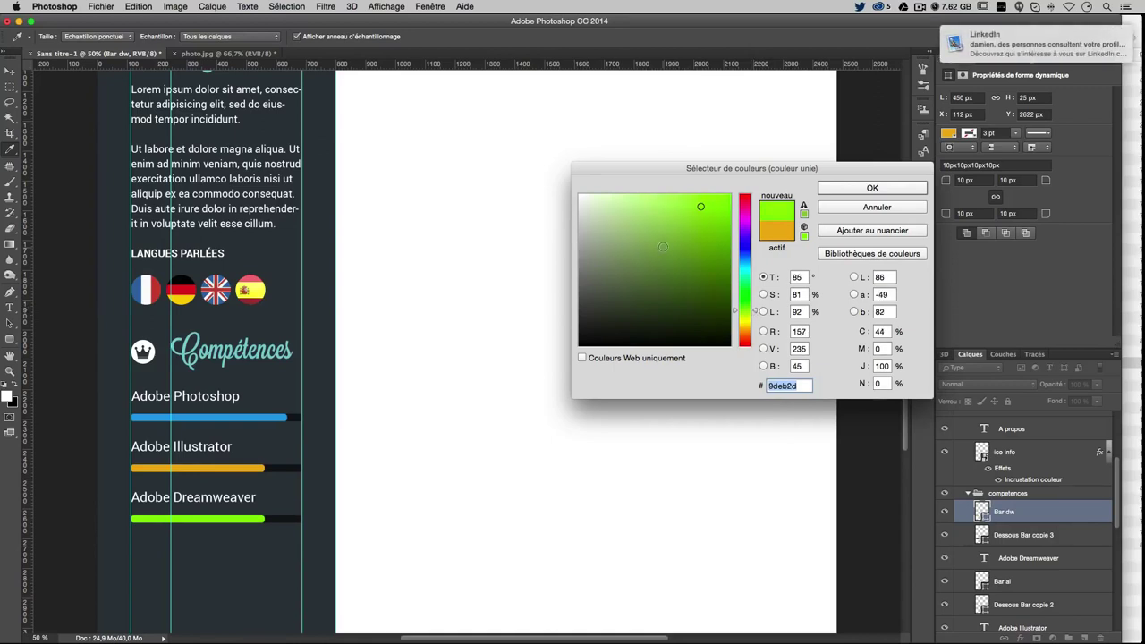
left_click_drag(719, 214, 708, 205)
left_click_drag(750, 317, 756, 306)
left_click_drag(697, 274, 720, 231)
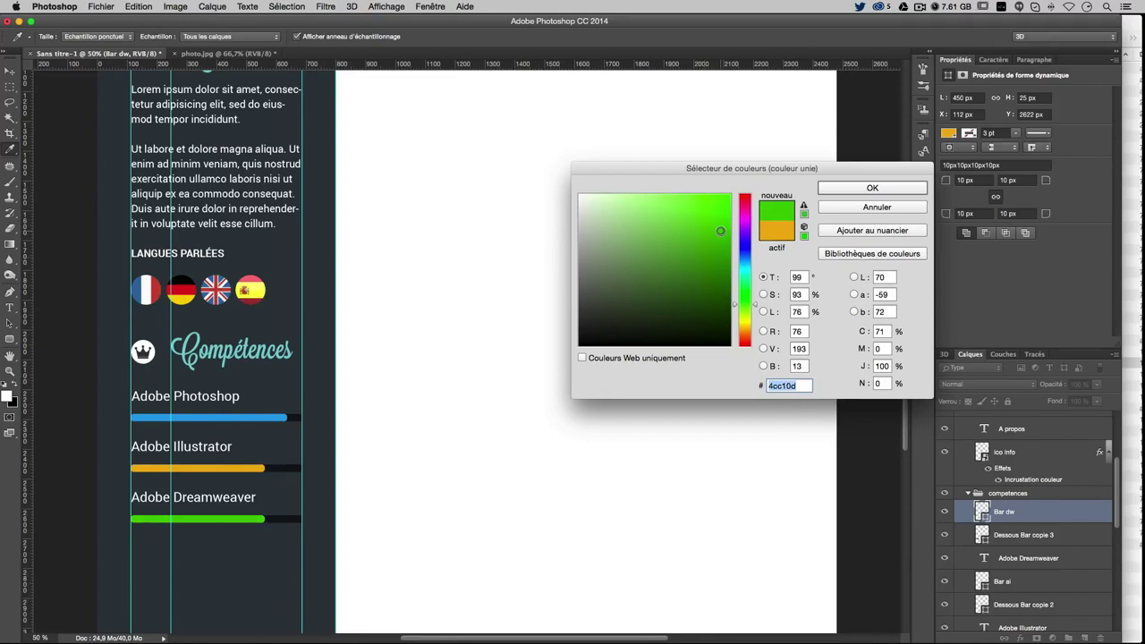
left_click(792, 385)
left_click(872, 191)
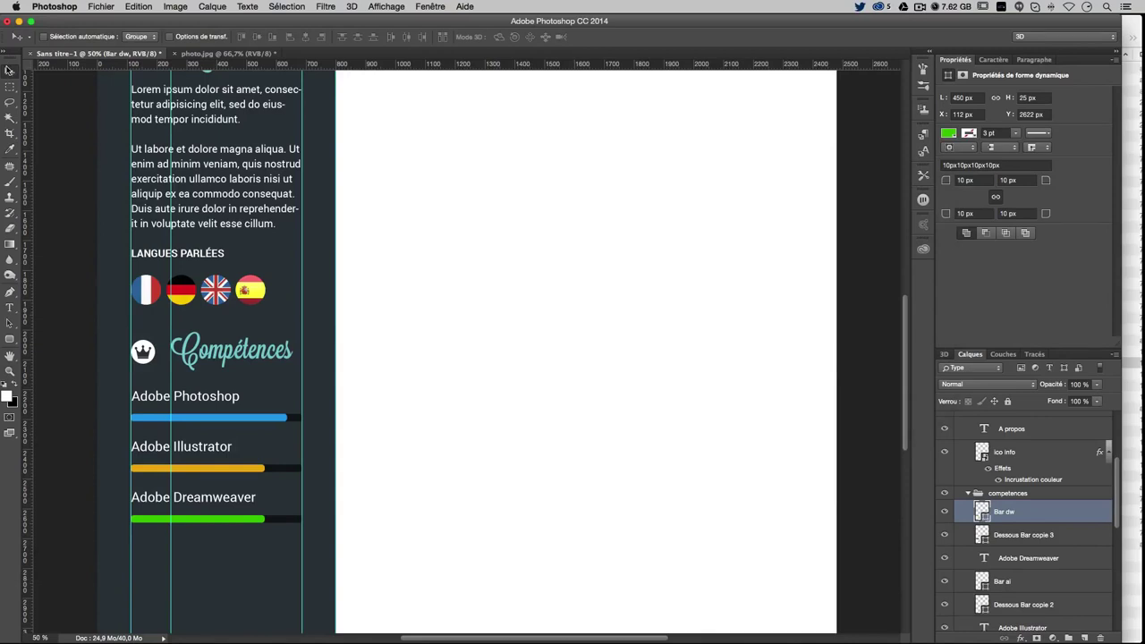
left_click(1041, 558, "shift")
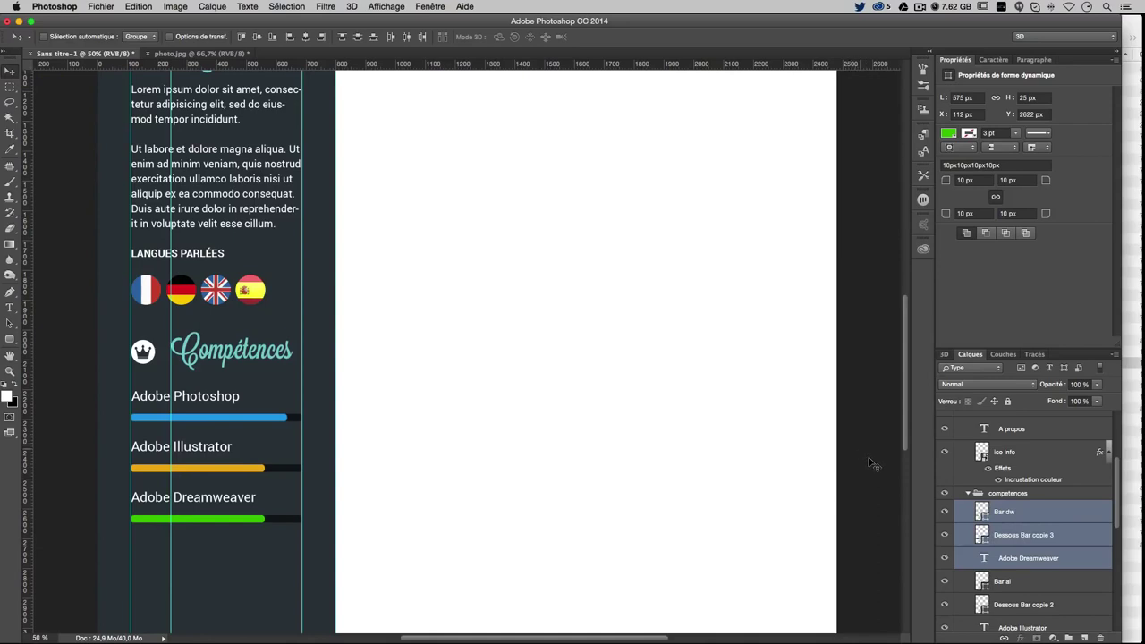
- Duplicate the Dreamweaver skill row 170 px lower and name its bar layer 'Bar AE'
left_click_drag(259, 273, 257, 323)
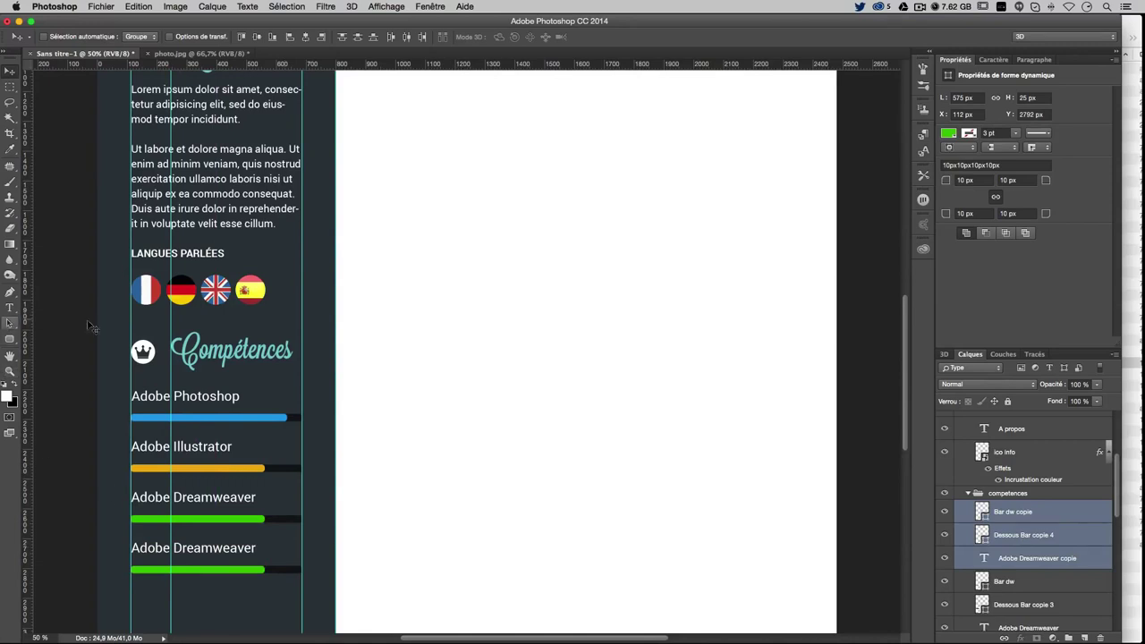
double_click(1014, 512)
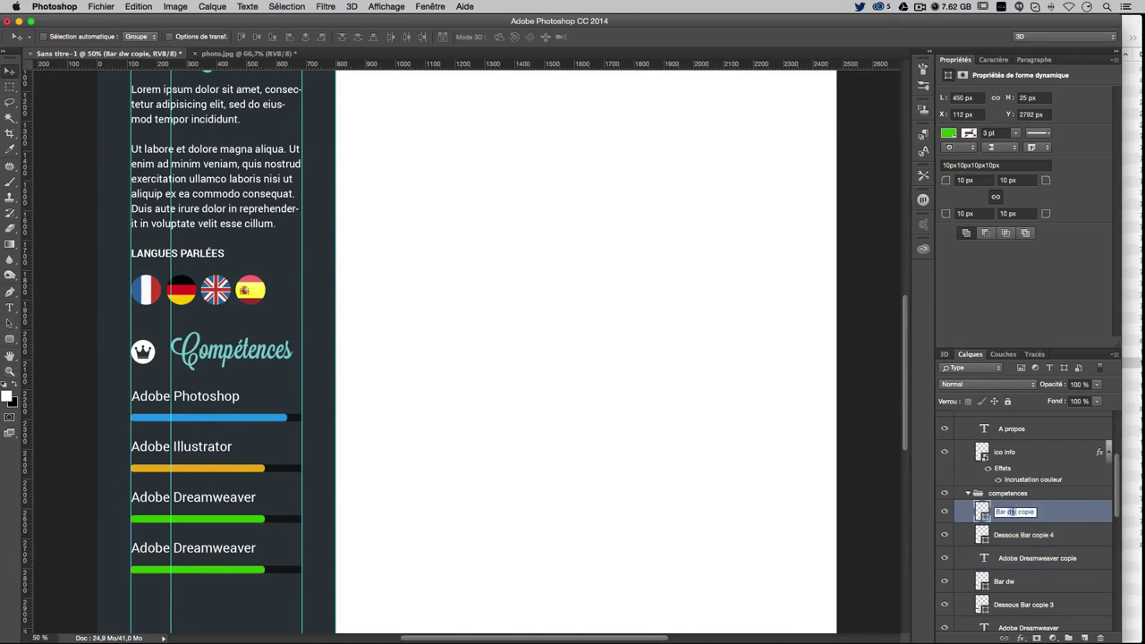
type("Bar AE")
key("Return")
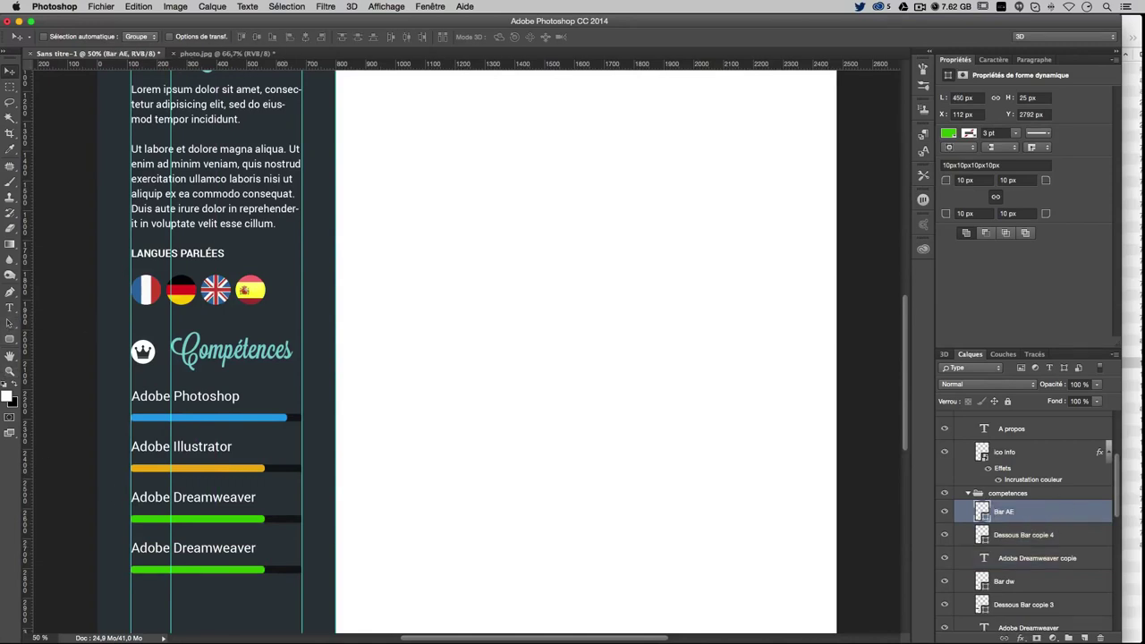
- Fill the Bar AE shape with purple #8321c2
double_click(982, 511)
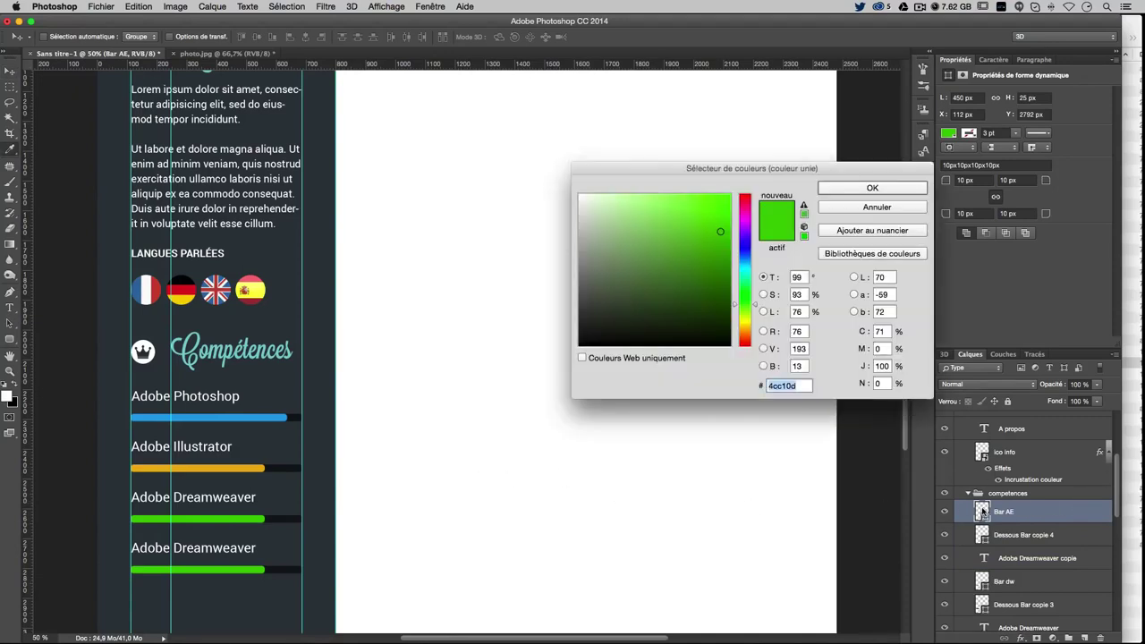
left_click_drag(744, 248, 743, 224)
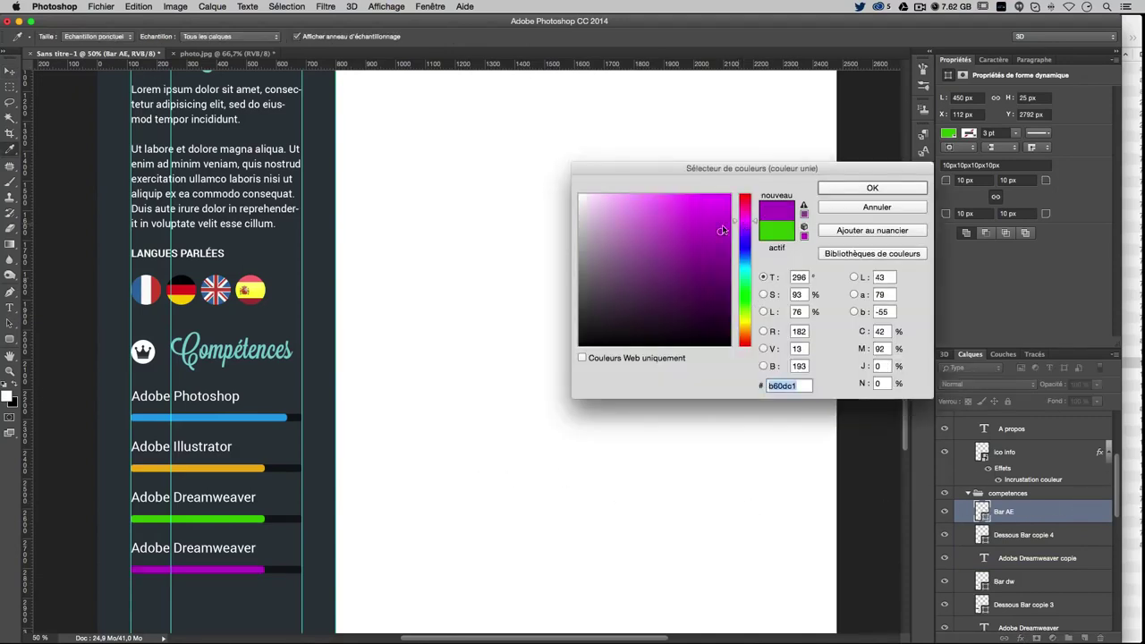
left_click(696, 245)
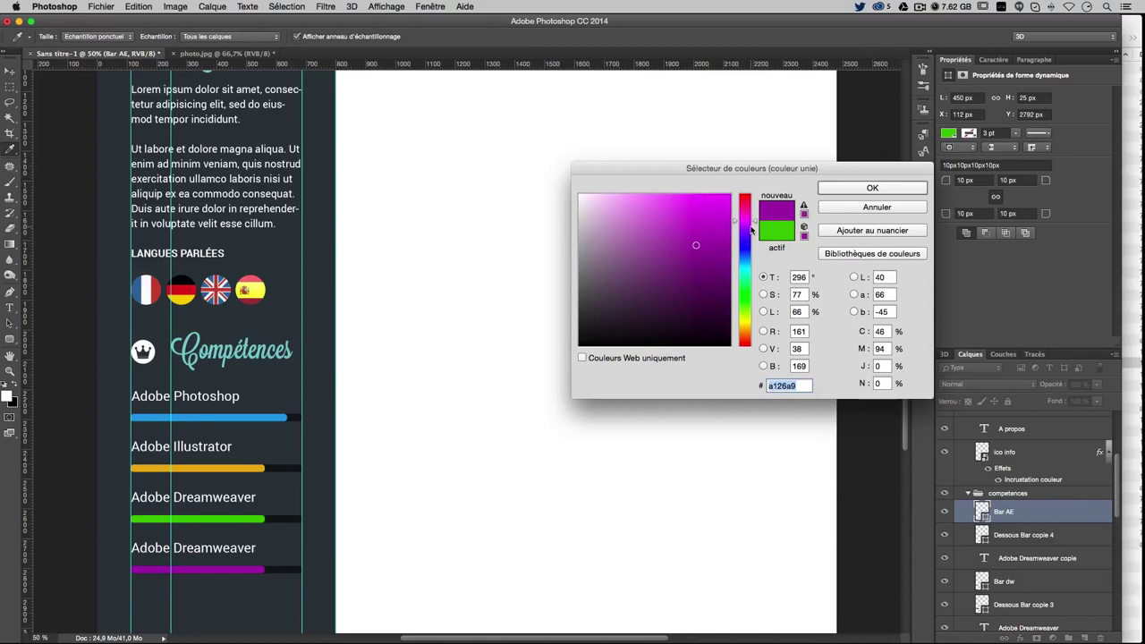
left_click(749, 229)
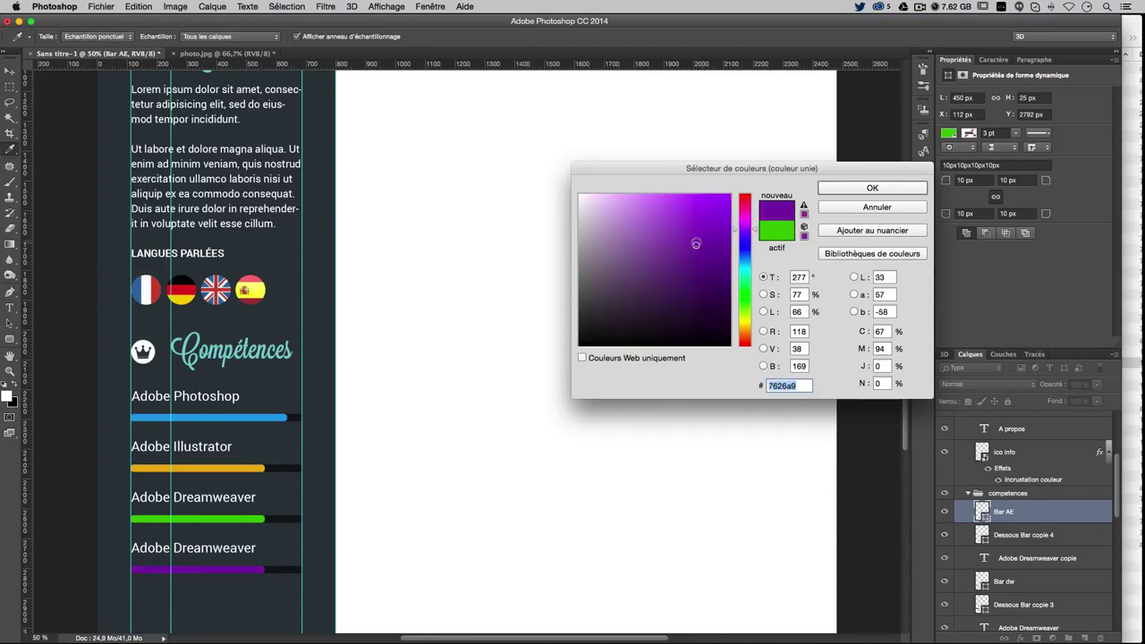
left_click(695, 224)
left_click_drag(695, 224, 705, 231)
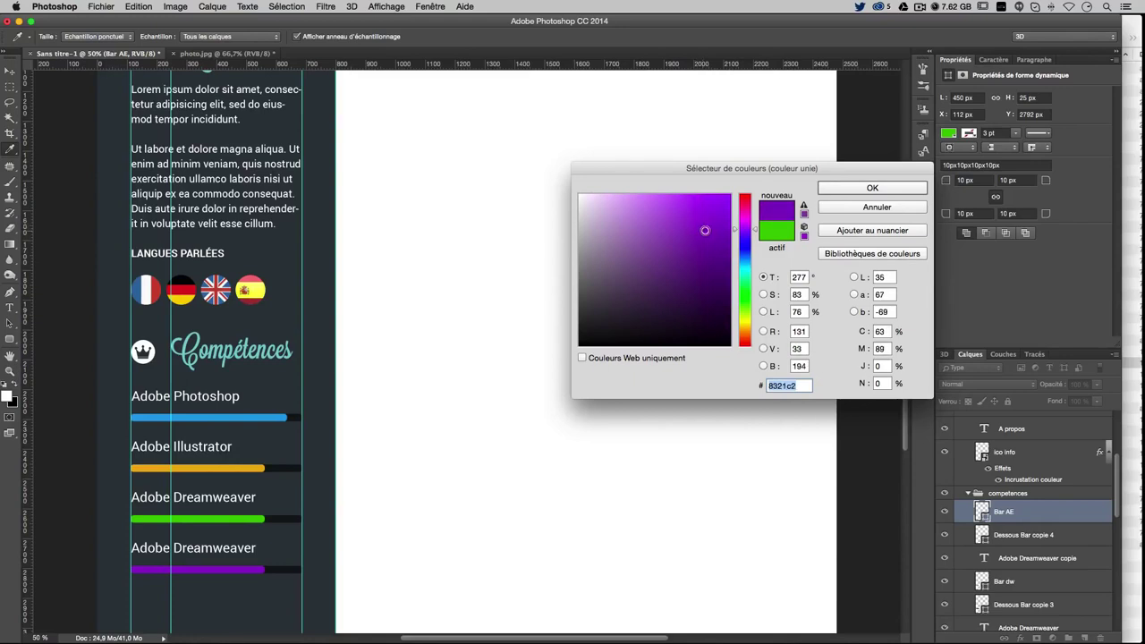
left_click(903, 189)
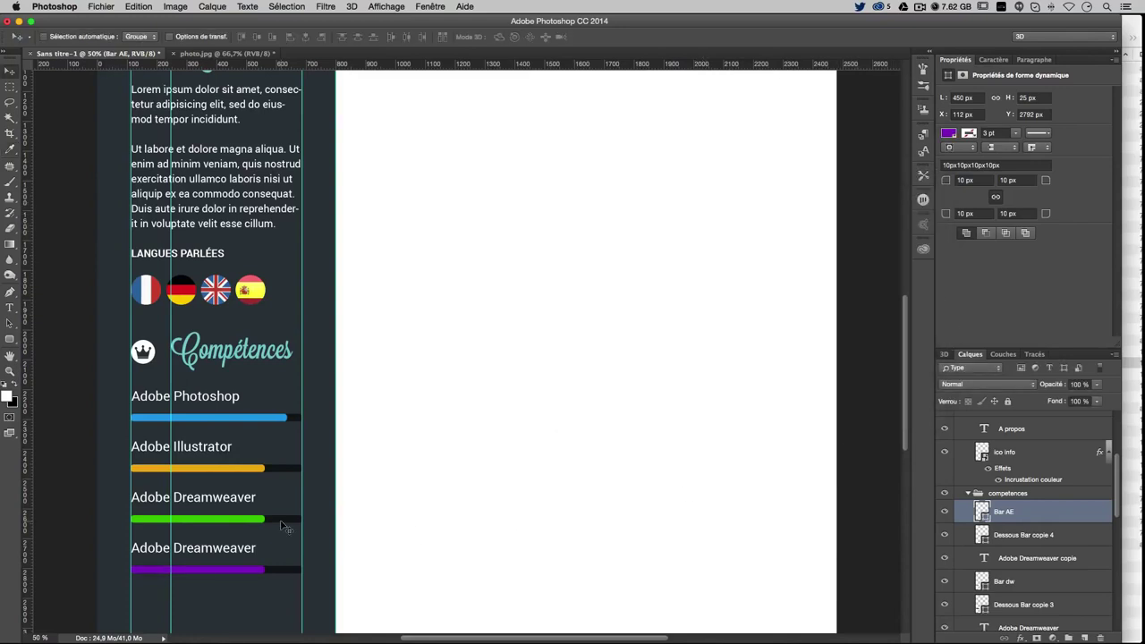
- Shorten the green Bar dw layer to 400 px wide
right_click(248, 522)
key("Escape")
left_click(1009, 583)
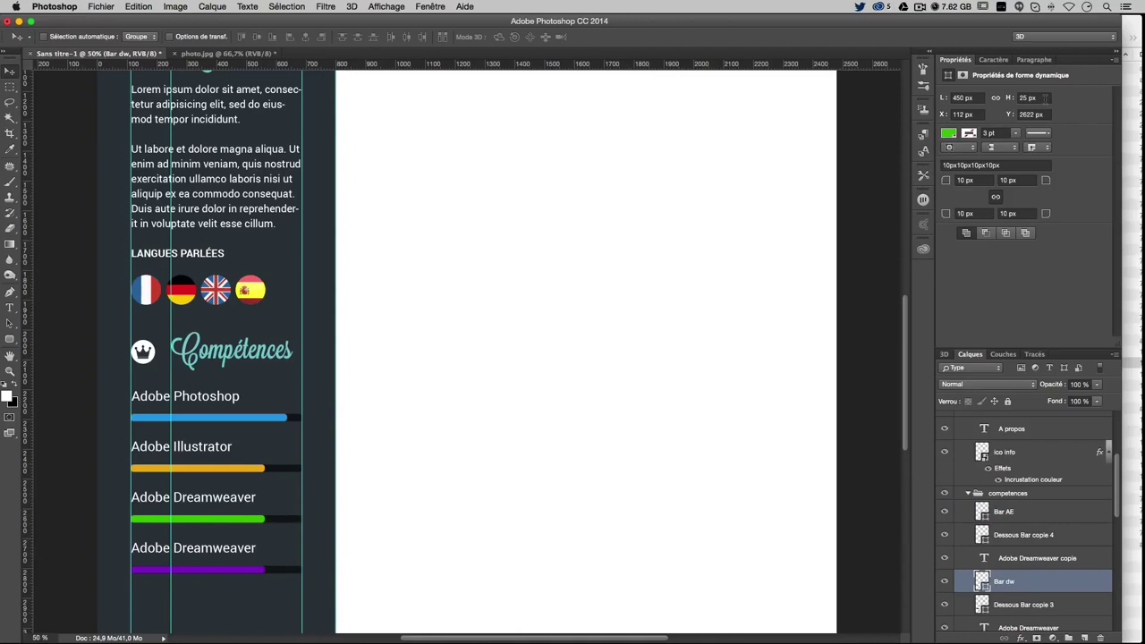
left_click(973, 99)
type("4")
key("Return")
- Lengthen the purple Bar AE layer to 515 px wide
left_click(1015, 517)
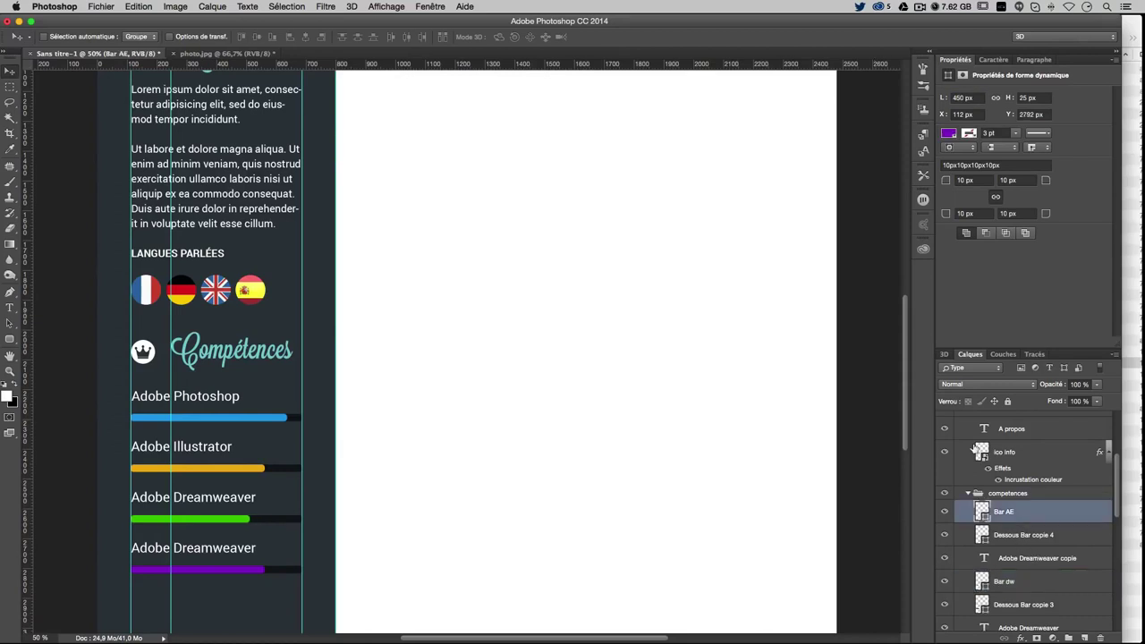
left_click(966, 98)
type("415")
key("Return")
scroll(906, 90, "left", 5)
scroll(906, 91, "up", 1)
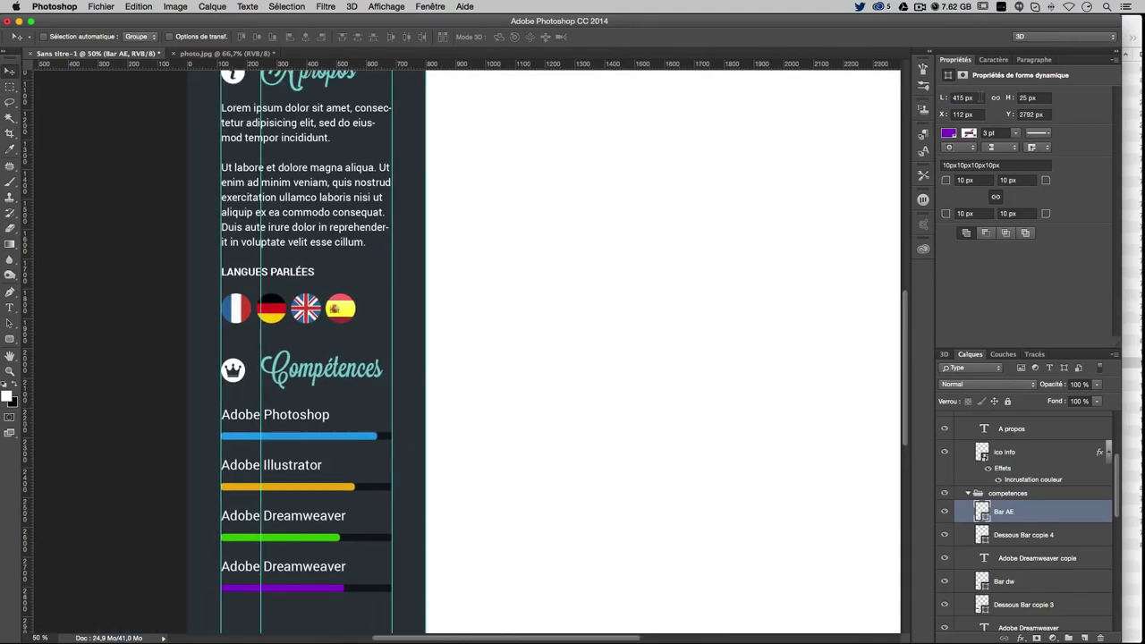
type("515")
key("Return")
scroll(401, 153, "right", 2)
scroll(414, 203, "right", 3)
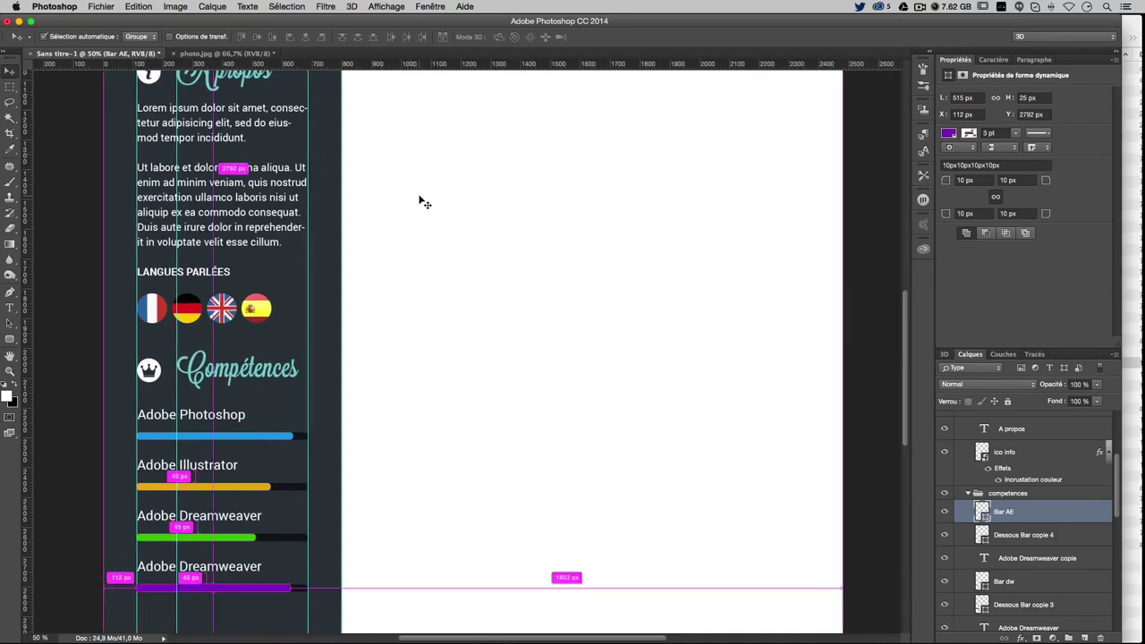
- Hide the guides and review the four skill rows
key("ctrl+h")
scroll(493, 313, "down", 4)
scroll(493, 312, "up", 2)
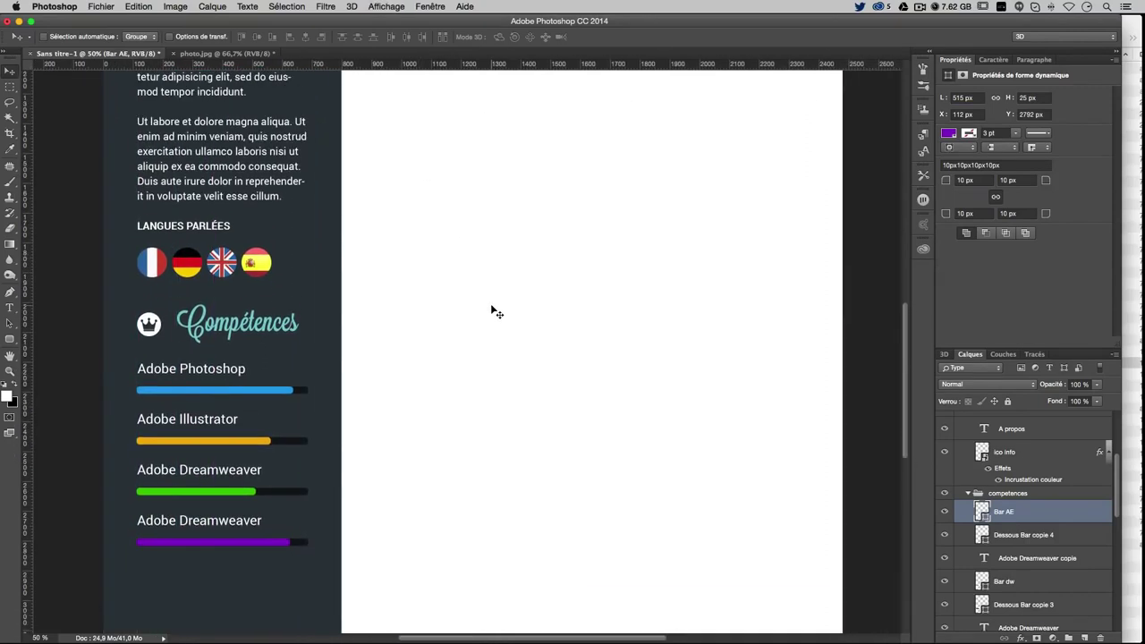
scroll(1042, 484, "up", 2)
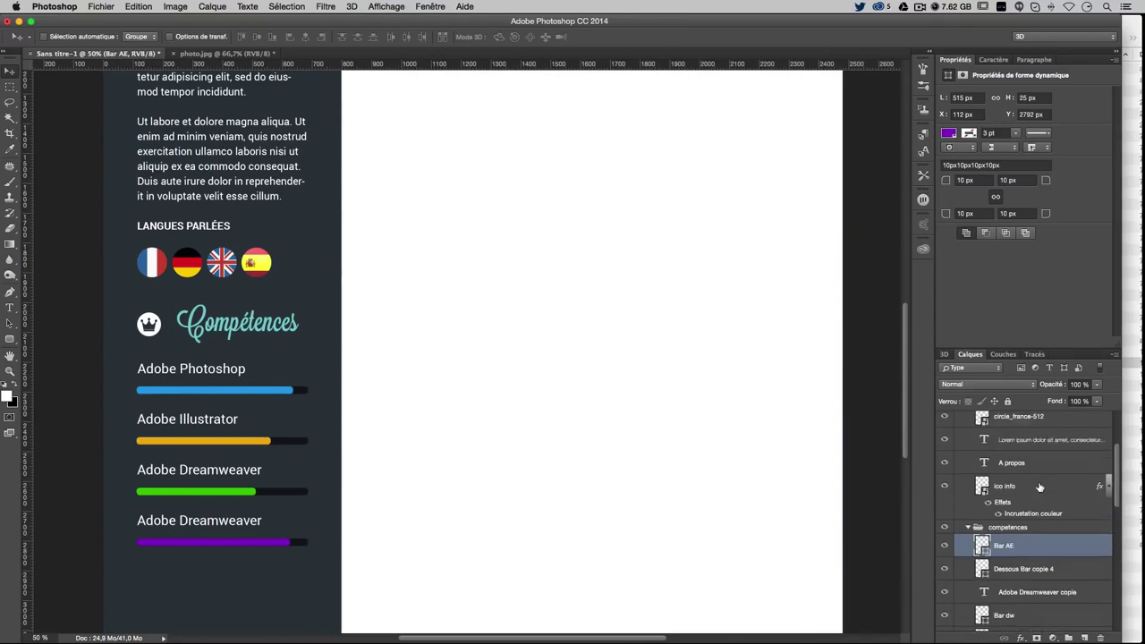
left_click(968, 528)
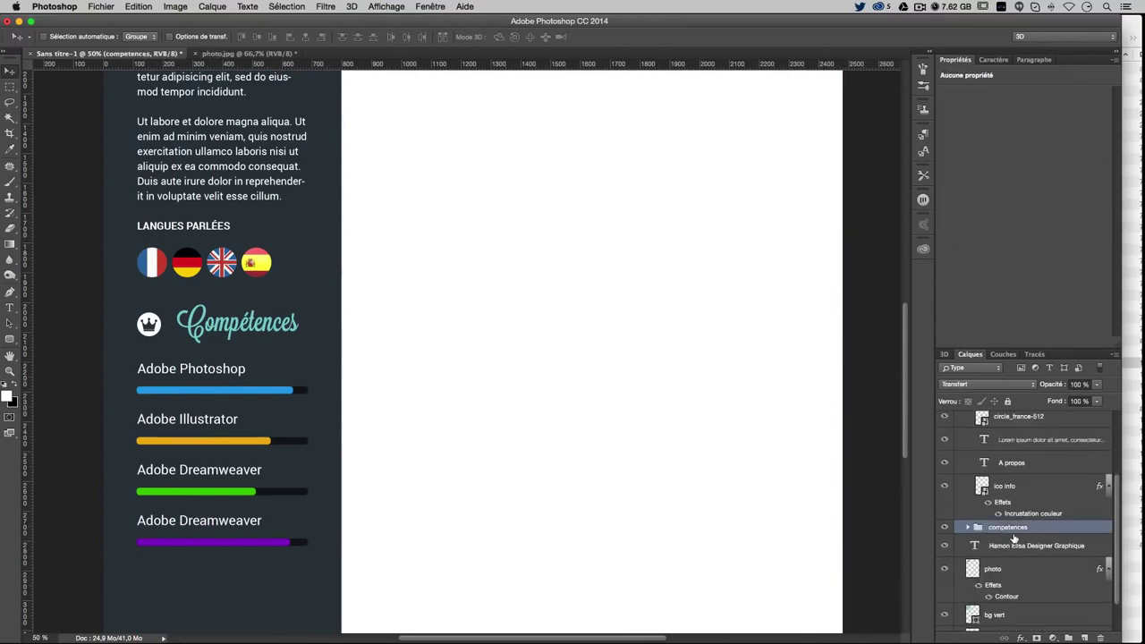
left_click(969, 527)
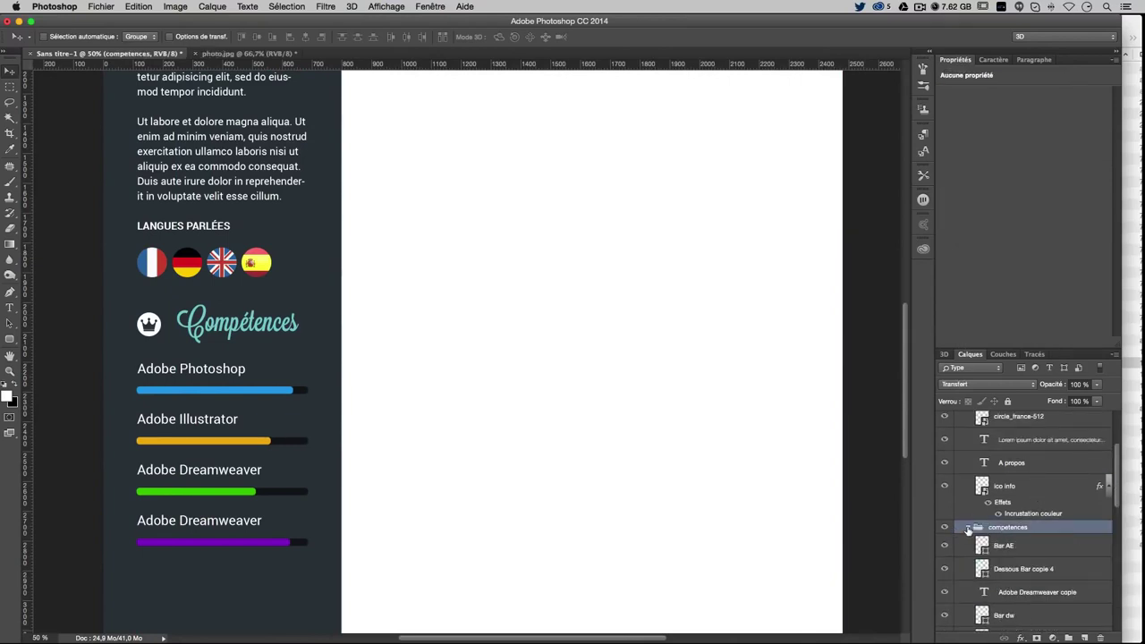
scroll(970, 529, "up", 2)
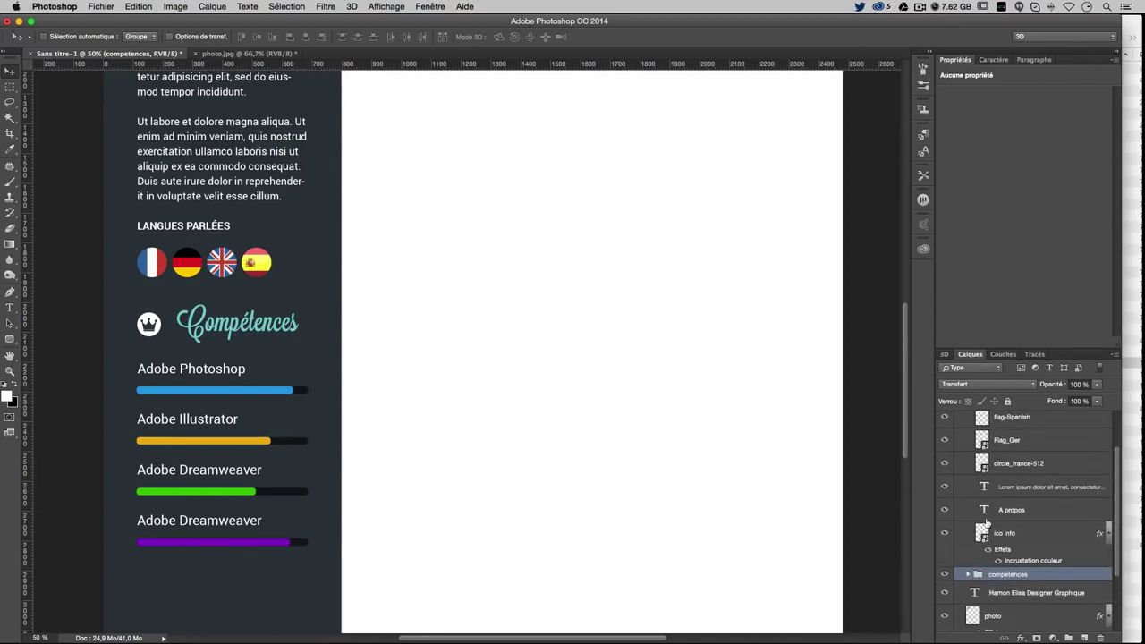
left_click(944, 575)
left_click(944, 576)
key("ctrl+minus")
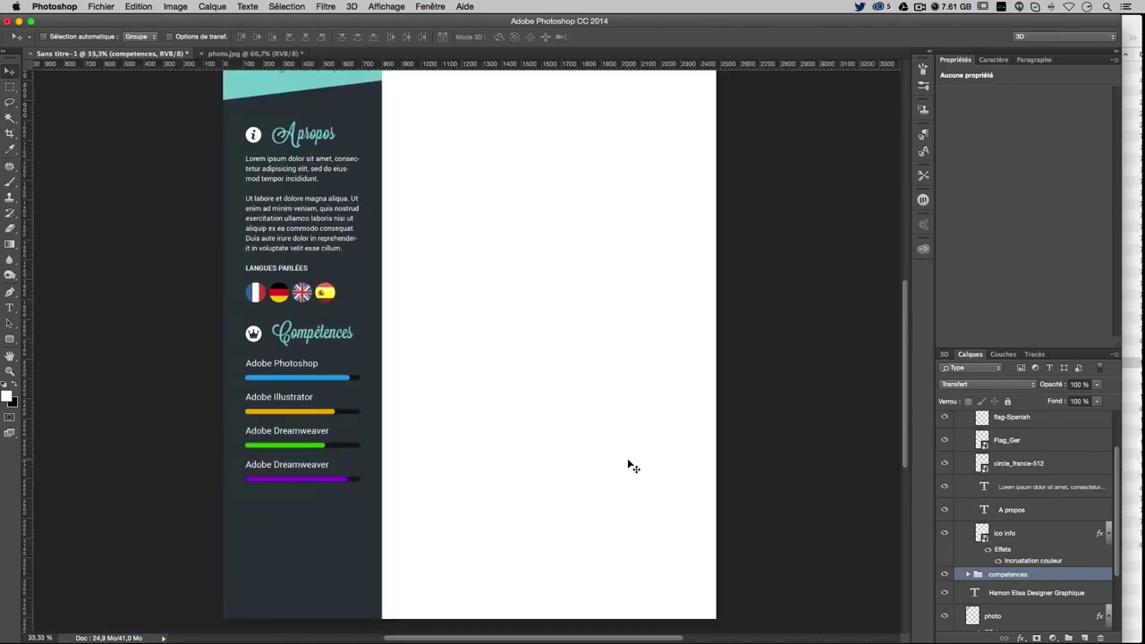
scroll(646, 465, "up", 2)
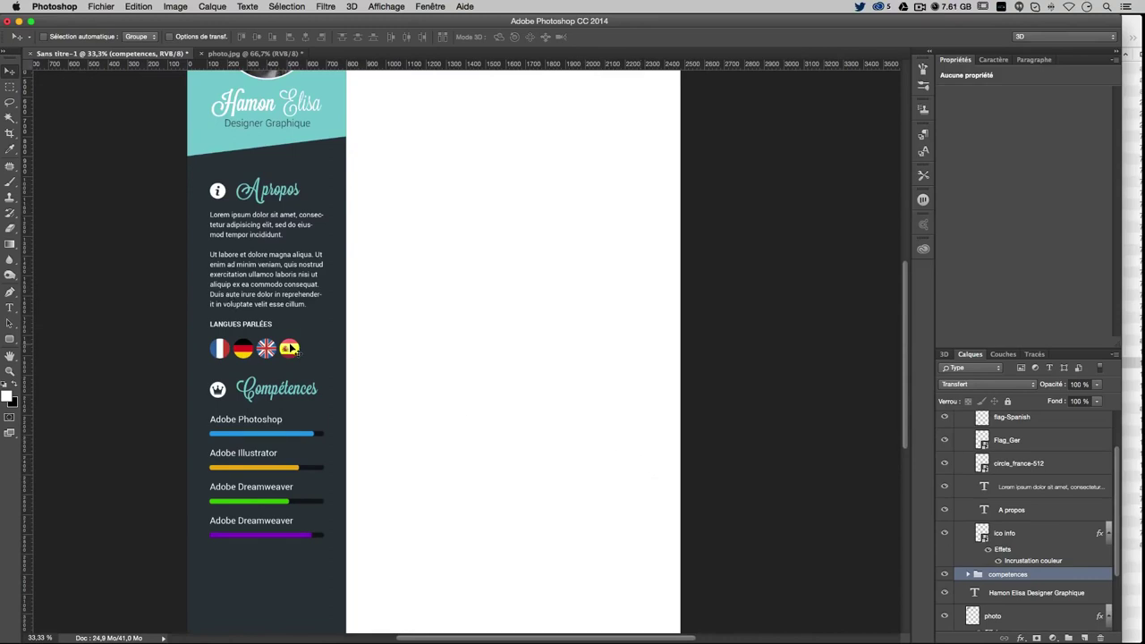
scroll(358, 364, "down", 1)
scroll(1050, 540, "up", 1)
scroll(1050, 539, "up", 2)
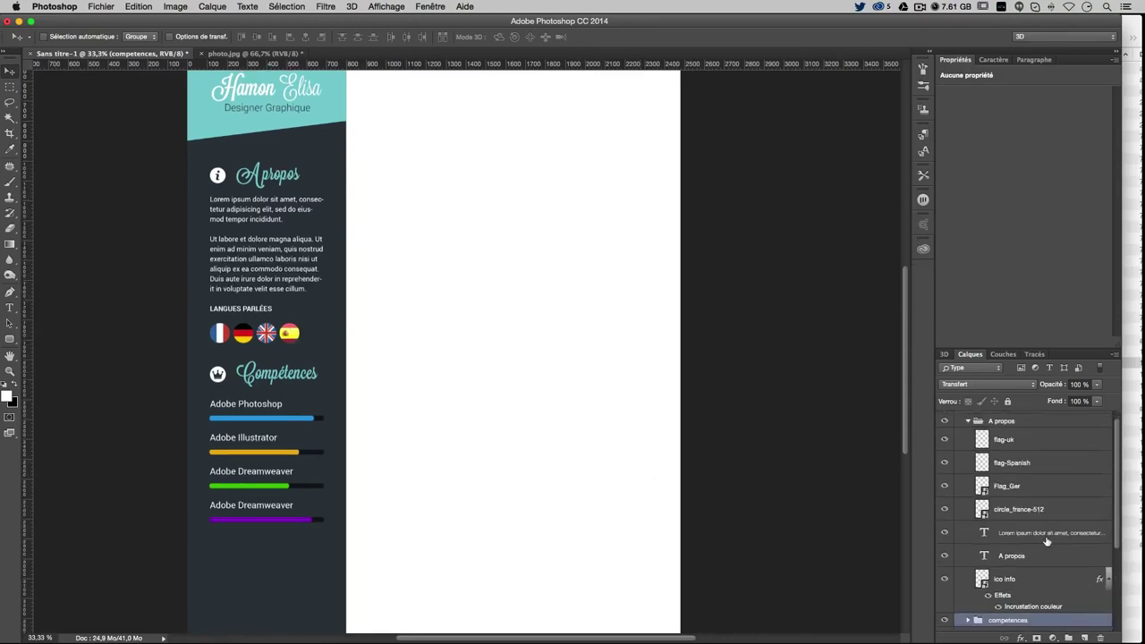
left_click(966, 432)
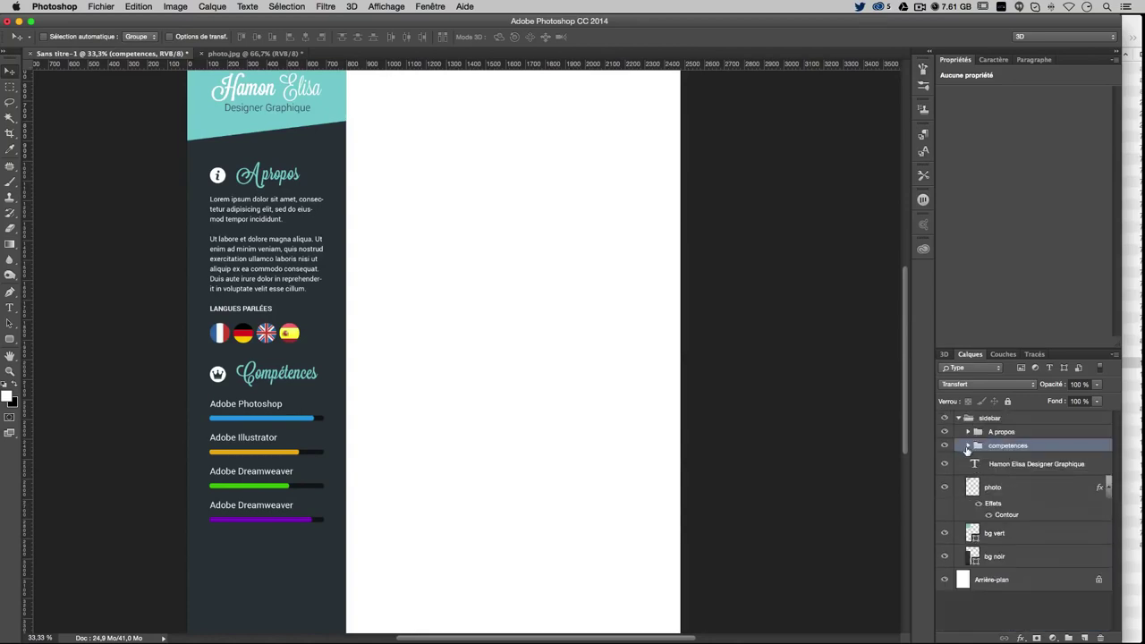
left_click(967, 447)
scroll(1029, 491, "down", 2)
scroll(1037, 526, "down", 2)
- Copy the Compétences heading and its white bullet circle below the skill bars
scroll(1041, 607, "down", 2)
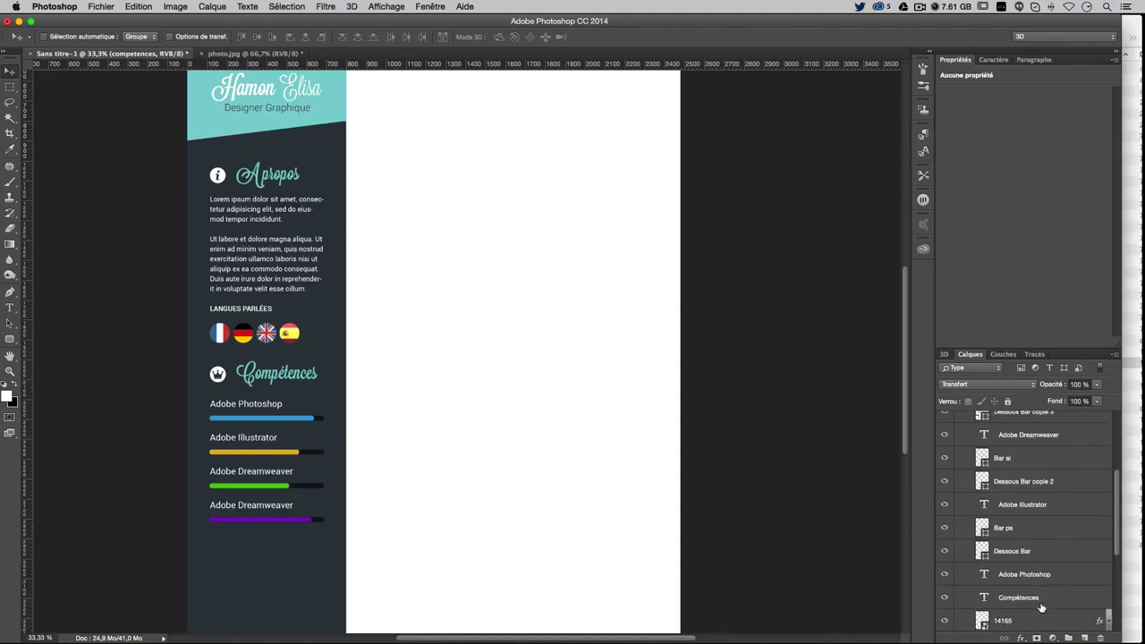
scroll(1041, 608, "down", 1)
scroll(1041, 608, "down", 2)
scroll(1041, 607, "down", 1)
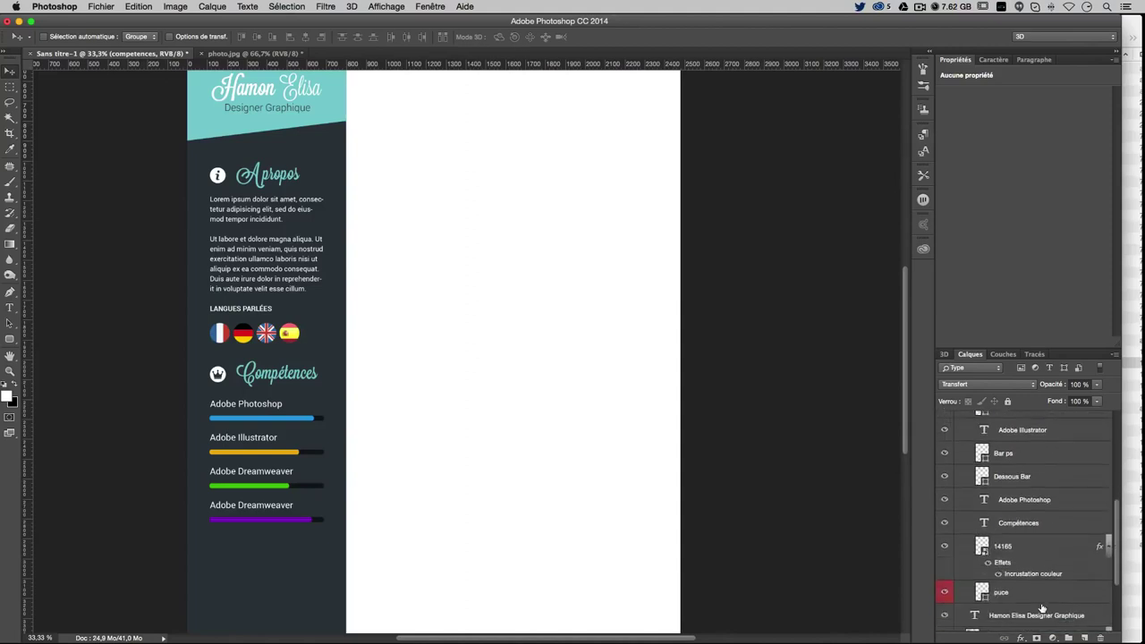
scroll(1042, 608, "down", 1)
left_click(1033, 585)
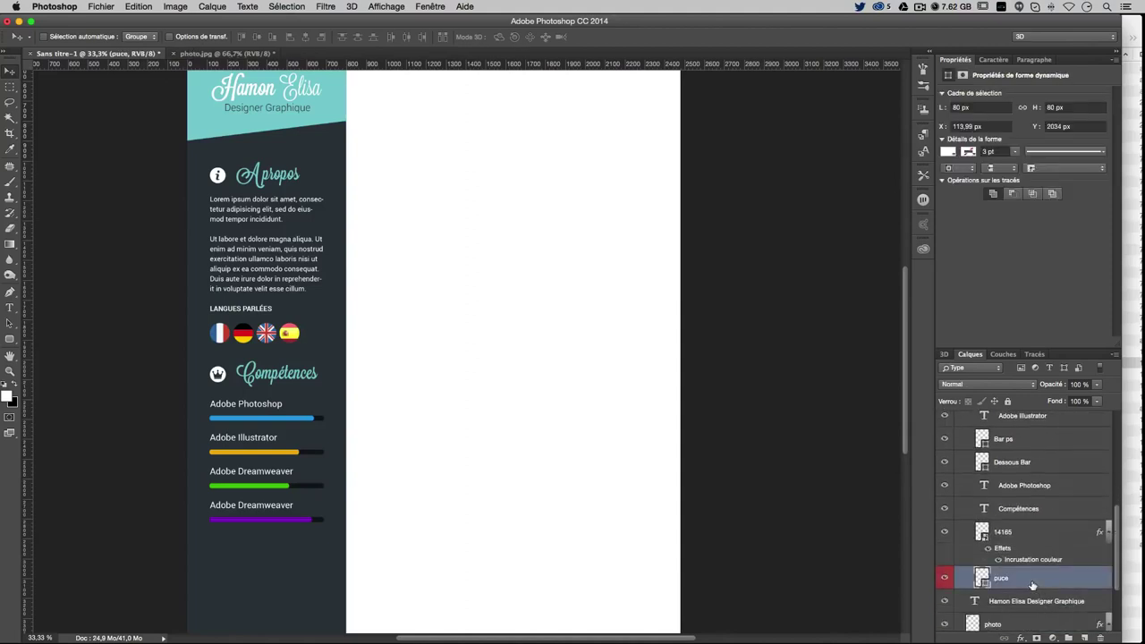
left_click(946, 532)
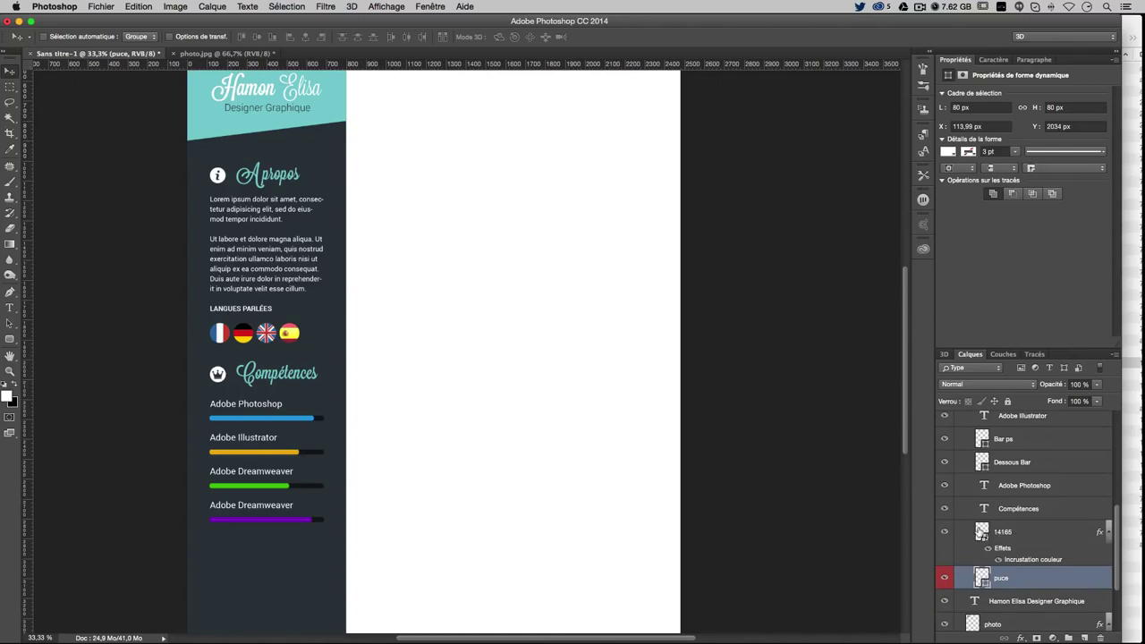
left_click(1014, 508, "super")
left_click(944, 577)
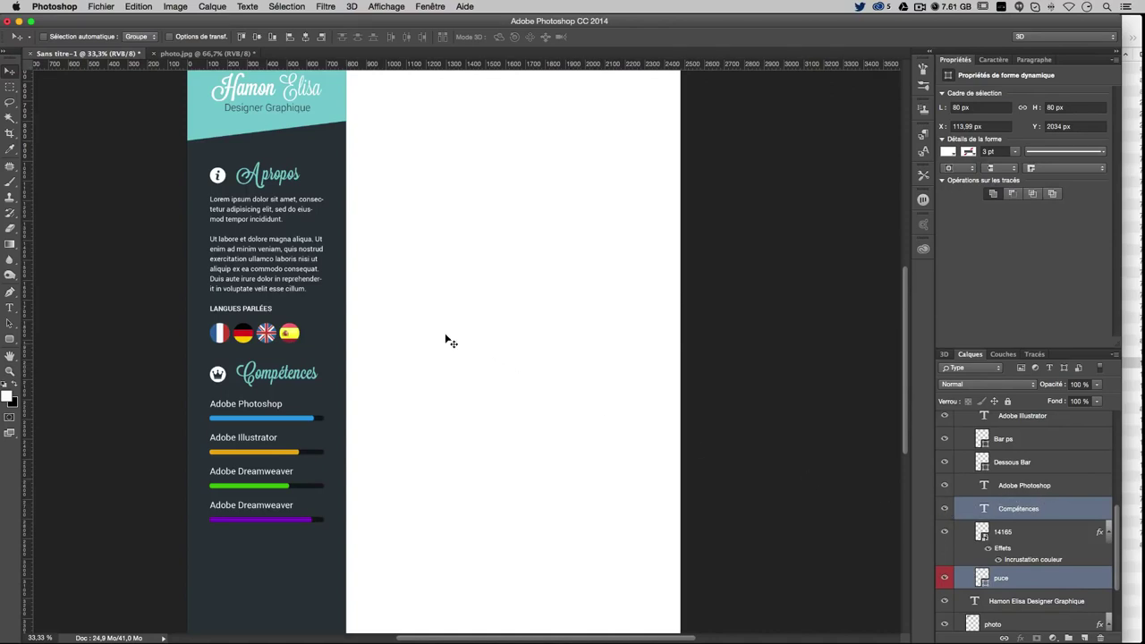
left_click_drag(427, 319, 404, 499)
- Move the copied heading layers above the sidebar group and collapse the competences group
scroll(1030, 532, "up", 3)
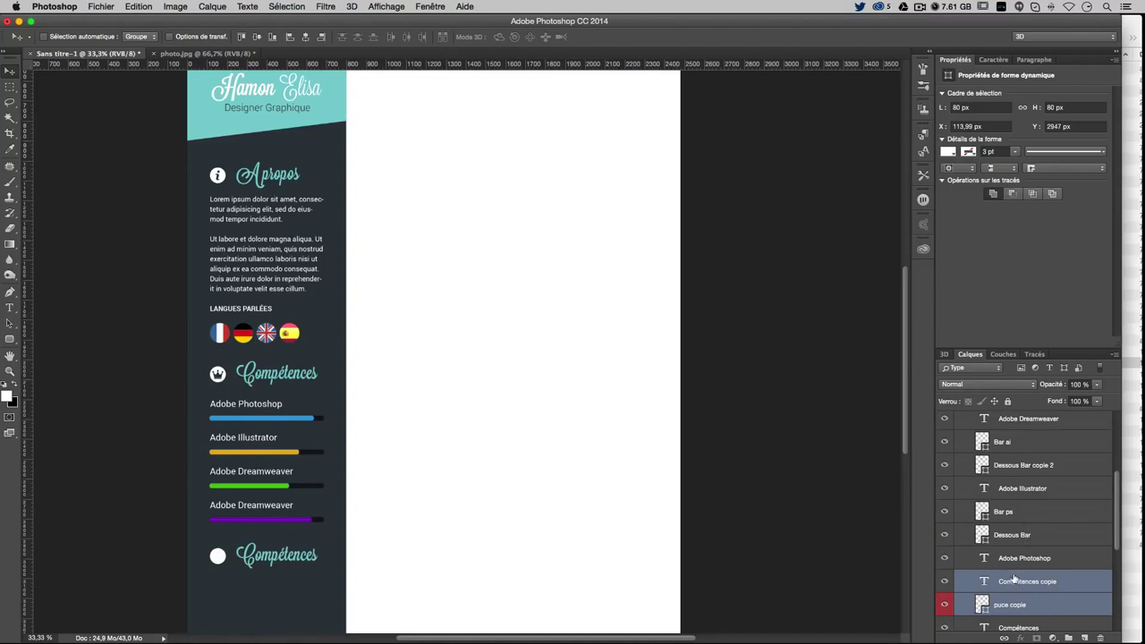
scroll(1016, 577, "up", 2)
scroll(1019, 555, "down", 6)
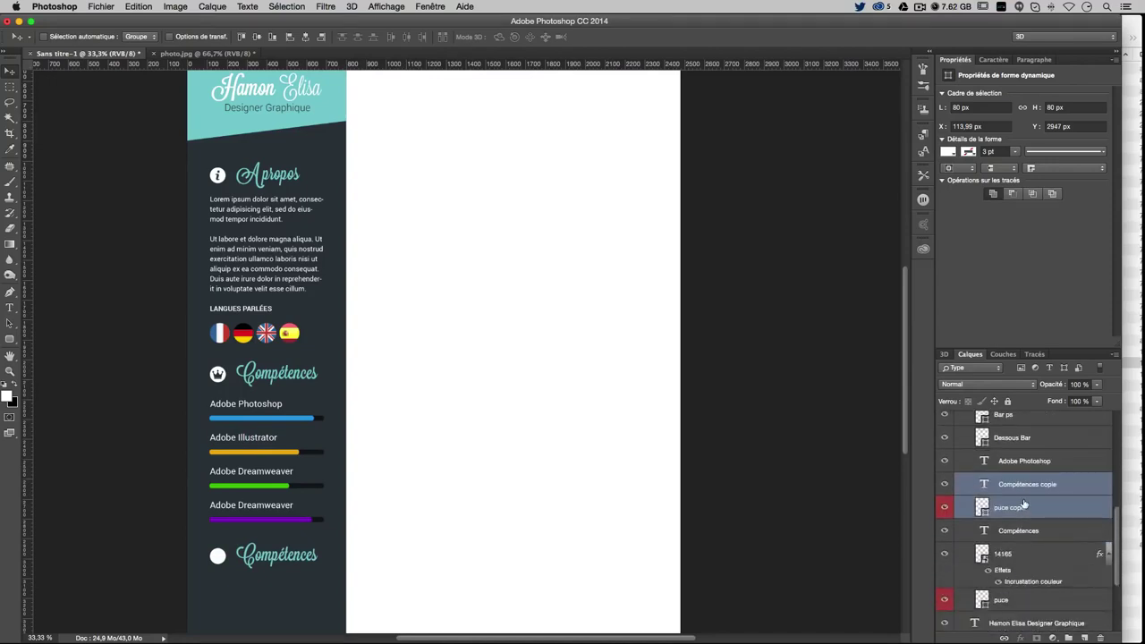
scroll(1024, 505, "down", 4)
scroll(1020, 537, "up", 8)
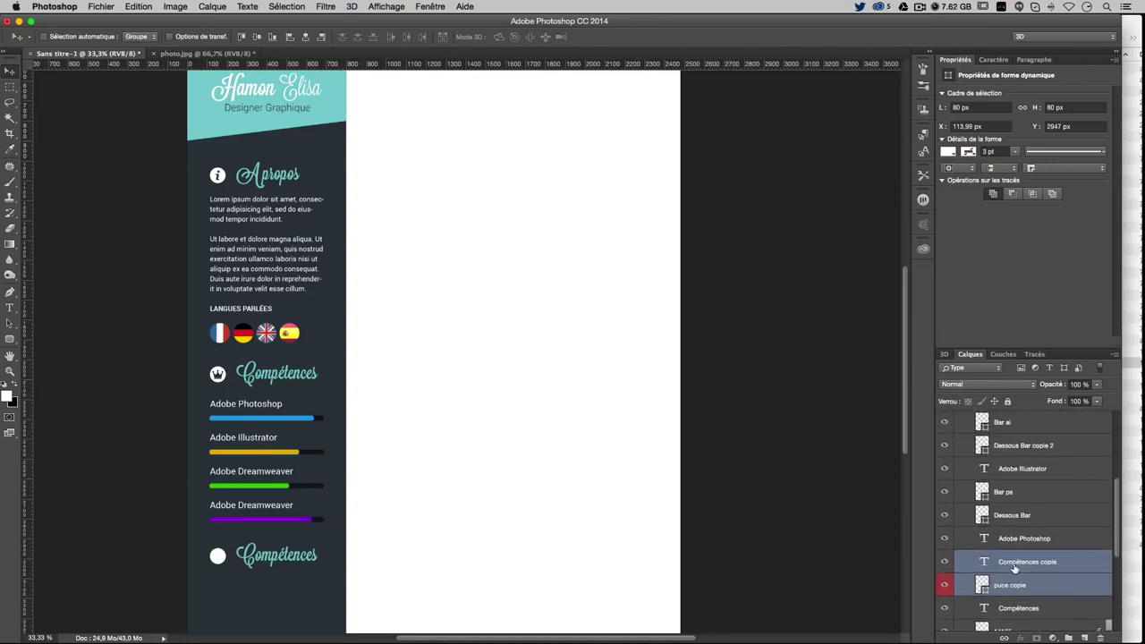
mouse_move(1013, 568)
left_mouse_down()
mouse_move(1030, 317)
mouse_move(1020, 417)
left_mouse_up()
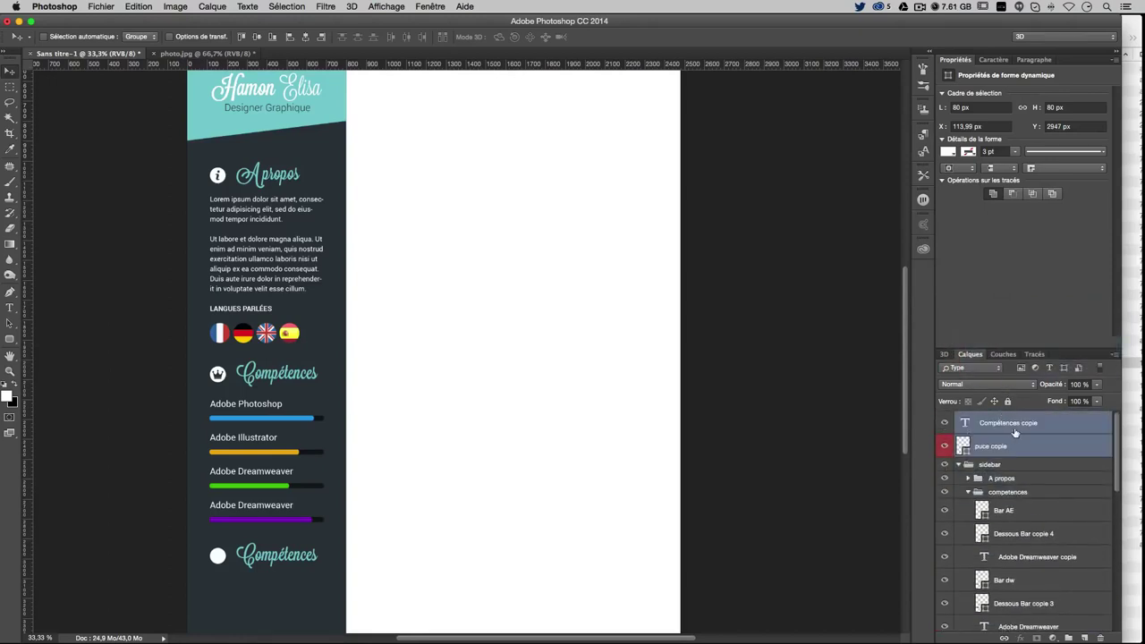
left_click(966, 493)
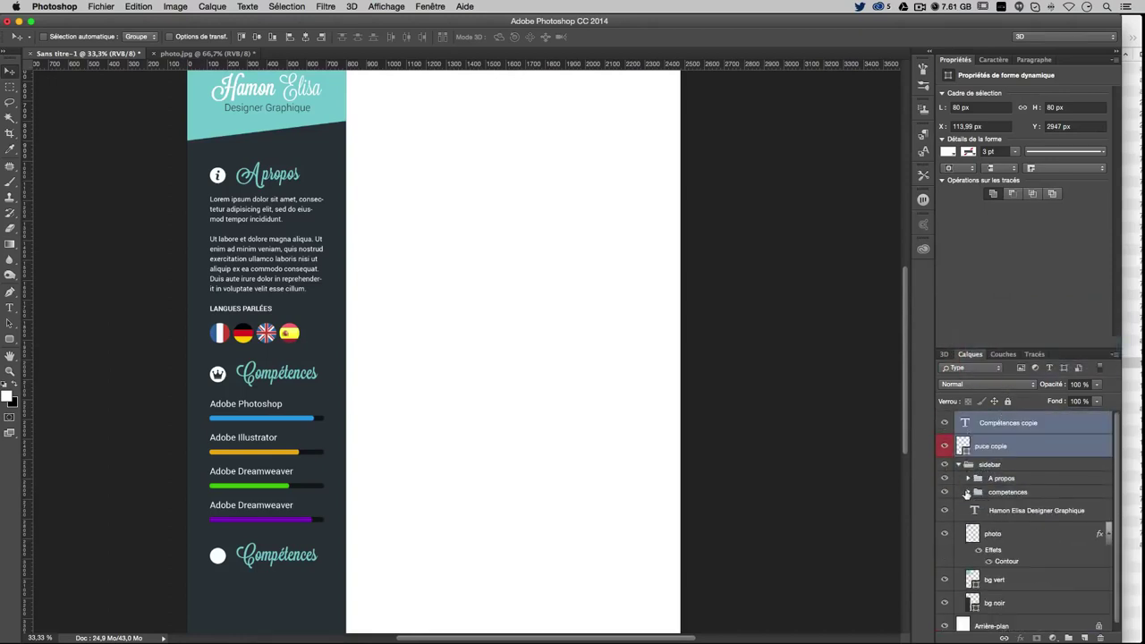
left_click(1019, 509)
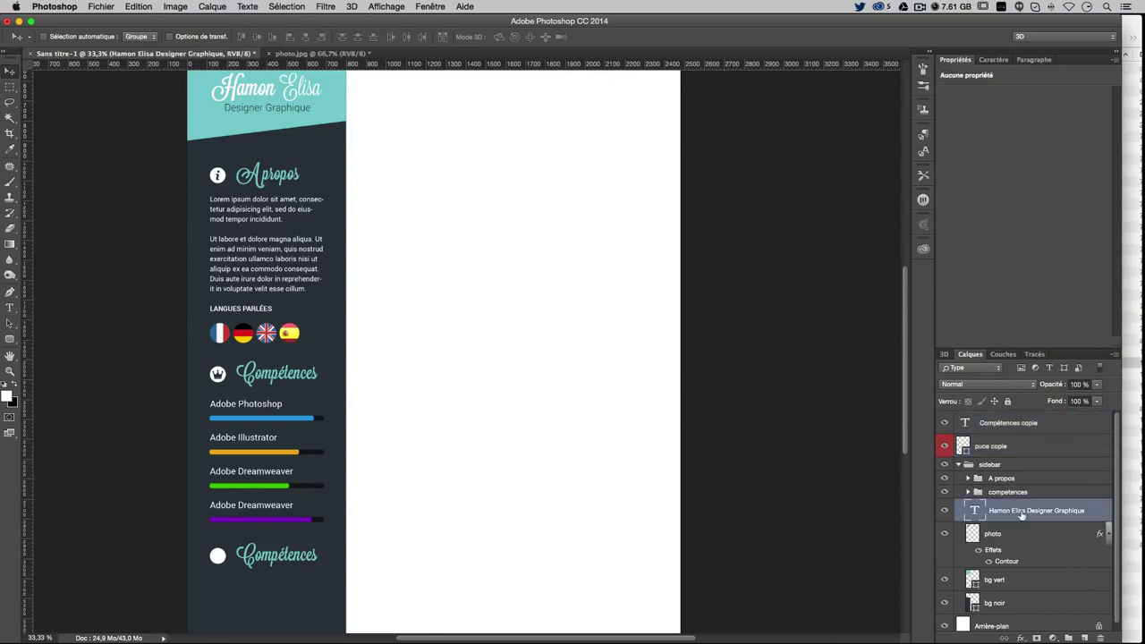
- Create a new layer group named Contact
left_click(1068, 638)
key("c")
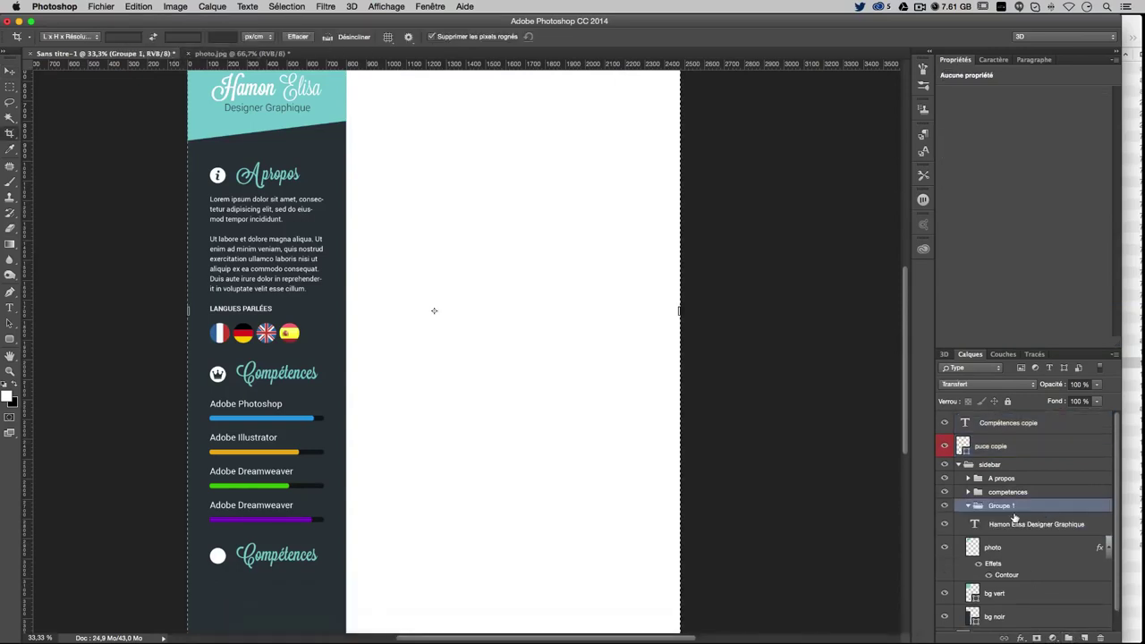
double_click(1005, 507)
type("ct")
key("Return")
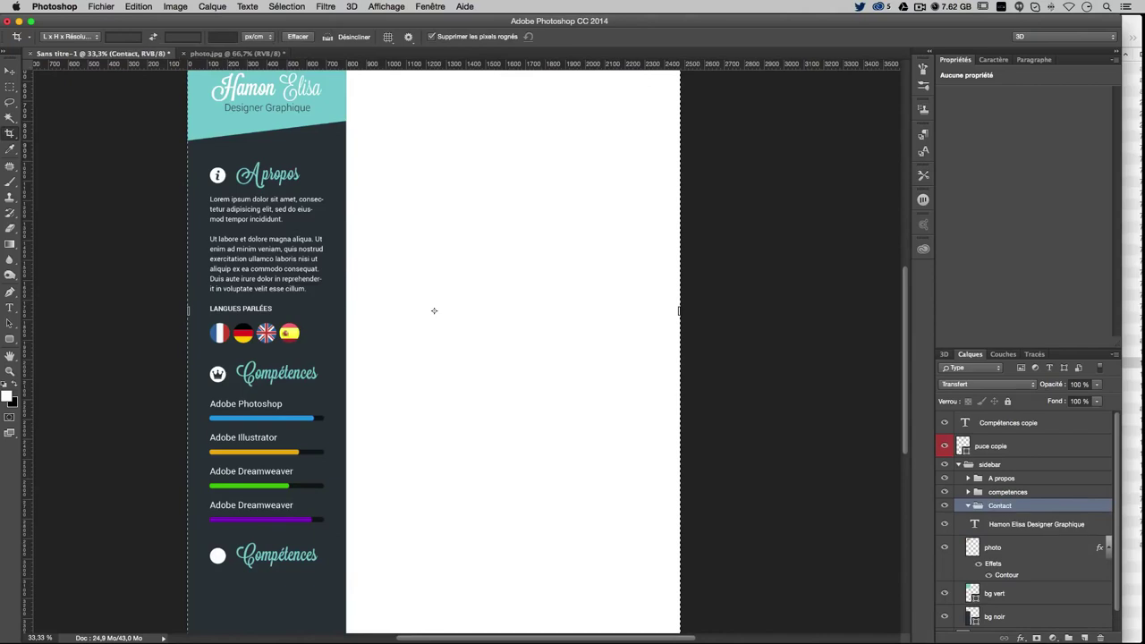
- Move the puce copie and Compétences copie layers into the Contact group
left_click(1000, 426)
left_click(1007, 450)
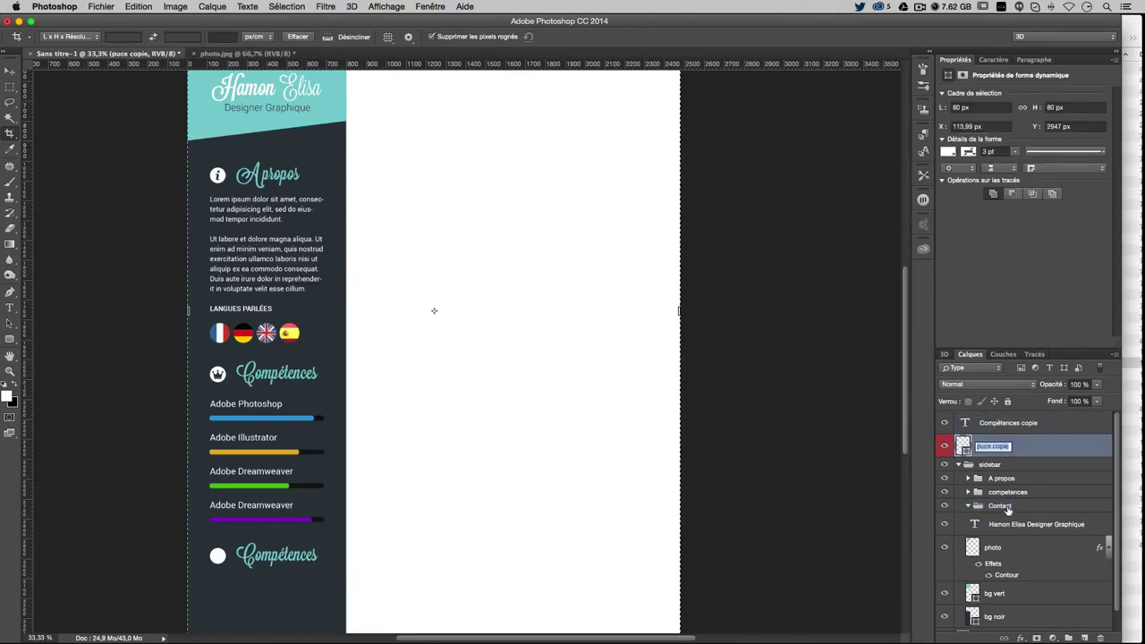
left_click(1006, 423)
left_click(993, 446, "shift")
double_click(991, 446)
key("Return")
left_click(1009, 425, "shift")
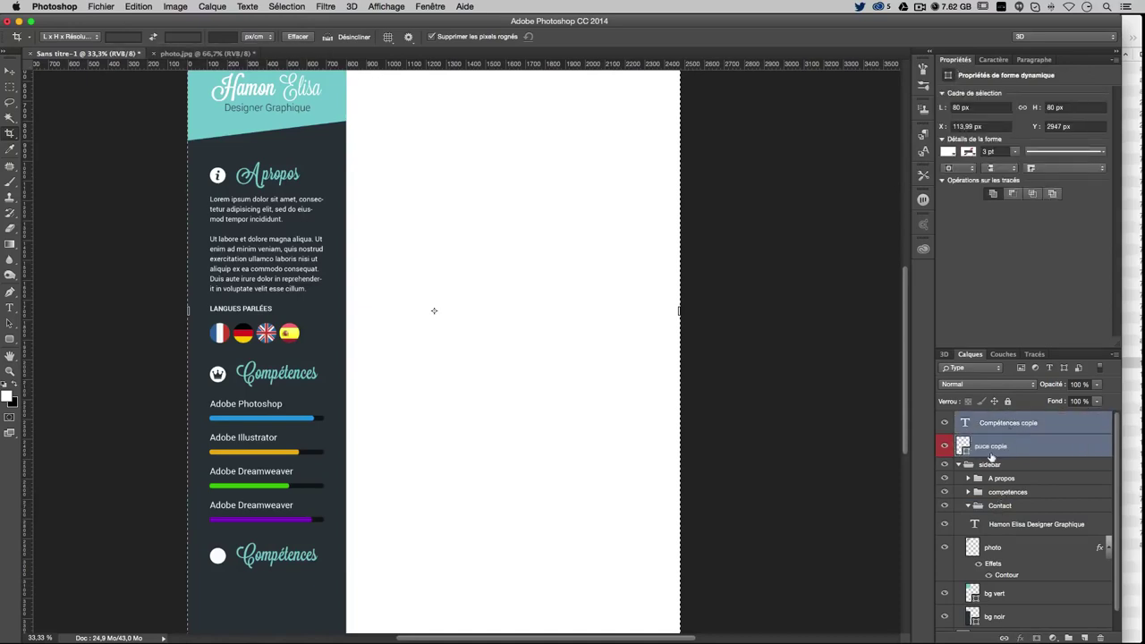
left_click_drag(1009, 426, 999, 516)
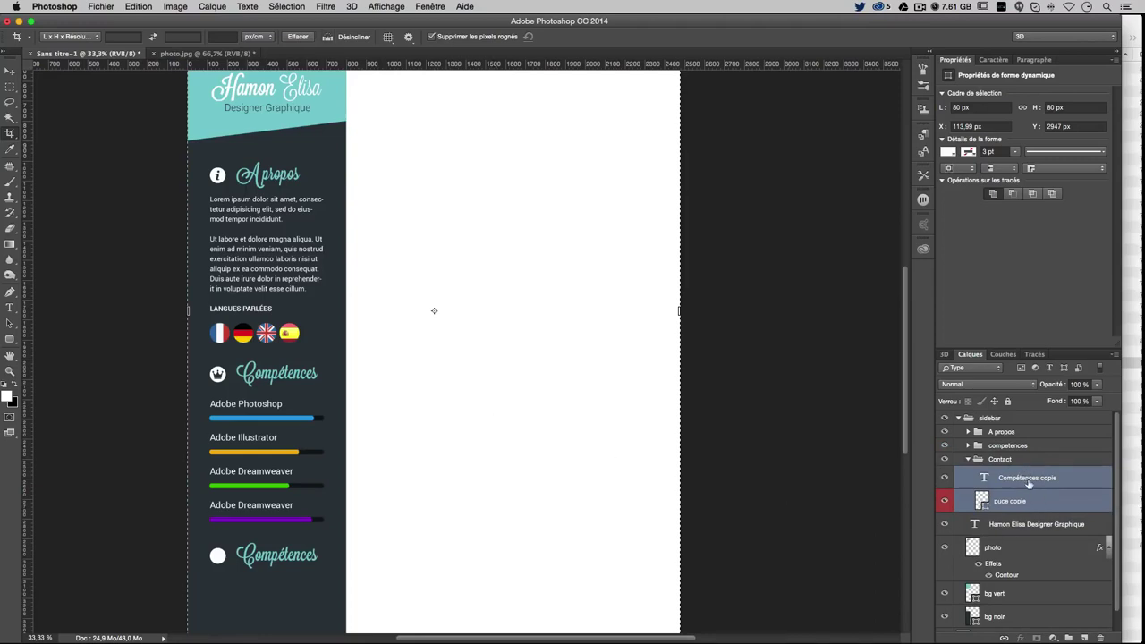
- Retype the copied heading so it reads 'Contact'
double_click(982, 480)
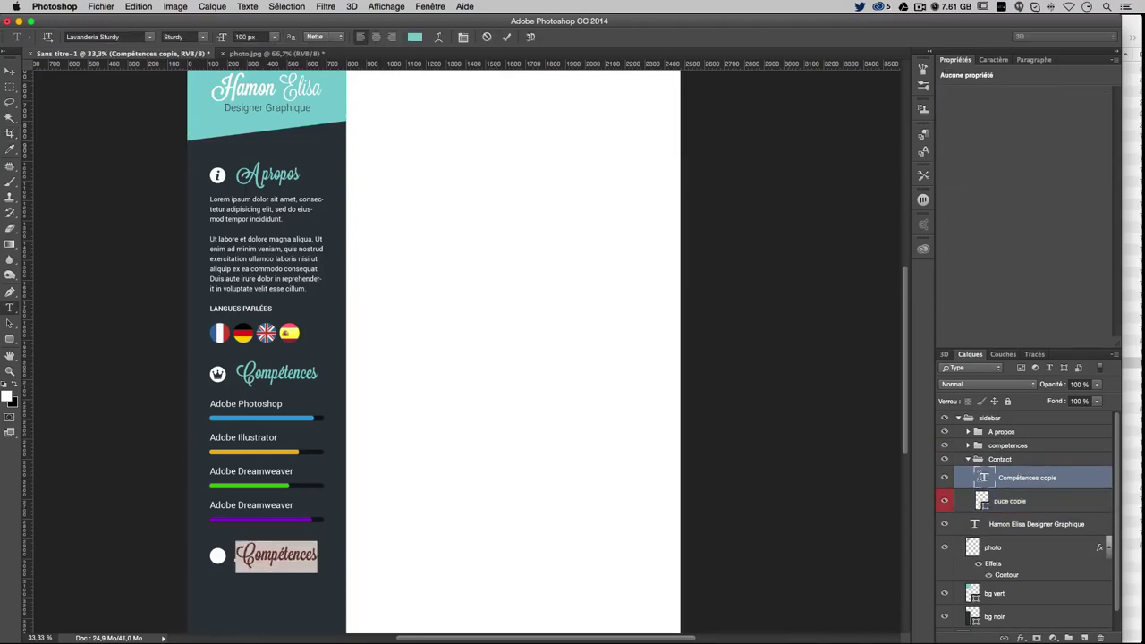
type("Conta")
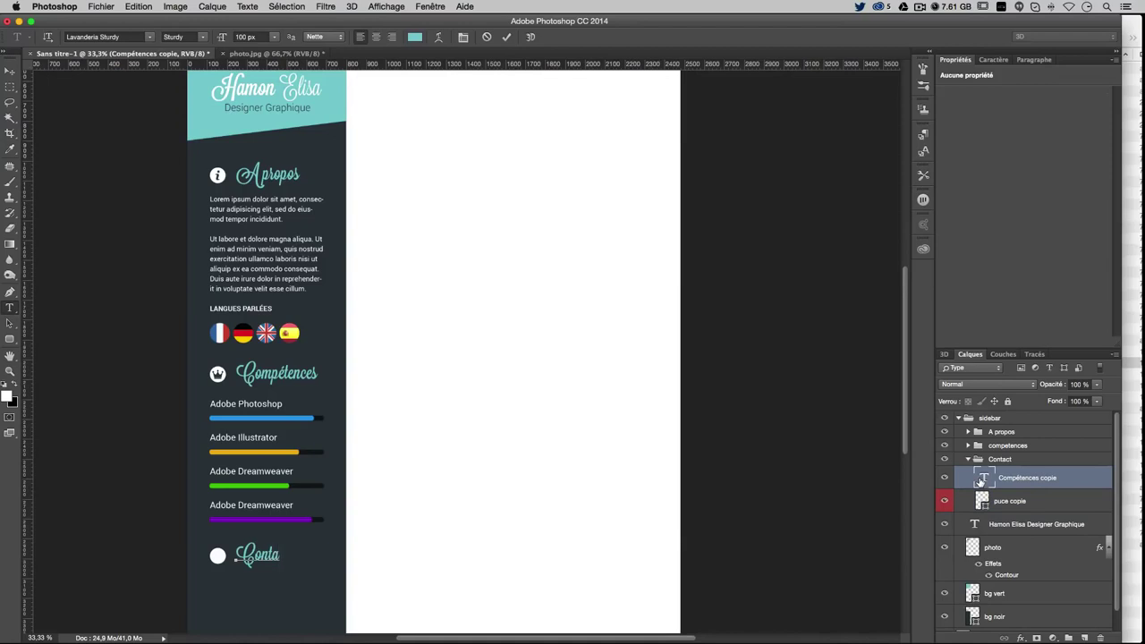
type("ct")
left_click(10, 70)
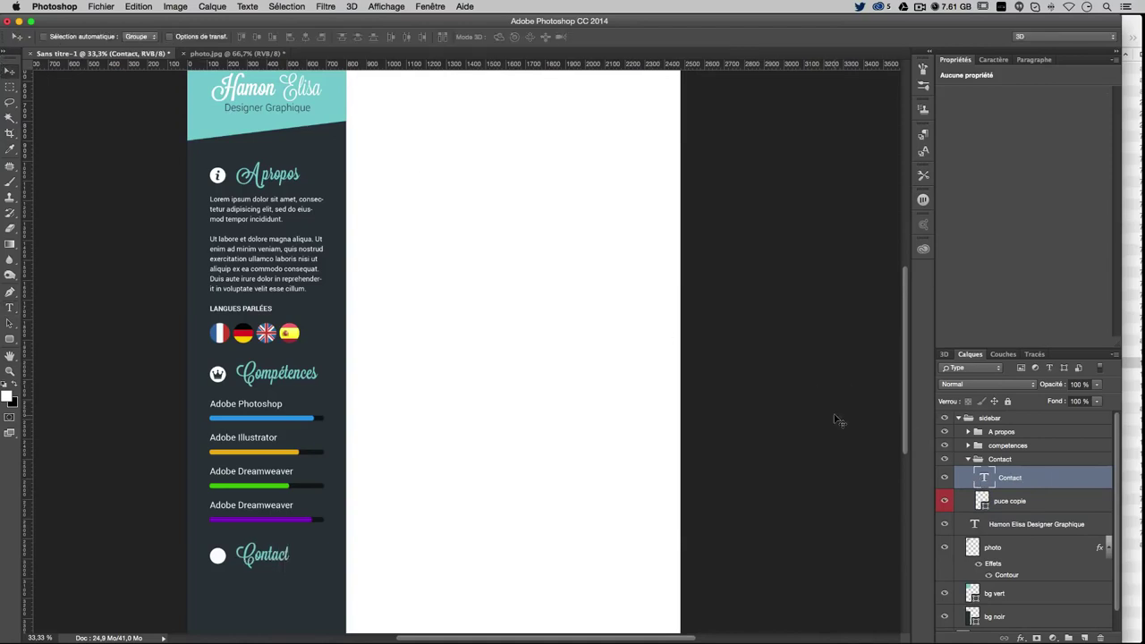
- Drag 23924.png from the Finder images folder onto the CV canvas
left_click(1141, 308)
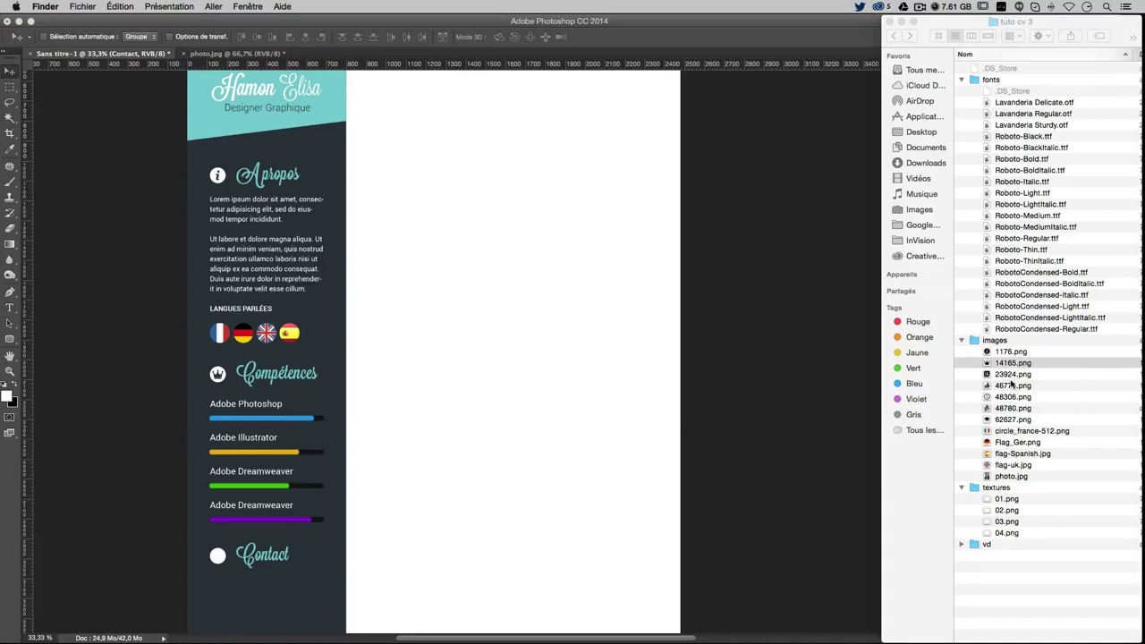
left_click(1009, 375)
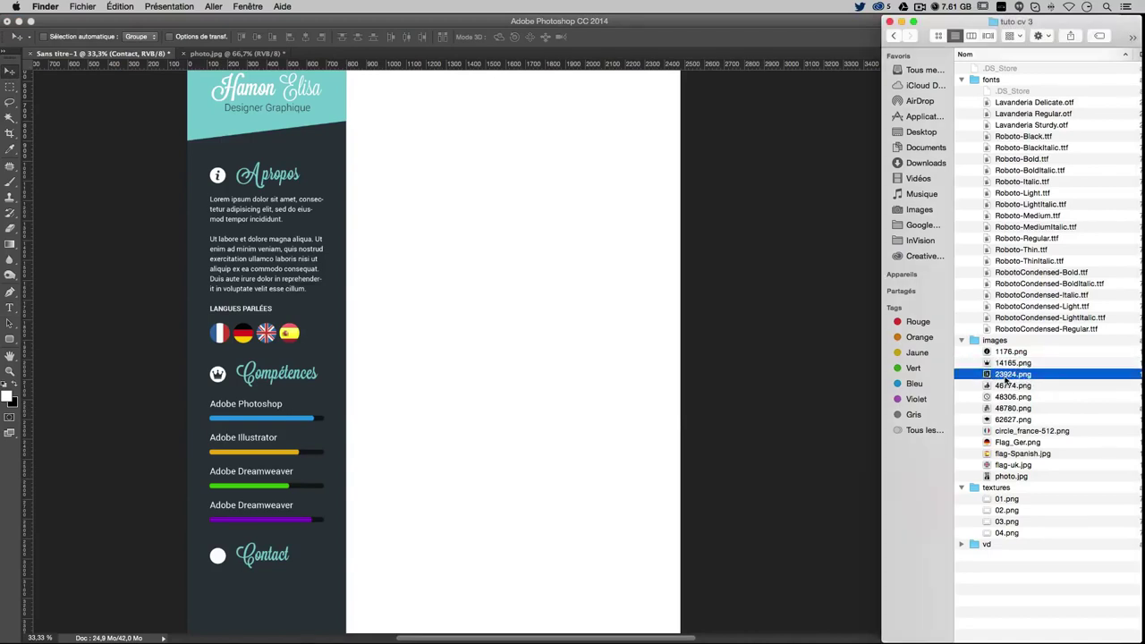
left_click_drag(1006, 380, 375, 505)
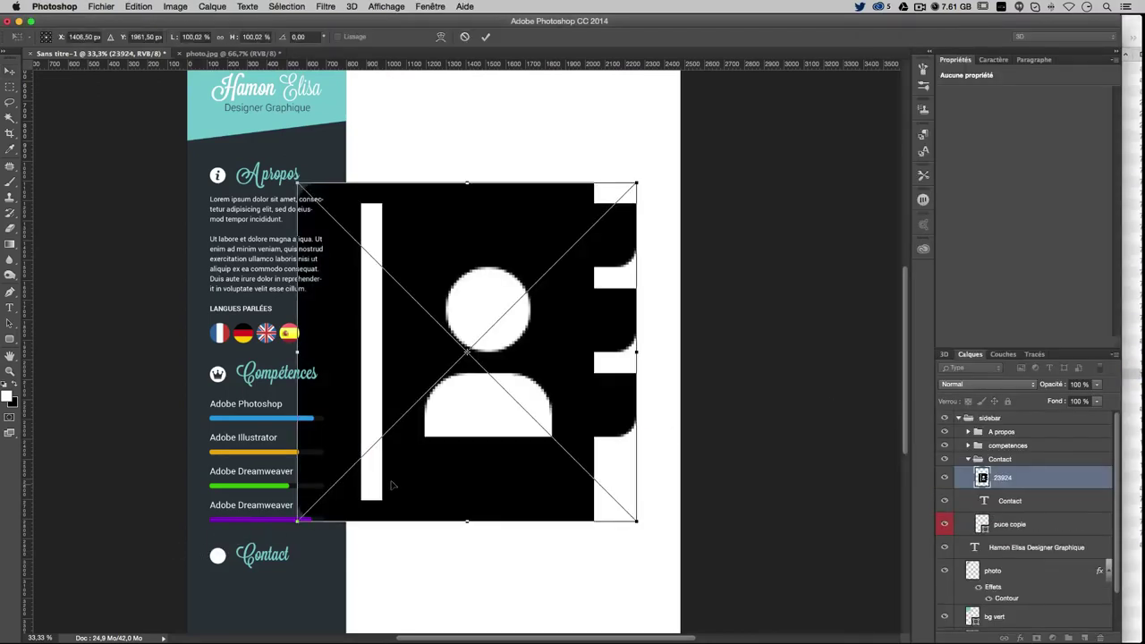
- Scale the 23924 icon to 54×54 px and place it on the white circle beside Contact
mouse_move(638, 183)
left_mouse_down()
mouse_move(344, 439)
mouse_move(300, 495)
left_mouse_up()
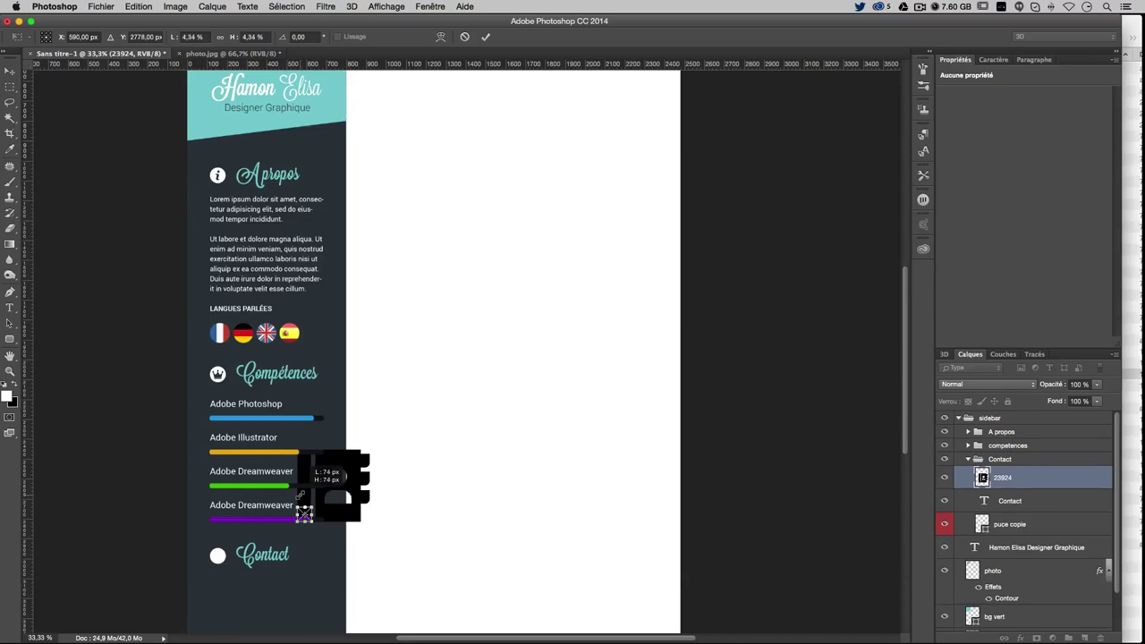
key("Return")
scroll(304, 501, "up", 3)
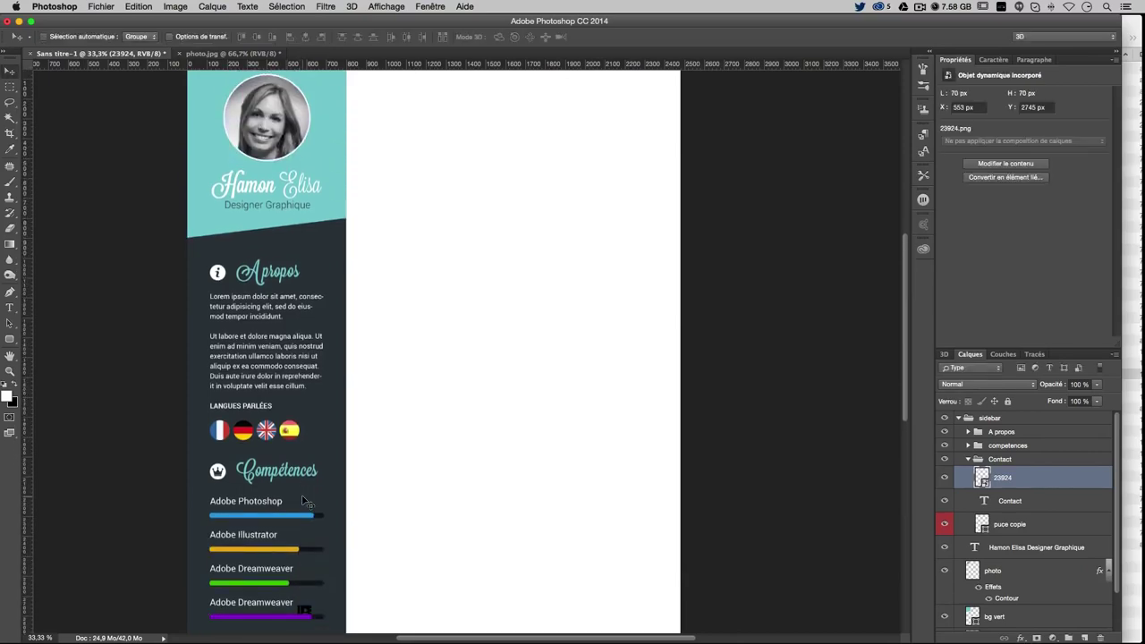
scroll(304, 501, "down", 3)
key("super+plus")
left_click_drag(301, 498, 599, 242)
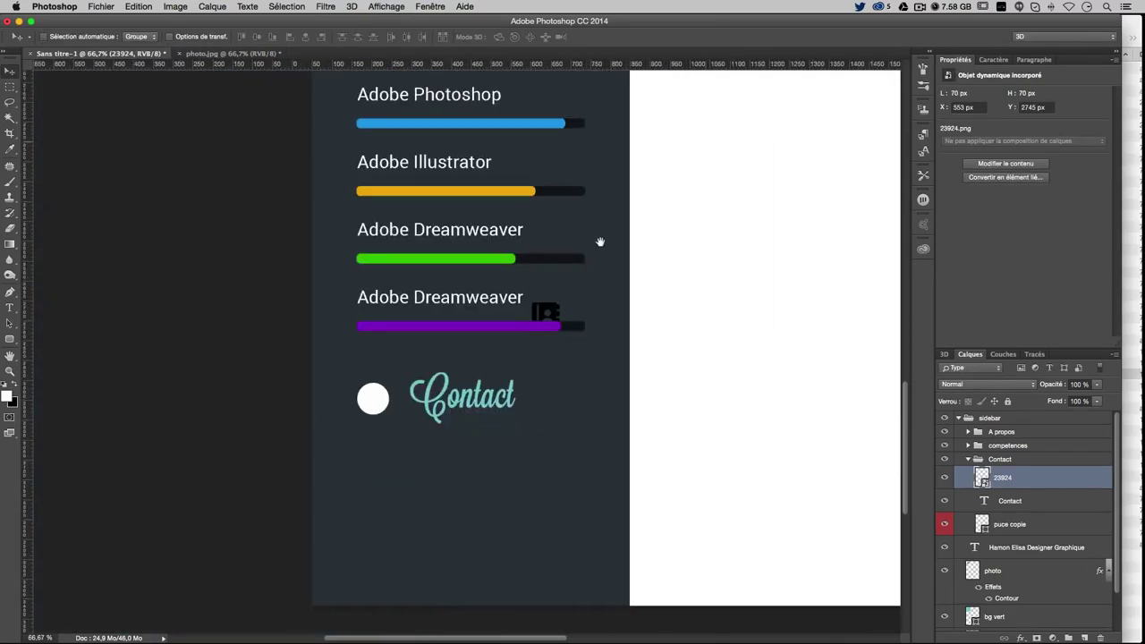
mouse_move(551, 347)
left_mouse_down()
mouse_move(388, 440)
mouse_move(395, 410)
left_mouse_up()
key("super+t")
key("Return")
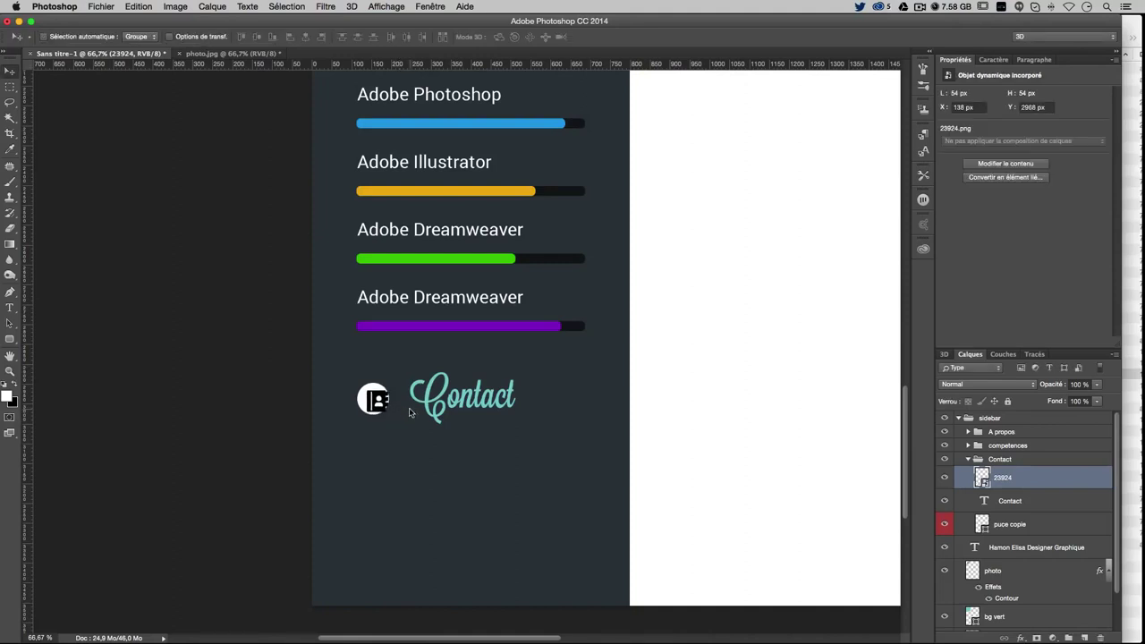
scroll(417, 410, "up", 2)
- Check the size of the Compétences icon layer 14165 for reference
scroll(417, 410, "up", 5)
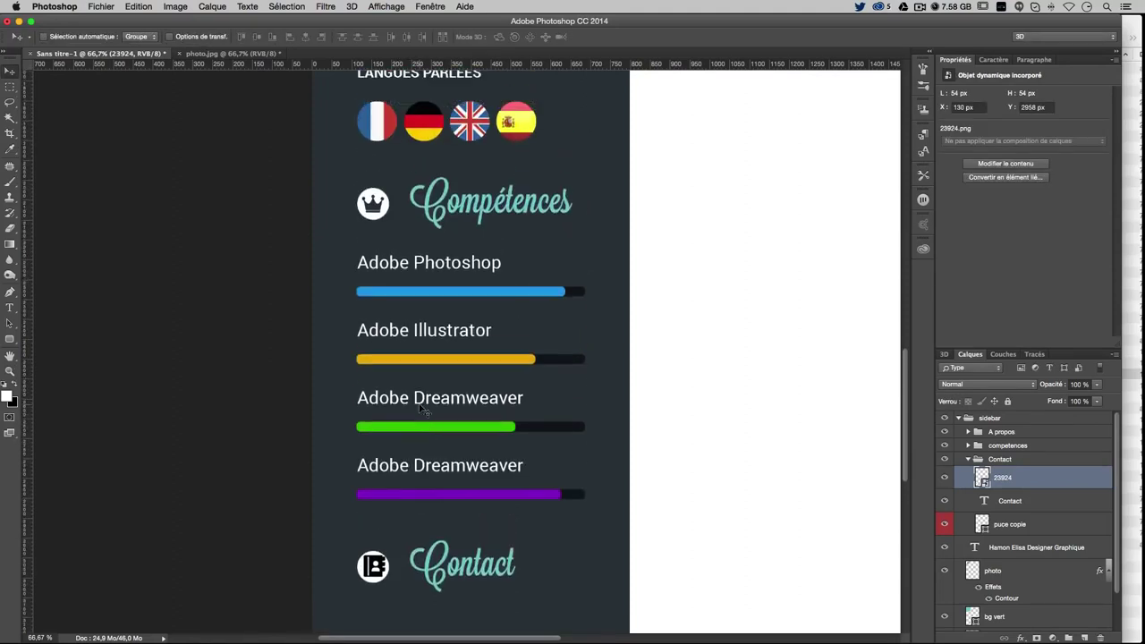
right_click(380, 210)
left_click(394, 209)
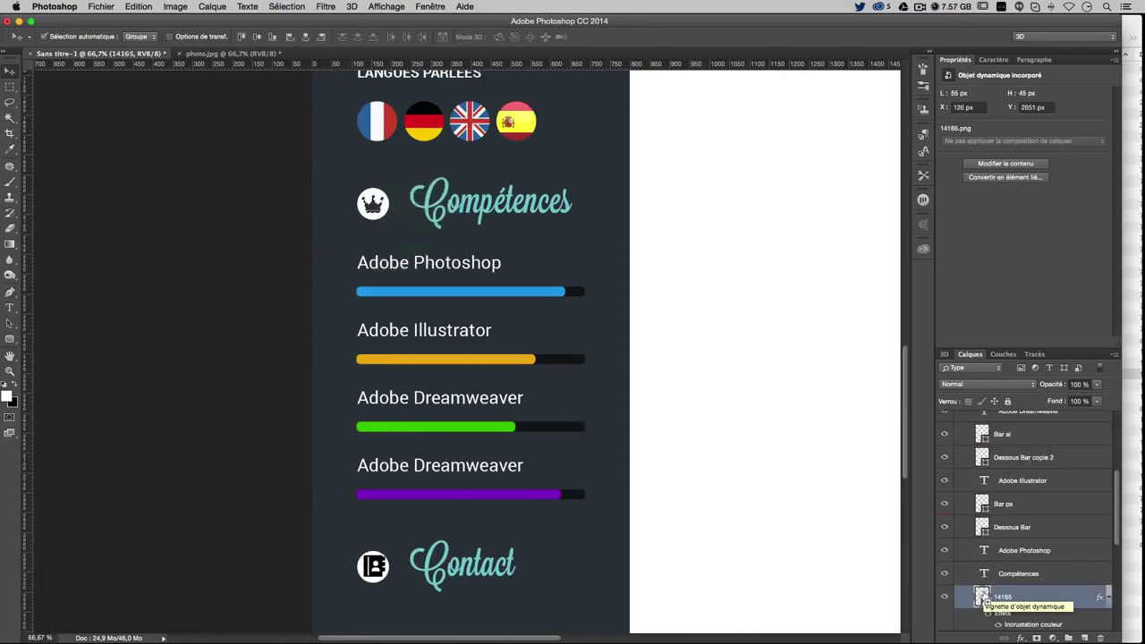
key("ctrl+n")
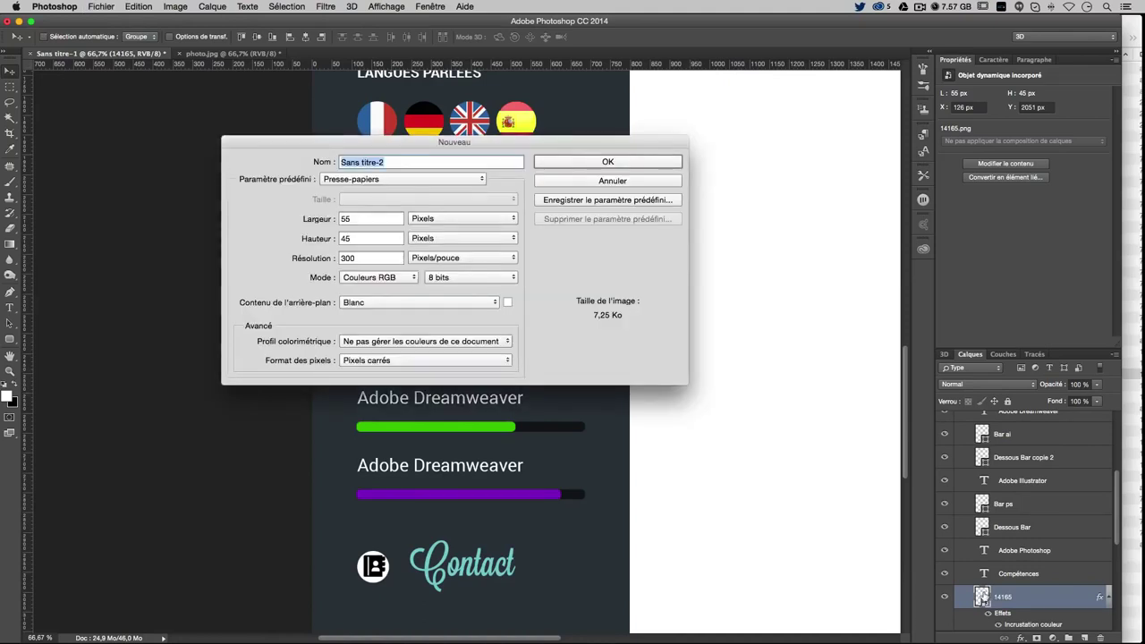
key("Escape")
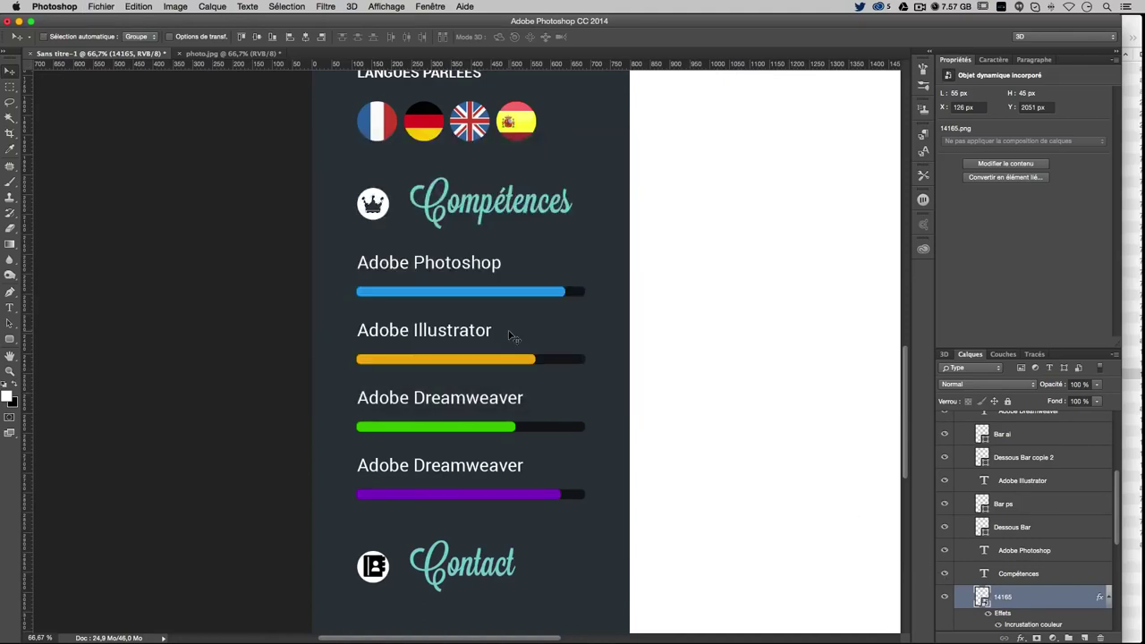
- Shrink the 23924 Contact icon to 48×48 px and centre it in its white circle
right_click(379, 565)
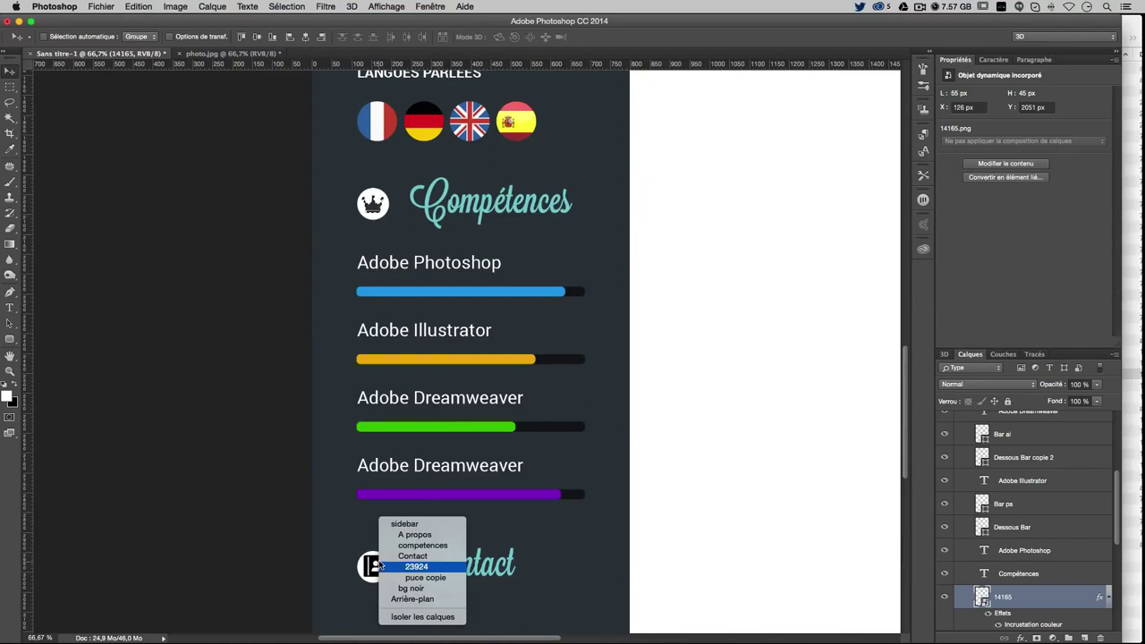
left_click(381, 566)
scroll(394, 563, "down", 2)
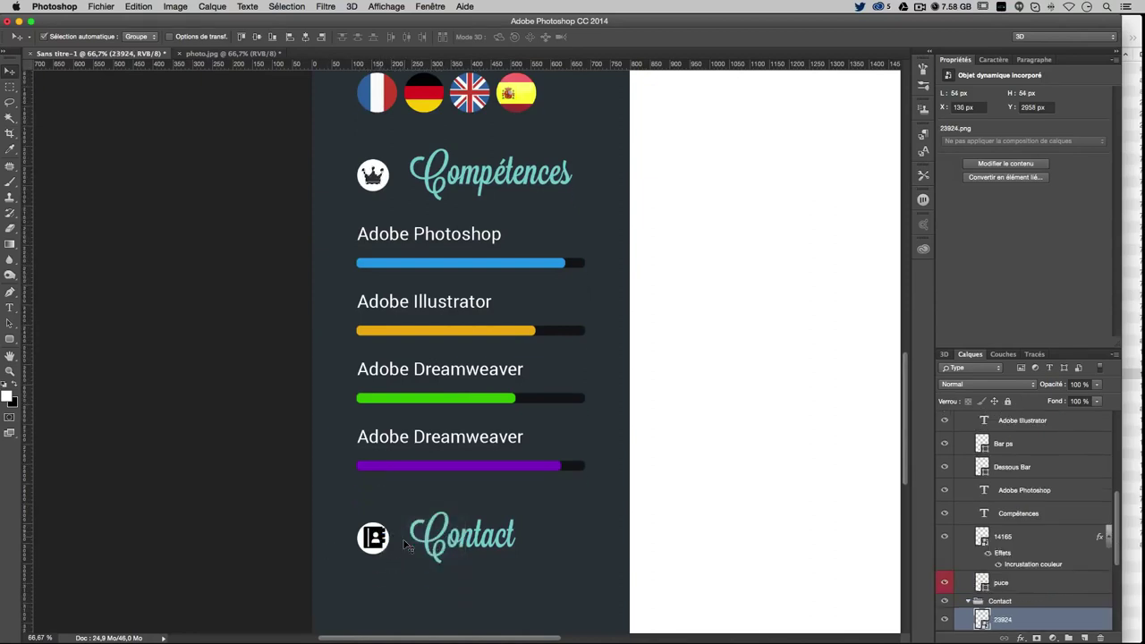
key("super+a")
key("super+c")
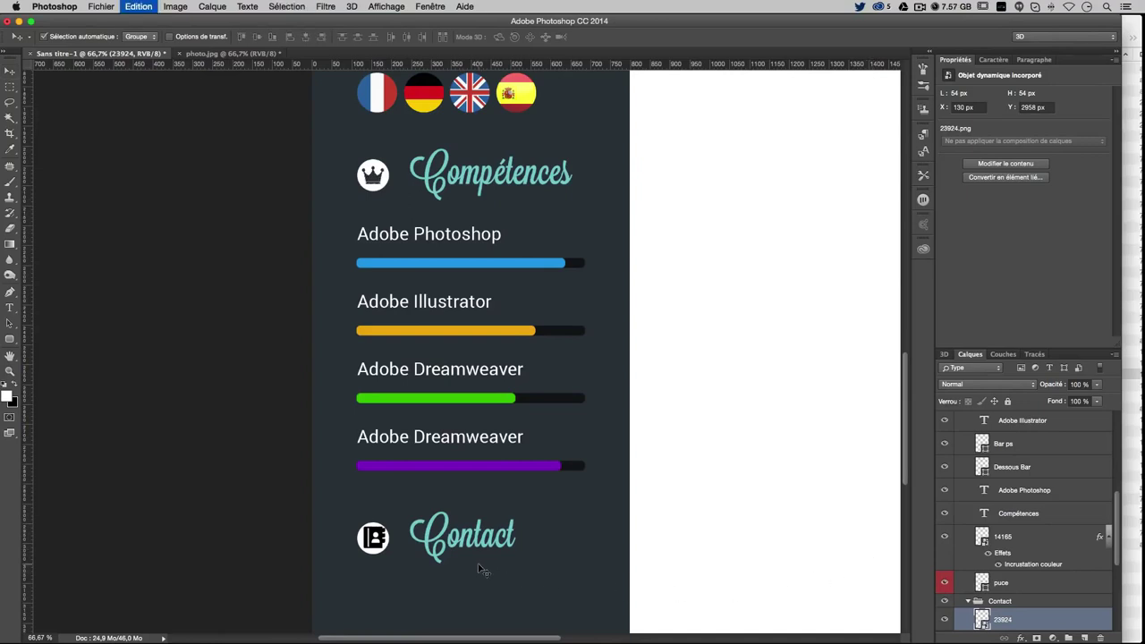
key("super+t")
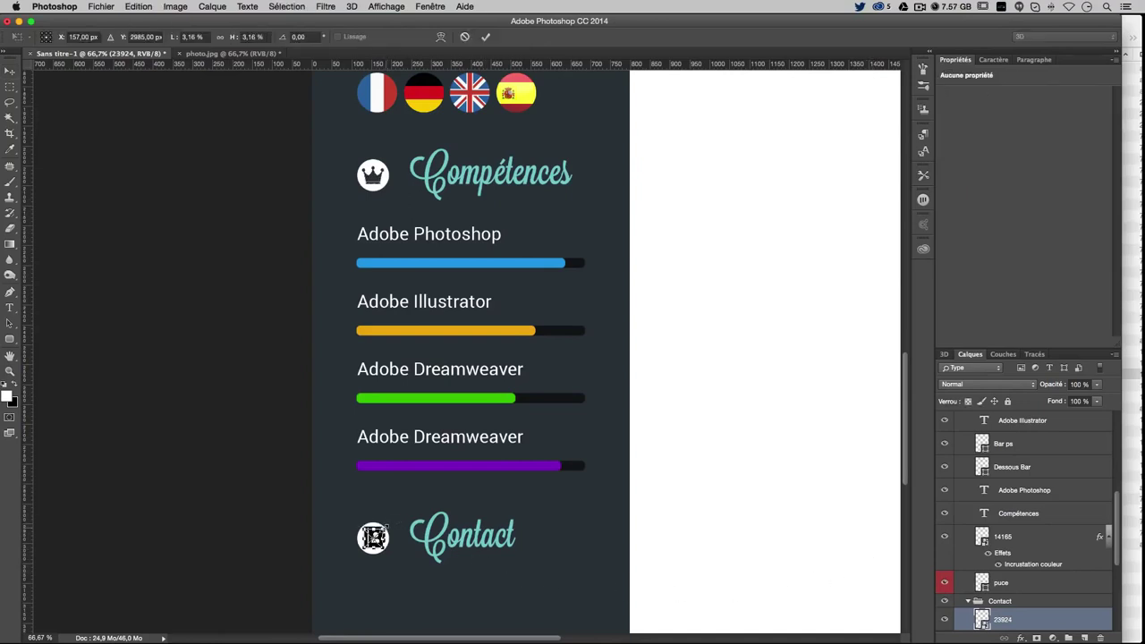
key("Return")
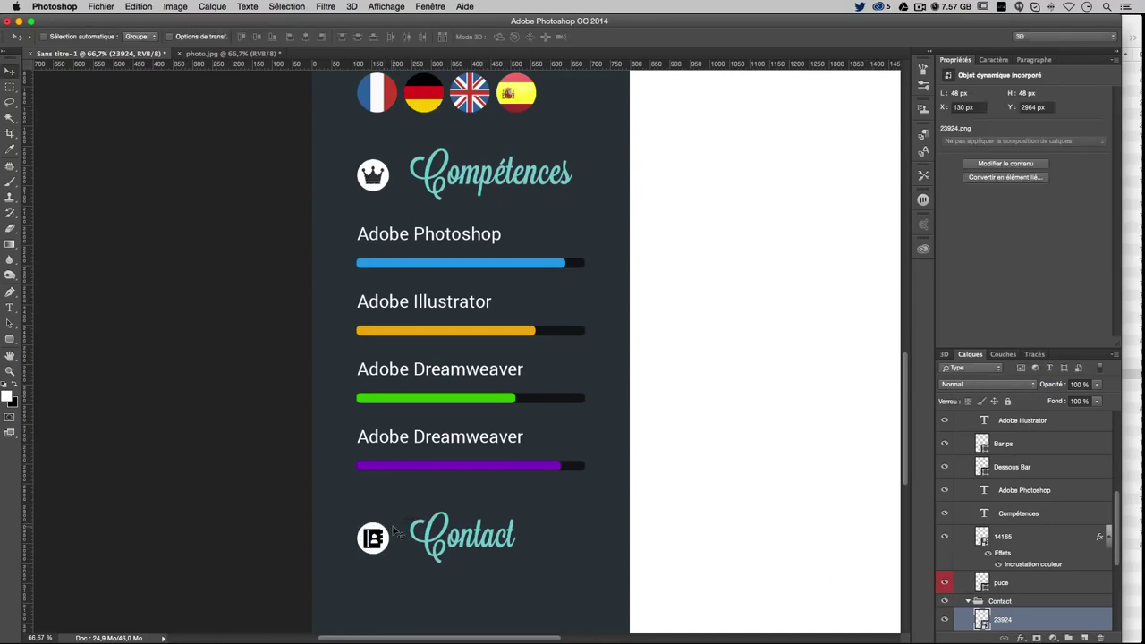
key("Right")
key("Right")
key("super+minus")
key("super+minus")
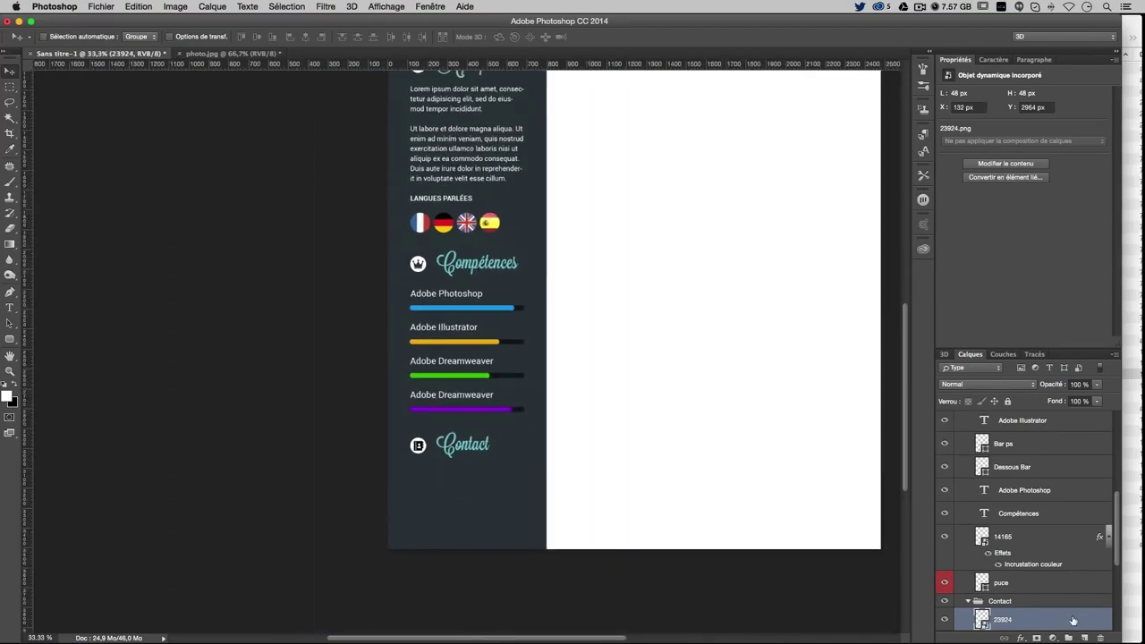
- Give the 23924 icon a dark #2d373d colour overlay and shift the Contact group up slightly
double_click(1073, 620)
left_click(388, 263)
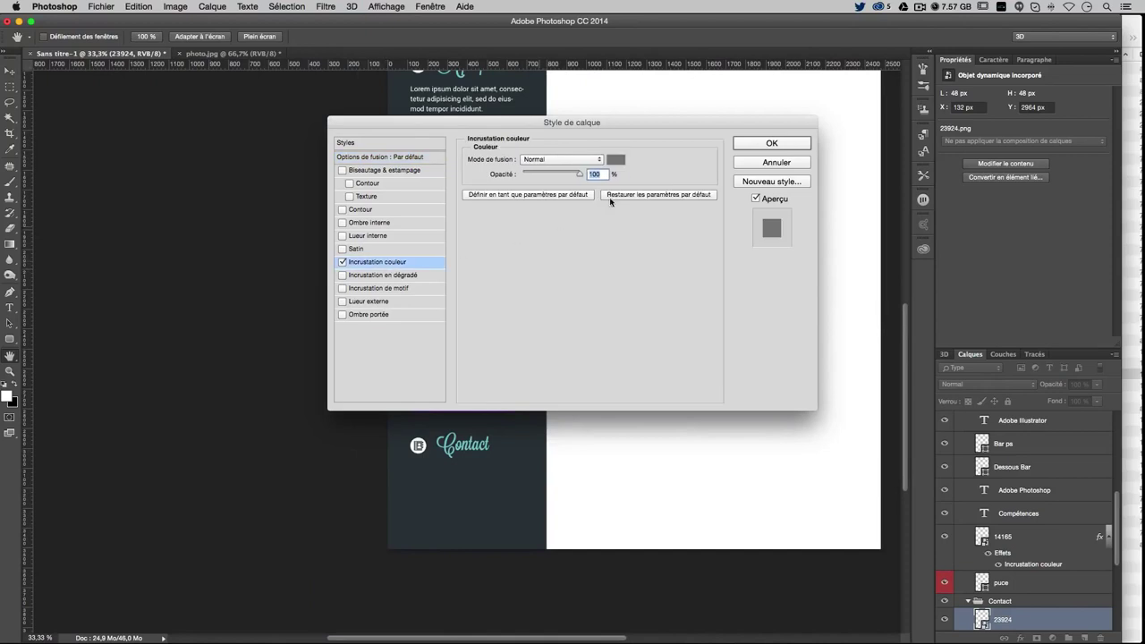
left_click(615, 160)
left_click(419, 500)
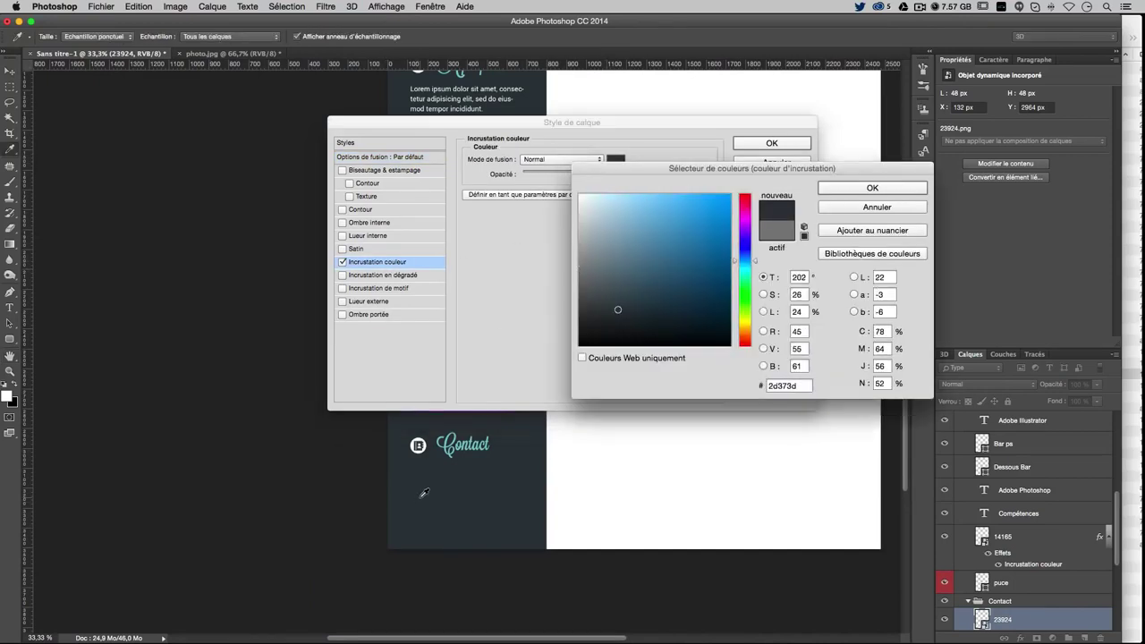
key("Return")
key("Return")
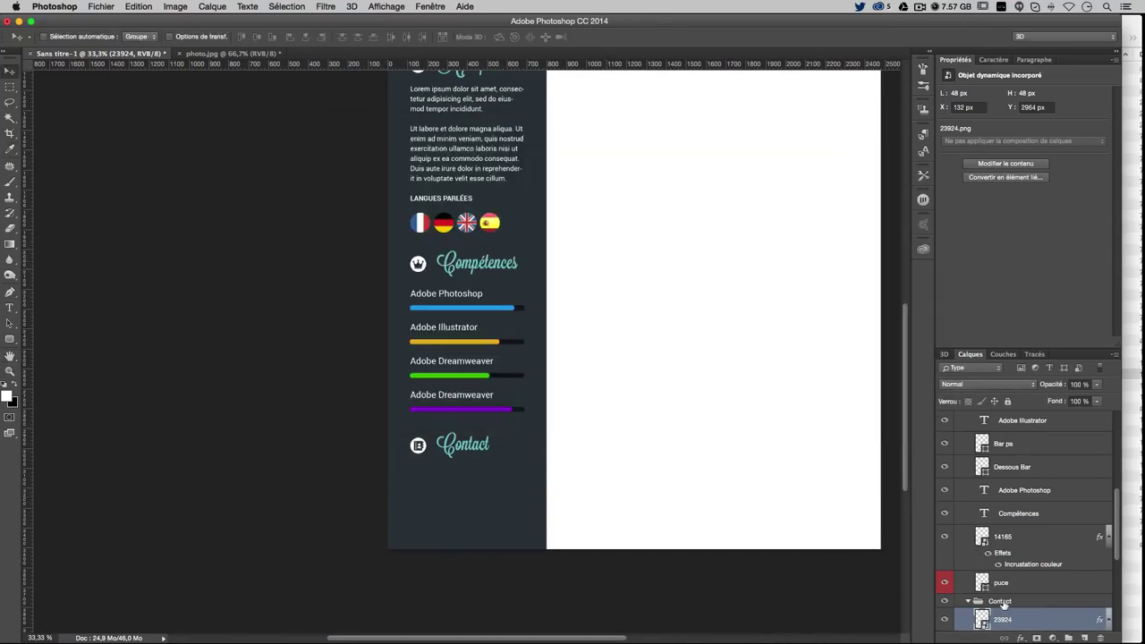
left_click(1000, 601)
left_click_drag(524, 474, 525, 462)
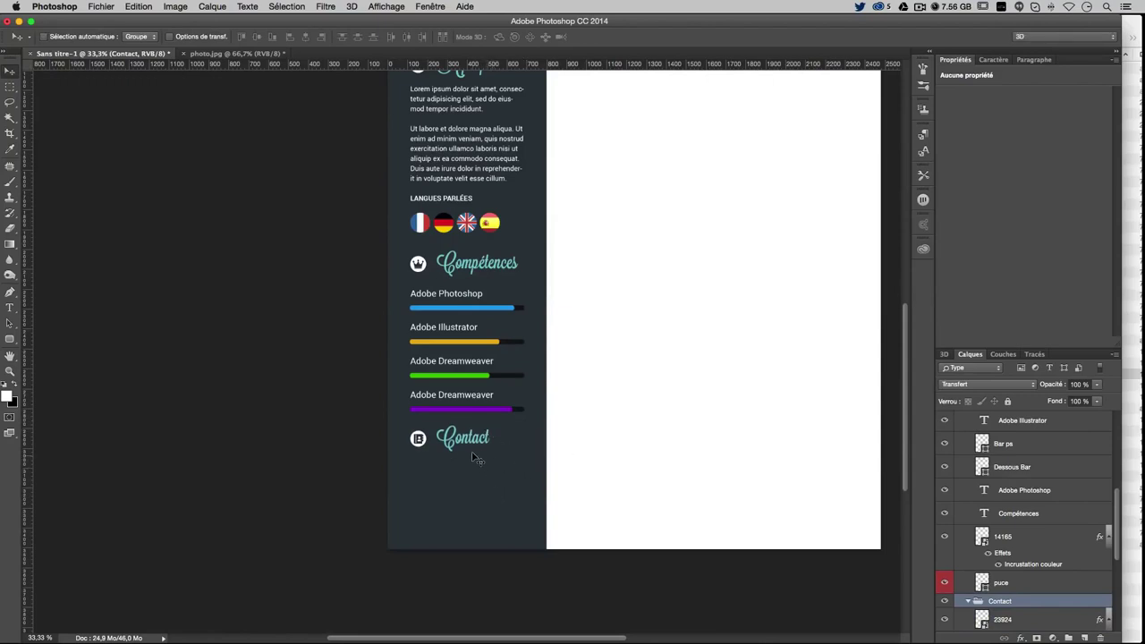
- Hide the guides and lower the Contact icon and heading a few pixels under the skill bars
key("ctrl+semicolon")
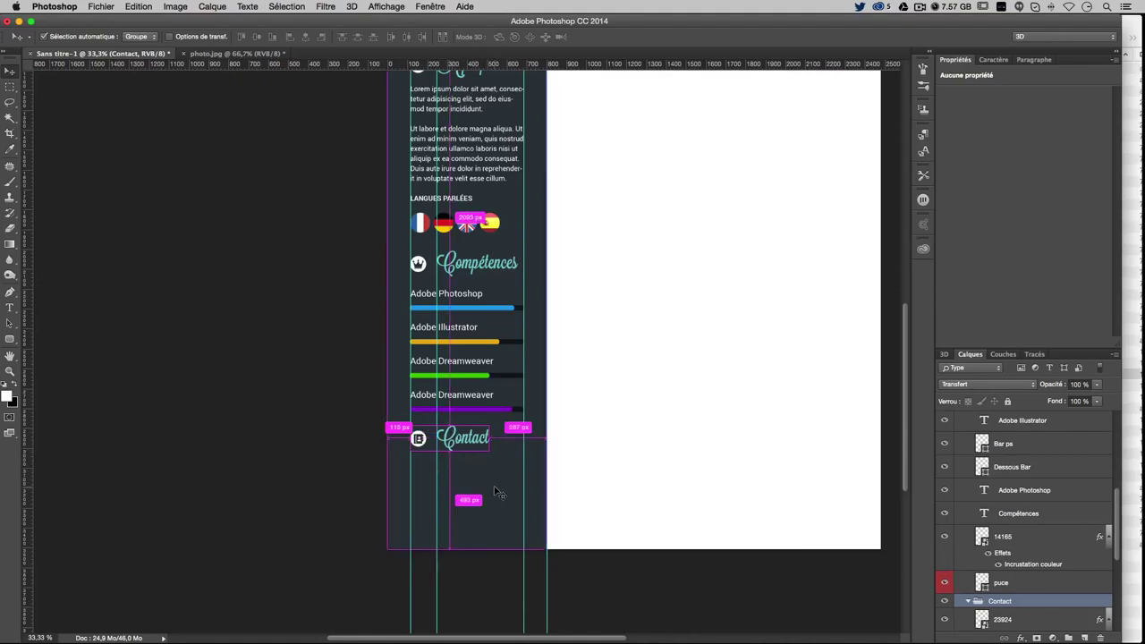
key("shift+Down")
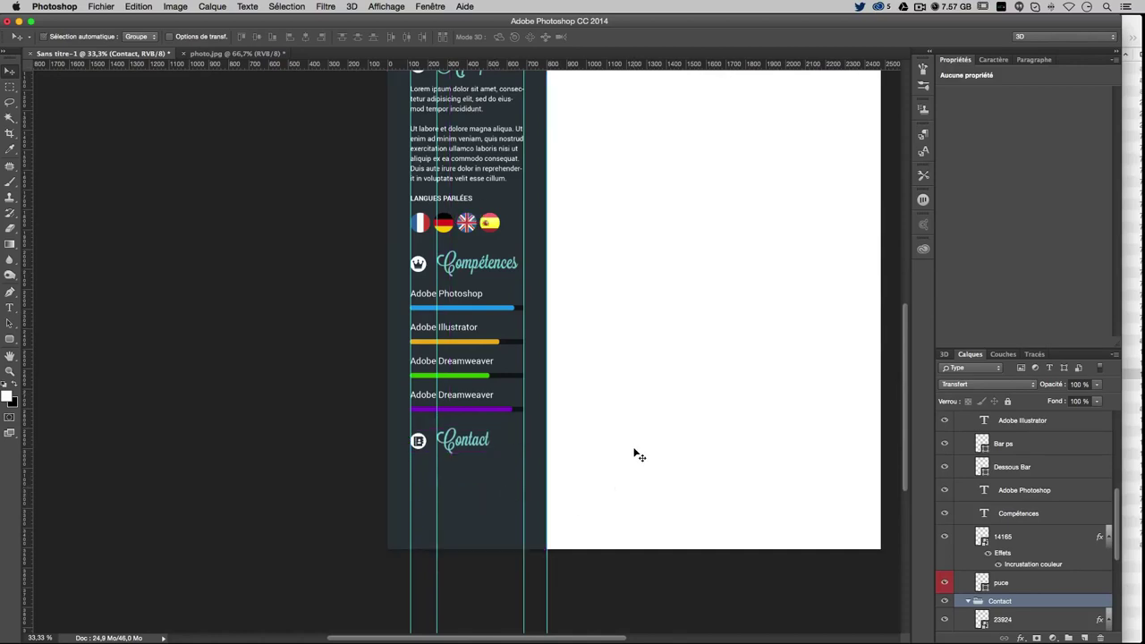
key("super+semicolon")
scroll(688, 434, "up", 3)
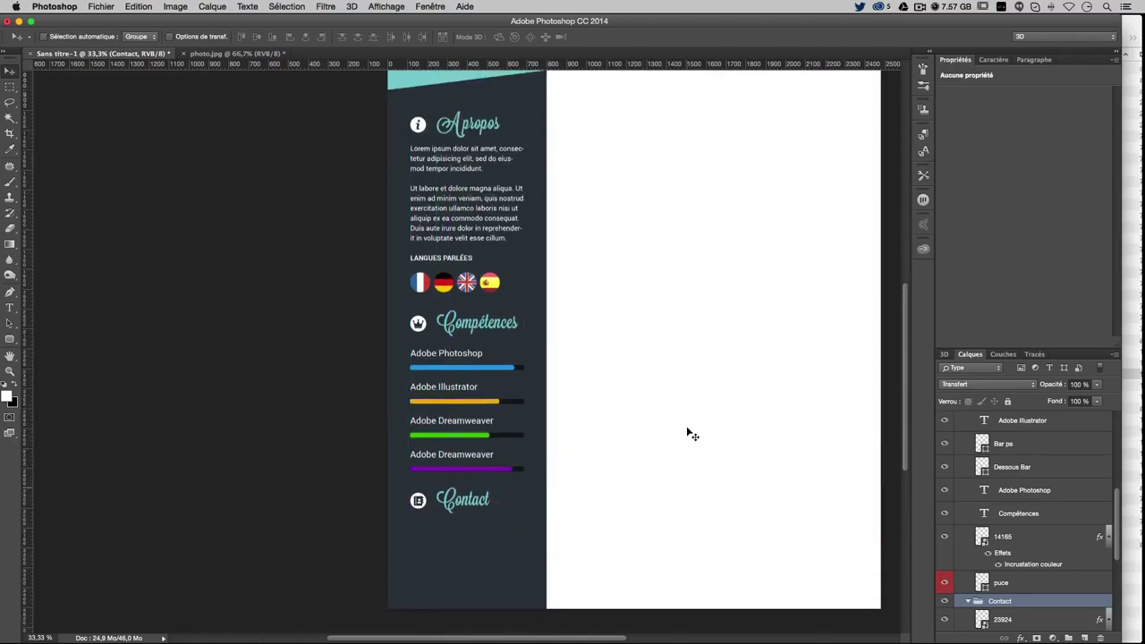
scroll(689, 434, "up", 3)
scroll(689, 433, "down", 2)
scroll(688, 434, "down", 2)
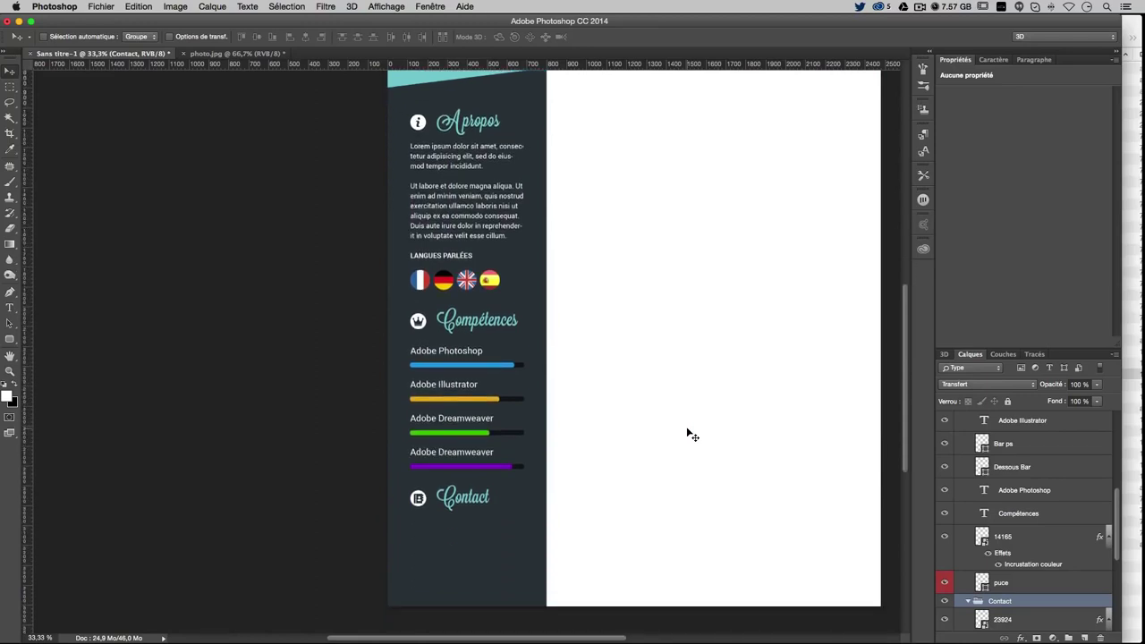
key("Down")
key("Down")
key("Down")
key("Down")
key("Down")
key("Down")
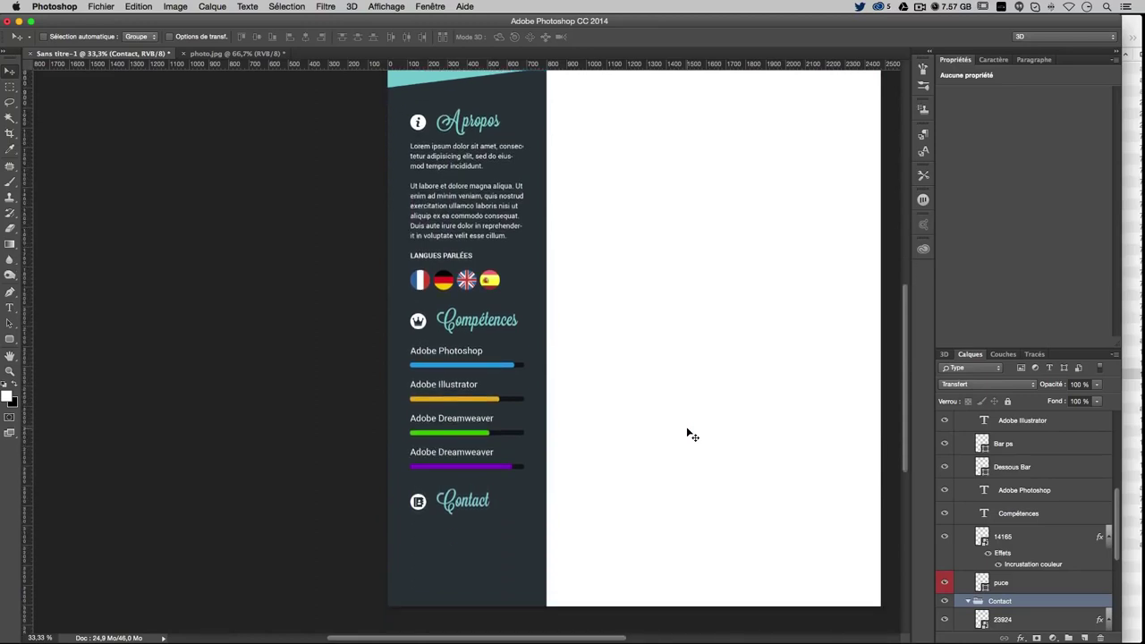
key("Down")
key("Down")
key("Down")
key("Down")
key("Down")
key("Down")
key("Up")
key("Up")
key("Up")
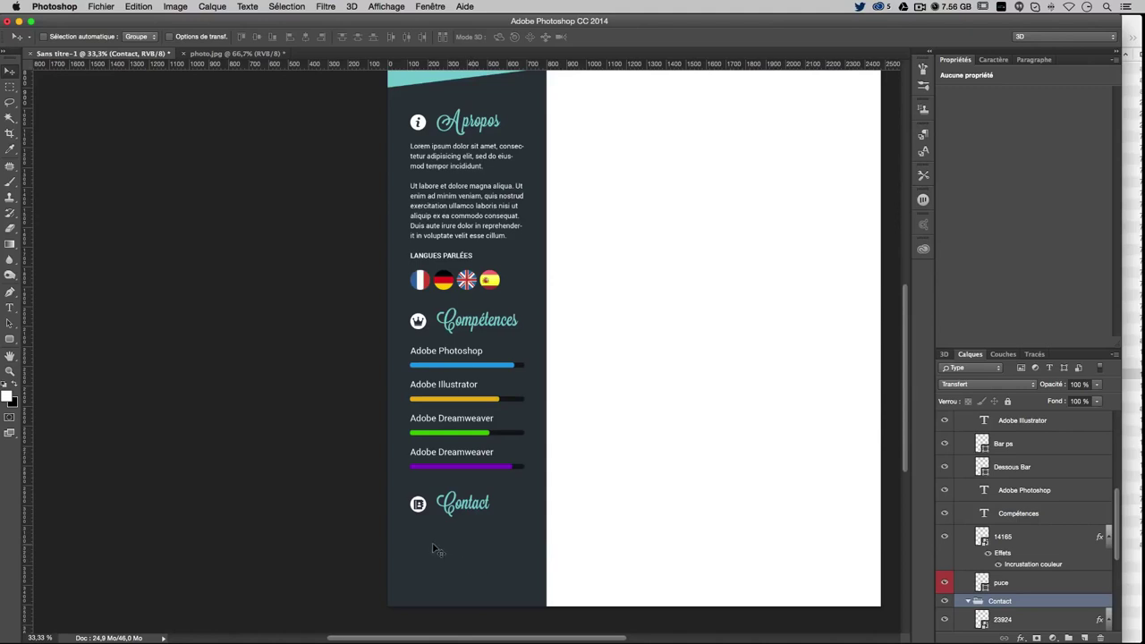
scroll(669, 555, "up", 1)
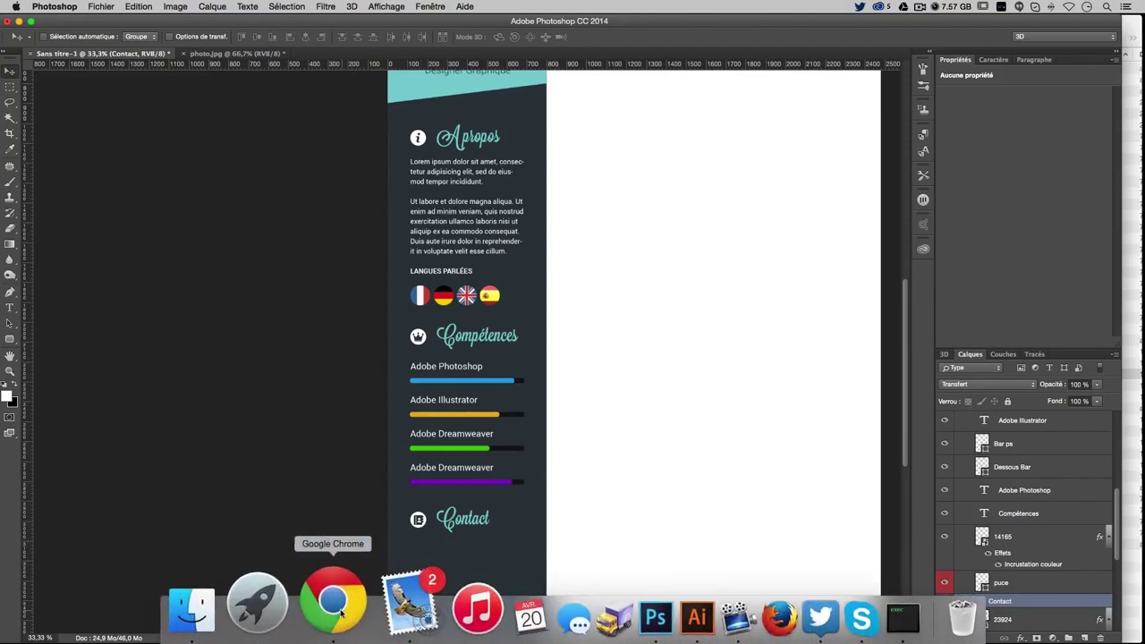
- Google 'flat icon' in Chrome, correcting the misspelled query
left_click(327, 602)
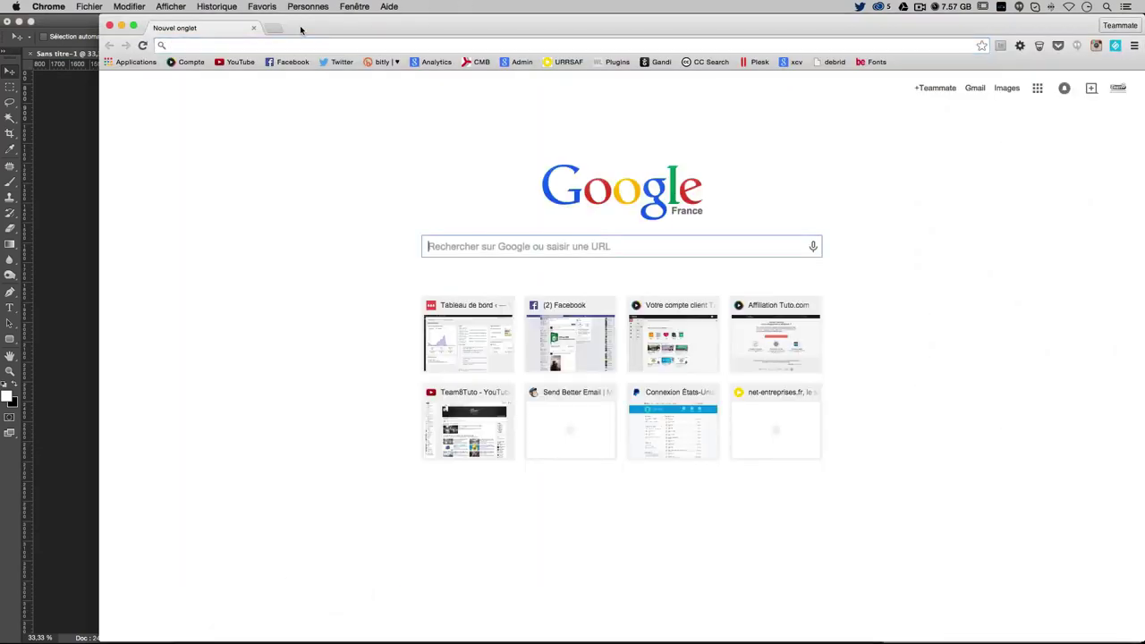
type("f")
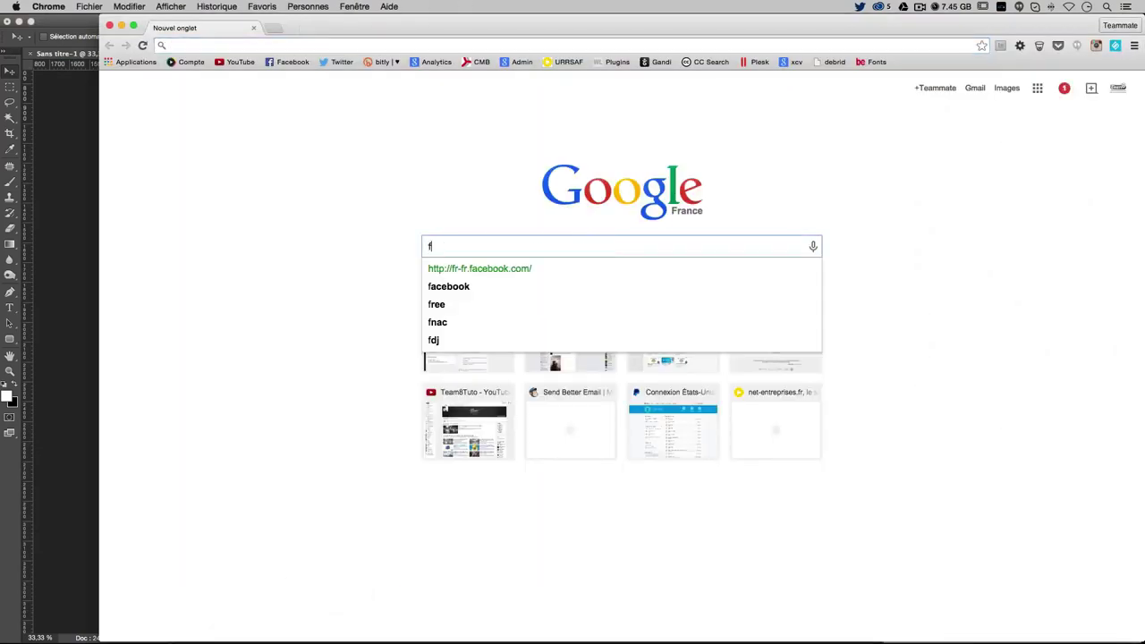
type("at icon")
key("Return")
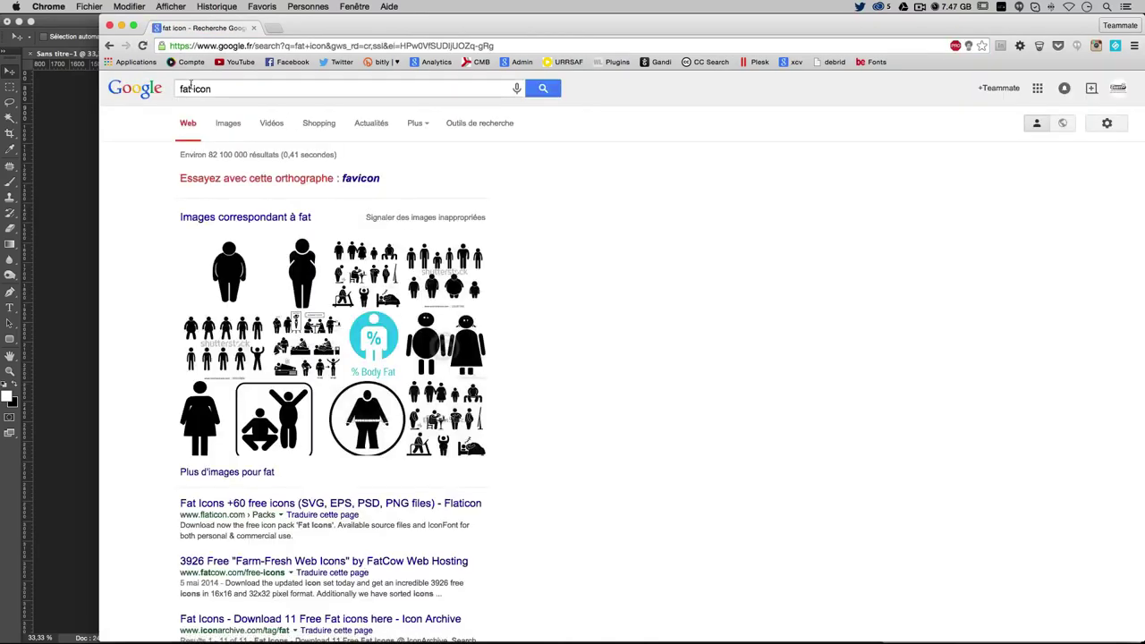
left_click(185, 90)
type("l")
key("Return")
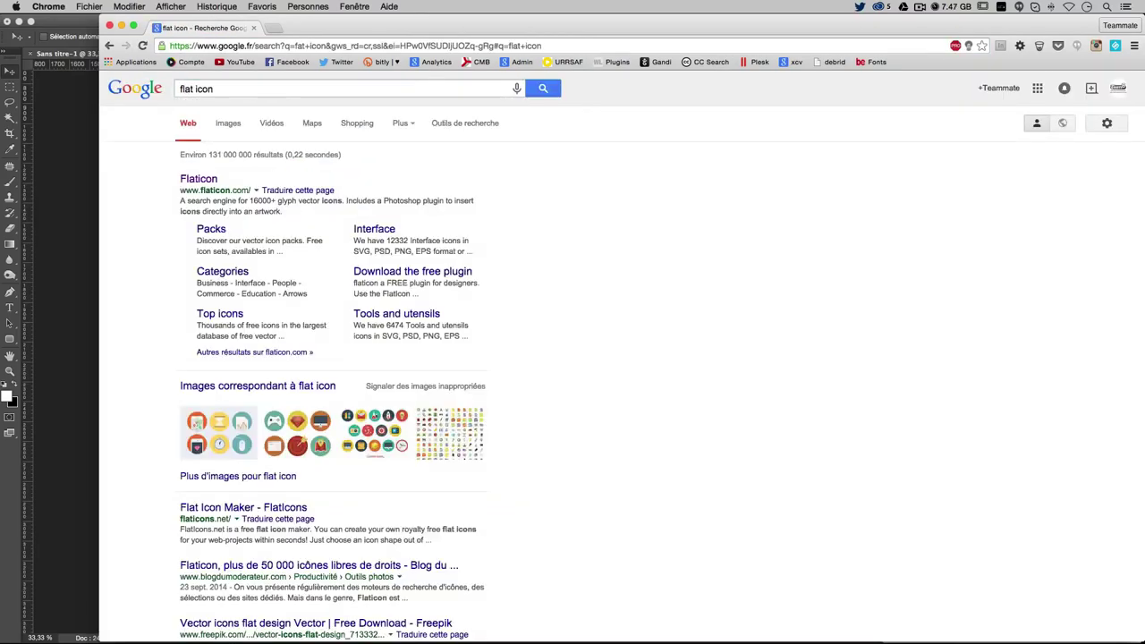
scroll(311, 330, "down", 1)
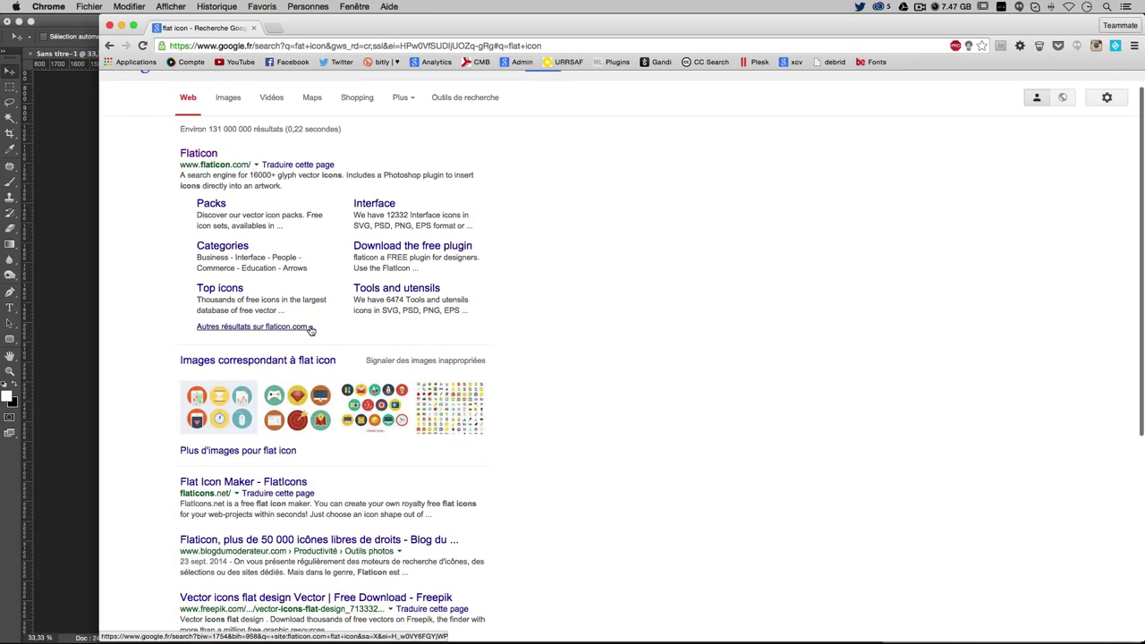
- Search the Flaticon website for 'map' icons
left_click(192, 159)
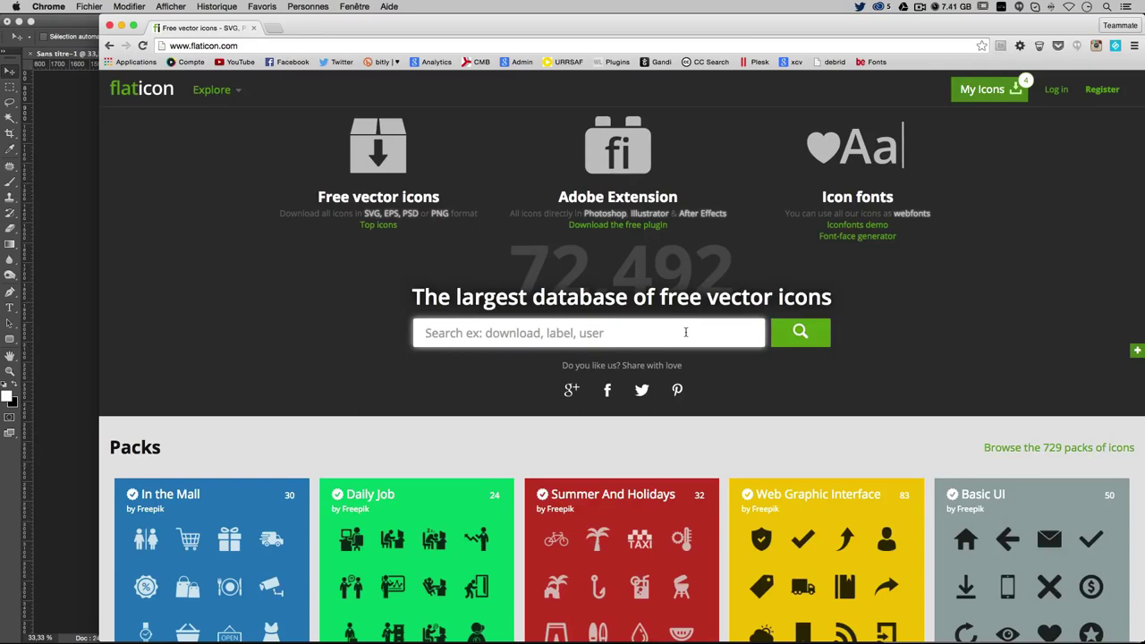
type("map")
key("Return")
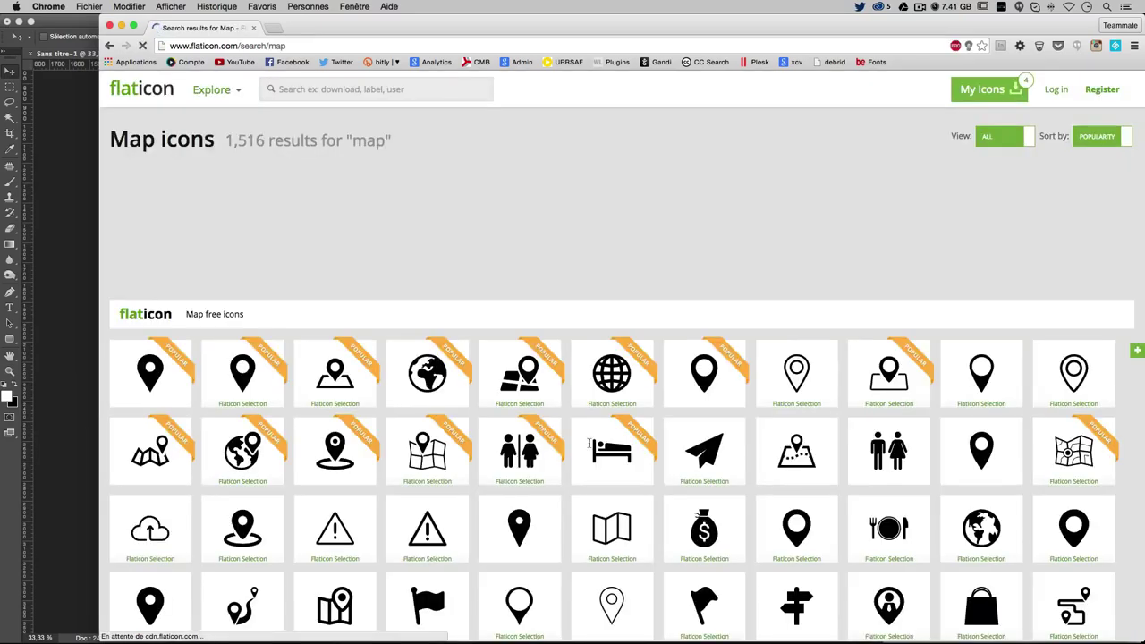
- Save the first Flaticon map-pin icon into the project's images folder as 34250.png
left_click(148, 396)
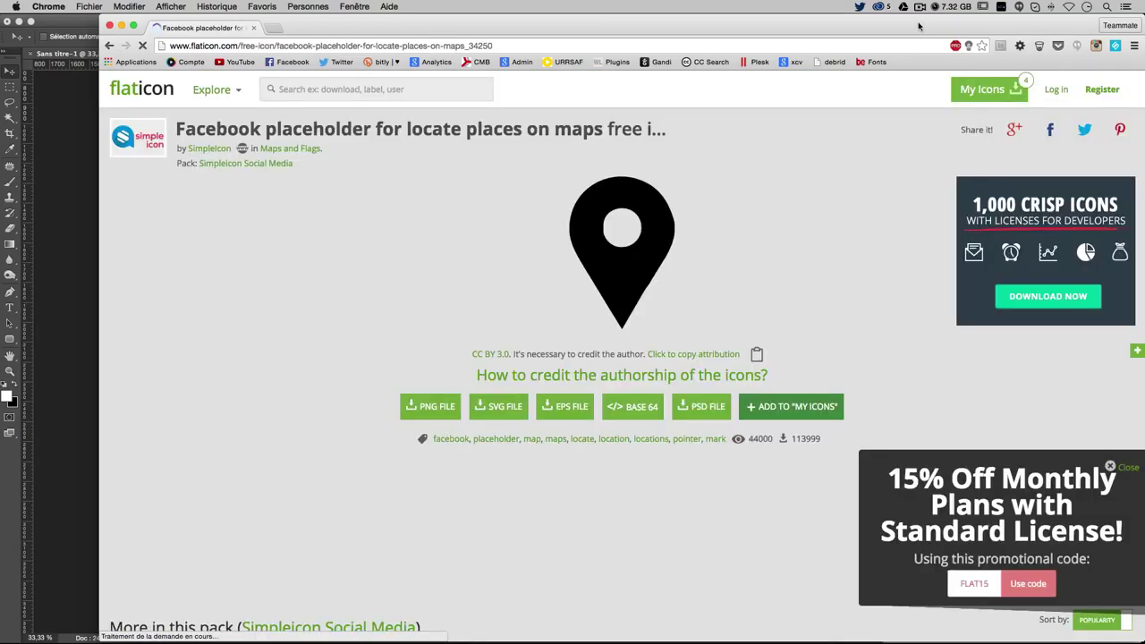
left_click_drag(919, 28, 632, 87)
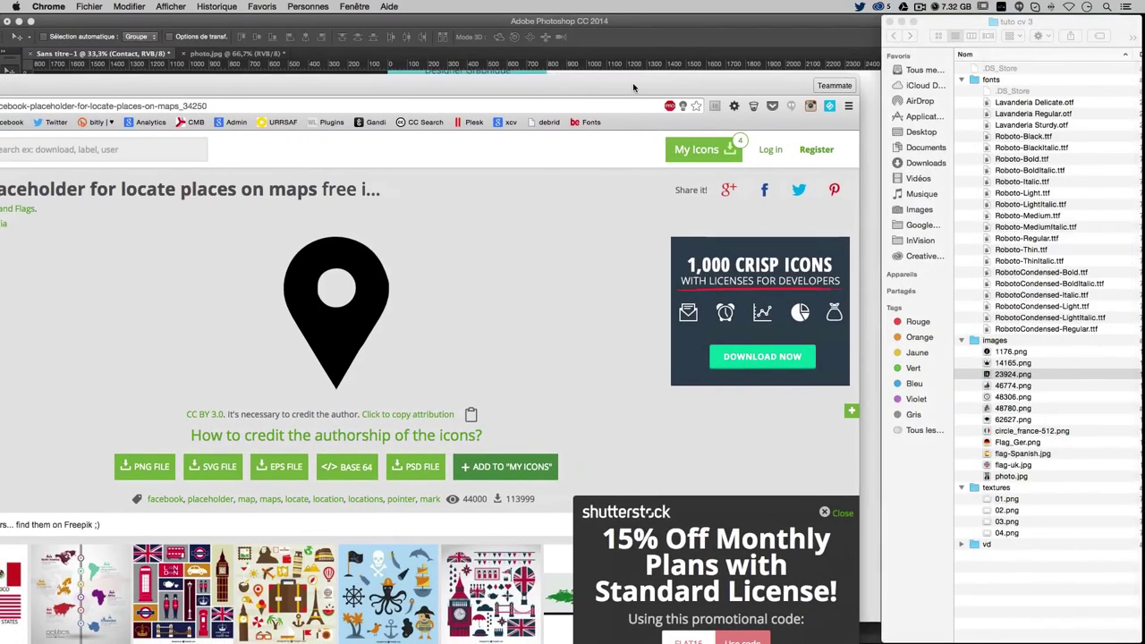
left_click_drag(327, 324, 658, 309)
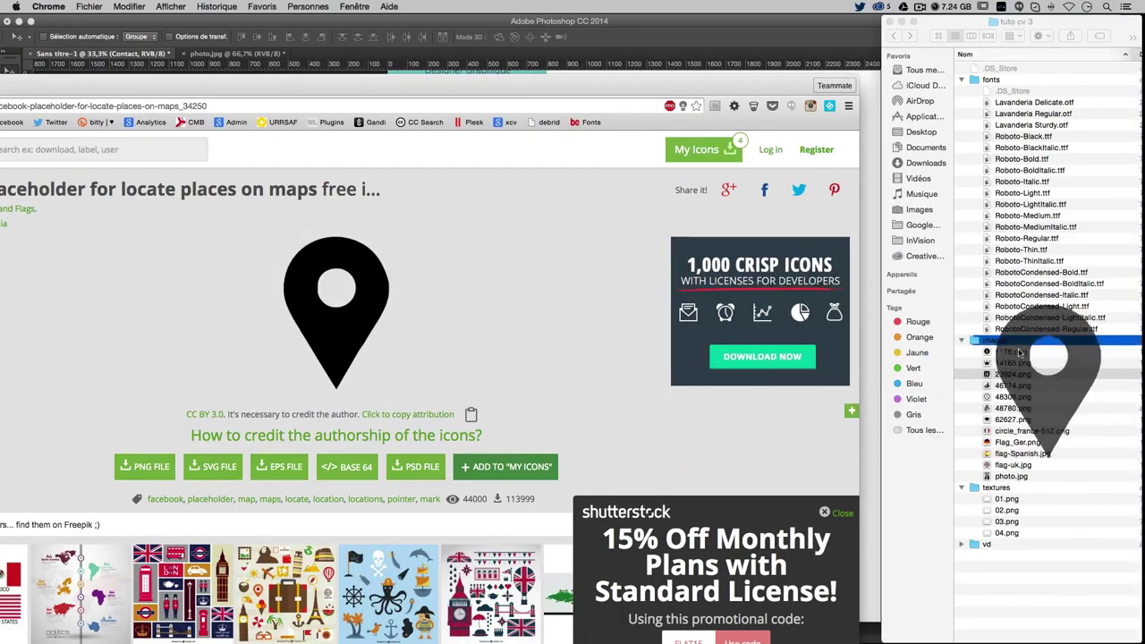
mouse_move(658, 308)
left_mouse_down()
mouse_move(299, 306)
mouse_move(994, 345)
left_mouse_up()
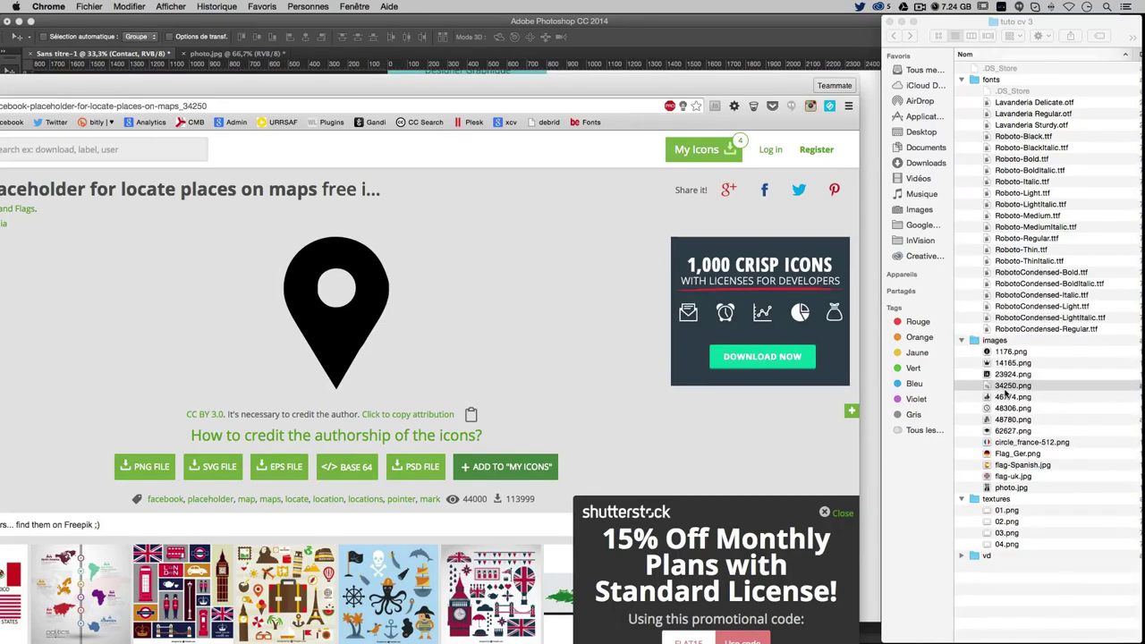
- Back in the CV, locate the puce copie circle layer and check it by toggling visibility
left_click(771, 34)
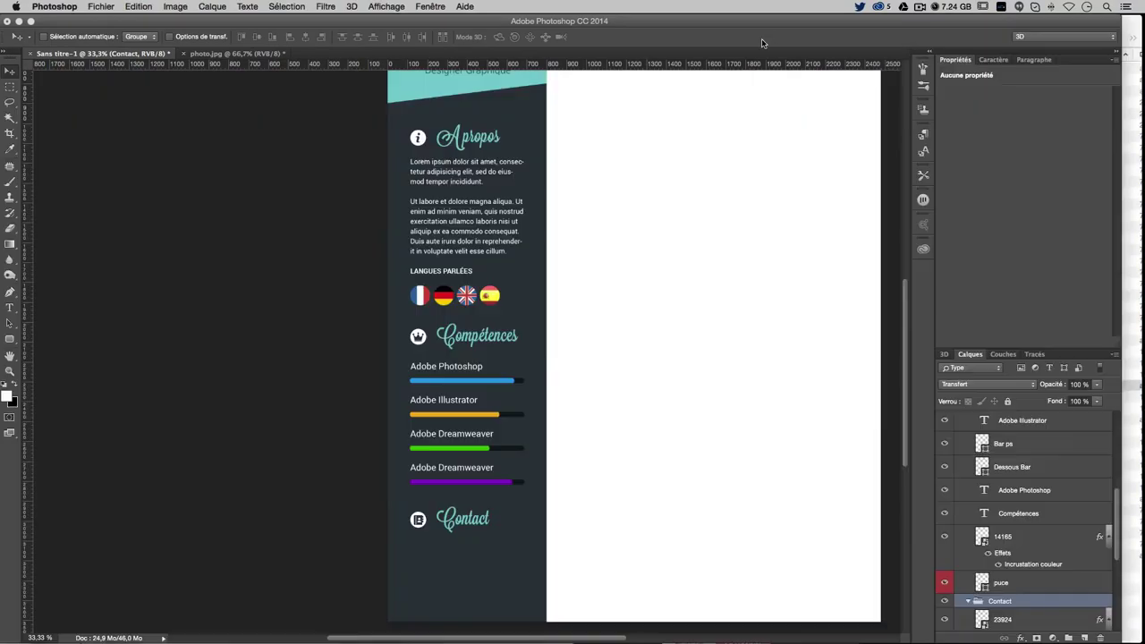
scroll(723, 421, "right", 1)
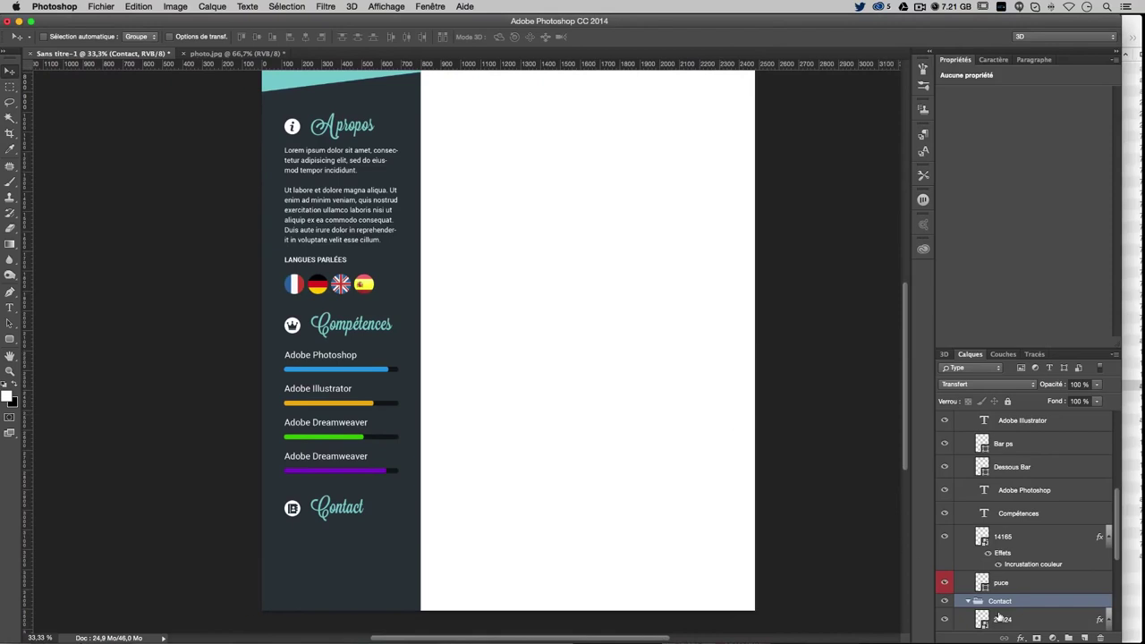
scroll(1000, 613, "down", 2)
scroll(1000, 614, "down", 3)
left_click(1014, 516)
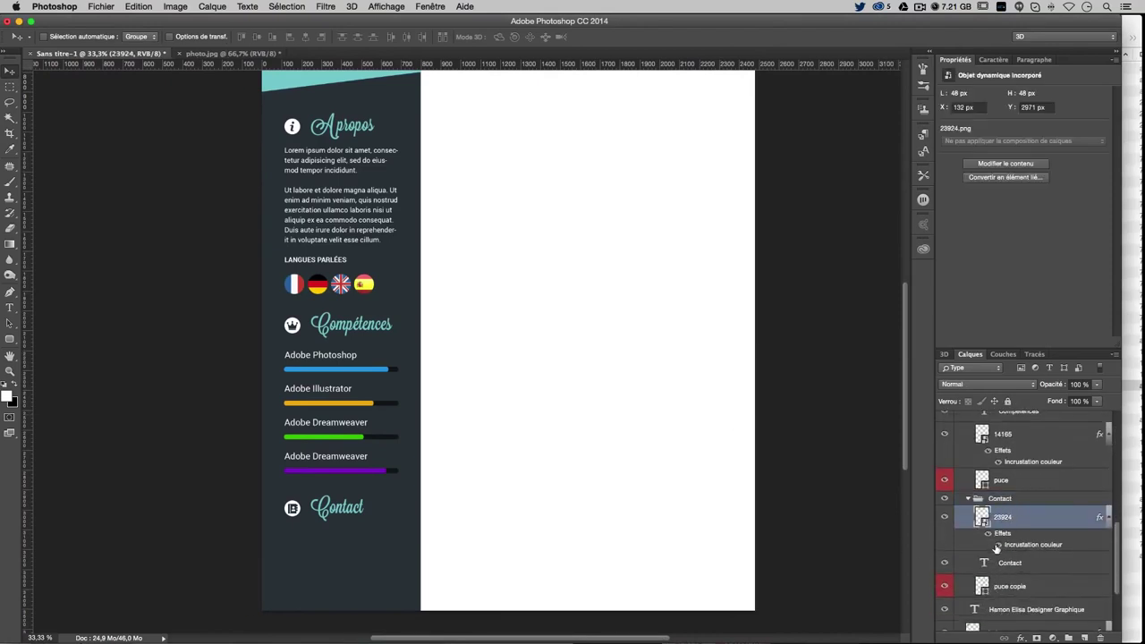
left_click(993, 586)
left_click(946, 586)
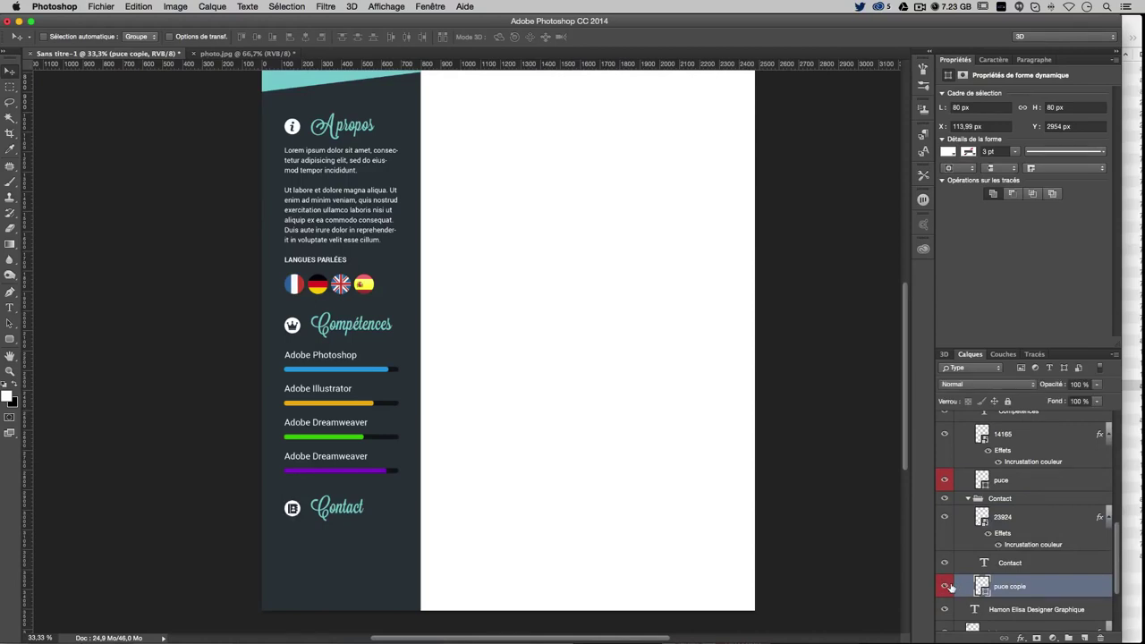
- Duplicate puce copie, rename the copy 'puce mini' and give it a yellow label
key("ctrl+j")
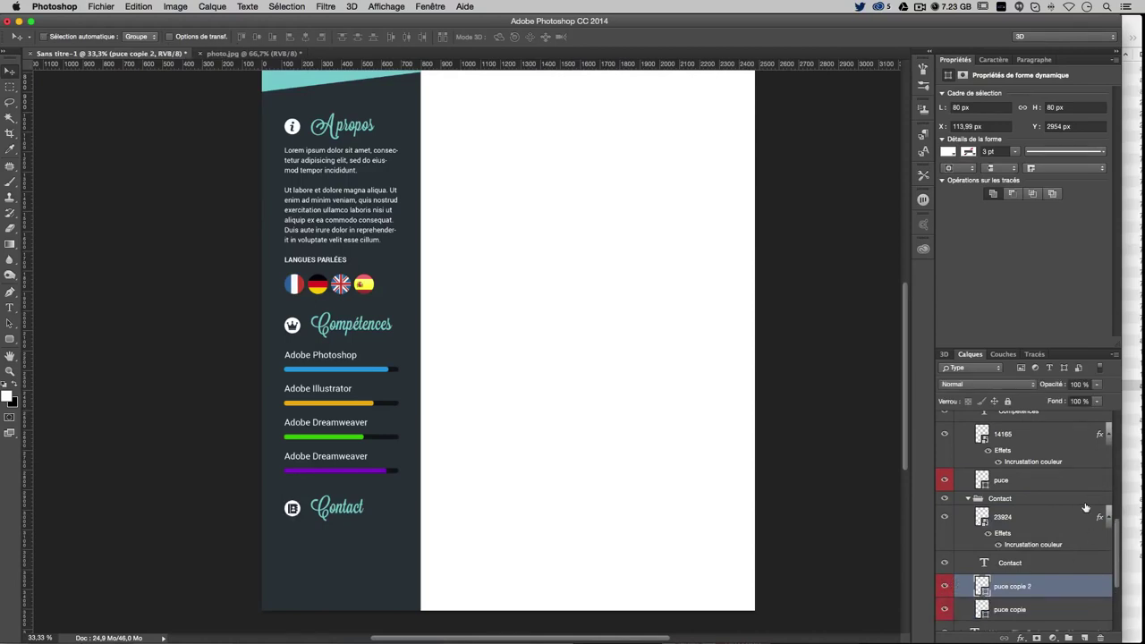
double_click(1012, 586)
left_click_drag(1013, 586, 1035, 586)
key("BackSpace")
type("ni")
key("Return")
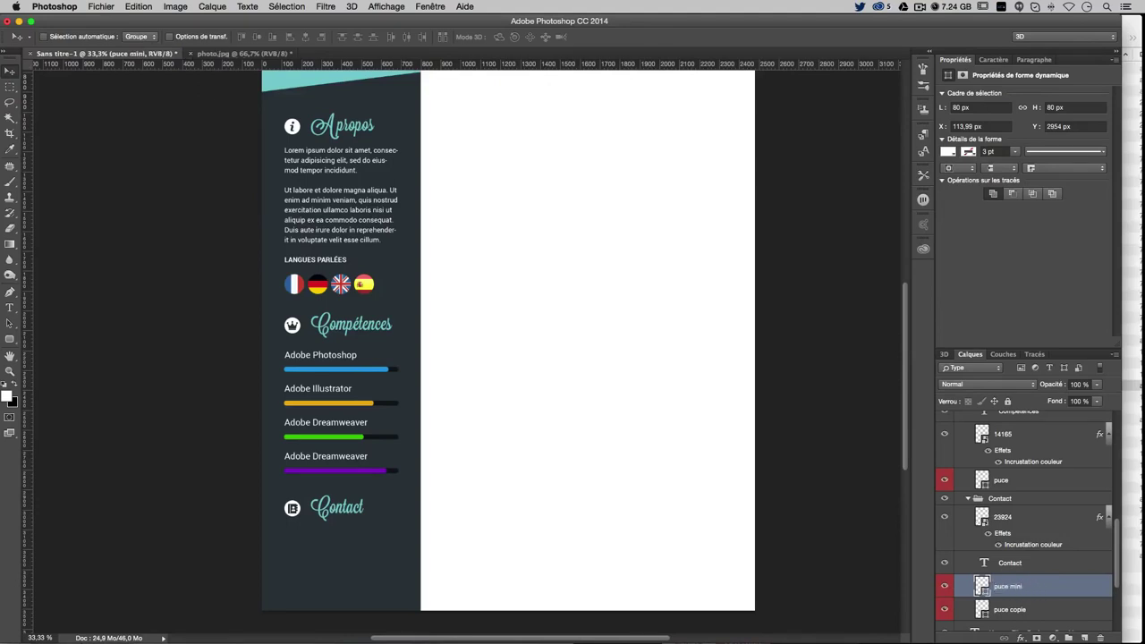
right_click(1036, 596)
left_click(928, 549)
- Move puce mini above the 23924 layer, below the Contact icon, and shrink it
left_click_drag(1009, 587, 1018, 506)
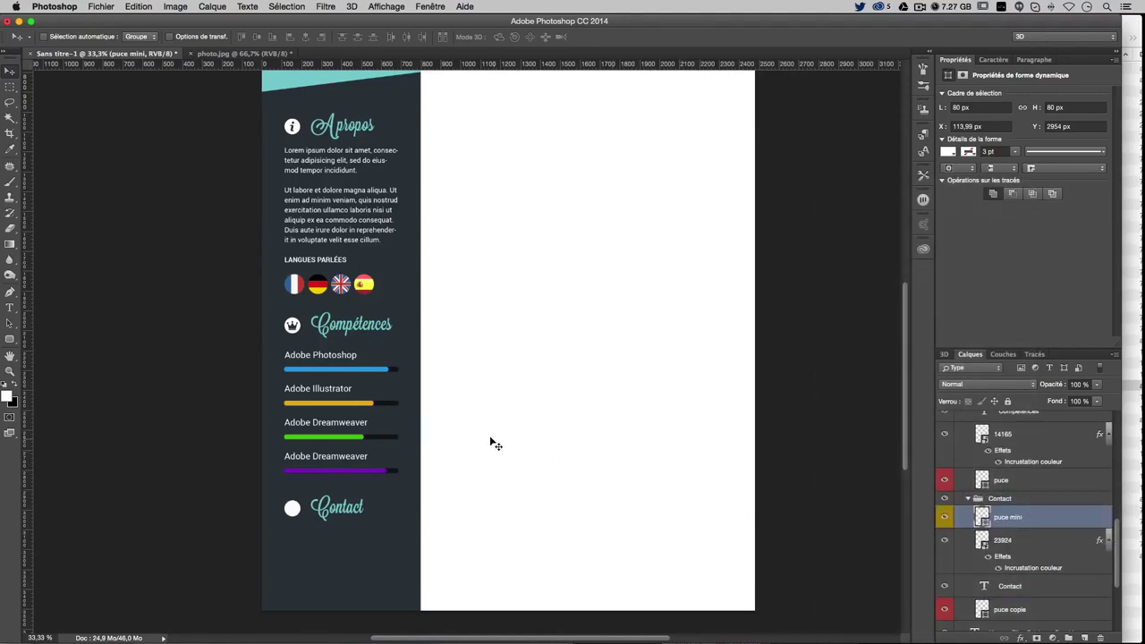
left_click_drag(380, 454, 383, 474)
key("super+t")
left_click_drag(283, 520, 293, 532)
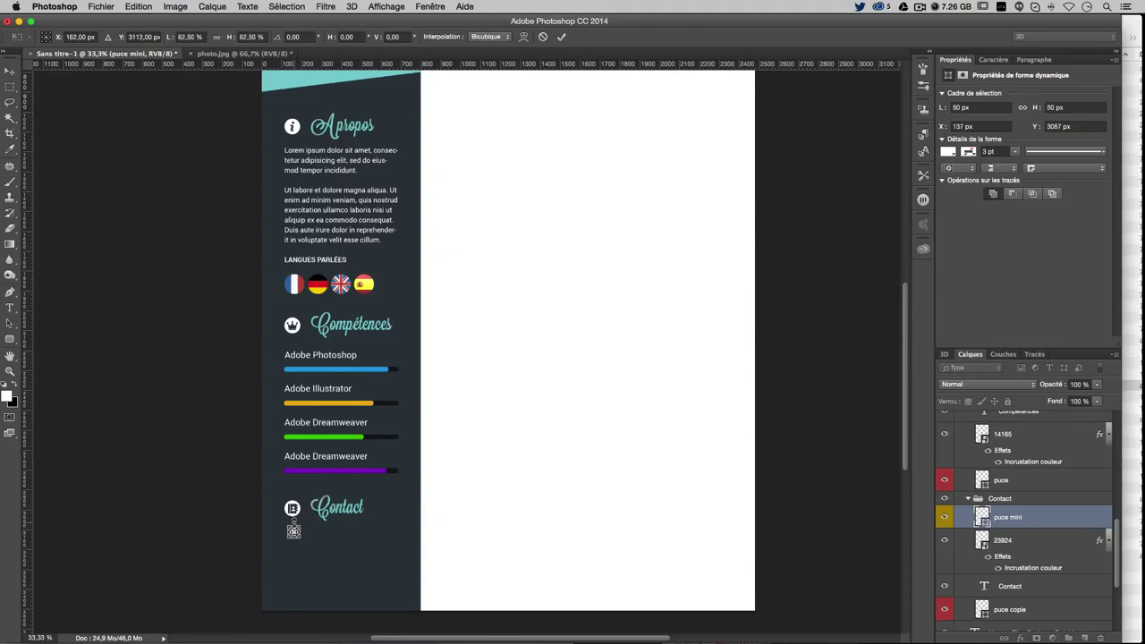
key("Return")
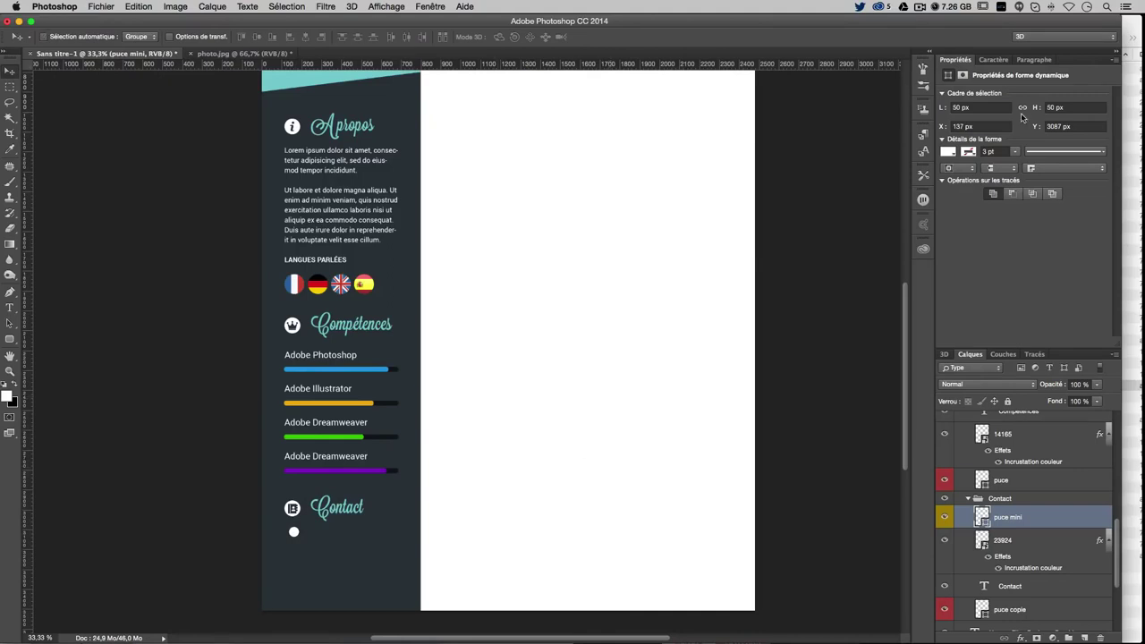
- Size the white circle to 60 × 60 px and position it under the Contact heading
left_click(955, 107)
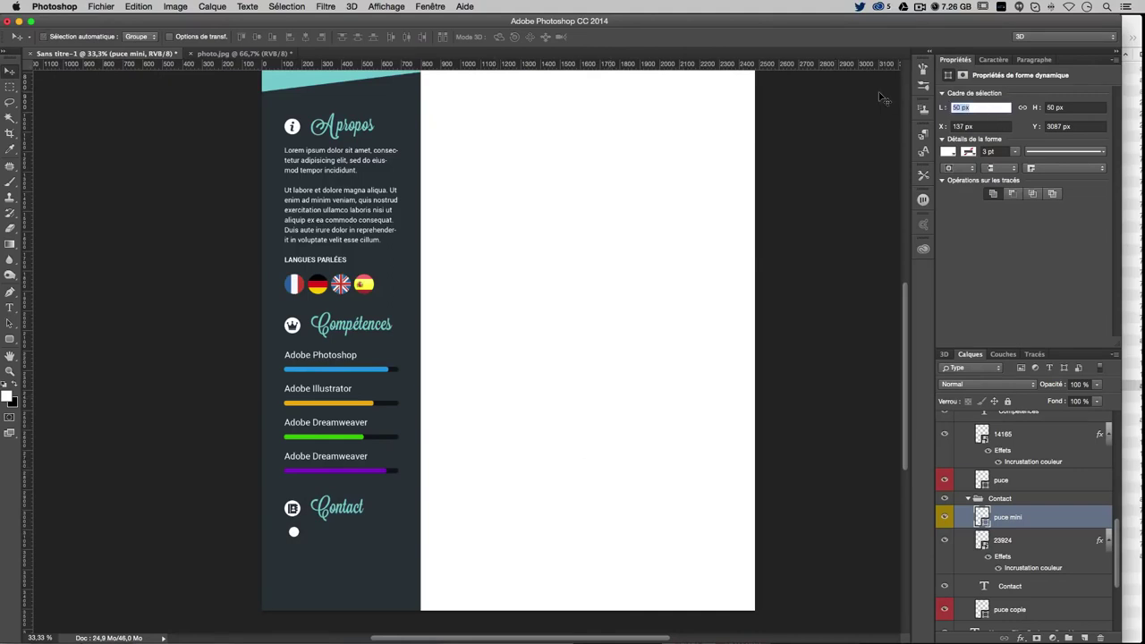
type("80")
key("Return")
left_click(1073, 107)
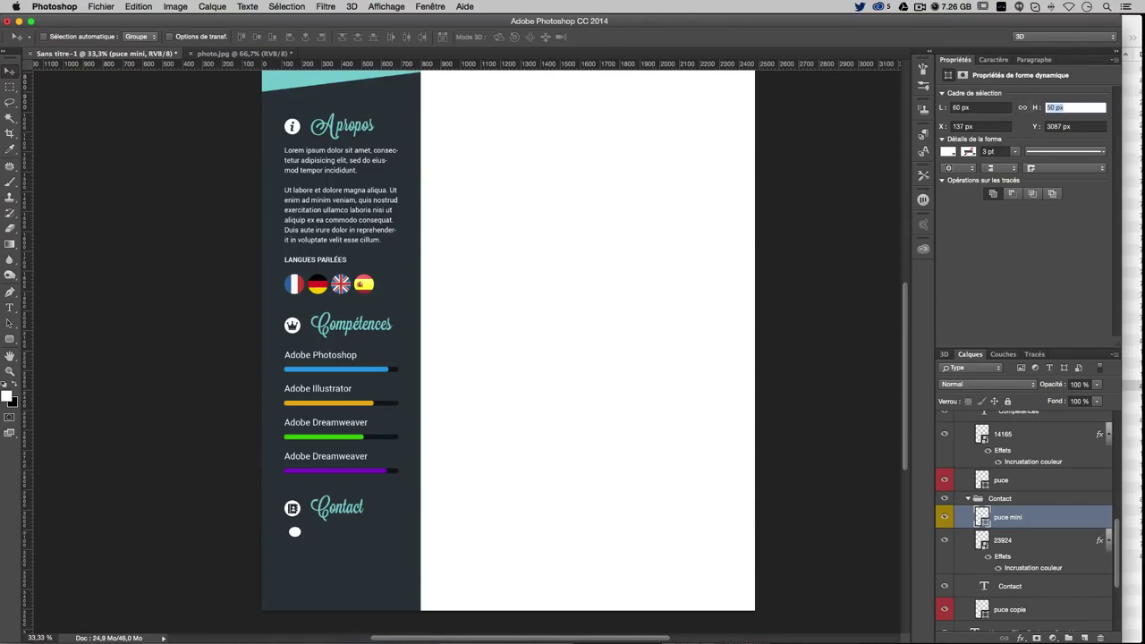
type("60")
key("Return")
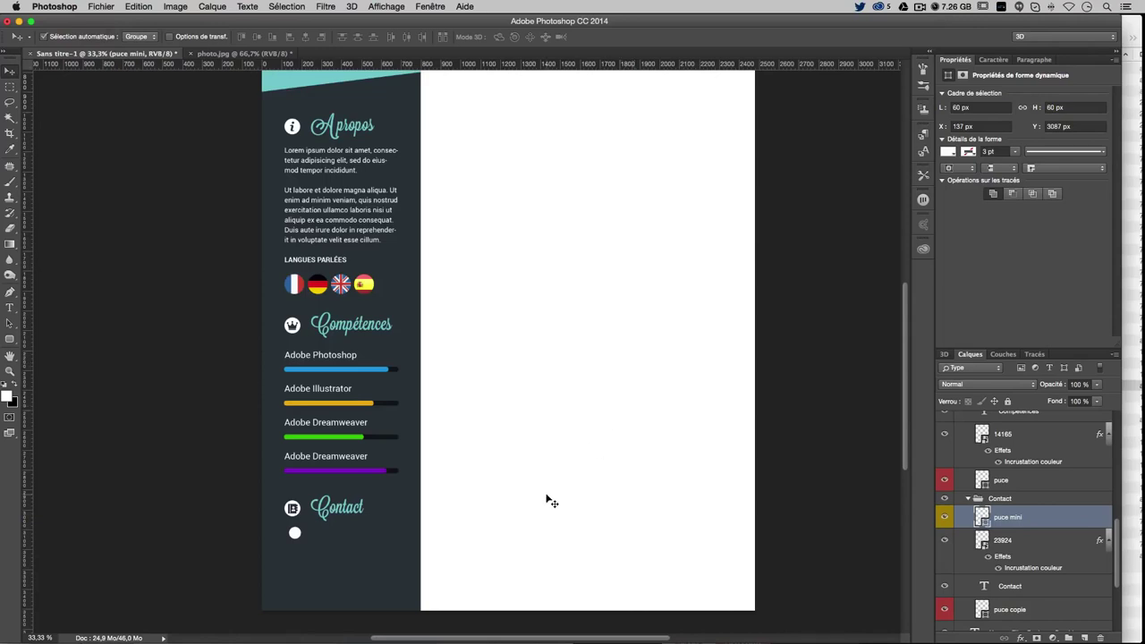
left_click_drag(545, 499, 515, 506)
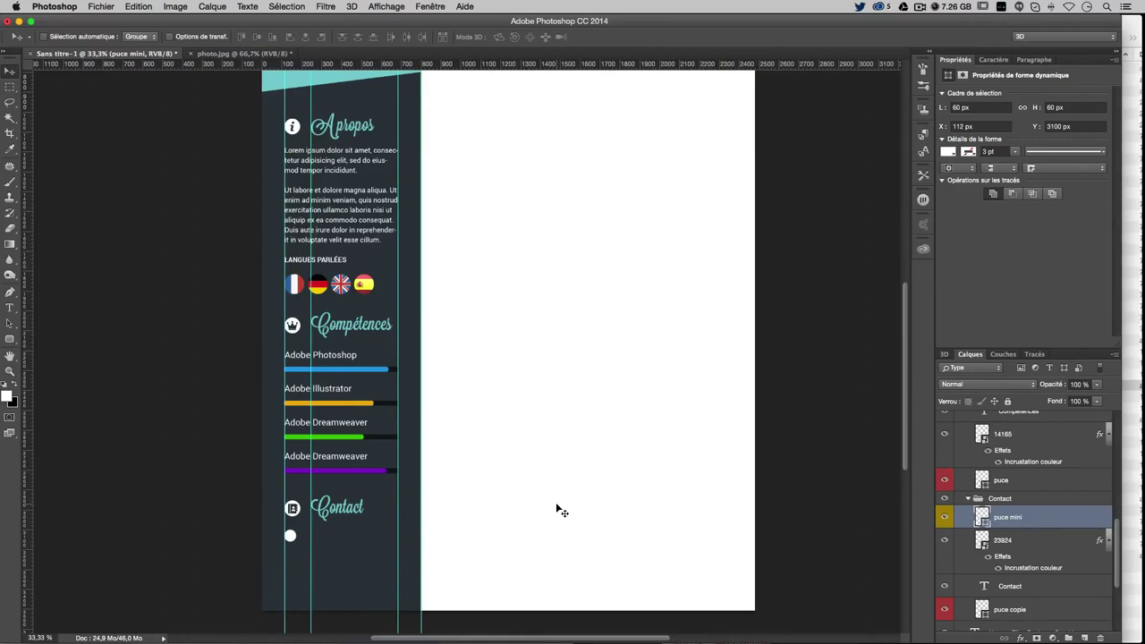
key("Right")
key("Right")
key("Right")
left_click(1134, 21)
- Place the 34250 map-pin icon into the Contact section, shrunk to about 28 × 40 px
left_click_drag(1002, 391, 295, 565)
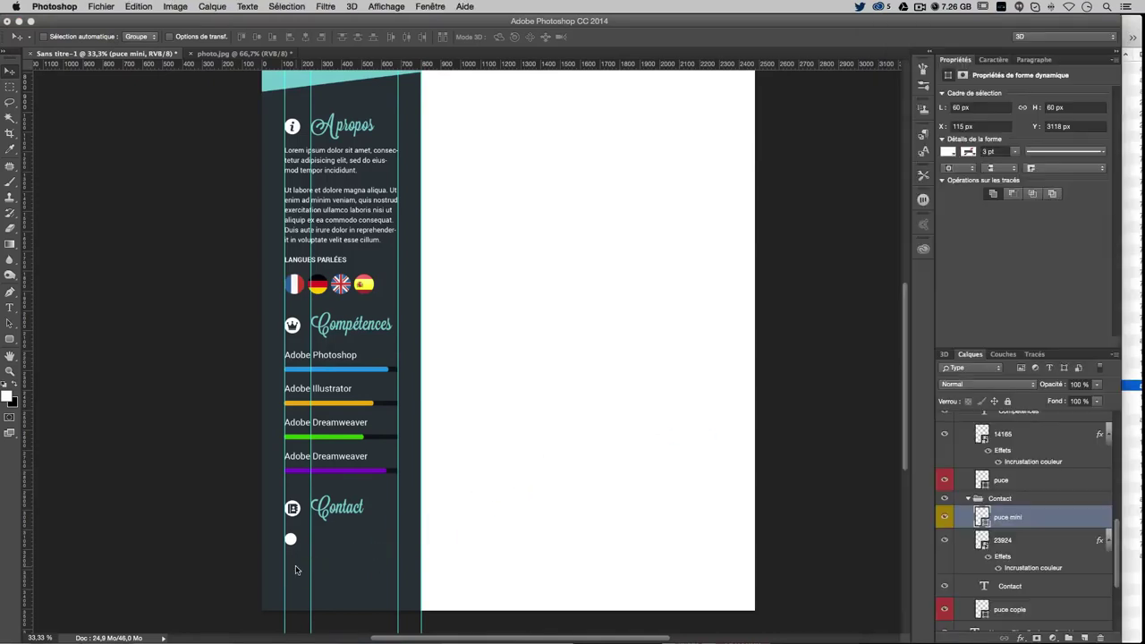
left_click_drag(609, 208, 337, 488)
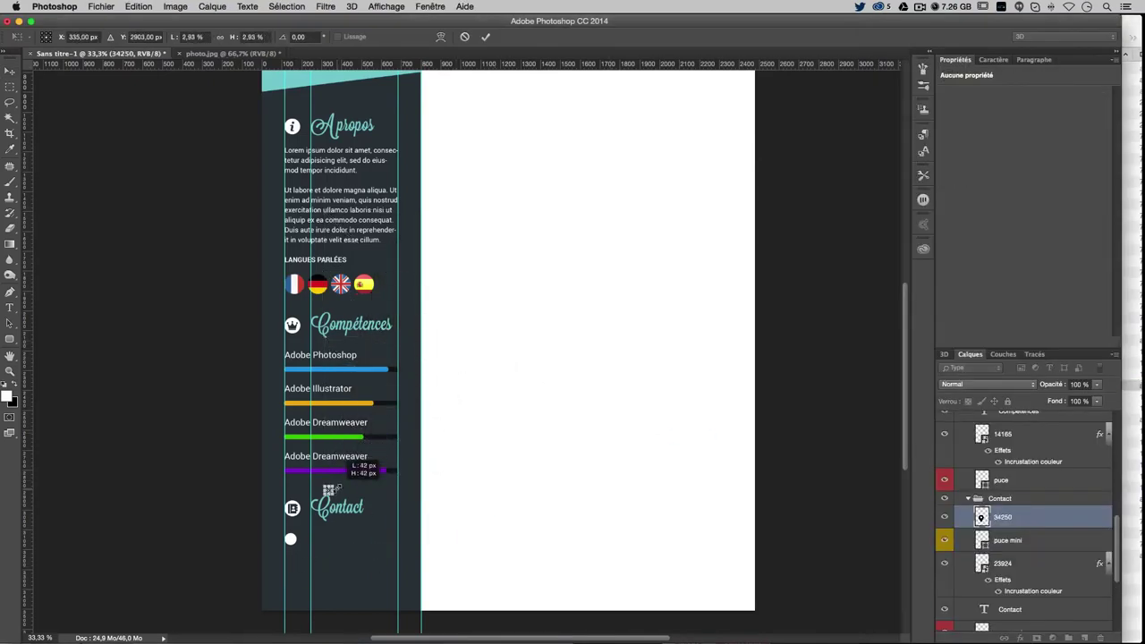
left_click_drag(337, 488, 290, 539)
key("Return")
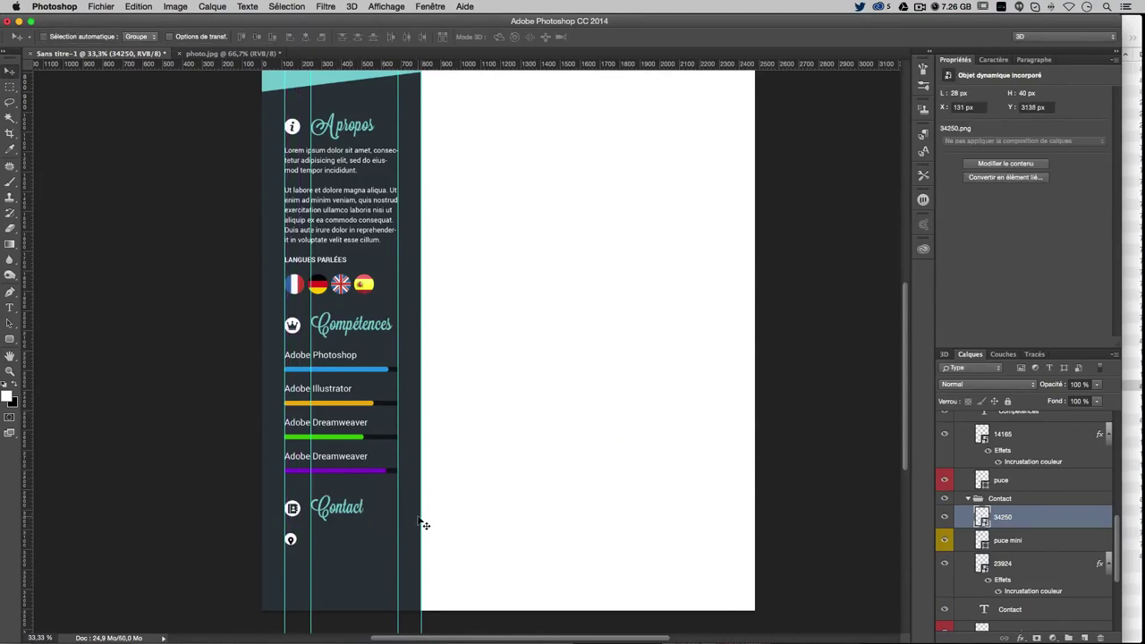
- Nudge the pin icon up and left, then hide the layout guides
key("Left")
key("Left")
key("Left")
key("Up")
key("Up")
key("Up")
key("ctrl+semicolon")
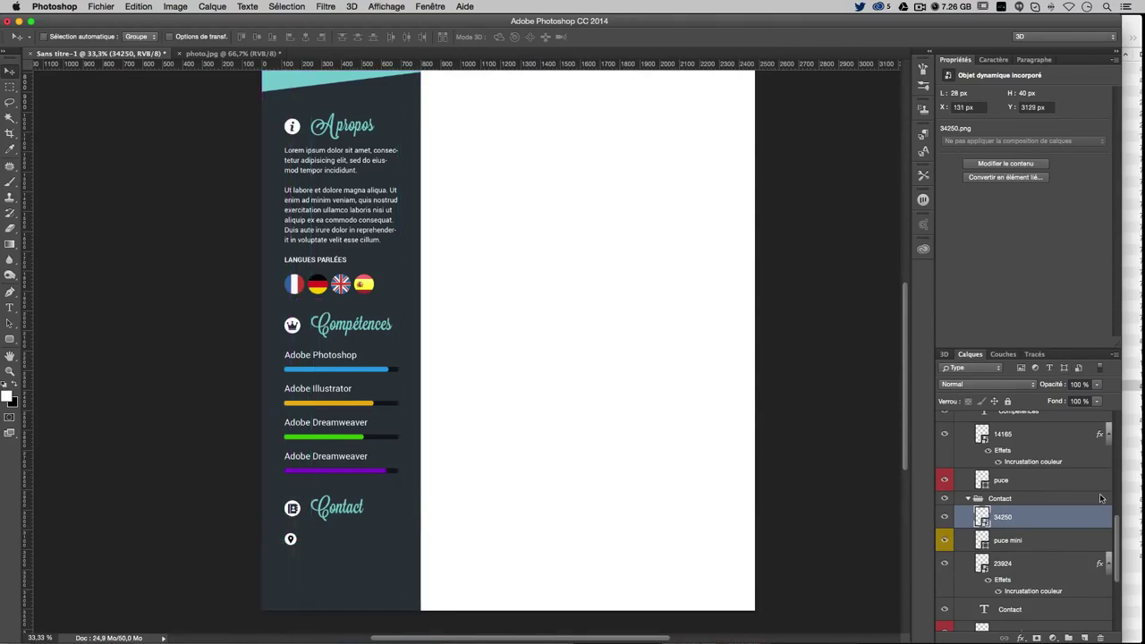
- Give the 34250 pin layer a colour overlay sampled from the dark sidebar grey (#2d373d)
double_click(1053, 522)
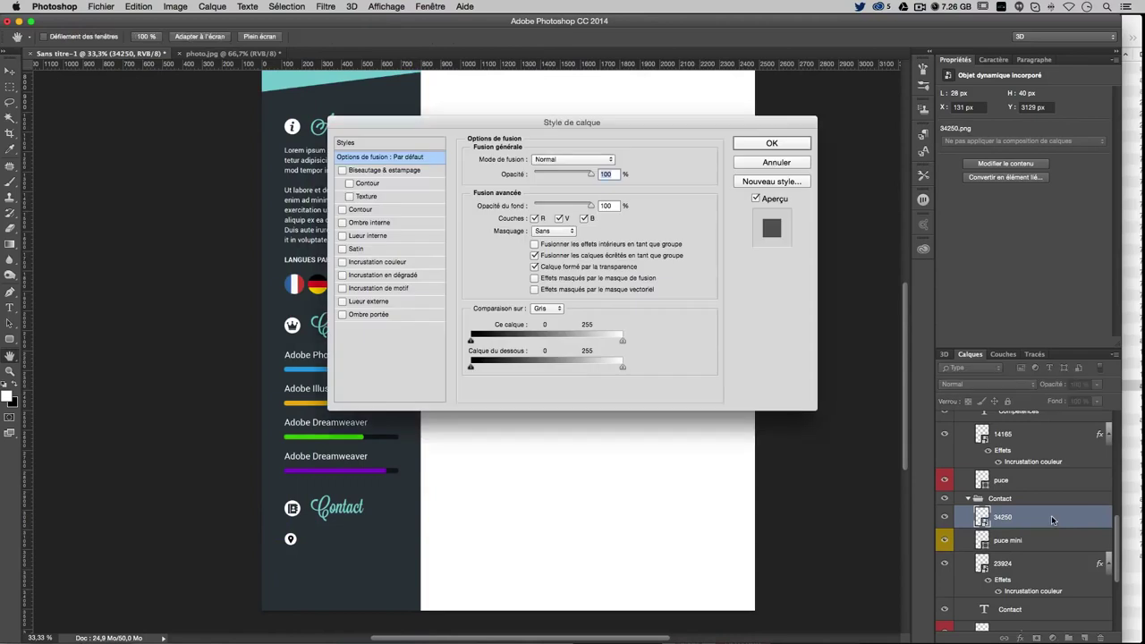
left_click(390, 263)
left_click(615, 161)
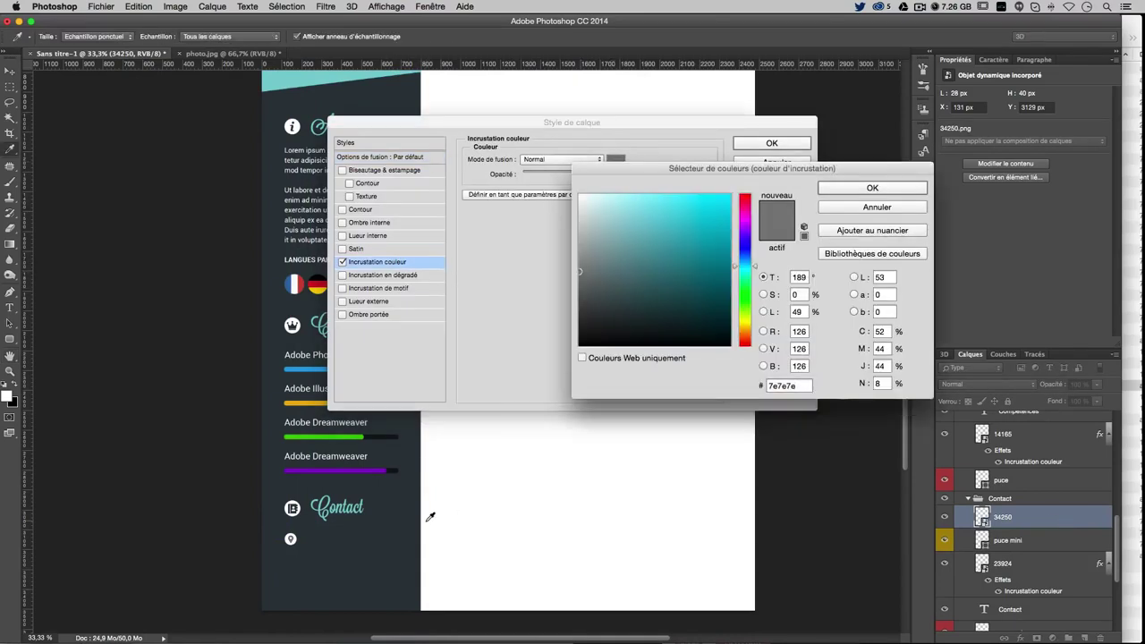
left_click(424, 522)
key("Return")
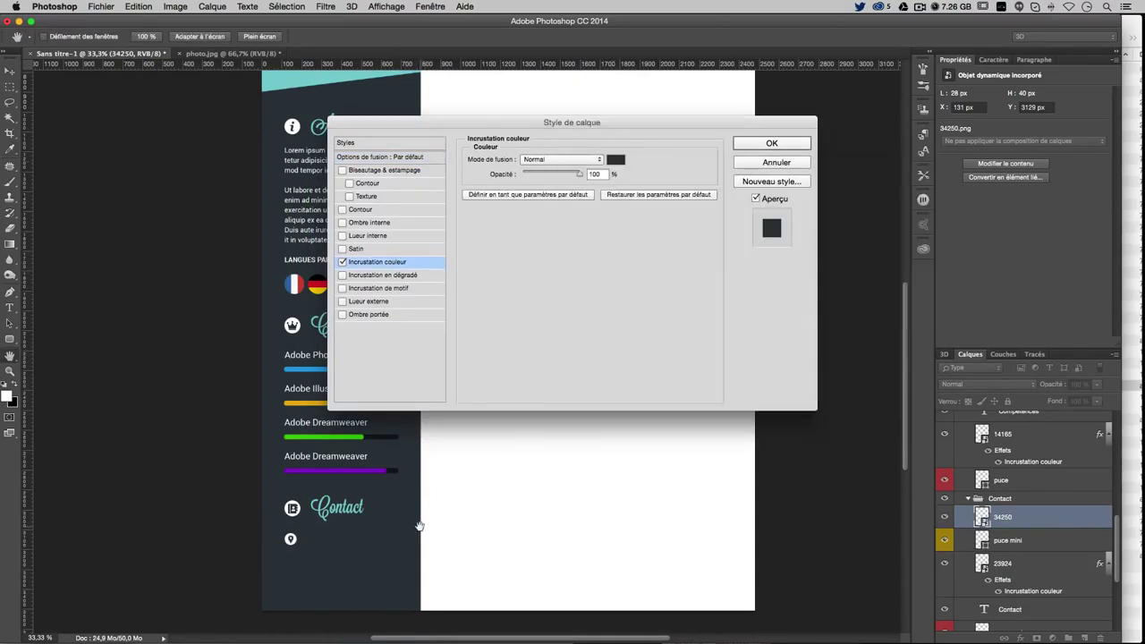
key("Return")
left_click(7, 305)
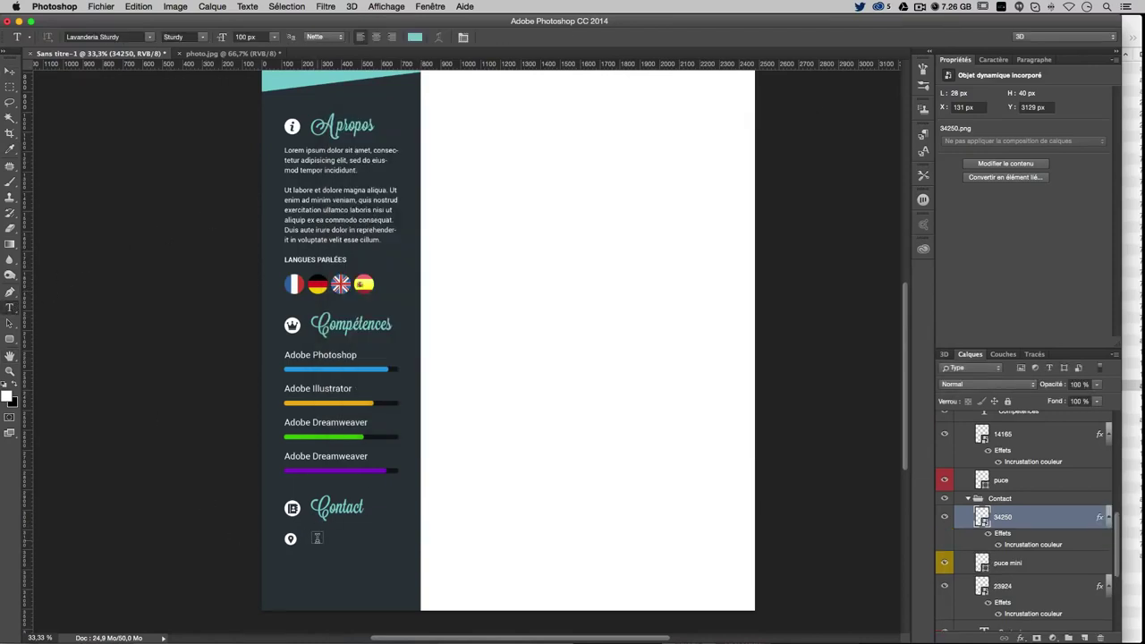
- Type the two-line postal address beside the pin in Roboto Regular 45 px
left_click(317, 539)
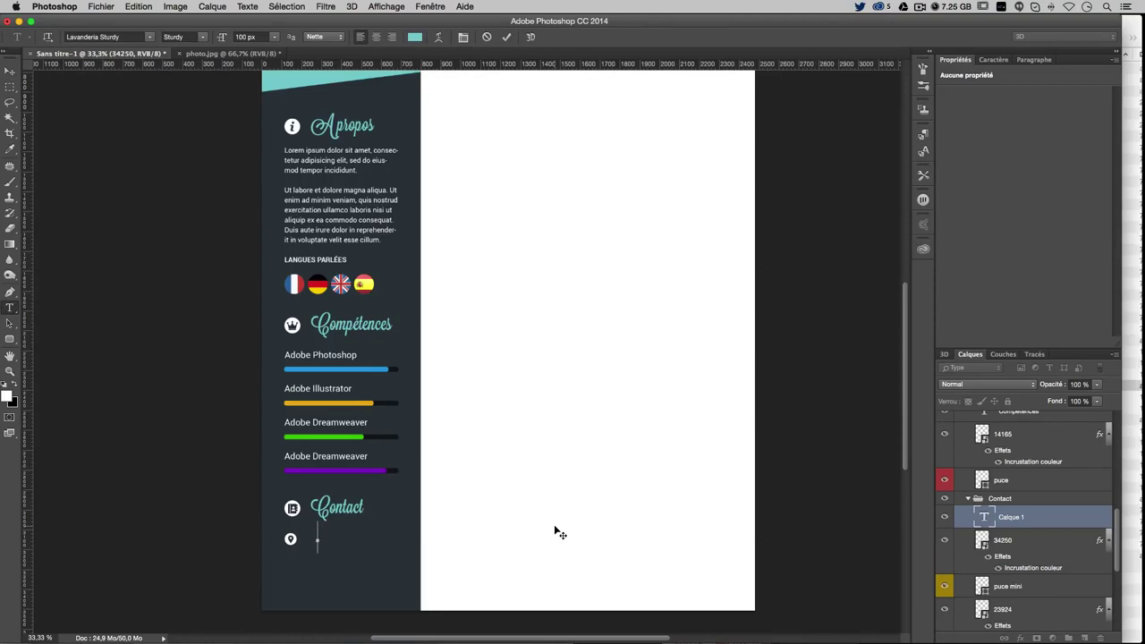
key("Escape")
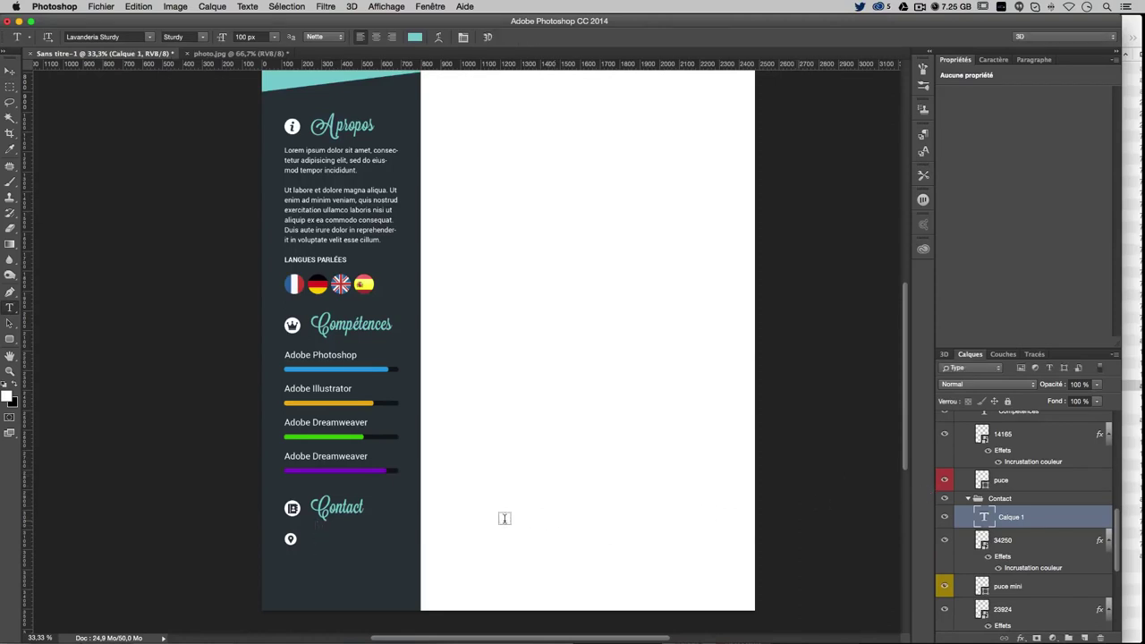
double_click(984, 519)
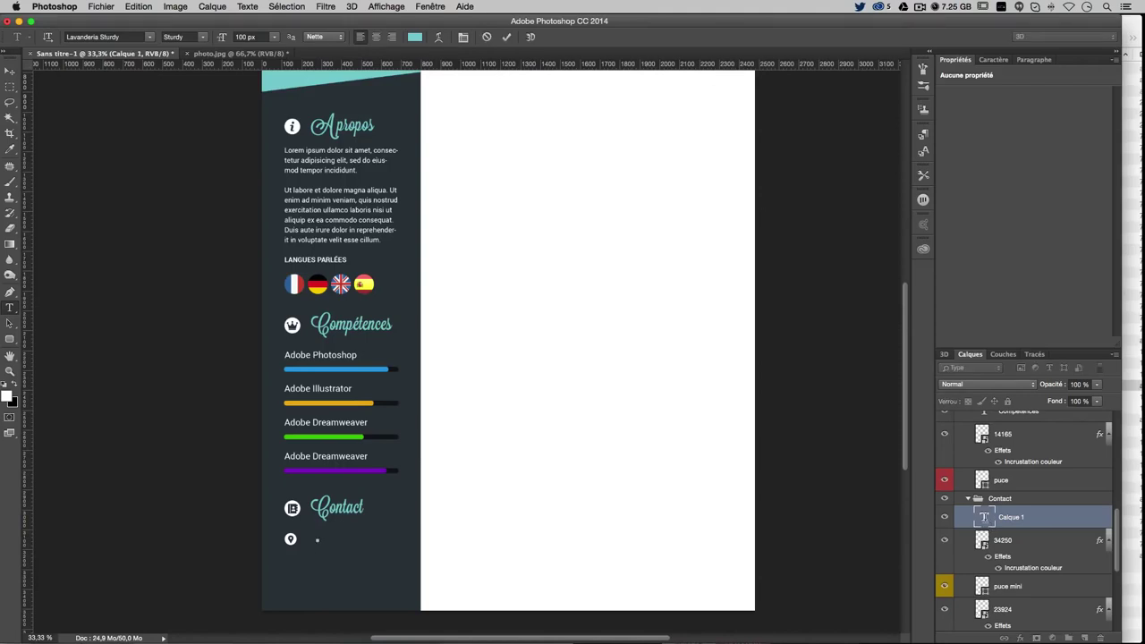
type("12 rue de")
type(" la créa")
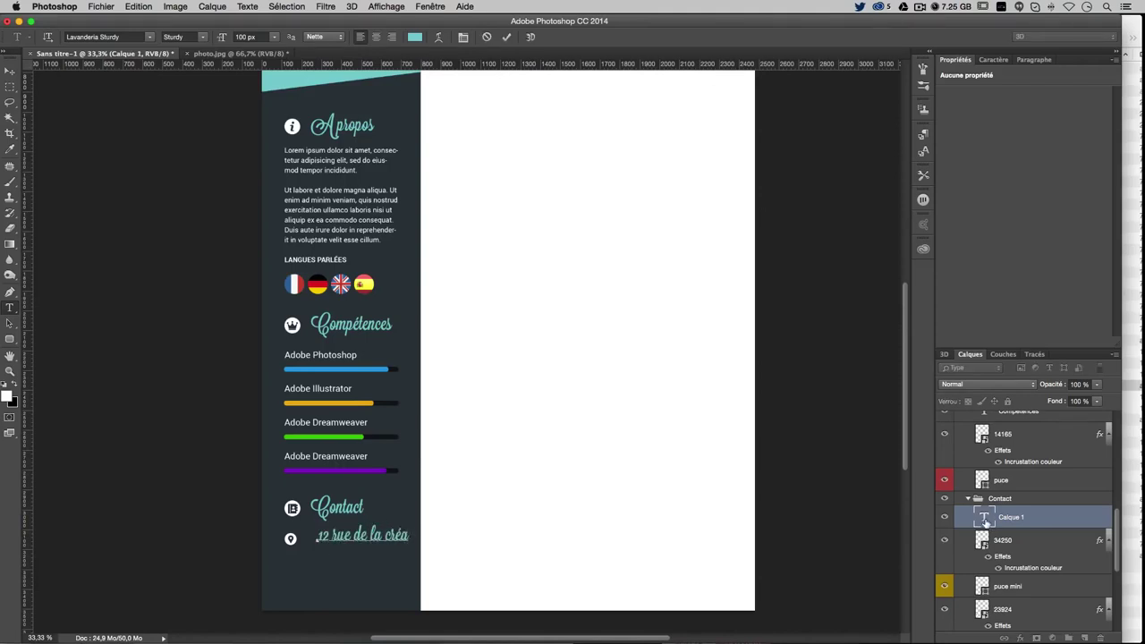
type("tivité ")
type("35000 Re")
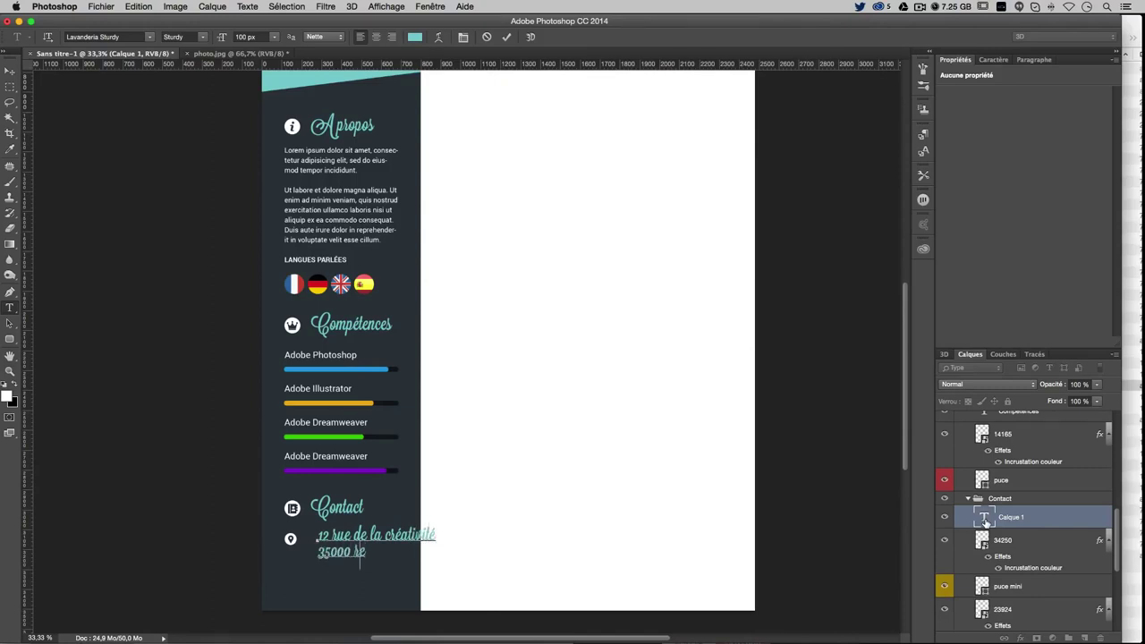
type("nnes")
key("super+a")
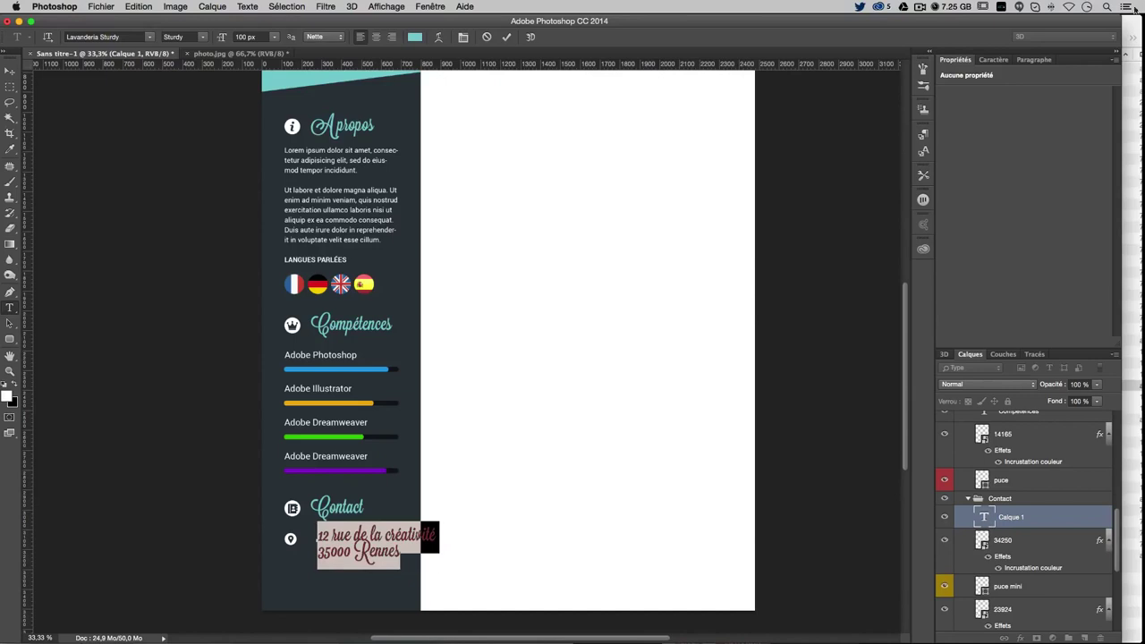
key("super+t")
left_click(977, 73)
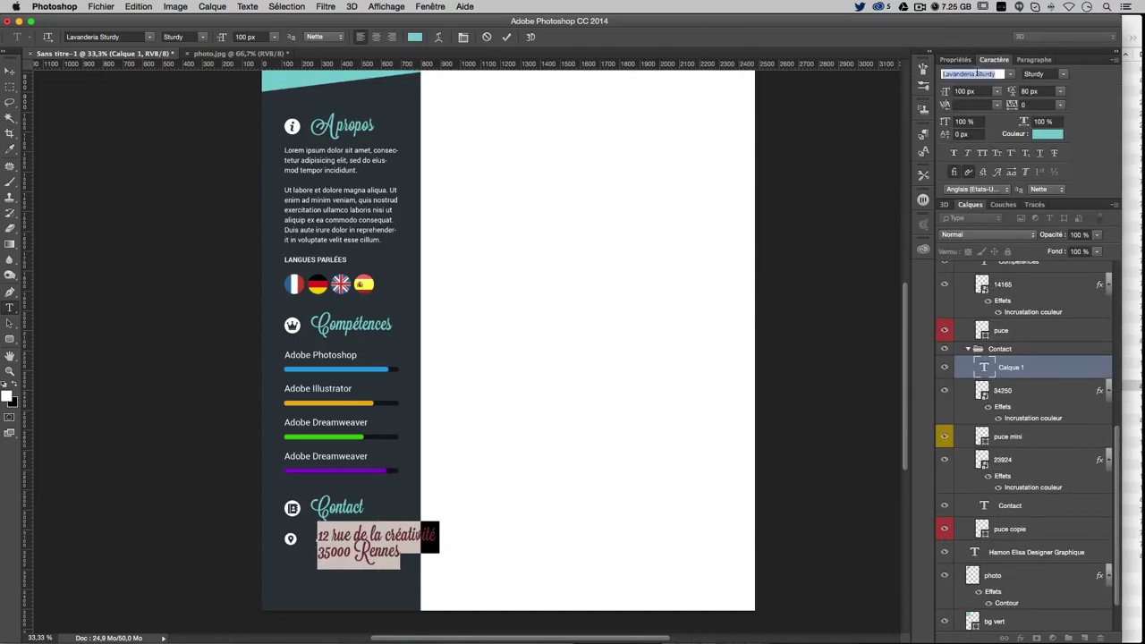
type("robo")
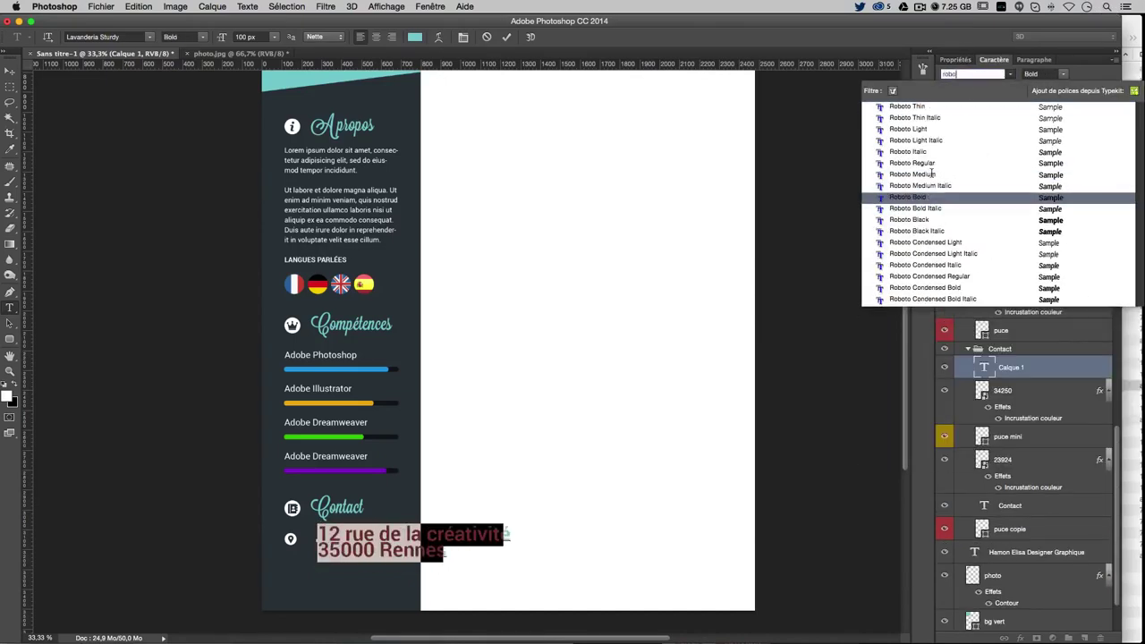
left_click(931, 163)
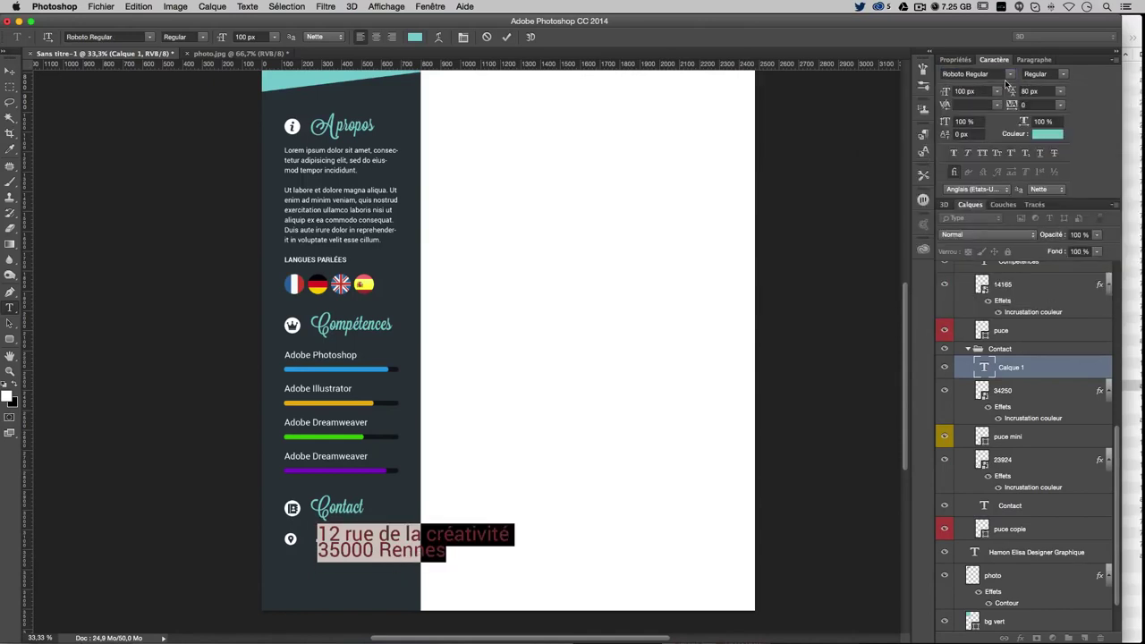
key("Tab")
type("45")
key("Return")
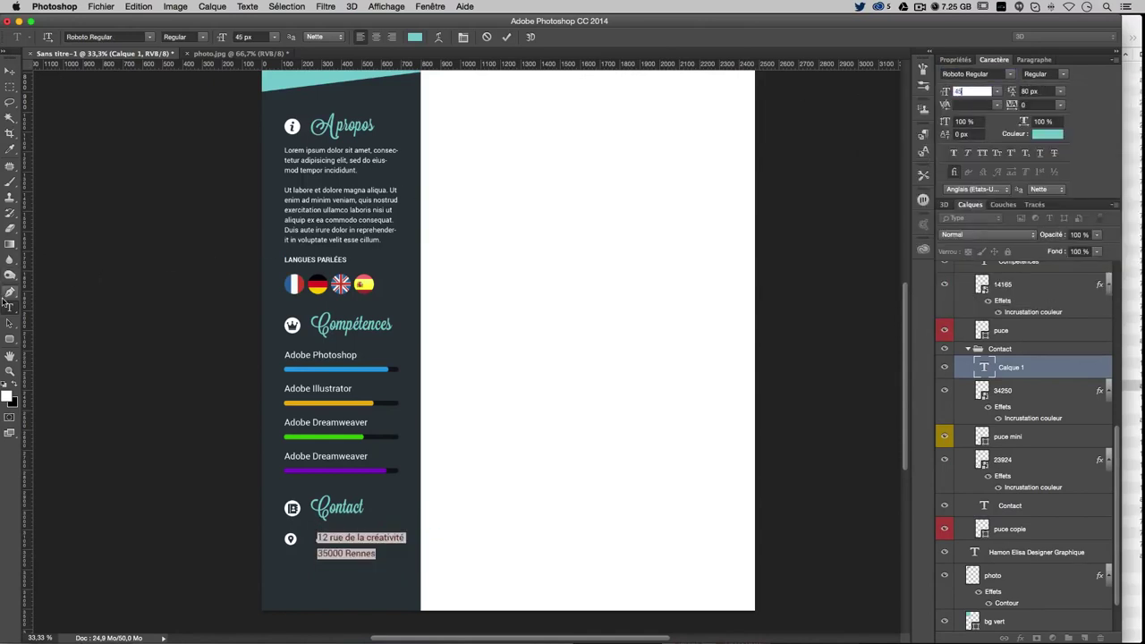
- Restyle the address text to 35 px with 50 px leading in white
left_click(10, 307)
left_click(361, 229)
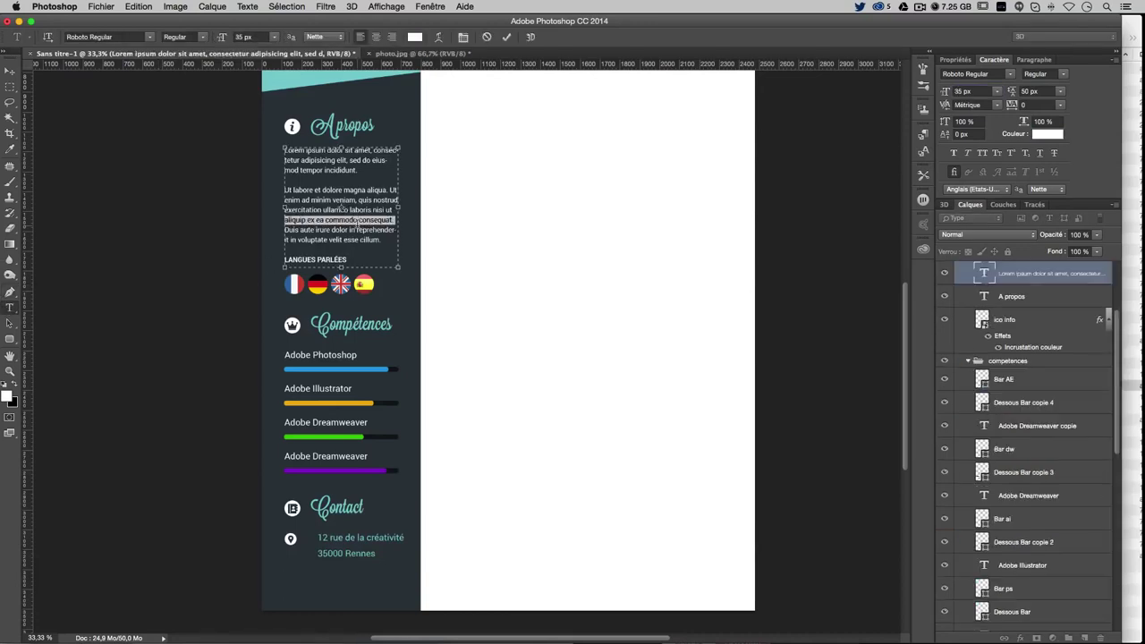
key("Escape")
left_click(341, 358)
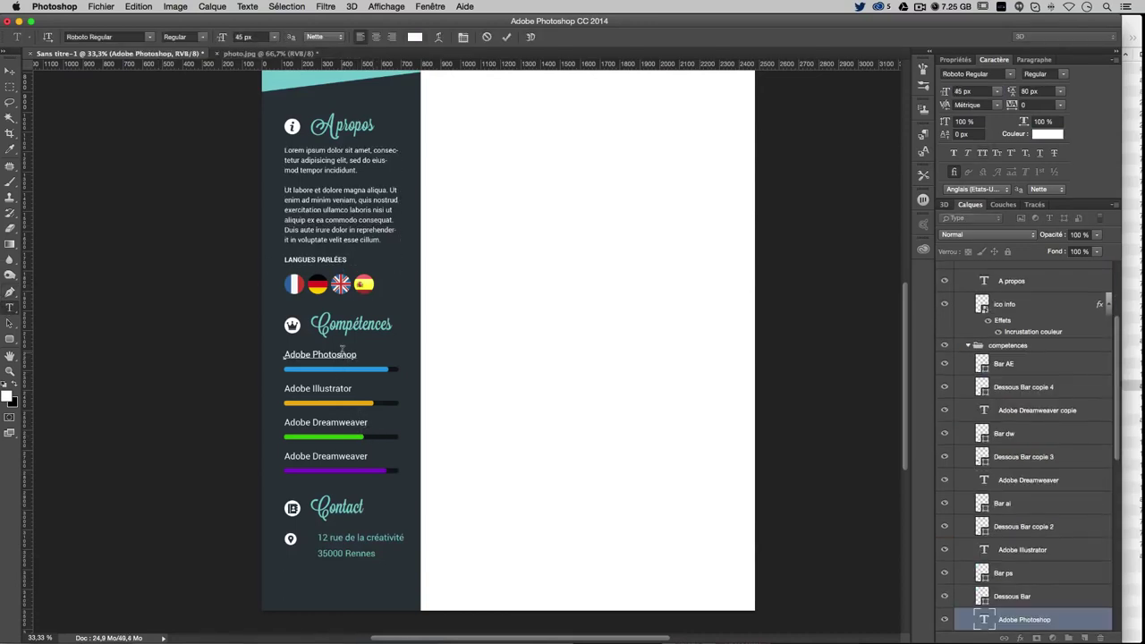
key("Escape")
left_click(331, 536)
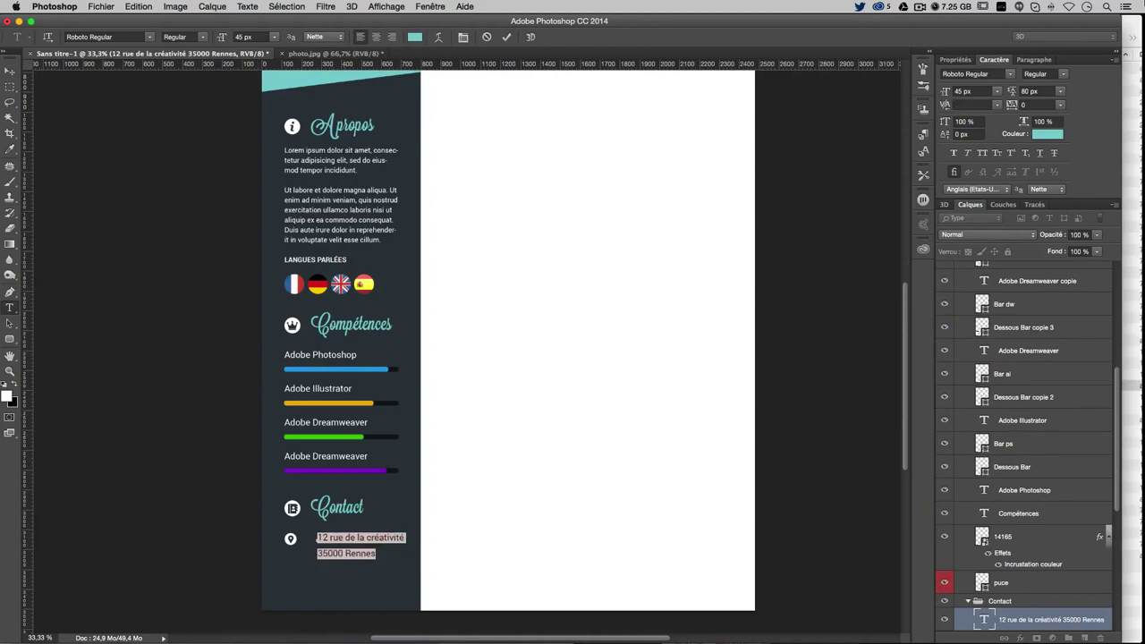
left_click(971, 92)
type("35")
key("Return")
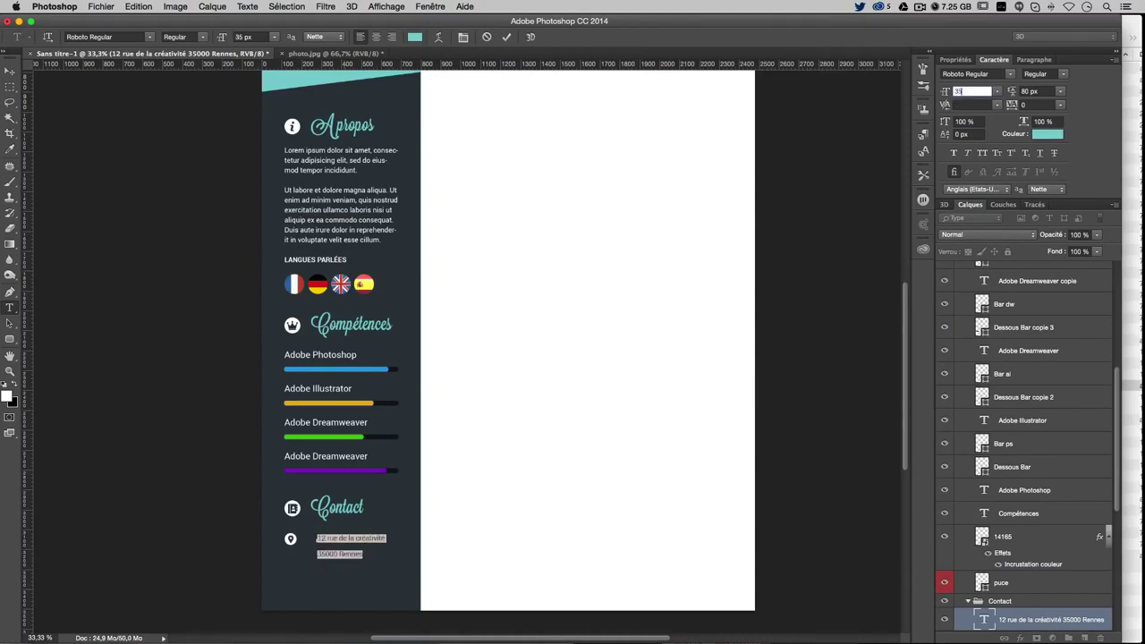
key("Tab")
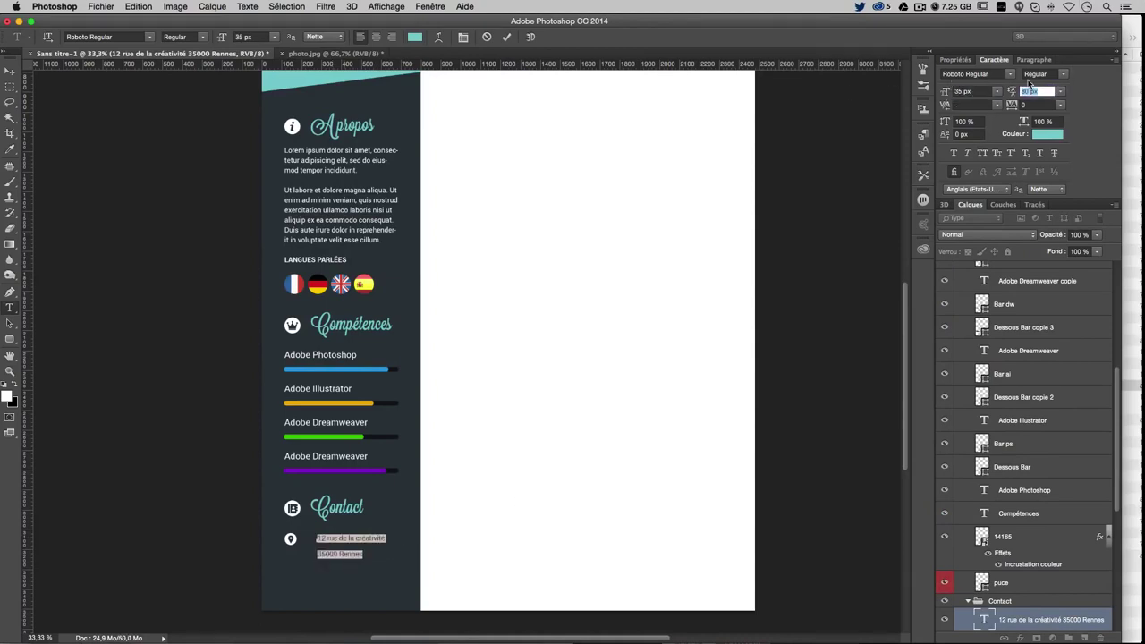
type("50")
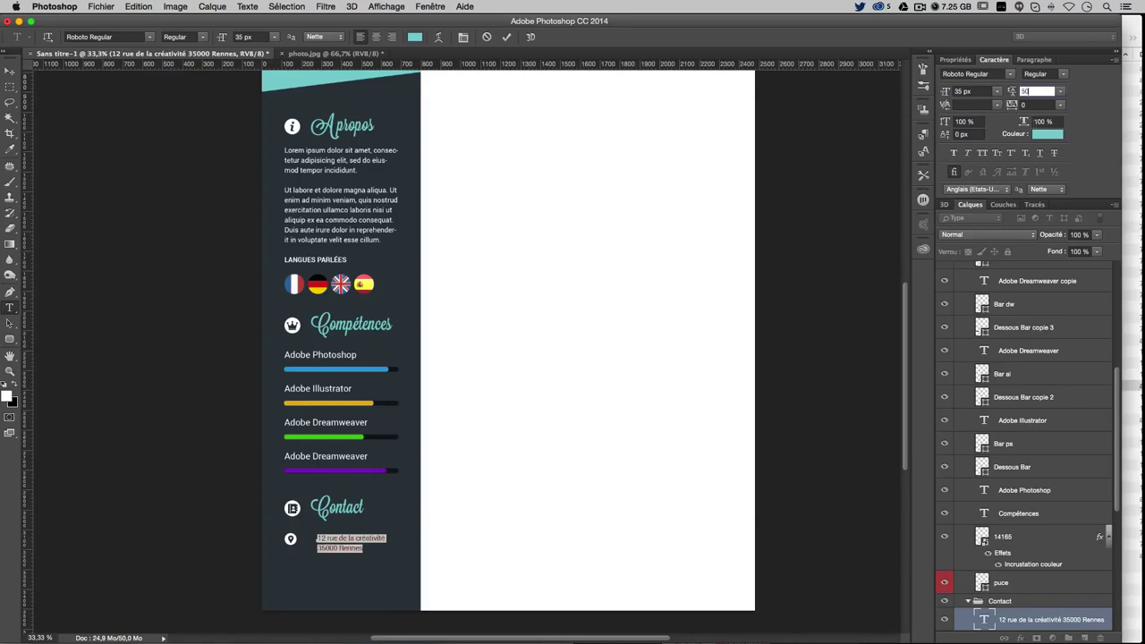
left_click(1056, 135)
left_click(516, 124)
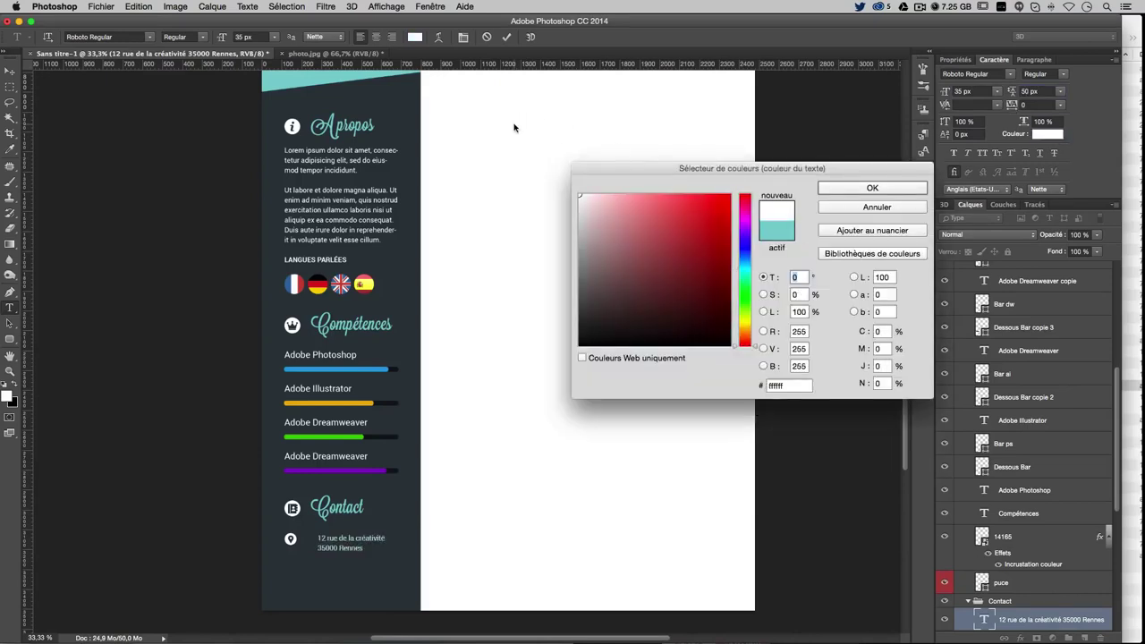
key("Return")
- Move the address text left beside the pin icon and hide the layout guides
left_click(11, 70)
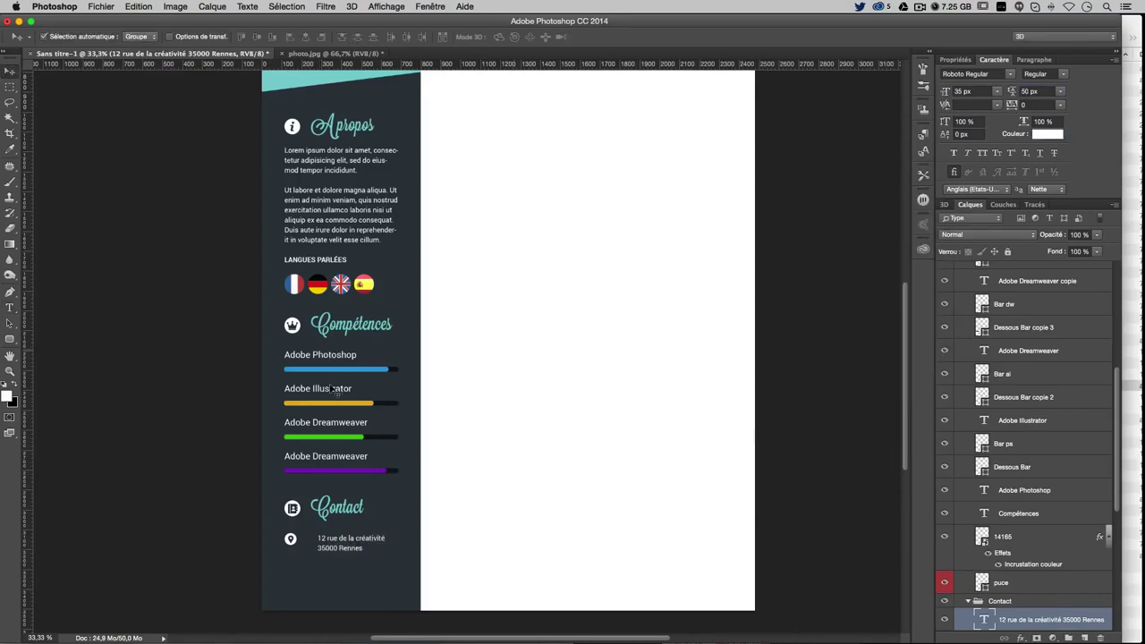
left_click_drag(357, 554, 346, 538)
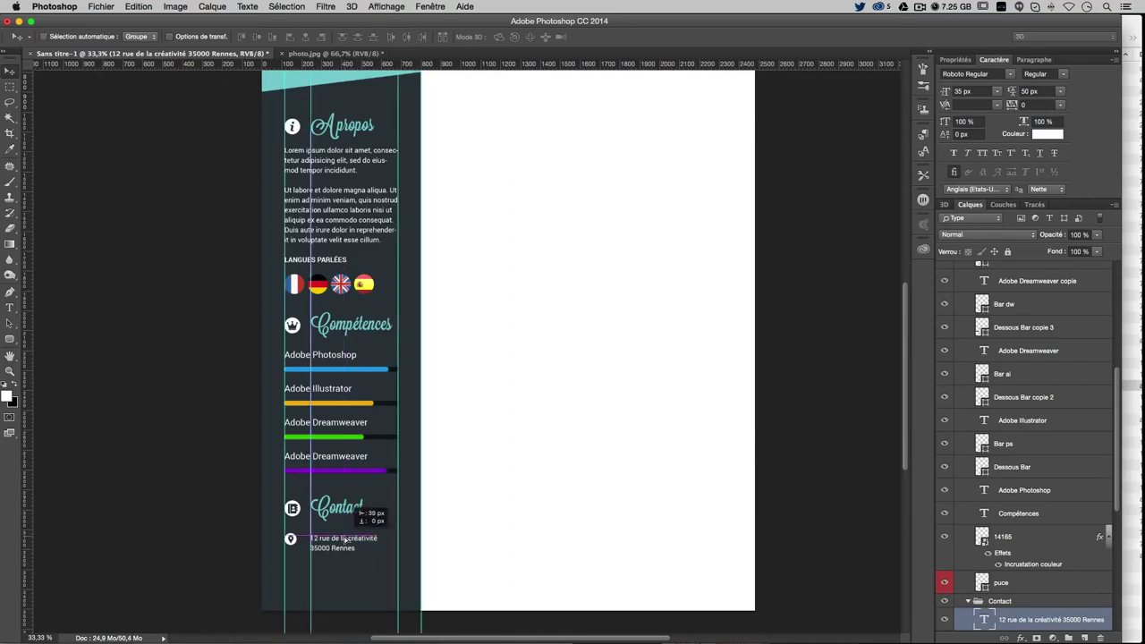
left_click_drag(345, 539, 345, 539)
key("super+semicolon")
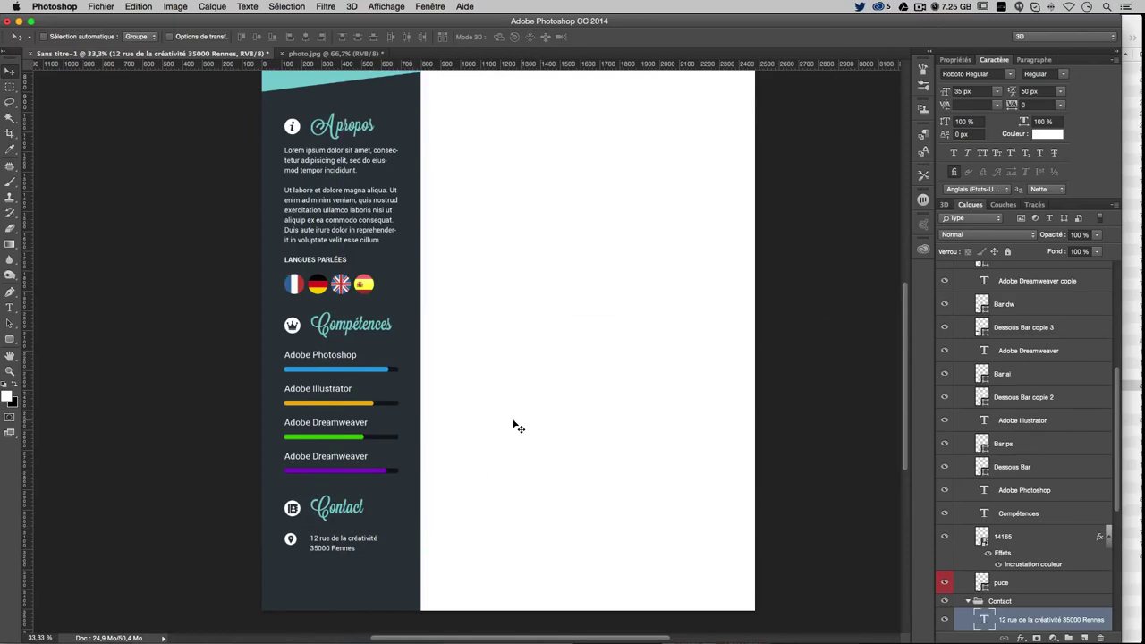
scroll(512, 427, "up", 2)
scroll(512, 427, "down", 1)
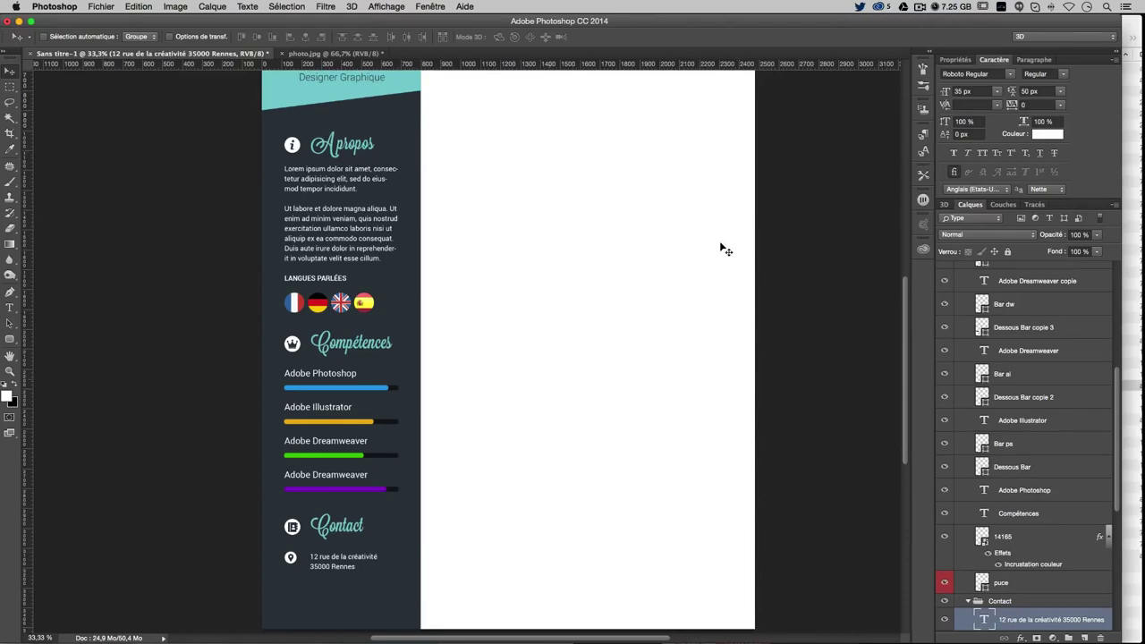
- Search Flaticon for 'web' icons and browse the results
left_click(320, 603)
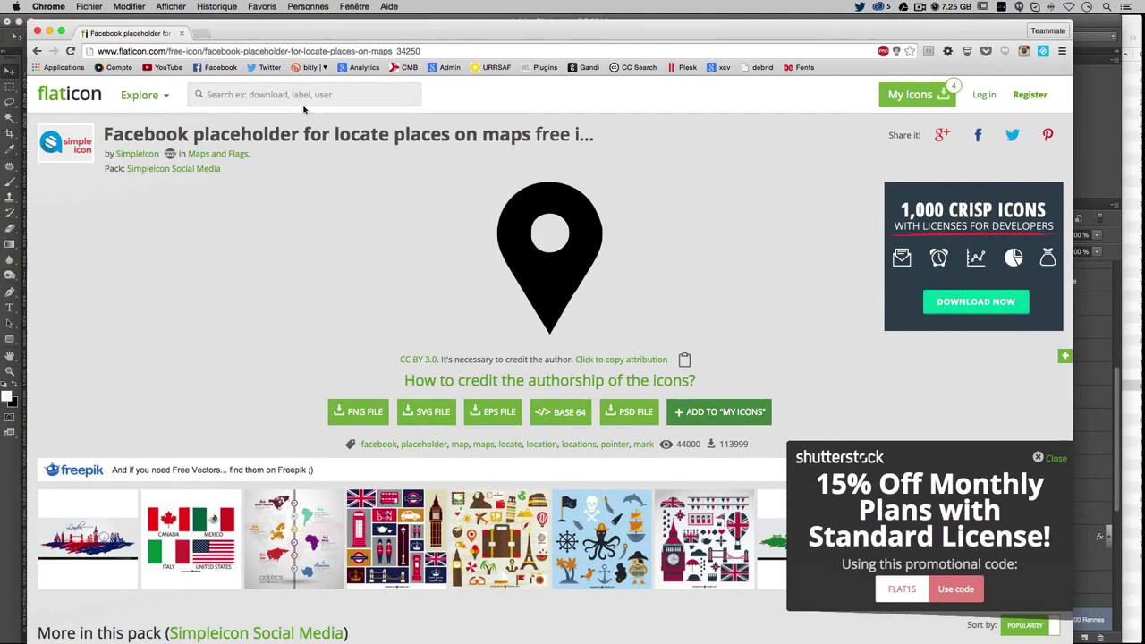
left_click(301, 93)
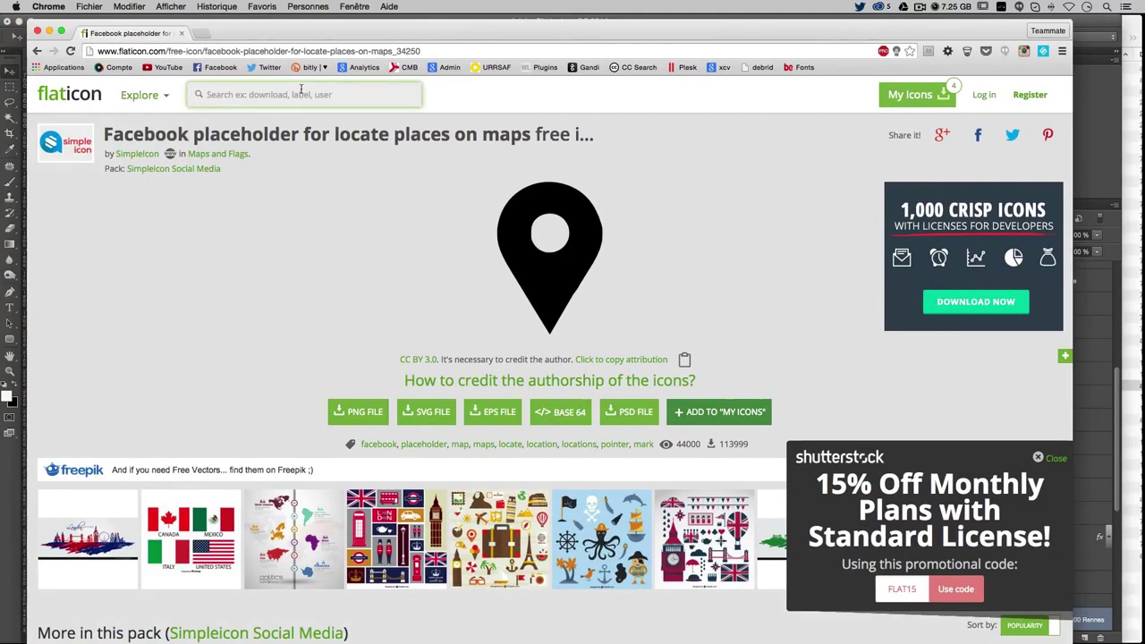
type("web")
key("Return")
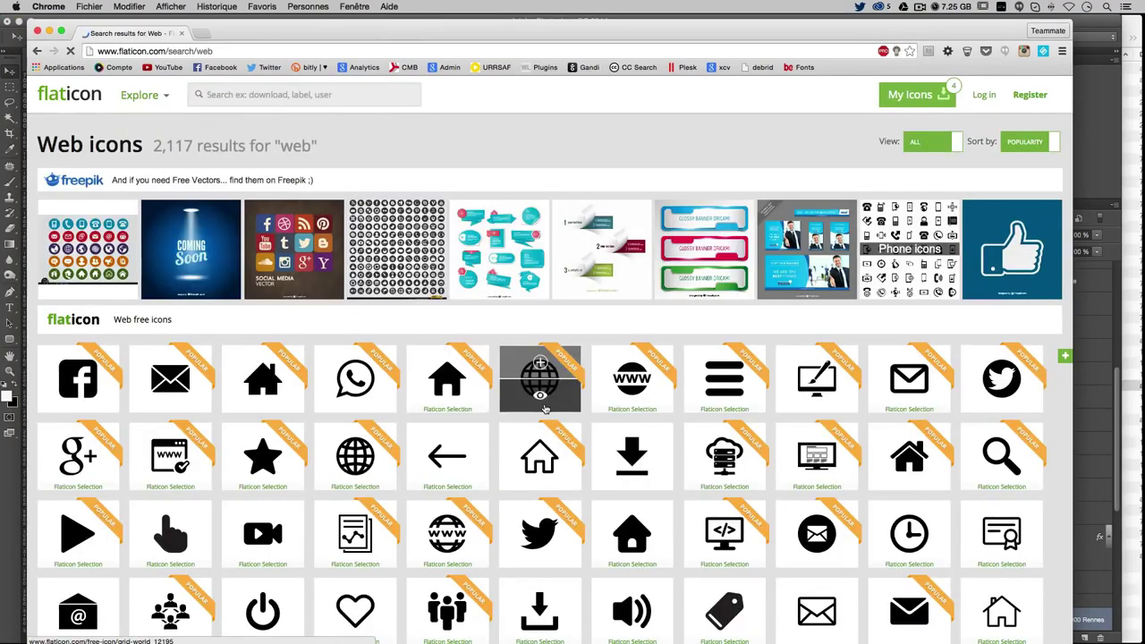
scroll(769, 461, "down", 2)
scroll(768, 475, "down", 2)
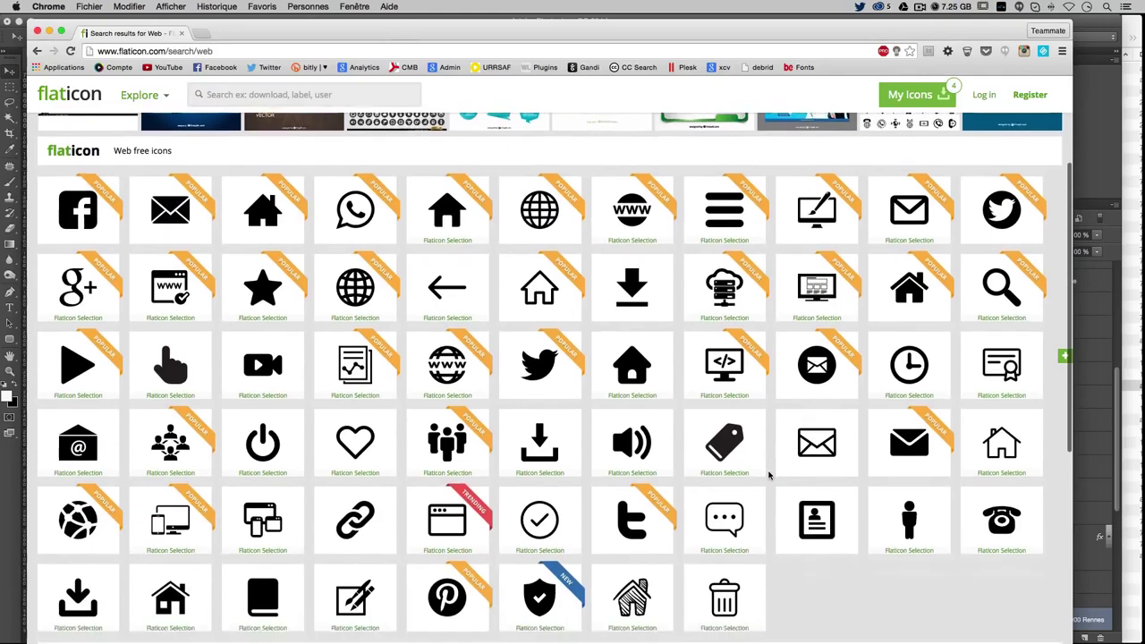
scroll(768, 475, "down", 2)
scroll(768, 475, "up", 1)
scroll(768, 475, "up", 2)
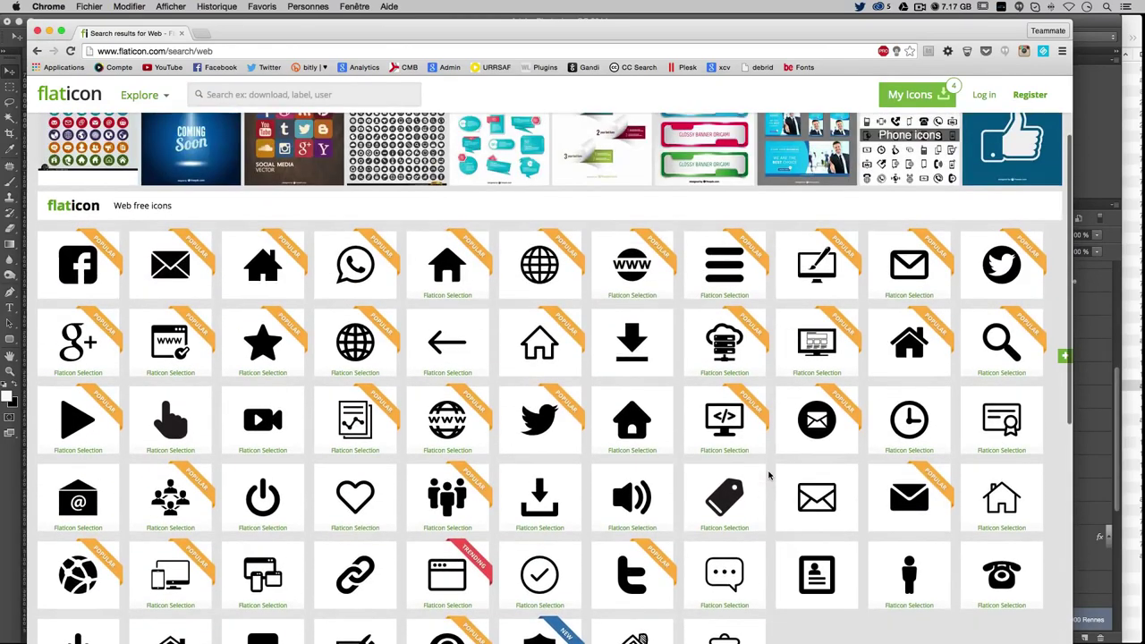
scroll(307, 559, "up", 1)
scroll(307, 559, "up", 1)
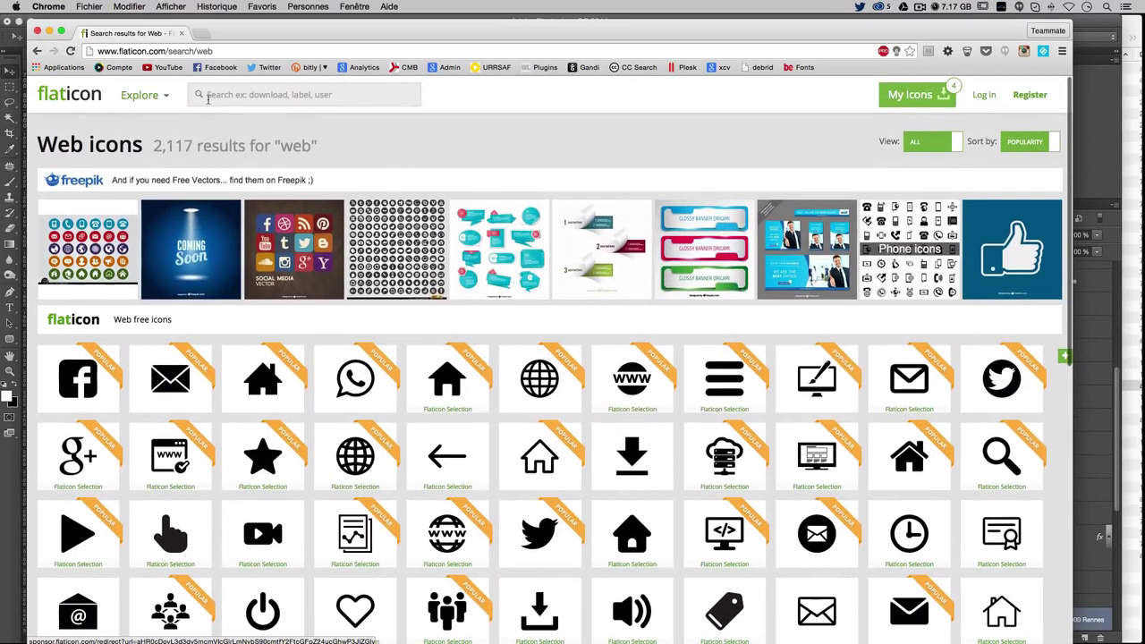
- Search for 'earth' and save the globe icon into the images folder as 24390.png
left_click(209, 100)
type("eart")
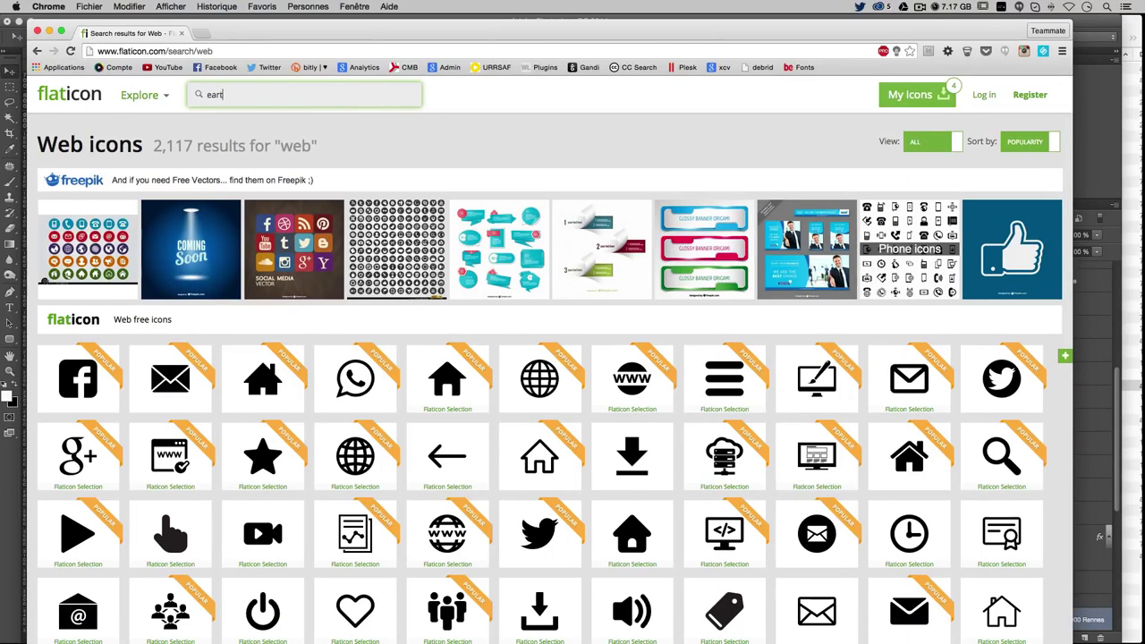
type("h")
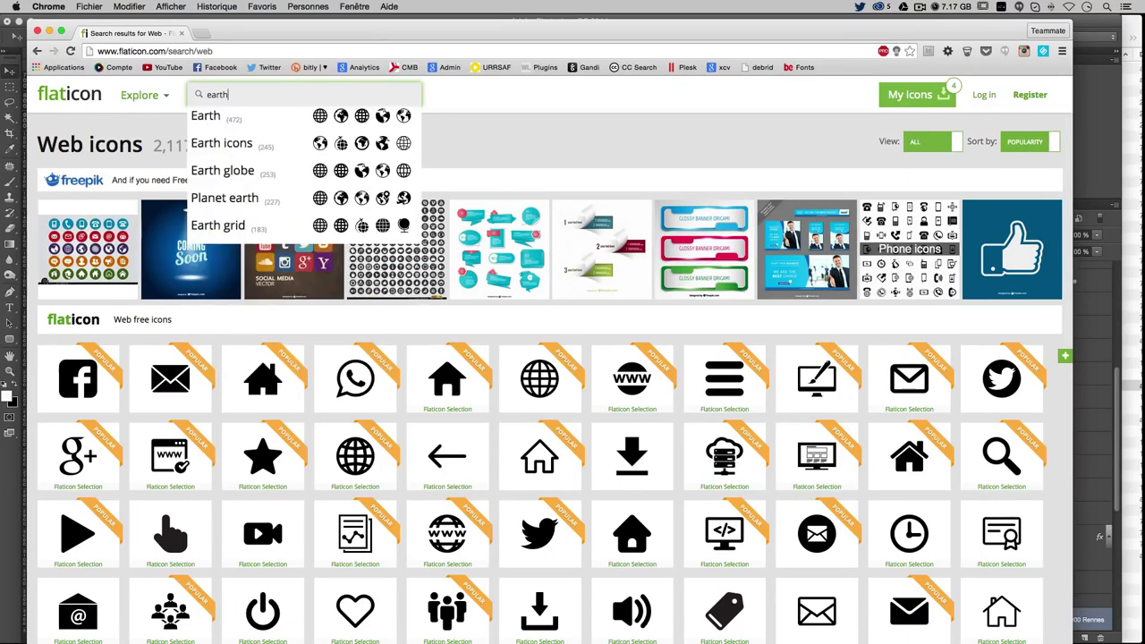
key("Return")
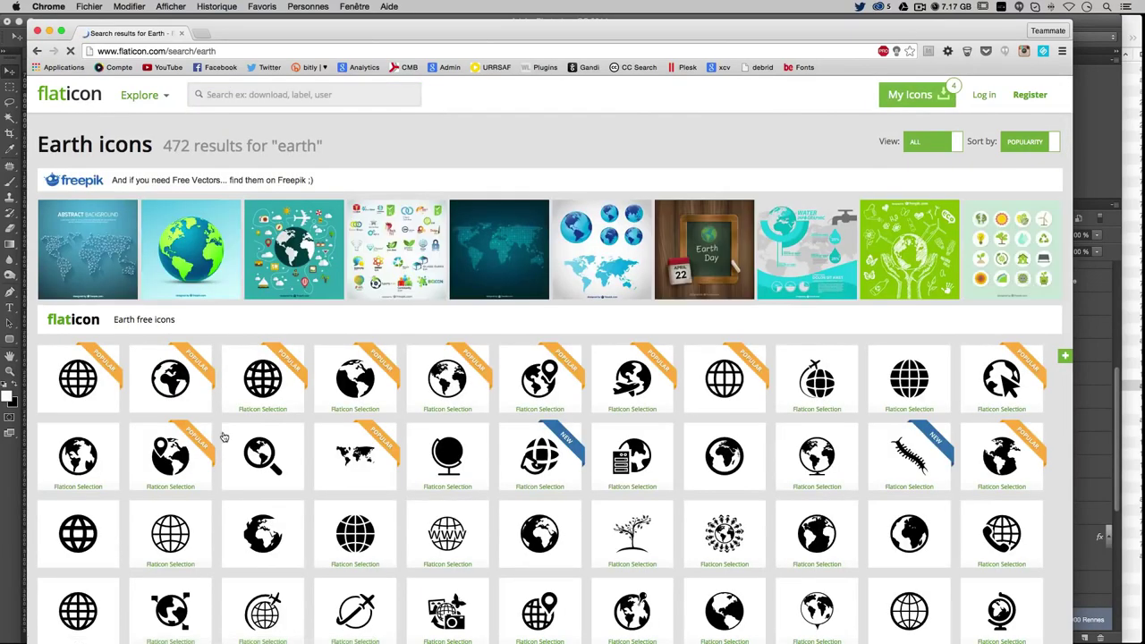
mouse_move(170, 379)
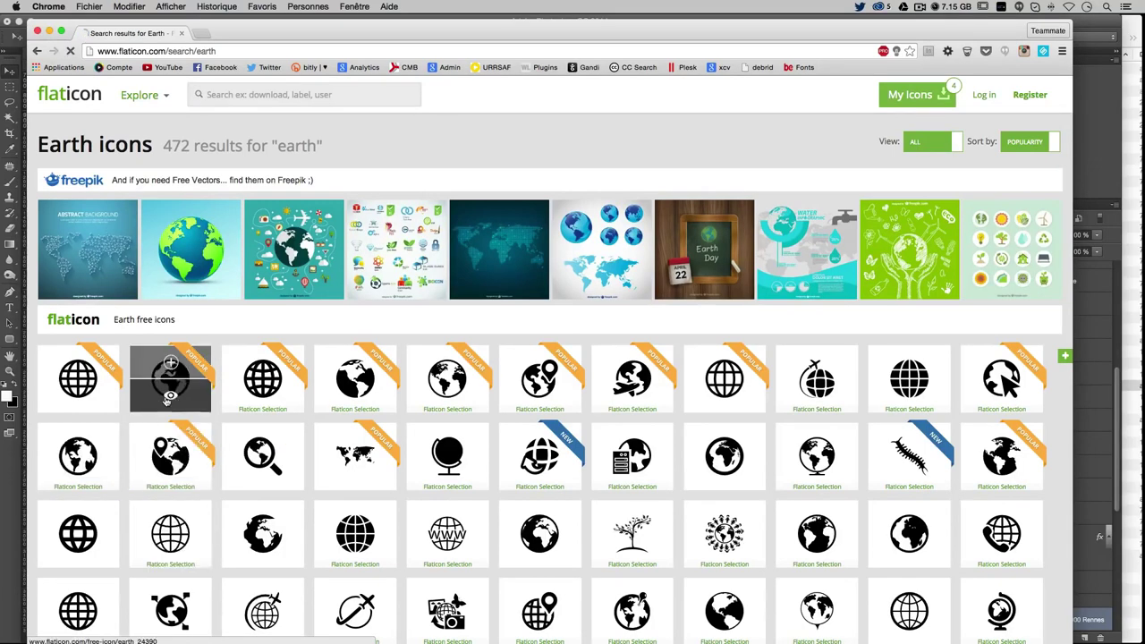
left_click(167, 400)
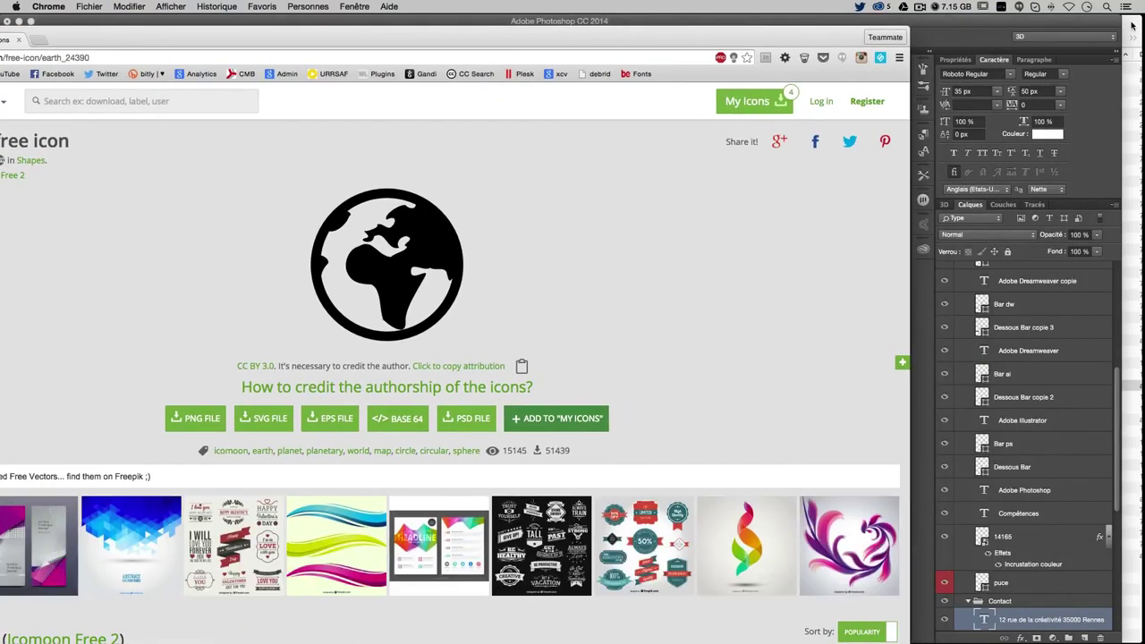
left_click(1131, 25)
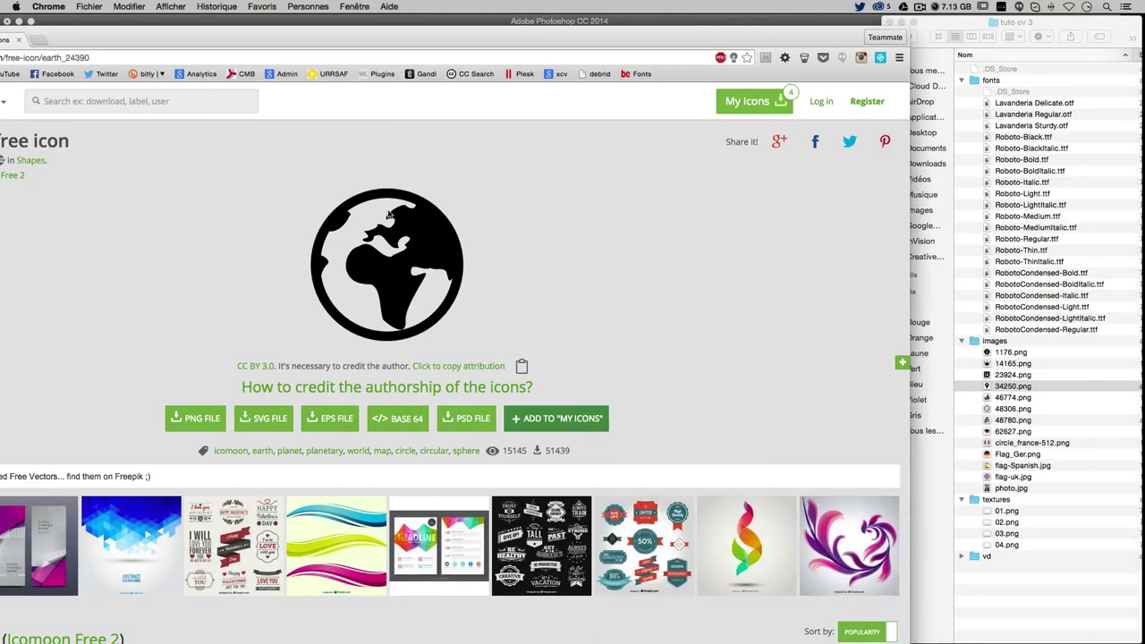
left_click_drag(389, 214, 1006, 351)
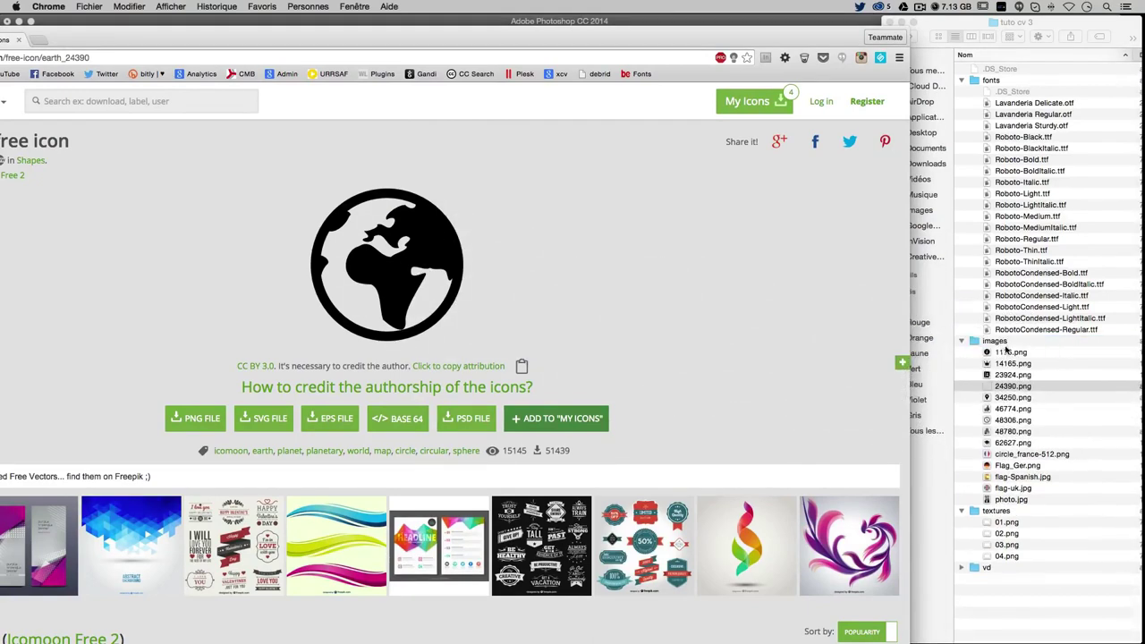
key("super+Tab")
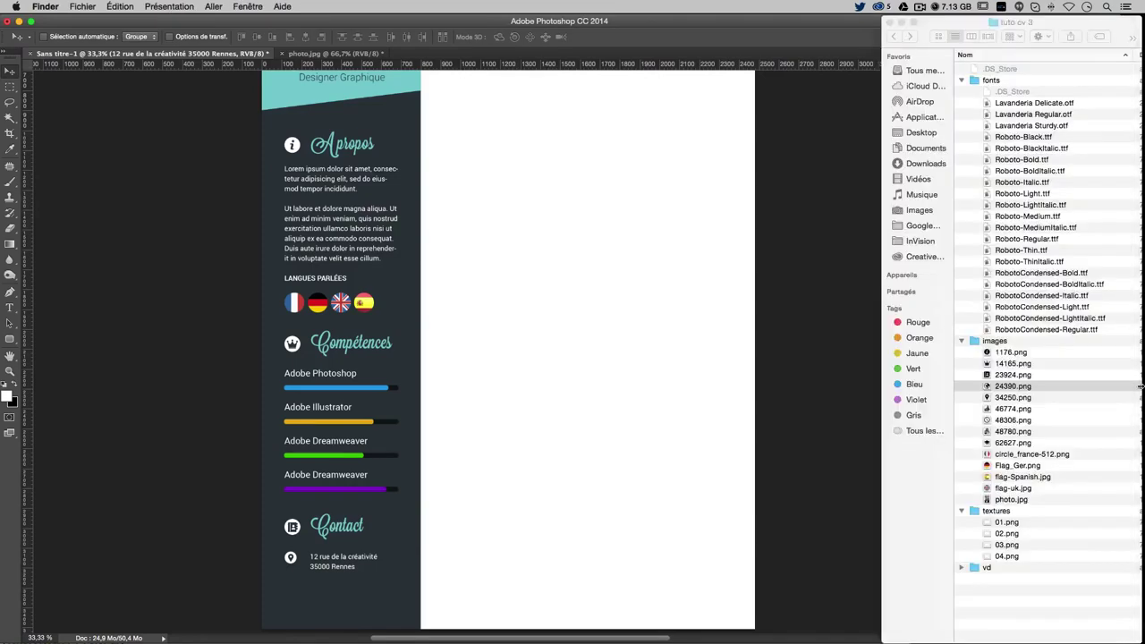
- Place 24390.png into the CV and shrink it to a small icon
key("super+Tab")
left_click_drag(1013, 394, 506, 459)
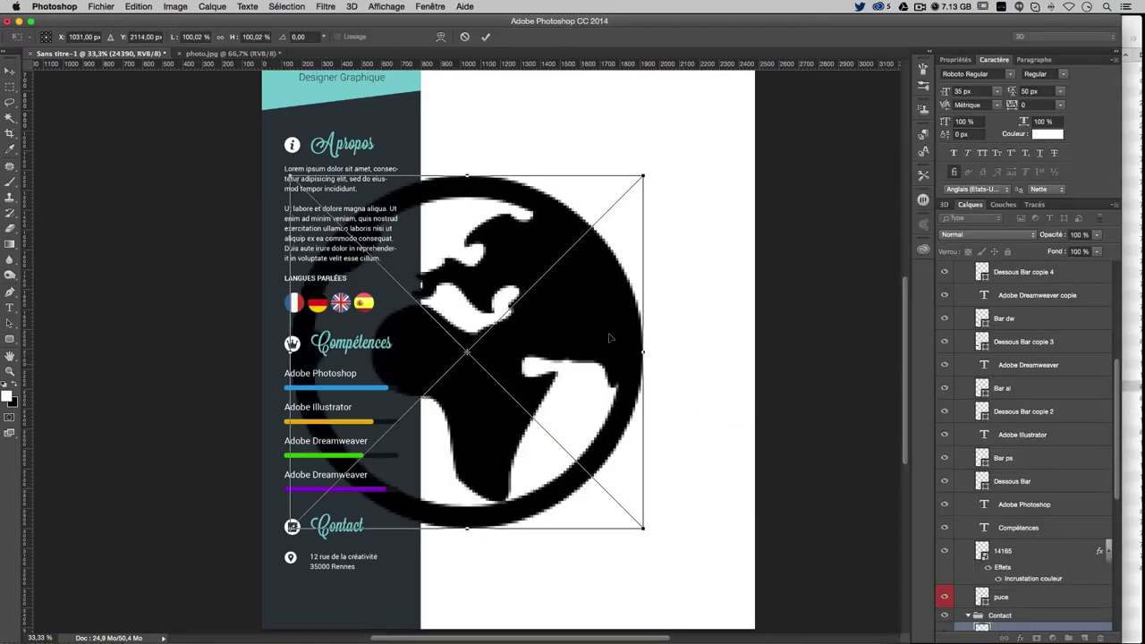
mouse_move(650, 172)
left_mouse_down()
mouse_move(396, 408)
mouse_move(304, 512)
left_mouse_up()
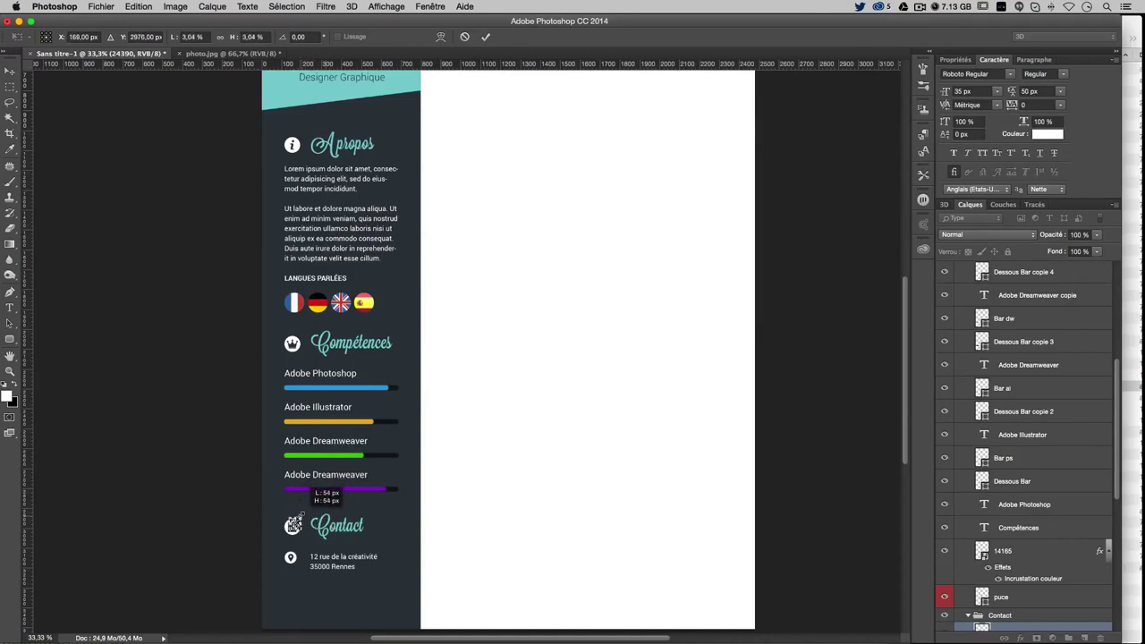
mouse_move(305, 513)
left_mouse_down()
mouse_move(299, 521)
mouse_move(349, 536)
mouse_move(493, 532)
left_mouse_up()
key("Return")
- Duplicate the puce mini white dot and move the copy below the address
left_click(1046, 584)
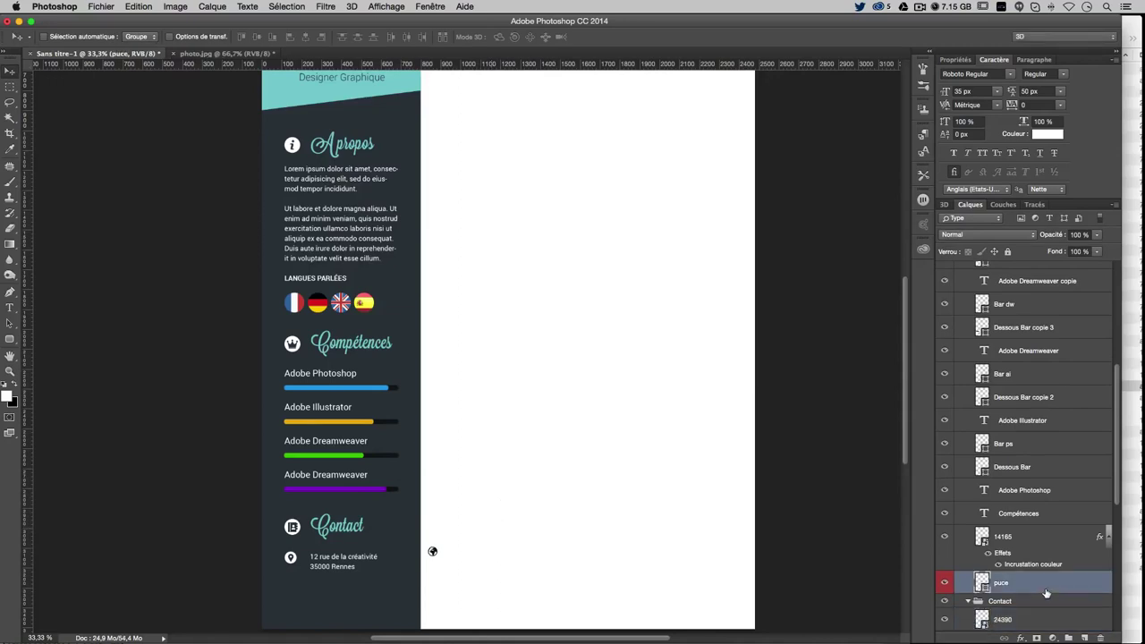
scroll(1046, 594, "down", 5)
left_click(1055, 589)
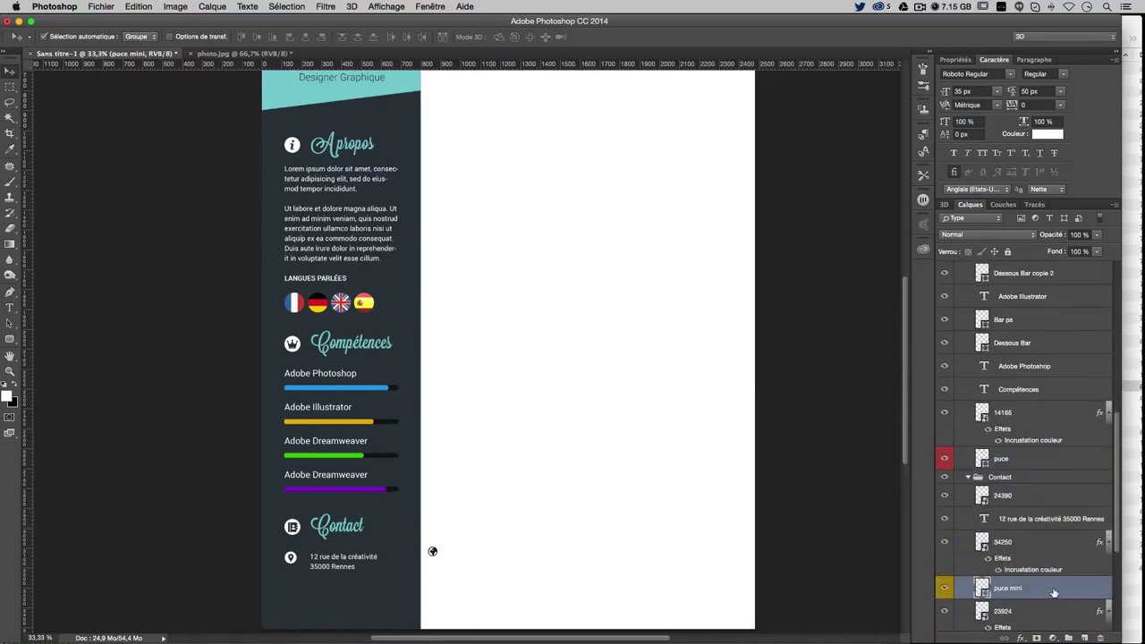
key("ctrl+j")
left_click_drag(497, 475, 485, 502)
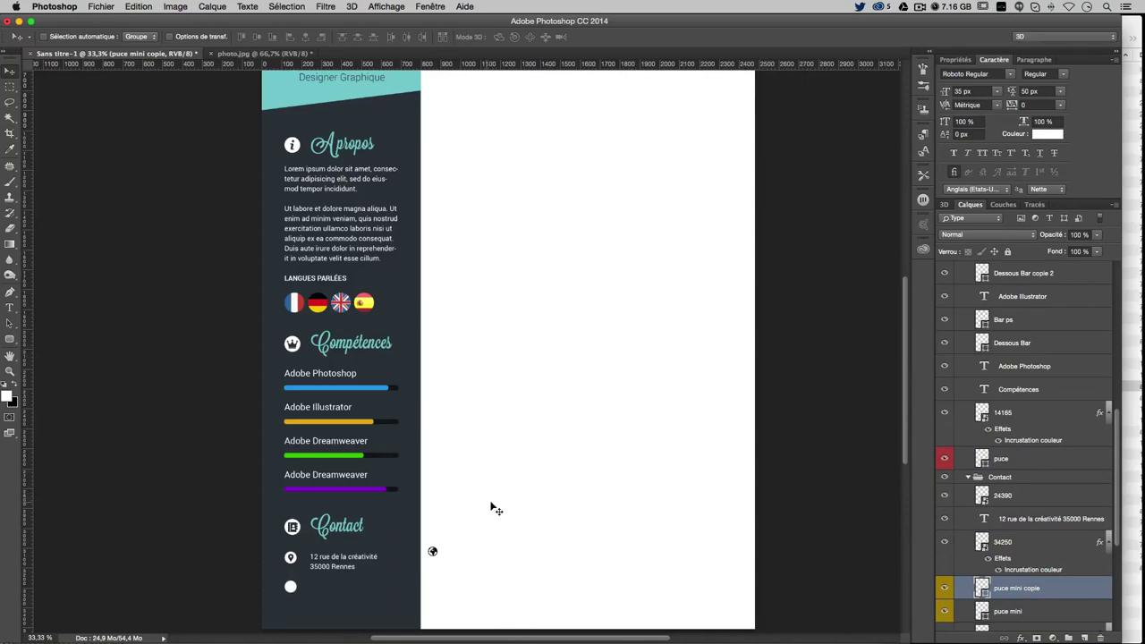
- Move the 24390 globe onto the new dot and resize it to about 43 px square
left_click(1039, 496)
left_click_drag(601, 511, 463, 543)
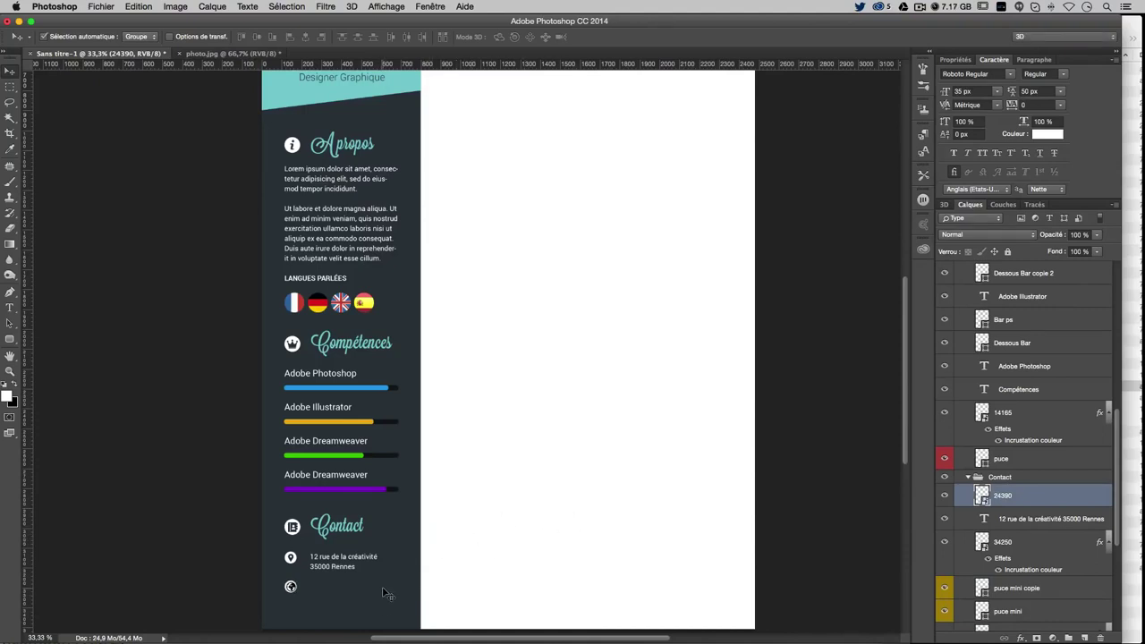
key("ctrl+t")
key("ctrl+plus")
scroll(407, 536, "down", 1)
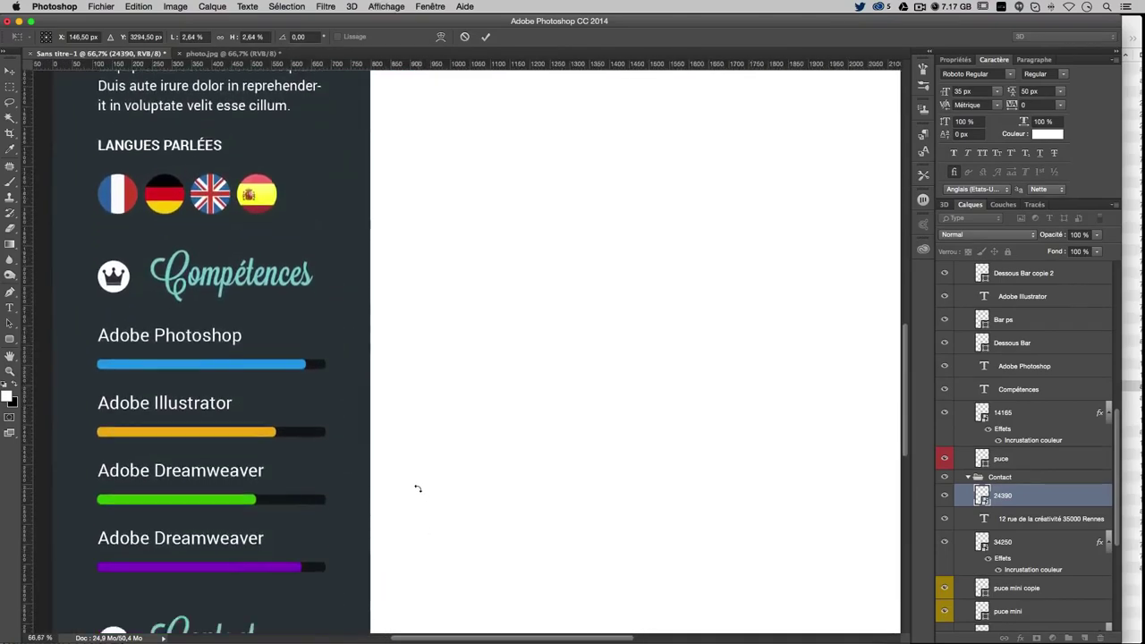
scroll(411, 488, "down", 5)
scroll(403, 488, "down", 1)
left_click_drag(116, 451, 120, 448)
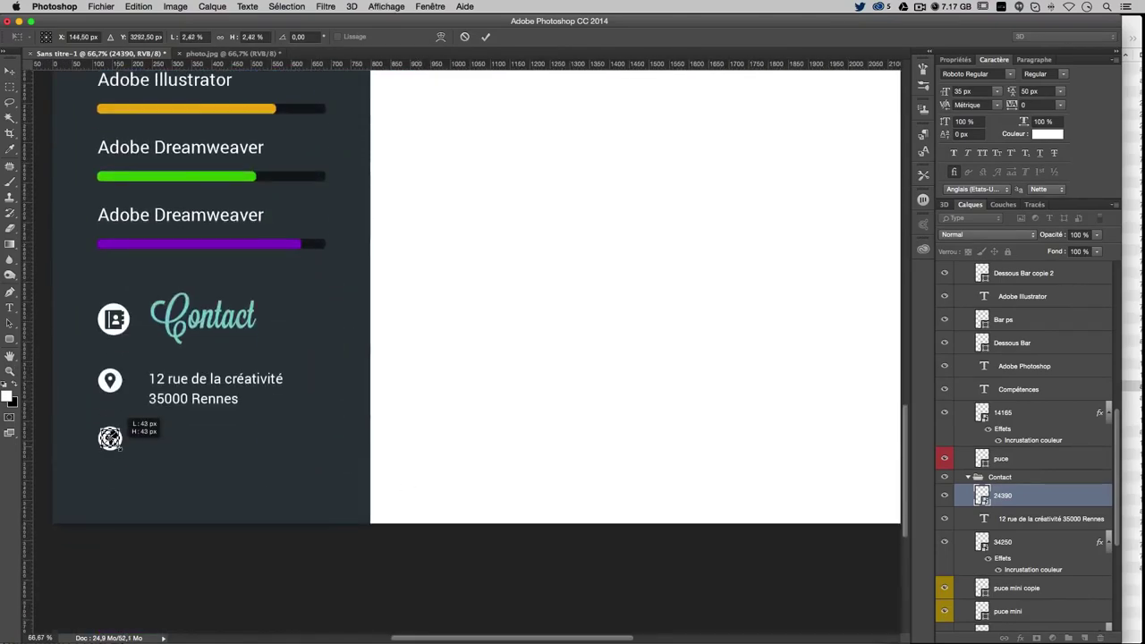
key("Return")
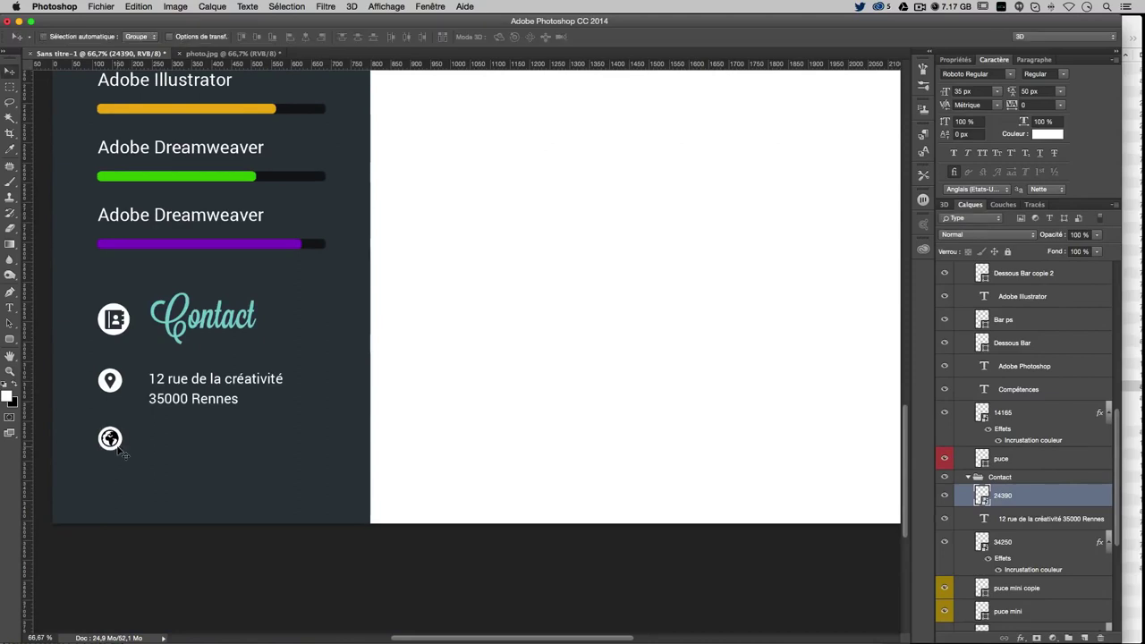
- Give the globe layer a colour overlay in the dark sidebar colour
scroll(357, 417, "down", 2)
scroll(366, 407, "left", 4)
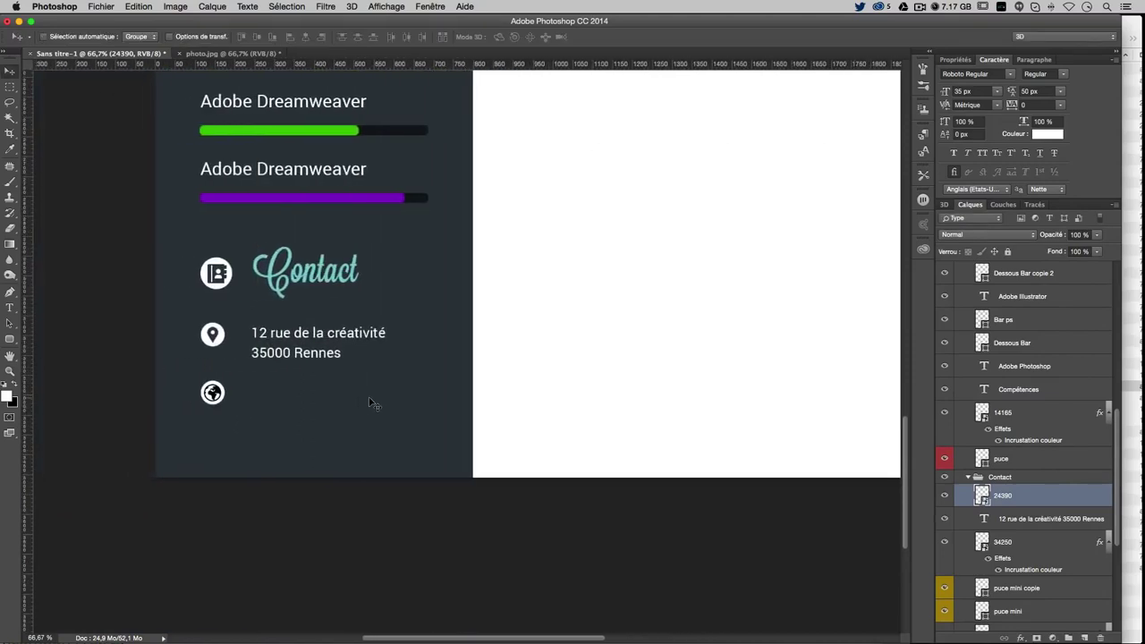
scroll(536, 430, "left", 2)
double_click(1073, 498)
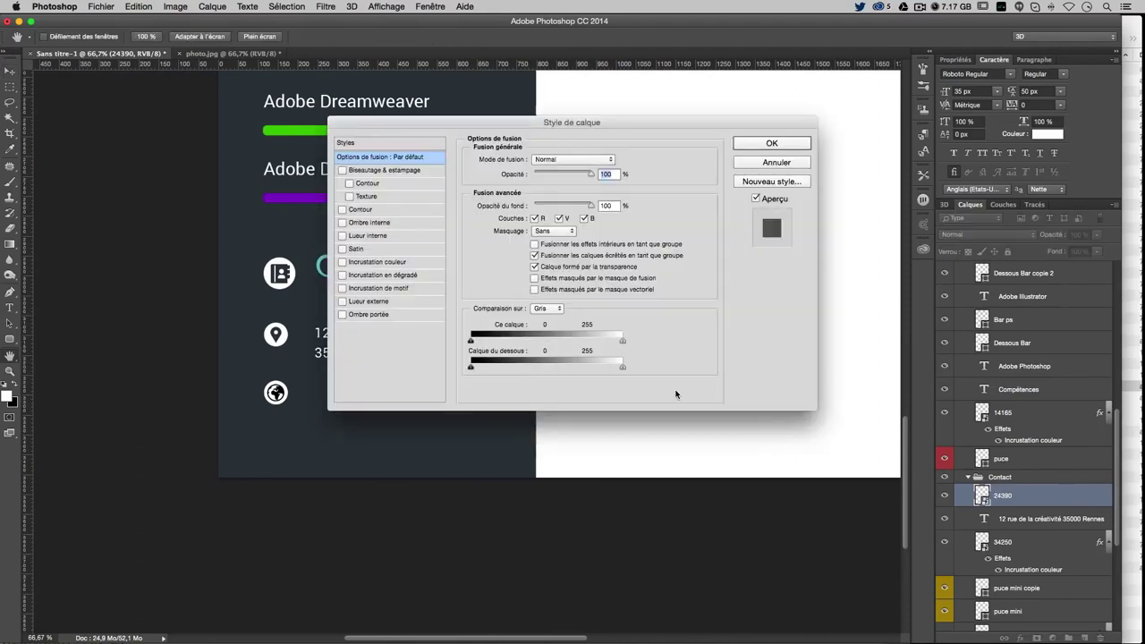
left_click(381, 261)
left_click(617, 160)
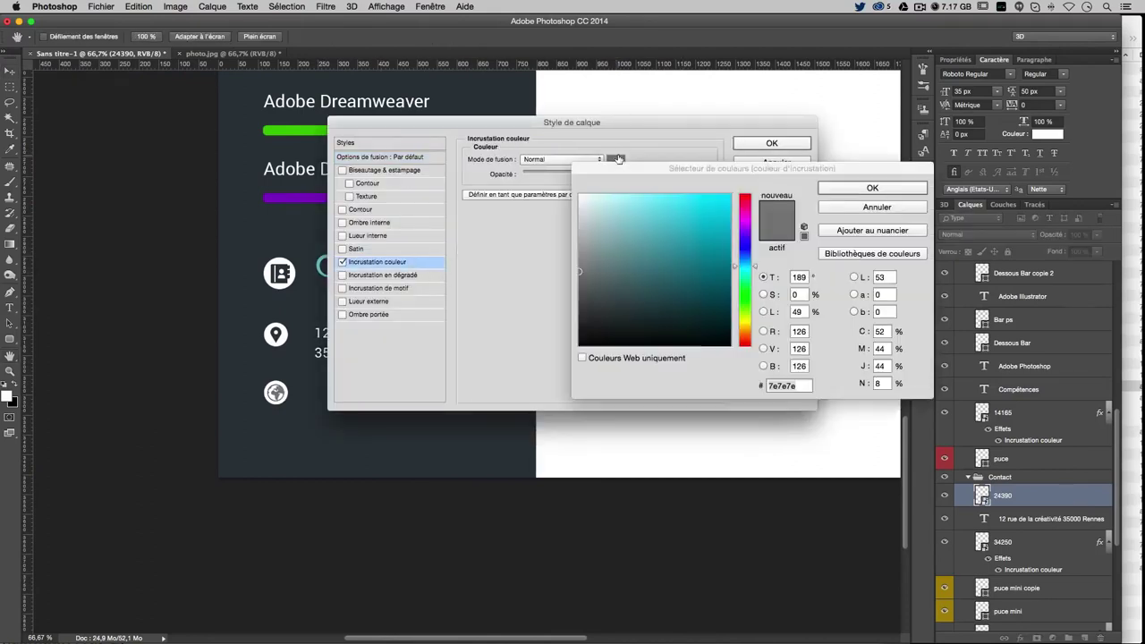
left_click(372, 470)
key("Return")
key("Return")
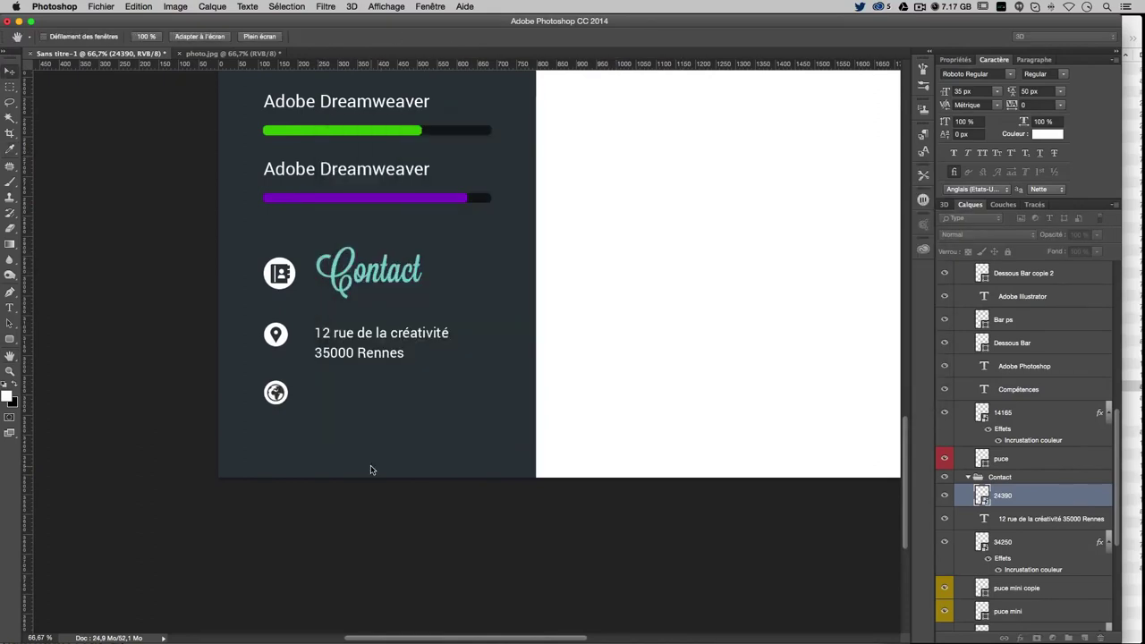
key("ctrl+minus")
key("ctrl+minus")
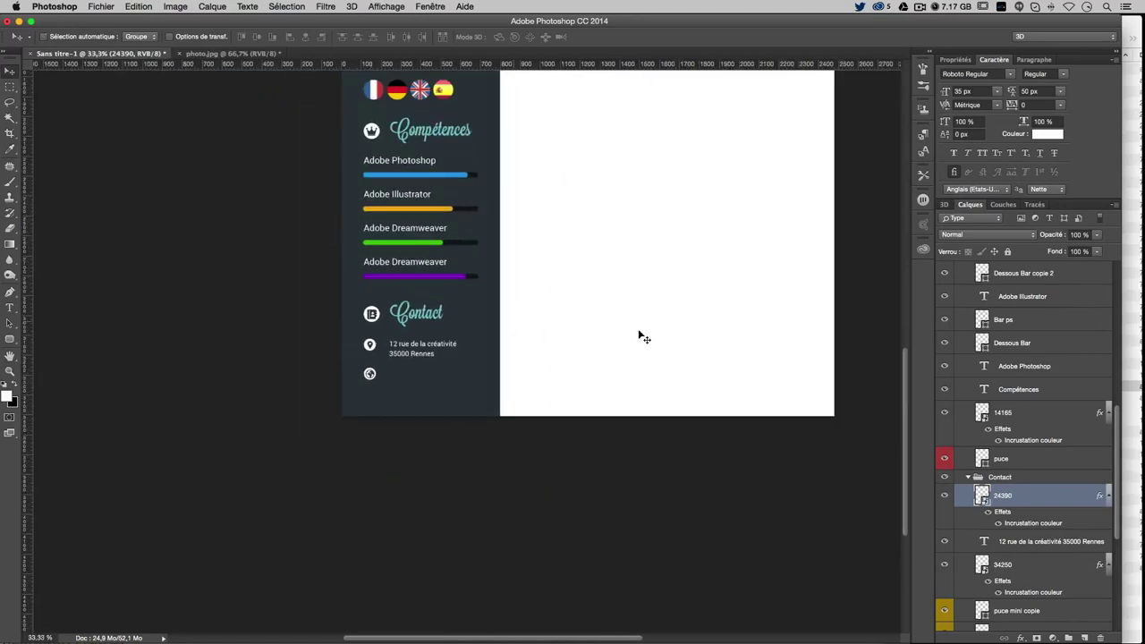
left_click(1038, 540)
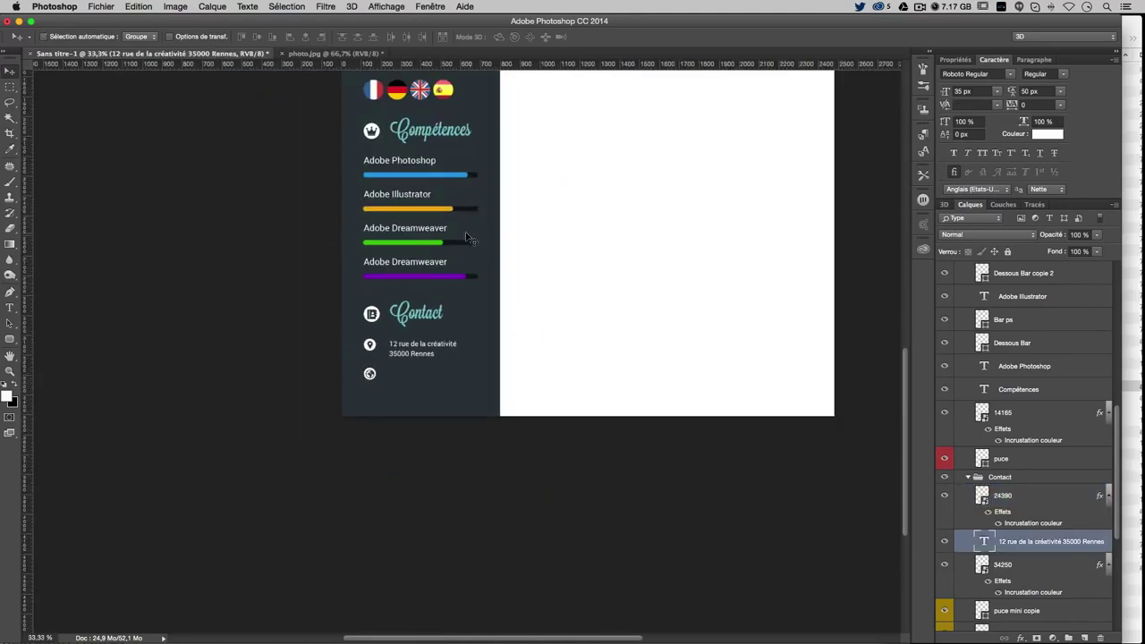
left_click_drag(461, 243, 462, 274)
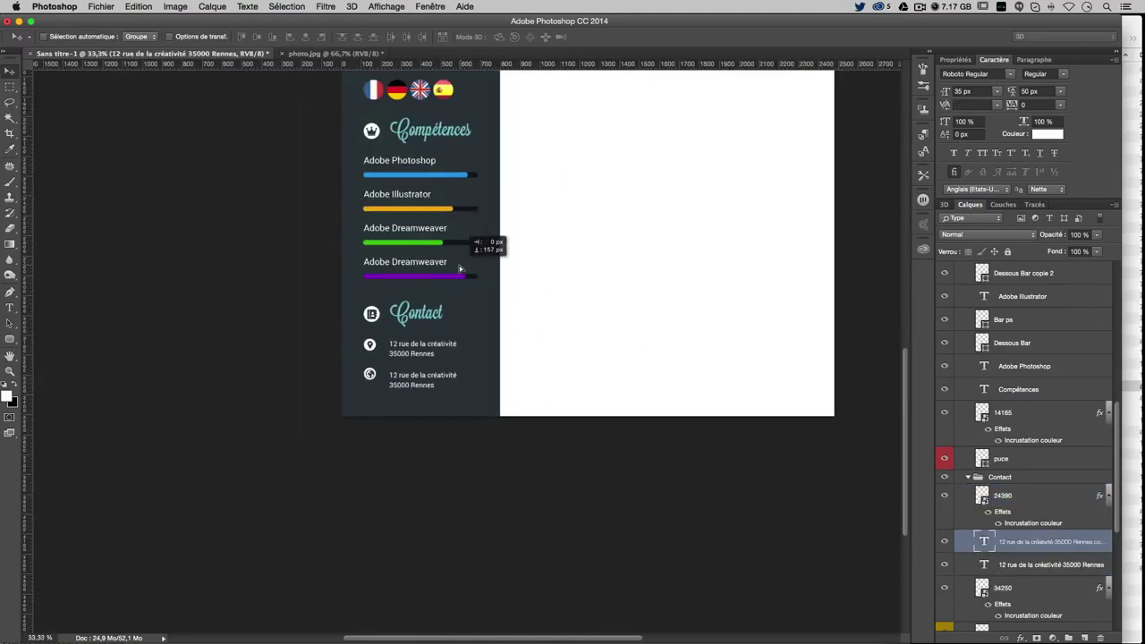
key("Up")
key("Up")
key("Up")
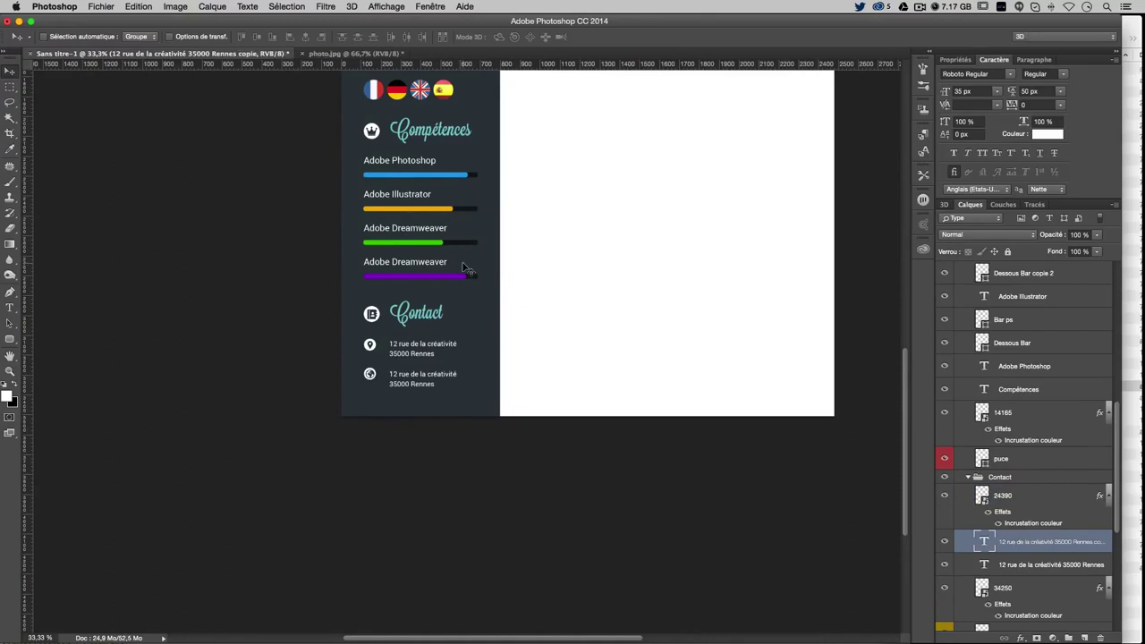
key("Up")
left_click(10, 307)
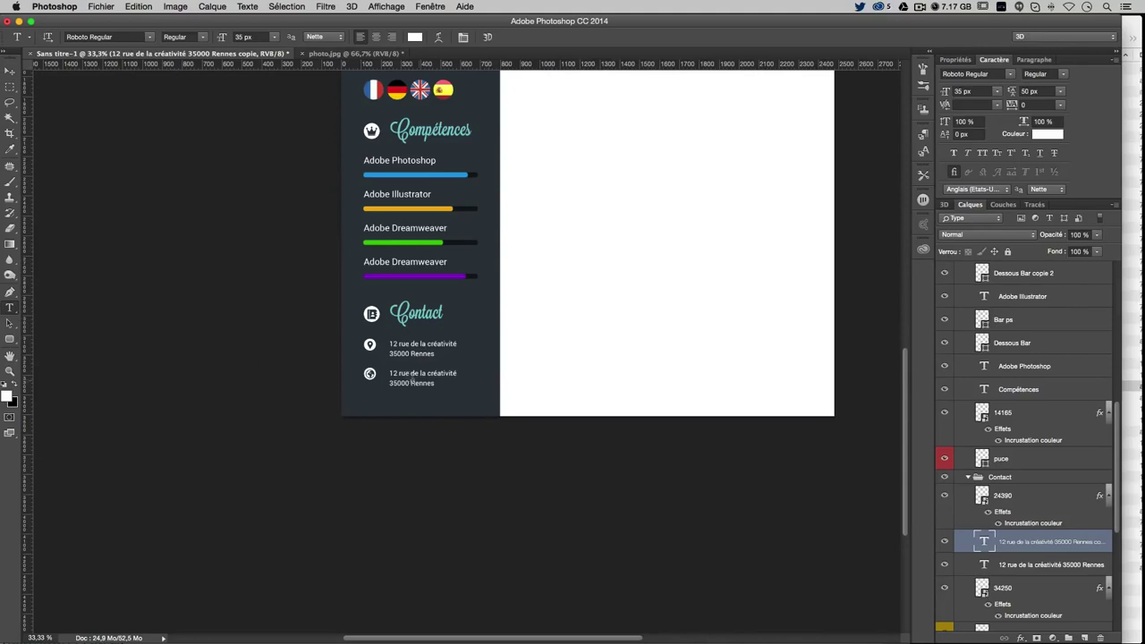
left_click_drag(390, 372, 486, 391)
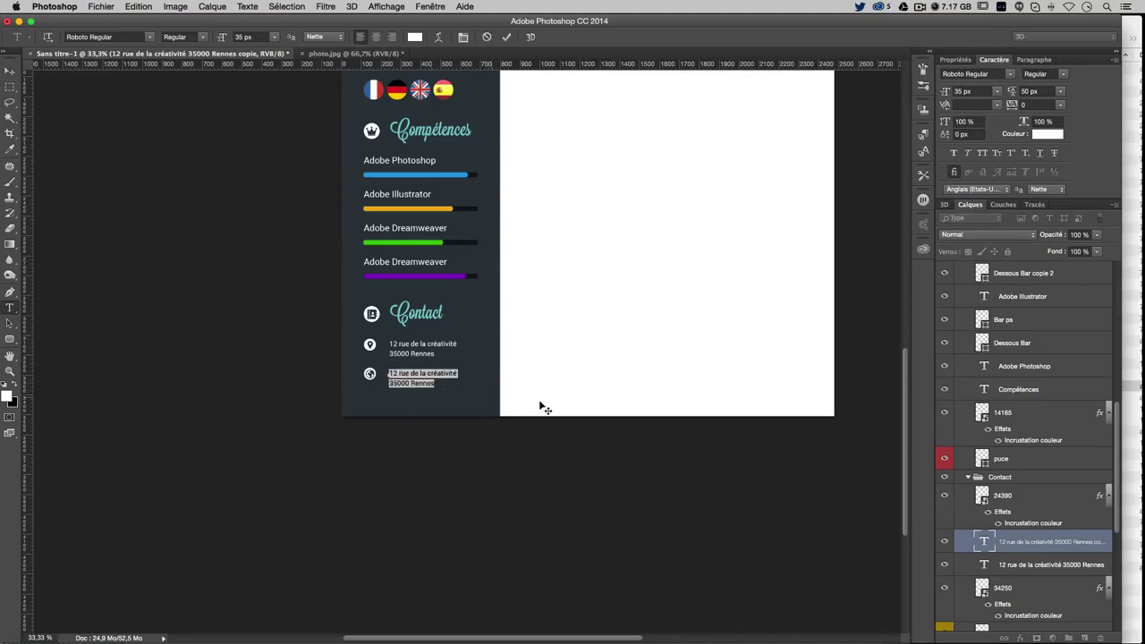
type("www.collectif.team8.com")
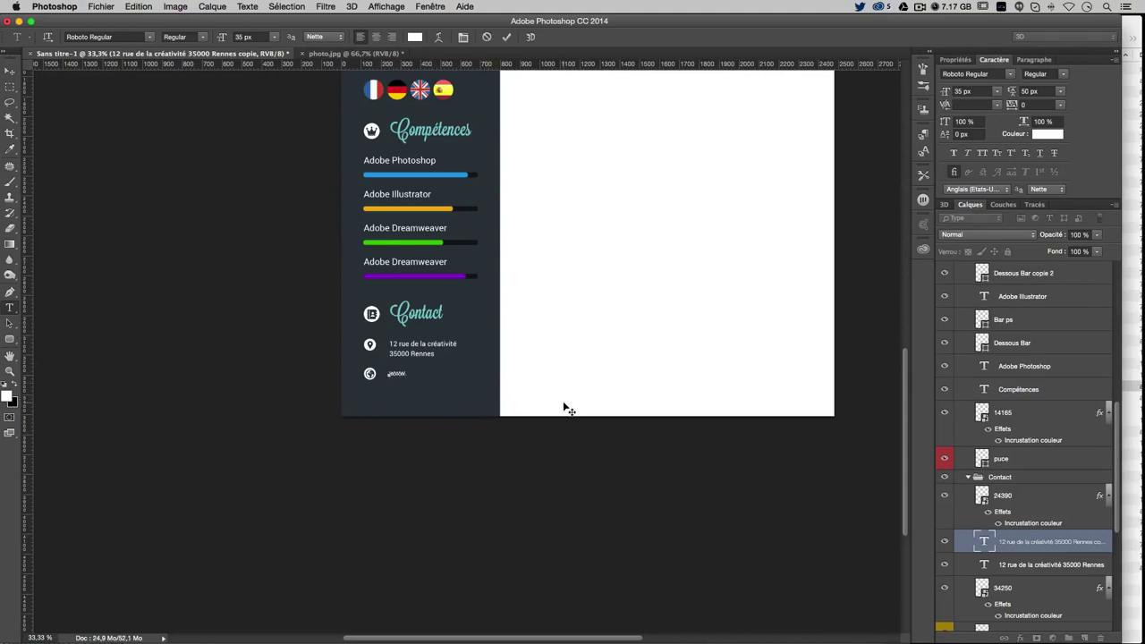
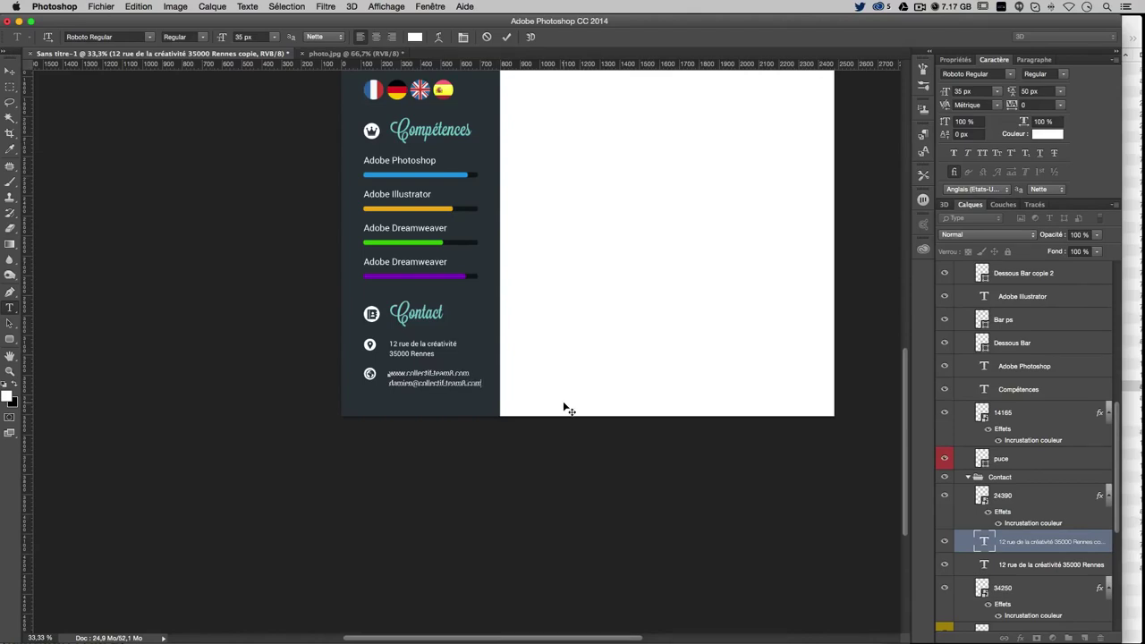
- Commit the edited contact e-mail text
left_click(10, 70)
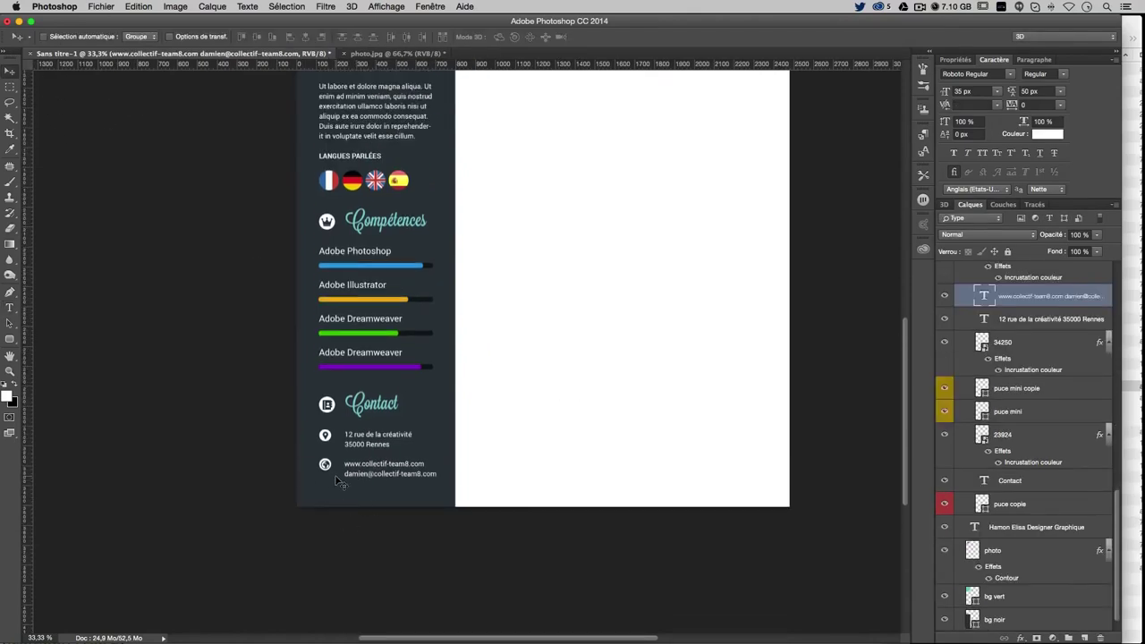
scroll(373, 486, "up", 3)
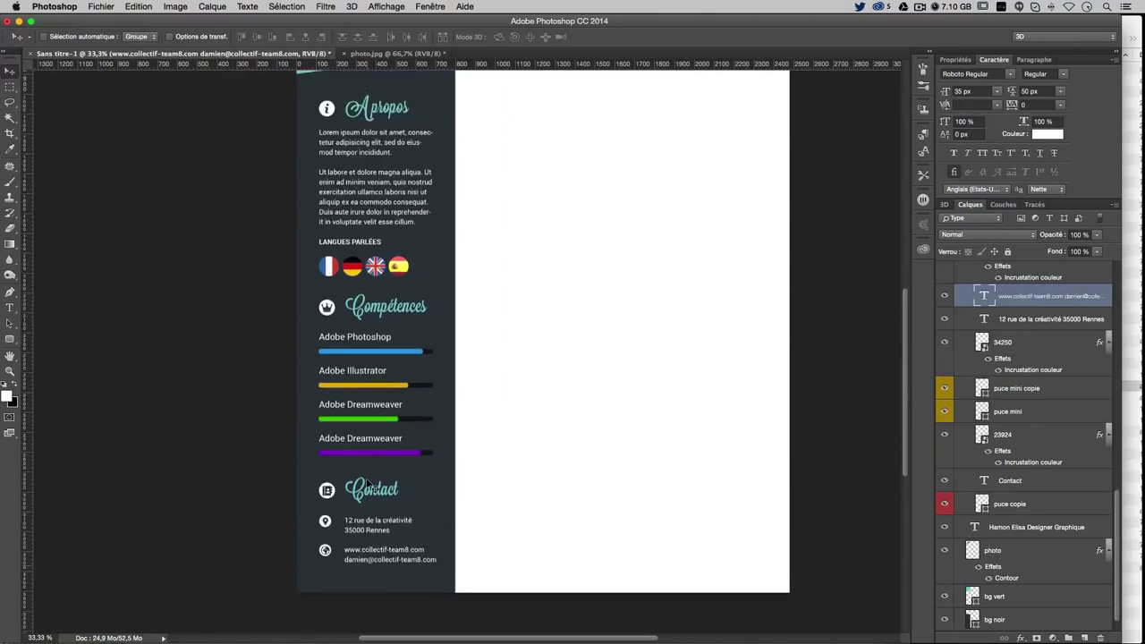
scroll(373, 485, "up", 2)
scroll(366, 398, "right", 3)
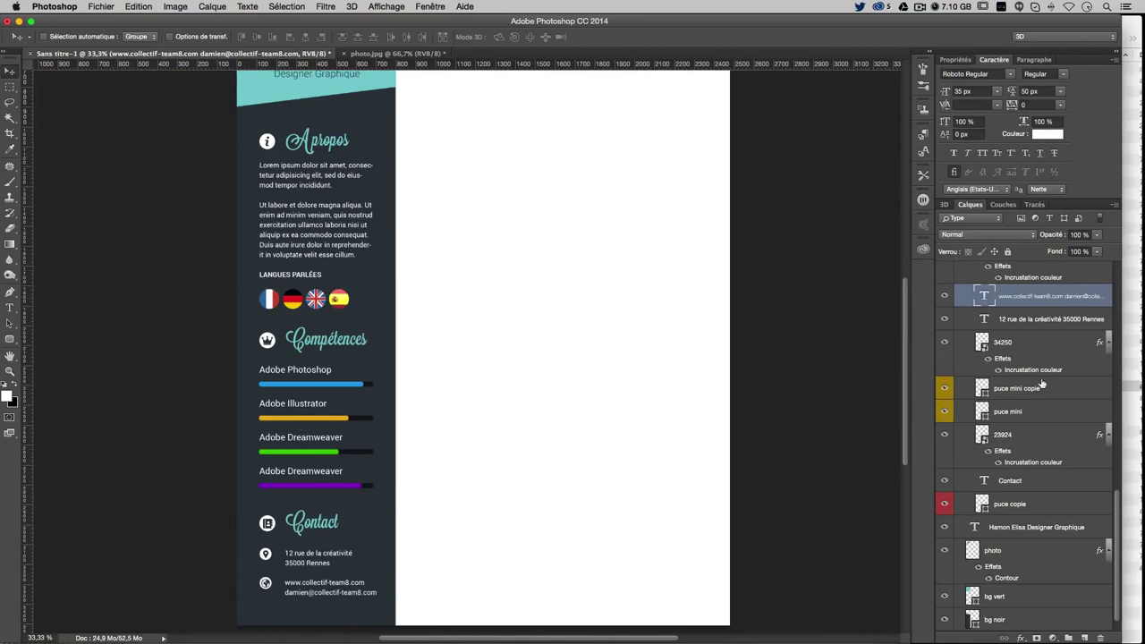
- Select the blue Photoshop bar layers (Bar ps, Dessous Bar) and nudge them under their label
right_click(287, 380)
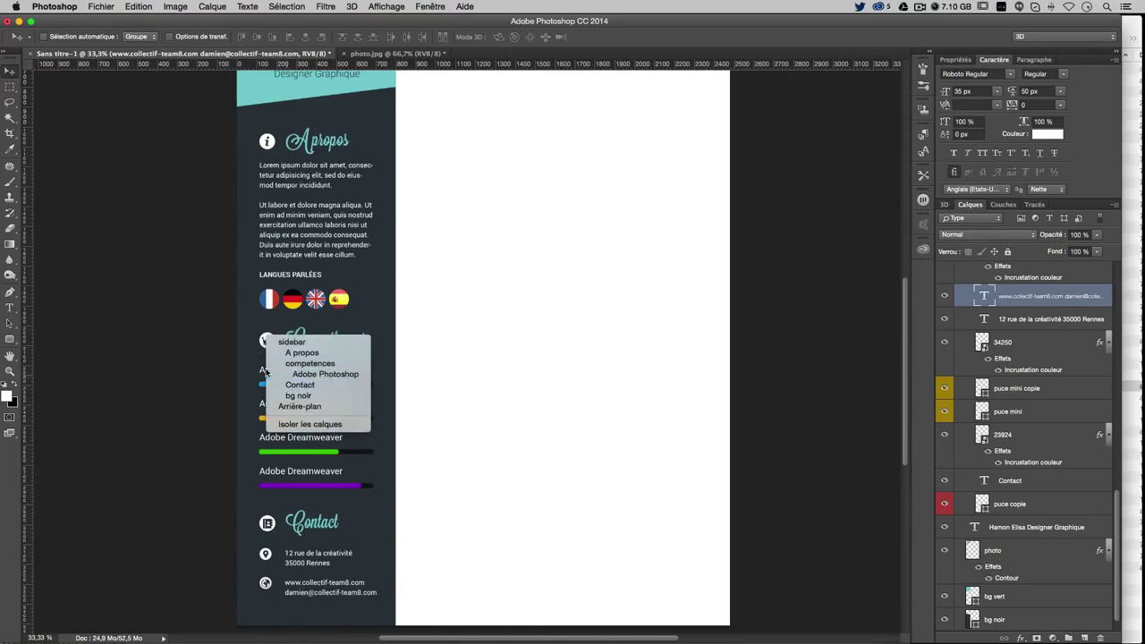
left_click(268, 374)
right_click(270, 375)
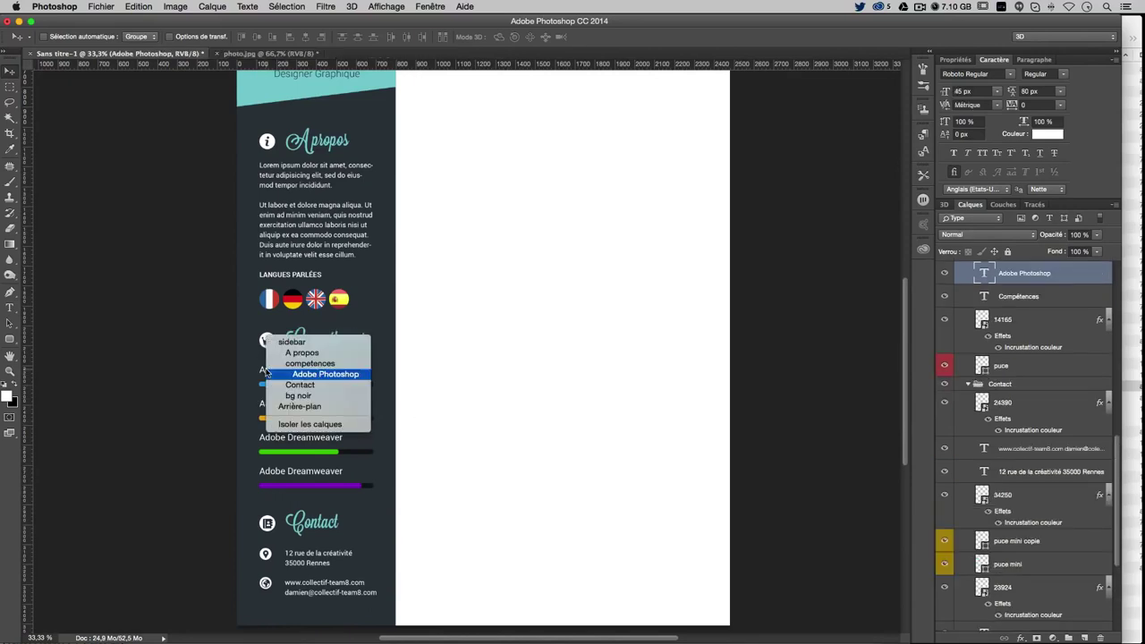
left_click(397, 371)
scroll(1017, 312, "up", 2)
left_click(1016, 312)
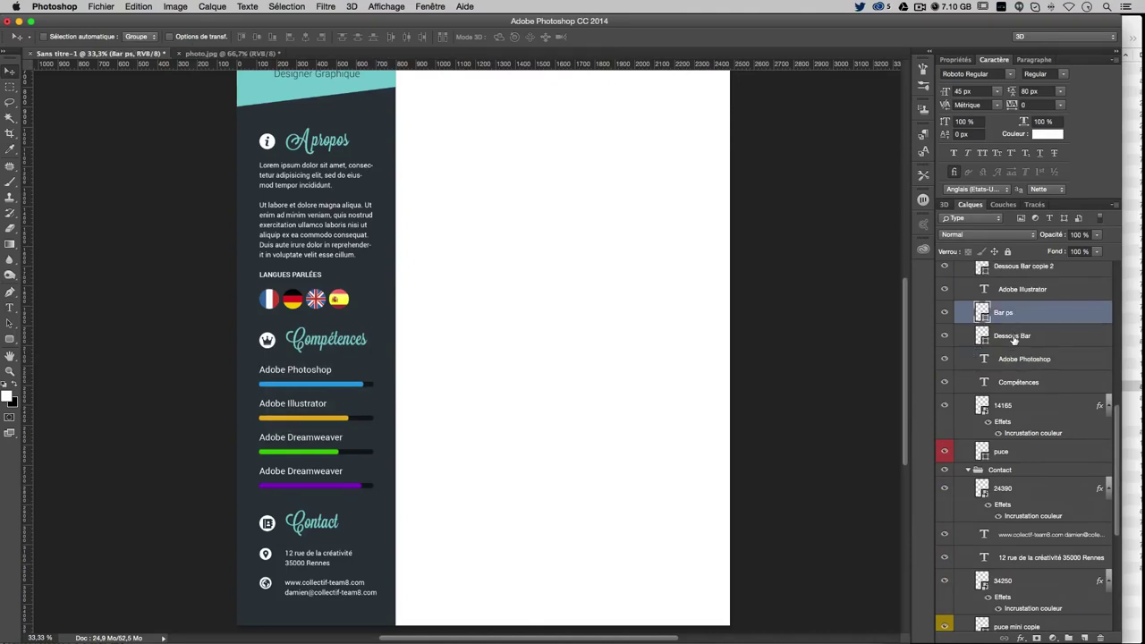
left_click(1014, 336, "shift")
left_click_drag(358, 392, 358, 385)
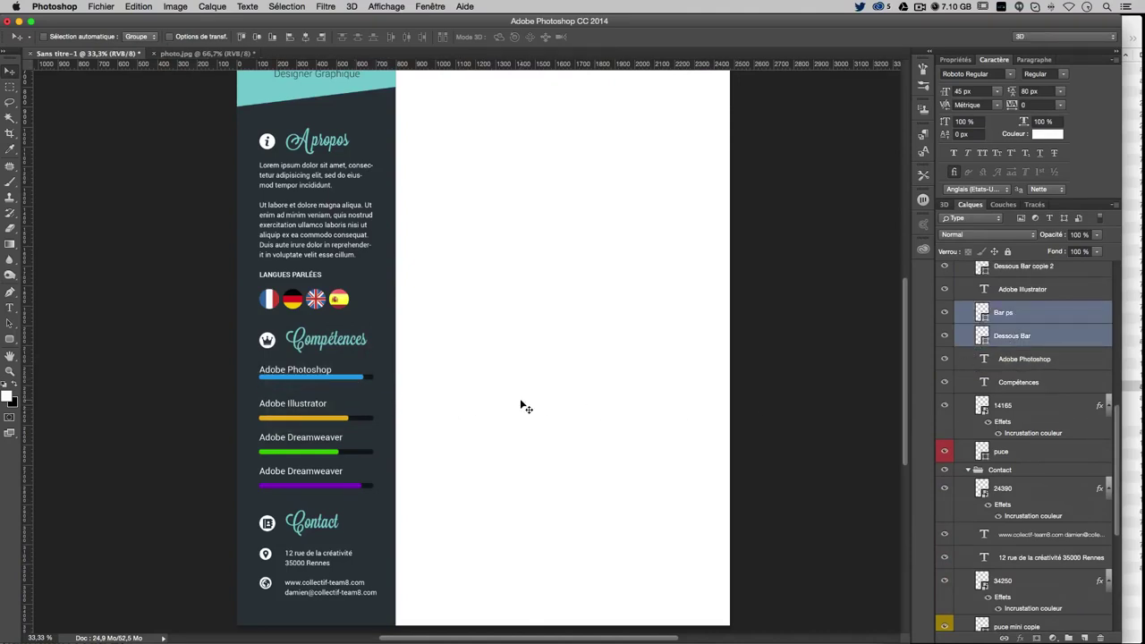
key("Up")
key("Up")
key("Up")
key("Down")
key("Down")
key("Down")
key("Down")
key("Down")
key("Down")
key("Down")
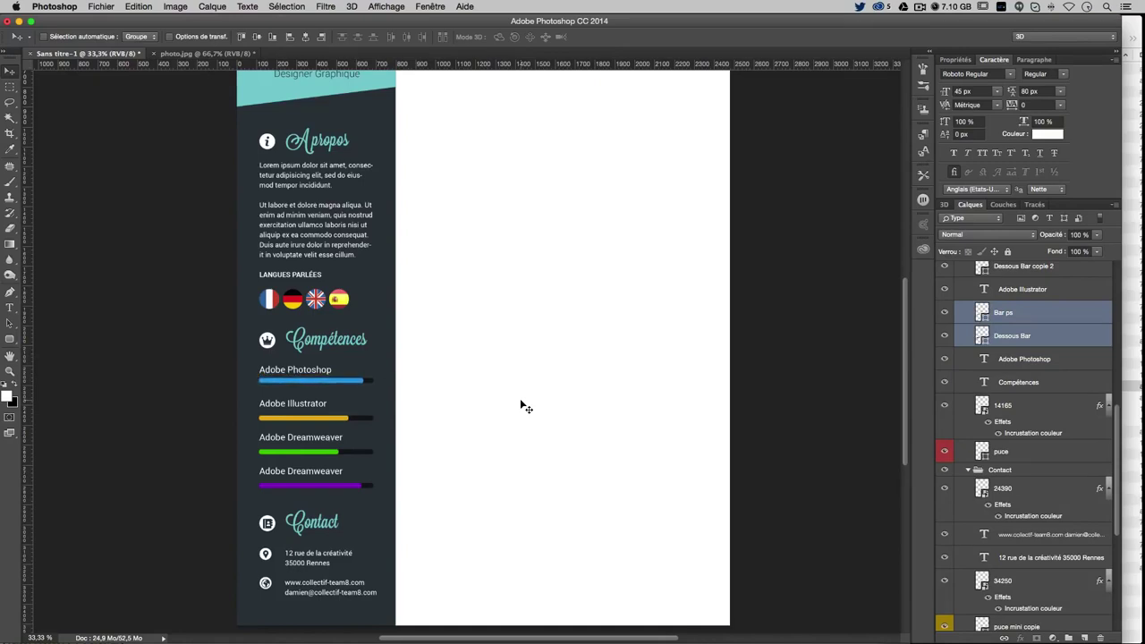
key("Down")
key("Down")
key("Down")
- Move the yellow Illustrator bar (Bar ai, Dessous Bar copie 2) just below its label
right_click(318, 418)
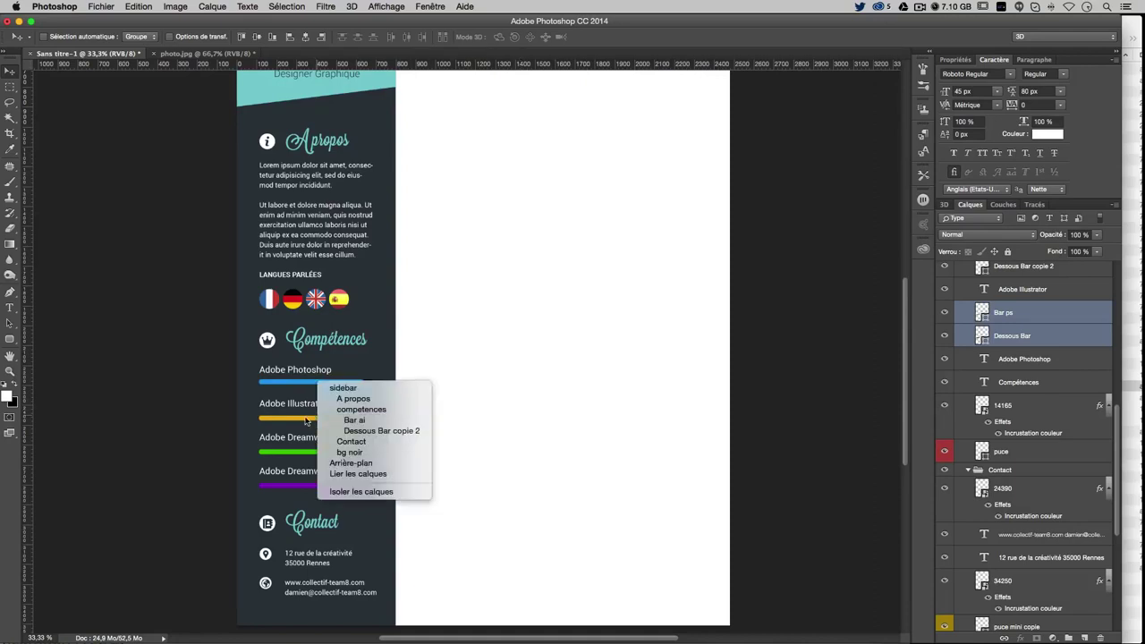
left_click(358, 424)
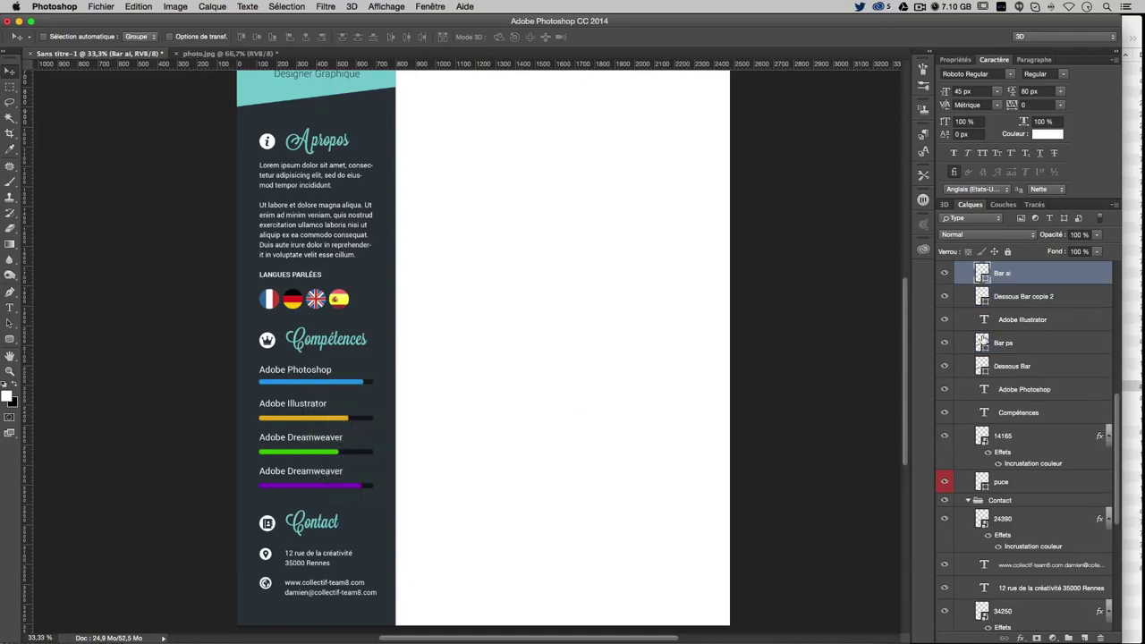
scroll(1020, 340, "up", 3)
left_click(1059, 322, "shift")
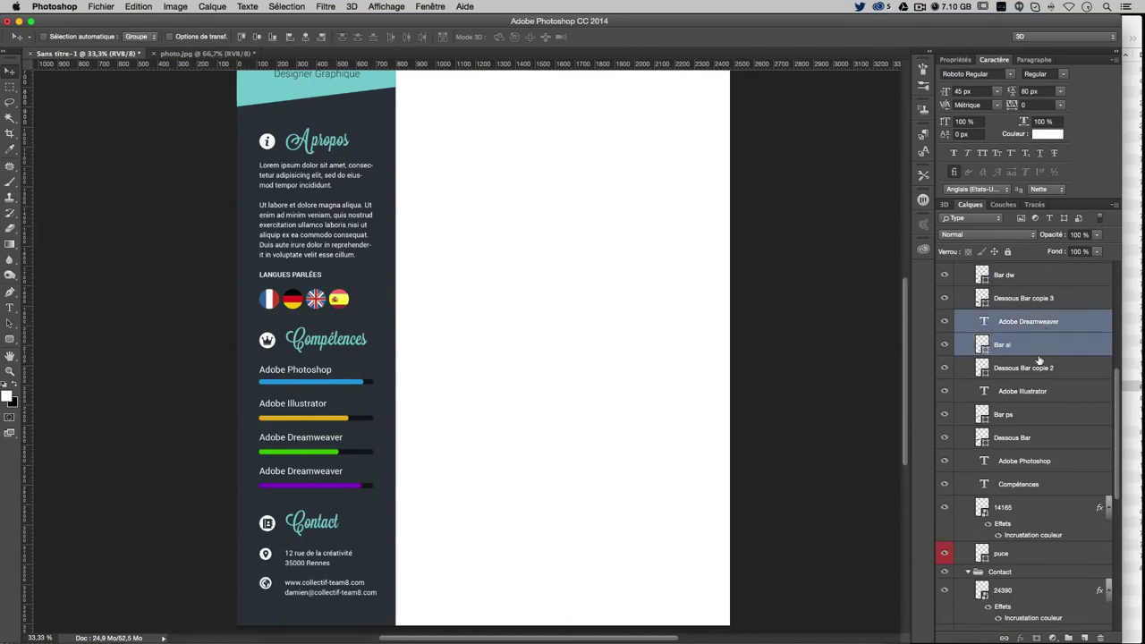
left_click(1040, 351)
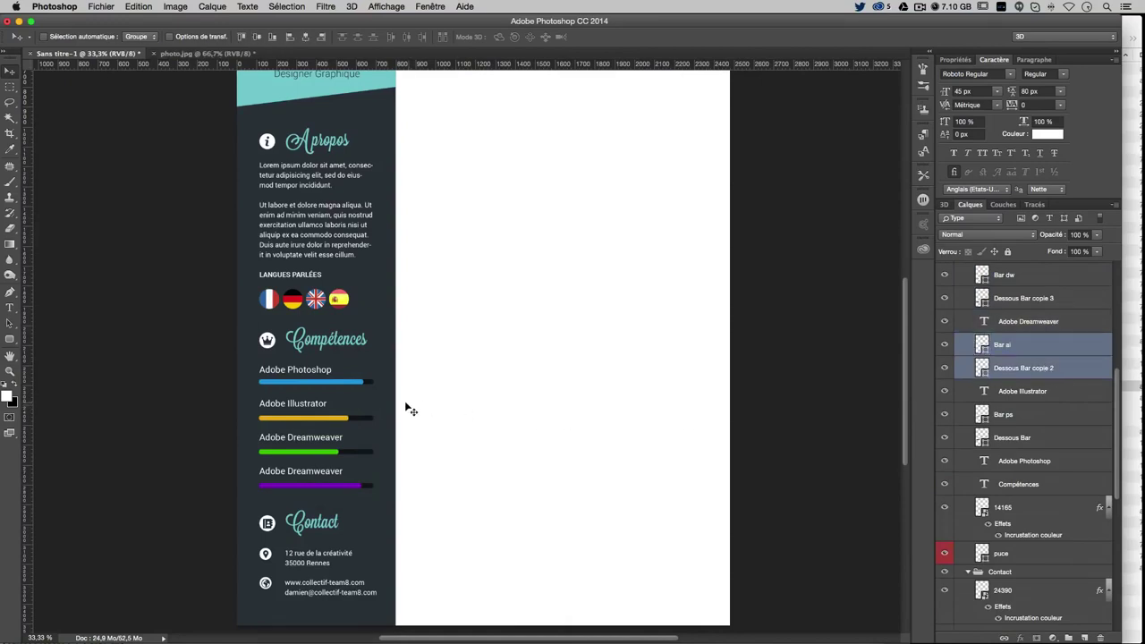
left_click_drag(410, 407, 405, 398)
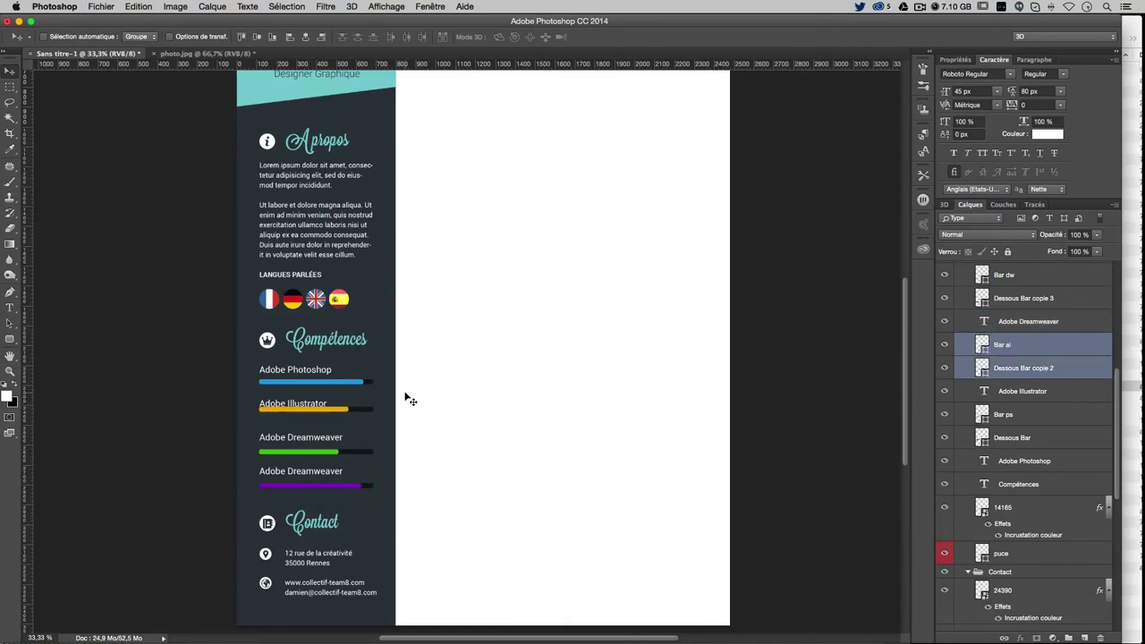
key("Down")
key("Down")
key("Down")
key("Down")
key("Down")
key("Down")
key("Down")
key("Down")
key("Down")
key("Down")
key("Down")
key("Down")
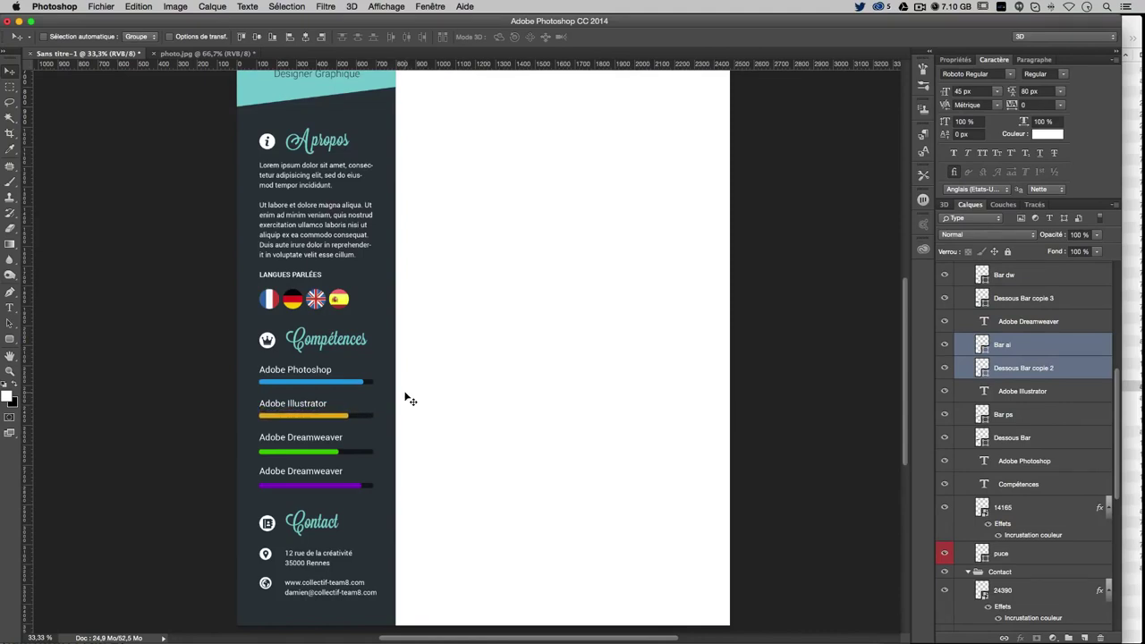
- Move the green Dreamweaver bar (Bar dw, Dessous Bar copie 3) just below its label
right_click(349, 449)
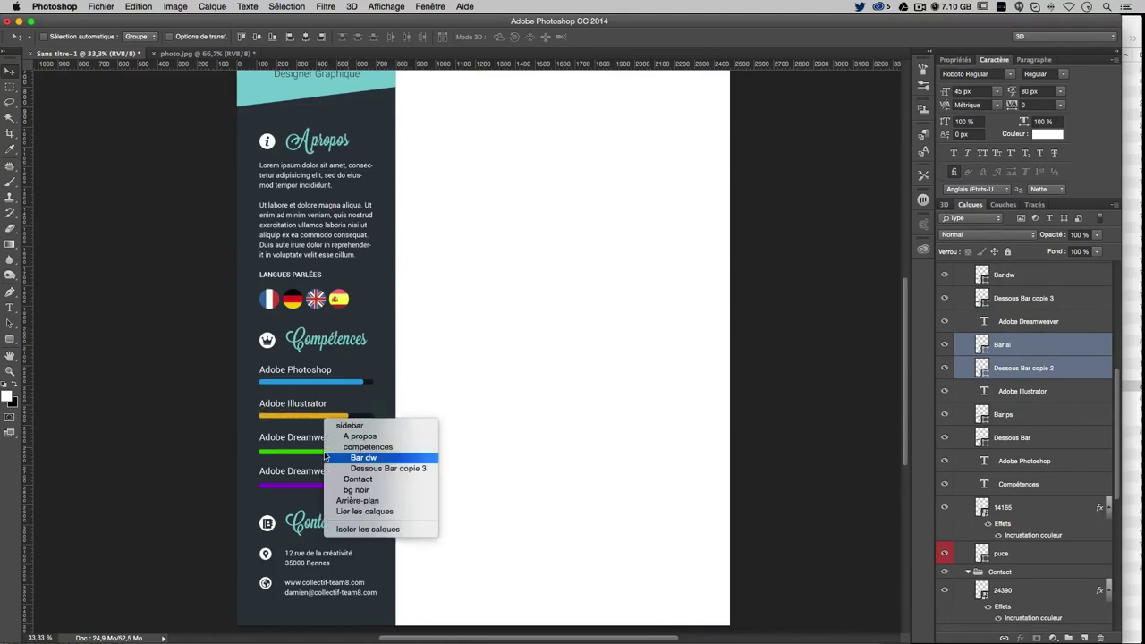
left_click(358, 444)
scroll(1039, 304, "up", 1)
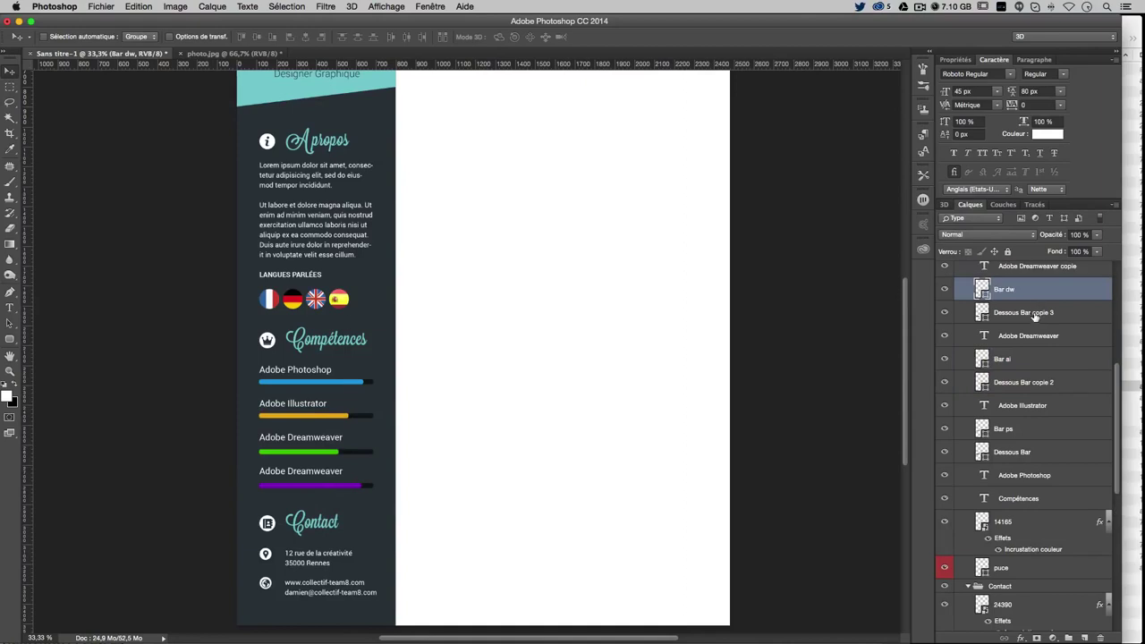
left_click(1039, 312, "shift")
left_click_drag(682, 362, 683, 349)
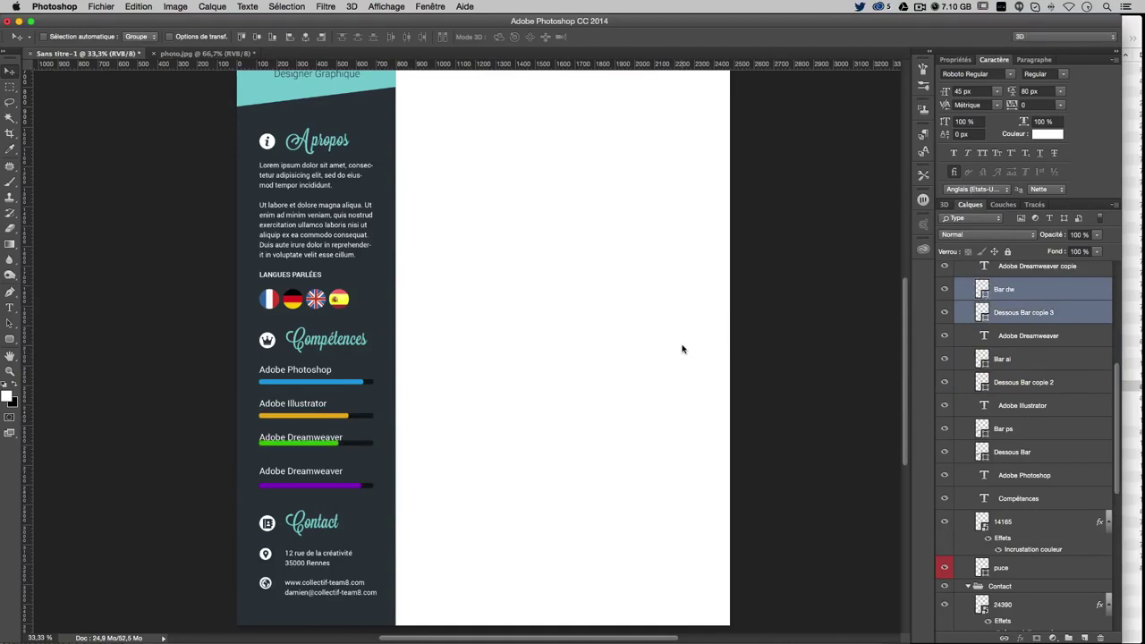
key("Down")
key("Down")
key("Down")
key("Down")
key("Down")
key("Down")
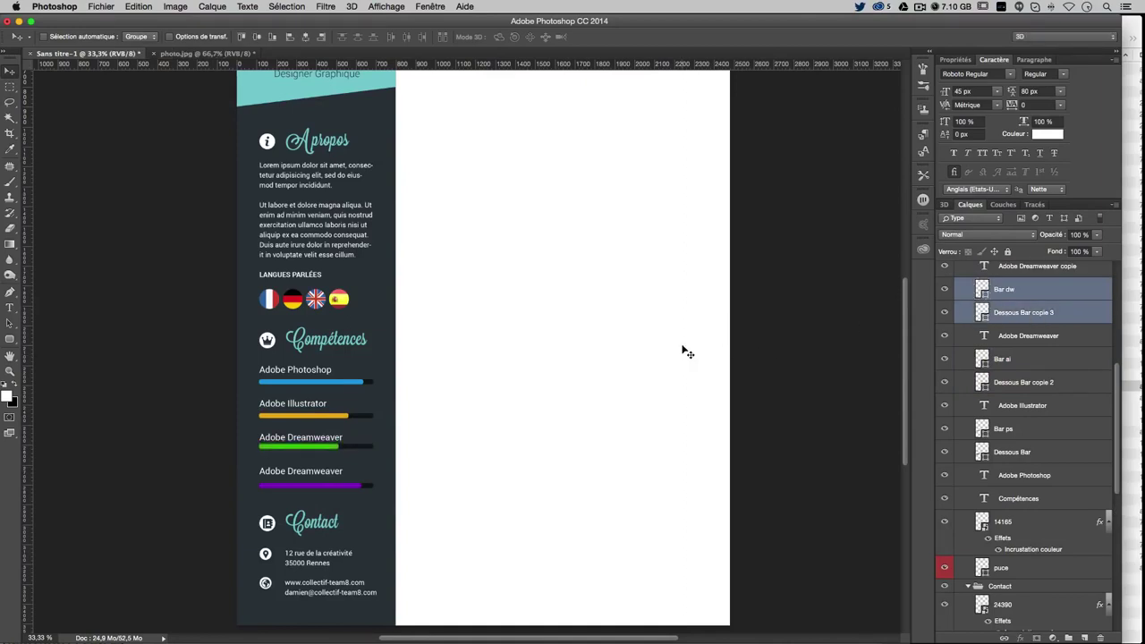
key("Down")
key("Down")
key("Down")
key("Down")
key("Down")
key("Down")
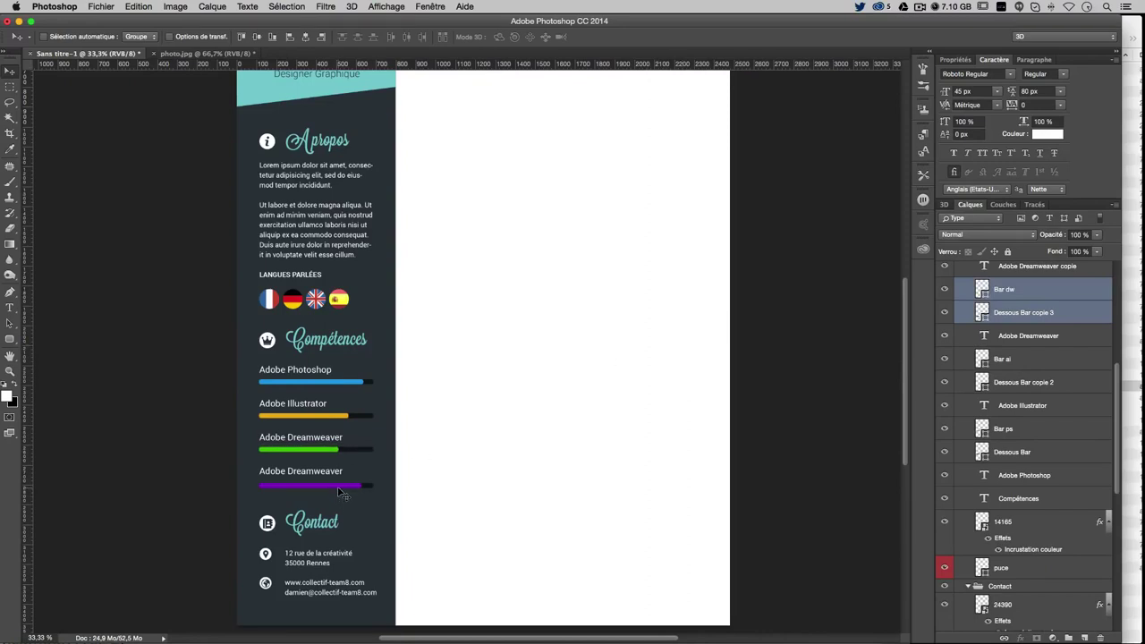
- Move the purple bar (Bar AE, Dessous Bar copie 4) up under its label
right_click(337, 451)
left_click(393, 474)
left_click(1023, 298, "shift")
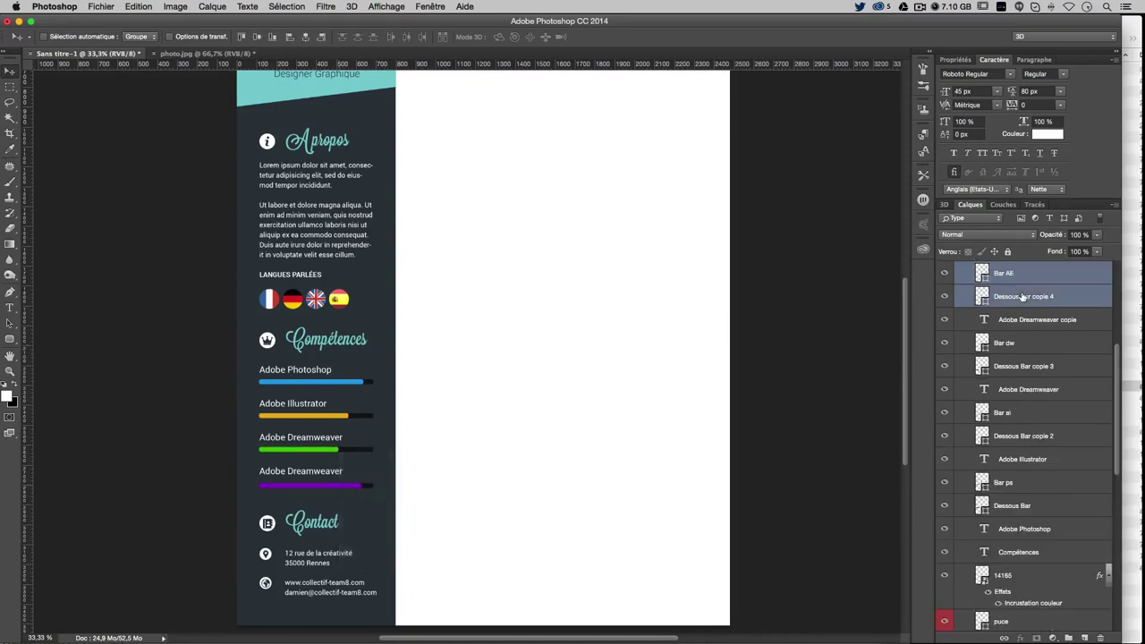
left_click_drag(816, 304, 814, 295)
key("Down")
key("Down")
- Reposition the Adobe Illustrator label and its bar together
scroll(779, 317, "down", 3)
left_click(308, 382)
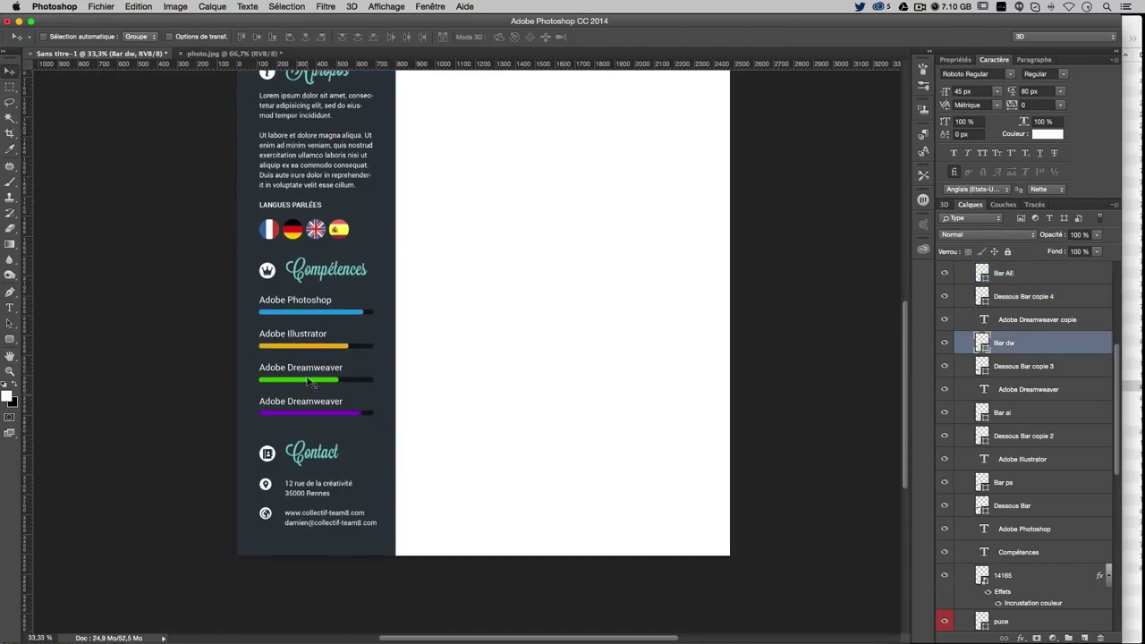
right_click(295, 336)
left_click(344, 333)
left_click(1038, 417, "shift")
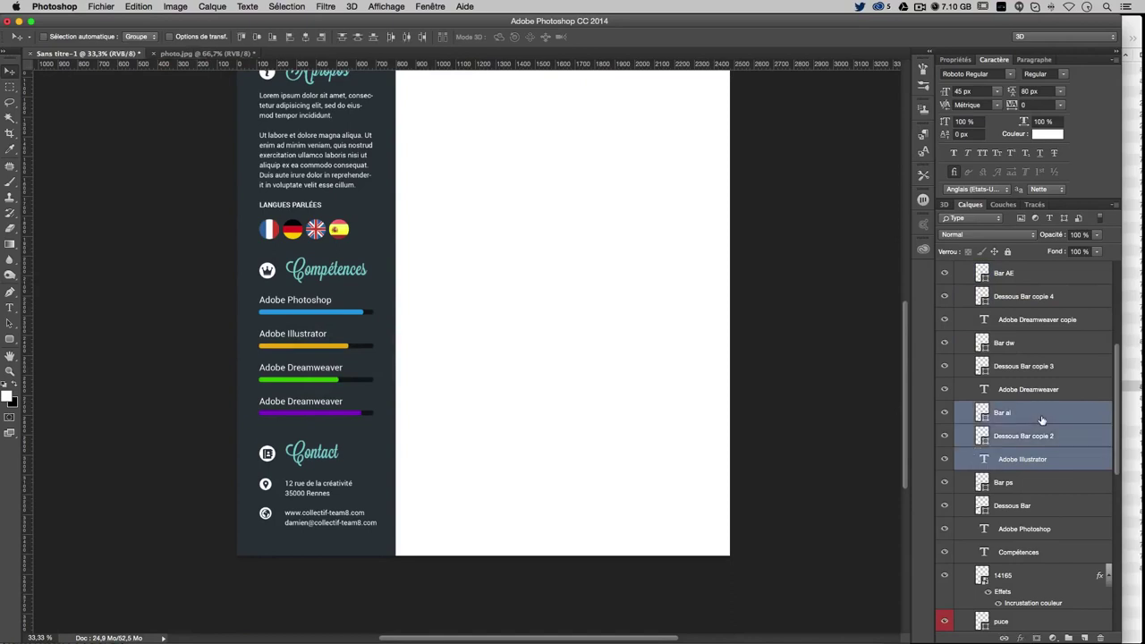
scroll(523, 420, "up", 2)
left_click_drag(476, 400, 486, 381)
key("Down")
key("Down")
key("Down")
key("Down")
key("Down")
key("Down")
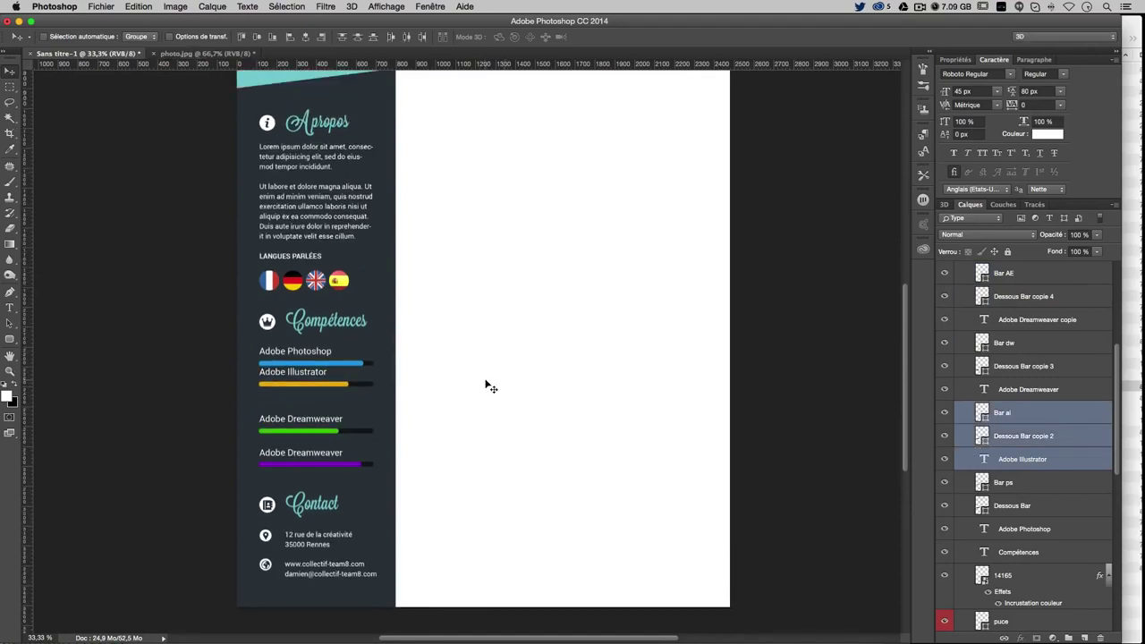
key("Down")
key("Down")
key("Down")
key("Down")
key("Down")
key("Down")
key("Down")
key("Down")
key("Down")
key("Down")
key("Down")
key("Down")
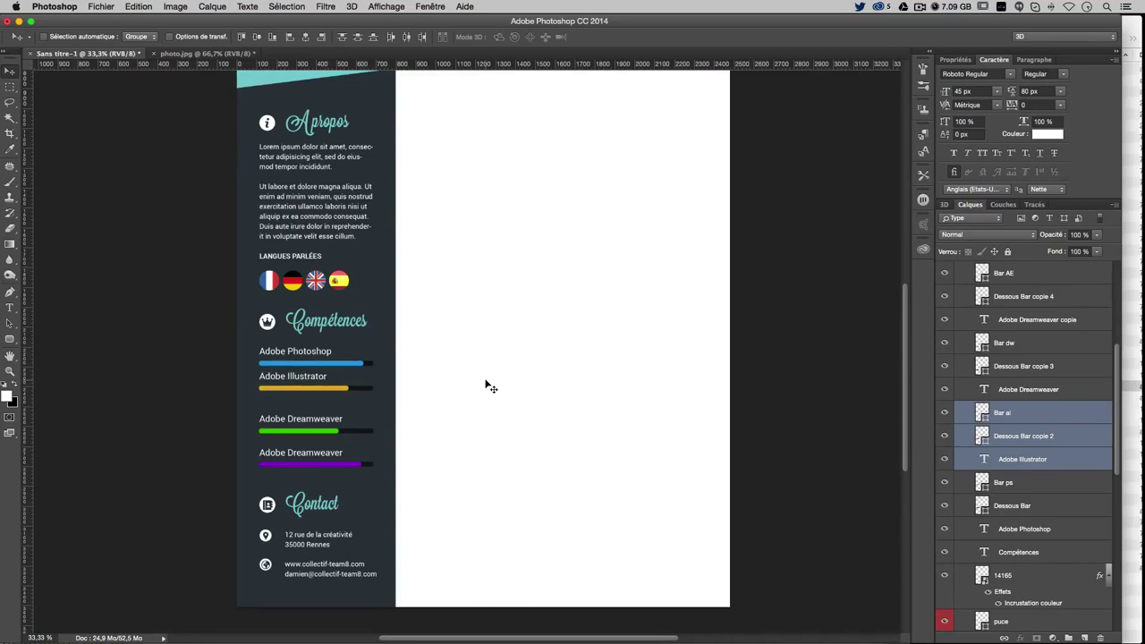
key("Down")
key("Down")
key("Down")
key("Down")
key("Down")
key("Down")
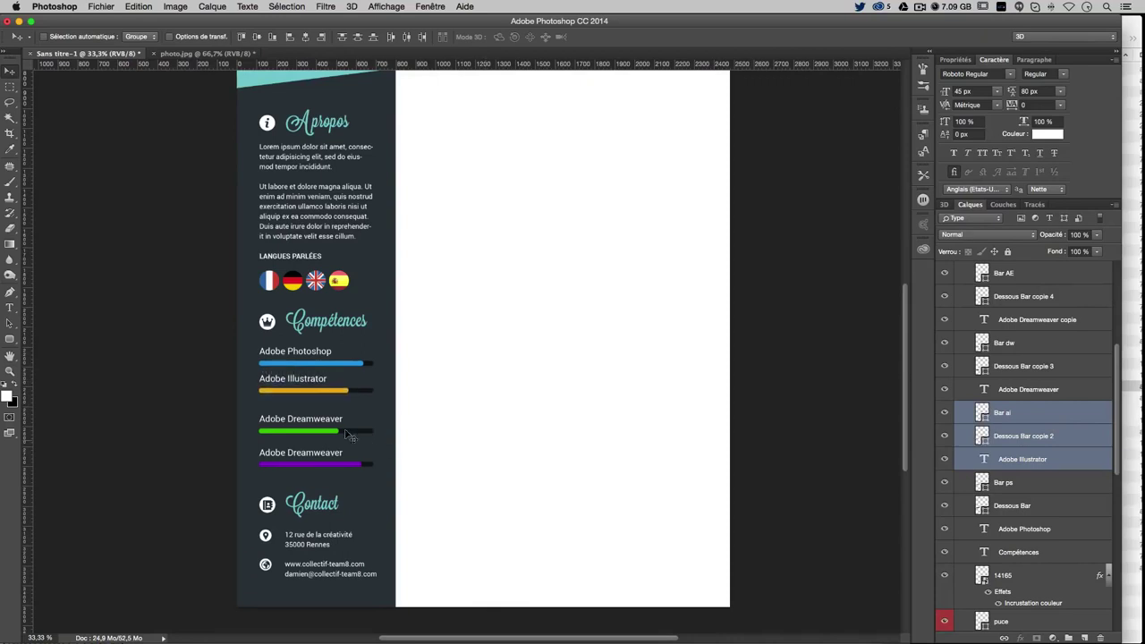
- Move the Adobe Dreamweaver label and green bar up into even spacing
right_click(349, 435)
left_click(384, 423)
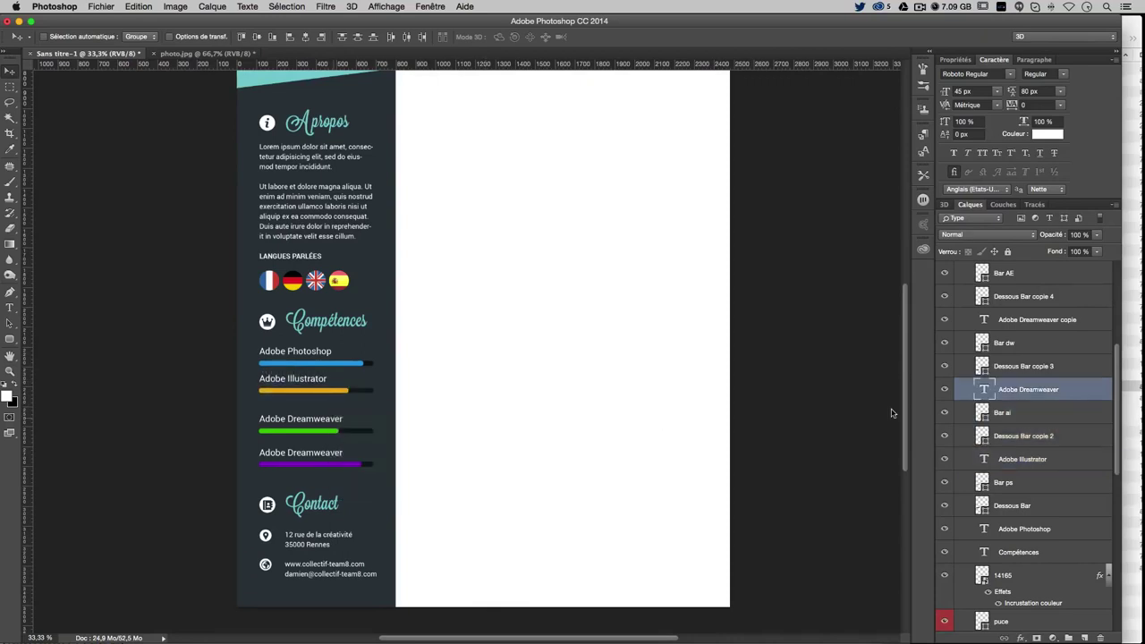
left_click(1004, 343, "shift")
left_click_drag(460, 449, 460, 427)
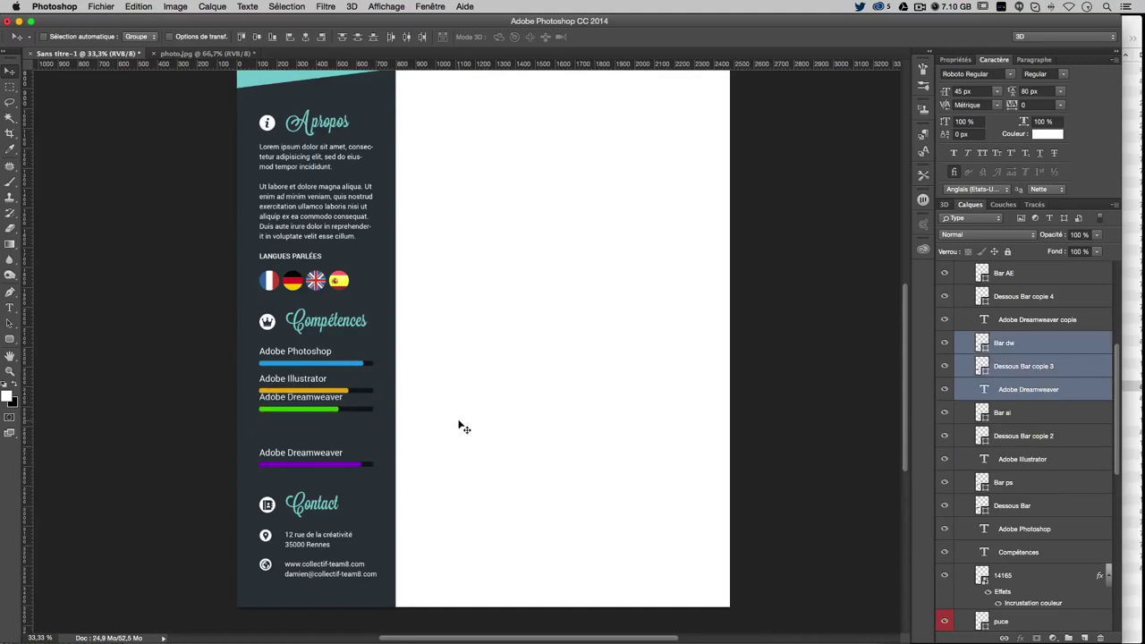
key("Down")
key("Down")
key("Down")
key("Down")
key("Down")
key("Down")
key("Down")
key("Down")
key("Down")
key("Down")
key("Down")
key("Down")
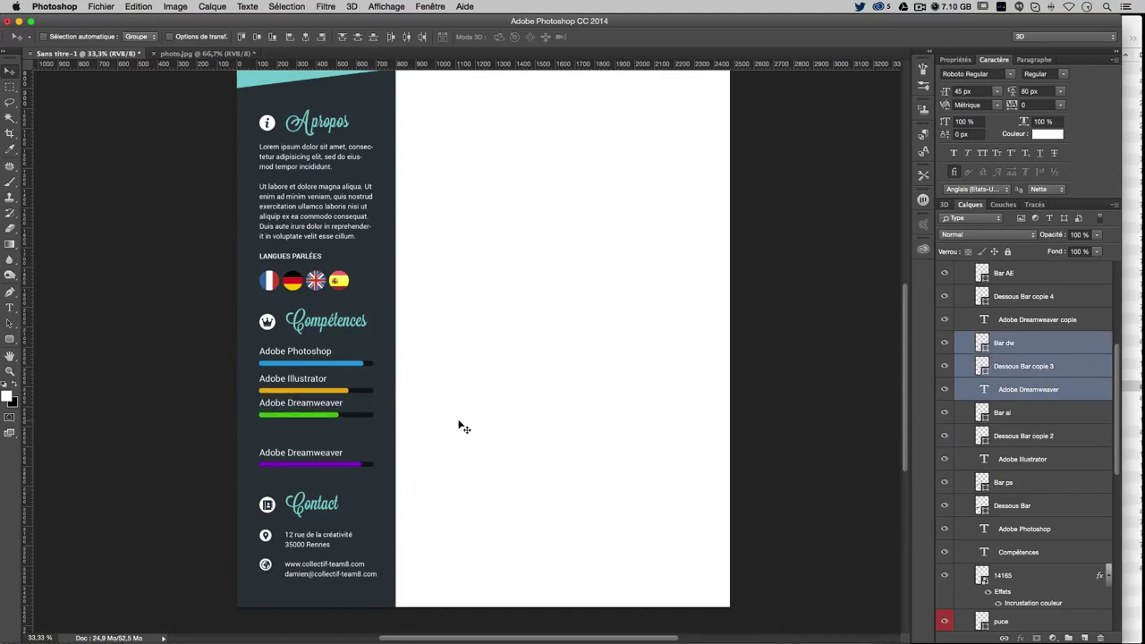
key("Down")
key("Down")
key("Down")
key("Down")
key("Down")
key("Down")
key("Down")
key("Down")
key("Down")
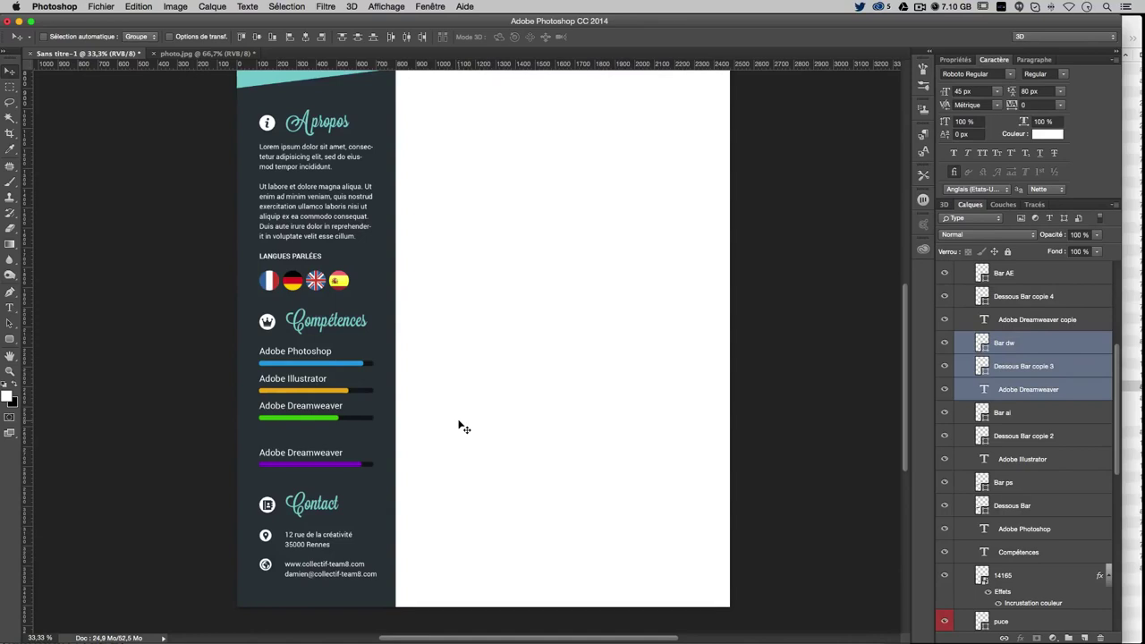
- Retype the duplicated Dreamweaver label as 'Adobe After Effects'
right_click(327, 458)
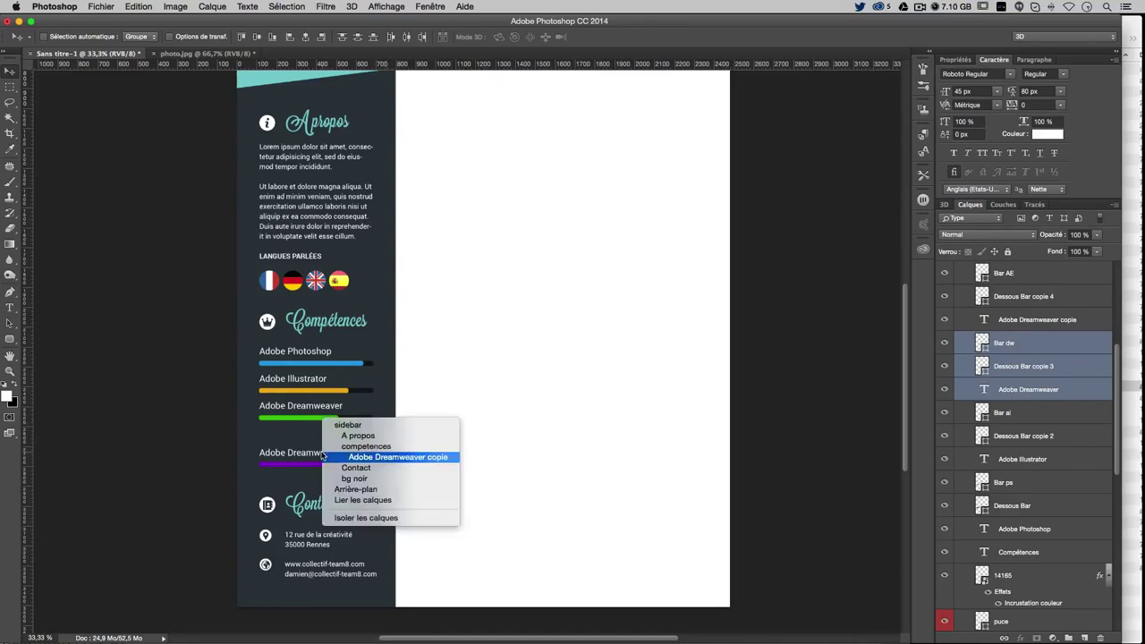
left_click(329, 456)
right_click(329, 457)
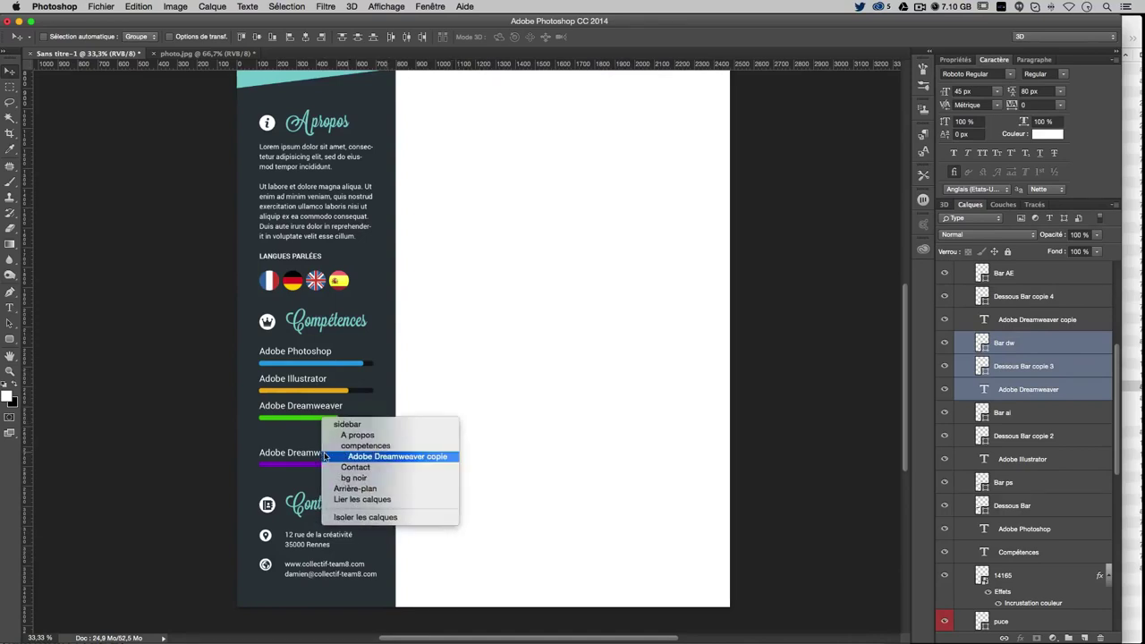
left_click(325, 457)
left_click(9, 307)
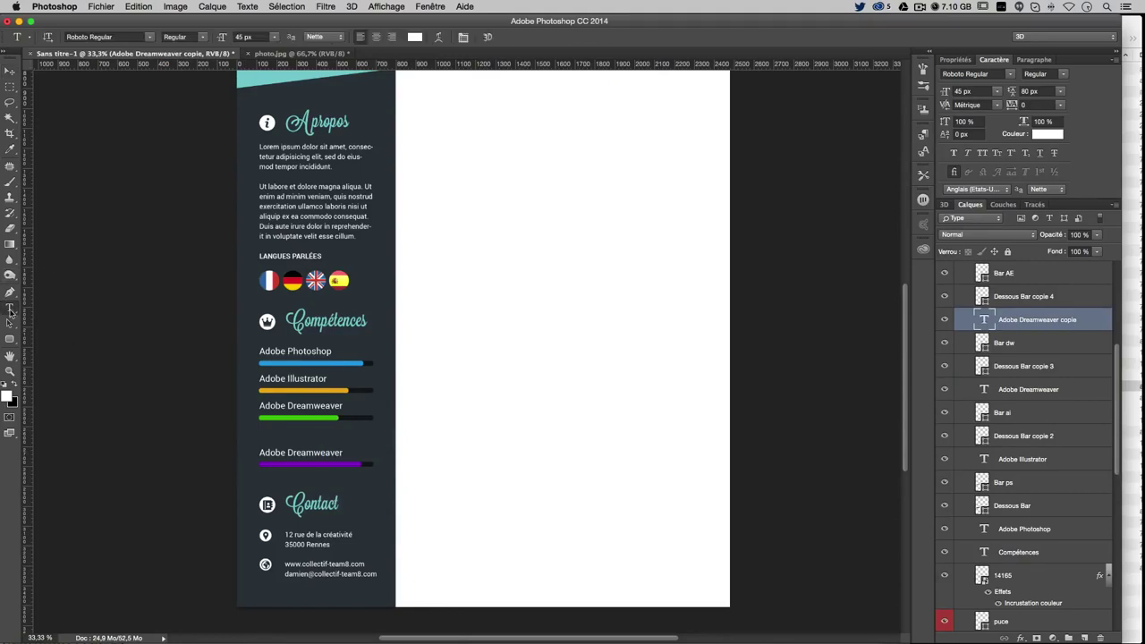
double_click(322, 452)
type("Eff")
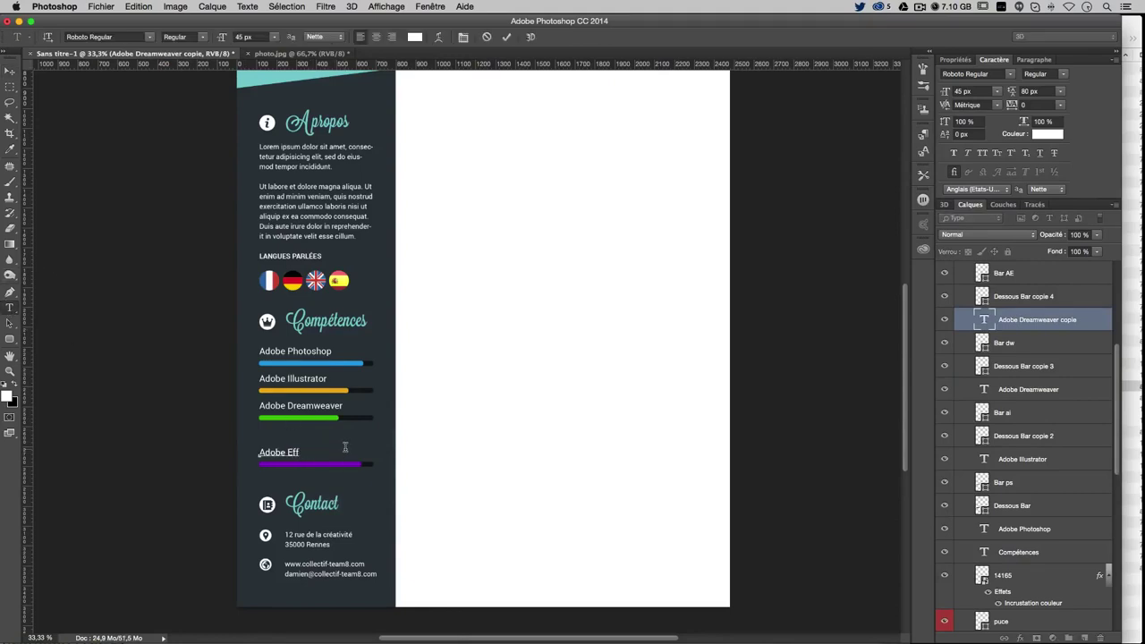
key("BackSpace")
key("BackSpace")
type("A")
type("s")
left_click(9, 71)
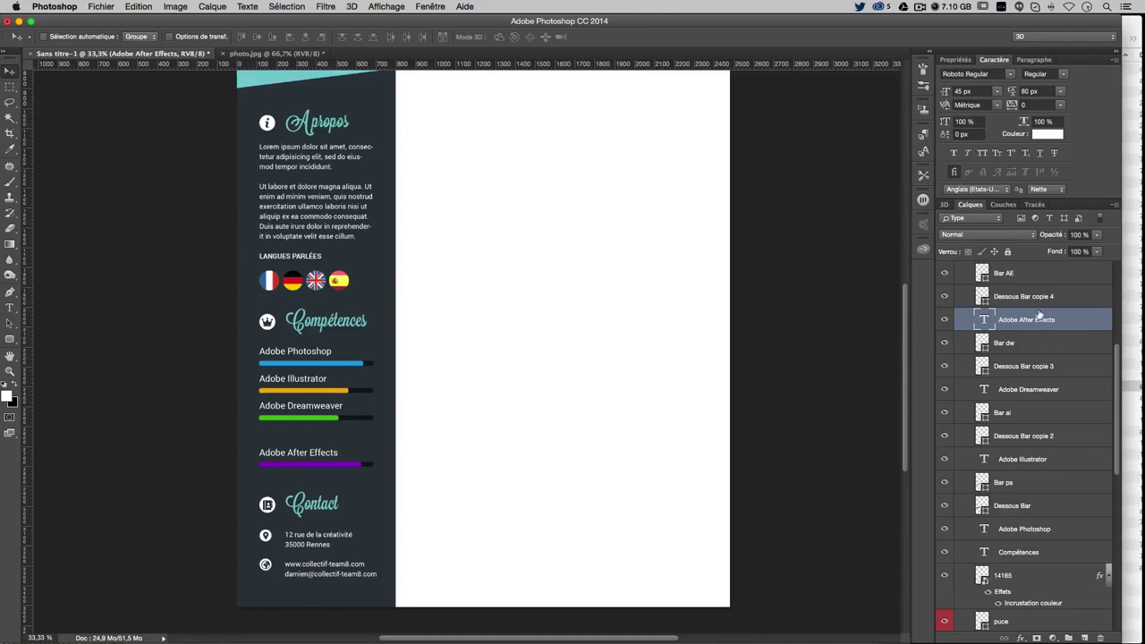
- Move the After Effects label and bar up beneath Dreamweaver
left_click(1002, 272, "shift")
left_click_drag(436, 448, 436, 419)
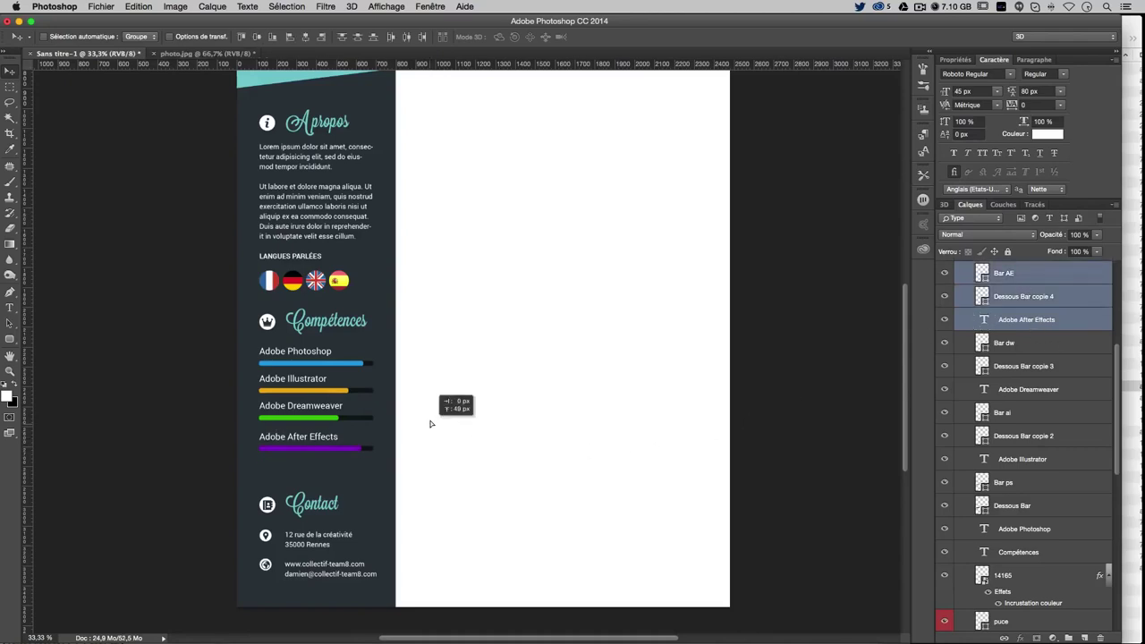
key("Down")
key("Down")
key("Down")
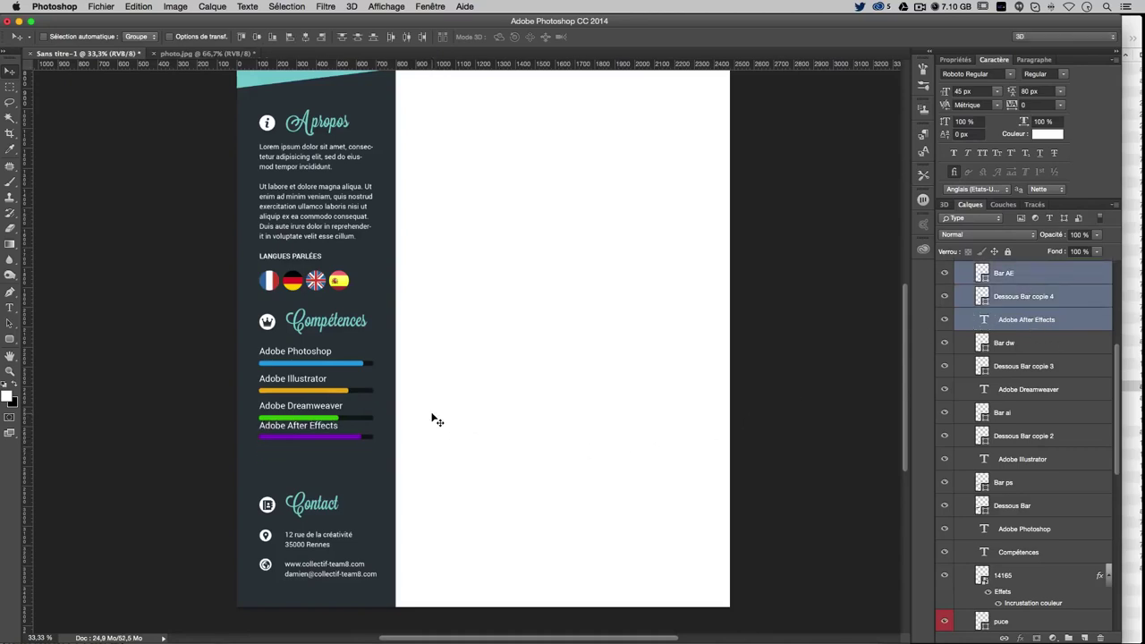
key("Down")
key("Down")
key("Down")
key("Down")
key("Down")
key("Down")
key("Down")
key("Down")
key("Down")
key("Down")
key("Down")
key("Down")
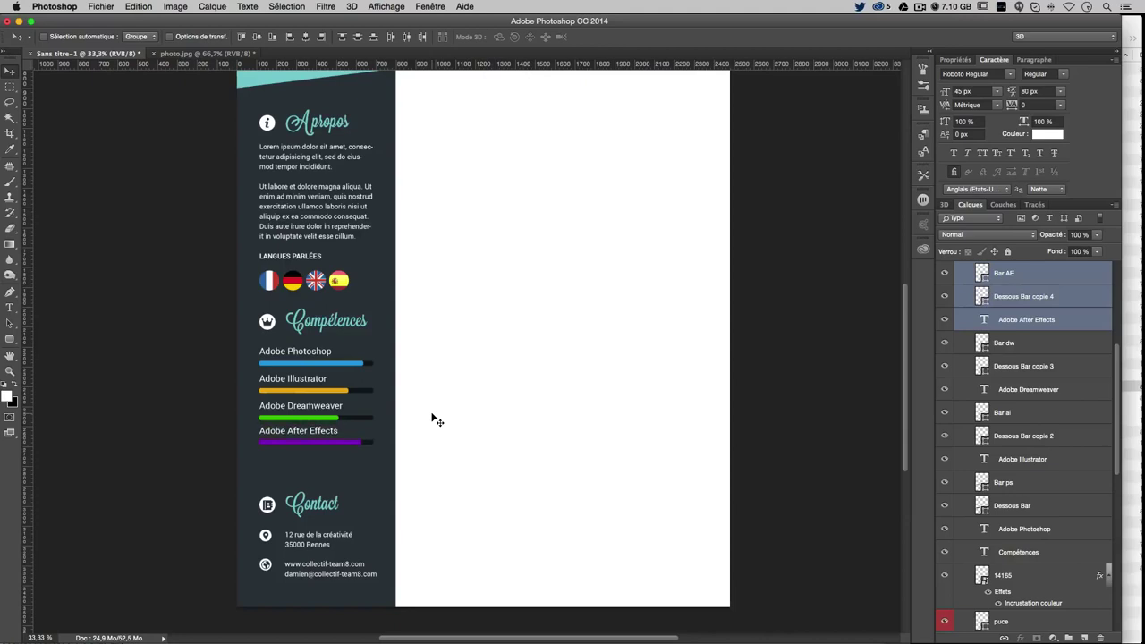
key("Down")
key("Down")
key("Down")
key("Down")
key("Down")
key("Down")
key("Down")
key("Down")
key("Down")
key("Down")
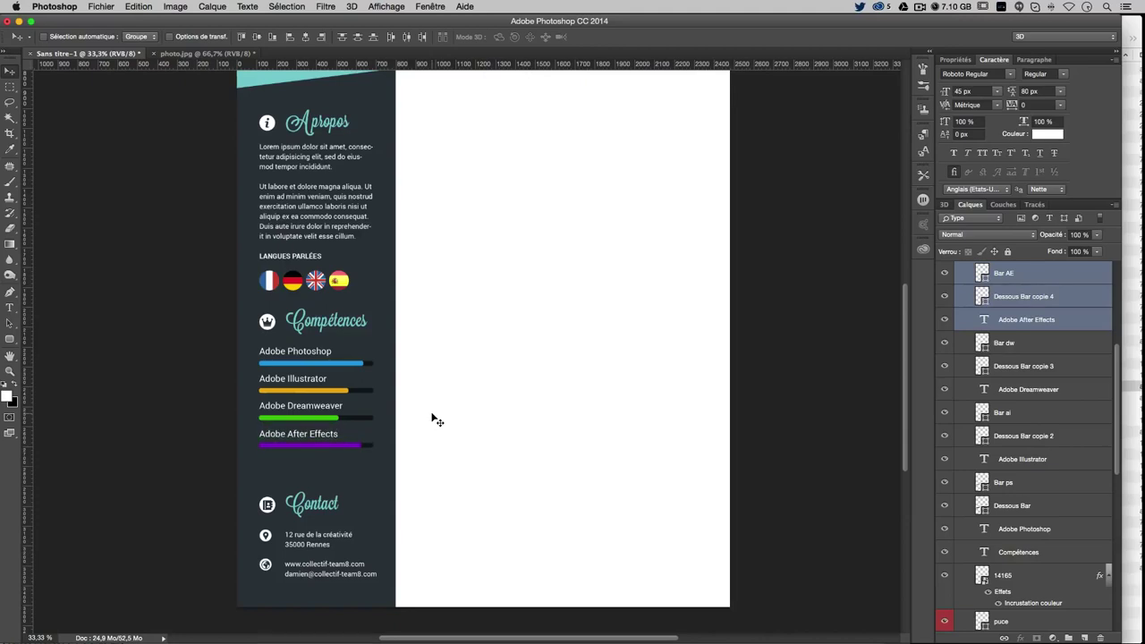
- Select the Contact heading layer
scroll(549, 407, "up", 1)
scroll(547, 411, "up", 3)
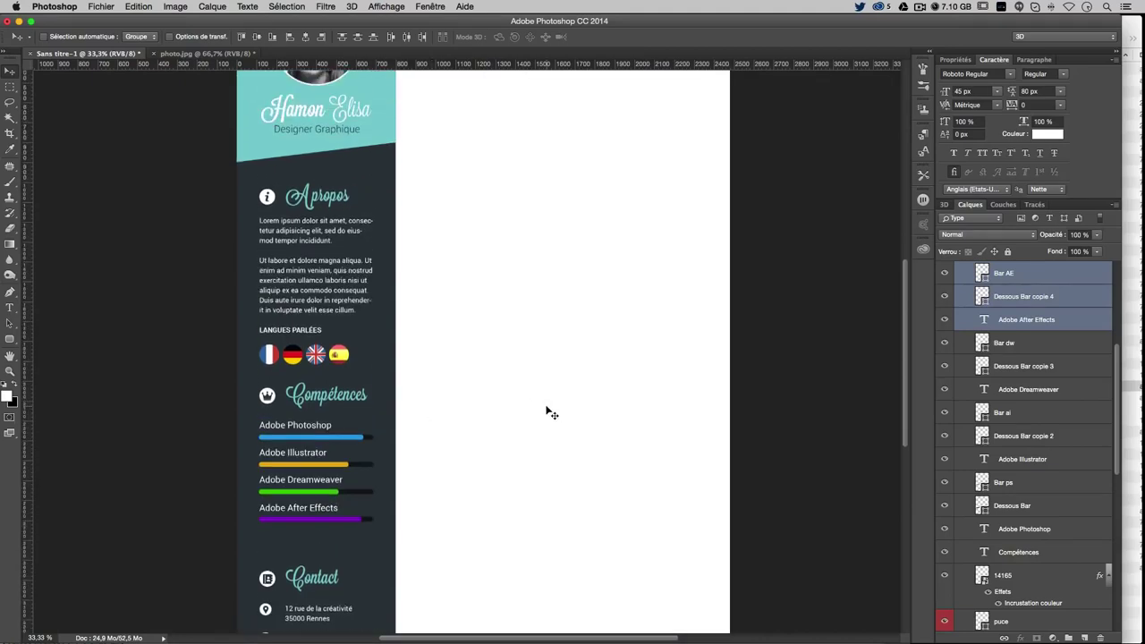
scroll(547, 413, "down", 3)
right_click(320, 527)
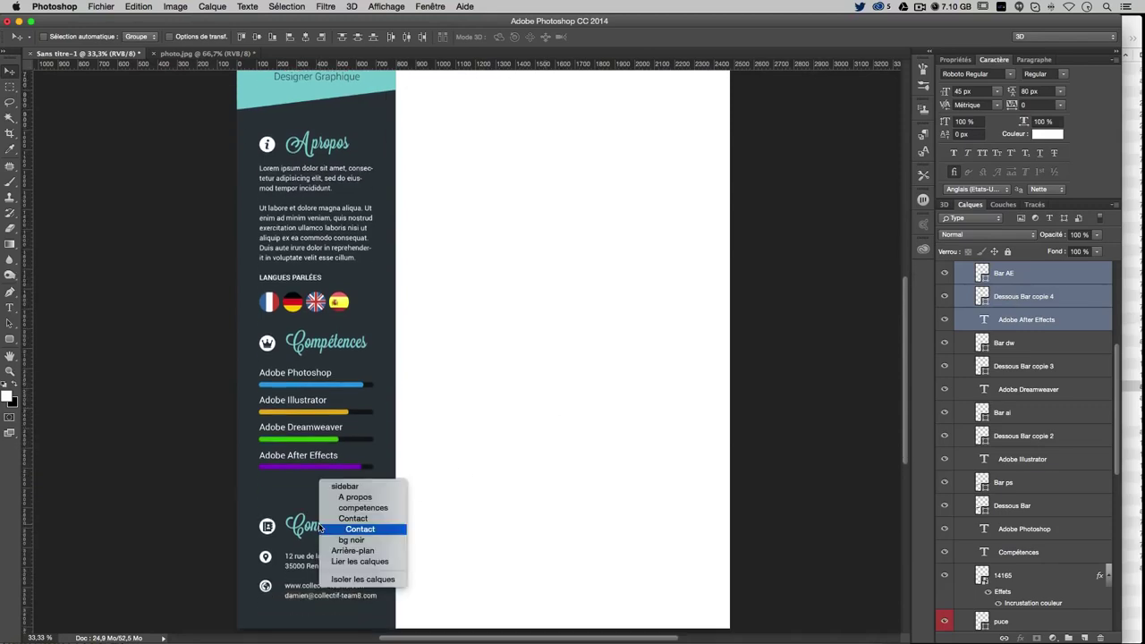
left_click(324, 526)
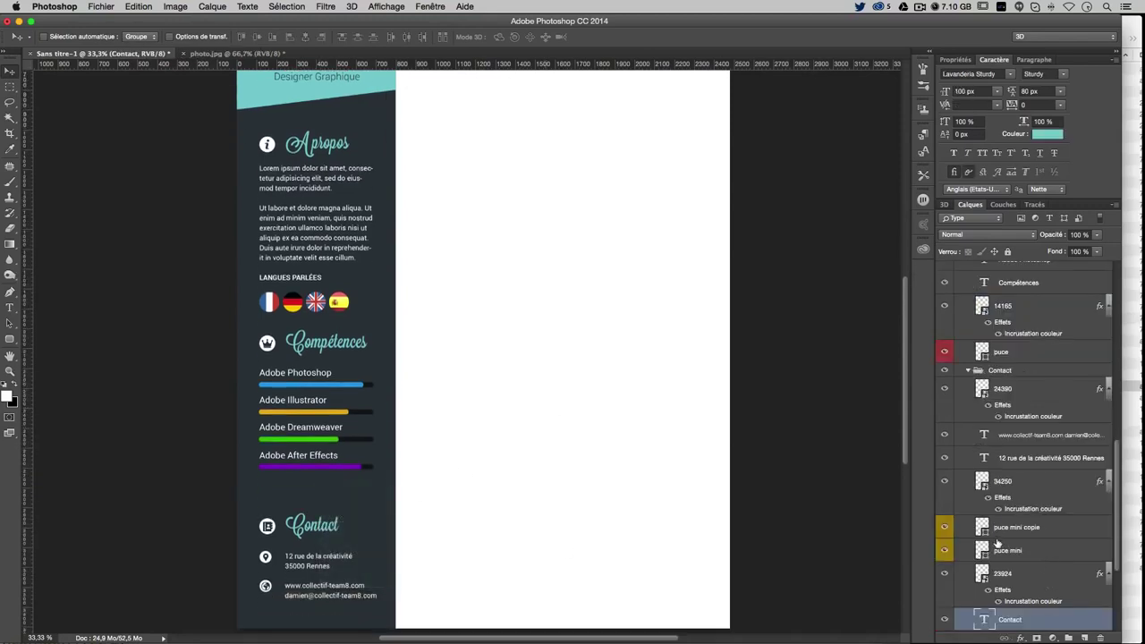
- Move the whole Contact group up closer to the skills list
left_click(993, 376)
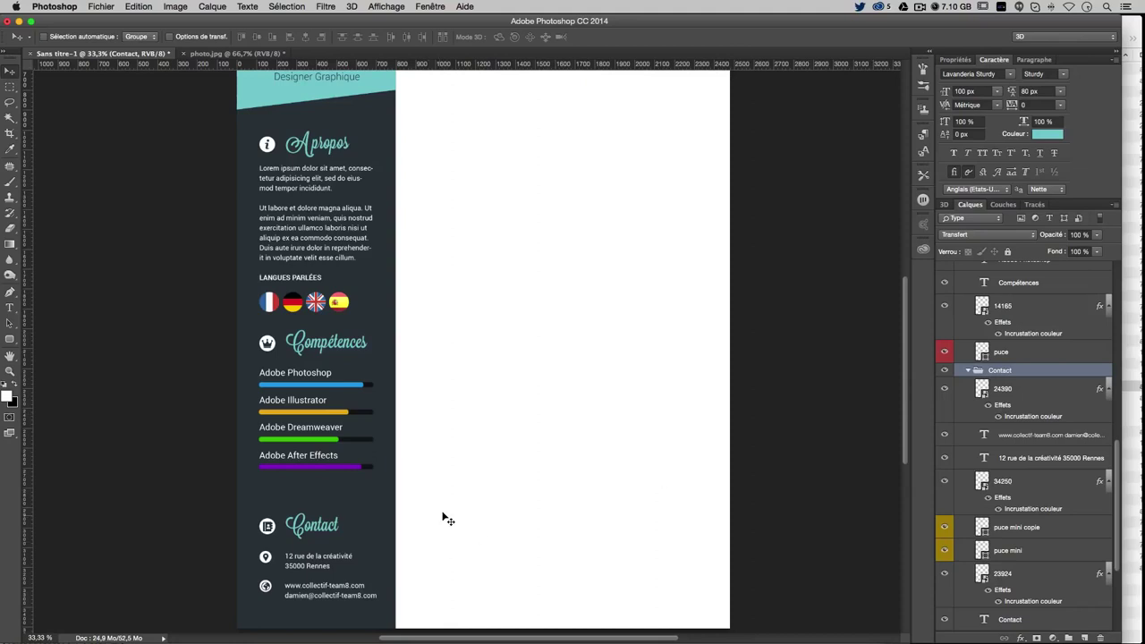
left_click_drag(445, 504, 445, 499)
key("shift+Up")
key("shift+Up")
key("shift+Up")
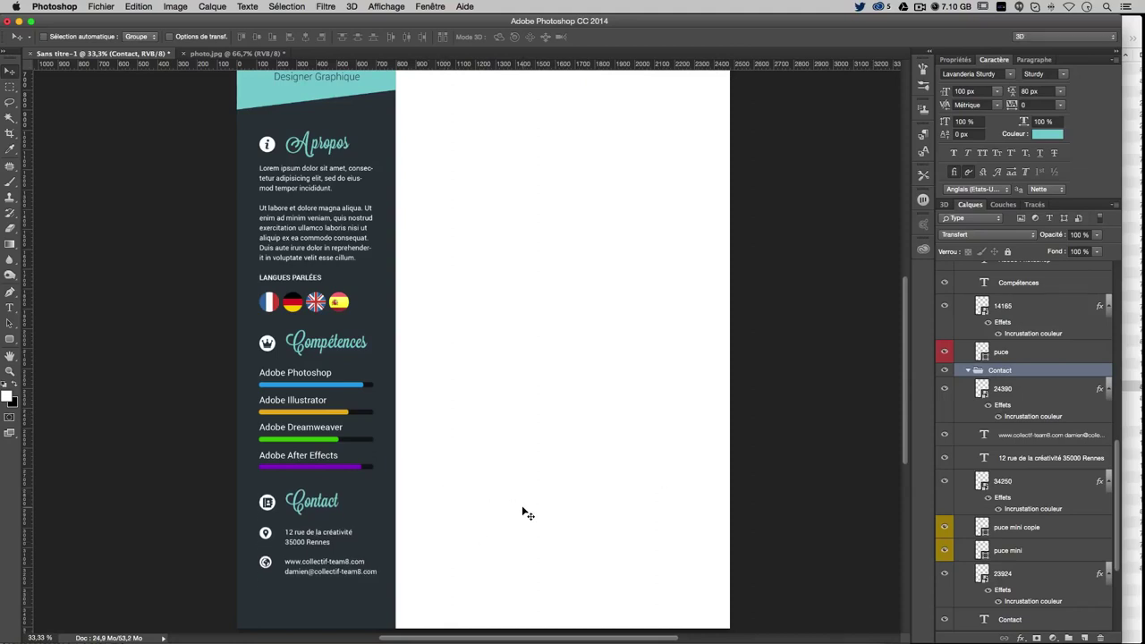
key("shift+Down")
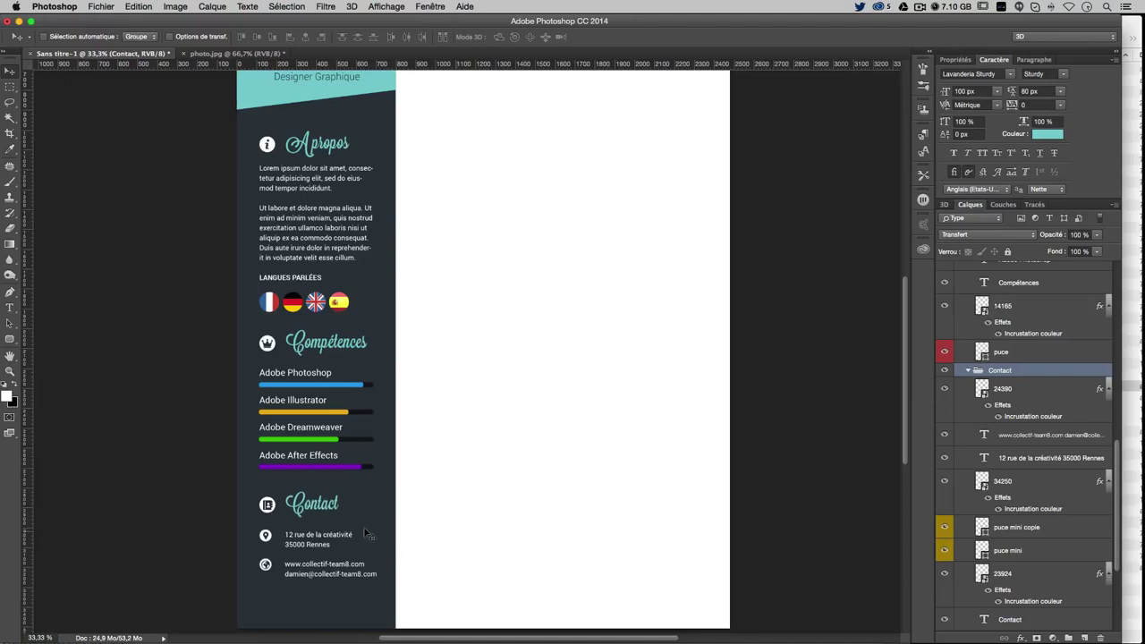
- Duplicate the small white bullet below the web and e-mail lines
scroll(268, 606, "down", 1)
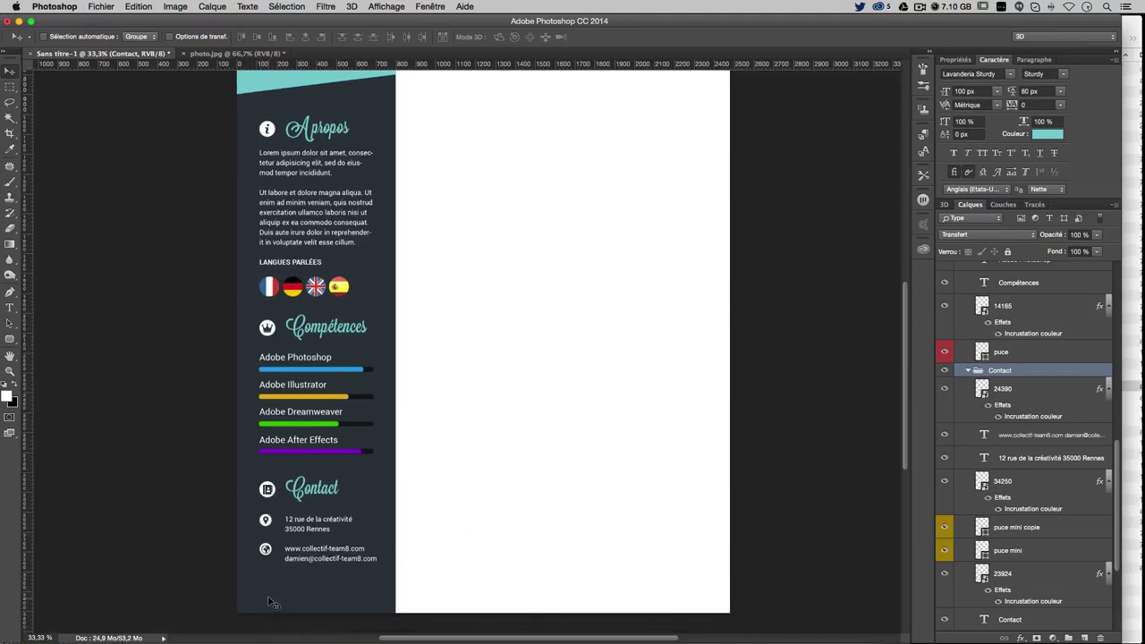
right_click(268, 545)
left_click(1021, 528)
left_click_drag(555, 460, 553, 489)
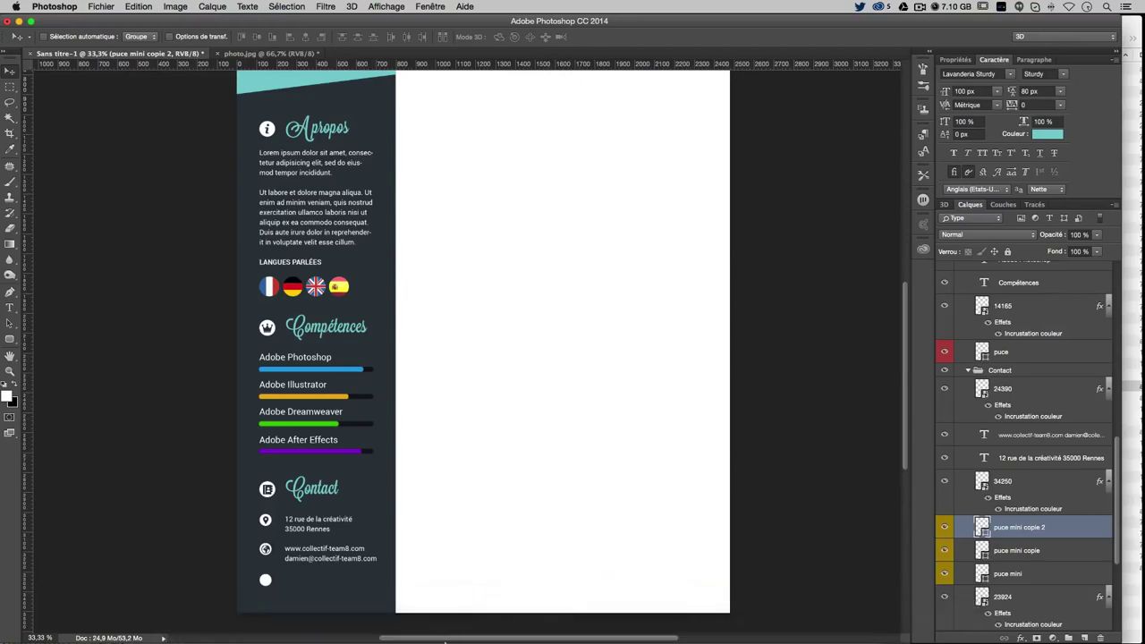
- Search Flaticon for 'mobile' and open the cell phone icon
left_click(315, 603)
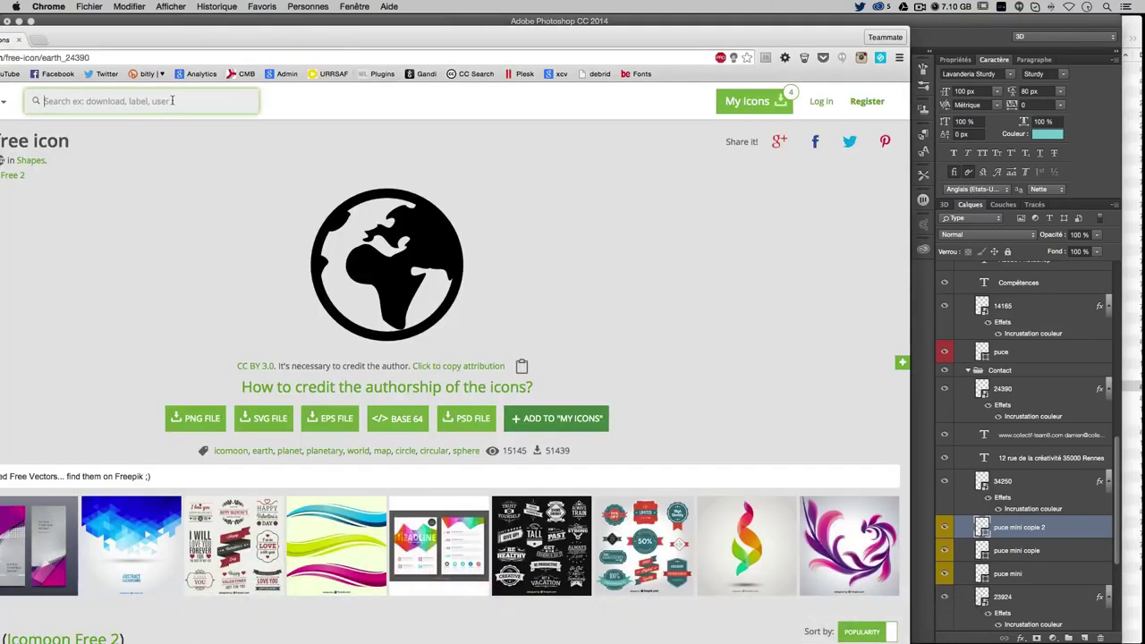
type("mobile")
key("Return")
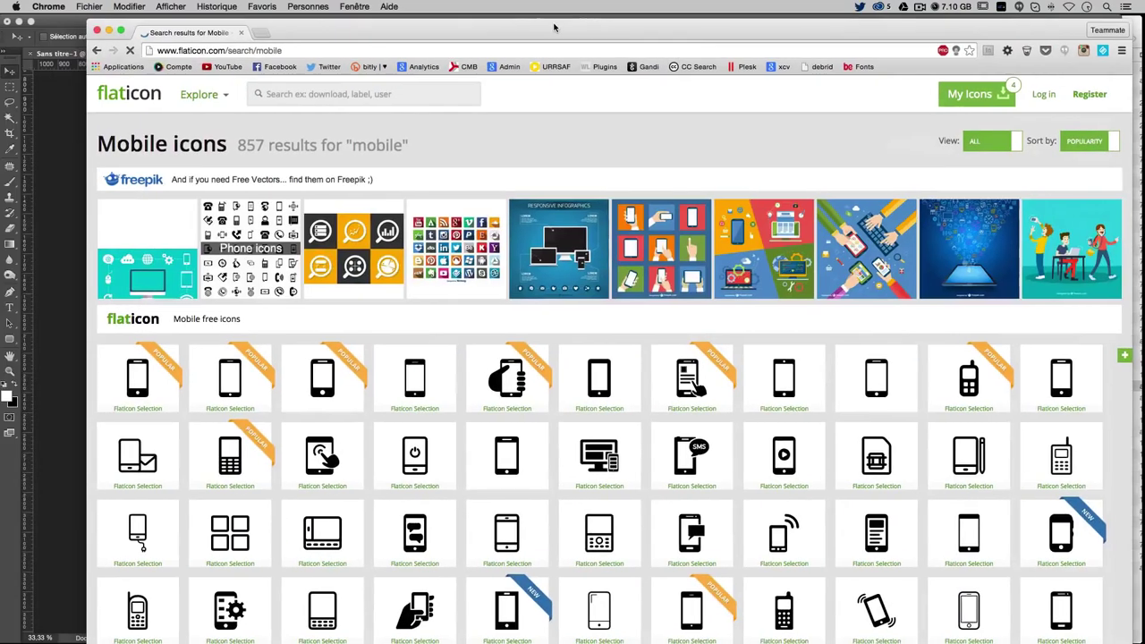
left_click_drag(554, 27, 507, 29)
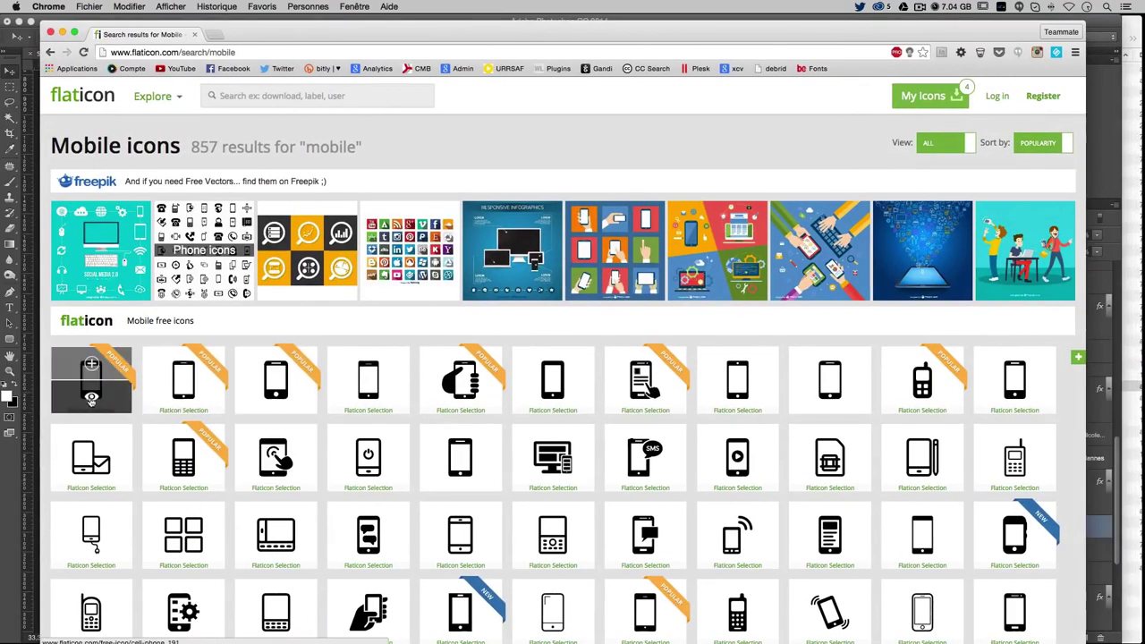
left_click(91, 394)
- Save the cell phone icon as 191.png in the project's images folder
left_click_drag(953, 30, 737, 35)
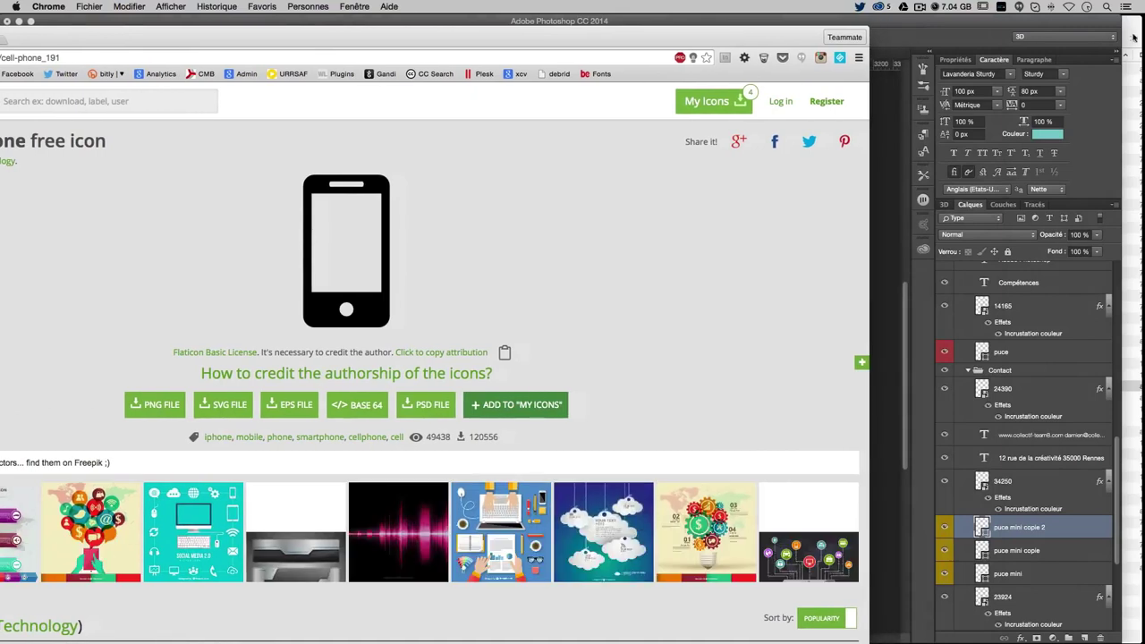
key("super+Tab")
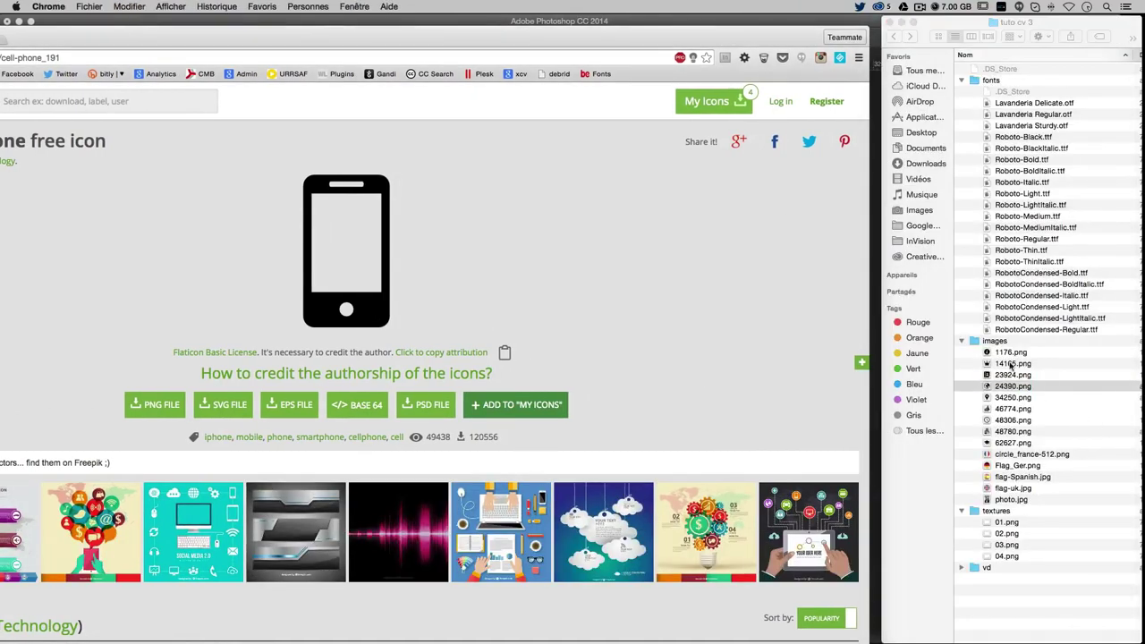
left_click_drag(381, 313, 994, 362)
key("super+h")
key("super+Tab")
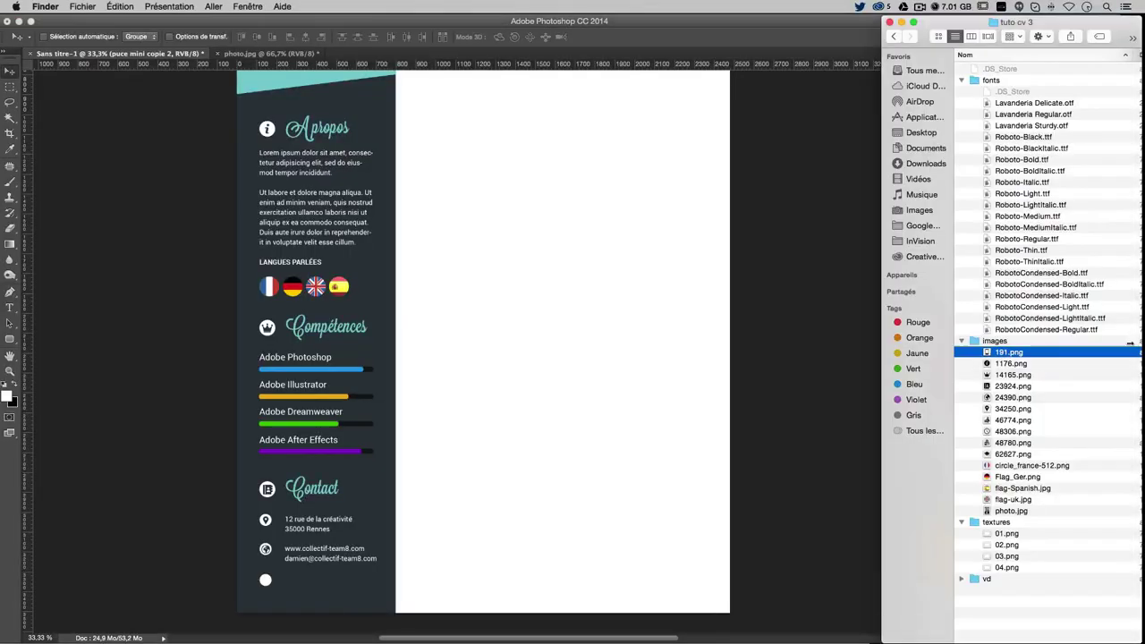
left_click(1009, 352)
- Place 191.png into the CV, scale it down, and set it on the third bullet
left_click_drag(1018, 356, 554, 403)
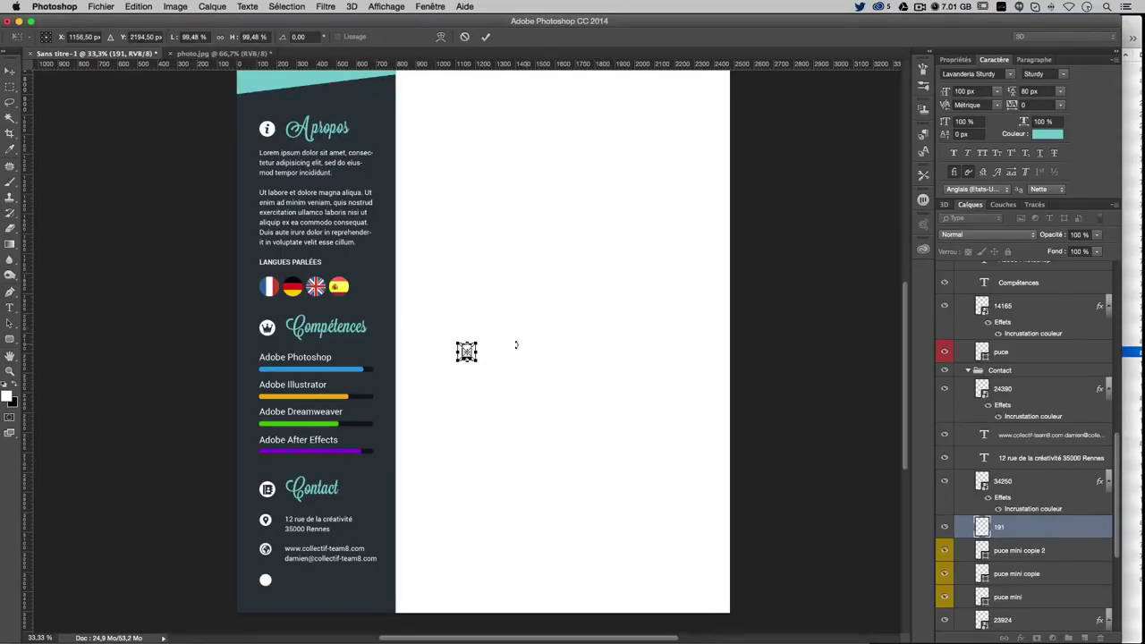
mouse_move(478, 342)
left_mouse_down()
mouse_move(319, 542)
mouse_move(567, 156)
left_mouse_up()
key("Return")
key("ctrl+plus")
key("ctrl+t")
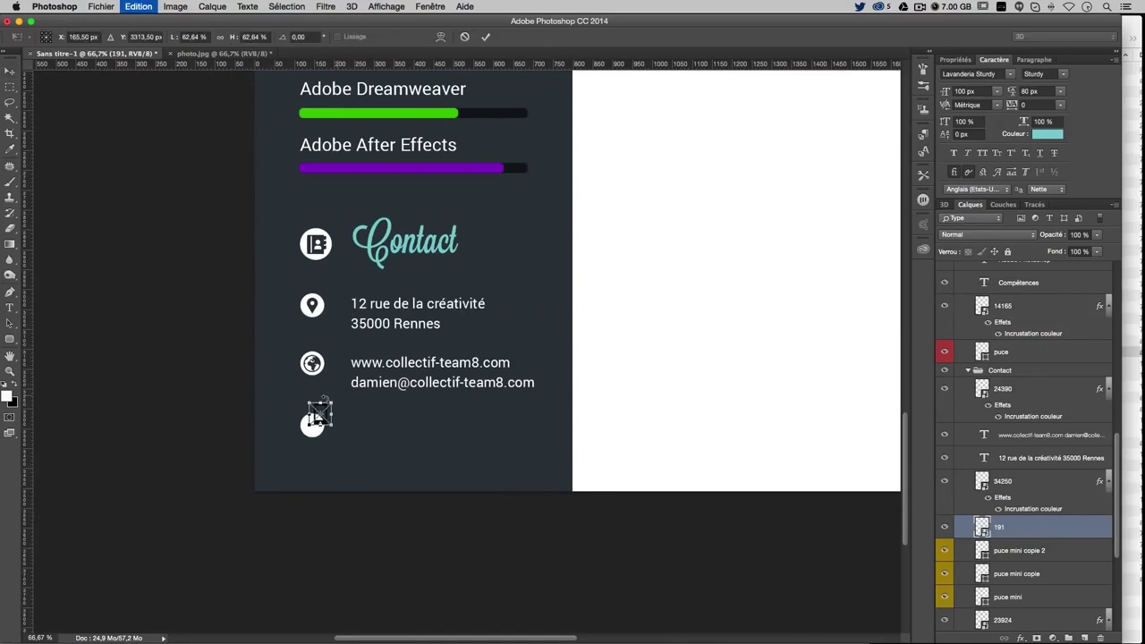
key("Return")
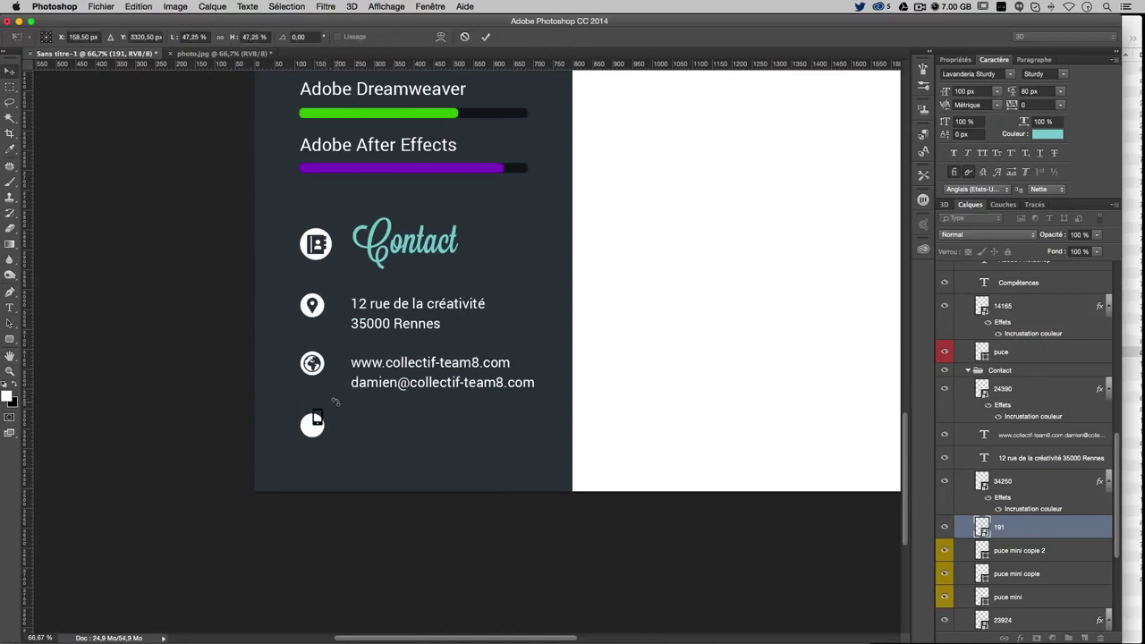
left_click_drag(344, 407, 338, 413)
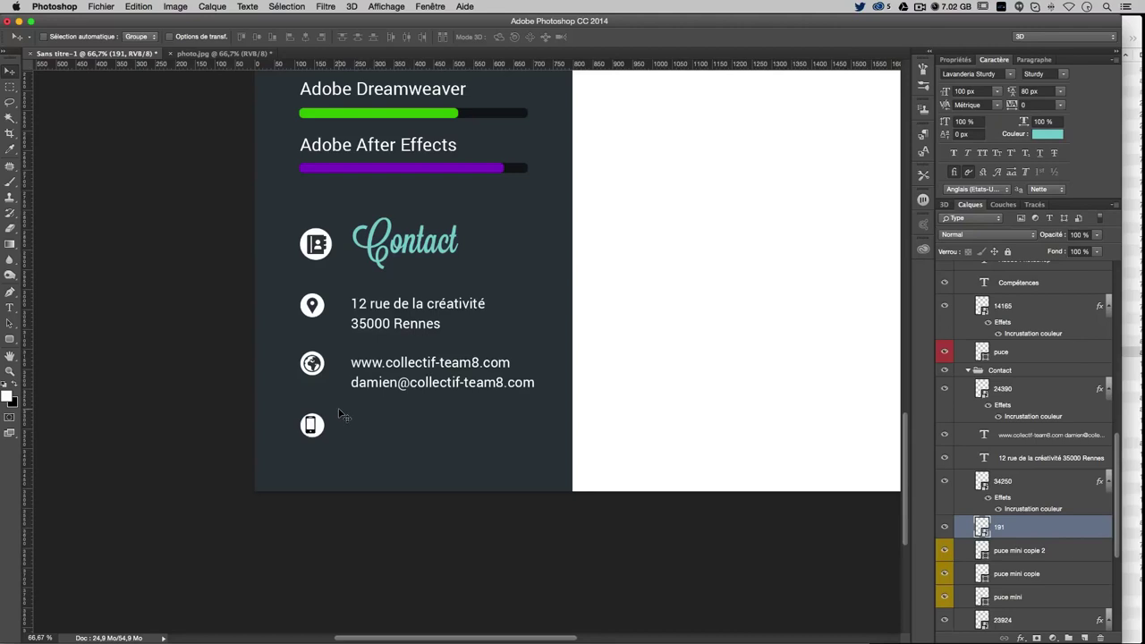
key("Right")
key("Right")
- Give the phone icon a Color Overlay sampled to #2d373d
double_click(1096, 532)
left_click(367, 262)
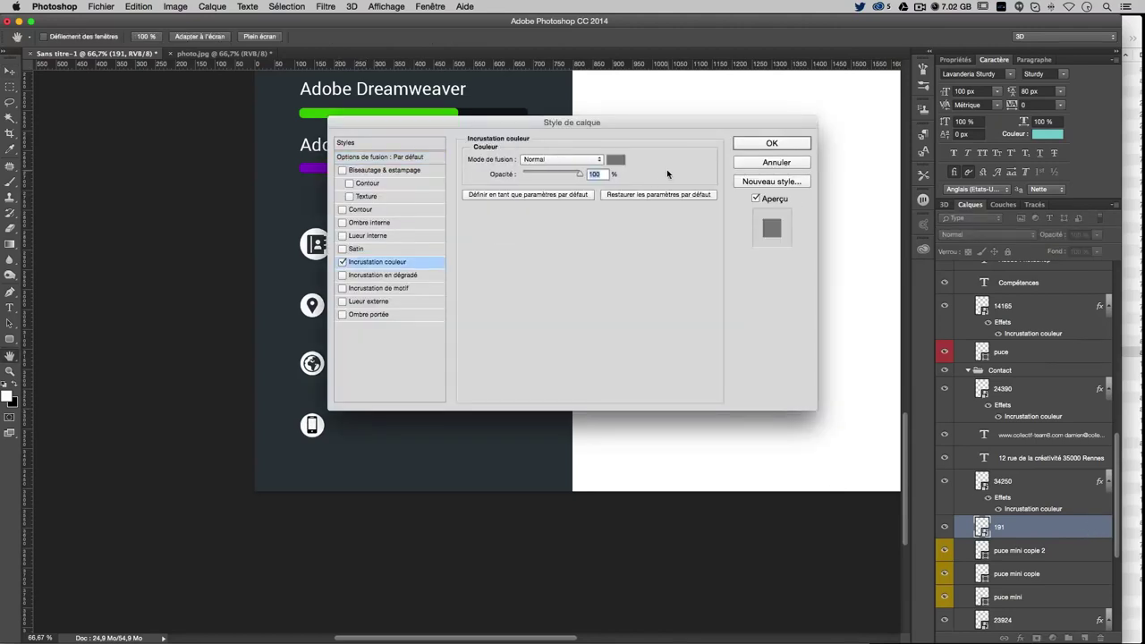
left_click(612, 161)
left_click(451, 440)
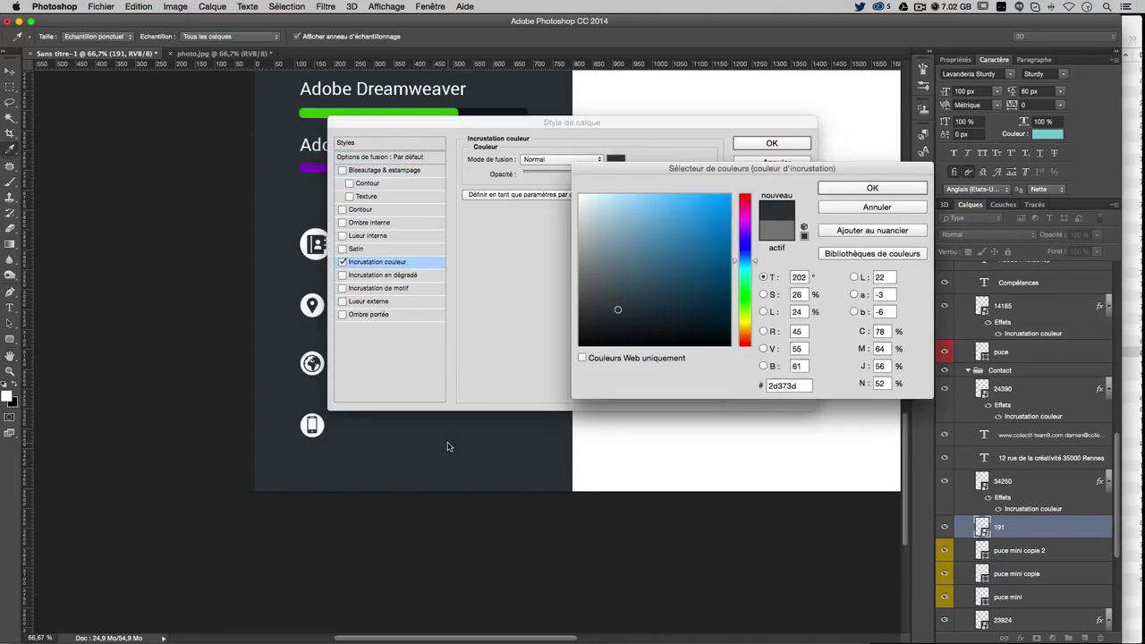
key("Return")
key("Return")
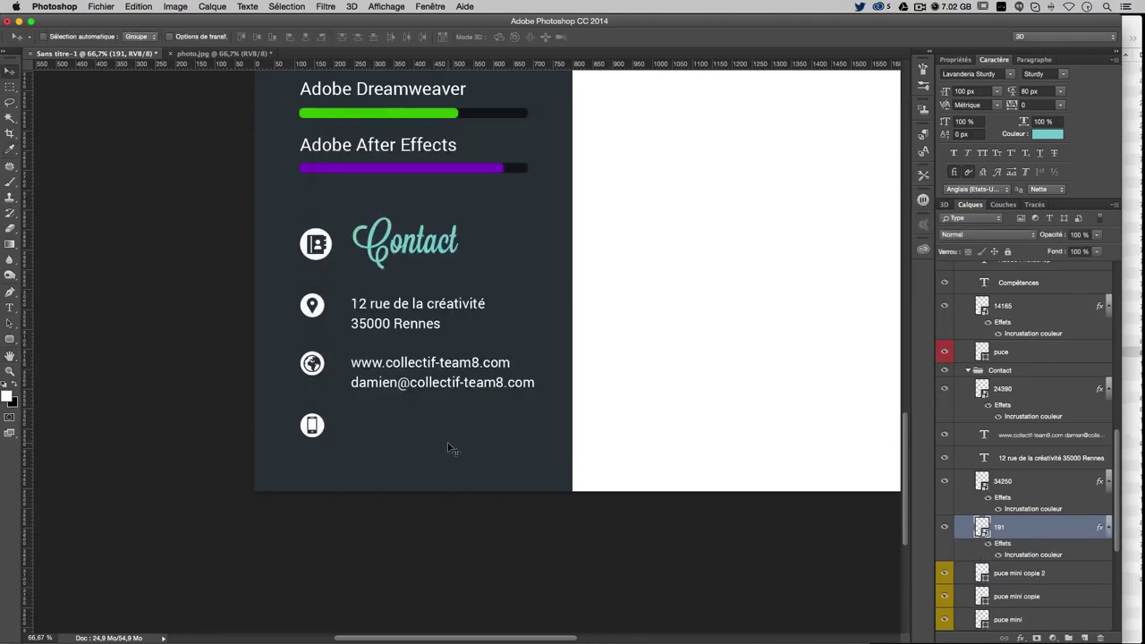
- Duplicate the web and e-mail text beside the phone icon
key("ctrl+minus")
key("ctrl+minus")
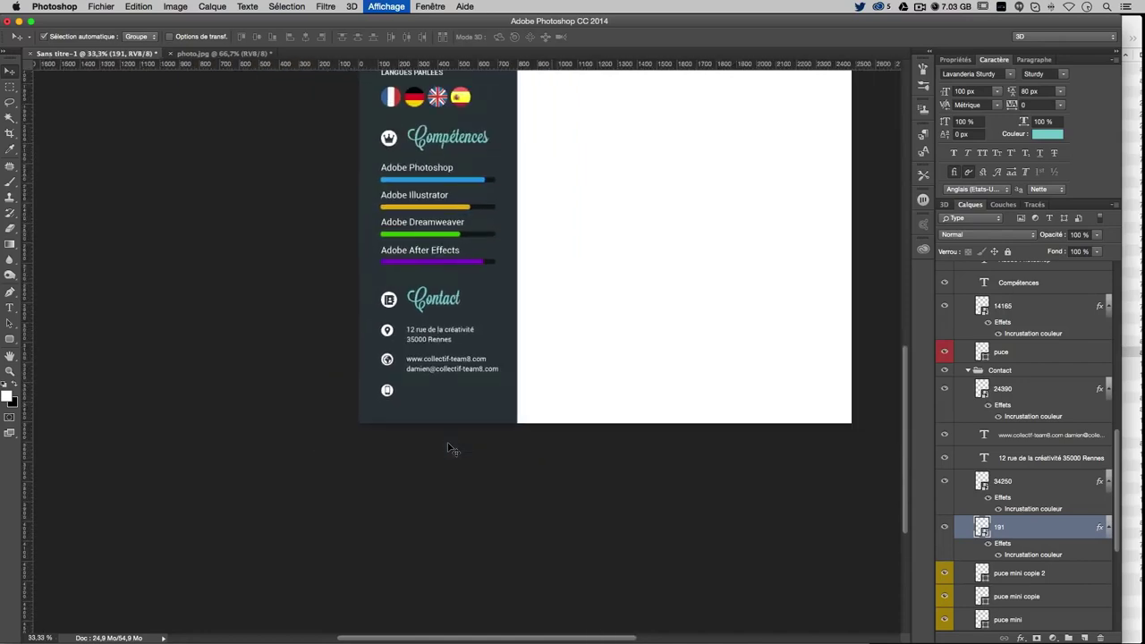
right_click(440, 361)
left_click(440, 360)
left_click_drag(465, 327, 462, 339)
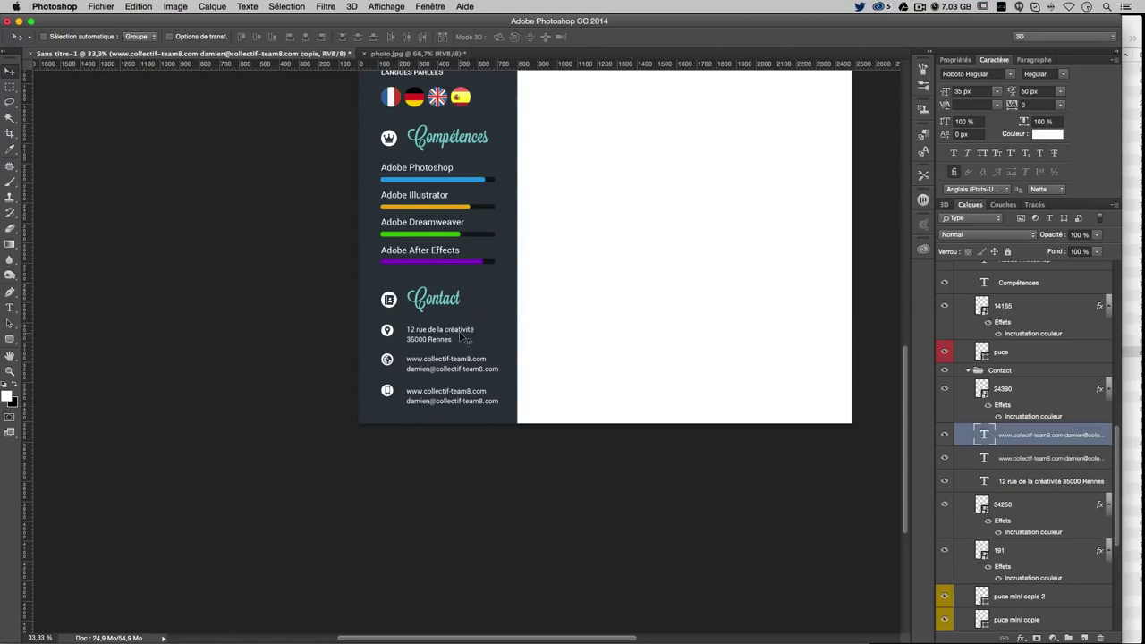
key("Up")
key("Up")
key("Up")
key("Down")
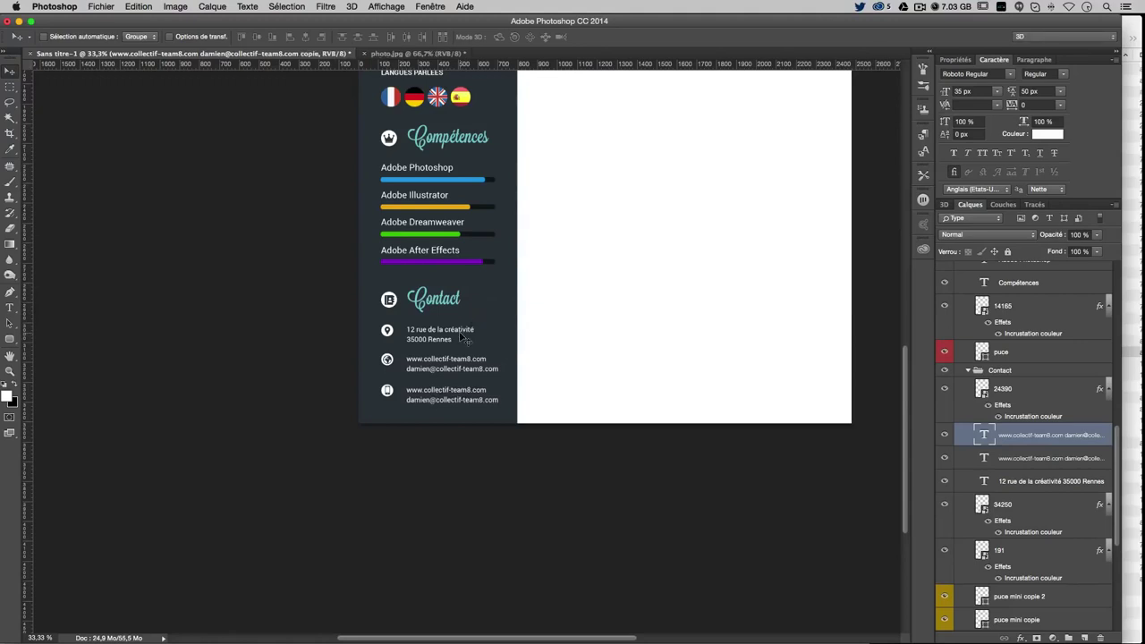
- Replace the copied lines with a 'Tel :' landline number and a 'Mobile :' number
left_click(10, 306)
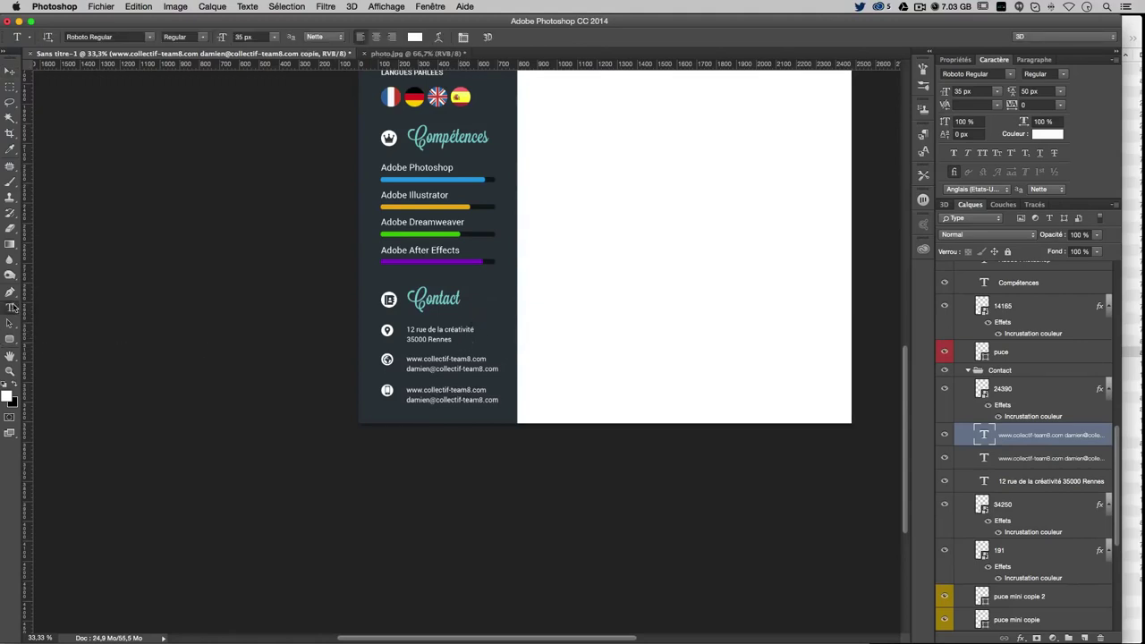
left_click_drag(407, 389, 500, 378)
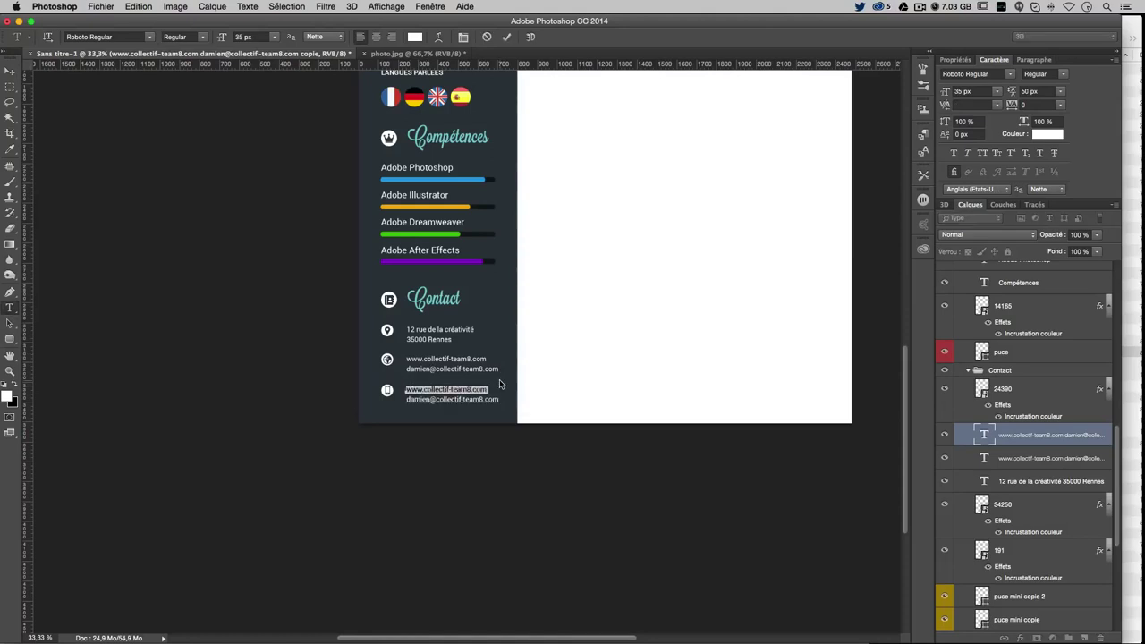
type("Tel : ")
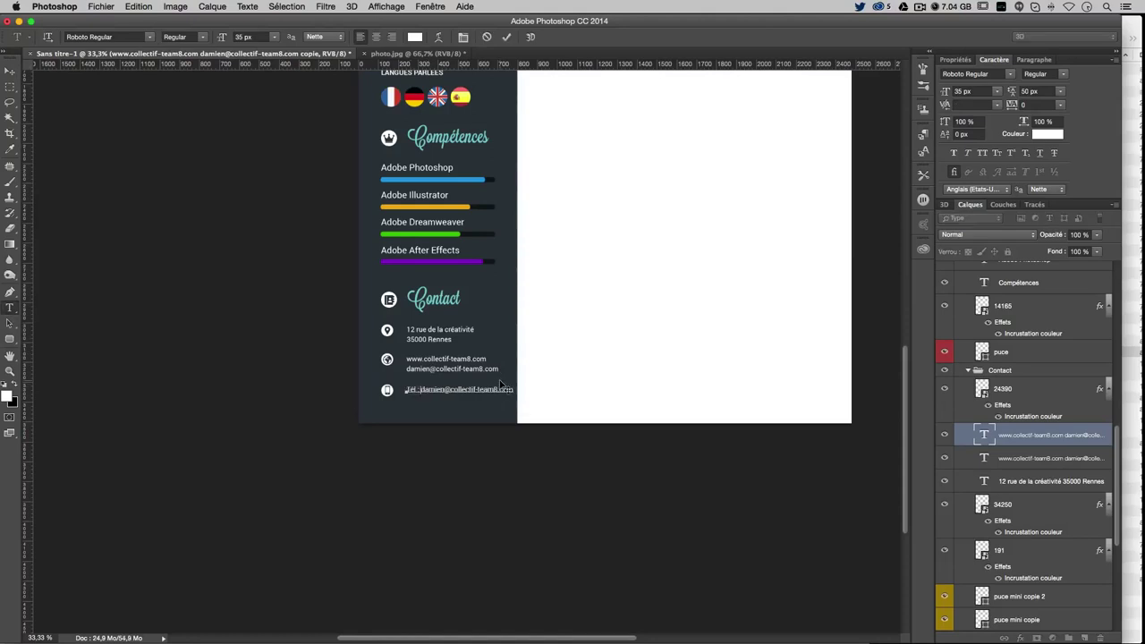
key("Return")
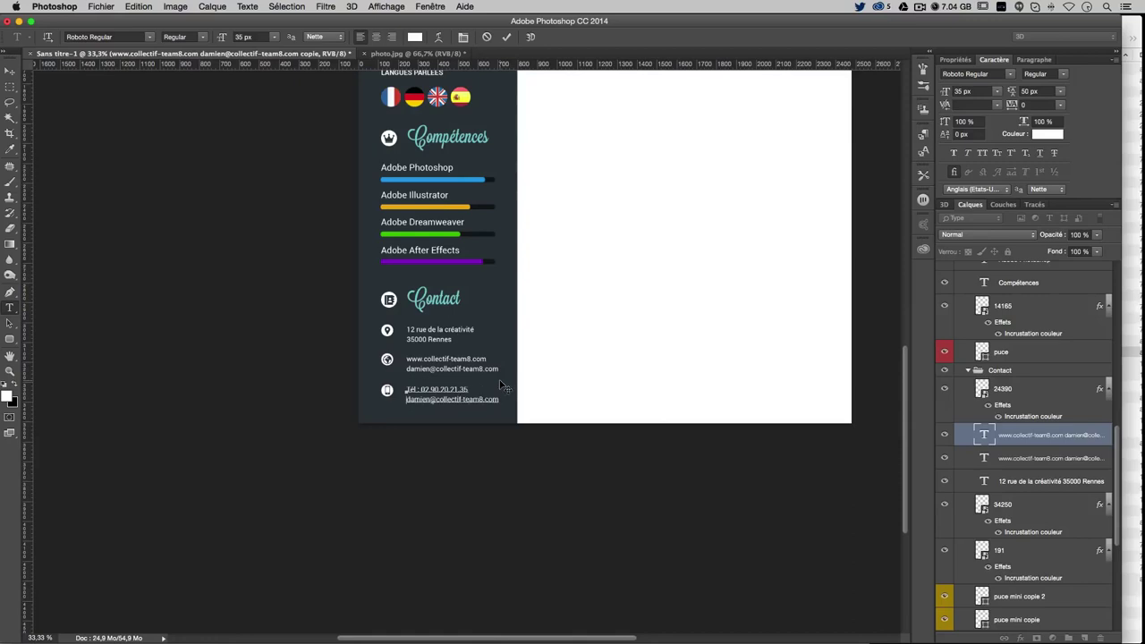
left_click(413, 399)
left_click_drag(414, 400, 521, 397)
type("Mobile : ")
left_click(10, 71)
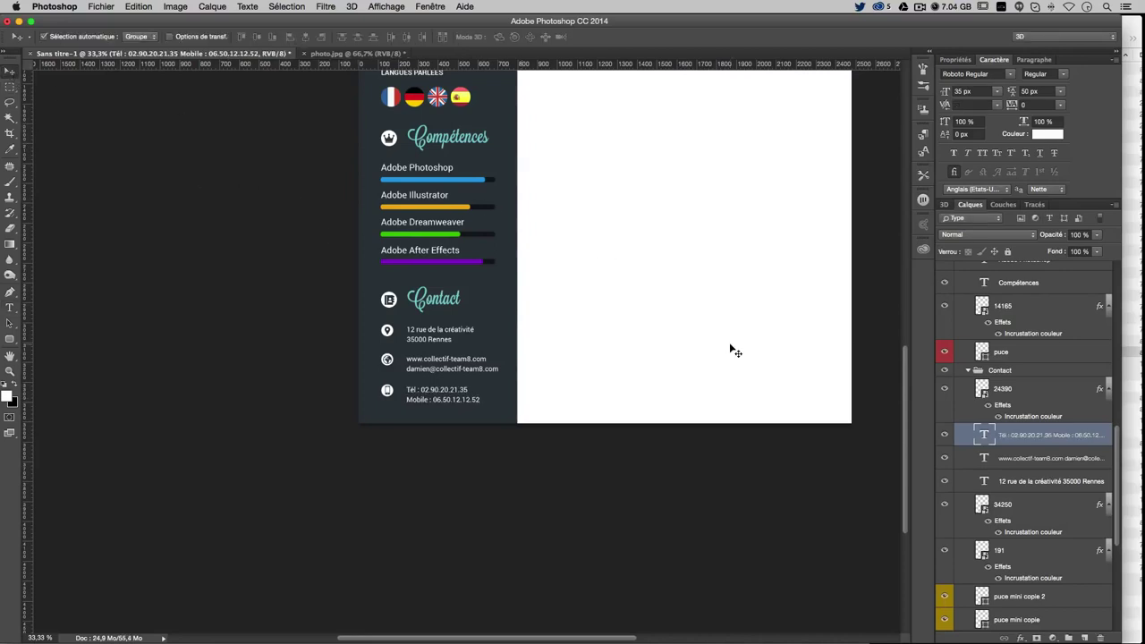
- Save the CV as 'CV' in the tuto cv 3 folder
key("ctrl+s")
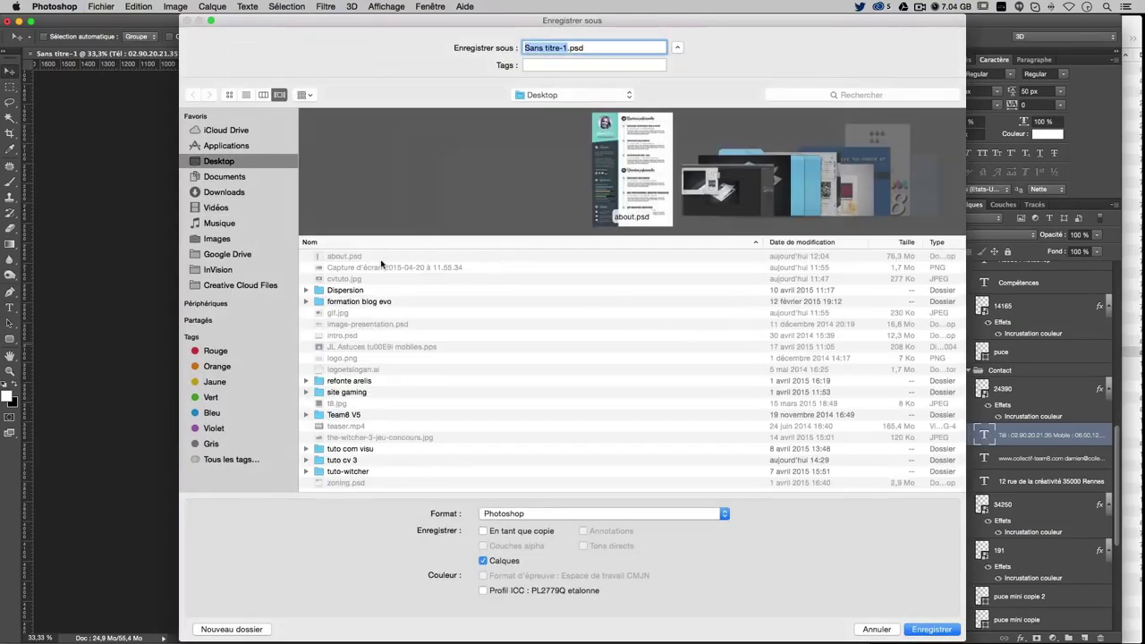
left_click(358, 460)
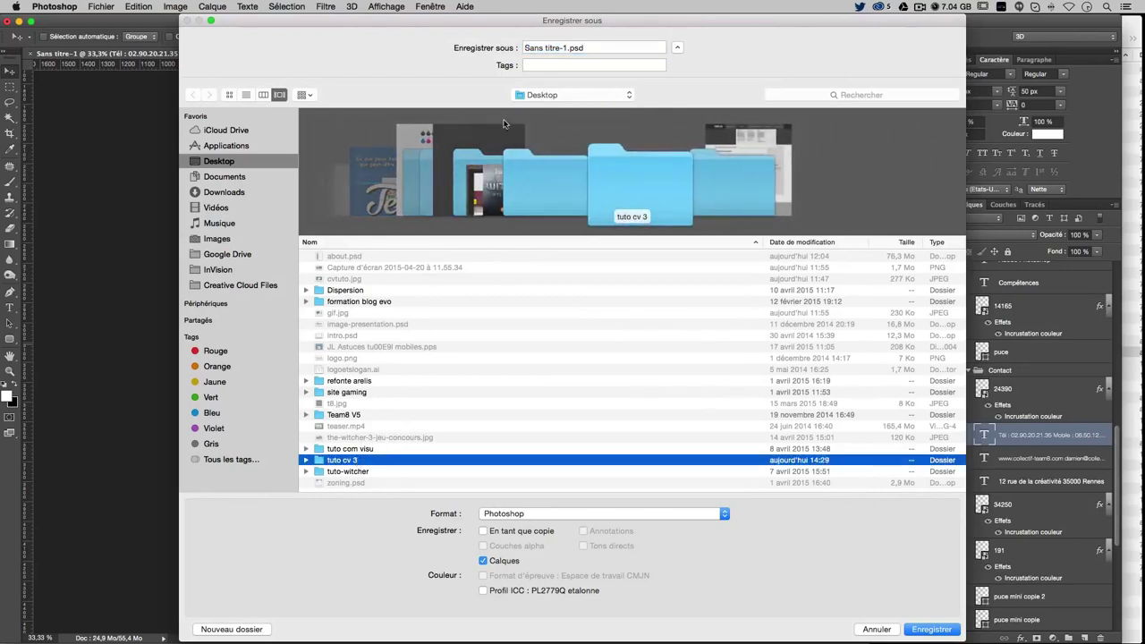
double_click(327, 459)
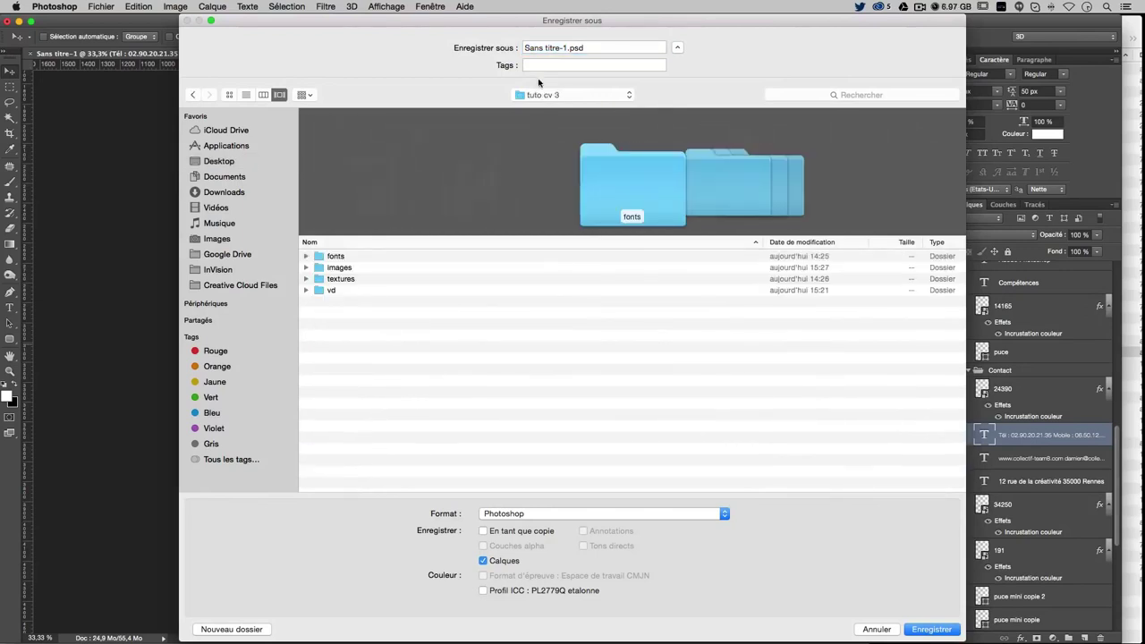
left_click(571, 49)
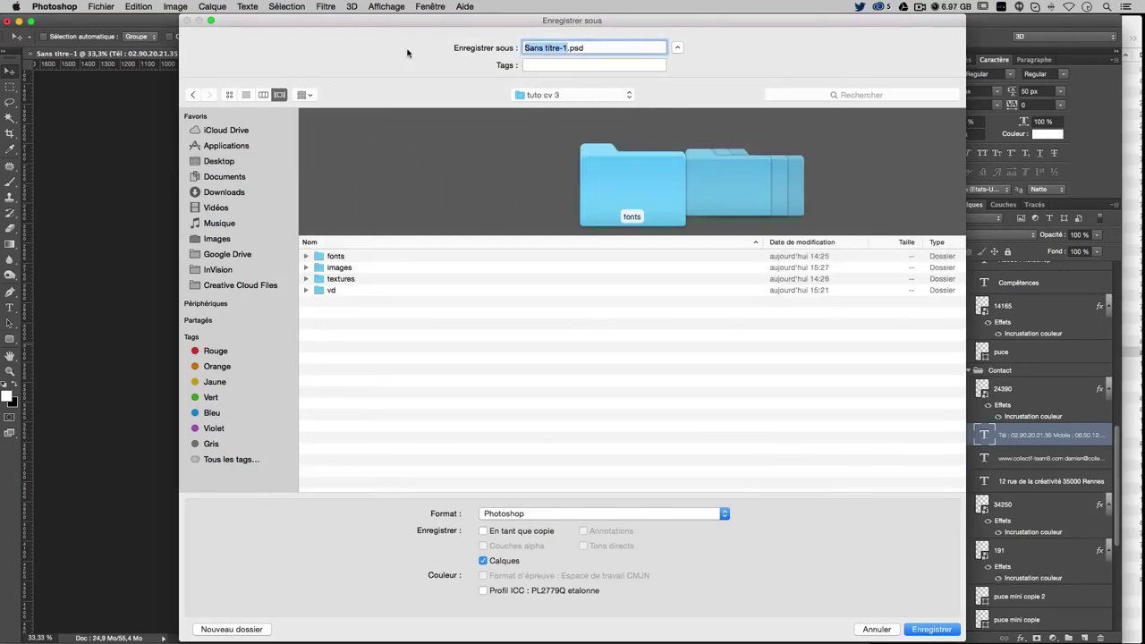
type("CV")
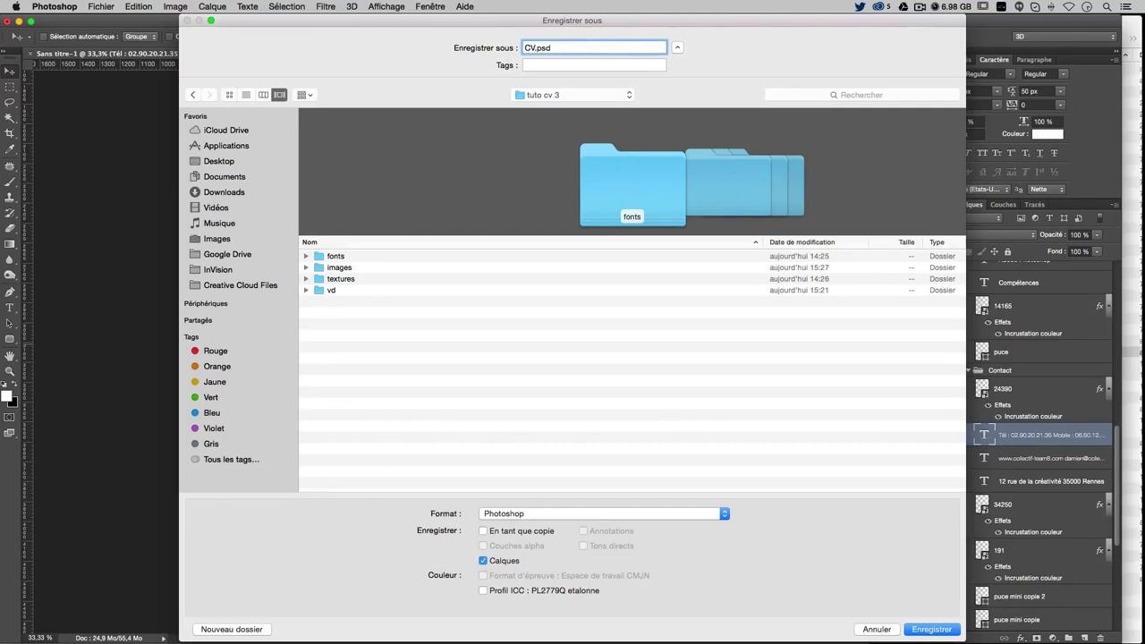
key("Return")
key("Return")
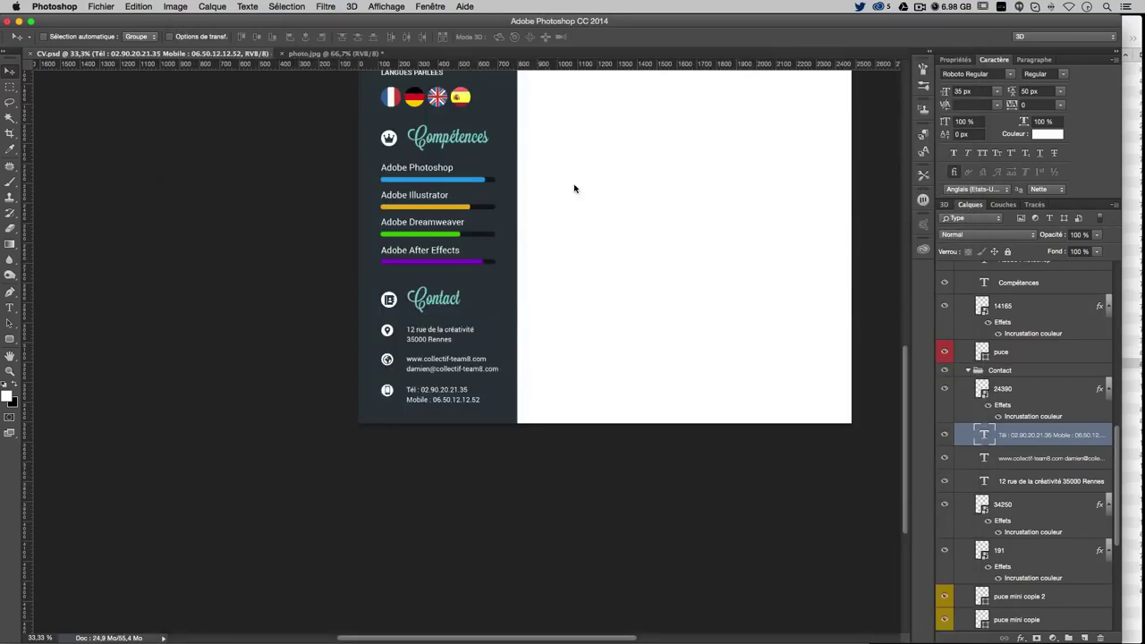
- Collapse the Contact layer group and nudge the Contact block up twice
scroll(626, 264, "up", 5)
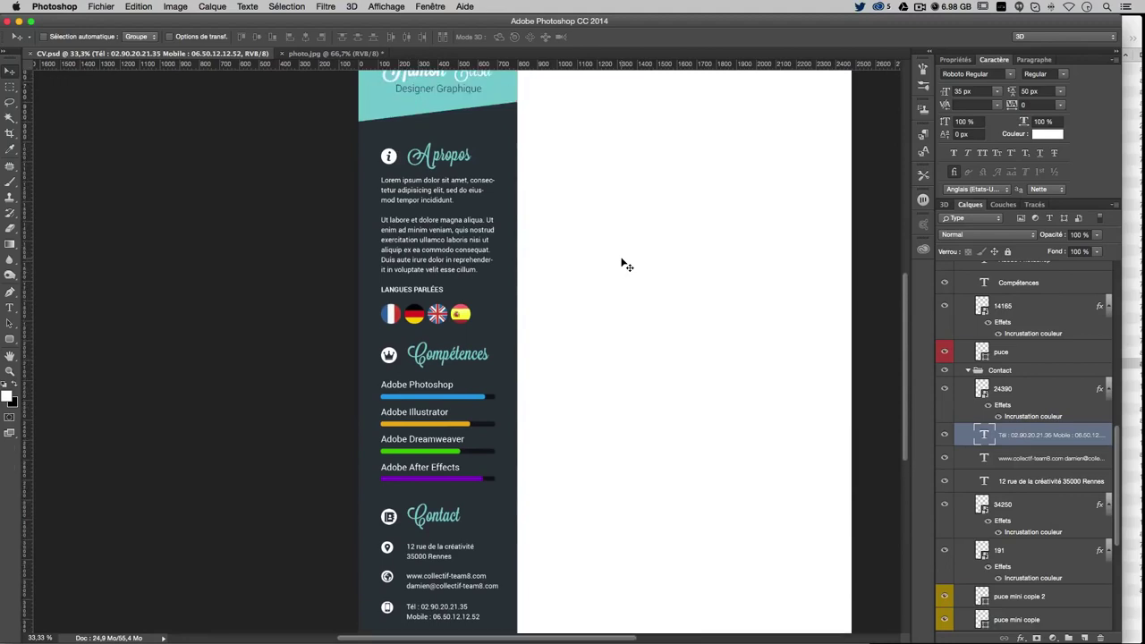
right_click(441, 548)
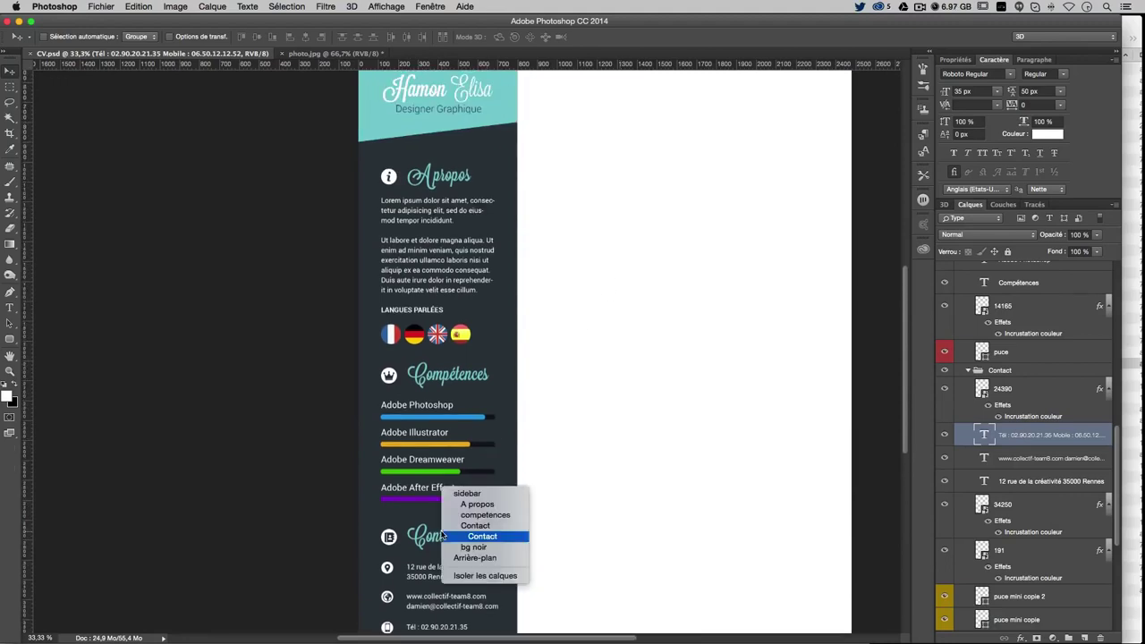
left_click(475, 525)
right_click(452, 535)
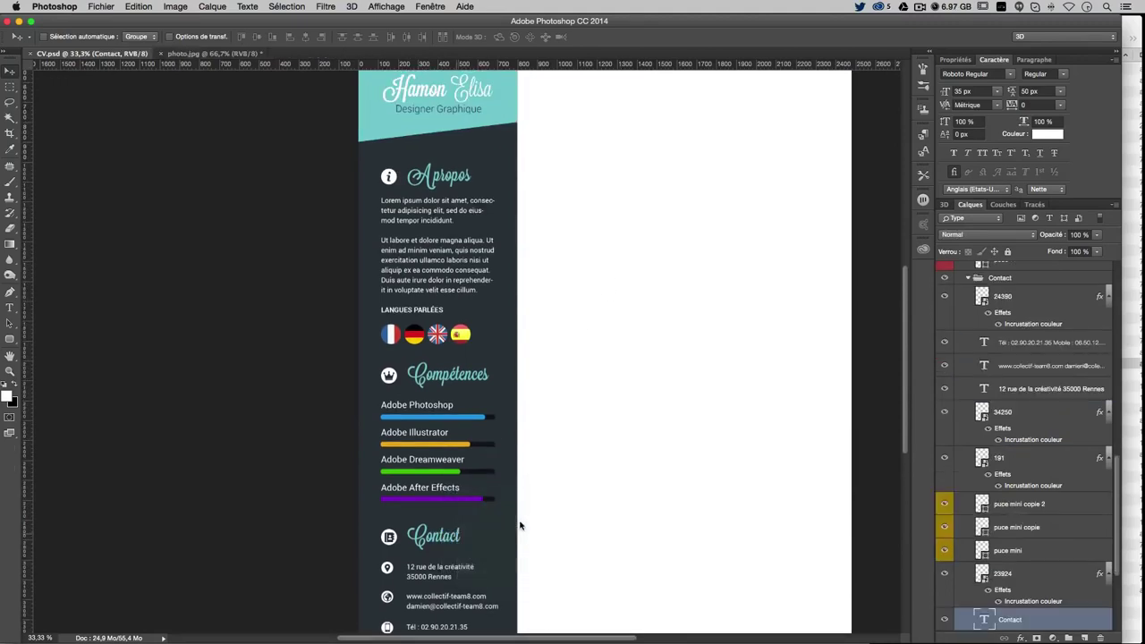
left_click(464, 536)
key("super+minus")
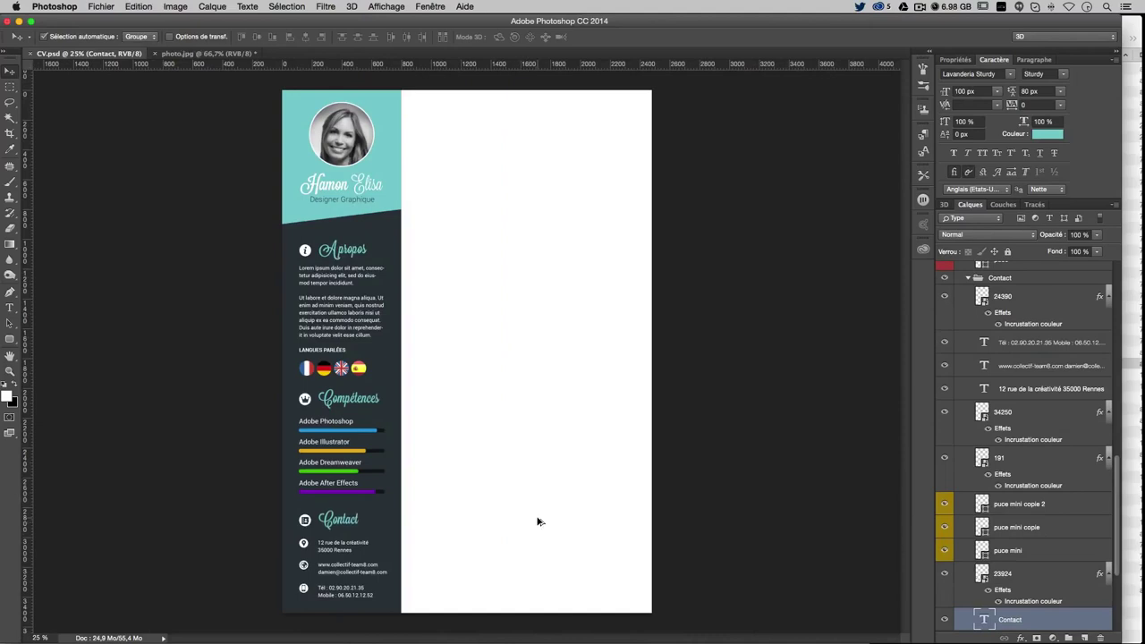
left_click(537, 521)
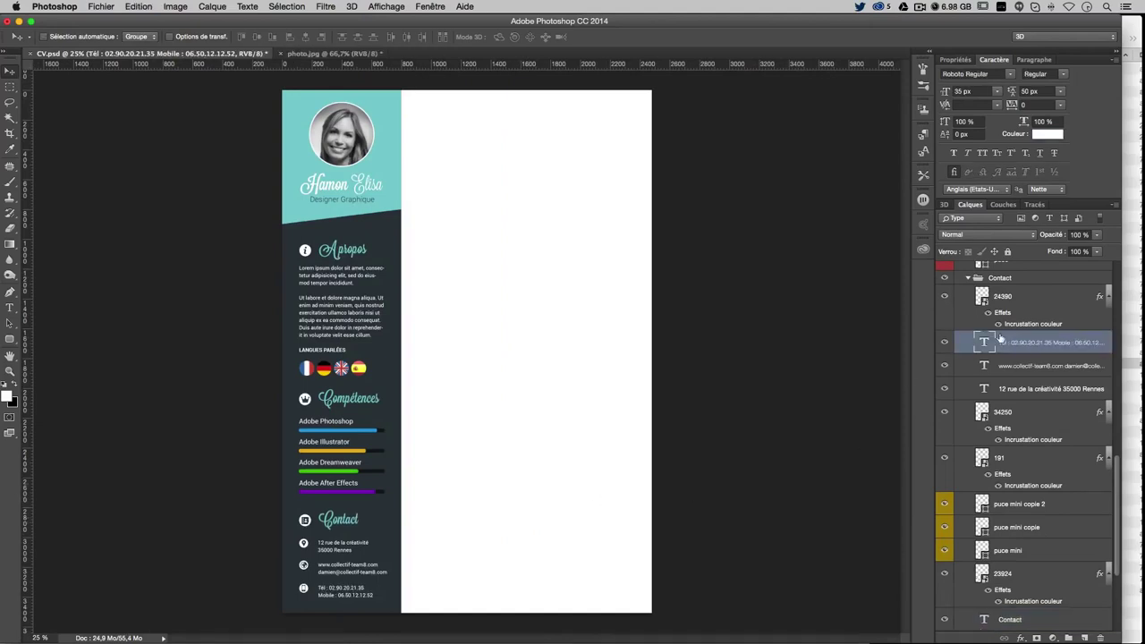
left_click(978, 279)
left_click(968, 278)
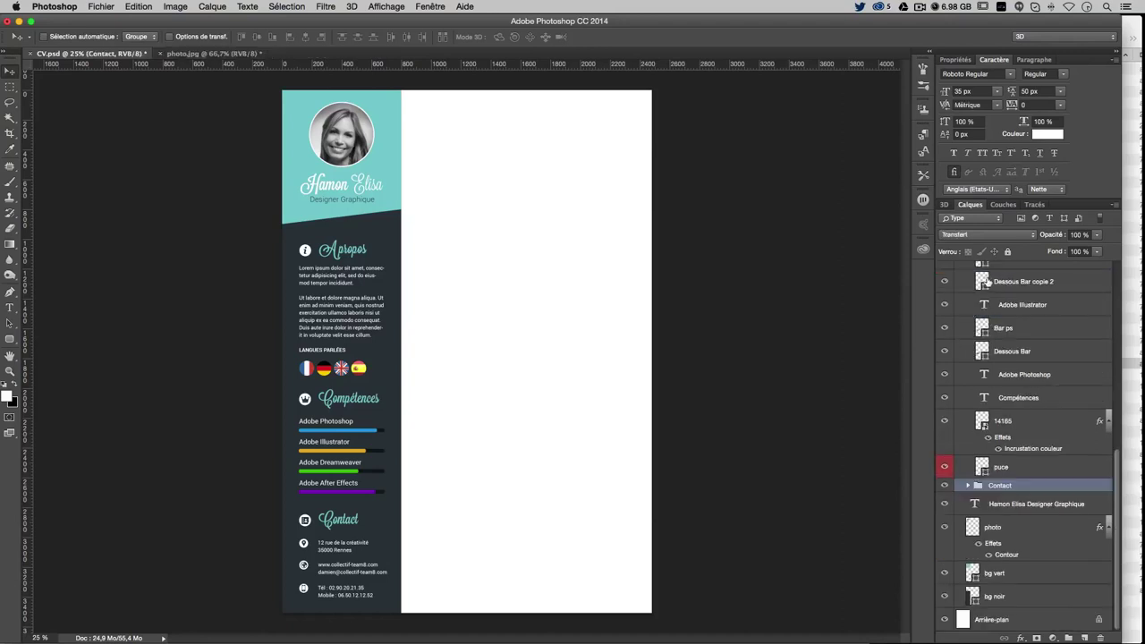
key("Up")
key("Up")
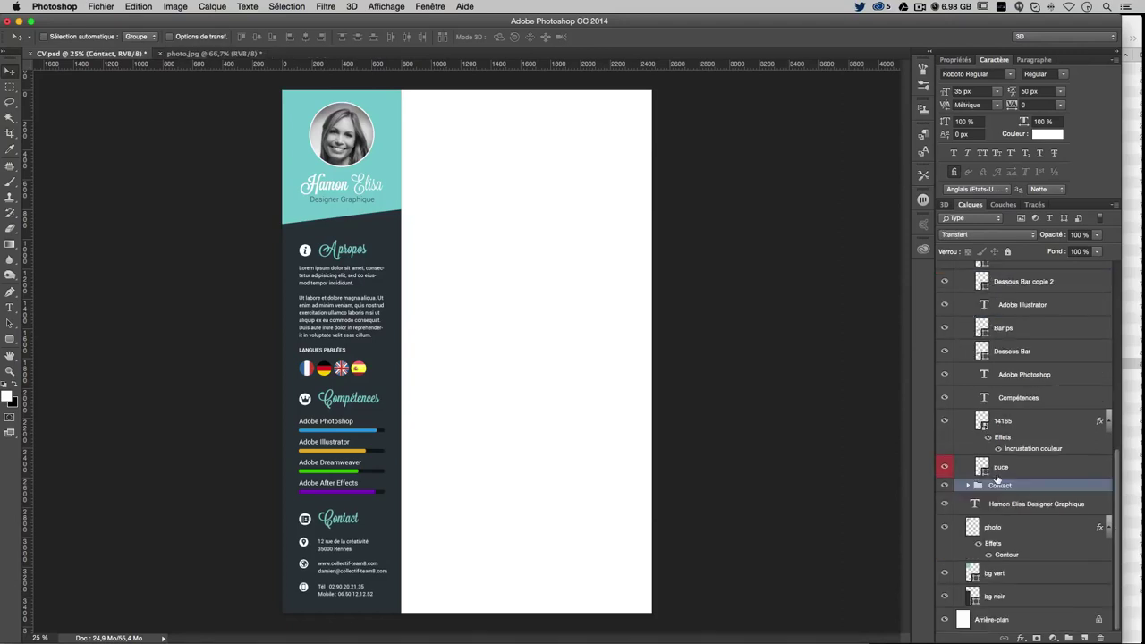
key("Up")
key("Up")
- Collapse the A propos group and nudge its block up, then back down
right_click(366, 254)
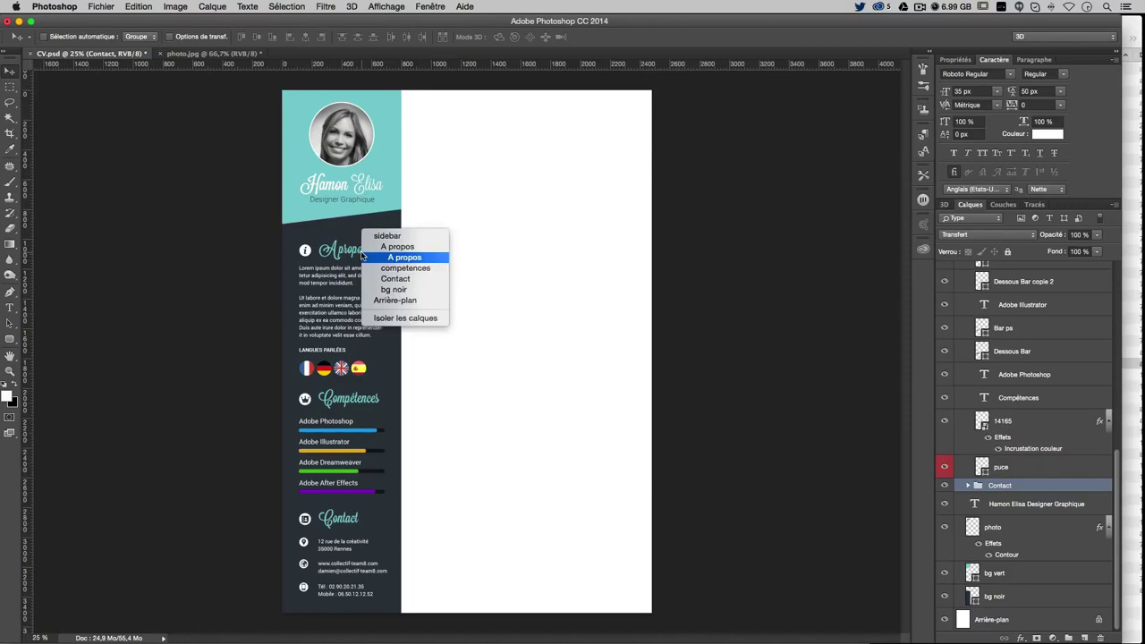
left_click(411, 257)
scroll(993, 333, "up", 3)
scroll(984, 331, "up", 2)
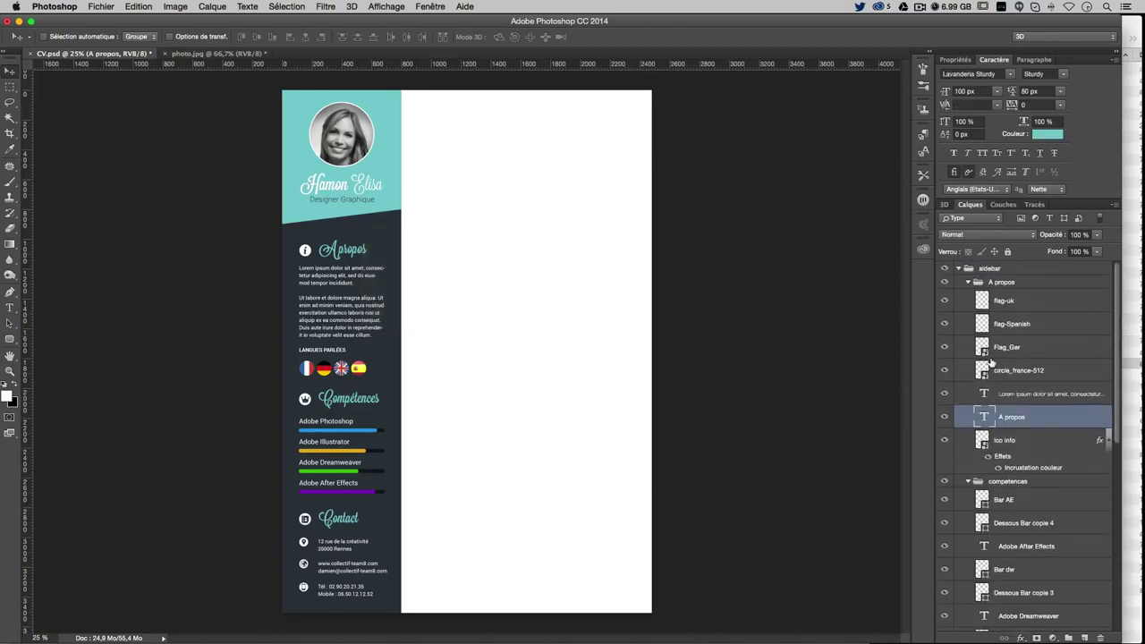
left_click(969, 282)
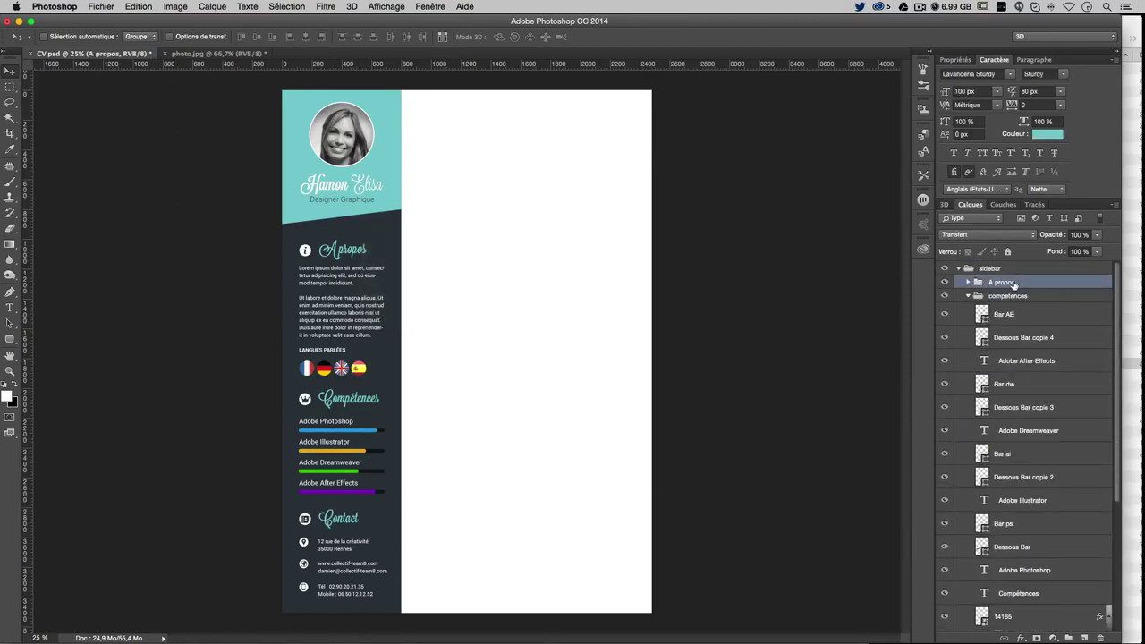
key("Up")
key("Up")
key("Up")
key("Up")
key("Up")
key("Up")
key("Up")
key("Up")
key("Up")
key("Up")
key("Up")
key("Up")
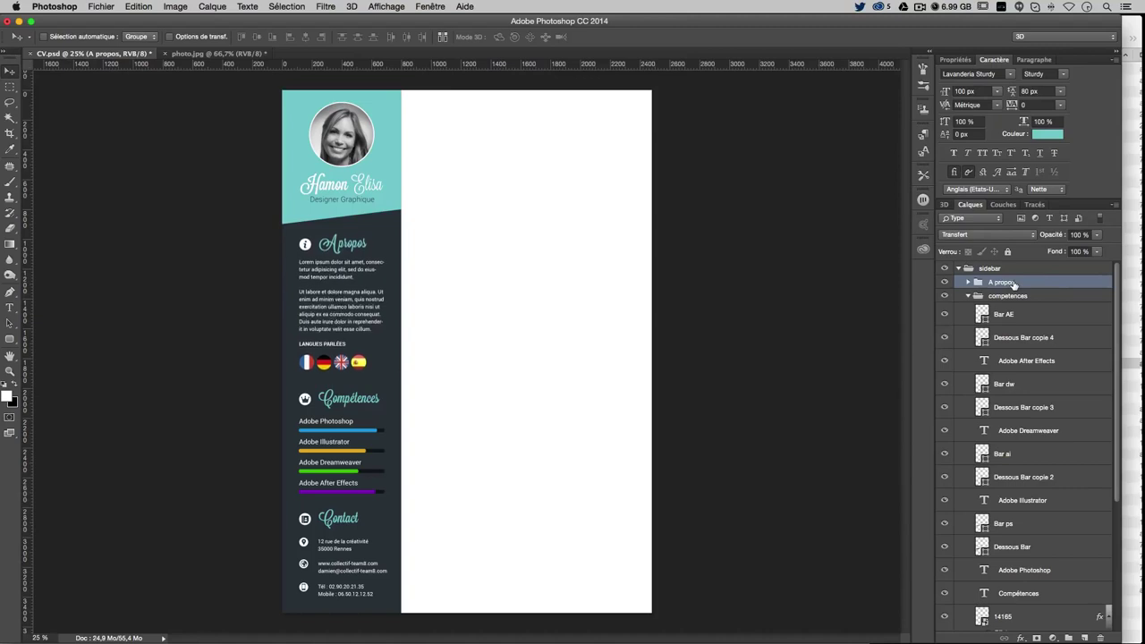
key("Down")
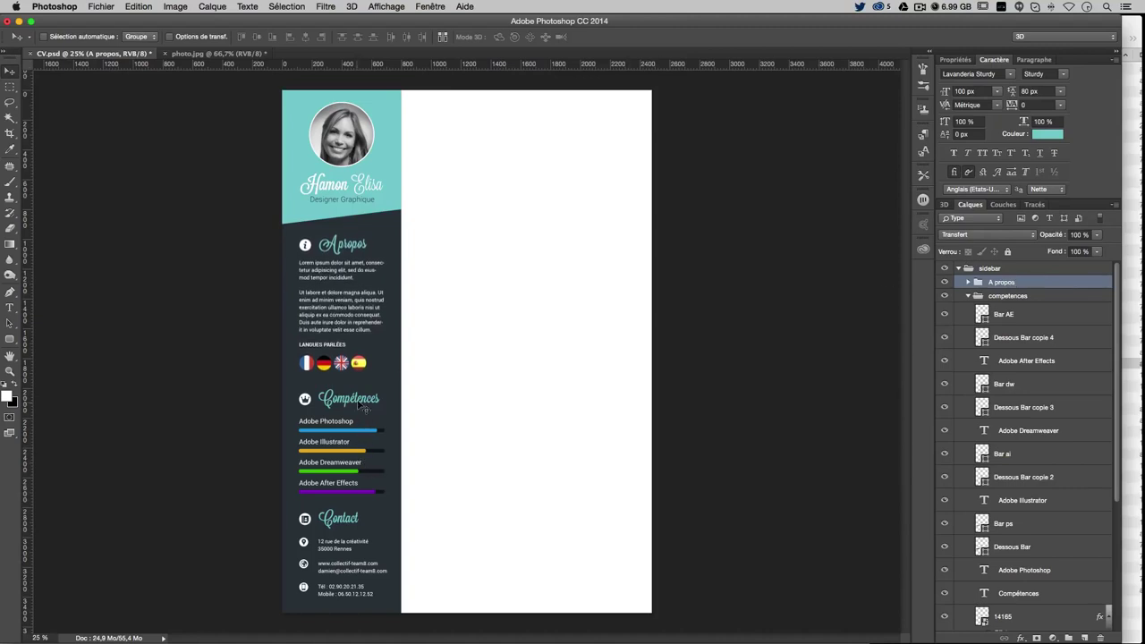
- Collapse the competences group and nudge the Compétences block up twice
right_click(364, 407)
left_click(407, 403)
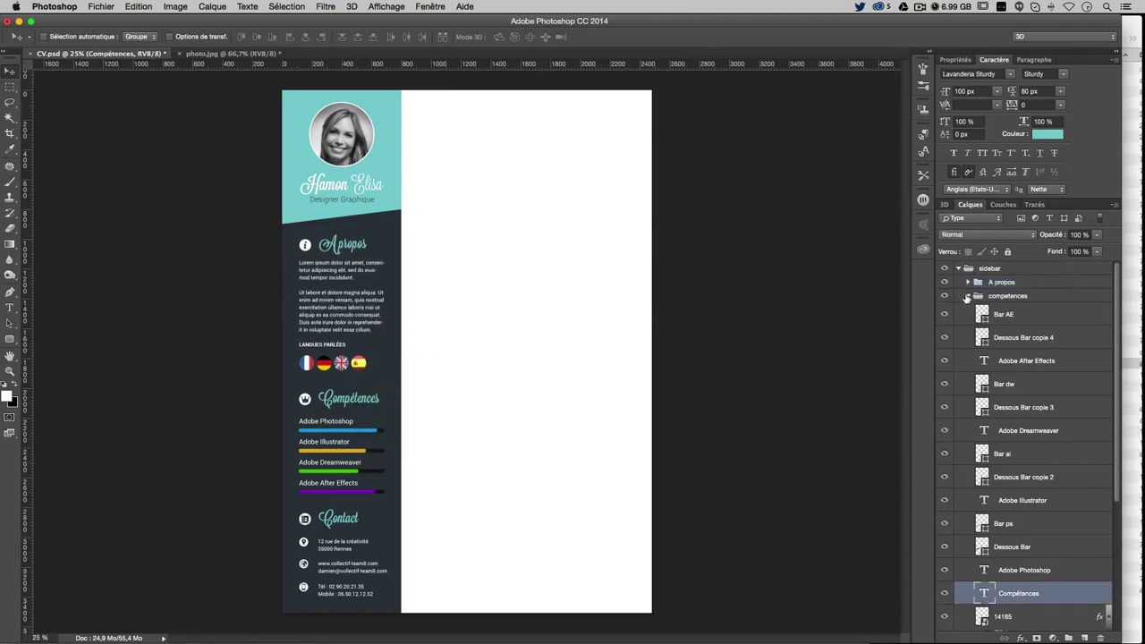
left_click(967, 296)
key("Up")
key("Up")
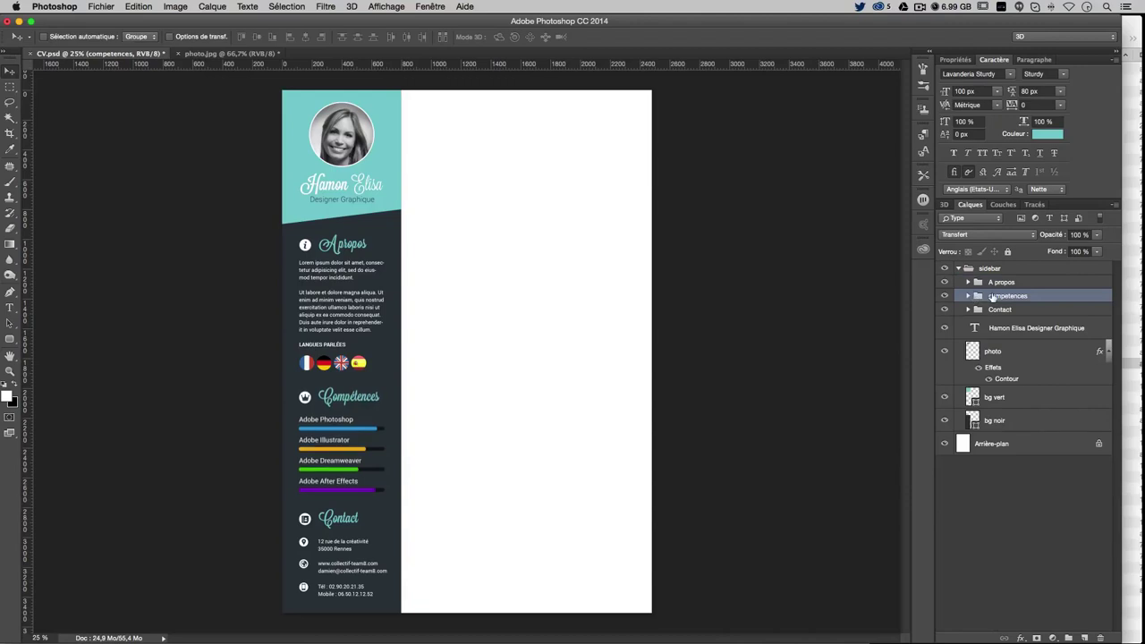
key("Up")
key("Up")
- Collapse the sidebar group and create a new layer group named Contenu
left_click(958, 269)
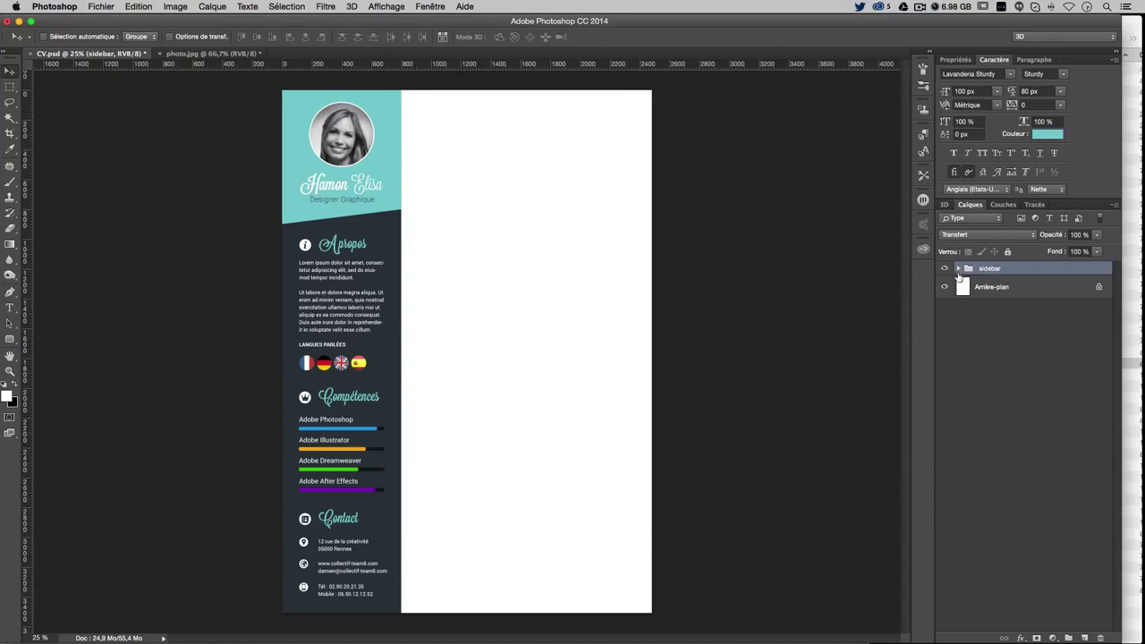
left_click(1028, 322)
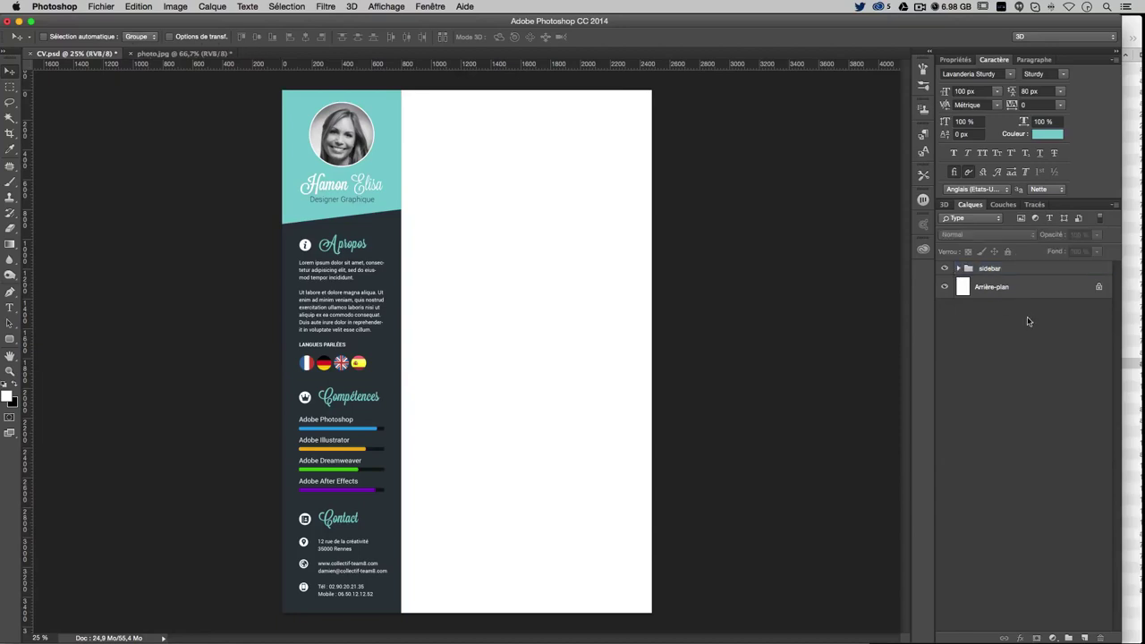
left_click(1068, 638)
double_click(992, 269)
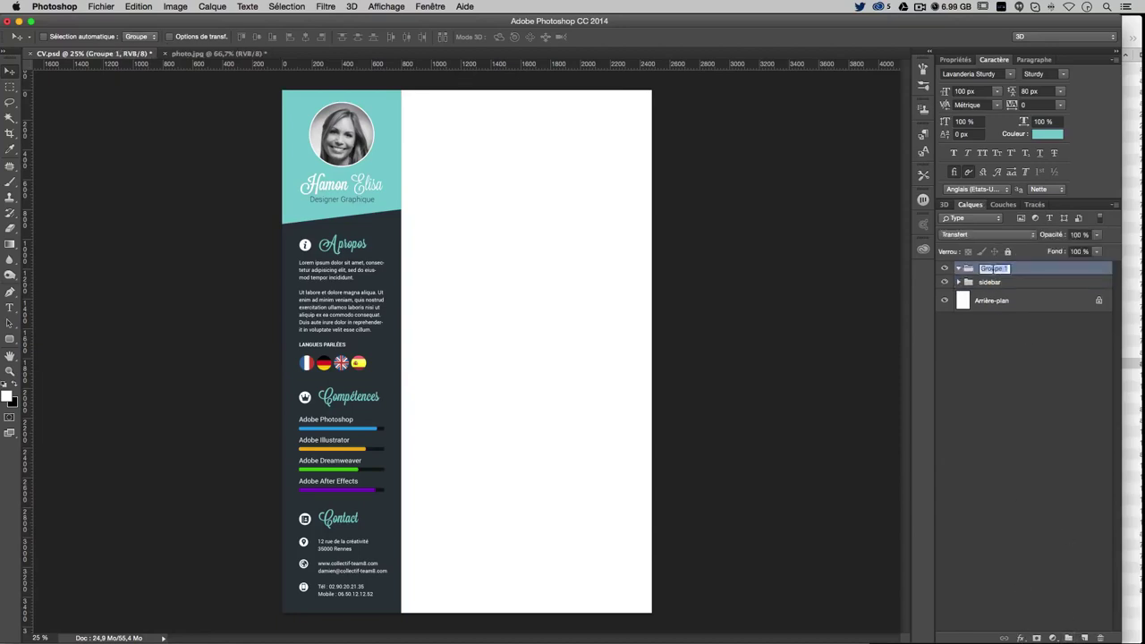
type("Conten")
type("u")
key("Return")
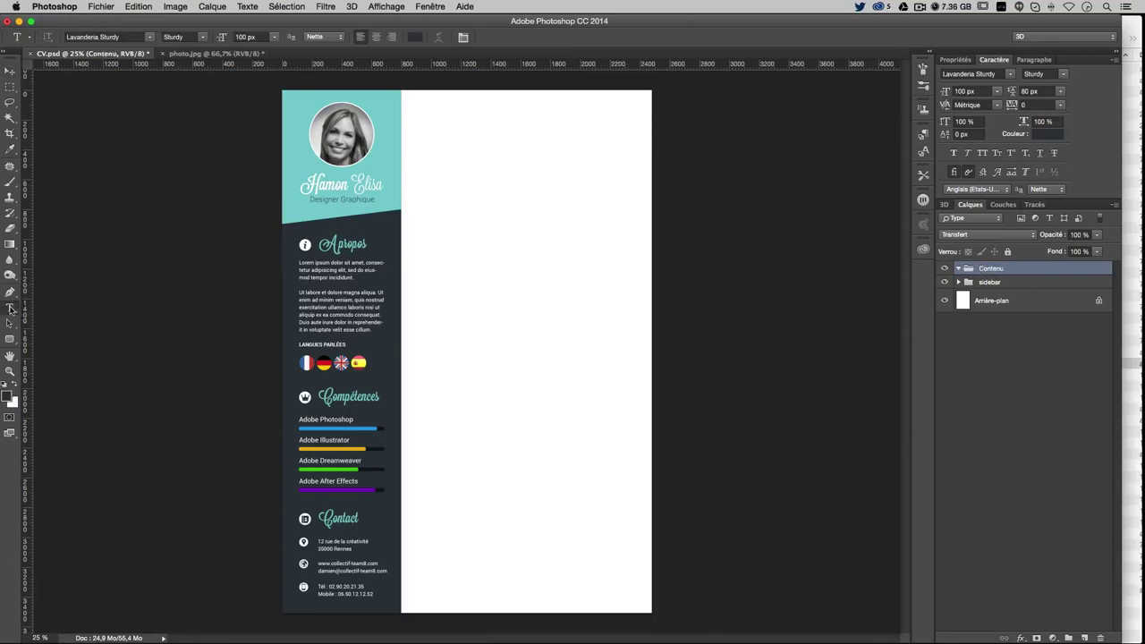
- Type and commit the heading 'Expériences professionnelles' at the top of the white page
key("t")
left_click(443, 166)
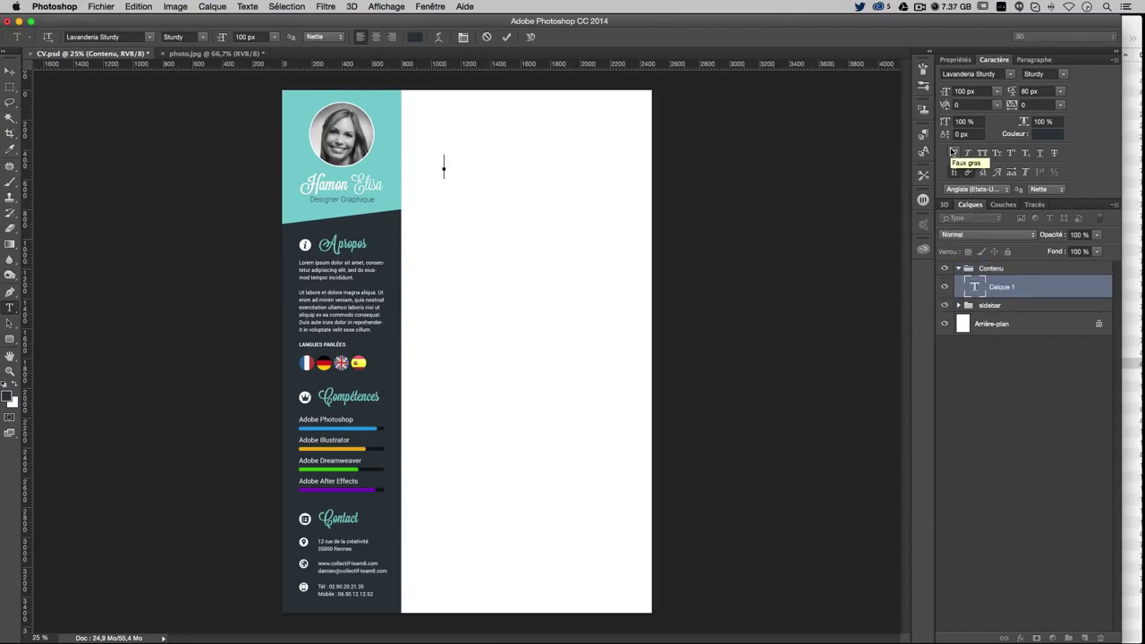
type("Expérien")
key("BackSpace")
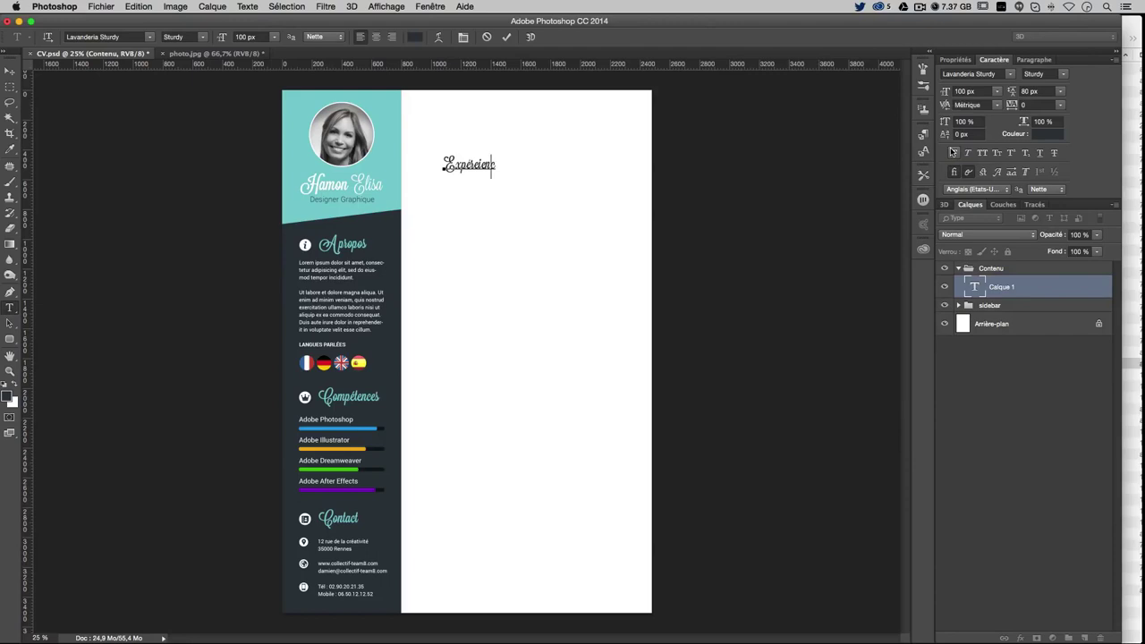
key("BackSpace")
key("BackSpace")
key("BackSpace")
type("ence")
type("s profession")
type("nelles")
key("ctrl+a")
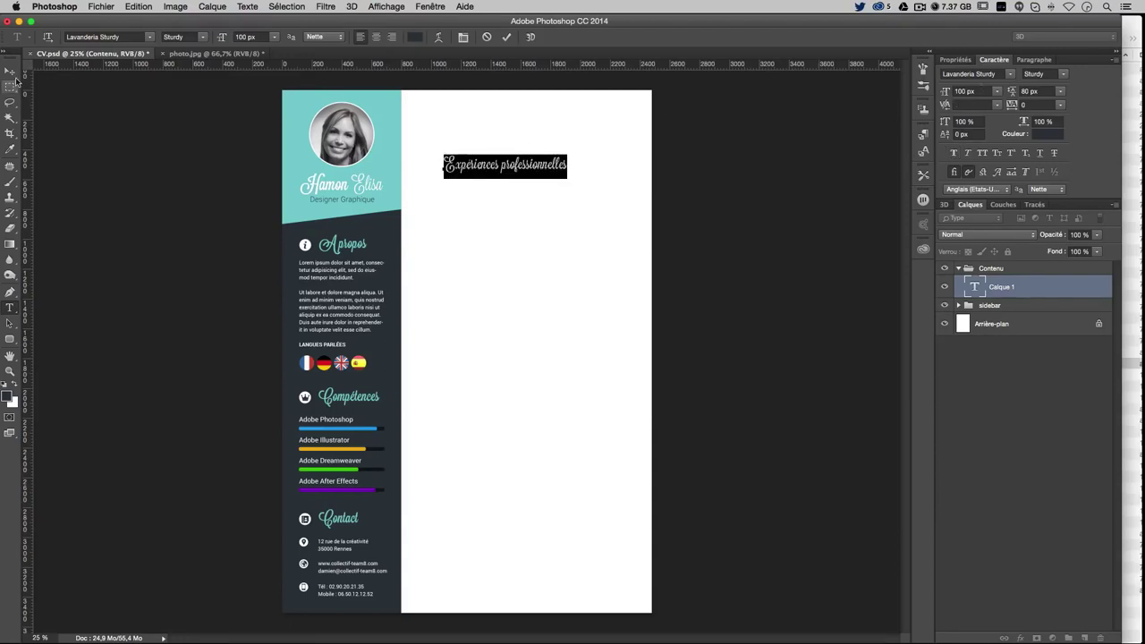
left_click(10, 70)
key("ctrl+plus")
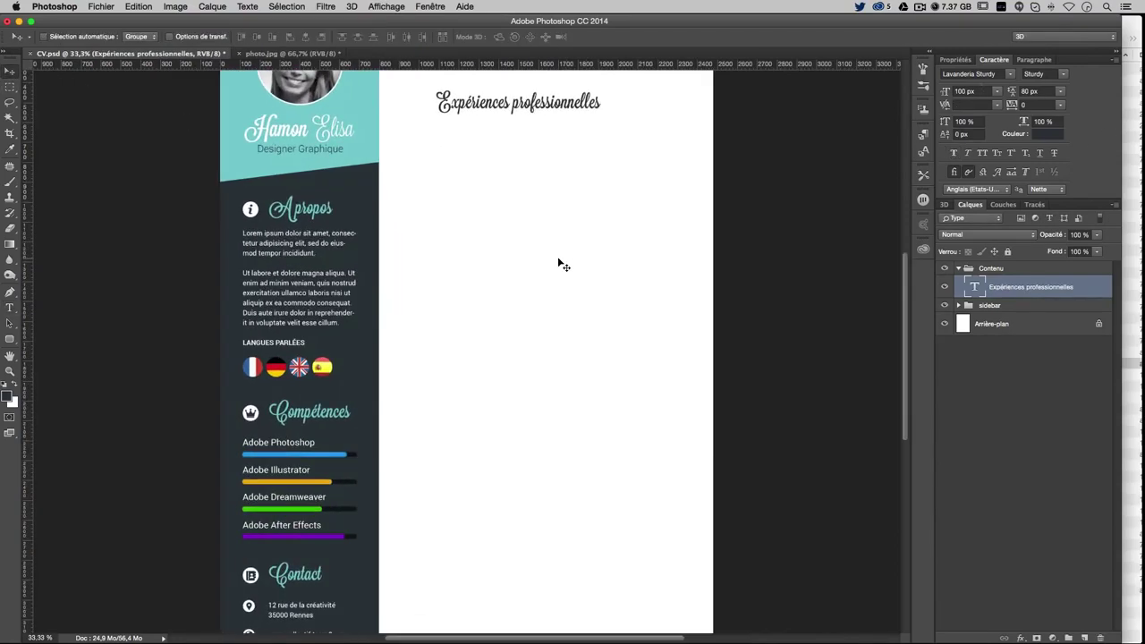
- Show the guides and mark out a margin box at the content area's top-left
scroll(563, 266, "up", 2)
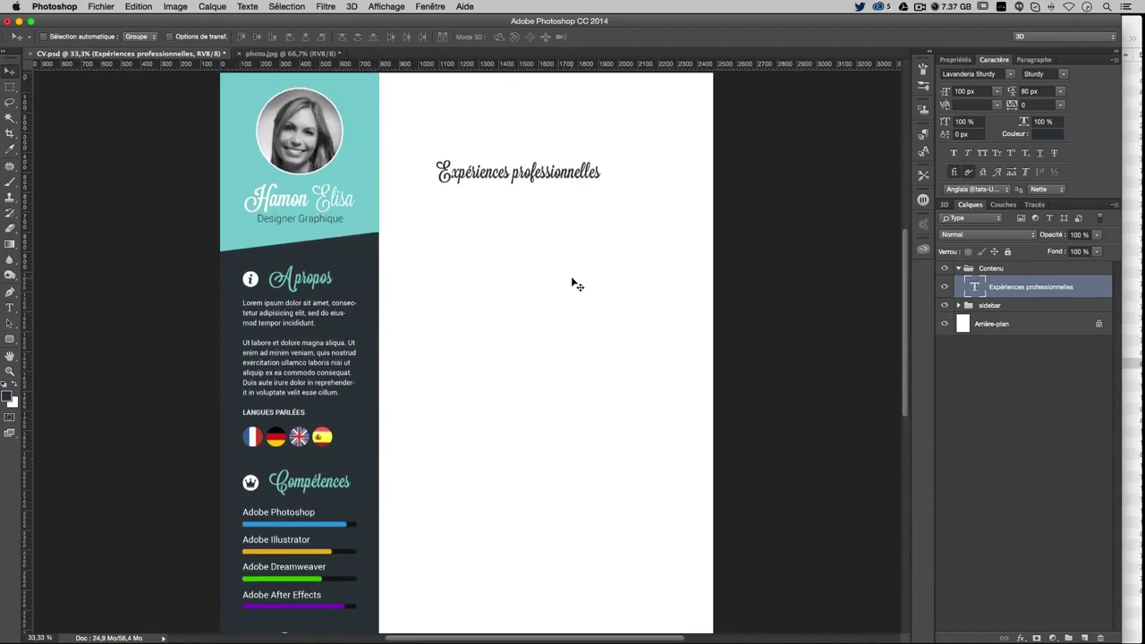
left_click(10, 86)
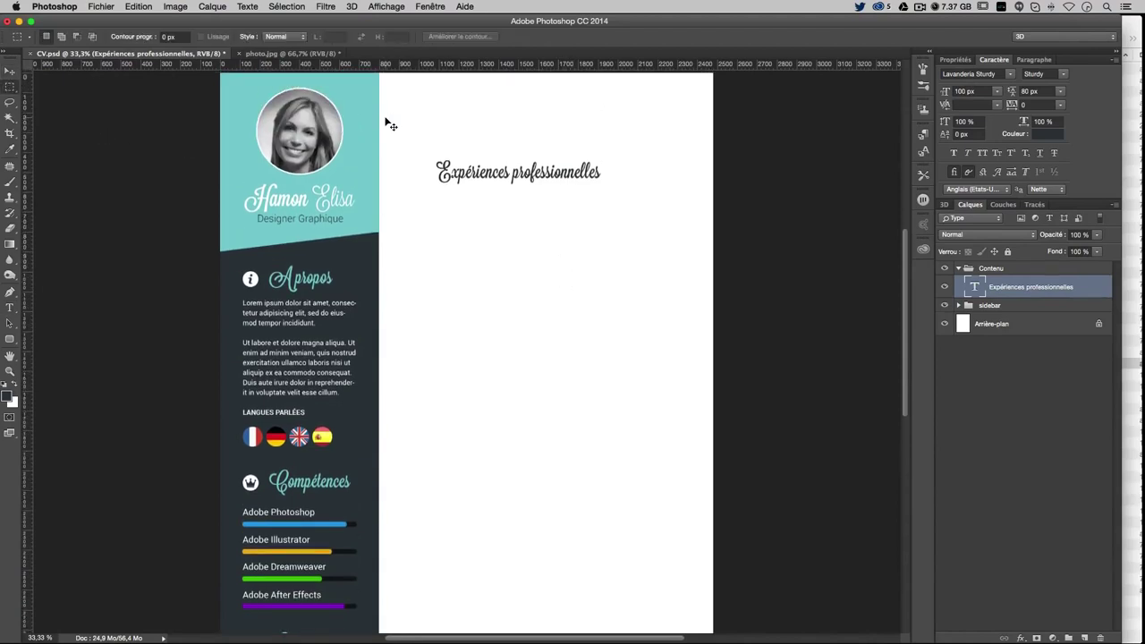
key("ctrl+semicolon")
scroll(523, 181, "up", 2)
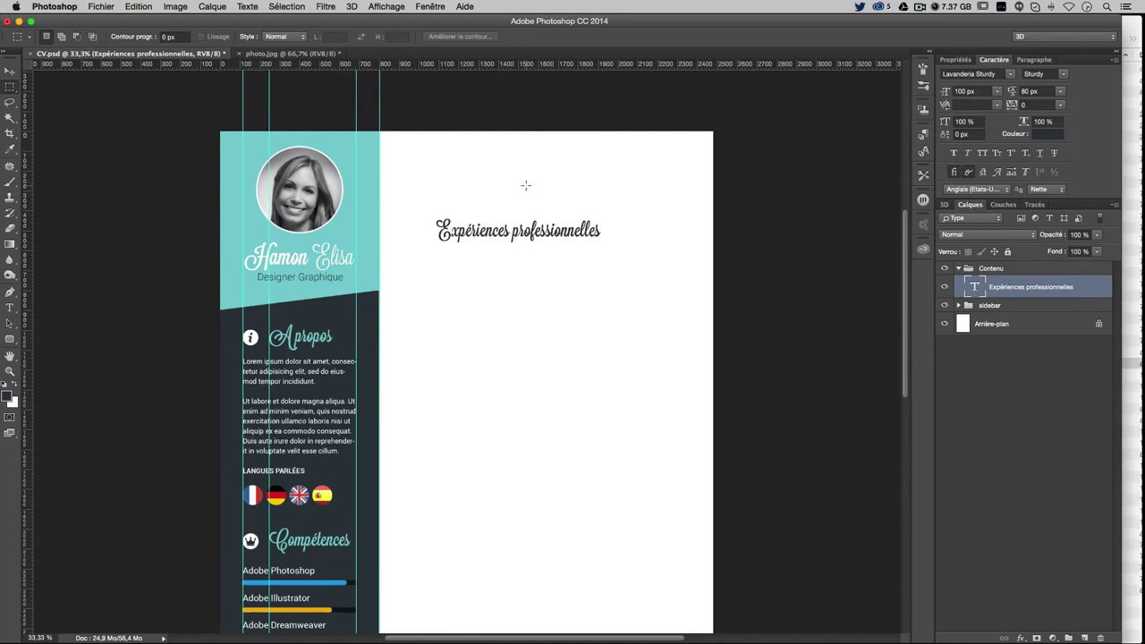
left_click_drag(379, 132, 403, 148)
- Add a vertical margin guide, move the heading up onto it, and bring up the tuto cv 3 folder
left_click_drag(27, 216, 409, 210)
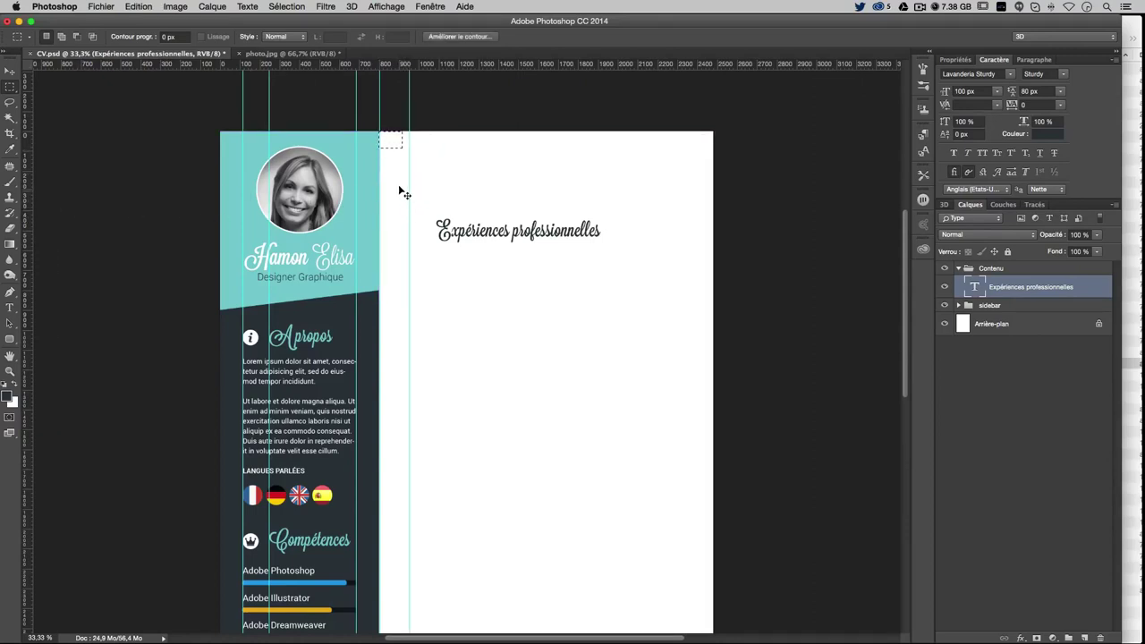
key("super+z")
left_click_drag(27, 268, 402, 223)
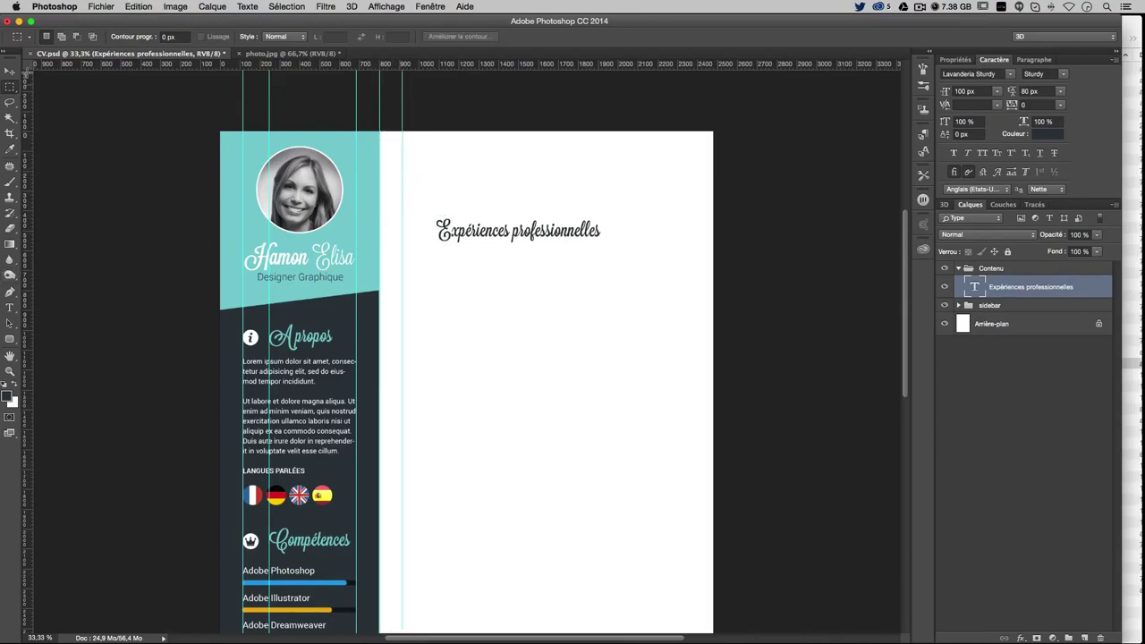
left_click(9, 71)
mouse_move(521, 278)
left_mouse_down()
mouse_move(488, 207)
mouse_move(498, 220)
left_mouse_up()
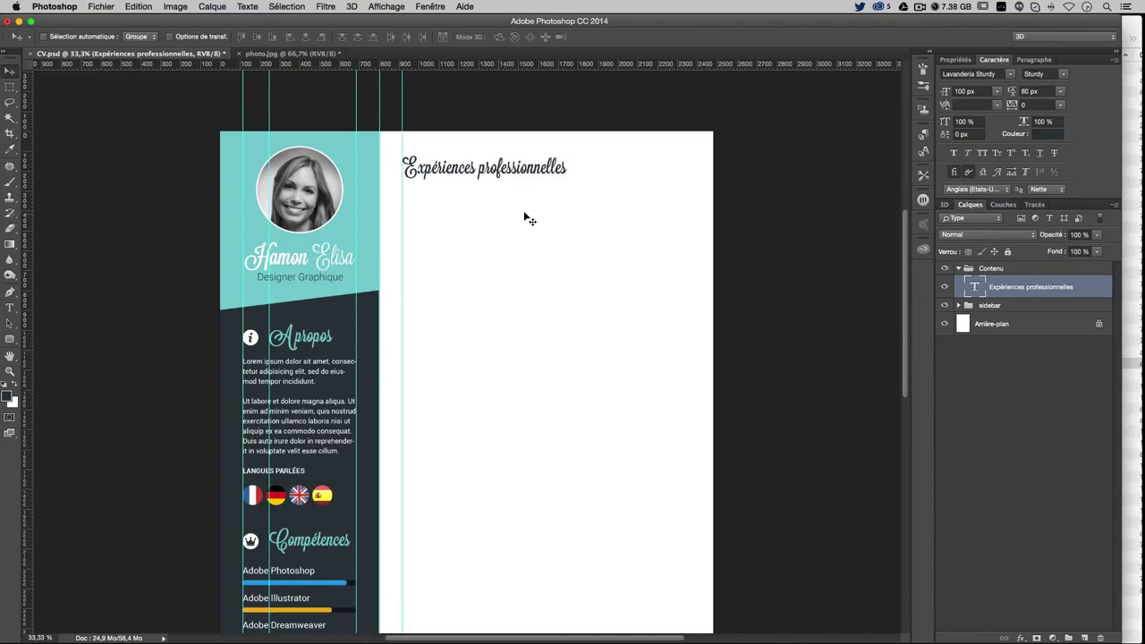
left_click(1138, 39)
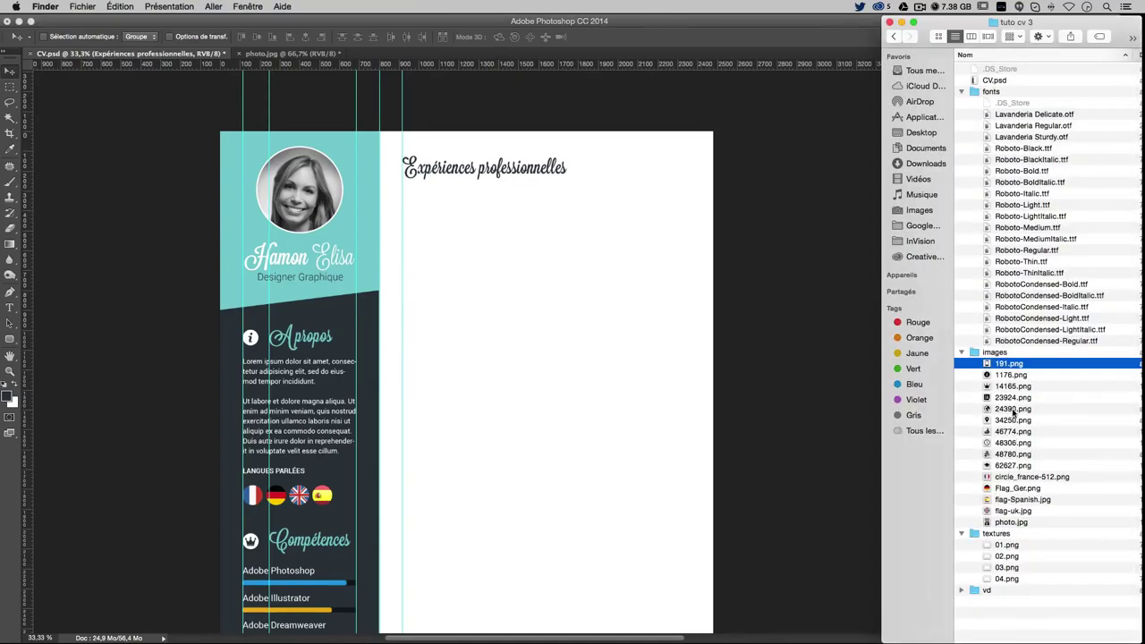
- Drag the 46774.png businessman icon from the images folder onto the CV page
left_click(1004, 466)
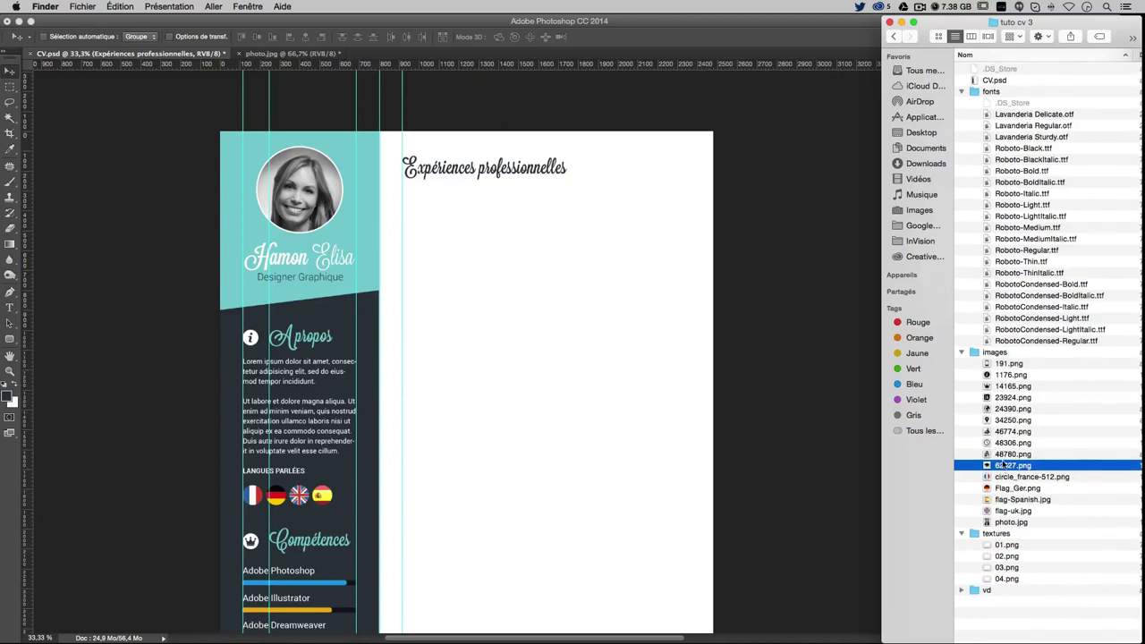
left_click(1003, 434)
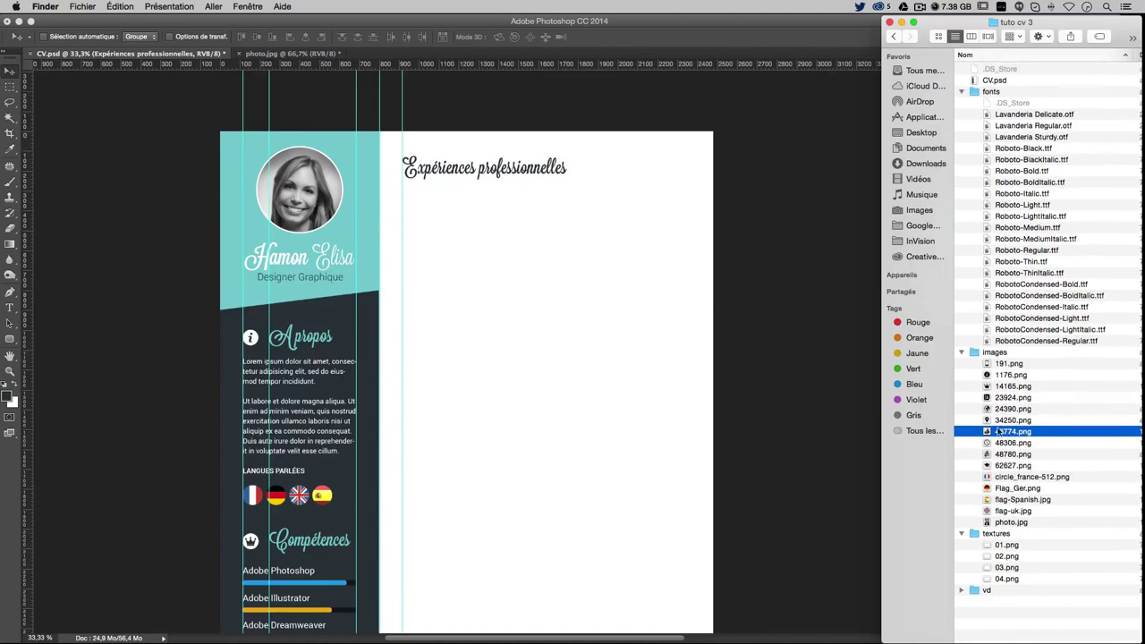
left_click_drag(1003, 434, 428, 258)
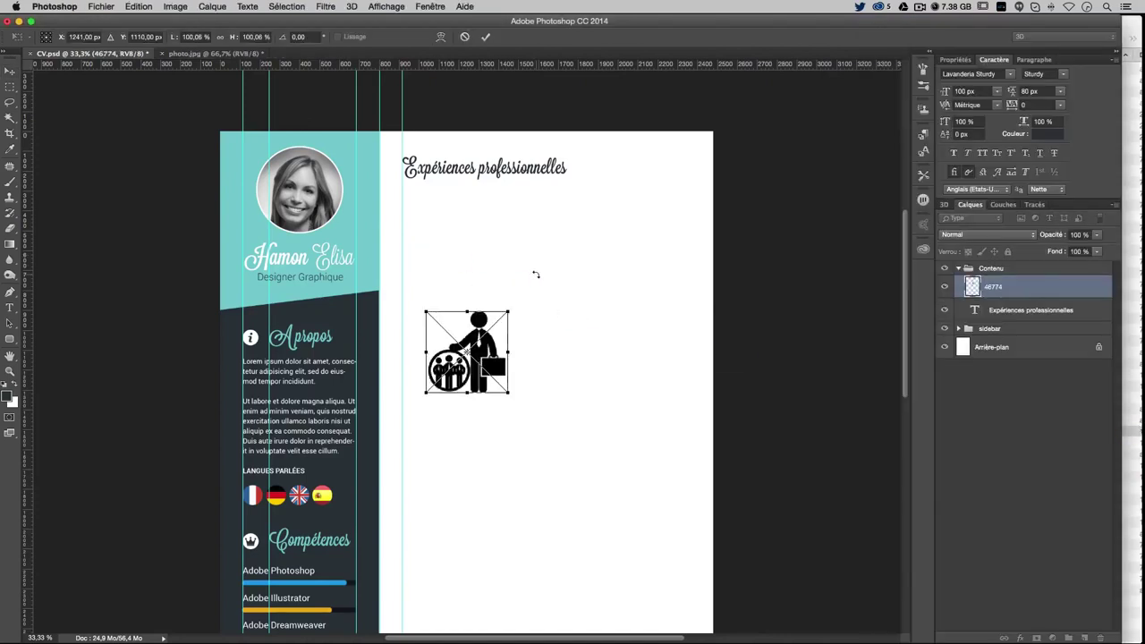
- Confirm the icon placement and draw a 140×140 px dark circle
key("Return")
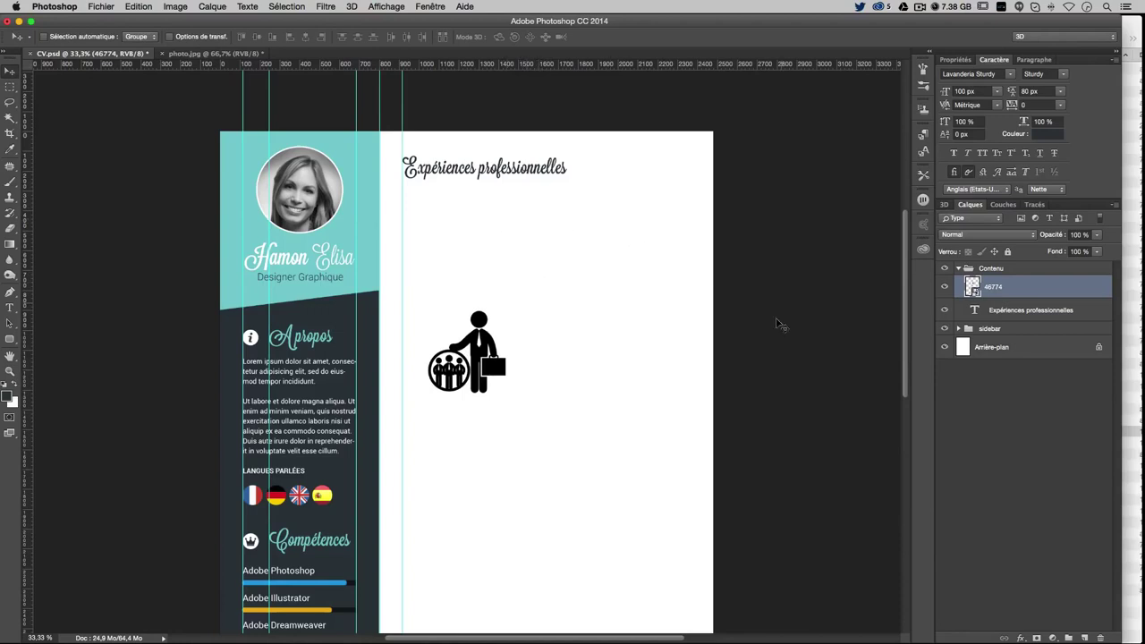
left_click(7, 342)
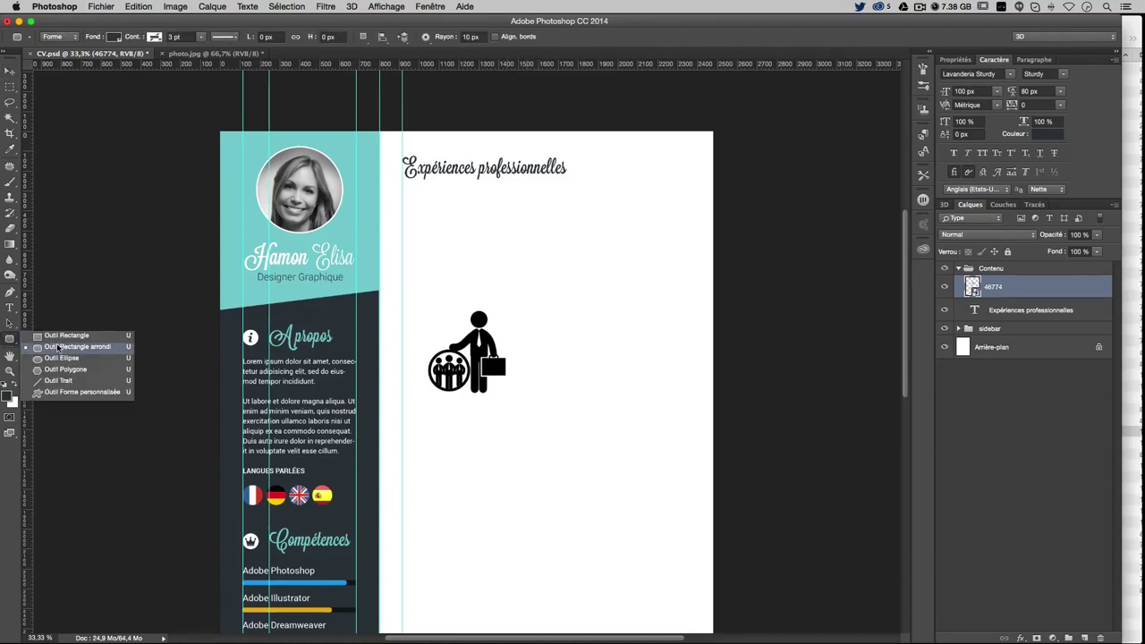
left_click_drag(7, 342, 62, 361)
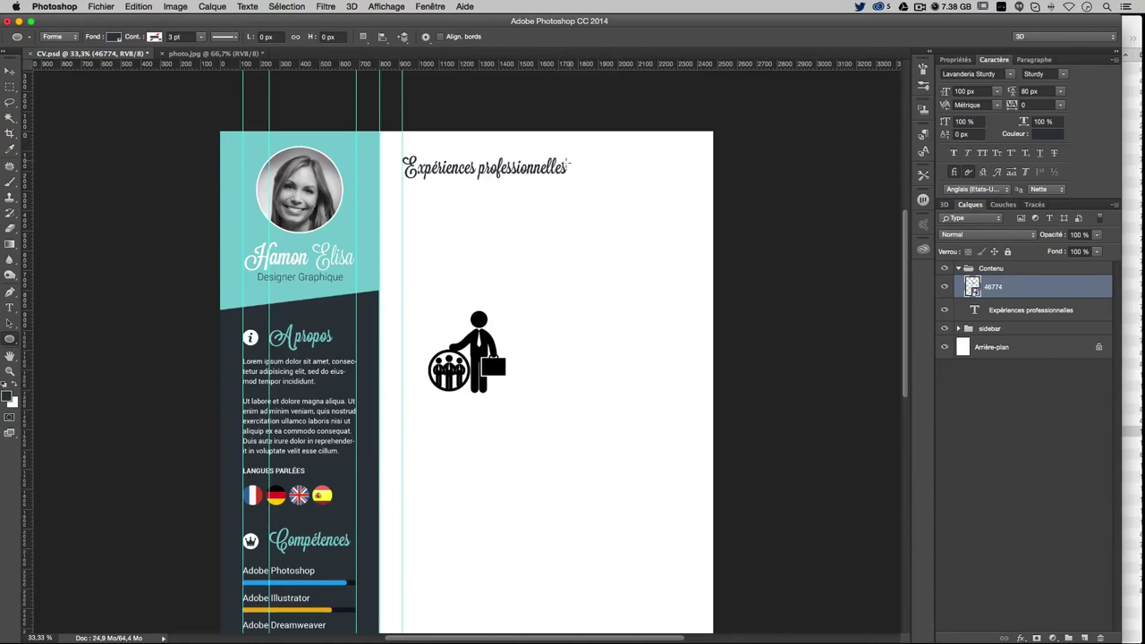
left_click(566, 164)
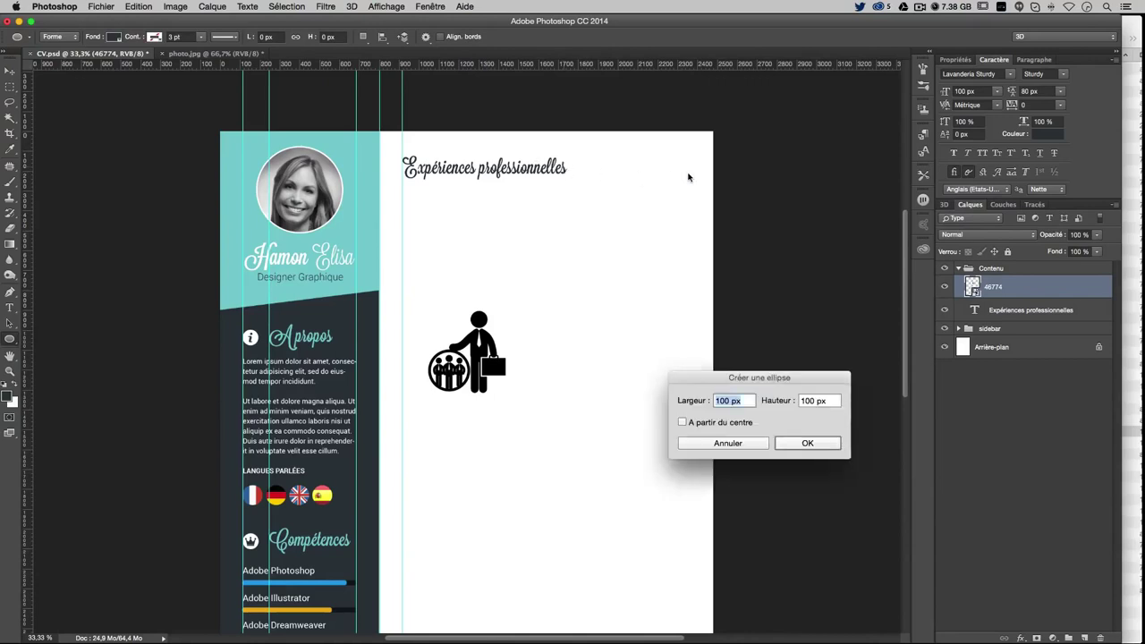
type("140")
key("Tab")
type("140")
key("Return")
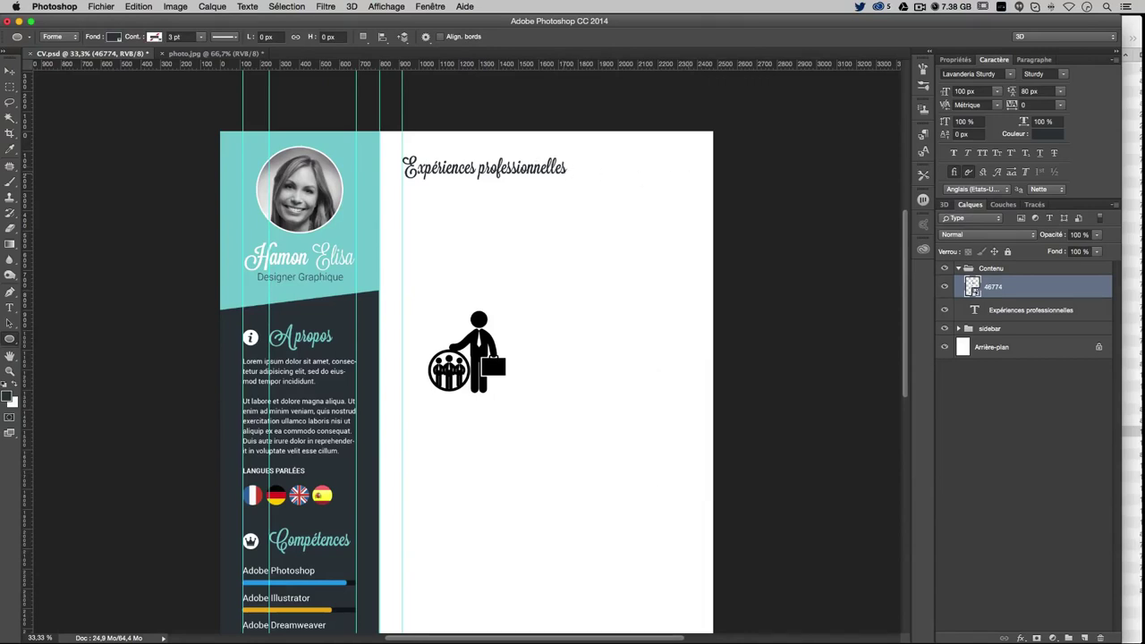
- Resize the circle to 130×130 px and position it at the heading's start
left_click(9, 70)
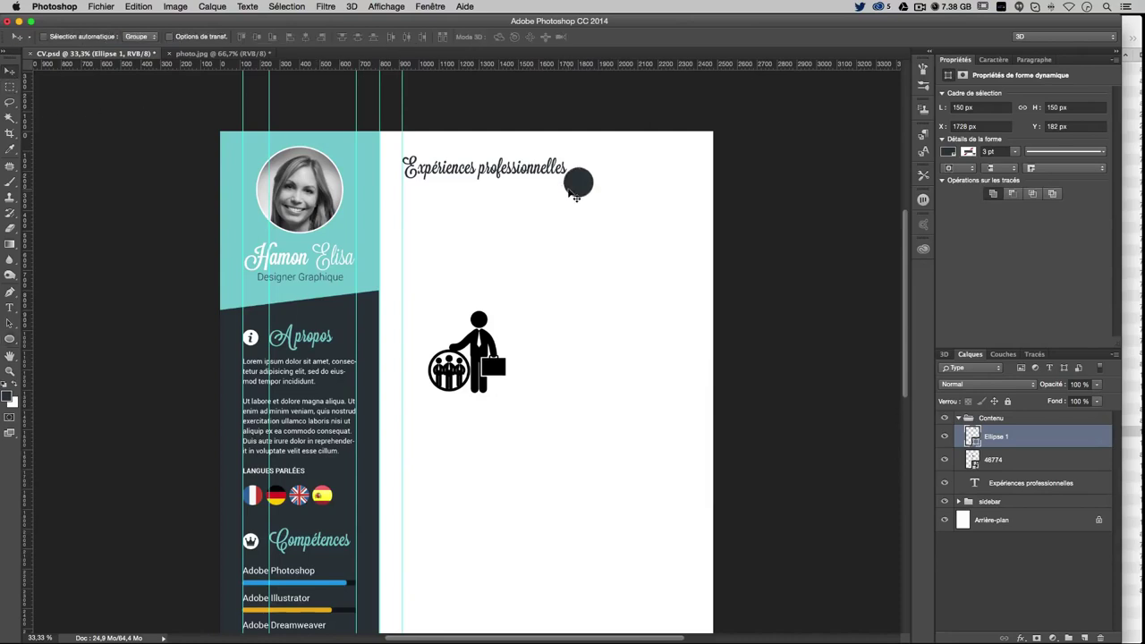
left_click_drag(570, 190, 408, 177)
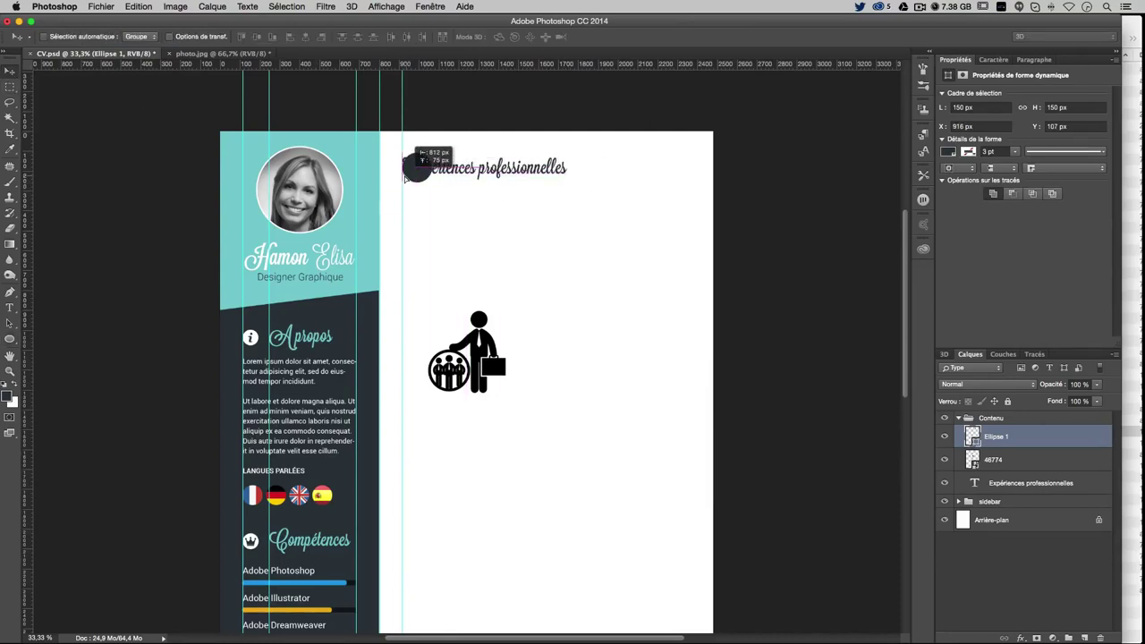
left_click_drag(404, 178, 563, 181)
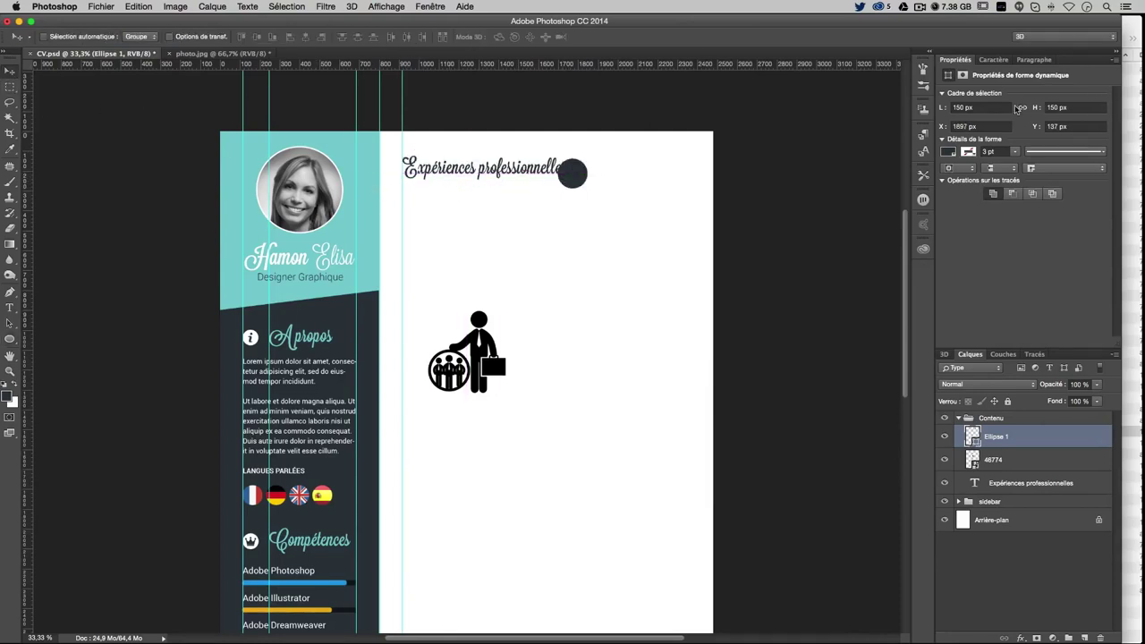
type("130")
key("Tab")
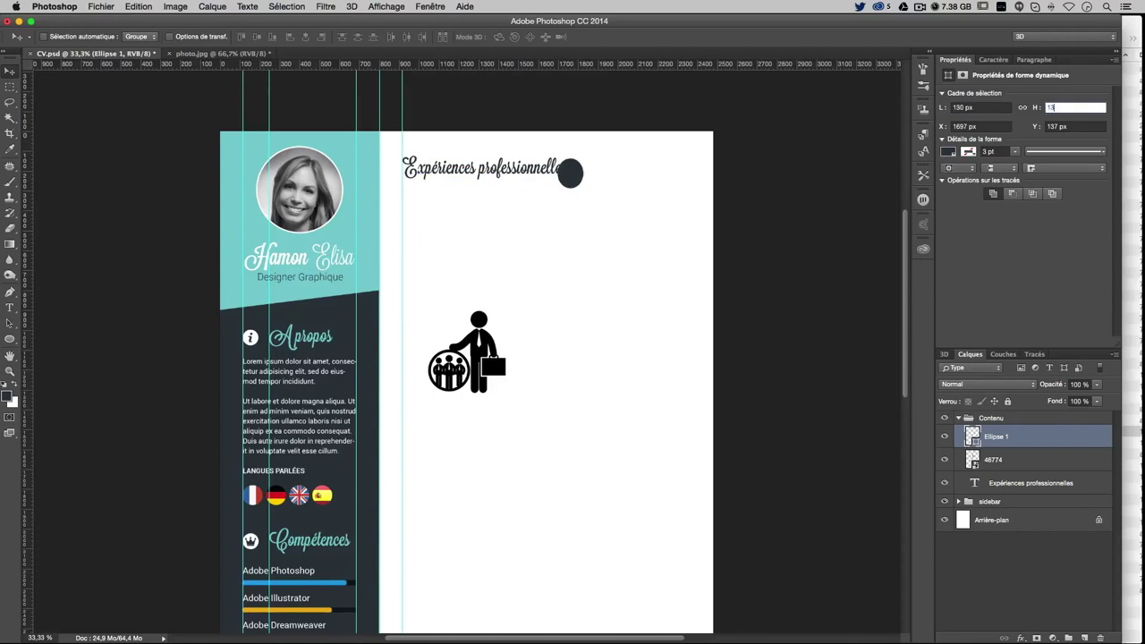
type("130")
key("Return")
left_click_drag(608, 210, 452, 202)
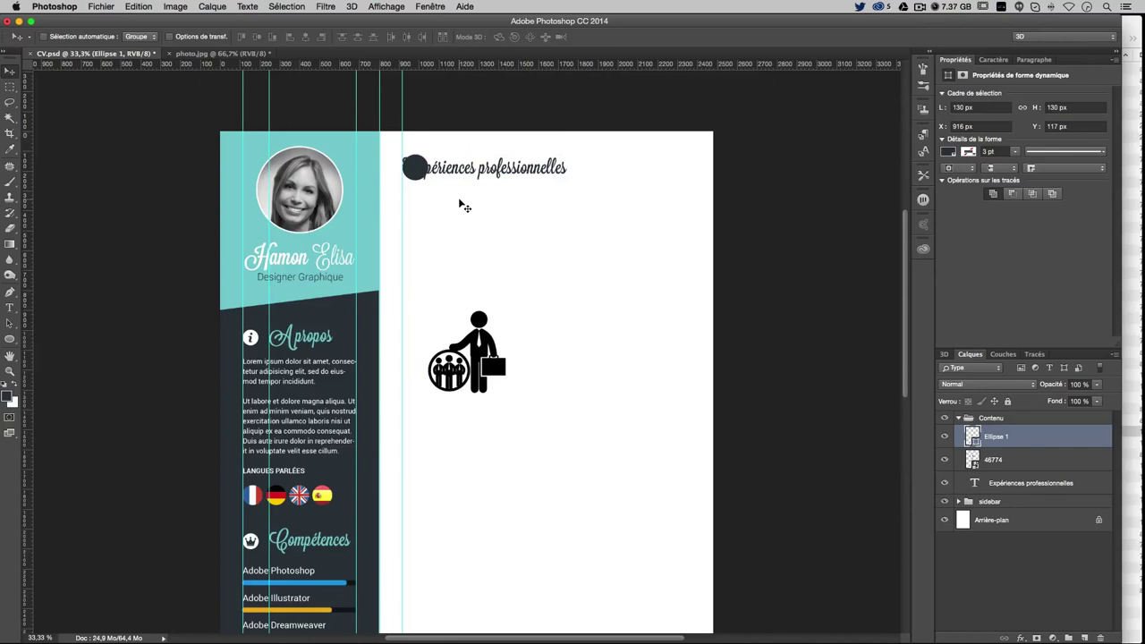
- Shift the heading right and add a vertical guide 100 px past the circle
right_click(528, 174)
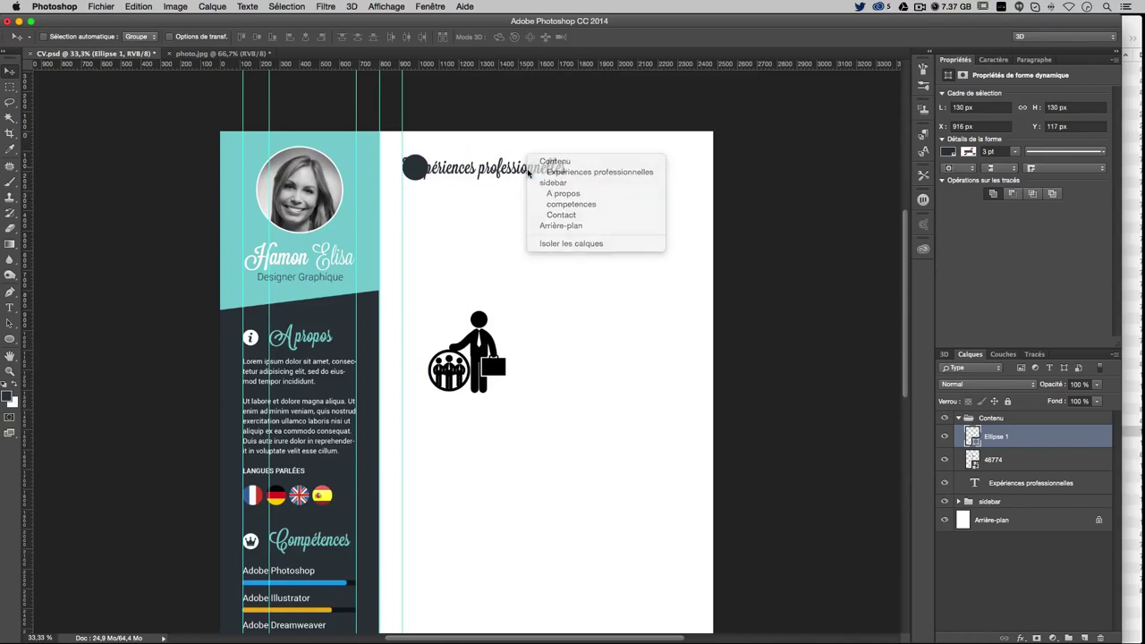
left_click(529, 174)
left_click_drag(501, 191, 547, 192)
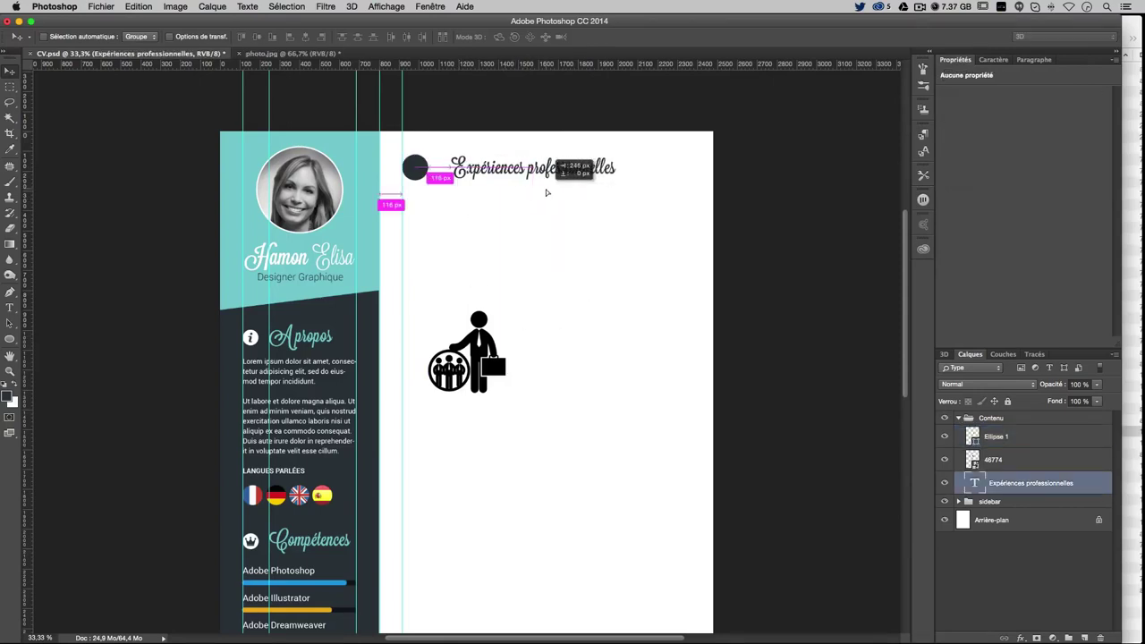
left_click(10, 87)
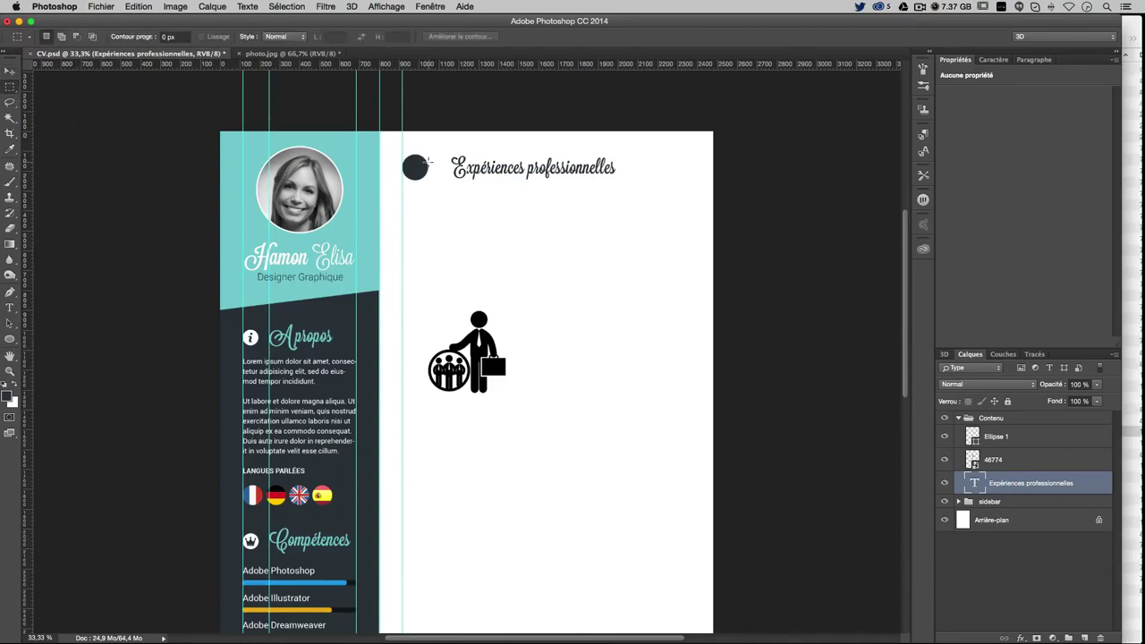
left_click_drag(427, 163, 448, 174)
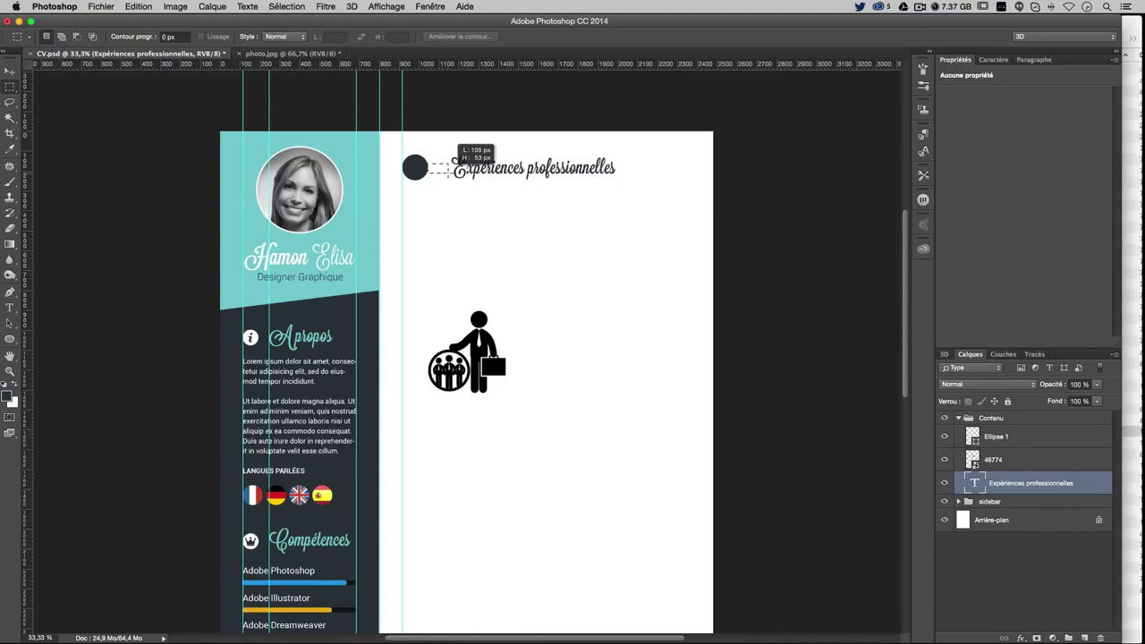
left_click_drag(448, 169, 447, 171)
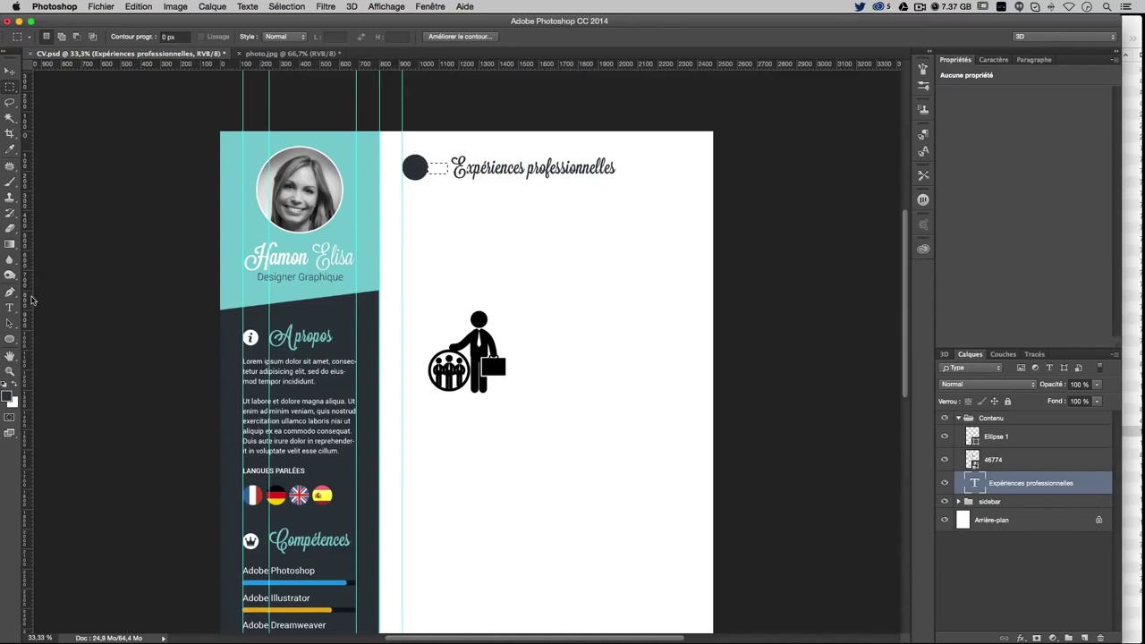
left_click_drag(25, 298, 446, 239)
left_click(391, 213)
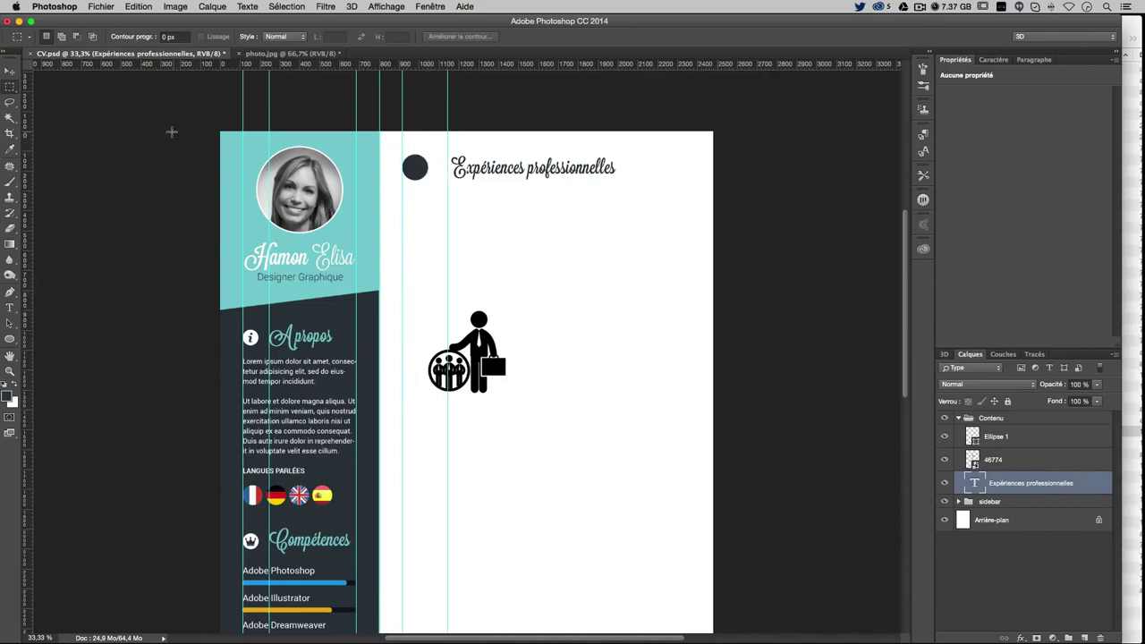
- Snap the Expériences professionnelles heading to the new guide and nudge it down slightly
left_click(9, 70)
right_click(482, 161)
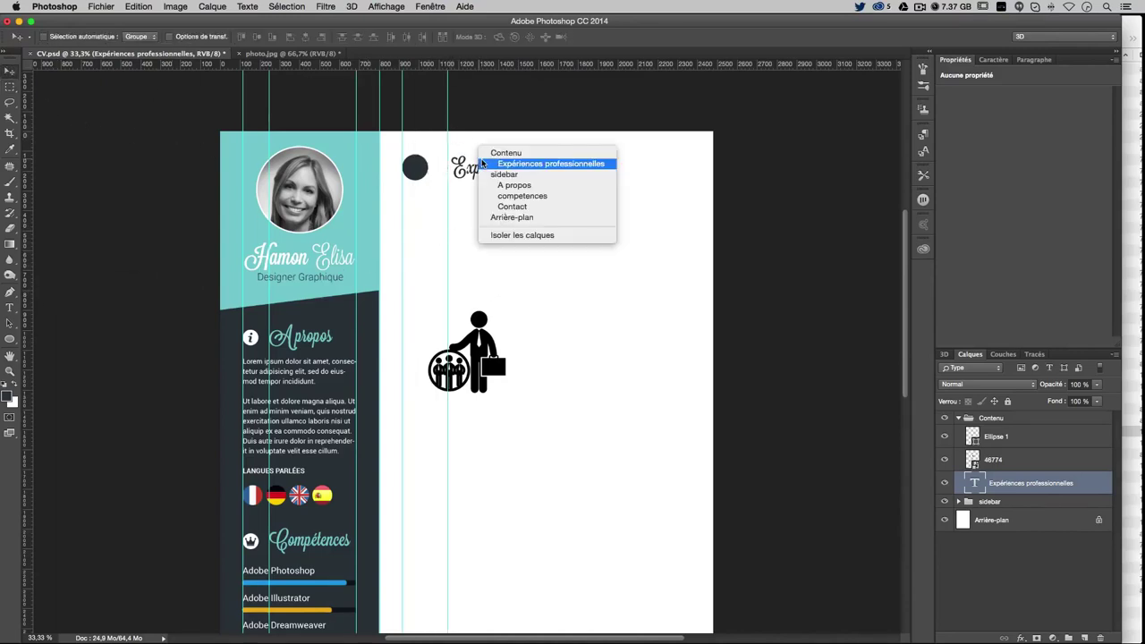
left_click(523, 166)
left_click_drag(544, 176, 540, 176)
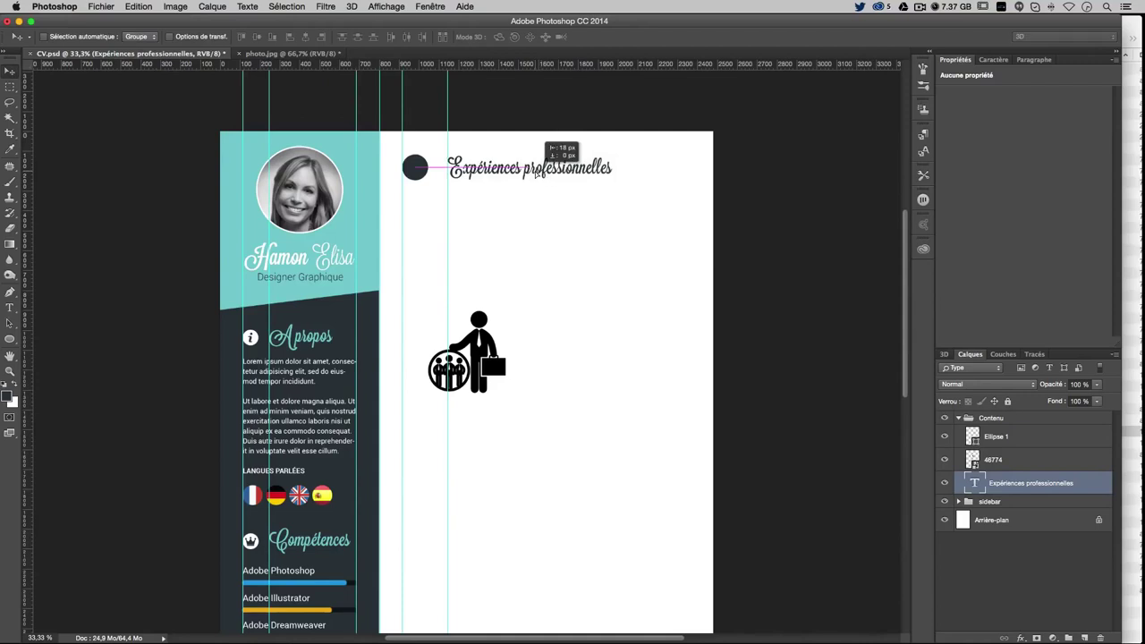
key("Down")
key("Down")
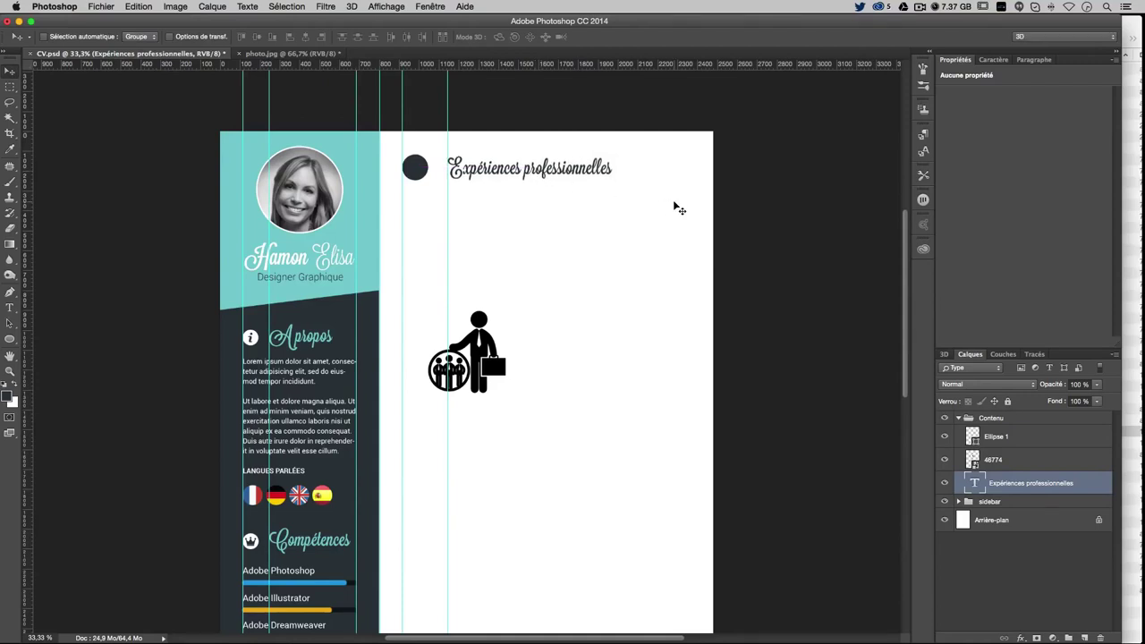
- Toggle the guides, add a guide at the heading's left edge, and reselect the heading layer
key("ctrl+semicolon")
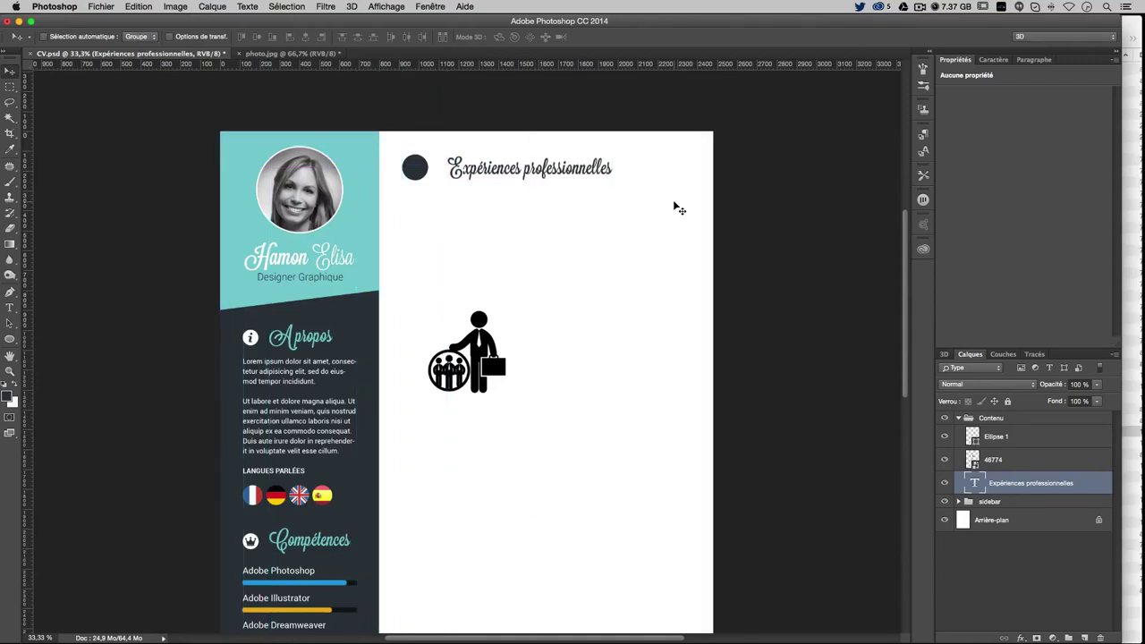
key("ctrl+z")
key("ctrl+z")
key("ctrl+semicolon")
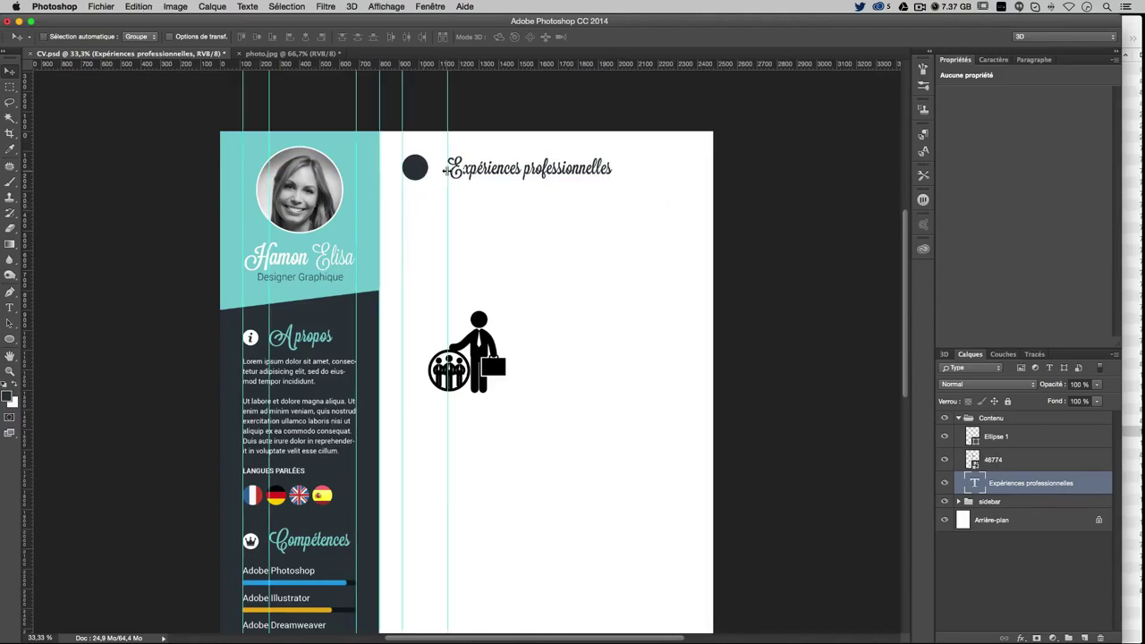
left_click_drag(447, 172, 437, 171)
right_click(469, 170)
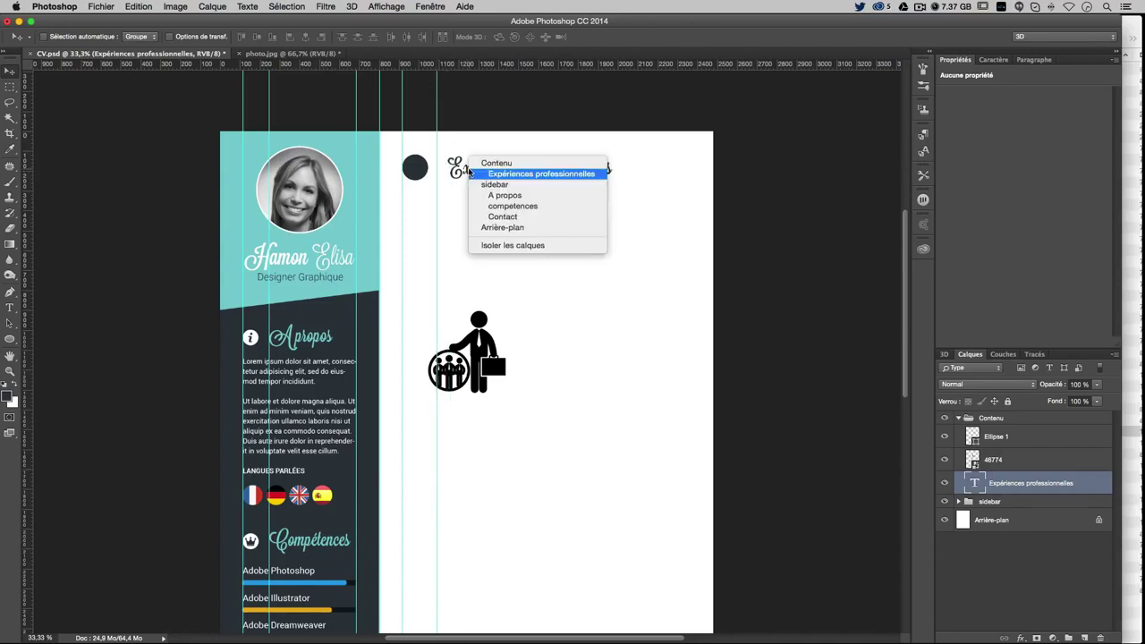
left_click(500, 173)
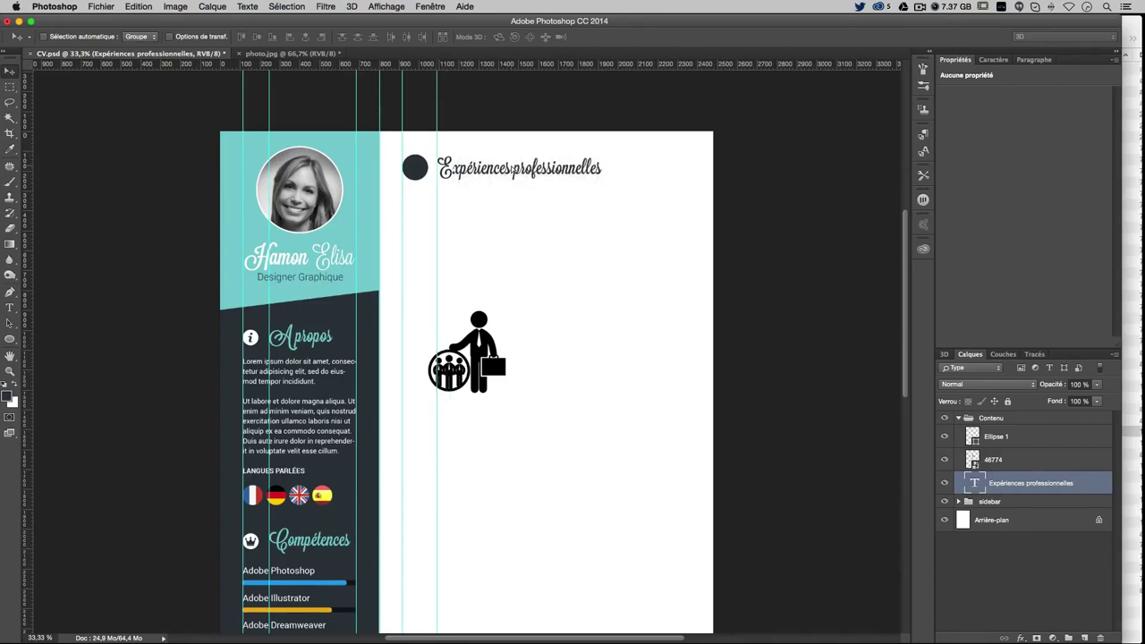
key("ctrl+h")
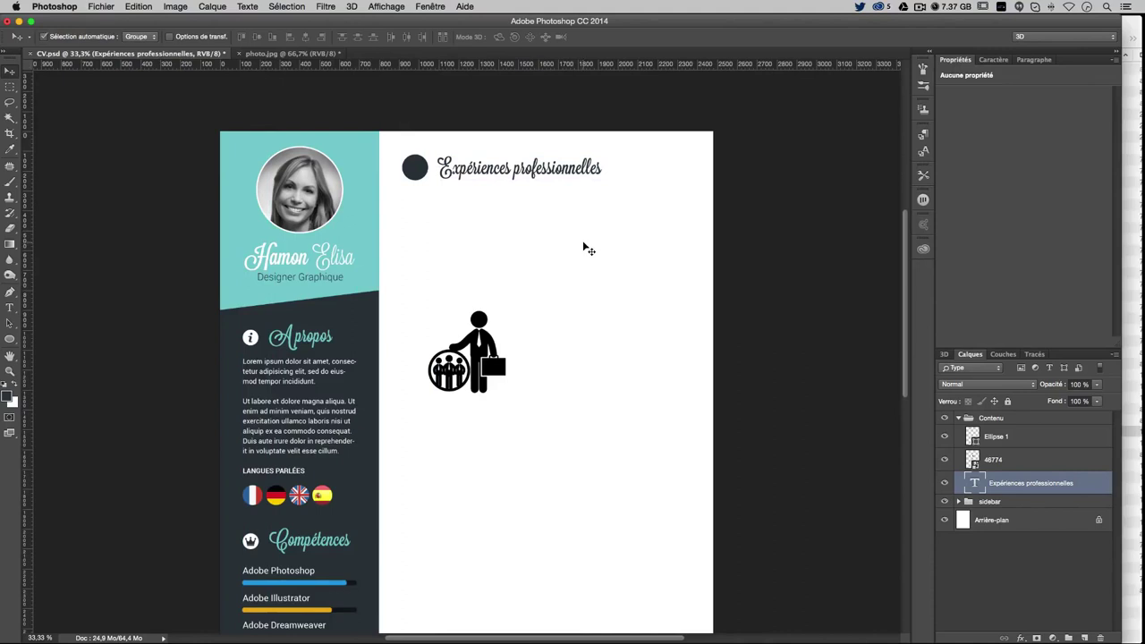
key("ctrl+h")
- Rename the Ellipse 1 layer to puce and give it a red label
right_click(479, 309)
left_click(485, 327)
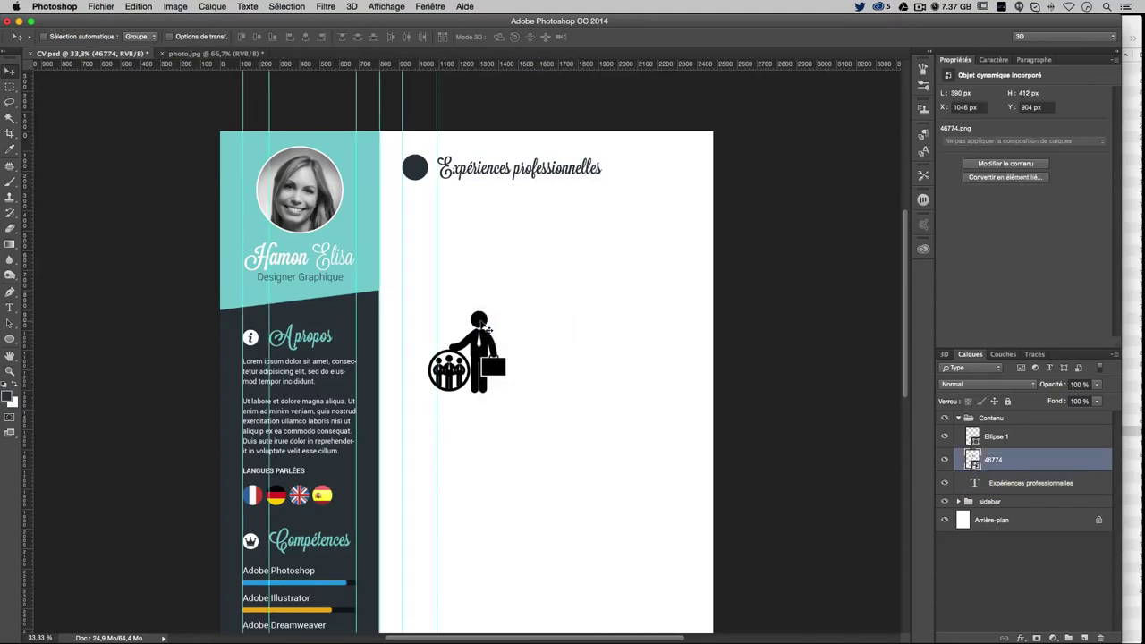
double_click(996, 438)
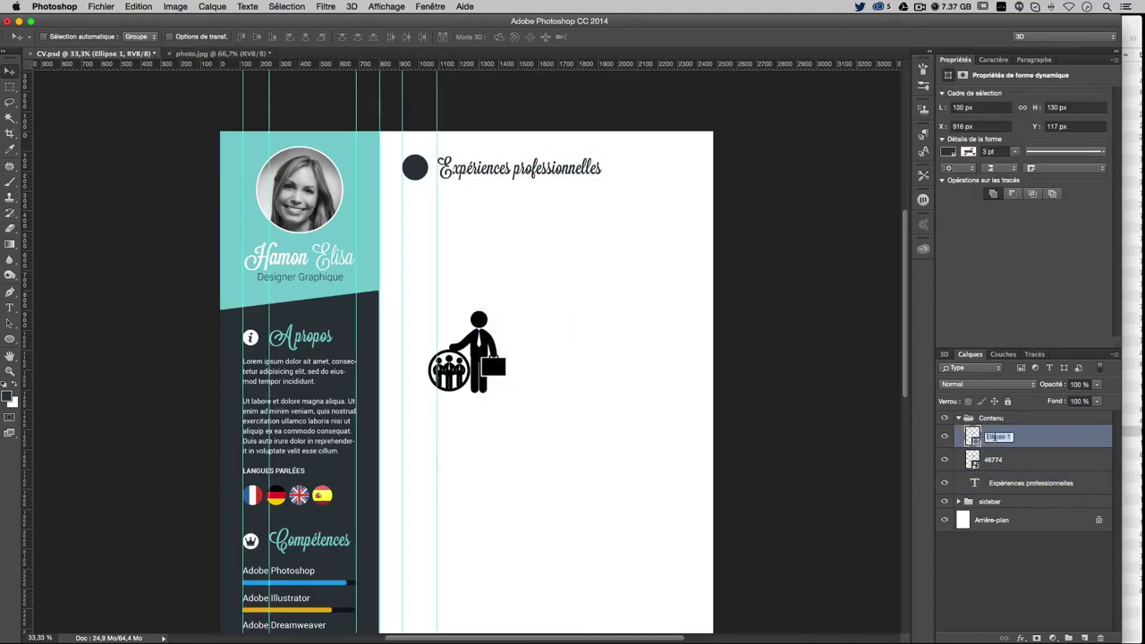
type("puce")
key("Return")
right_click(1017, 442)
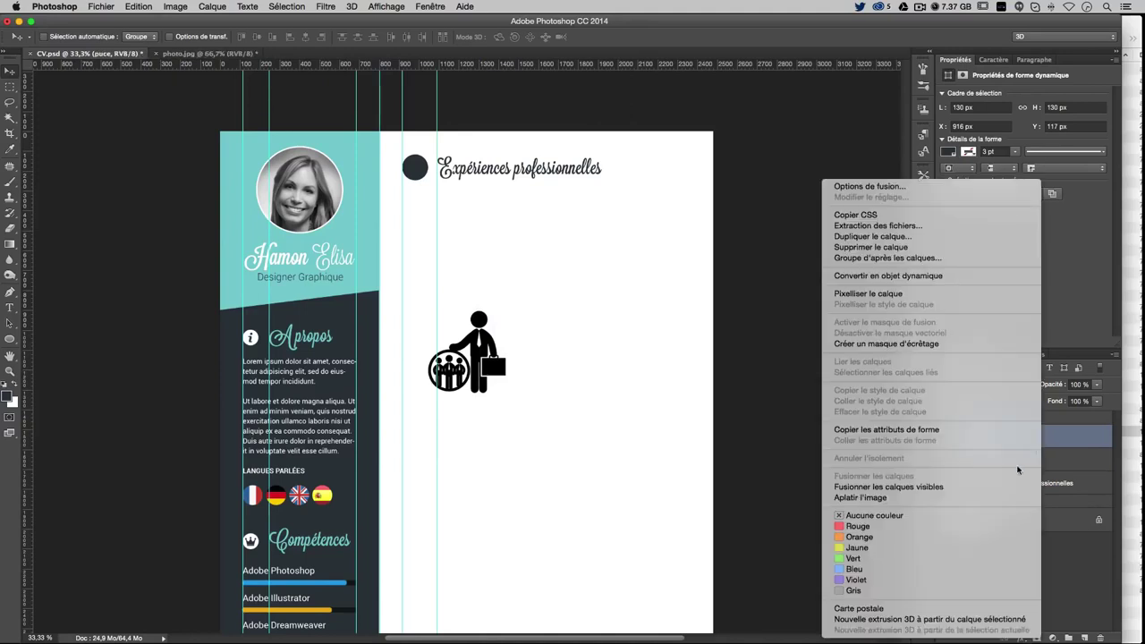
left_click(898, 526)
- Shrink the 46774 icon to about 94×100 px
left_click(1011, 458)
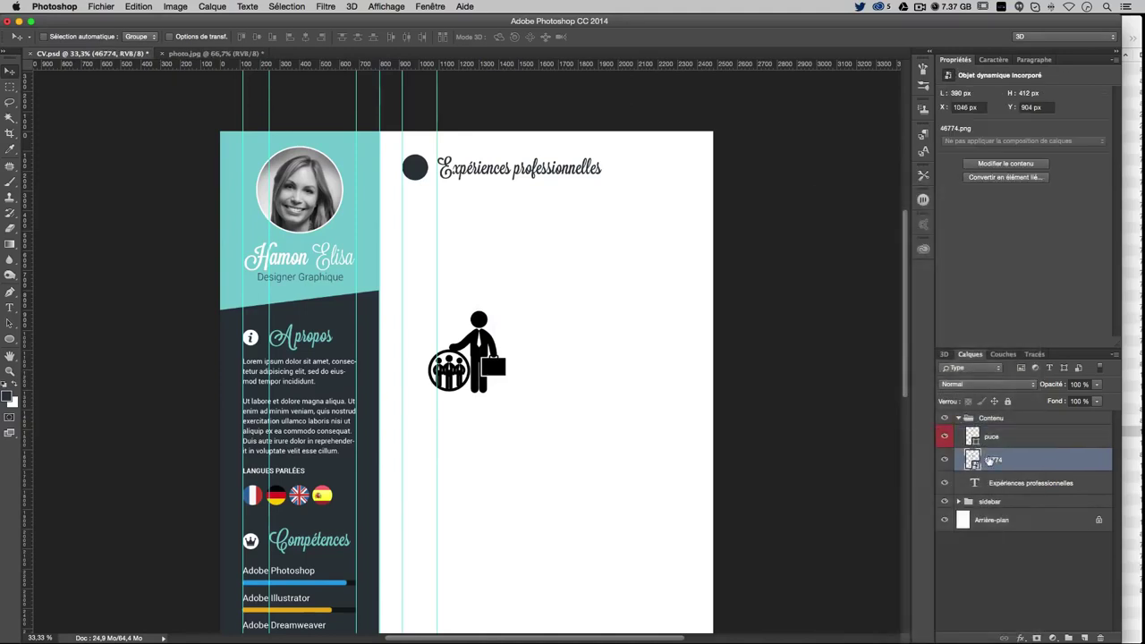
key("ctrl+t")
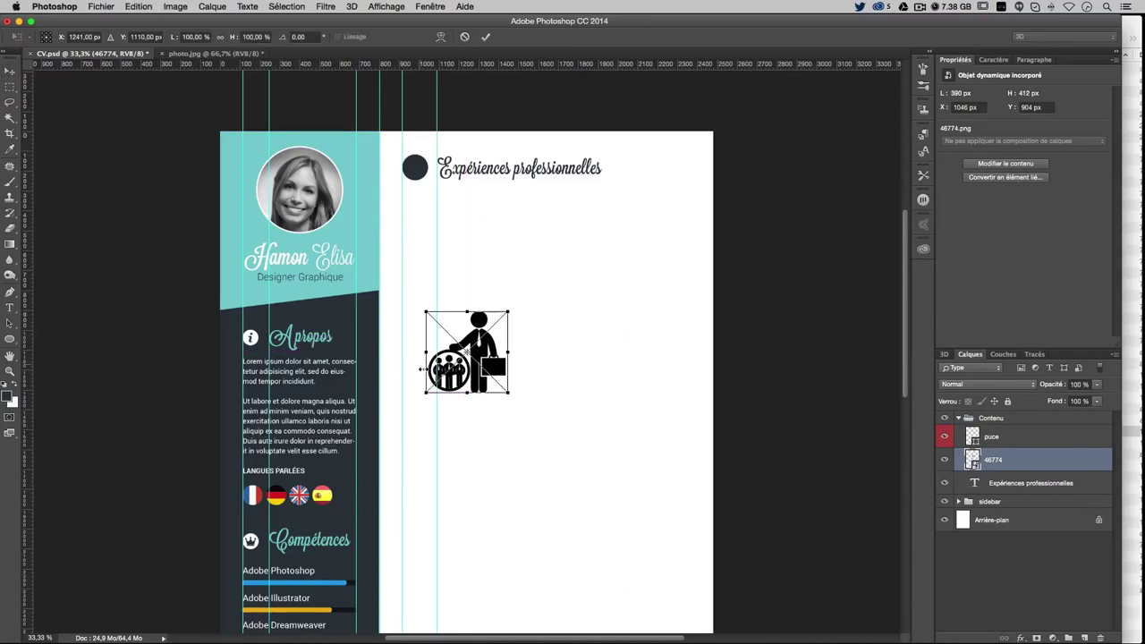
left_click_drag(540, 399, 450, 329)
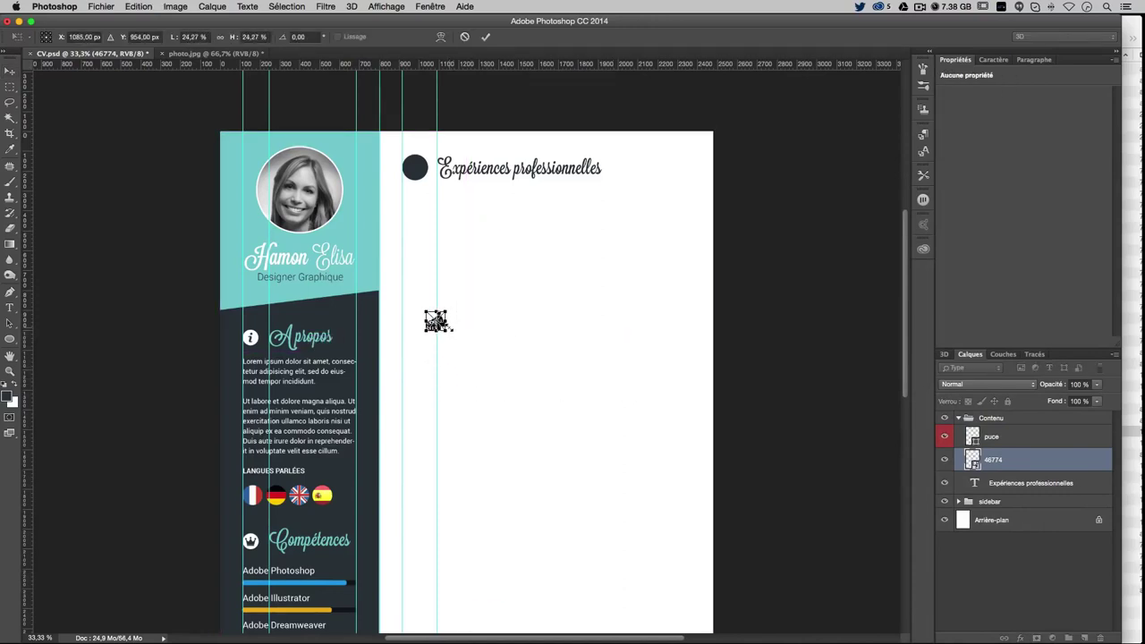
key("Return")
- Add a Color Overlay layer style to the icon with colour 333333
double_click(1027, 465)
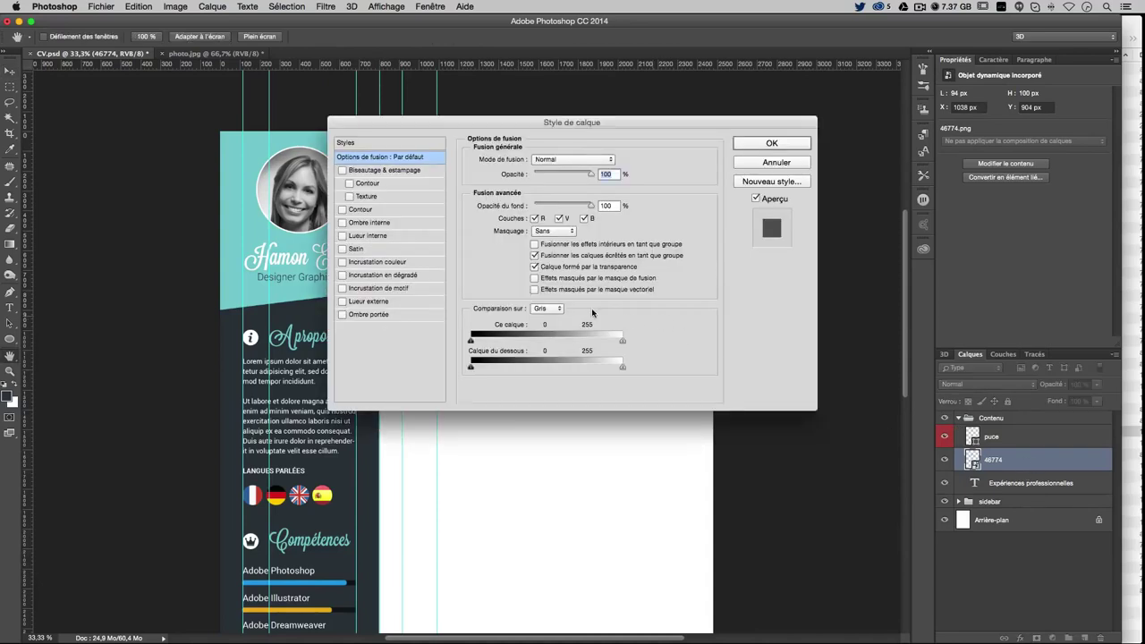
left_click(341, 262)
left_click(615, 160)
type("333333")
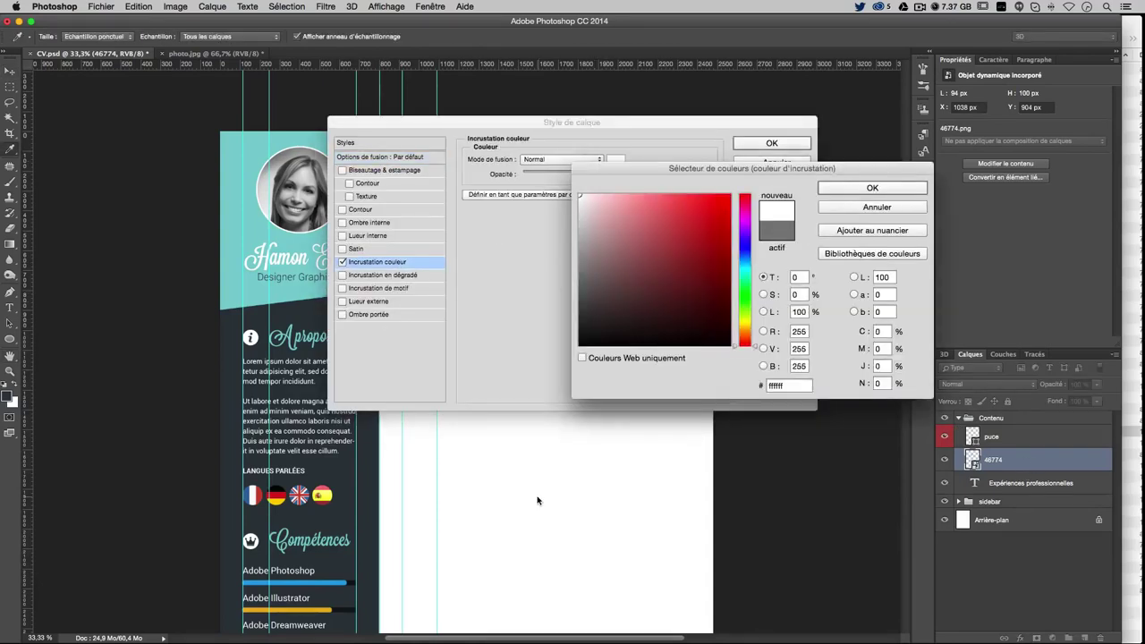
key("Return")
key("Return")
- Stack the icon above puce, shrink it to 81×85 px, and centre it on the circle
left_click_drag(535, 403, 524, 302)
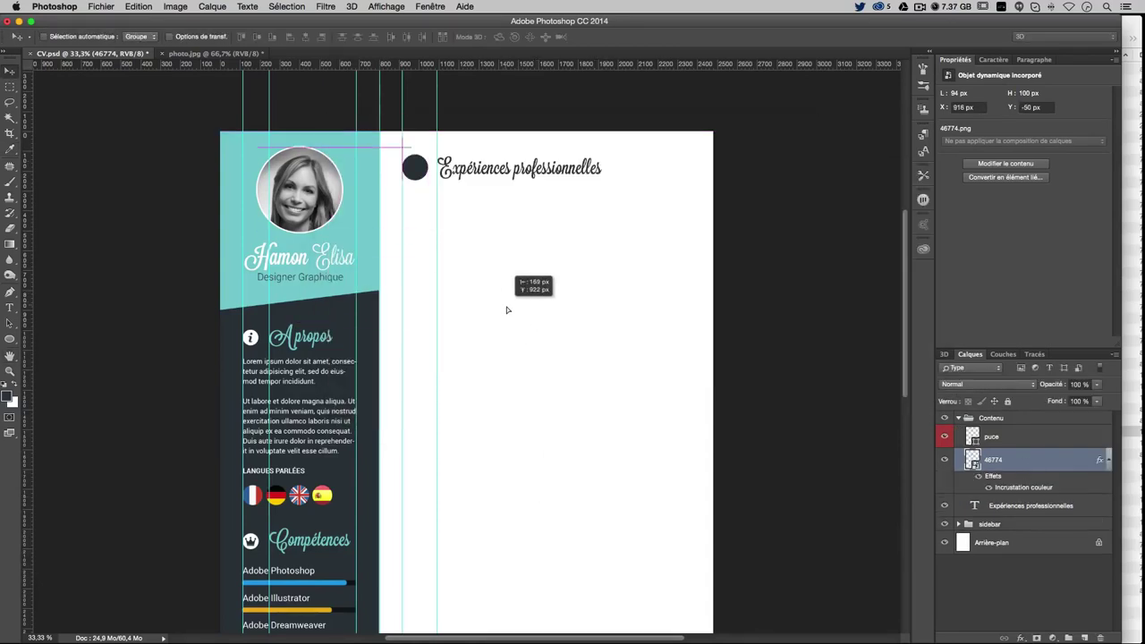
key("ctrl+t")
key("Return")
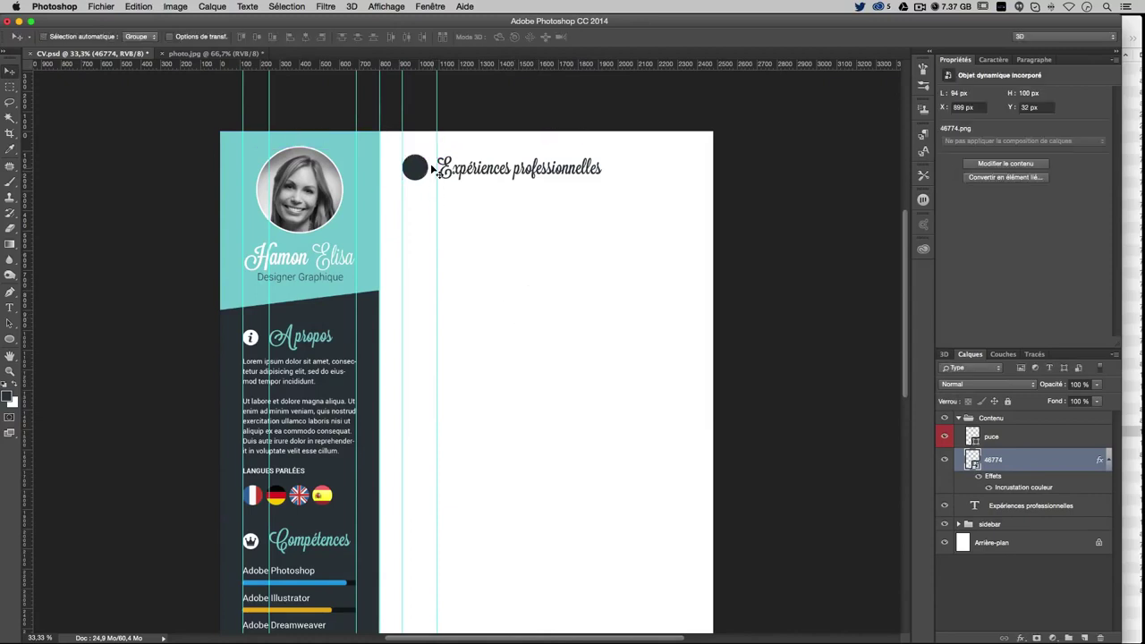
left_click_drag(1009, 463, 1011, 434)
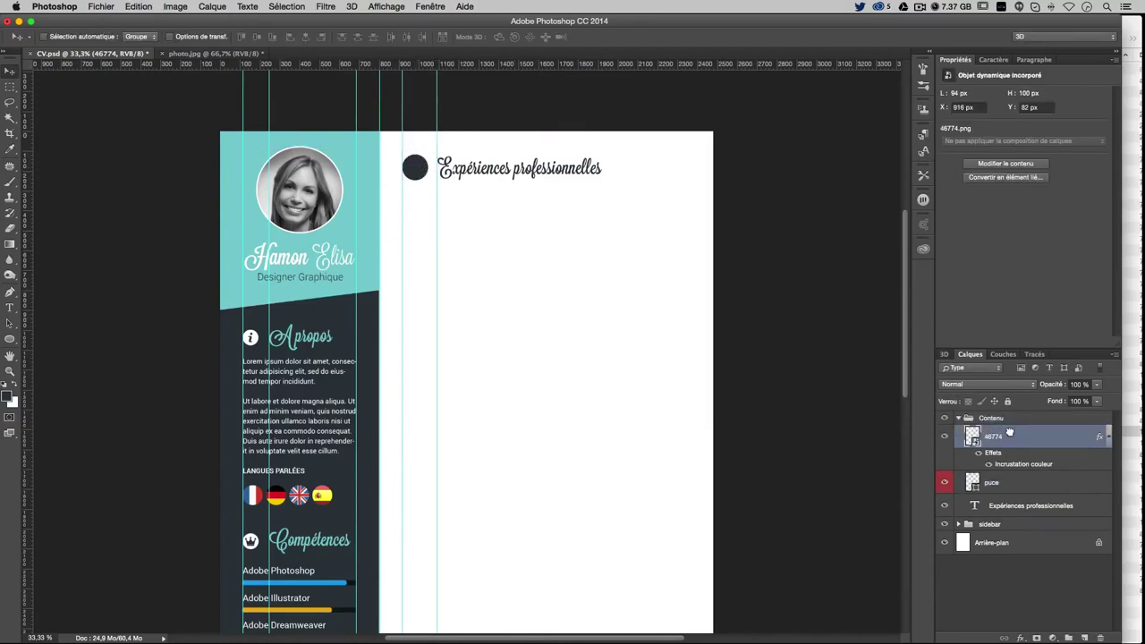
left_click_drag(430, 249, 431, 256)
key("ctrl+t")
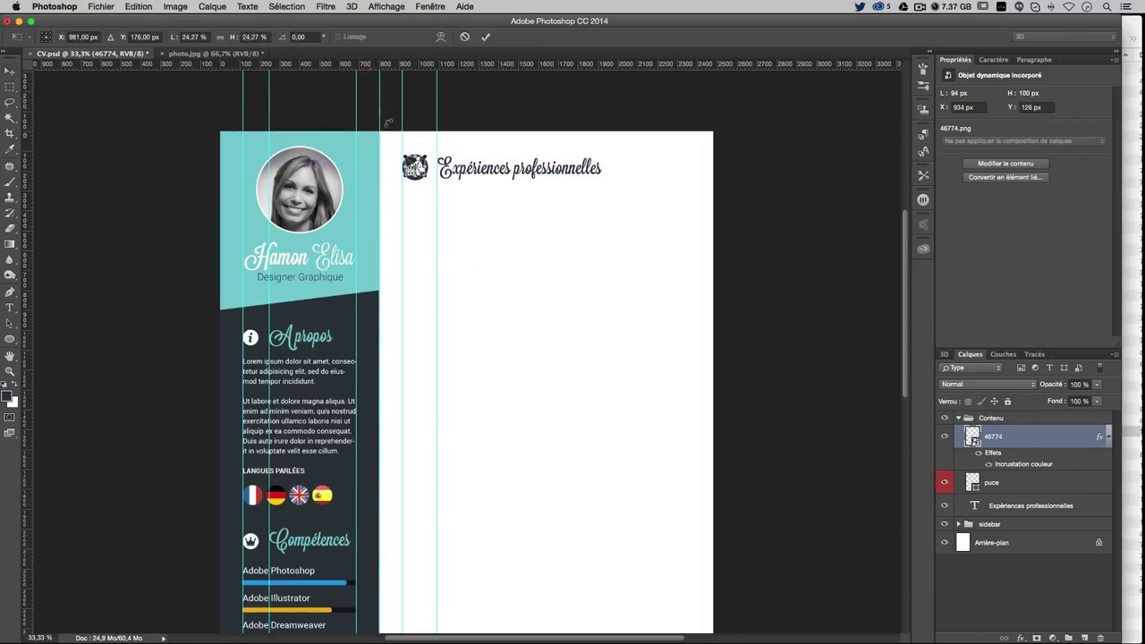
left_click_drag(431, 153, 428, 157)
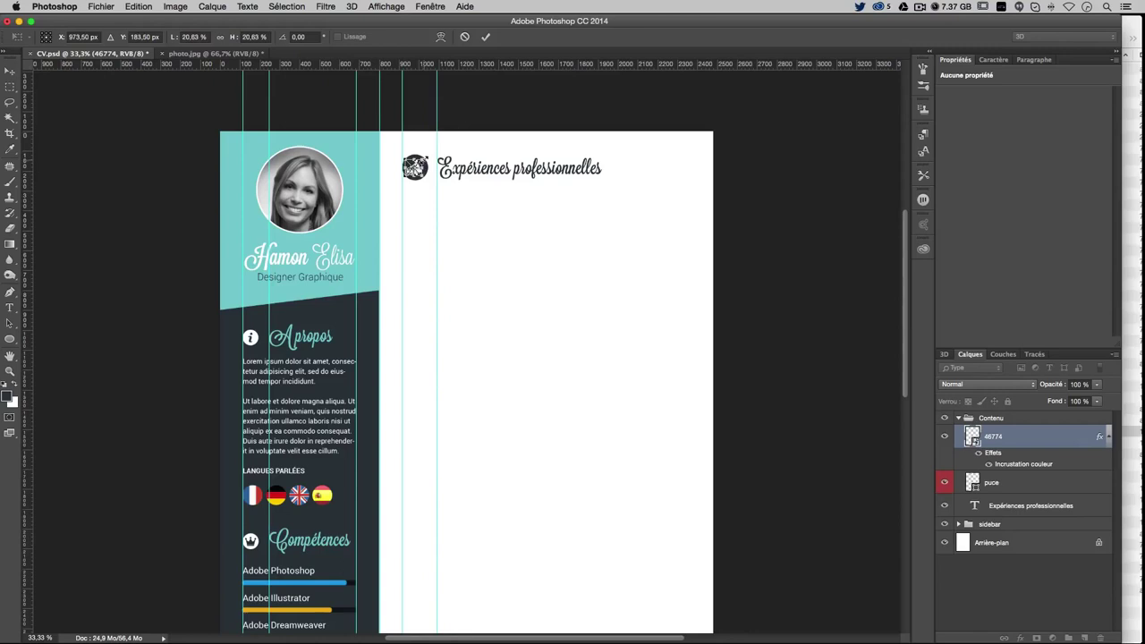
key("Return")
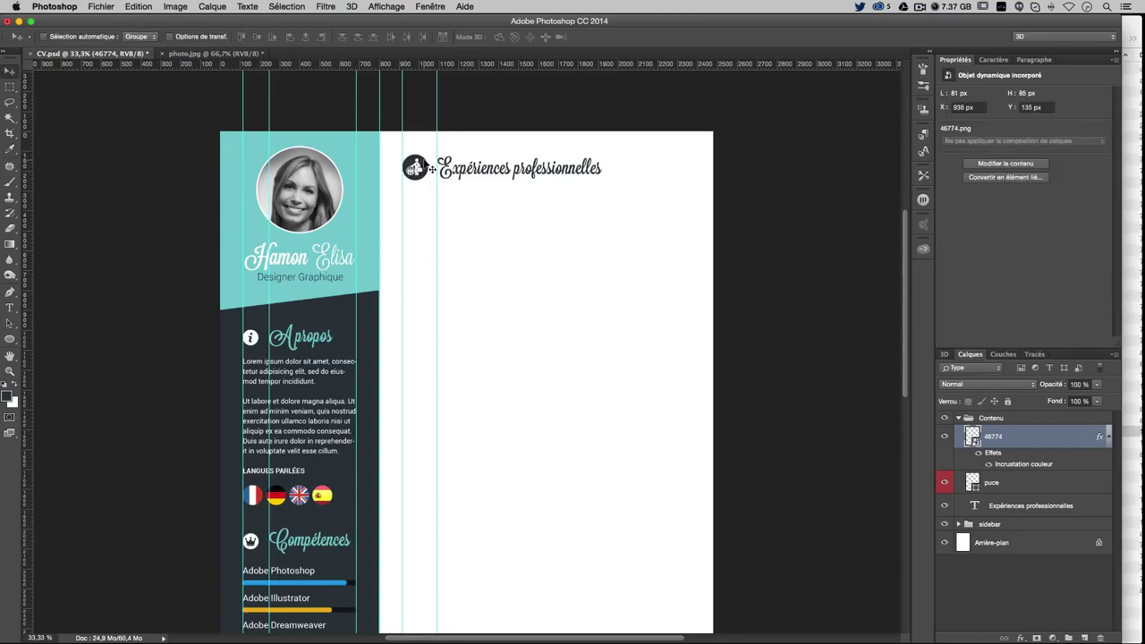
left_click_drag(431, 168, 430, 167)
key("ctrl+semicolon")
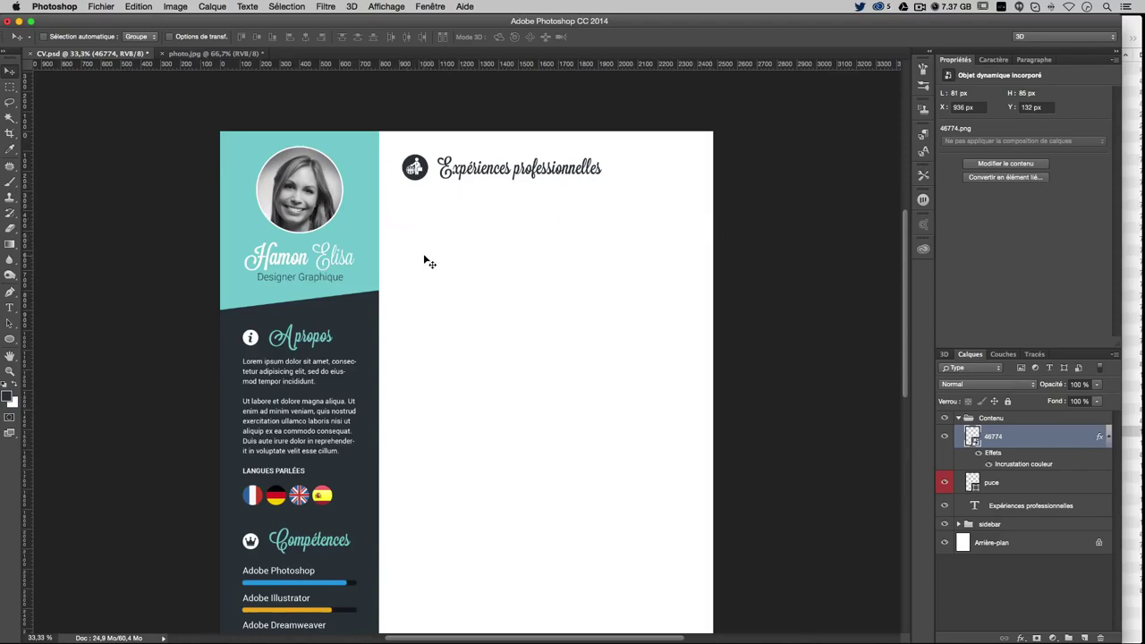
- Duplicate the puce circle and tag the copy with a green label
left_click(1035, 490)
key("ctrl+j")
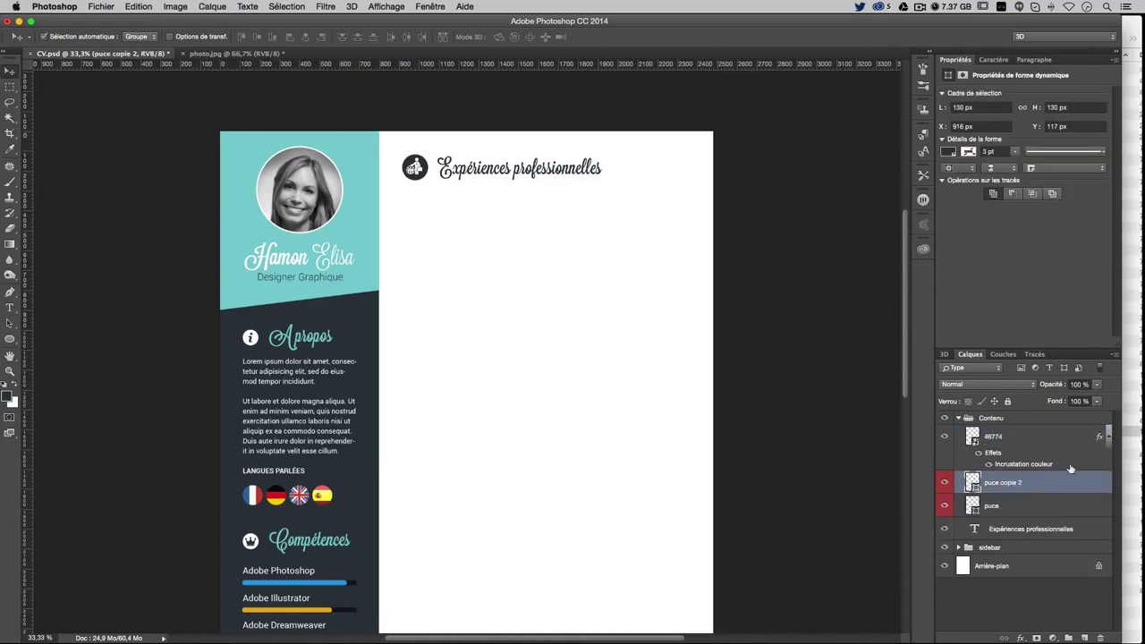
right_click(1002, 479)
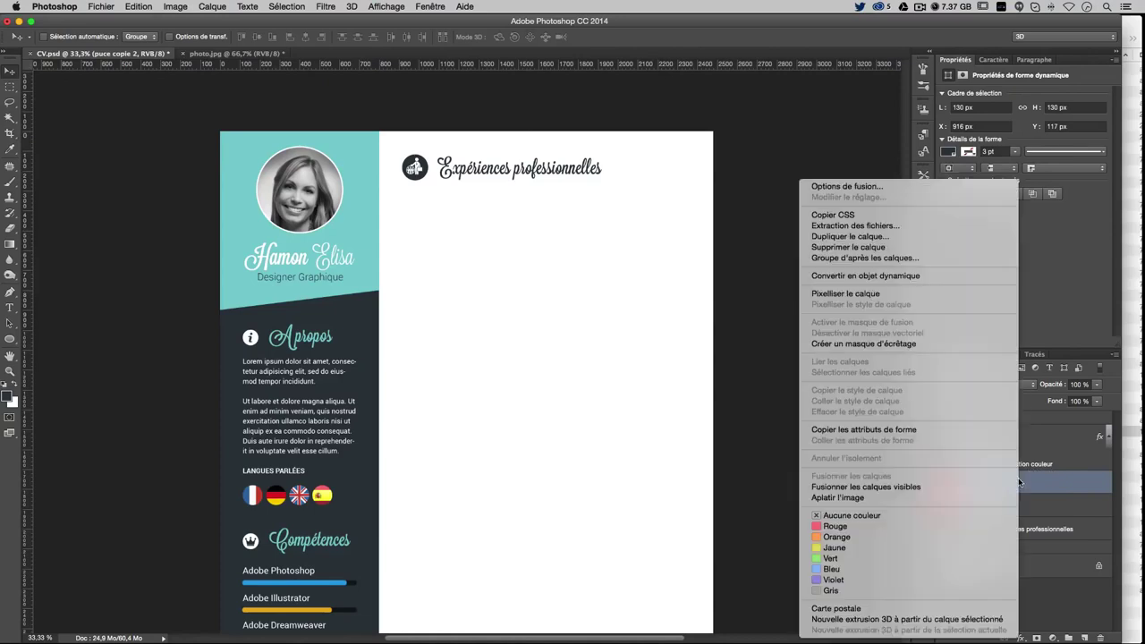
left_click(885, 554)
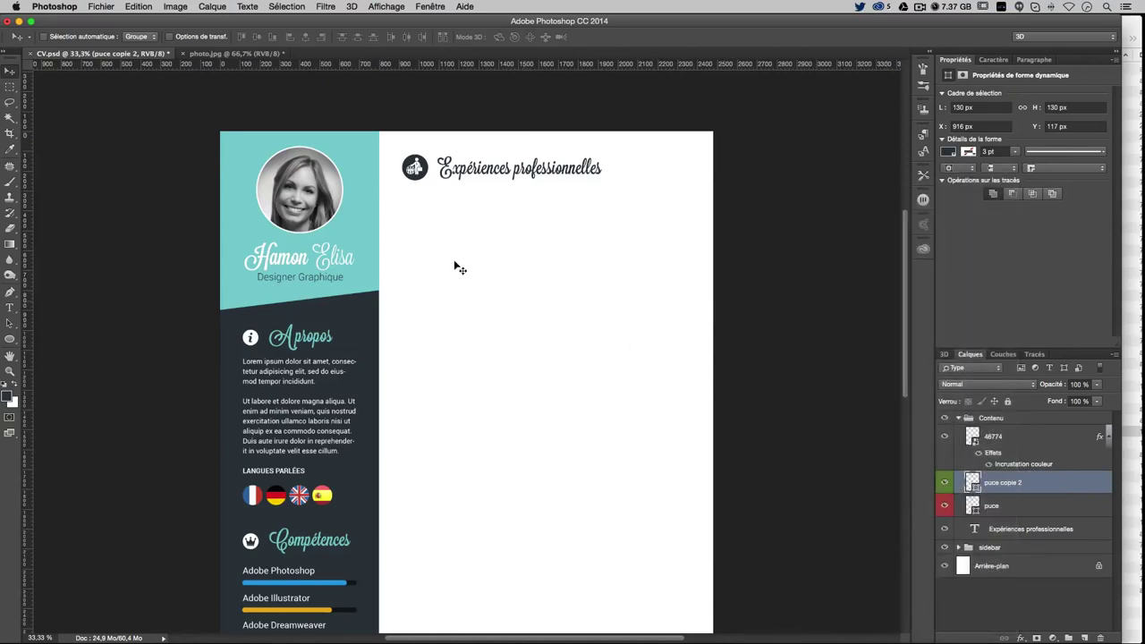
- Shrink the copy to 75×75 px, move it below the icon, and fill it with the sidebar teal
key("ctrl+t")
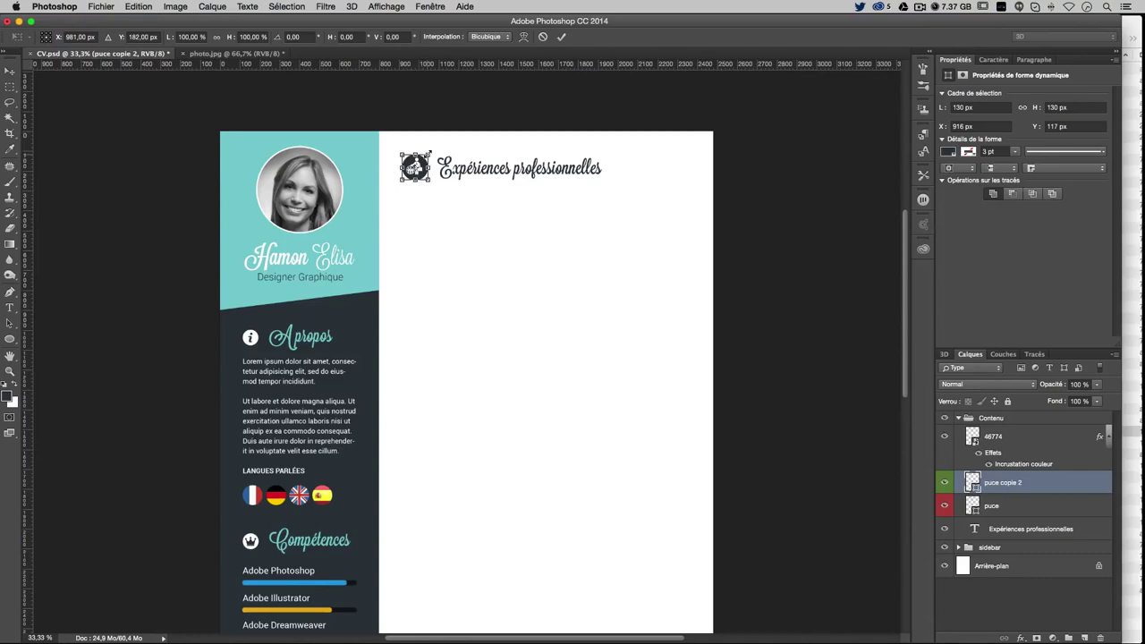
mouse_move(430, 152)
left_mouse_down()
mouse_move(420, 158)
mouse_move(435, 209)
left_mouse_up()
key("Return")
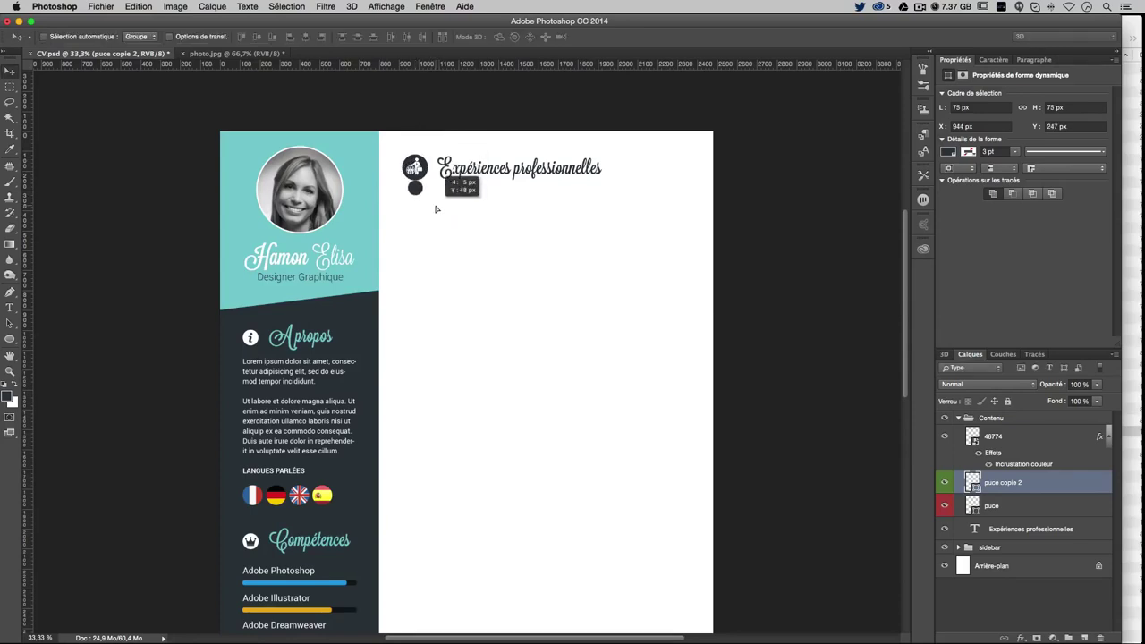
left_click_drag(436, 209, 444, 215)
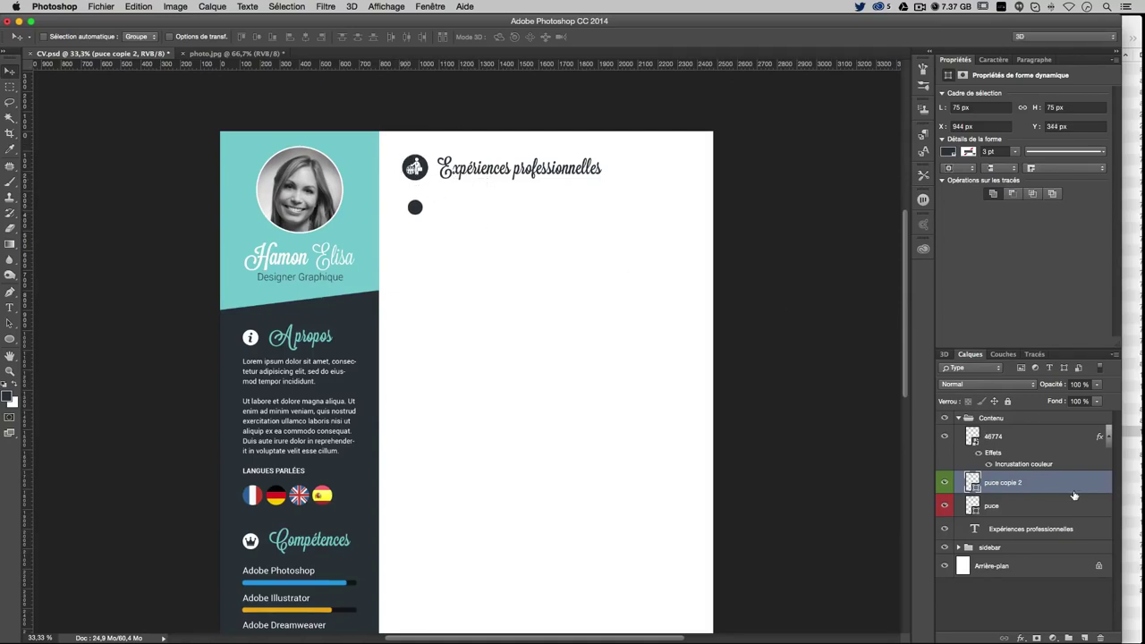
double_click(974, 483)
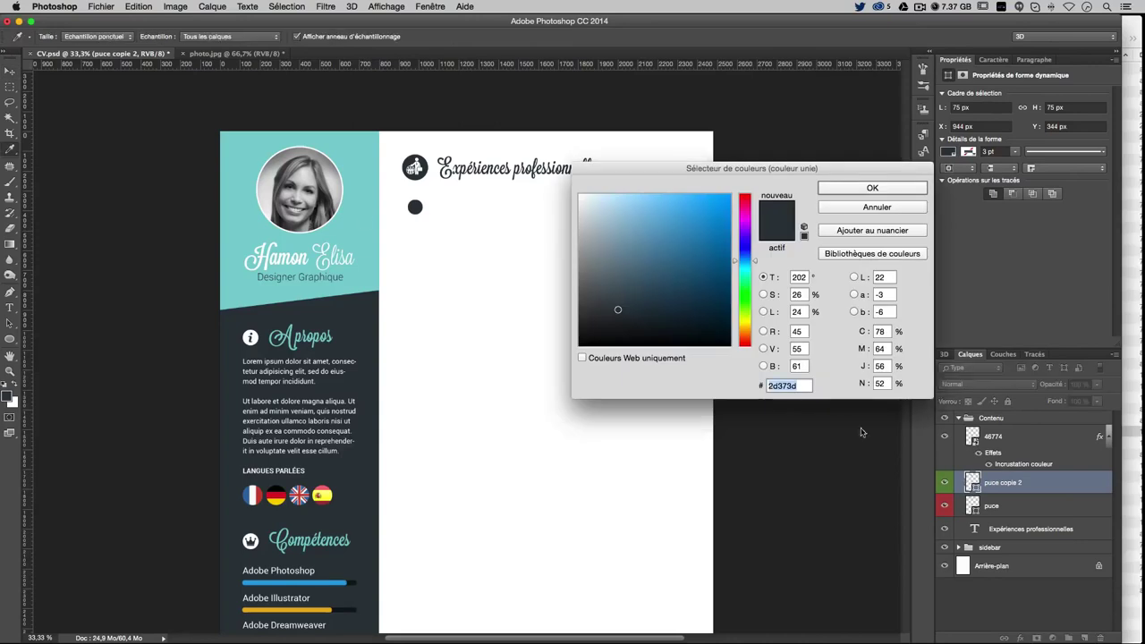
left_click(348, 223)
left_click(872, 188)
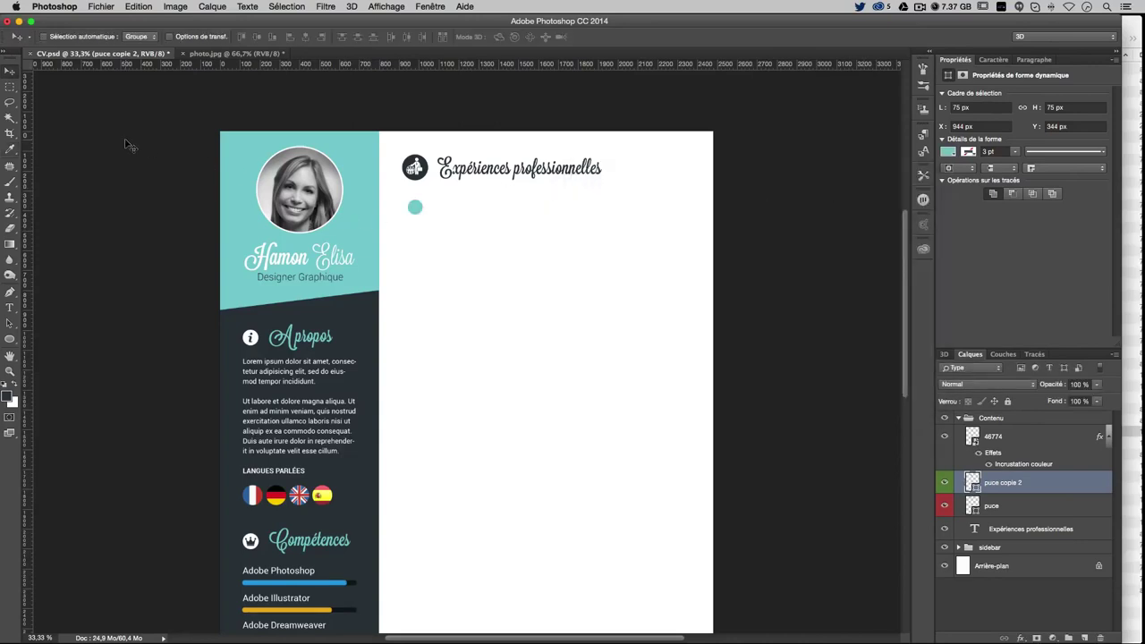
- Start a text line beside the teal bullet in Roboto Black with All Caps
left_click(10, 306)
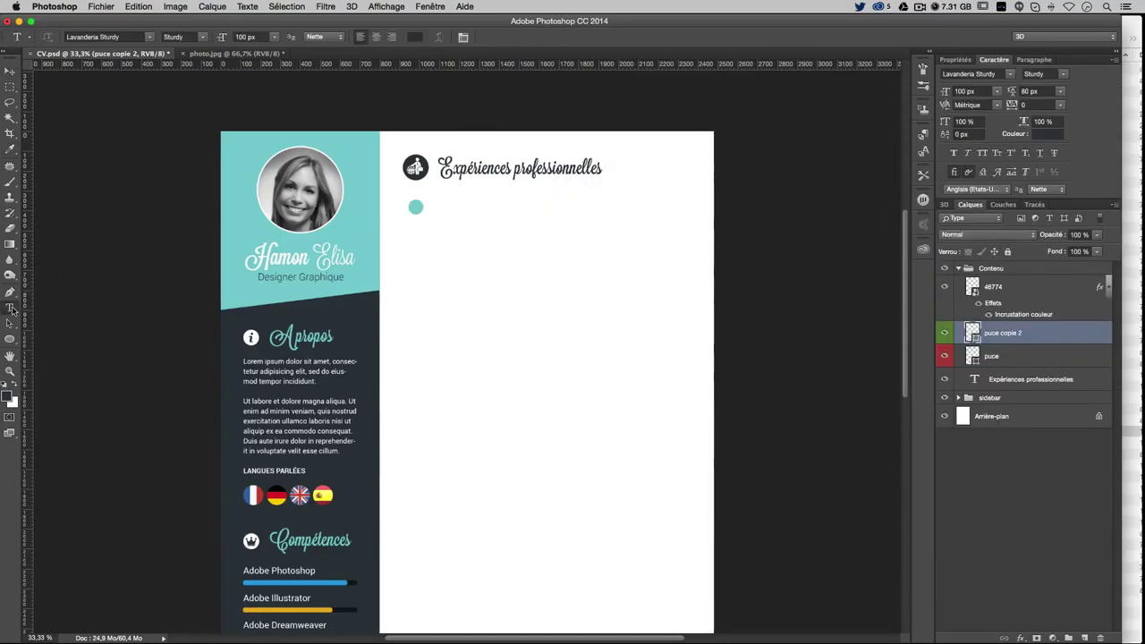
left_click(459, 210)
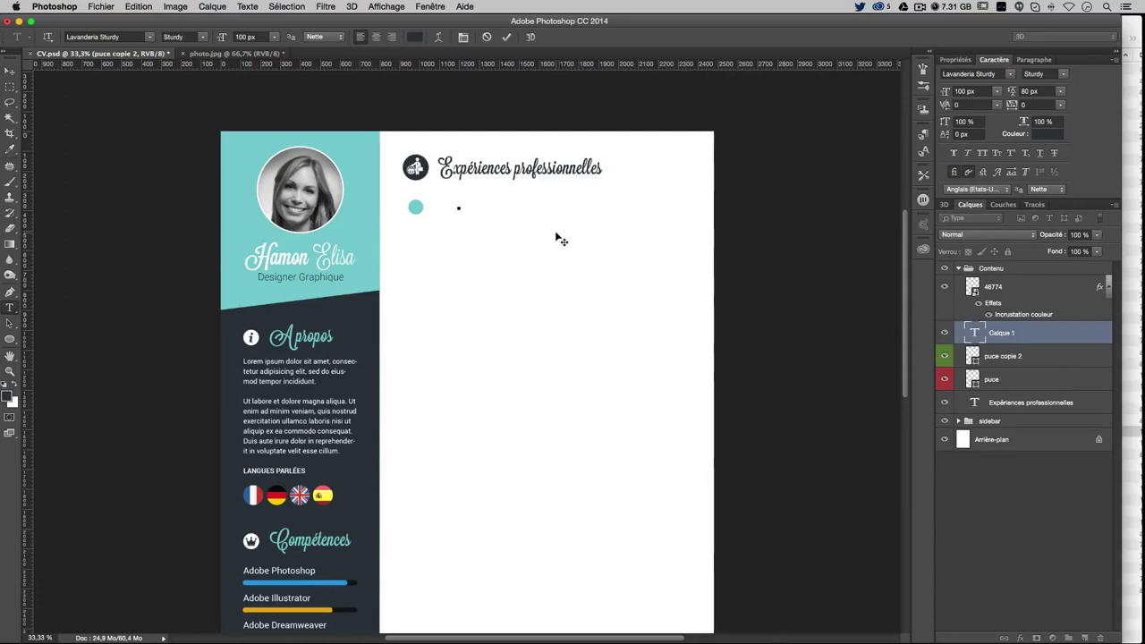
type("D")
type("e")
key("super+a")
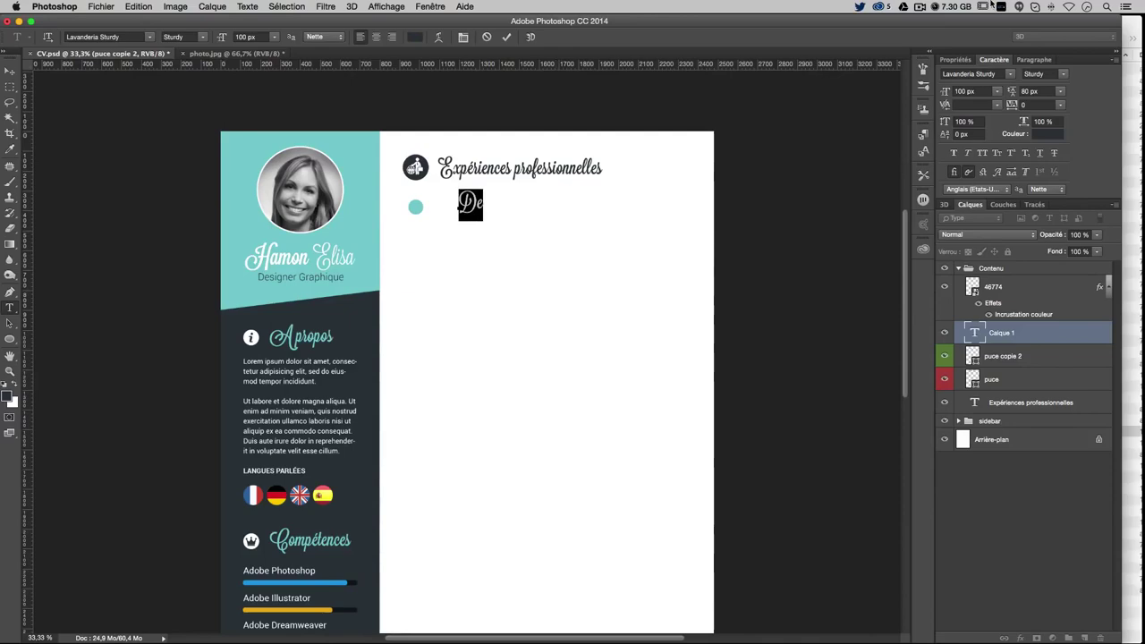
left_click(970, 73)
type("rob")
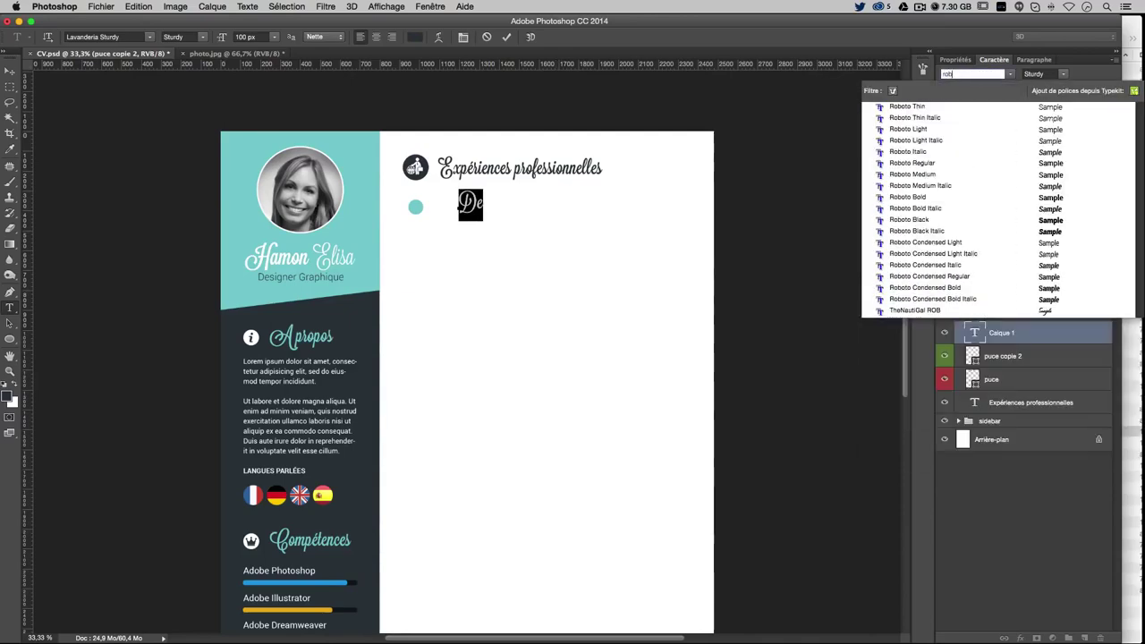
type("o")
left_click(949, 220)
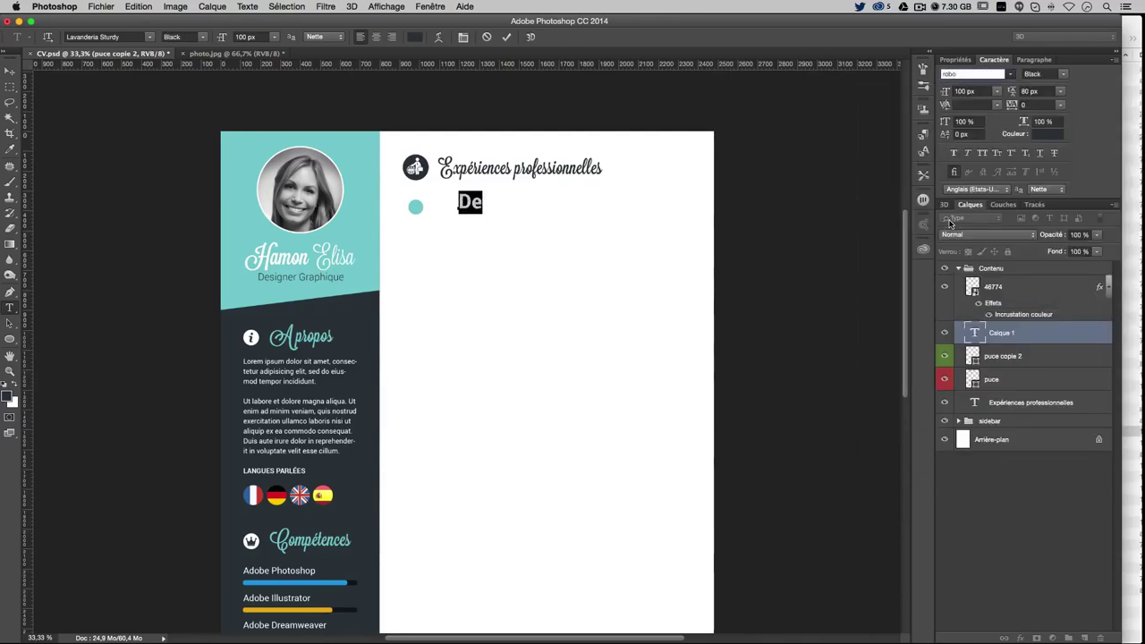
left_click(982, 153)
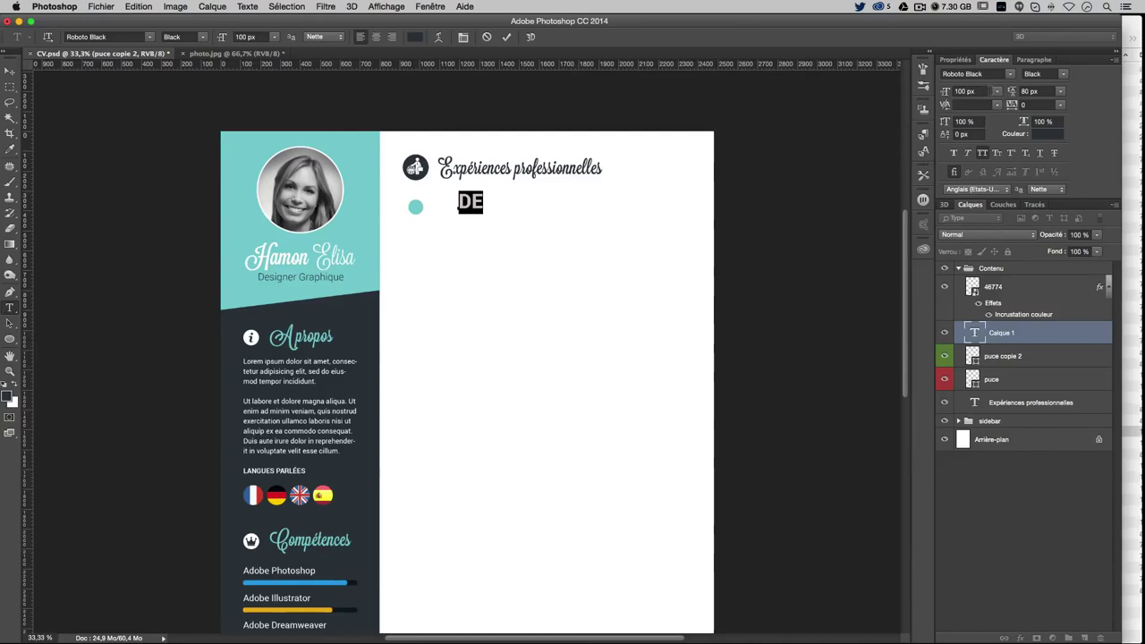
- Set the title text size to 60 px
left_click(980, 92)
left_click_drag(984, 91, 928, 90)
type("0")
key("Return")
key("Return")
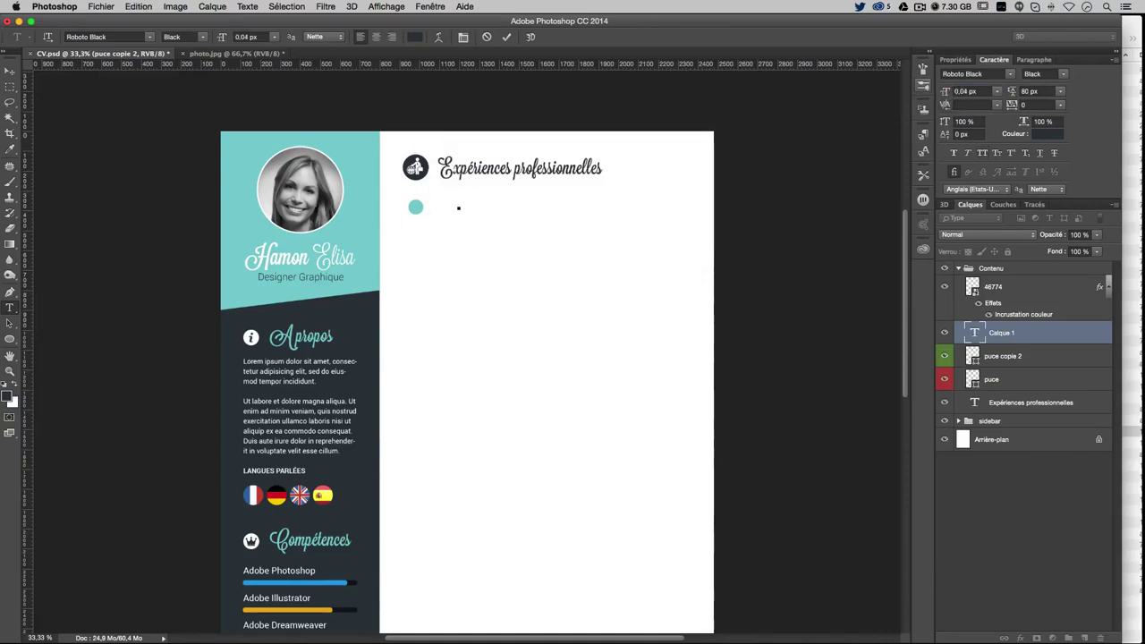
left_click(970, 92)
type("60")
key("Return")
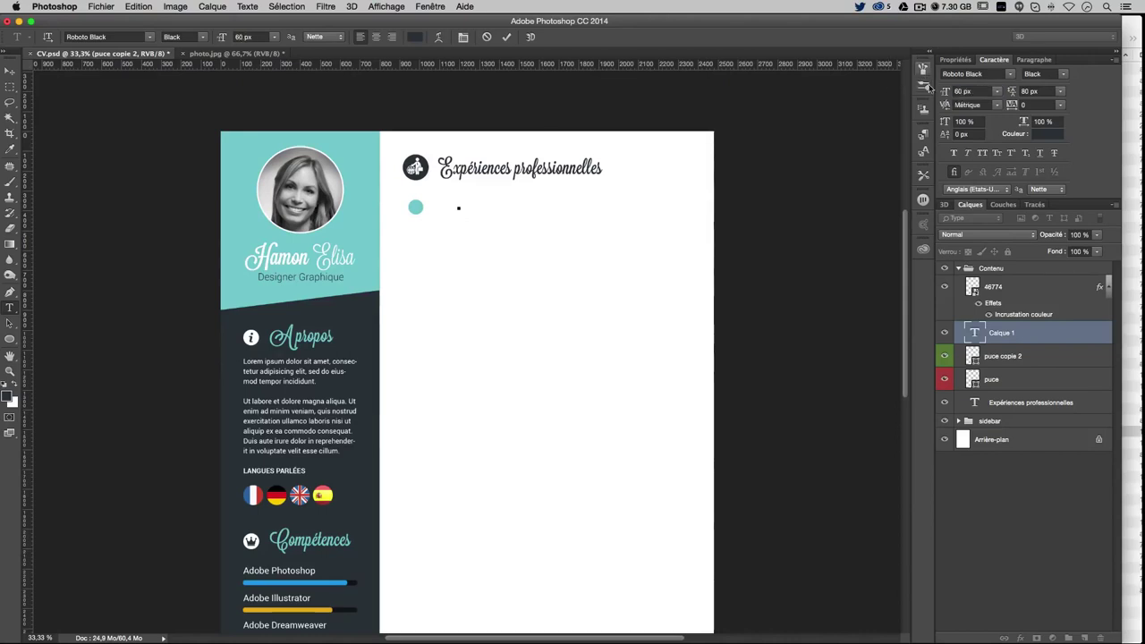
left_click(975, 338)
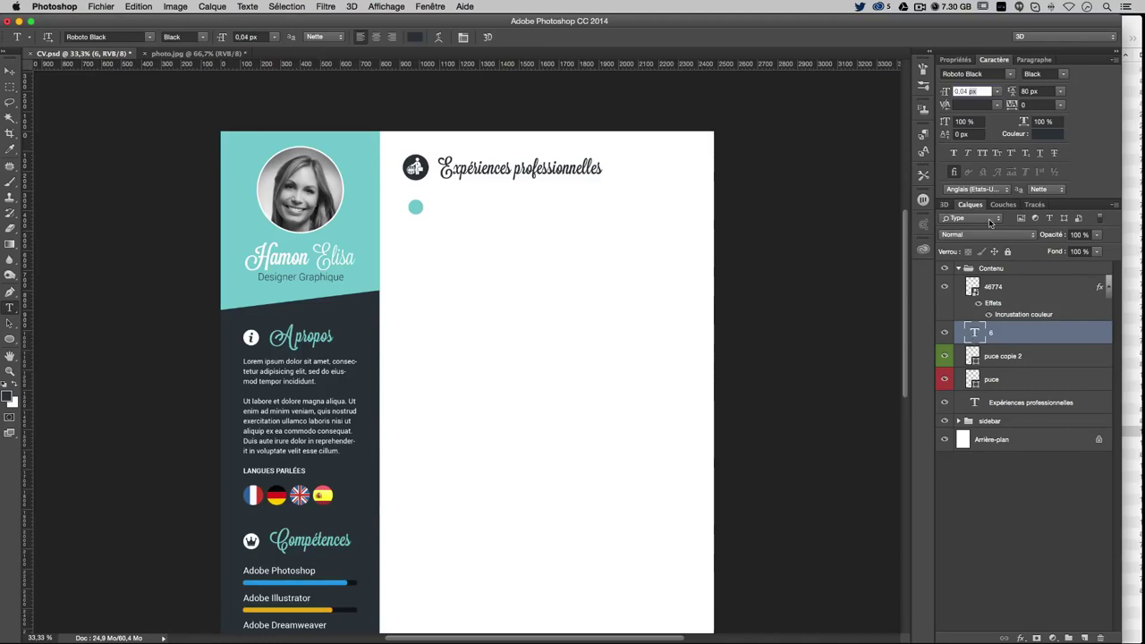
double_click(975, 333)
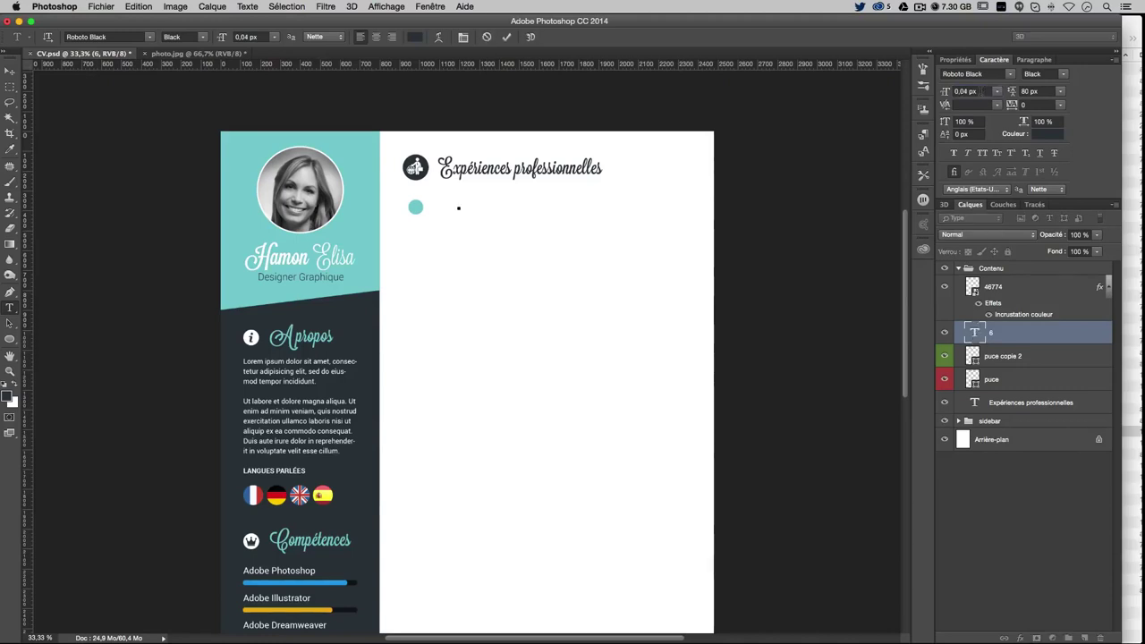
left_click(985, 91)
type("60")
key("Return")
- Type the title 'designer graphique web & print' in all capitals
type("desig")
type("ner")
key("super+a")
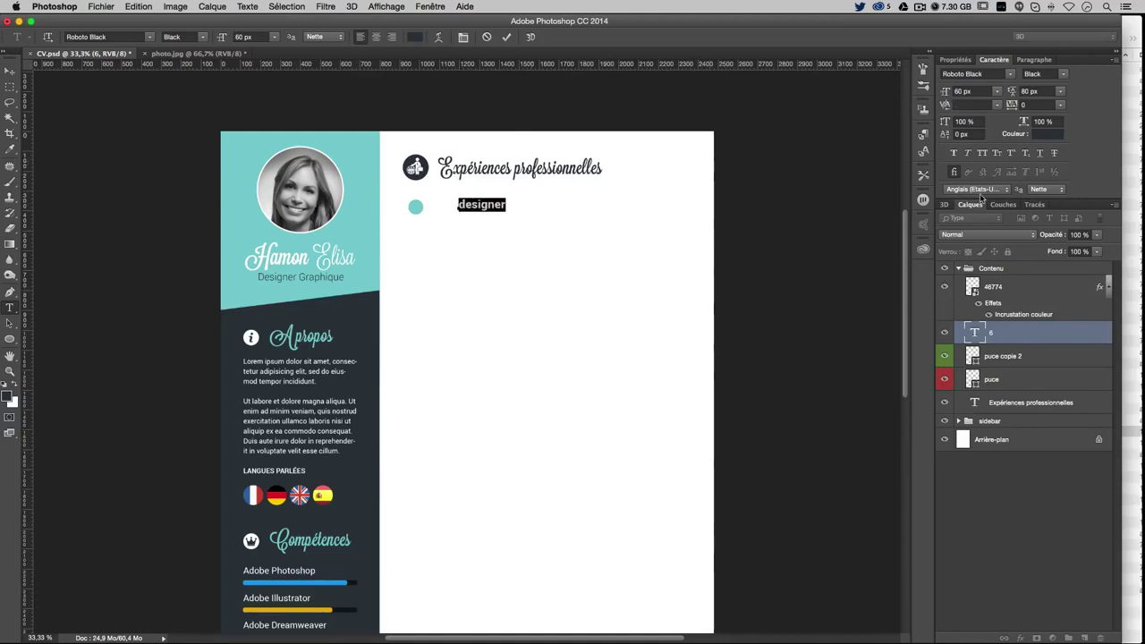
left_click(982, 153)
left_click(511, 211)
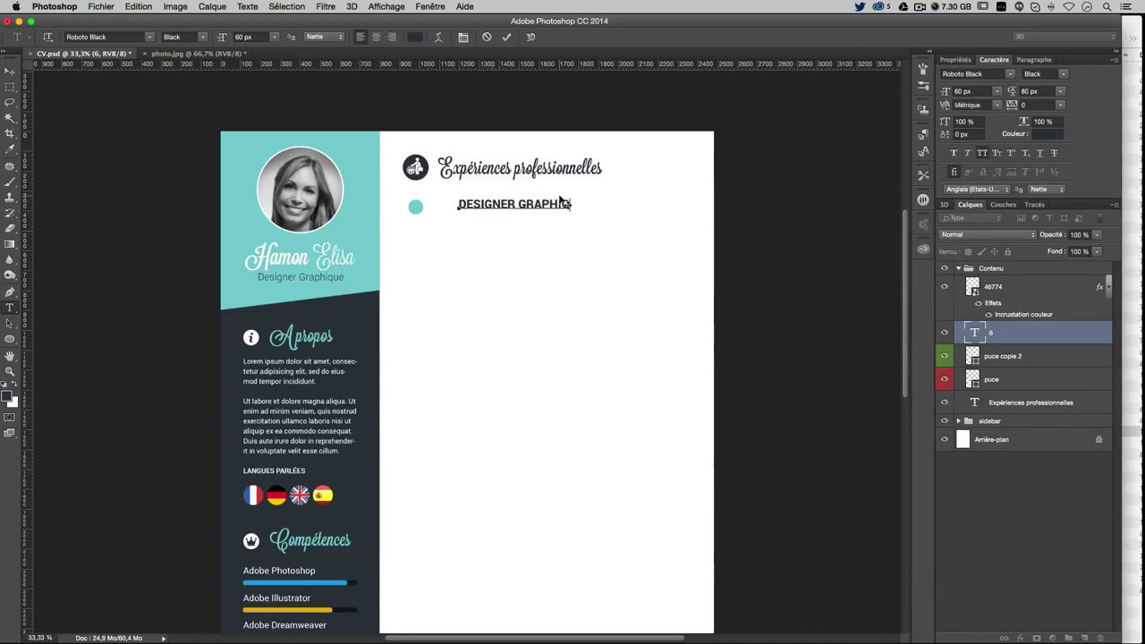
type("b ")
type("pr")
type("int")
- Align the title line beside the teal bullet using the guides
left_click(10, 71)
key("ctrl+semicolon")
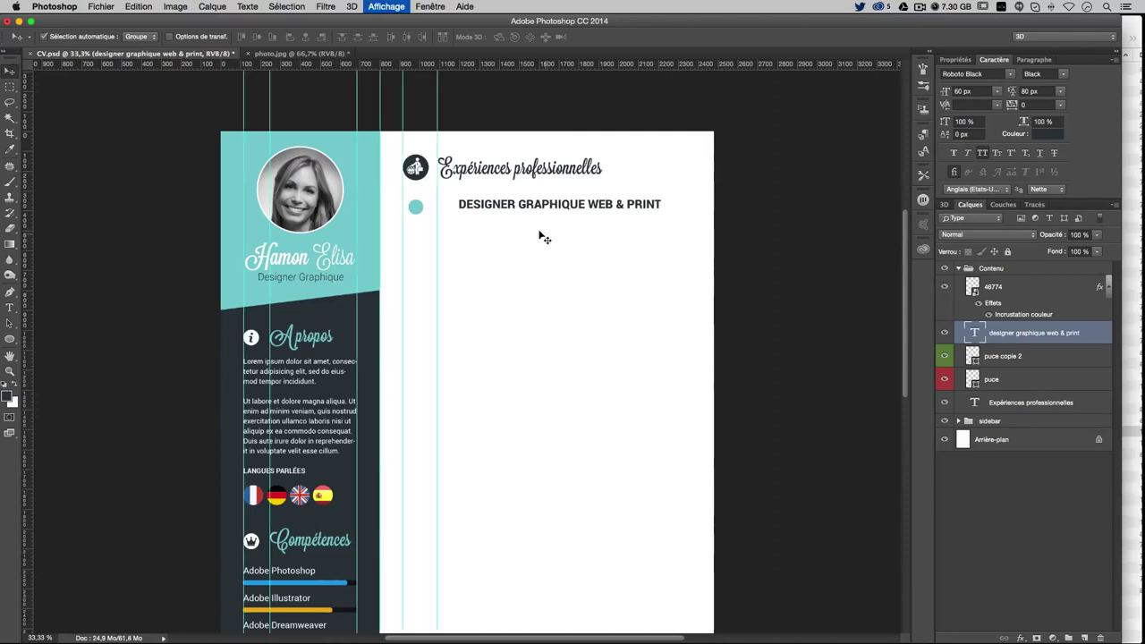
left_click_drag(516, 224, 472, 230)
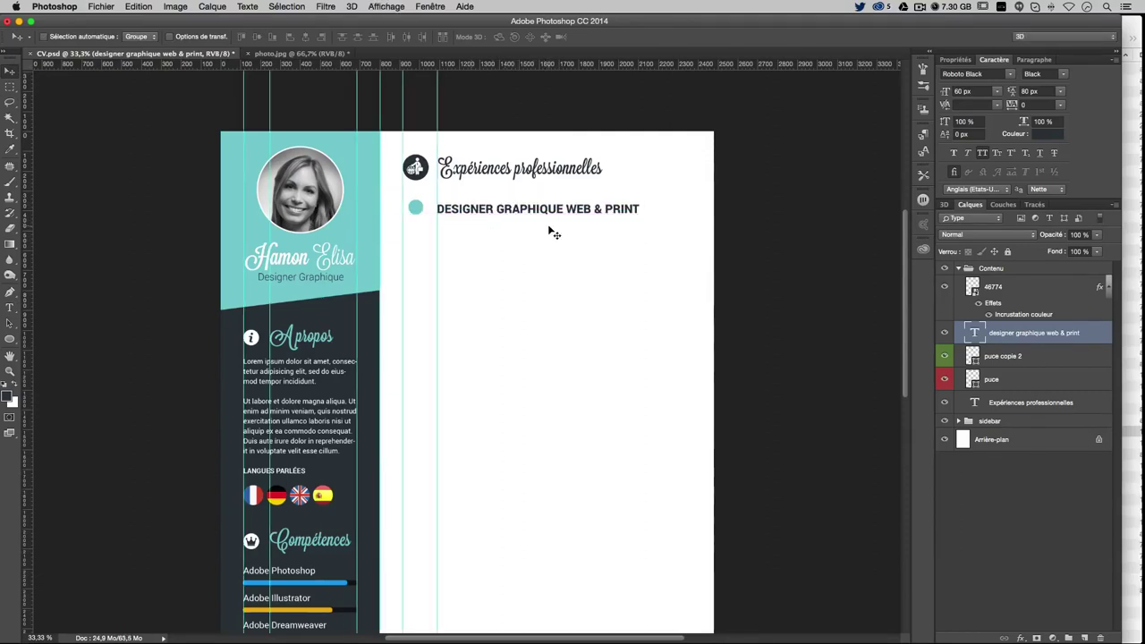
key("Up")
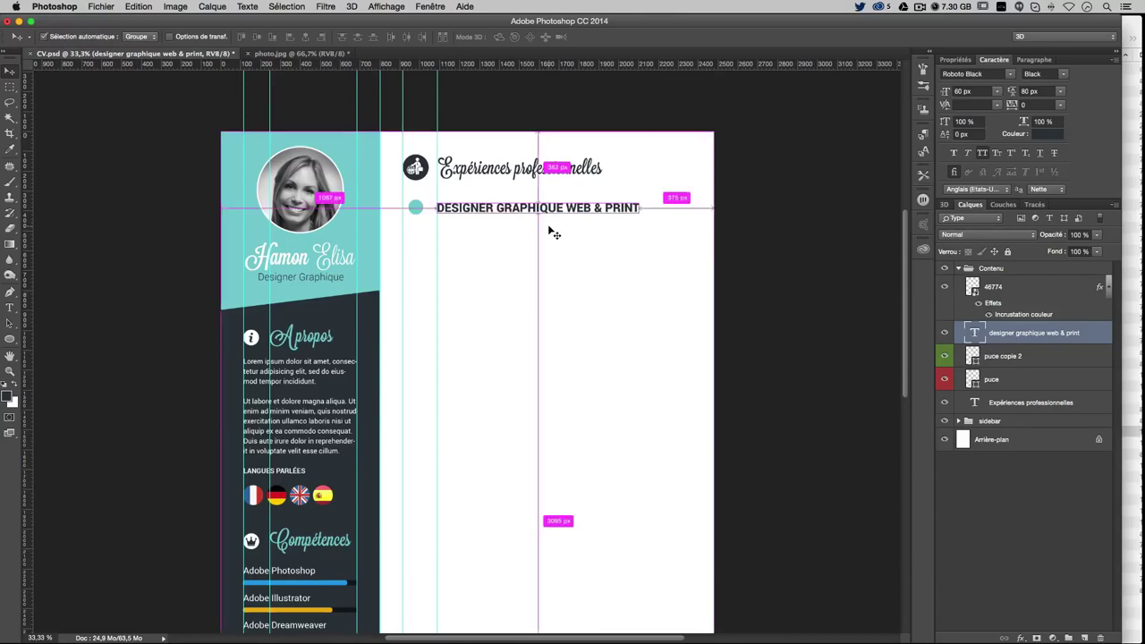
key("ctrl+semicolon")
key("Up")
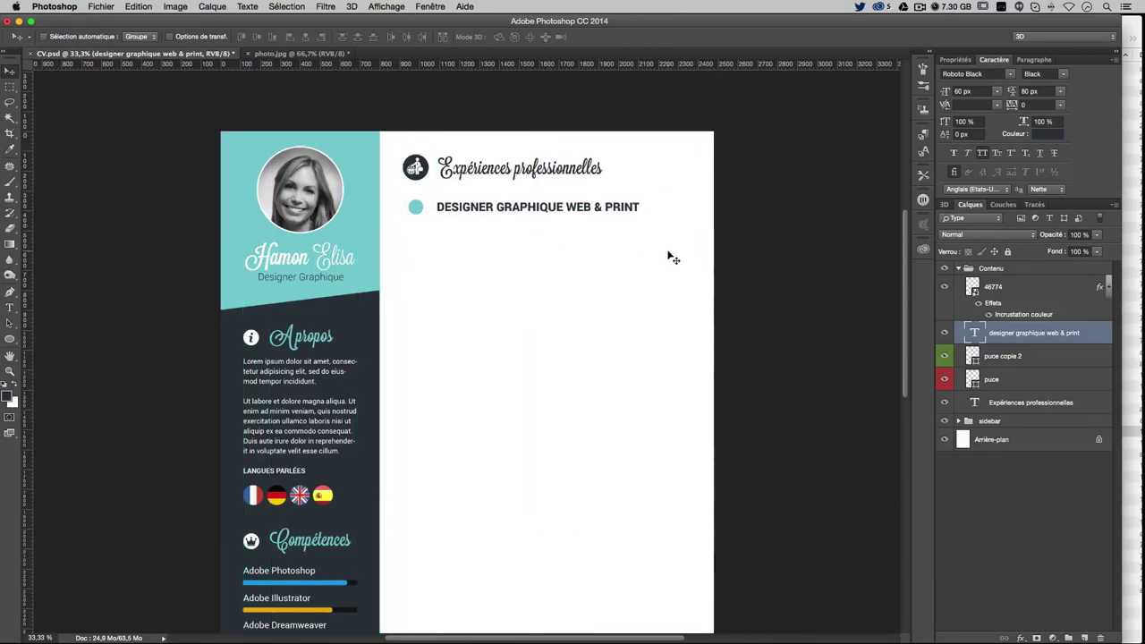
key("Right")
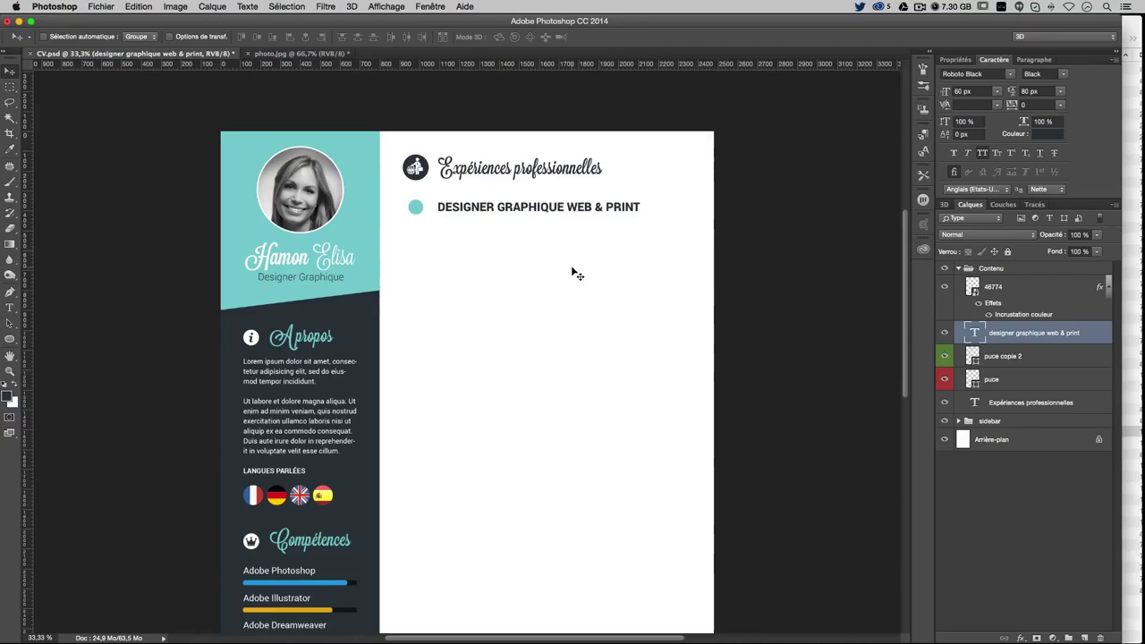
- Add the line 'COLLECTIF TEAM8' under the job title and size it 35 px
left_click(10, 308)
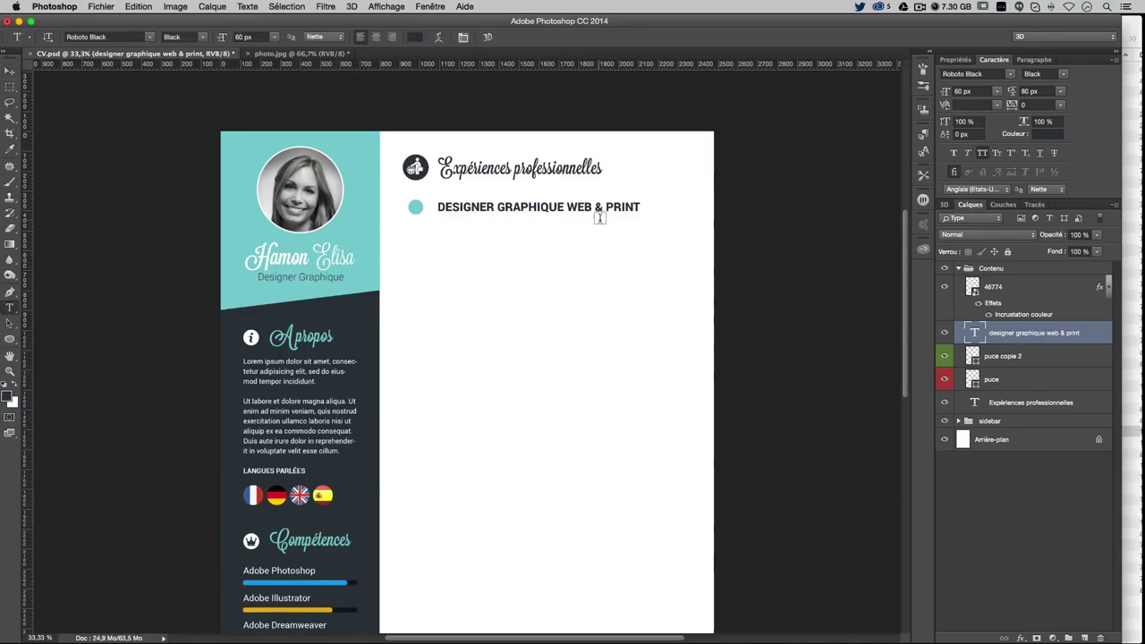
left_click(641, 208)
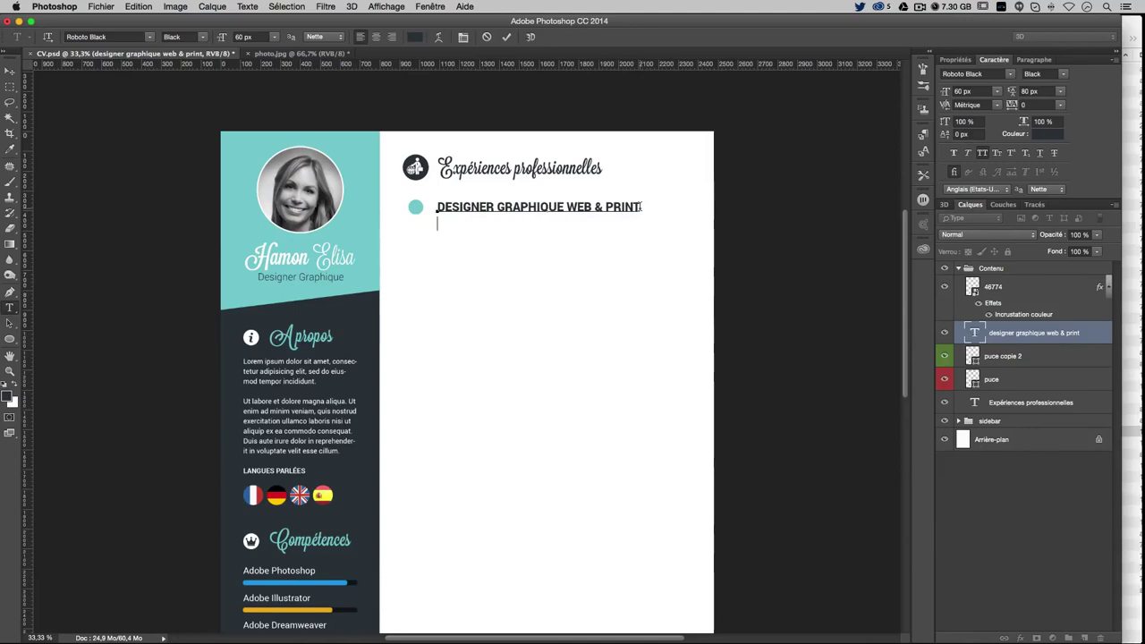
type("COLLEC")
type("TIF TEAL")
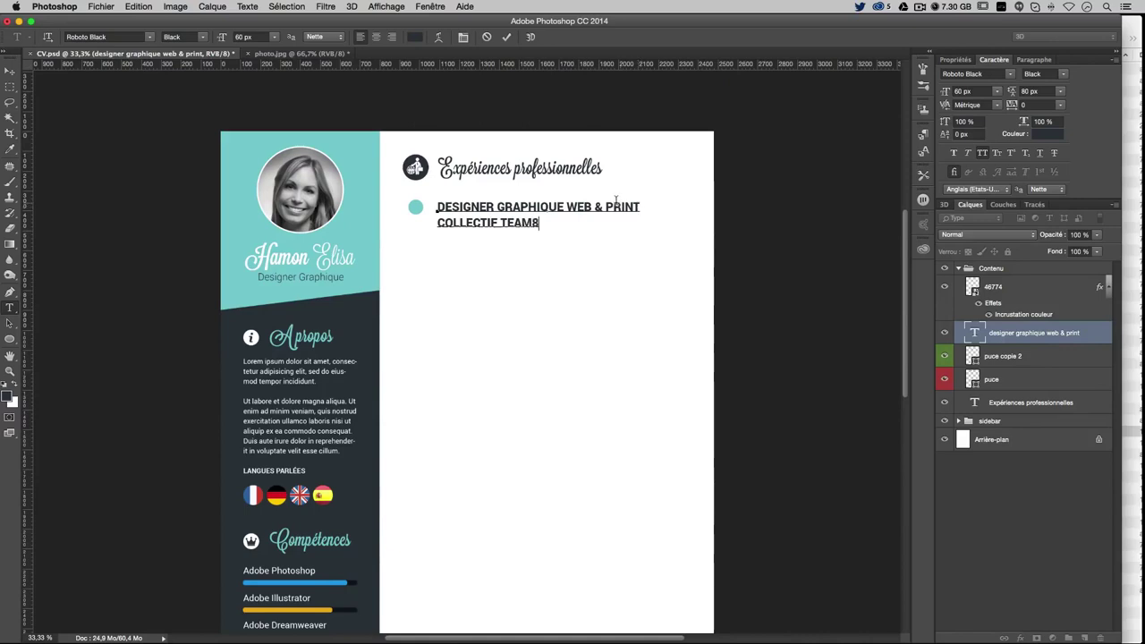
left_click_drag(542, 223, 402, 211)
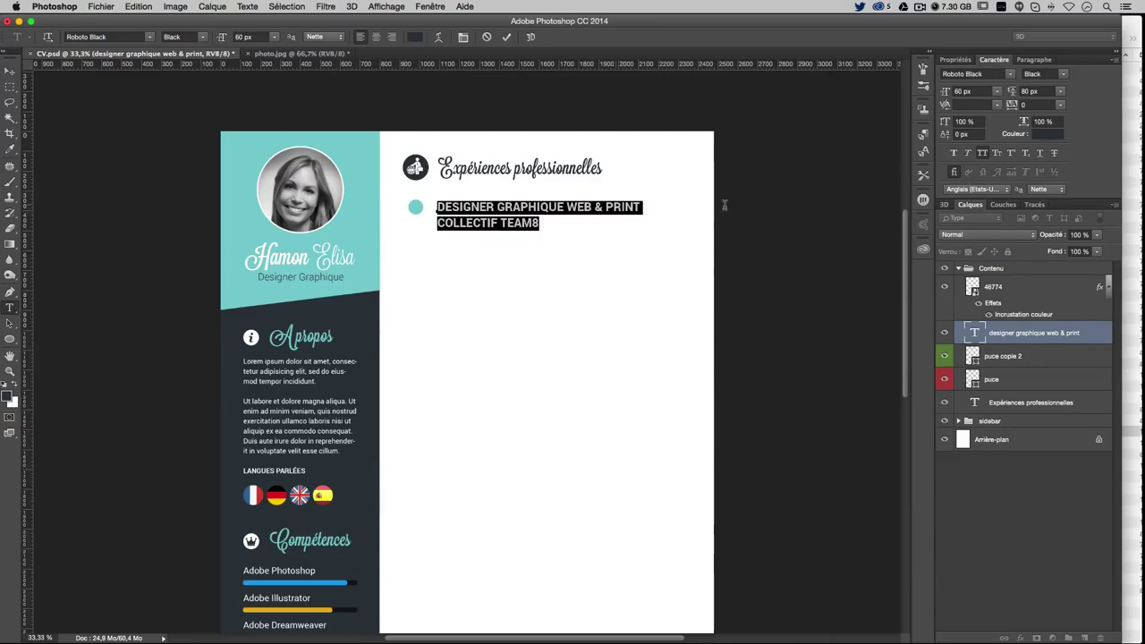
left_click(964, 92)
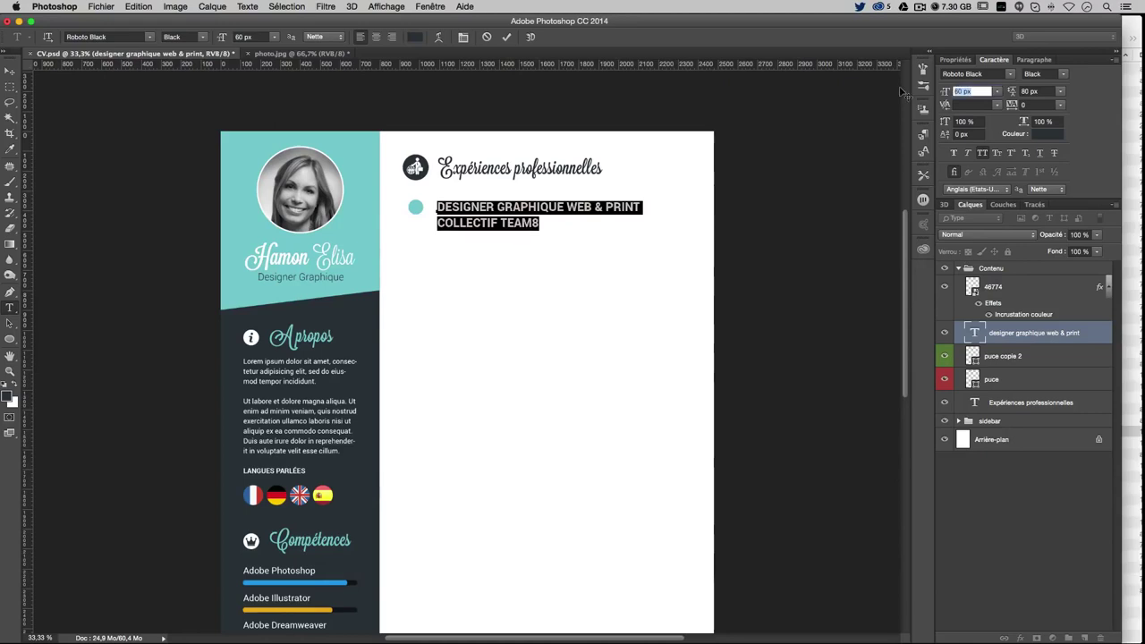
key("Down")
key("shift+alt+Right")
key("shift+alt+Right")
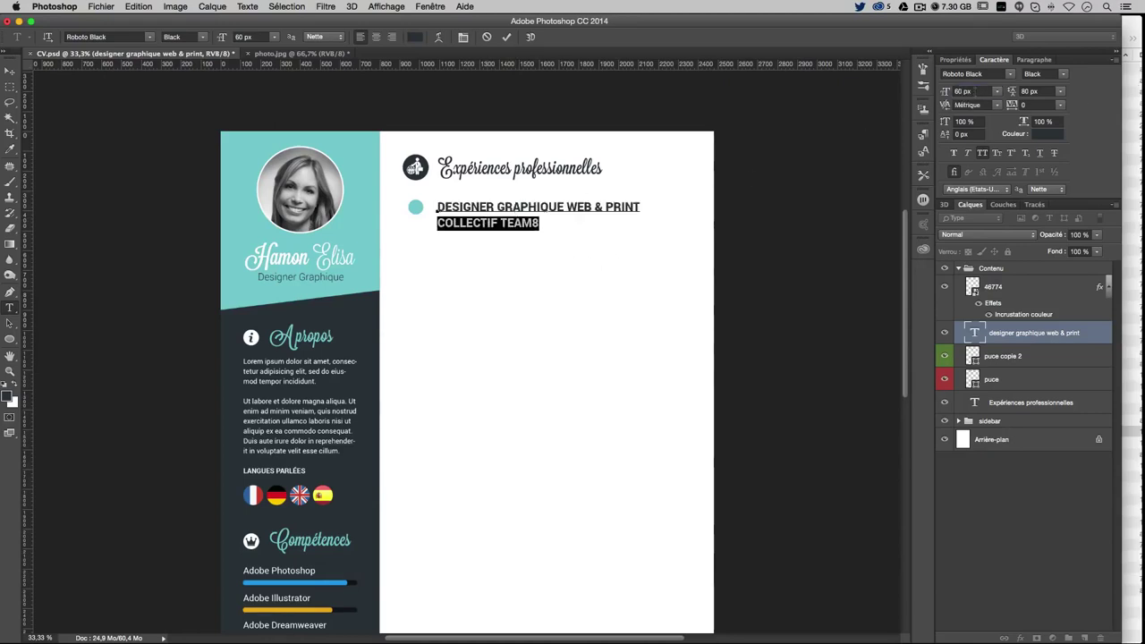
type("35")
key("Return")
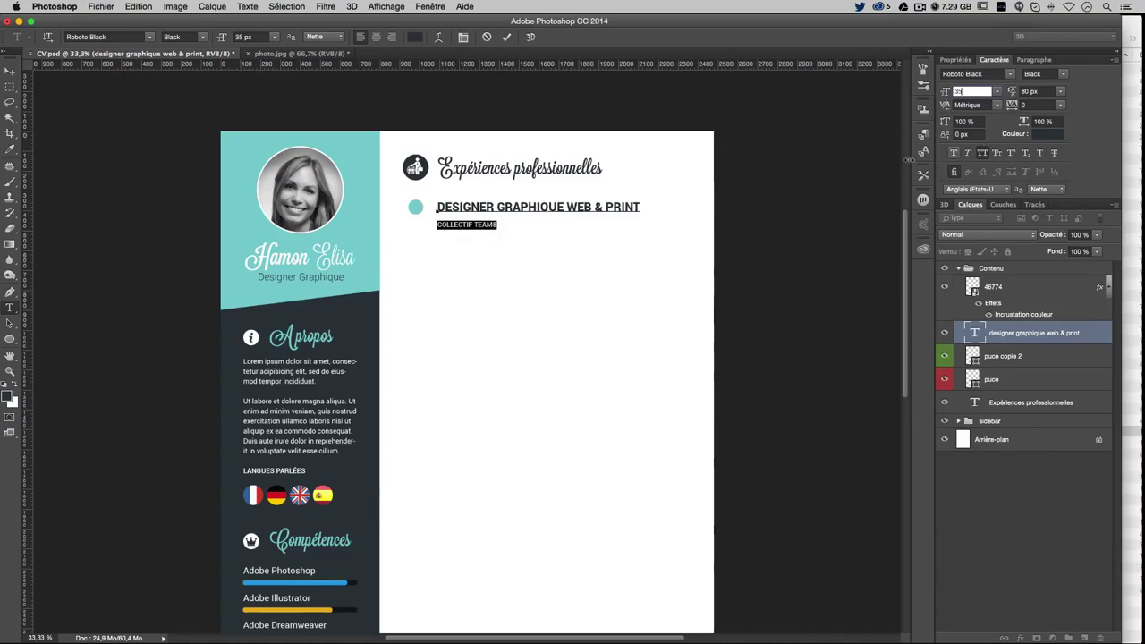
- Set the subtitle text colour to grey #777
left_click(1044, 135)
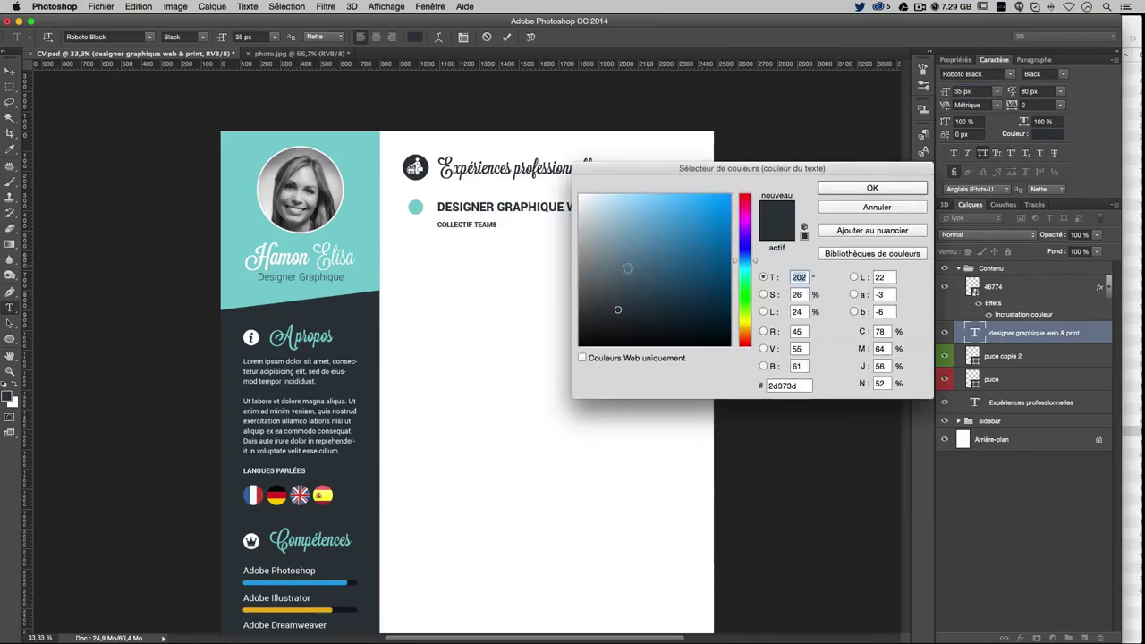
left_click_drag(628, 269, 554, 270)
left_click(362, 316)
mouse_move(617, 309)
left_mouse_down()
mouse_move(619, 267)
mouse_move(557, 266)
left_mouse_up()
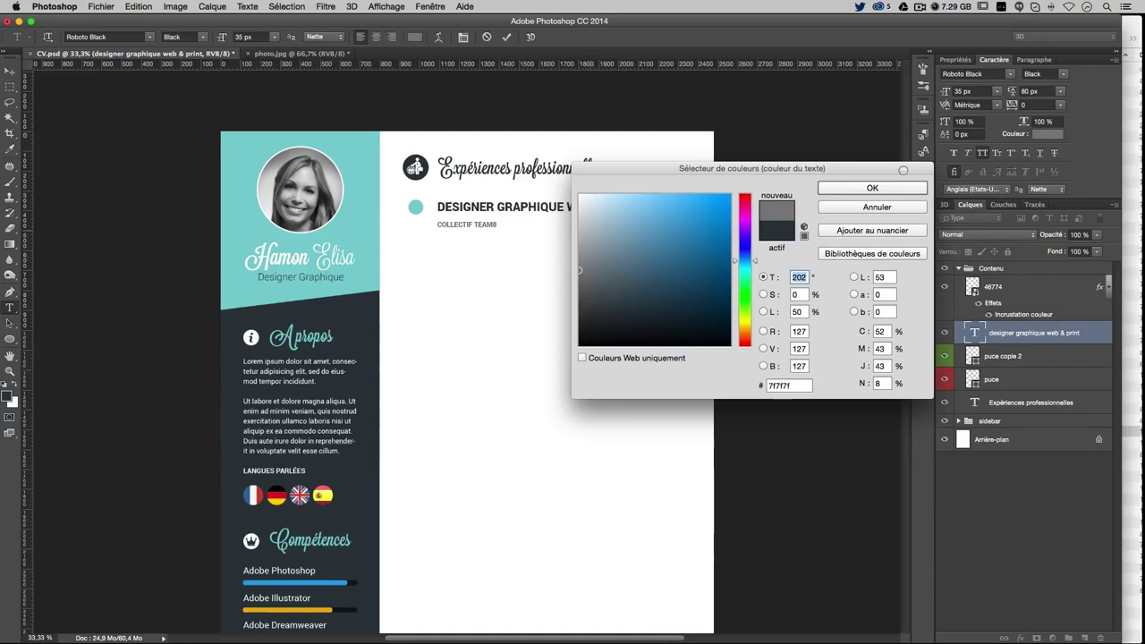
left_click(802, 387)
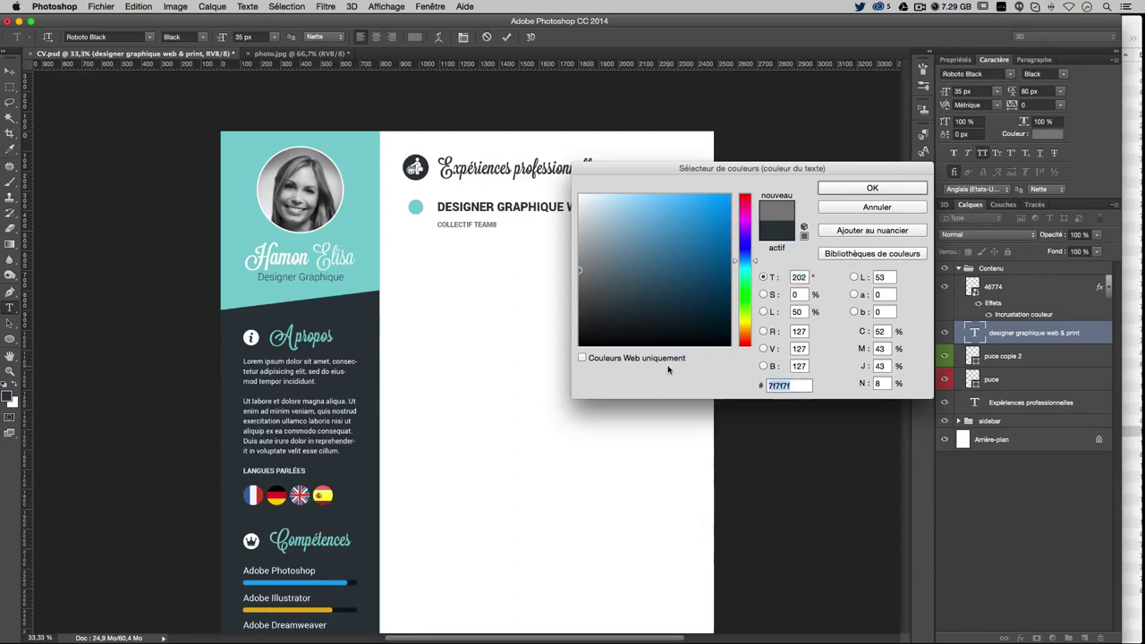
type("777")
key("Return")
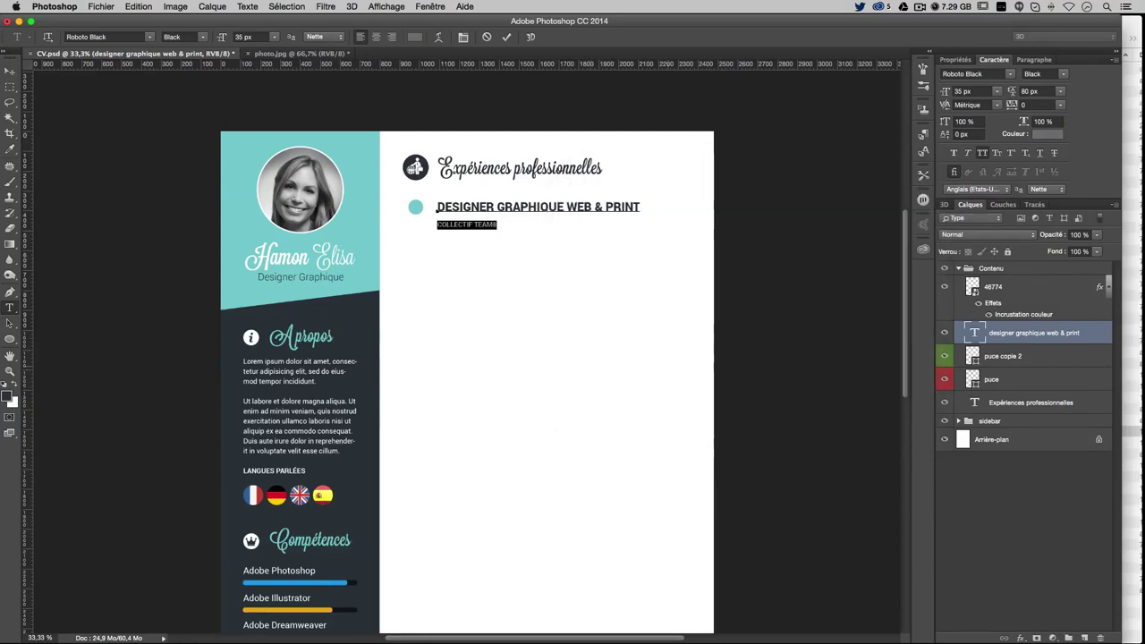
- Set the COLLECTIF TEAM8 line's font weight to Light
left_click(1065, 74)
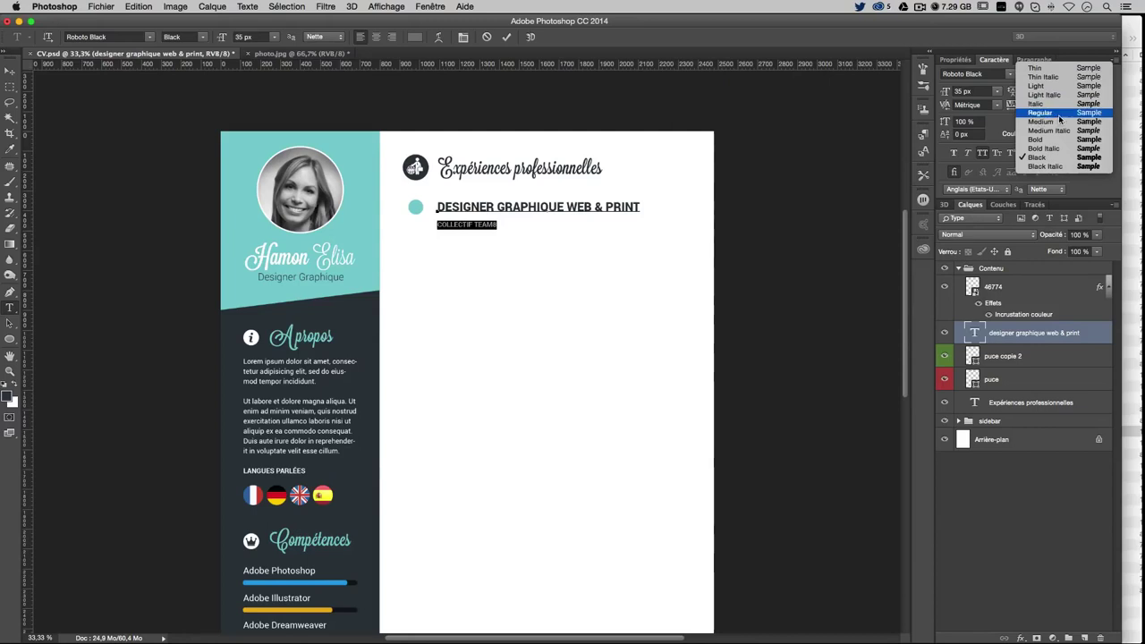
left_click(1059, 117)
double_click(492, 224)
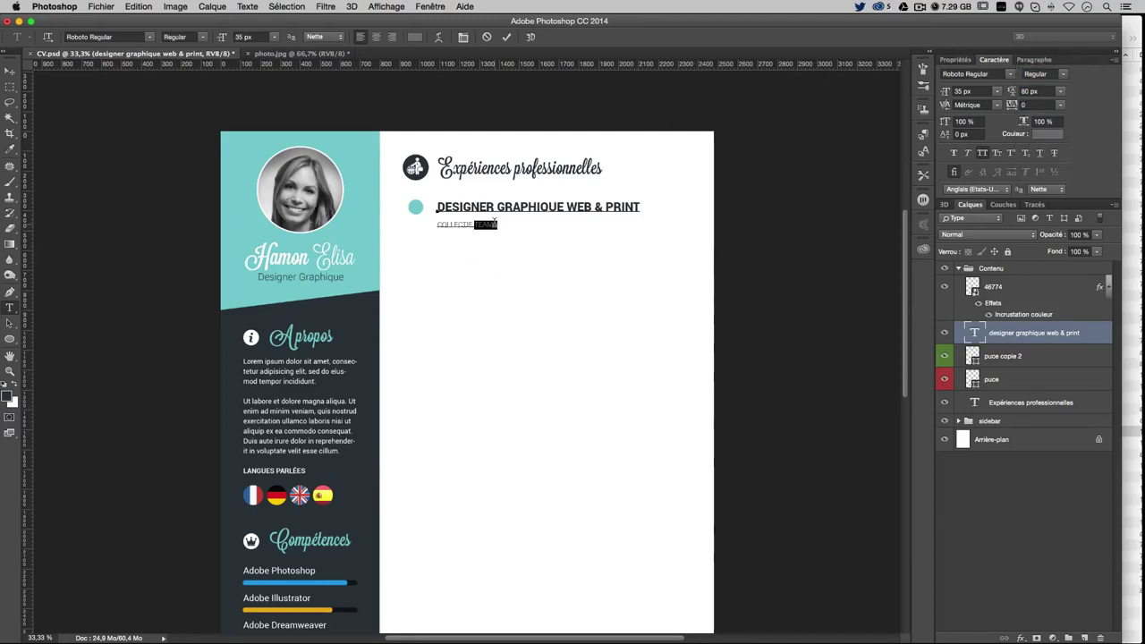
triple_click(493, 224)
left_click(1065, 74)
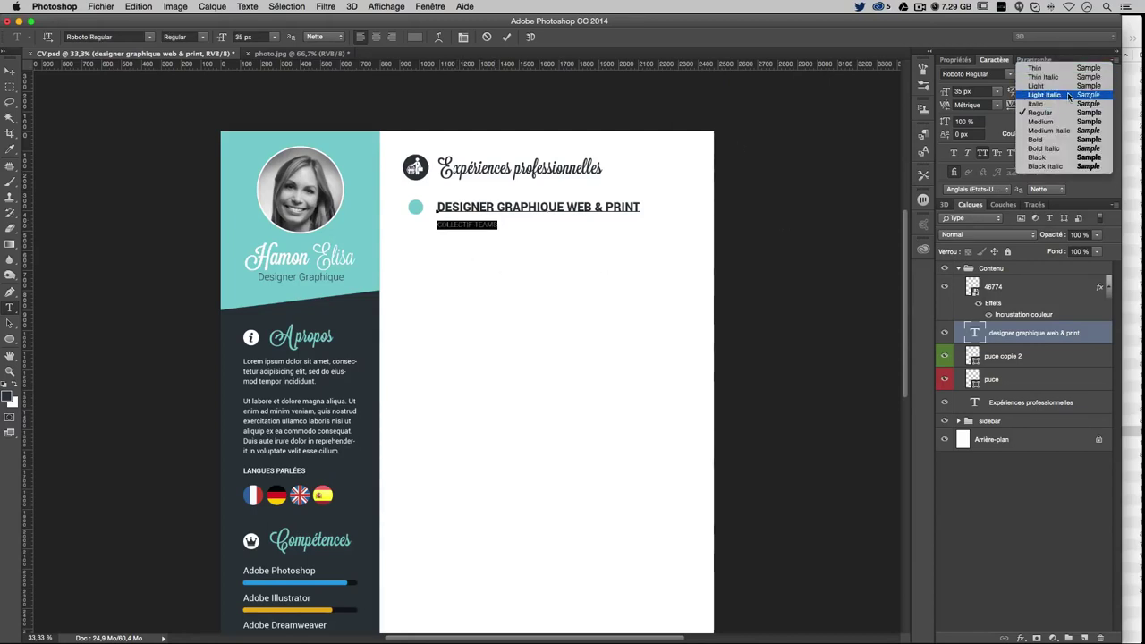
left_click(1064, 86)
left_click(10, 71)
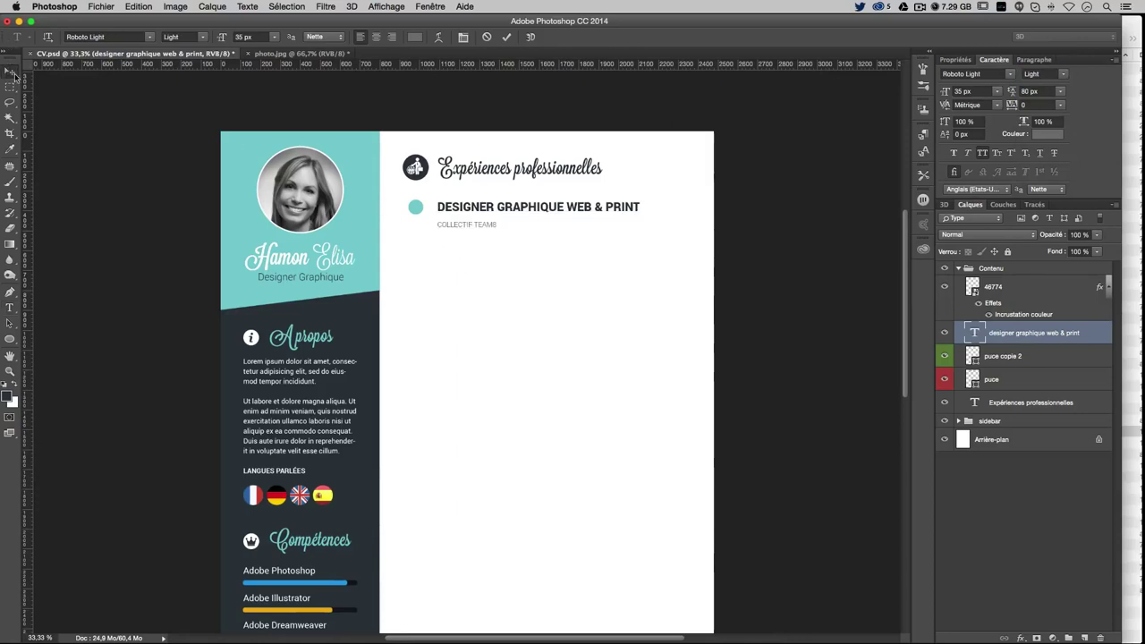
- Set the TEAM8 subtitle text to Roboto Regular and commit it
left_click(10, 306)
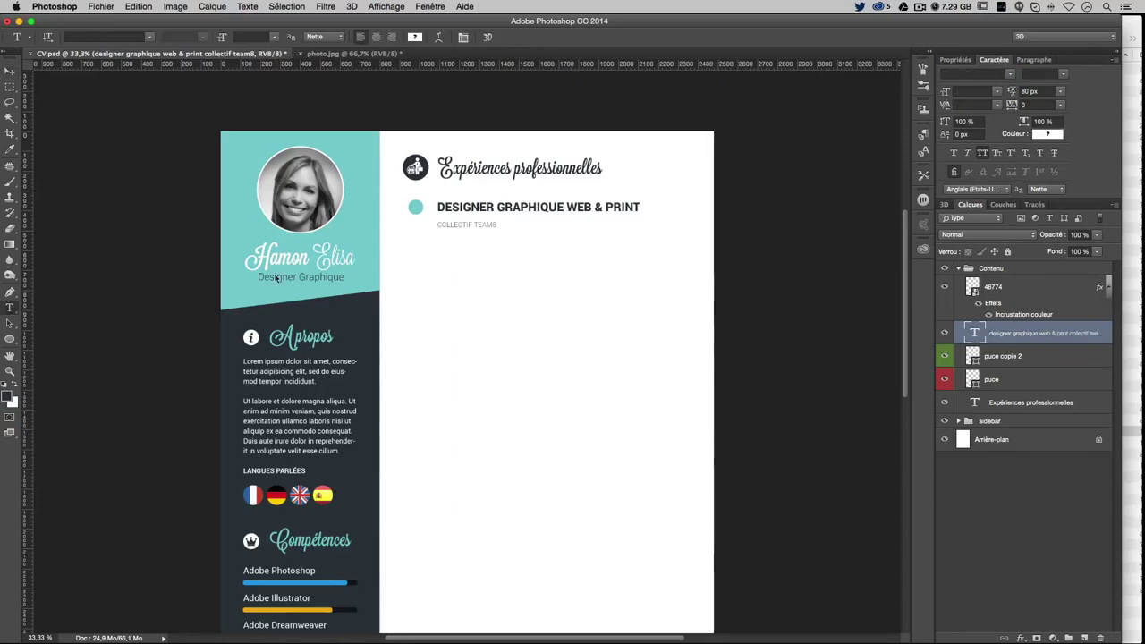
left_click_drag(498, 225, 436, 225)
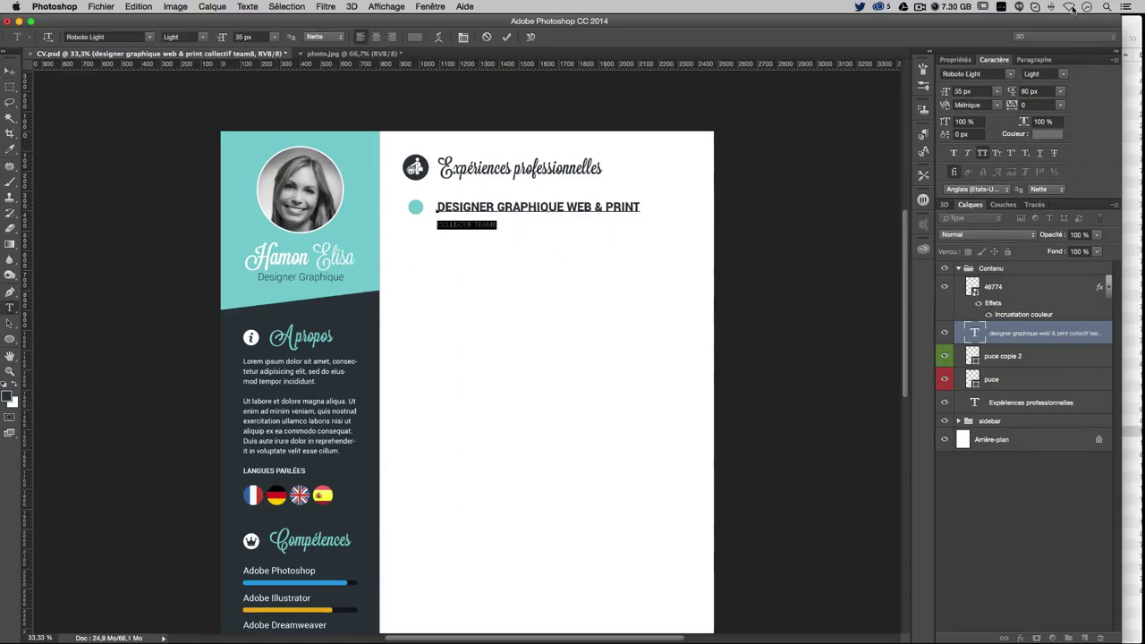
left_click(1062, 74)
left_click(1047, 120)
left_click(10, 71)
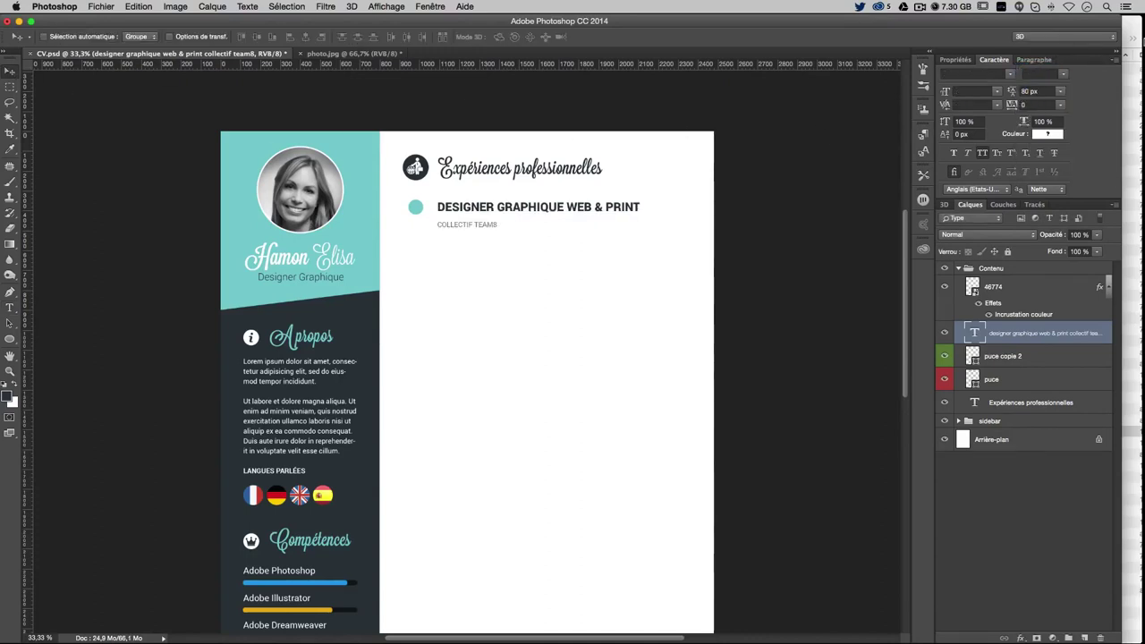
- Place 48780.png into the CV, scaled to about 51 px, on the COLLECTIF TEAM8 line
left_click(1136, 27)
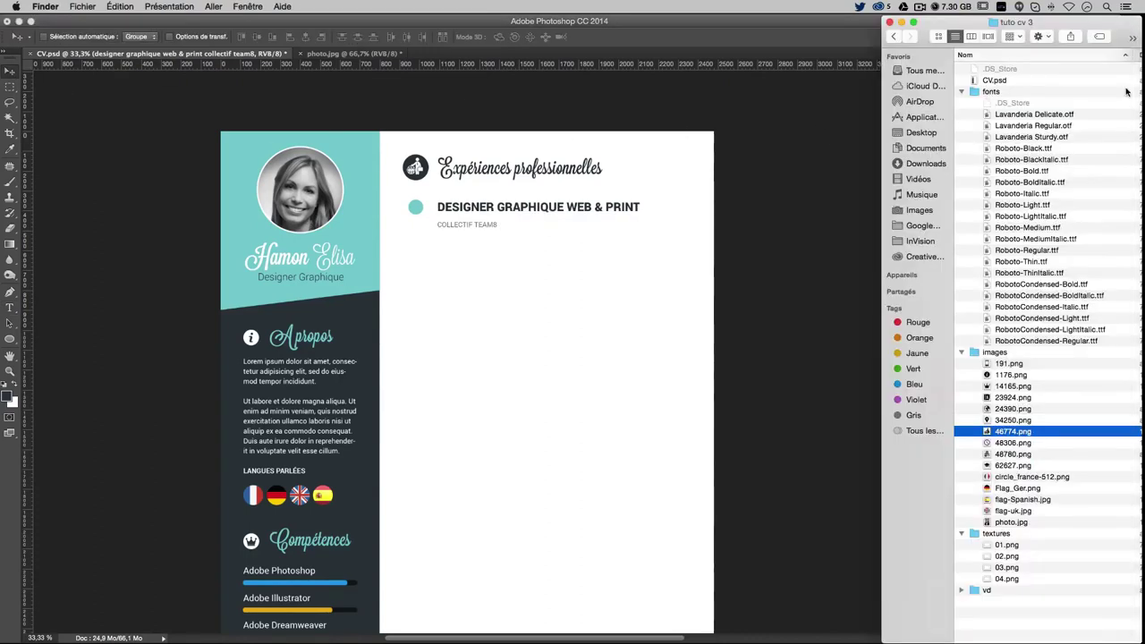
left_click(1001, 377)
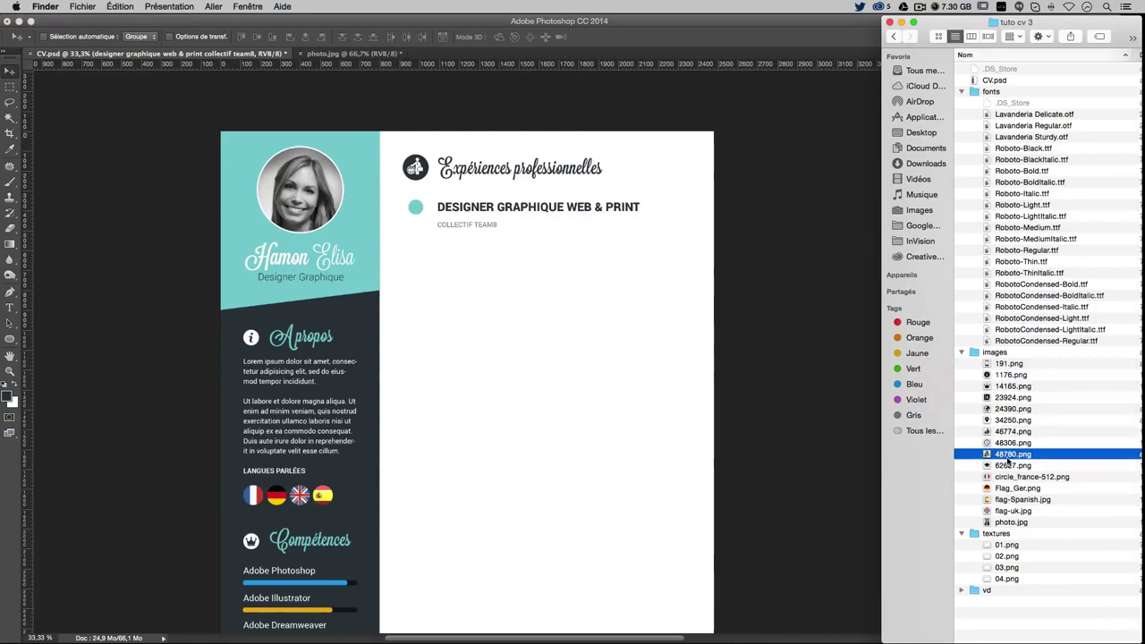
left_click_drag(1008, 454, 484, 309)
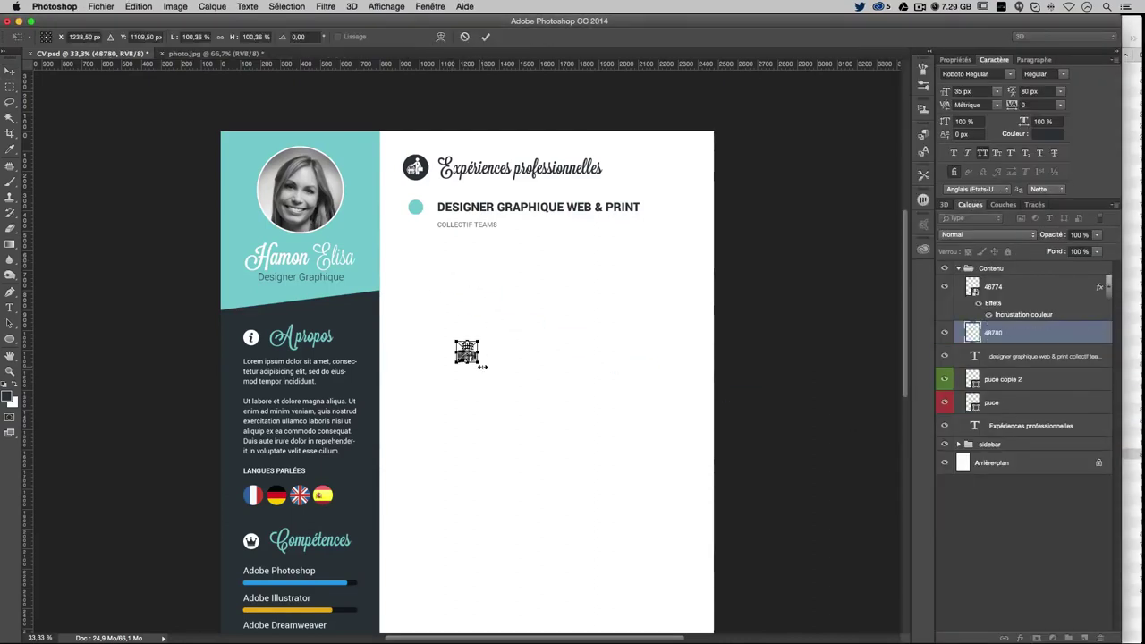
left_click_drag(479, 367, 473, 353)
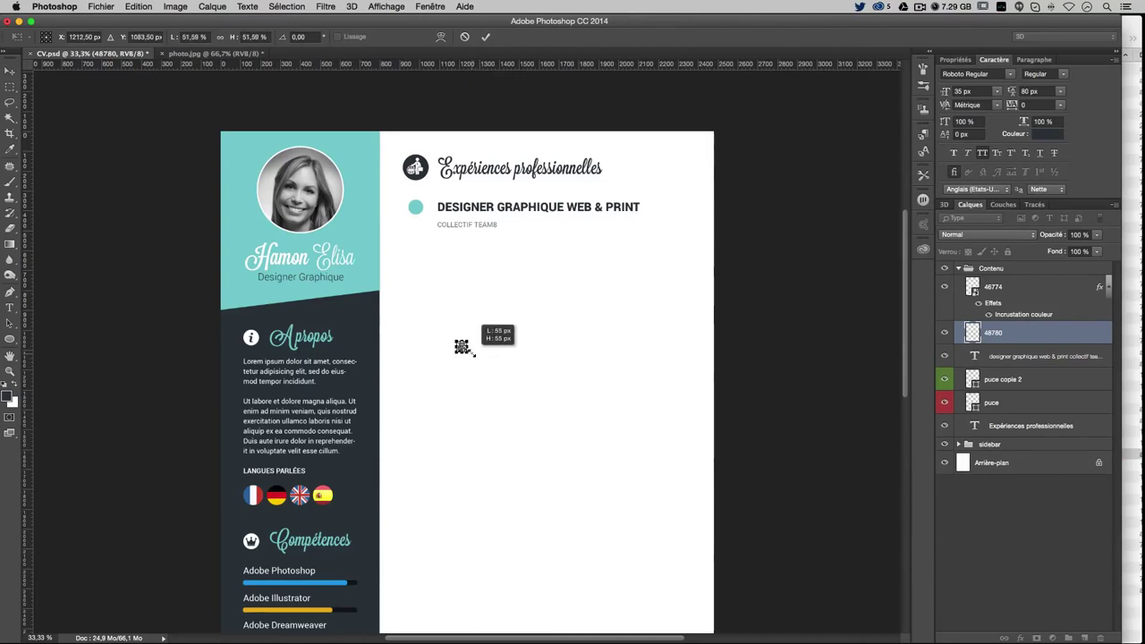
key("Return")
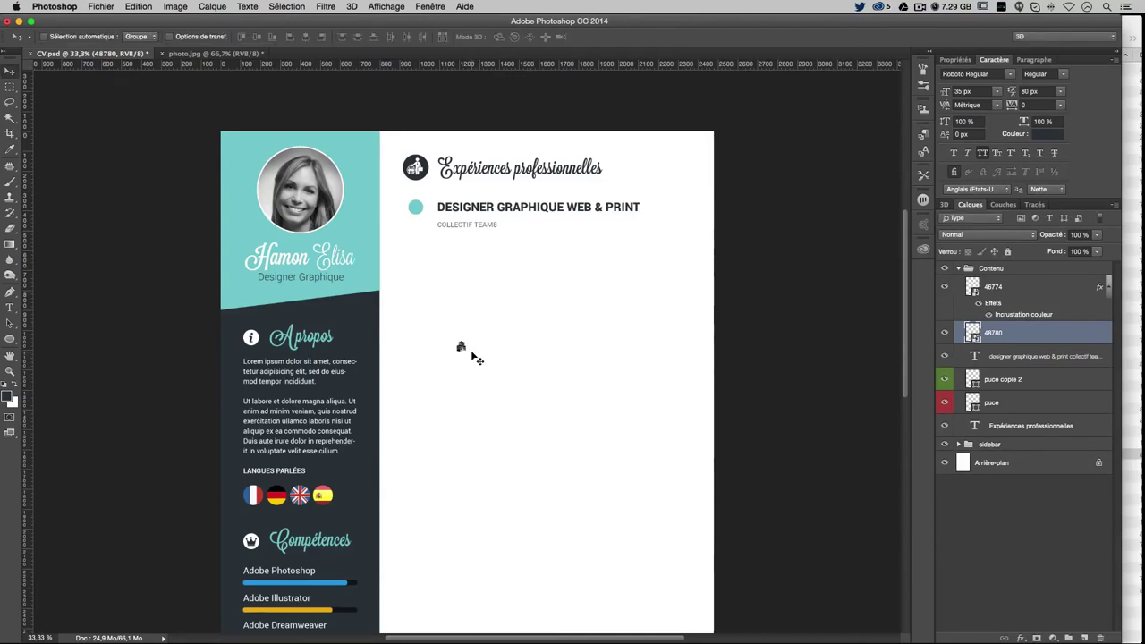
left_click_drag(475, 356, 456, 235)
- Pick through the layers under the subtitle and select the 48780 icon layer
right_click(578, 189)
left_click(641, 197)
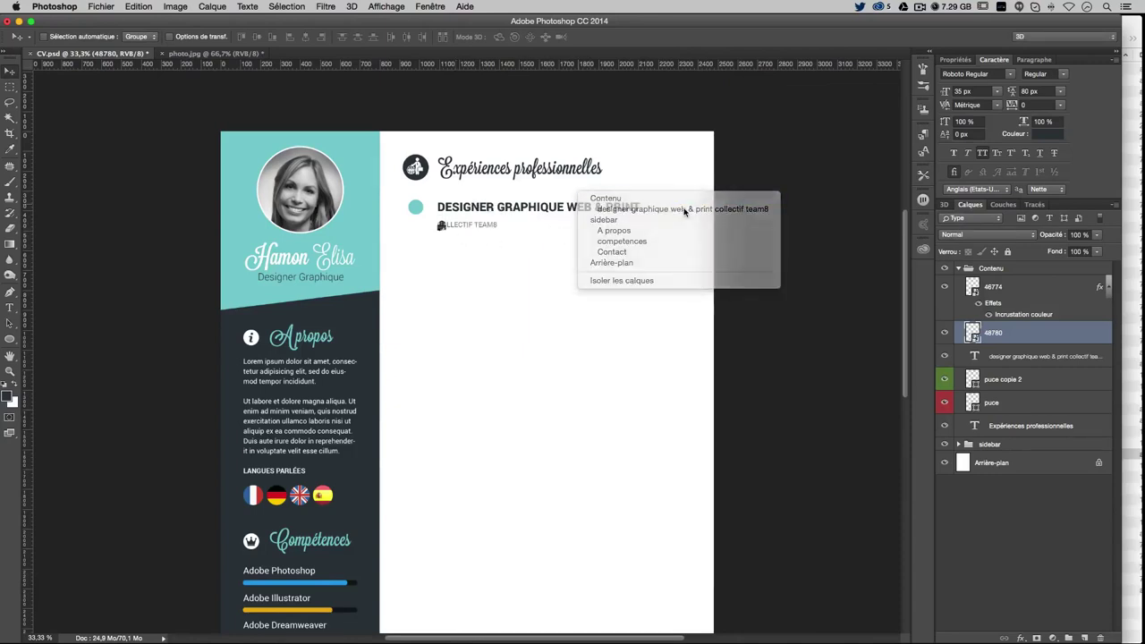
right_click(613, 191)
left_click(760, 207)
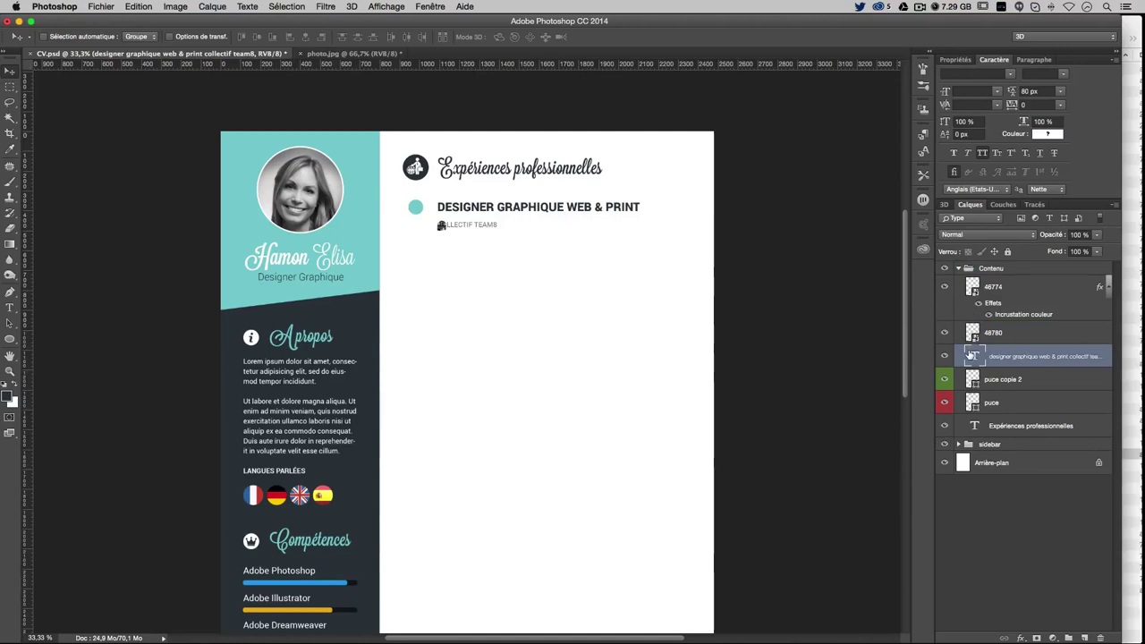
double_click(973, 355)
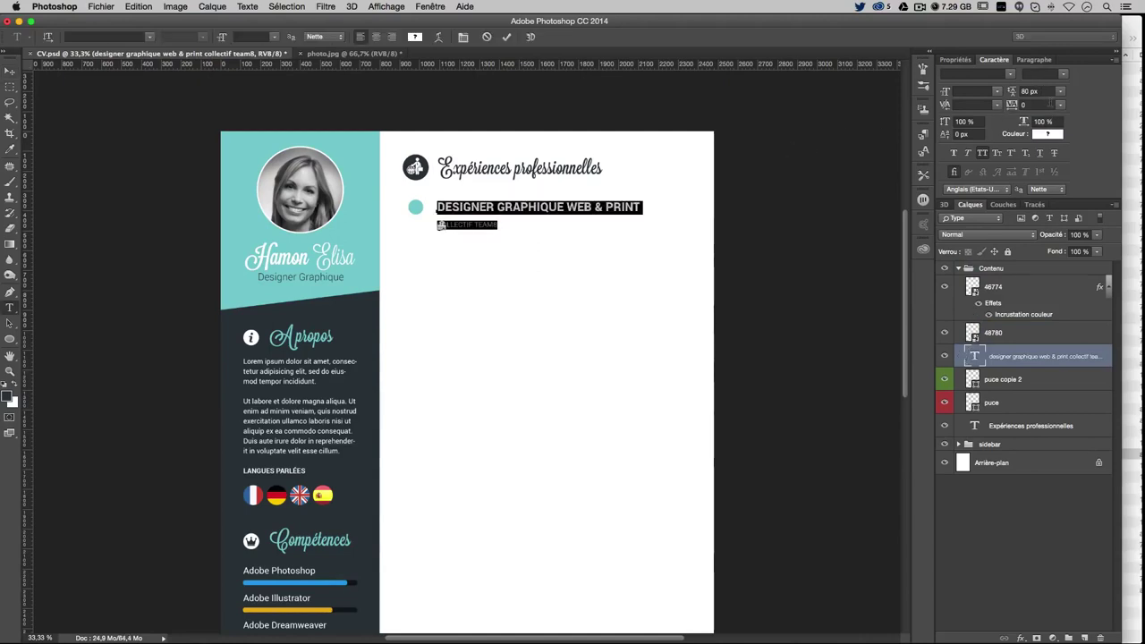
left_click(9, 71)
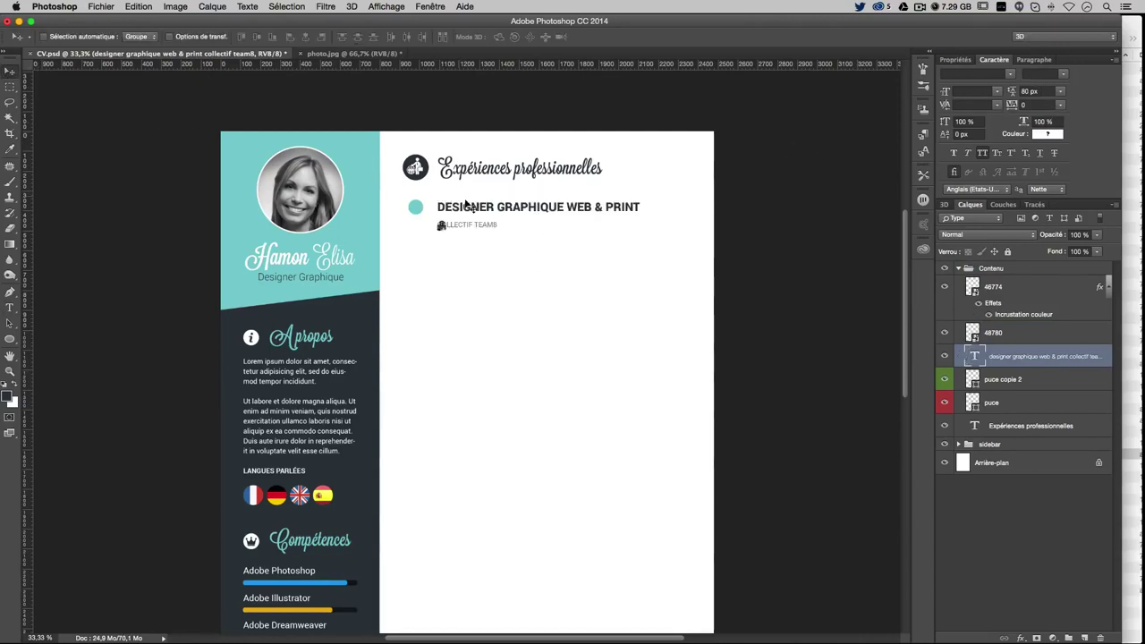
right_click(442, 224)
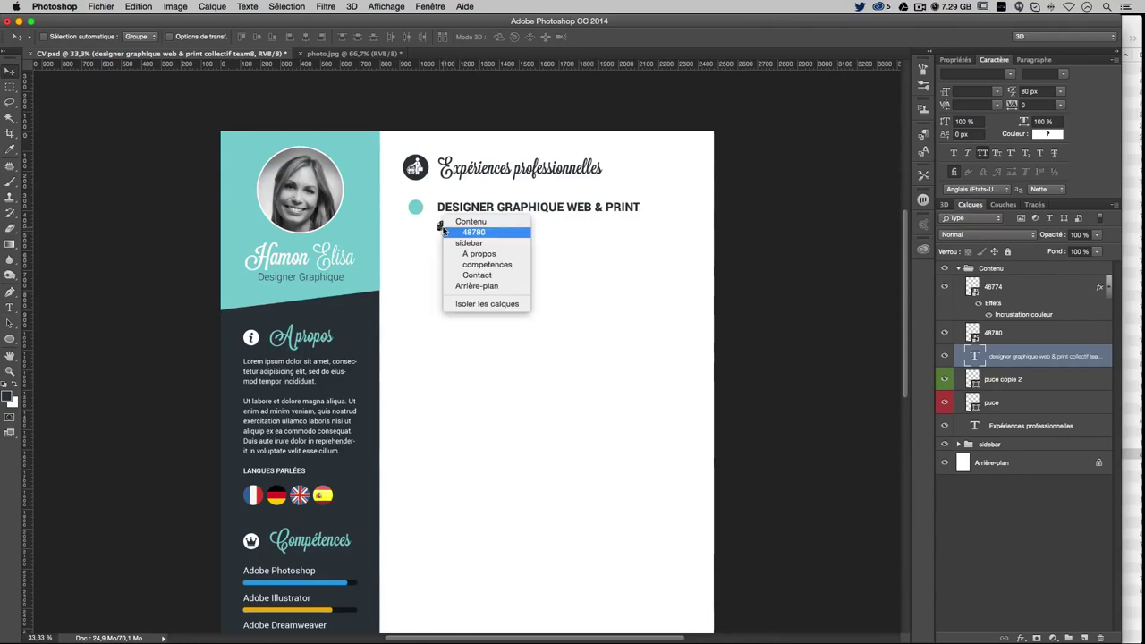
left_click(525, 234)
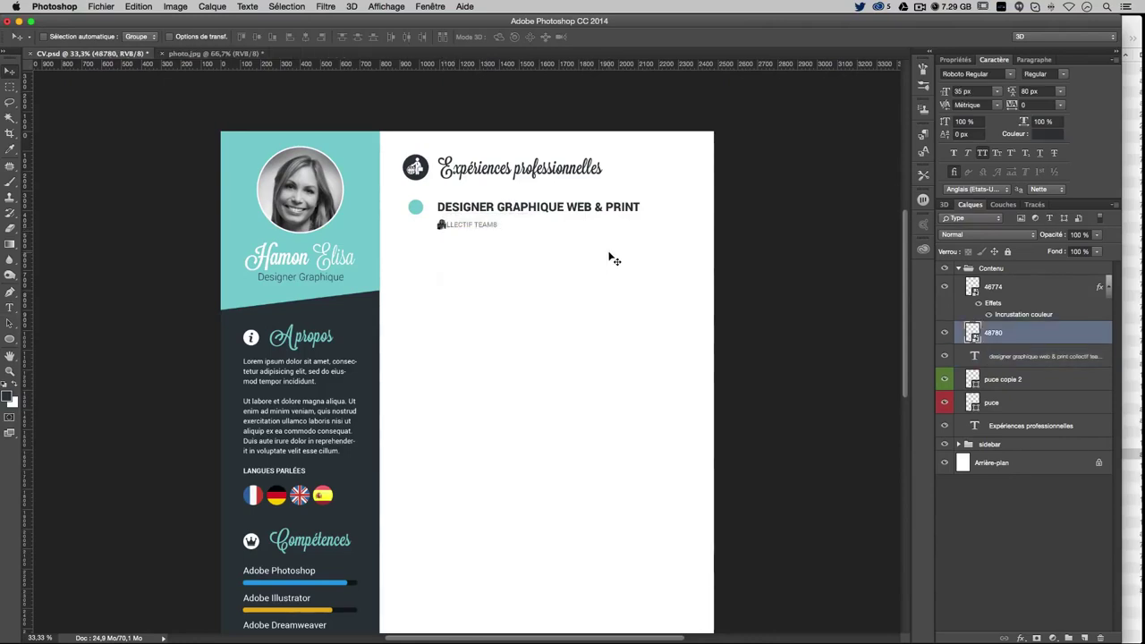
- Add spacing at the start of the subtitle line to make room for the icon
left_click(10, 307)
left_click(454, 224)
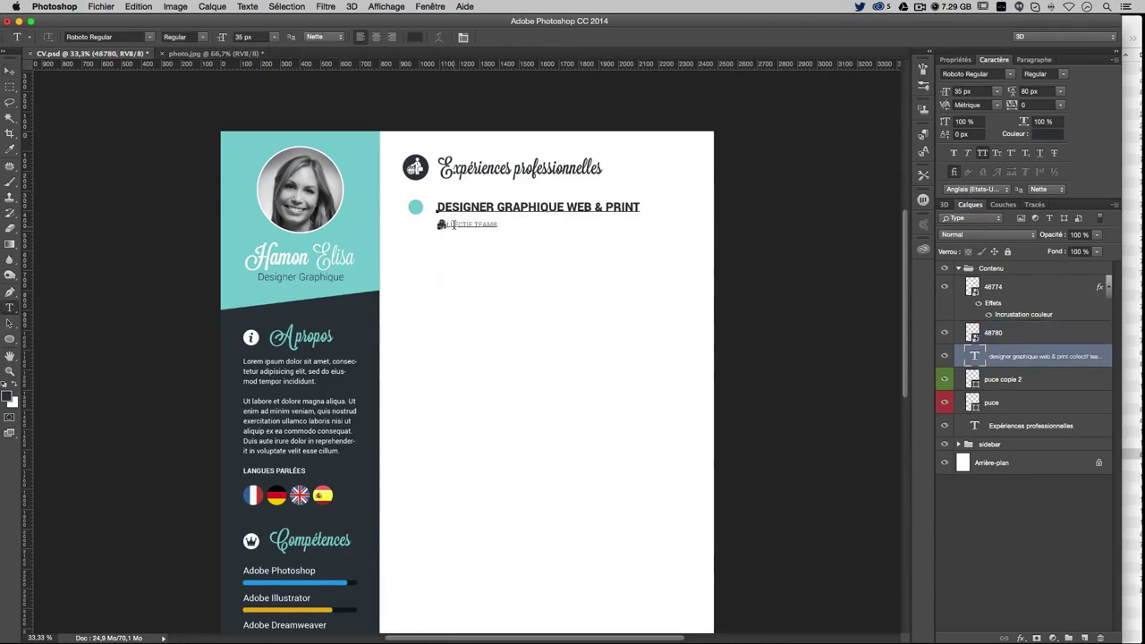
left_click_drag(439, 222, 499, 224)
left_click(516, 220)
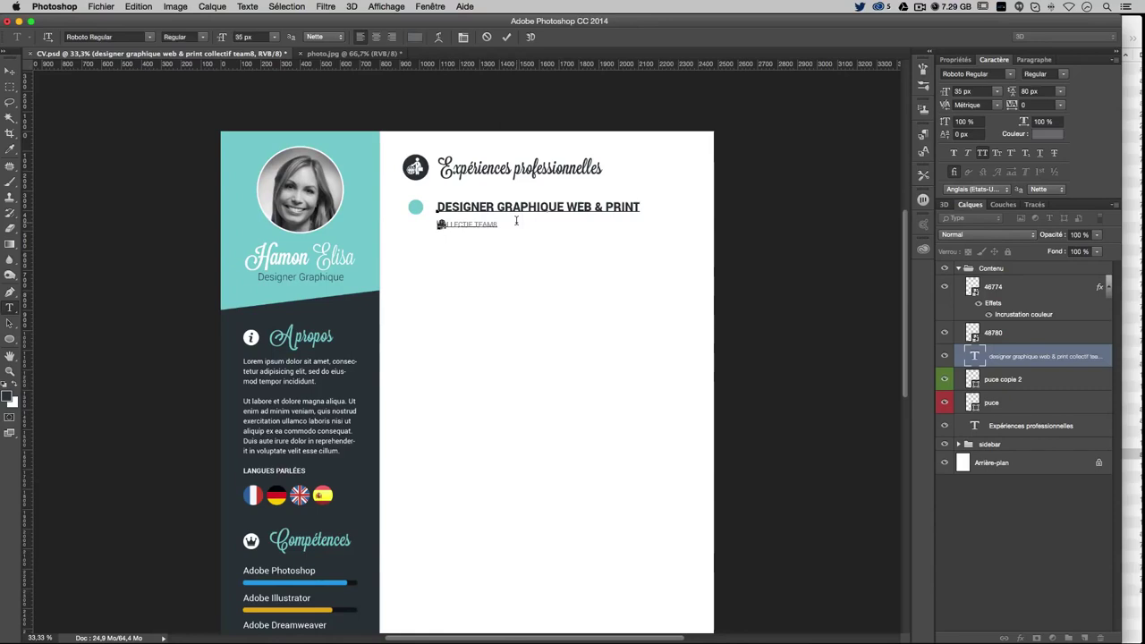
type("co")
left_click(11, 67)
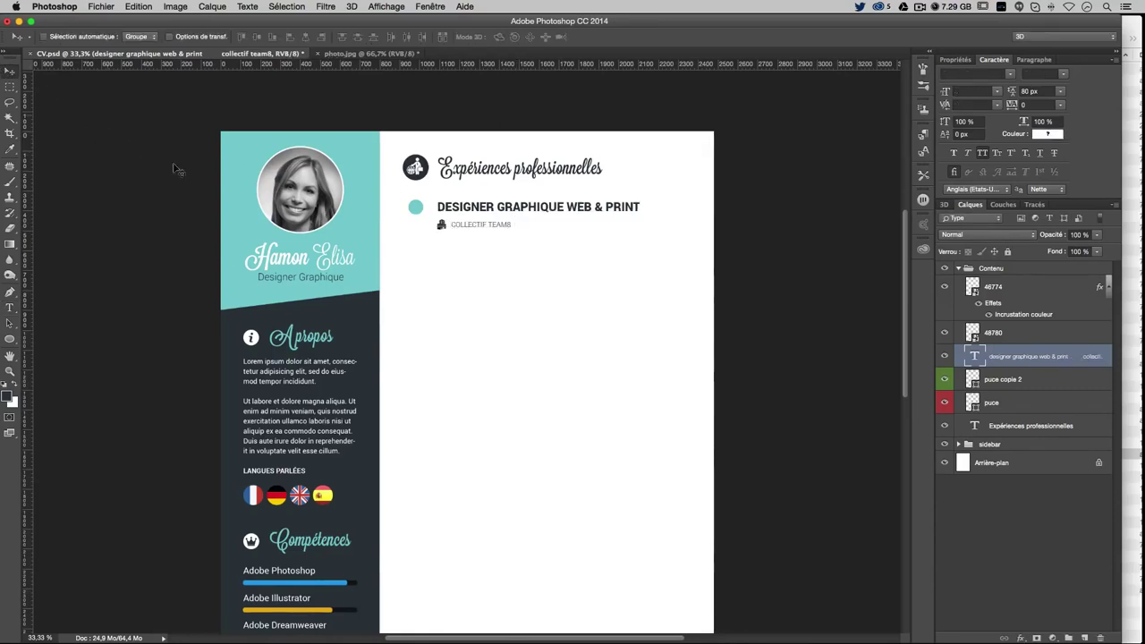
- Add a grey Color Overlay layer style to the 48780 icon
left_click(993, 332)
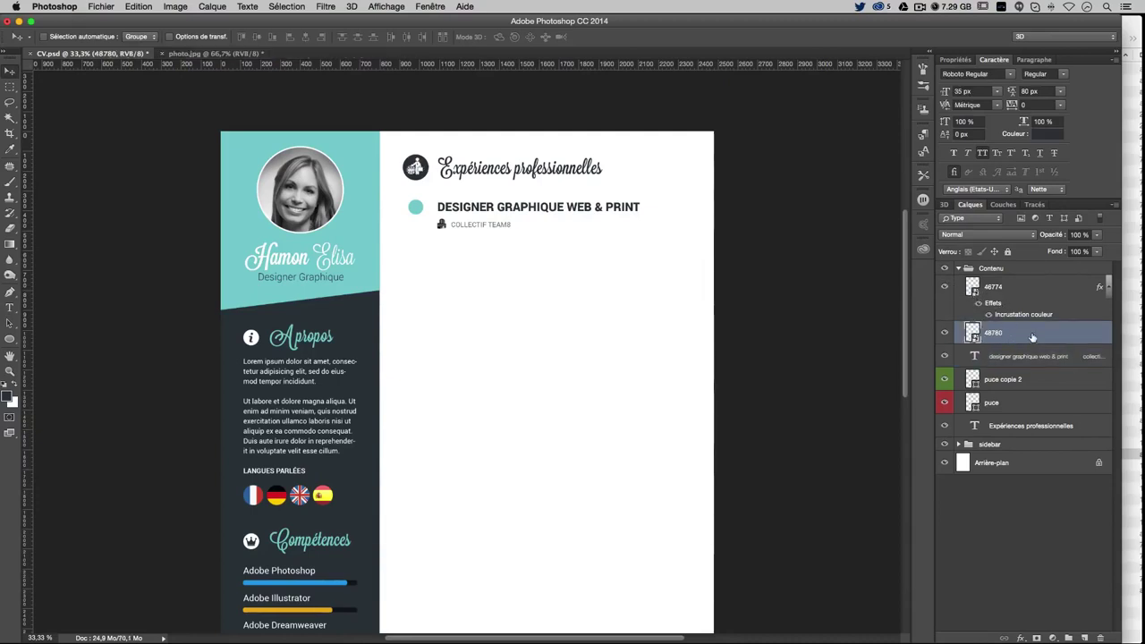
double_click(1029, 338)
left_click(375, 262)
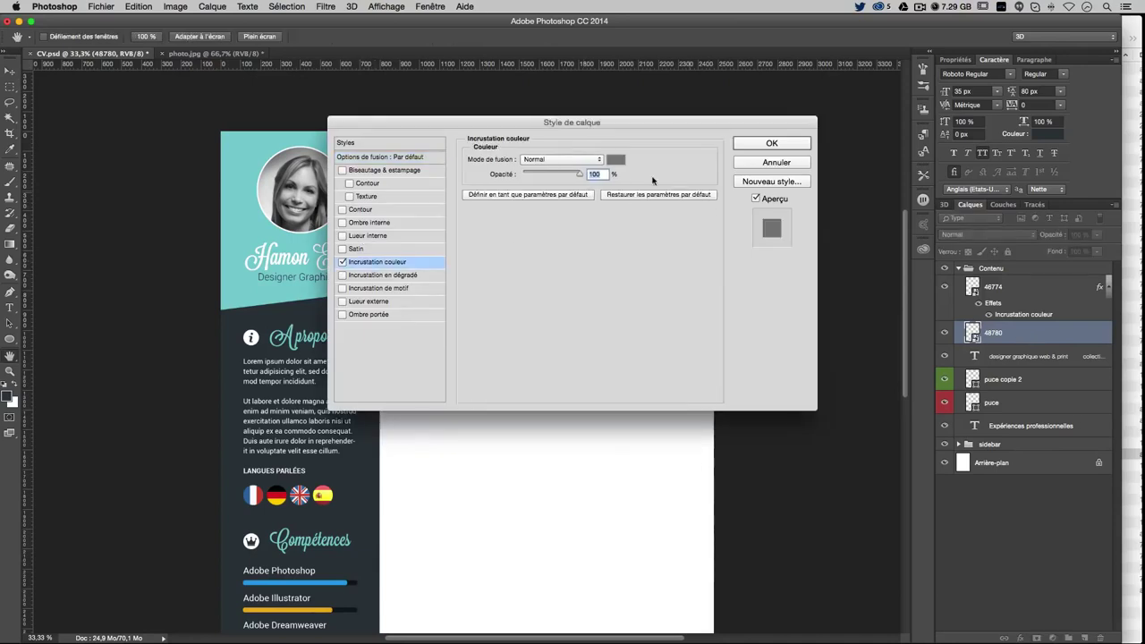
left_click(617, 161)
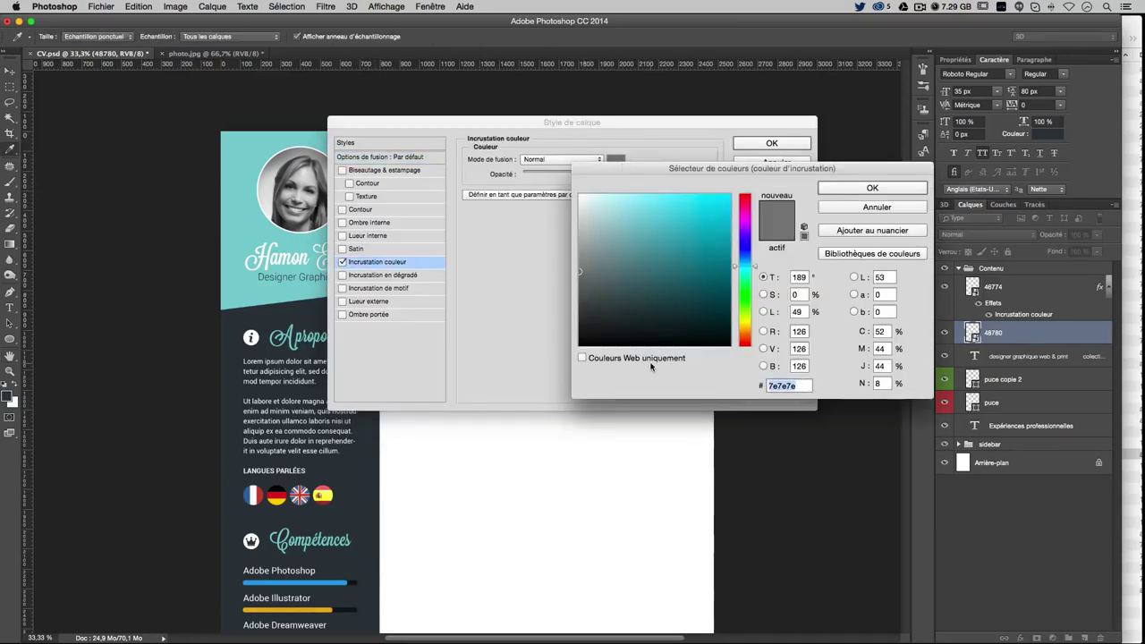
key("Escape")
- Apply the company icon's colour overlay and revisit the COLLECTIF TEAM8 text
key("Return")
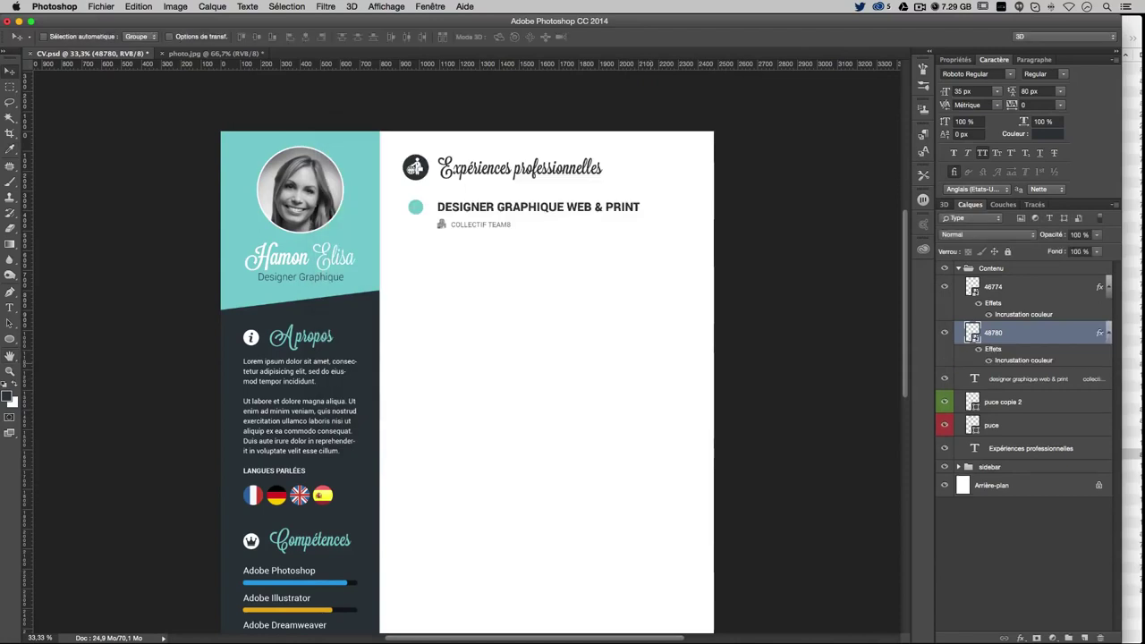
left_click(10, 306)
left_click(507, 225)
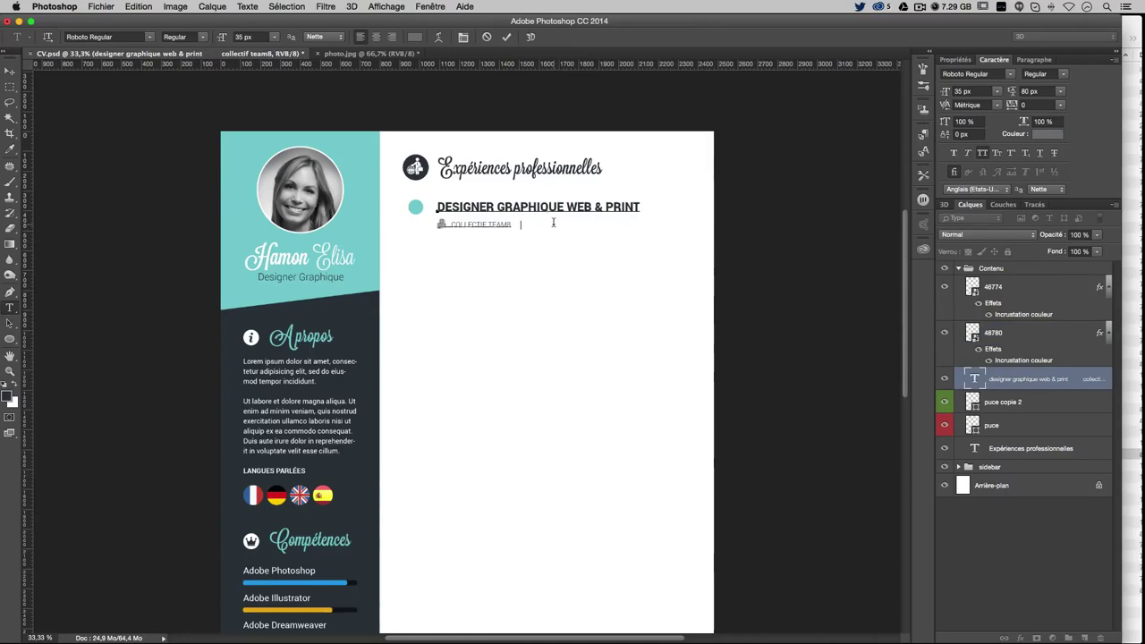
left_click(10, 70)
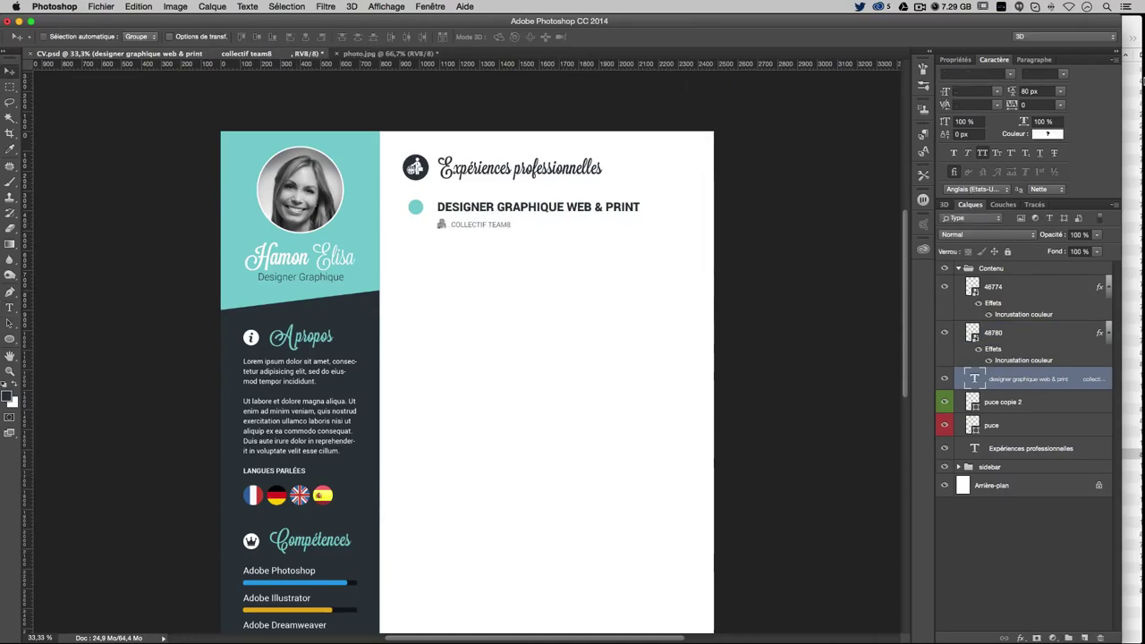
- Place the 48306.png clock icon after COLLECTIF TEAM8, scaled to about 25 px
left_click(1133, 27)
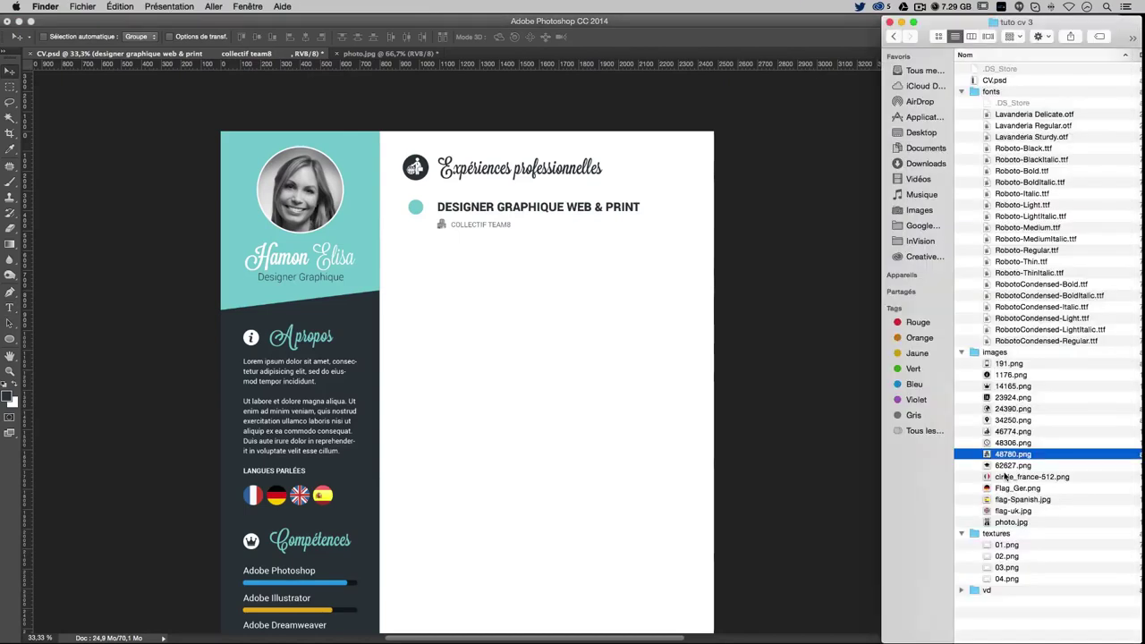
left_click_drag(1011, 443, 577, 357)
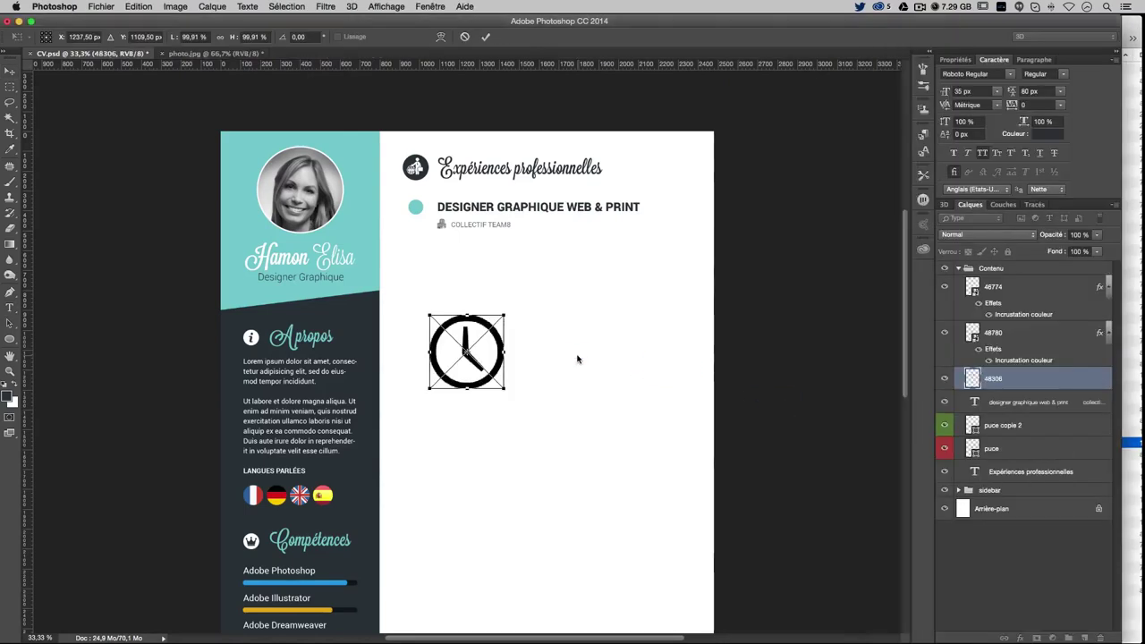
mouse_move(504, 387)
left_mouse_down()
mouse_move(450, 312)
mouse_move(603, 279)
left_mouse_up()
key("Return")
- Give the clock icon a Color Overlay with hex 7ccfc8 and nudge it right
double_click(1076, 387)
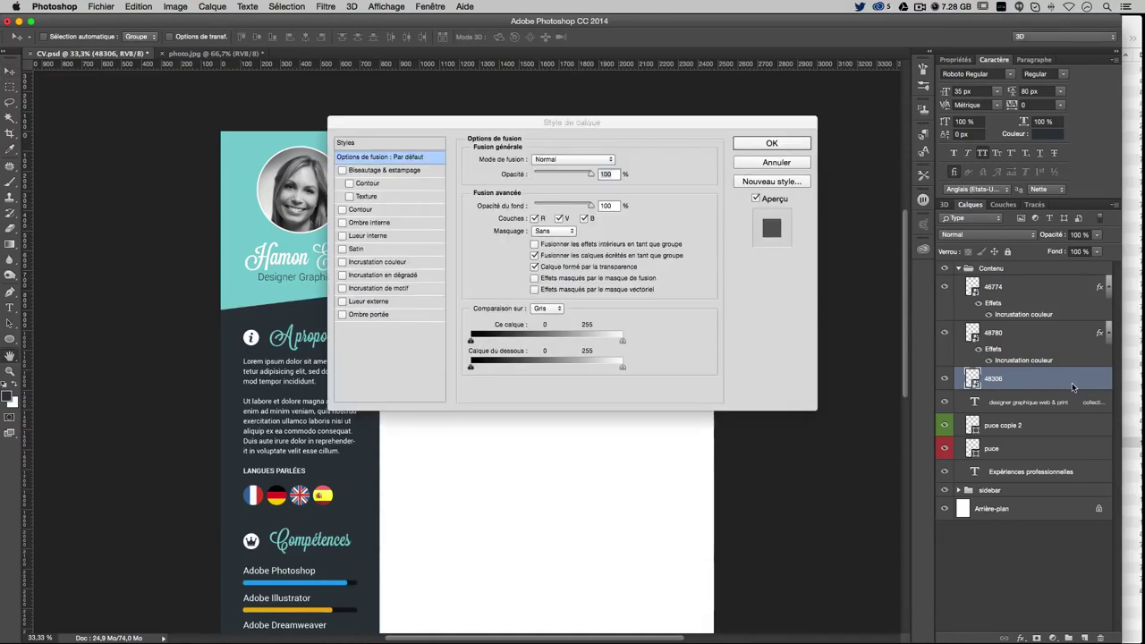
left_click(360, 264)
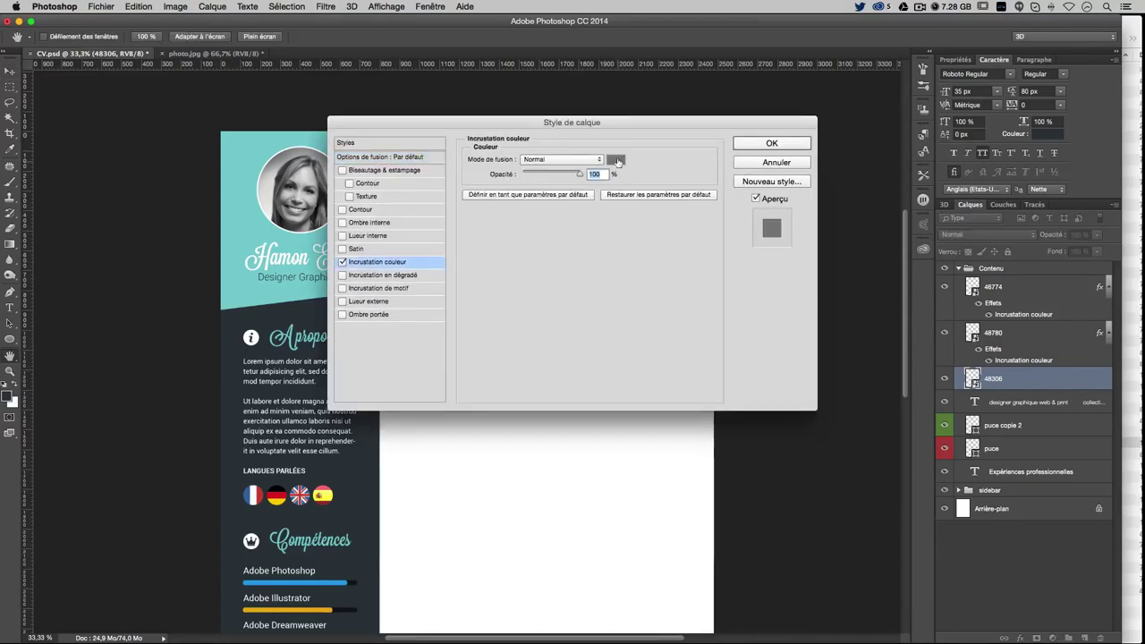
left_click(617, 161)
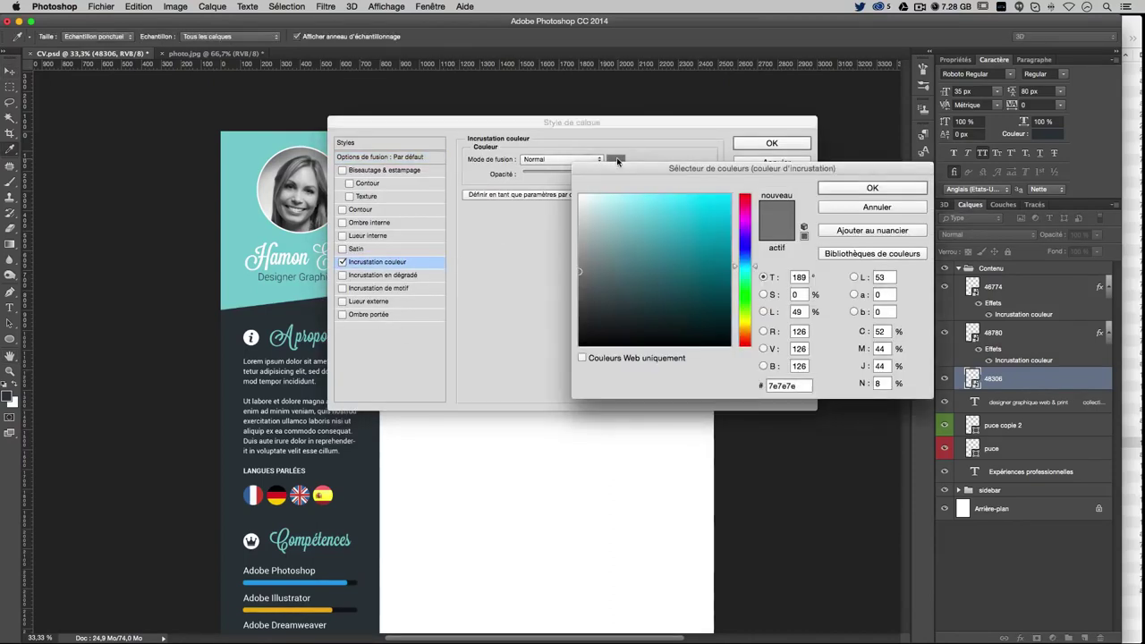
double_click(787, 385)
type("7ccfc8")
key("Return")
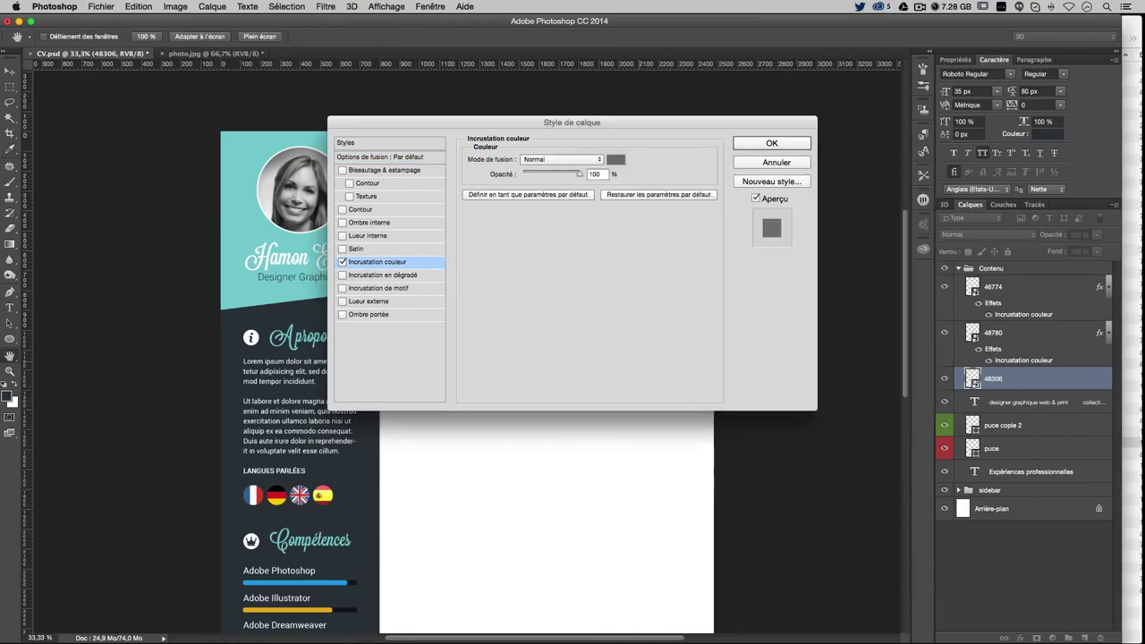
key("Return")
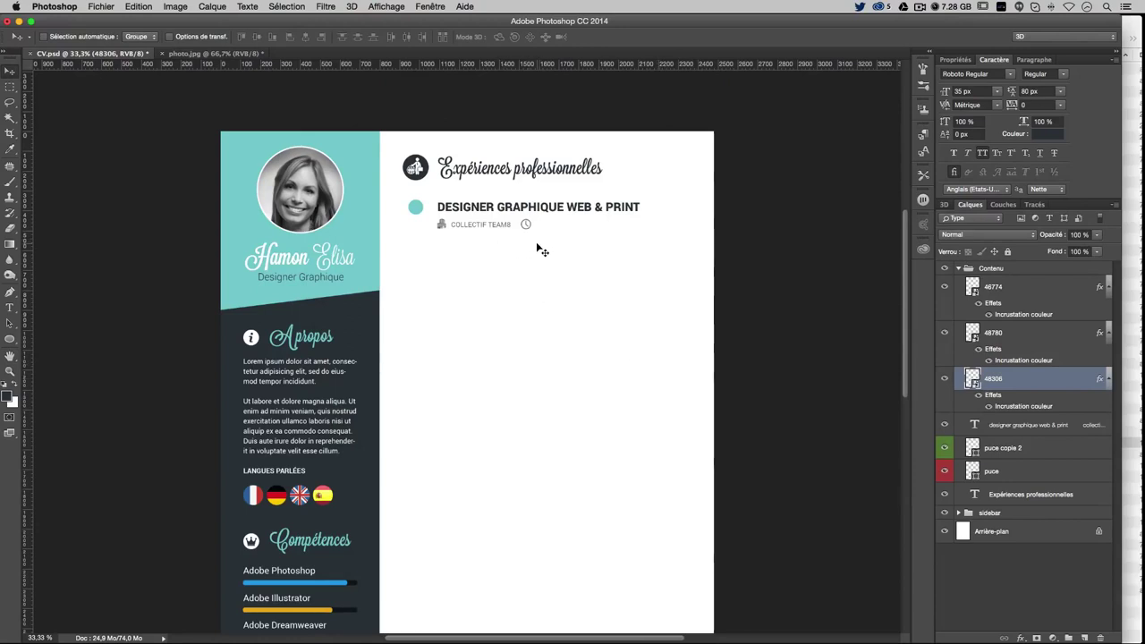
key("Right")
- Extend the subtitle with DEPUIS JANVIER 2010 after COLLECTIF TEAM8 and commit it
left_click(10, 308)
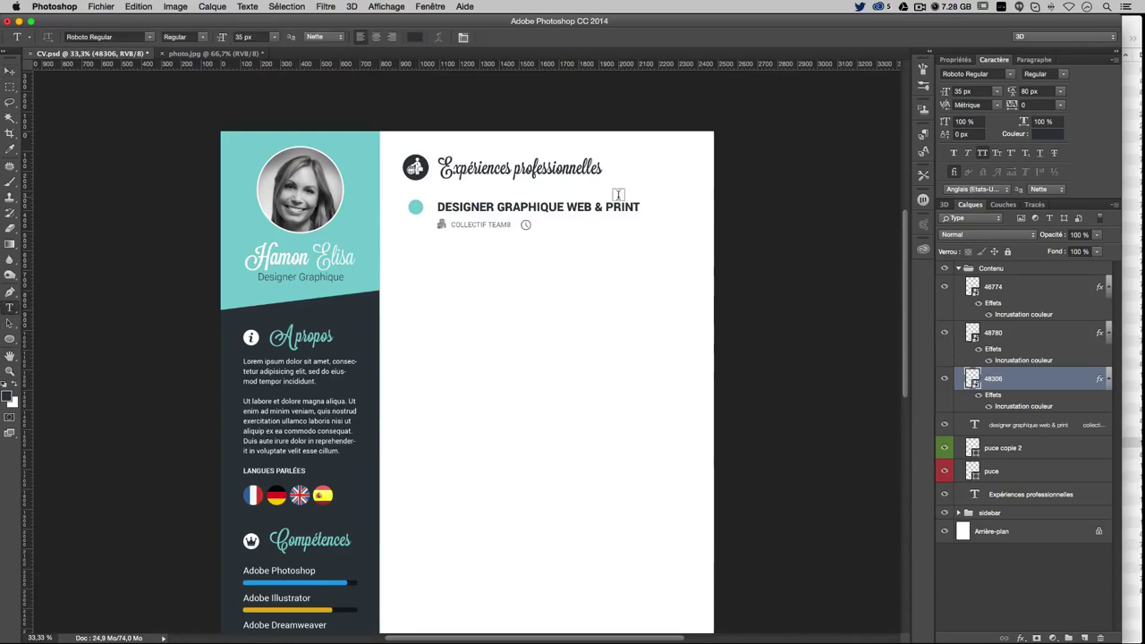
left_click(512, 223)
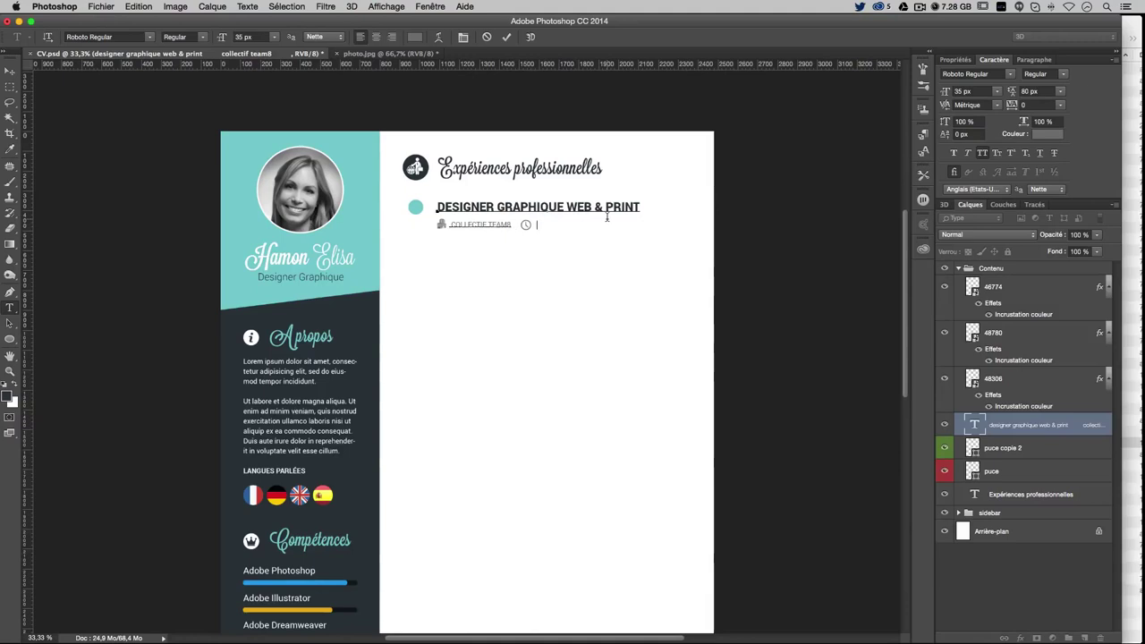
type("DEP")
key("Left")
type("0")
left_click(10, 70)
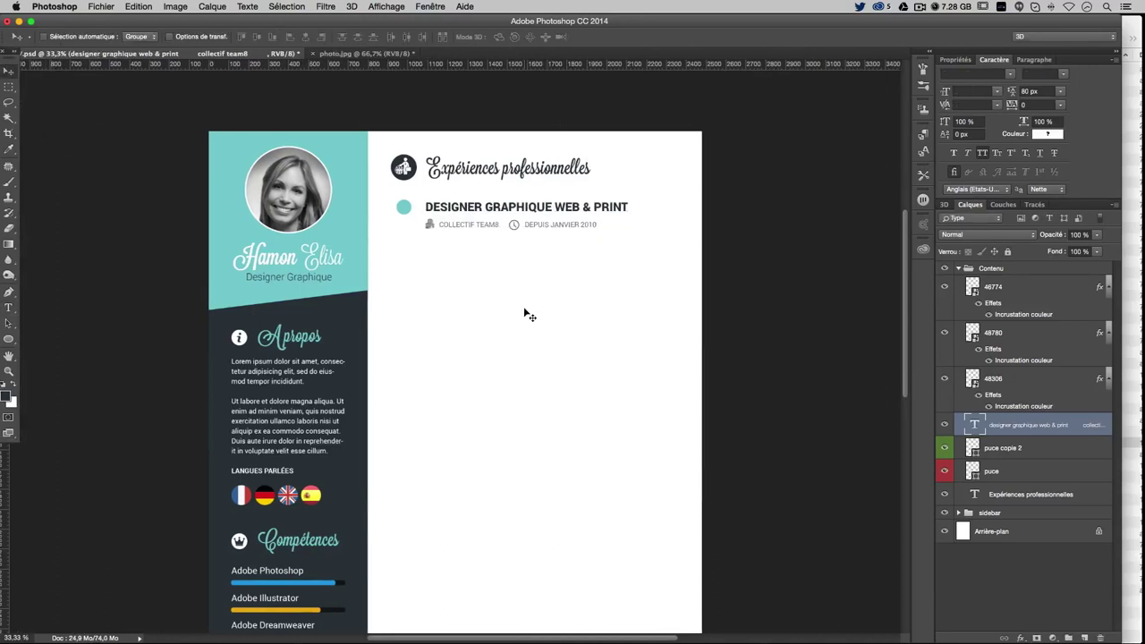
scroll(537, 315, "left", 1)
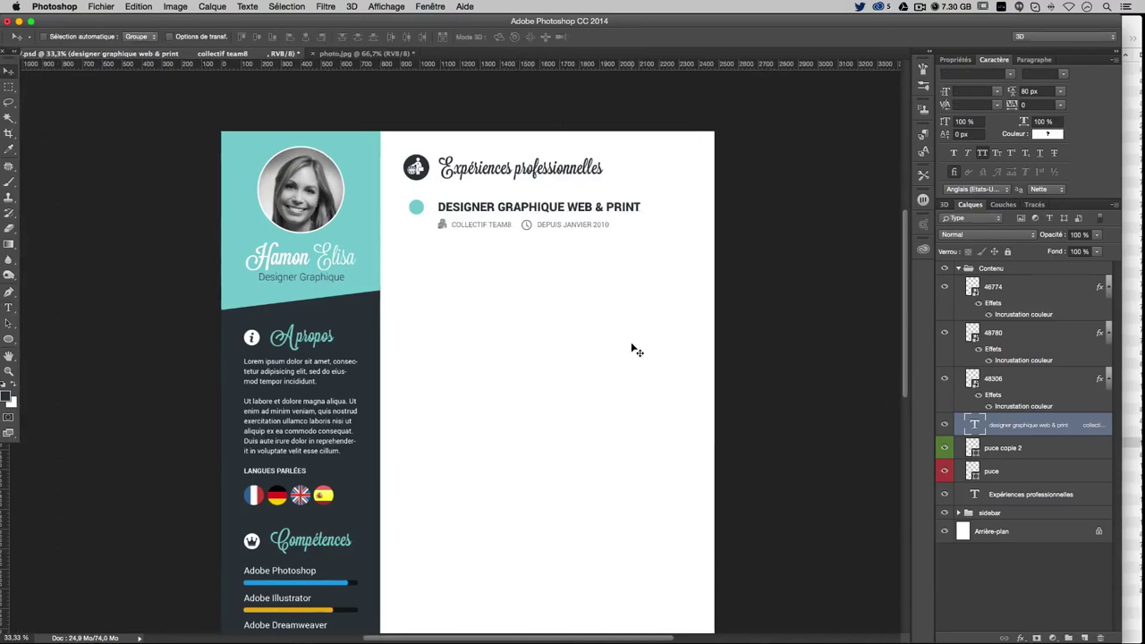
scroll(631, 348, "up", 1)
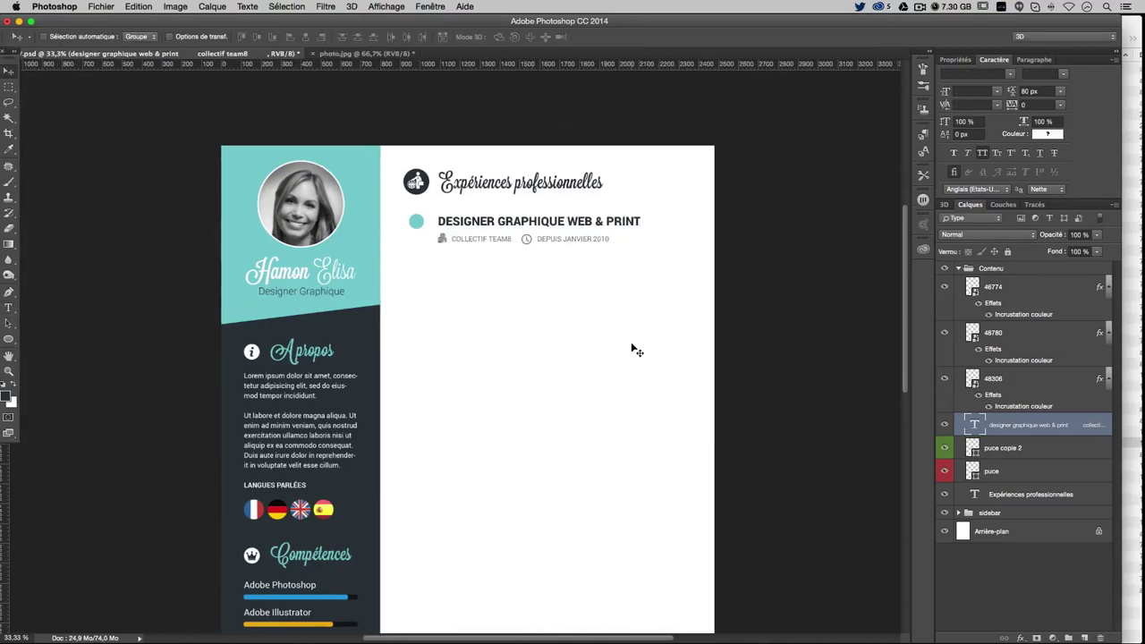
- Select the 46774 icon layer and show the layout guides
left_click(9, 309)
left_click(603, 245)
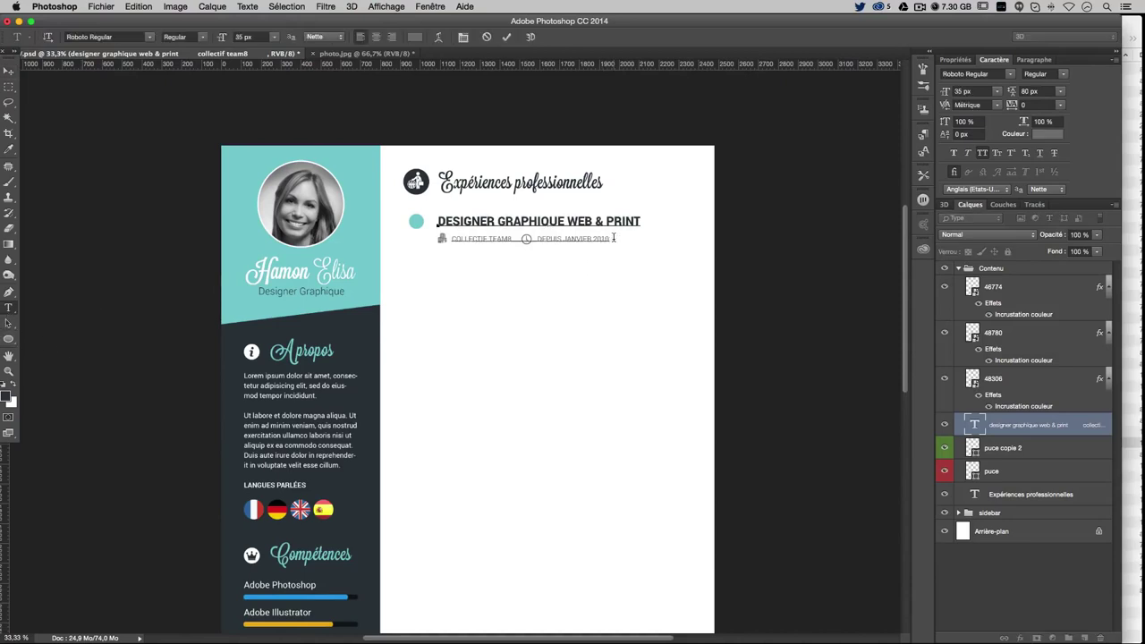
left_click(9, 309)
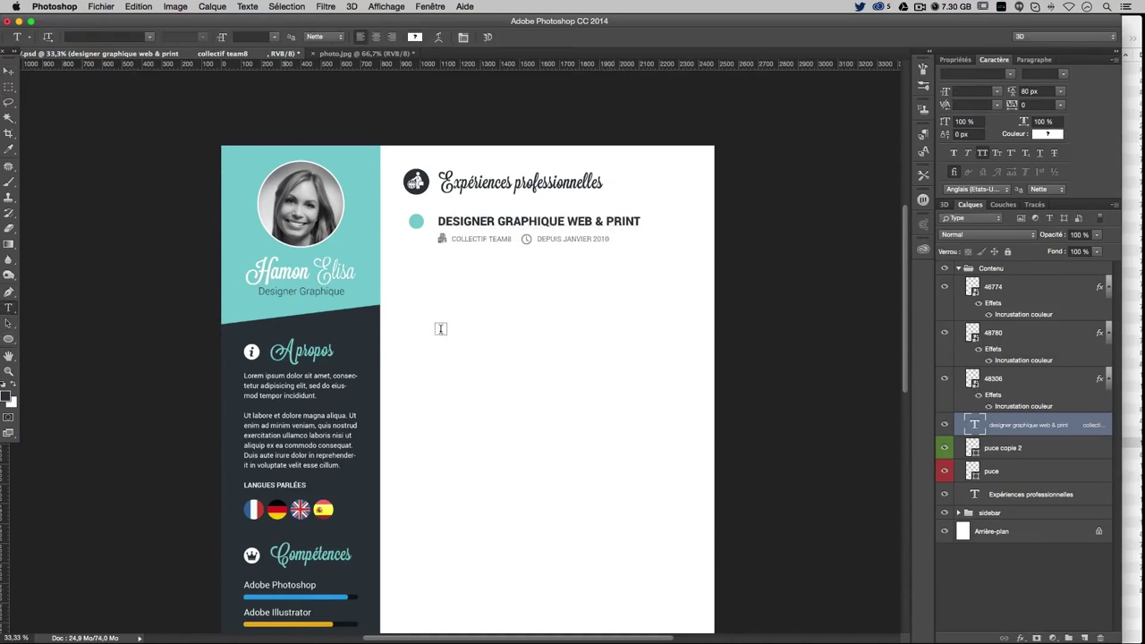
left_click(1001, 296)
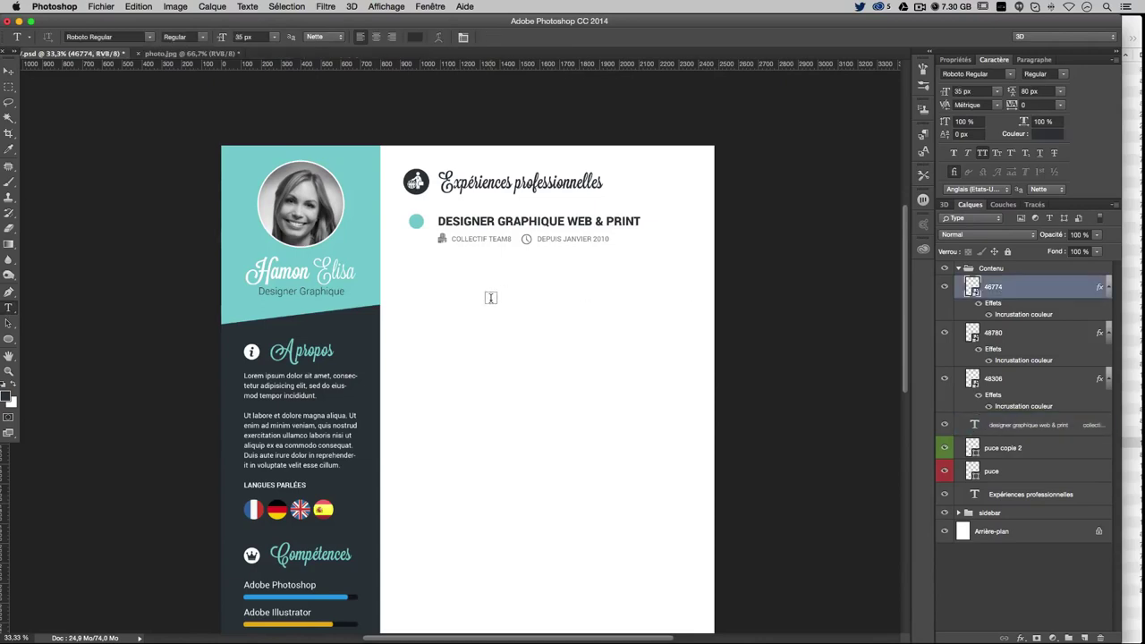
key("ctrl+semicolon")
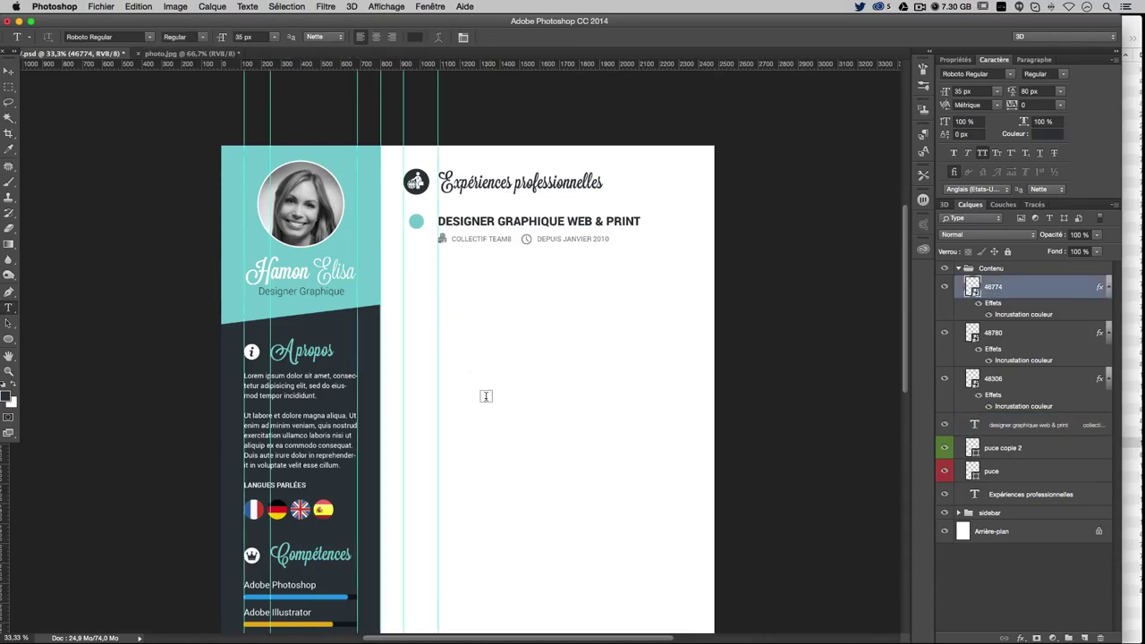
left_click(8, 73)
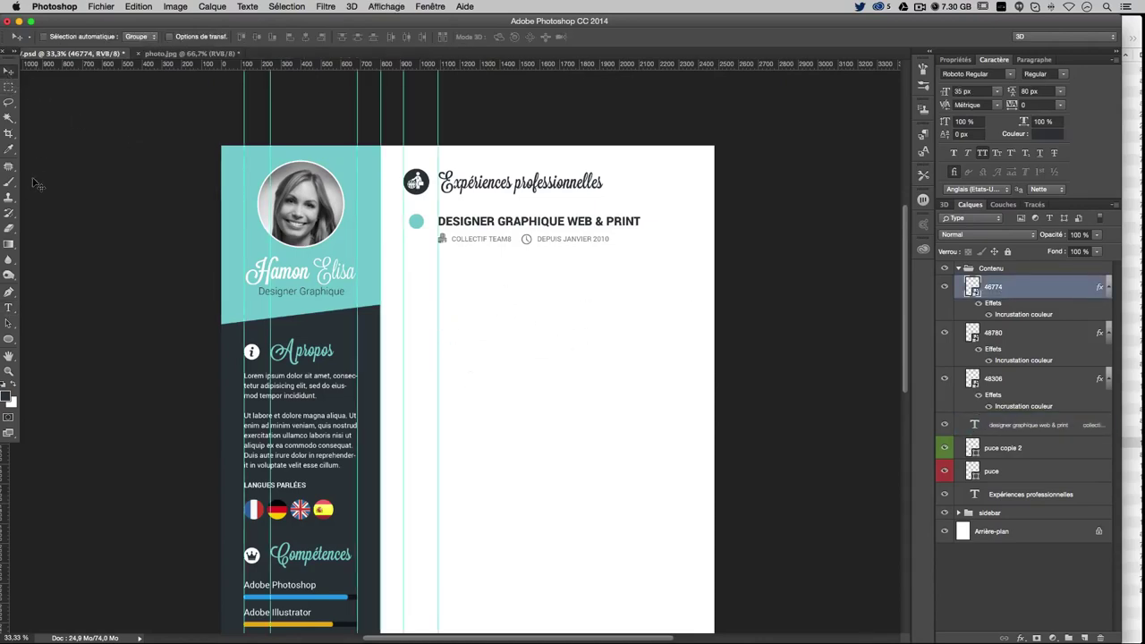
- Add a right-margin guide near 2390 px and draw an empty paragraph box below the subtitle
left_click(8, 86)
left_click_drag(716, 134, 691, 192)
left_click_drag(4, 326, 685, 320)
key("super+d")
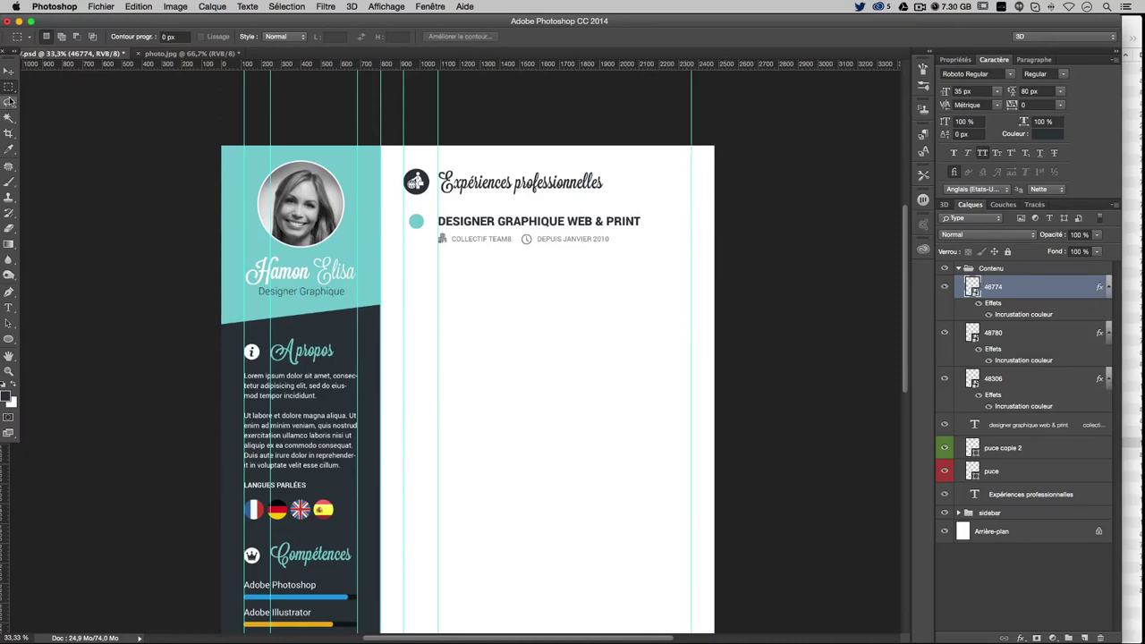
left_click(9, 307)
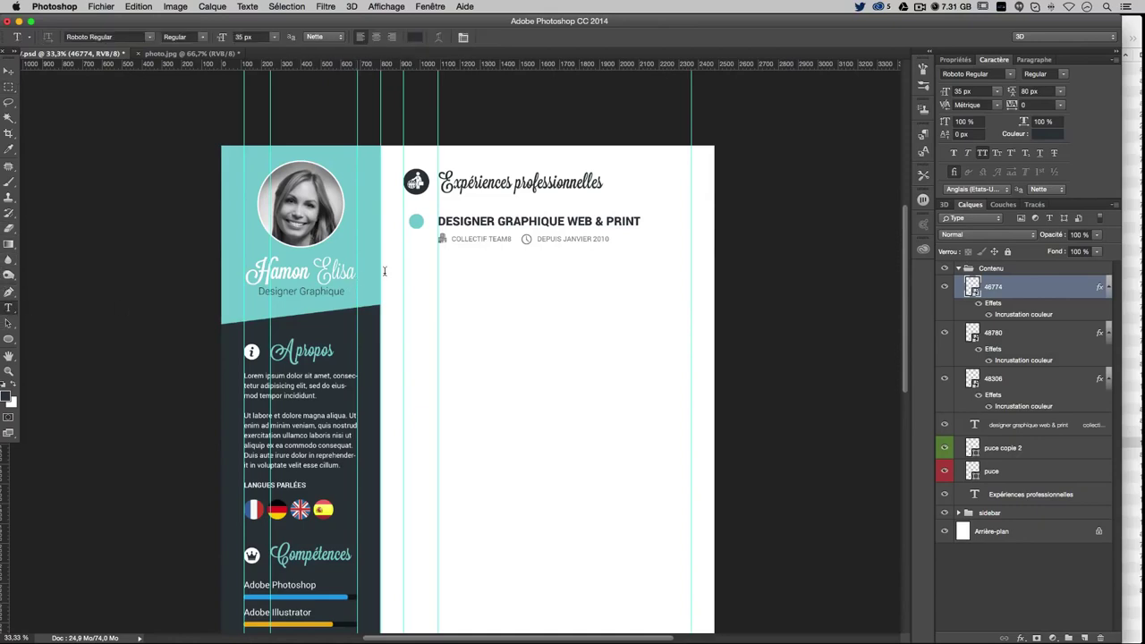
left_click_drag(656, 315, 691, 318)
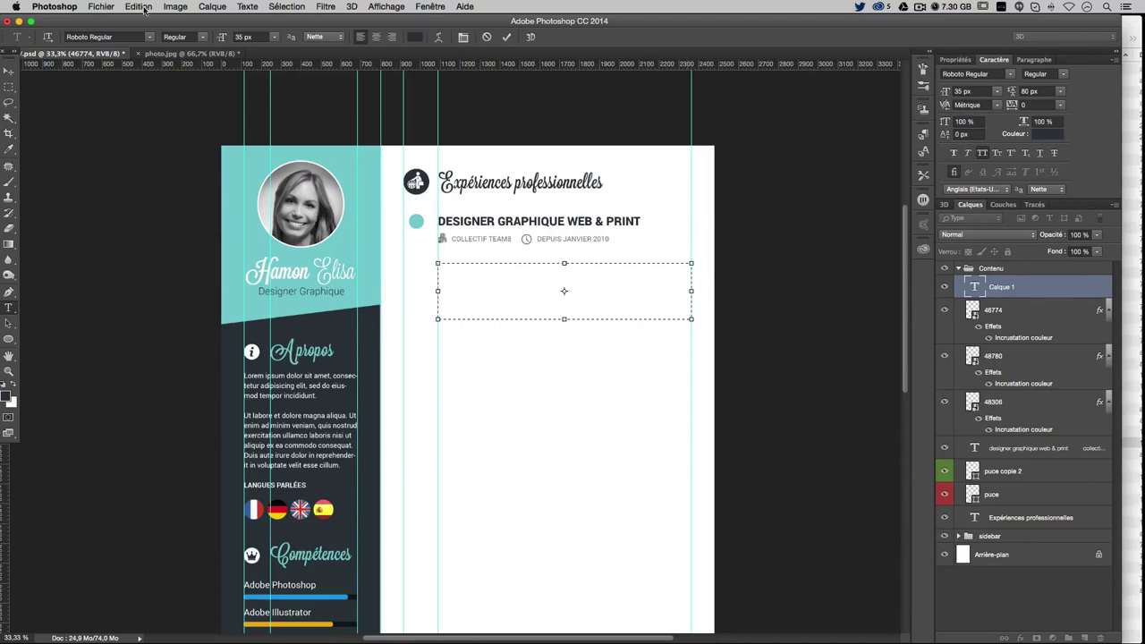
- Fill the text box with Lorem Ipsum placeholder, switch off All Caps and set leading to 60
left_click(252, 6)
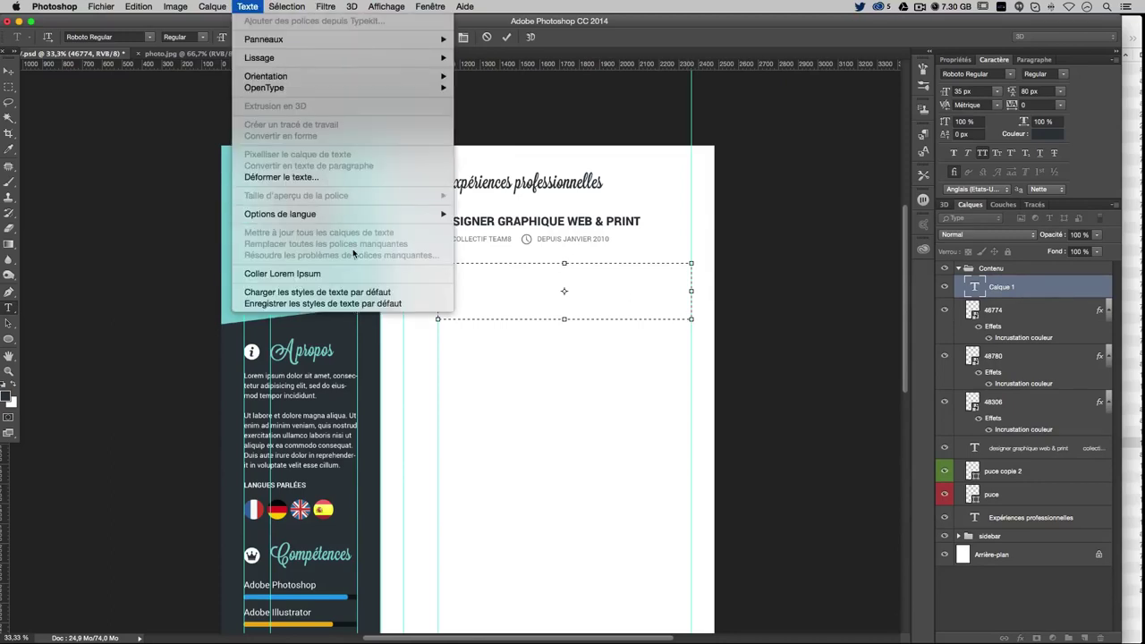
left_click(336, 272)
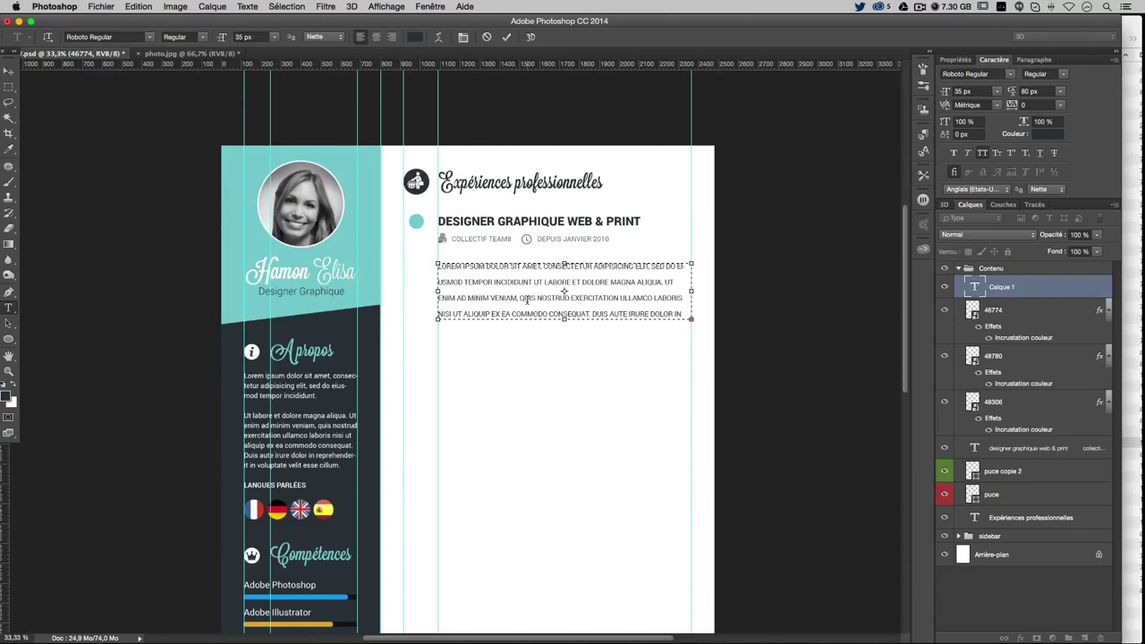
key("super+a")
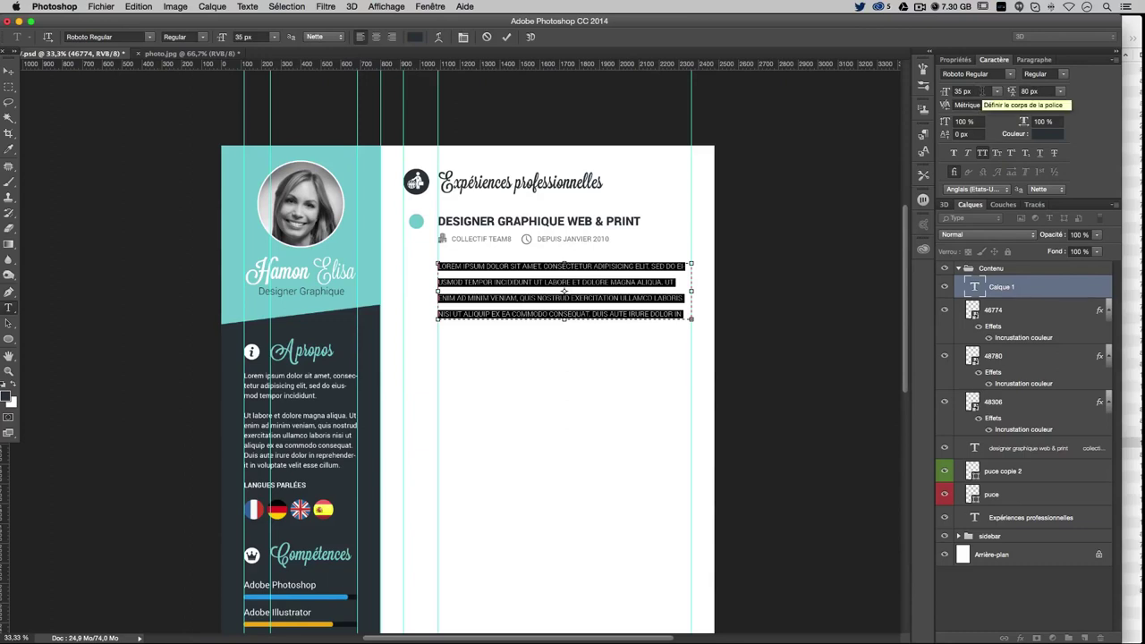
left_click(946, 90)
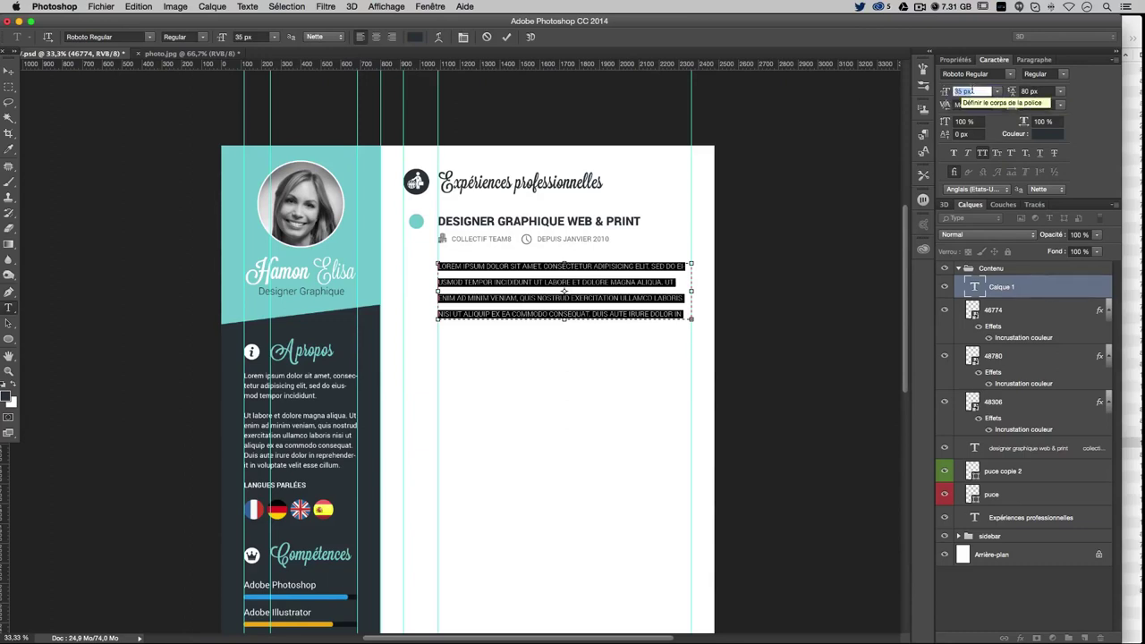
left_click(981, 153)
key("Tab")
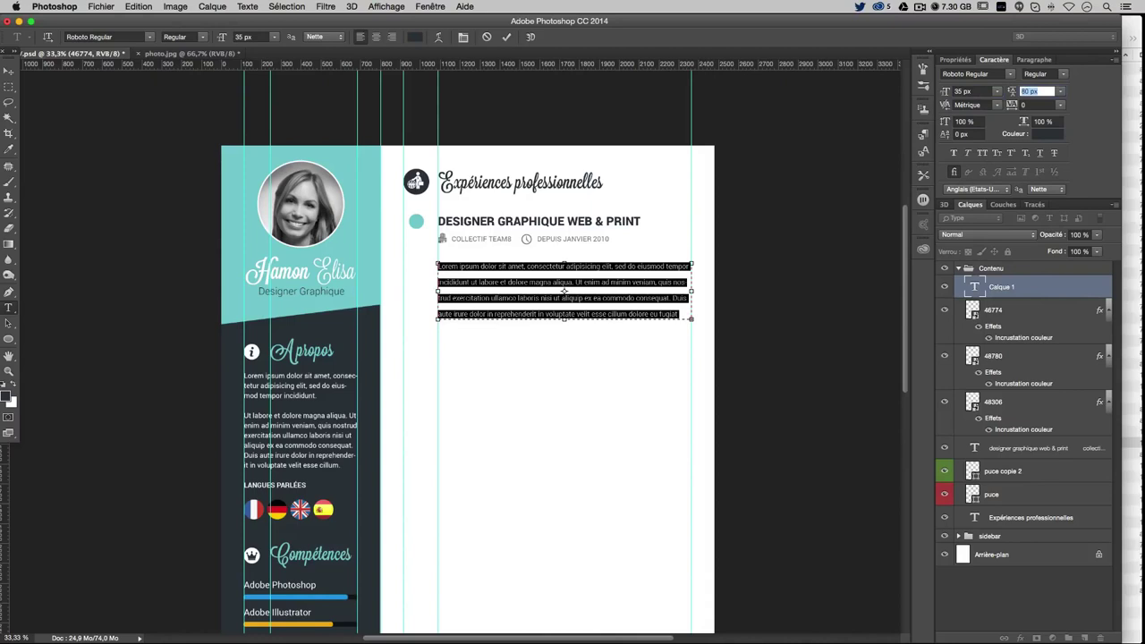
type("60")
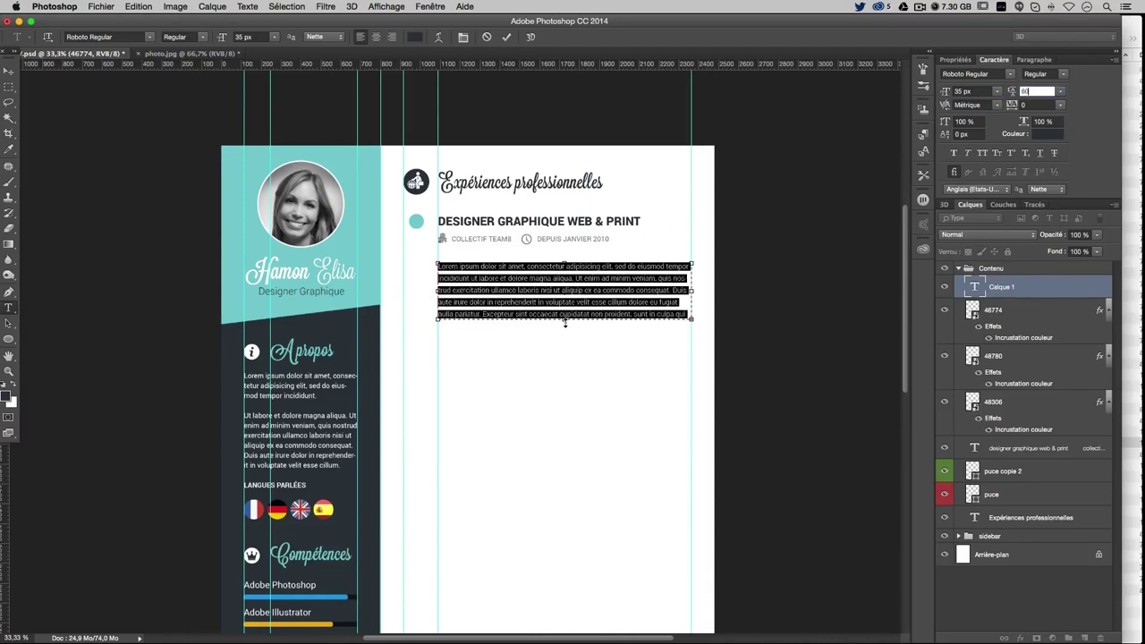
- Trim the placeholder after 'nisi' and shrink the text box to three lines
left_click_drag(564, 319, 565, 492)
left_click(598, 361)
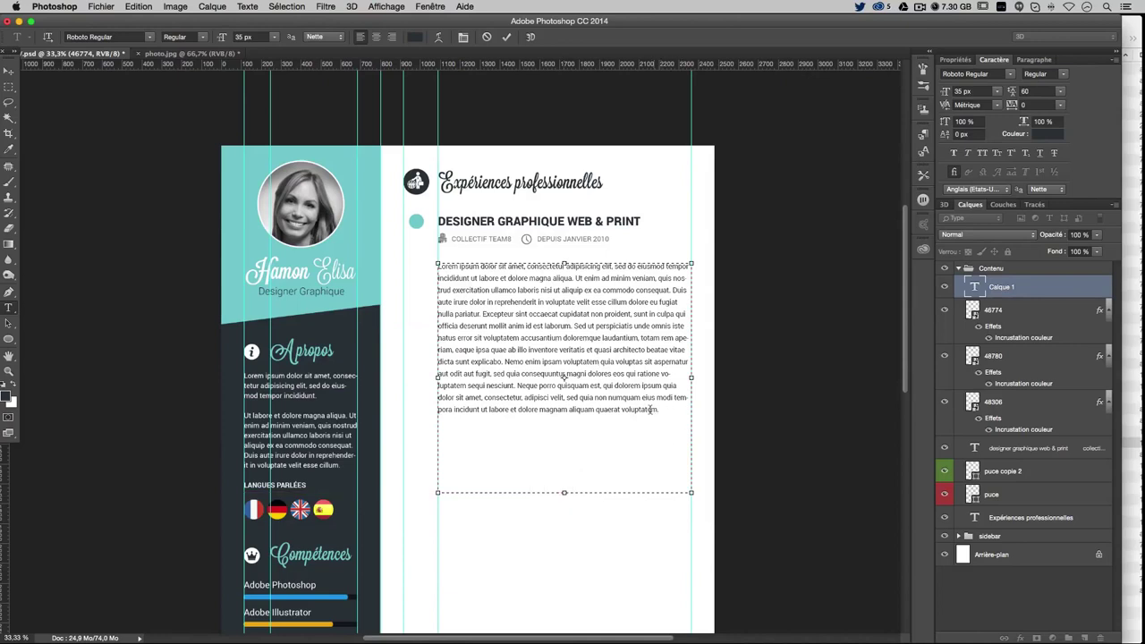
left_click_drag(622, 409, 482, 315)
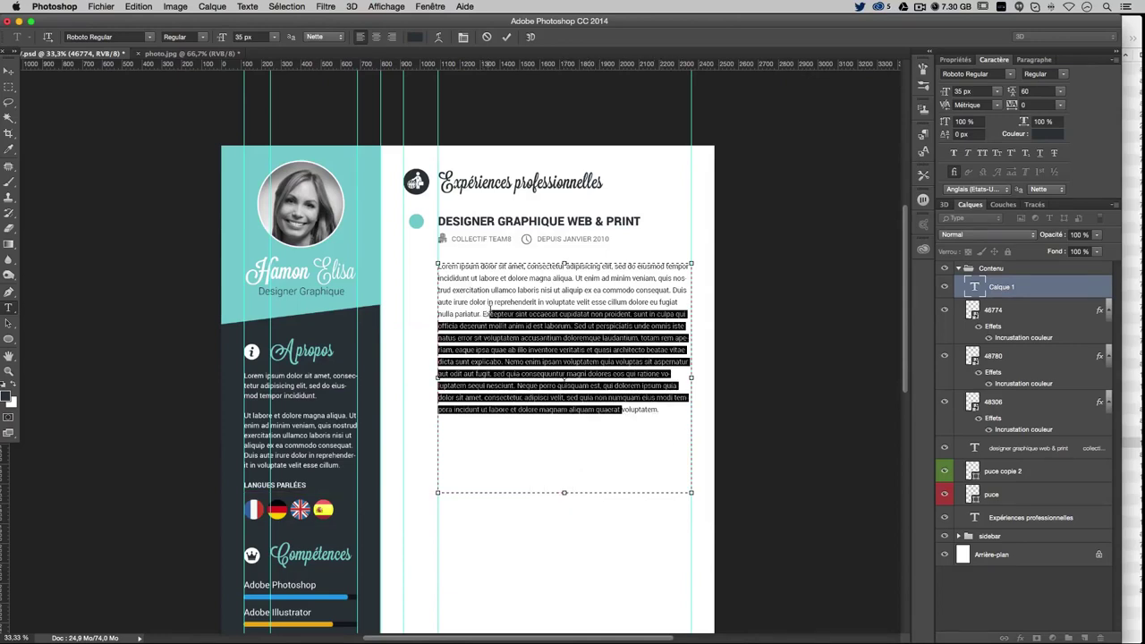
left_click_drag(488, 311, 535, 295)
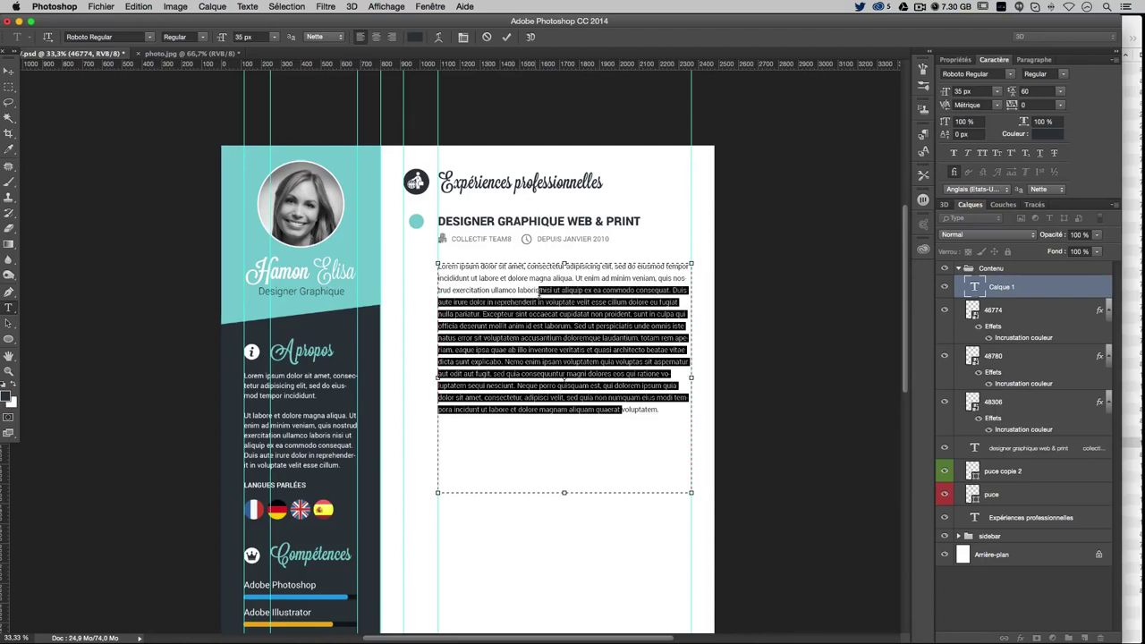
key("BackSpace")
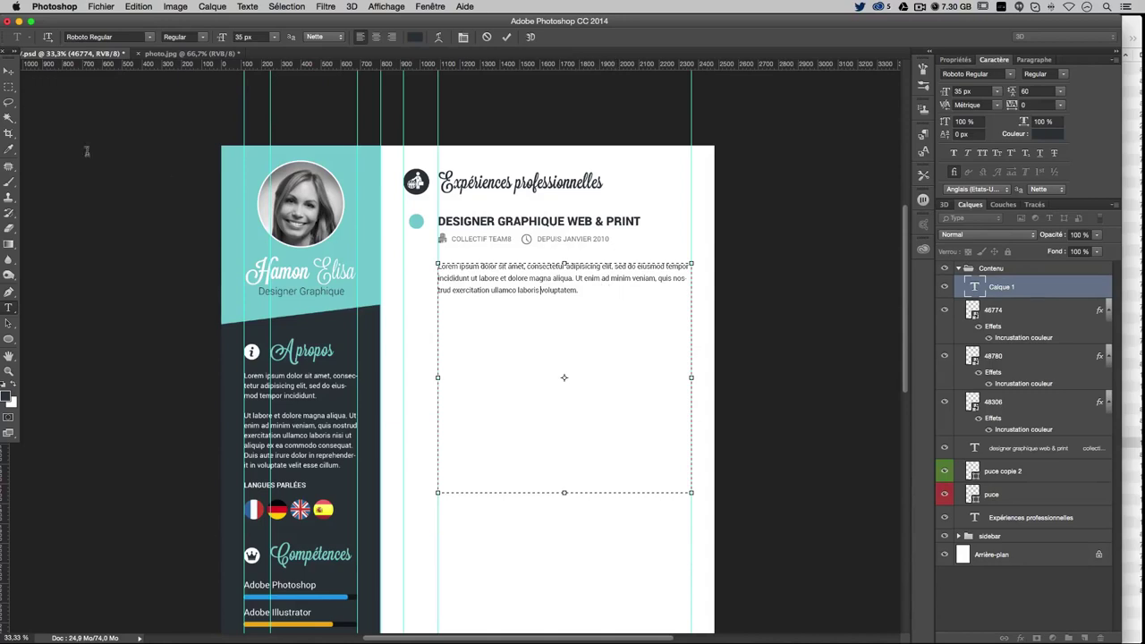
left_click_drag(563, 492, 563, 296)
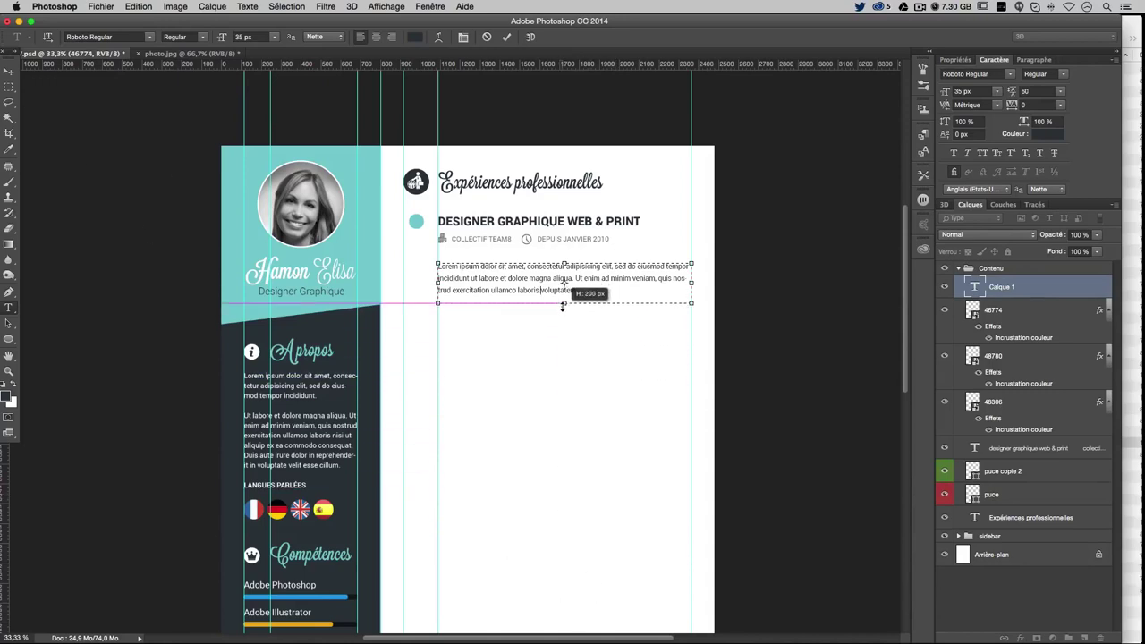
- Commit the paragraph, nudge it up under the date line, and hide the guides
left_click(8, 69)
left_click_drag(510, 292, 509, 283)
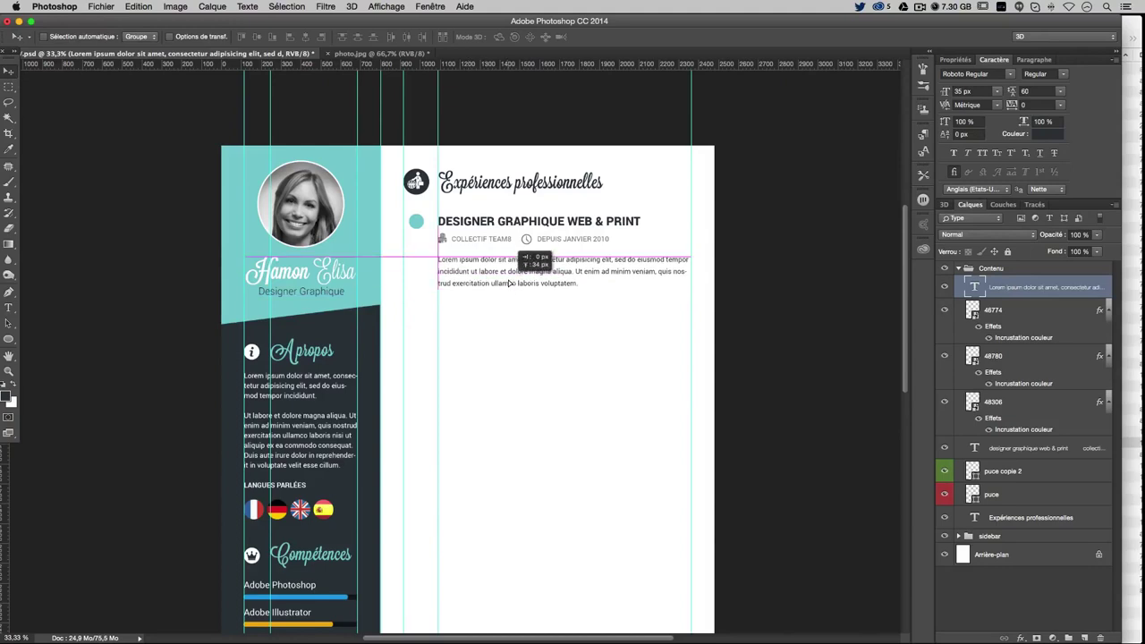
key("Up")
key("Up")
key("Up")
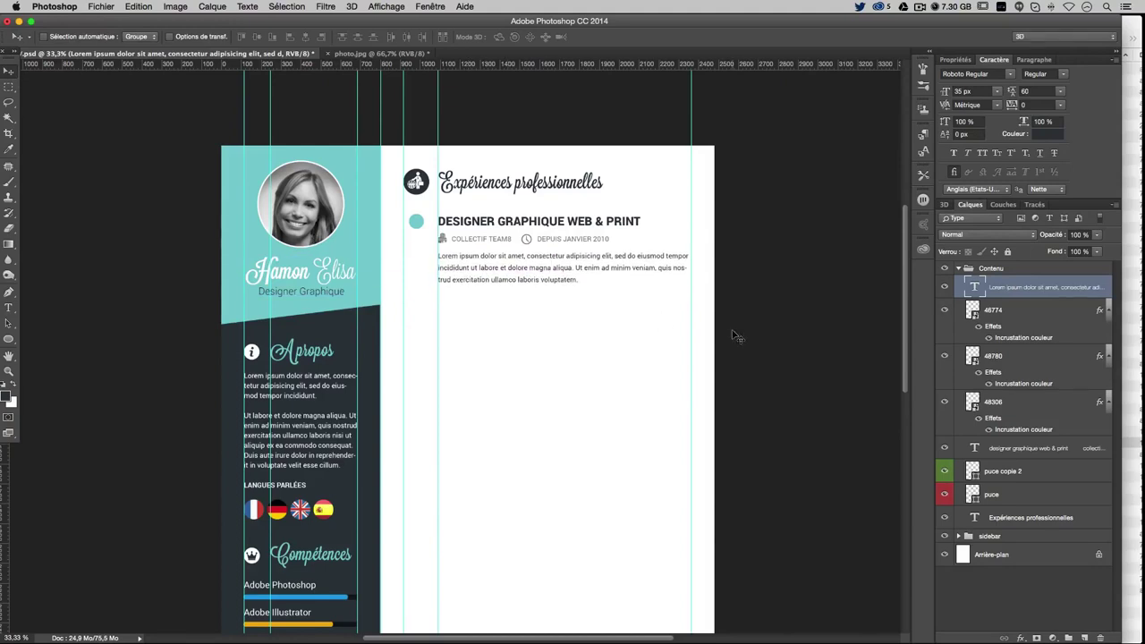
key("Up")
key("Up")
key("Up")
key("Up")
key("ctrl+semicolon")
scroll(755, 431, "down", 1)
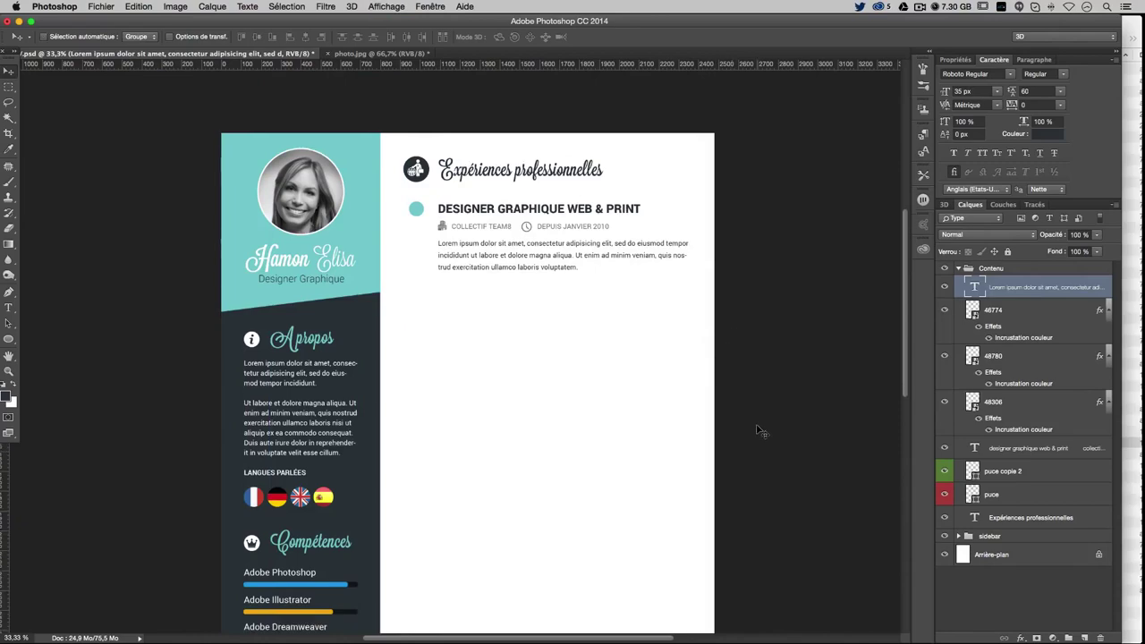
key("ctrl+plus")
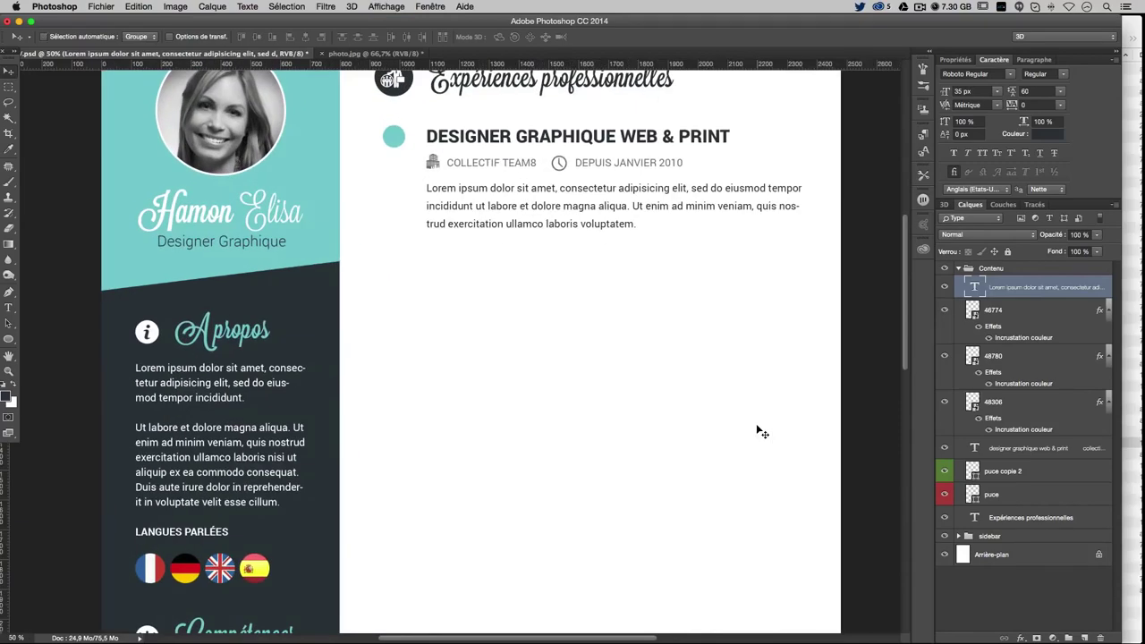
scroll(756, 431, "up", 1)
scroll(756, 431, "up", 3)
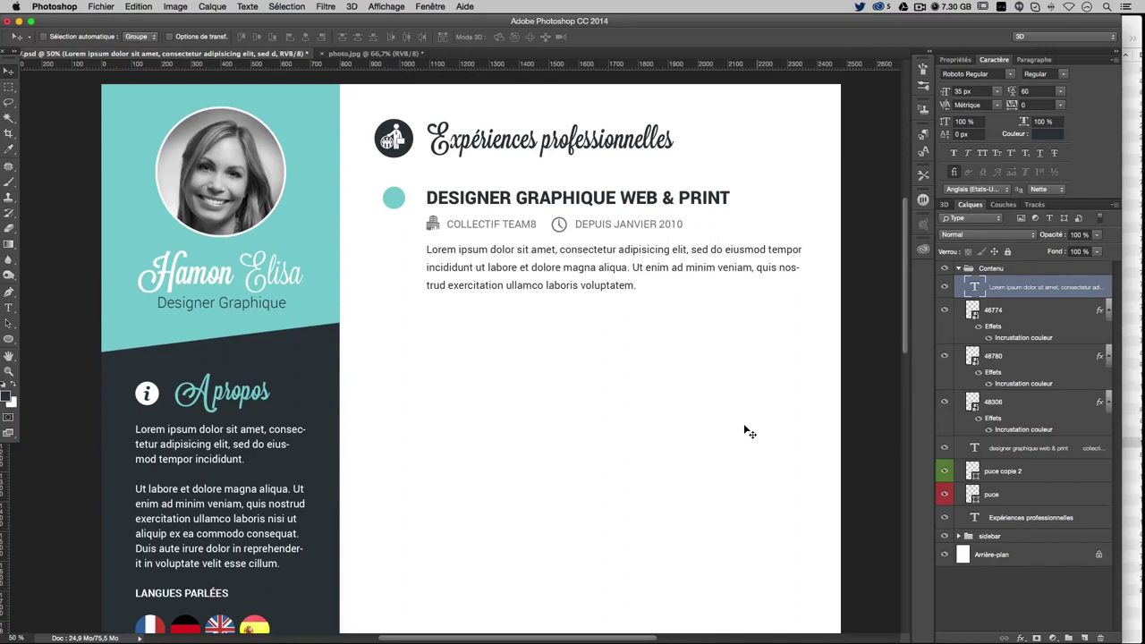
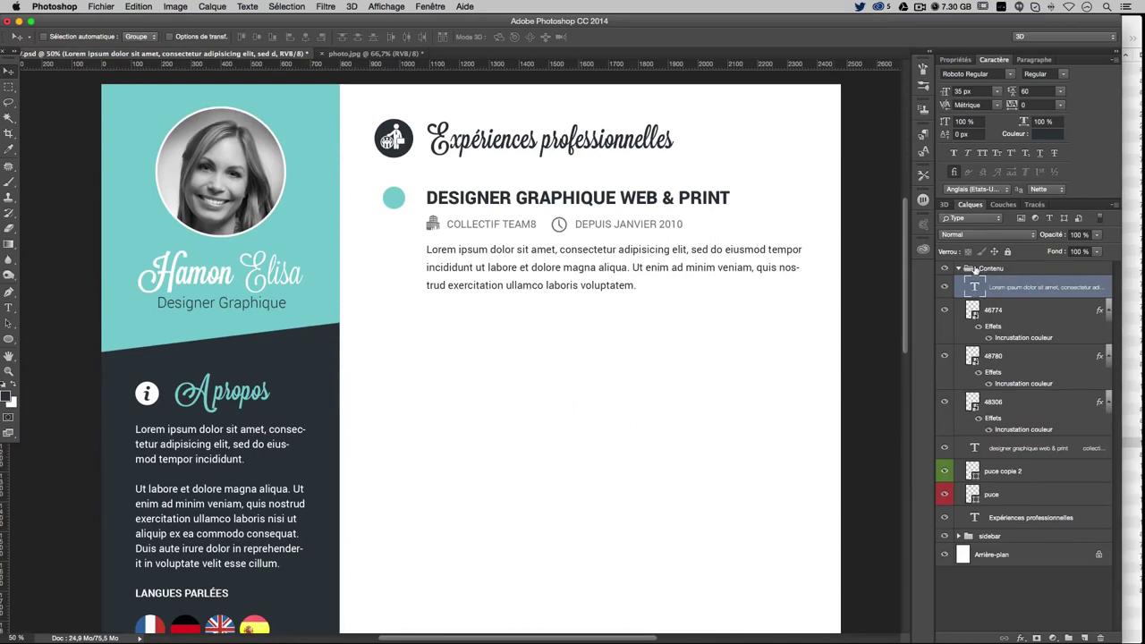
- Create a new layer group named 'exp 1' inside Contenu
left_click(1068, 637)
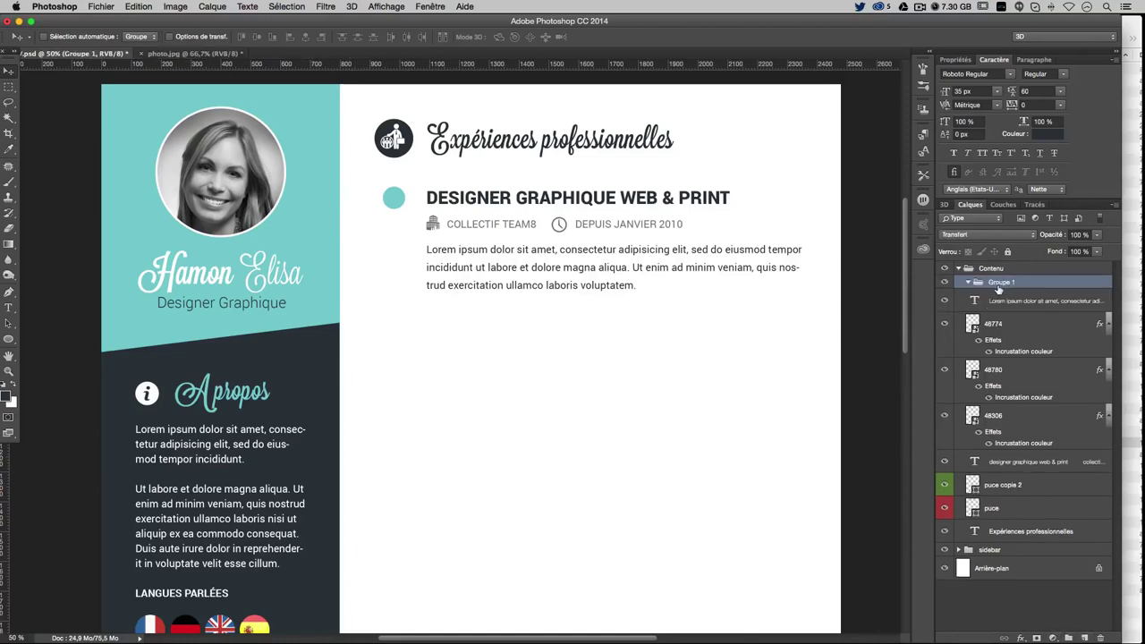
double_click(1000, 283)
type("exp ")
type("1")
key("Return")
- Move the Lorem ipsum text, three icon layers and heading into exp 1, then collapse it
left_click(1017, 301)
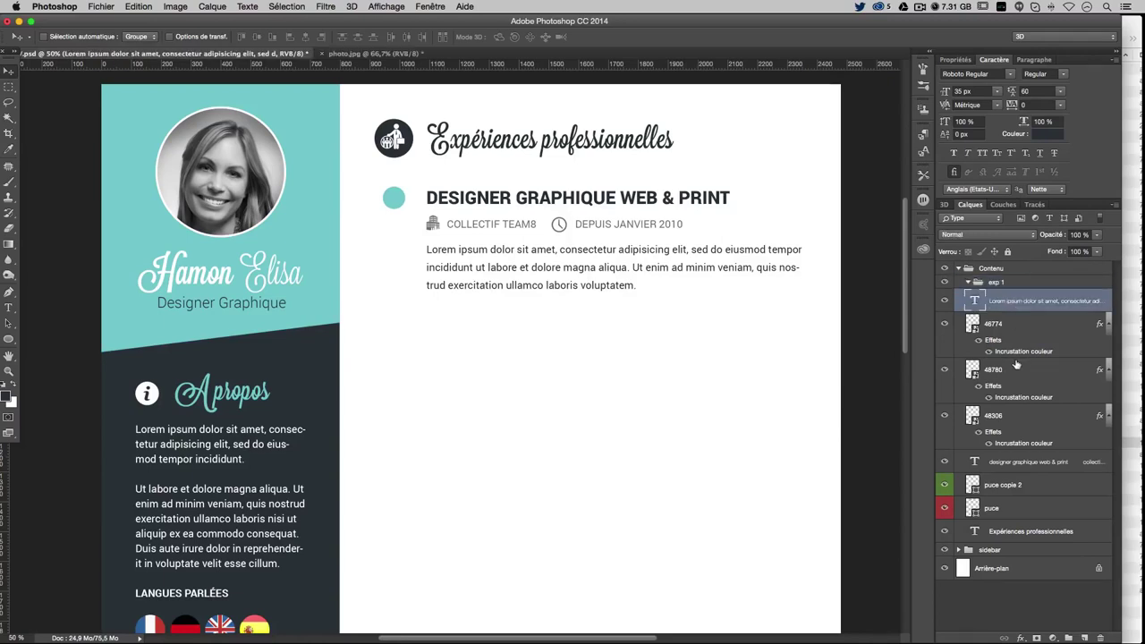
left_click(1025, 448, "shift")
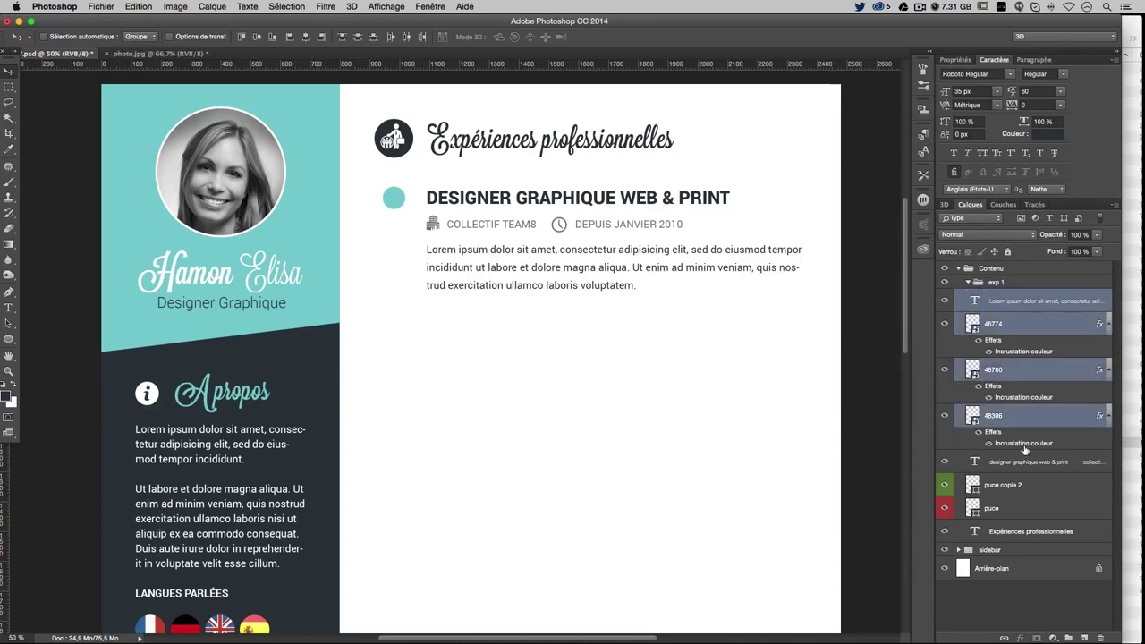
left_click(1023, 463, "shift")
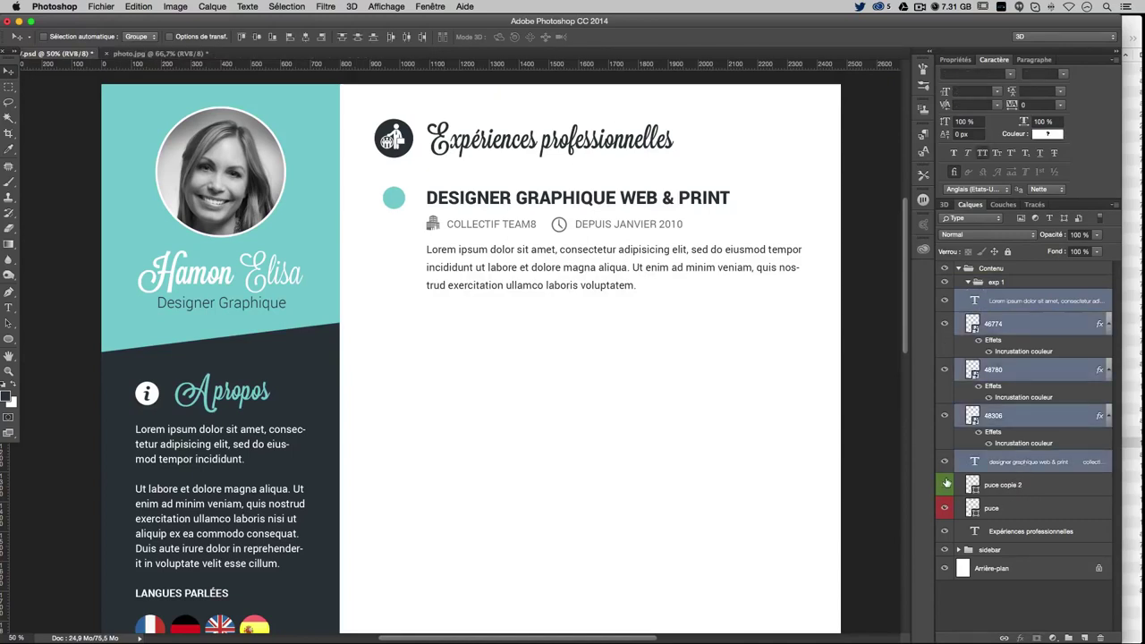
left_click(945, 485)
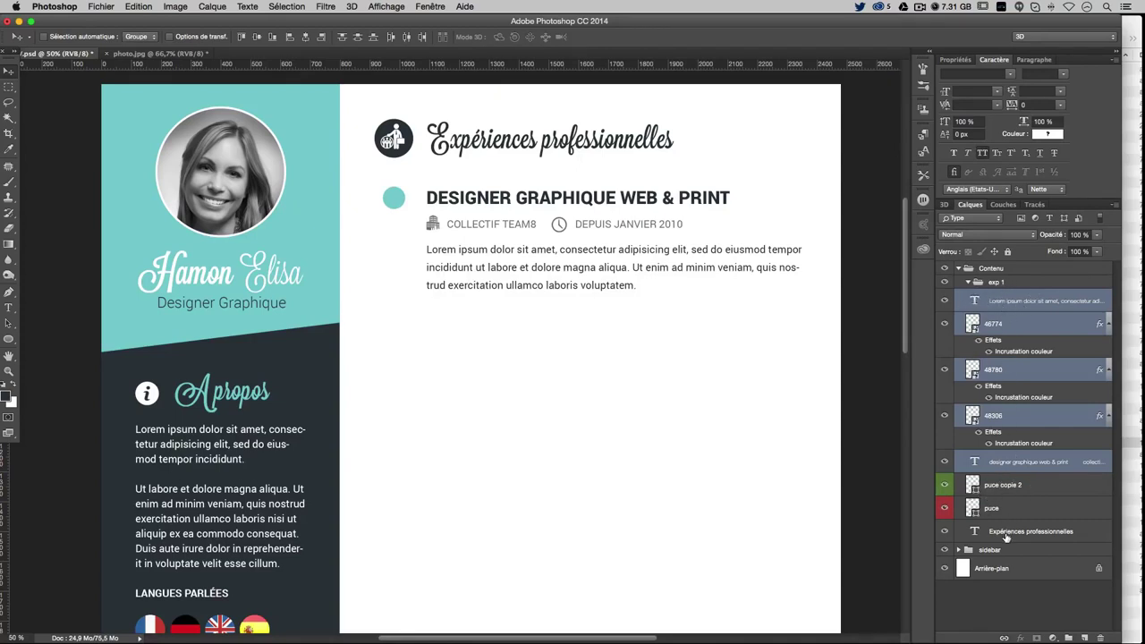
left_click(991, 300)
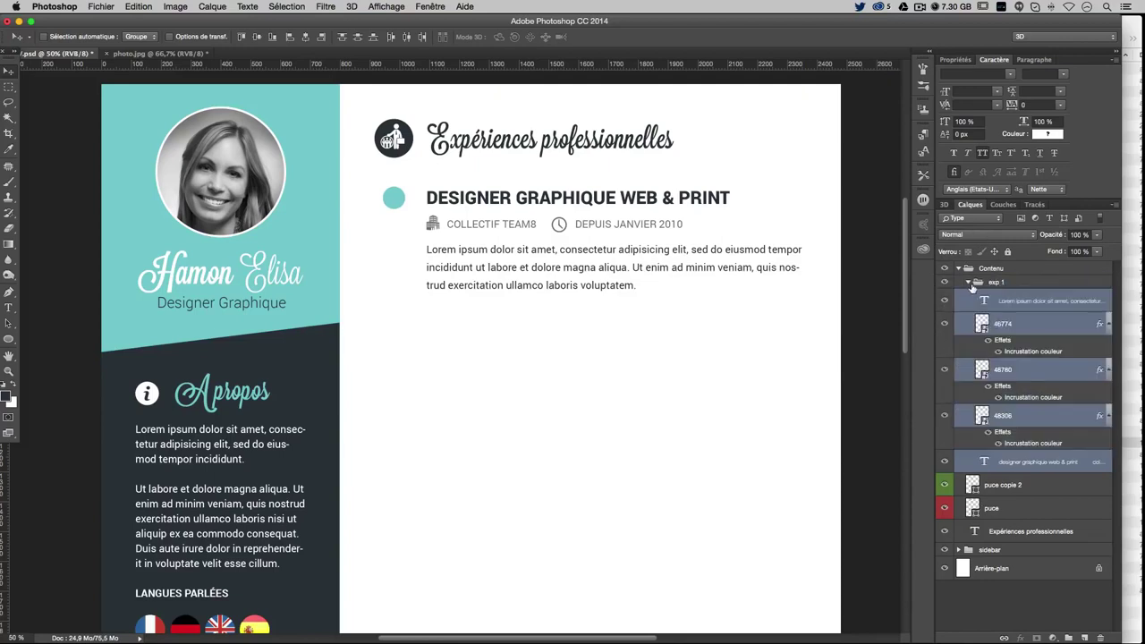
left_click(968, 282)
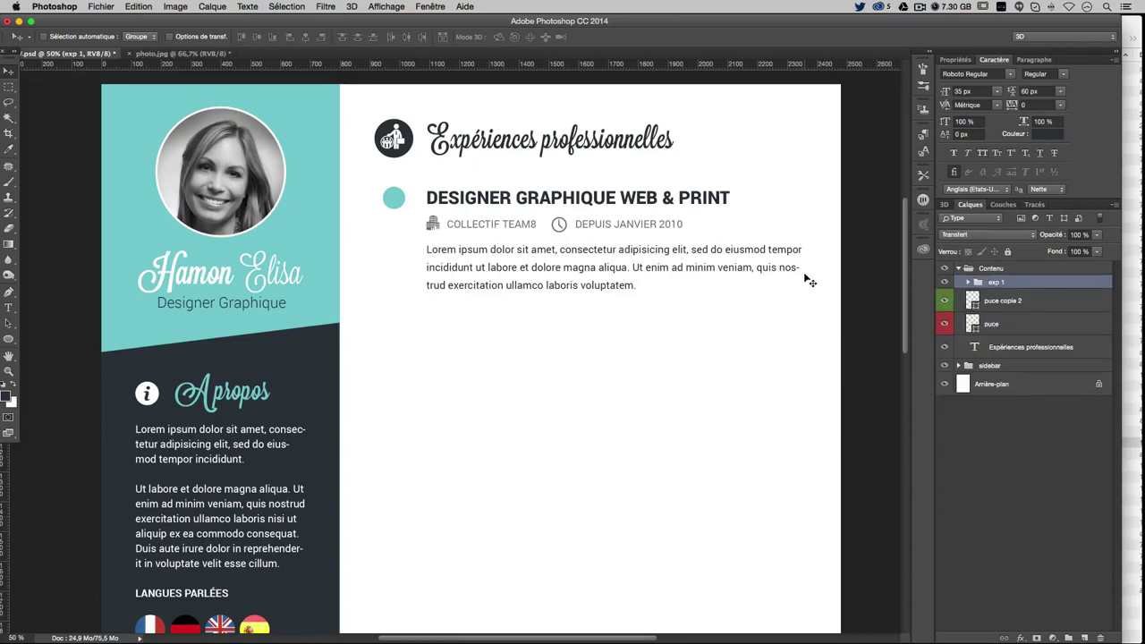
- Undo a trial duplicate and move icon layer 46774 out of the exp 1 group
left_click_drag(713, 260, 715, 380)
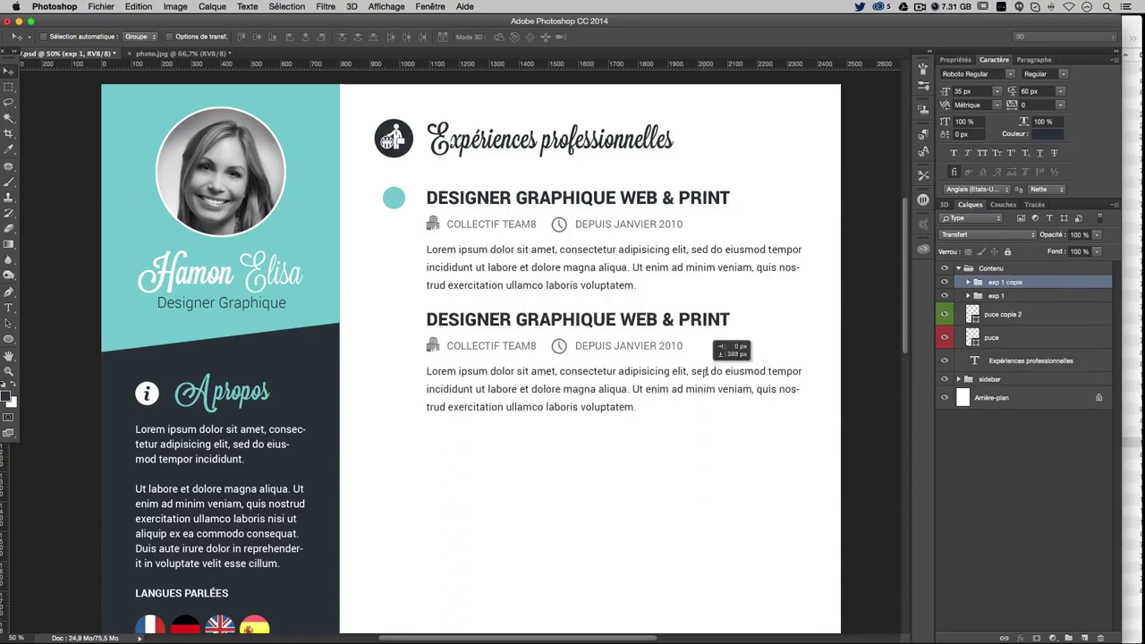
key("ctrl+z")
left_click(966, 282)
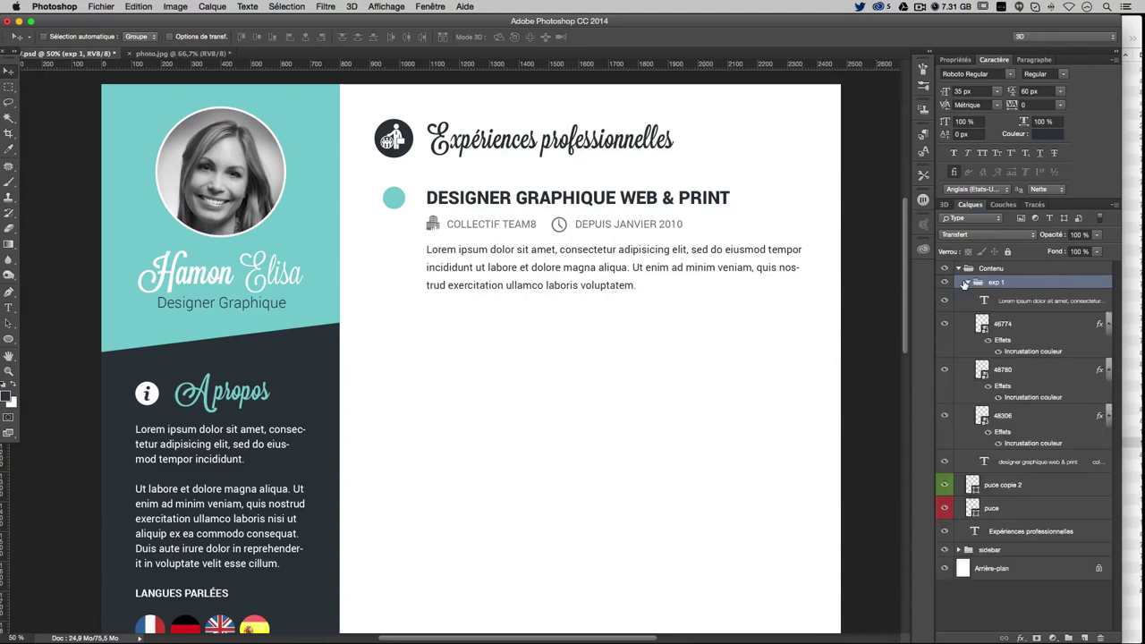
left_click(944, 324)
left_click(944, 324)
left_click_drag(1027, 325, 1039, 492)
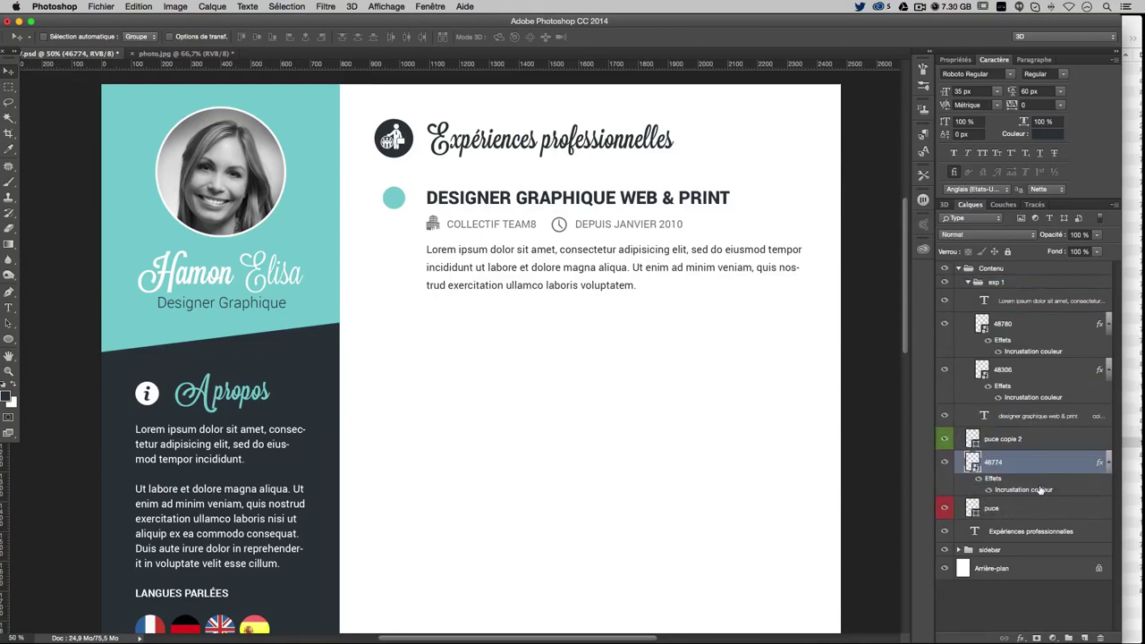
- Alt-drag the collapsed exp 1 group lower, creating exp 1 copie below the first entry
left_click(1041, 307)
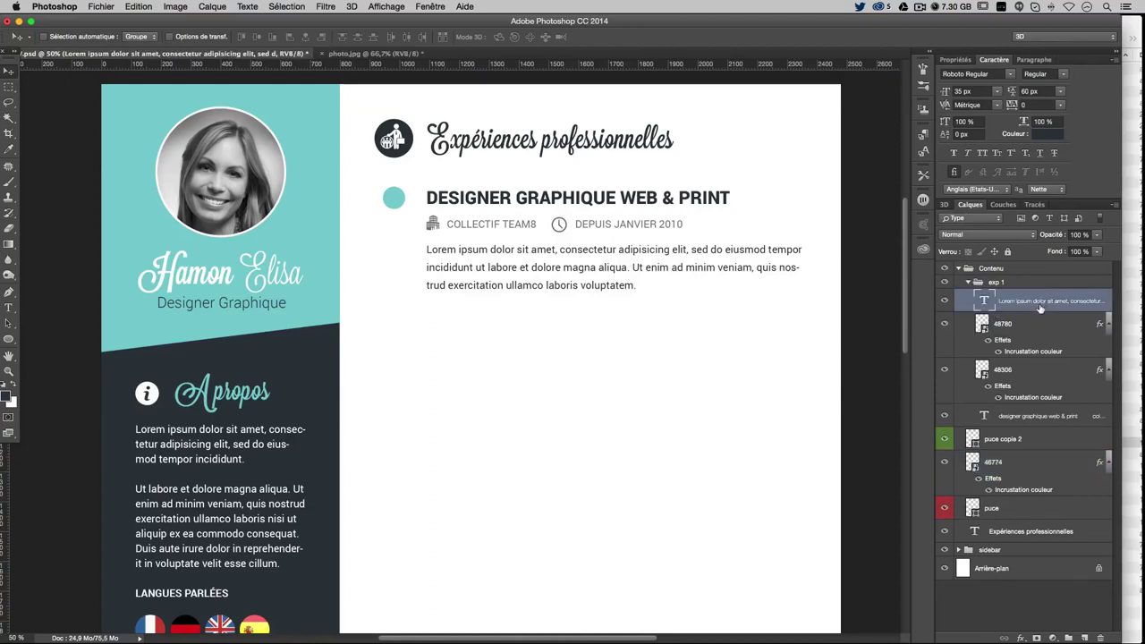
left_click(945, 370)
left_click(1016, 418)
left_click(945, 415)
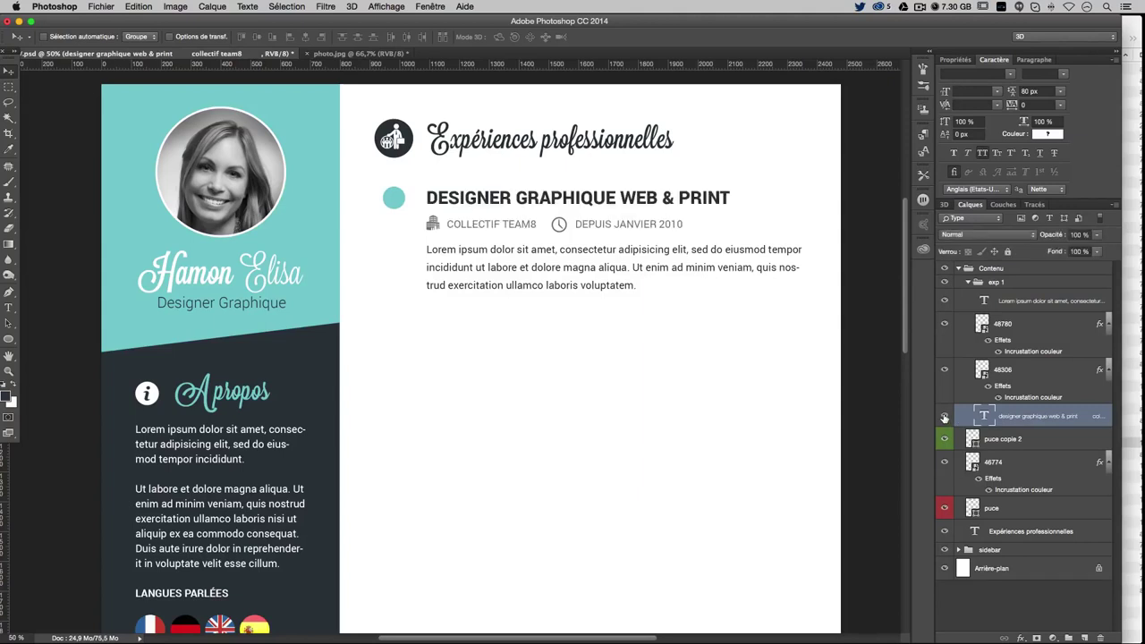
left_click(972, 283)
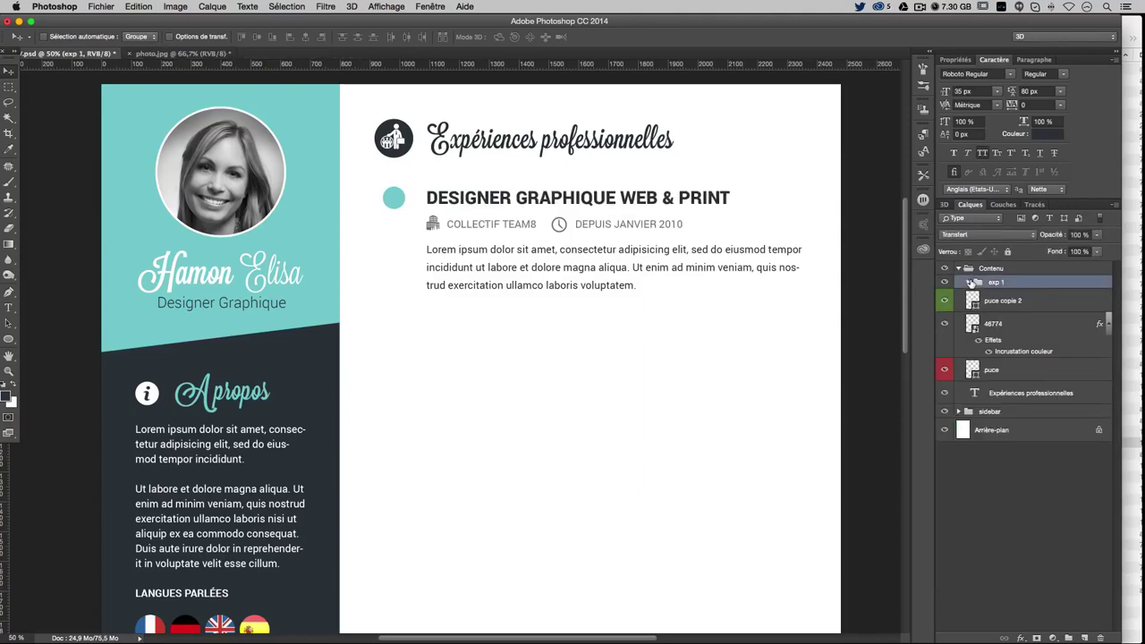
left_click_drag(663, 251, 659, 384)
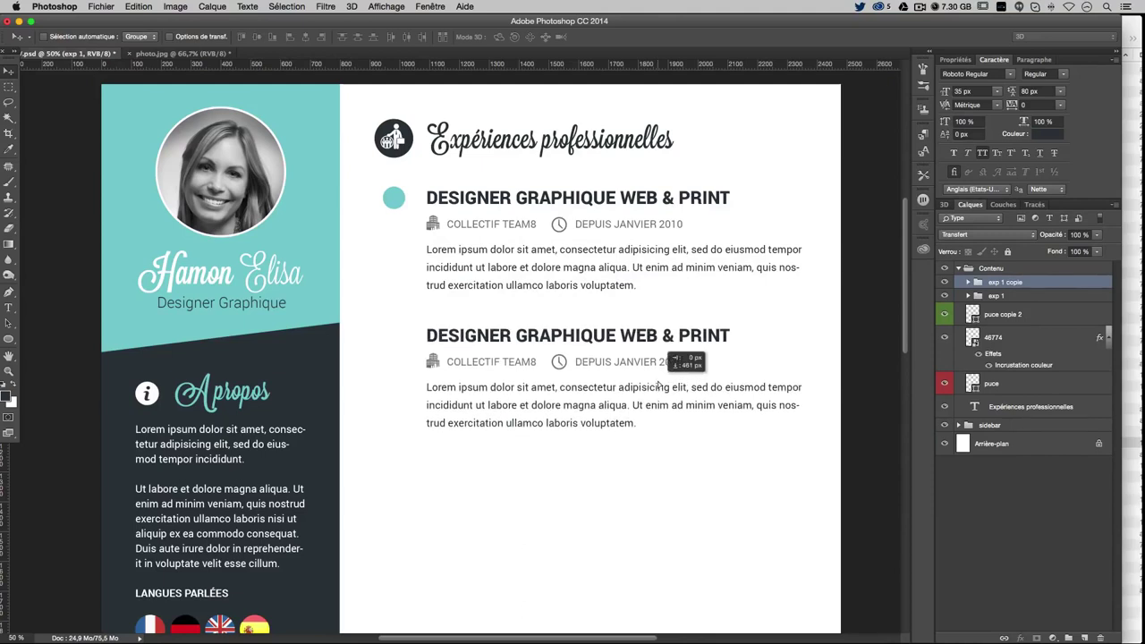
left_click_drag(659, 385, 659, 385)
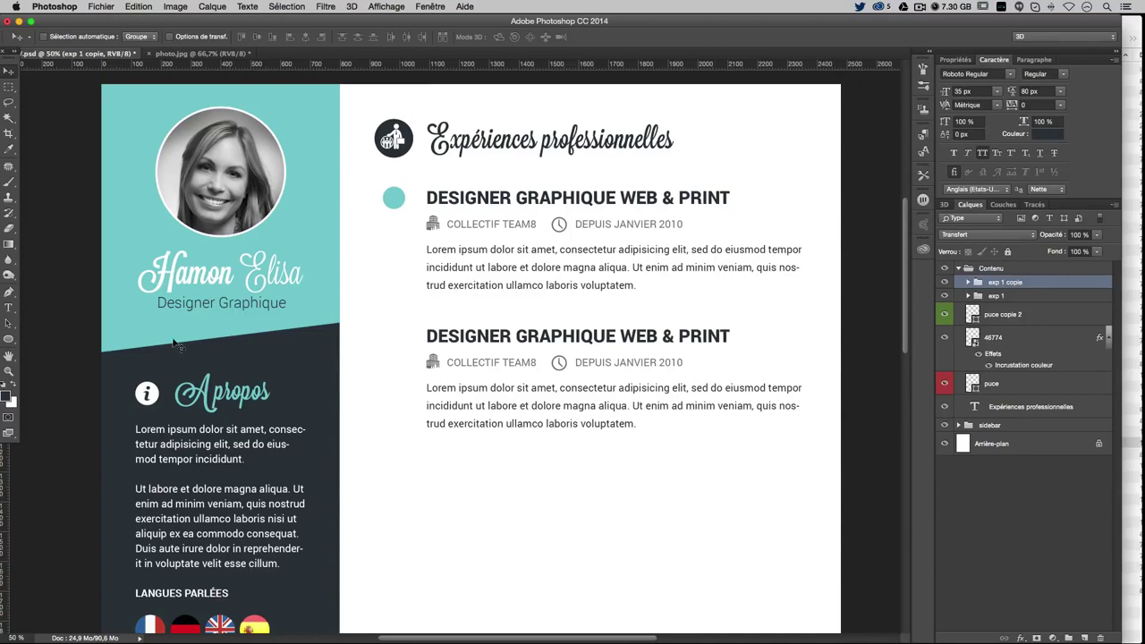
- Retype the second entry's heading as 'GRAPHISTE MULTIMÉDIA'
left_click(8, 307)
mouse_move(433, 335)
left_mouse_down()
mouse_move(730, 337)
mouse_move(691, 329)
left_mouse_up()
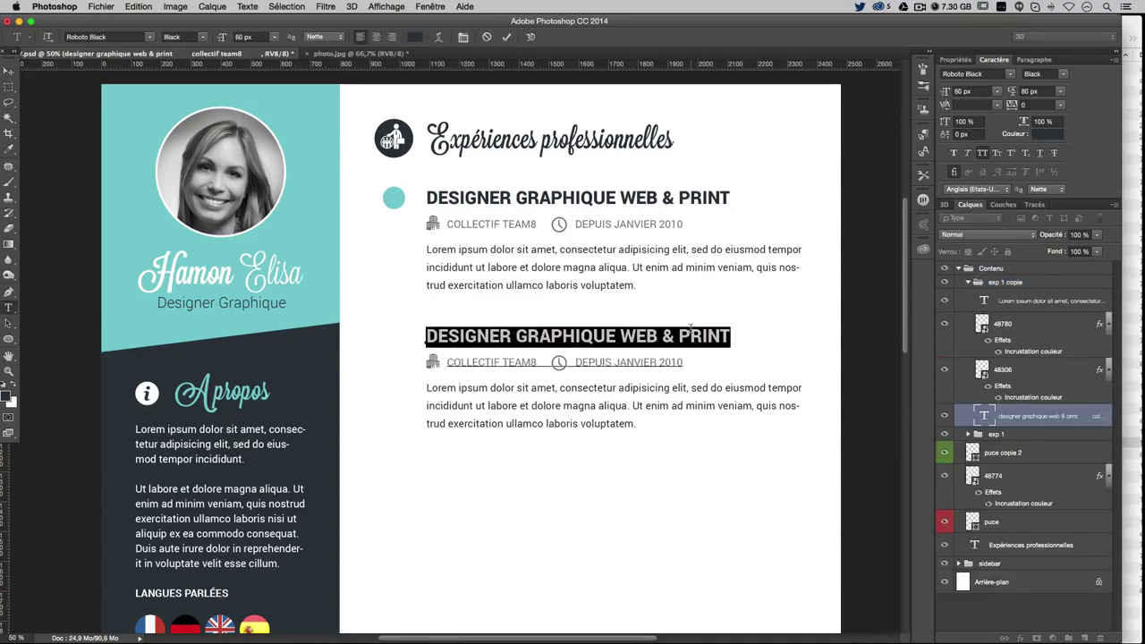
type("GRAP")
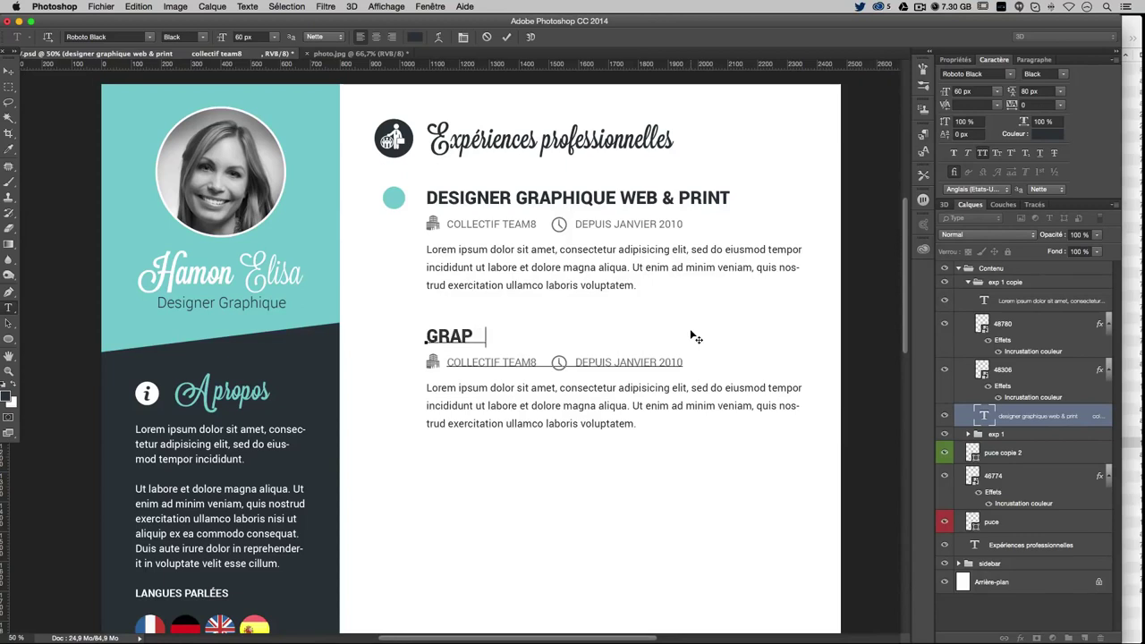
type("HIS TE MUL")
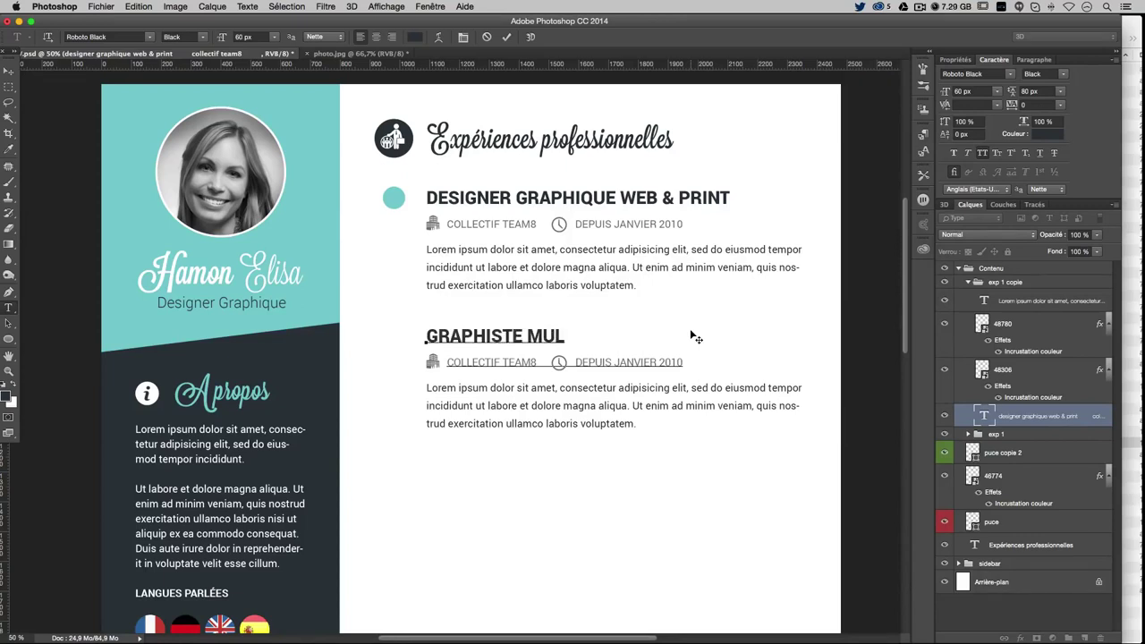
type("TIMÉDIA")
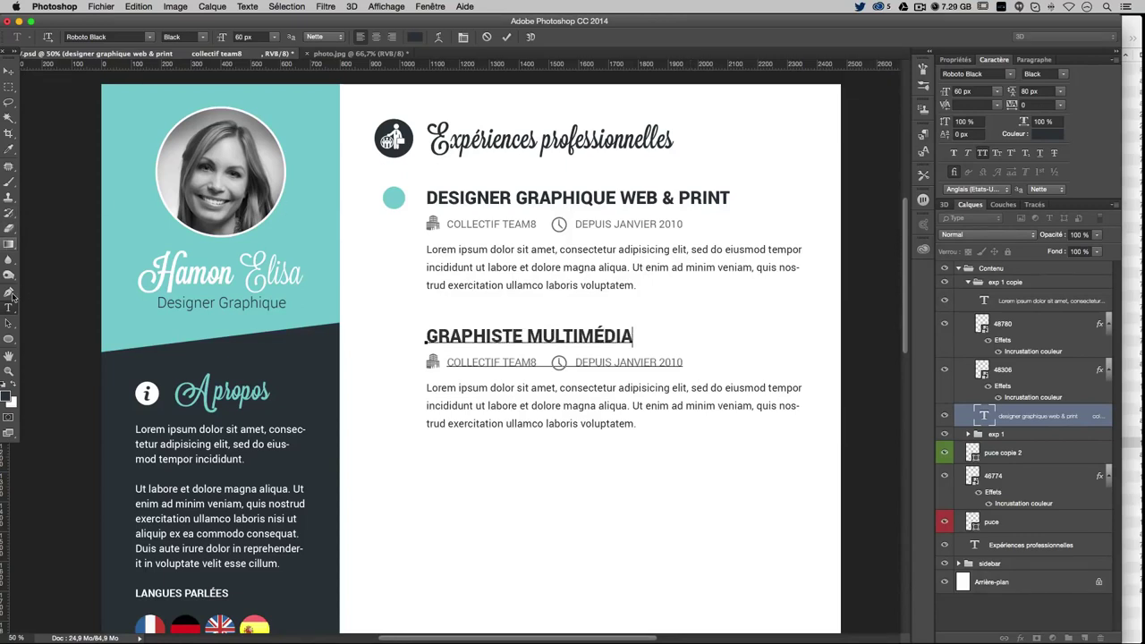
left_click(9, 307)
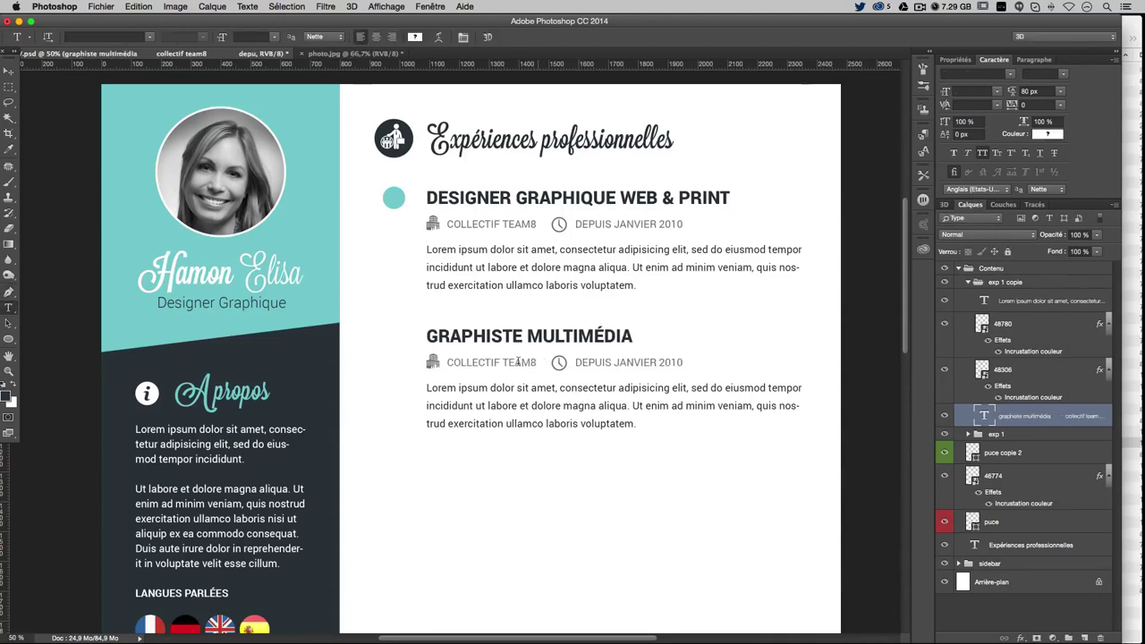
- Change the second entry's date line to 'JANVIER 2008 - DECEMBRE 2009'
left_click(619, 359)
double_click(595, 362)
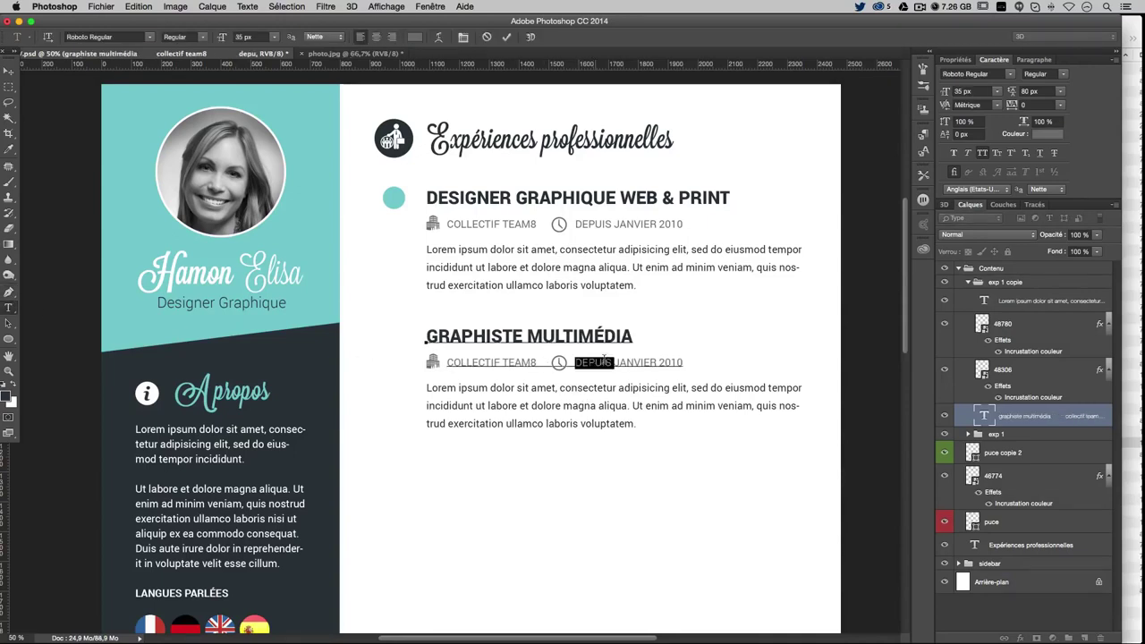
left_click_drag(611, 361, 623, 360)
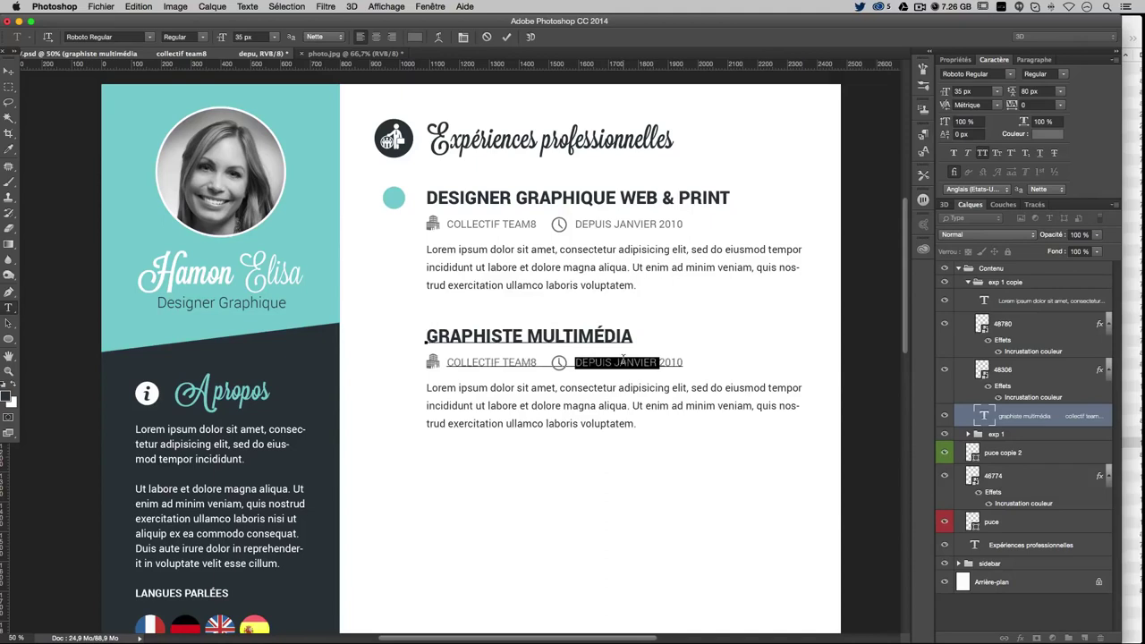
type("JN")
key("BackSpace")
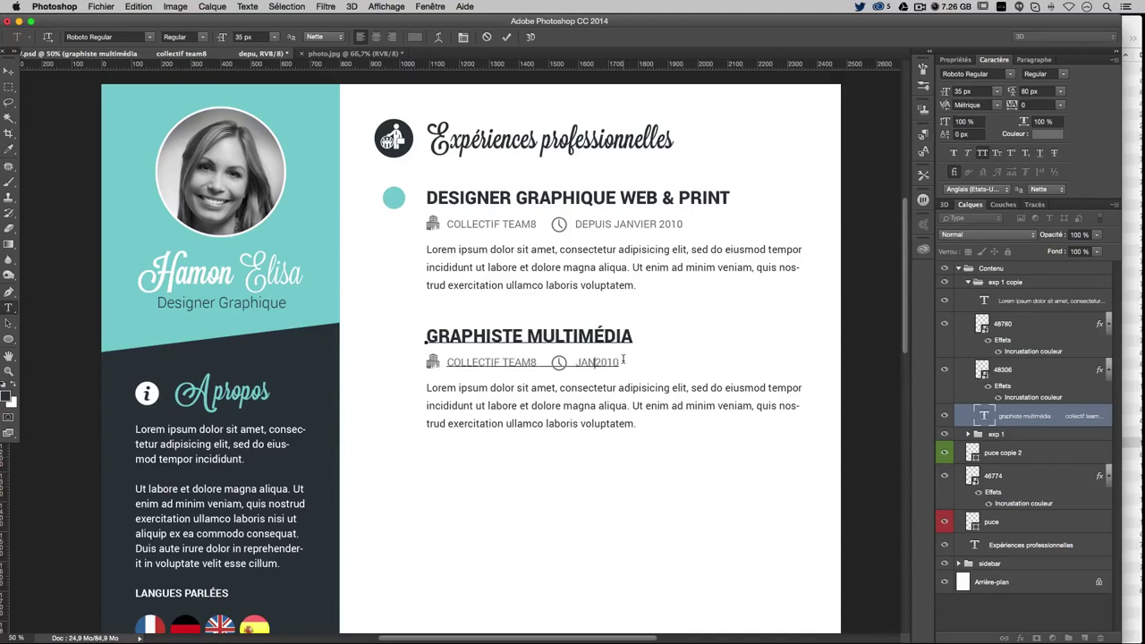
type("ANVIER  ")
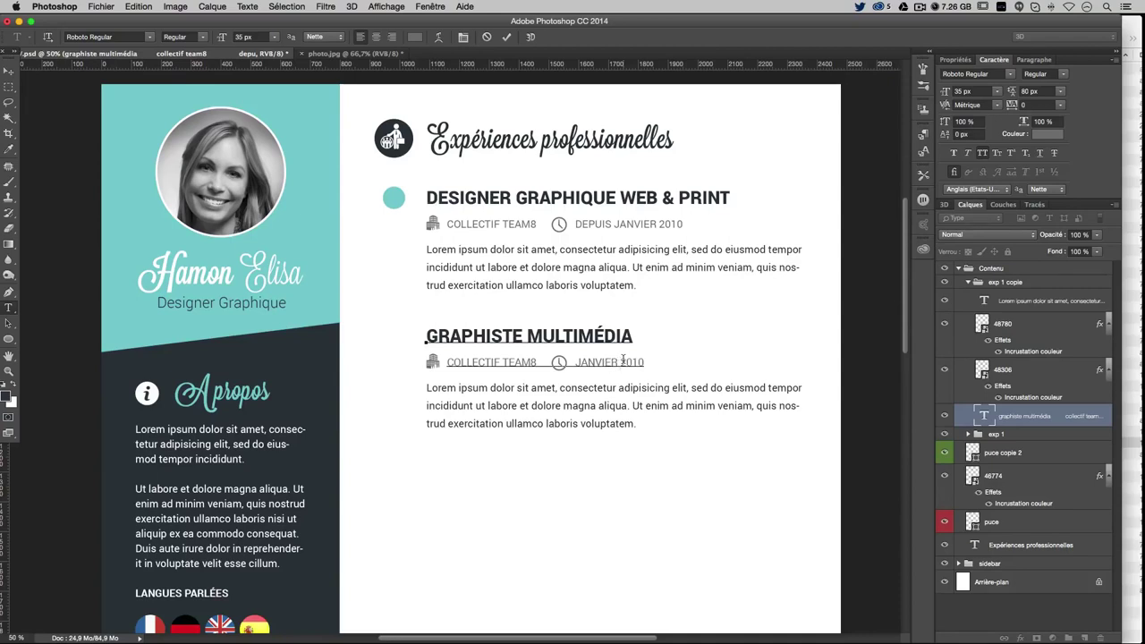
type("200")
type("8 - D")
type("ECEMBRE 20")
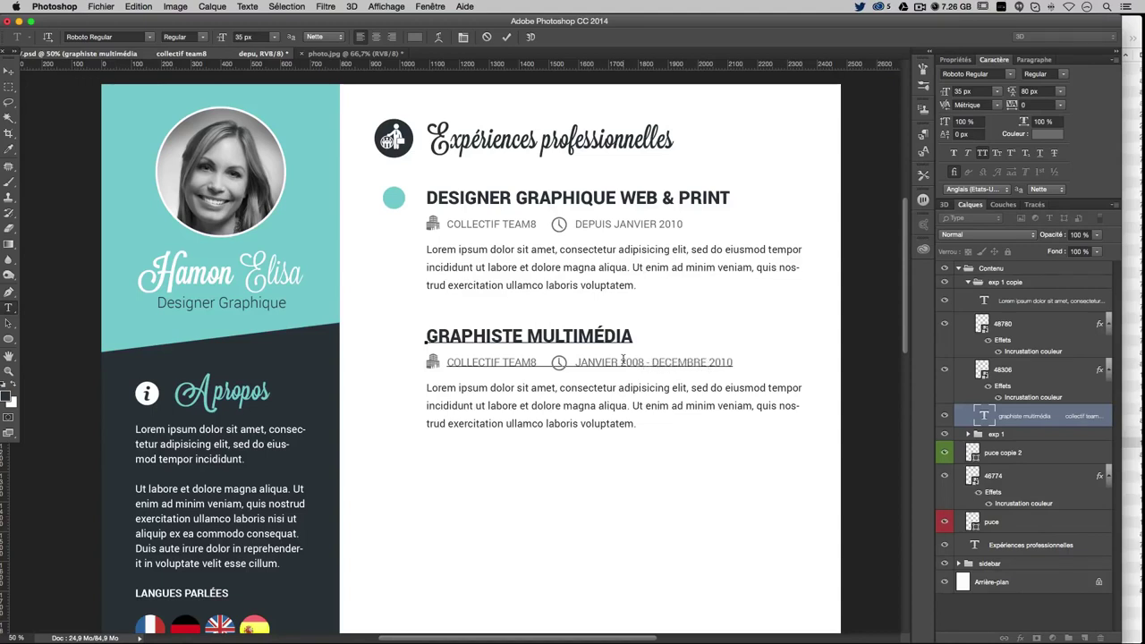
double_click(713, 358)
type("20")
left_click(9, 70)
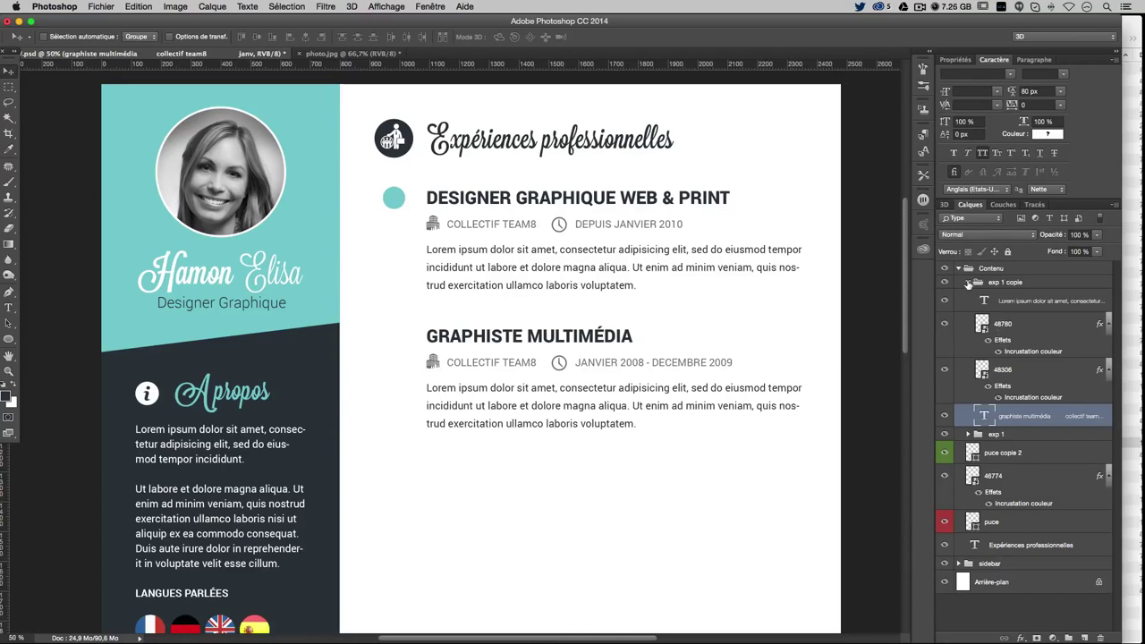
- Alt-drag exp 1 copie down into a third entry and nudge it to match the spacing, using guides
left_click(968, 282)
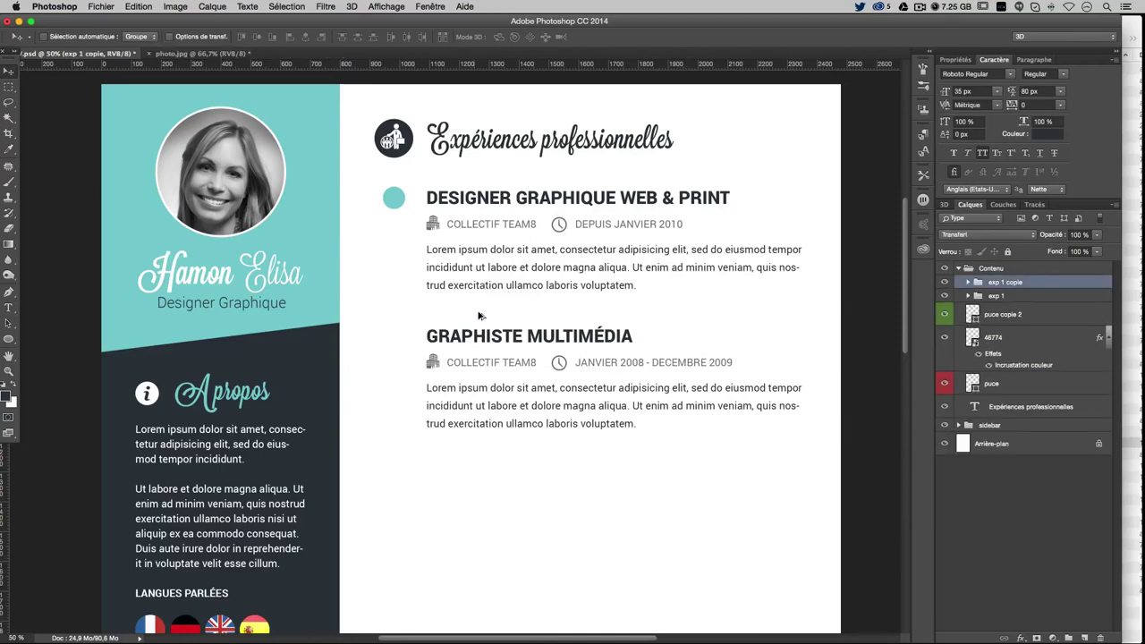
left_click_drag(479, 314, 491, 447)
key("ctrl+semicolon")
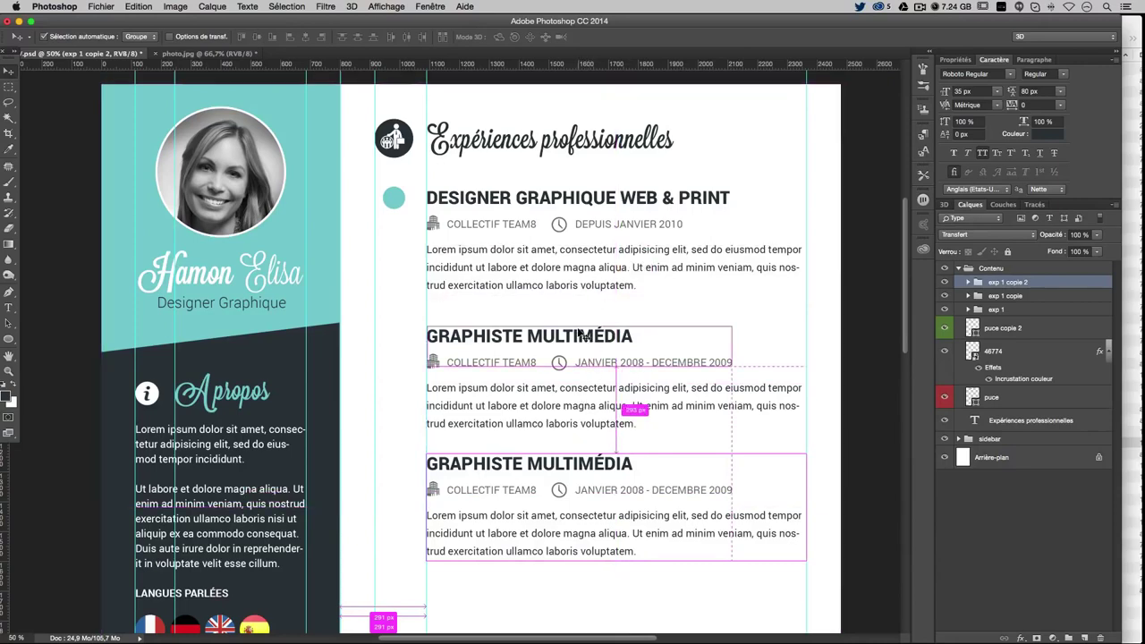
scroll(582, 396, "down", 1)
scroll(595, 421, "down", 4)
scroll(618, 343, "up", 3)
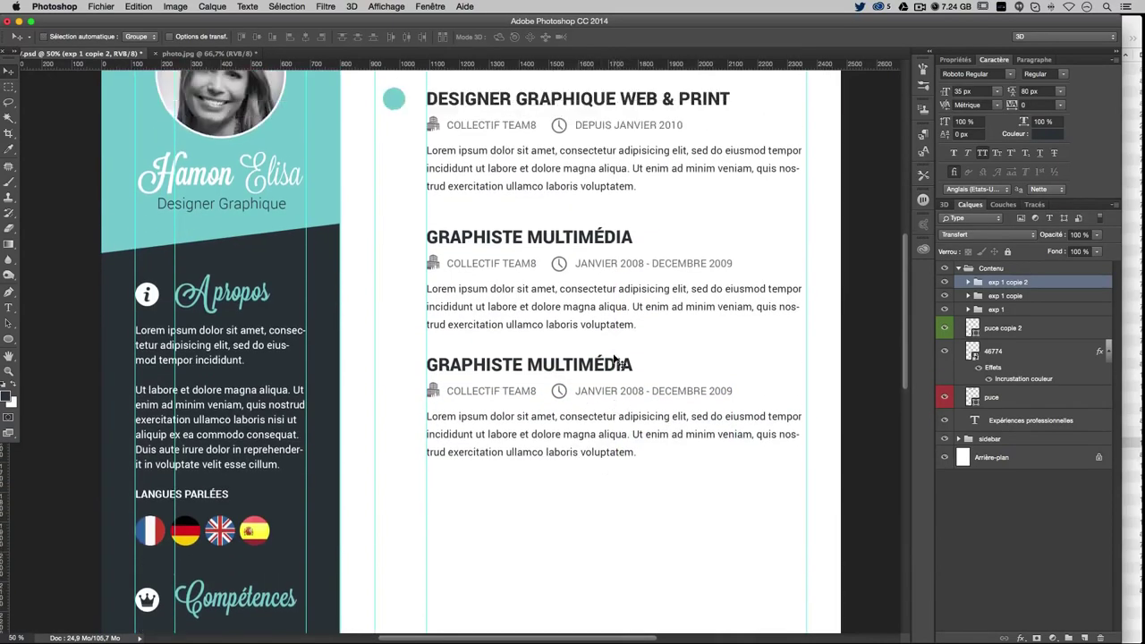
left_click_drag(614, 377, 614, 372)
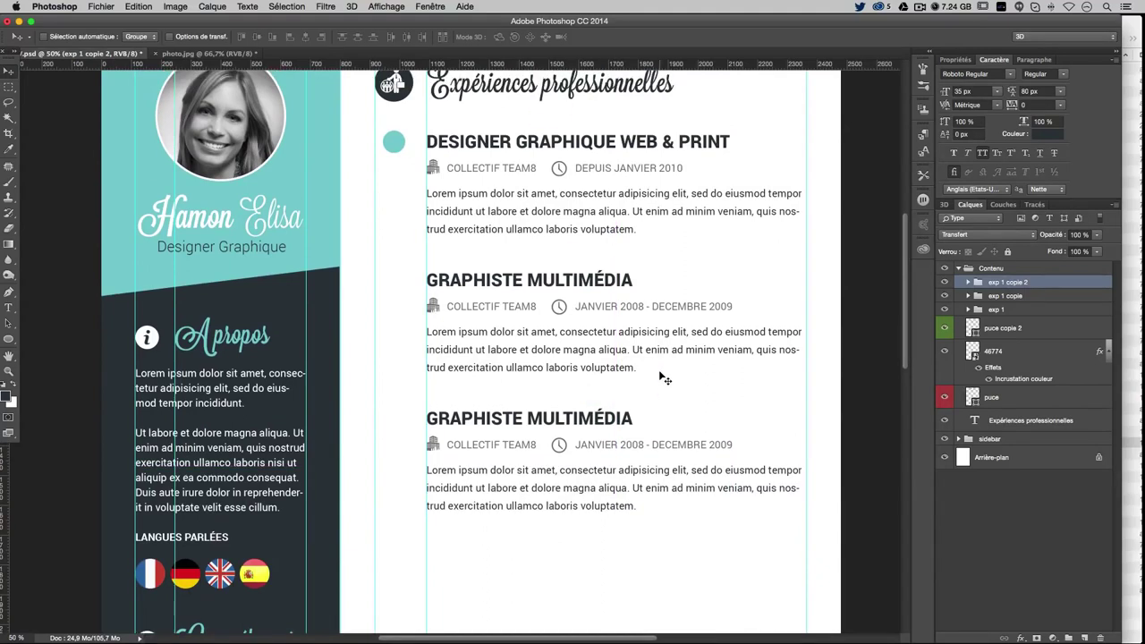
scroll(659, 376, "up", 1)
- Retype the third entry's heading as 'INTÉGRATEUR WEB / SEO'
left_click(9, 308)
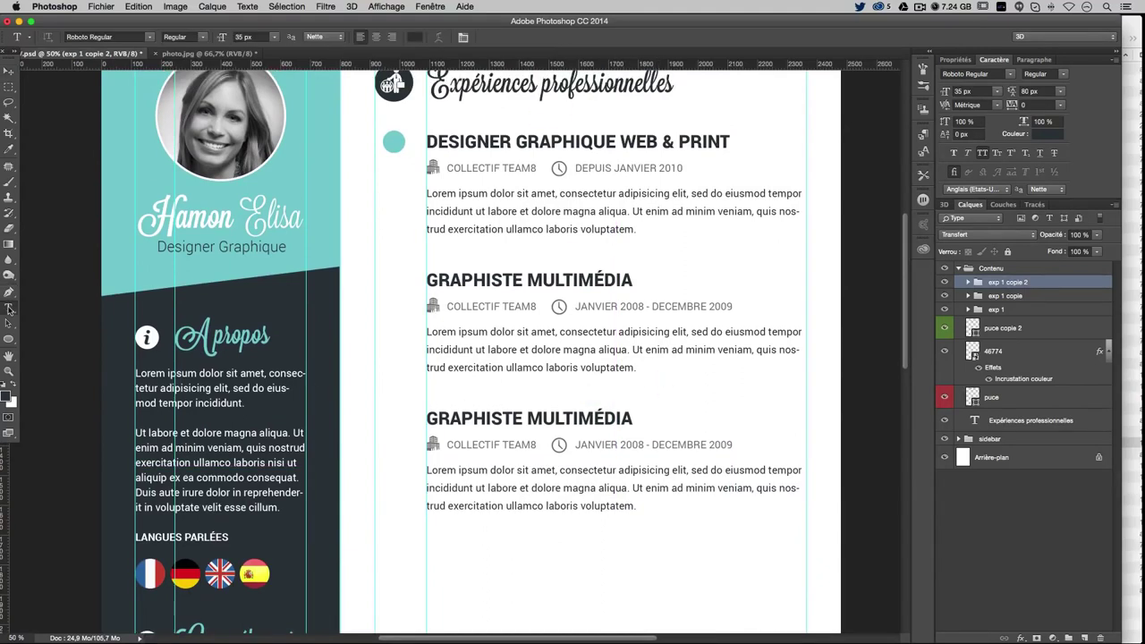
triple_click(467, 416)
type("I")
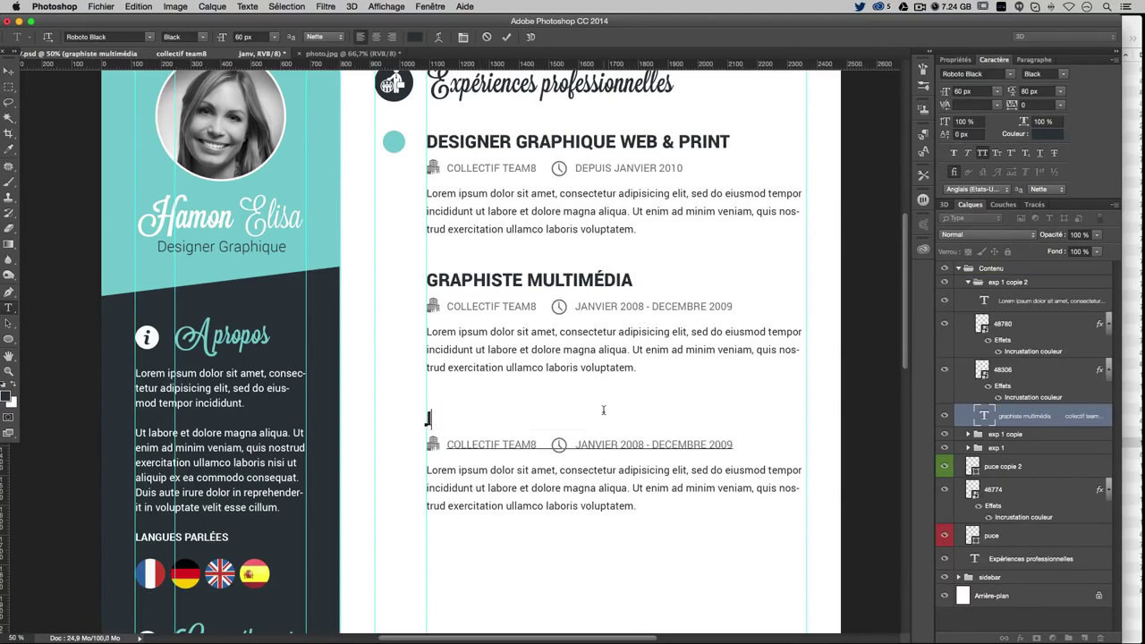
type("NTÉGRATE")
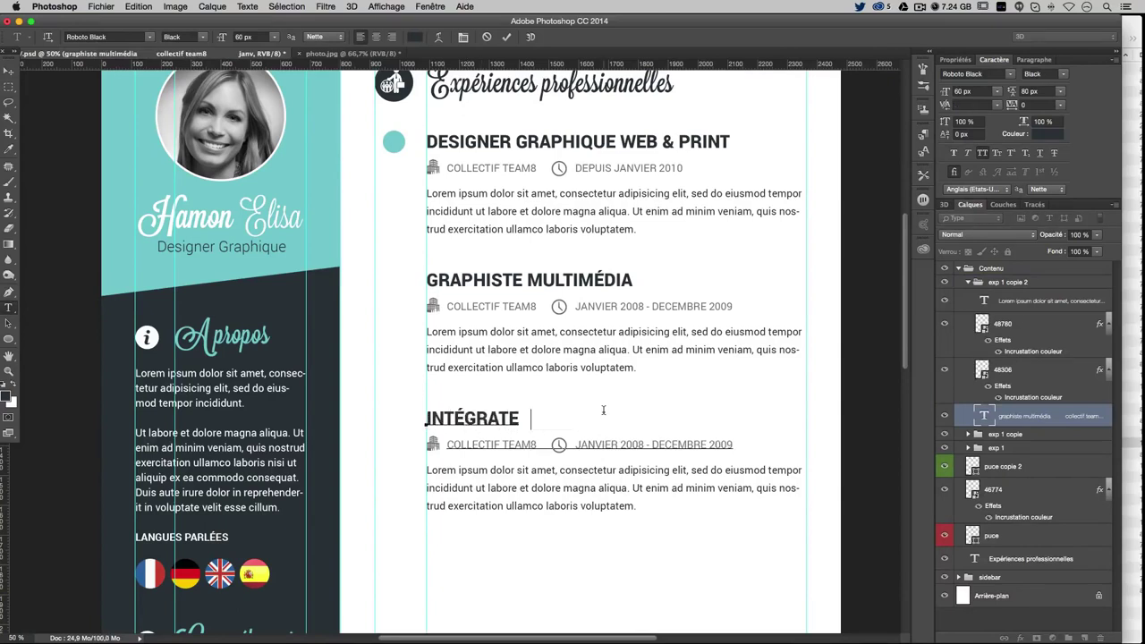
type("UR W ")
type("B /S")
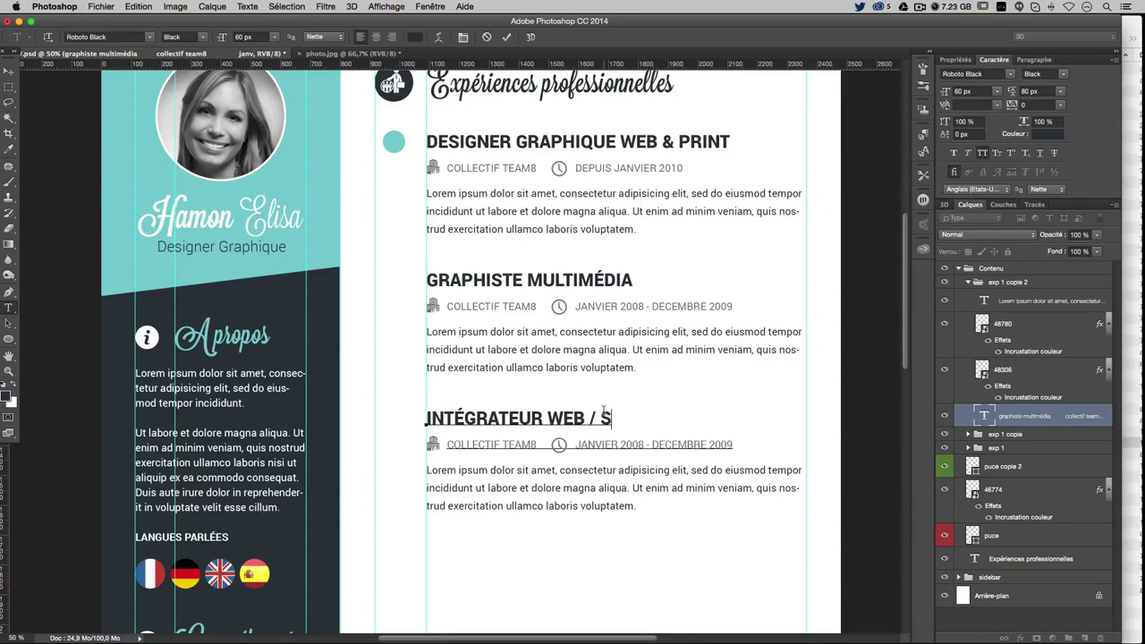
type("E ")
type("O")
left_click(9, 295)
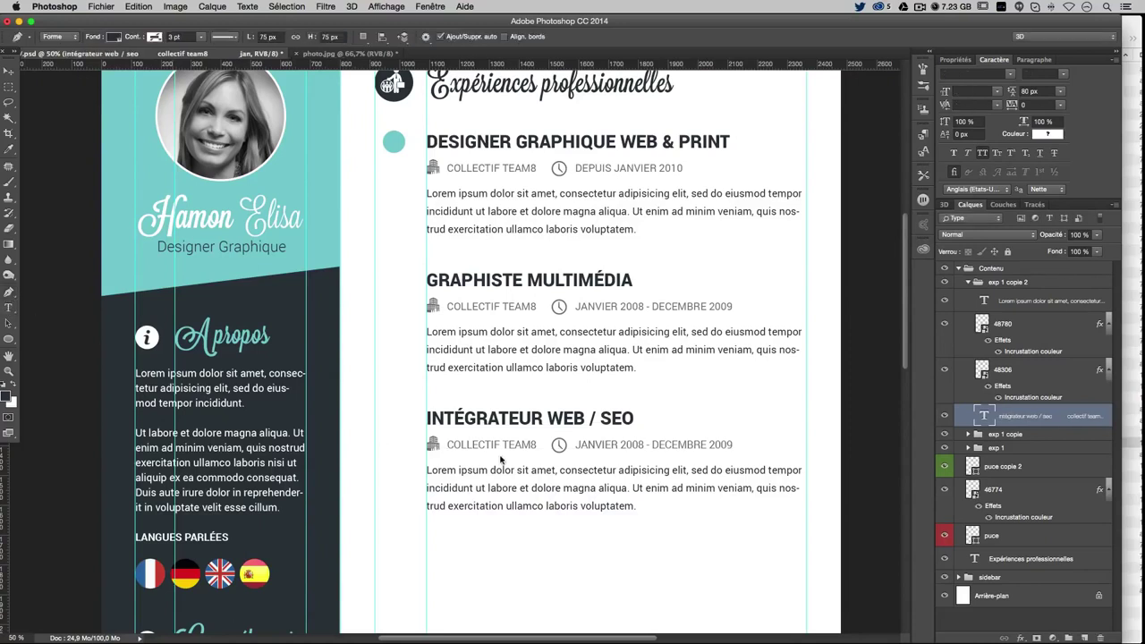
- Change the third entry's dates to 'JANVIER 2006 - OCTOBRE 2009'
left_click(637, 444)
type("6")
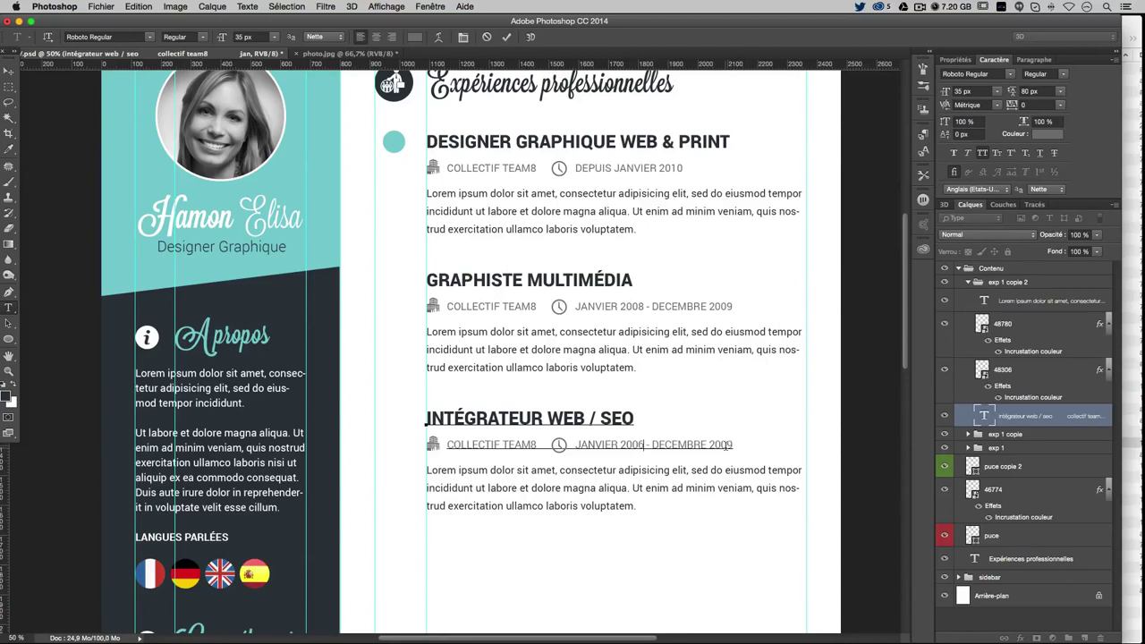
double_click(697, 444)
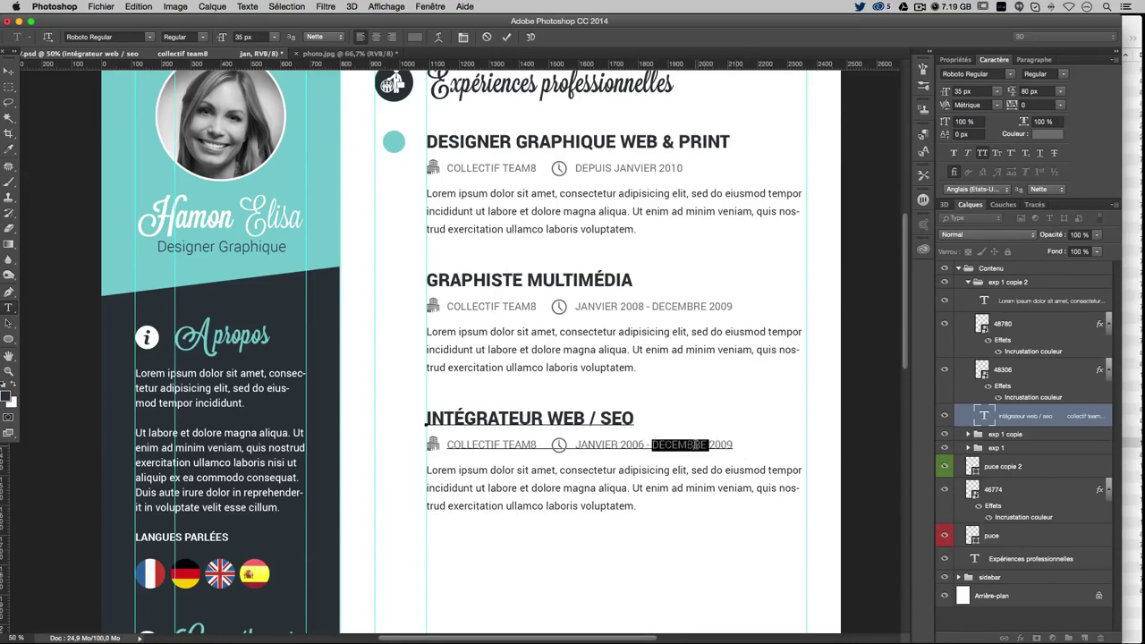
type("0")
type("BRE")
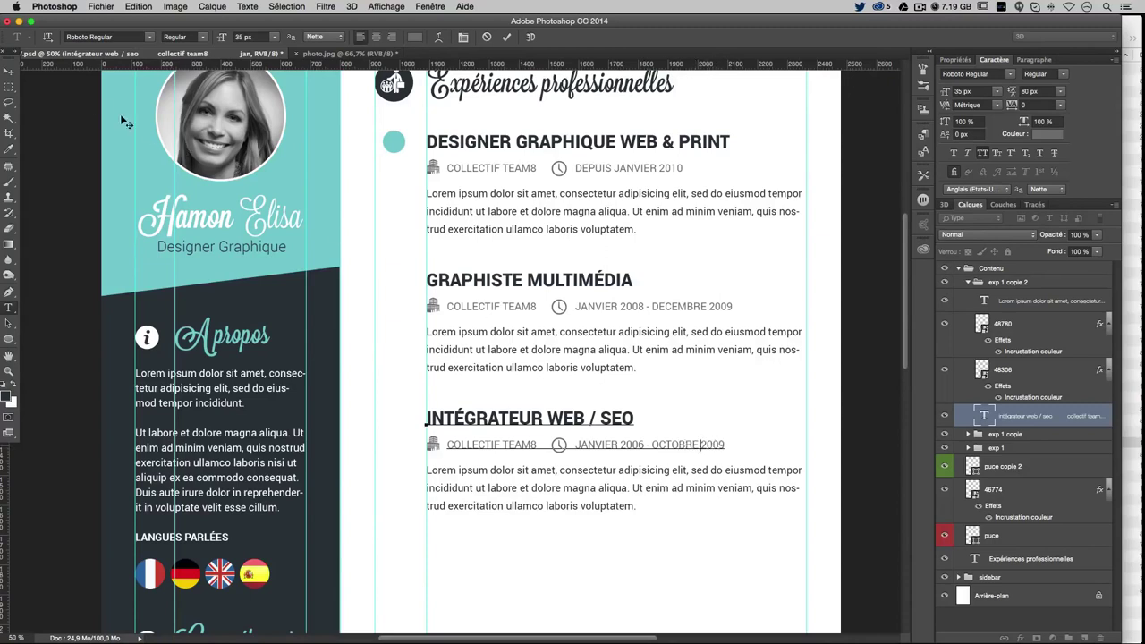
left_click(8, 71)
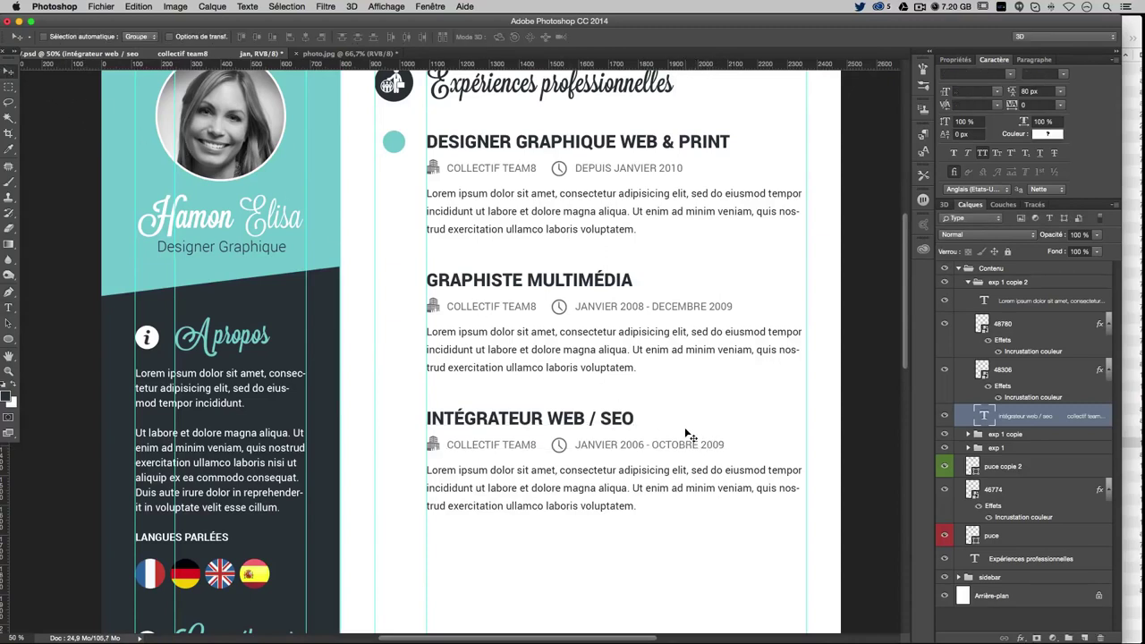
key("ctrl+minus")
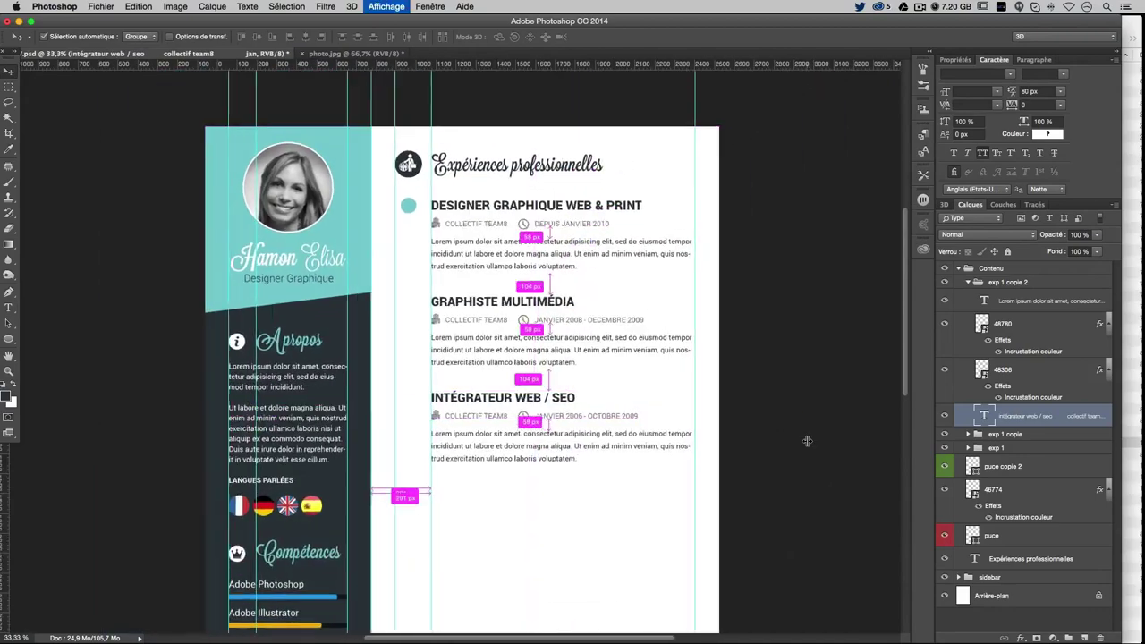
key("ctrl+plus")
key("ctrl+plus")
key("ctrl+minus")
key("ctrl+minus")
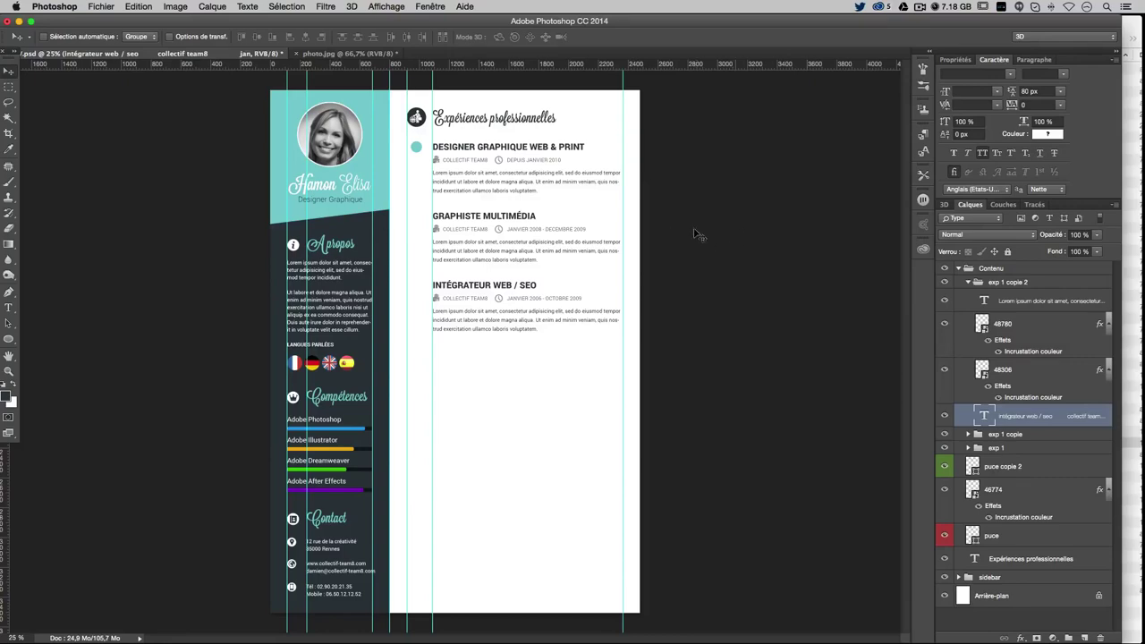
key("super+plus")
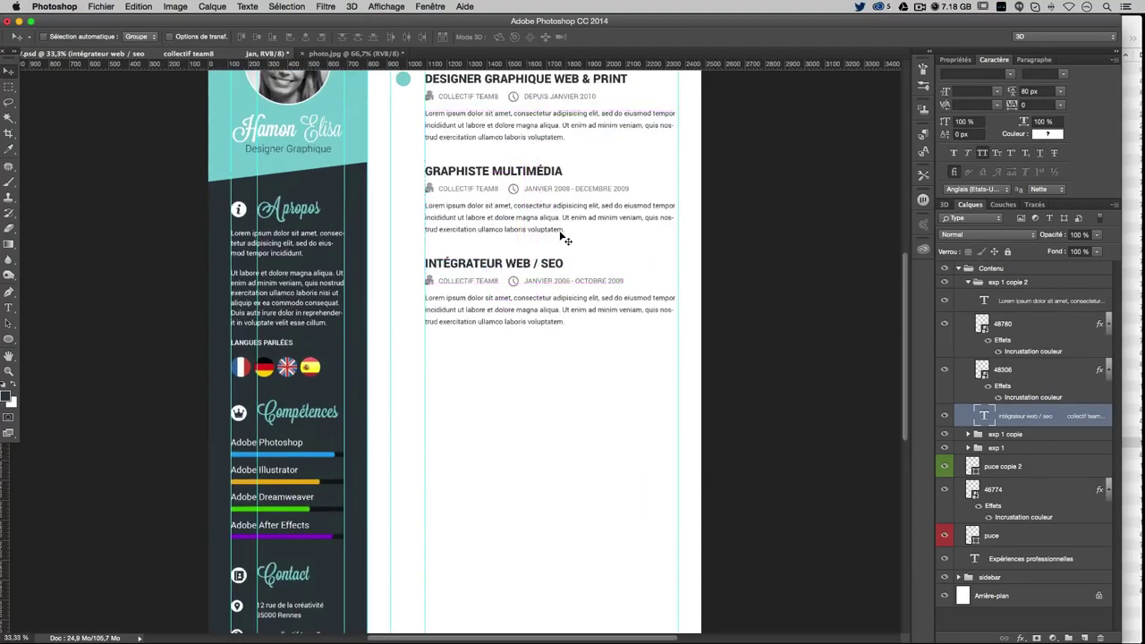
scroll(563, 238, "up", 3)
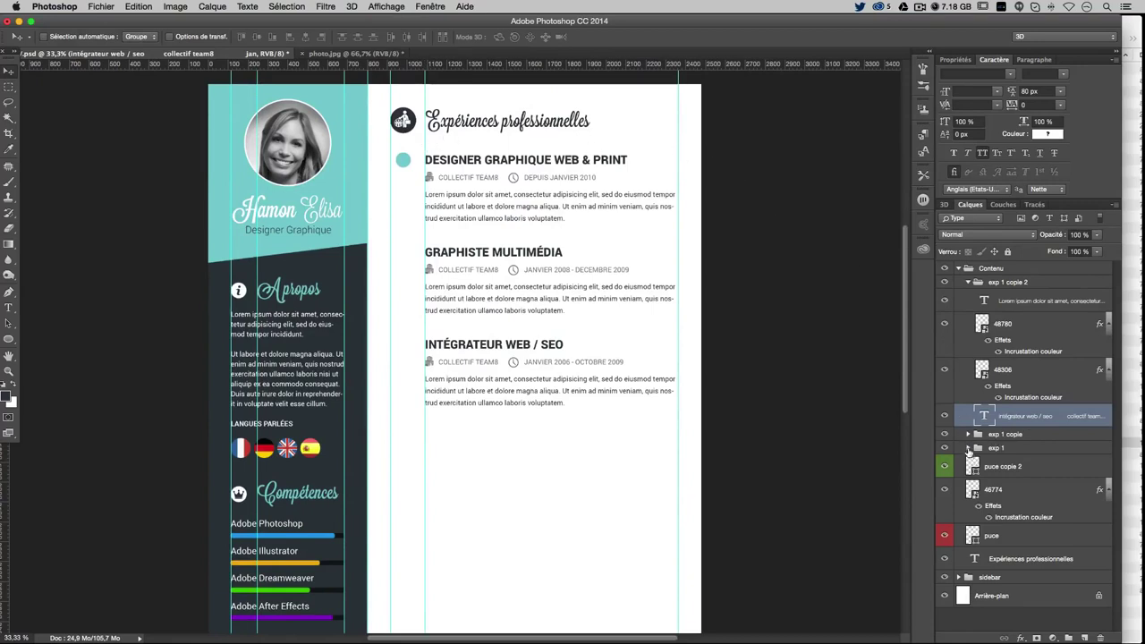
- Select all three experience groups and nudge them down with Shift+Down twice
left_click(967, 283)
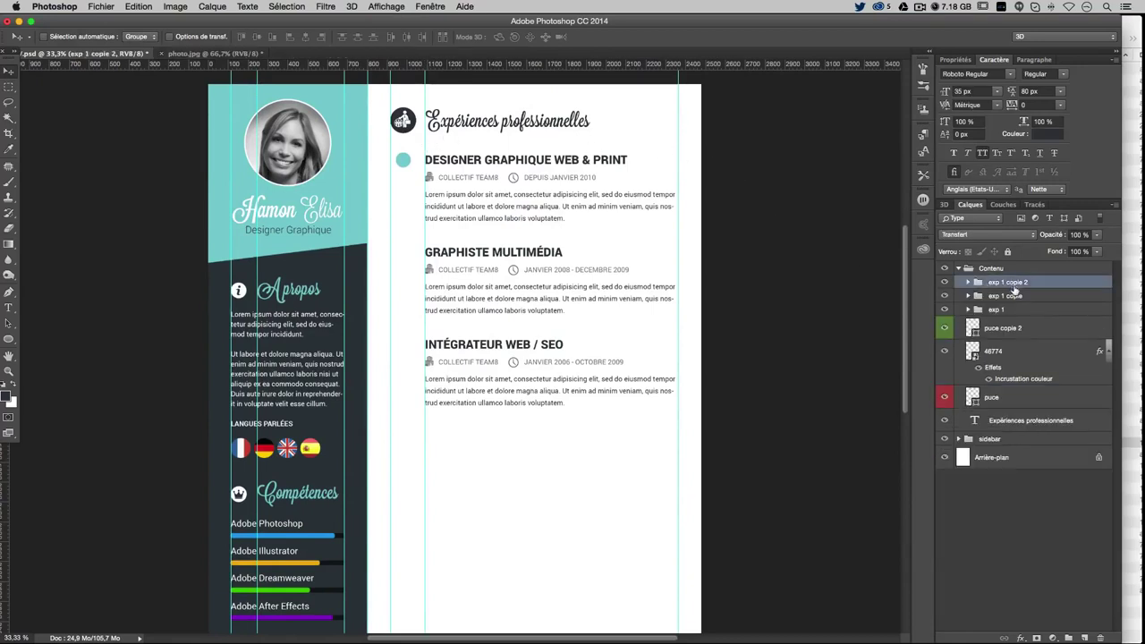
left_click(1011, 310, "shift")
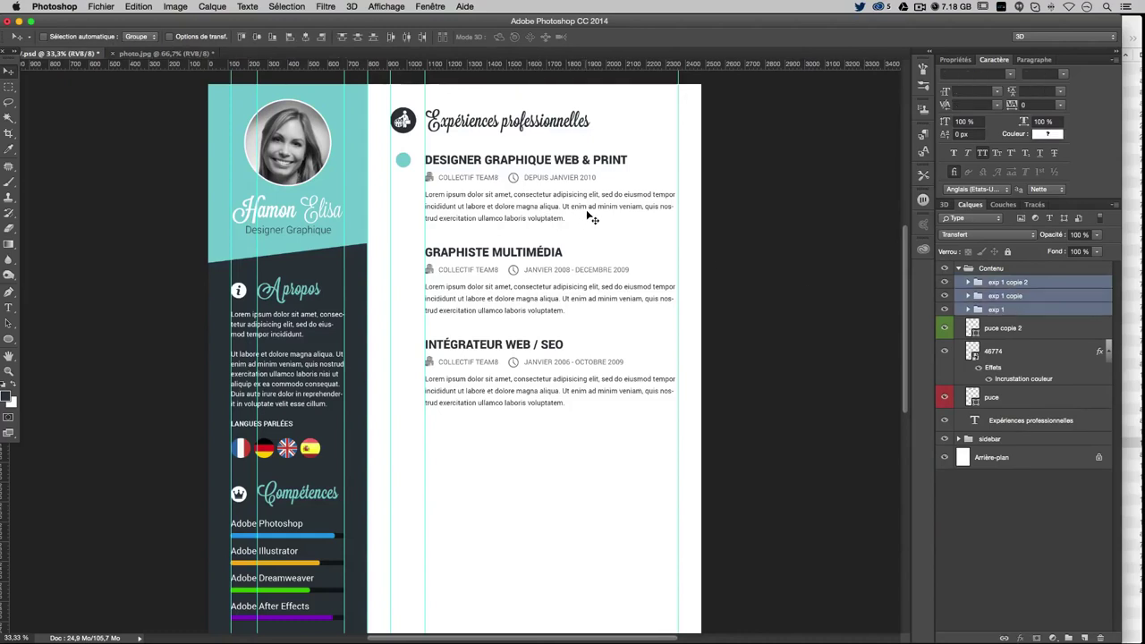
key("shift+Down")
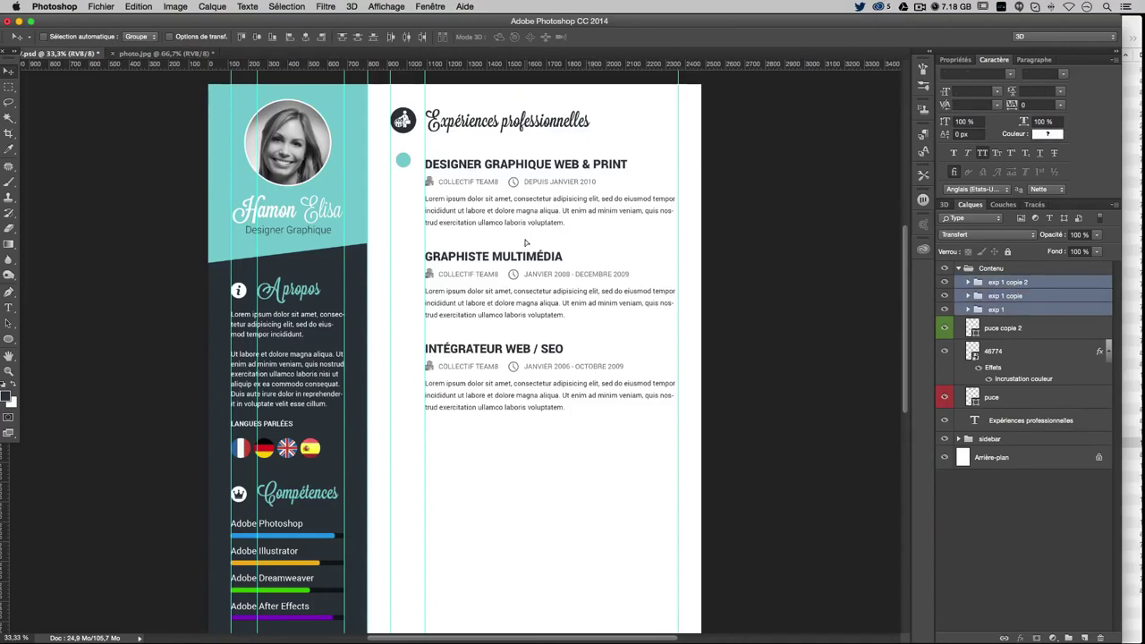
key("shift+Down")
key("shift+Down")
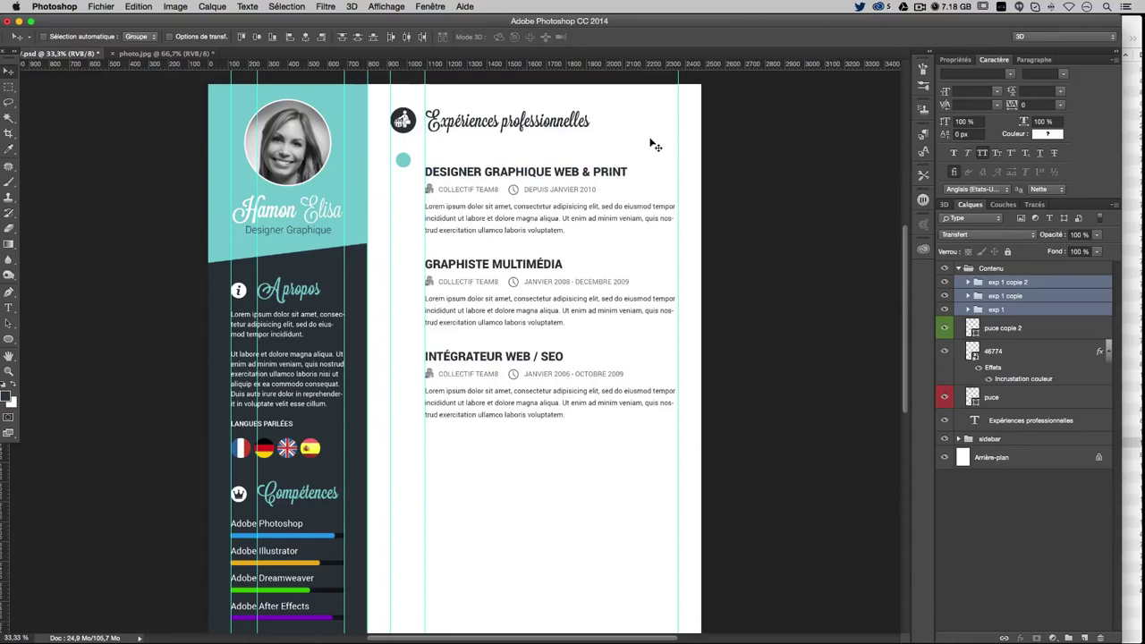
- Draw a horizontal rule under the Expériences professionnelles heading at 50% opacity
left_click(1029, 421)
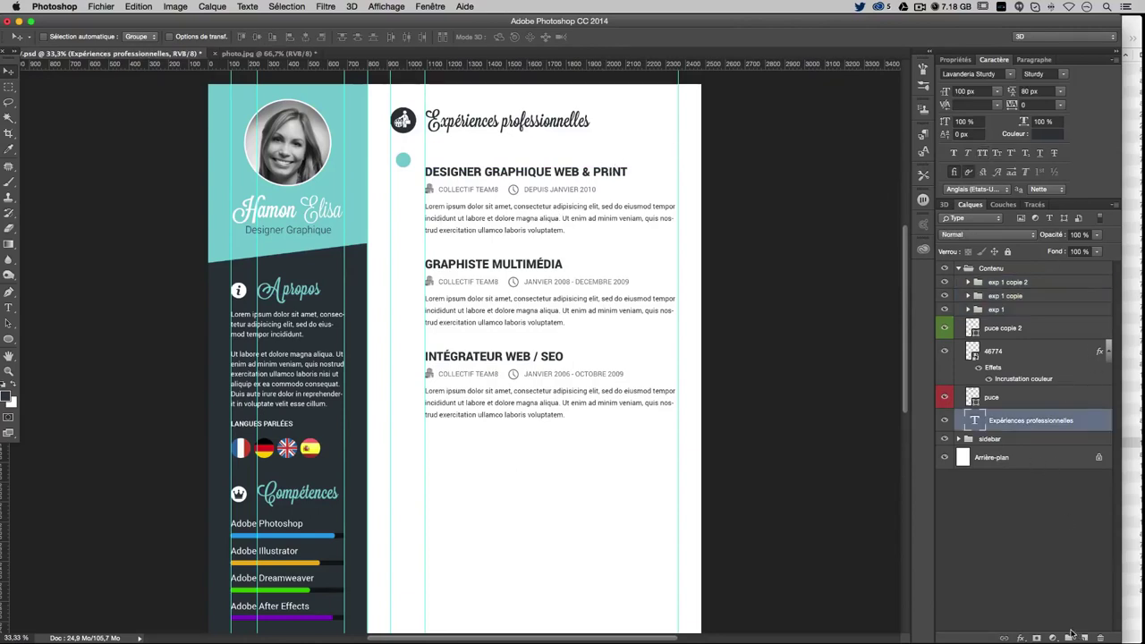
left_click_drag(8, 338, 63, 383)
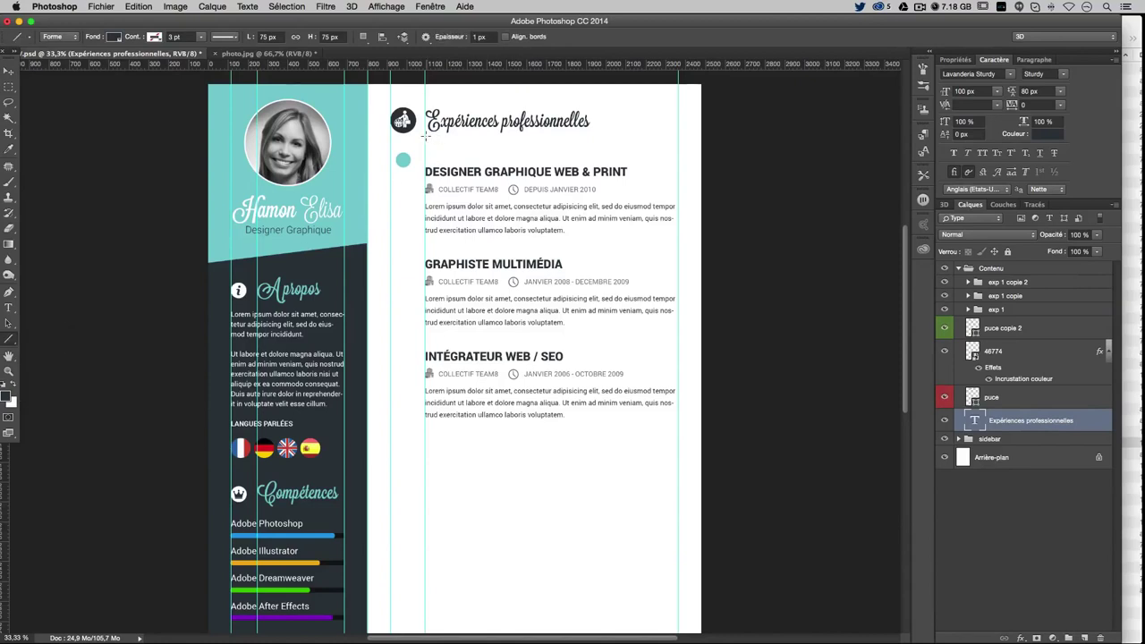
left_click_drag(425, 132, 677, 132)
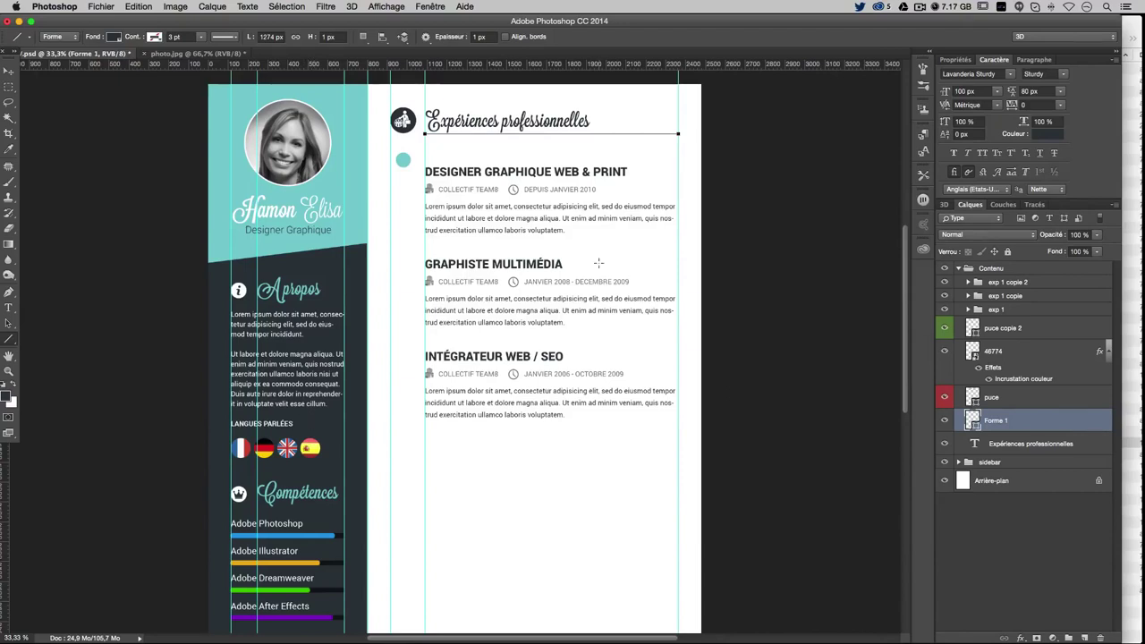
key("v")
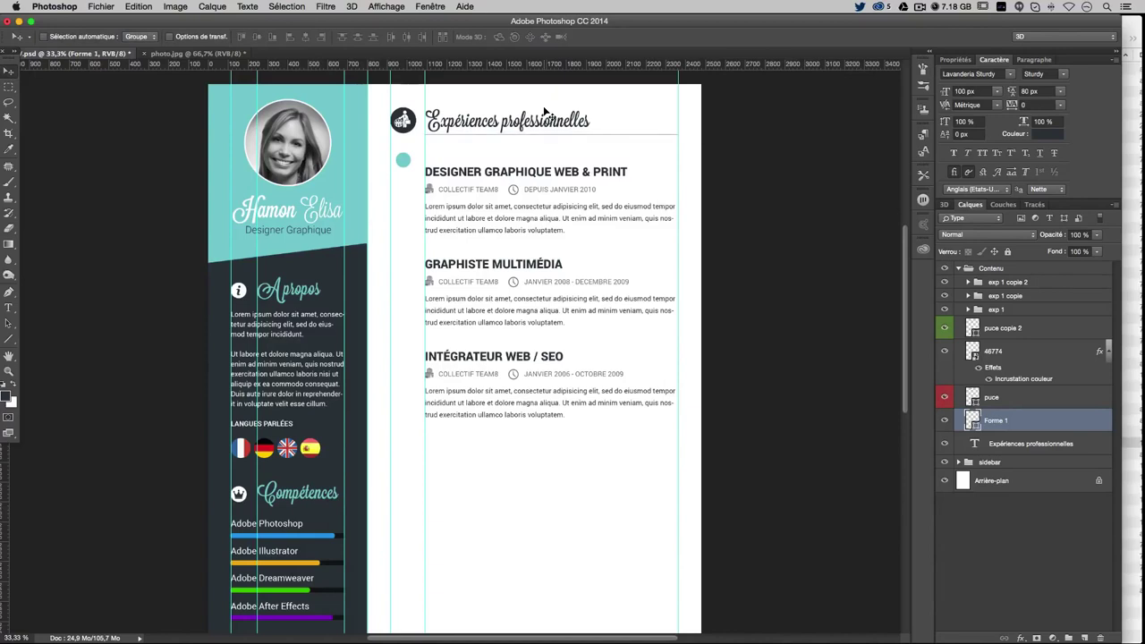
left_click(1079, 236)
type("50")
key("Return")
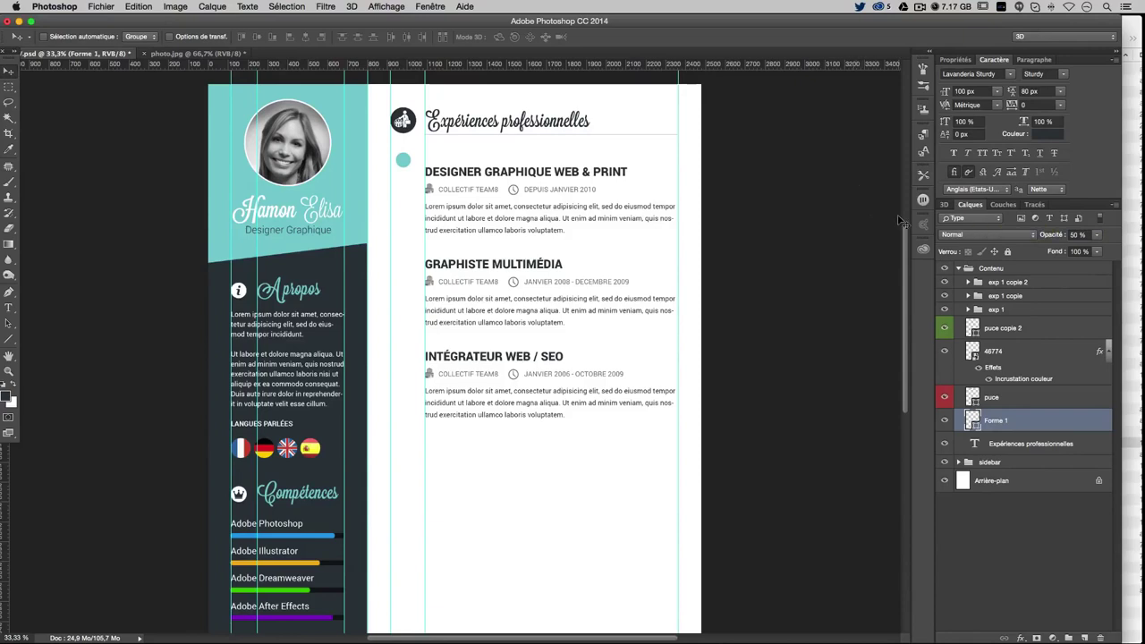
key("Down")
key("Down")
key("Down")
key("Down")
key("Down")
key("Down")
key("Down")
key("Down")
key("Down")
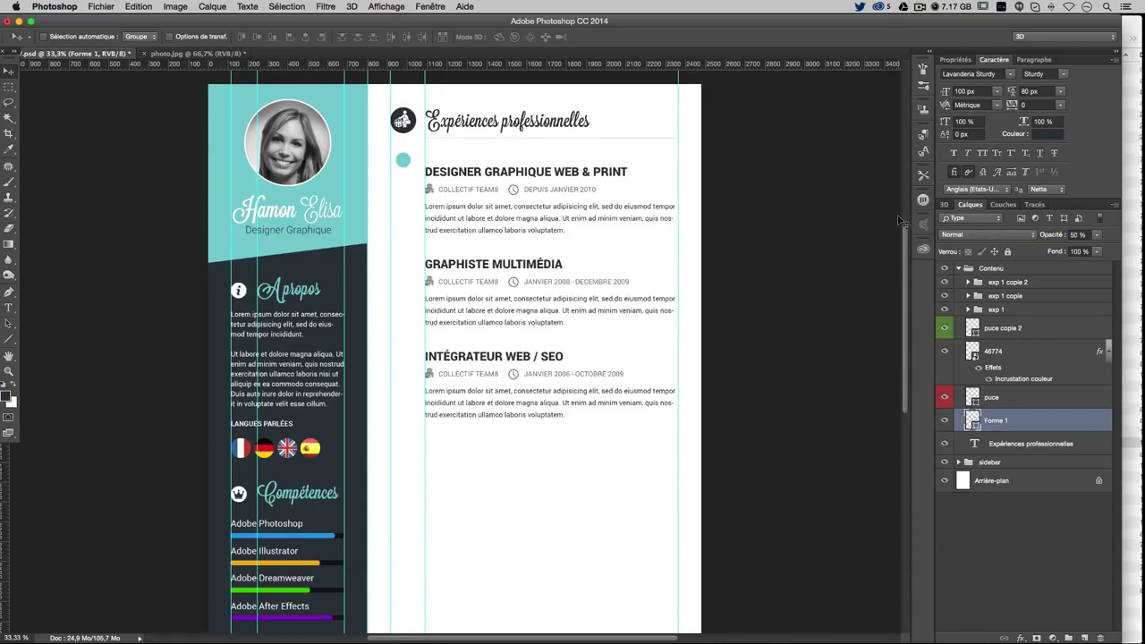
key("super+h")
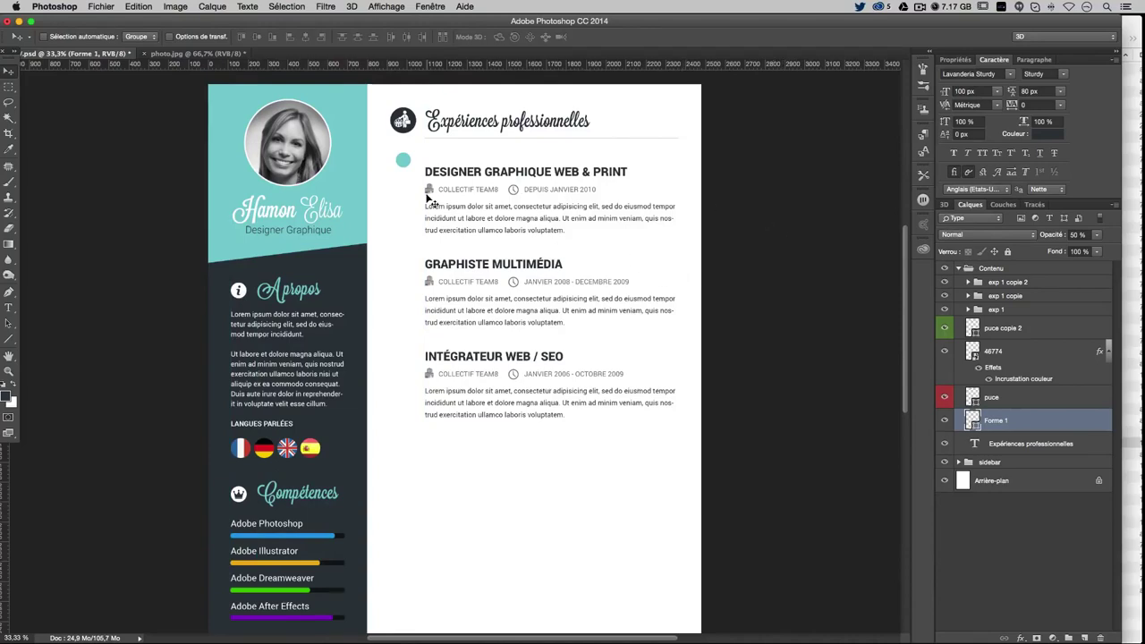
- Move the first teal bullet, puce copie 2, down about 10 px
scroll(563, 279, "down", 1)
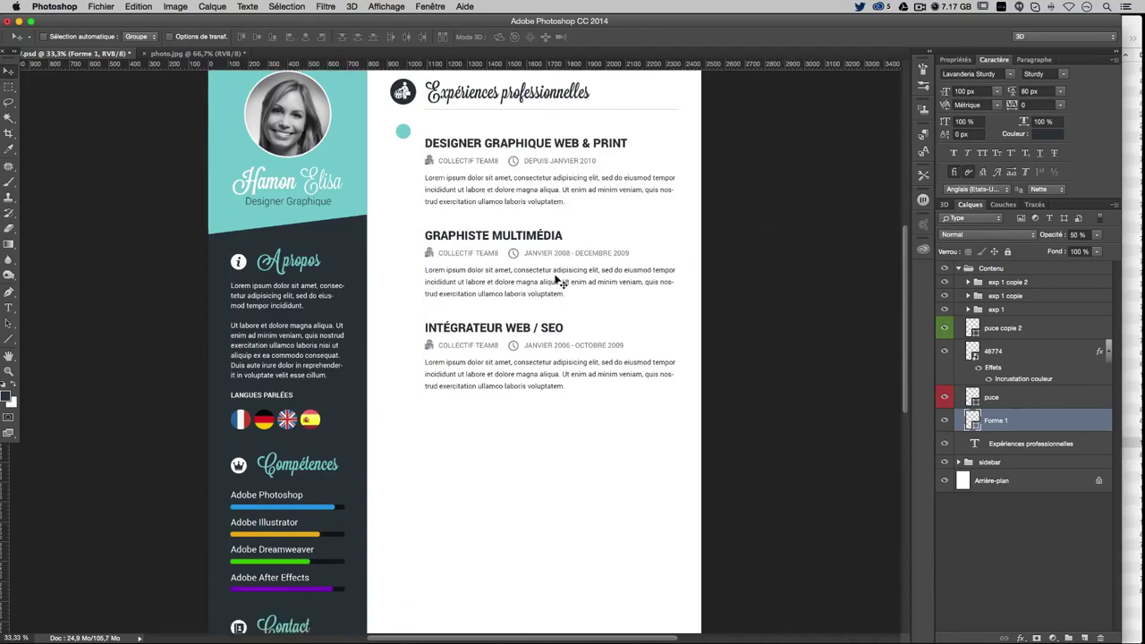
scroll(560, 283, "down", 1)
scroll(560, 283, "up", 2)
right_click(400, 155)
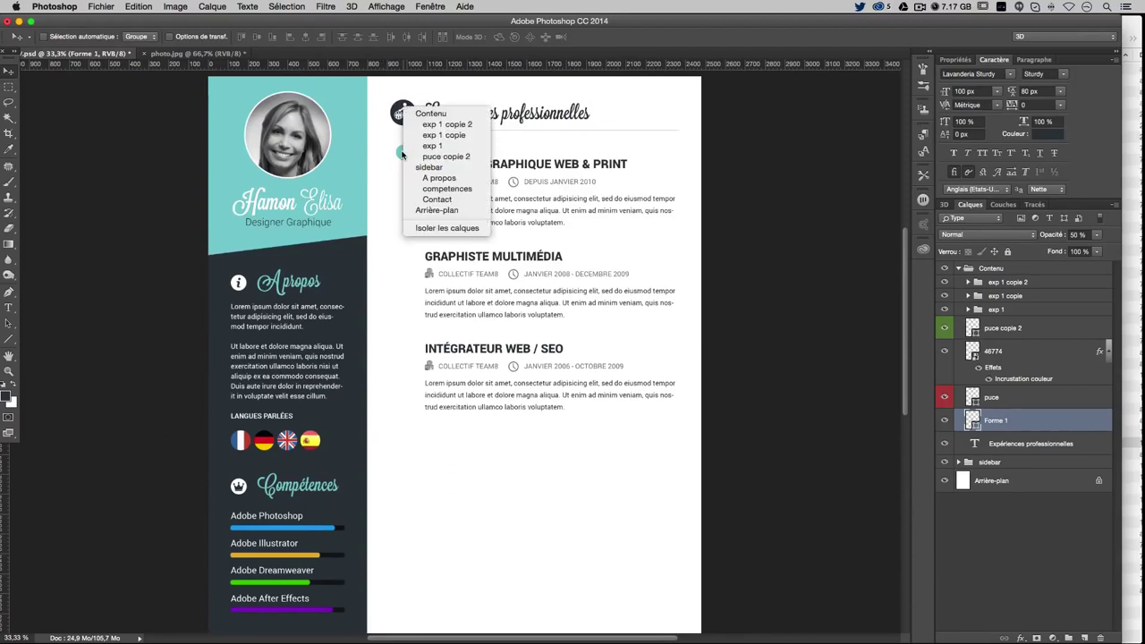
left_click(399, 154)
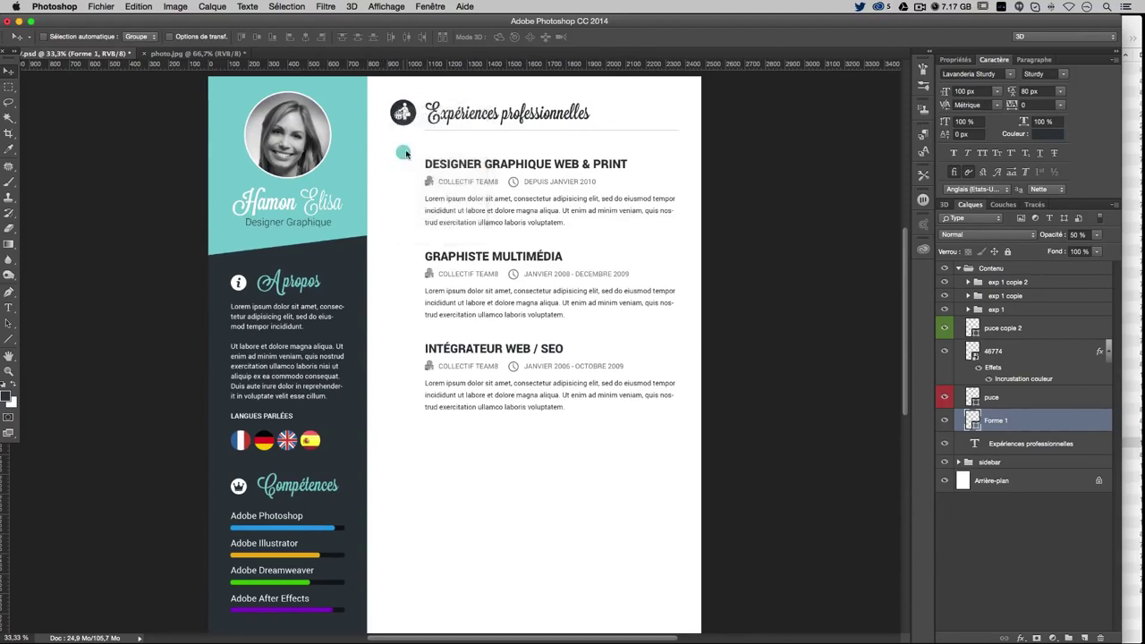
right_click(400, 153)
left_click(419, 157)
left_click_drag(464, 152, 464, 161)
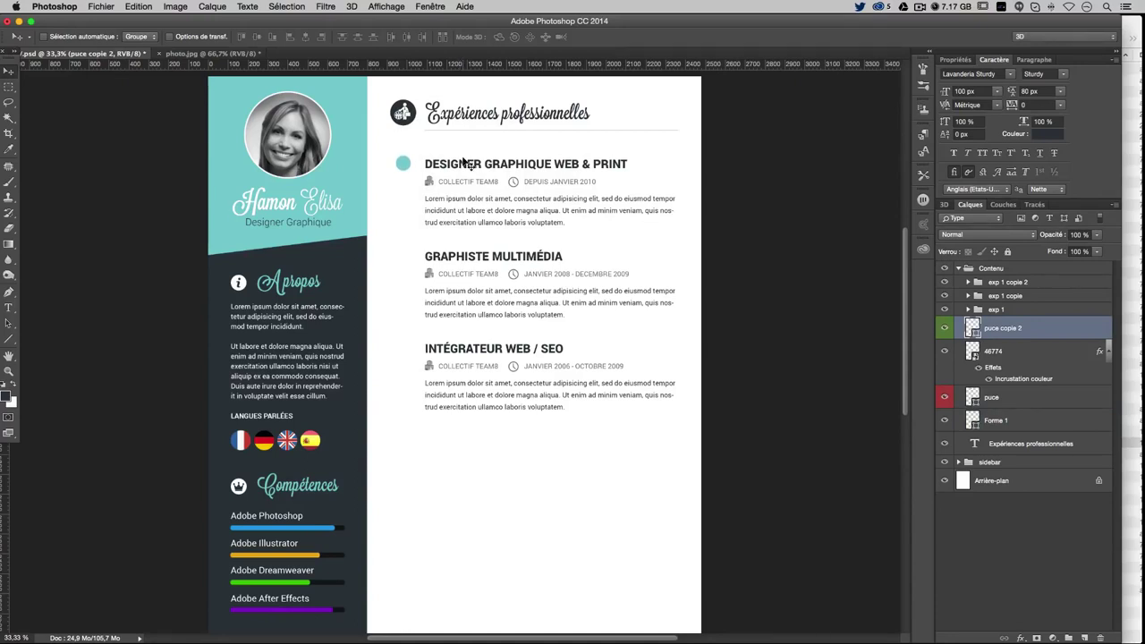
- Alt-drag a bullet copy beside GRAPHISTE MULTIMÉDIA and nudge it into alignment
left_click_drag(490, 169, 508, 336)
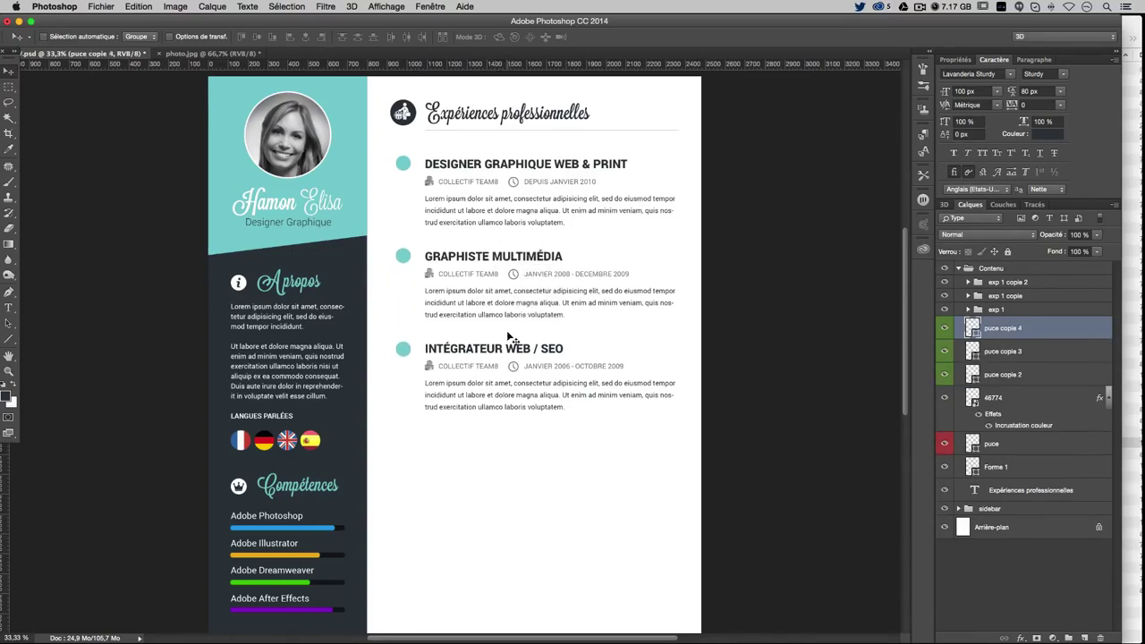
key("Down")
left_click(11, 340)
right_click(12, 340)
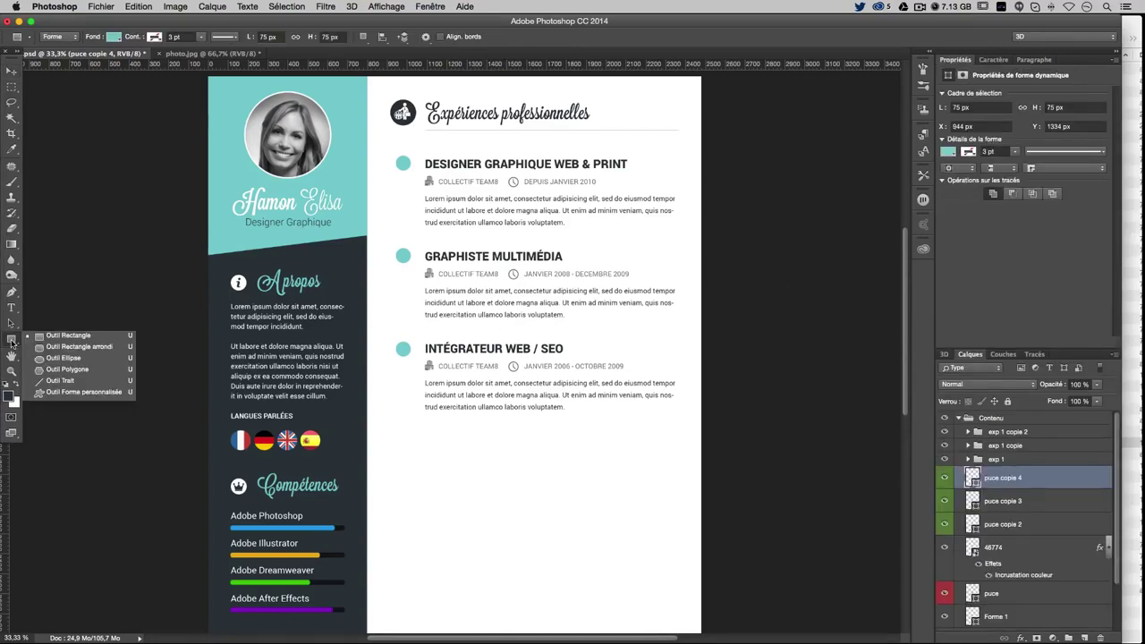
- Draw a vertical teal rectangle linking the three bullets and set its width to 8 px
left_click(63, 336)
left_click_drag(402, 162, 404, 349)
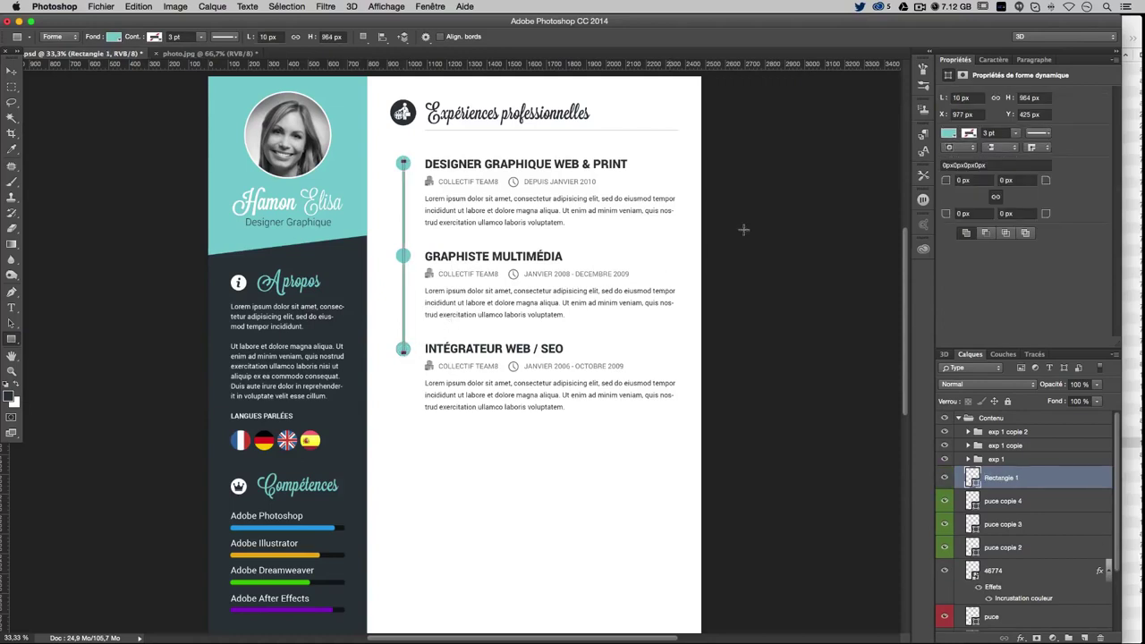
left_click(966, 97)
type("7")
key("Return")
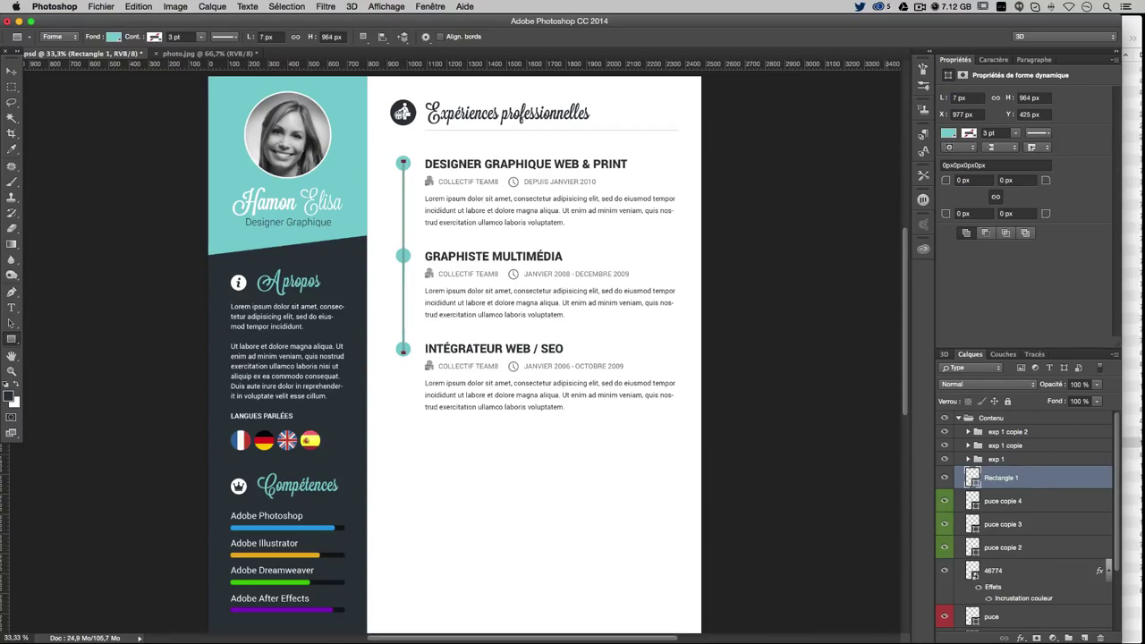
left_click(10, 72)
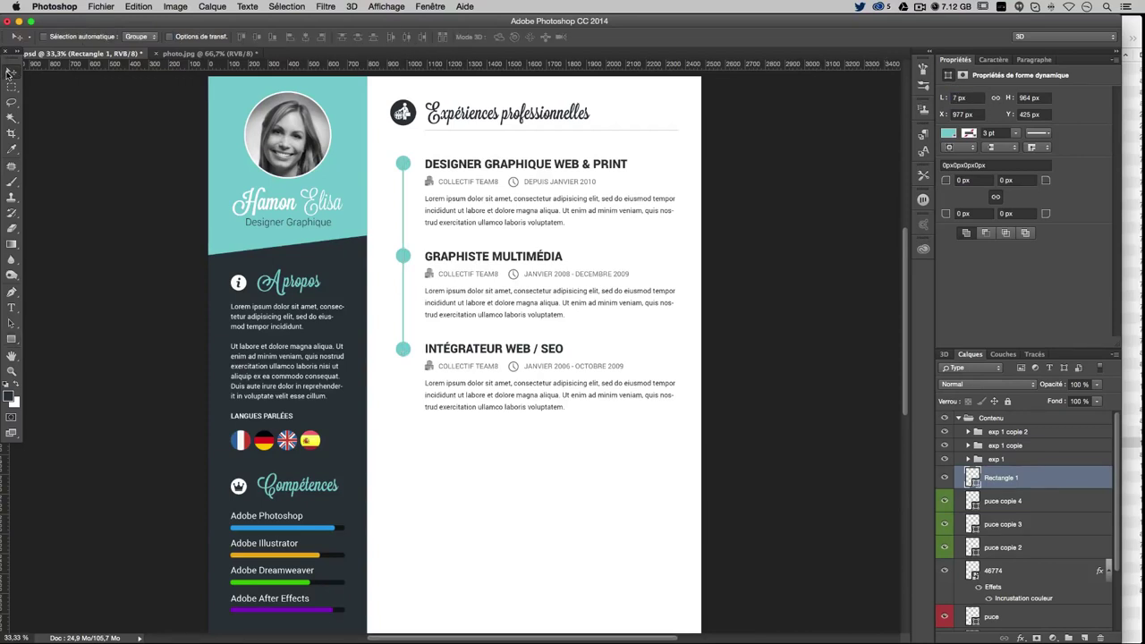
left_click(968, 98)
type("8")
type("5")
key("Return")
scroll(853, 217, "up", 1)
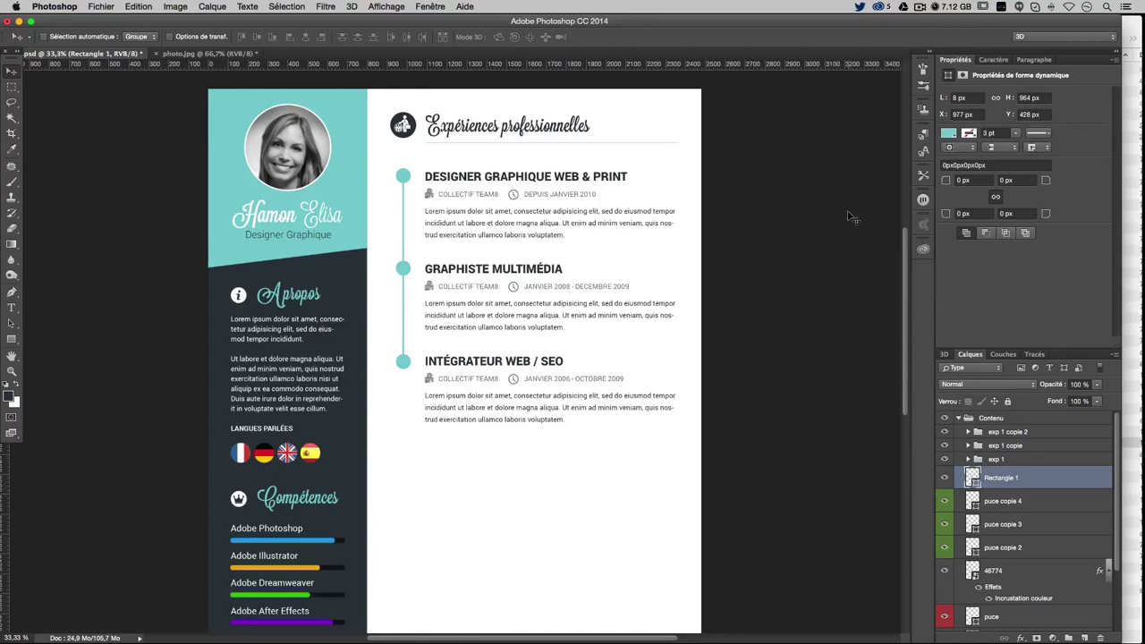
scroll(852, 216, "down", 5)
scroll(852, 216, "up", 3)
scroll(852, 216, "up", 2)
scroll(975, 462, "down", 1)
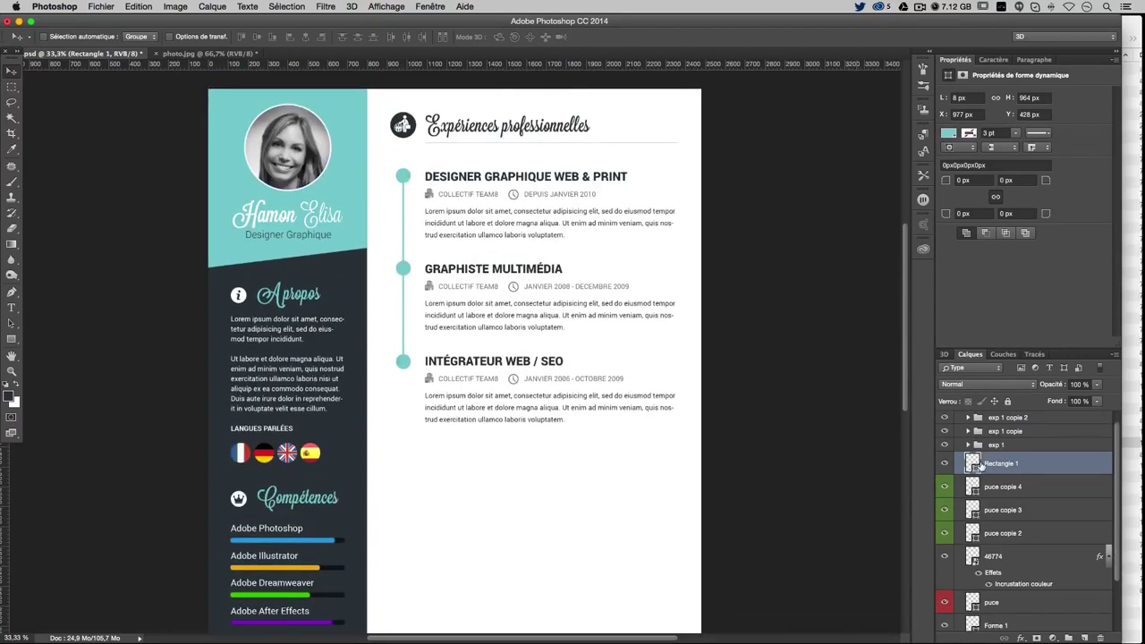
- Create a layer group named frise and move the line and three bullets into it
left_click(1068, 638)
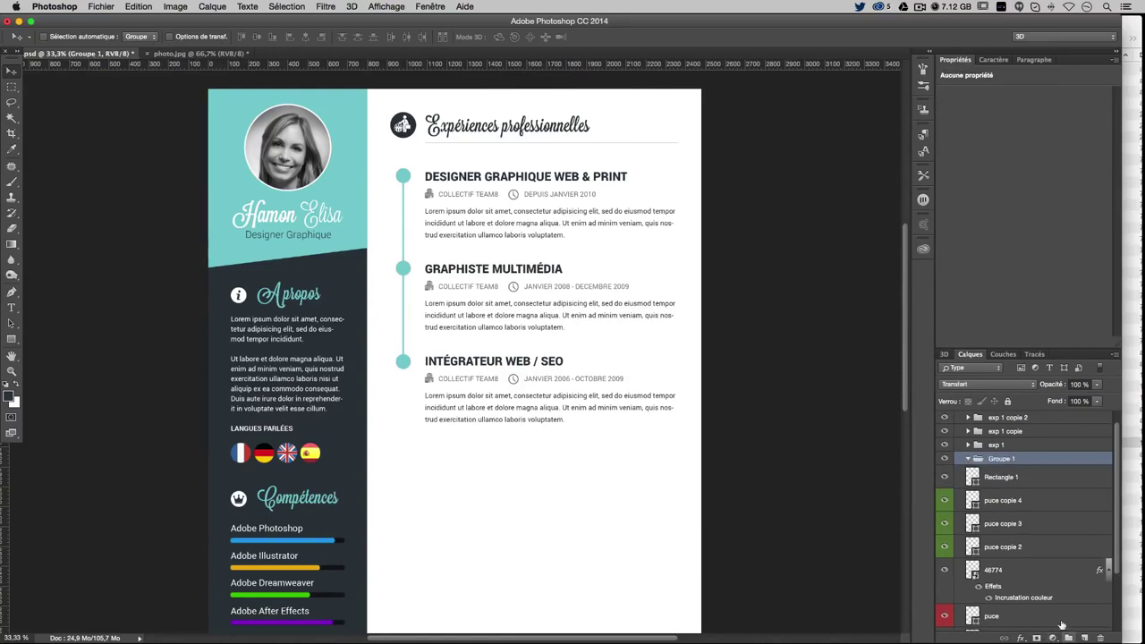
double_click(1002, 458)
type("frise")
left_click(1002, 477)
left_click(1012, 556, "shift")
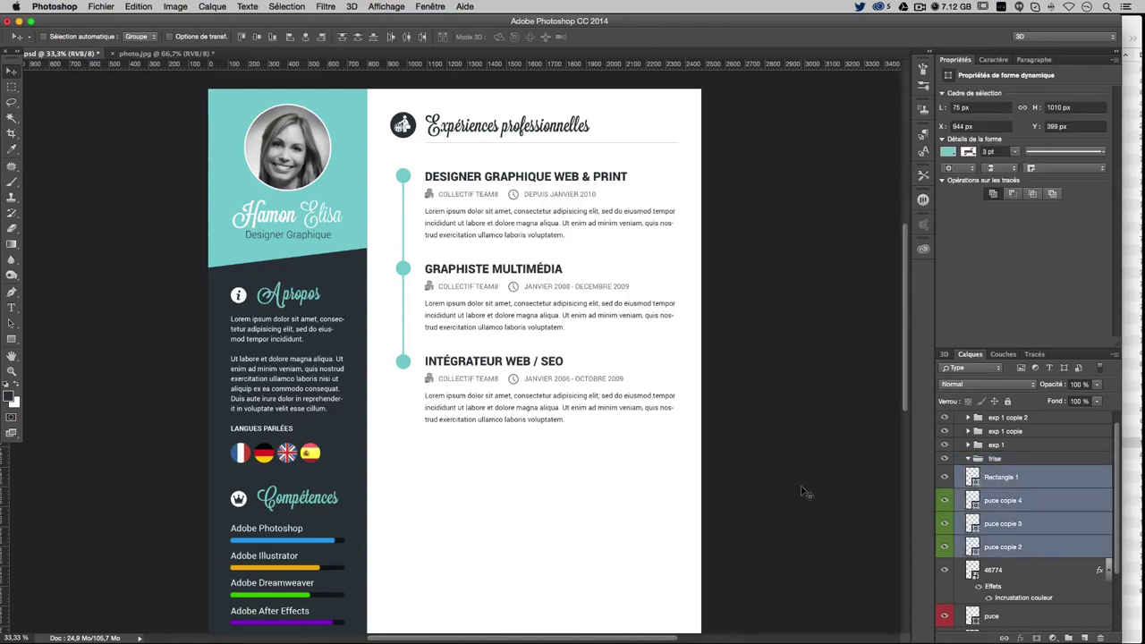
mouse_move(577, 423)
left_mouse_down()
mouse_move(608, 423)
mouse_move(566, 423)
left_mouse_up()
left_click(998, 458)
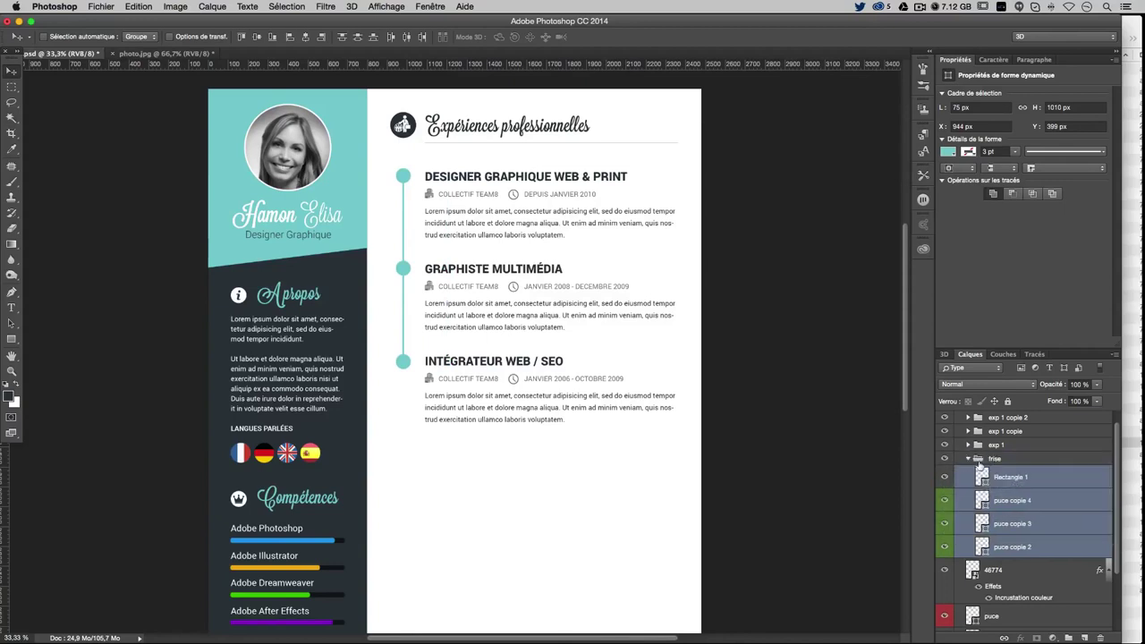
left_click(967, 458)
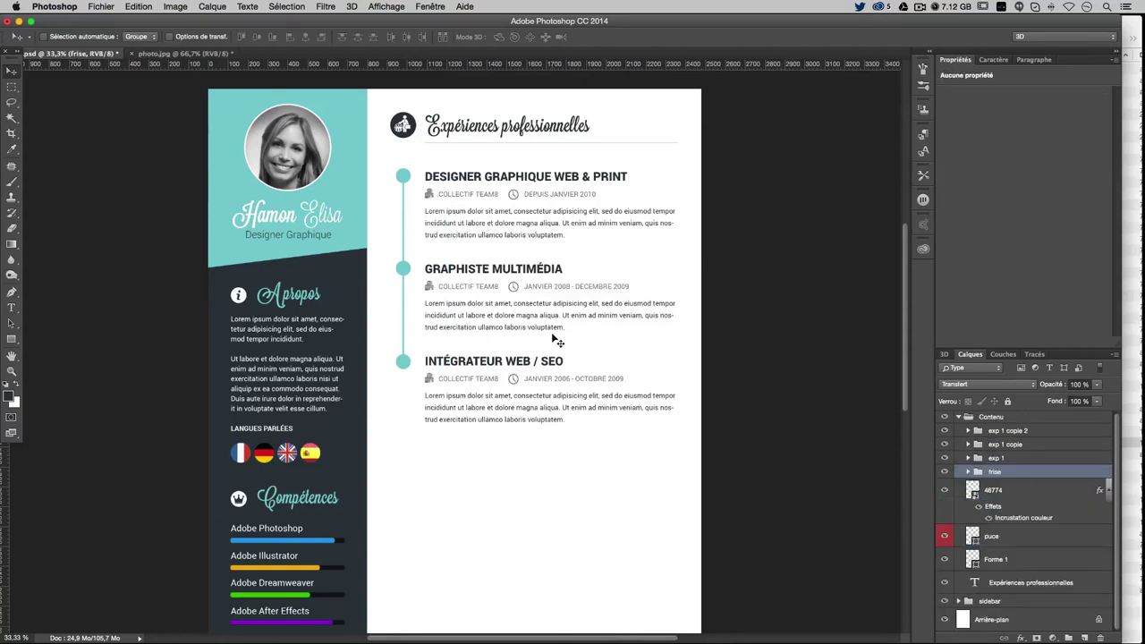
- Zoom in to identify the Forme 1 rule layer under the section heading
left_click(1027, 558)
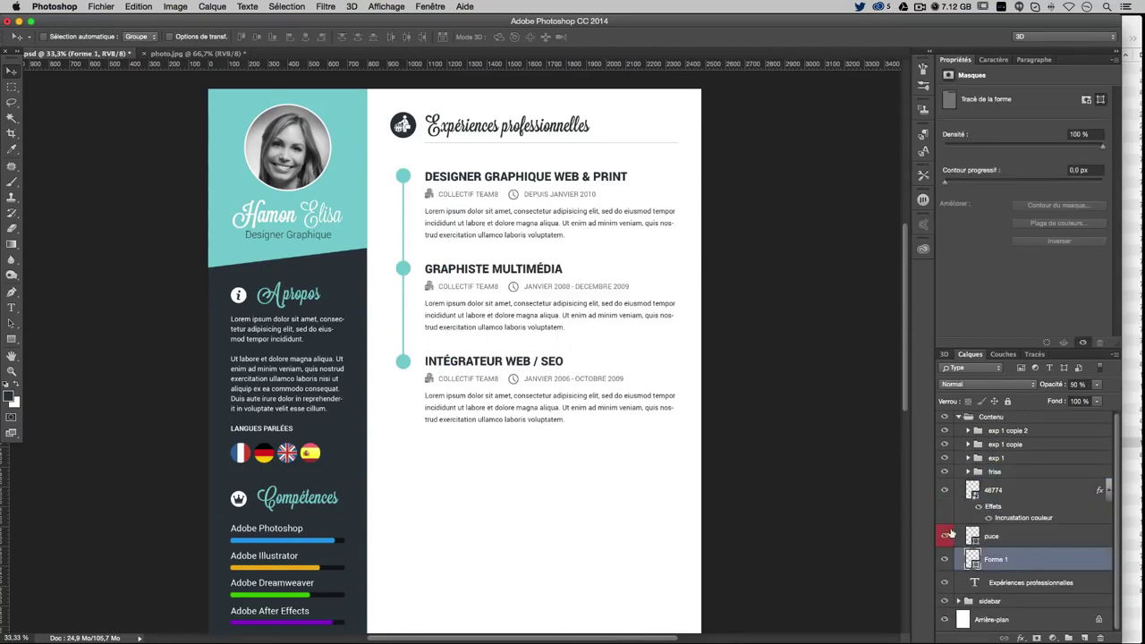
left_click(1022, 534)
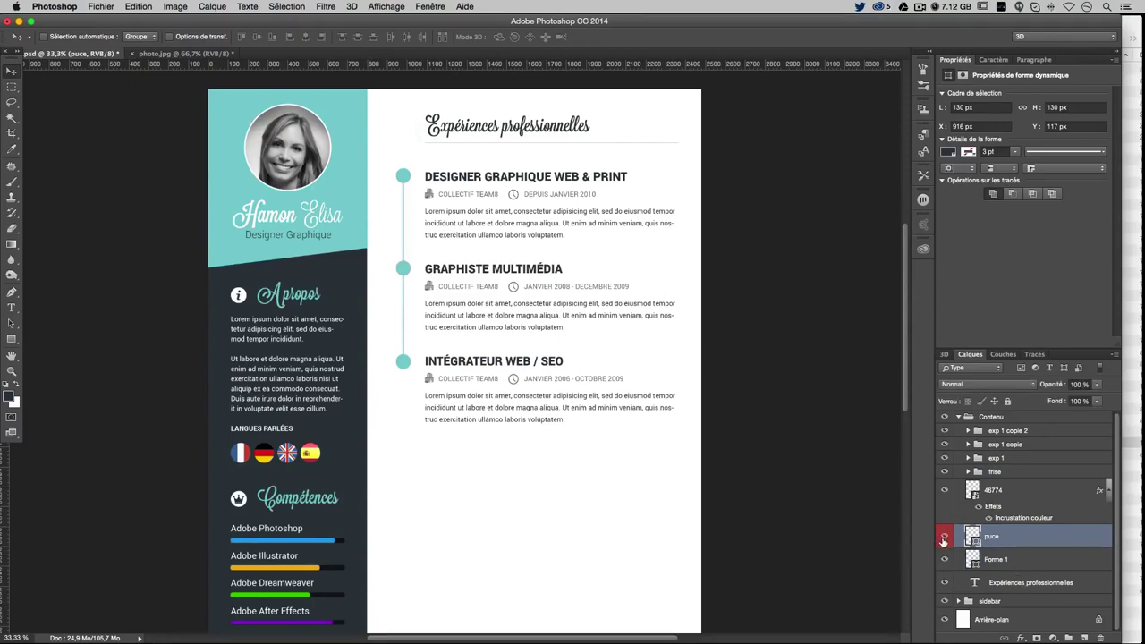
left_click(1030, 584, "ctrl")
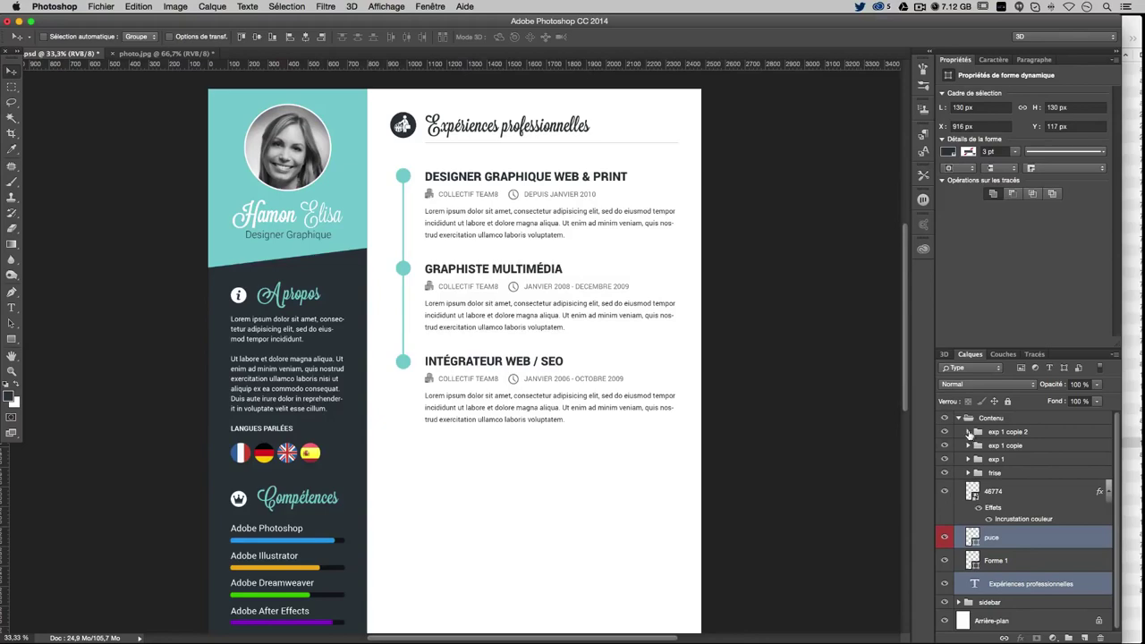
right_click(588, 143)
key("Escape")
key("super+plus")
key("super+plus")
key("super+plus")
scroll(600, 183, "up", 5)
scroll(600, 182, "right", 2)
scroll(595, 360, "up", 3)
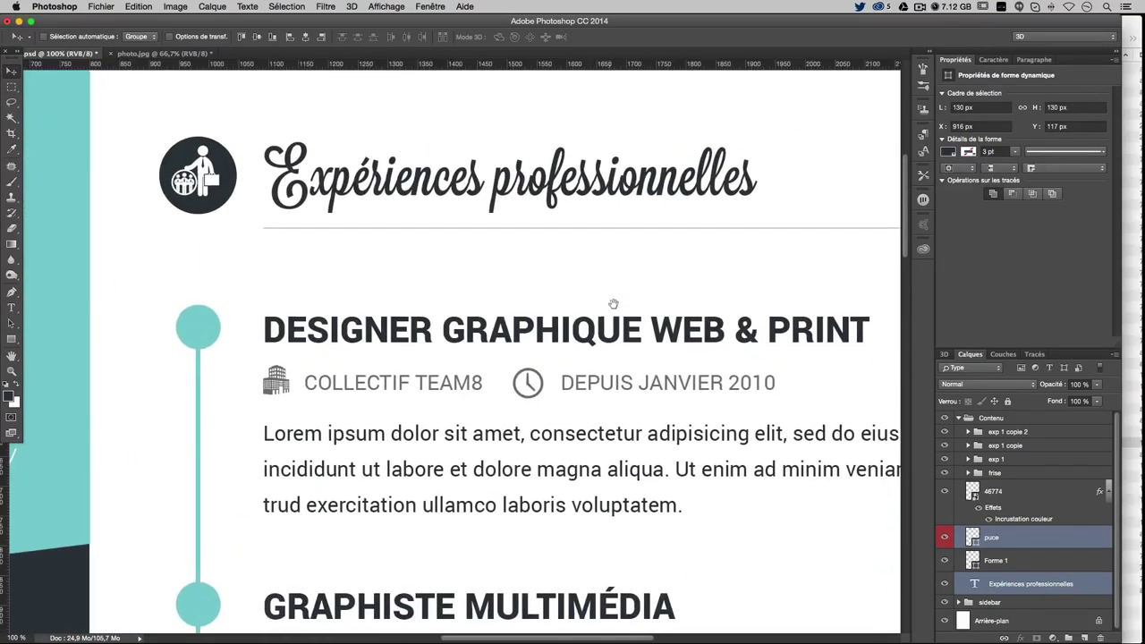
right_click(627, 231)
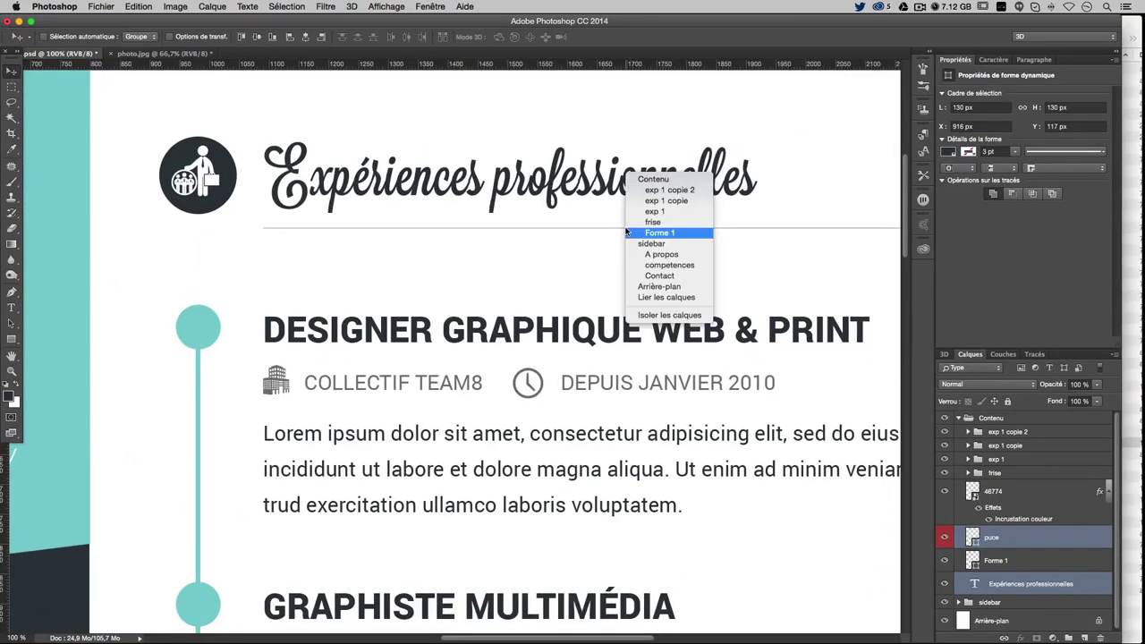
left_click(627, 231)
left_click(944, 560)
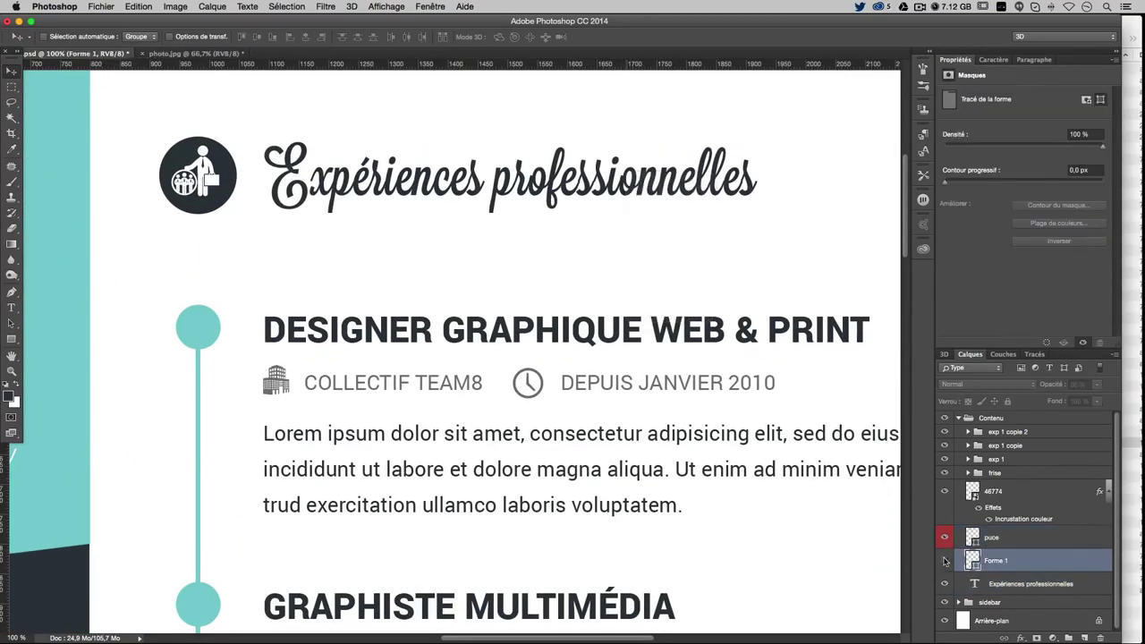
key("ctrl+minus")
key("ctrl+minus")
key("ctrl+minus")
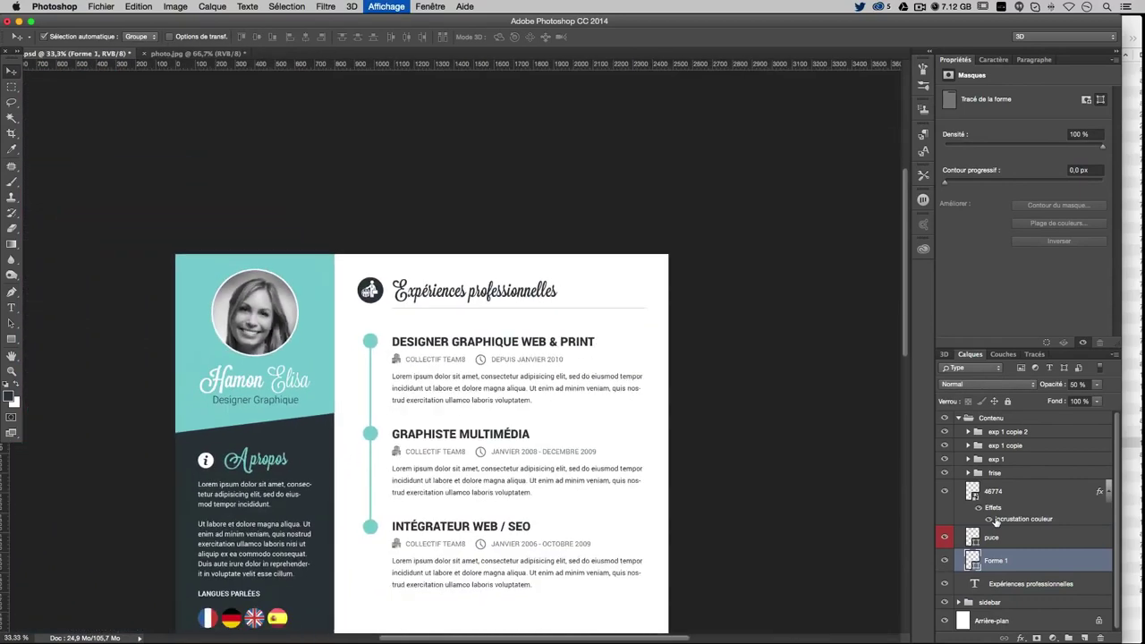
- Rename the Forme 1 layer to 'trait' and give it a violet label
double_click(1000, 560)
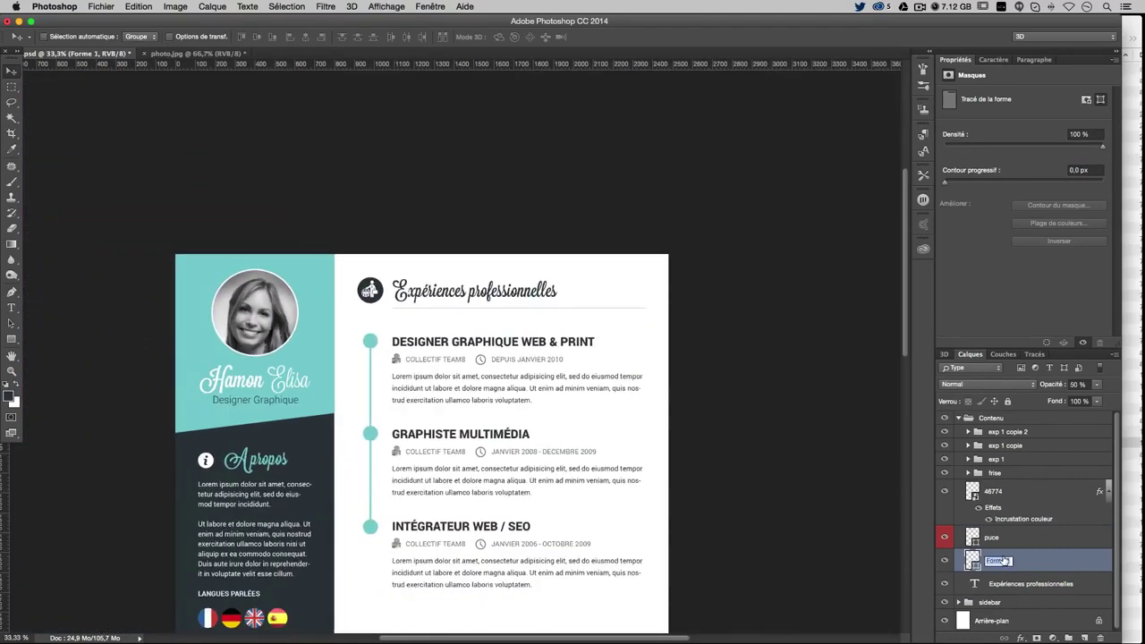
type("trait")
key("Return")
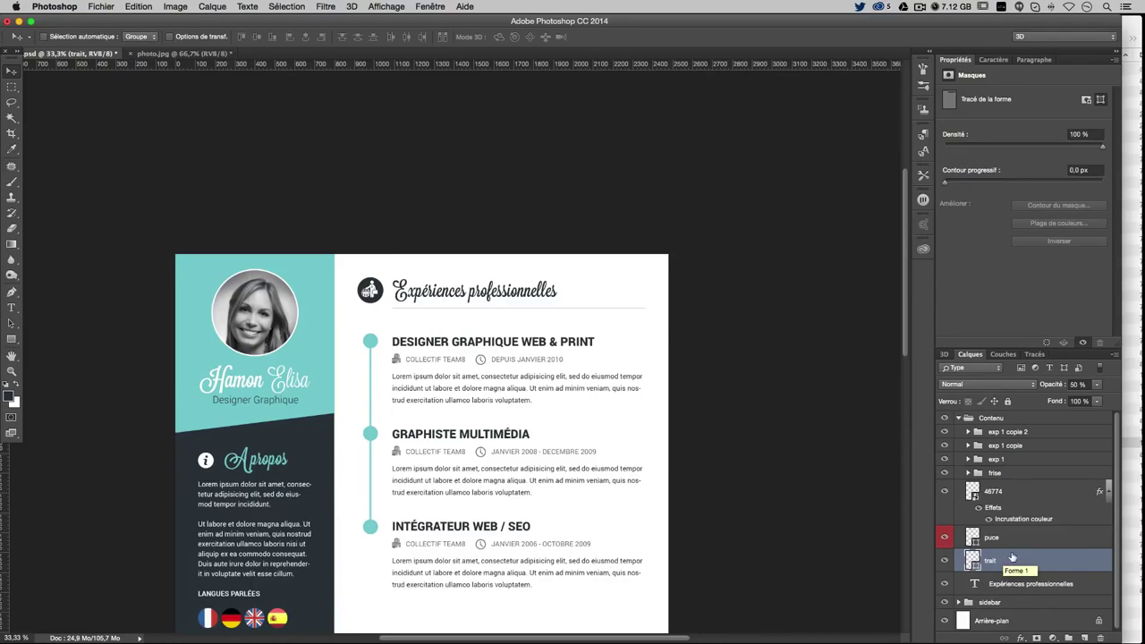
right_click(1012, 557)
left_click(919, 581)
- Alt-drag a copy of the heading, its bullet and the trait rule below the entries
scroll(585, 474, "down", 3)
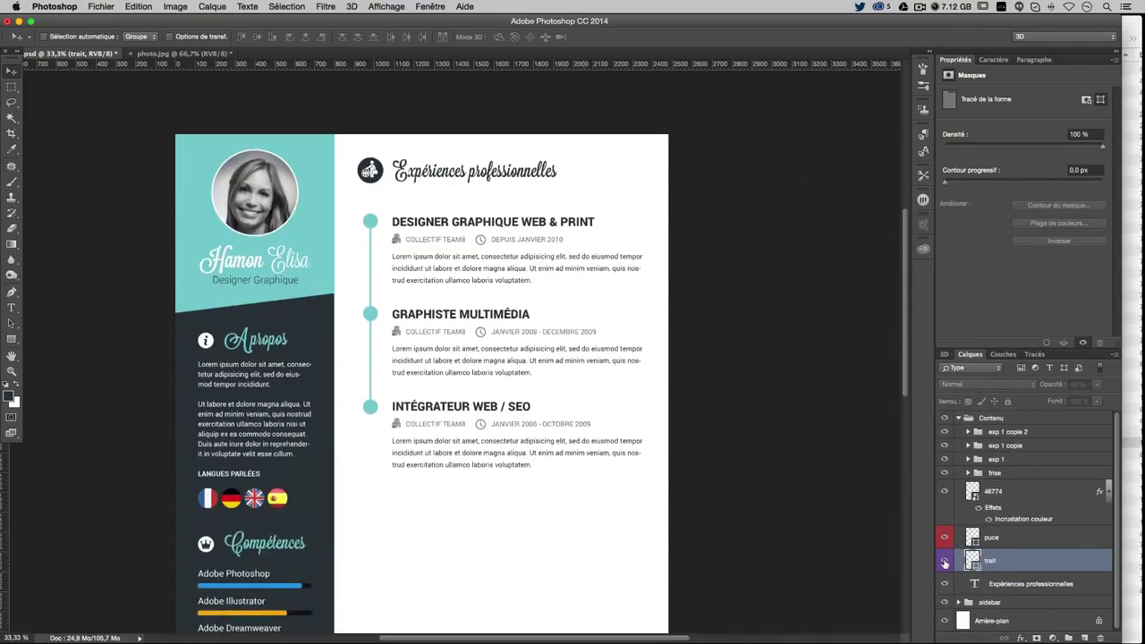
left_click(1051, 588, "shift")
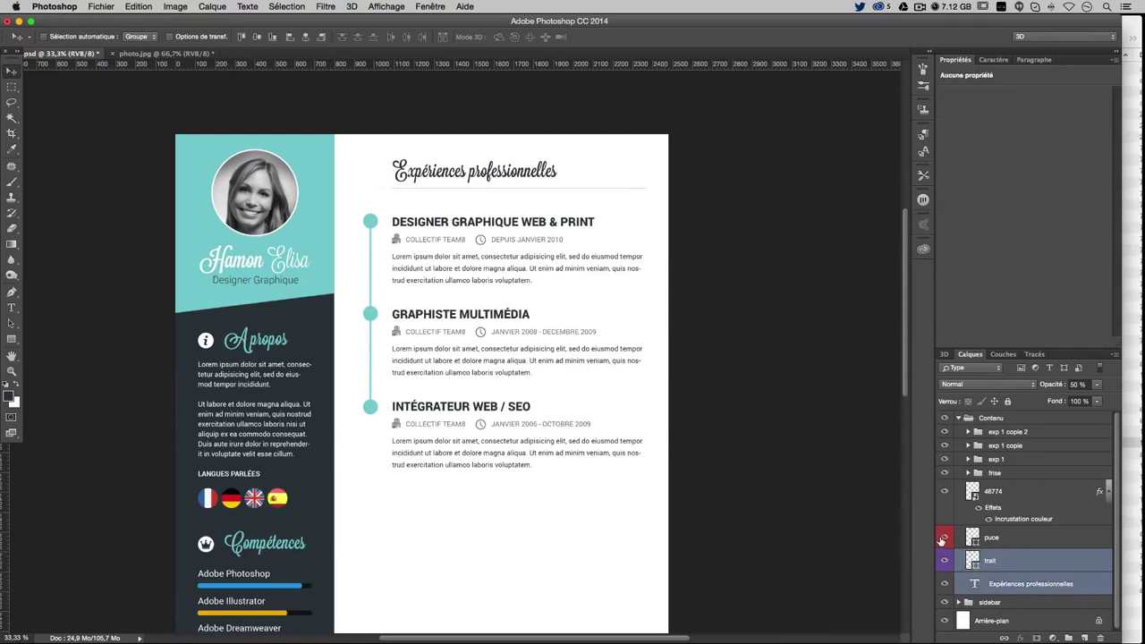
left_click(993, 538, "shift")
scroll(658, 416, "down", 2)
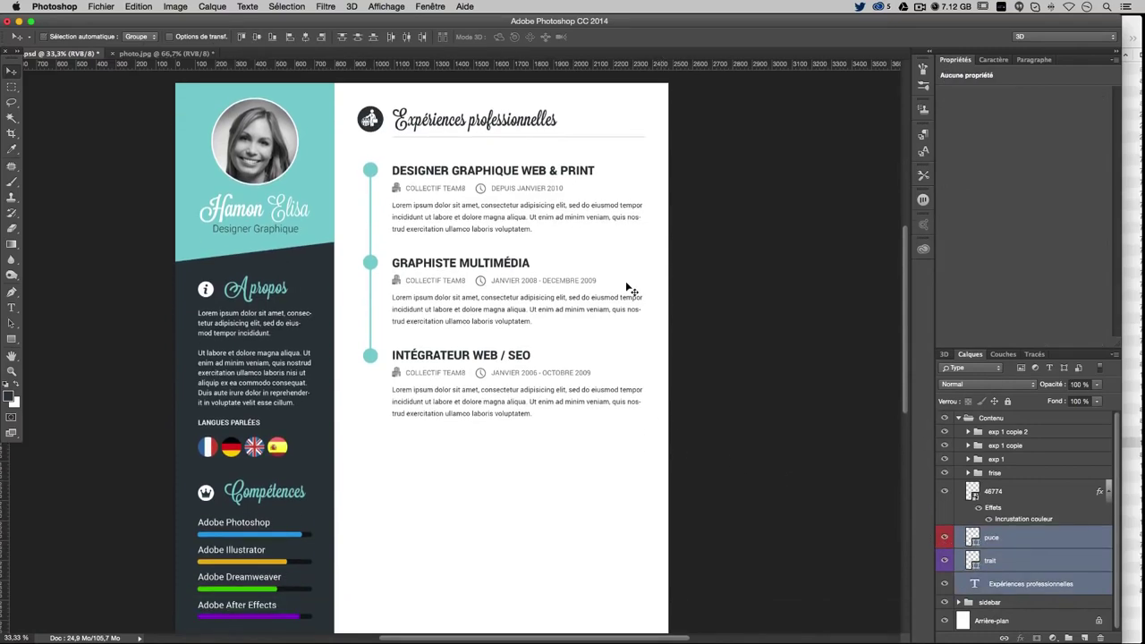
left_click_drag(555, 164, 553, 508)
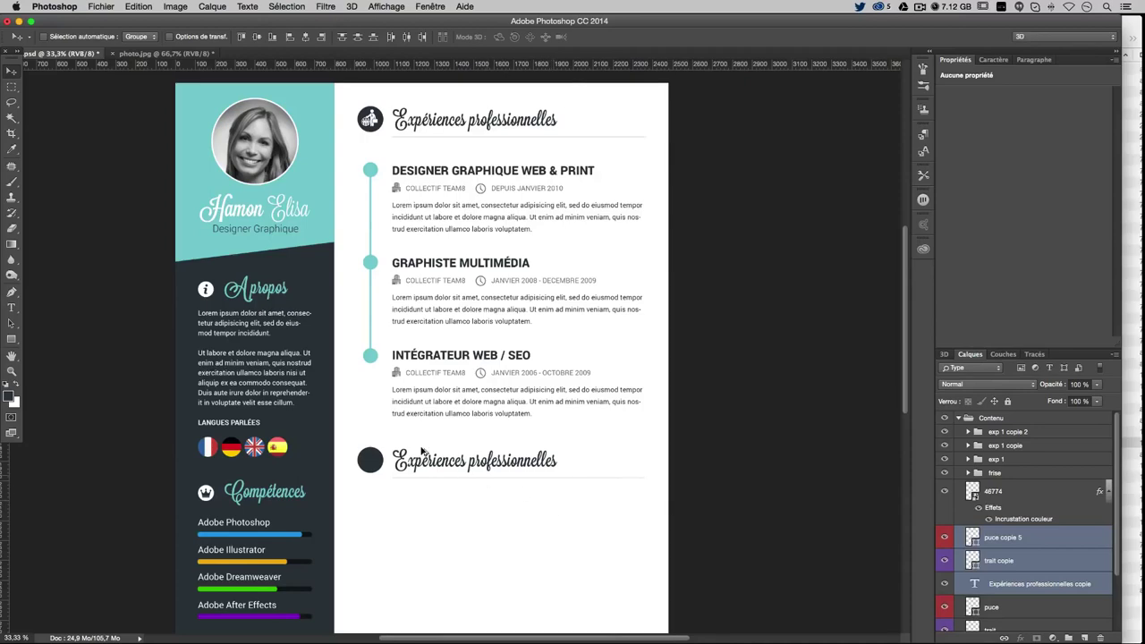
- Check the copied heading below the last entry, then bring the tuto cv 3 Finder window forward
scroll(525, 460, "down", 5)
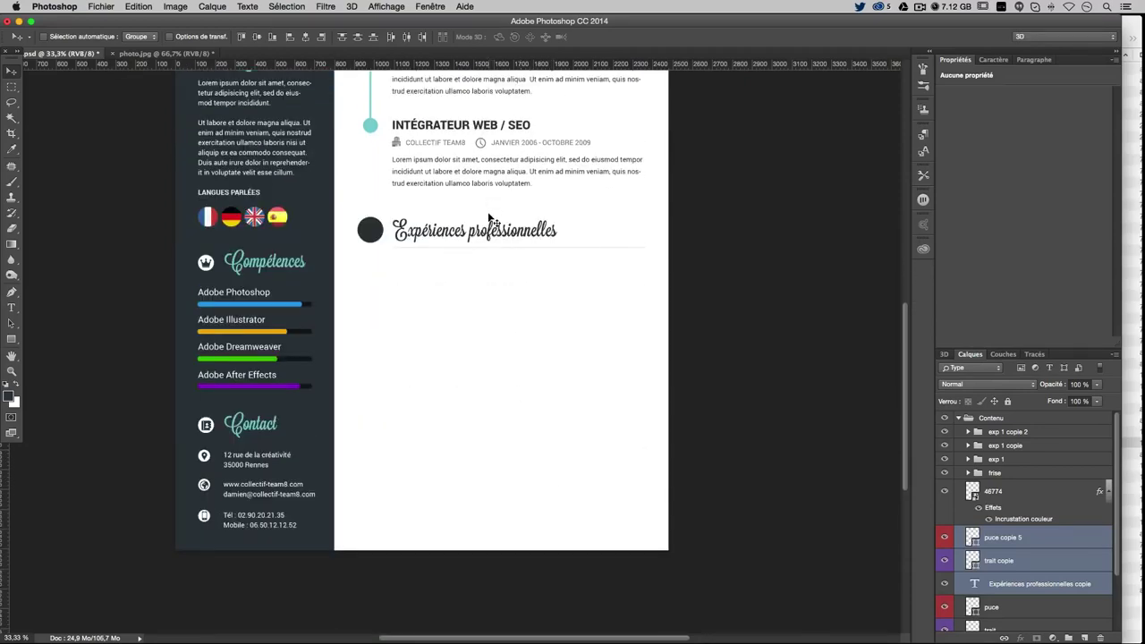
scroll(494, 223, "up", 5)
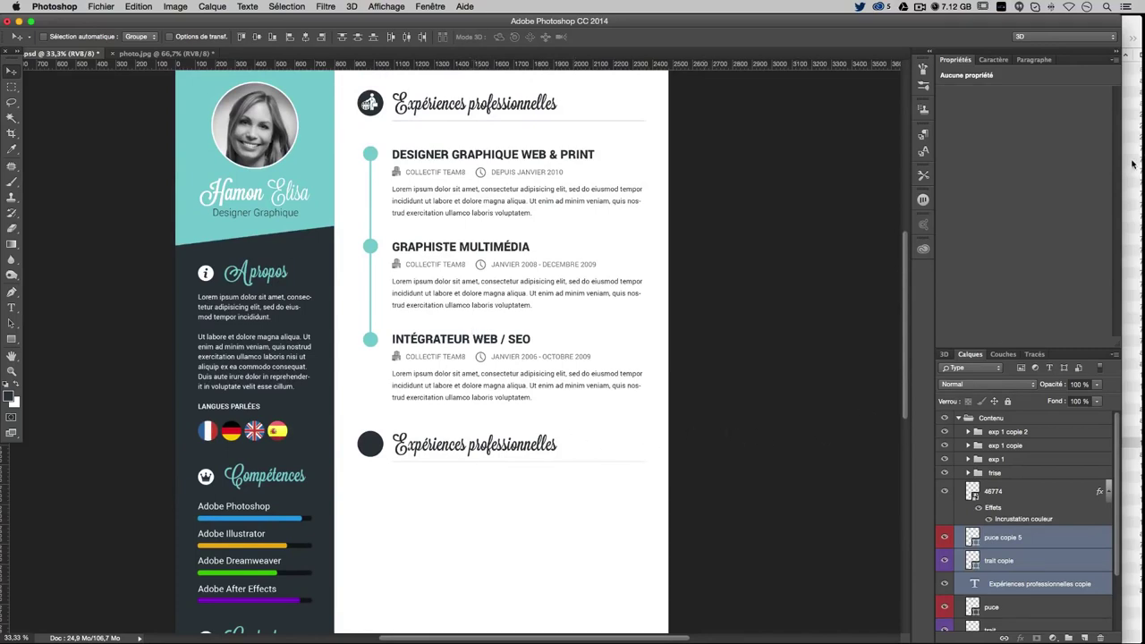
left_click(1137, 20)
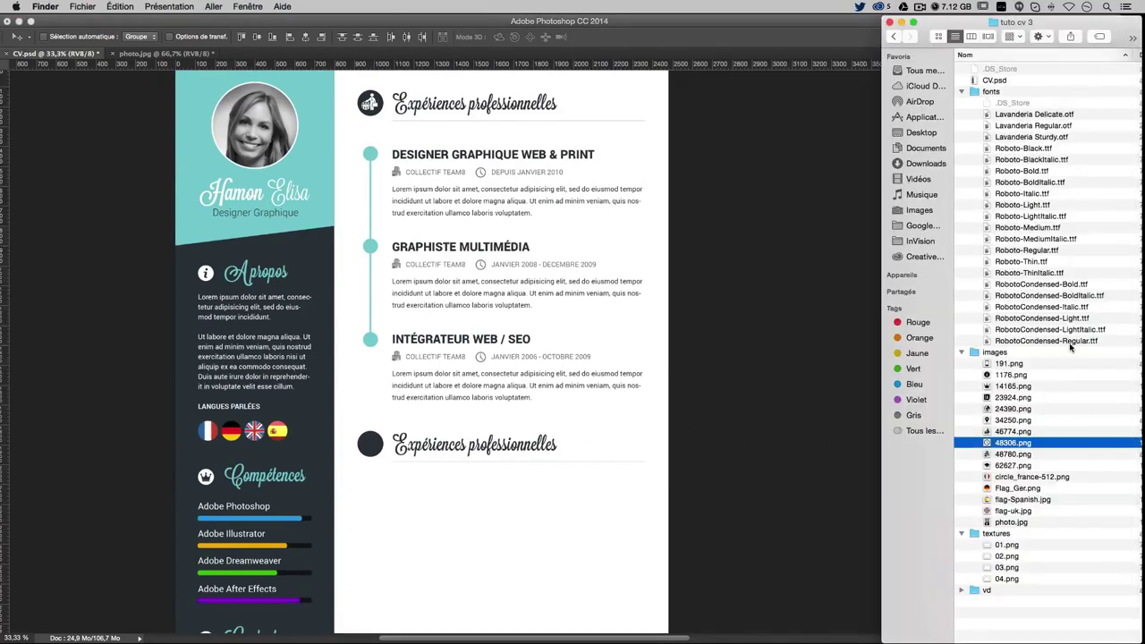
- Import the graduation-cap image 62627.png and shrink it onto the lower heading's dark circle
left_click(1011, 466)
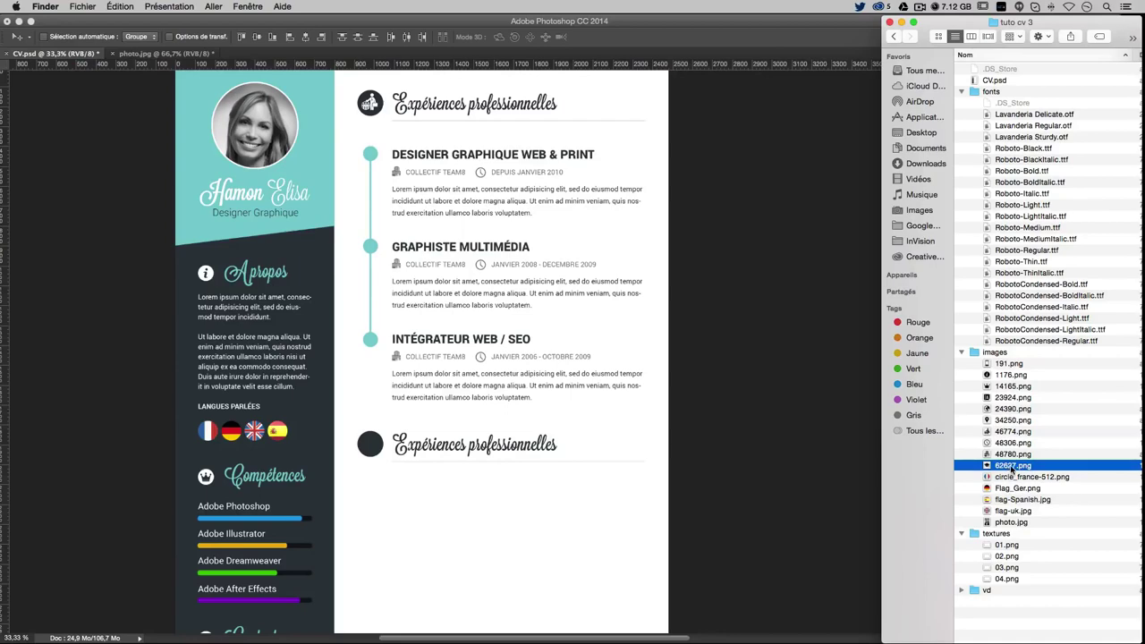
left_click_drag(1012, 469, 508, 465)
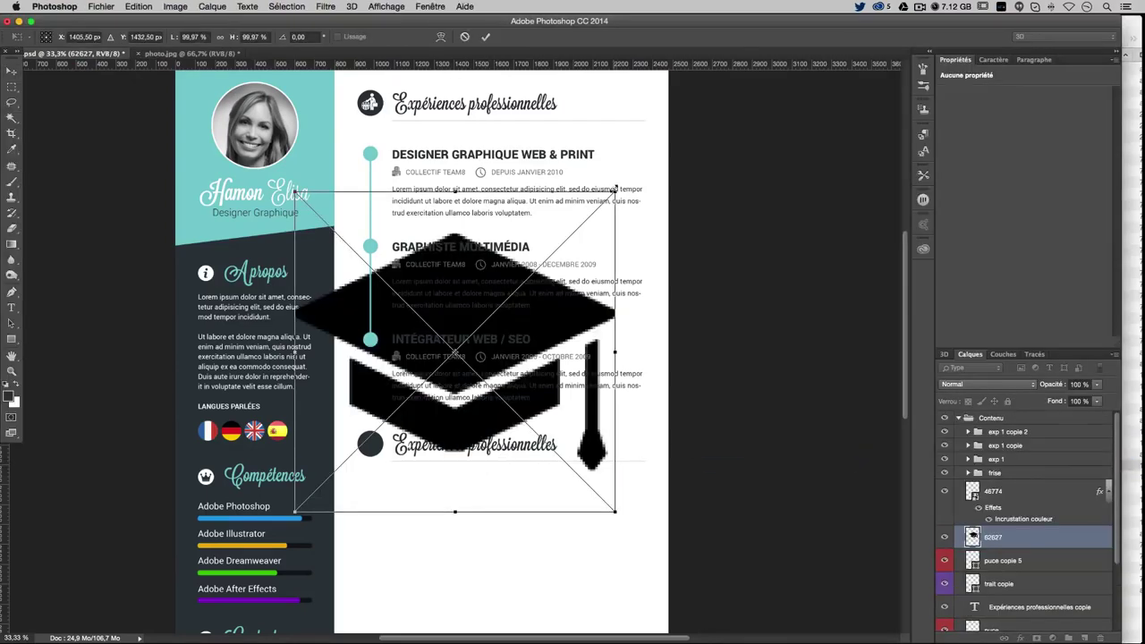
left_click_drag(614, 189, 337, 468)
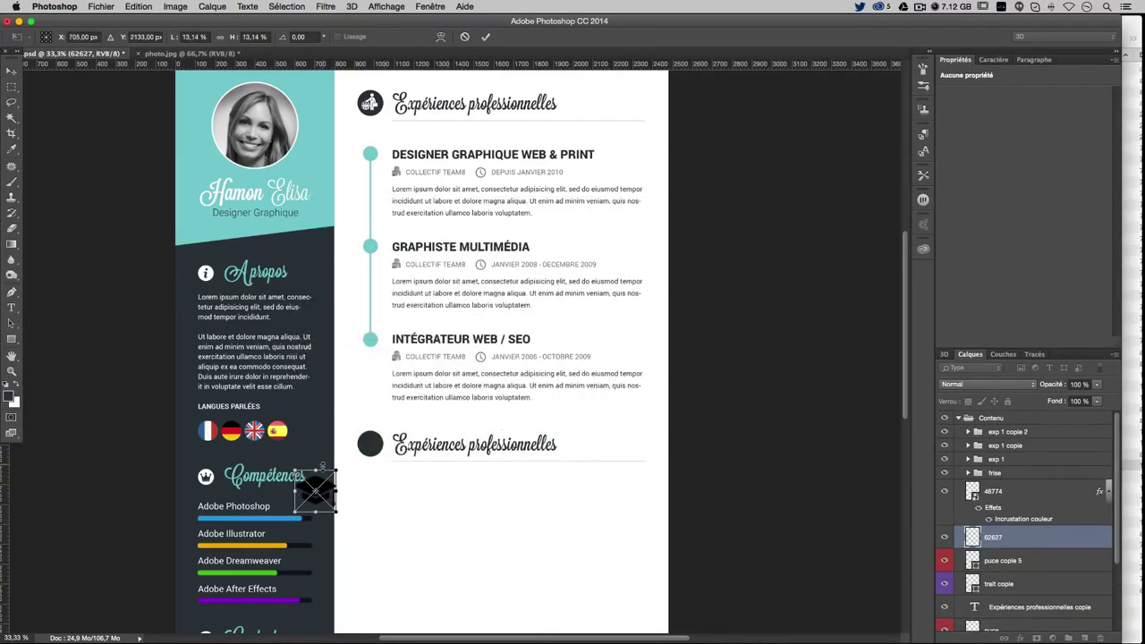
mouse_move(335, 513)
left_mouse_down()
mouse_move(404, 478)
mouse_move(389, 456)
left_mouse_up()
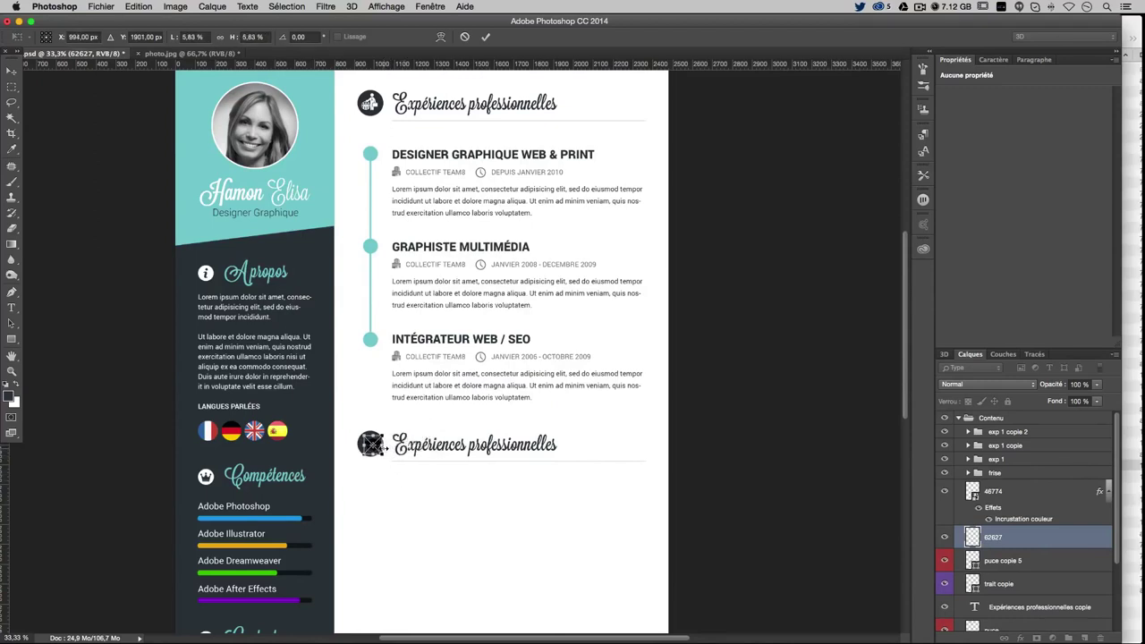
key("Return")
- Give the 62627 icon layer a white Color Overlay
double_click(1057, 535)
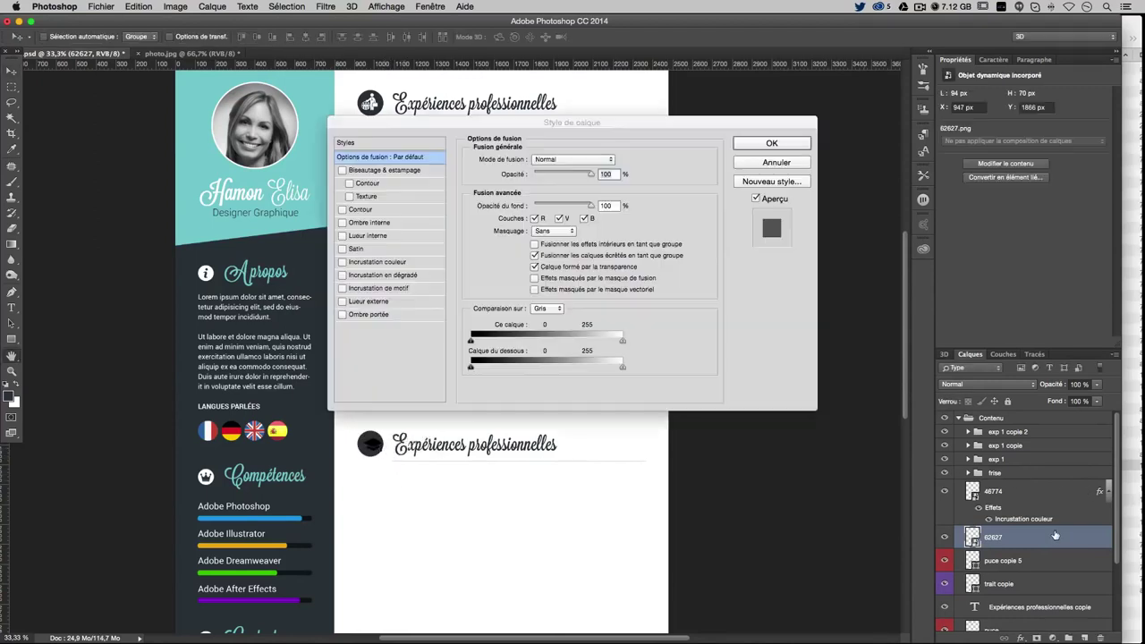
left_click(399, 263)
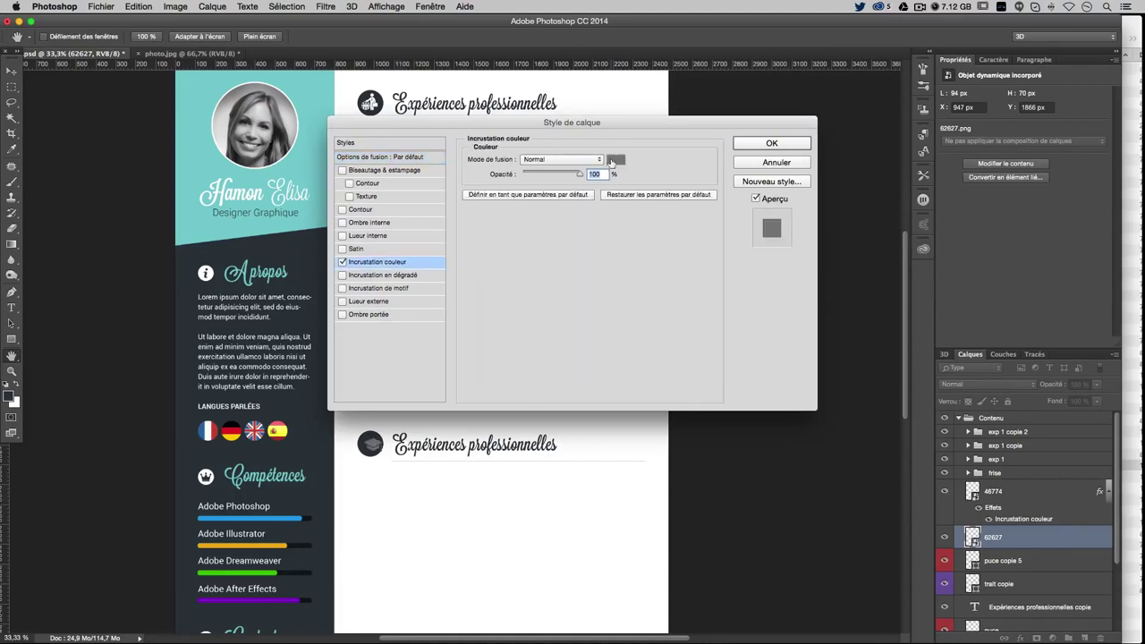
left_click(615, 159)
key("Return")
key("Return")
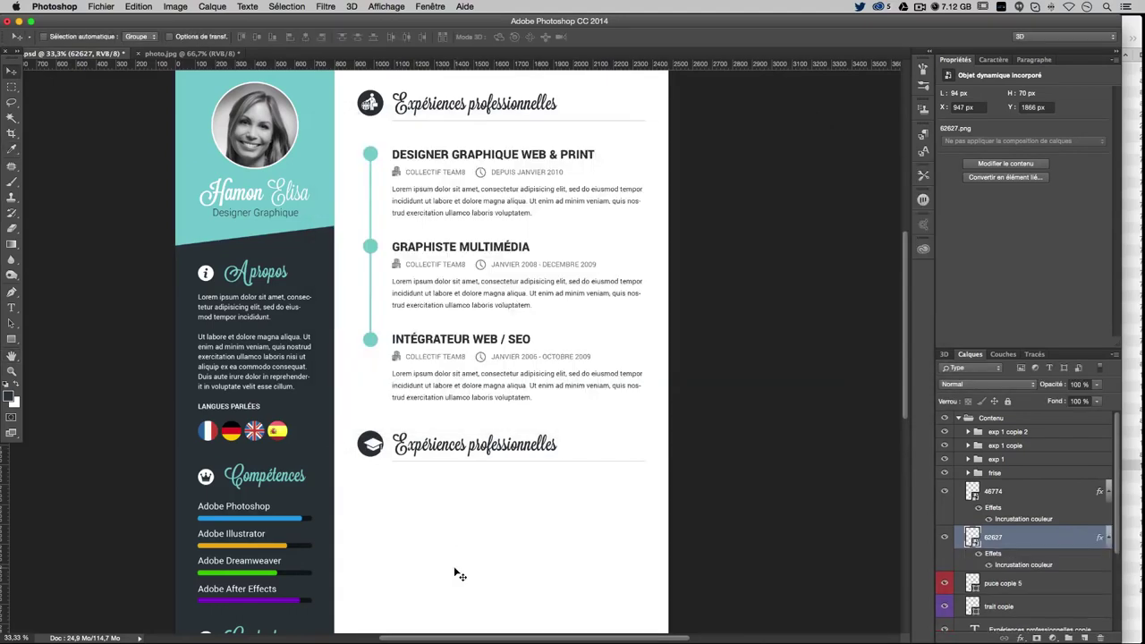
- Nudge the icon up and left and recommit its size within the circle
key("Left")
key("Left")
key("Left")
key("Up")
key("Up")
key("Up")
key("ctrl+t")
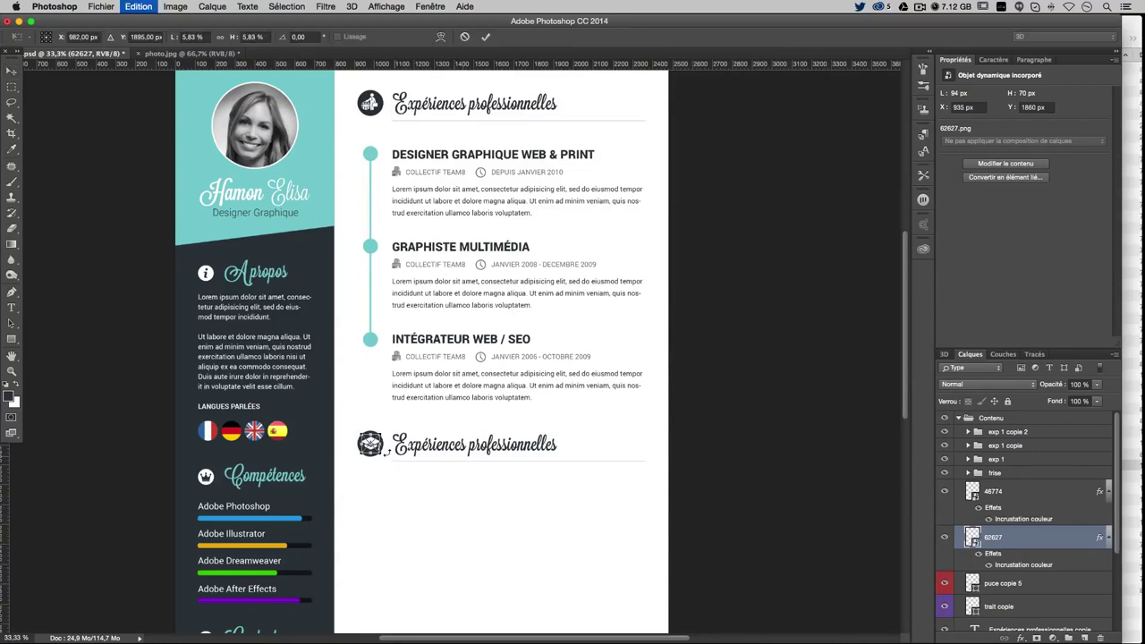
key("Return")
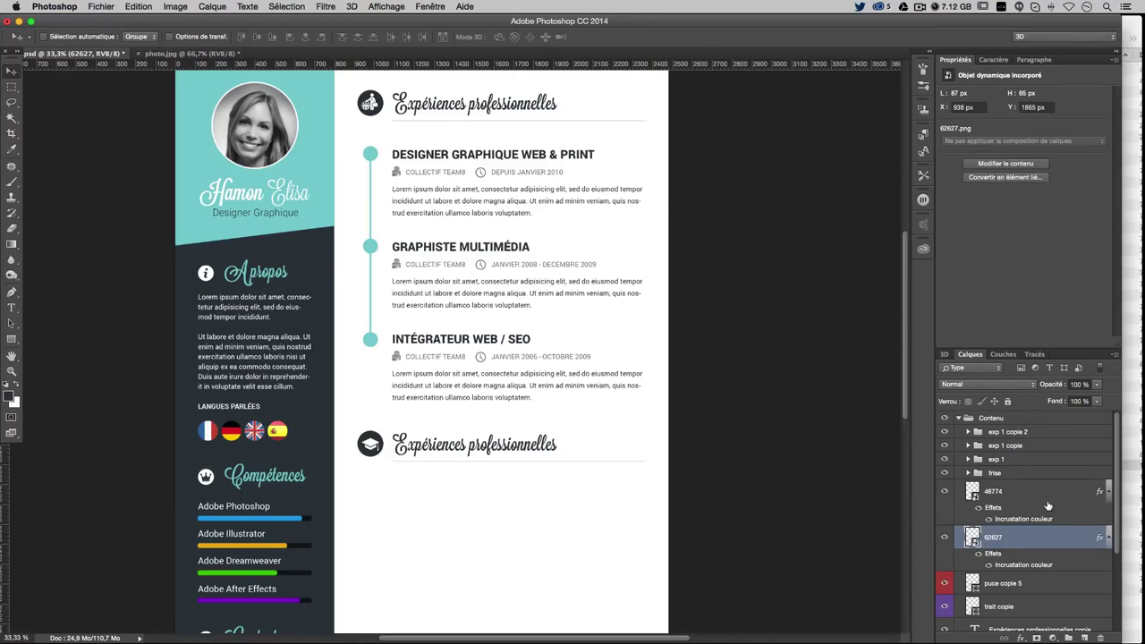
scroll(1020, 528, "down", 1)
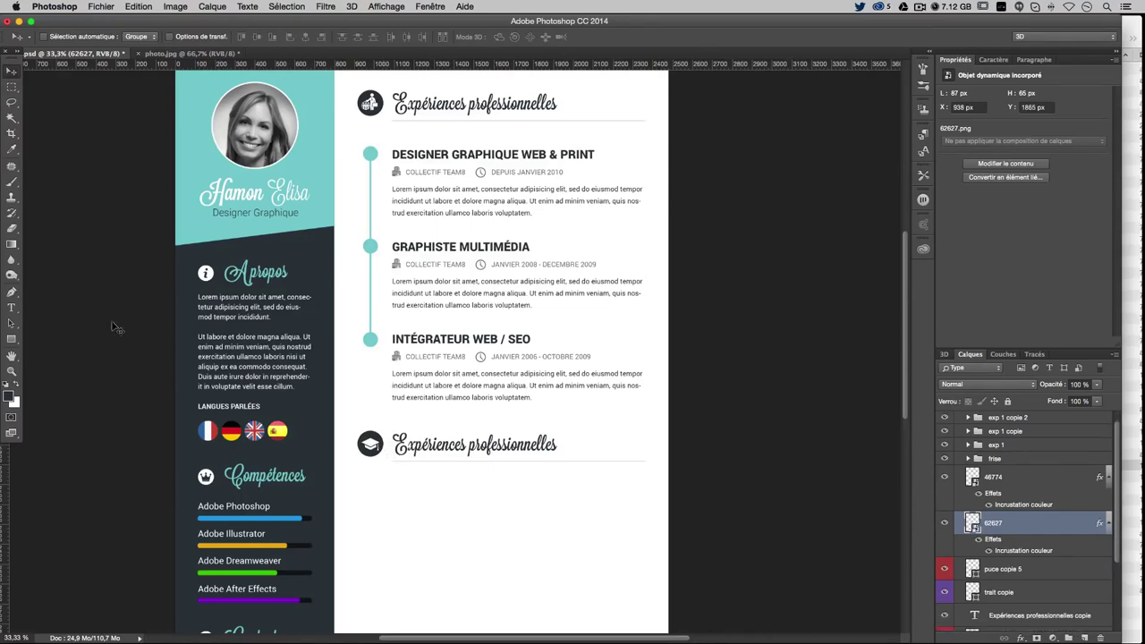
- Replace 'Expériences' with 'Formations' so the lower heading reads Formations professionnelles
left_click(11, 307)
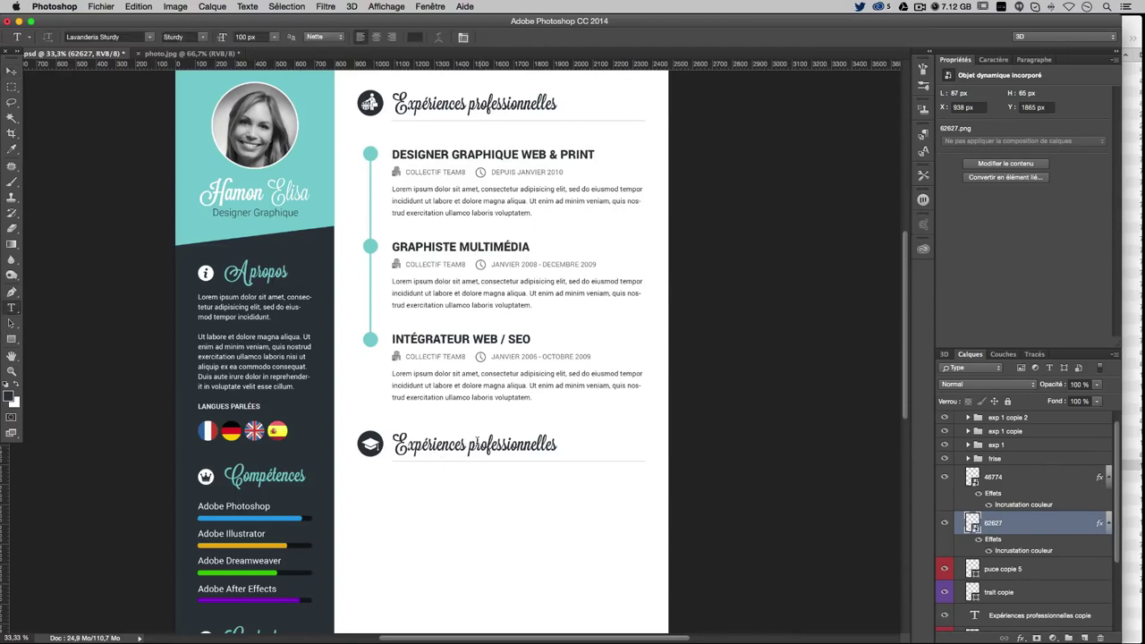
double_click(450, 445)
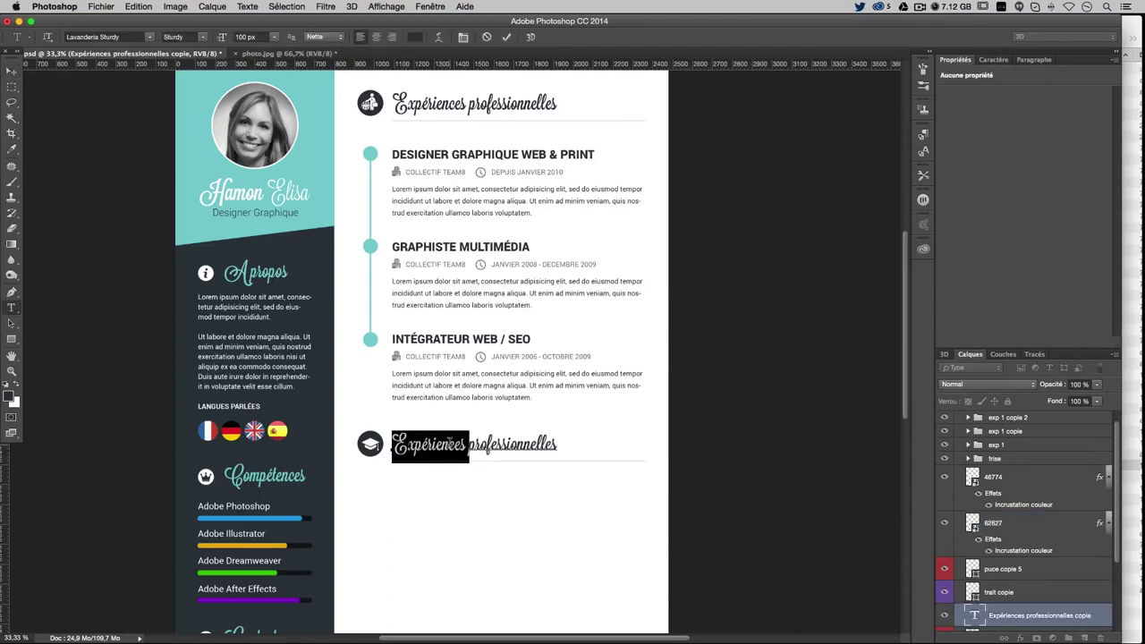
type("Form")
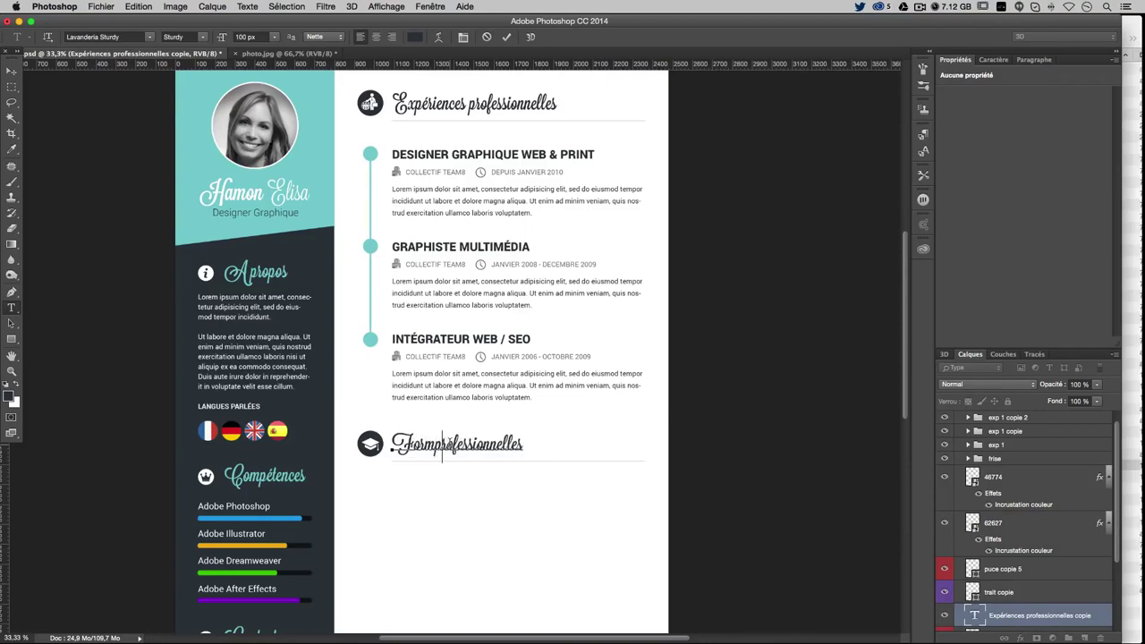
type("ations")
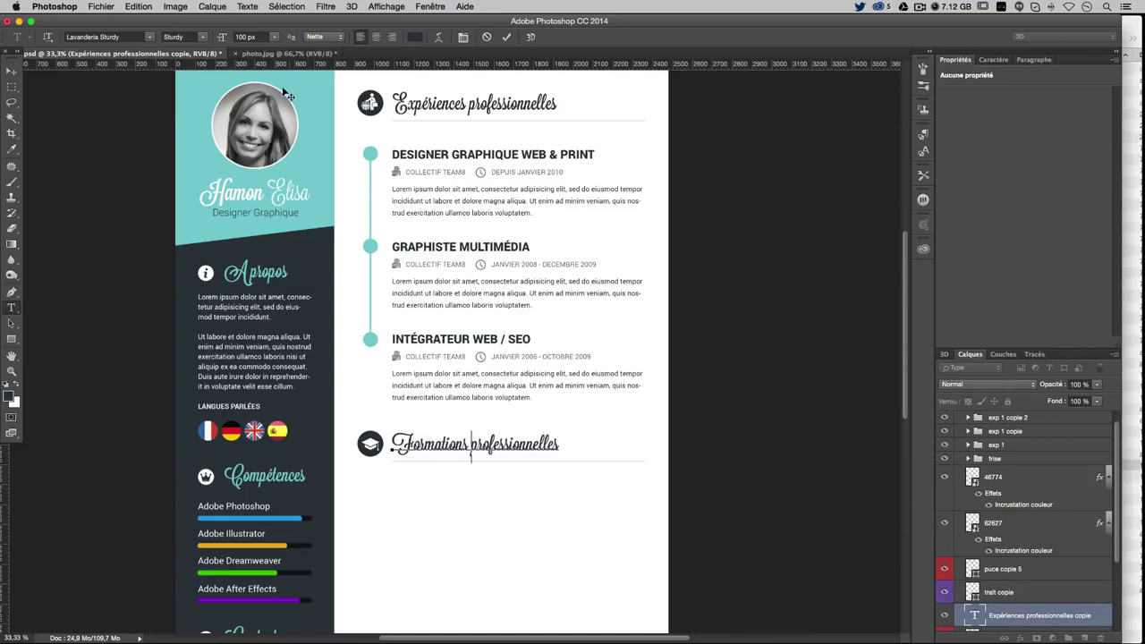
left_click(9, 74)
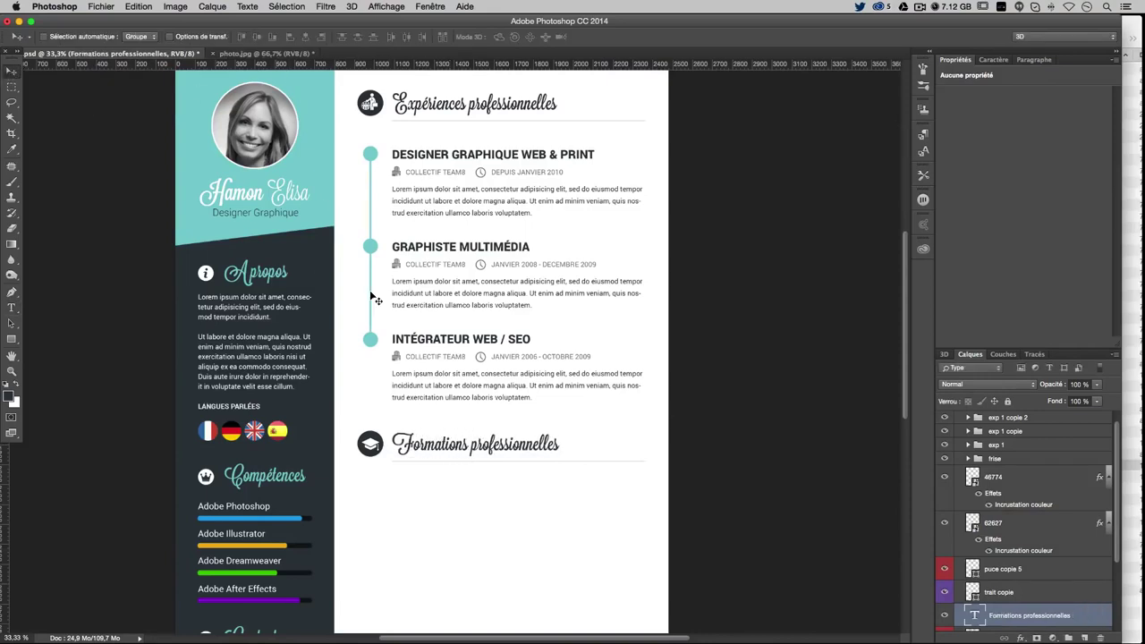
scroll(375, 300, "up", 2)
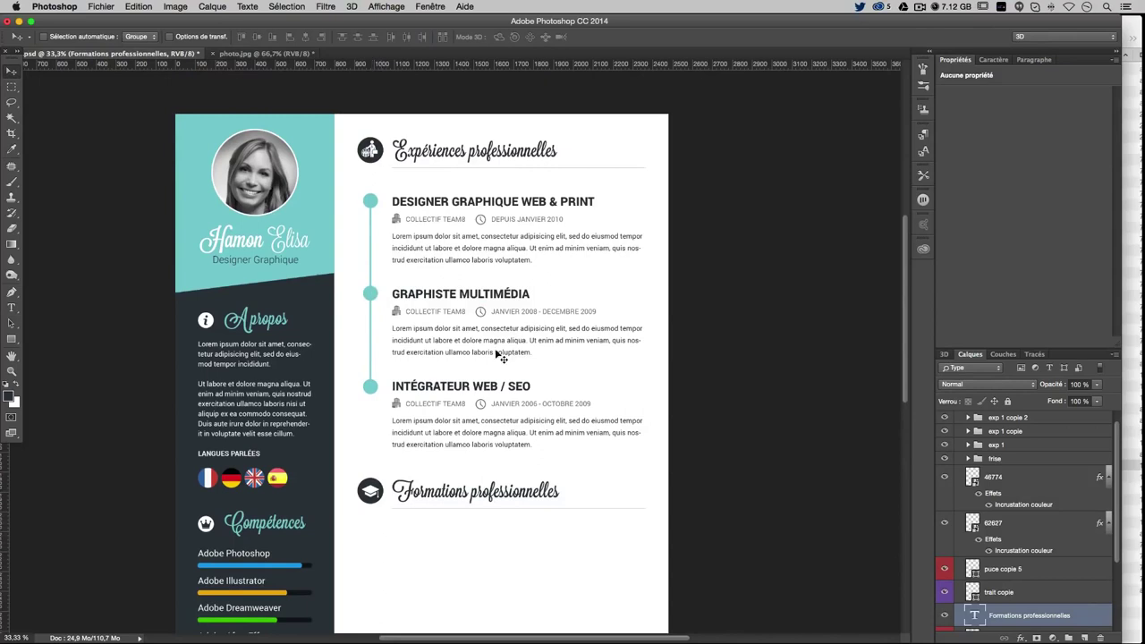
scroll(1019, 483, "up", 1)
left_click(1008, 473)
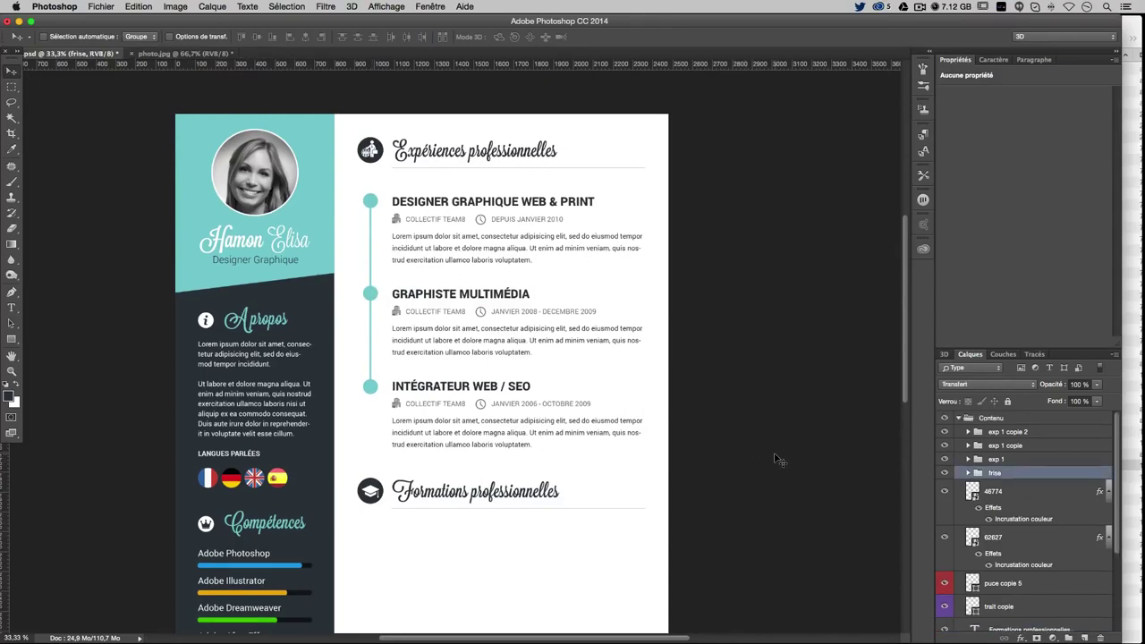
- Try copying all experience blocks below the new heading, then undo it
left_click(1018, 436, "shift")
scroll(562, 392, "down", 4)
scroll(562, 390, "down", 1)
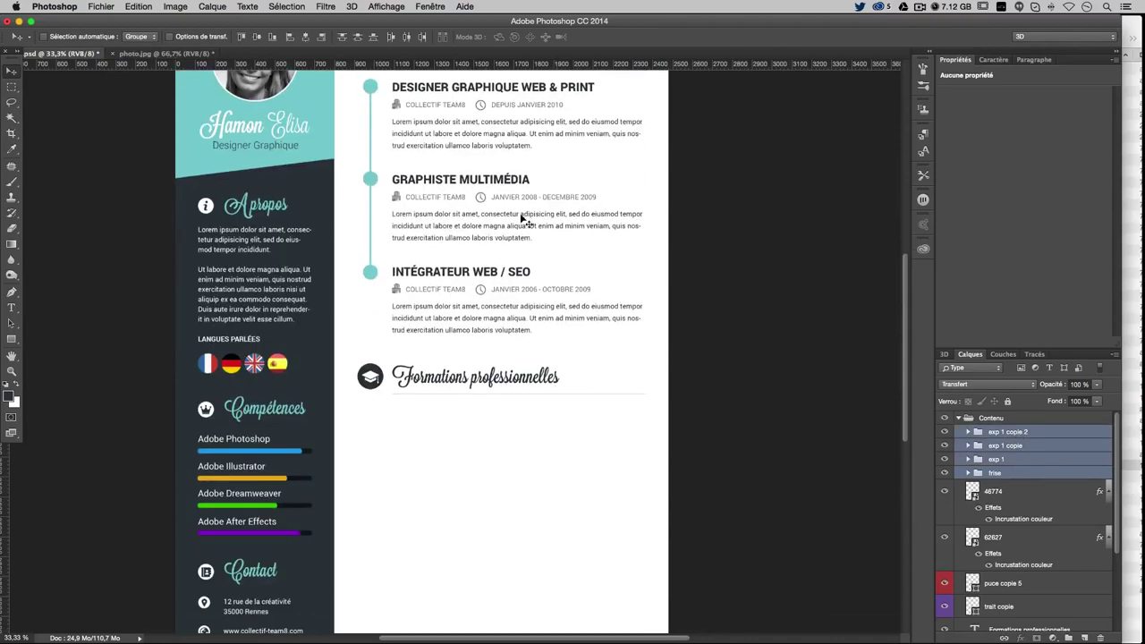
left_click_drag(526, 183, 526, 424)
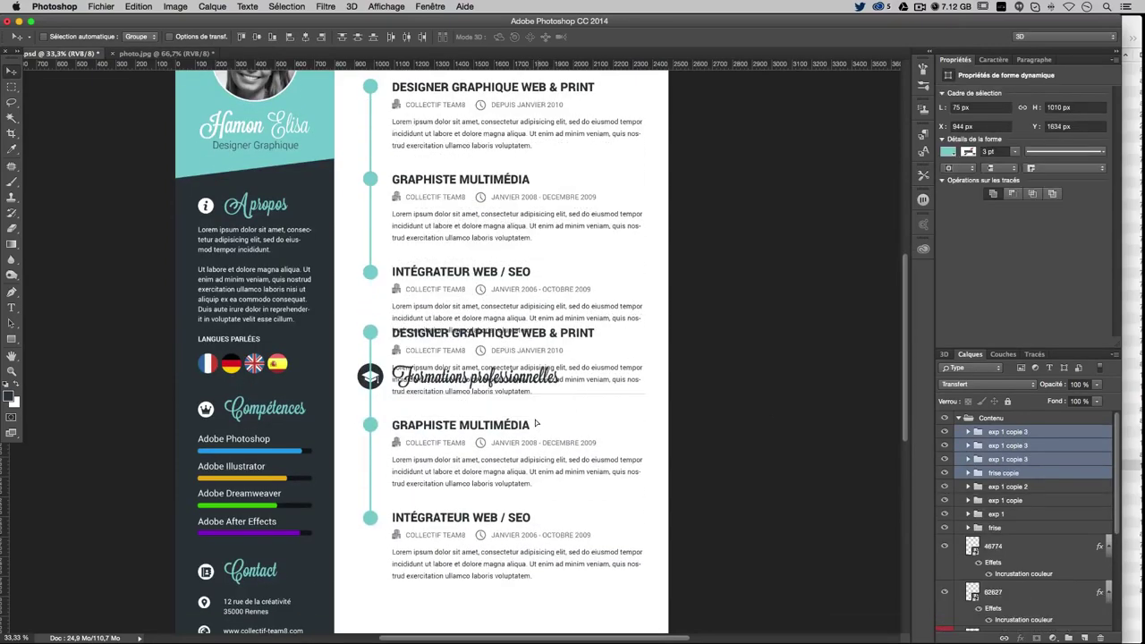
key("ctrl+z")
- Copy the frise timeline and exp 1 entry under Formations professionnelles, nudging it down
left_click(999, 474)
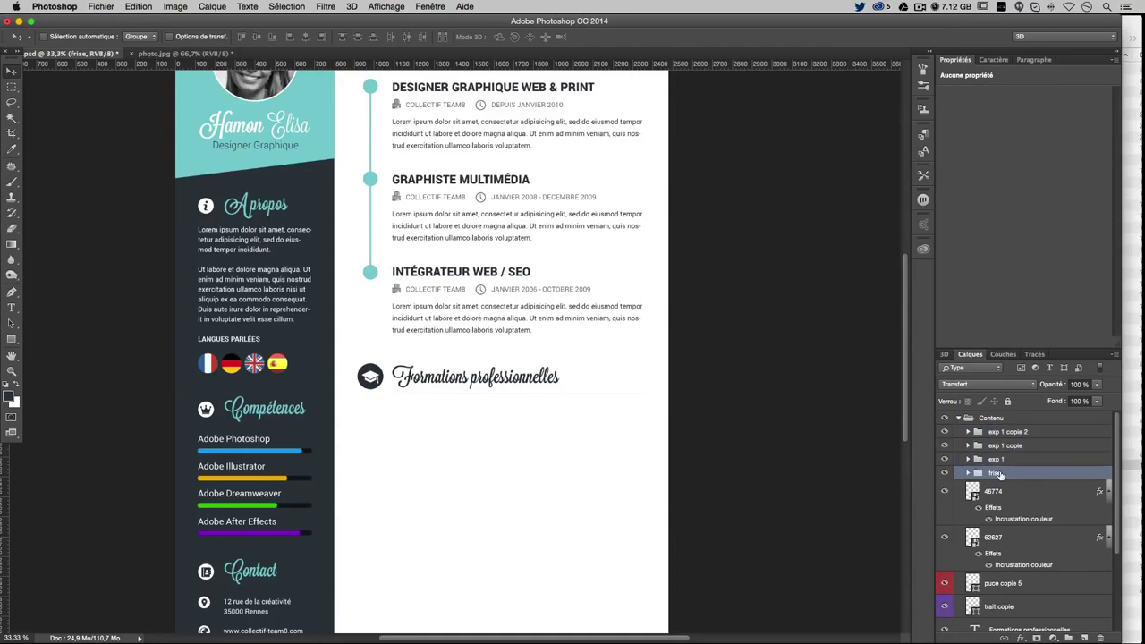
left_click(1004, 460, "shift")
left_click_drag(591, 182, 586, 520)
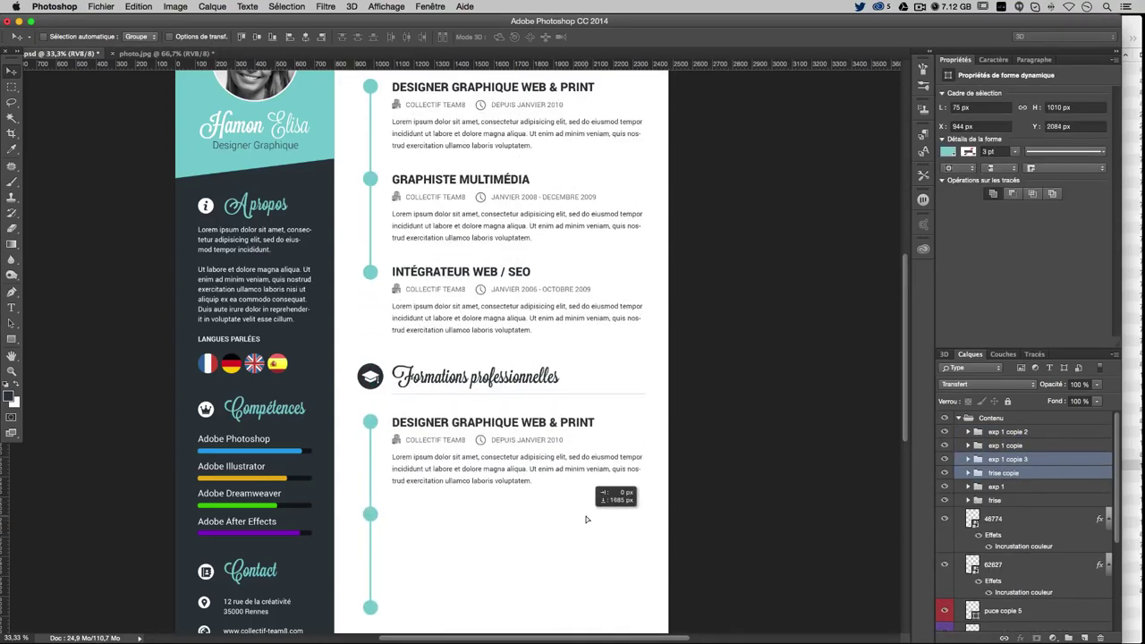
scroll(657, 510, "up", 2)
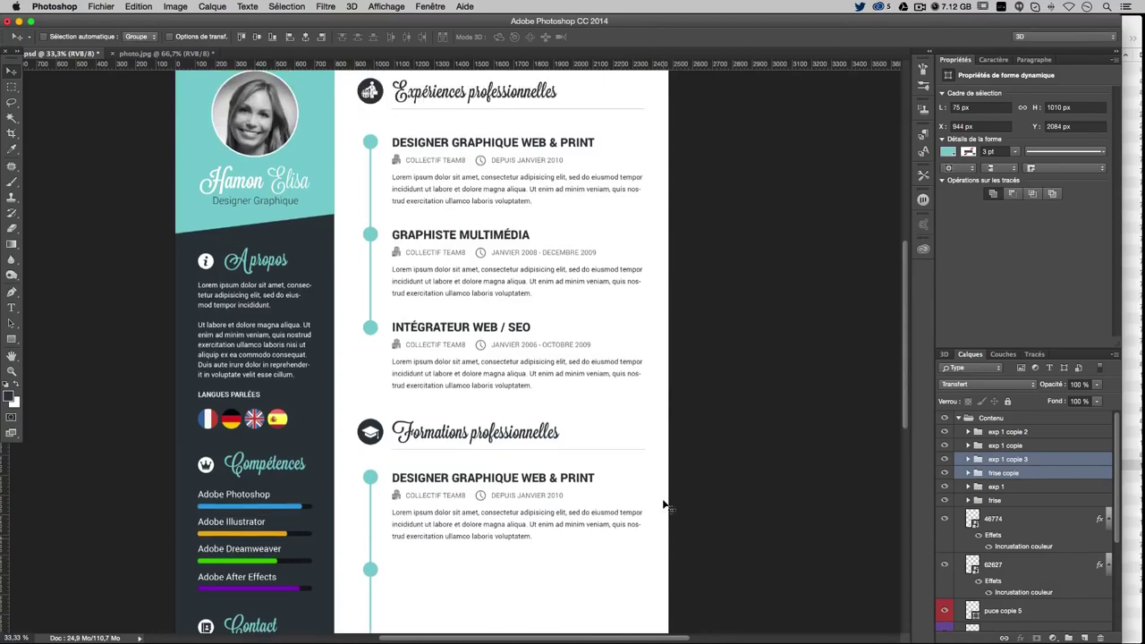
scroll(662, 508, "up", 1)
scroll(664, 508, "up", 1)
scroll(665, 508, "down", 3)
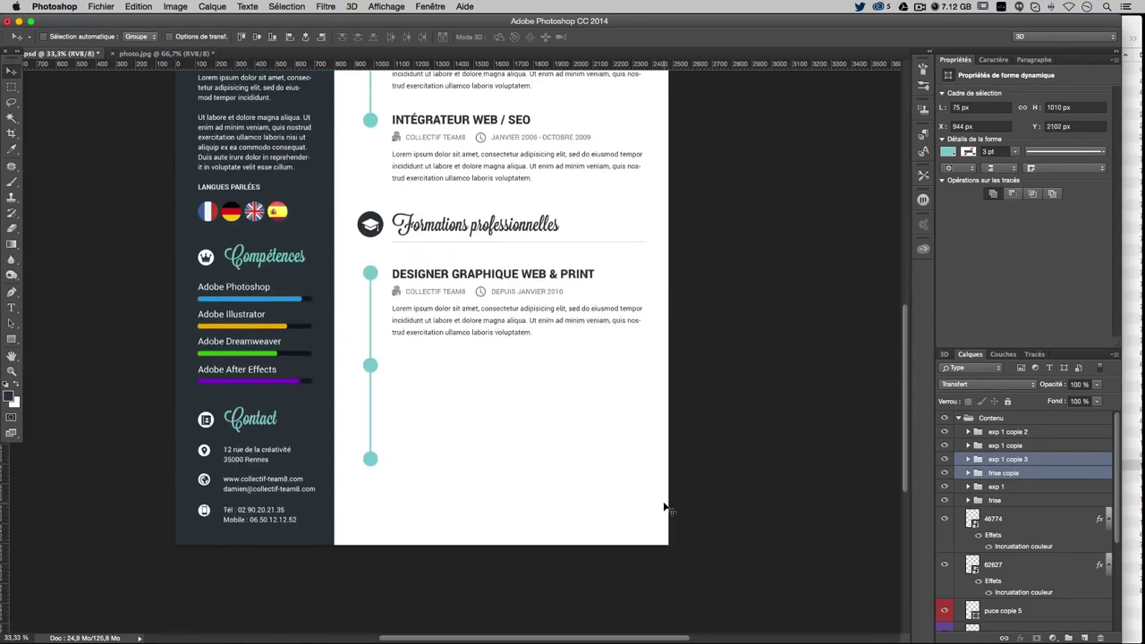
scroll(616, 479, "up", 1)
scroll(616, 478, "up", 1)
scroll(616, 479, "up", 1)
scroll(616, 479, "up", 1)
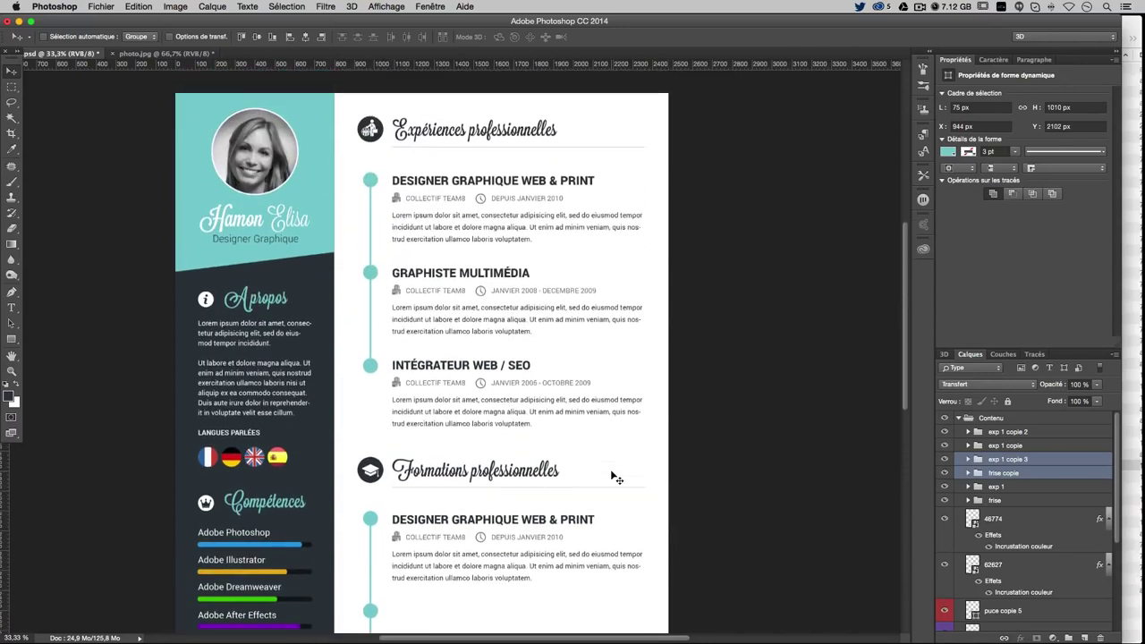
scroll(616, 479, "down", 1)
key("Down")
key("Down")
key("Down")
key("Down")
key("Down")
key("Down")
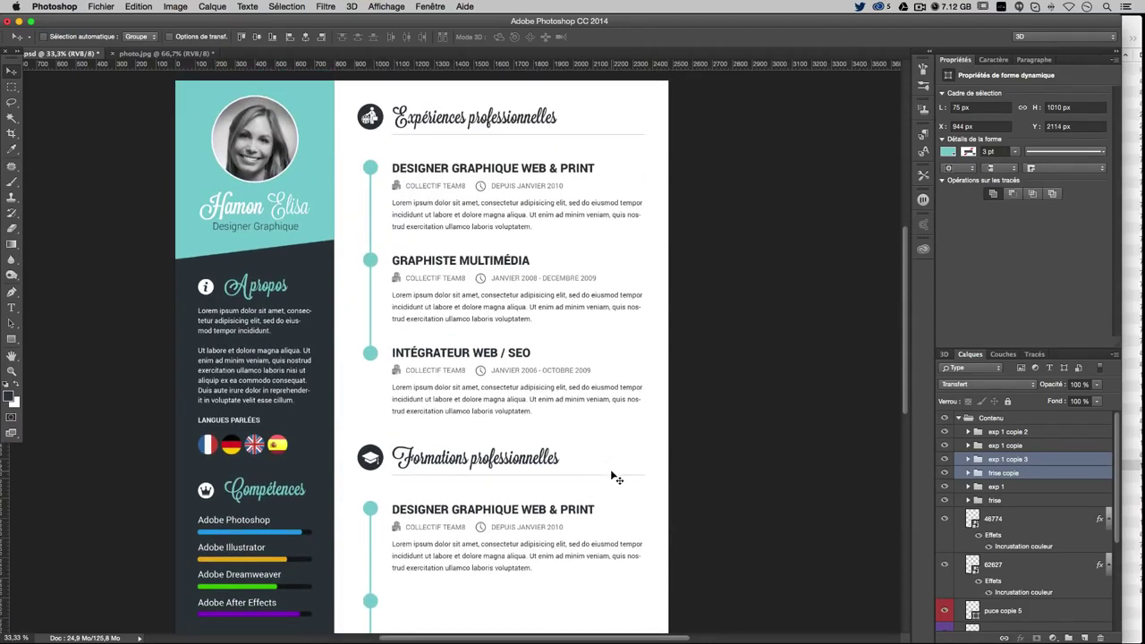
key("Down")
key("Down")
key("Down")
key("Down")
key("Down")
key("Down")
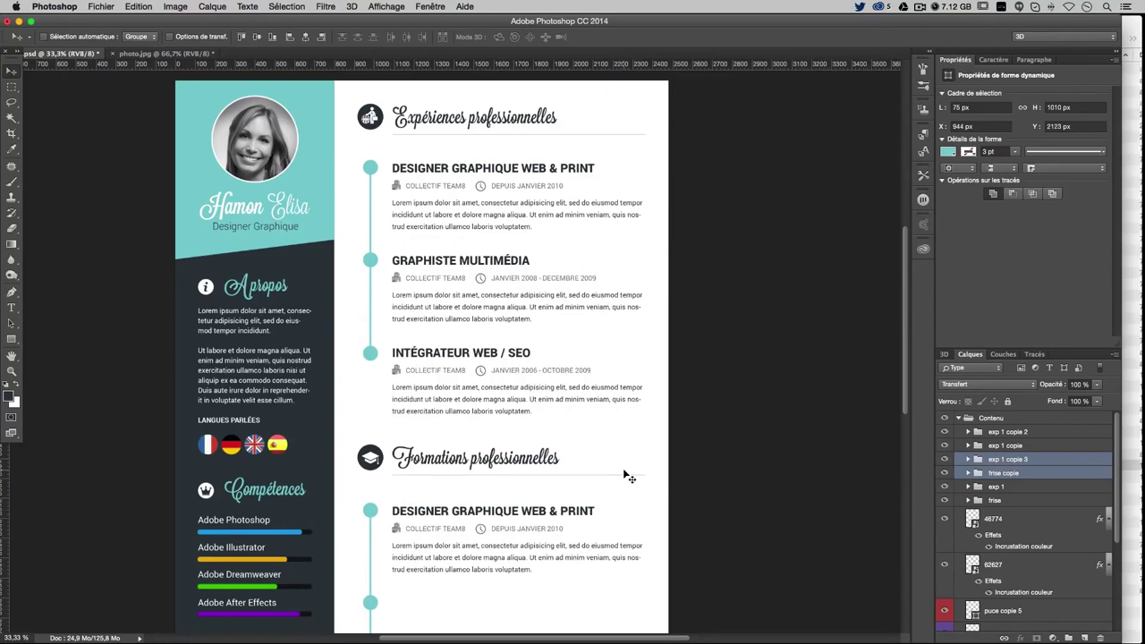
- Pan the canvas to centre the CV
scroll(649, 480, "down", 1)
scroll(650, 480, "down", 1)
scroll(650, 480, "down", 2)
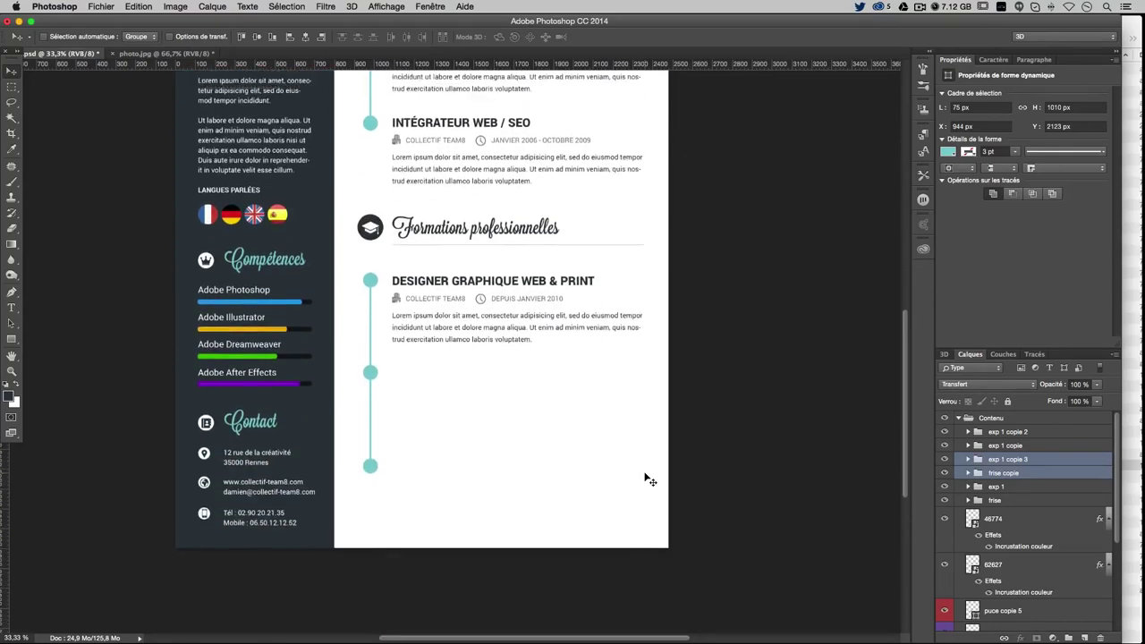
scroll(649, 480, "up", 3)
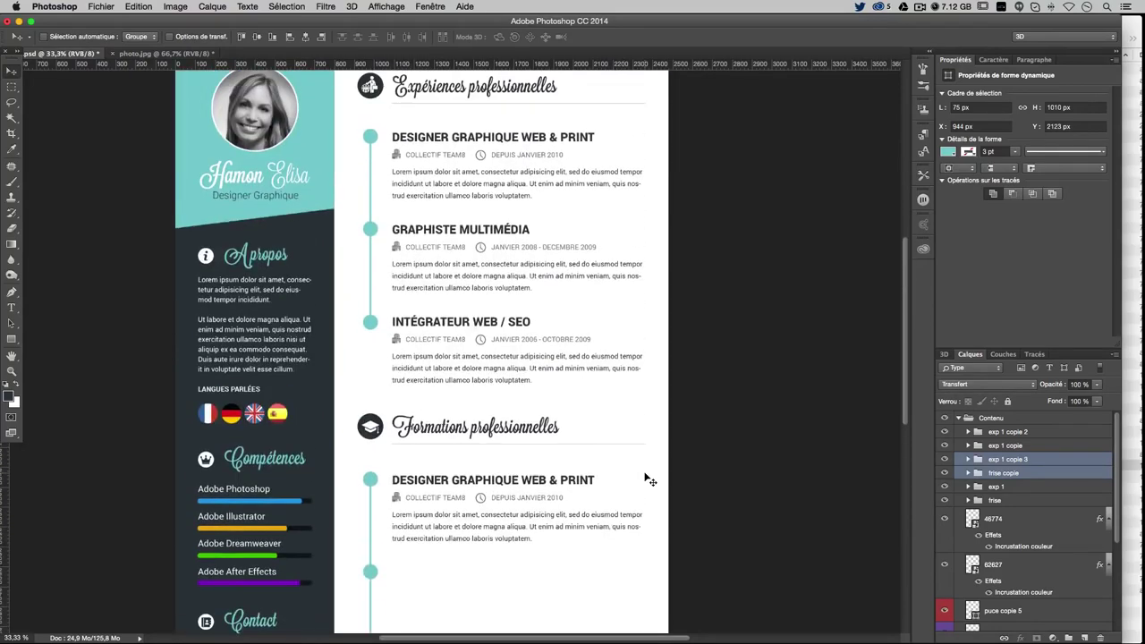
scroll(649, 480, "down", 3)
scroll(647, 477, "left", 5)
scroll(501, 358, "left", 3)
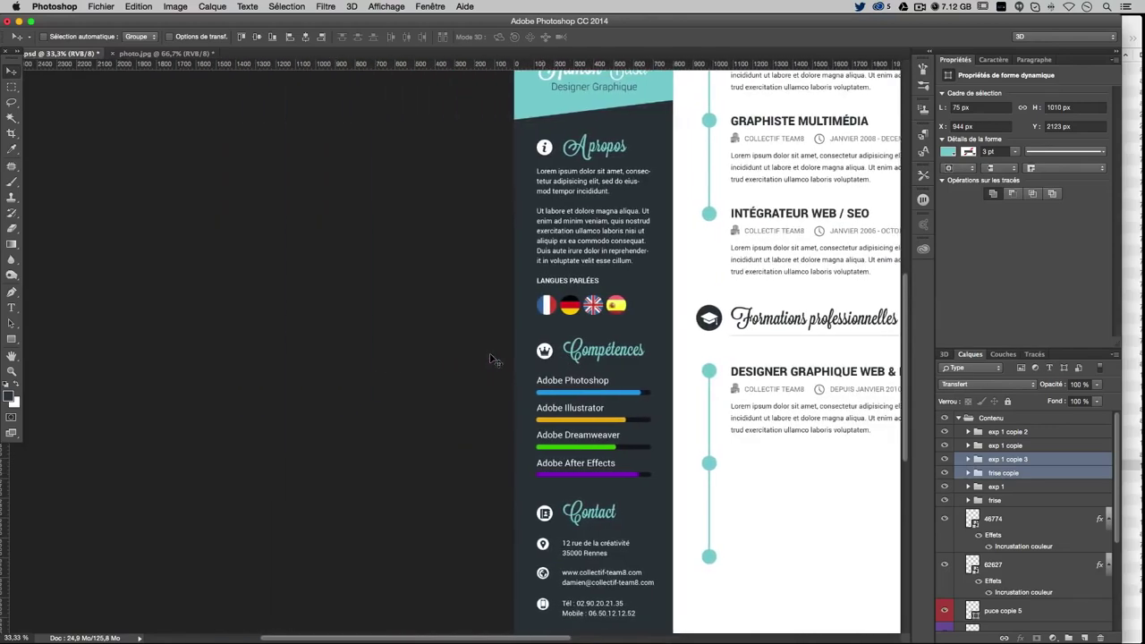
scroll(705, 353, "left", 2)
scroll(706, 353, "right", 10)
scroll(450, 343, "left", 1)
scroll(459, 304, "left", 2)
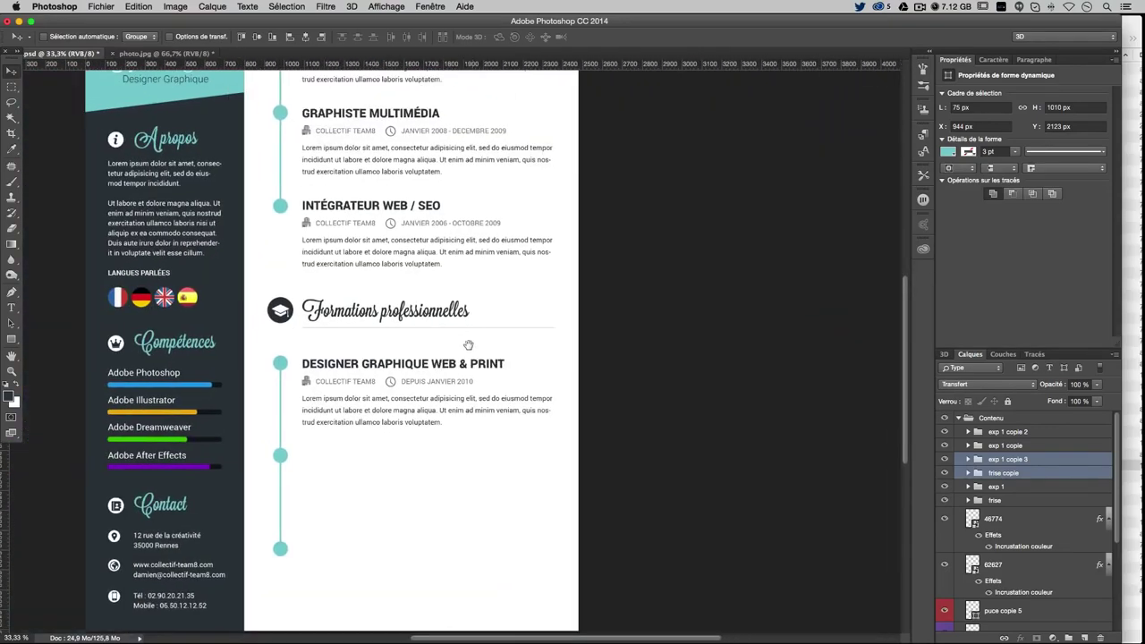
- Retitle the copied entry from DESIGNER GRAPHIQUE WEB & PRINT to GRAPHISTE MULTIMÉDIA
left_click(12, 307)
double_click(338, 363)
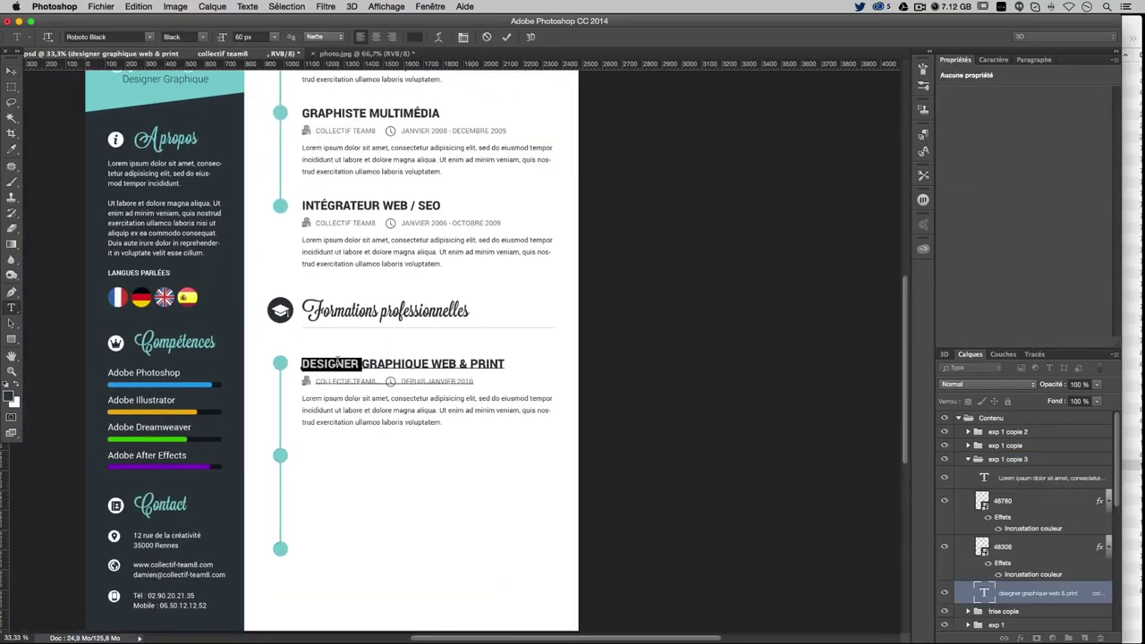
left_click_drag(338, 362, 508, 360)
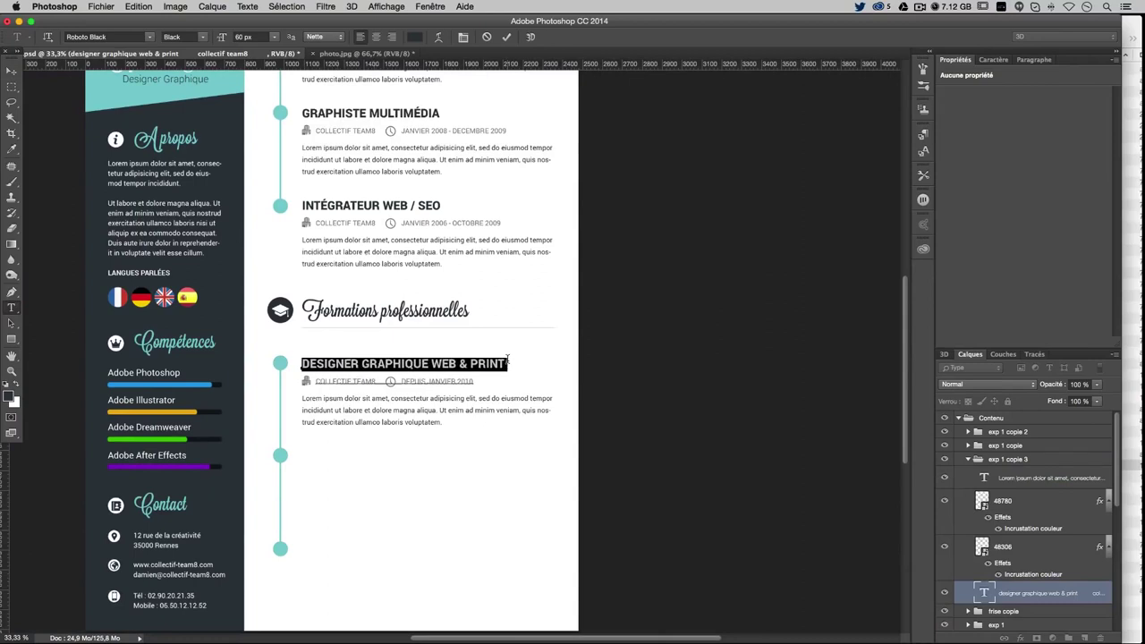
type("GRAPHISTE COLLECTIF TEAM8 DEPUIS JANVIER 2010")
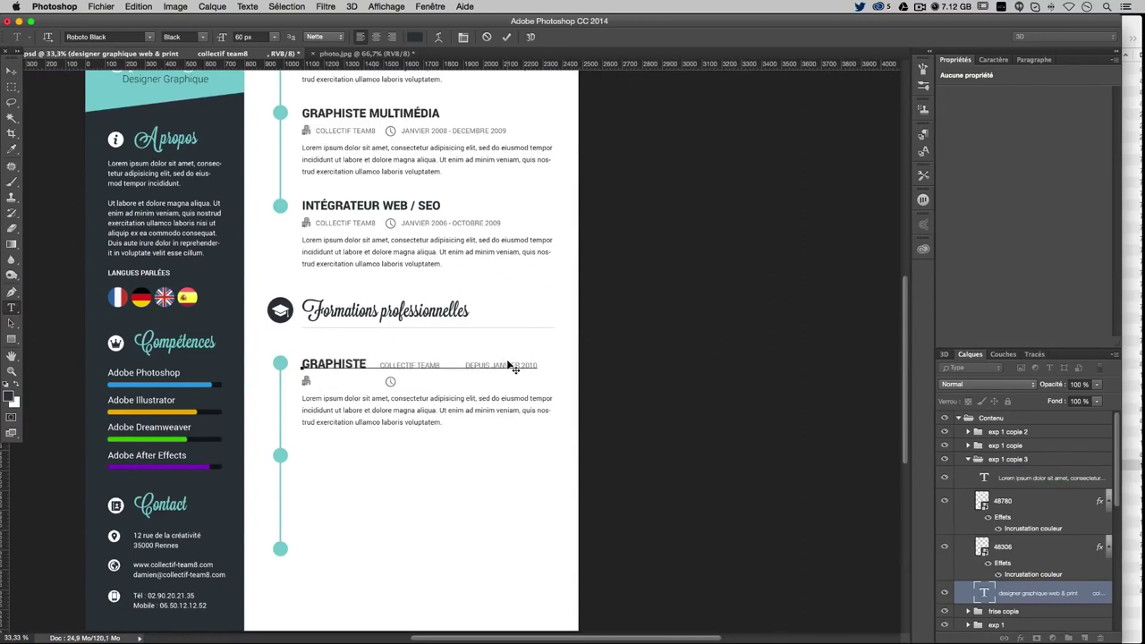
key("Return")
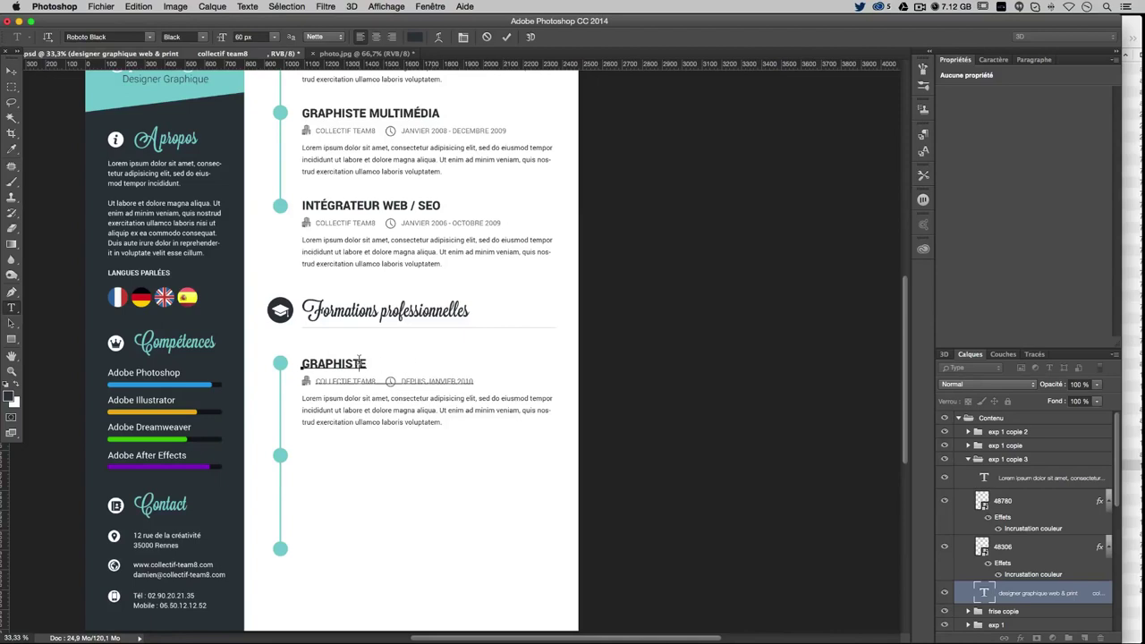
type("MULTI")
key("BackSpace")
key("BackSpace")
key("BackSpace")
type("MÉDIA")
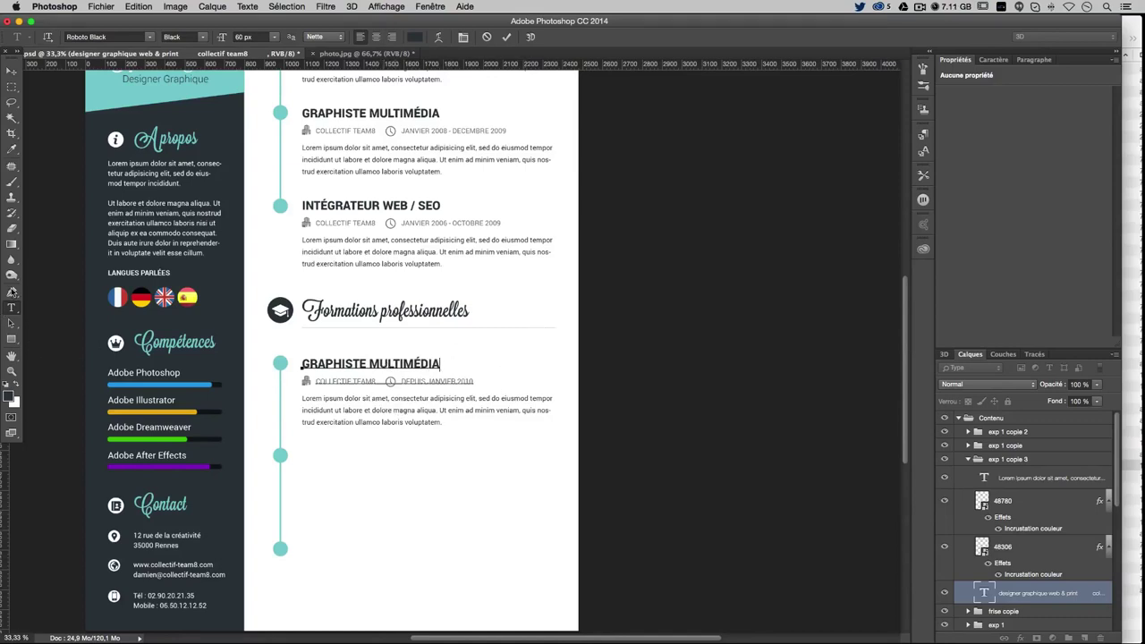
left_click(11, 307)
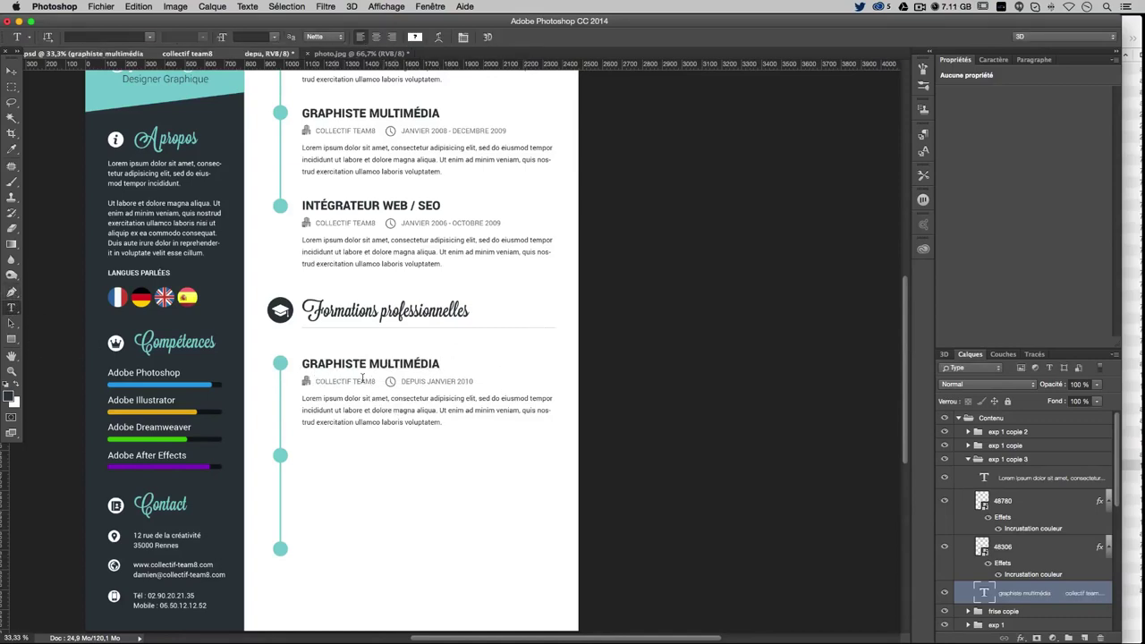
- Change the entry's date from DEPUIS JANVIER 2010 to SETEMBRE 2002 - JUIN 2005
left_click(328, 381)
left_click_drag(328, 381, 396, 381)
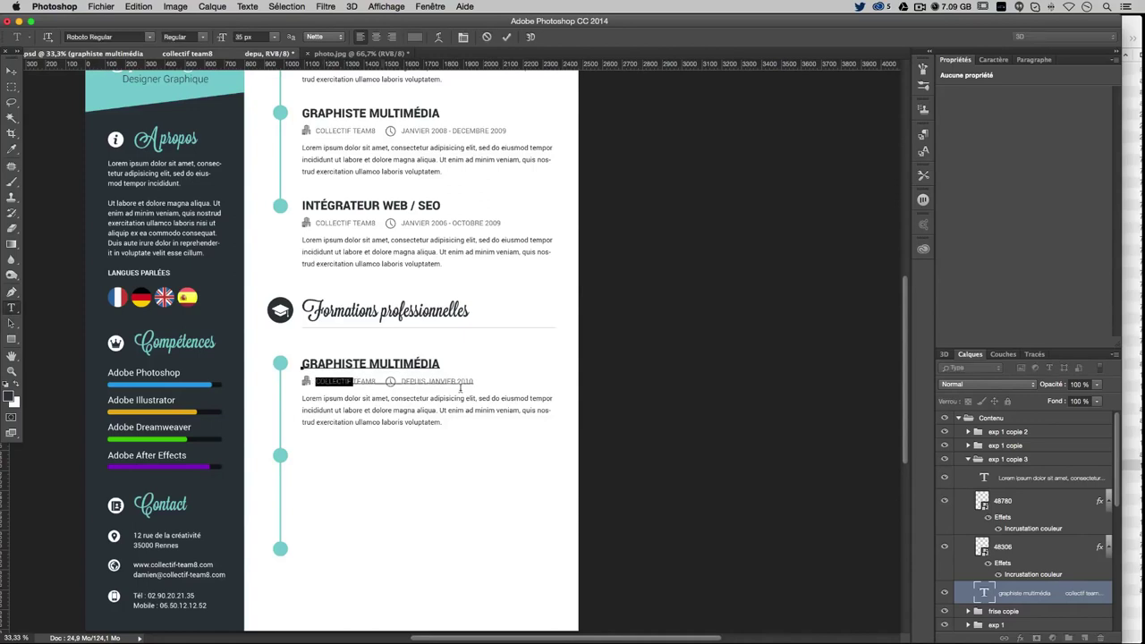
key("Escape")
left_click(405, 381)
left_click_drag(402, 381, 475, 382)
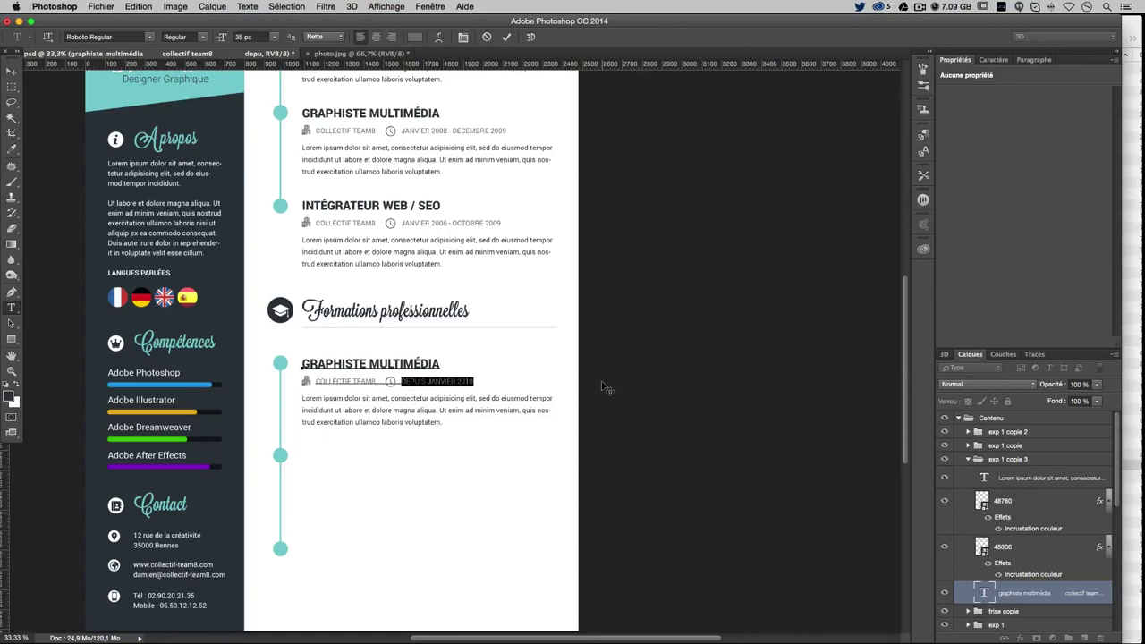
type("S")
type("- JUIN 2005")
left_click(11, 70)
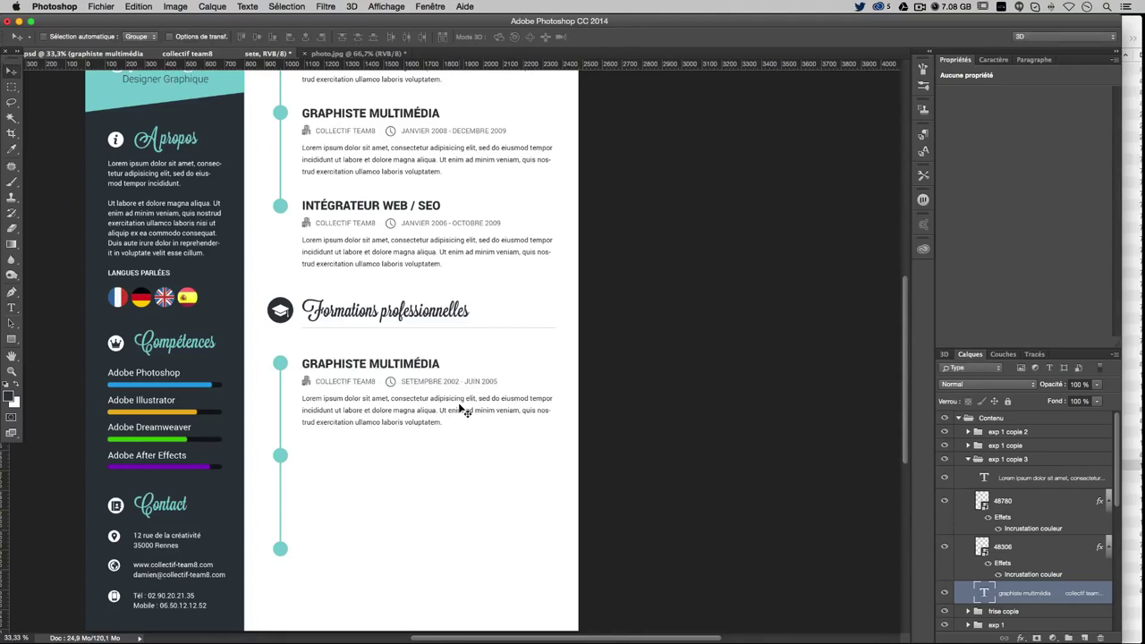
scroll(458, 407, "down", 2)
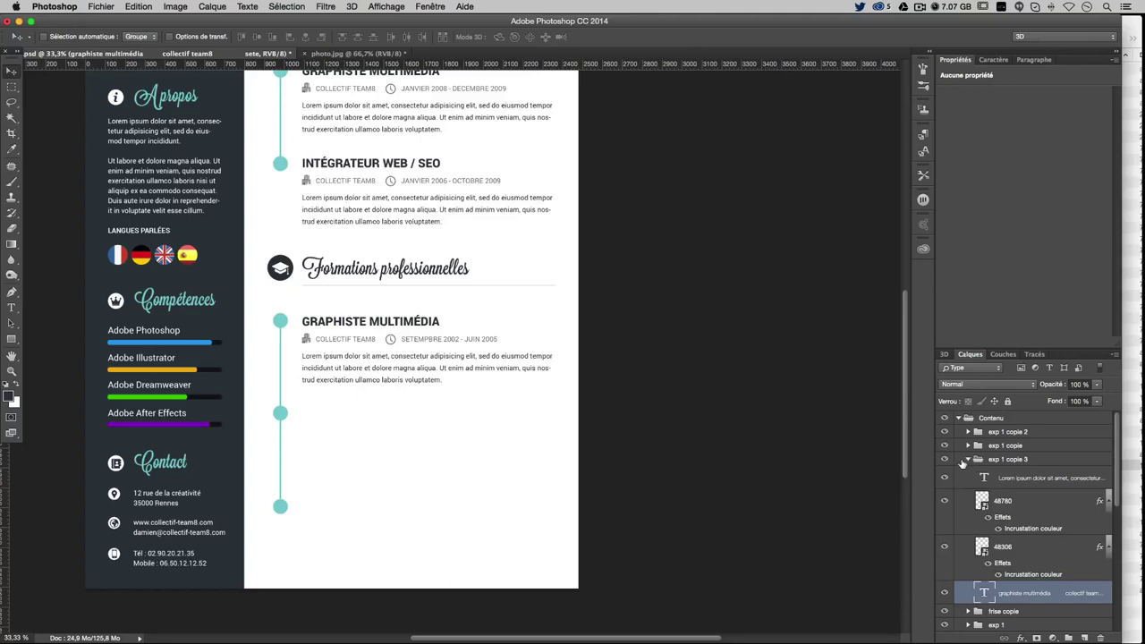
- Move the exp 1 copie 3 group to the top of Contenu, rename it form 1, and duplicate it downward
double_click(968, 460)
key("Escape")
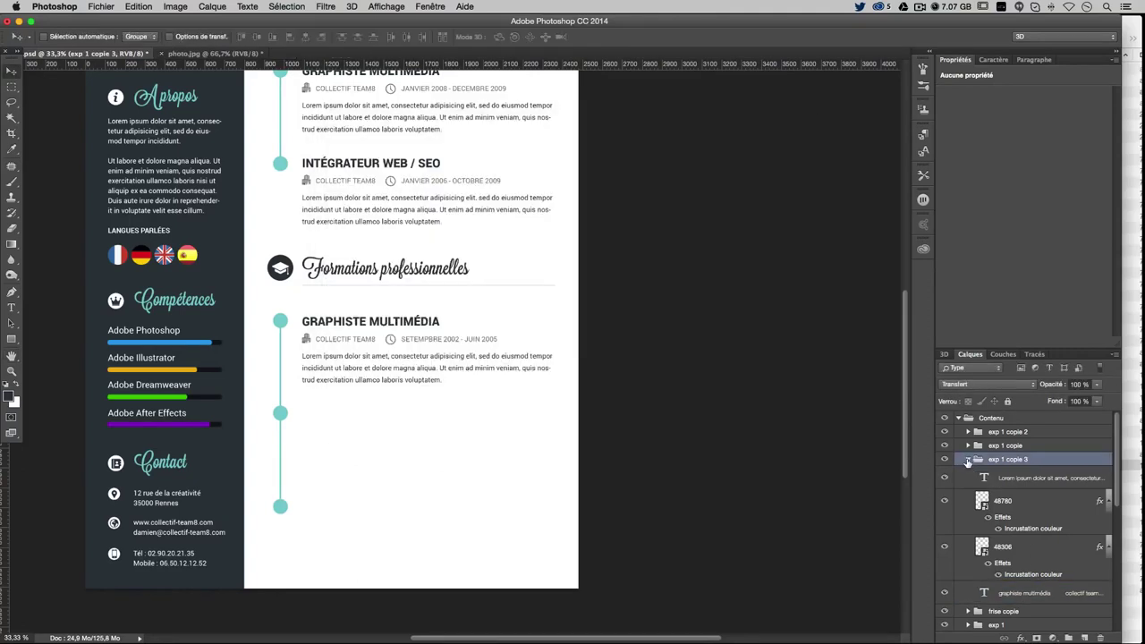
left_click(968, 460)
left_click_drag(1006, 459, 1006, 424)
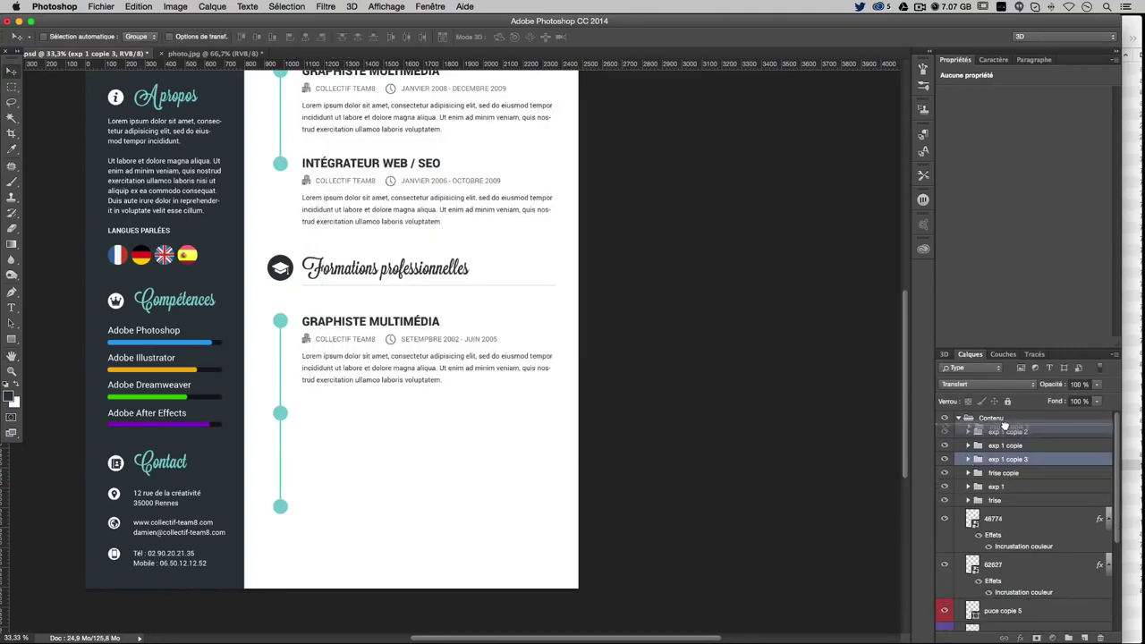
double_click(1008, 433)
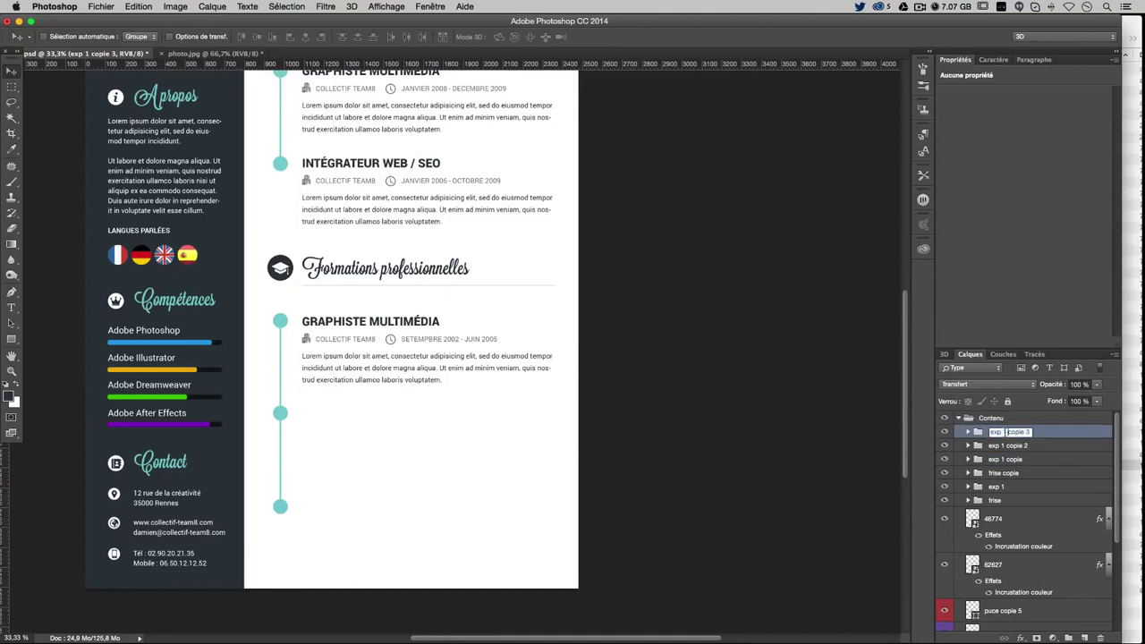
left_click_drag(989, 433, 1030, 432)
type("form")
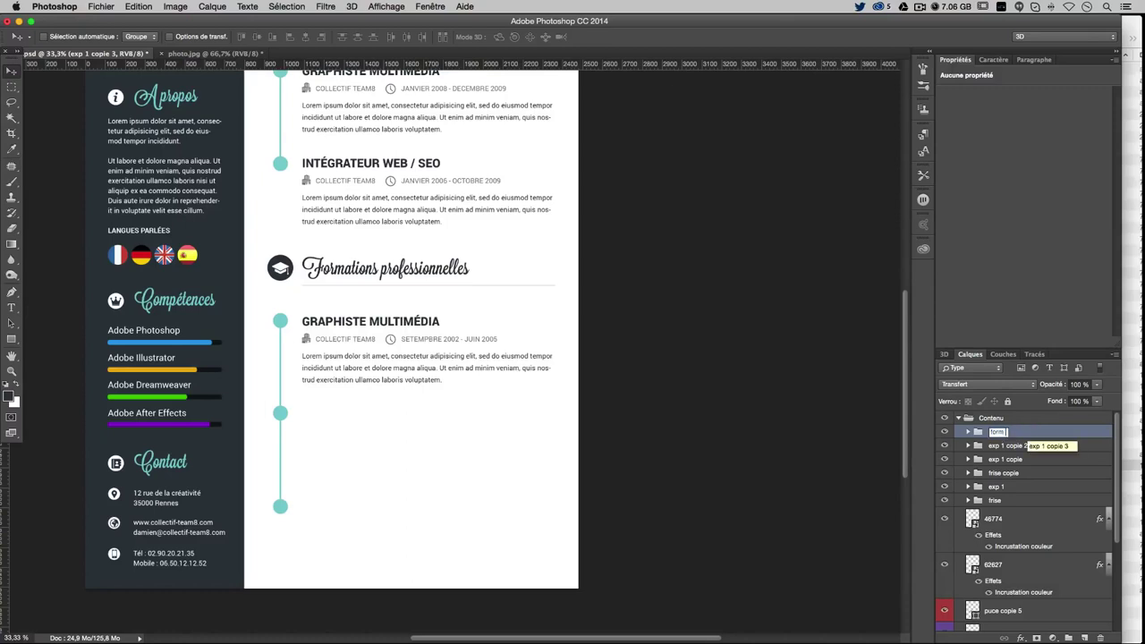
key("Return")
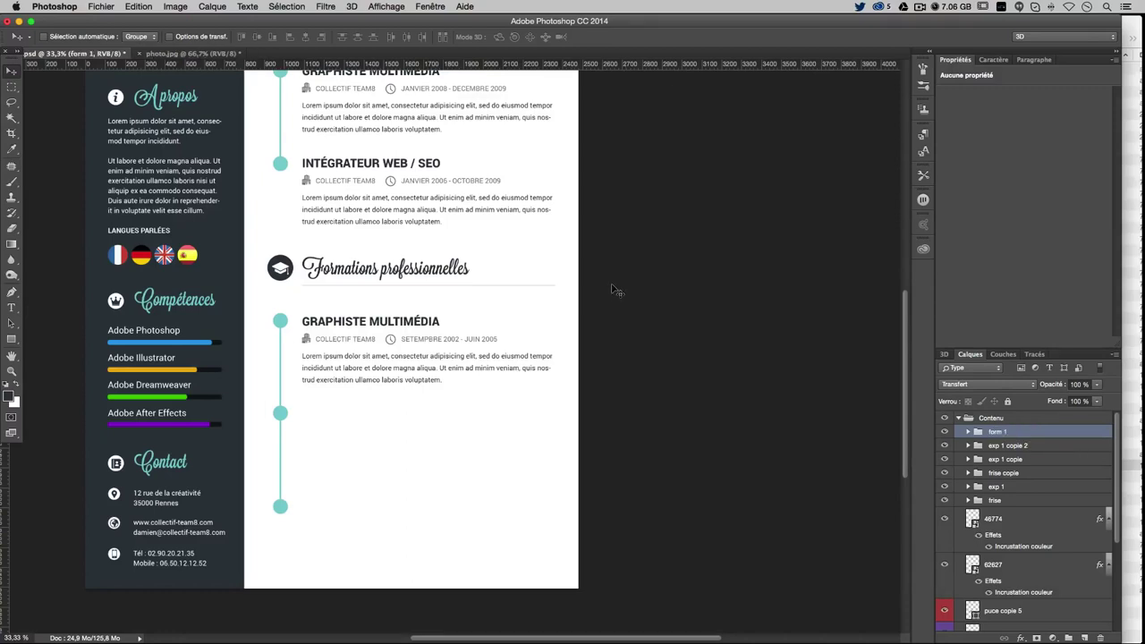
left_click_drag(445, 288, 441, 388)
- Nudge the duplicate up and retitle it BAC PROFESSIONNEL INDUSTRIE GRAPHIQUE
key("shift+Up")
key("shift+Up")
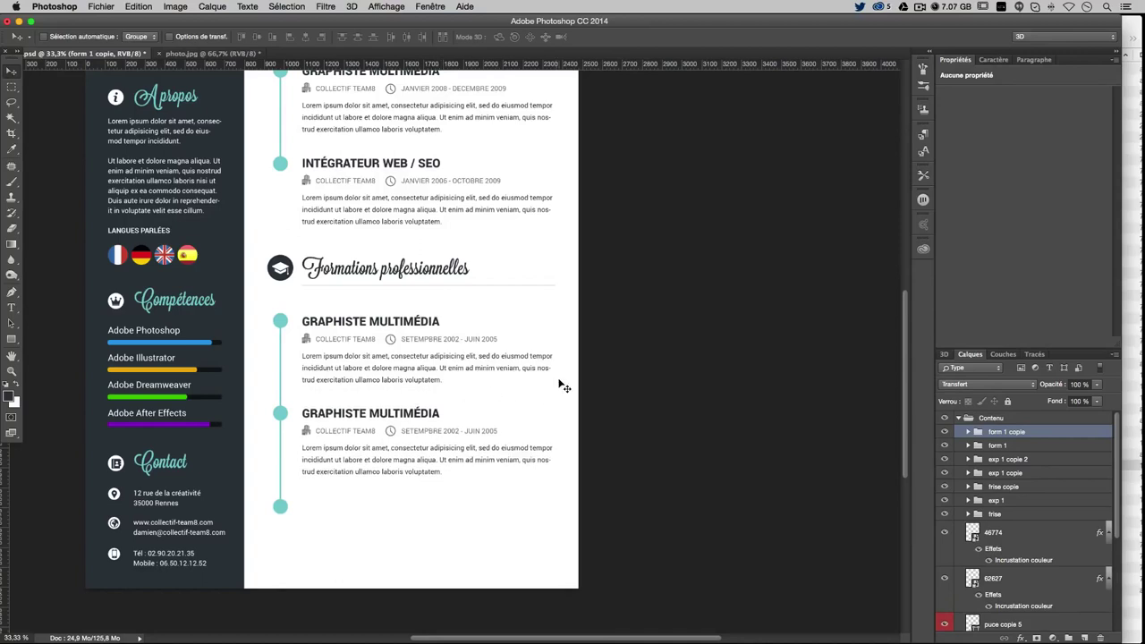
key("t")
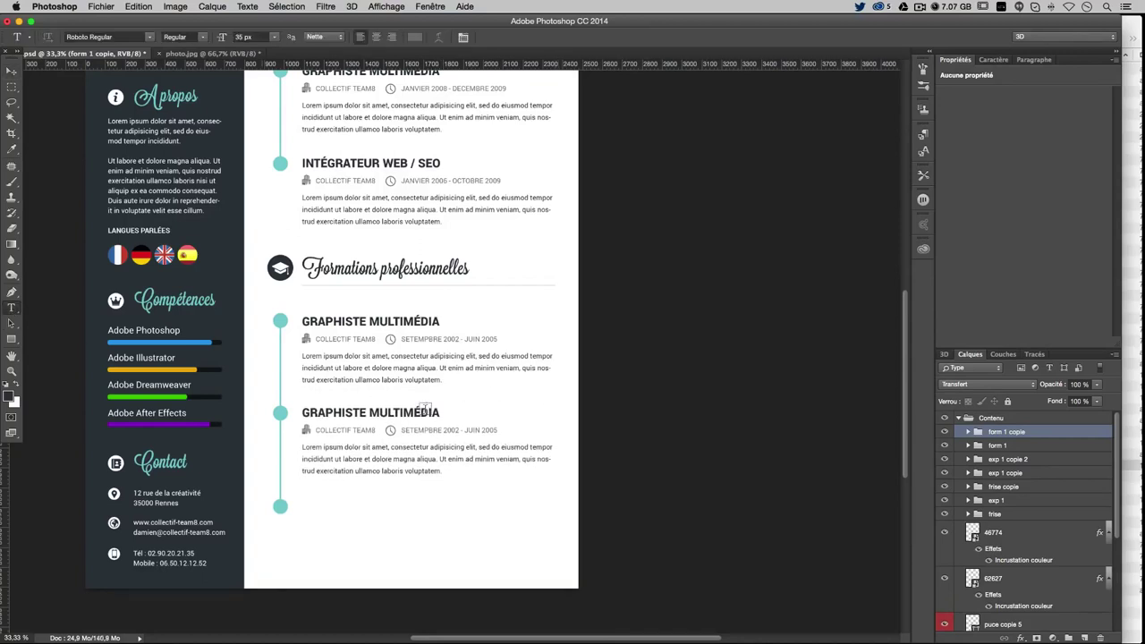
triple_click(428, 409)
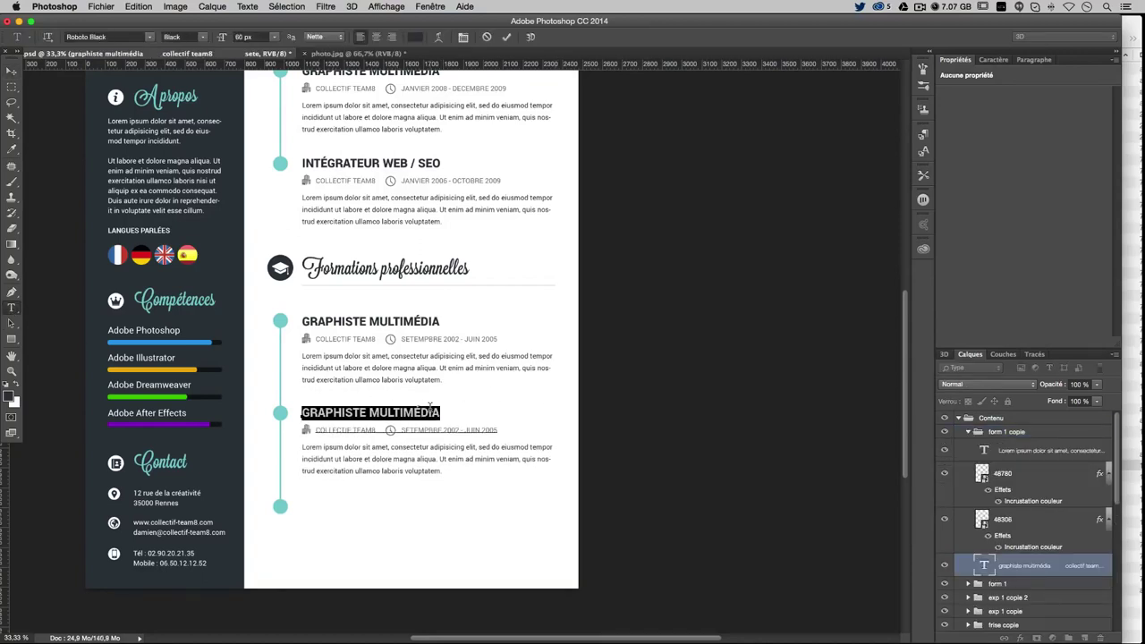
type("B2C P")
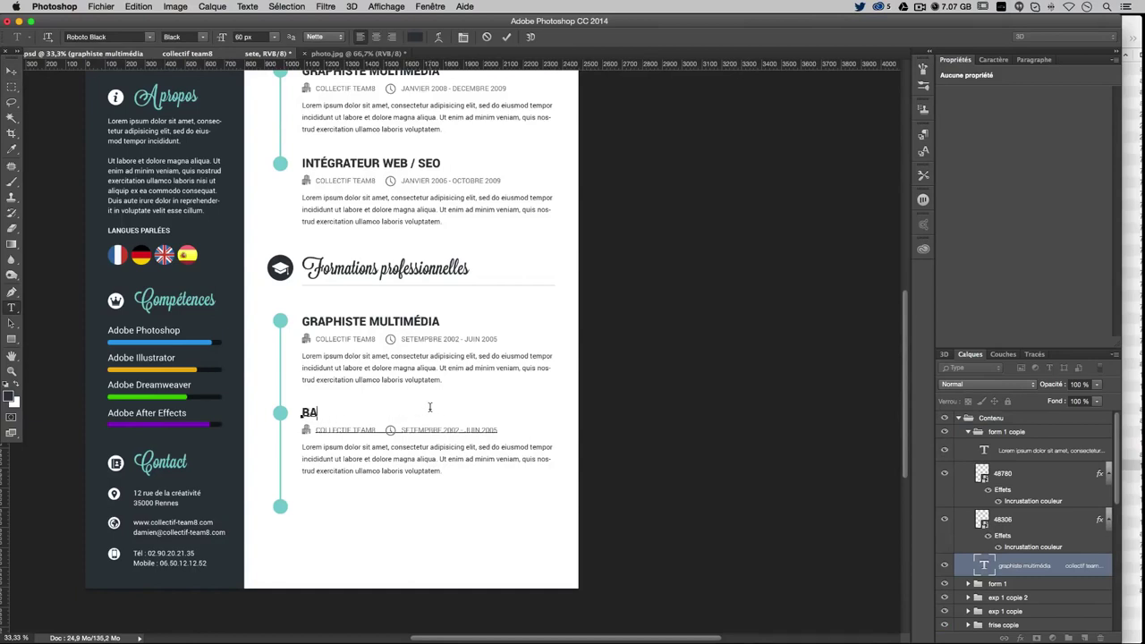
type(" PRO")
type("FES")
key("BackSpace")
key("BackSpace")
type("SSIONNEL ")
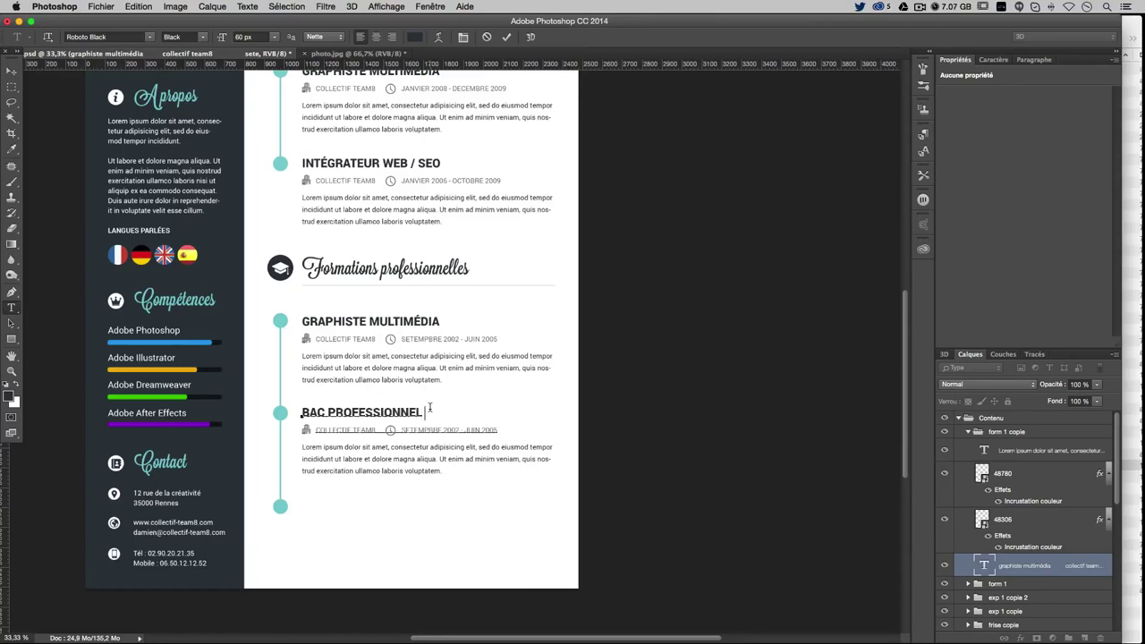
type("IND")
key("BackSpace")
type("STRIE GRA")
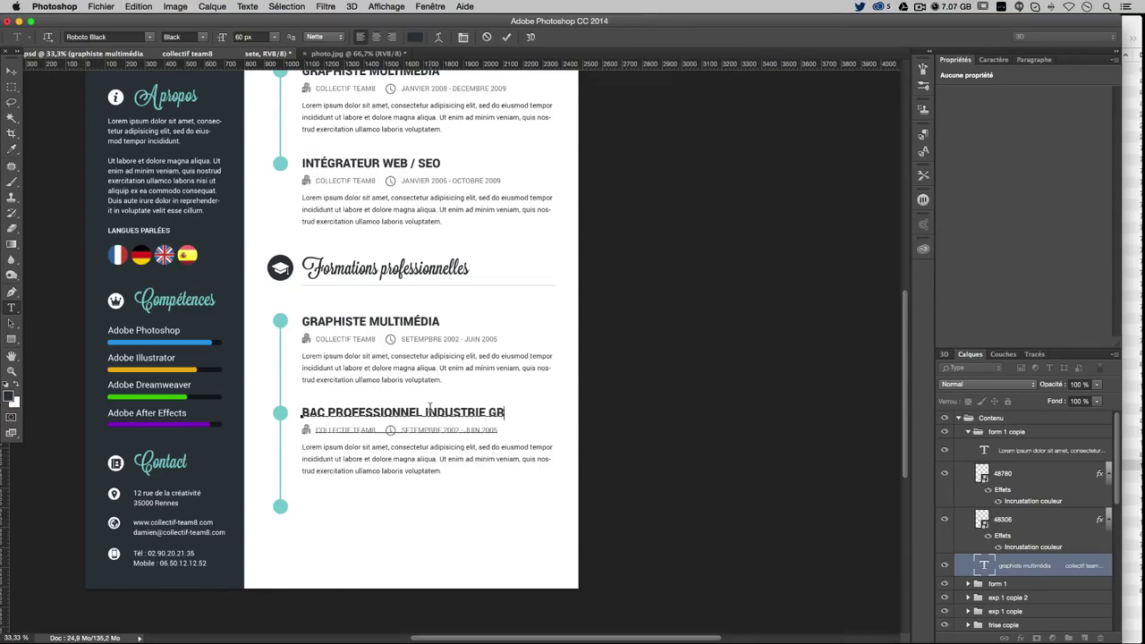
type("PHIQUE")
left_click(13, 72)
key("super+semicolon")
key("super+semicolon")
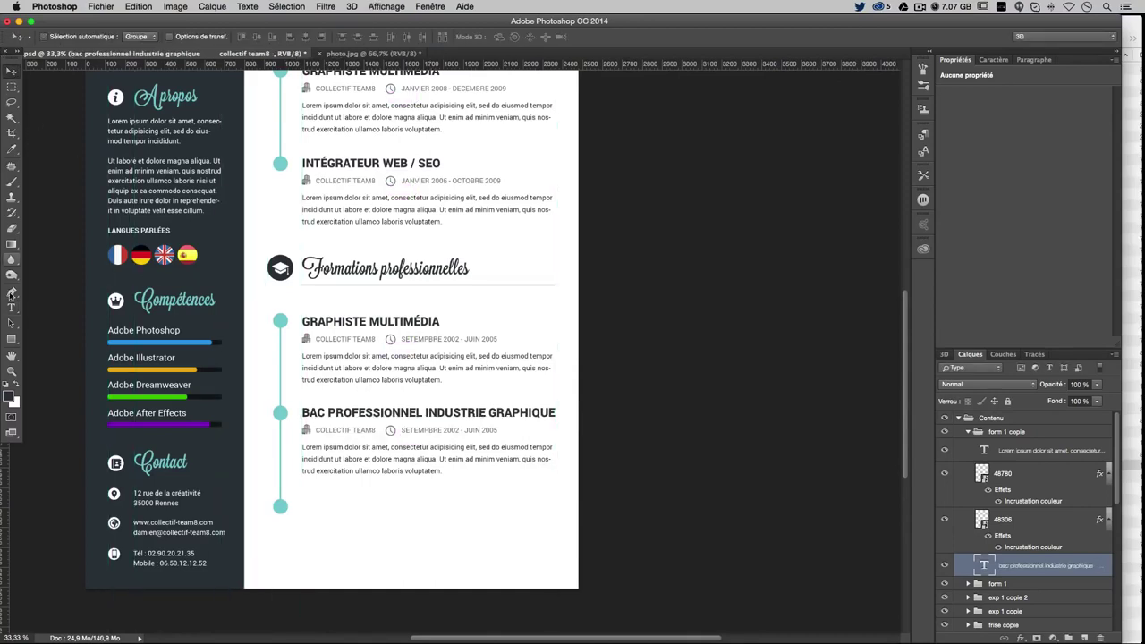
- Duplicate the BAC PROFESSIONNEL entry onto the third timeline dot
left_click(10, 310)
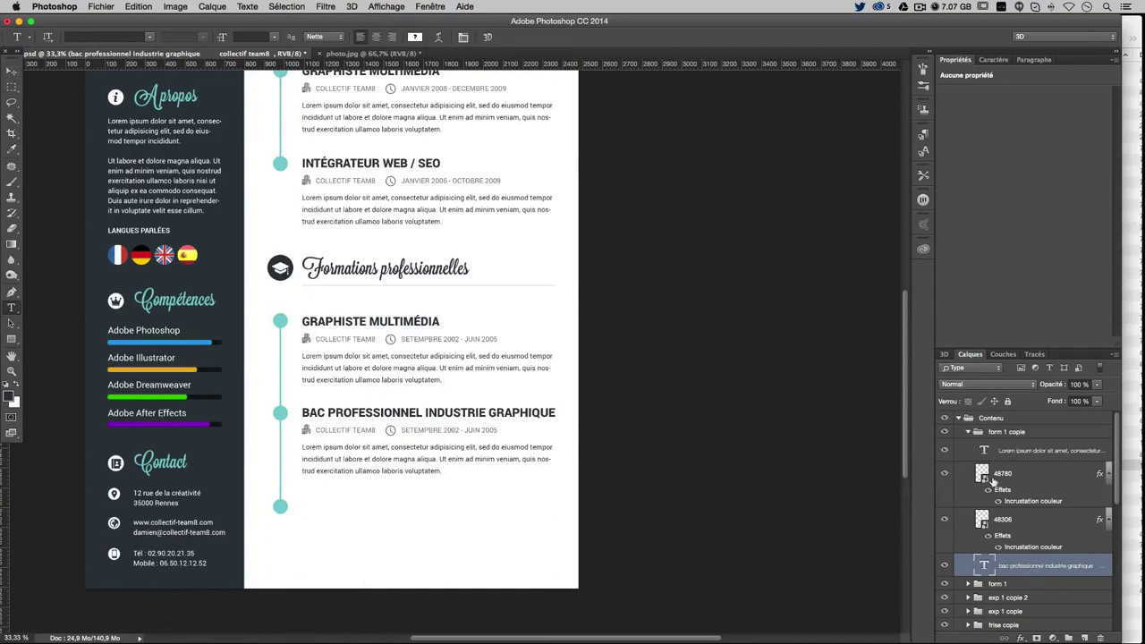
double_click(966, 433)
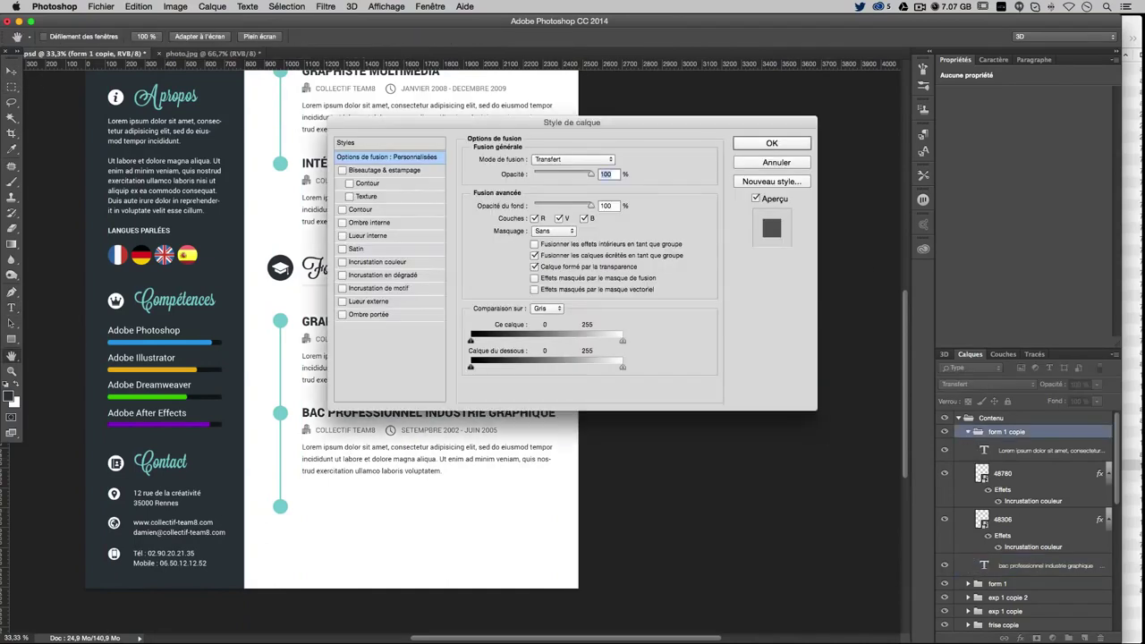
key("Escape")
left_click(967, 432)
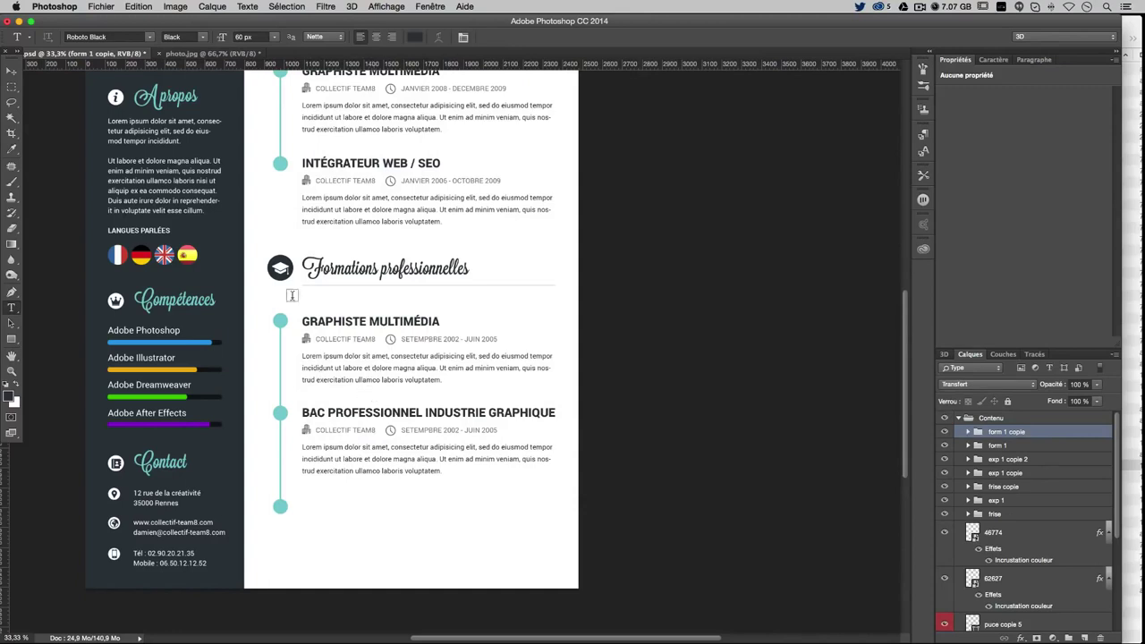
key("v")
left_click_drag(451, 411, 451, 507)
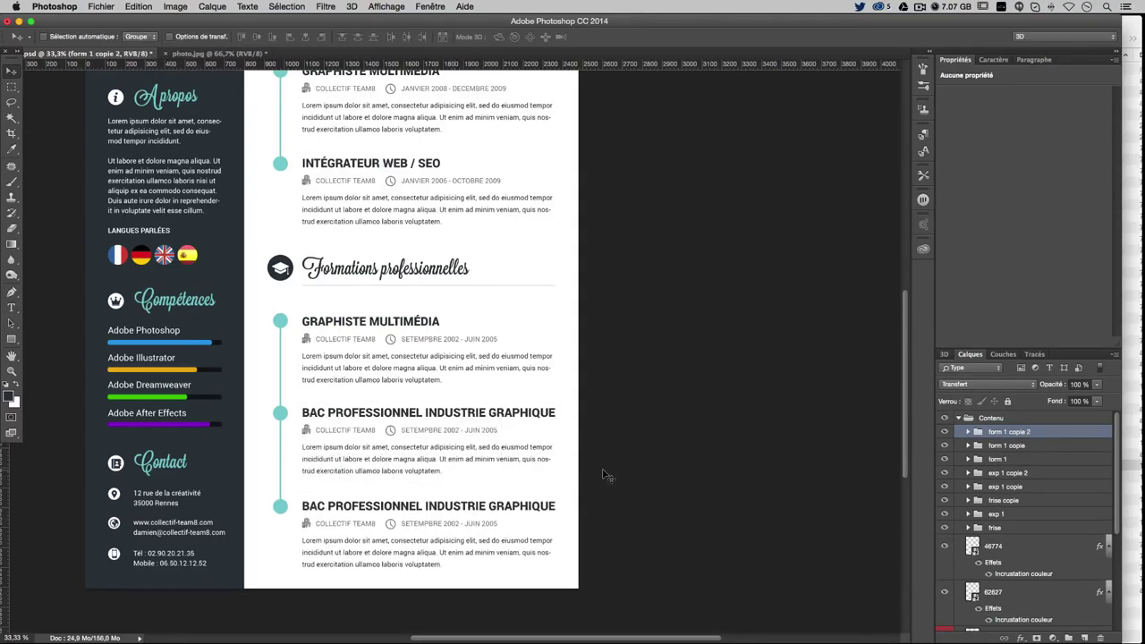
key("Down")
key("Down")
key("Down")
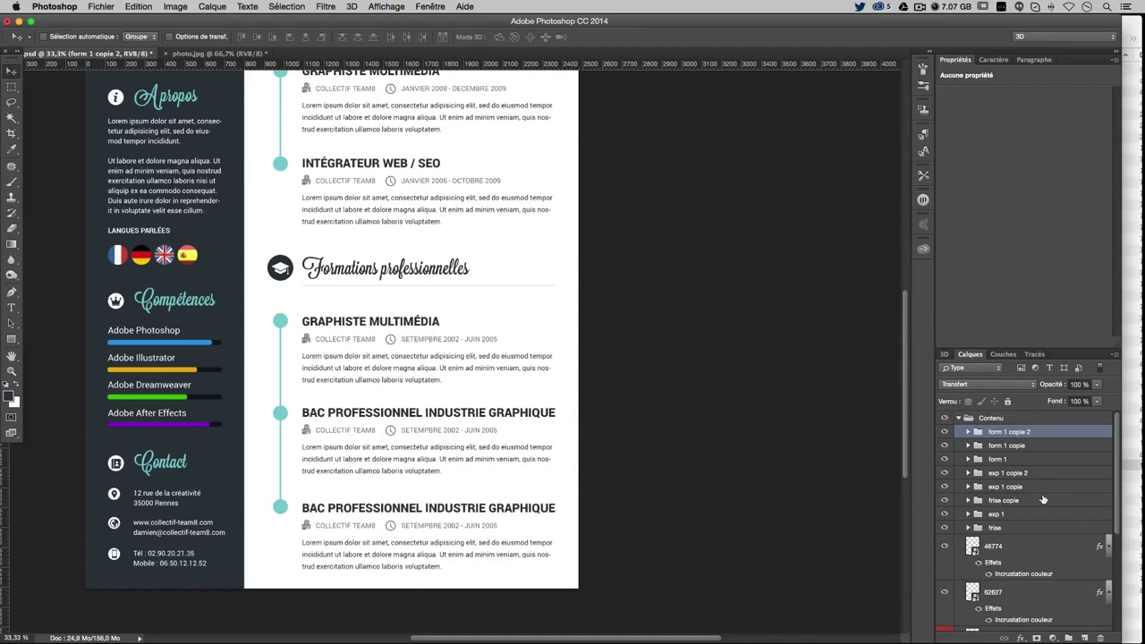
- Adjust the third entry's position and select BAC PROFESSIONNEL in its heading
left_click(12, 307)
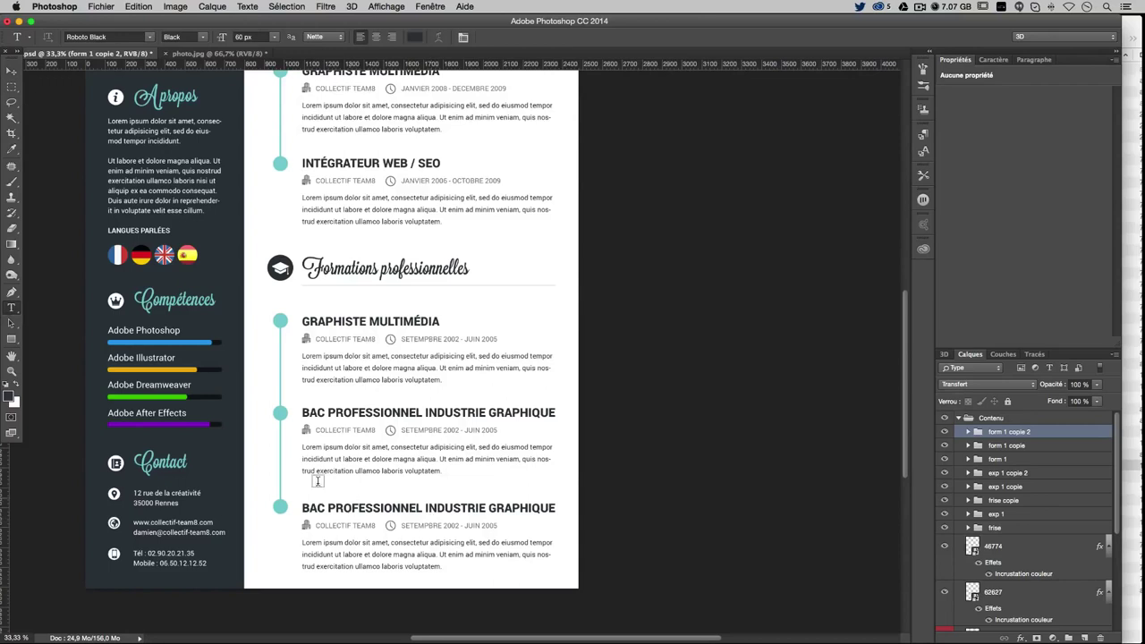
left_click(12, 74)
key("Up")
key("Up")
key("Up")
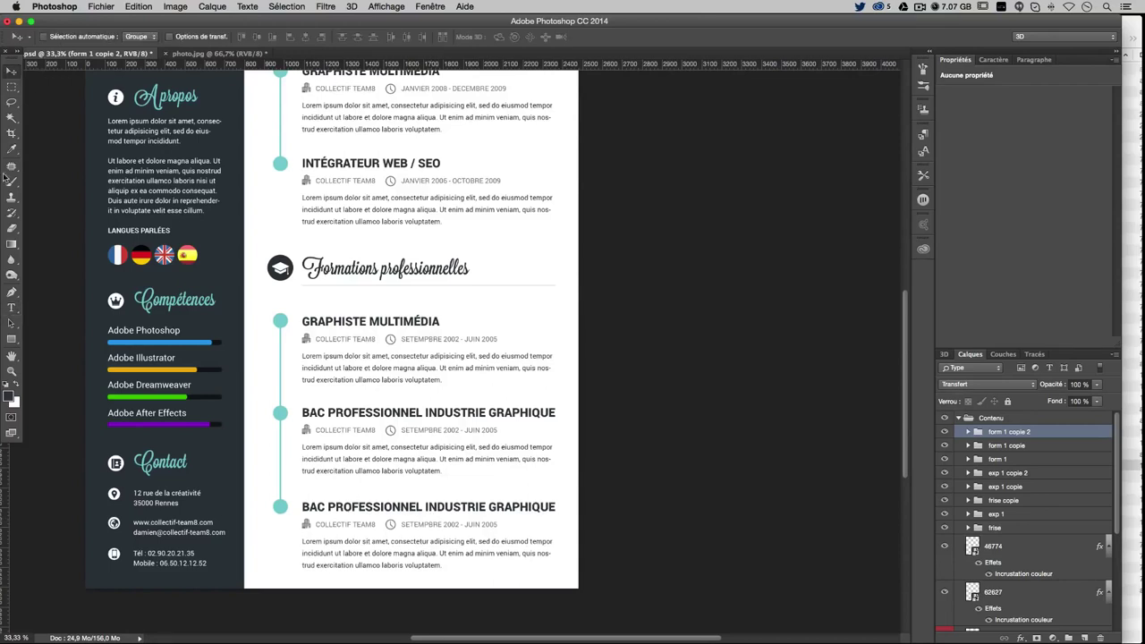
left_click(11, 307)
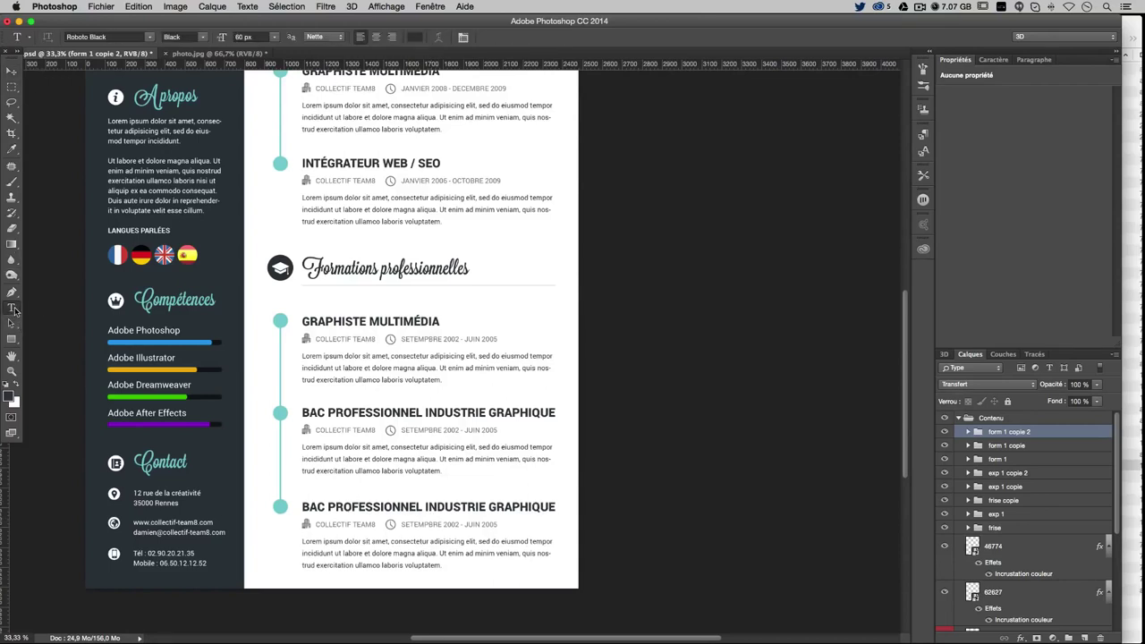
double_click(315, 507)
left_click_drag(315, 506, 356, 506)
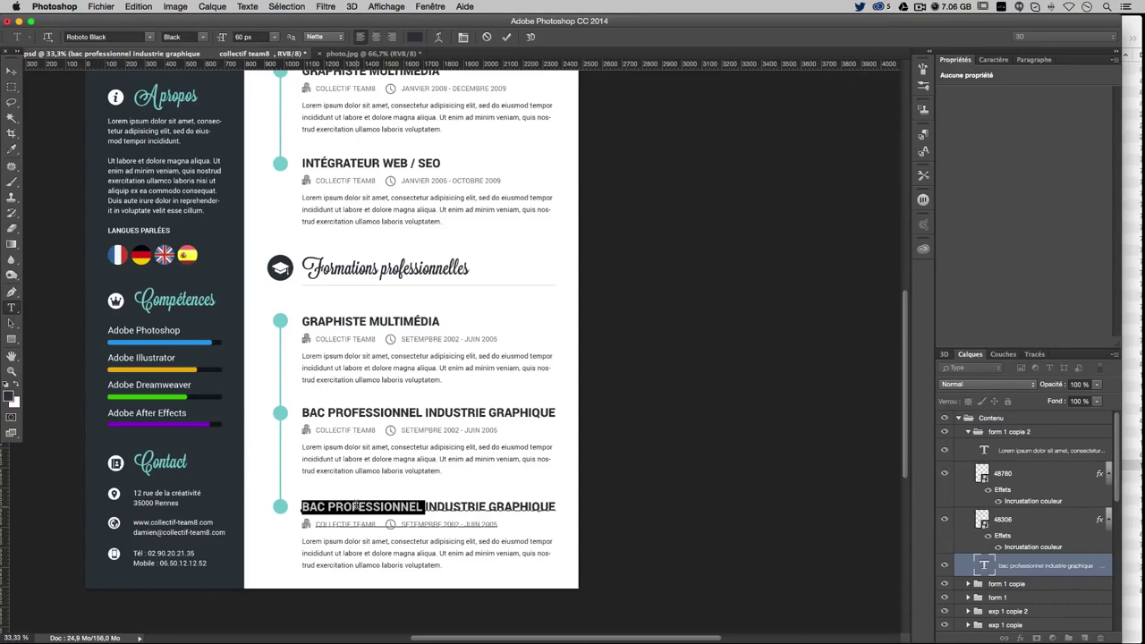
- Type BEP over the selection and commit the heading BEP INDUSTRIE GRAPHIQUE
type("BEP")
scroll(358, 412, "down", 1)
scroll(358, 412, "down", 4)
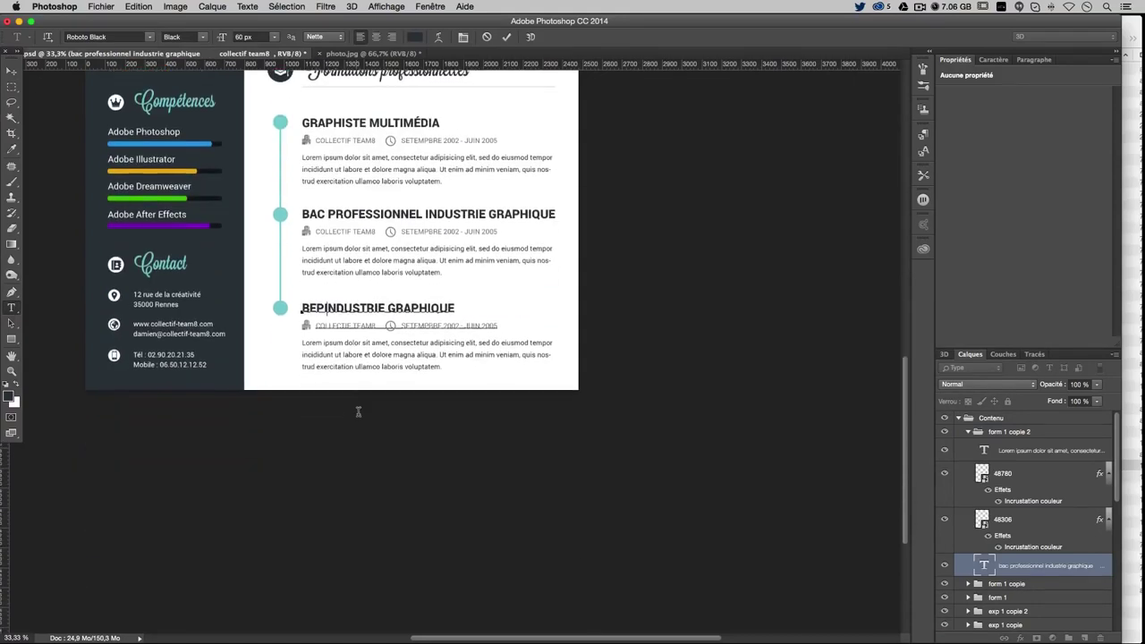
scroll(358, 411, "up", 2)
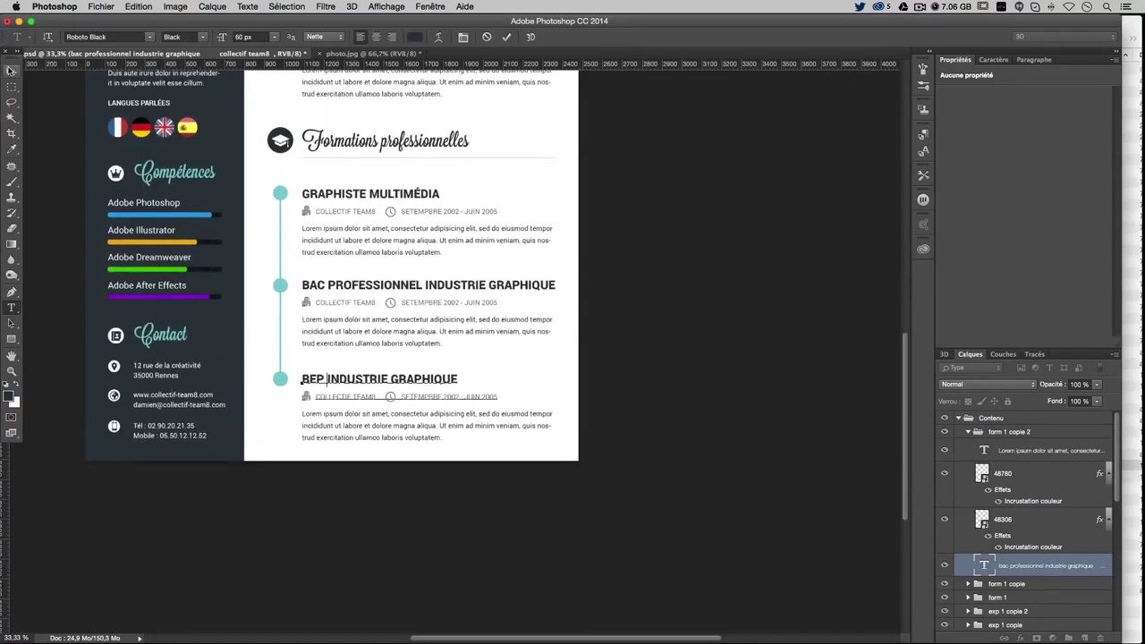
left_click(10, 70)
scroll(659, 424, "up", 3)
scroll(659, 424, "up", 2)
scroll(658, 424, "up", 4)
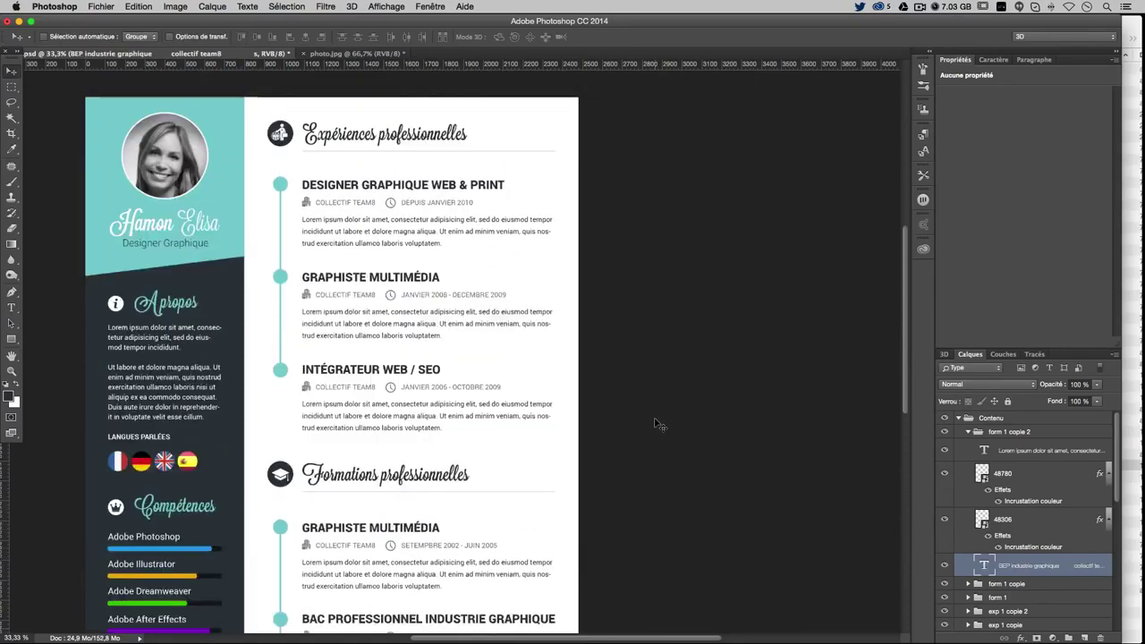
scroll(659, 424, "down", 1)
scroll(658, 424, "down", 4)
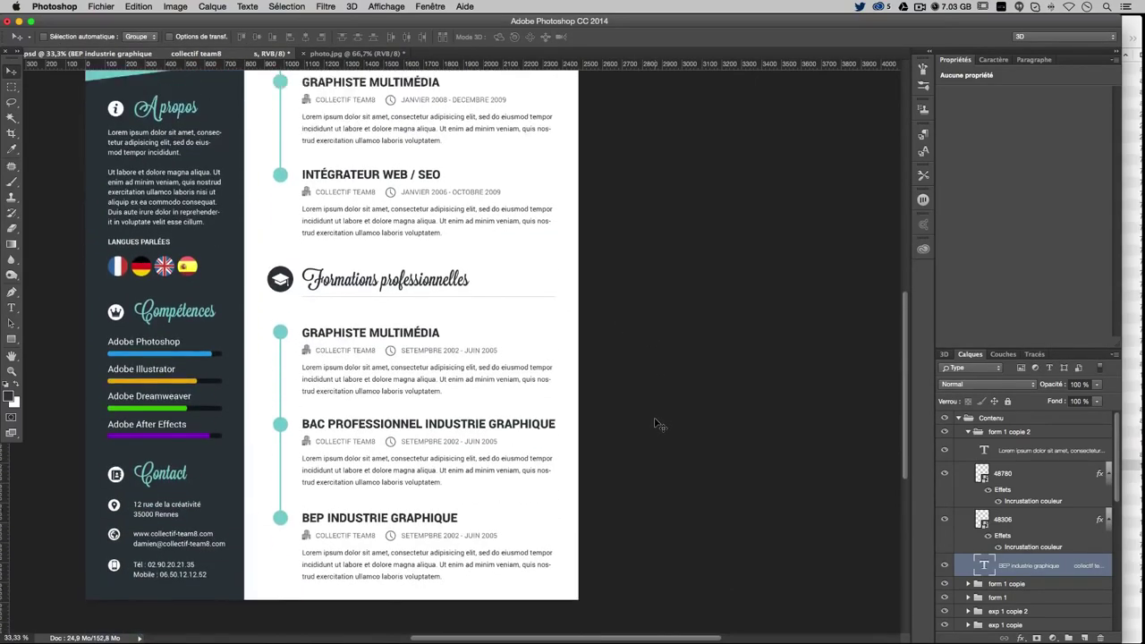
scroll(658, 424, "down", 1)
scroll(424, 531, "up", 4)
scroll(427, 538, "up", 3)
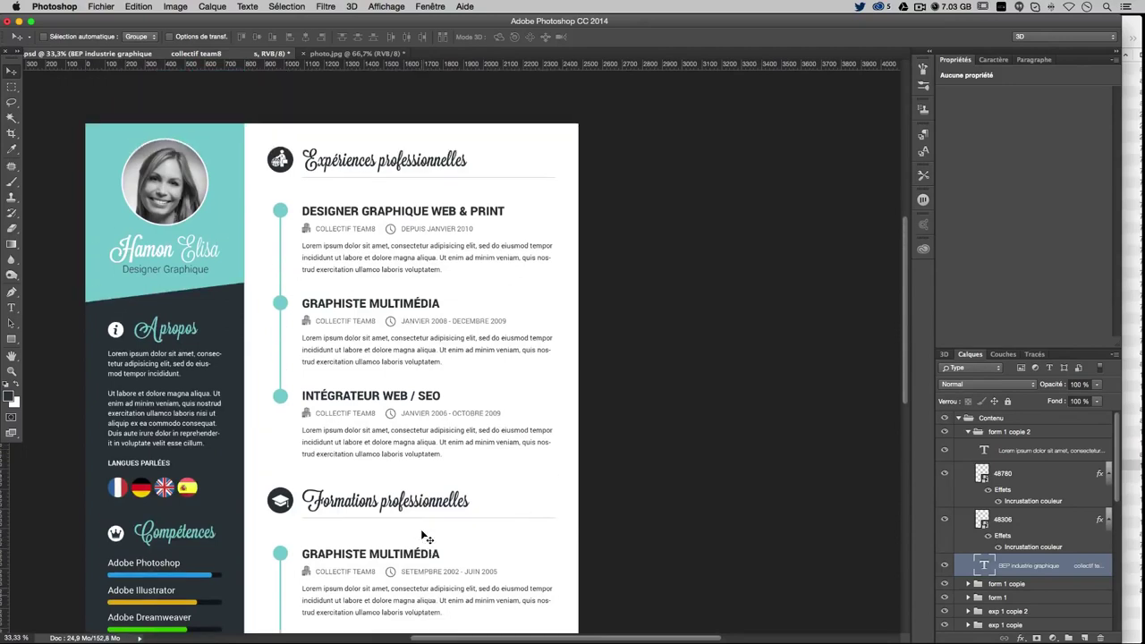
scroll(444, 495, "down", 2)
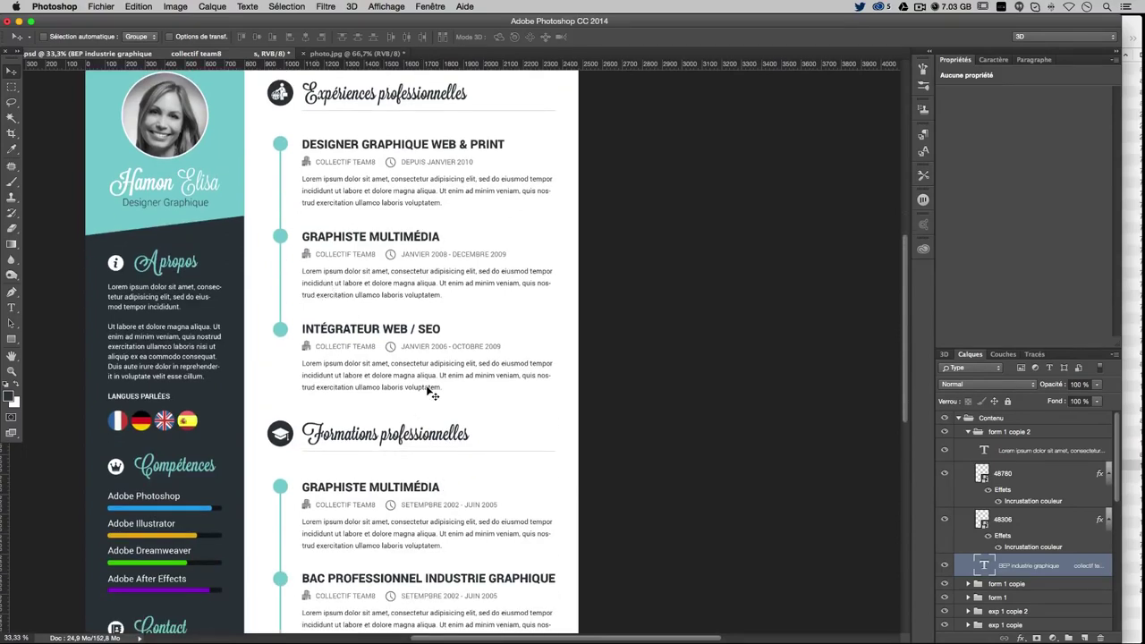
scroll(430, 392, "down", 2)
scroll(429, 392, "down", 1)
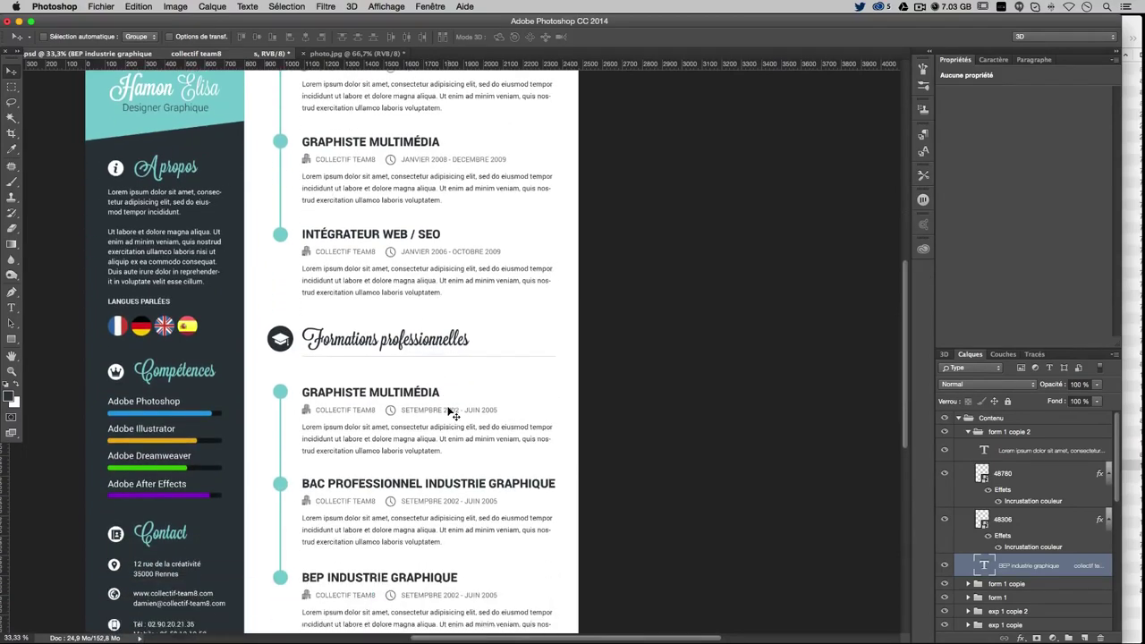
scroll(452, 413, "down", 1)
scroll(349, 604, "up", 1)
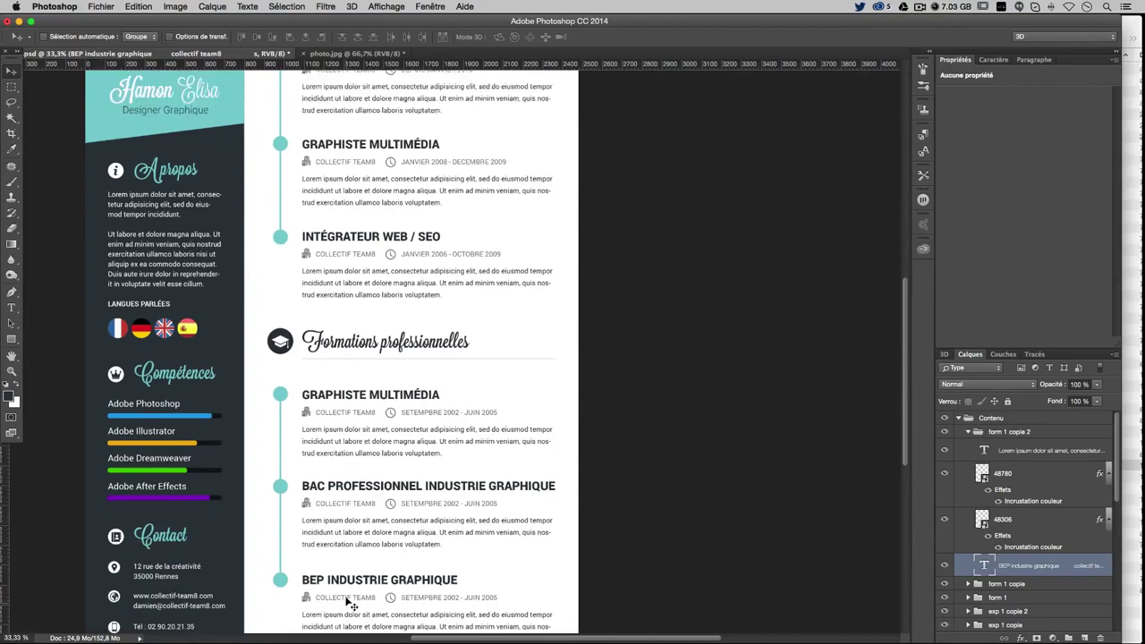
scroll(348, 603, "up", 1)
- Select the collapsed Contenu group and nudge it up two steps, leaving the sidebar in place
left_click(967, 431)
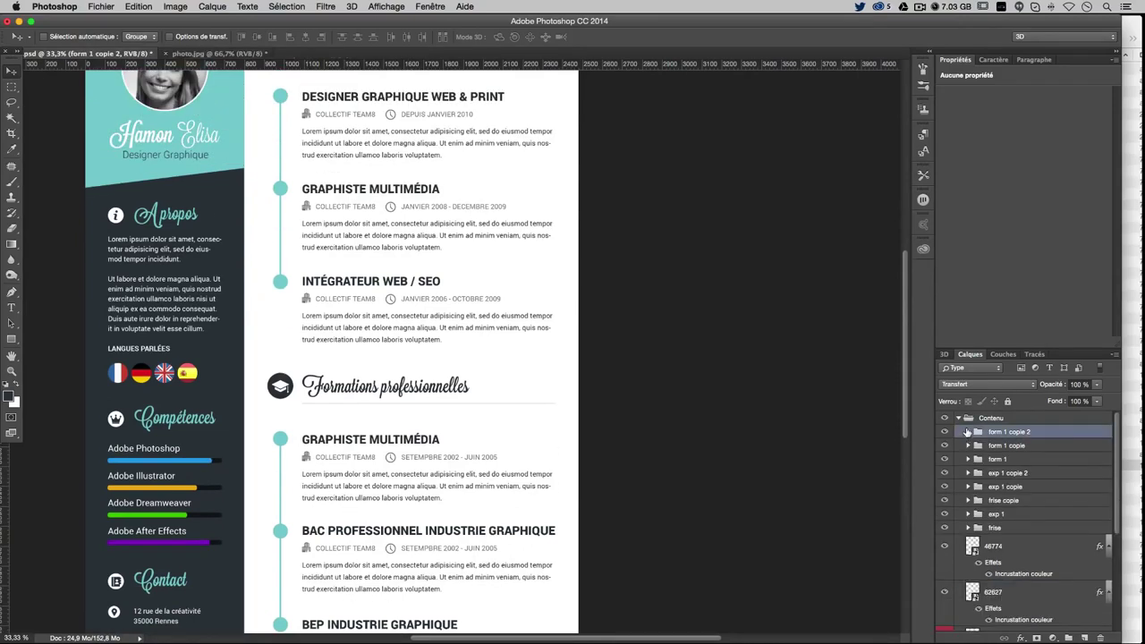
left_click(958, 418)
scroll(670, 423, "up", 1)
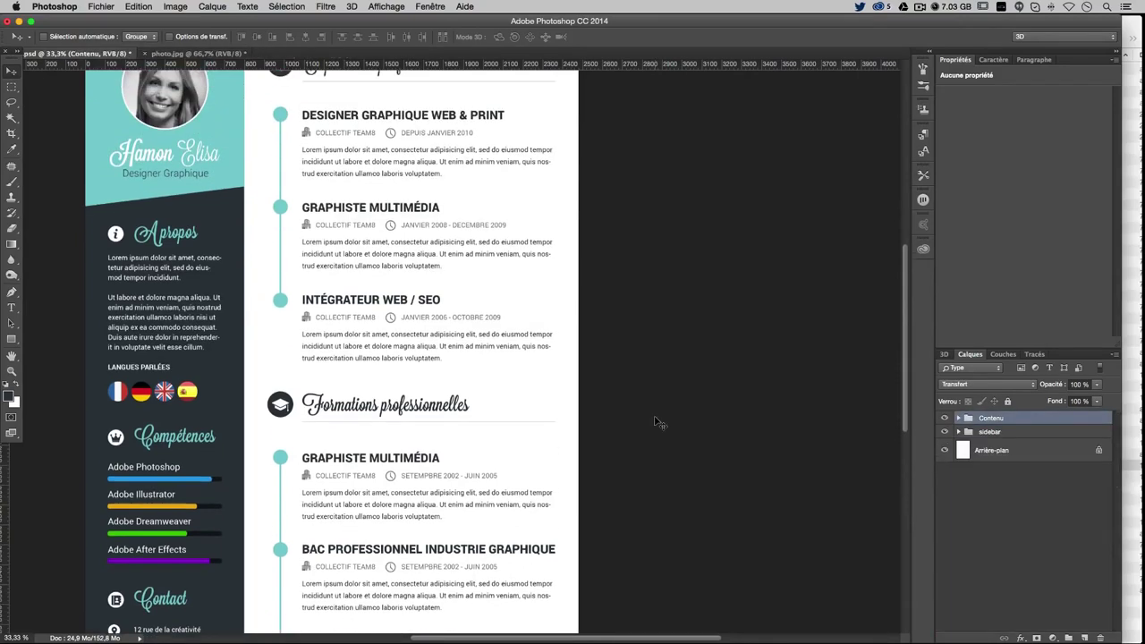
scroll(662, 422, "up", 1)
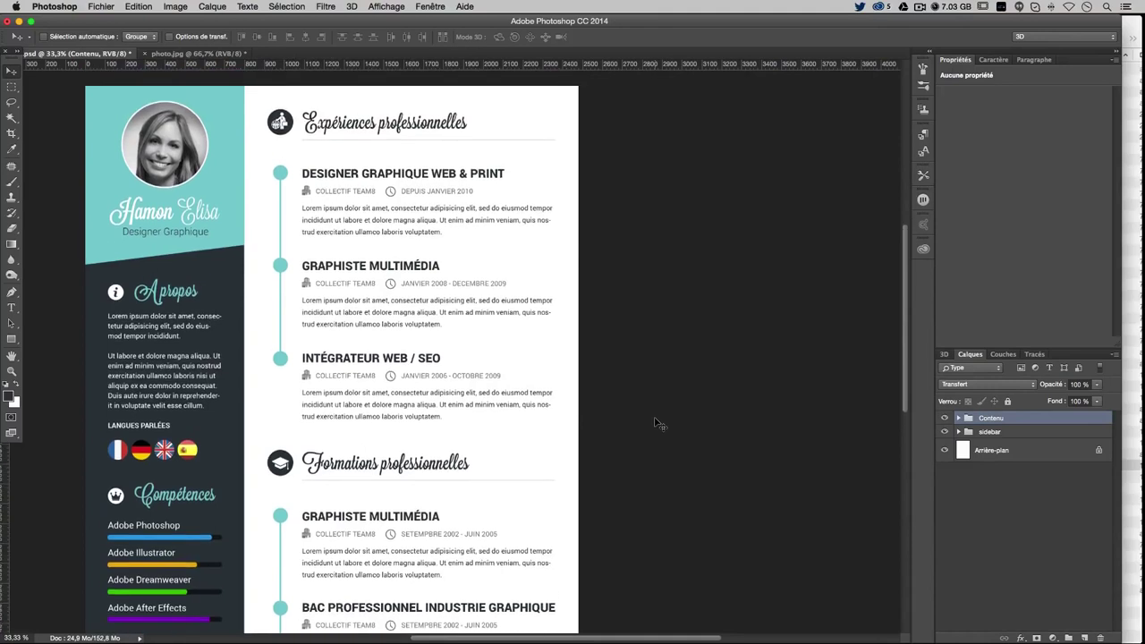
key("Up")
key("Up")
key("Up")
key("Up")
key("Up")
key("Up")
key("Up")
key("Up")
key("Up")
key("Up")
key("Up")
key("Up")
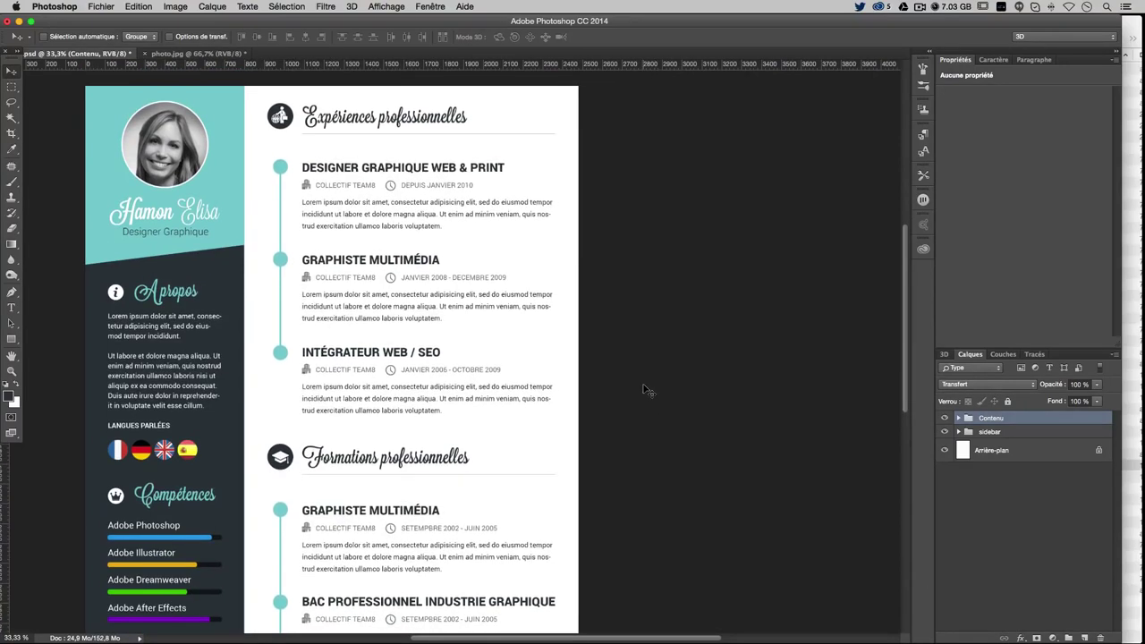
key("Up")
key("Up")
key("Up")
key("Up")
- Scroll through the CV to review the experience entries and Formations section
scroll(640, 432, "down", 5)
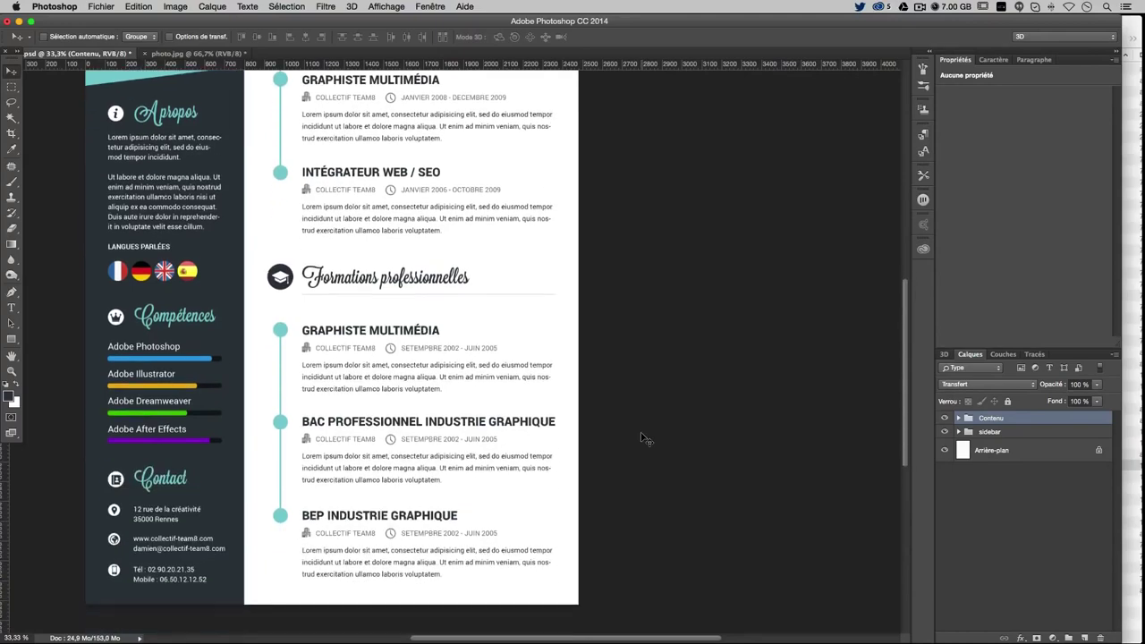
scroll(640, 432, "up", 5)
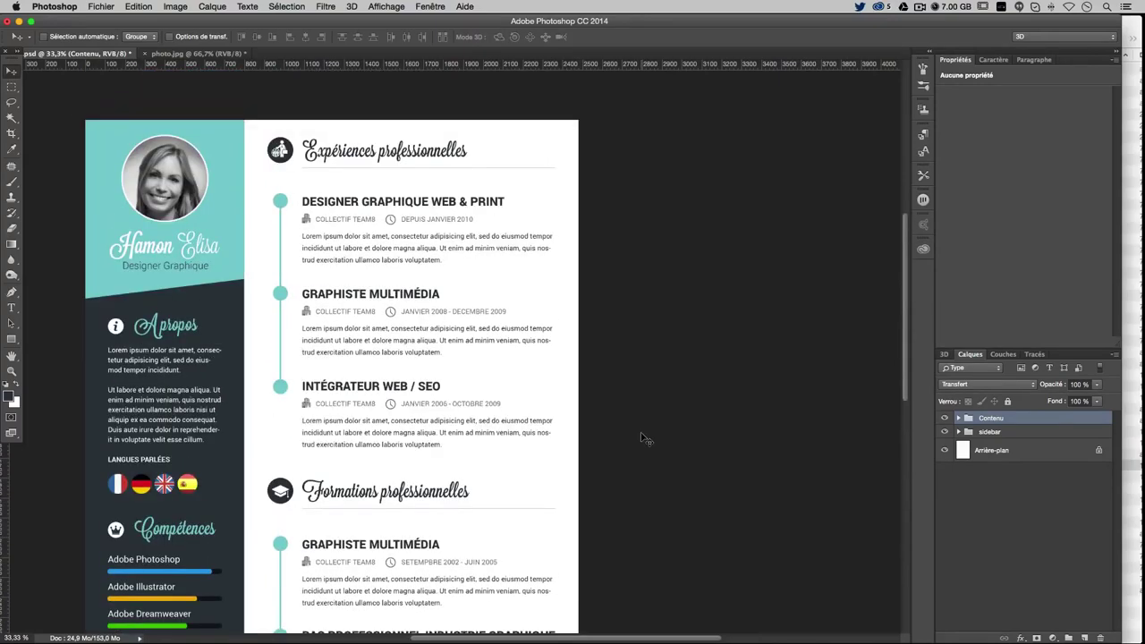
scroll(641, 433, "down", 3)
scroll(641, 433, "down", 5)
scroll(641, 439, "up", 3)
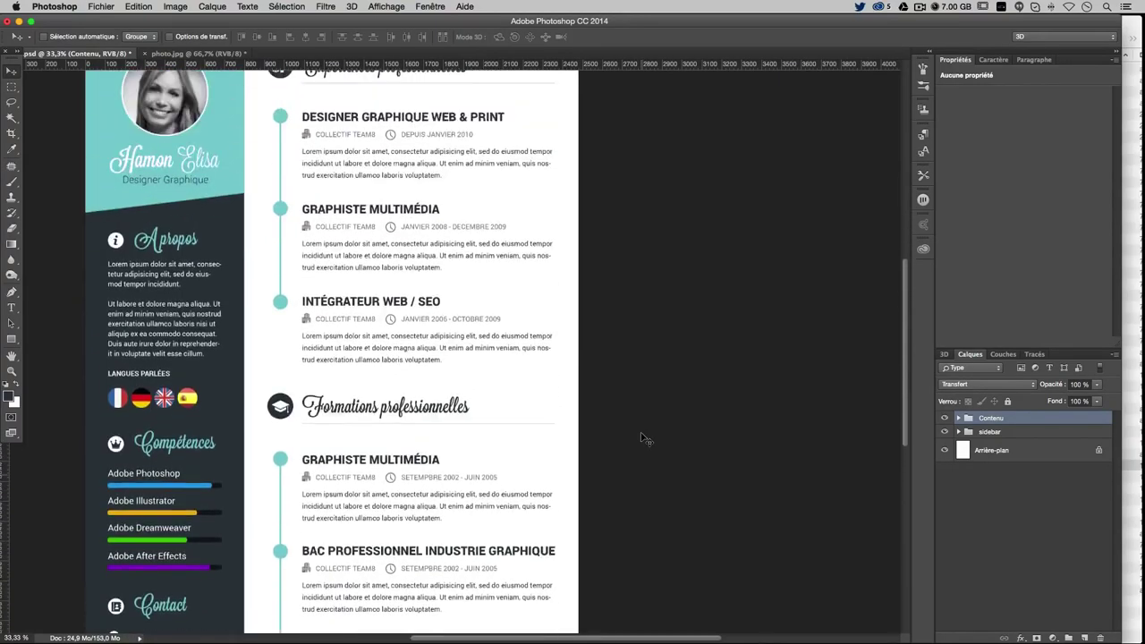
scroll(598, 501, "up", 5)
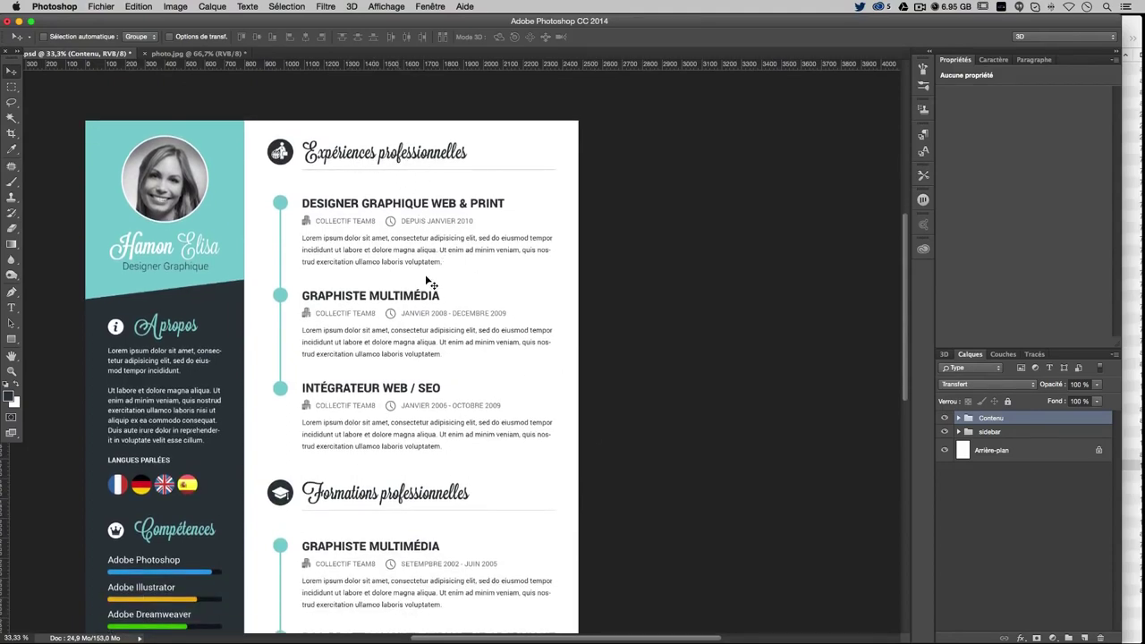
scroll(491, 357, "down", 1)
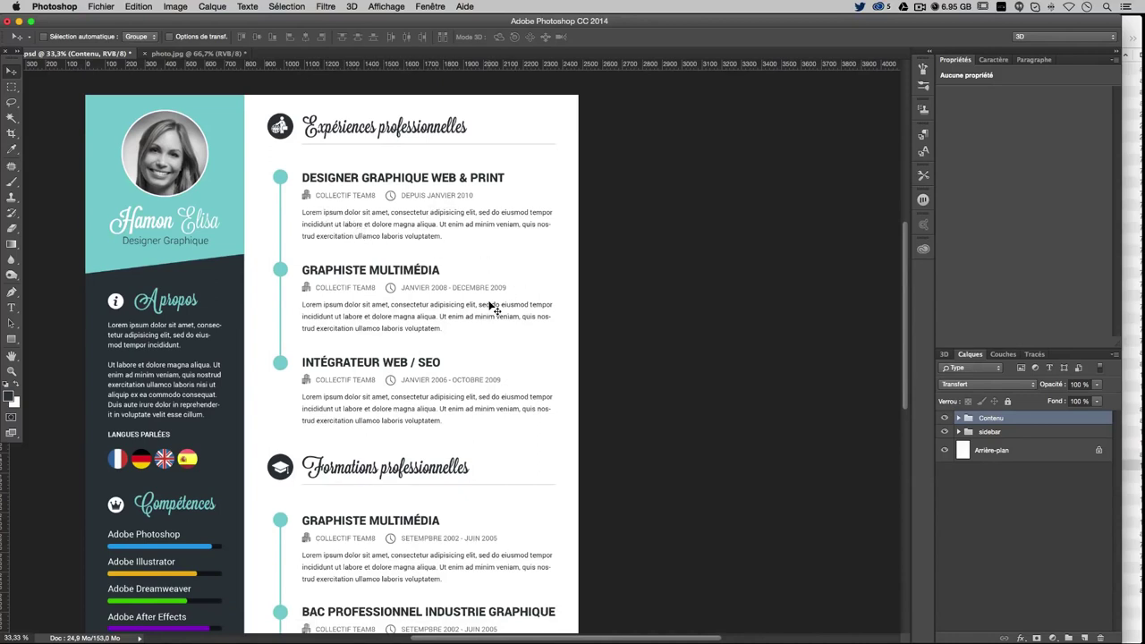
scroll(479, 295, "down", 1)
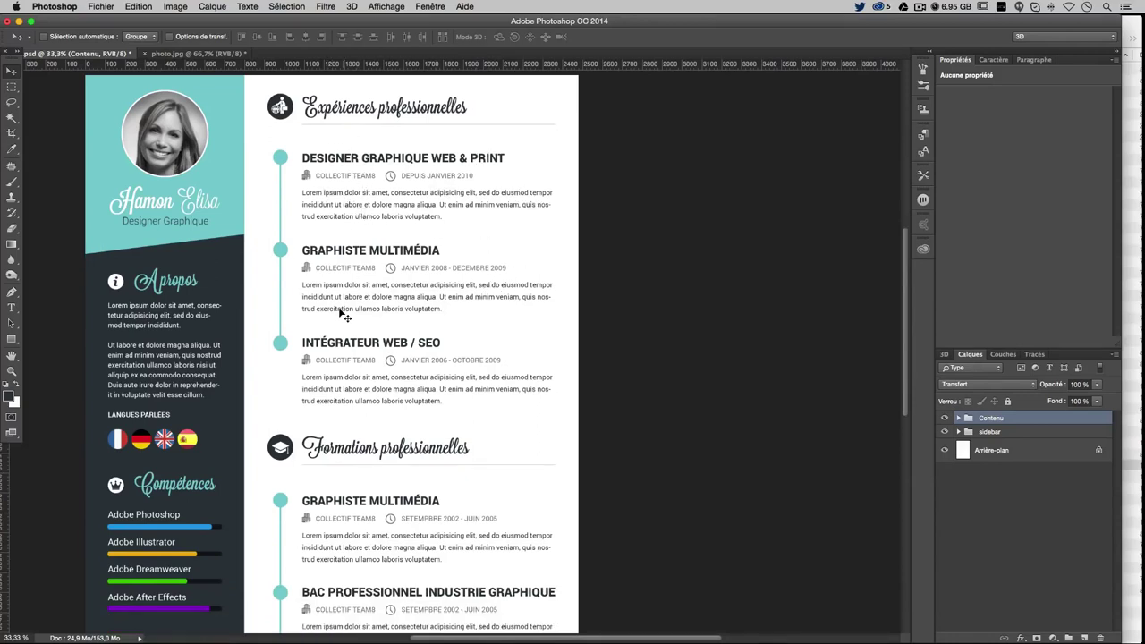
scroll(392, 380, "down", 3)
scroll(391, 577, "down", 3)
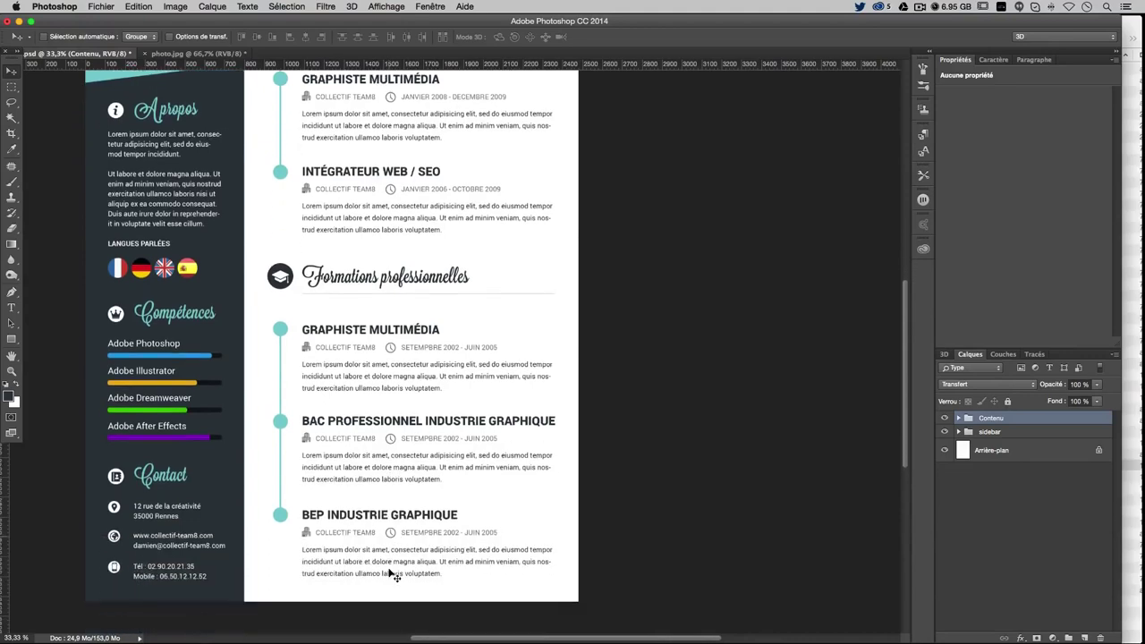
scroll(391, 573, "up", 3)
scroll(391, 572, "up", 4)
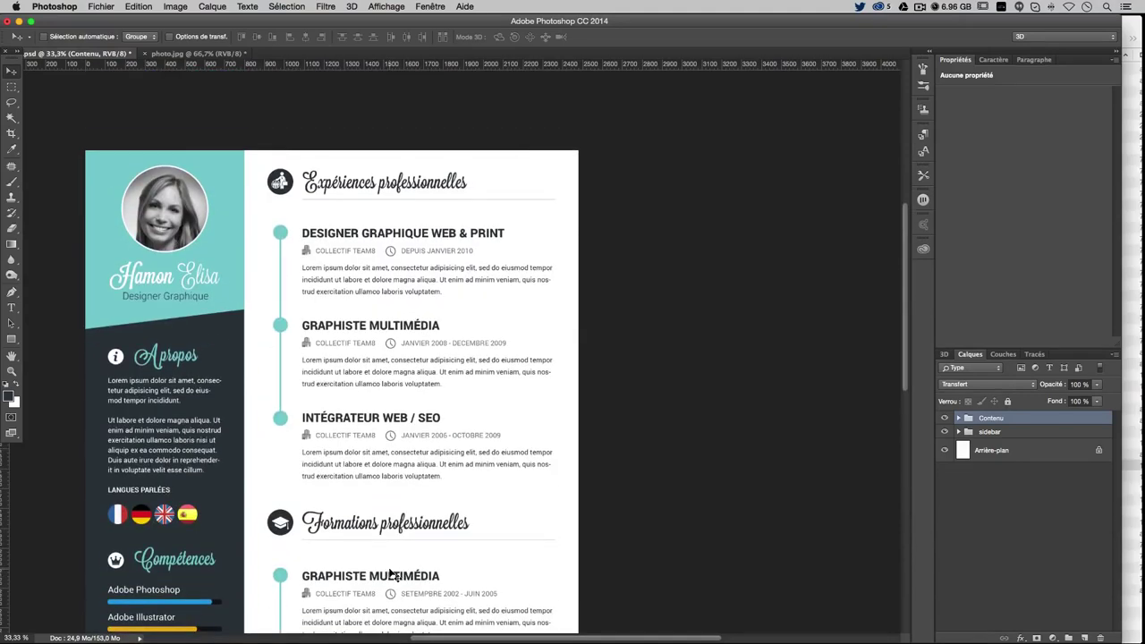
scroll(373, 530, "down", 1)
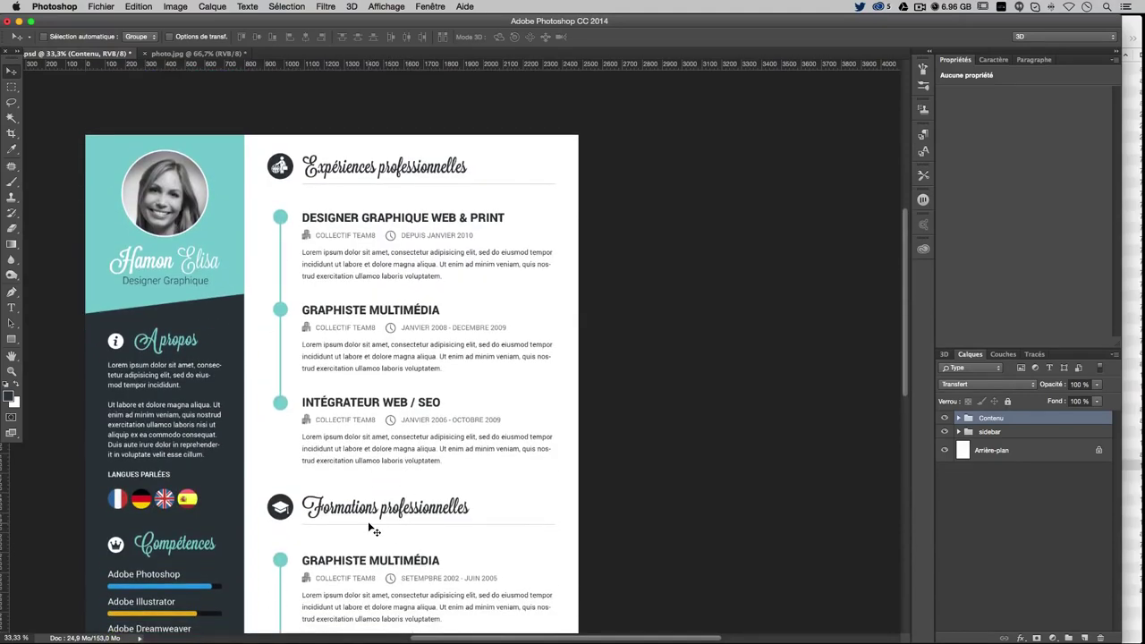
scroll(456, 237, "down", 3)
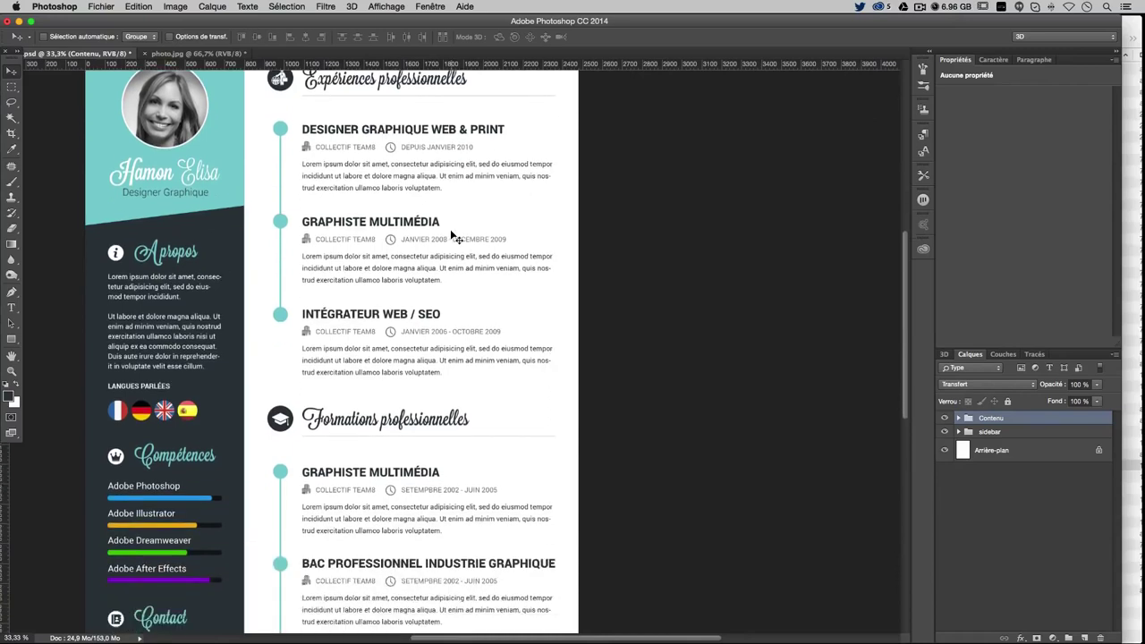
scroll(454, 237, "down", 3)
scroll(454, 237, "up", 5)
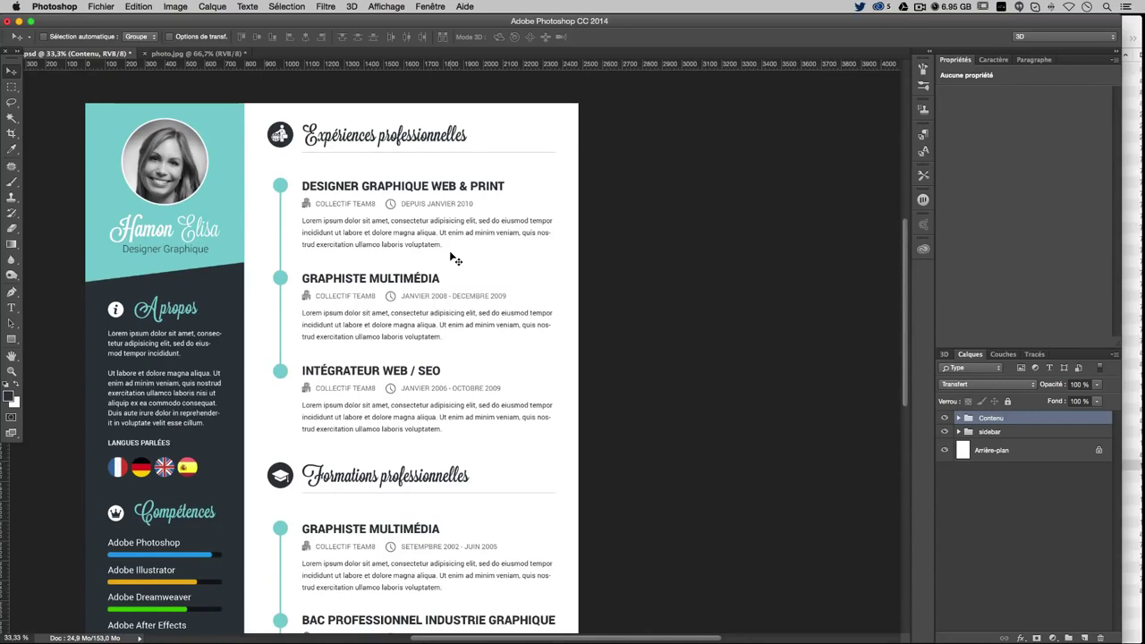
scroll(454, 258, "left", 3)
scroll(454, 257, "left", 2)
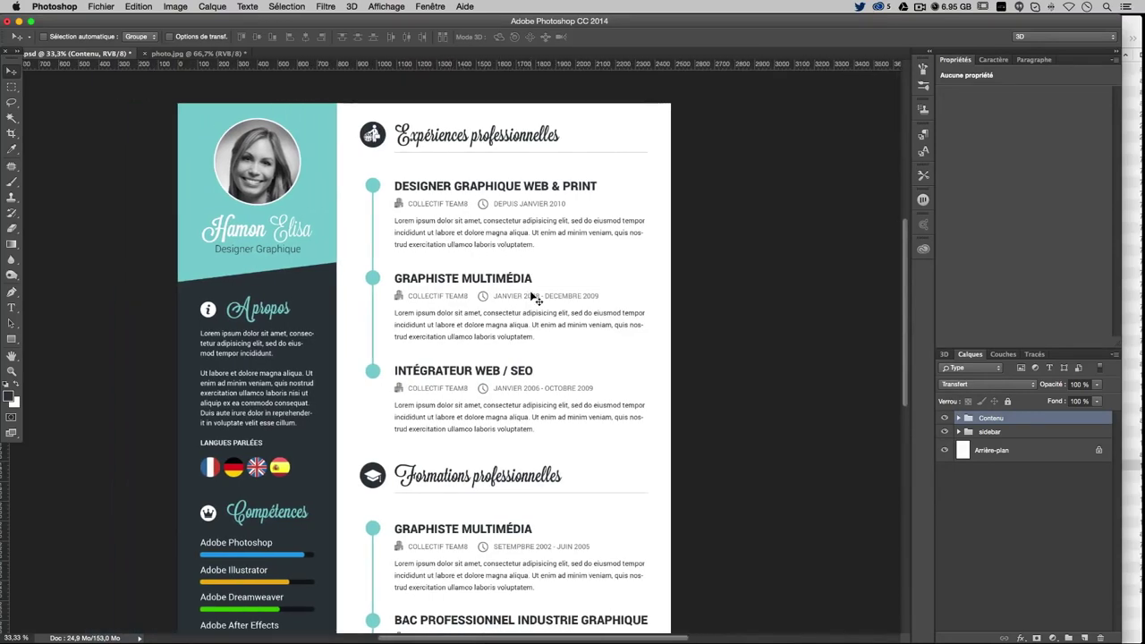